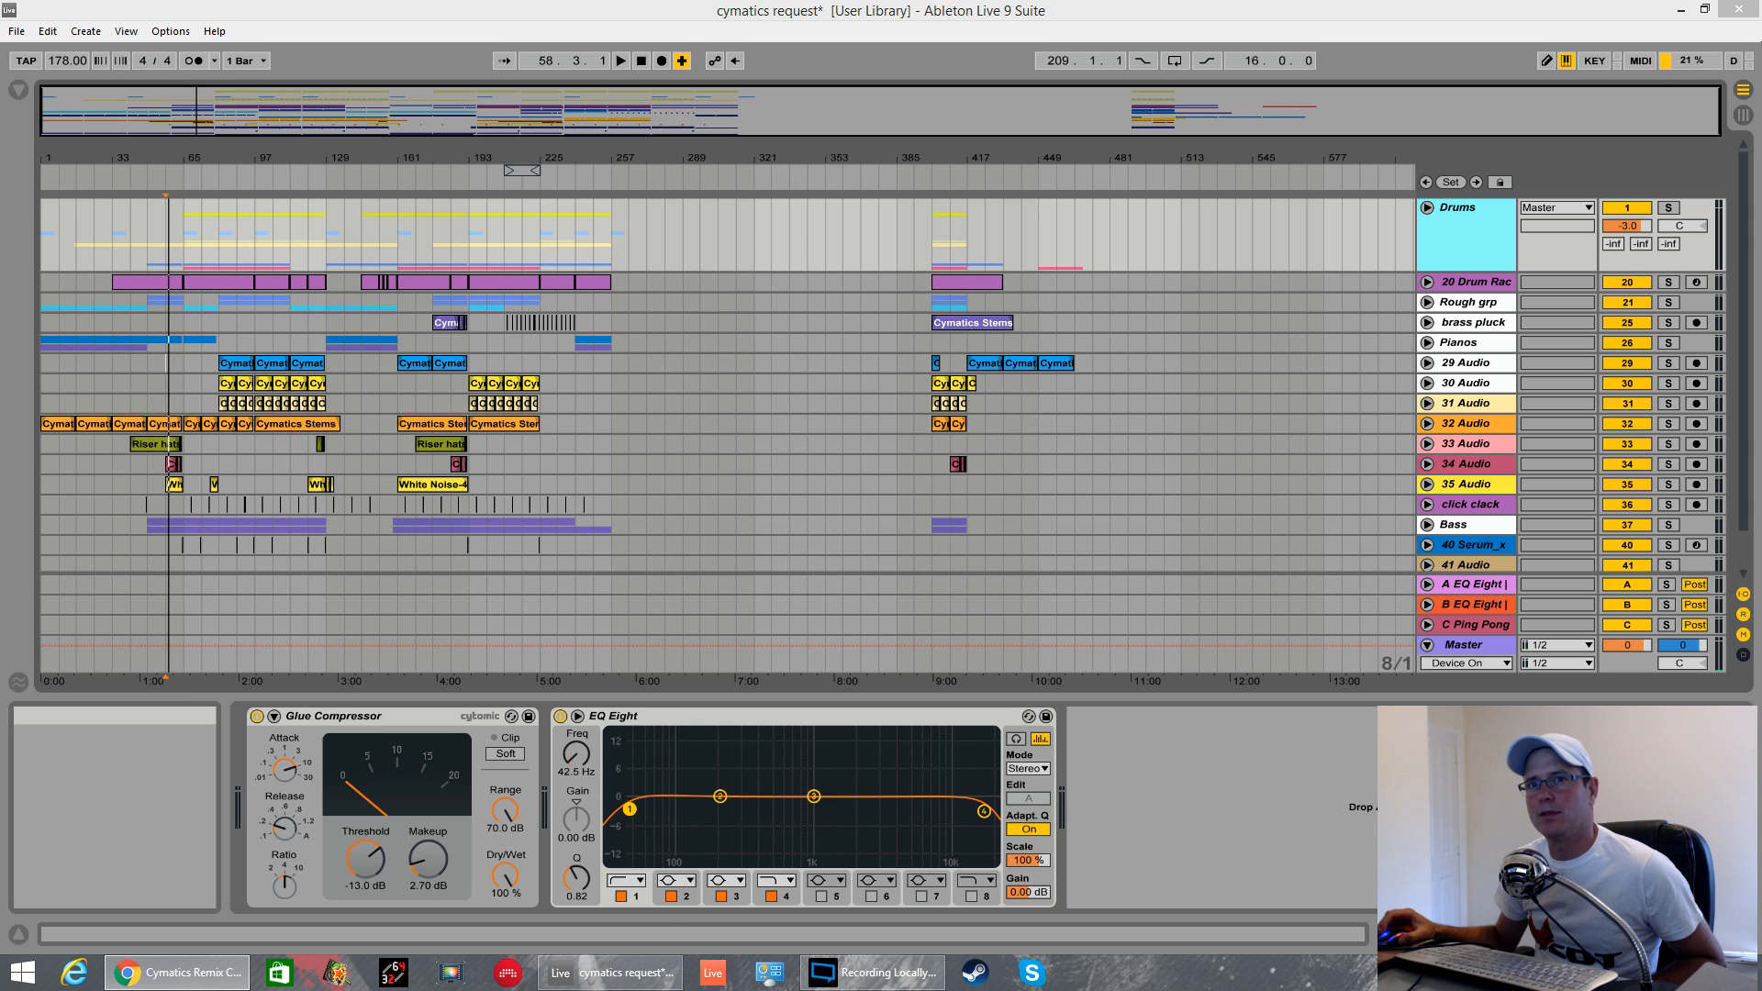
- Switch to Chrome, browse the Cymatics Remix Contest group's tracks on SoundCloud, and return to Ableton Live
{"action": "left_click", "coordinate": [175, 972]}
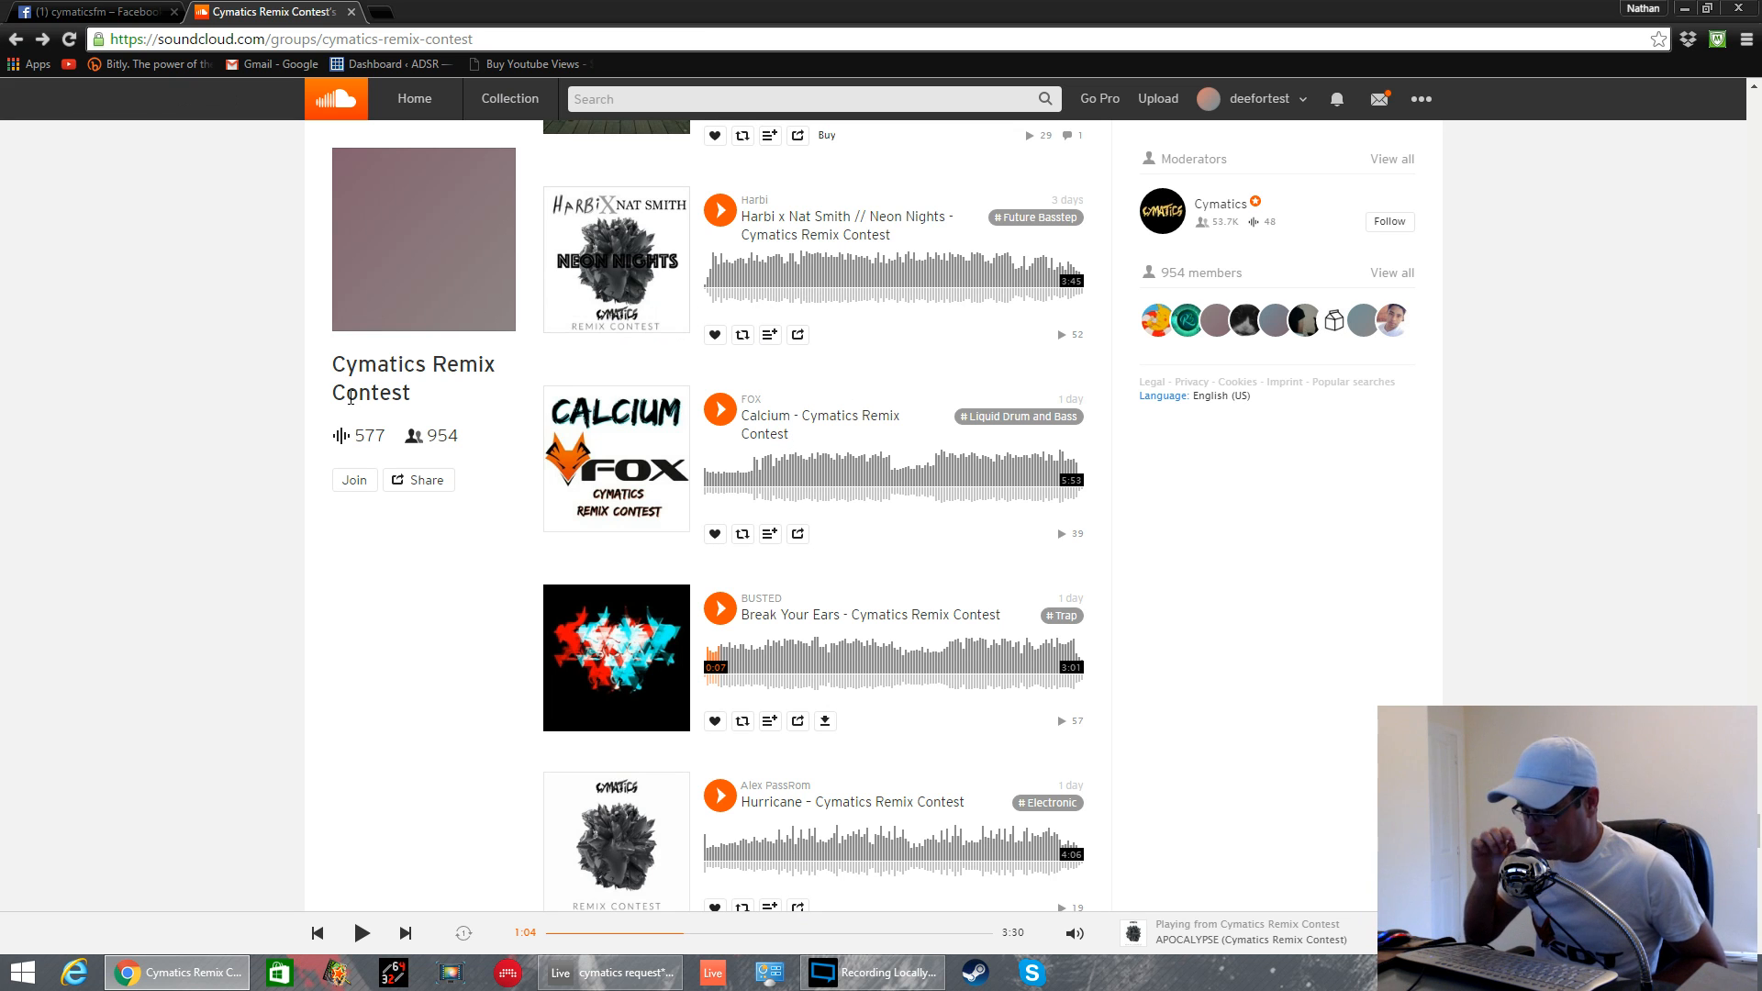
{"action": "scroll", "coordinate": [904, 433], "scroll_direction": "down", "scroll_amount": 3}
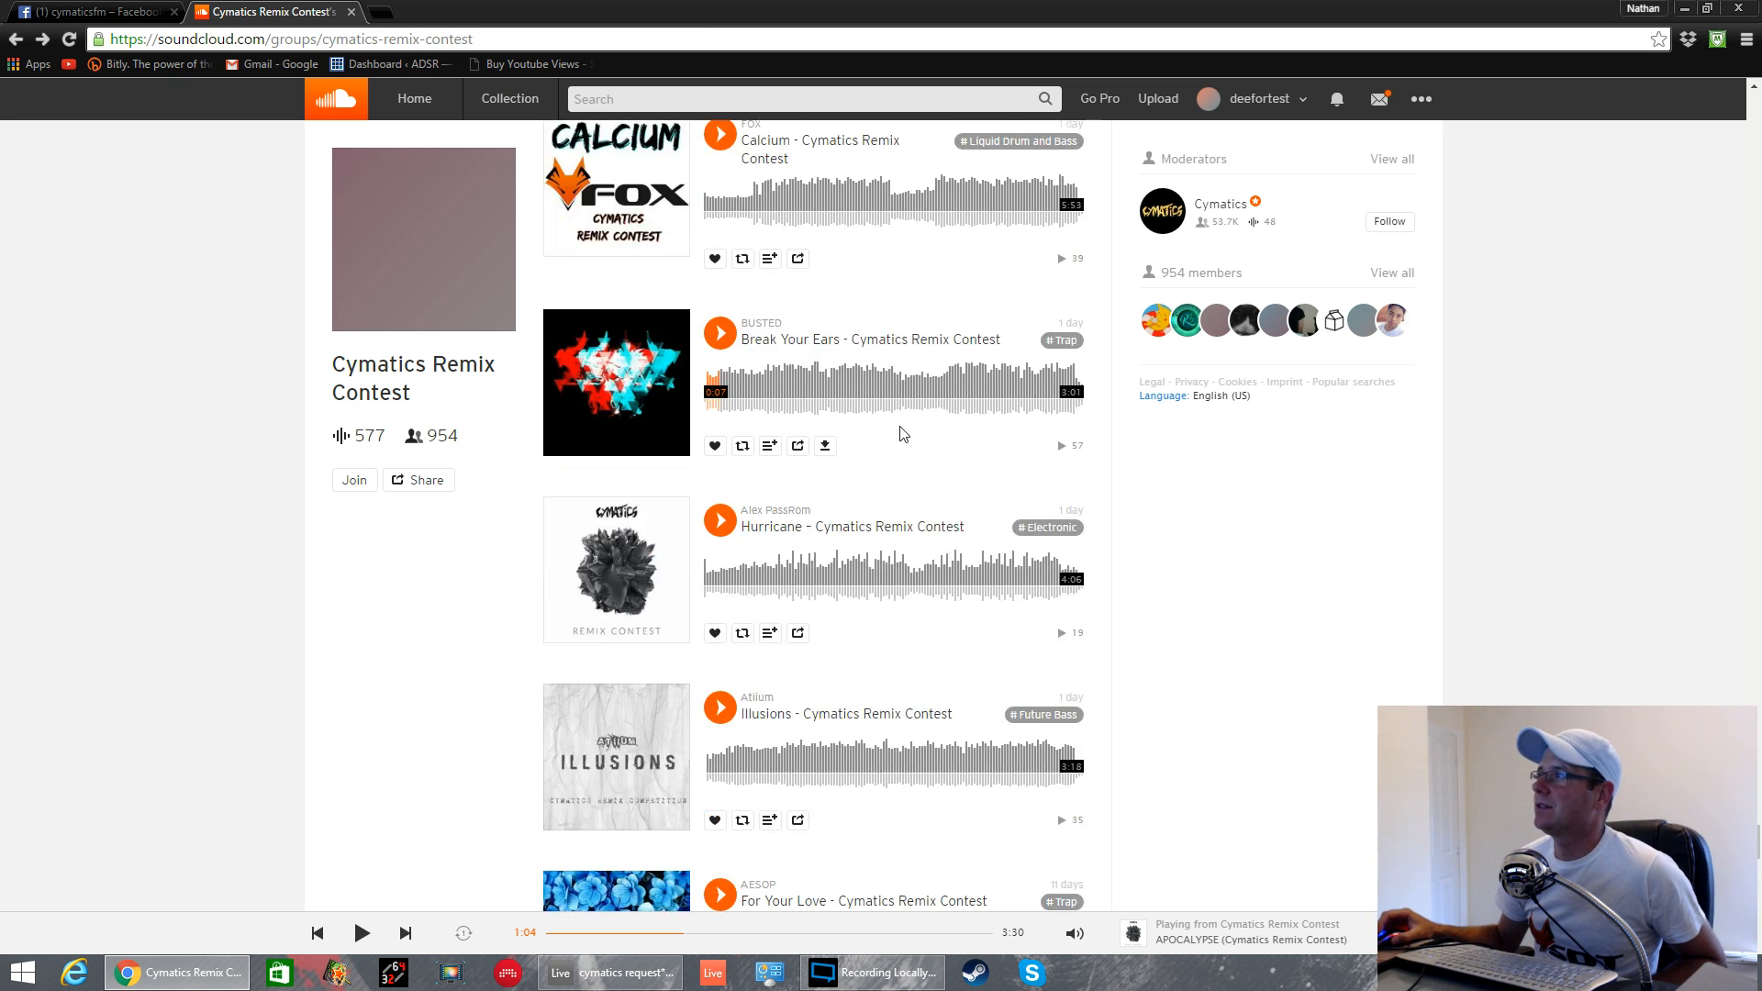
{"action": "scroll", "coordinate": [904, 434], "scroll_direction": "up", "scroll_amount": 4}
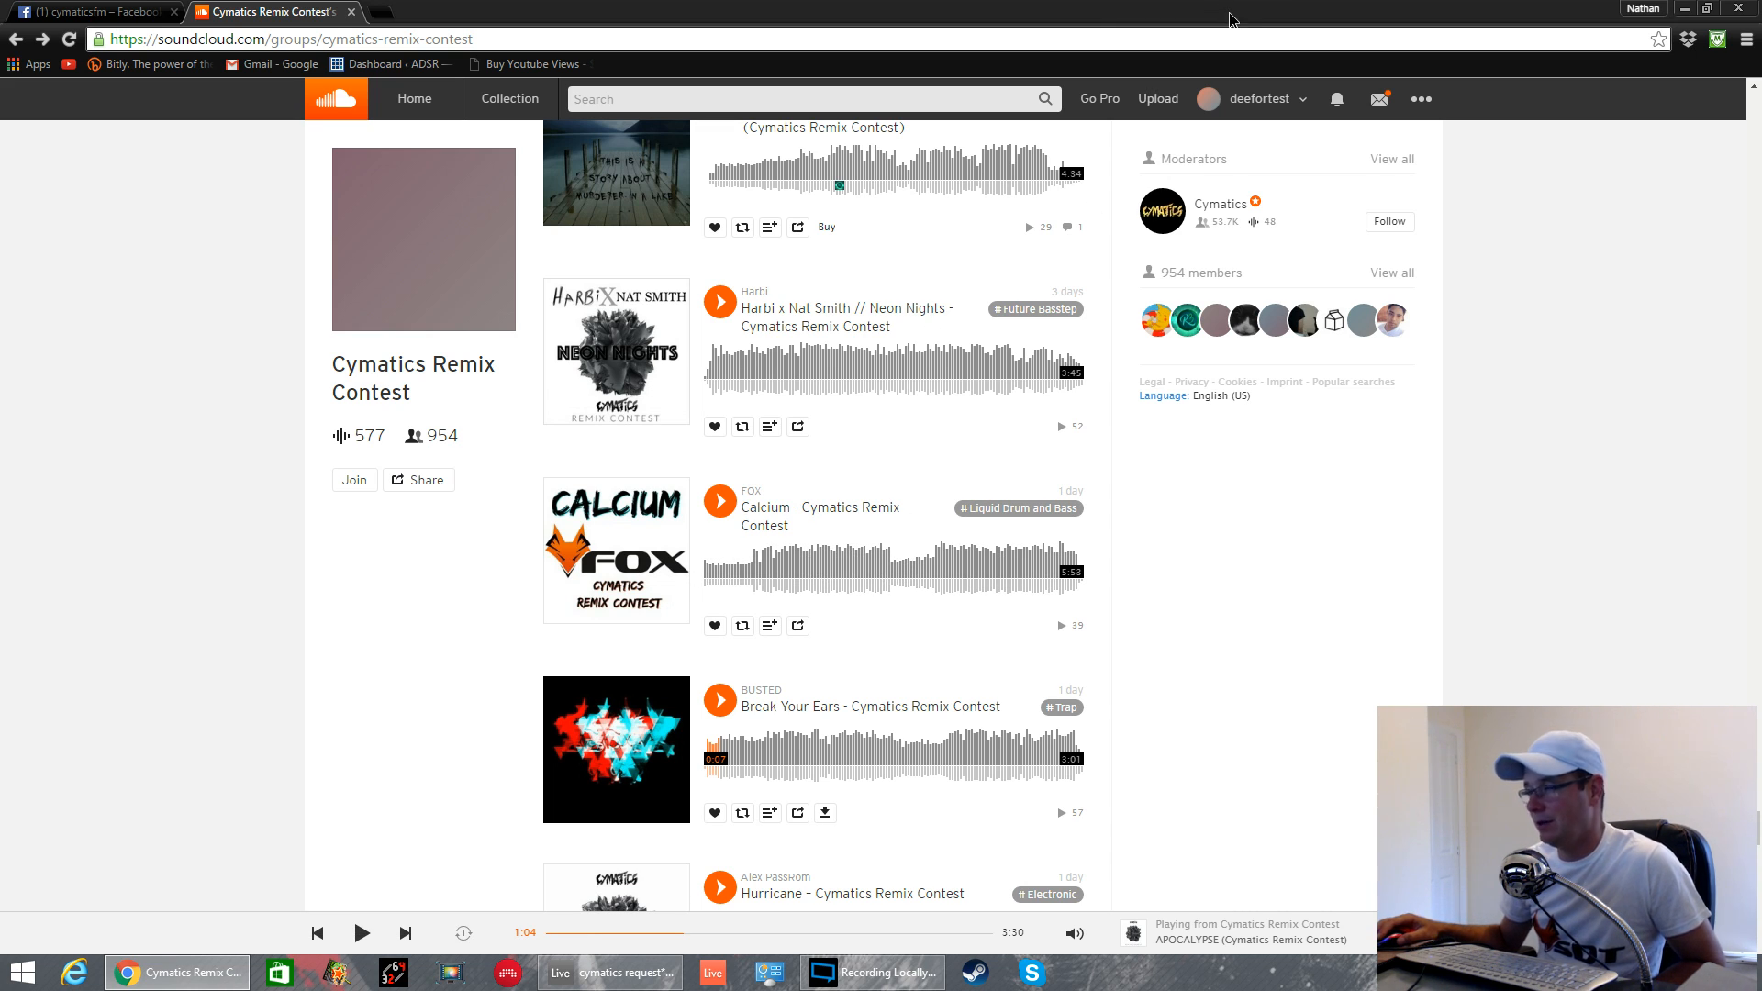
{"action": "left_click_drag", "start_coordinate": [1233, 20], "coordinate": [0, 147]}
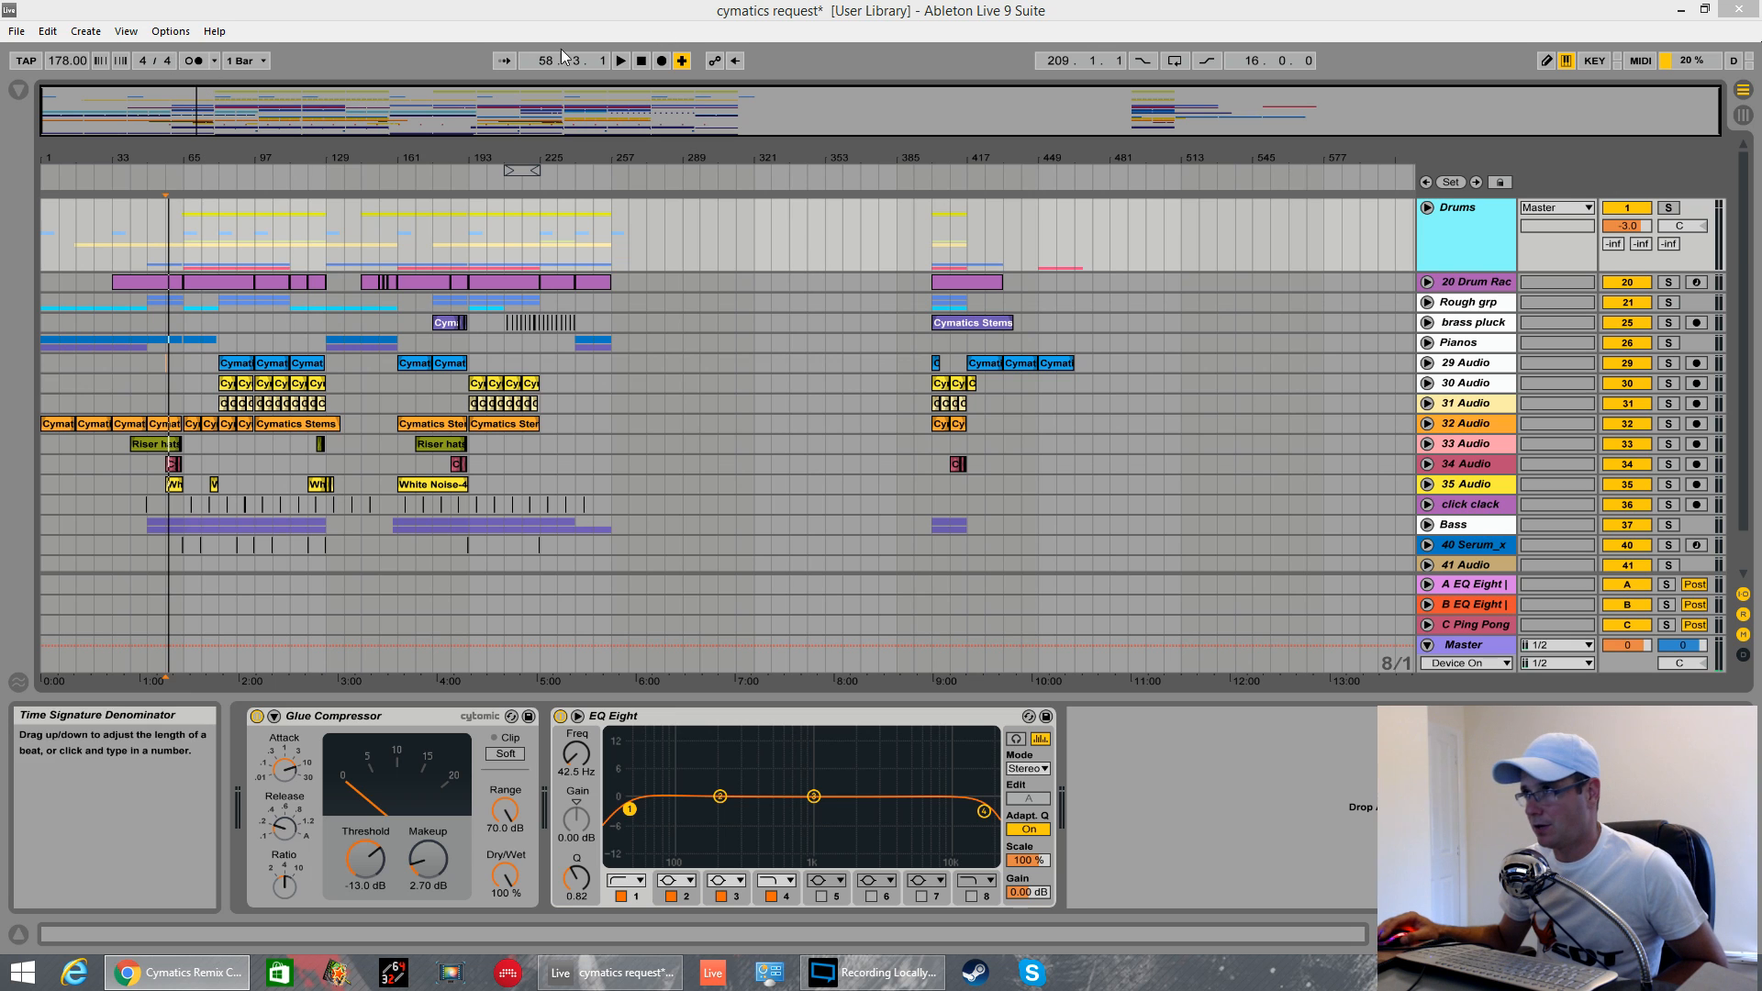
- Return the playback position to the song's start at 1.1.1 and play the whole arrangement
{"action": "left_click", "coordinate": [645, 65]}
{"action": "left_click", "coordinate": [646, 64]}
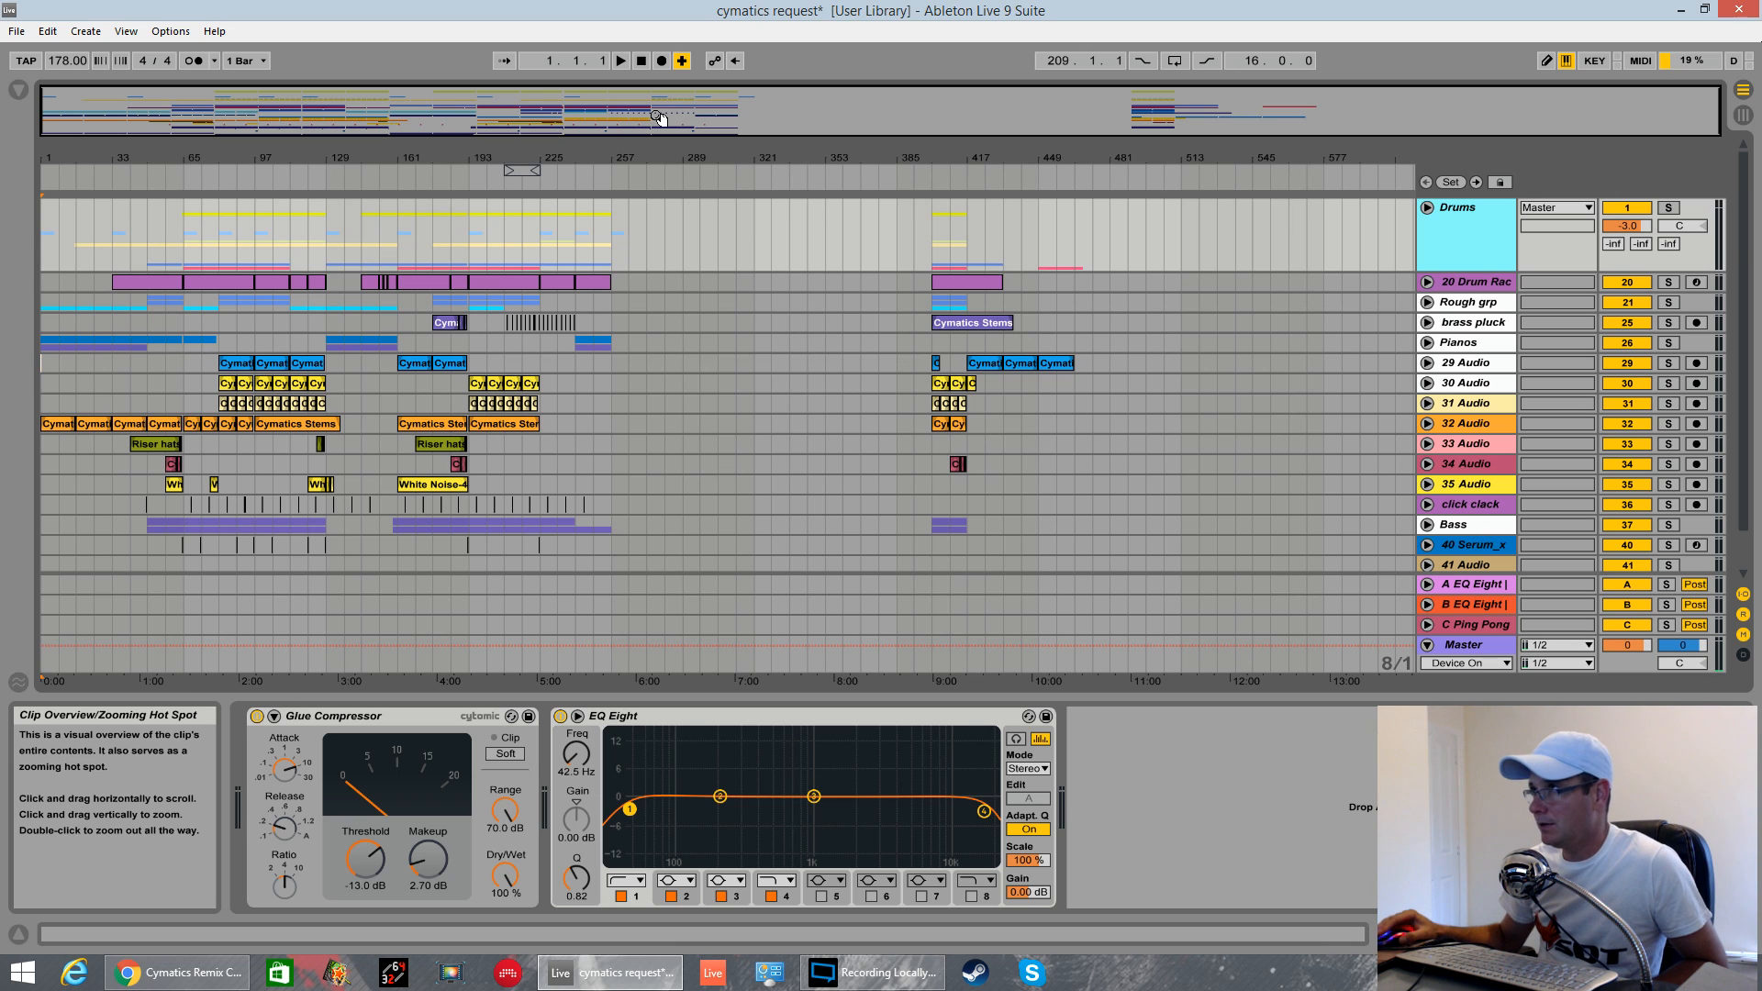
{"action": "left_click", "coordinate": [621, 61]}
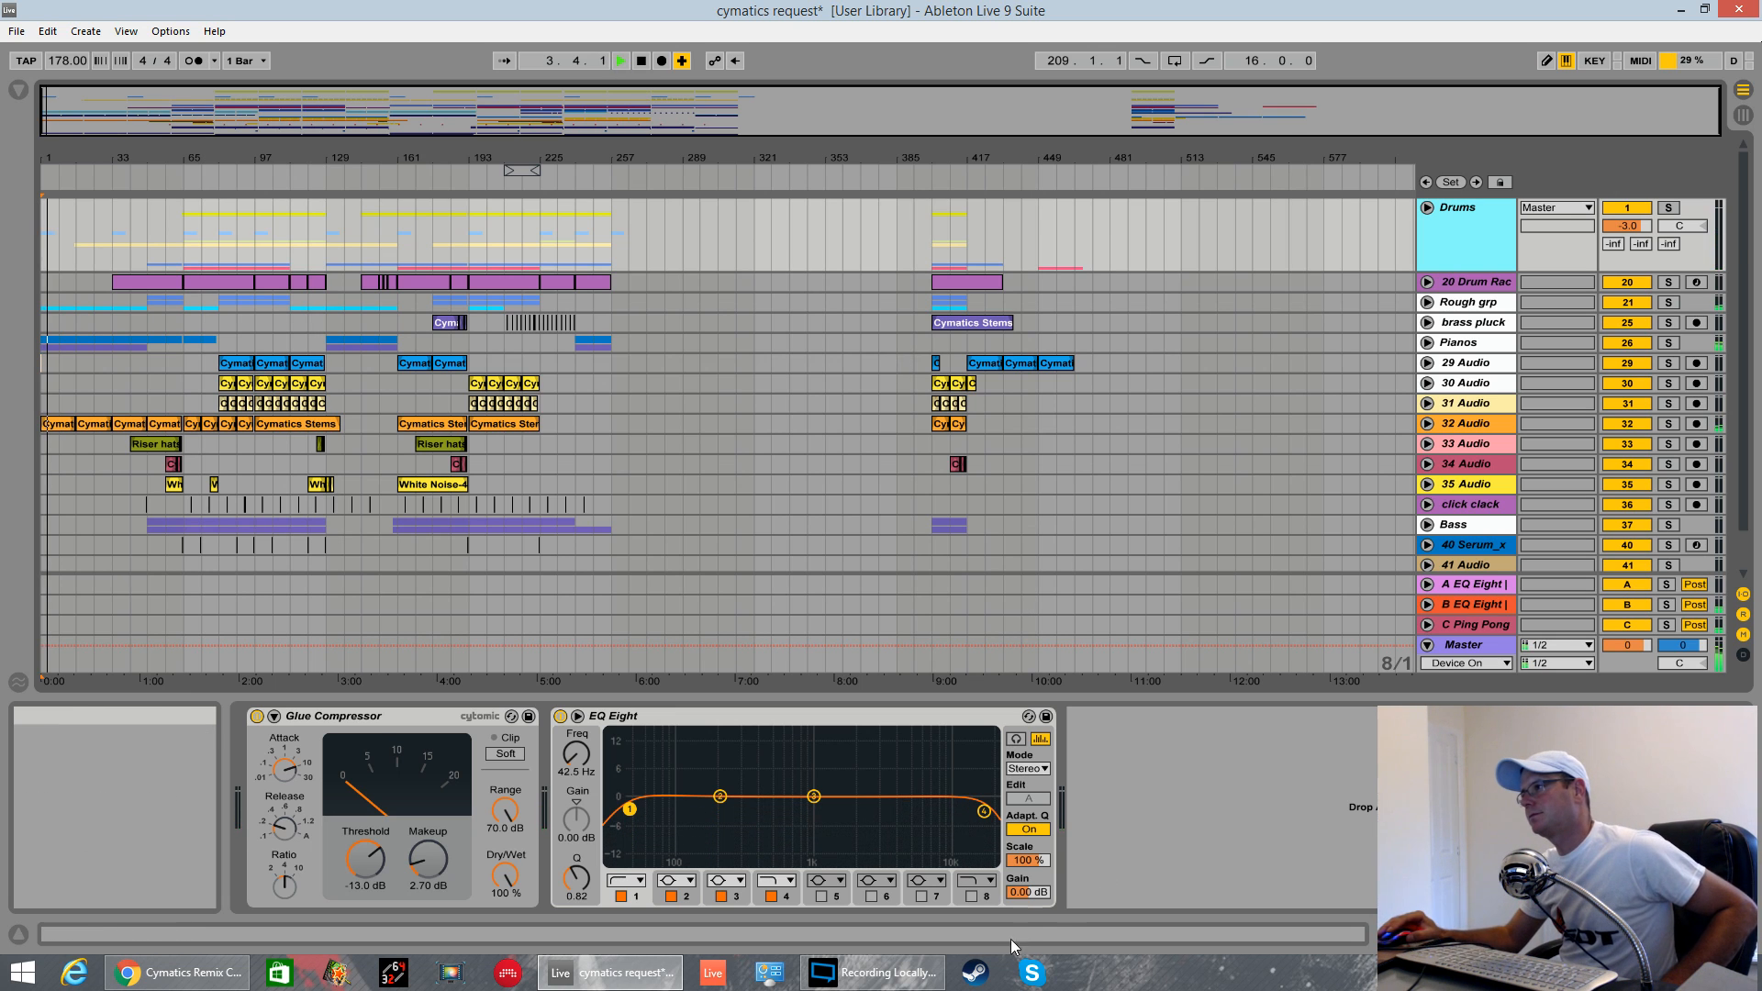
{"action": "left_click", "coordinate": [912, 976]}
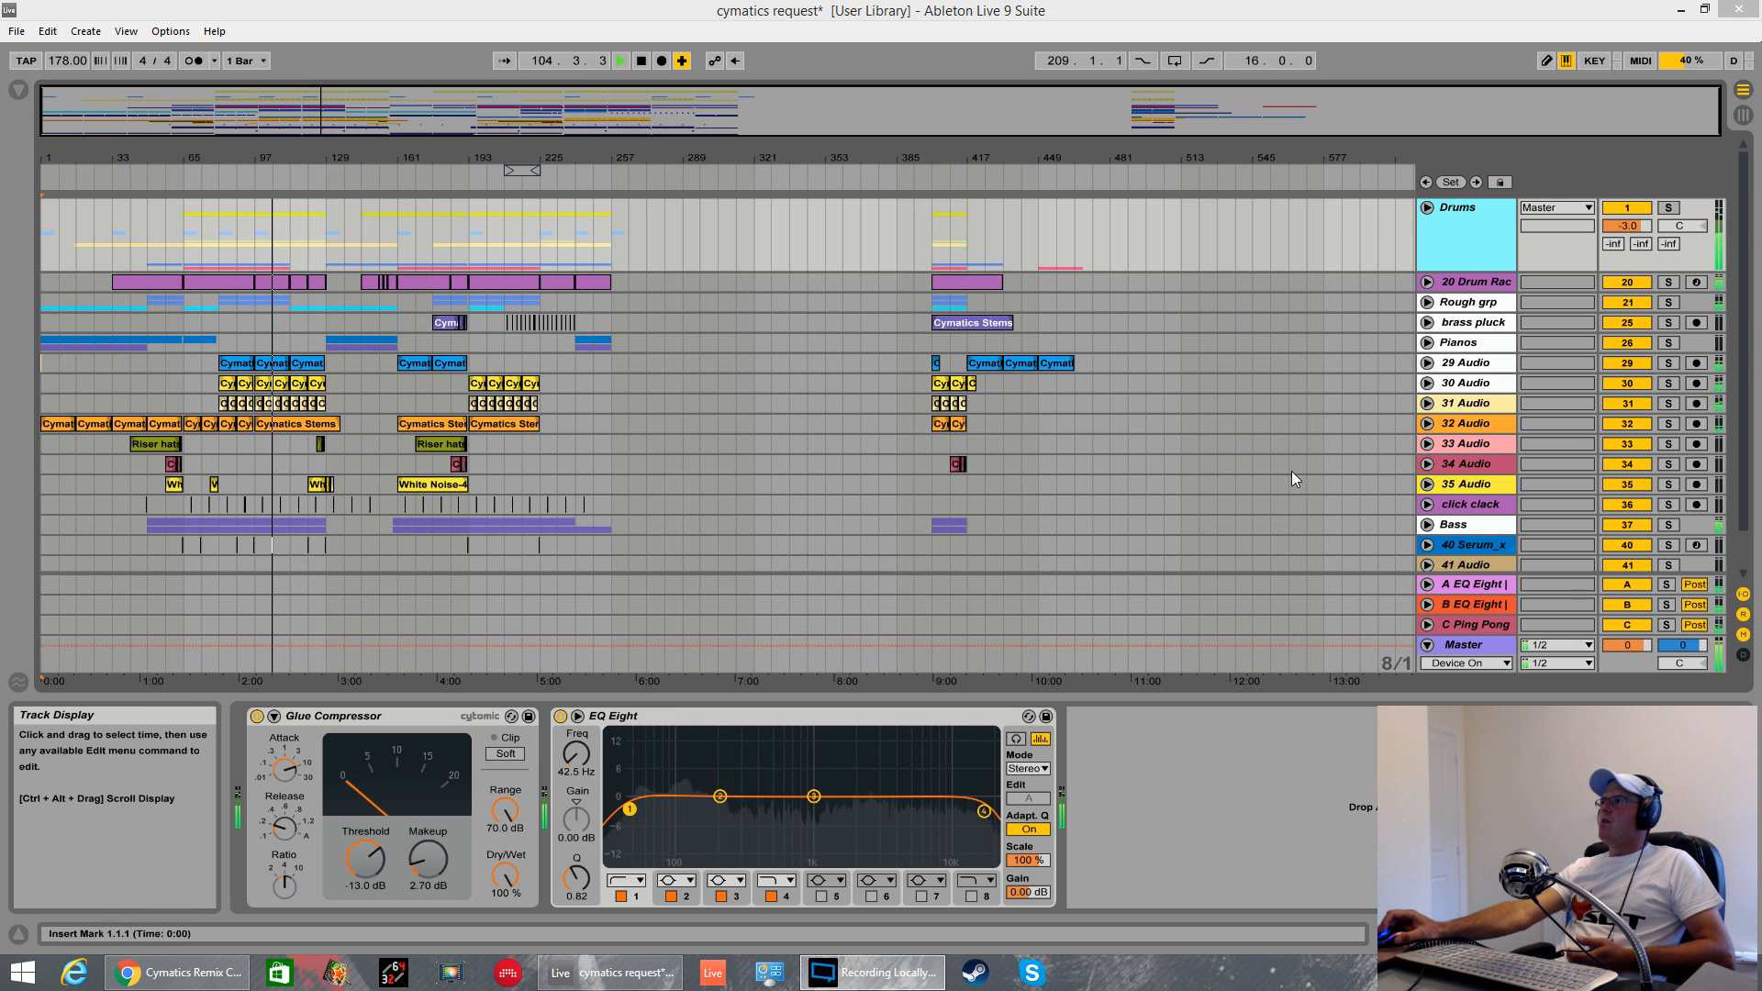
- Unfold the Pads, 42 Serum, 41 Audio and 40 Serum tracks to examine their clips and automation
{"action": "scroll", "coordinate": [1468, 505], "scroll_direction": "down", "scroll_amount": 2}
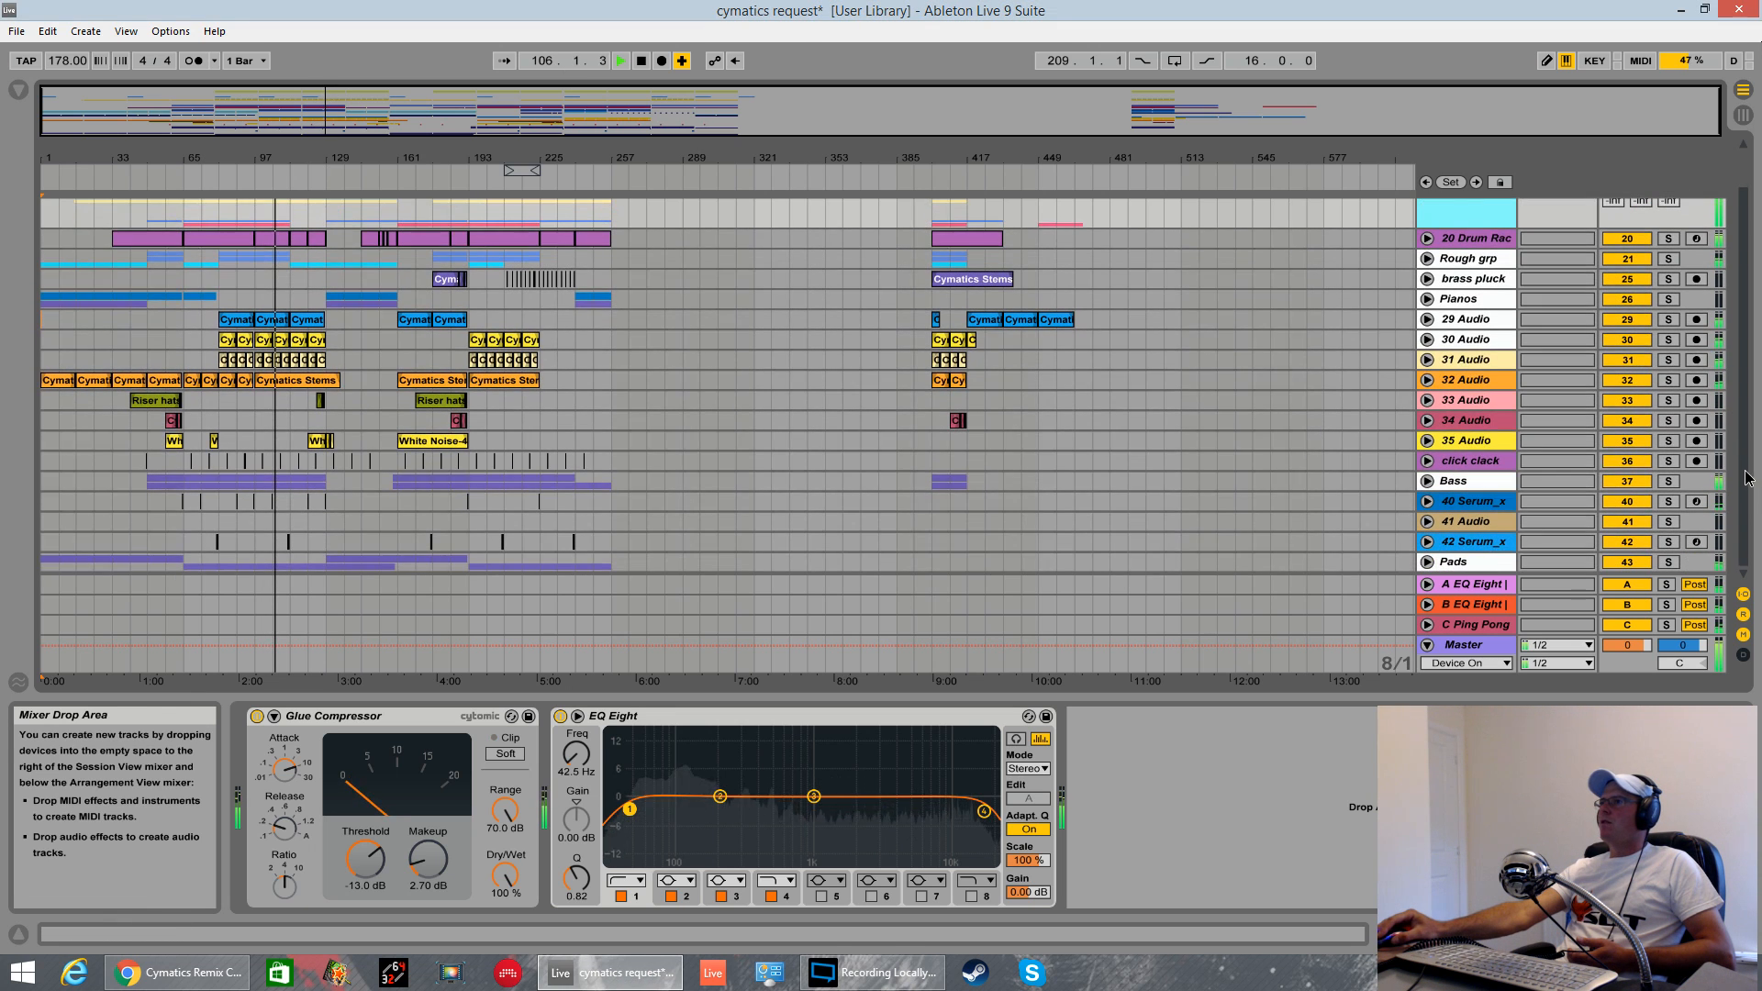
{"action": "left_click", "coordinate": [1427, 562]}
{"action": "scroll", "coordinate": [1303, 445], "scroll_direction": "down", "scroll_amount": 8}
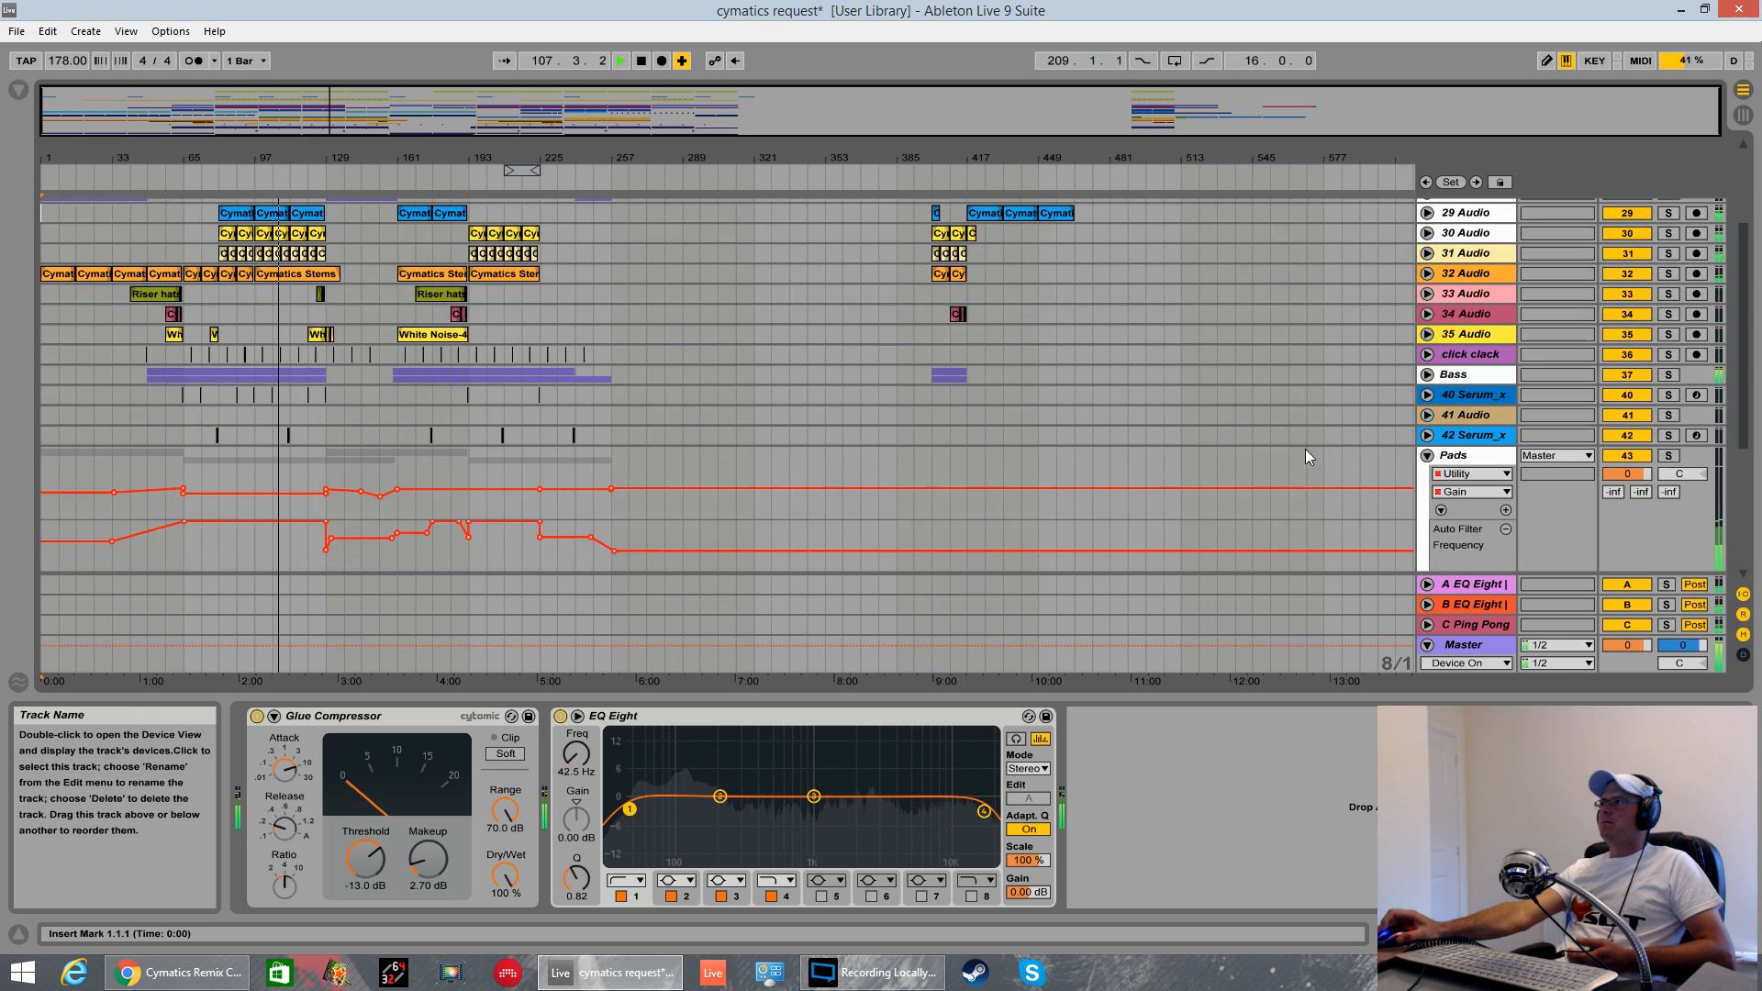
{"action": "scroll", "coordinate": [1293, 437], "scroll_direction": "up", "scroll_amount": 10}
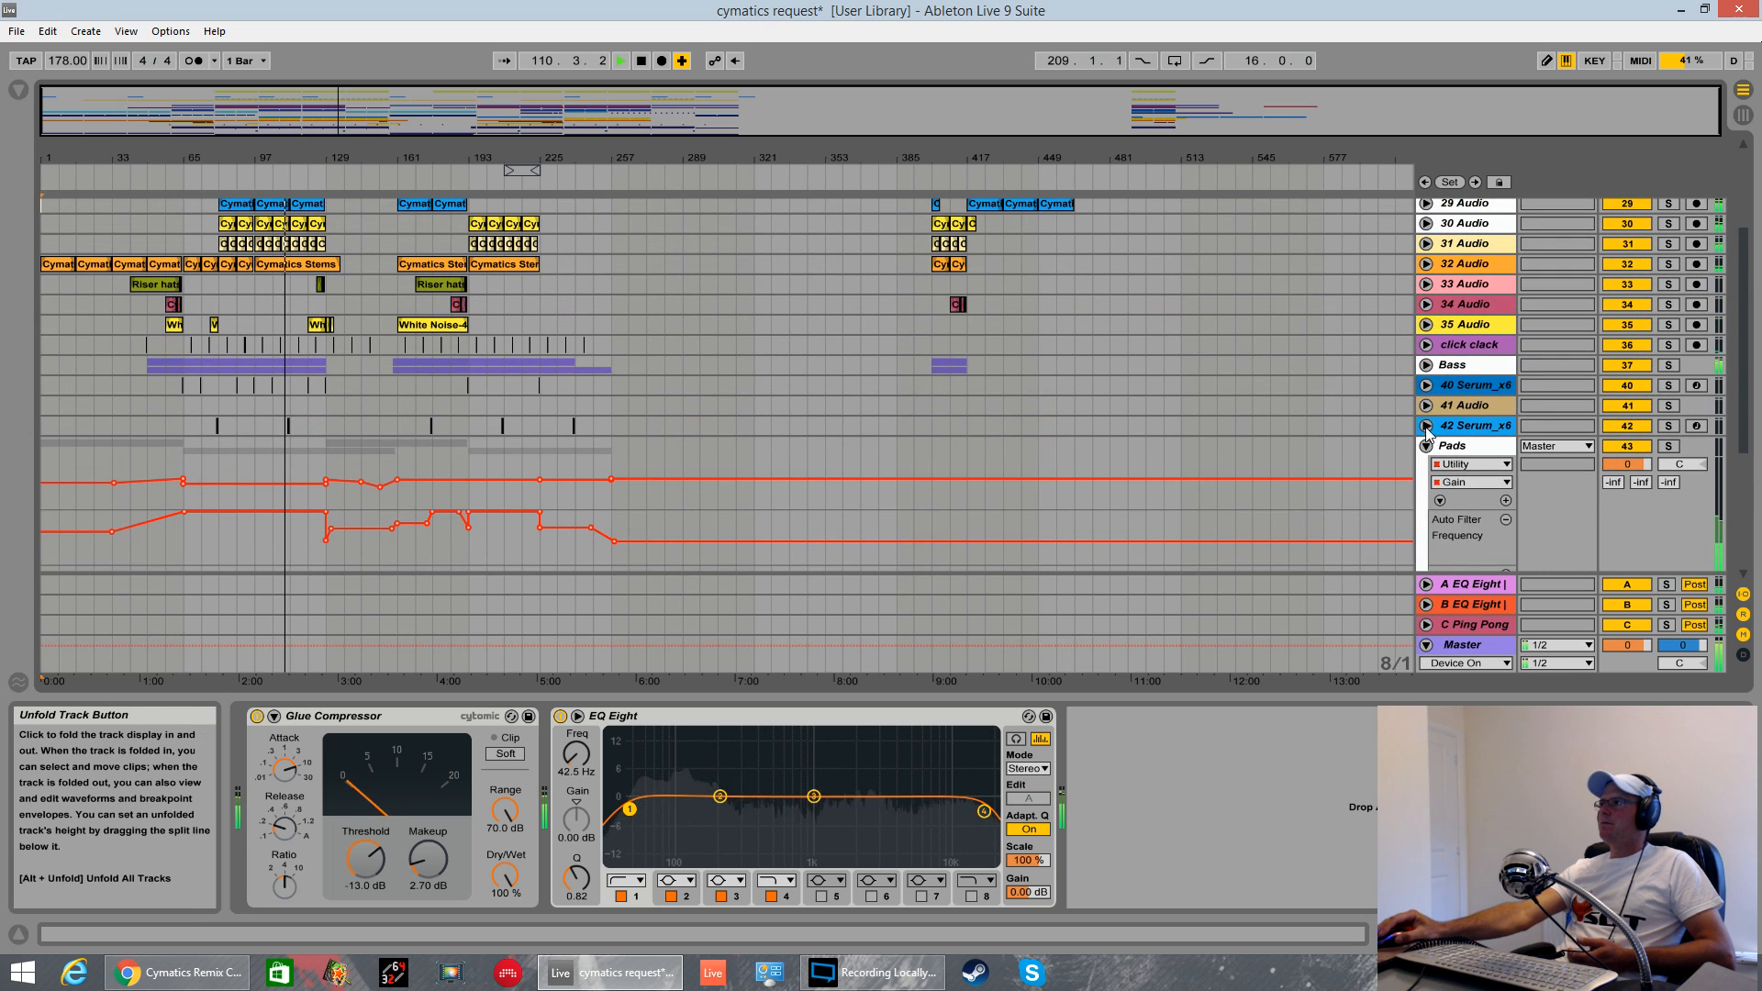
{"action": "left_click", "coordinate": [1427, 425]}
{"action": "left_click", "coordinate": [1426, 405]}
{"action": "left_click", "coordinate": [1426, 385]}
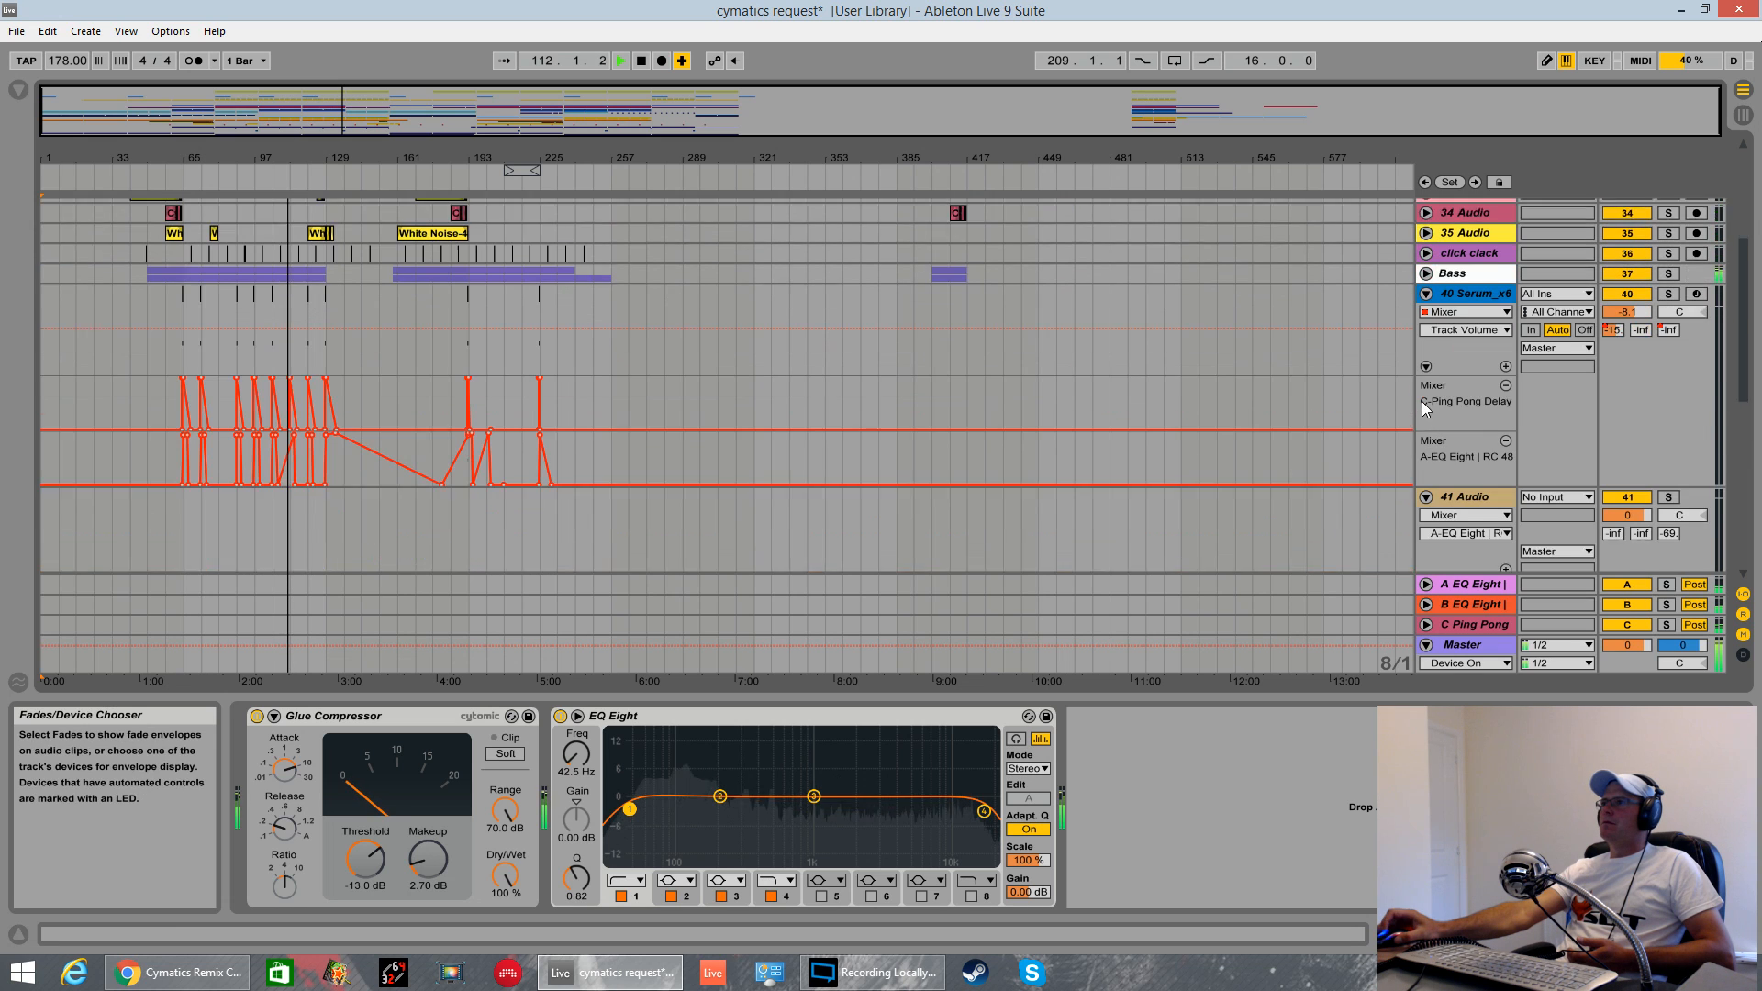
{"action": "scroll", "coordinate": [1423, 402], "scroll_direction": "down", "scroll_amount": 1}
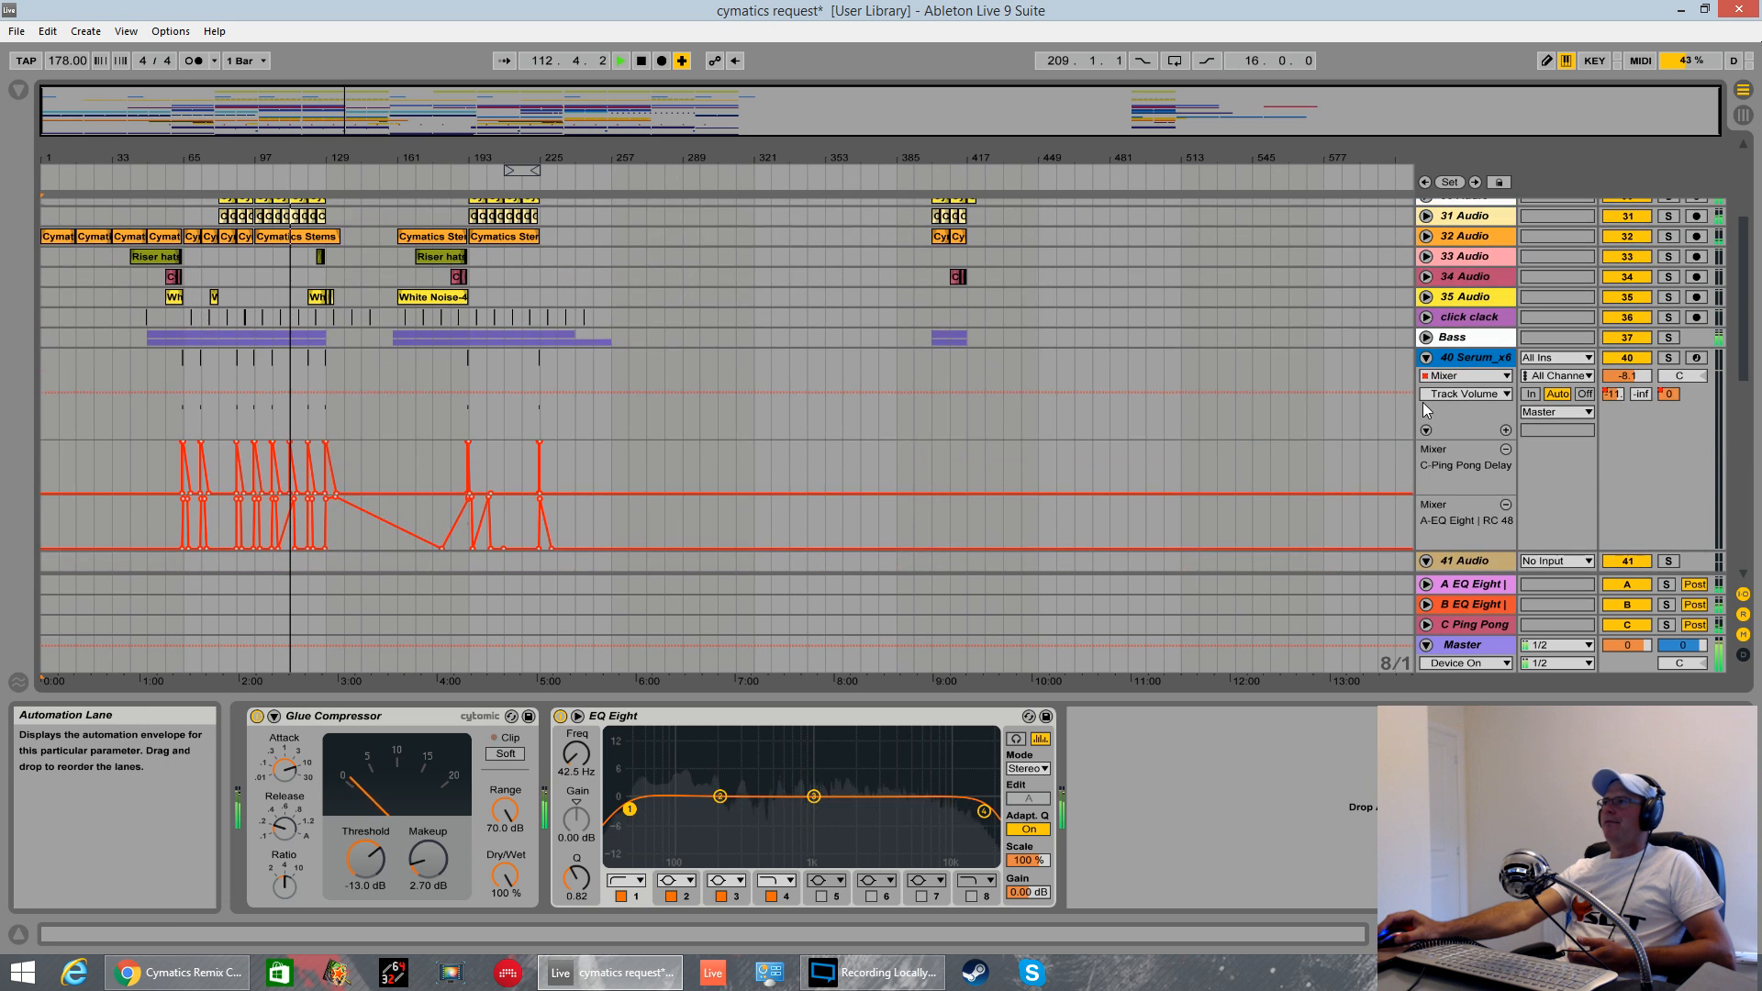
- Unfold the Bass group and view the Serum synth settings of its 39 Serum track, closing the plug-in window
{"action": "left_click", "coordinate": [1426, 337]}
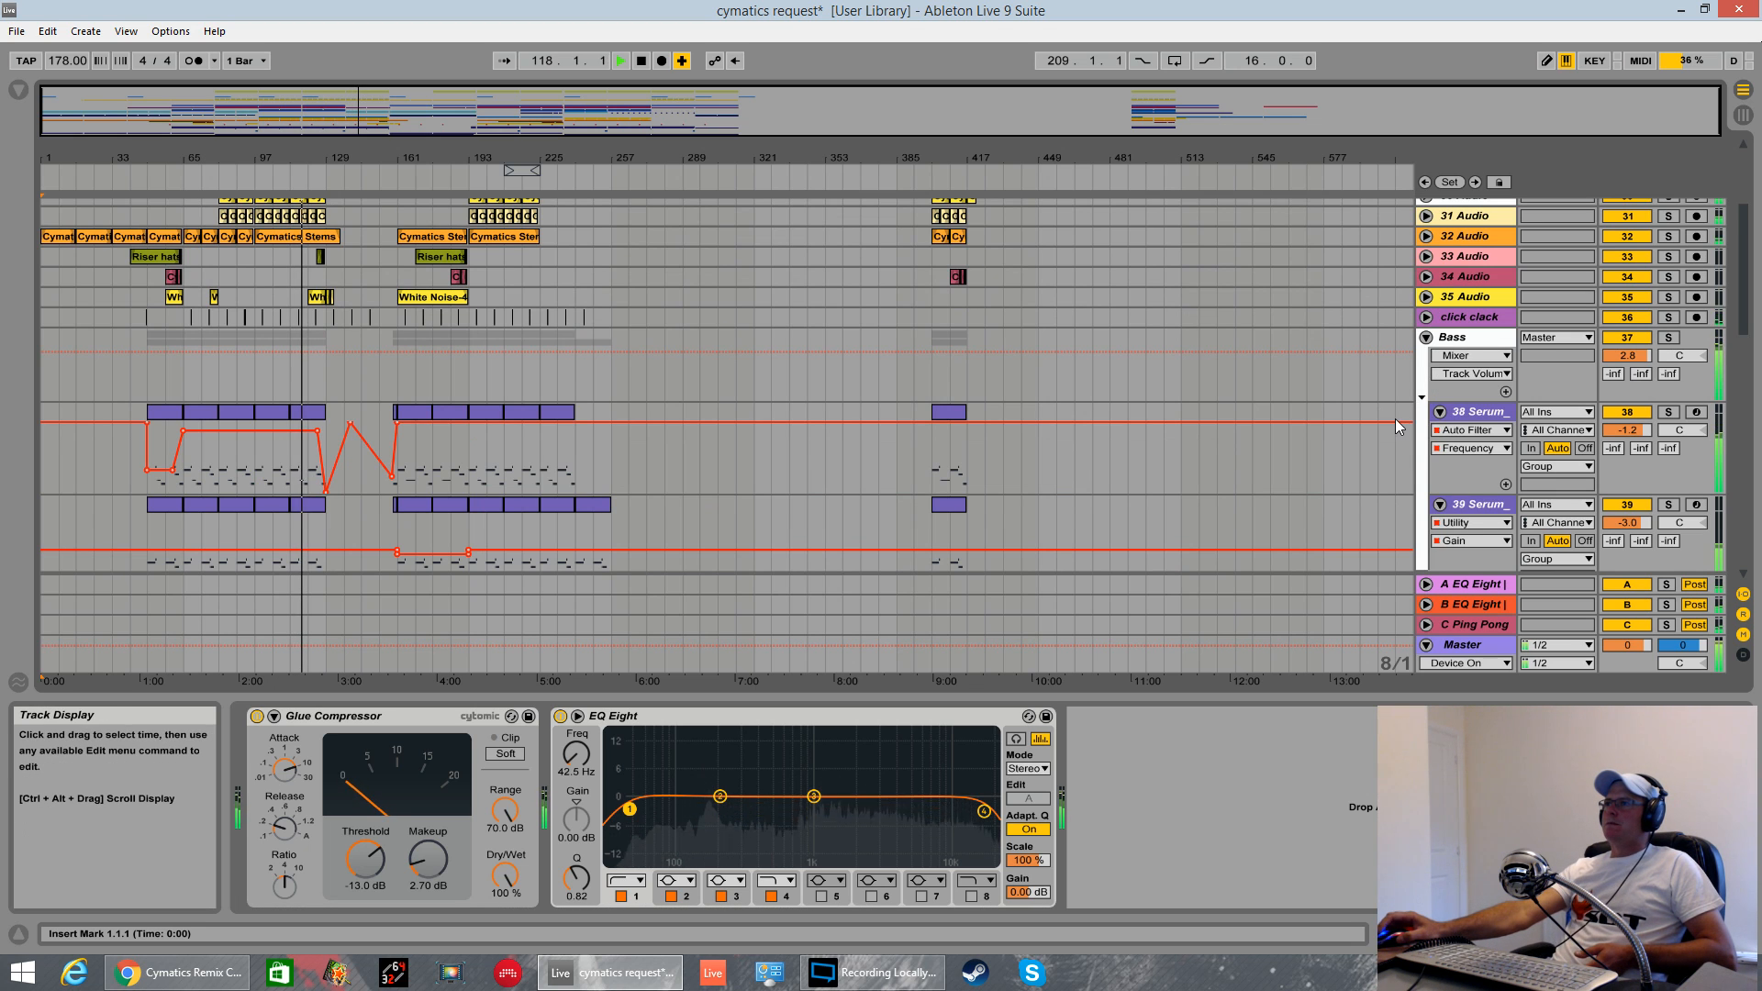
{"action": "scroll", "coordinate": [1395, 418], "scroll_direction": "down", "scroll_amount": 2}
{"action": "left_click", "coordinate": [1469, 443]}
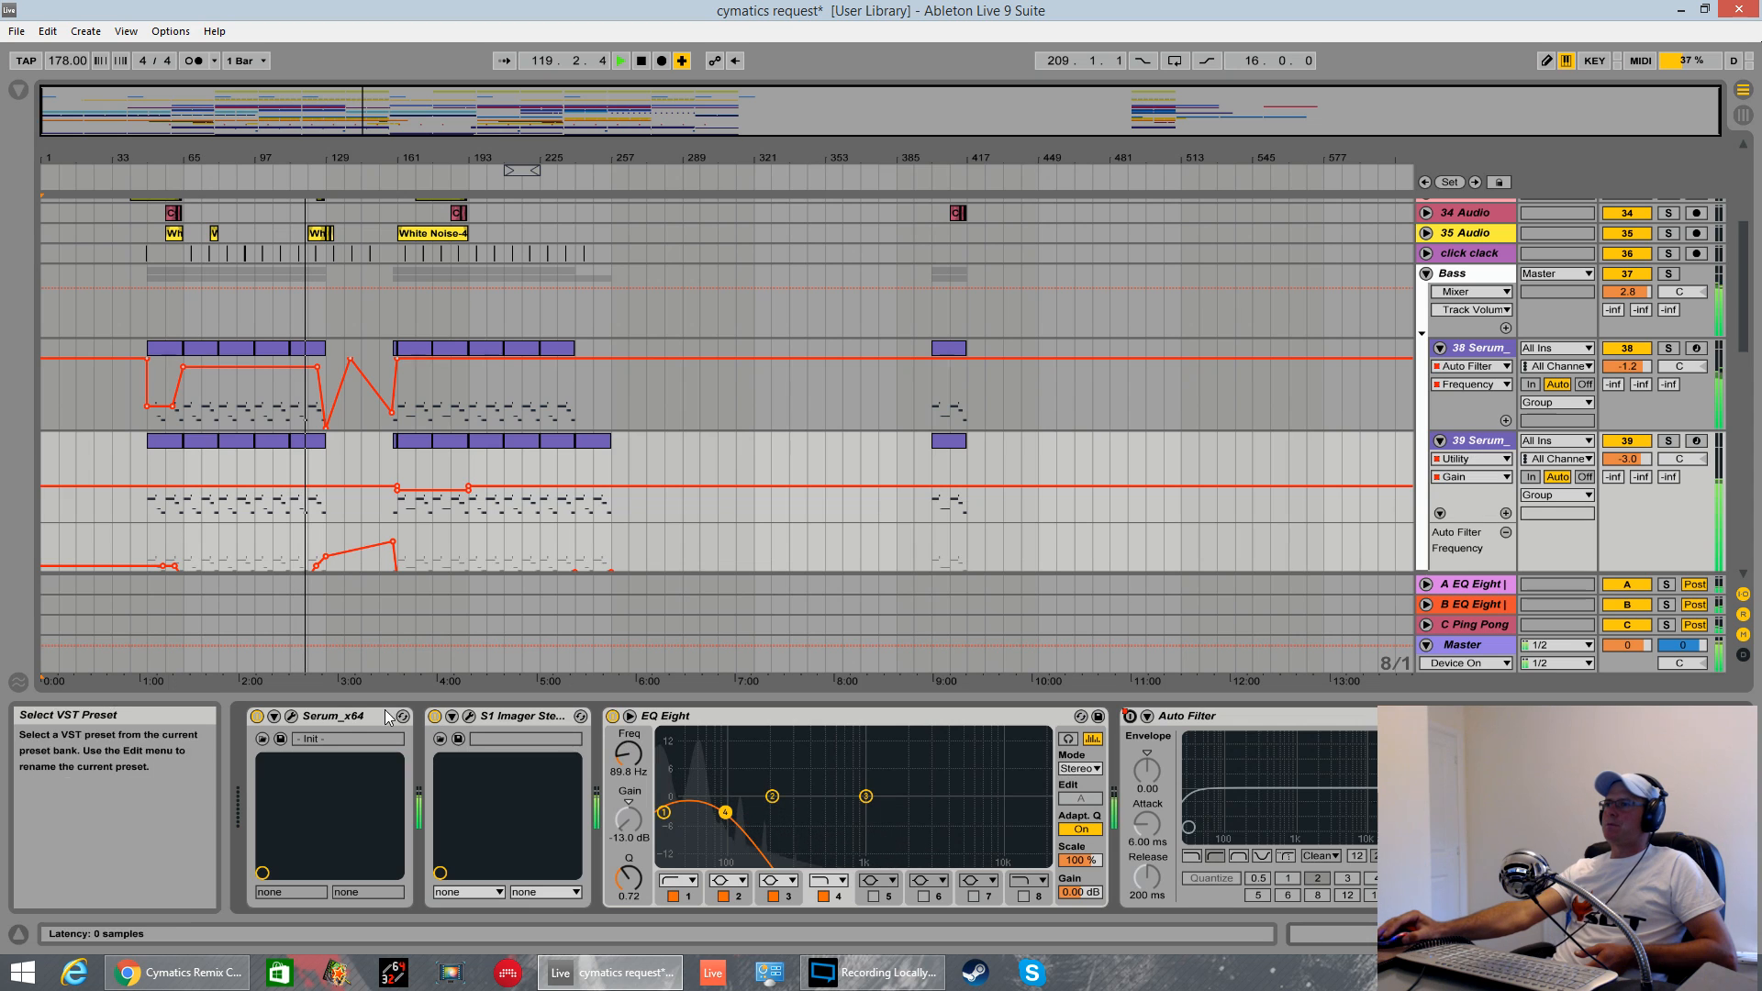
{"action": "left_click", "coordinate": [290, 715]}
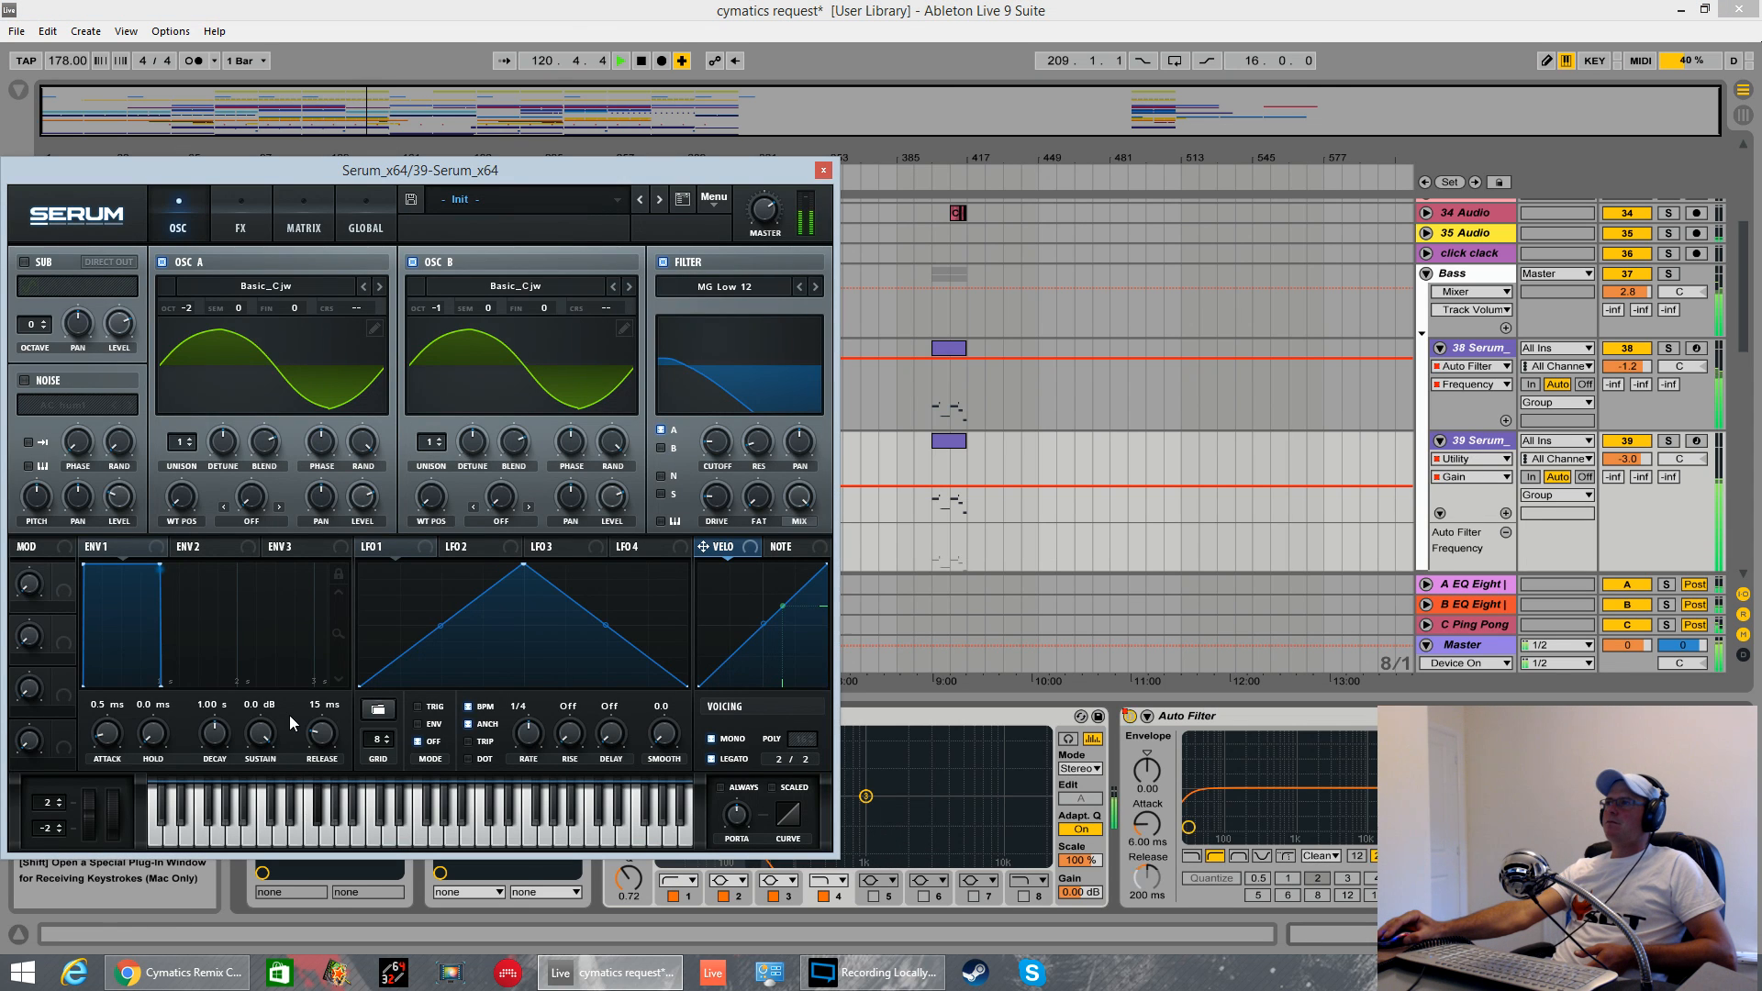
{"action": "left_click", "coordinate": [823, 171]}
{"action": "scroll", "coordinate": [1230, 448], "scroll_direction": "up", "scroll_amount": 5}
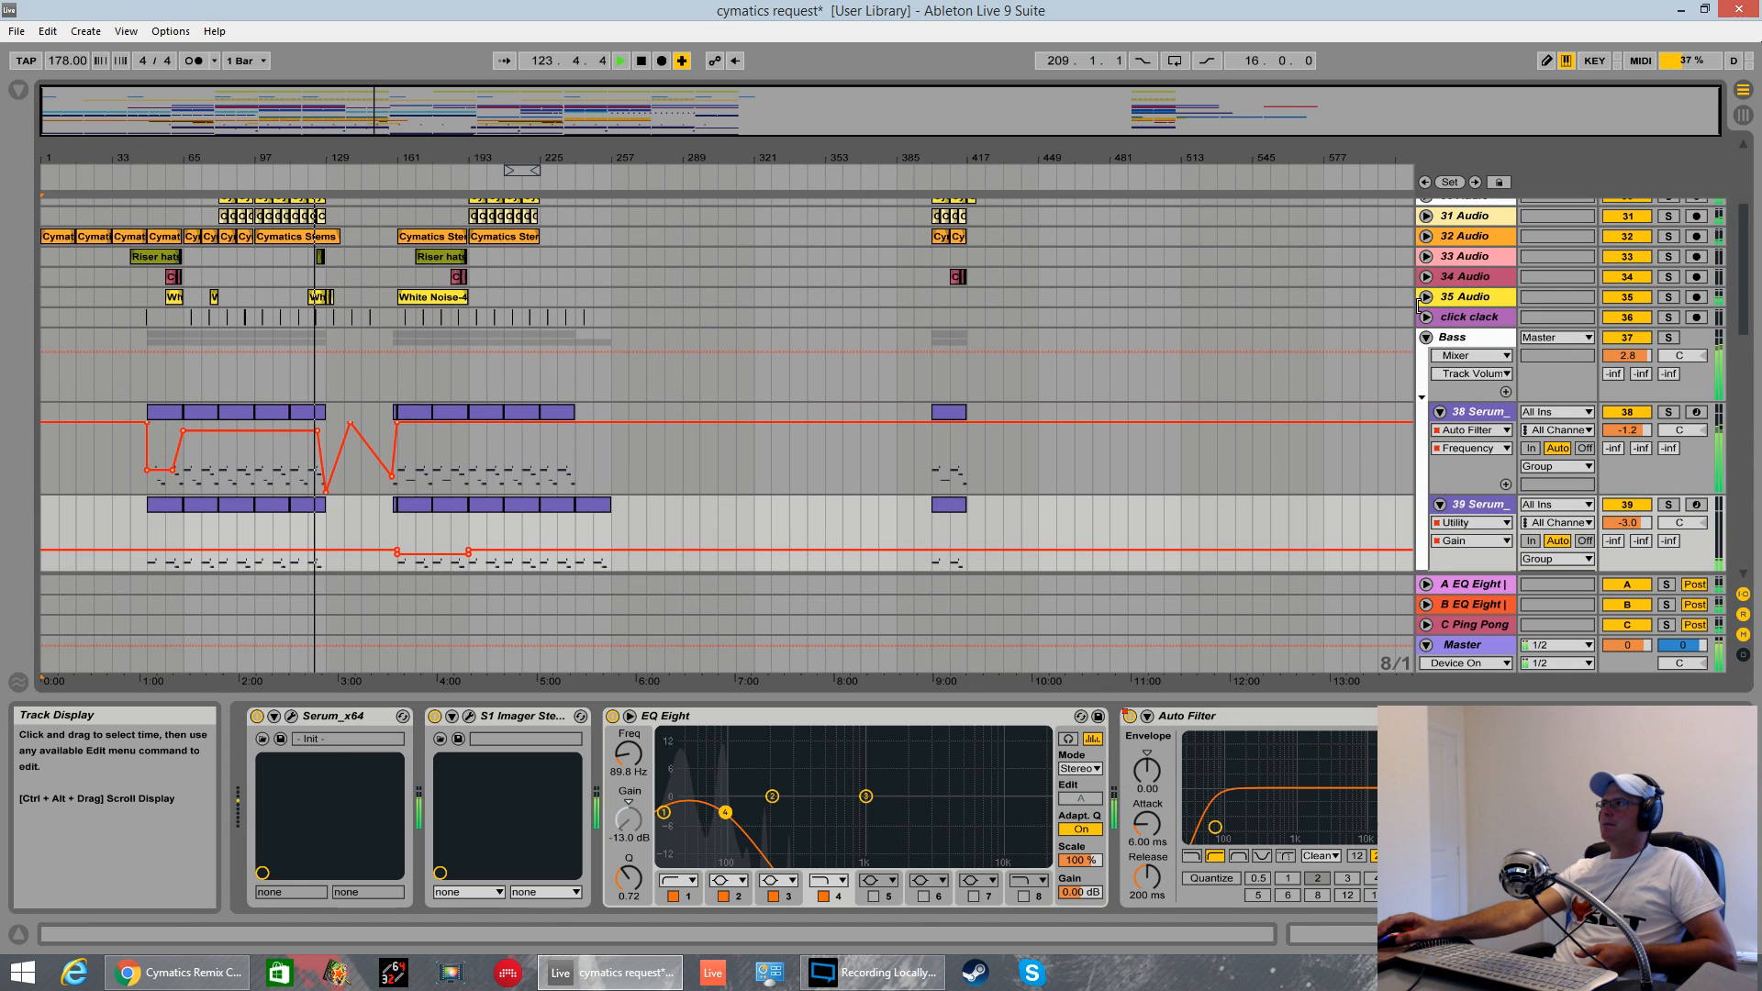
- Unfold the click clack track and the 35, 34, 33 and 32 Audio tracks to examine their clips and automation
{"action": "left_click", "coordinate": [1425, 317]}
{"action": "left_click", "coordinate": [1427, 297]}
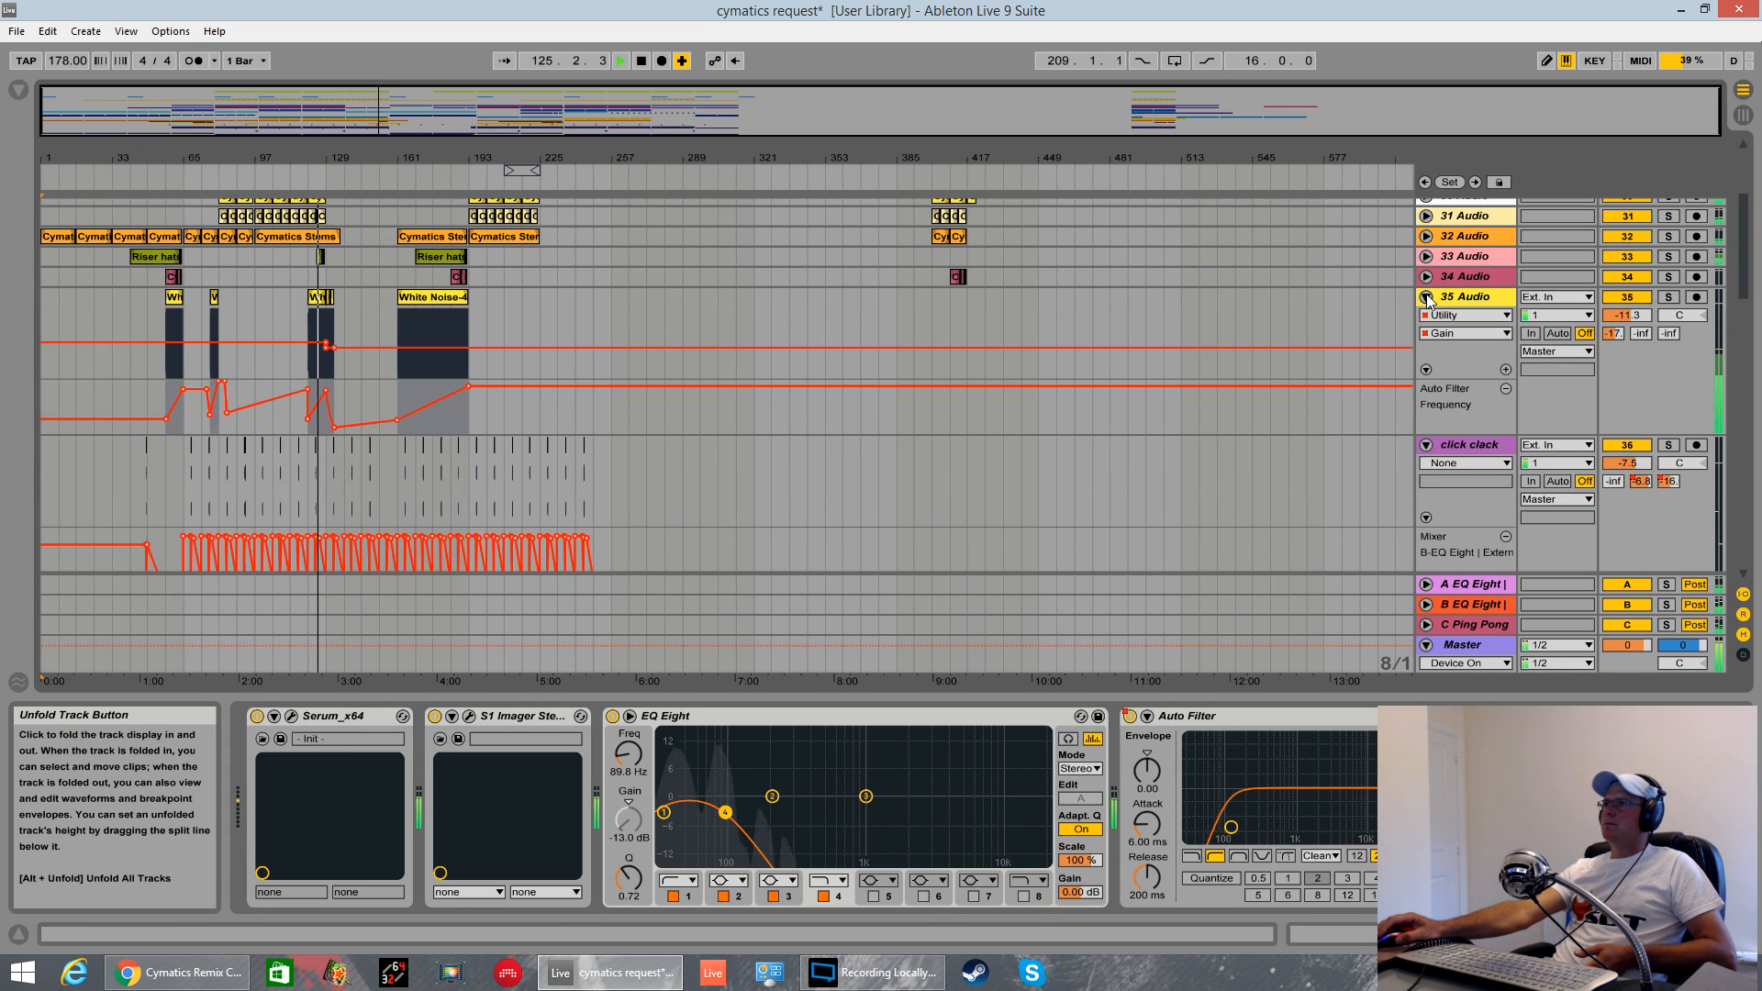
{"action": "left_click", "coordinate": [1425, 276]}
{"action": "scroll", "coordinate": [1421, 325], "scroll_direction": "up", "scroll_amount": 3}
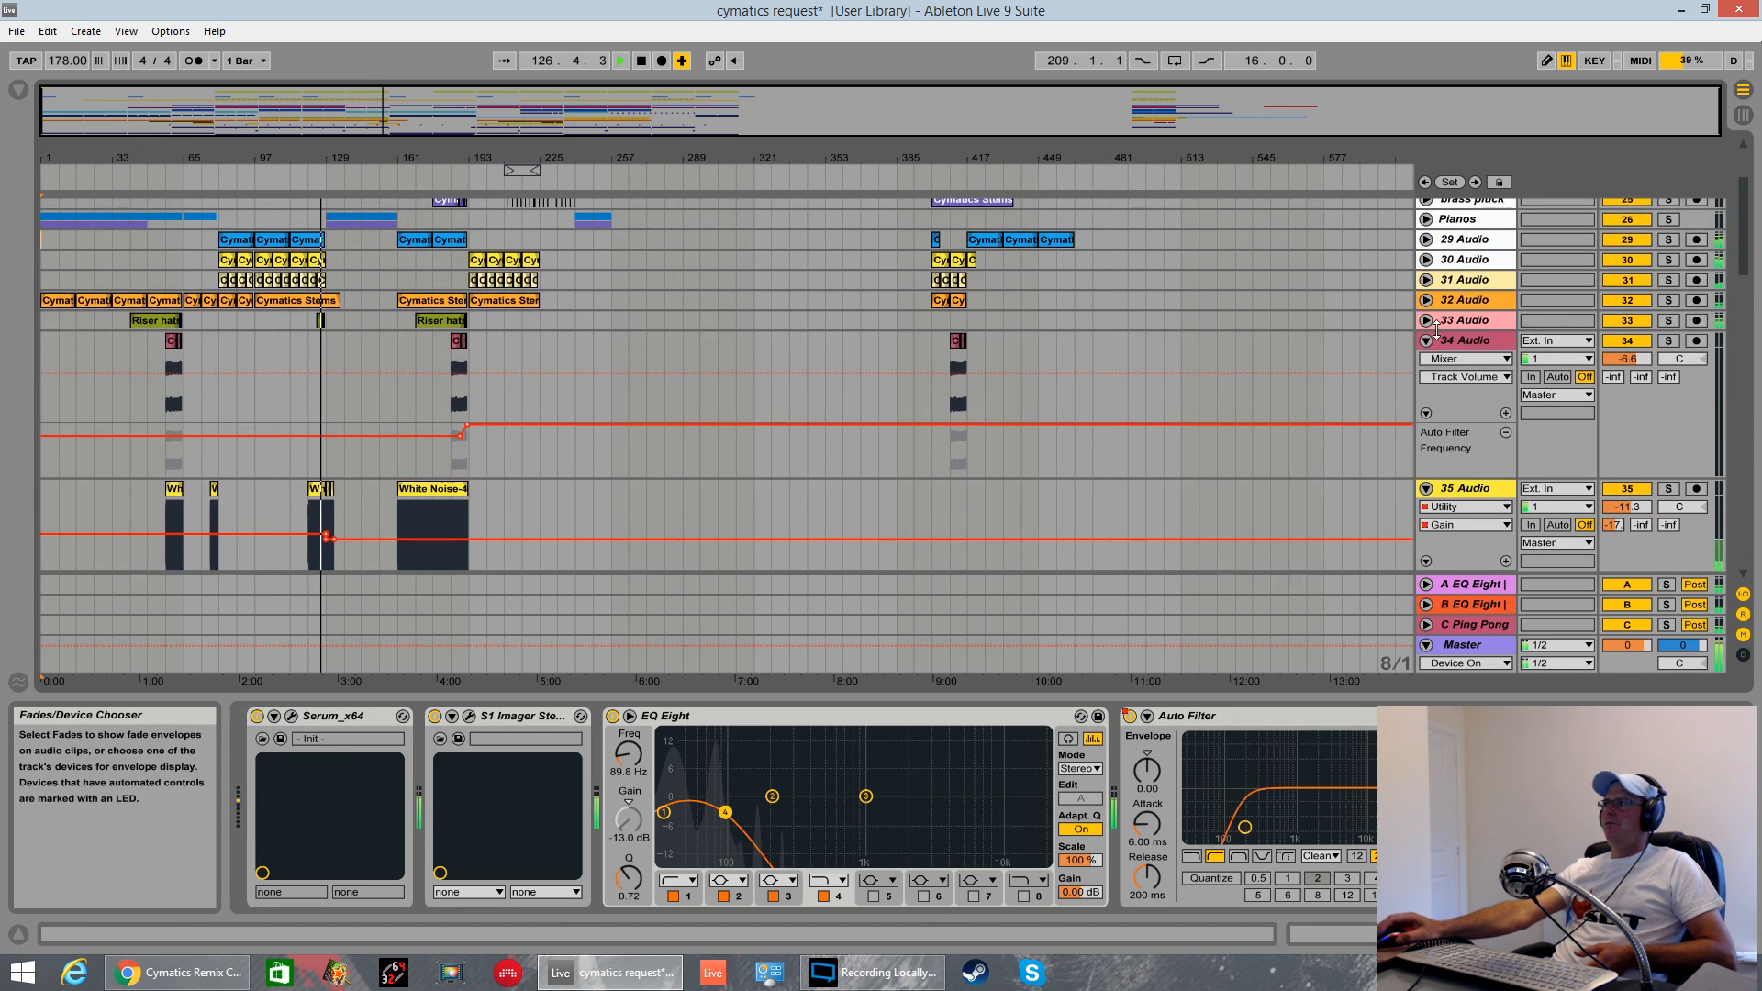
{"action": "left_click", "coordinate": [1425, 320]}
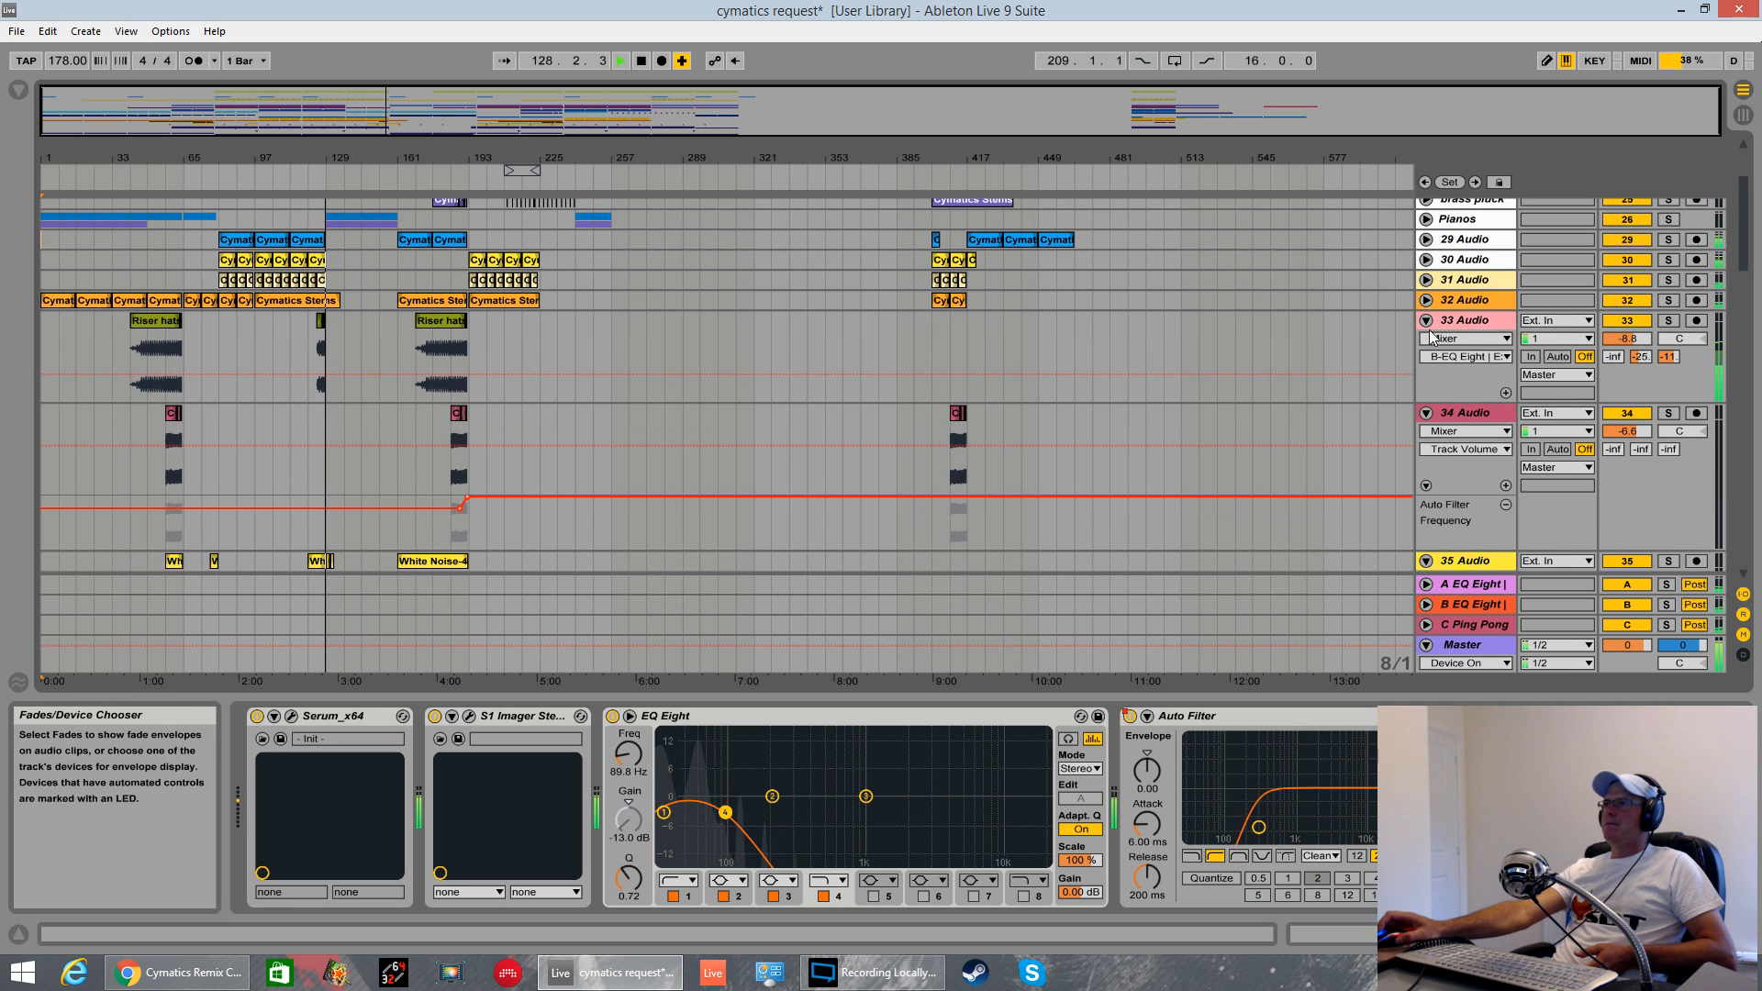
{"action": "left_click", "coordinate": [1426, 300]}
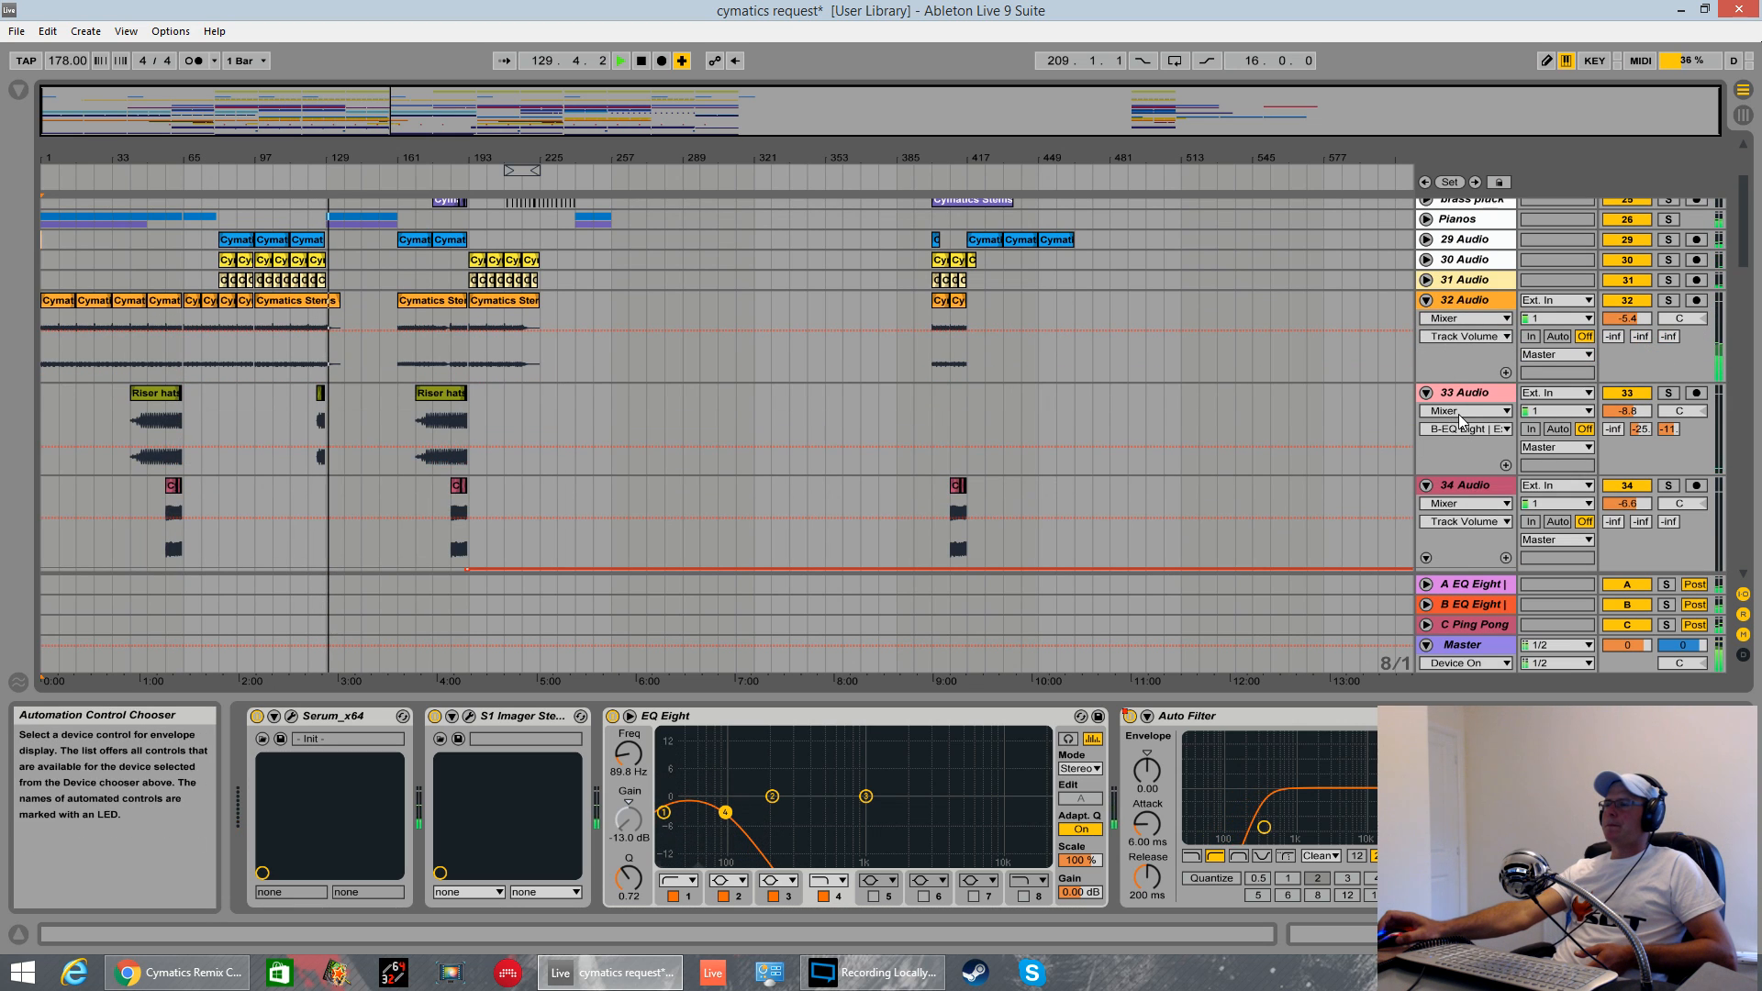
{"action": "scroll", "coordinate": [1458, 413], "scroll_direction": "up", "scroll_amount": 2}
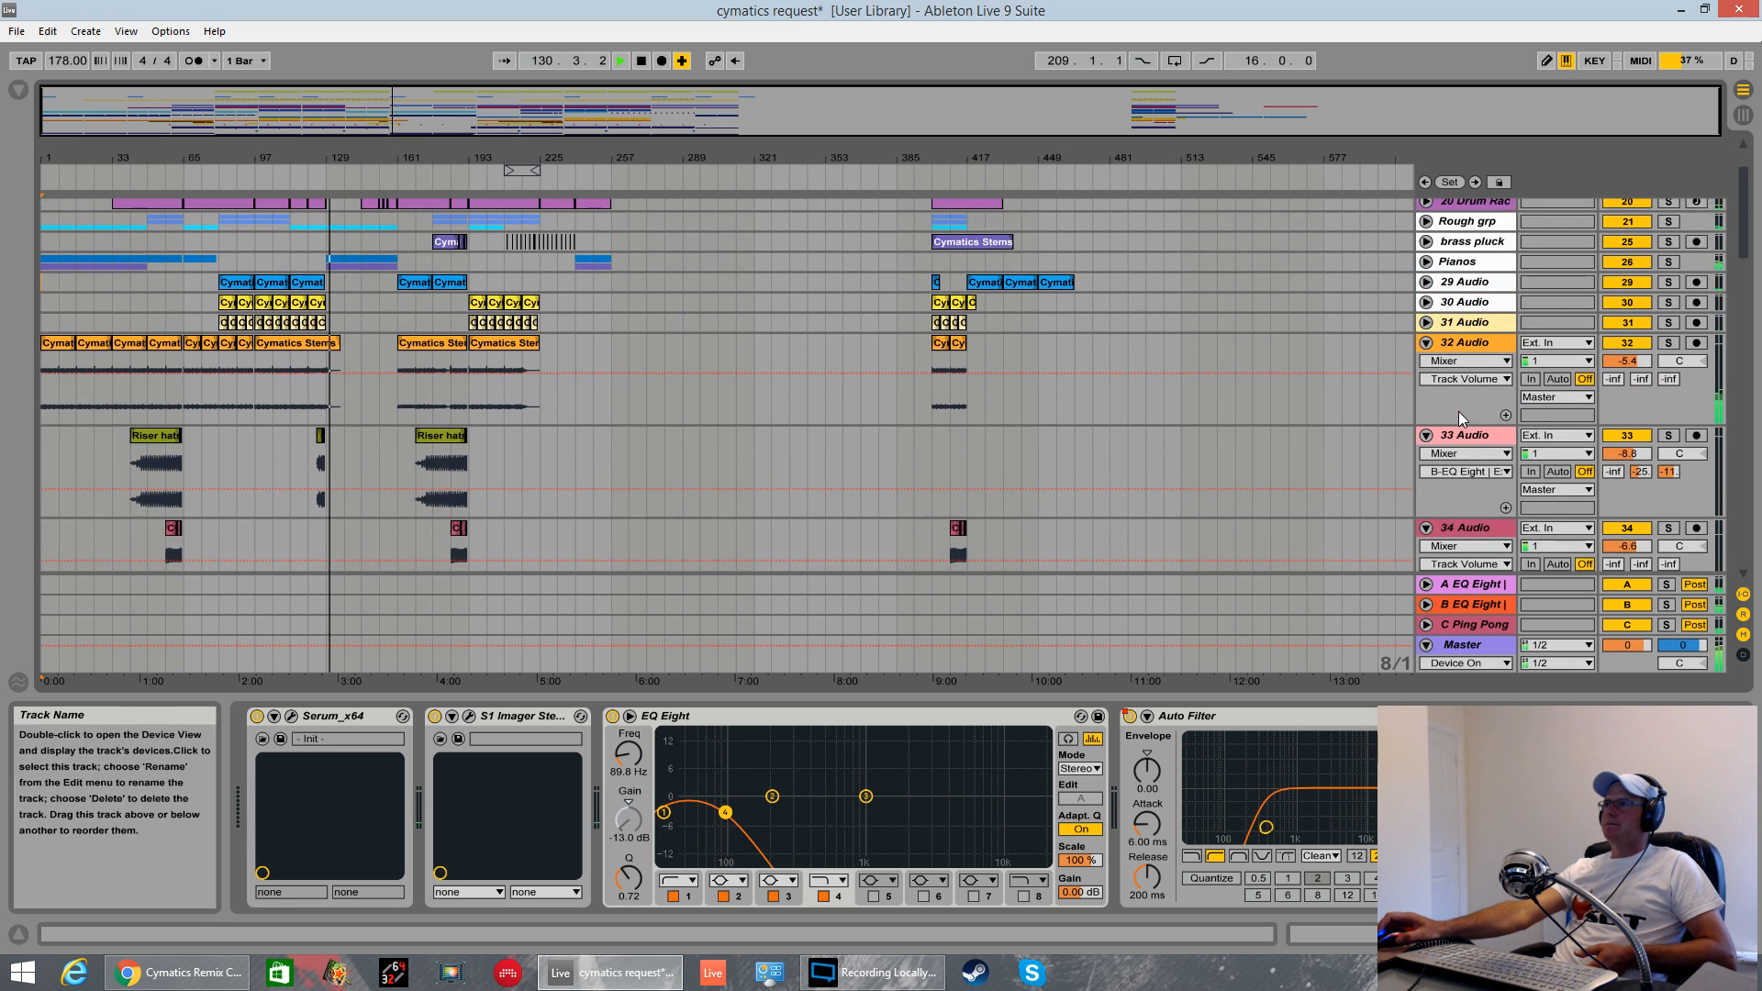
- Unfold the Pianos group, the brass pluck track and the Rough grp group to show their clips
{"action": "left_click", "coordinate": [1428, 264]}
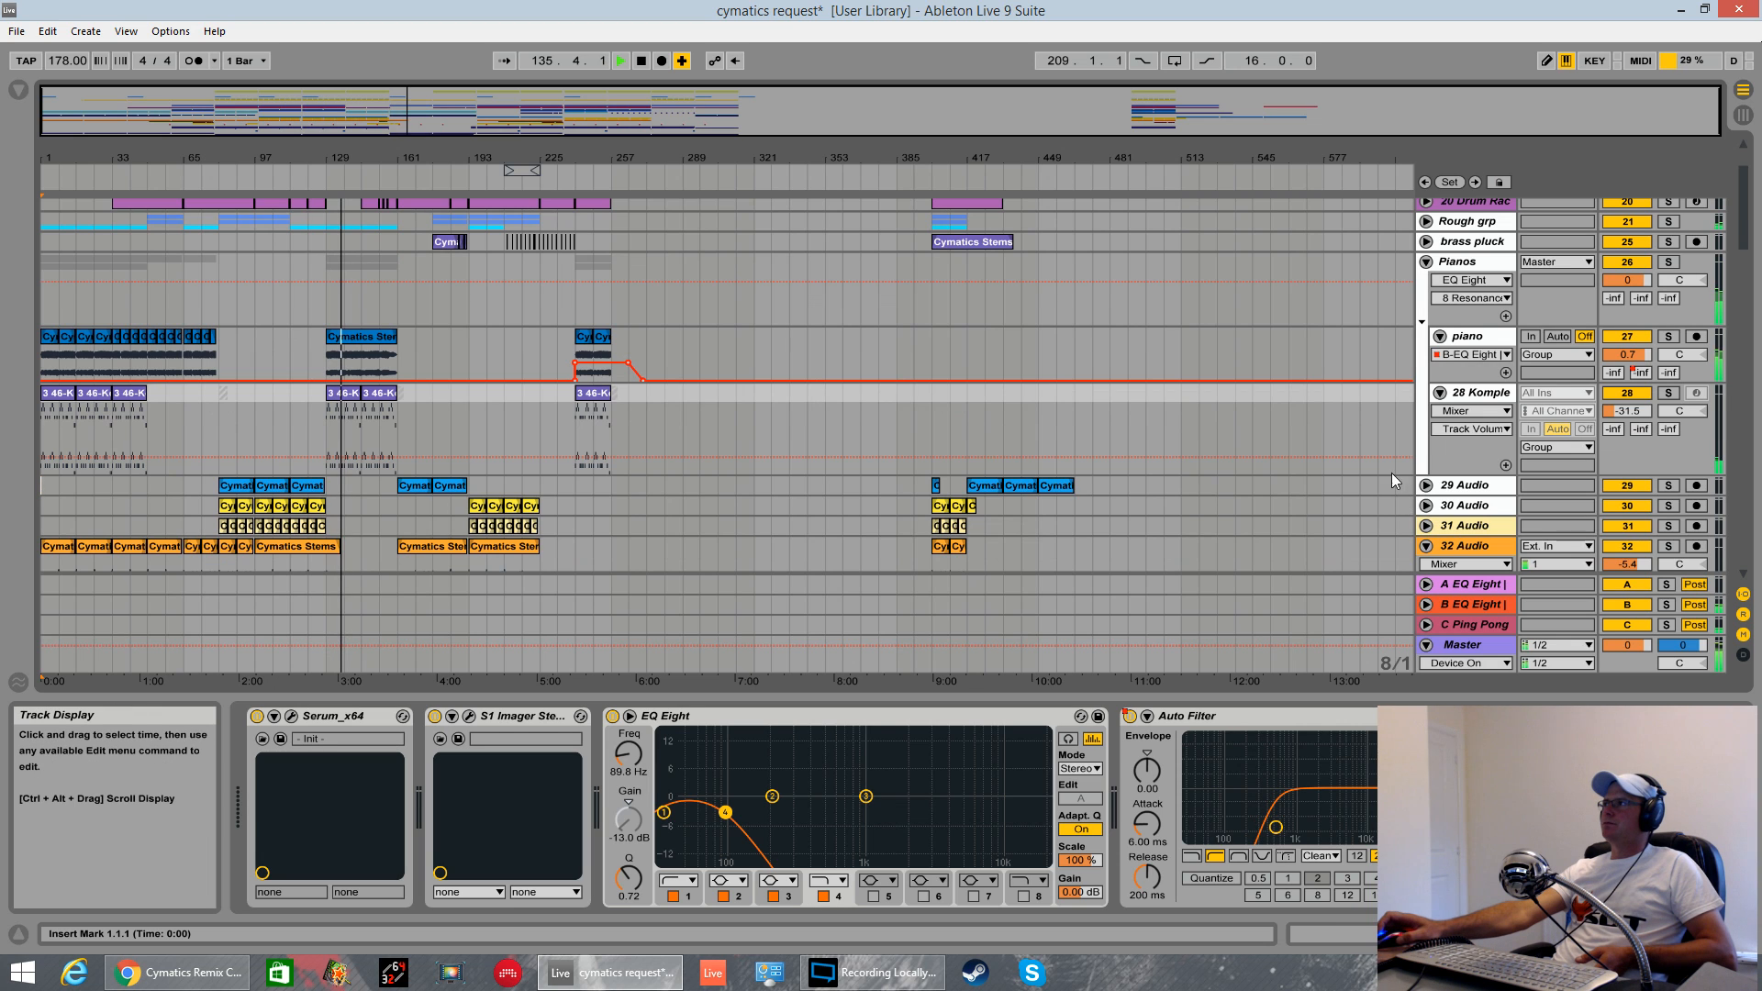
{"action": "scroll", "coordinate": [1390, 450], "scroll_direction": "up", "scroll_amount": 3}
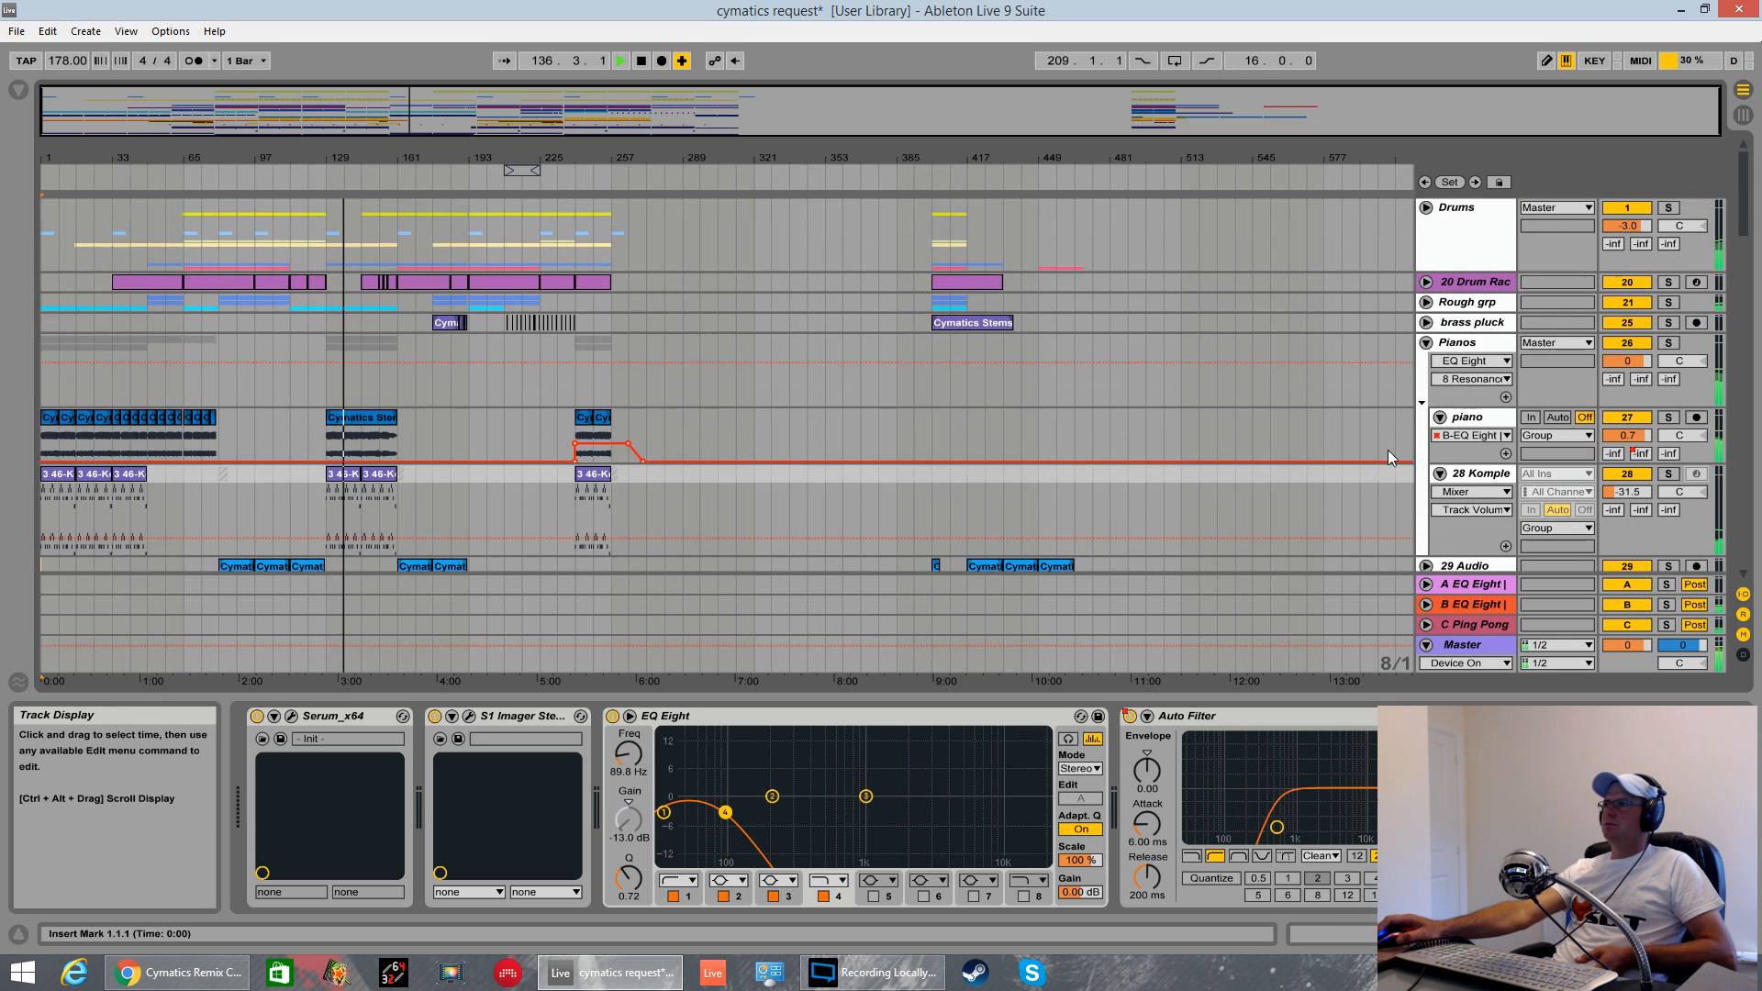
{"action": "left_click", "coordinate": [1427, 323]}
{"action": "left_click", "coordinate": [1427, 303]}
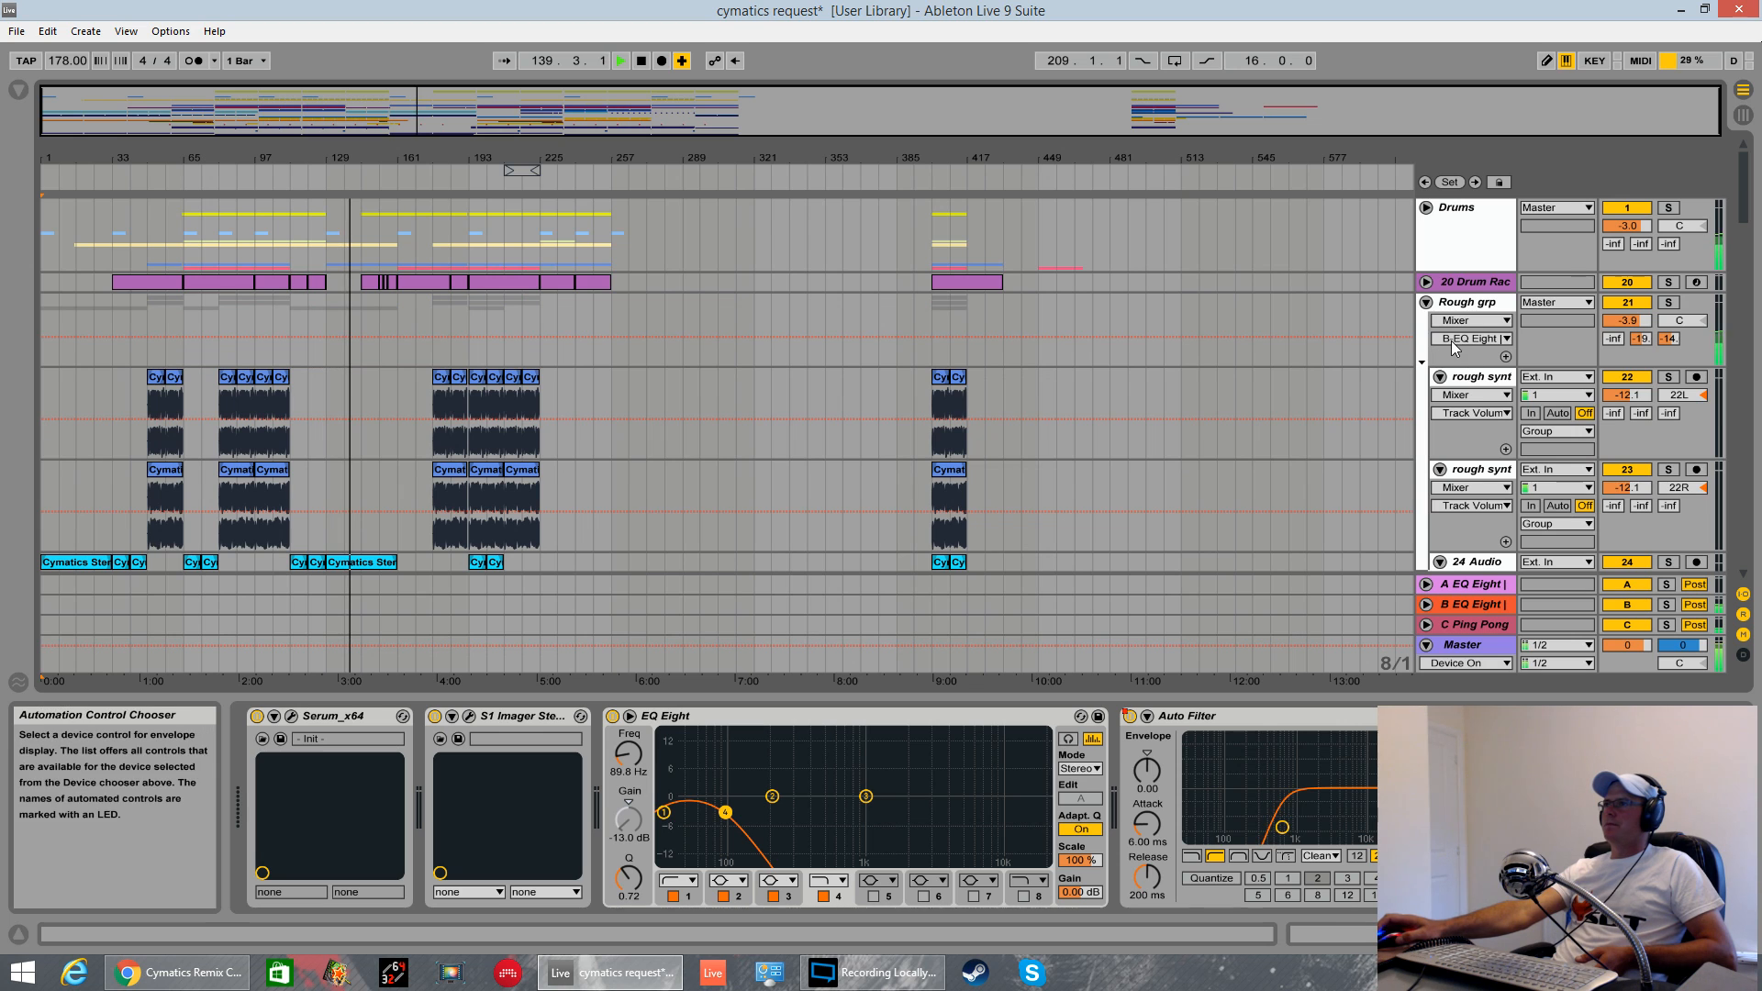
- Unfold the 20 Drum Rack track and select its clip from bar 145 to 153 to show the track's devices
{"action": "left_click", "coordinate": [1426, 281]}
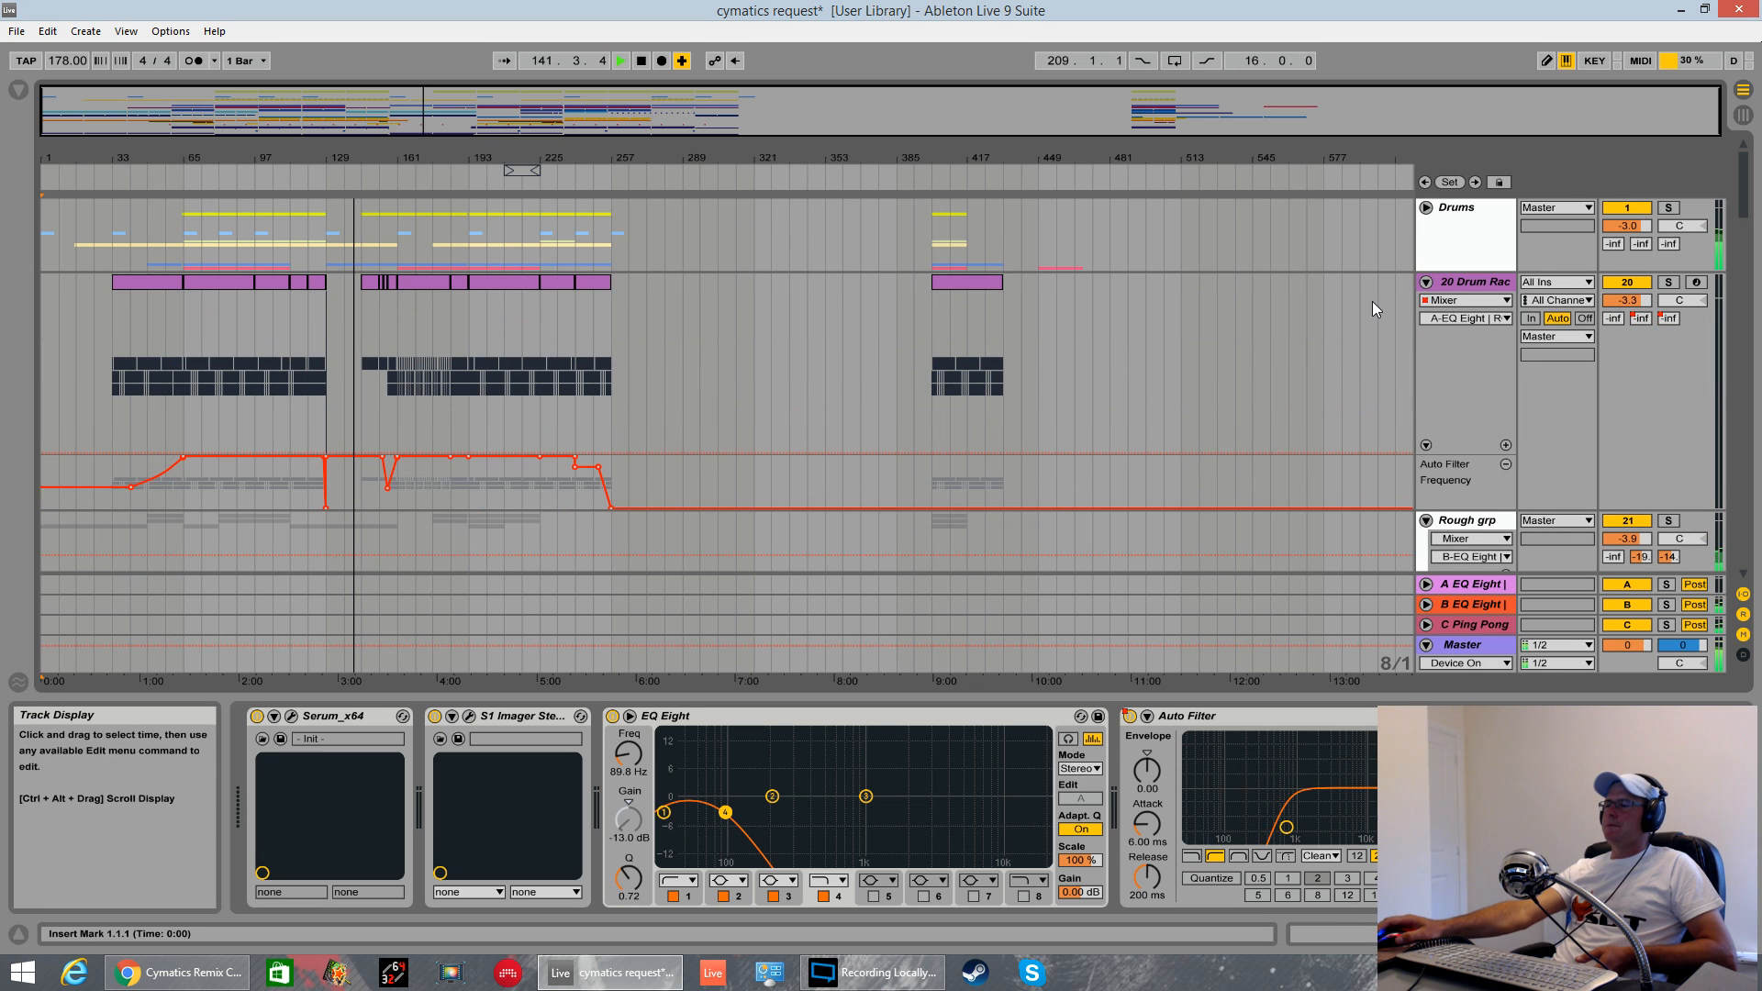
{"action": "scroll", "coordinate": [1374, 301], "scroll_direction": "down", "scroll_amount": 2}
{"action": "scroll", "coordinate": [1387, 316], "scroll_direction": "up", "scroll_amount": 2}
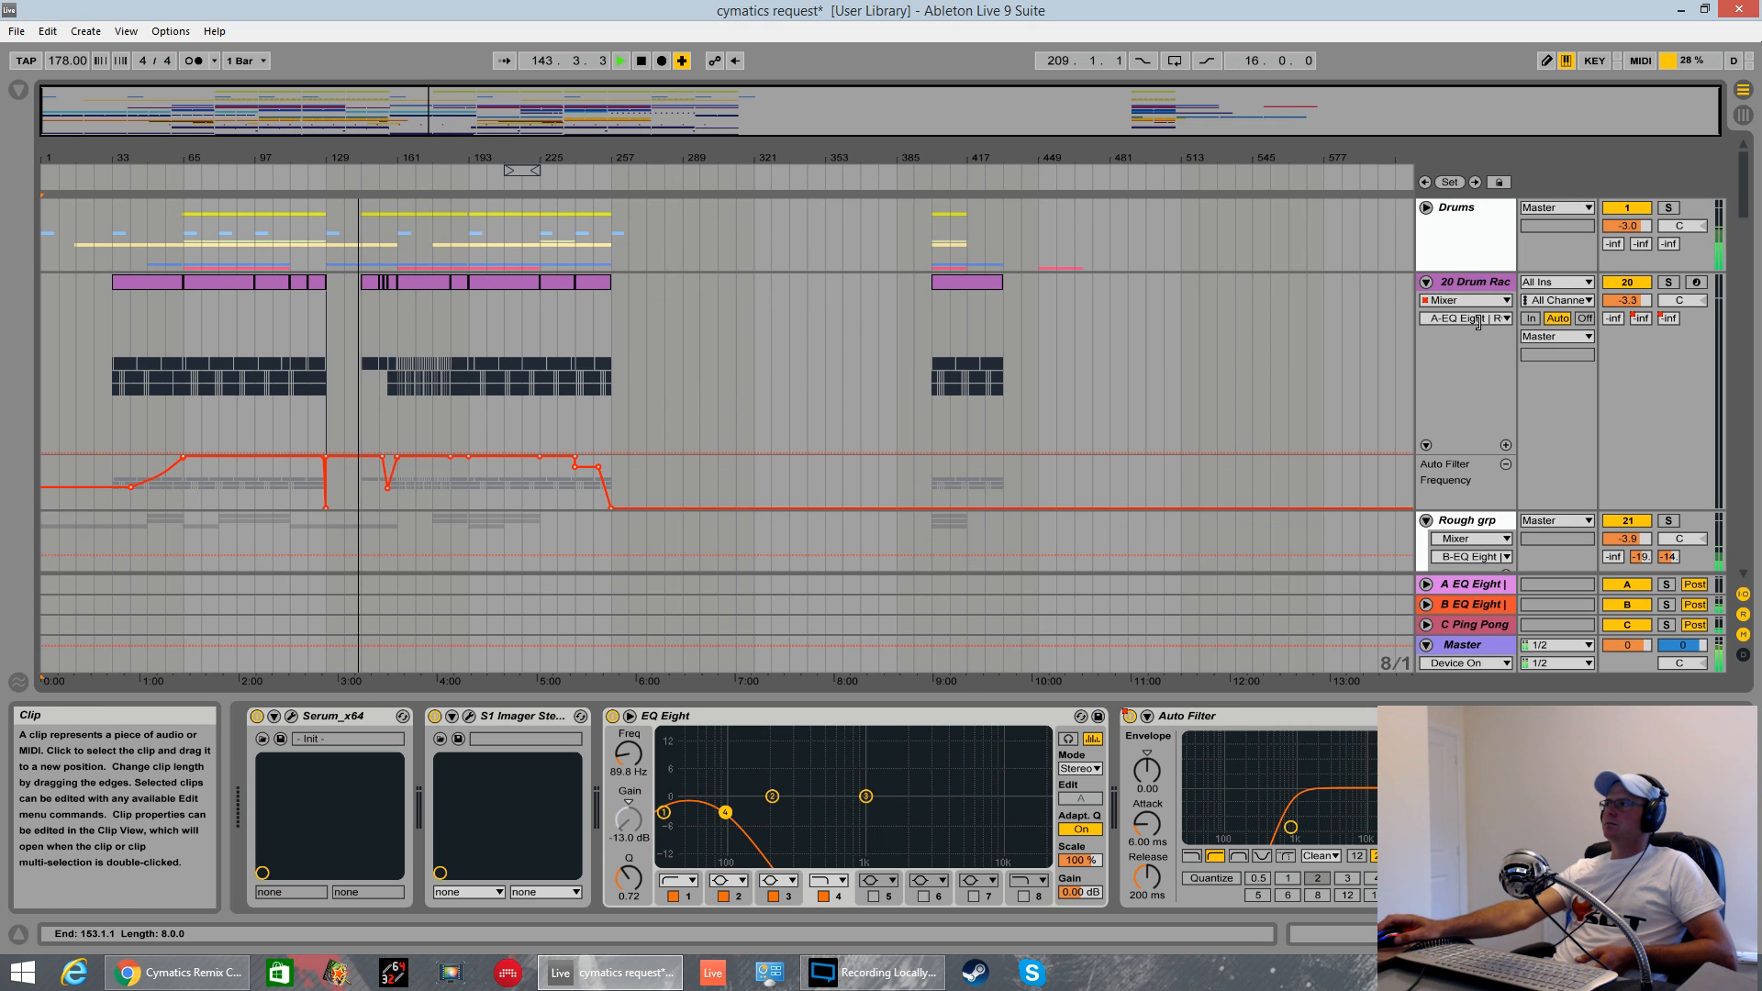
{"action": "left_click", "coordinate": [1425, 382]}
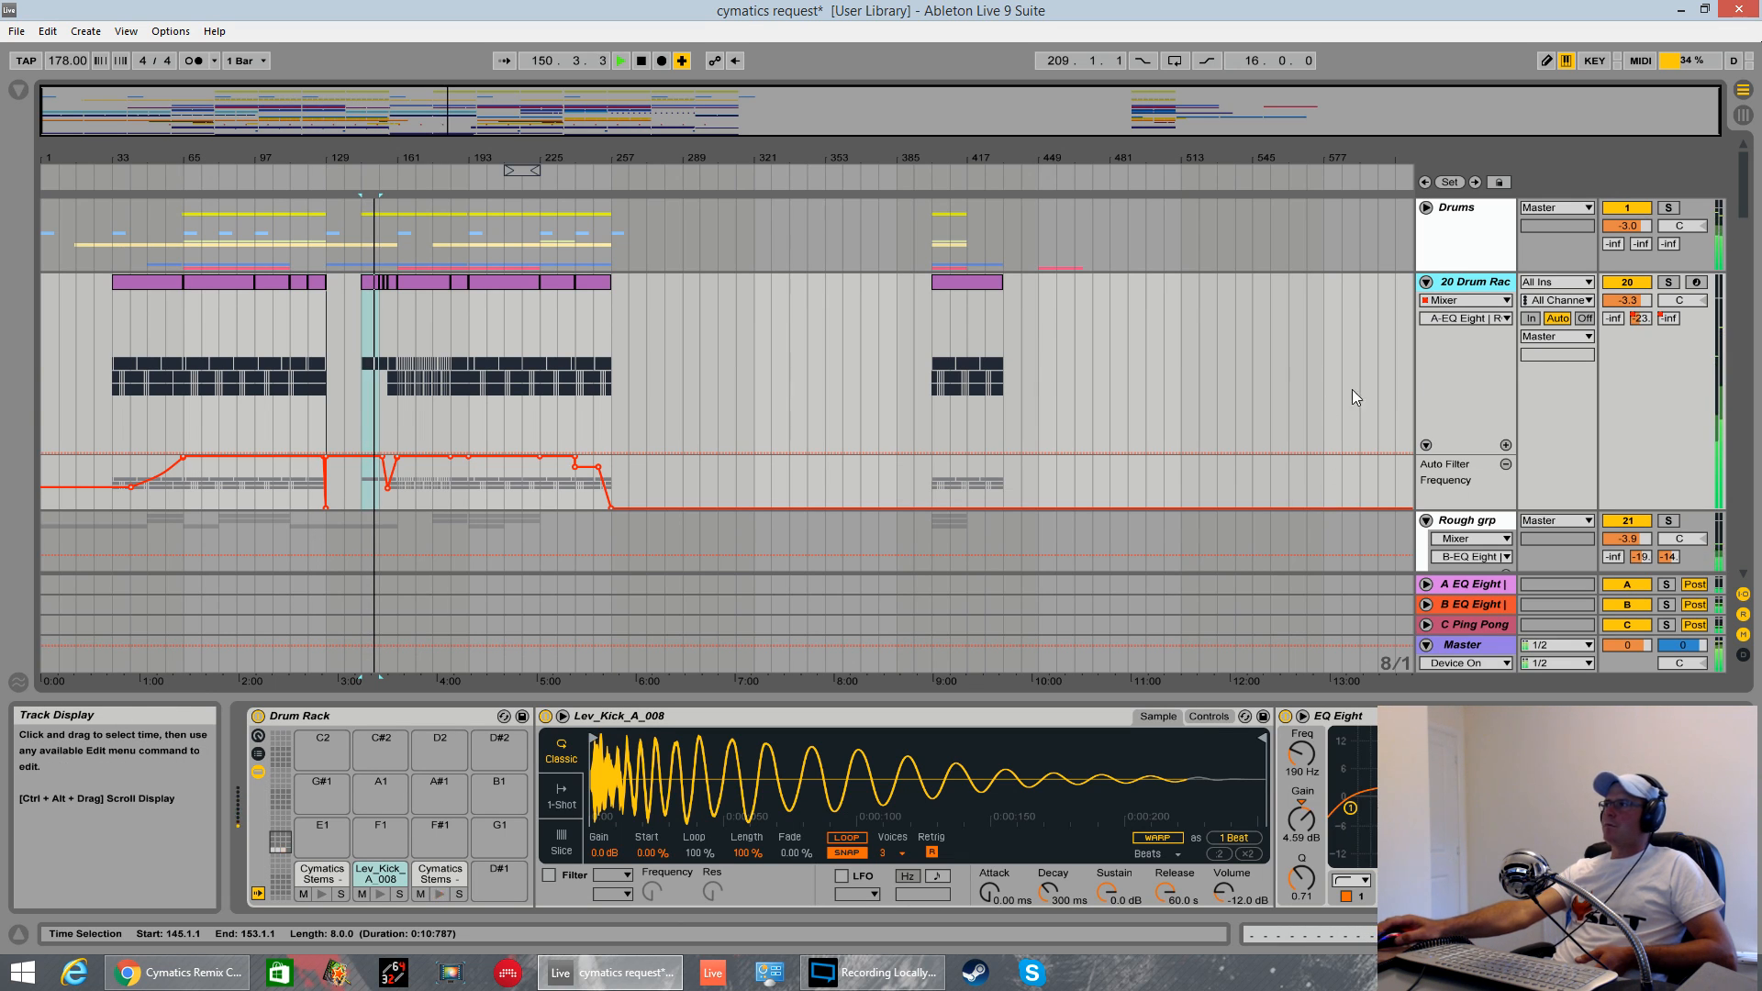
- Fold the 20 Drum Rack track and unfold the Drums group to examine its individual percussion tracks
{"action": "left_click", "coordinate": [1426, 283]}
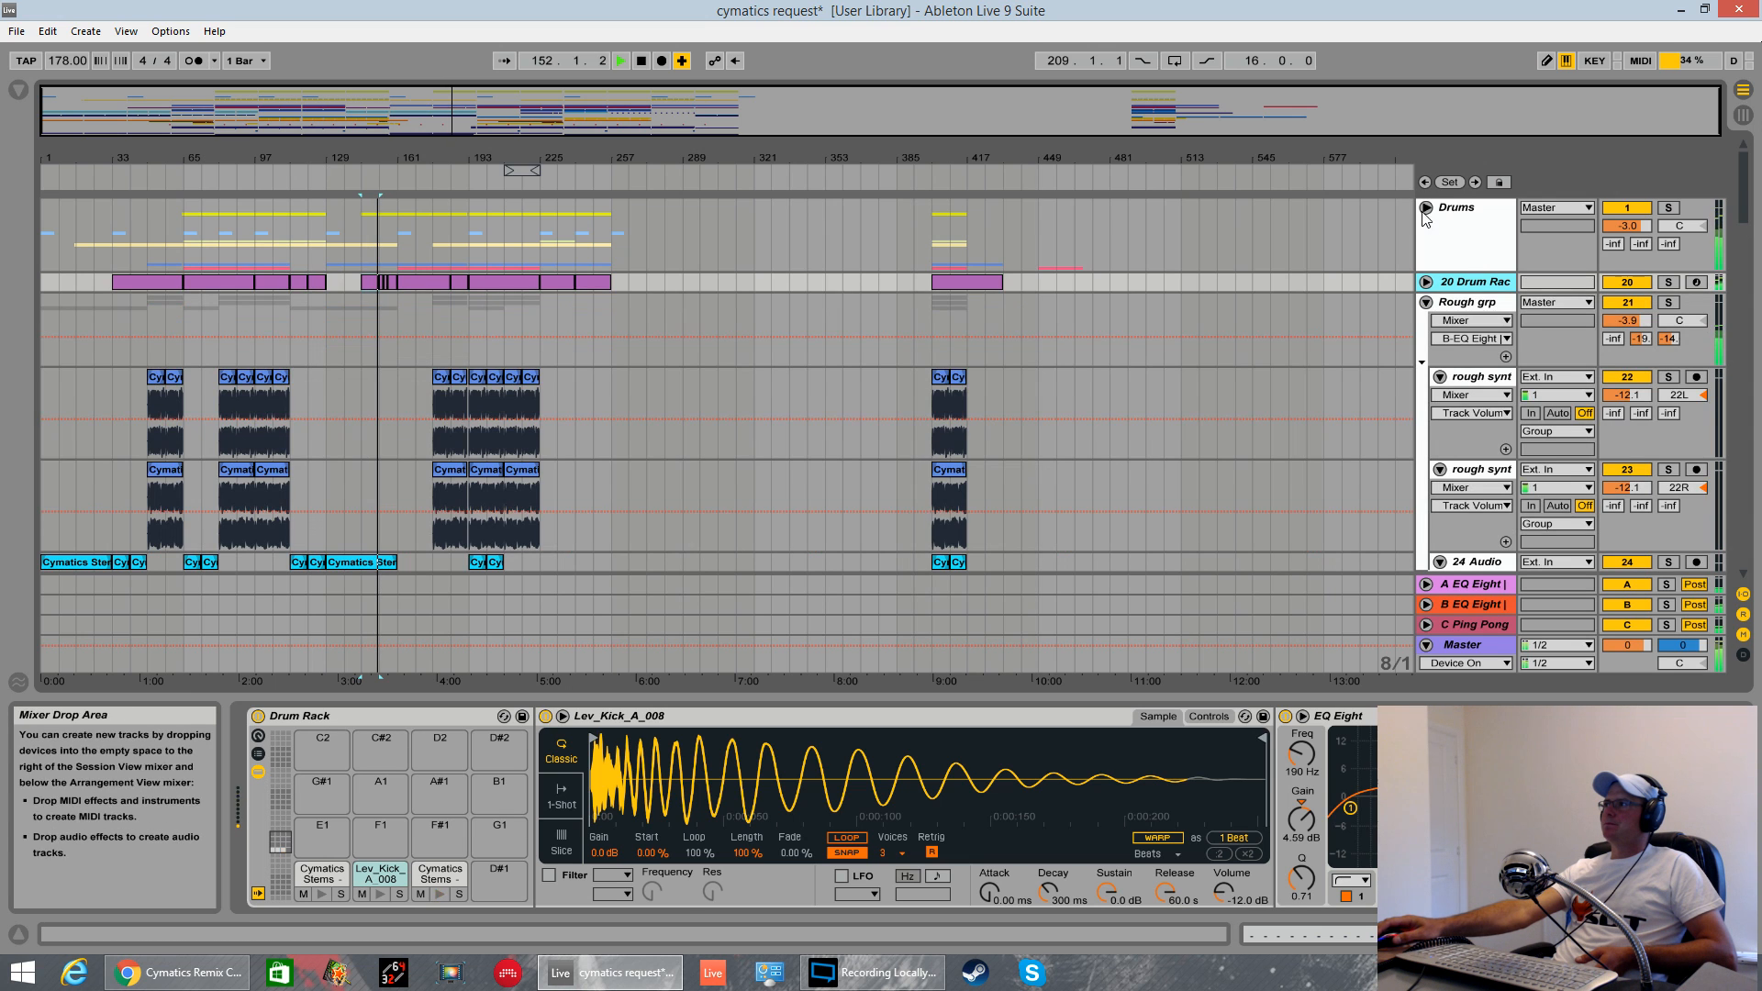
{"action": "scroll", "coordinate": [1428, 289], "scroll_direction": "up", "scroll_amount": 10}
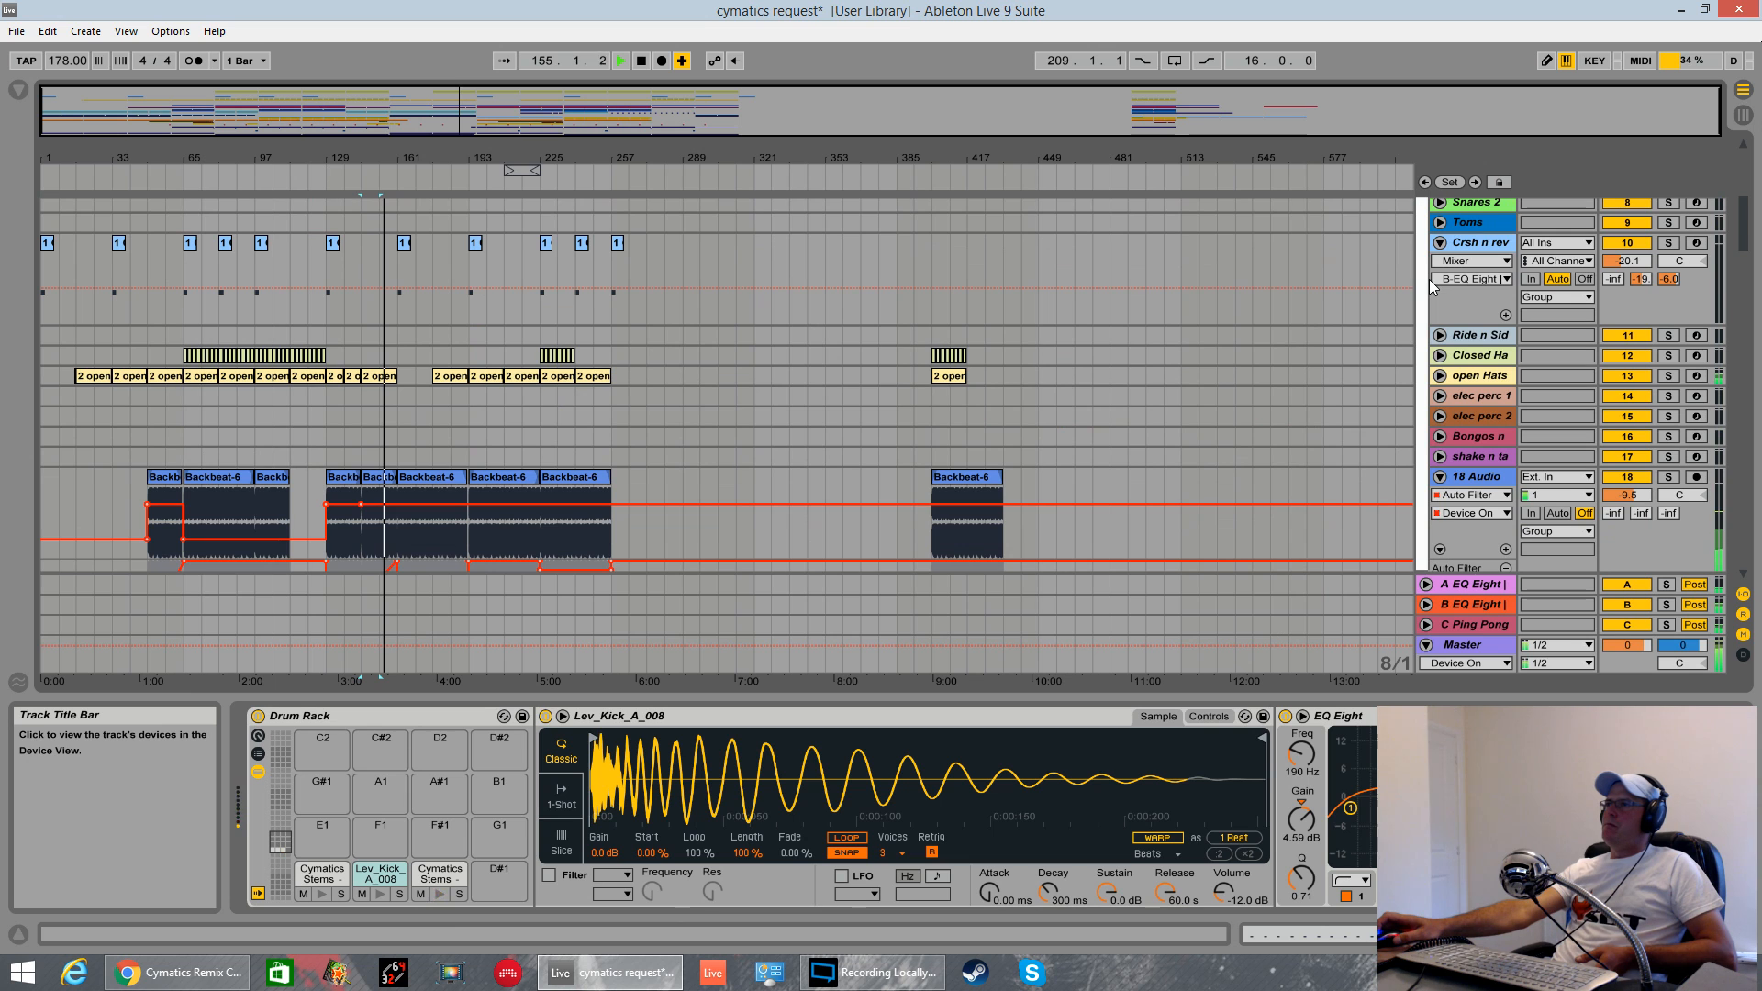
{"action": "scroll", "coordinate": [1432, 275], "scroll_direction": "up", "scroll_amount": 8}
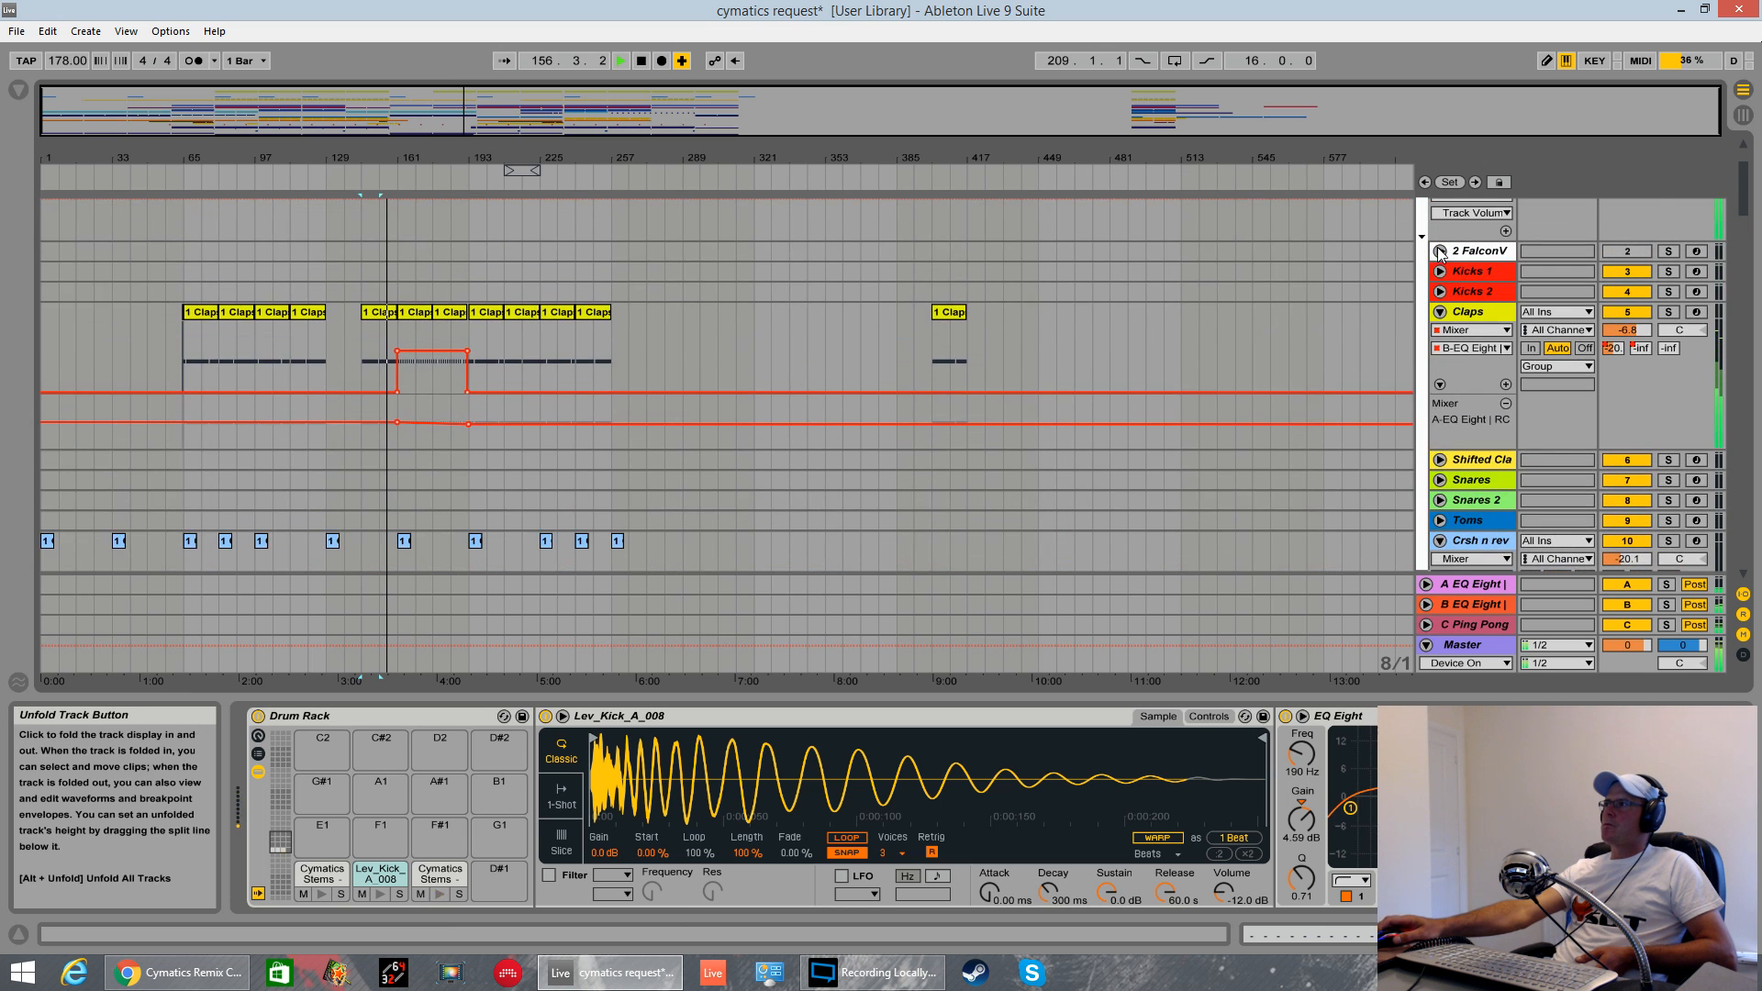
{"action": "left_click", "coordinate": [1439, 251]}
{"action": "scroll", "coordinate": [1435, 237], "scroll_direction": "down", "scroll_amount": 10}
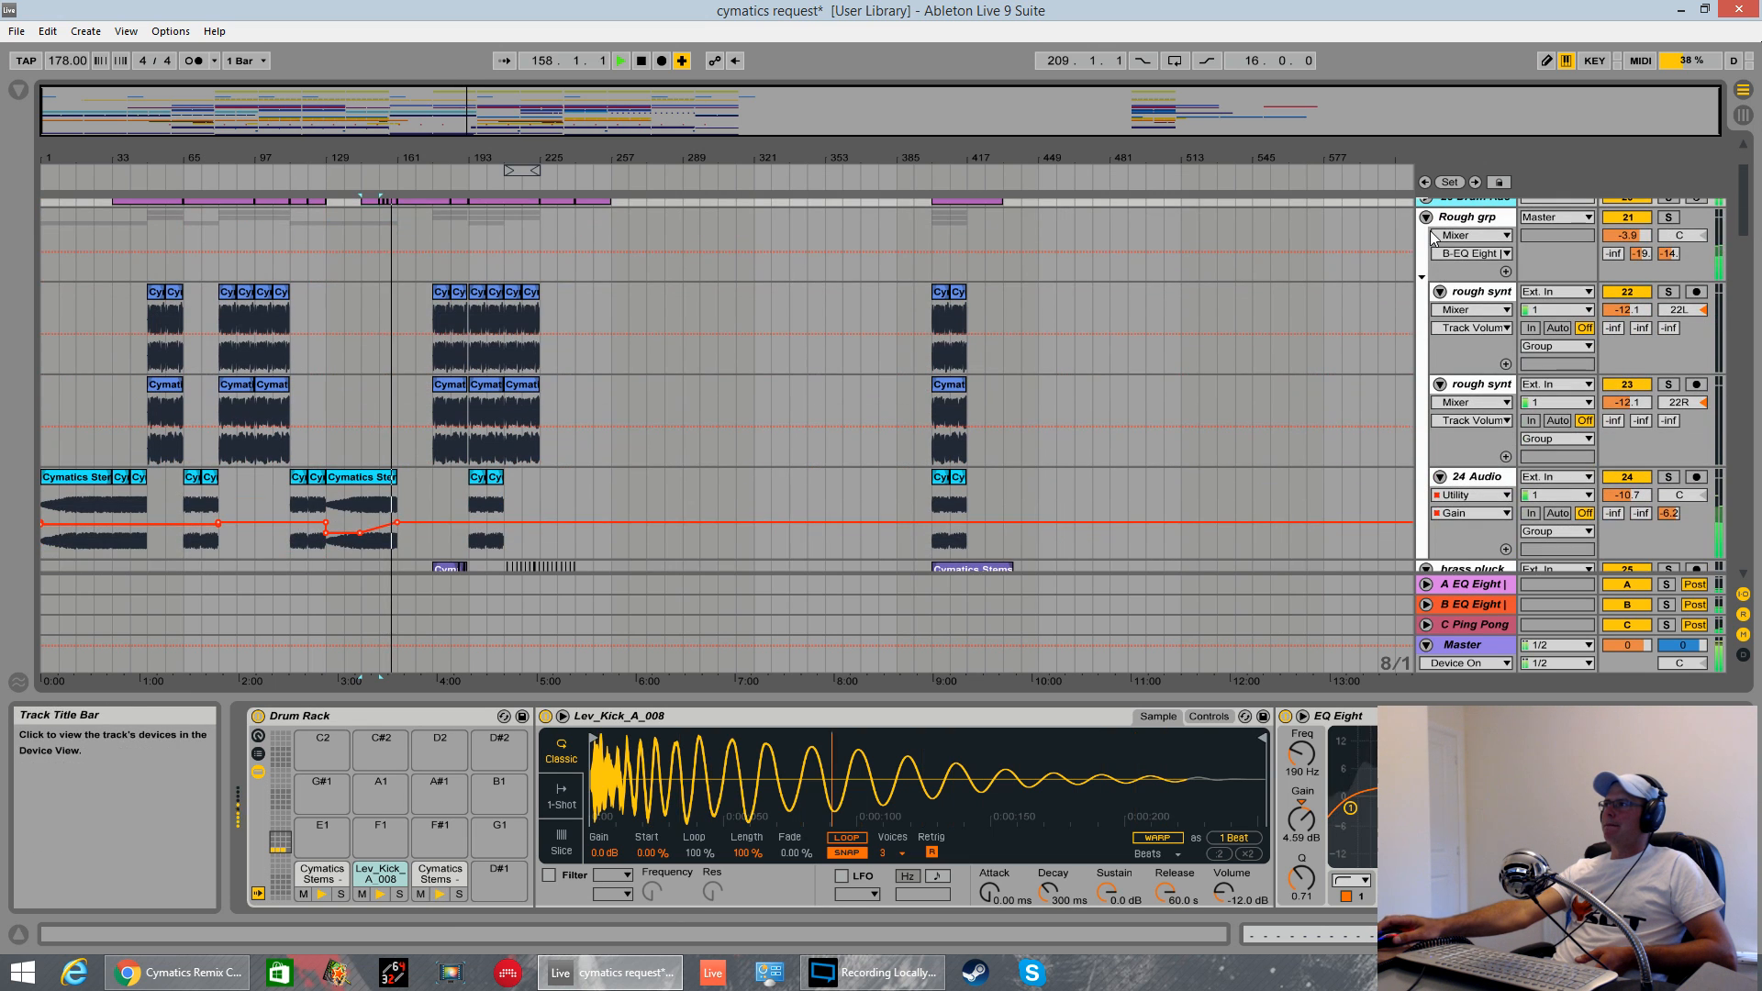
- Fold the Rough grp group, the 32, 33, 34 and 35 Audio tracks and the click clack track
{"action": "left_click", "coordinate": [1427, 218]}
{"action": "scroll", "coordinate": [1430, 266], "scroll_direction": "down", "scroll_amount": 5}
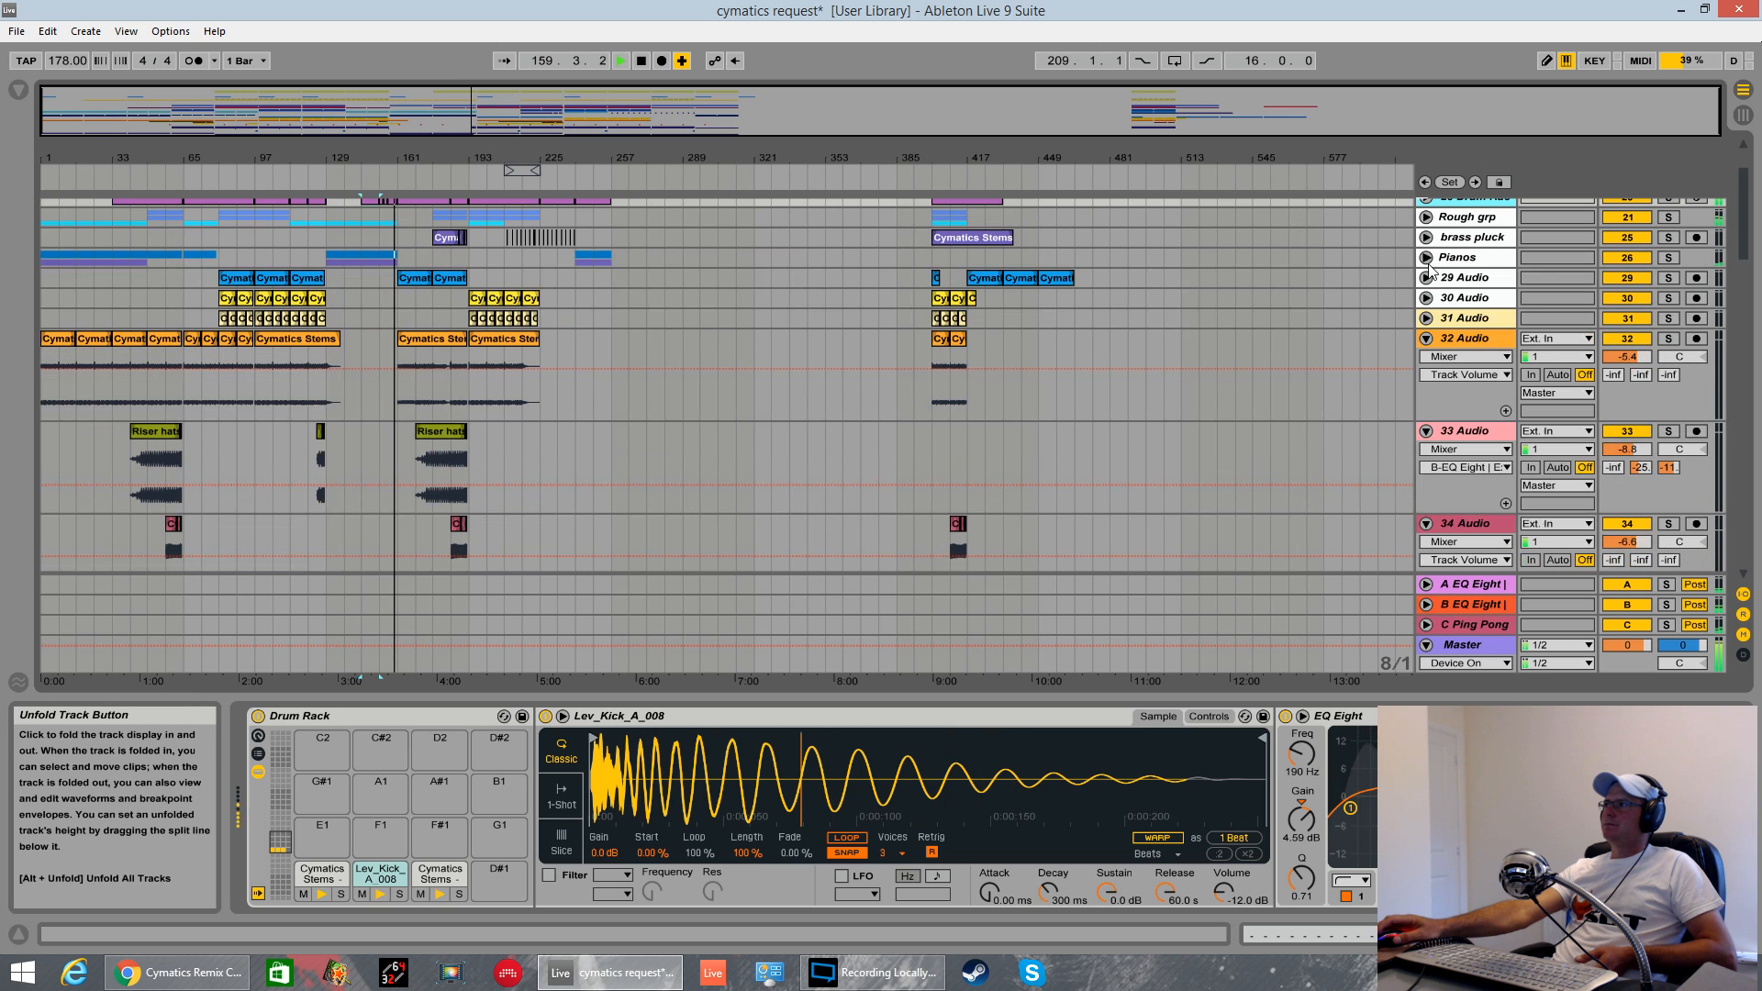
{"action": "left_click", "coordinate": [1426, 339]}
{"action": "left_click", "coordinate": [1427, 359]}
{"action": "left_click", "coordinate": [1427, 379]}
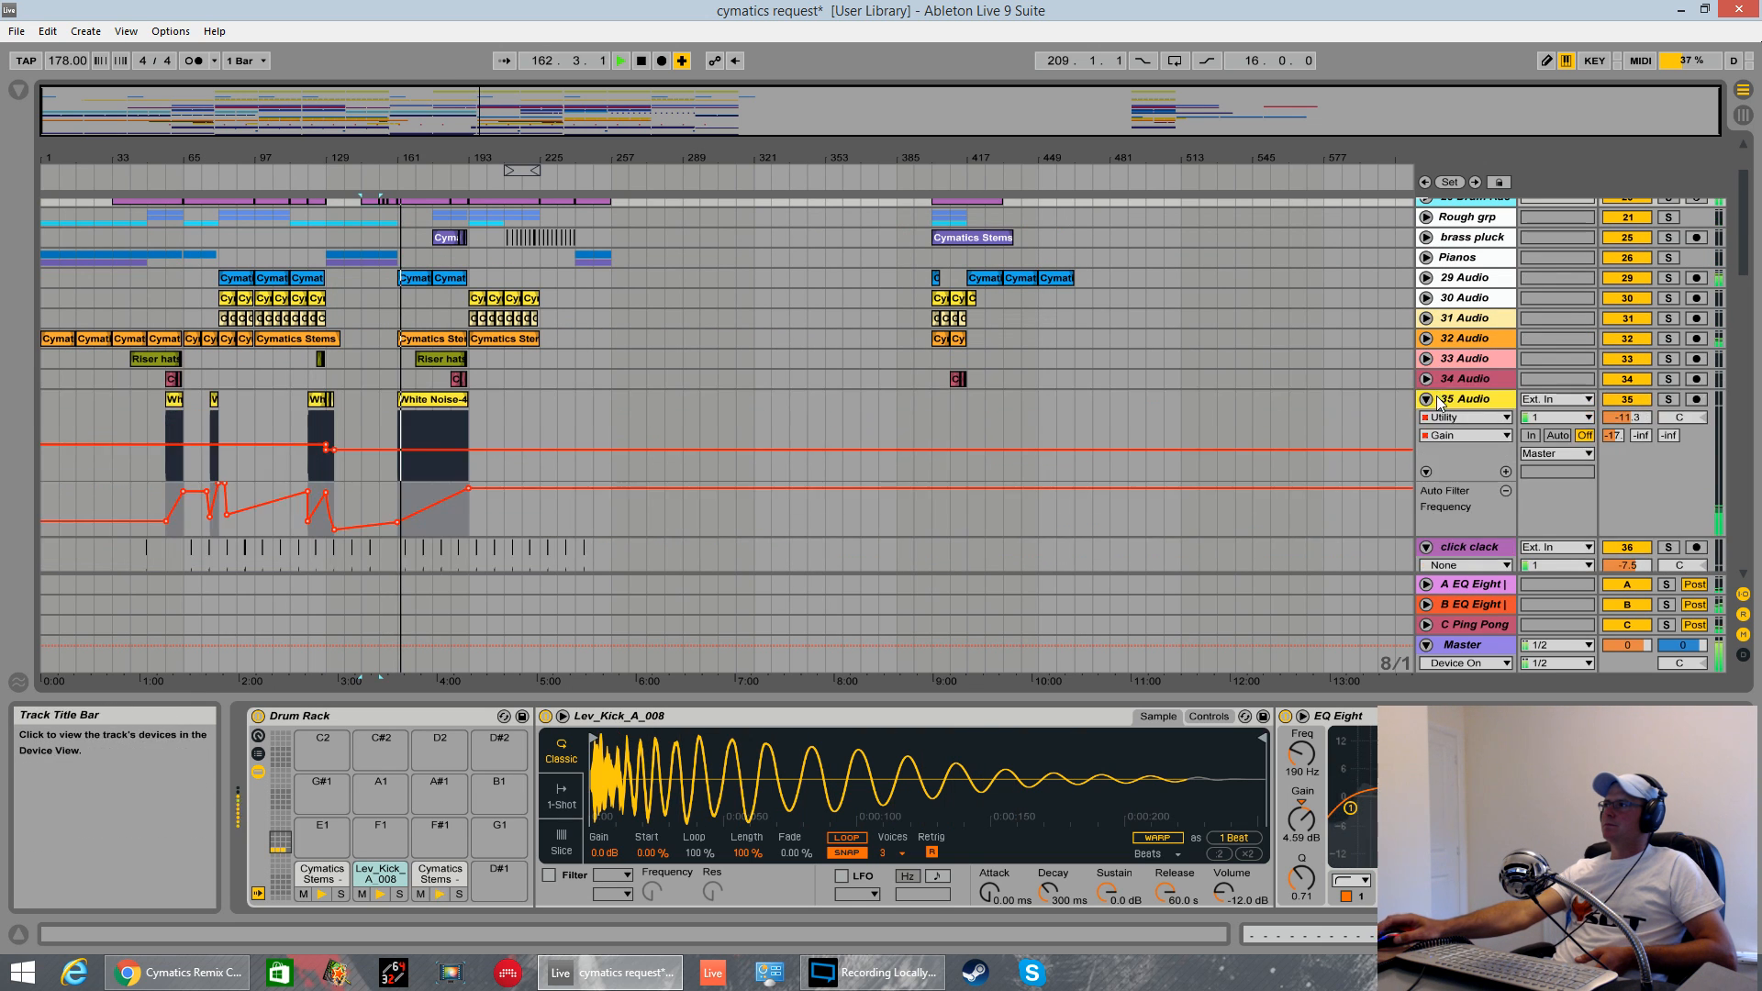
{"action": "left_click", "coordinate": [1427, 401]}
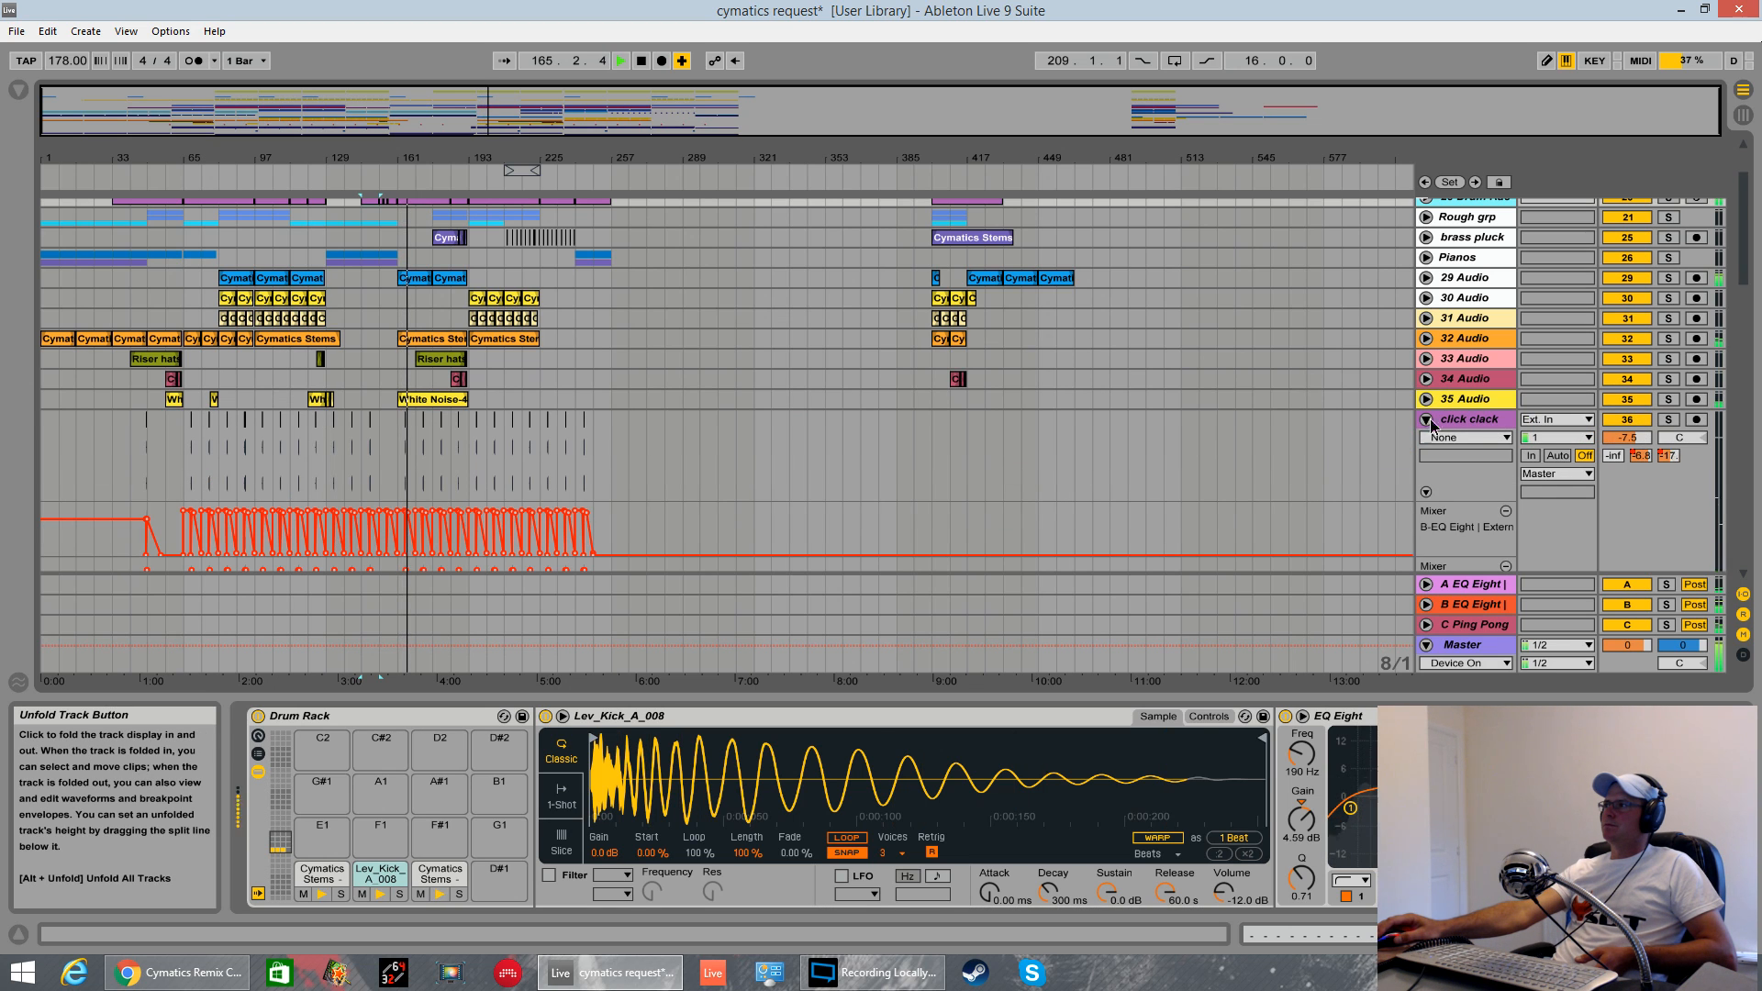
{"action": "left_click", "coordinate": [1428, 420]}
- Fold the Bass group and the two Serum tracks numbered 40 and 42
{"action": "scroll", "coordinate": [1432, 418], "scroll_direction": "down", "scroll_amount": 3}
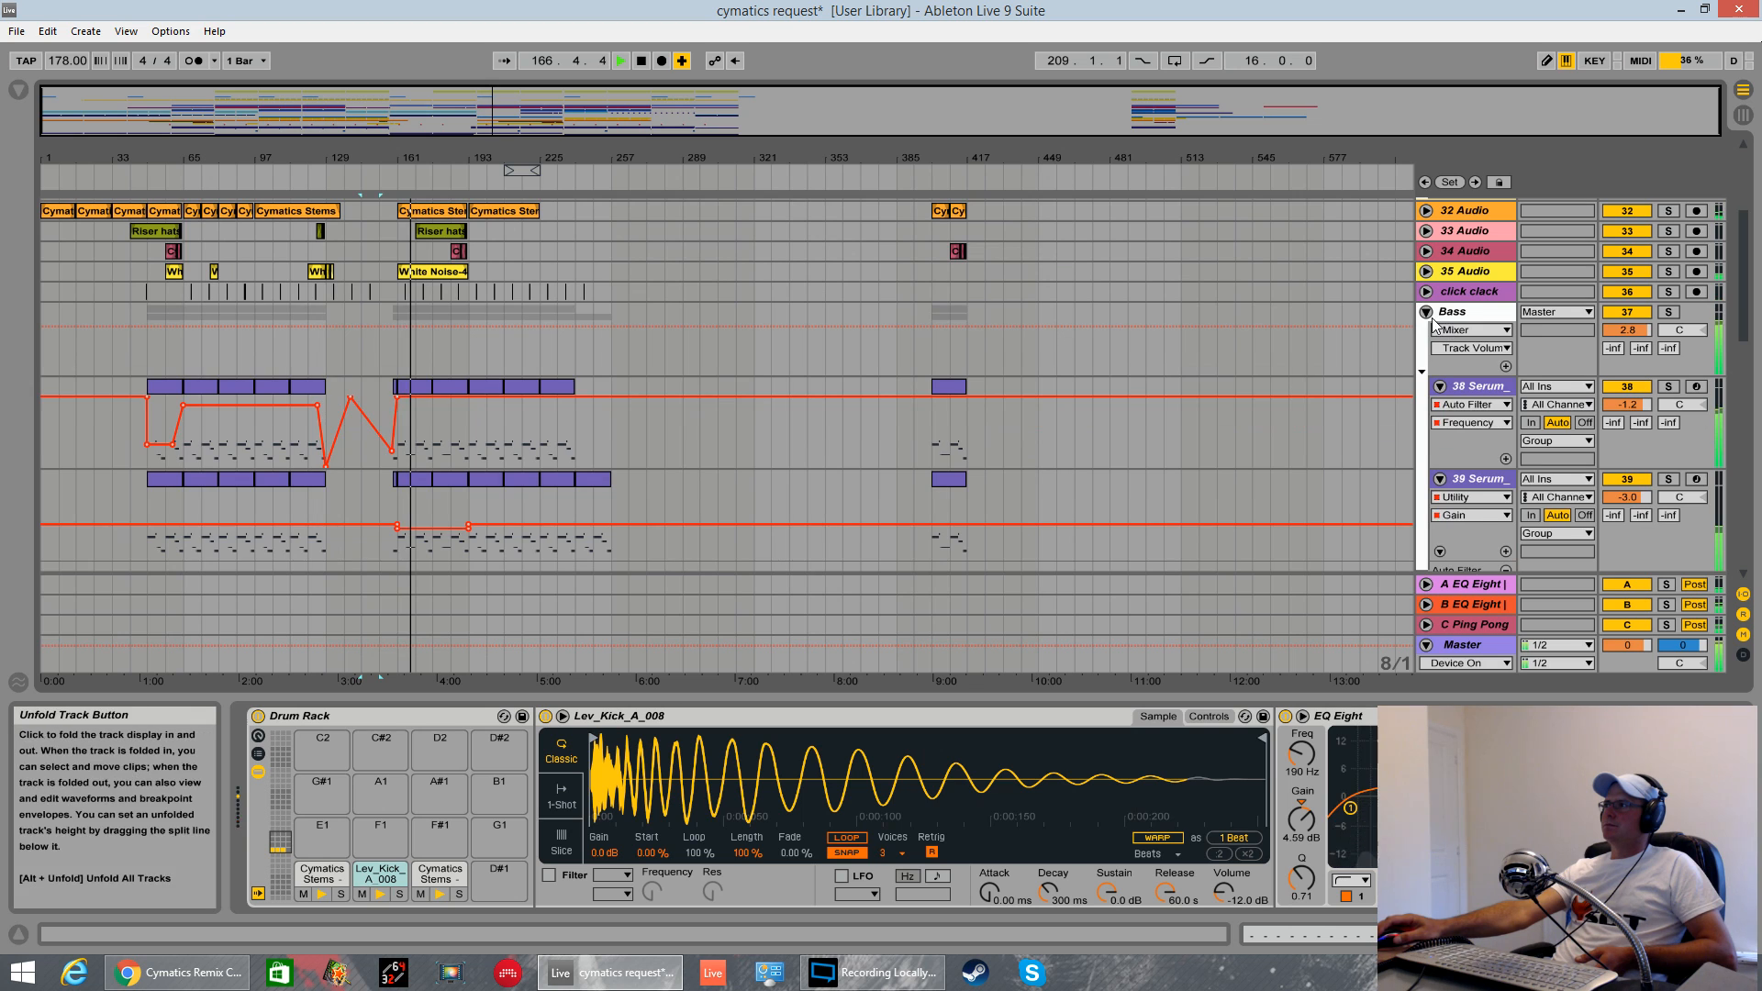
{"action": "left_click", "coordinate": [1428, 315]}
{"action": "left_click", "coordinate": [1426, 334]}
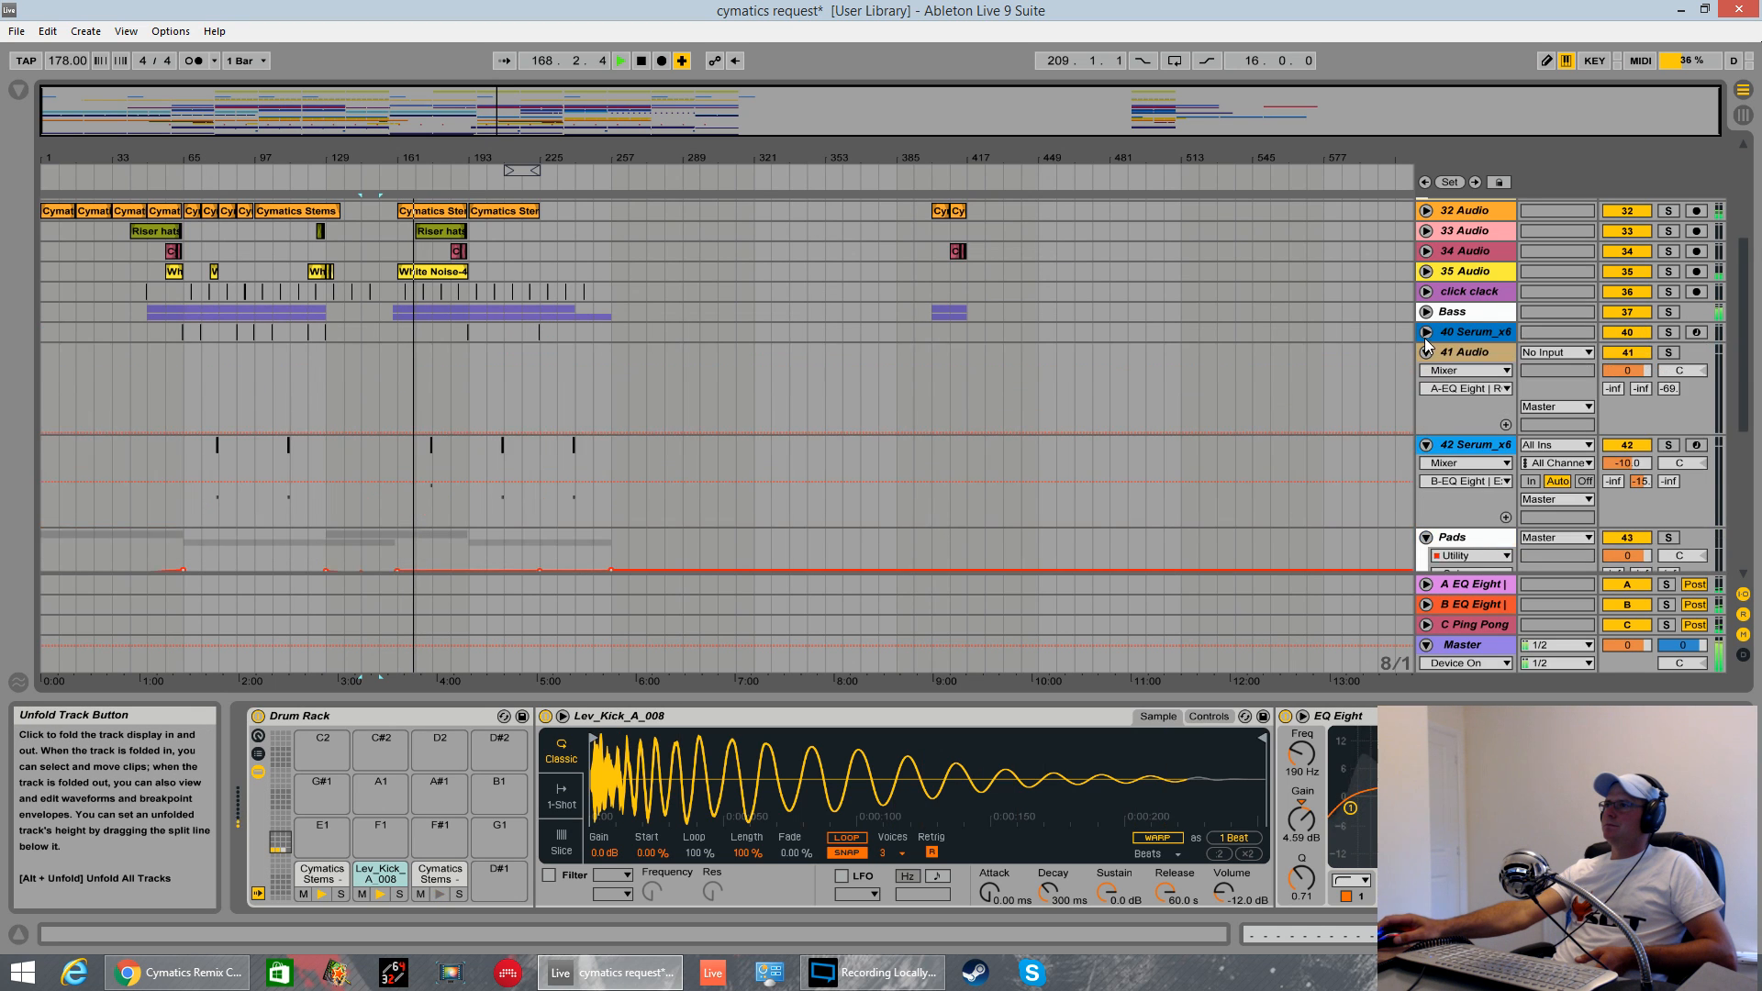
{"action": "scroll", "coordinate": [1427, 344], "scroll_direction": "down", "scroll_amount": 3}
{"action": "left_click", "coordinate": [1425, 317]}
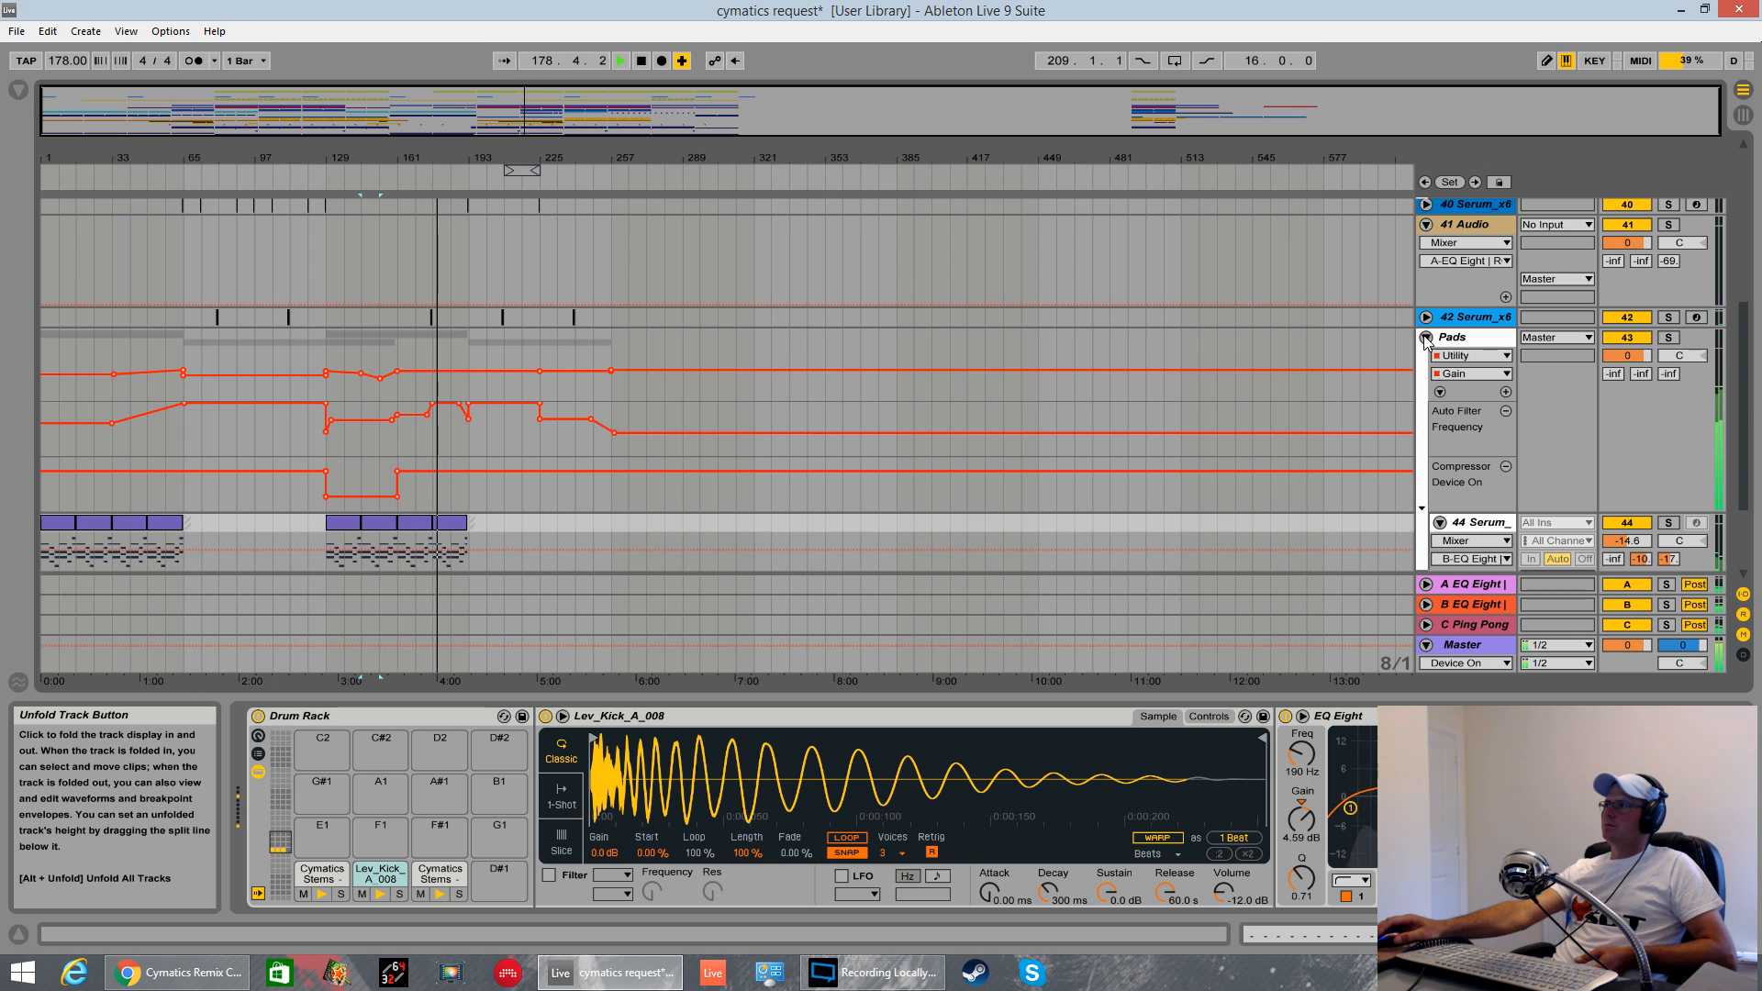
- Examine the Pads group's automation and show the B return track's device chain through to its Compressor
{"action": "scroll", "coordinate": [1425, 345], "scroll_direction": "down", "scroll_amount": 2}
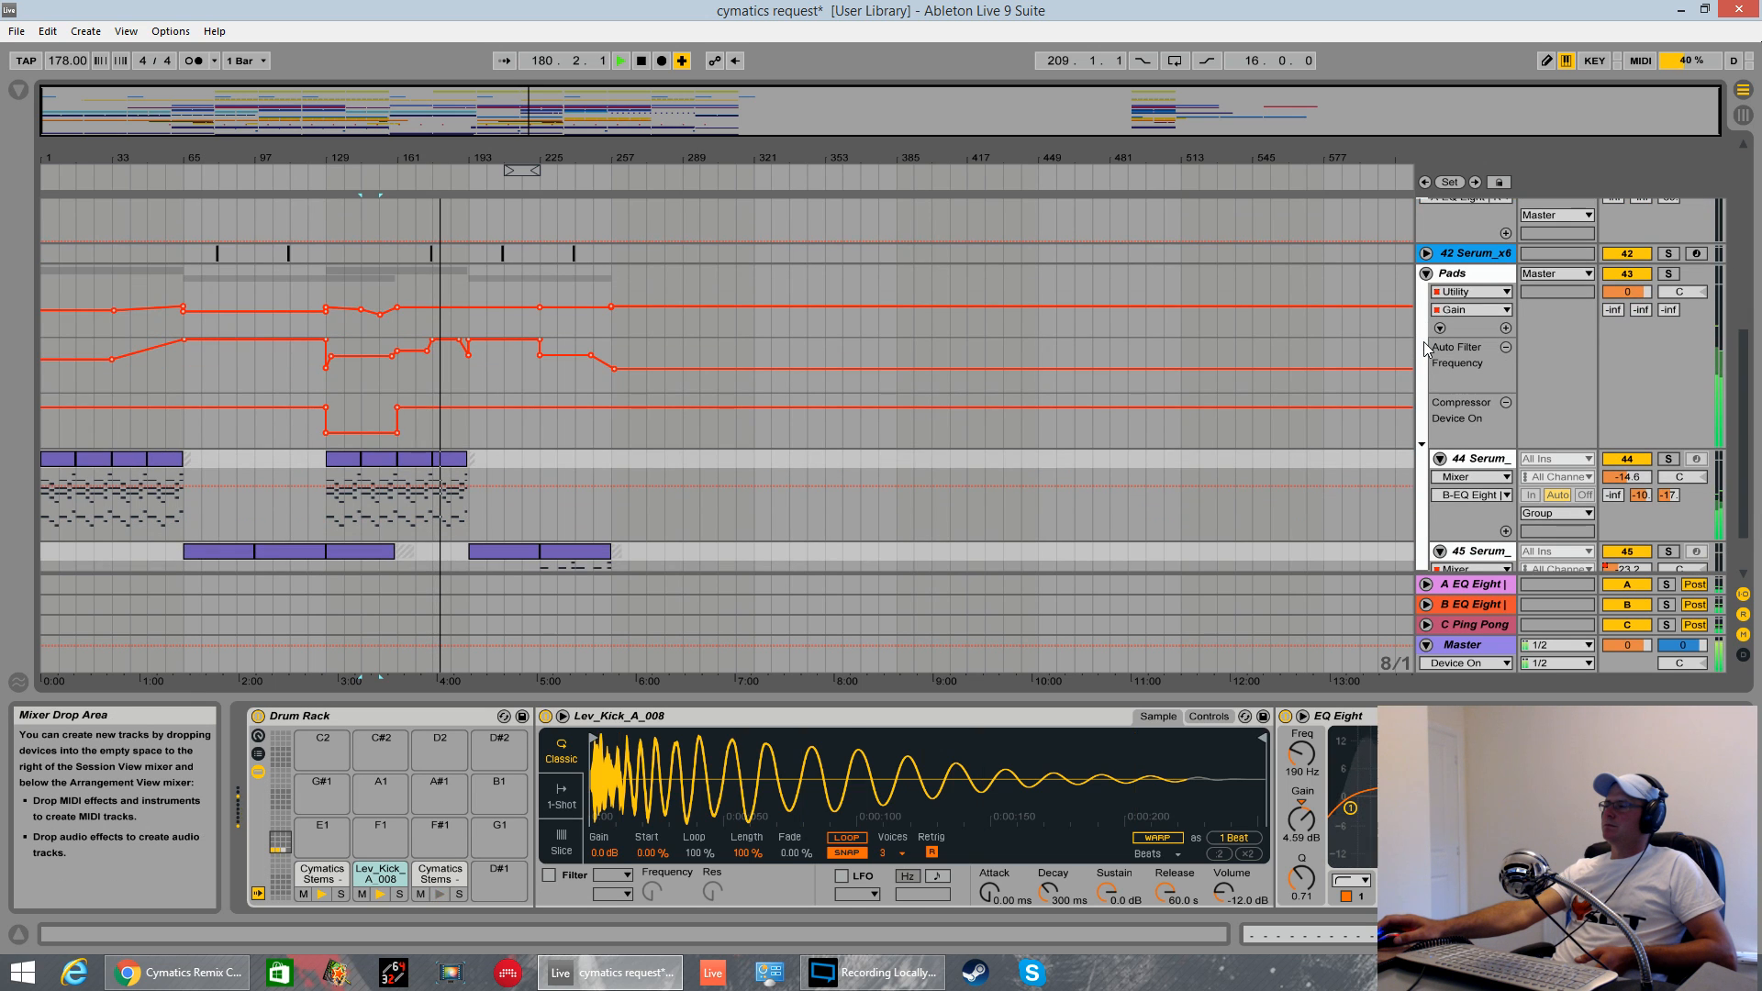
{"action": "scroll", "coordinate": [1426, 347], "scroll_direction": "down", "scroll_amount": 2}
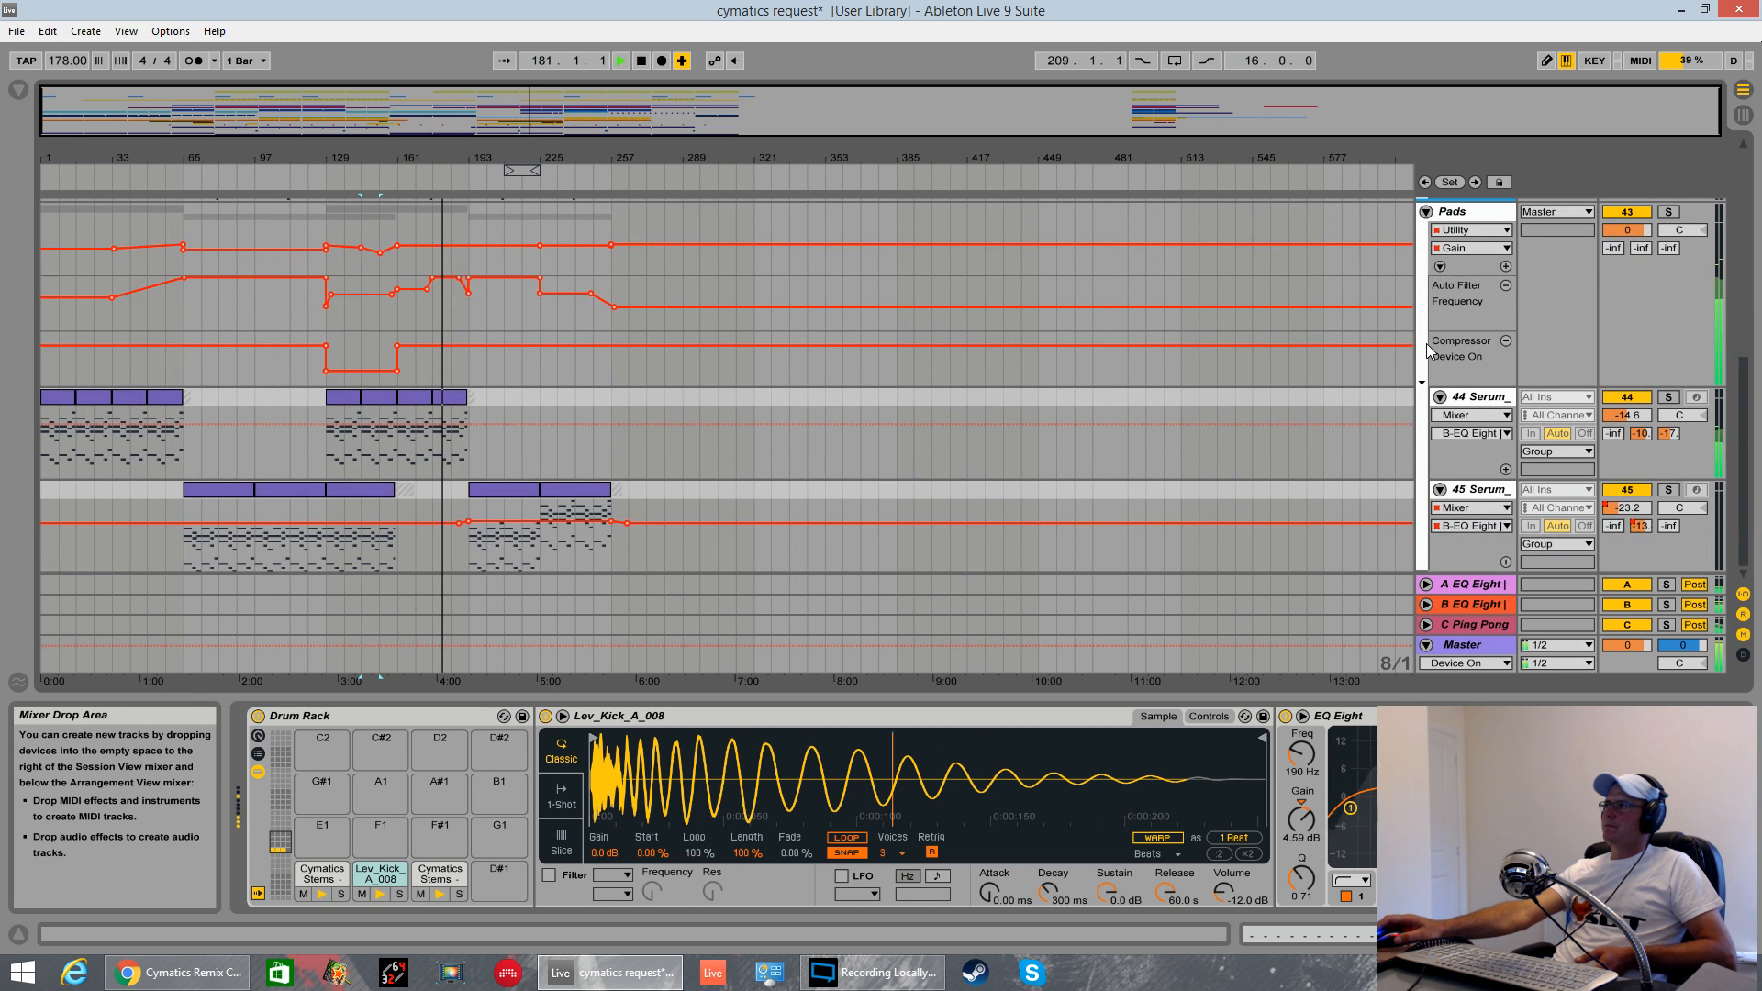
{"action": "left_click", "coordinate": [1474, 609]}
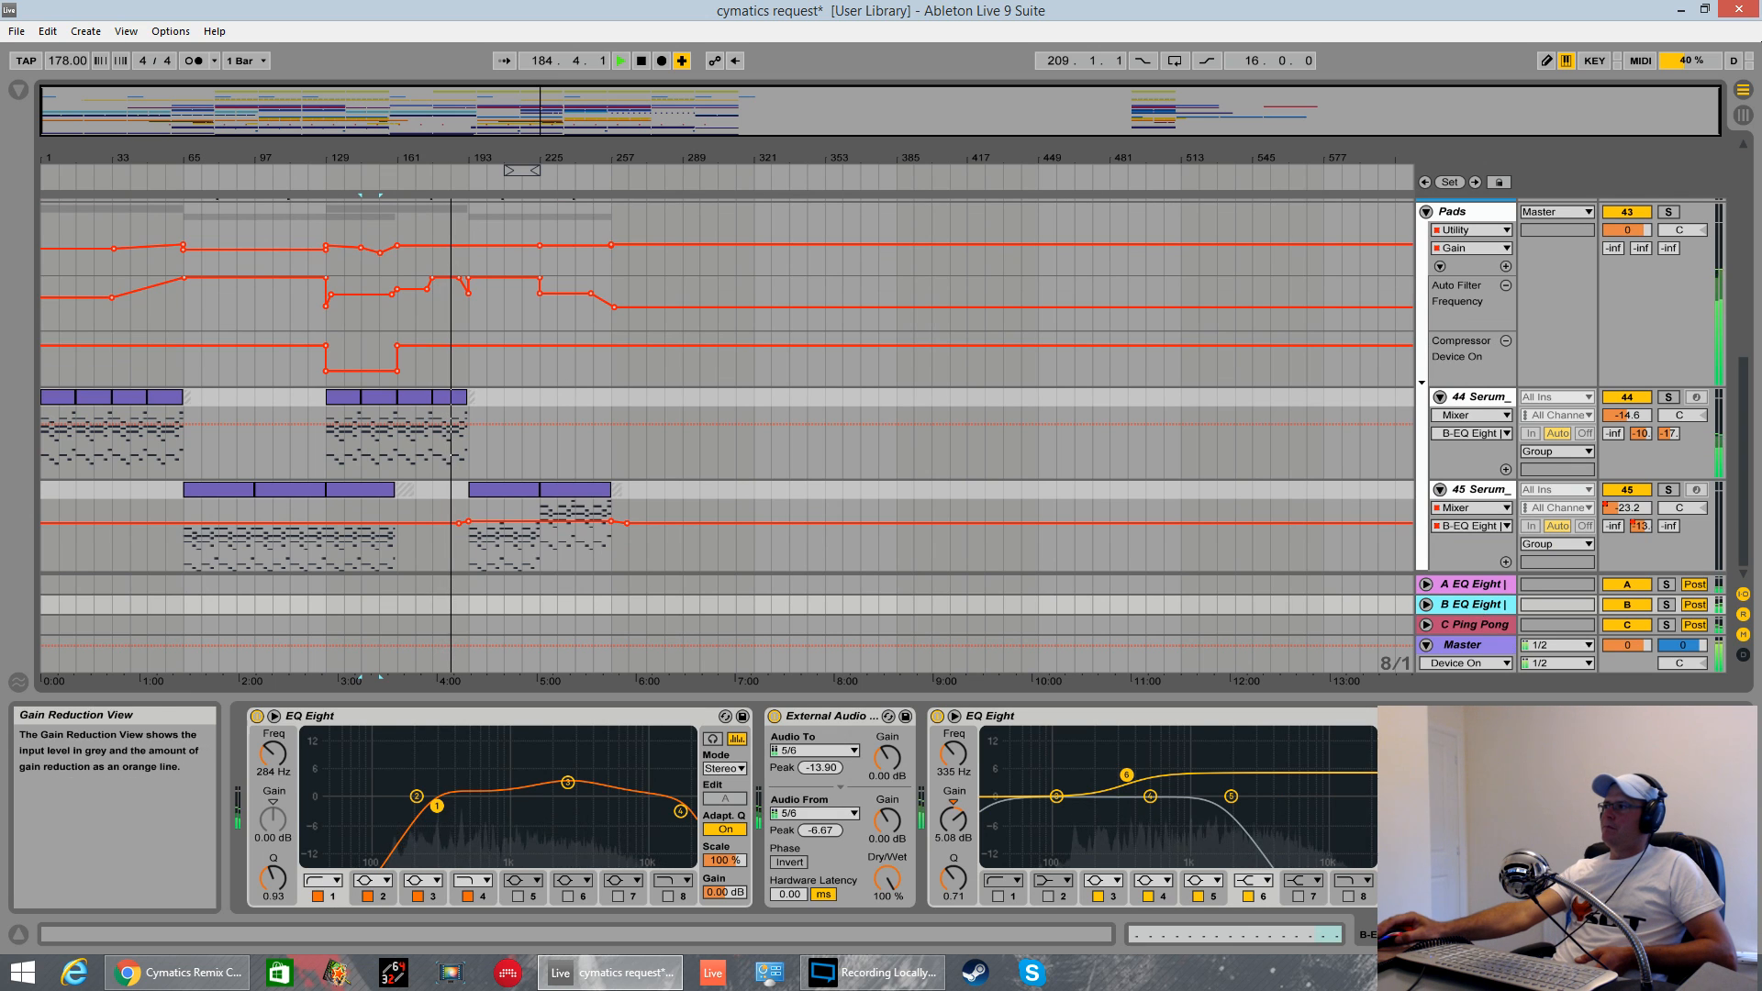
{"action": "left_click_drag", "start_coordinate": [1551, 935], "coordinate": [1581, 934]}
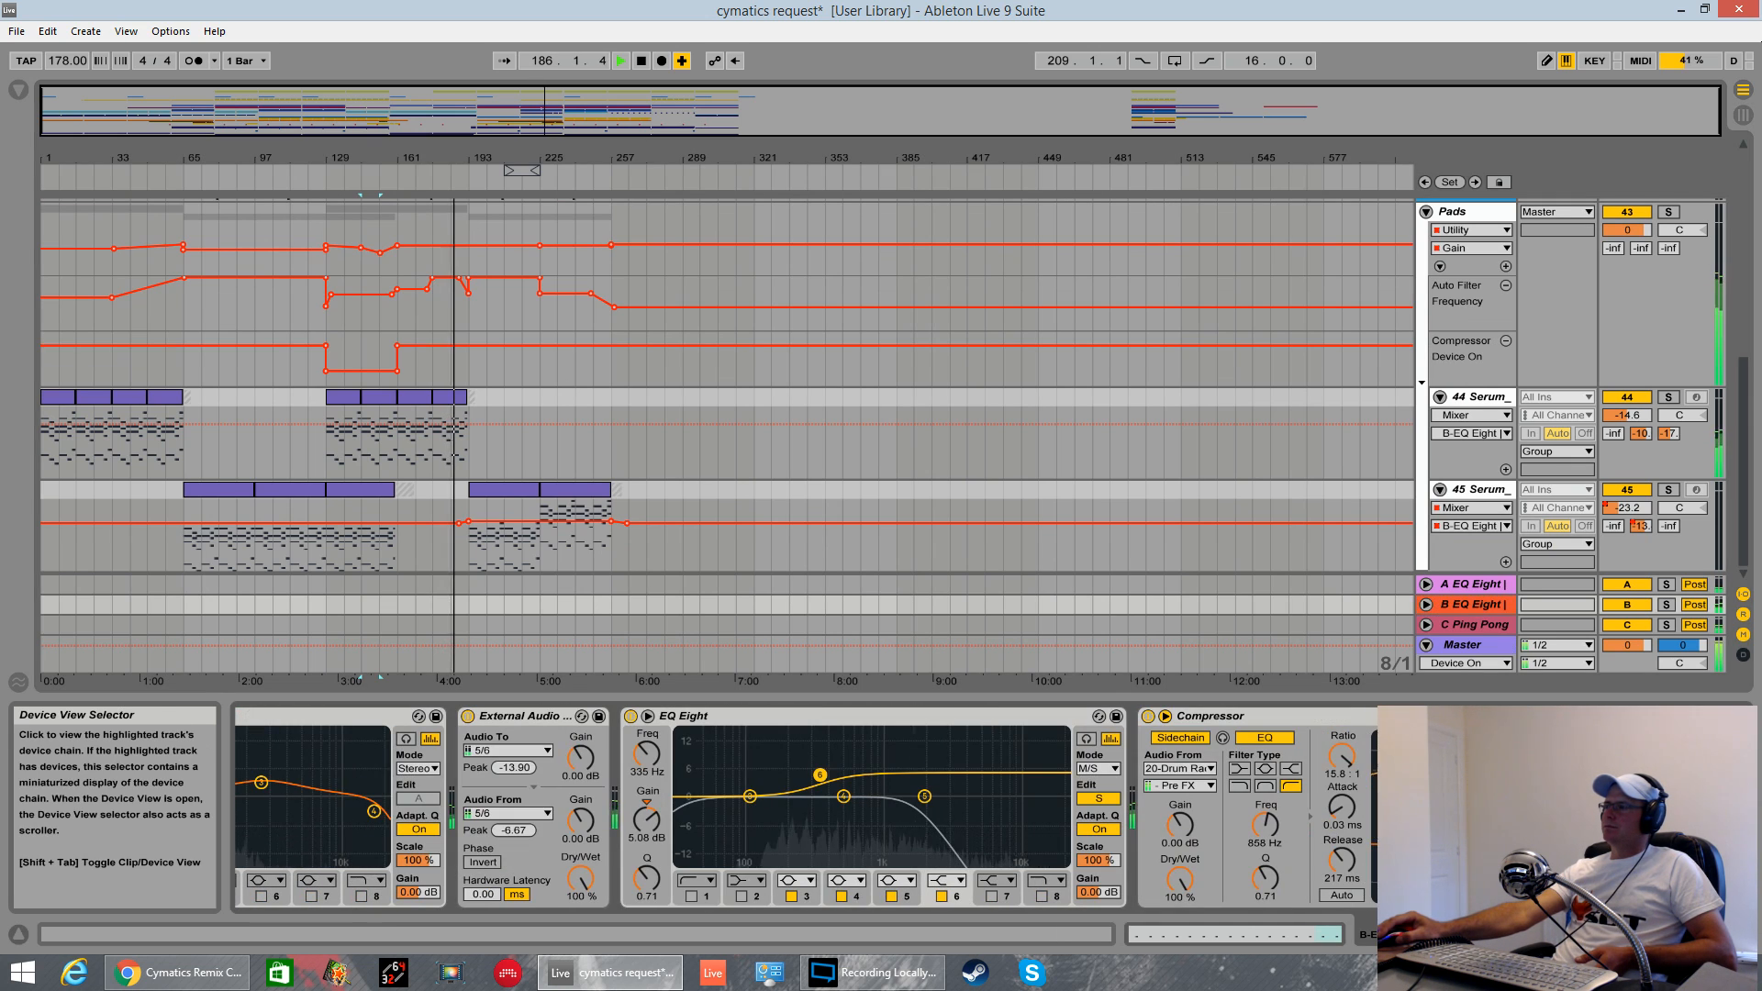
- Examine the automation of the B-EQ Eight send on the 45 Serum track in the Pads group
{"action": "left_click", "coordinate": [1492, 526]}
{"action": "left_click", "coordinate": [1493, 527]}
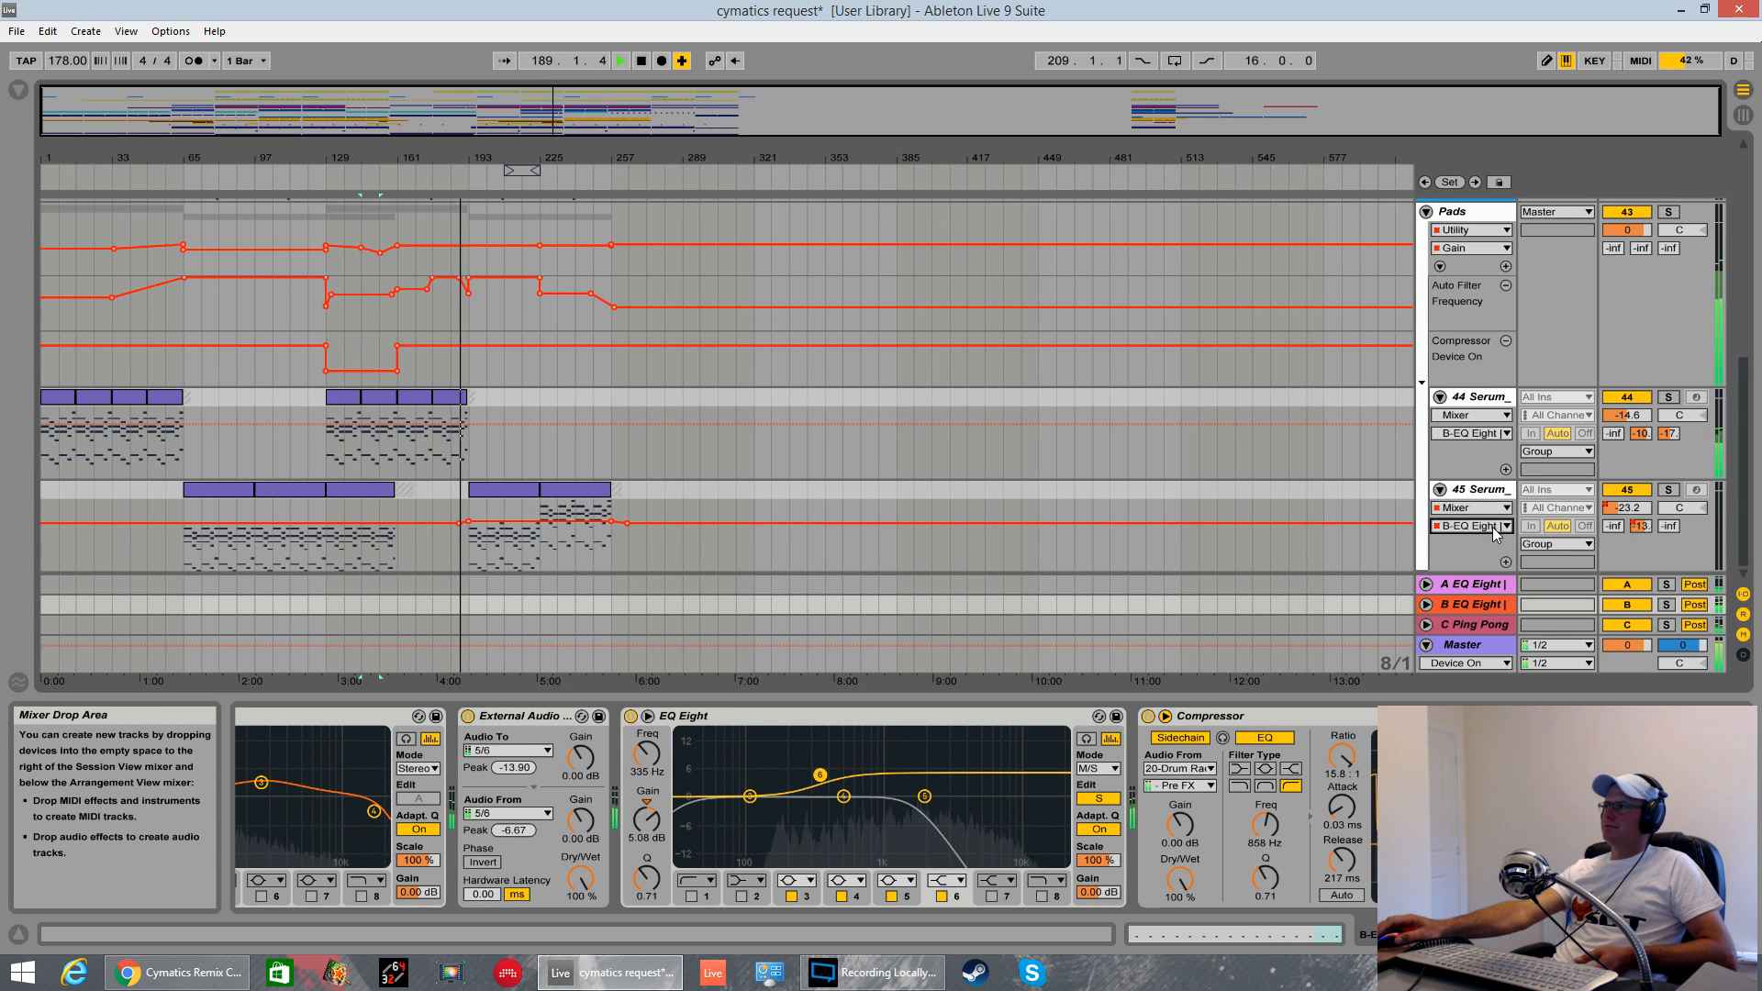
{"action": "left_click", "coordinate": [1498, 511]}
{"action": "left_click", "coordinate": [1491, 567]}
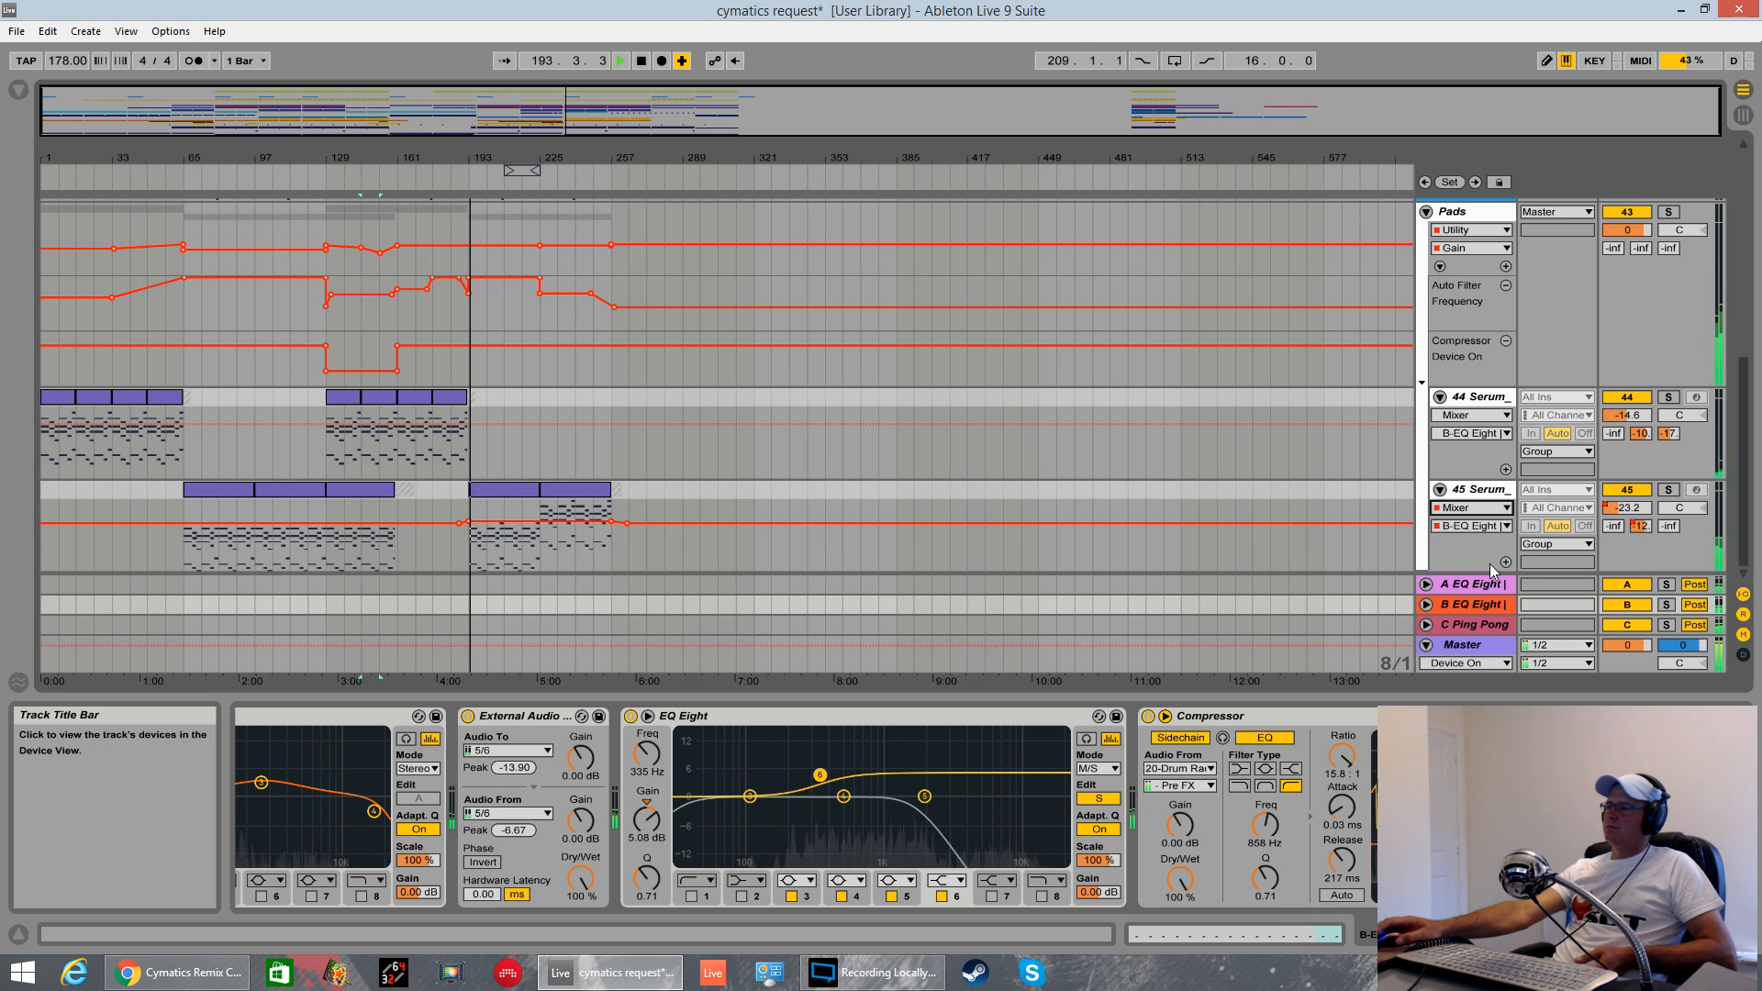
{"action": "scroll", "coordinate": [1434, 395], "scroll_direction": "up", "scroll_amount": 2}
{"action": "scroll", "coordinate": [1432, 385], "scroll_direction": "down", "scroll_amount": 2}
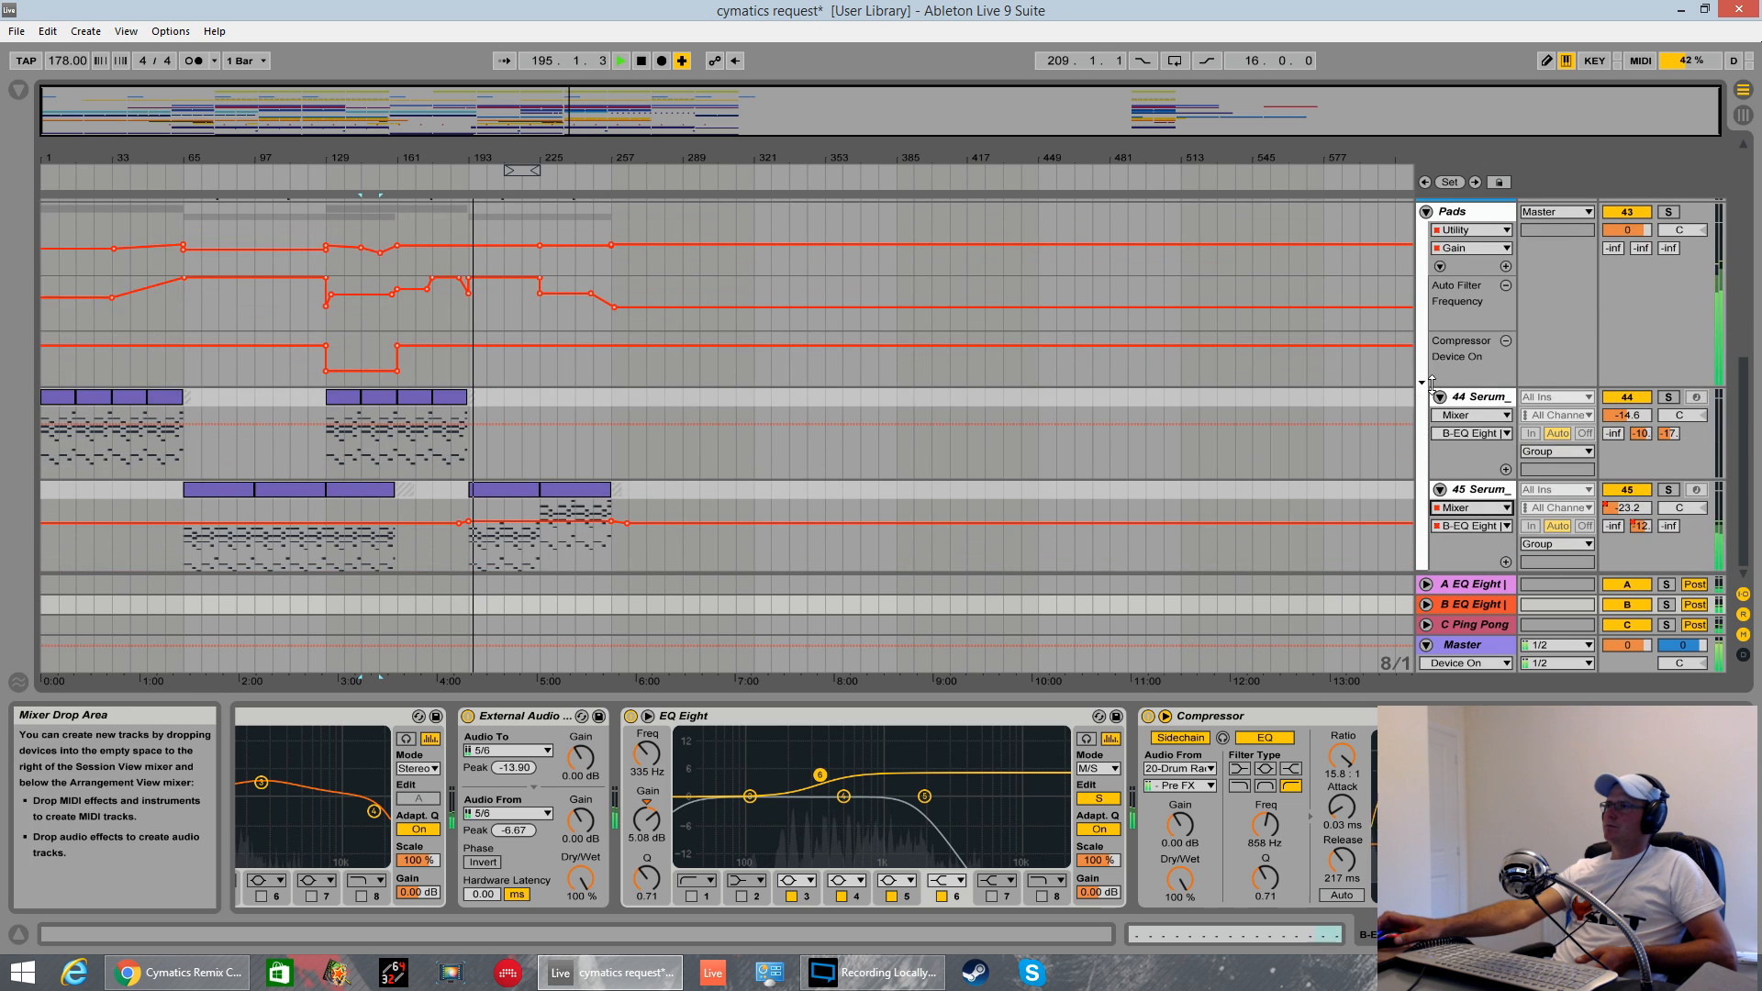
- Fold the Pads group and the 41 Audio track
{"action": "scroll", "coordinate": [1432, 381], "scroll_direction": "up", "scroll_amount": 3}
{"action": "left_click", "coordinate": [1426, 296]}
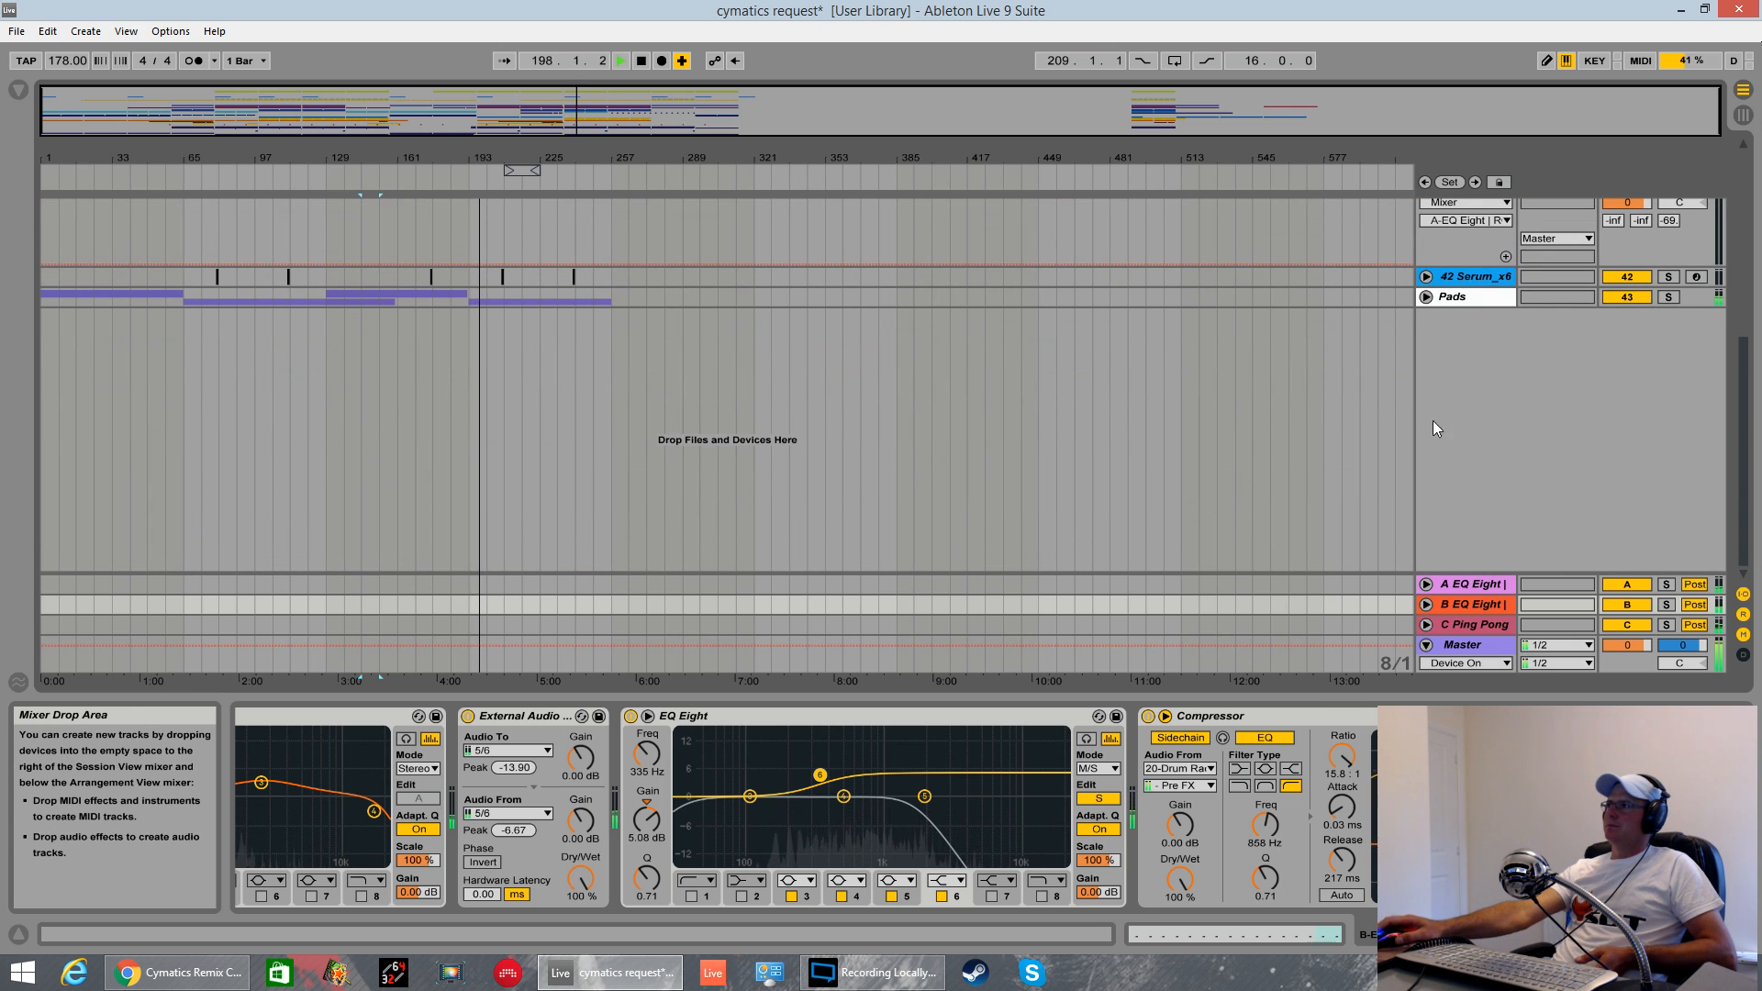
{"action": "scroll", "coordinate": [1727, 280], "scroll_direction": "up", "scroll_amount": 6}
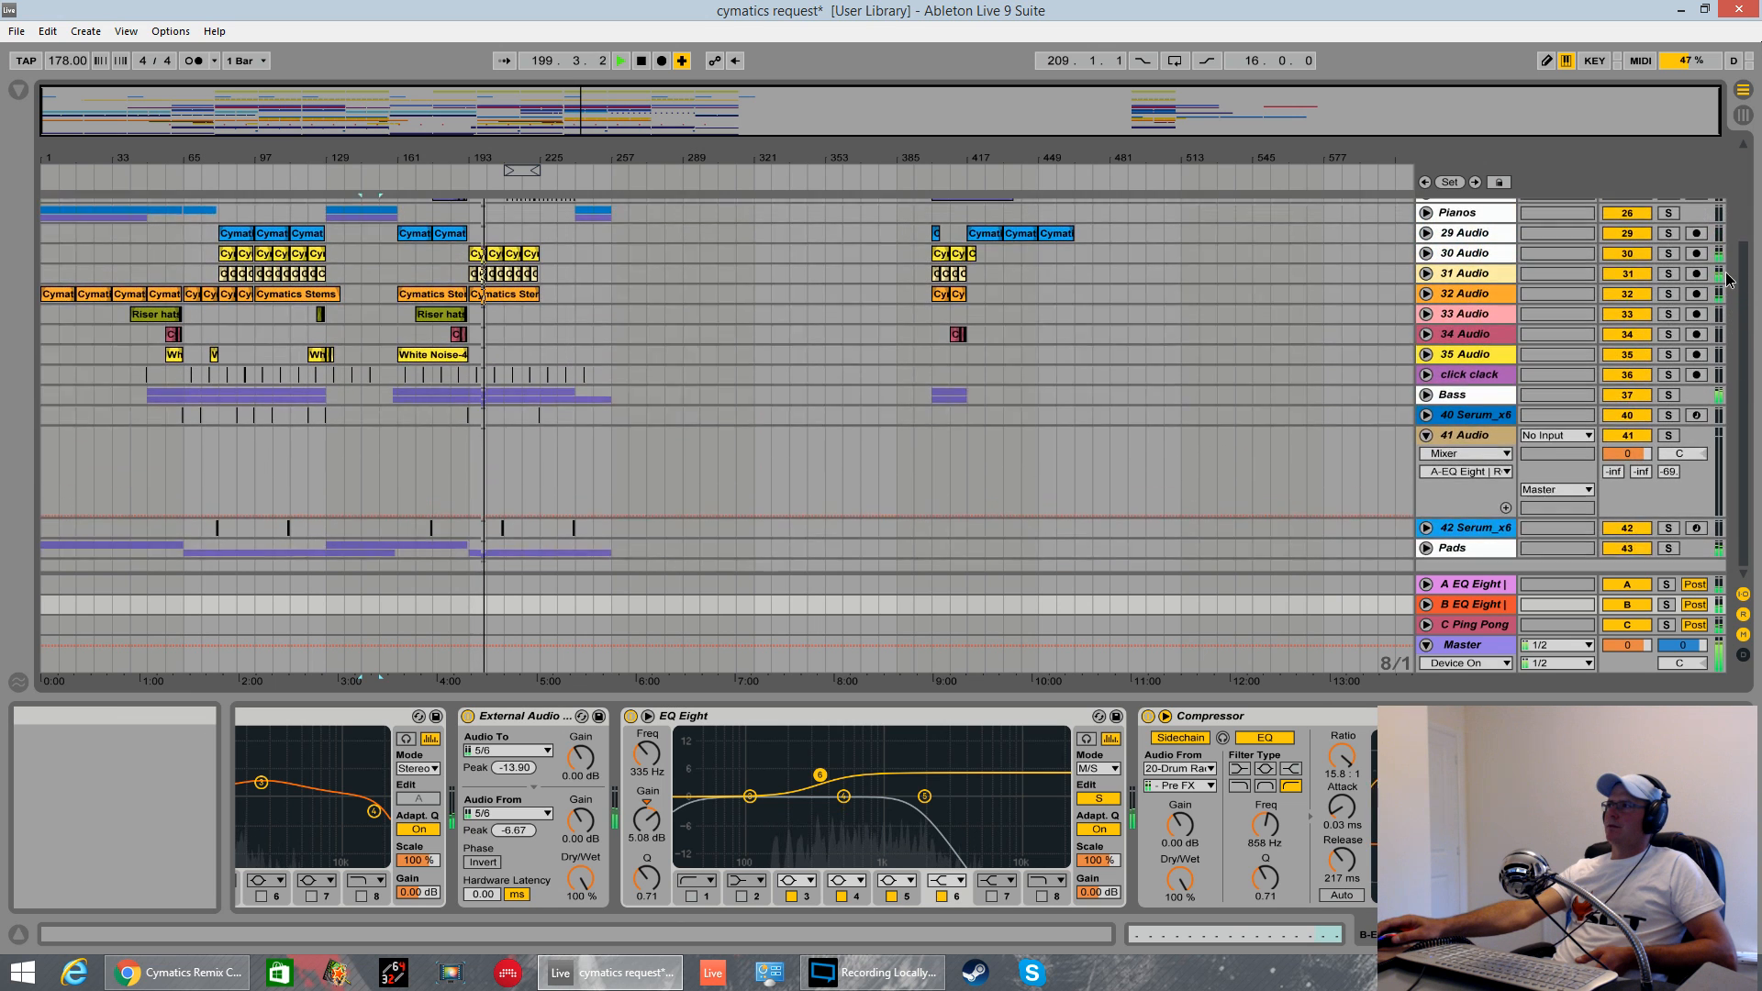
{"action": "scroll", "coordinate": [1726, 280], "scroll_direction": "up", "scroll_amount": 2}
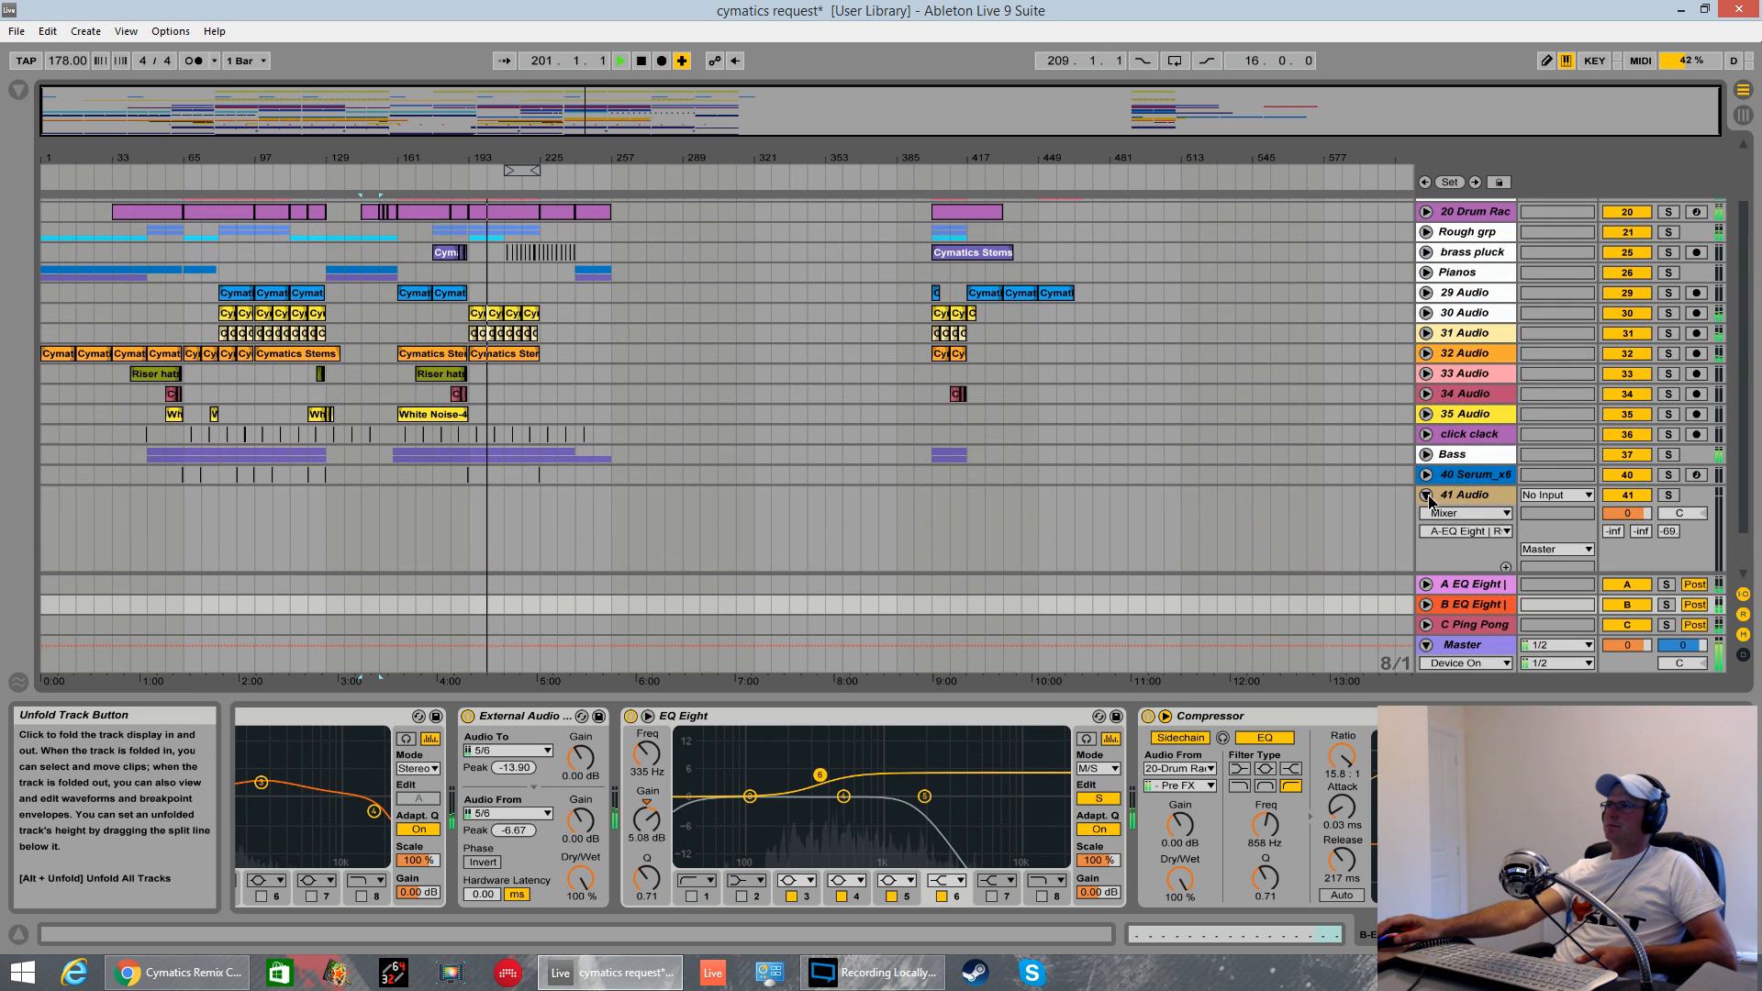
{"action": "left_click", "coordinate": [1427, 496]}
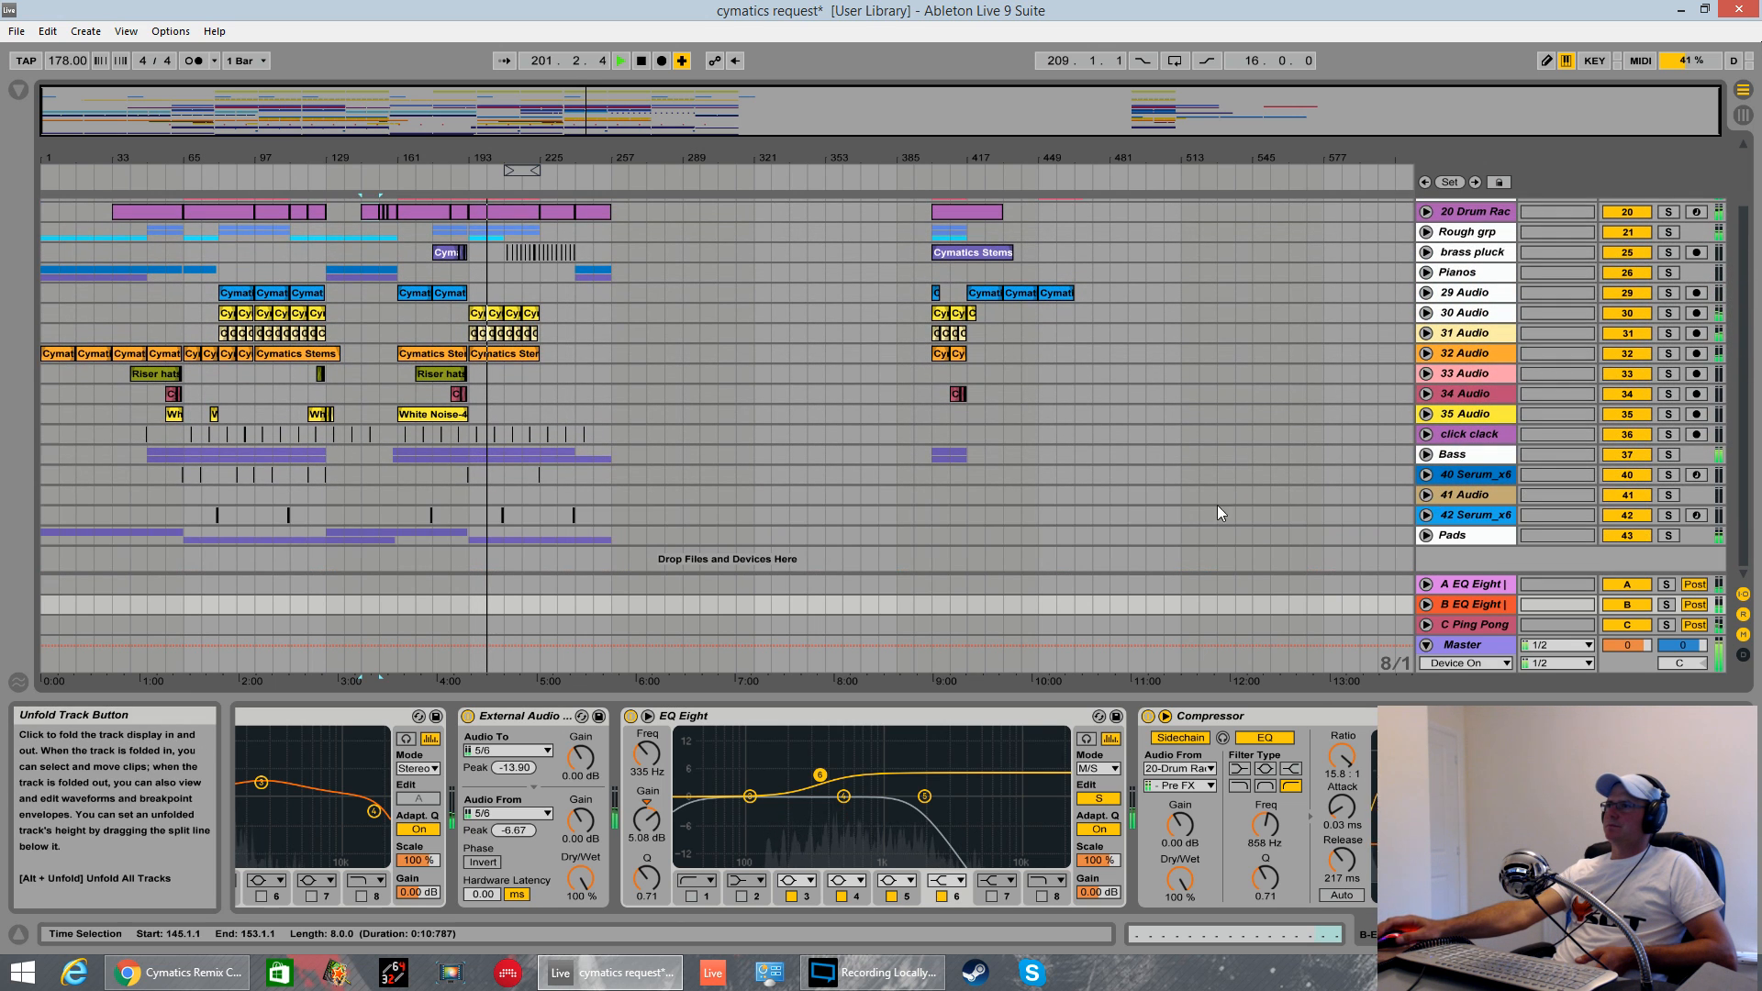
- Check the empty 41 Audio track for clips and devices and delete it
{"action": "left_click", "coordinate": [1470, 492]}
{"action": "left_click", "coordinate": [1430, 495]}
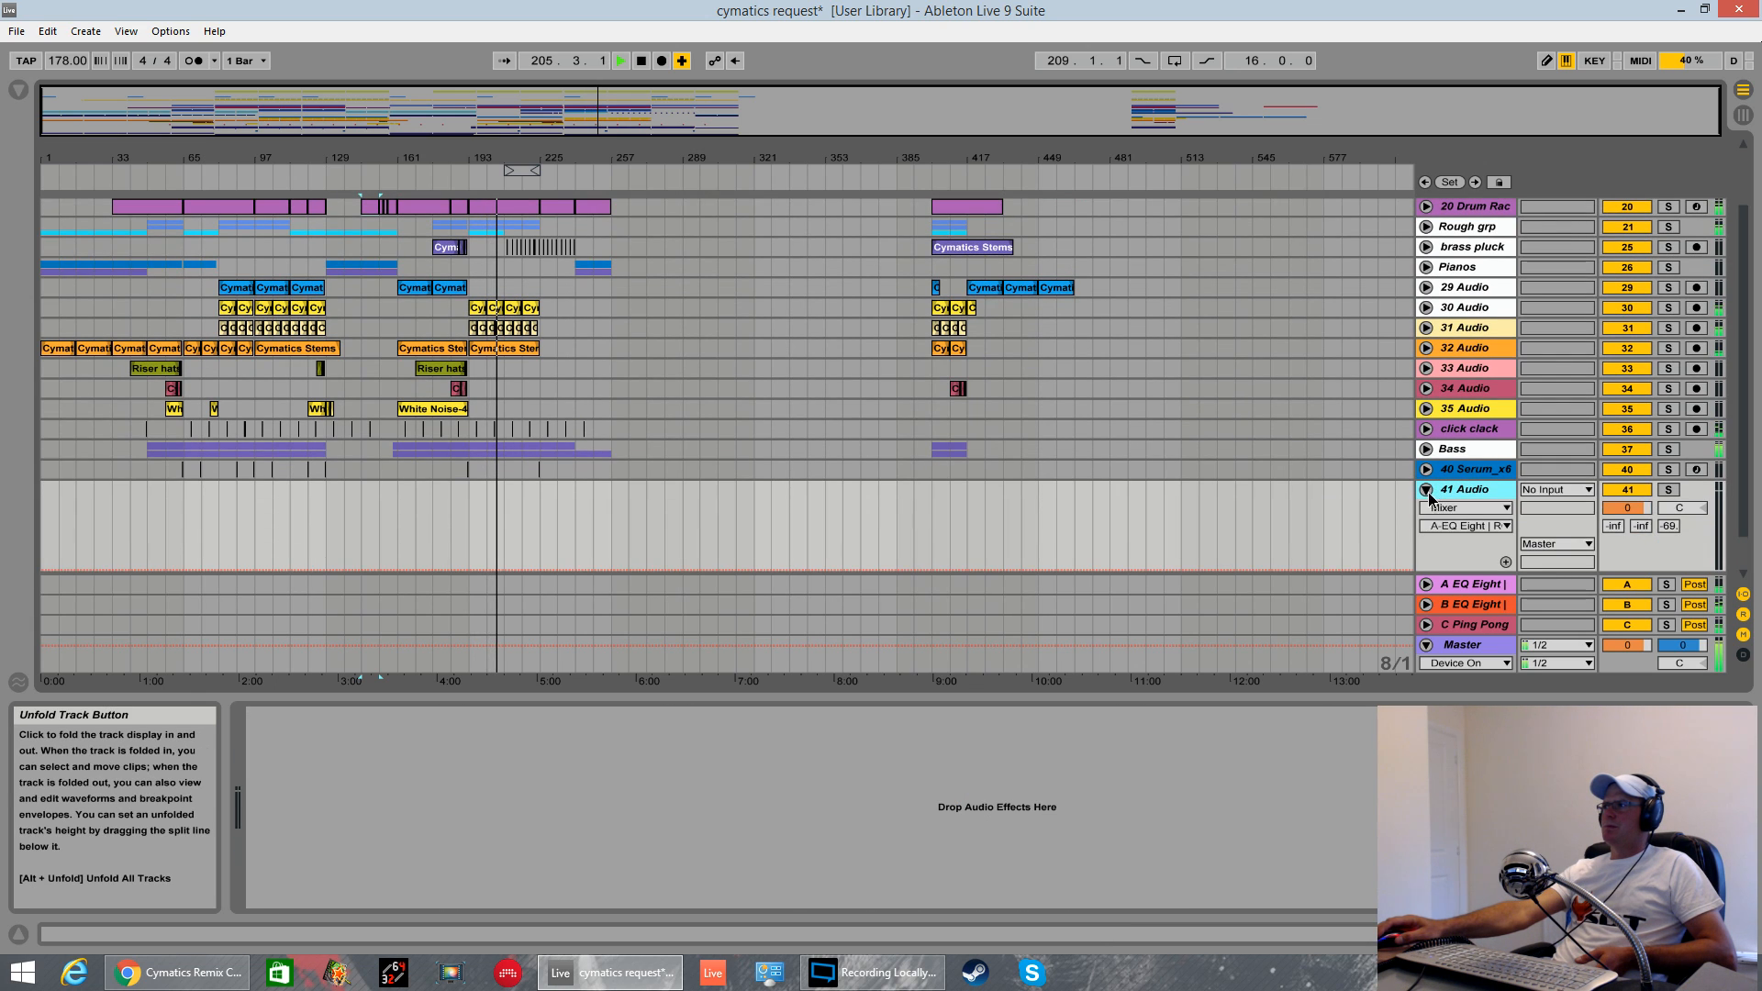
{"action": "left_click", "coordinate": [1430, 493]}
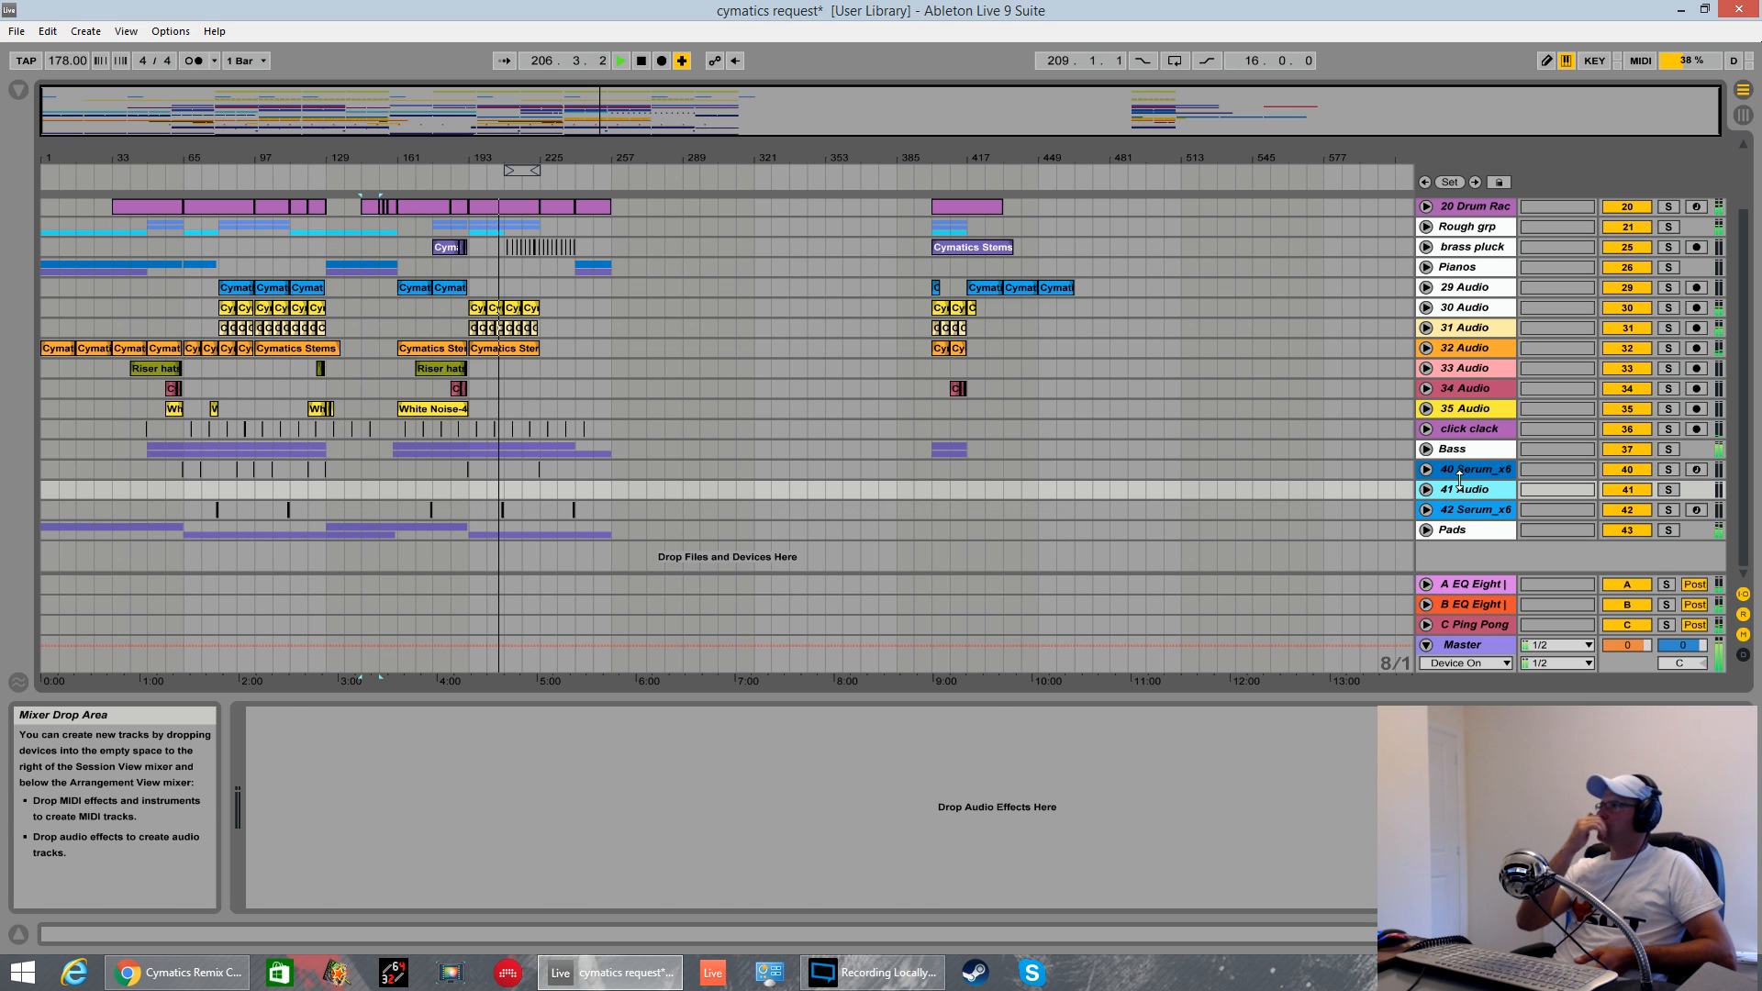
{"action": "key", "text": "Delete"}
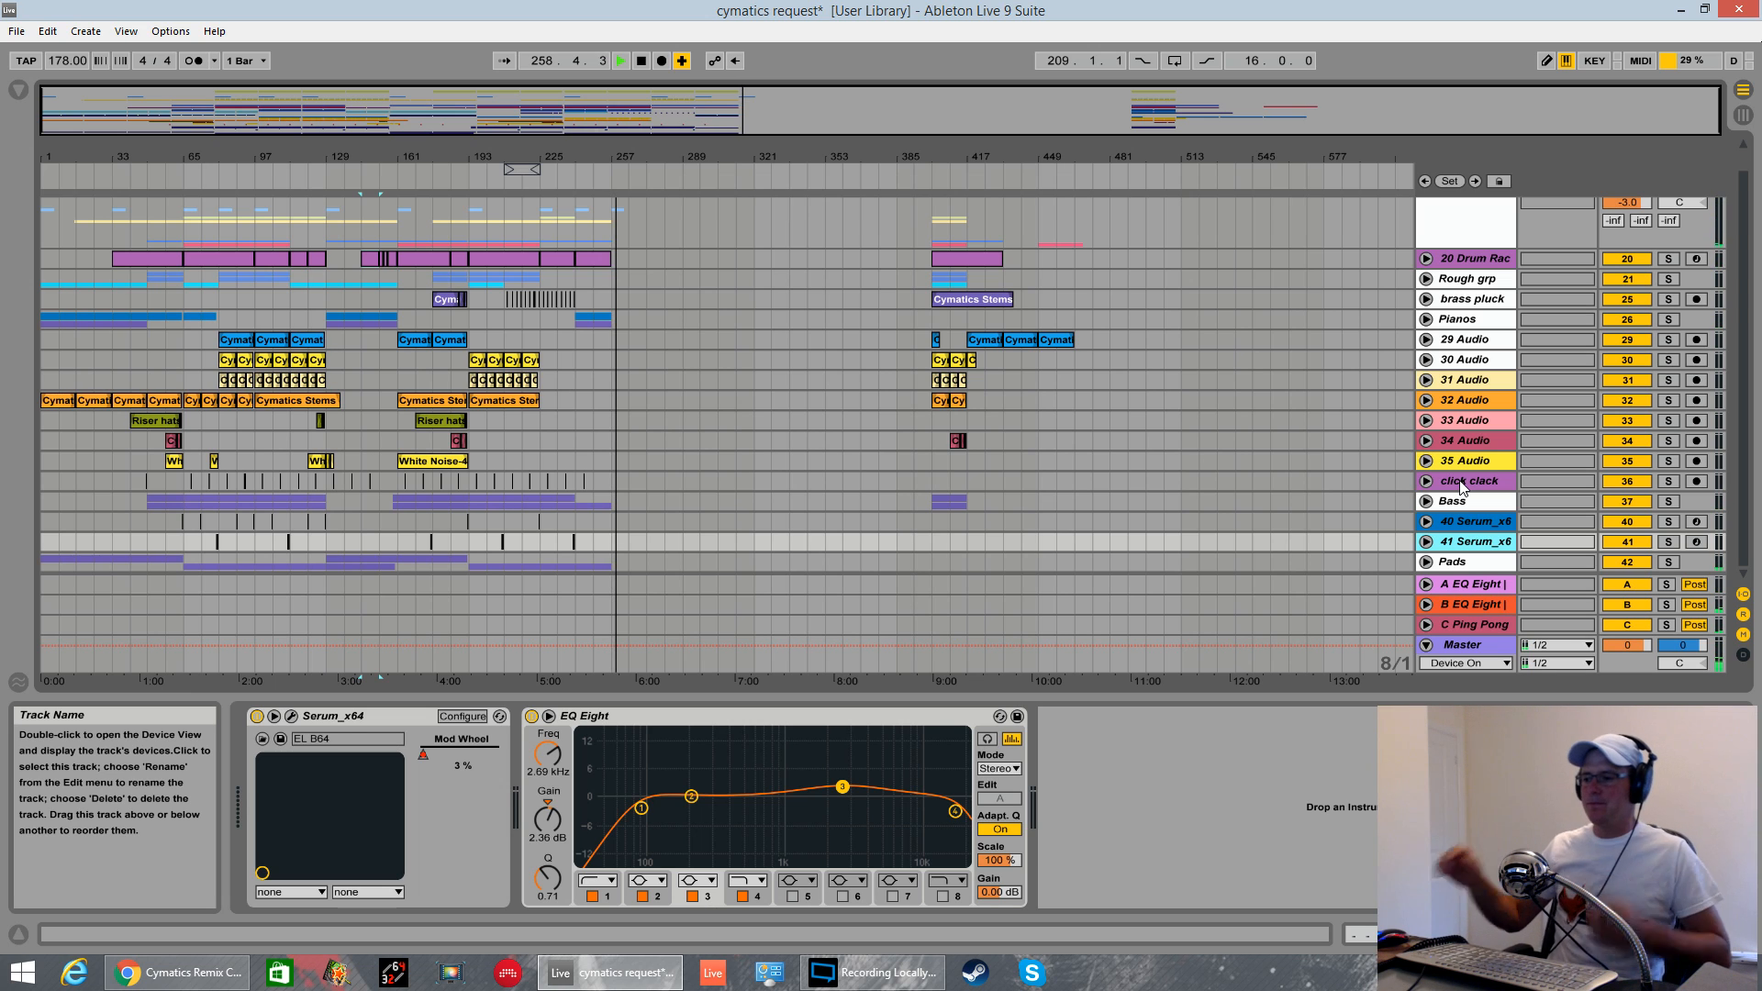
- Stop playback, place the insert marker at bar 401 and play the leftover section from there
{"action": "double_click", "coordinate": [643, 63]}
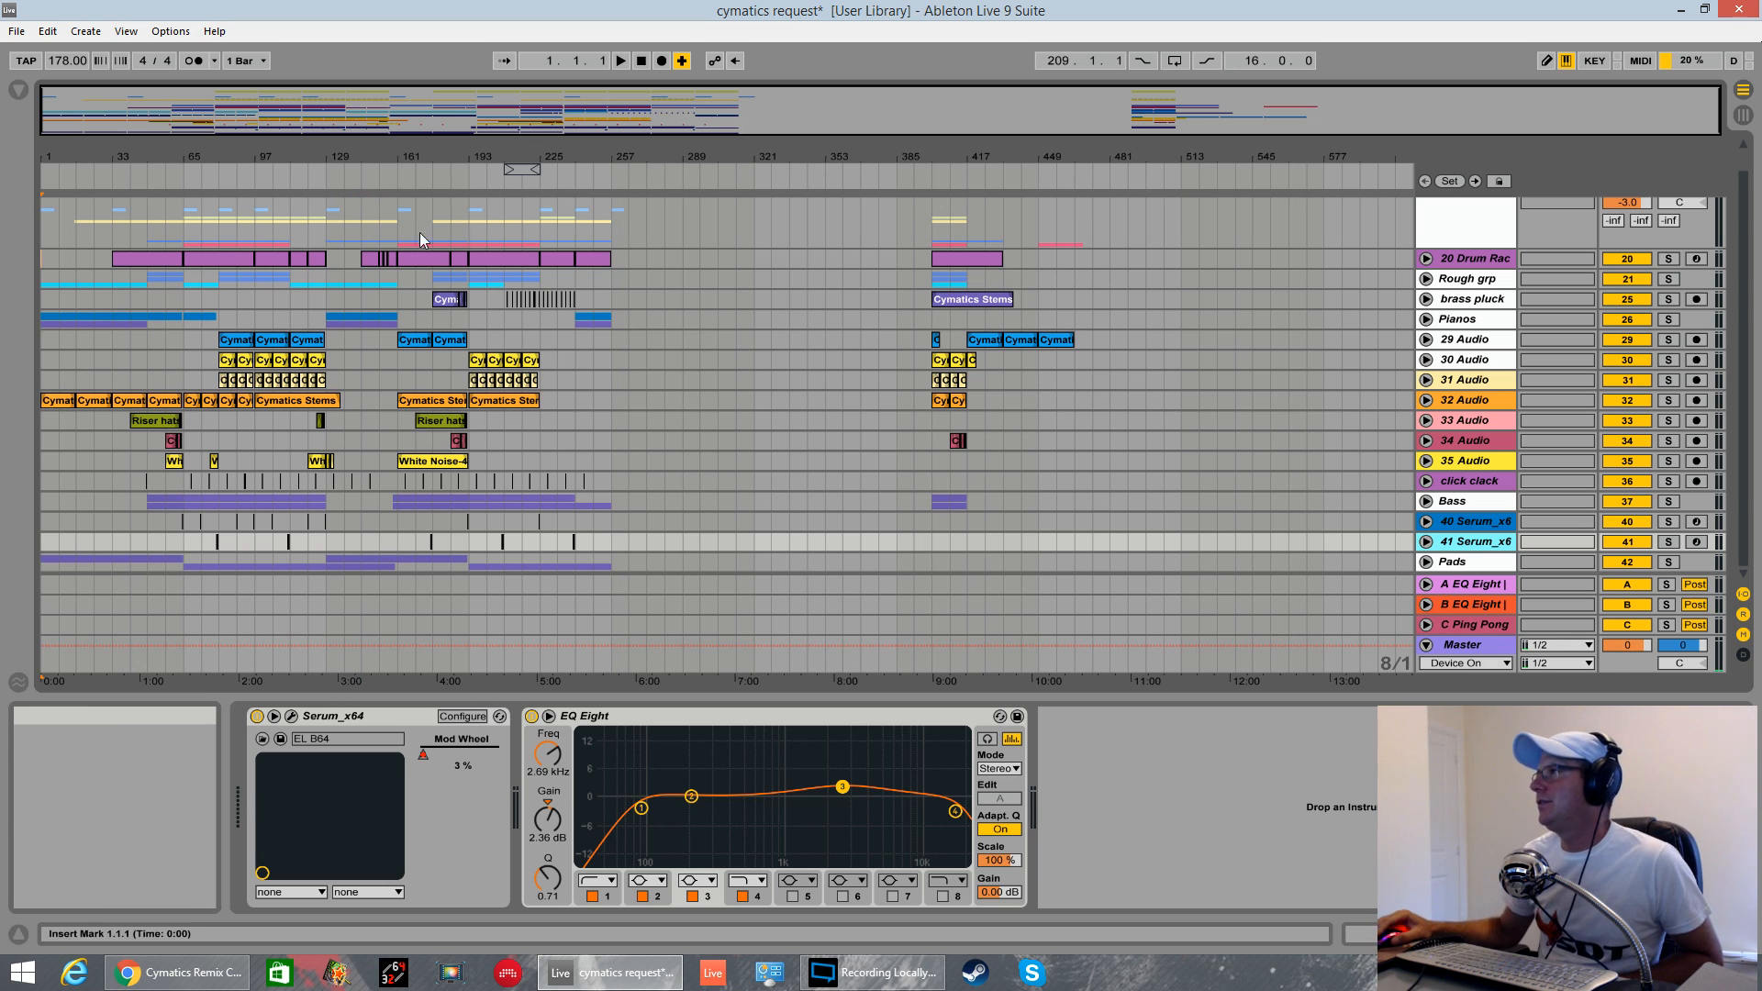
{"action": "left_click", "coordinate": [934, 318]}
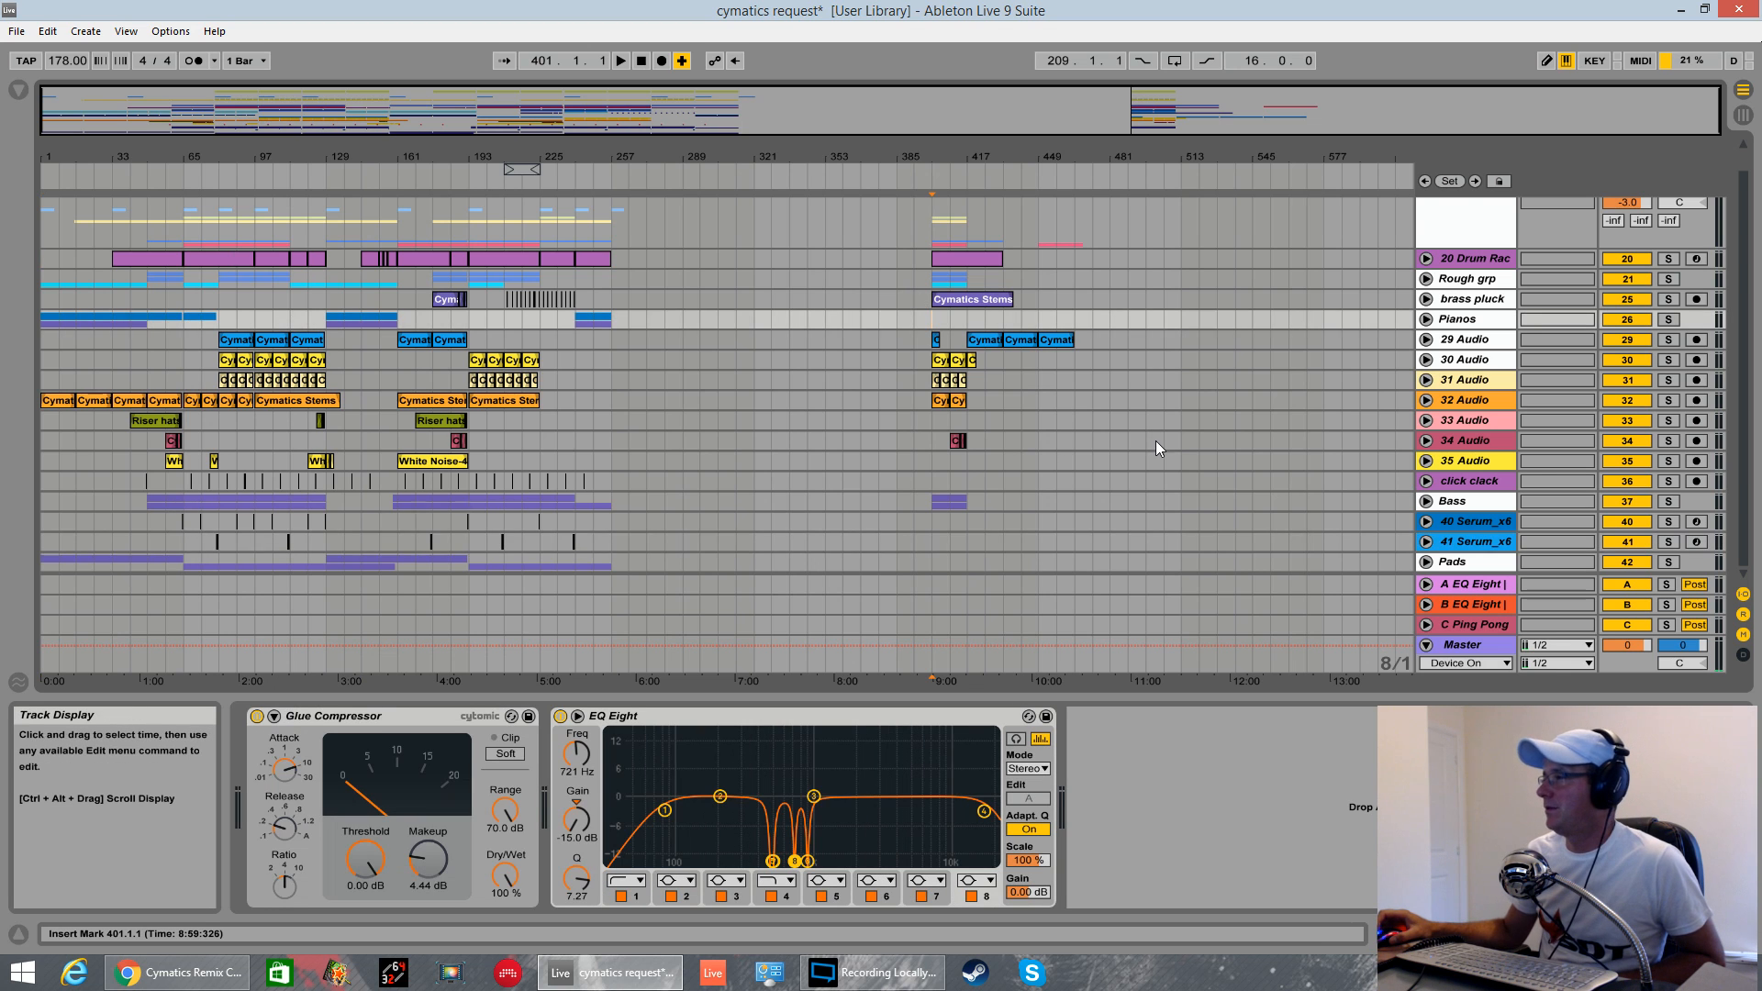
{"action": "scroll", "coordinate": [1142, 442], "scroll_direction": "up", "scroll_amount": 1}
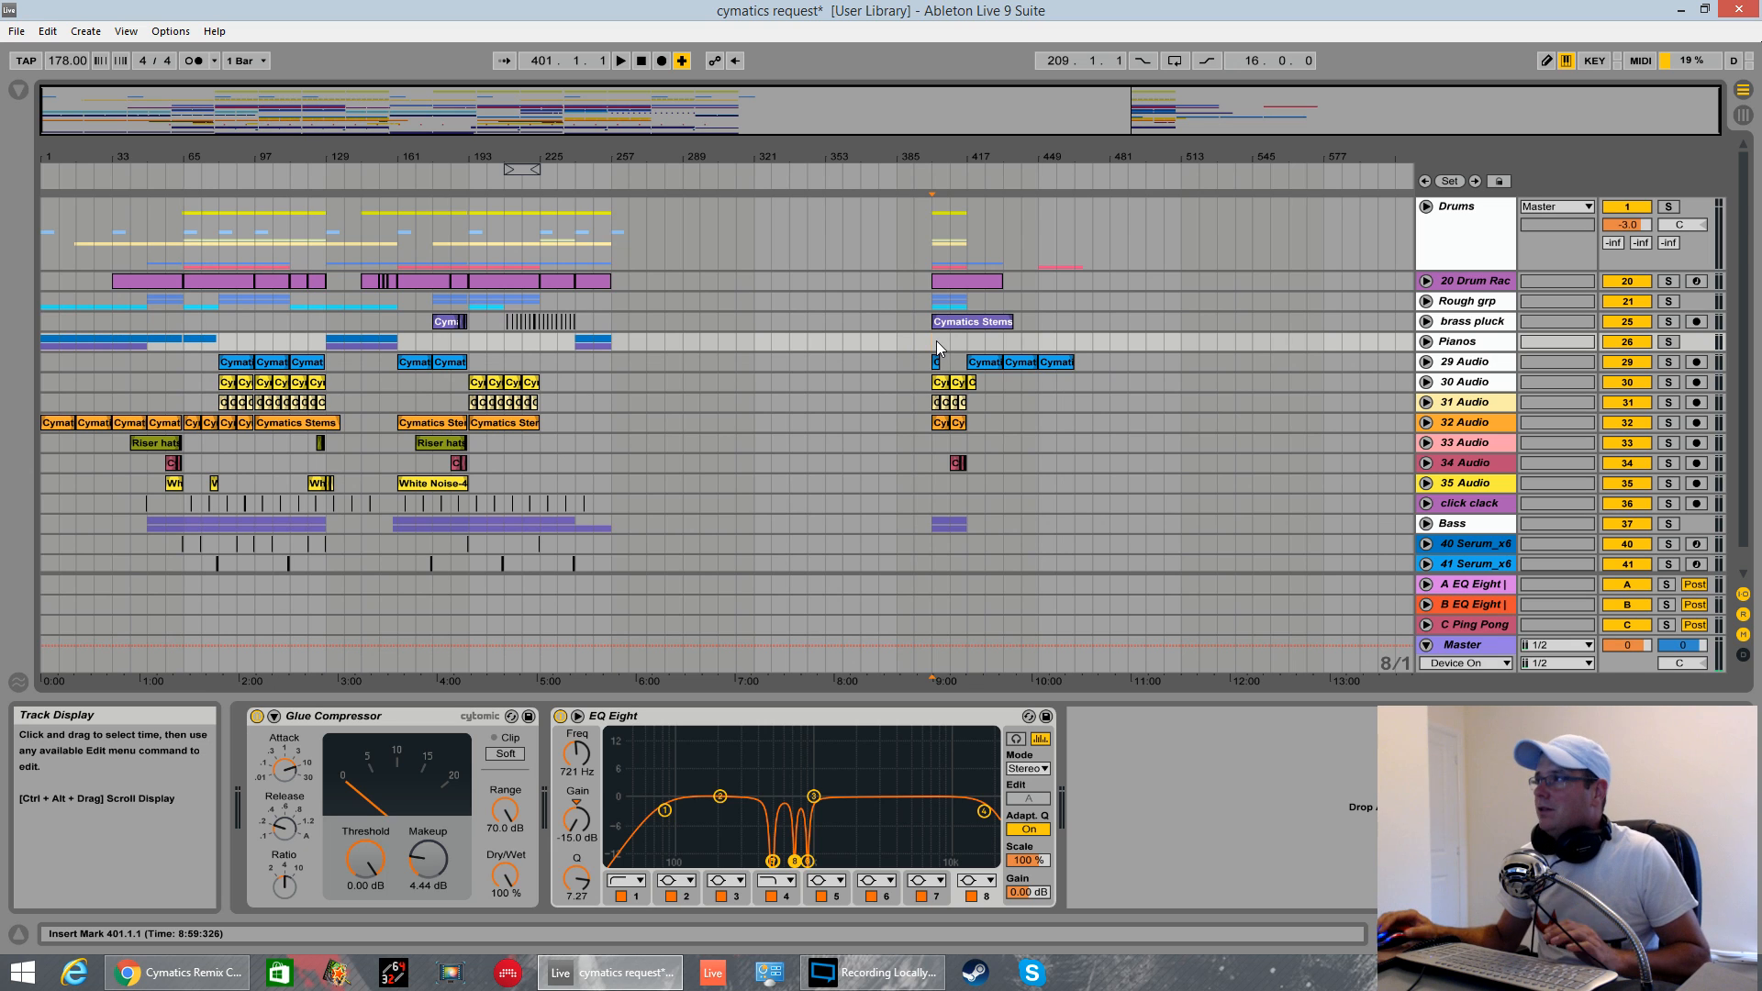
{"action": "key", "text": "space"}
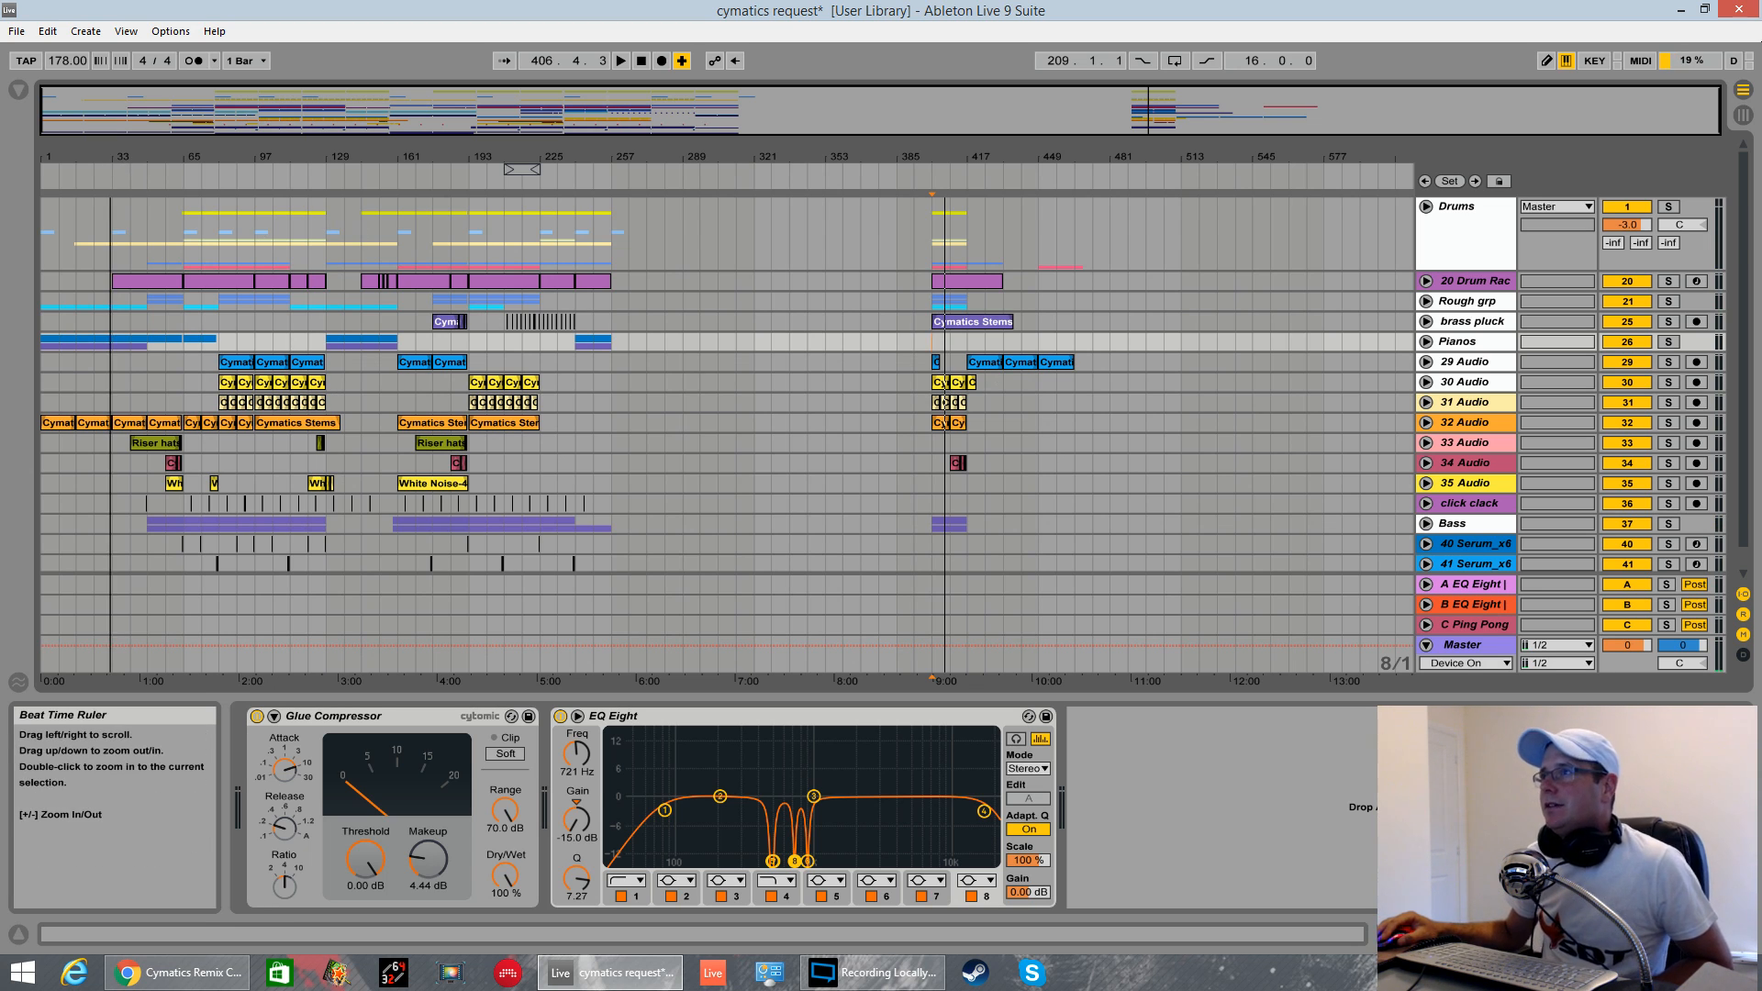
- Zoom the timeline in on the main arrangement and play it from bar 1
{"action": "left_click_drag", "start_coordinate": [110, 161], "coordinate": [110, 198]}
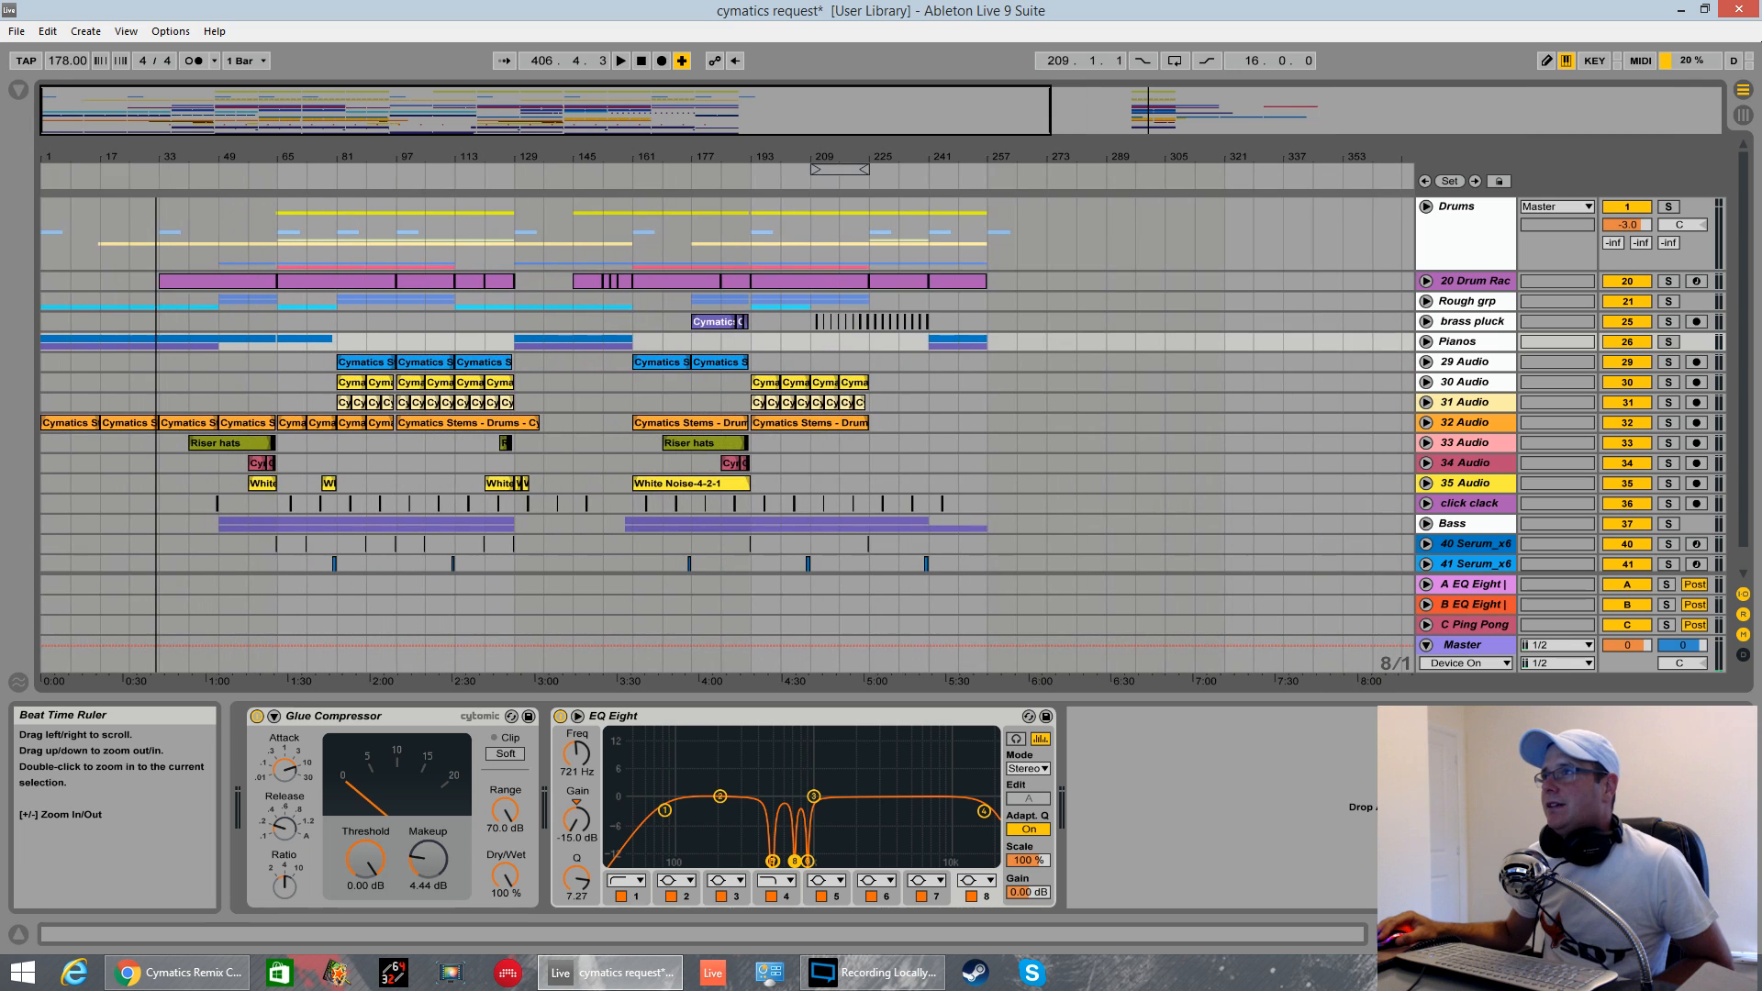
{"action": "left_click", "coordinate": [41, 251]}
{"action": "key", "text": "space"}
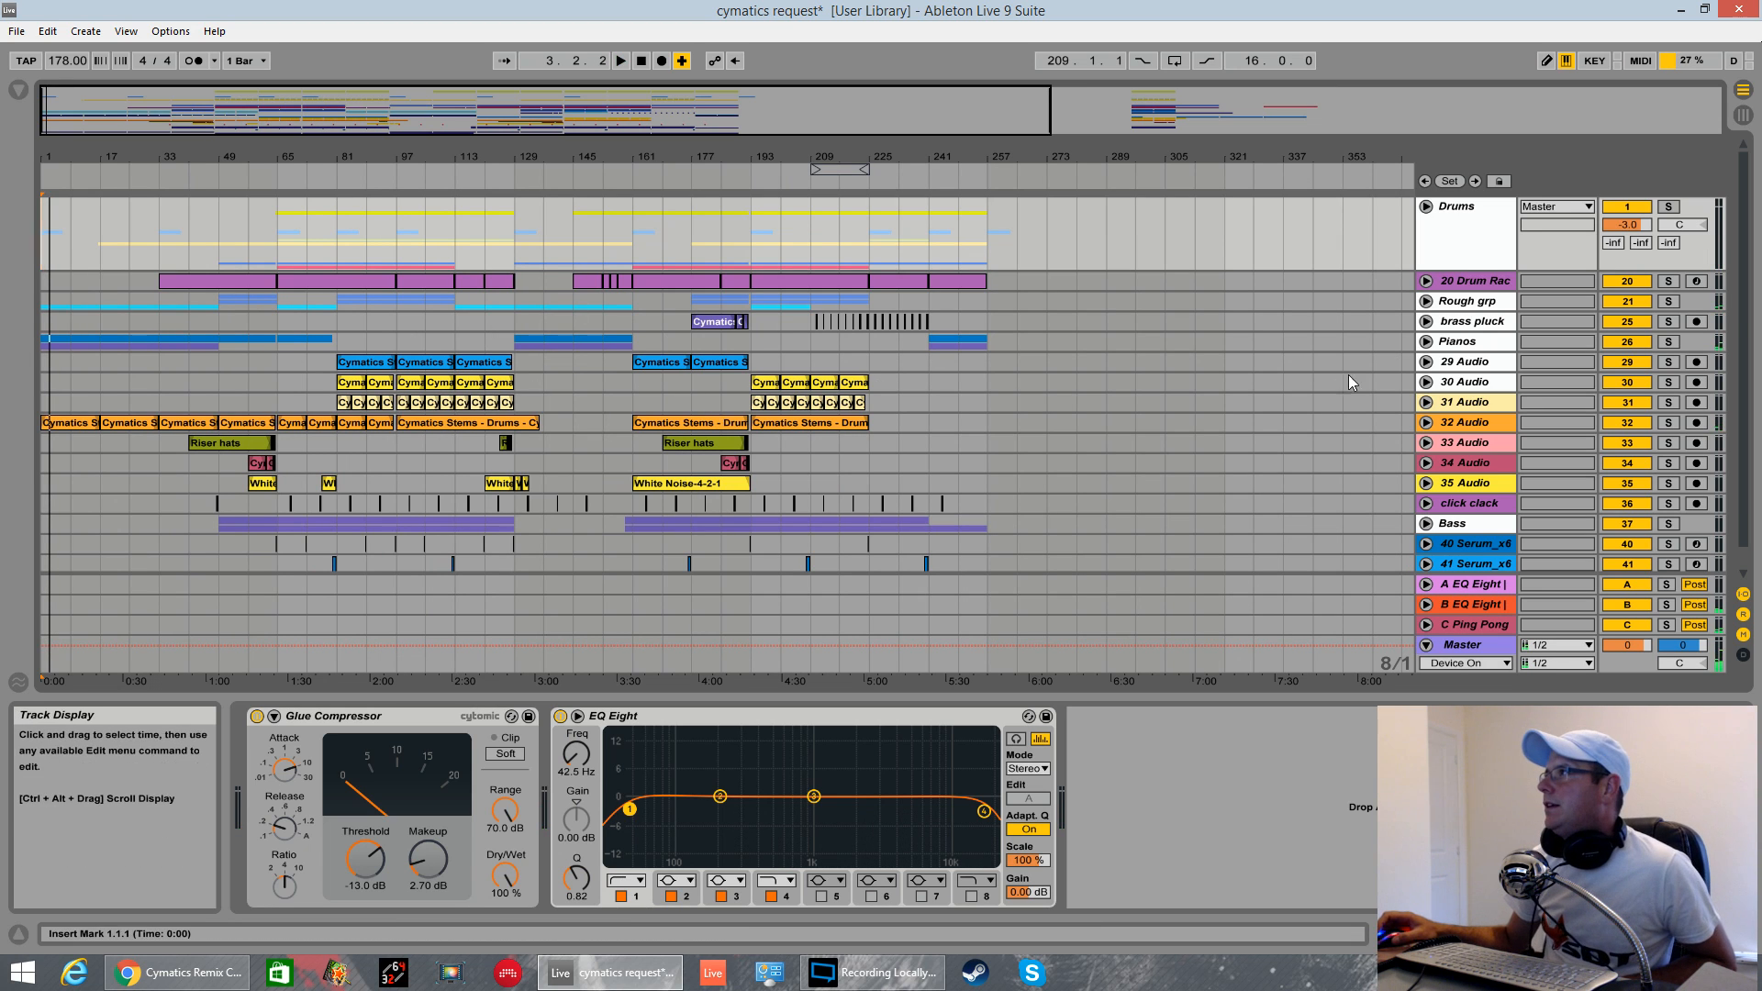
- Unfold the Pianos group, solo the piano track, play it from the start and show its devices
{"action": "left_click", "coordinate": [1426, 342]}
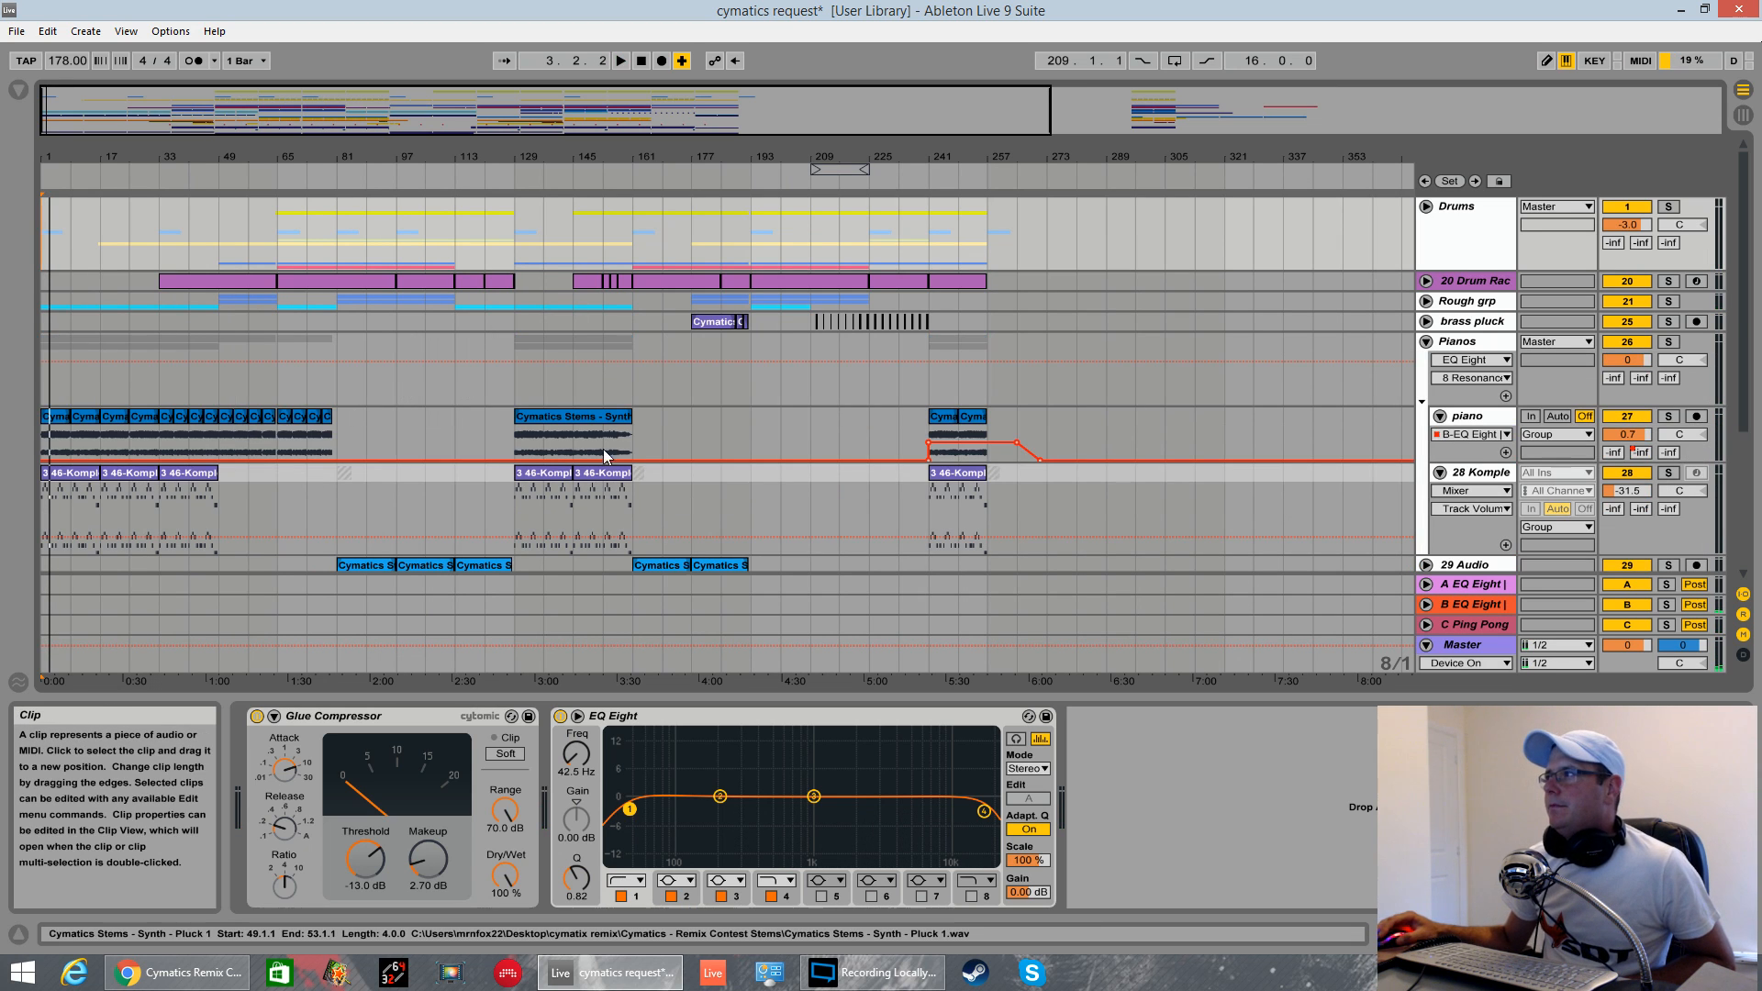
{"action": "left_click", "coordinate": [1669, 416]}
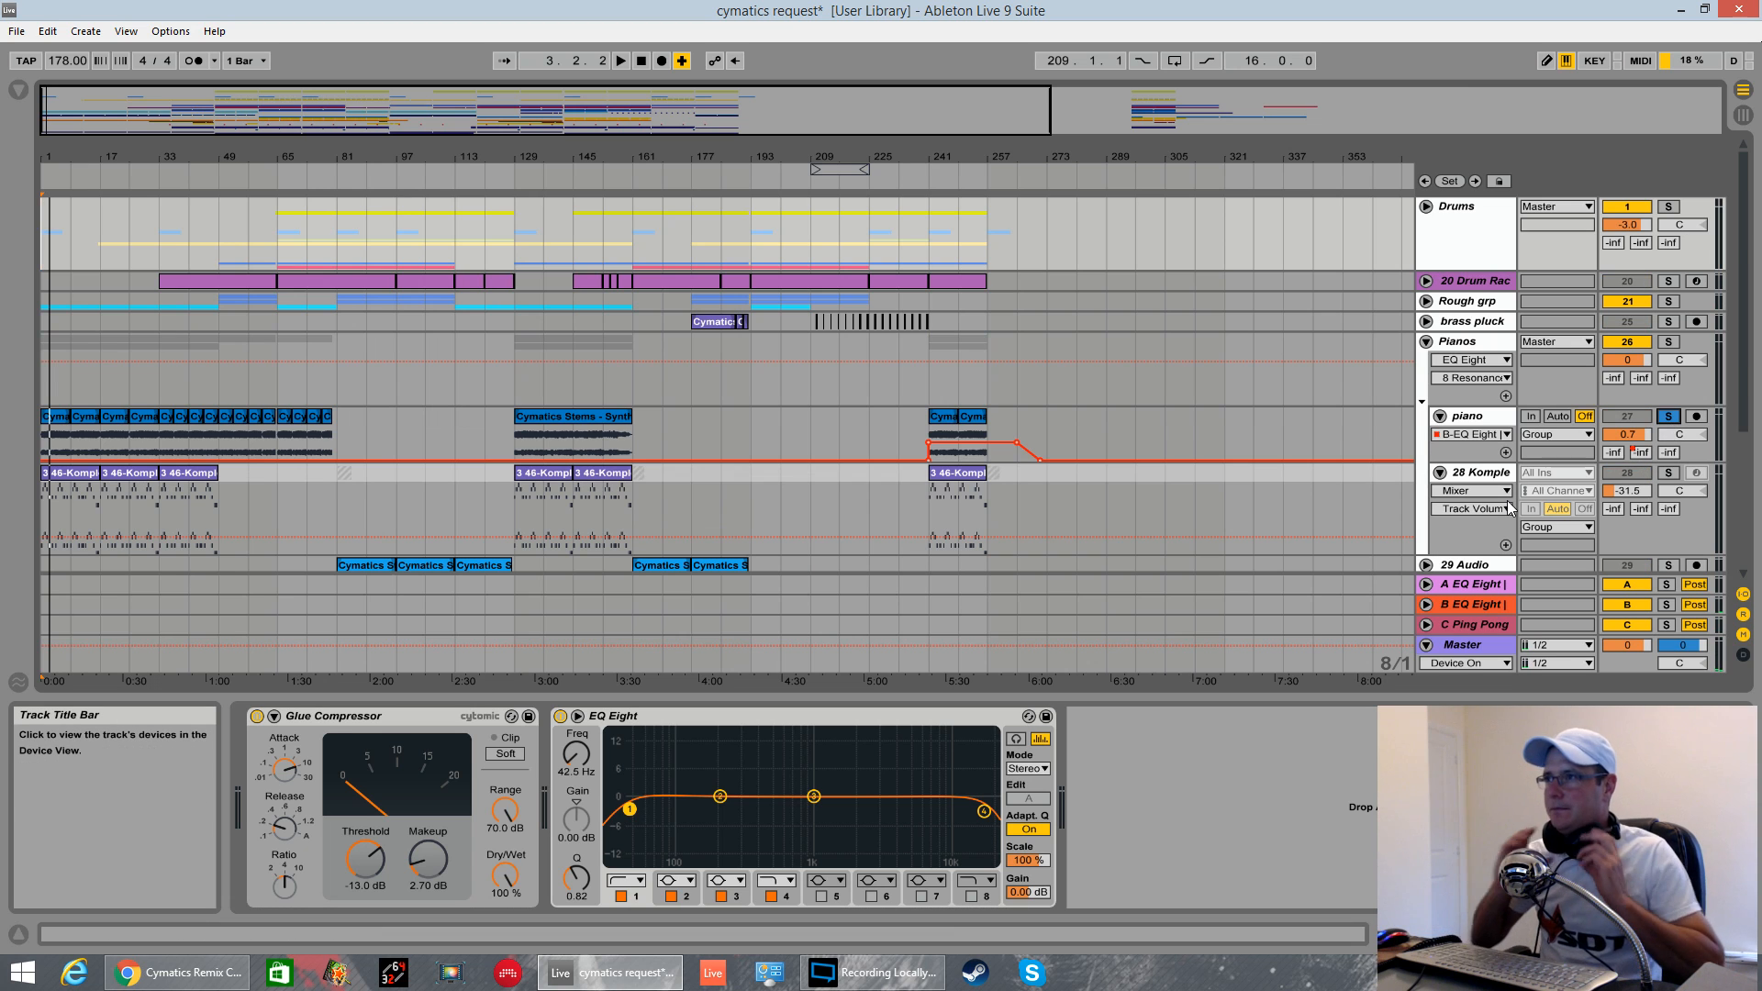
{"action": "key", "text": "space"}
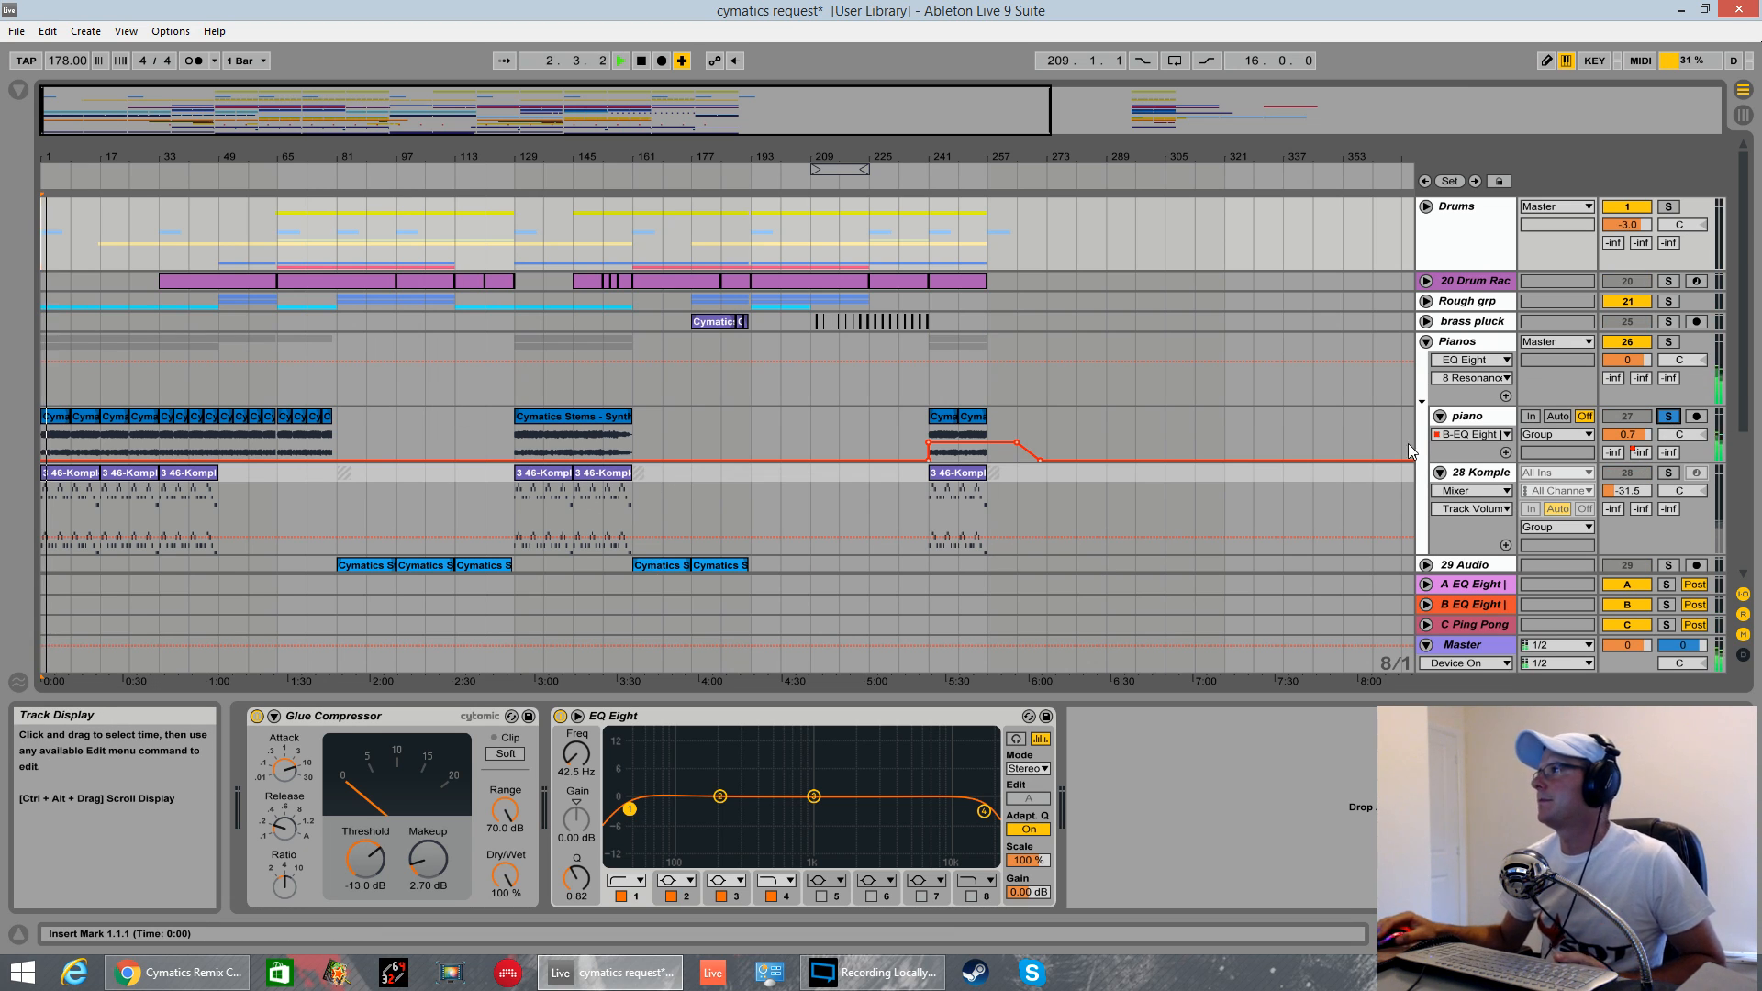
{"action": "left_click", "coordinate": [1511, 414]}
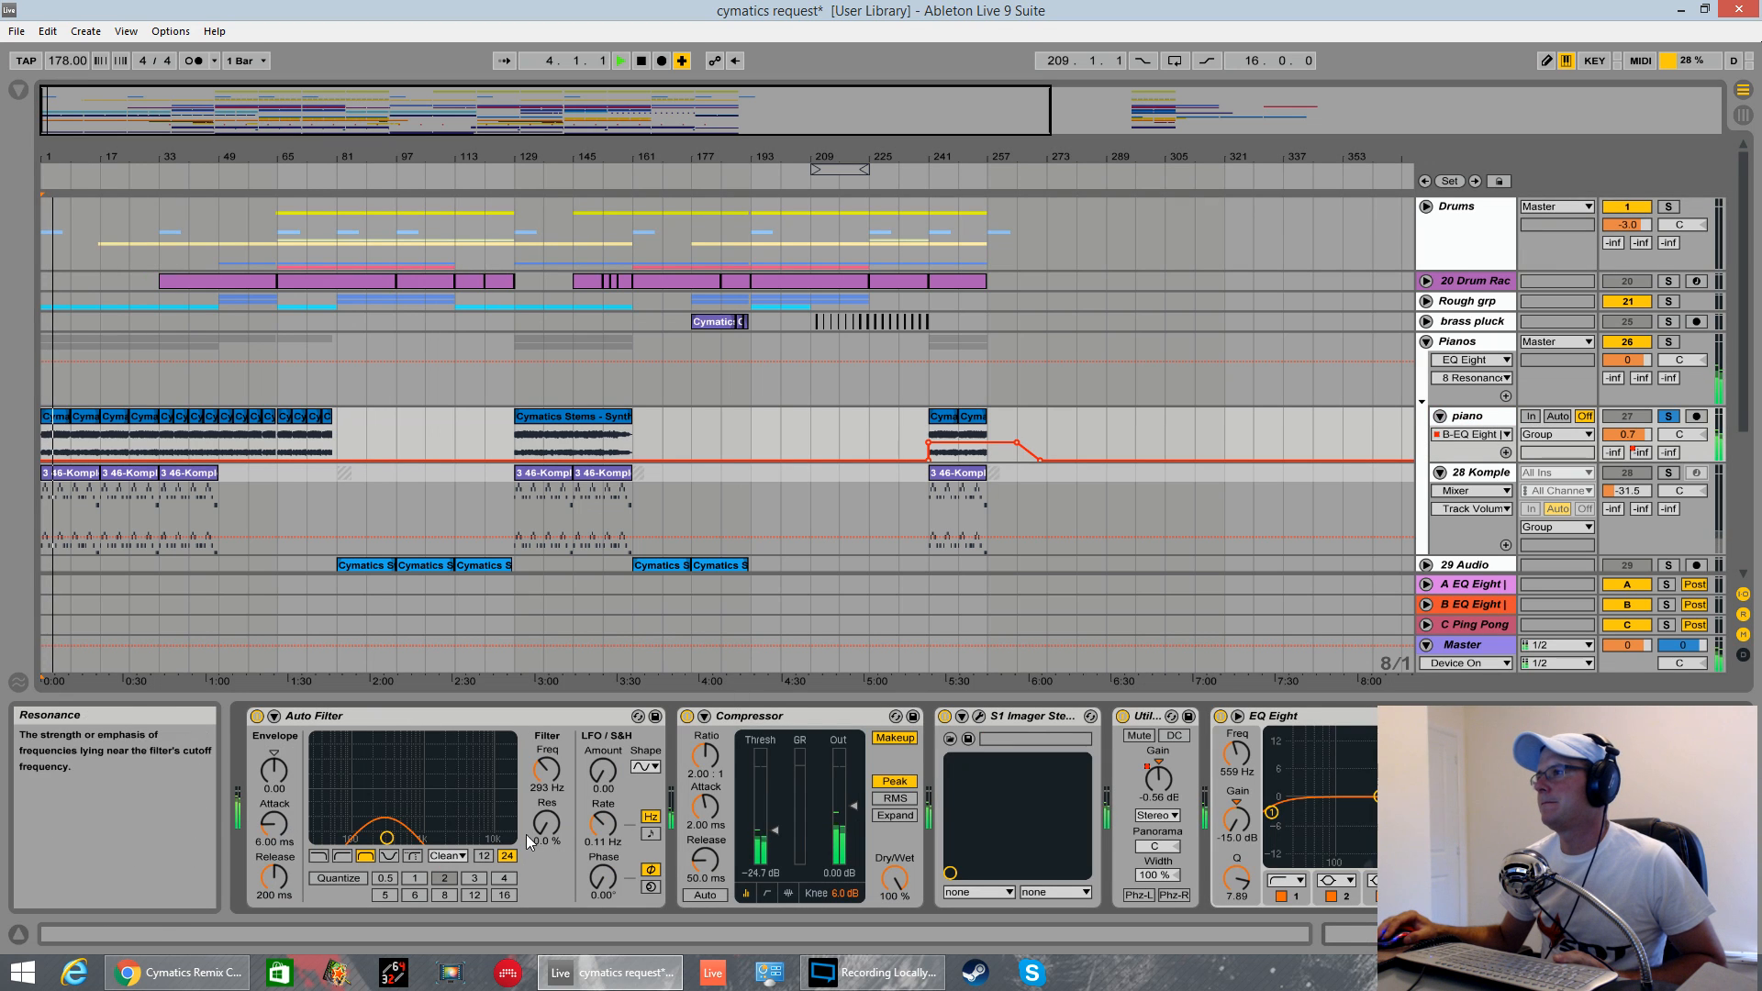
{"action": "key", "text": "space"}
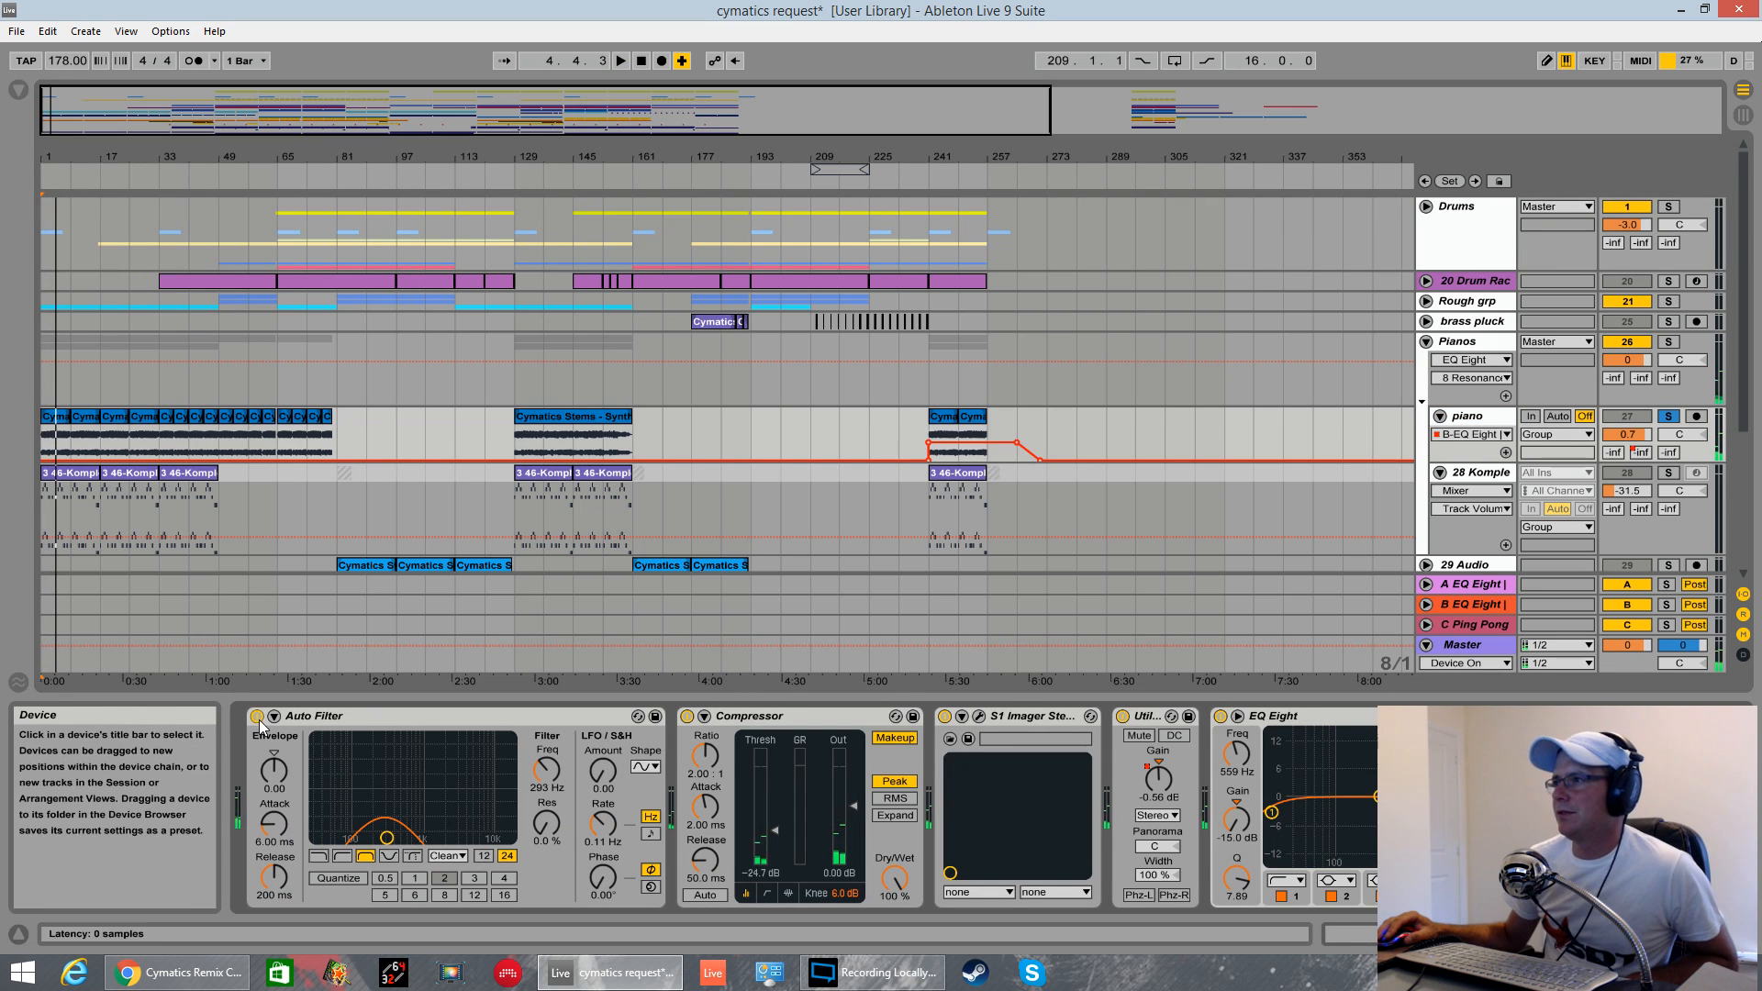
- Bypass the piano track's Auto Filter to hear the unfiltered sound and switch the filter back on
{"action": "left_click", "coordinate": [259, 721]}
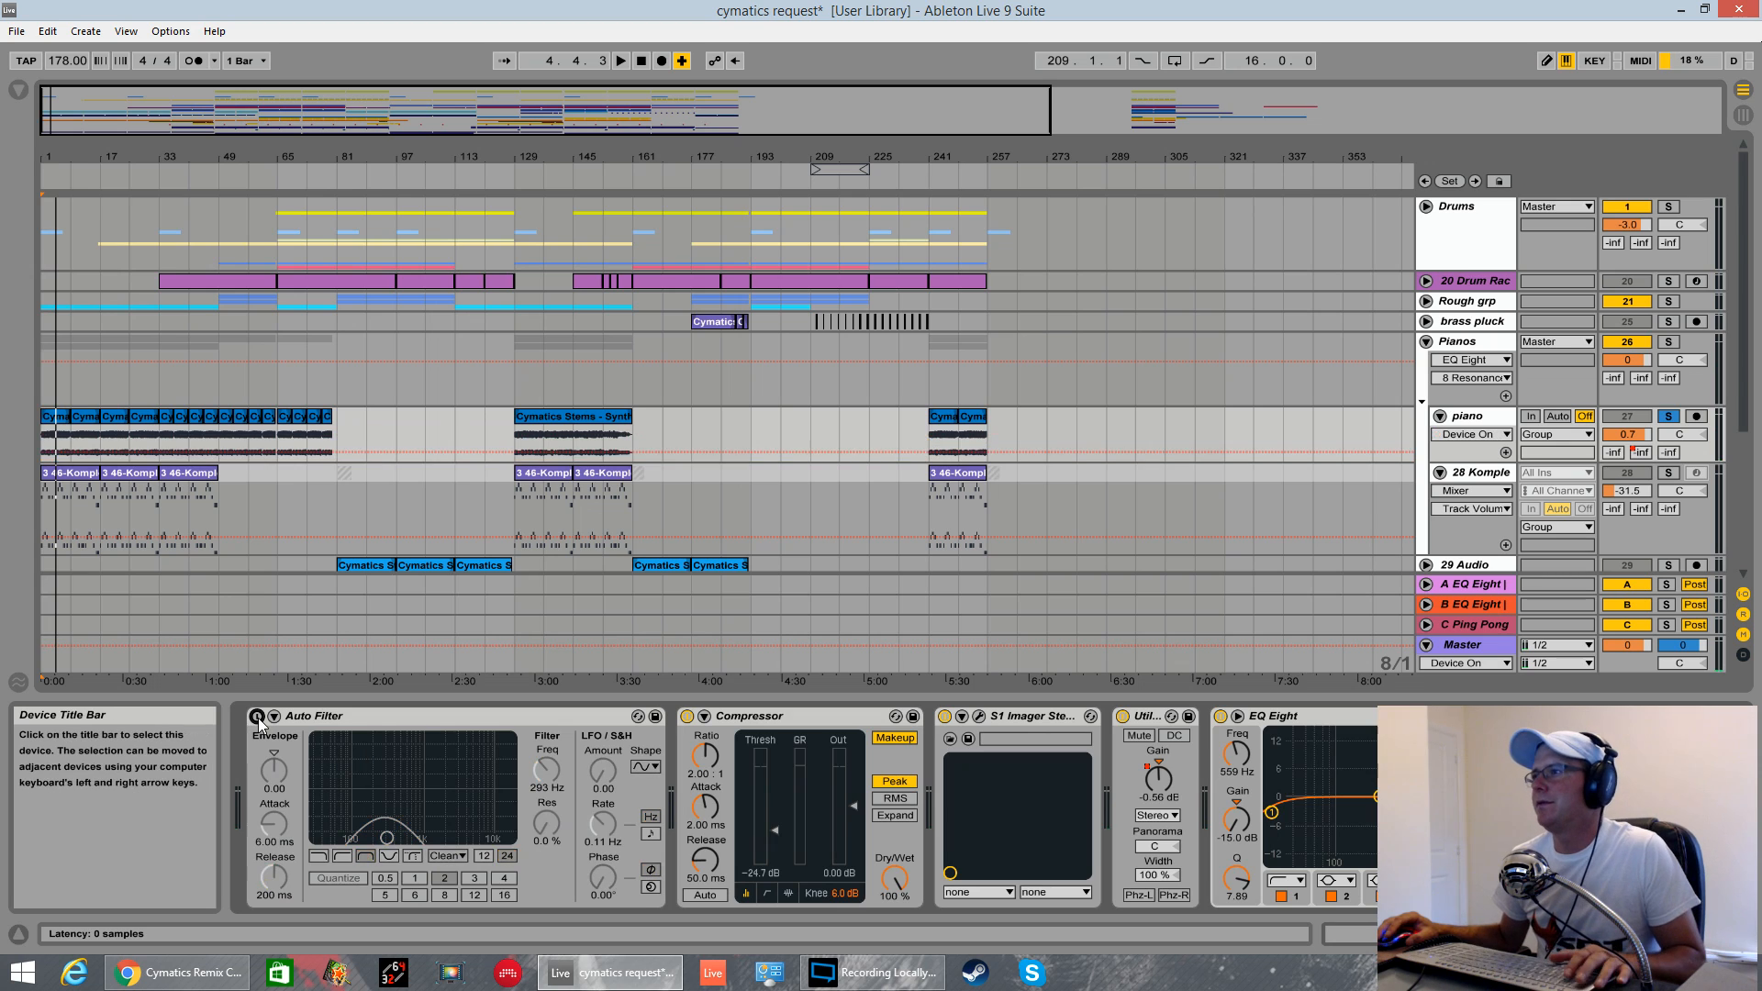
{"action": "key", "text": "space"}
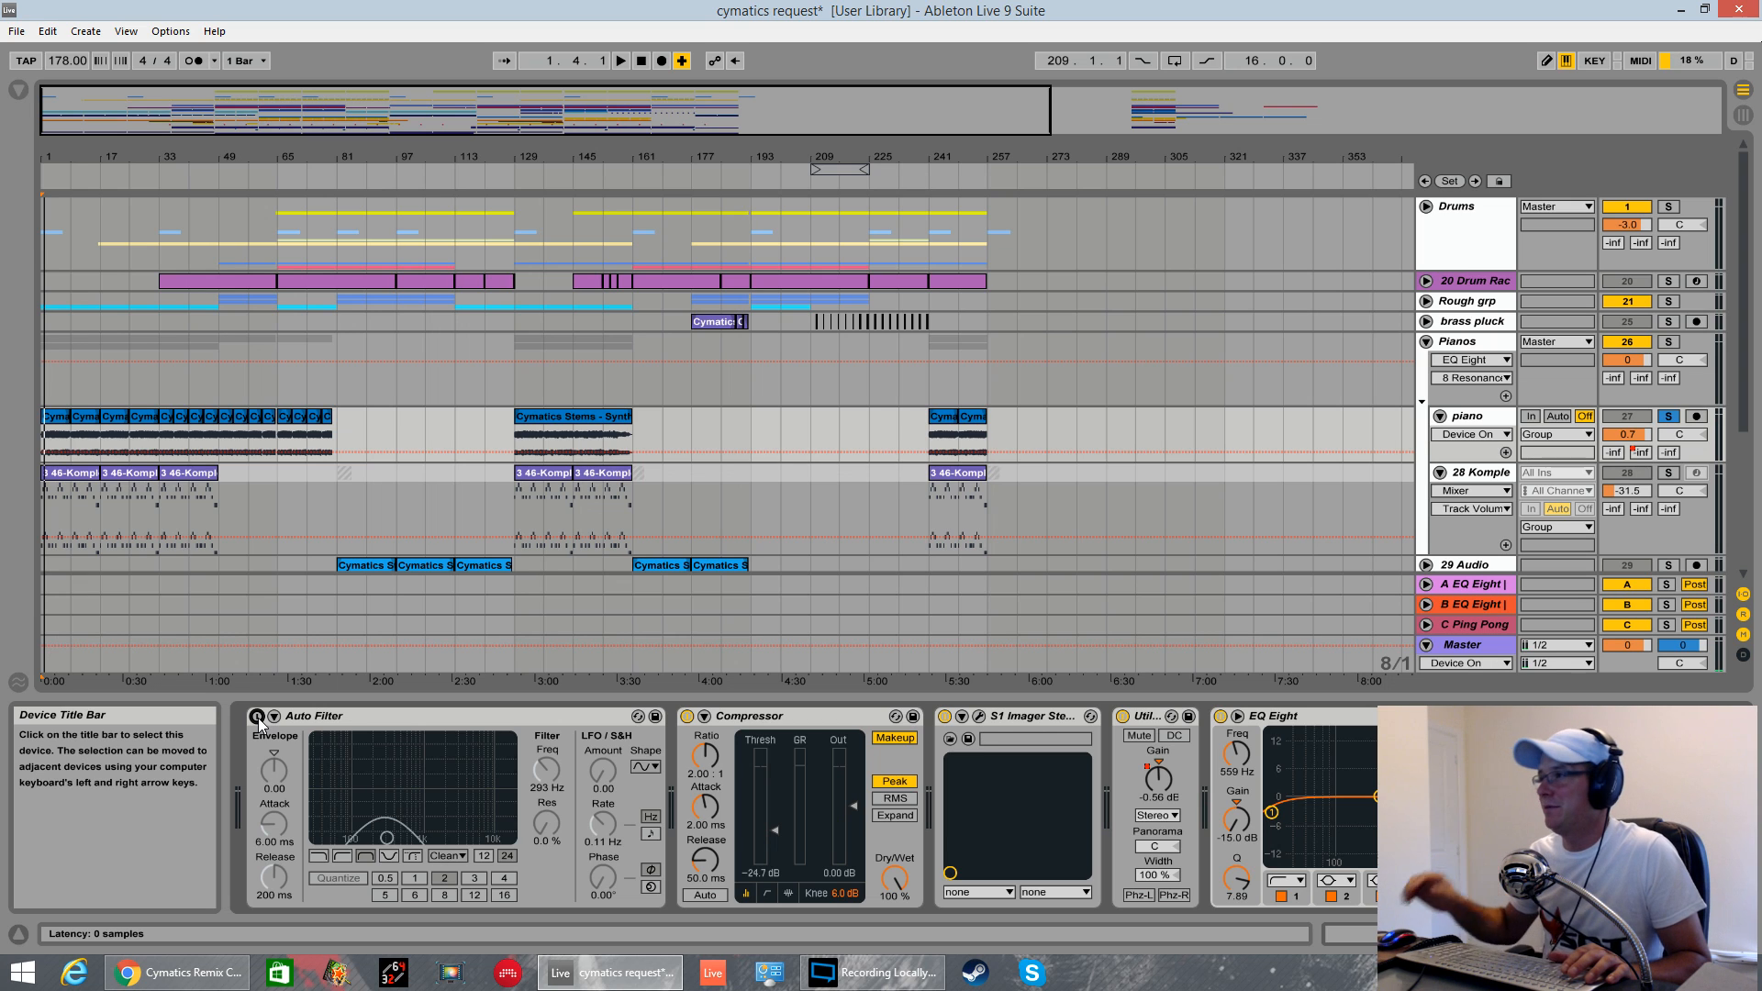
{"action": "left_click", "coordinate": [257, 717]}
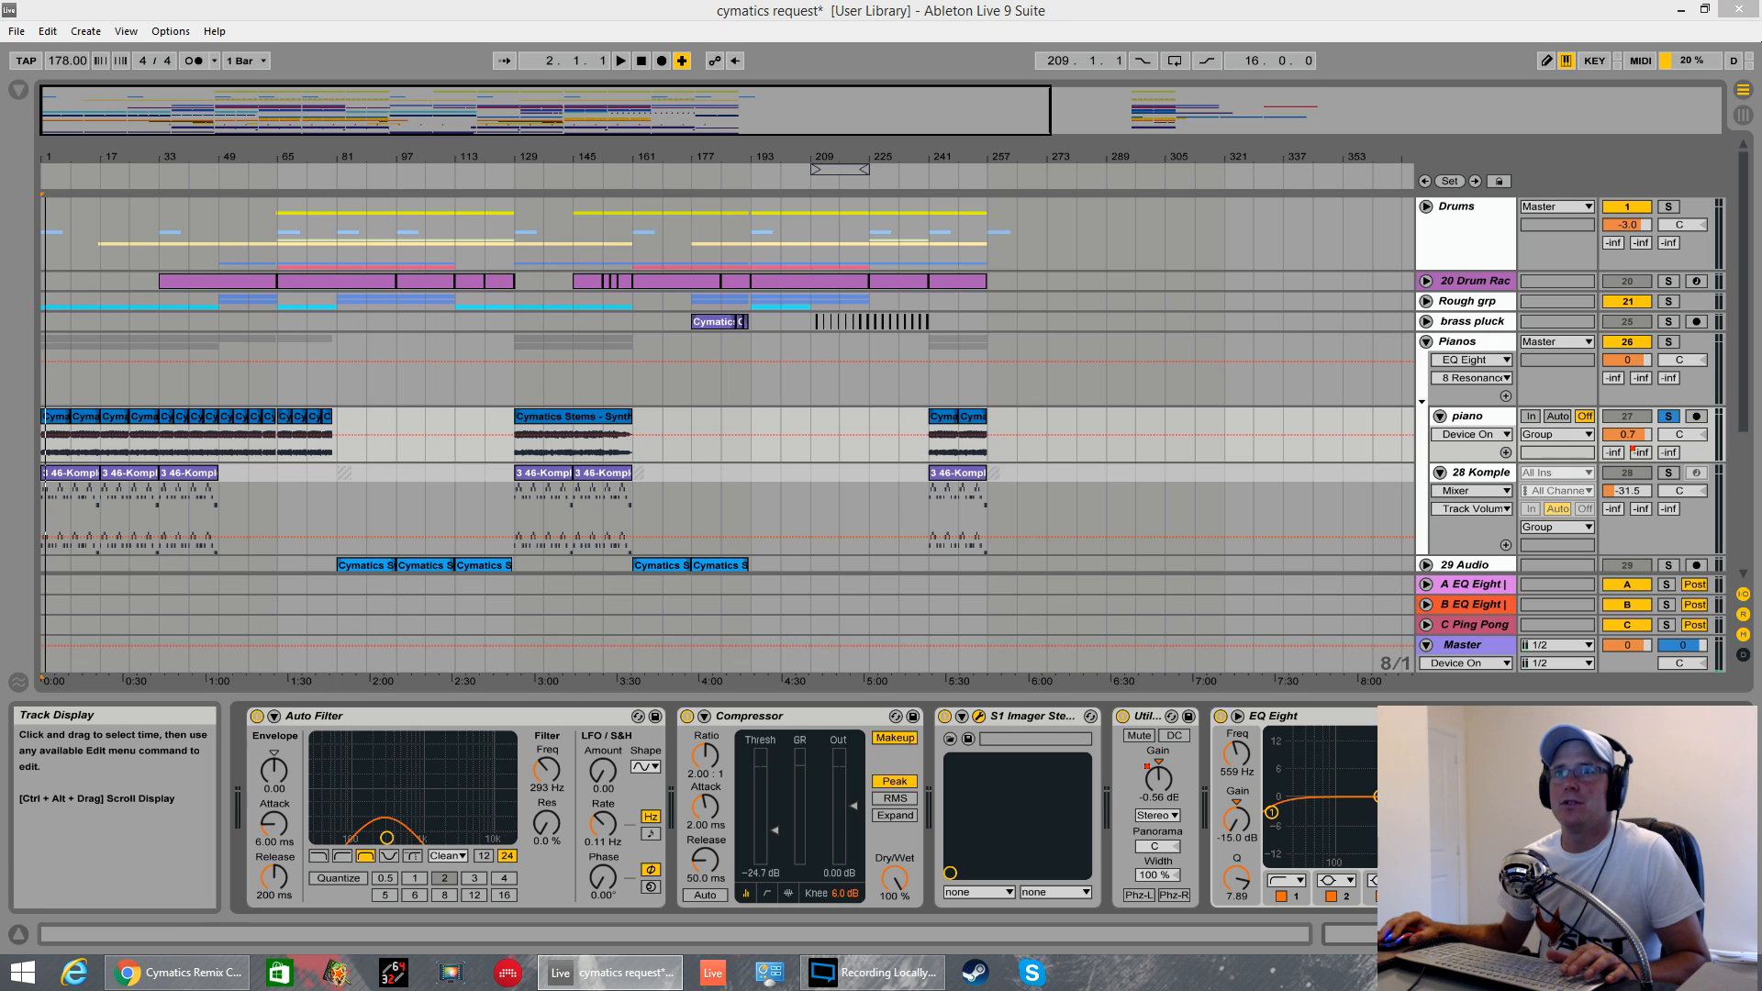
- Bring the piano track's S1 Imager Stereo plug-in window into view over the arrangement
{"action": "left_click_drag", "start_coordinate": [0, 283], "coordinate": [810, 282]}
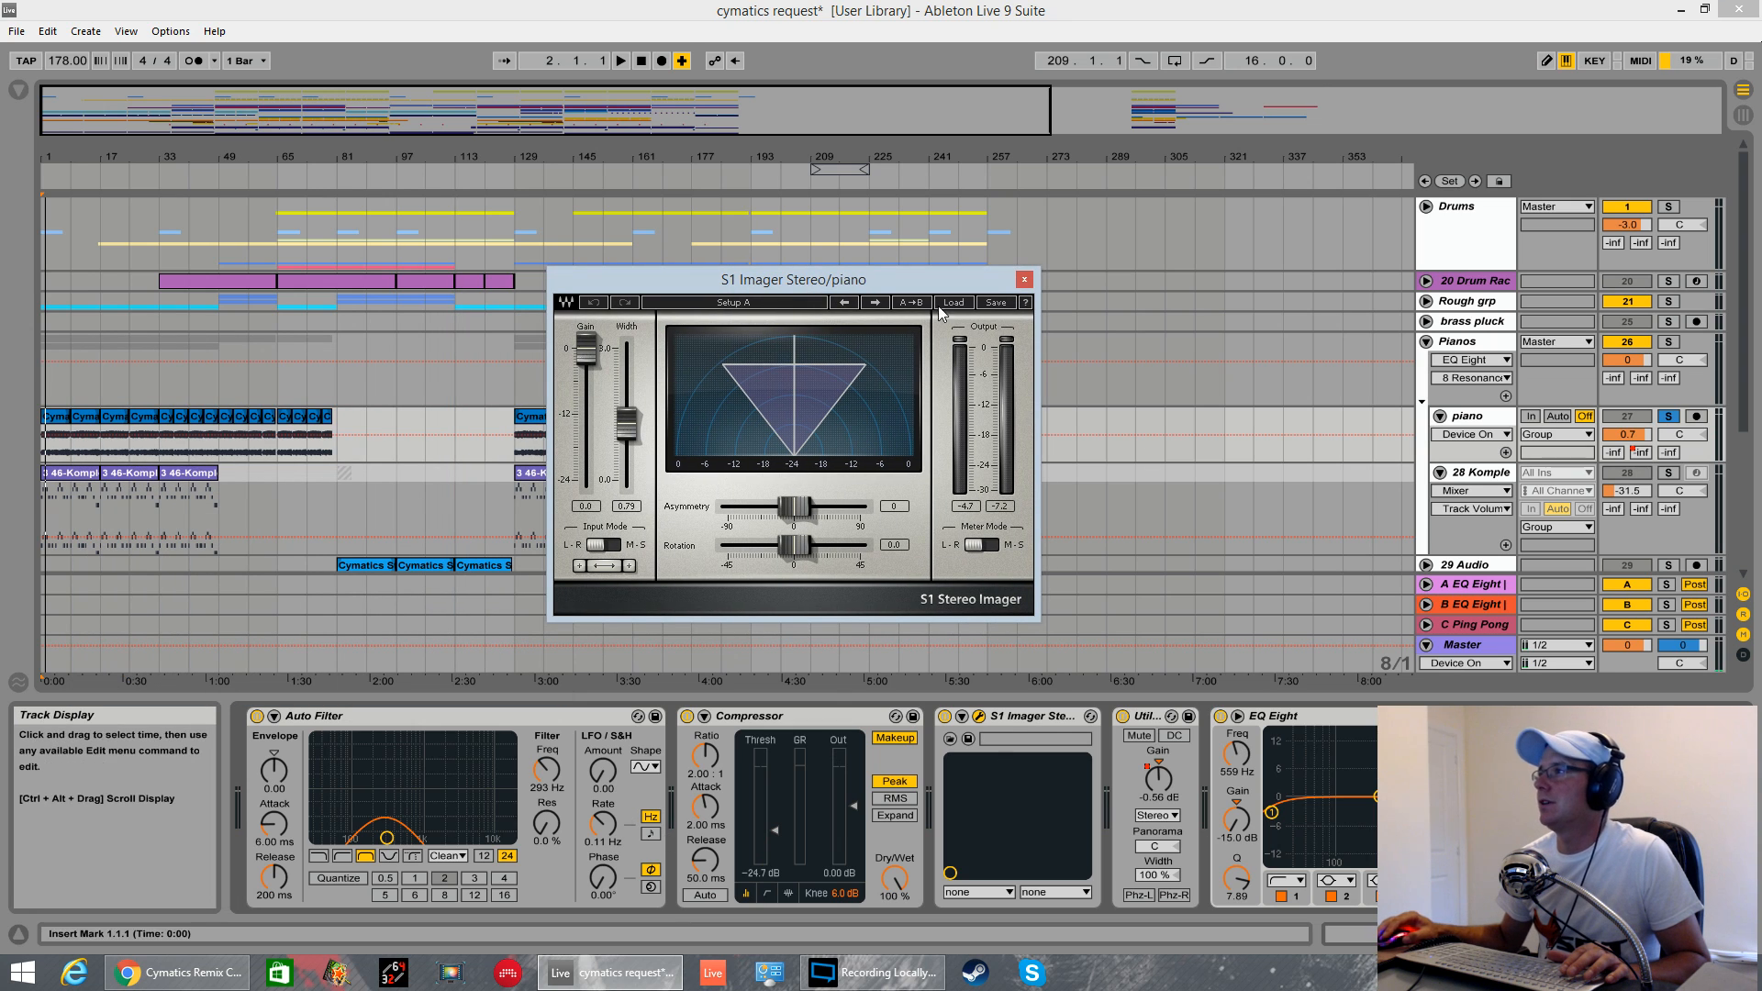
- Close the S1 Imager Stereo window and play the soloed piano track from bar 1 in short passes, inspecting its EQ Eight bands
{"action": "left_click", "coordinate": [1026, 280]}
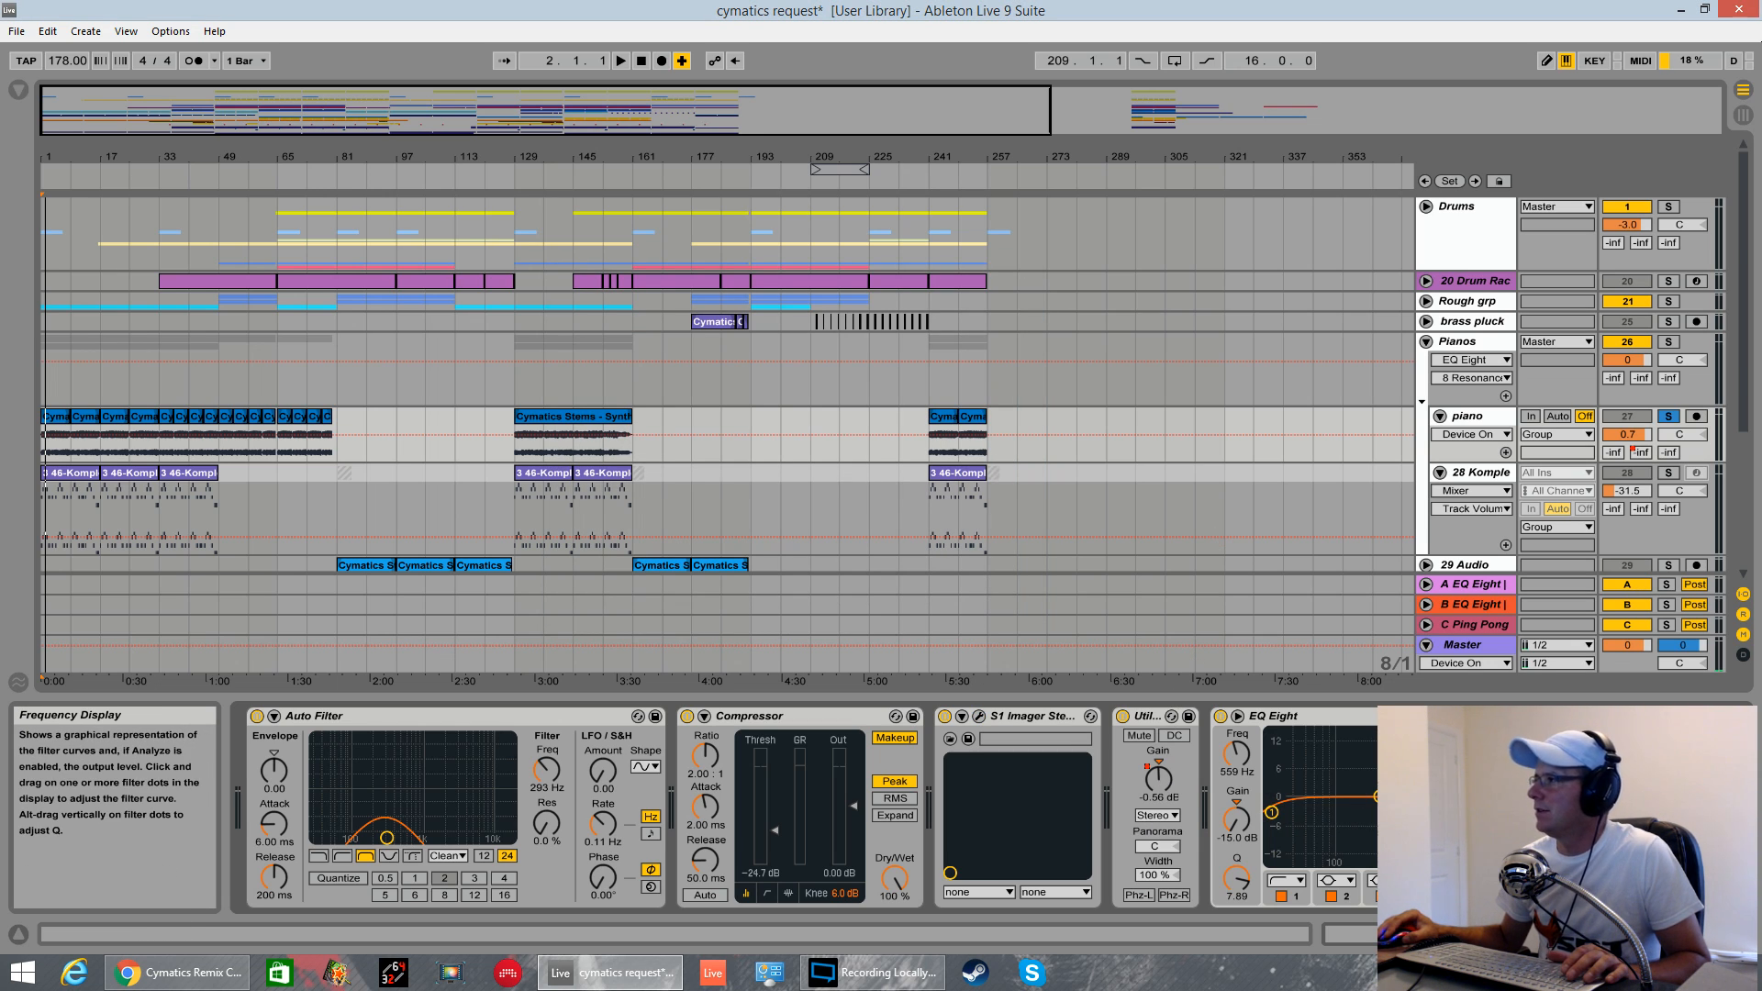
{"action": "key", "text": "space"}
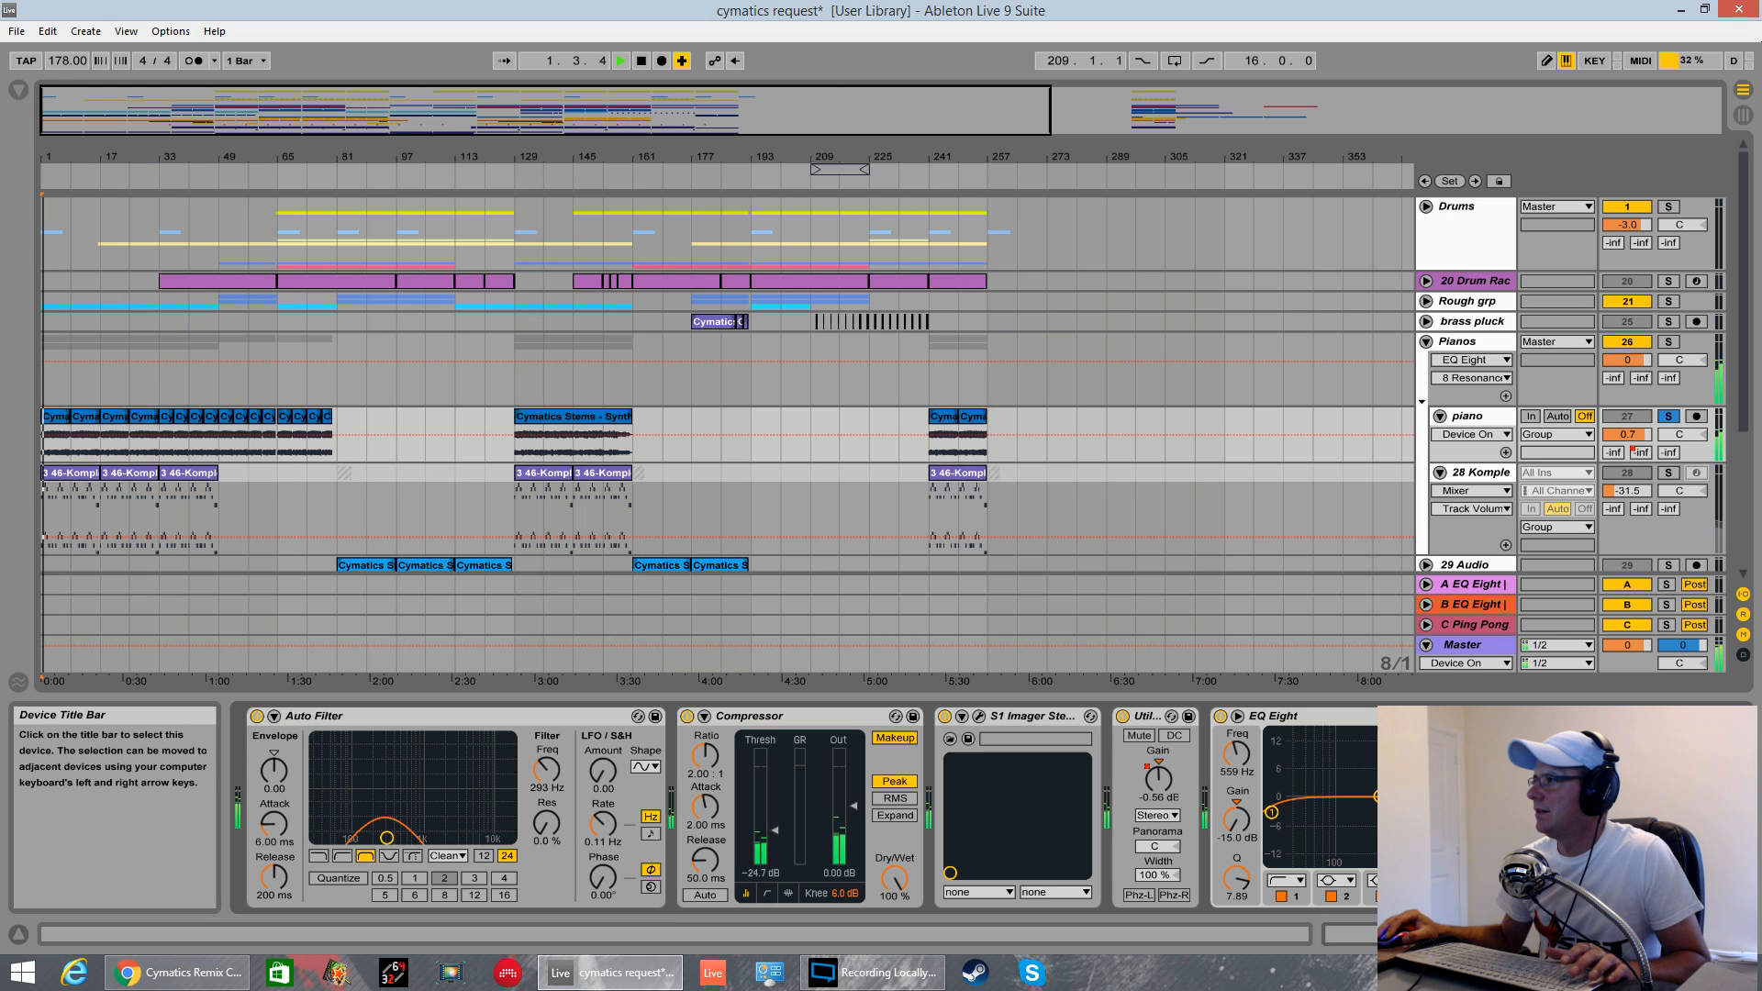
{"action": "key", "text": "space"}
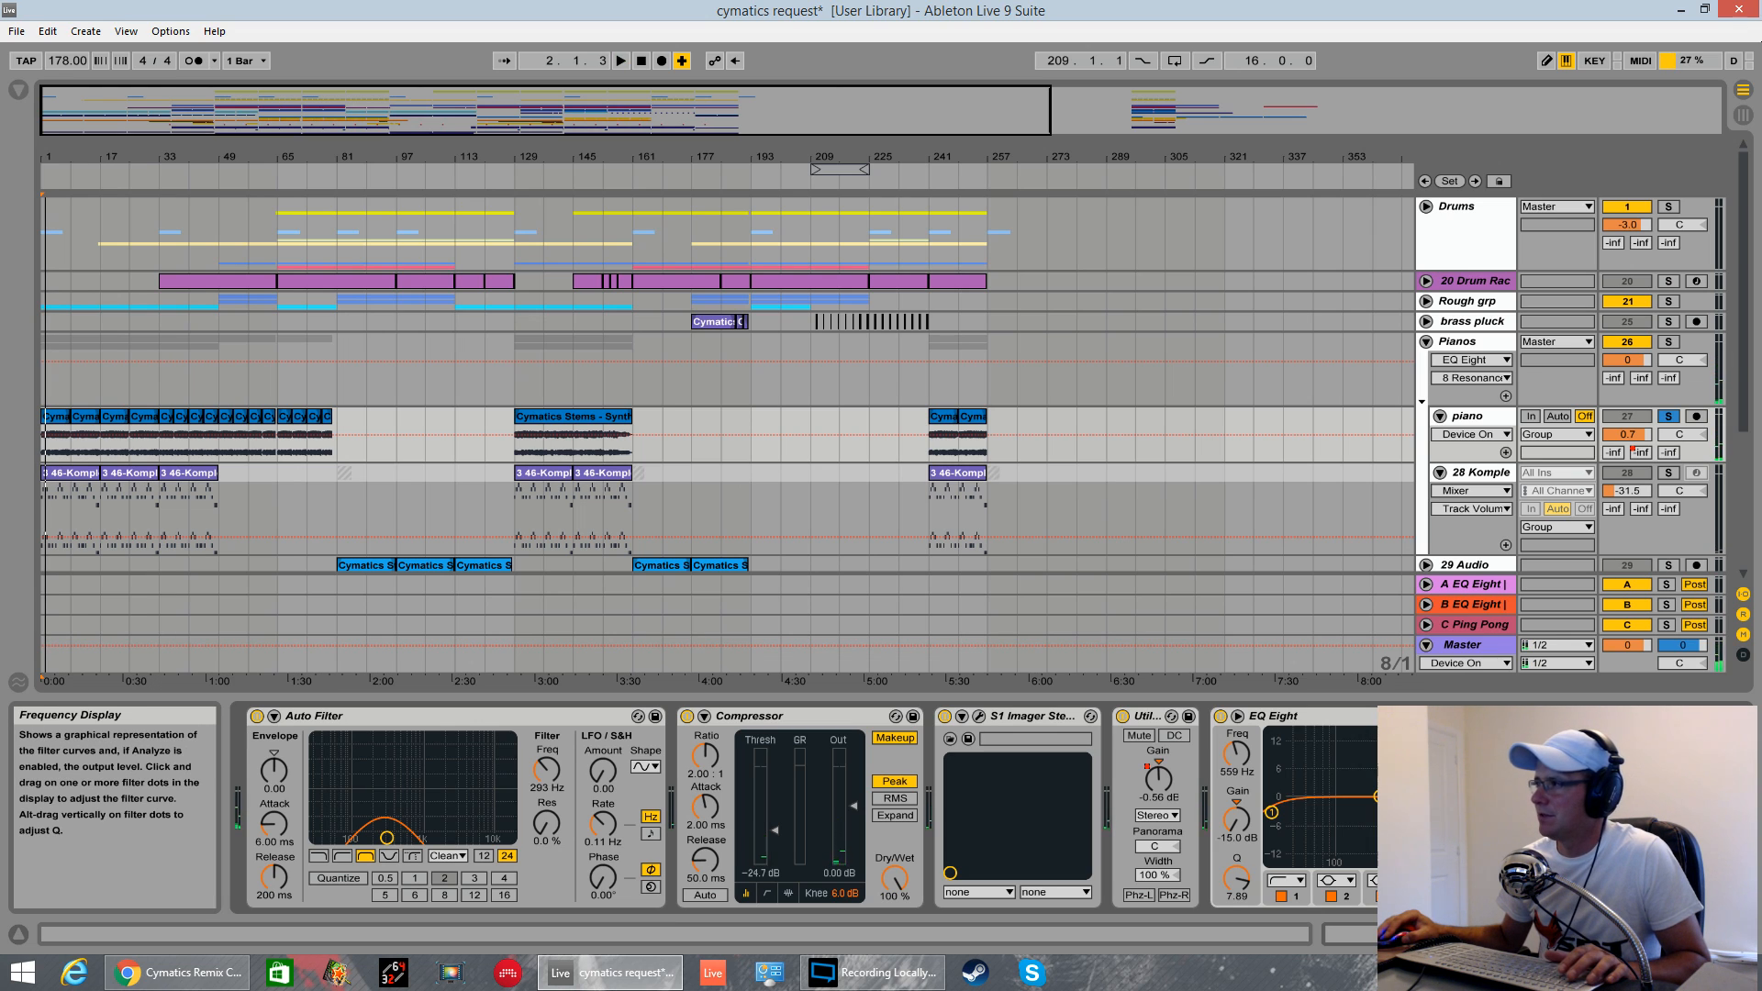
{"action": "key", "text": "space"}
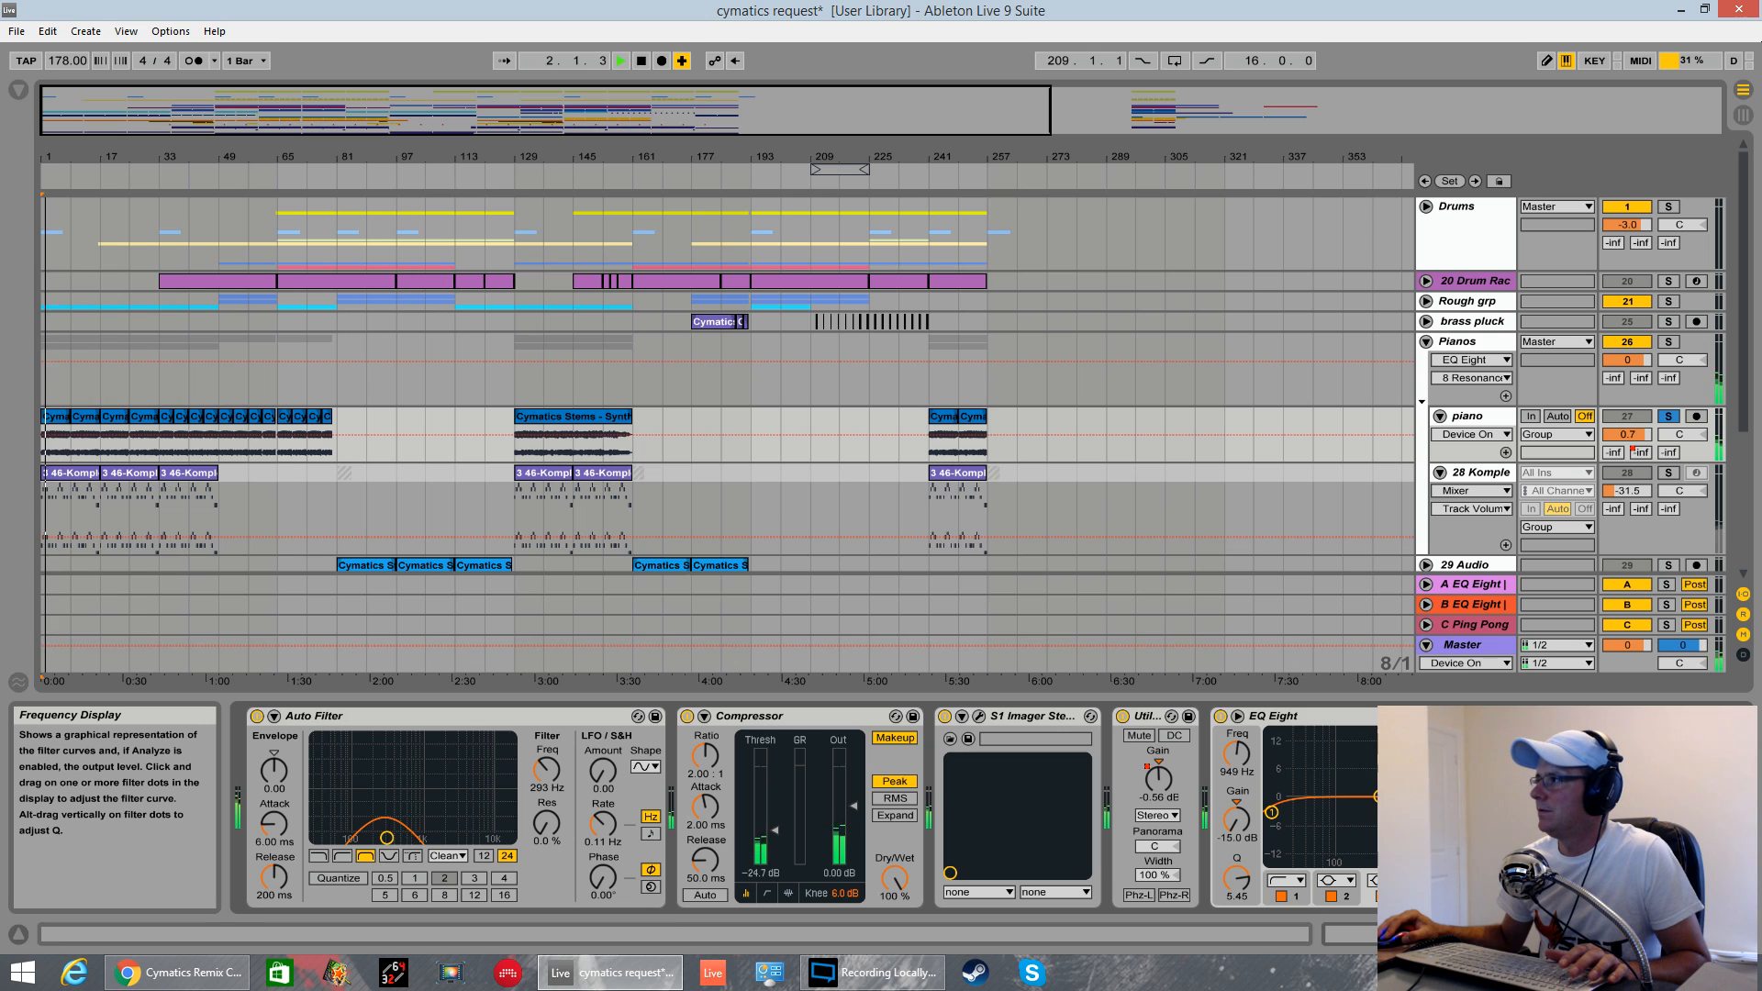
{"action": "key", "text": "space"}
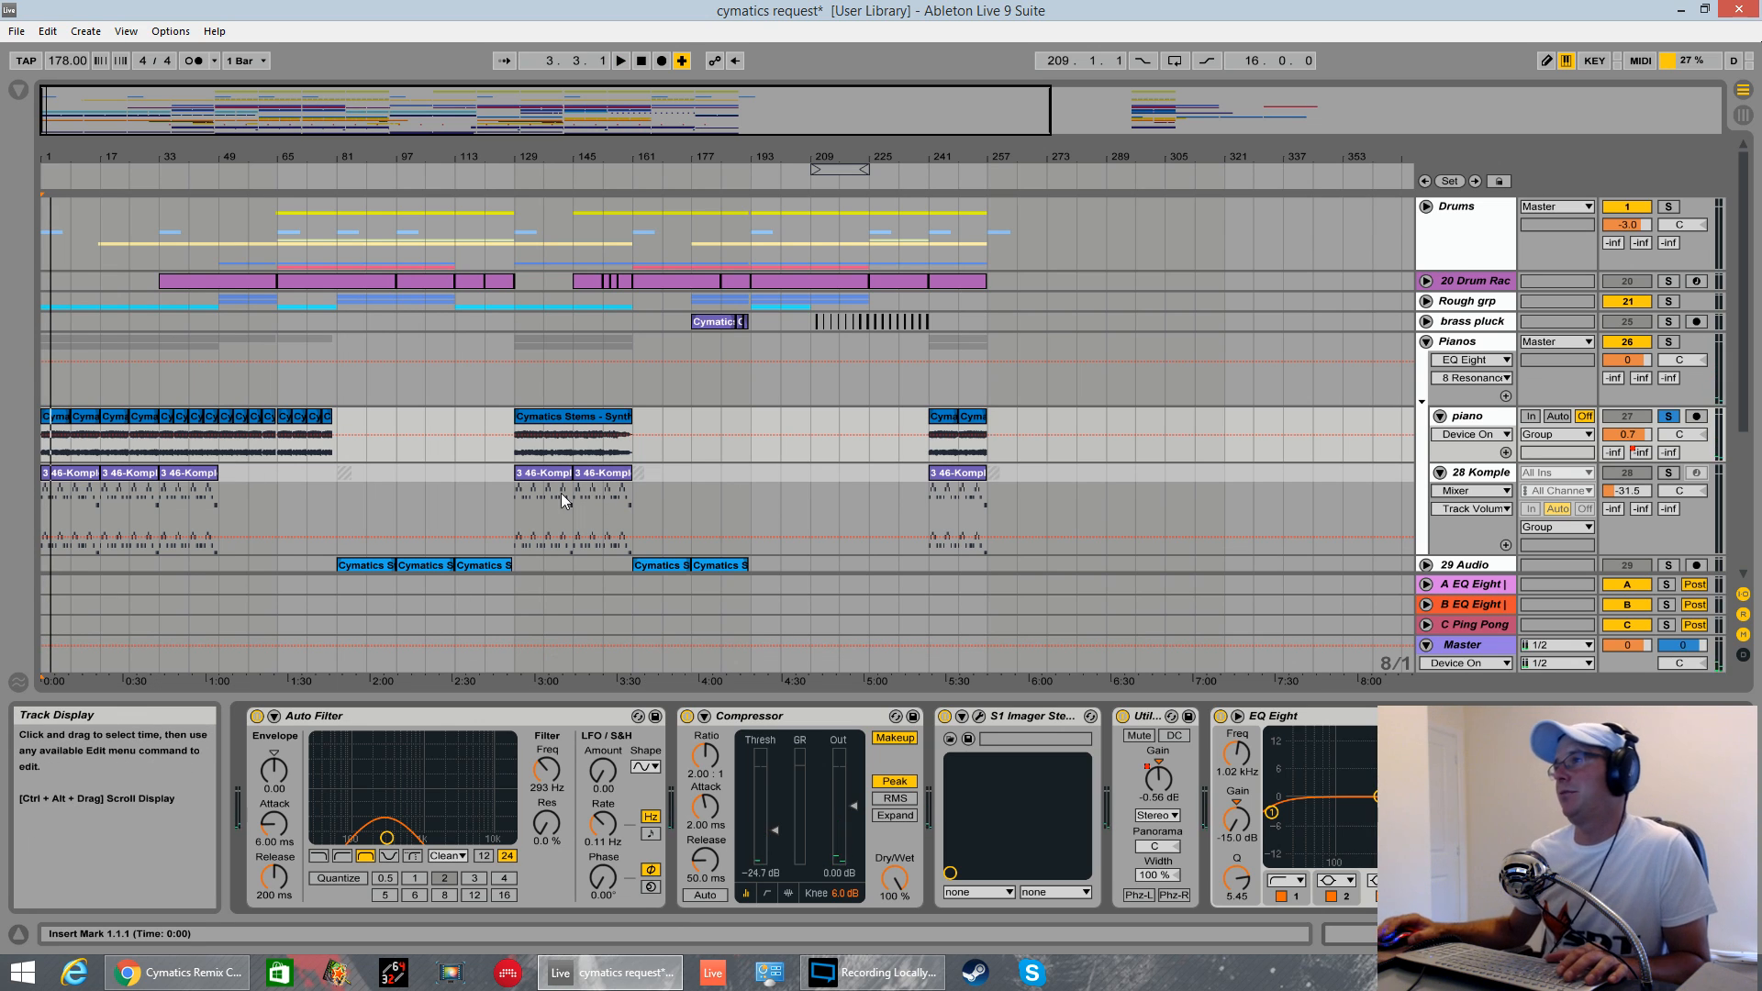
- Play the soloed piano track from bar 37 and from bar 33 to hear the shorter Pluck 1 clips
{"action": "key", "text": "space"}
{"action": "left_click", "coordinate": [173, 442]}
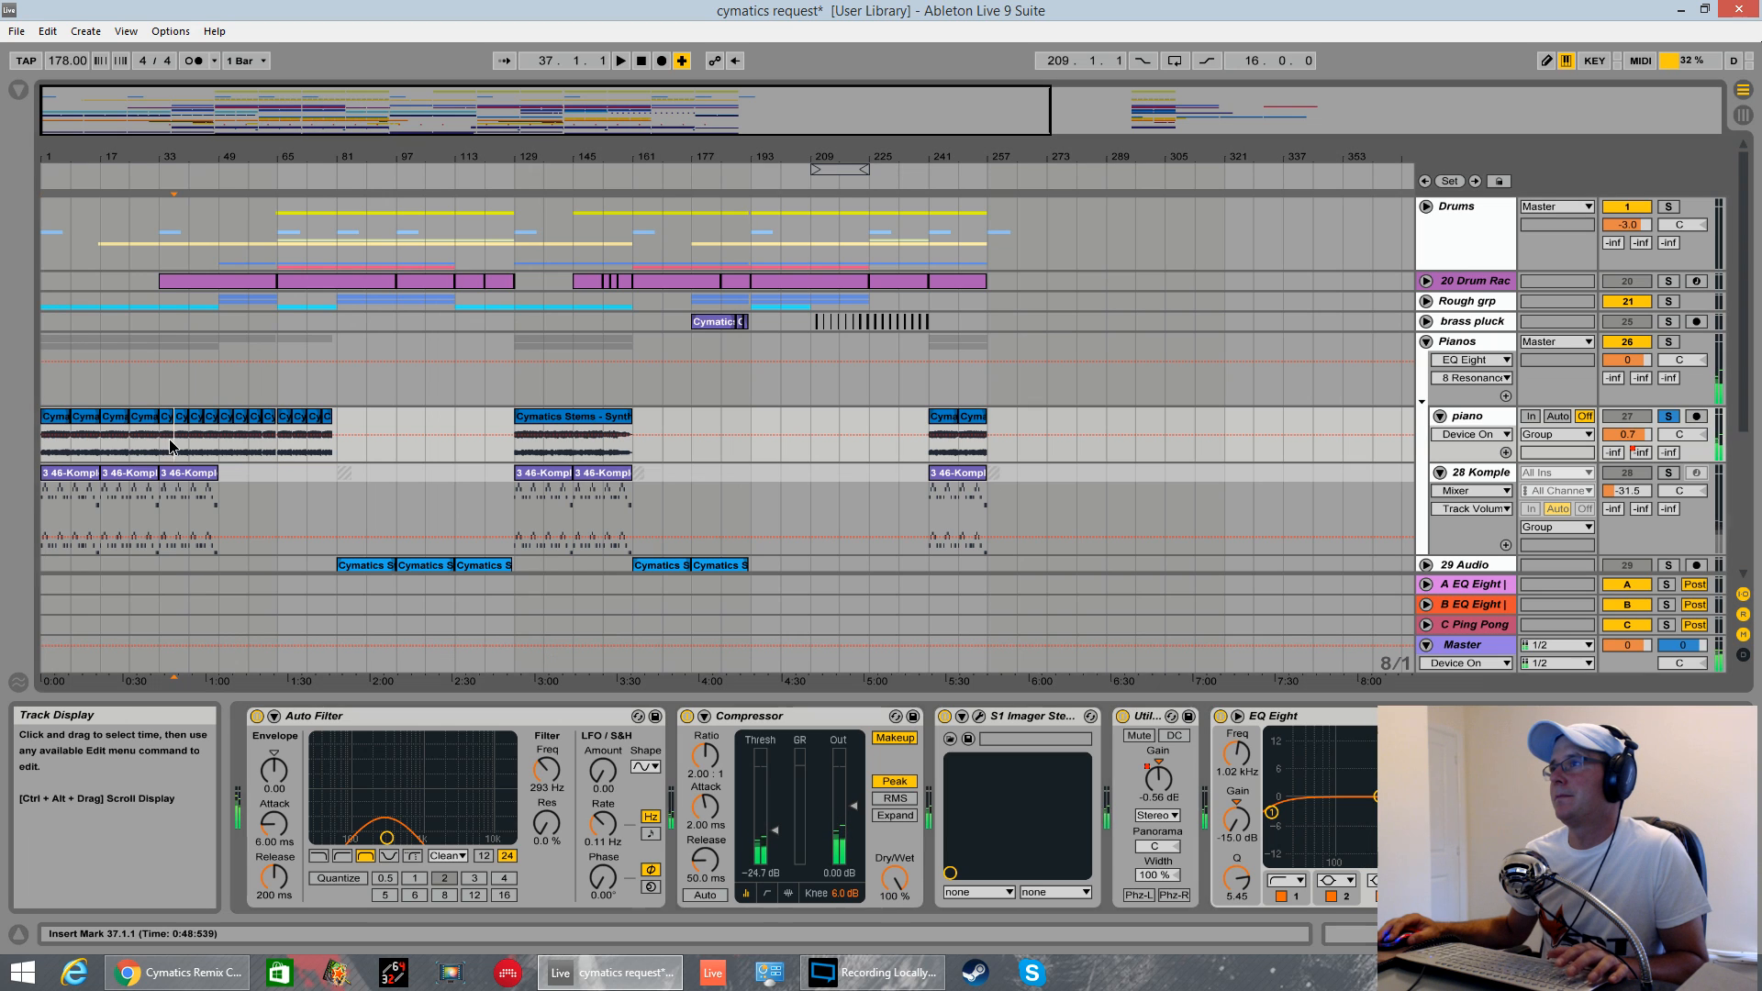
{"action": "key", "text": "space"}
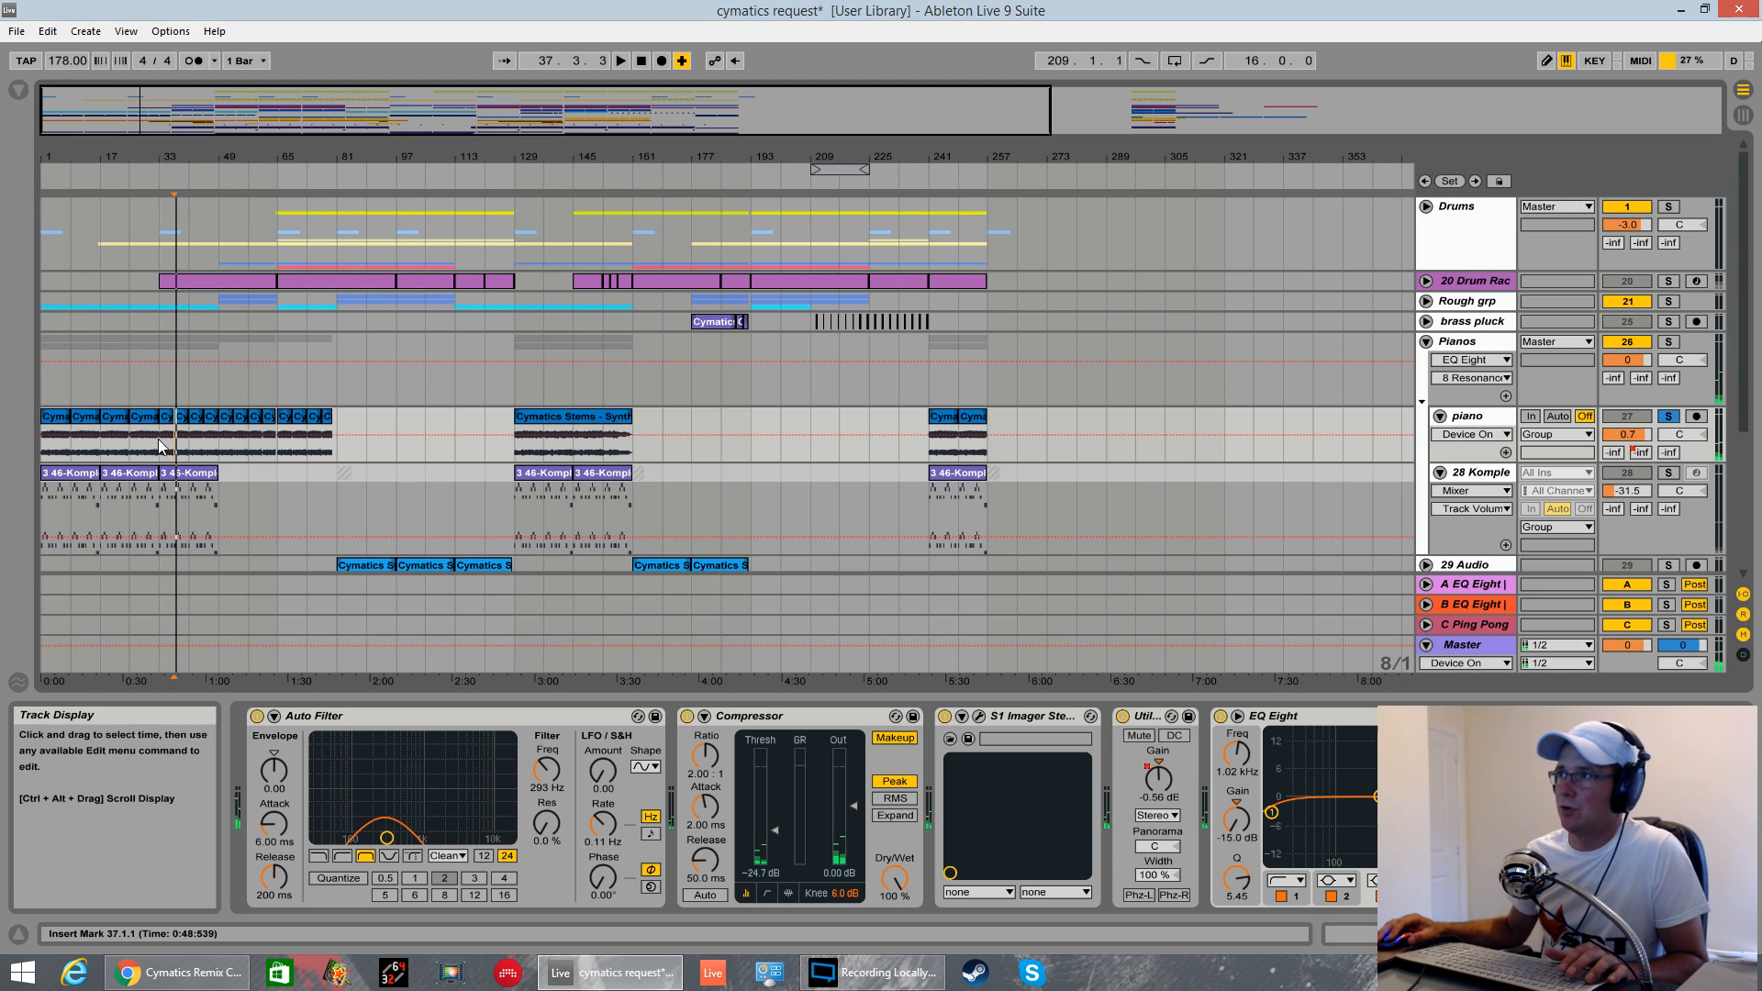
{"action": "left_click", "coordinate": [161, 442]}
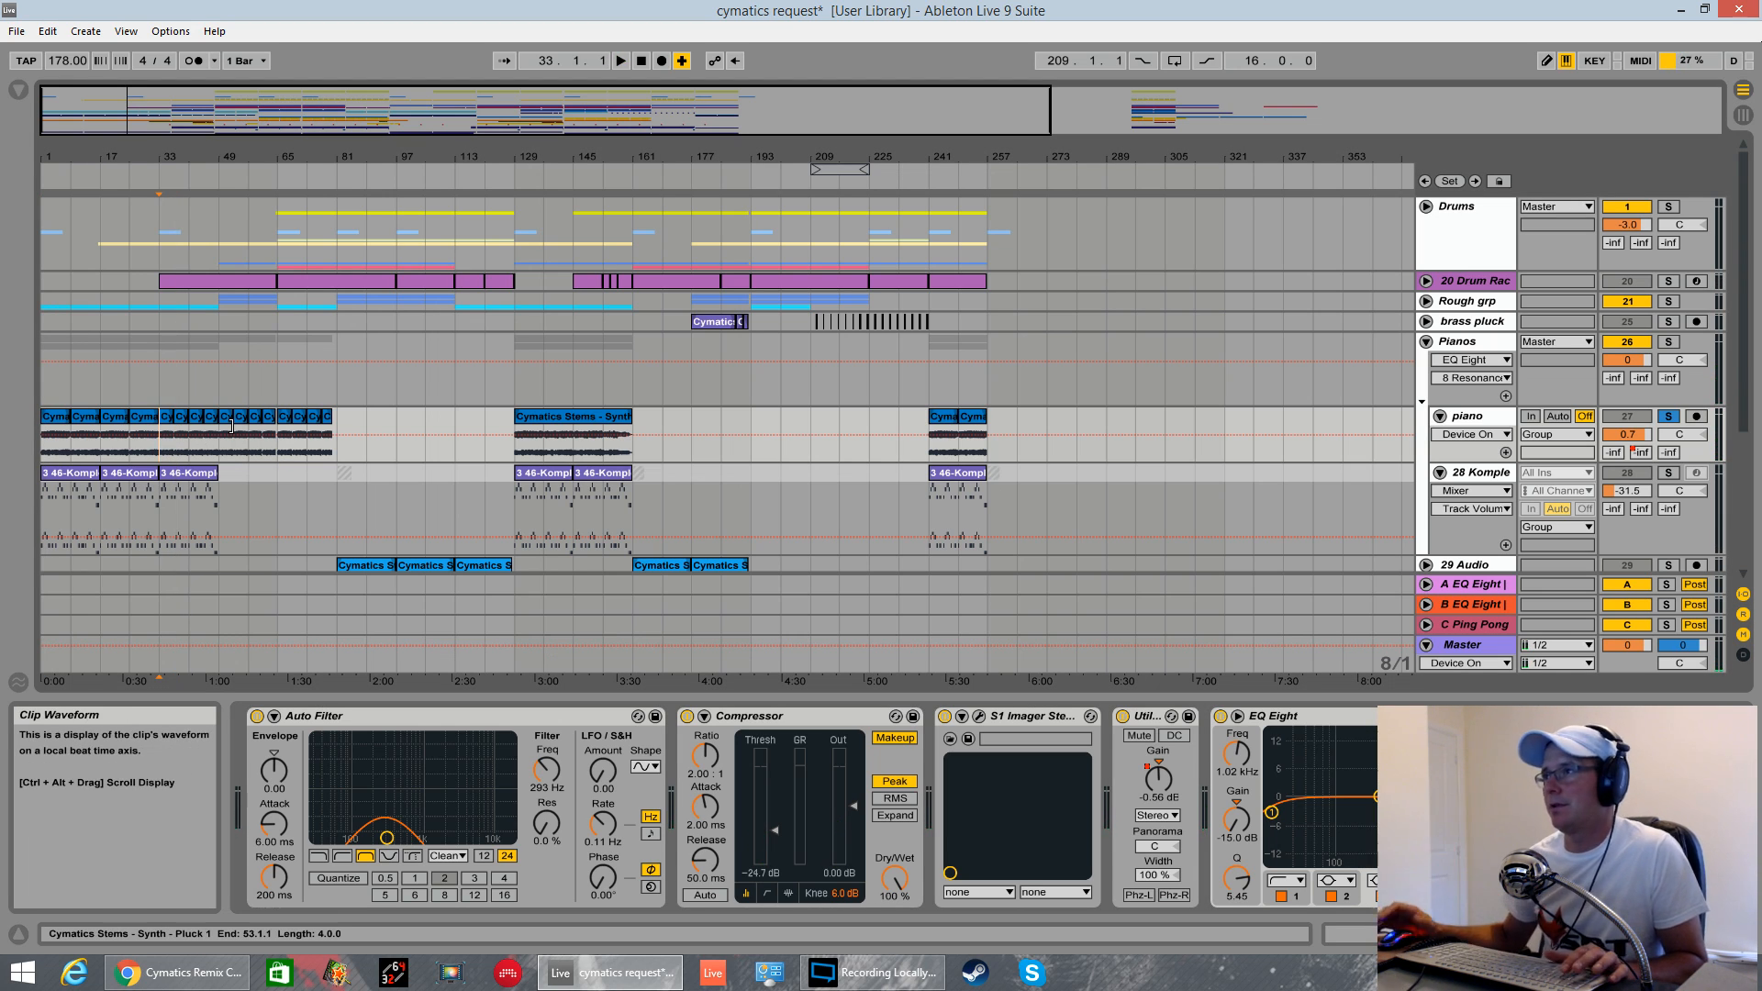
{"action": "key", "text": "space"}
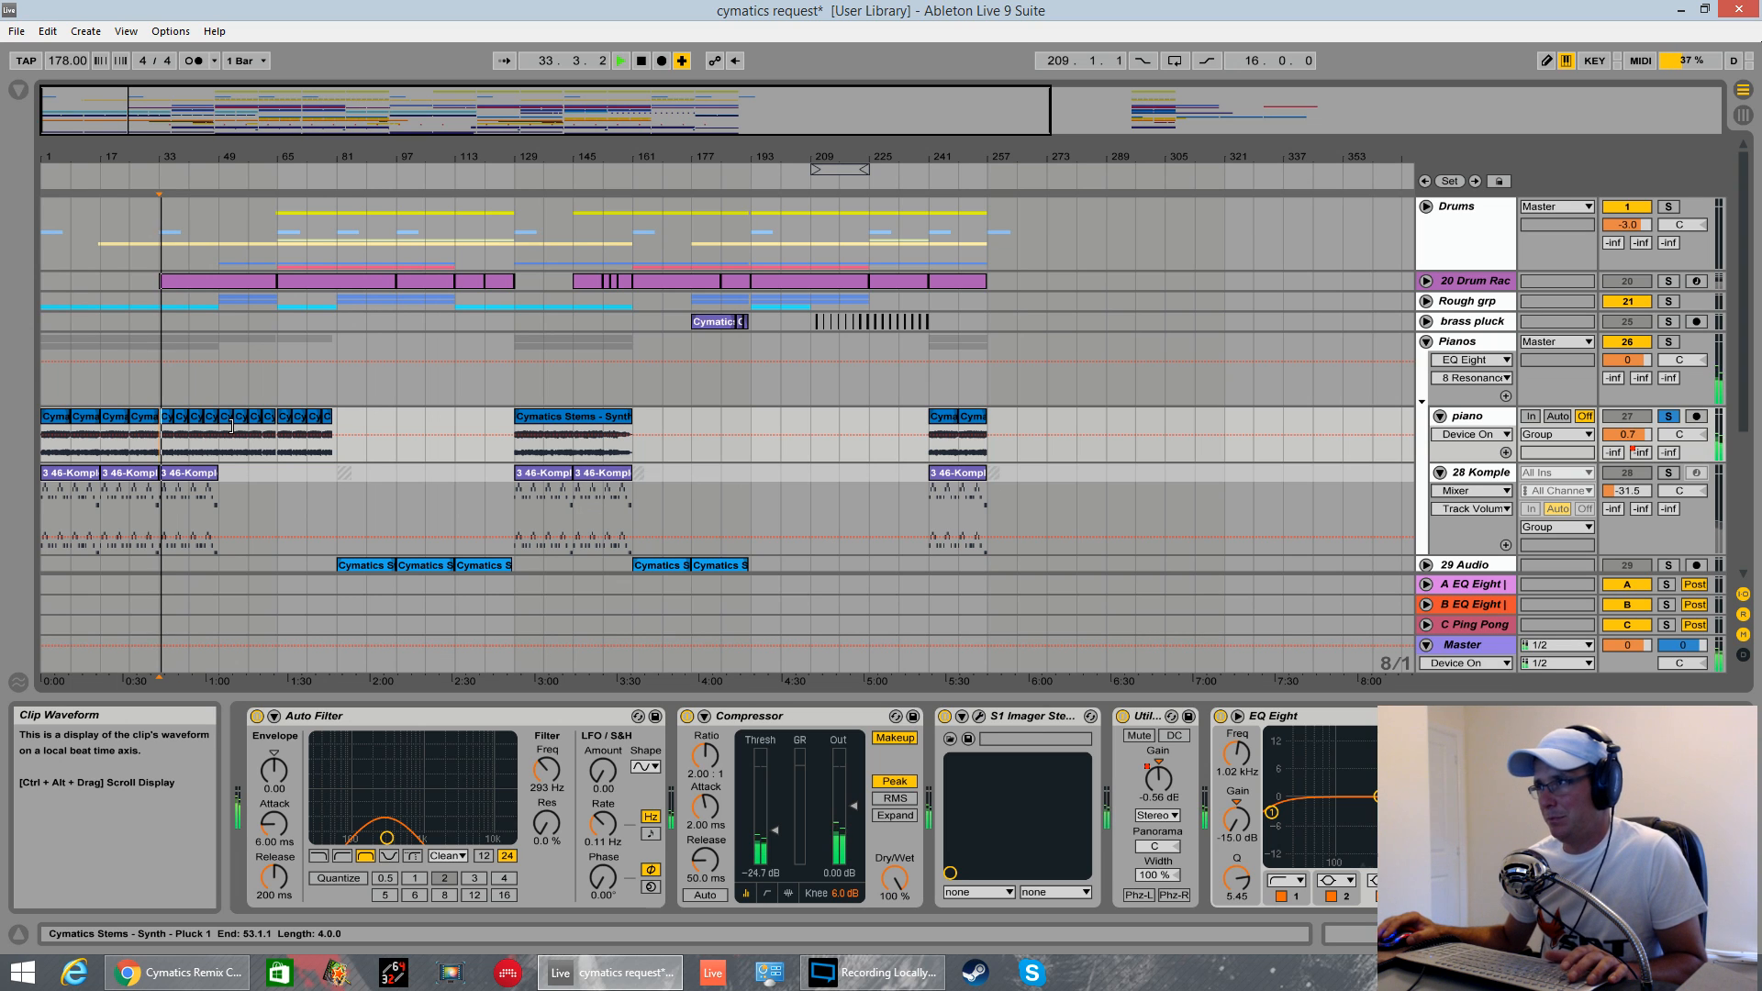
{"action": "key", "text": "space"}
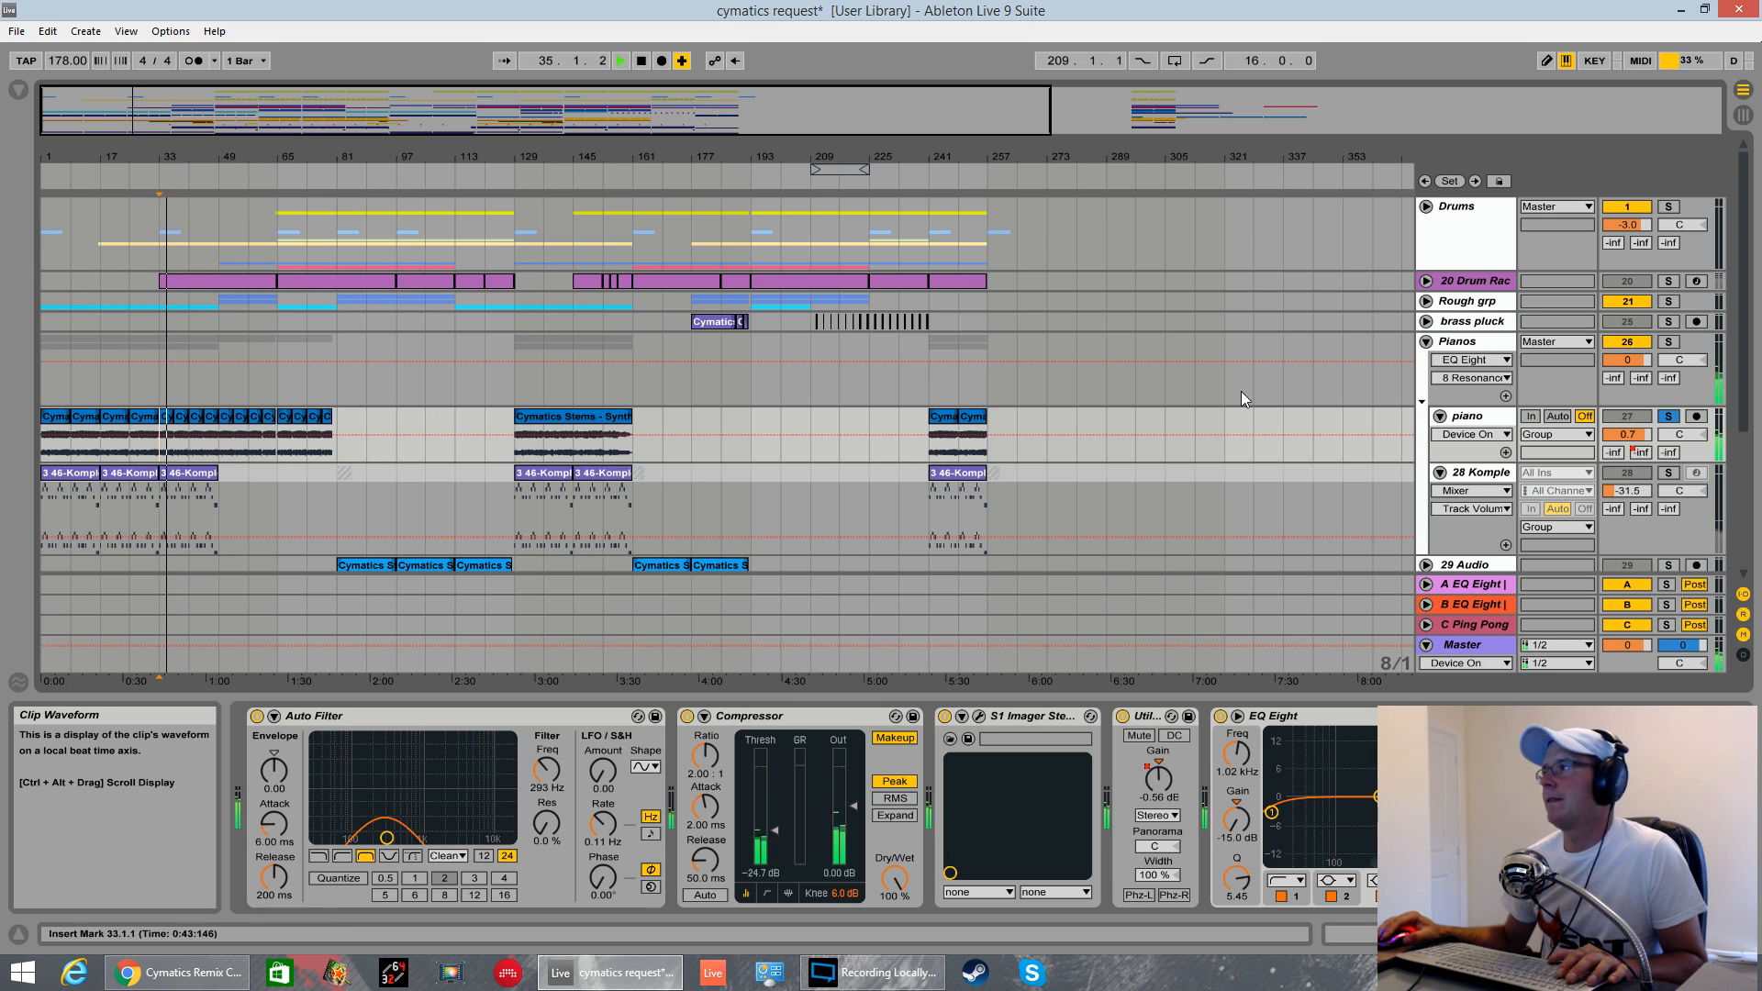
- Solo the 28-Komplete Kontrol track instead of the piano track, show its devices and unfreeze it
{"action": "left_click", "coordinate": [1669, 476]}
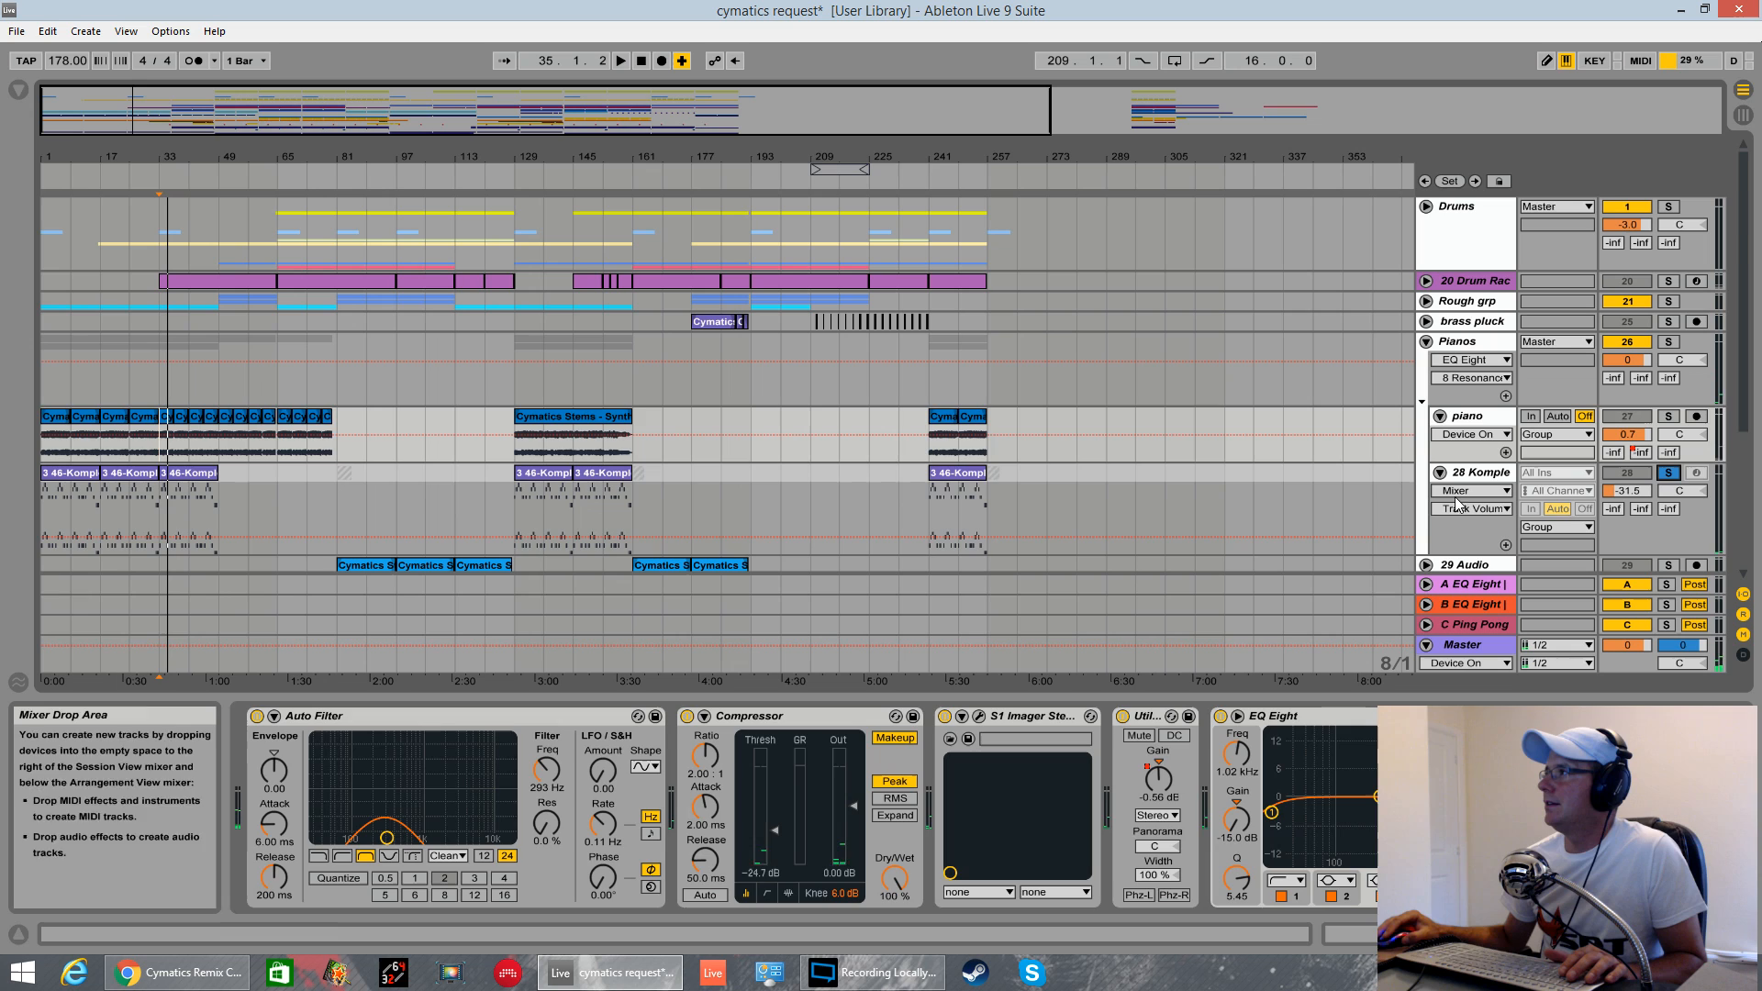
{"action": "left_click", "coordinate": [1502, 472]}
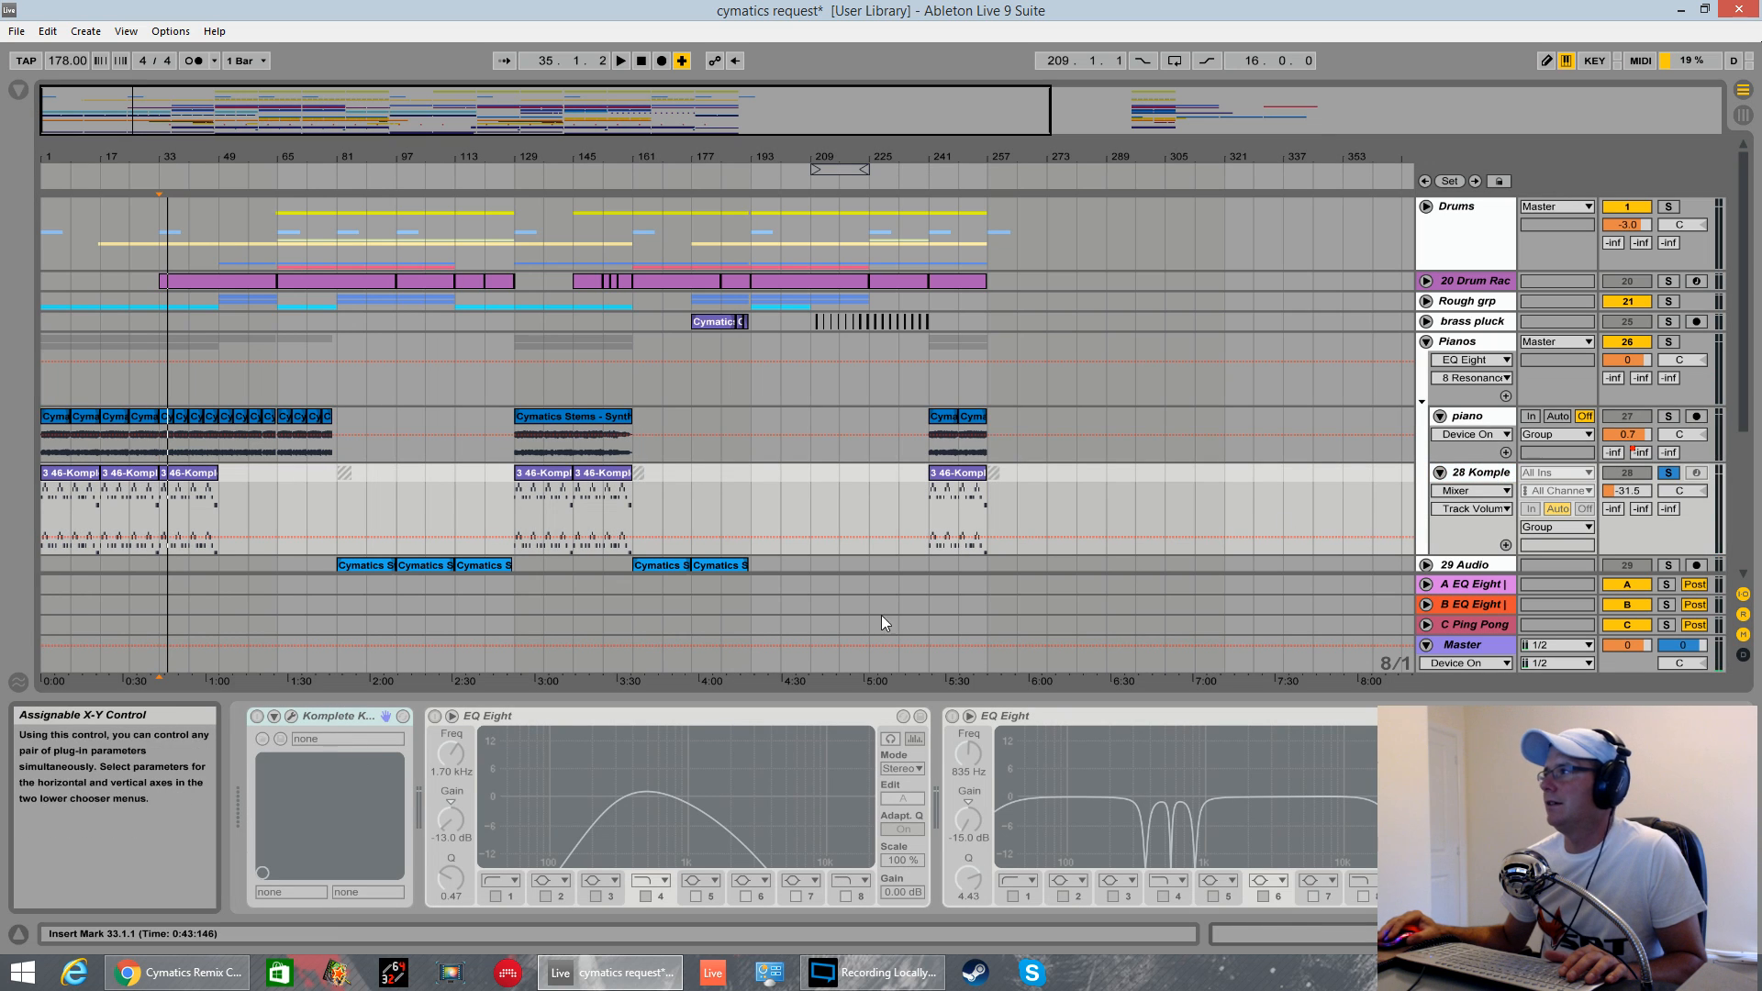
{"action": "right_click", "coordinate": [1491, 472]}
{"action": "left_click", "coordinate": [1528, 597]}
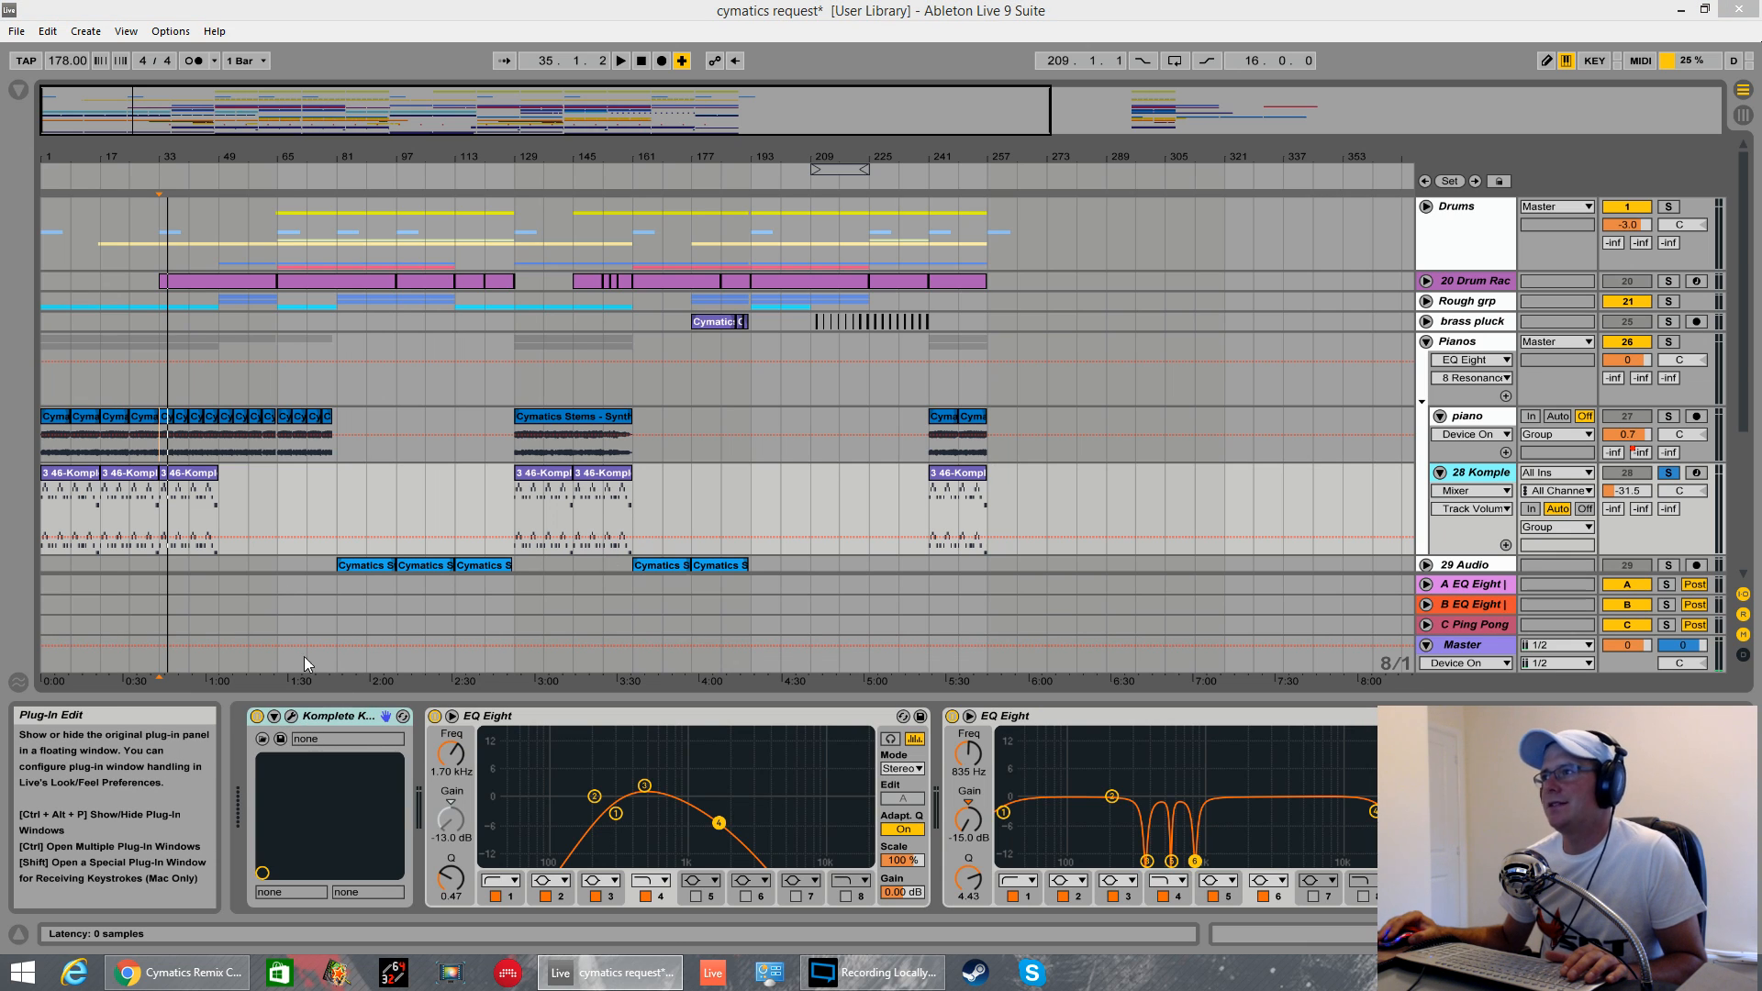
- Open the Komplete Kontrol plug-in window showing The Grandeur and play its track from bar 1
{"action": "left_click", "coordinate": [292, 717]}
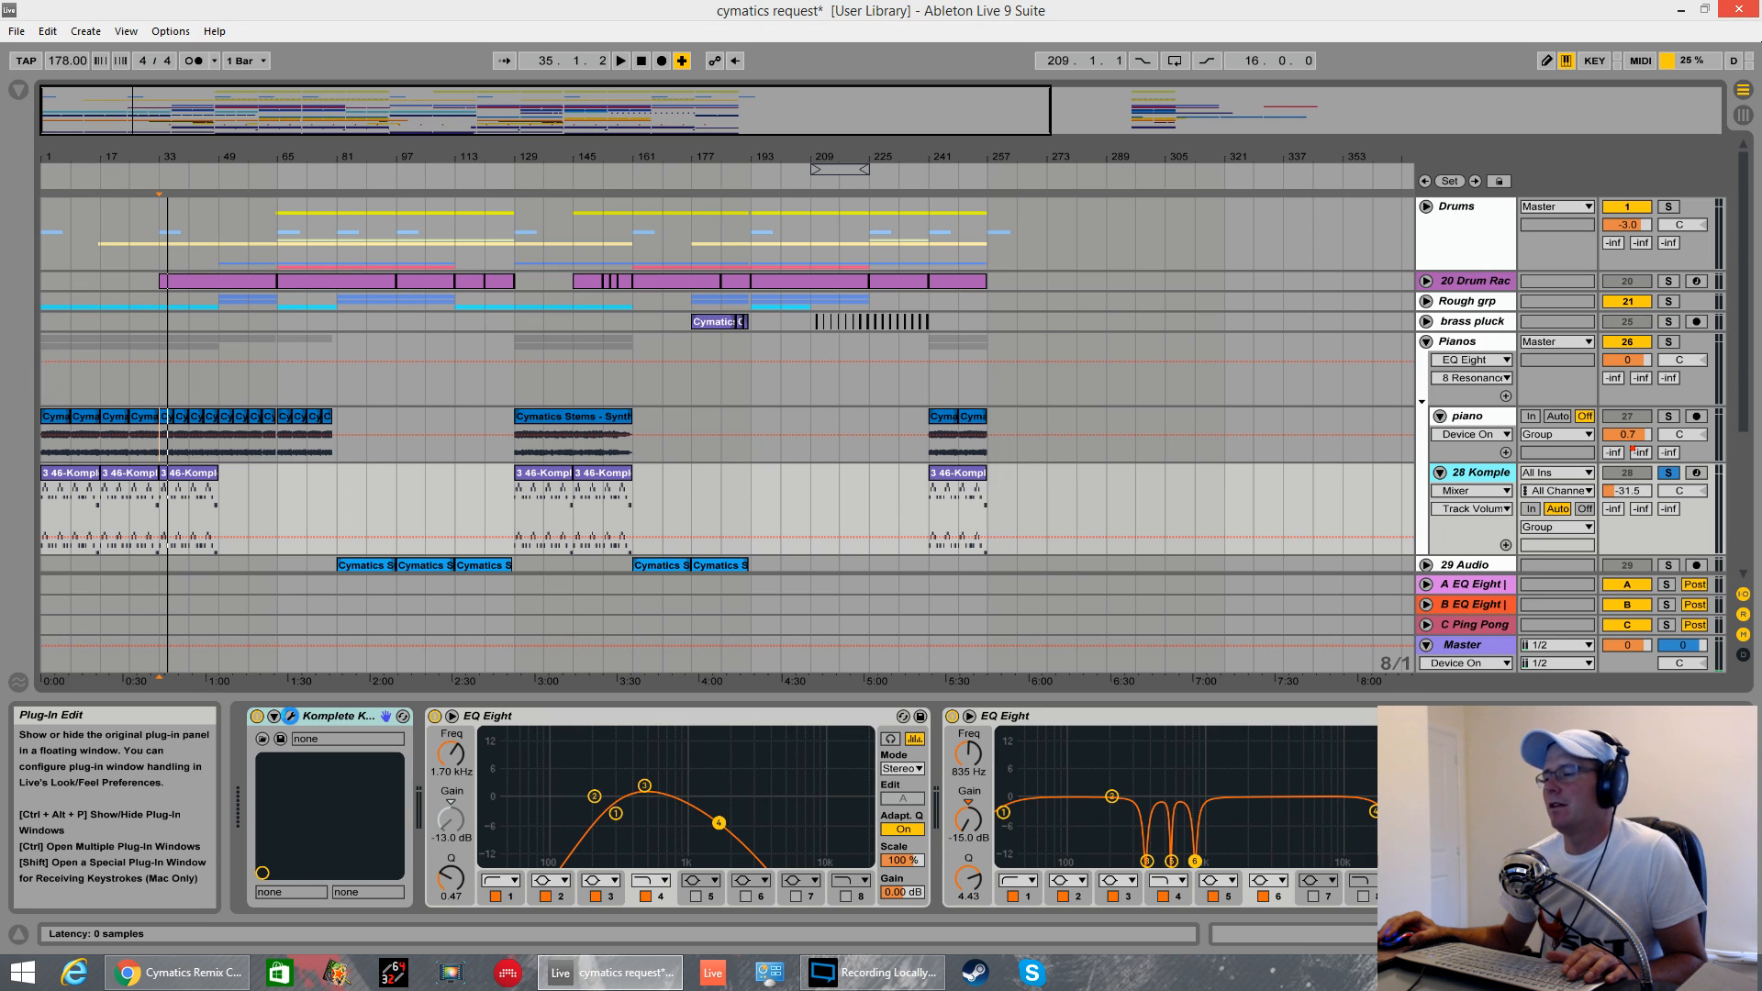
{"action": "left_click", "coordinate": [291, 717]}
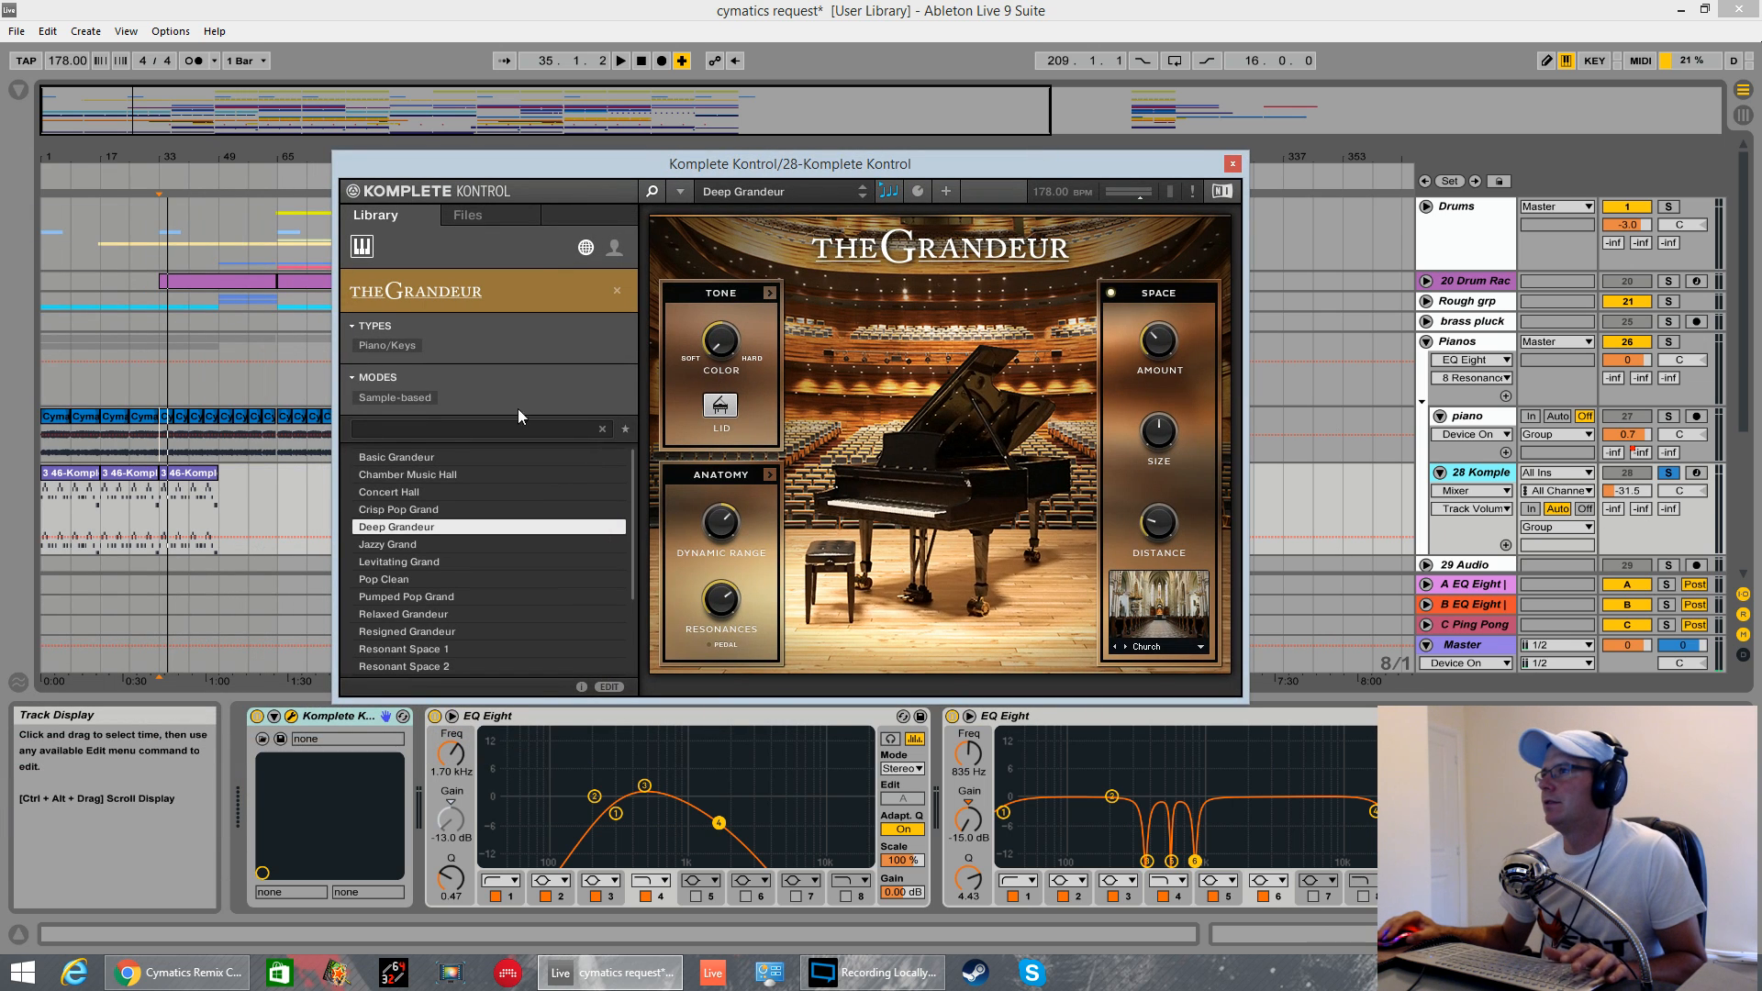
{"action": "left_click", "coordinate": [47, 510]}
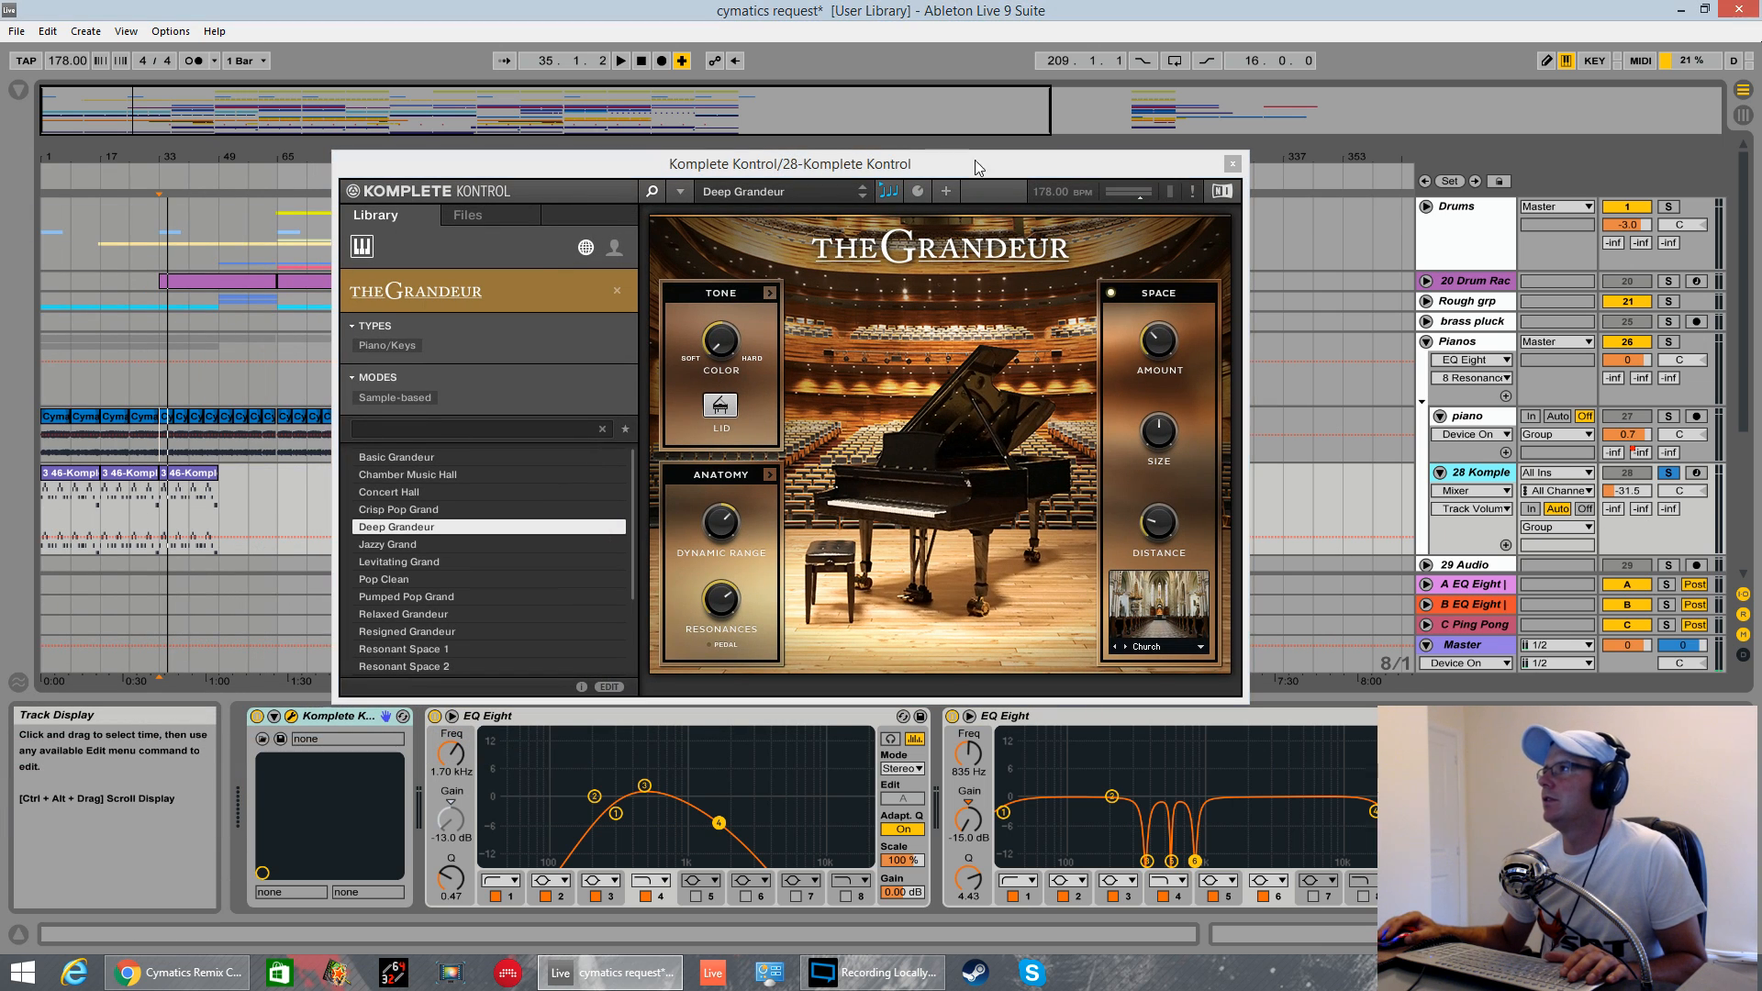
{"action": "key", "text": "space"}
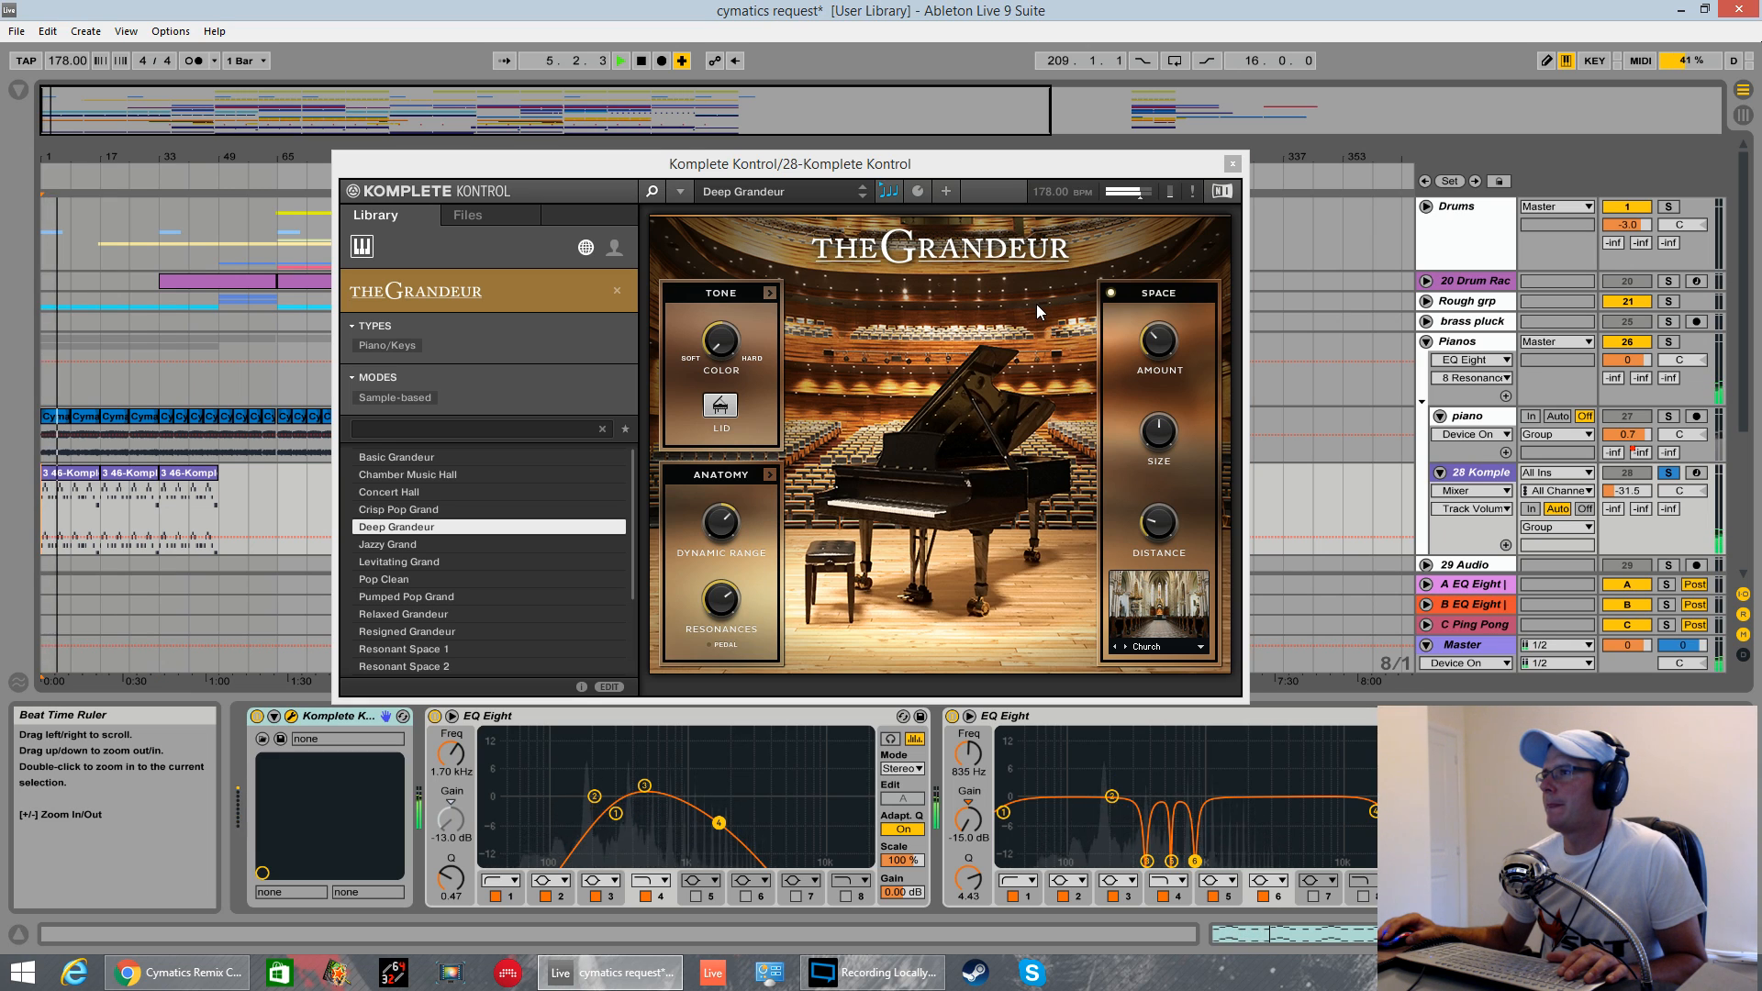
{"action": "key", "text": "space"}
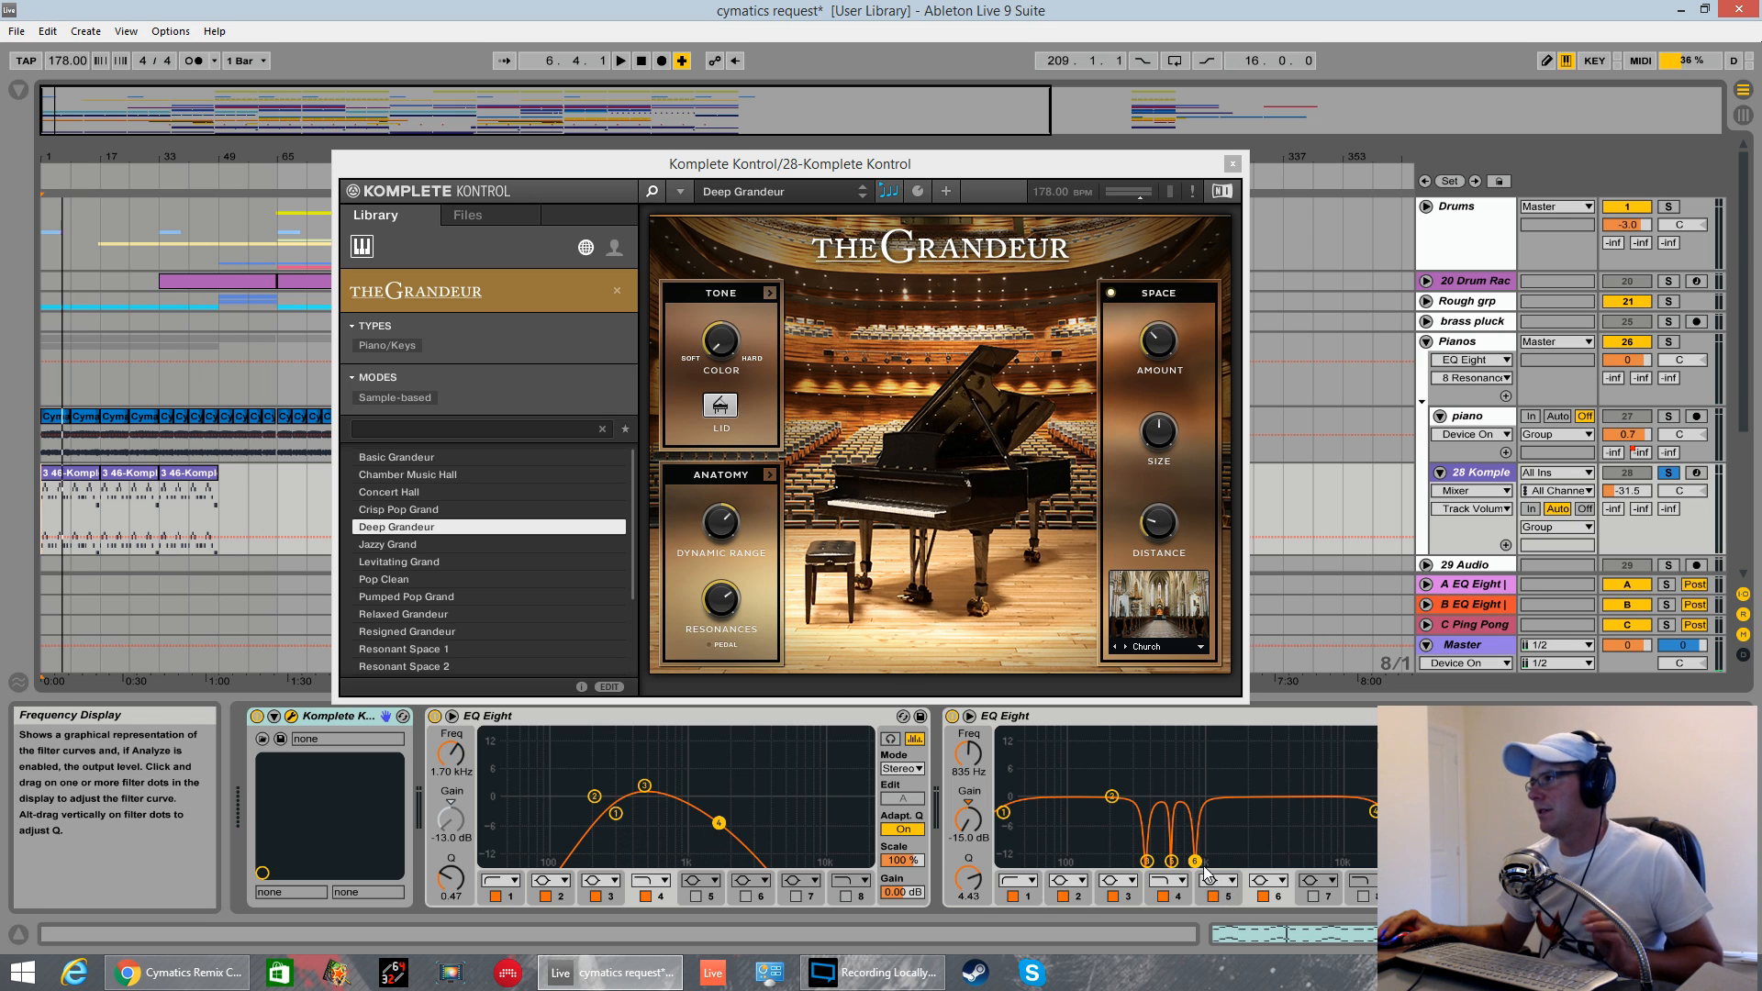
- Replay the Komplete Kontrol track from bar 1 and set band 3 of its second EQ Eight to 367 Hz
{"action": "key", "text": "space"}
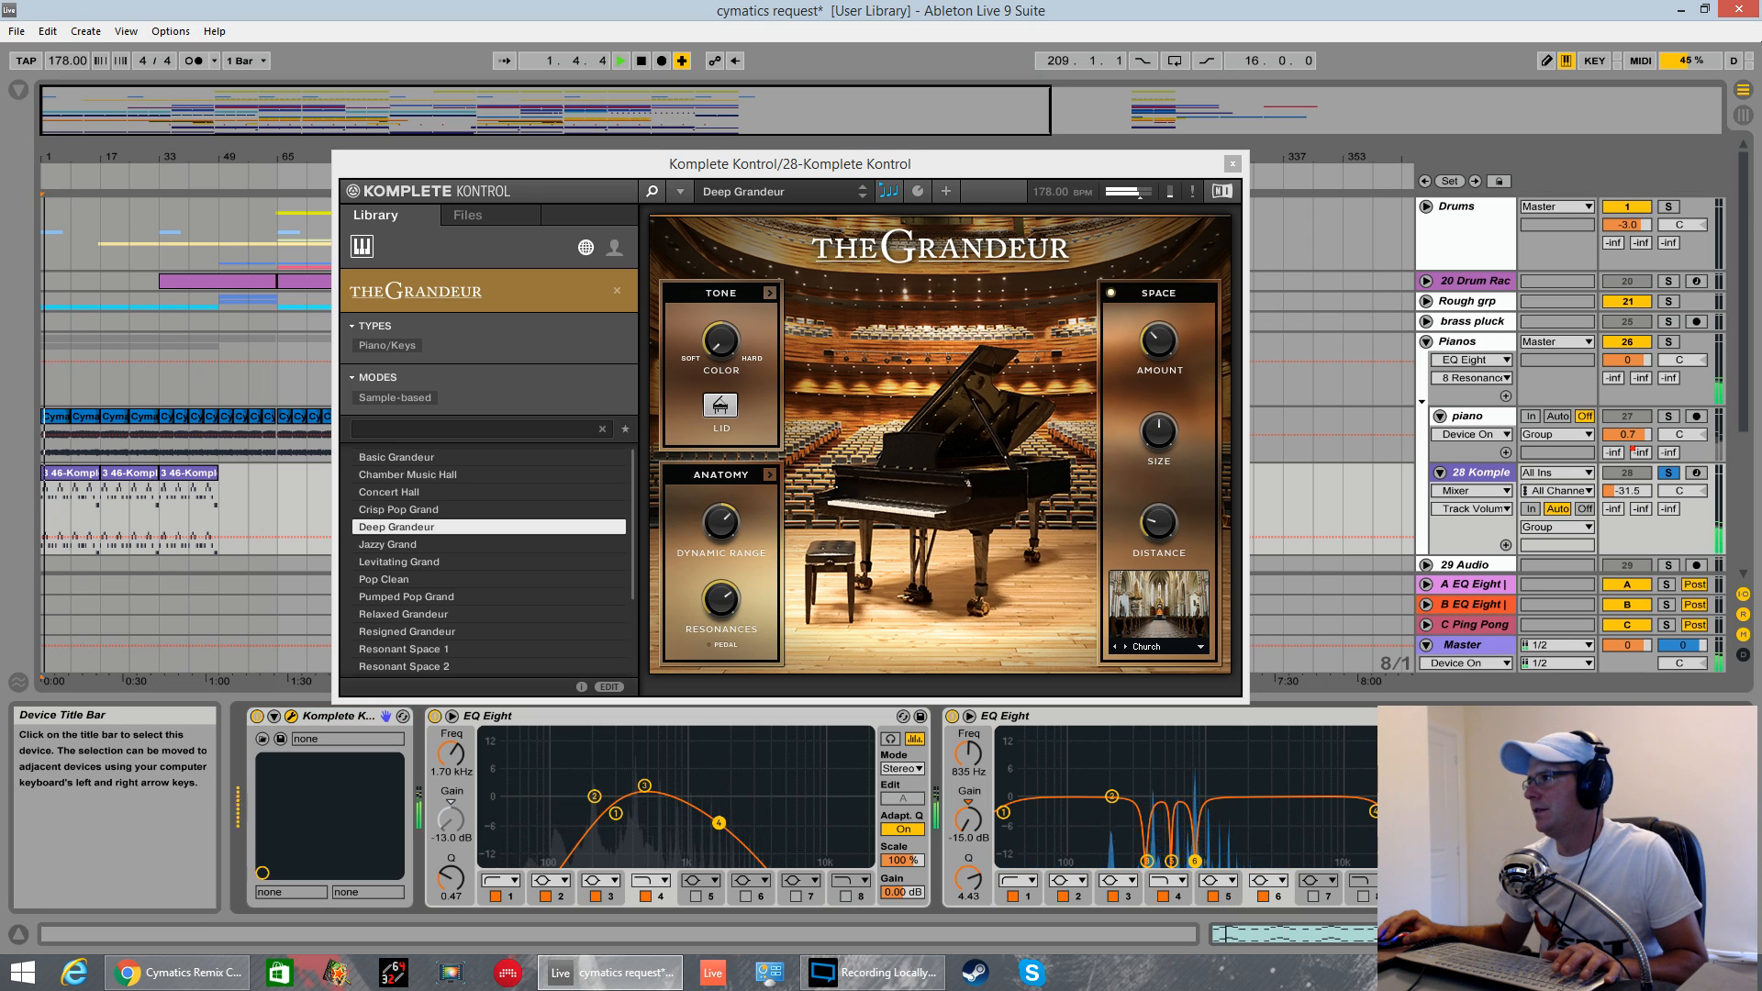
{"action": "key", "text": "space"}
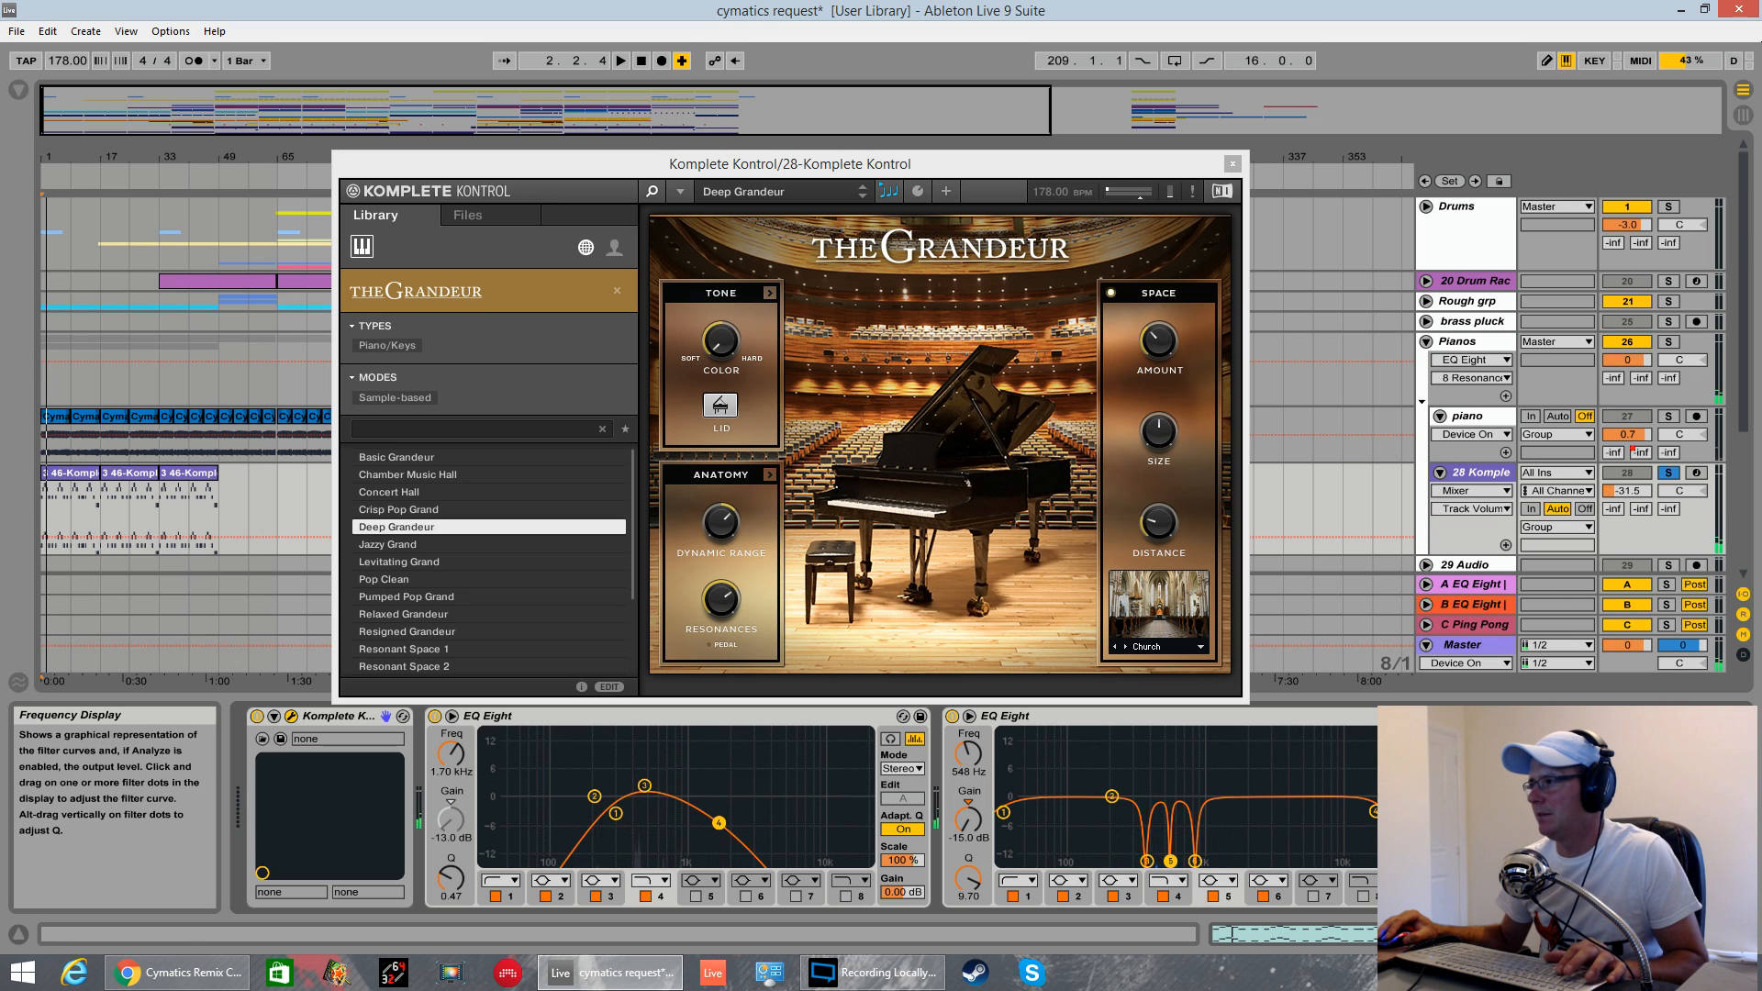
{"action": "key", "text": "space"}
{"action": "left_click_drag", "start_coordinate": [1170, 861], "coordinate": [1148, 861]}
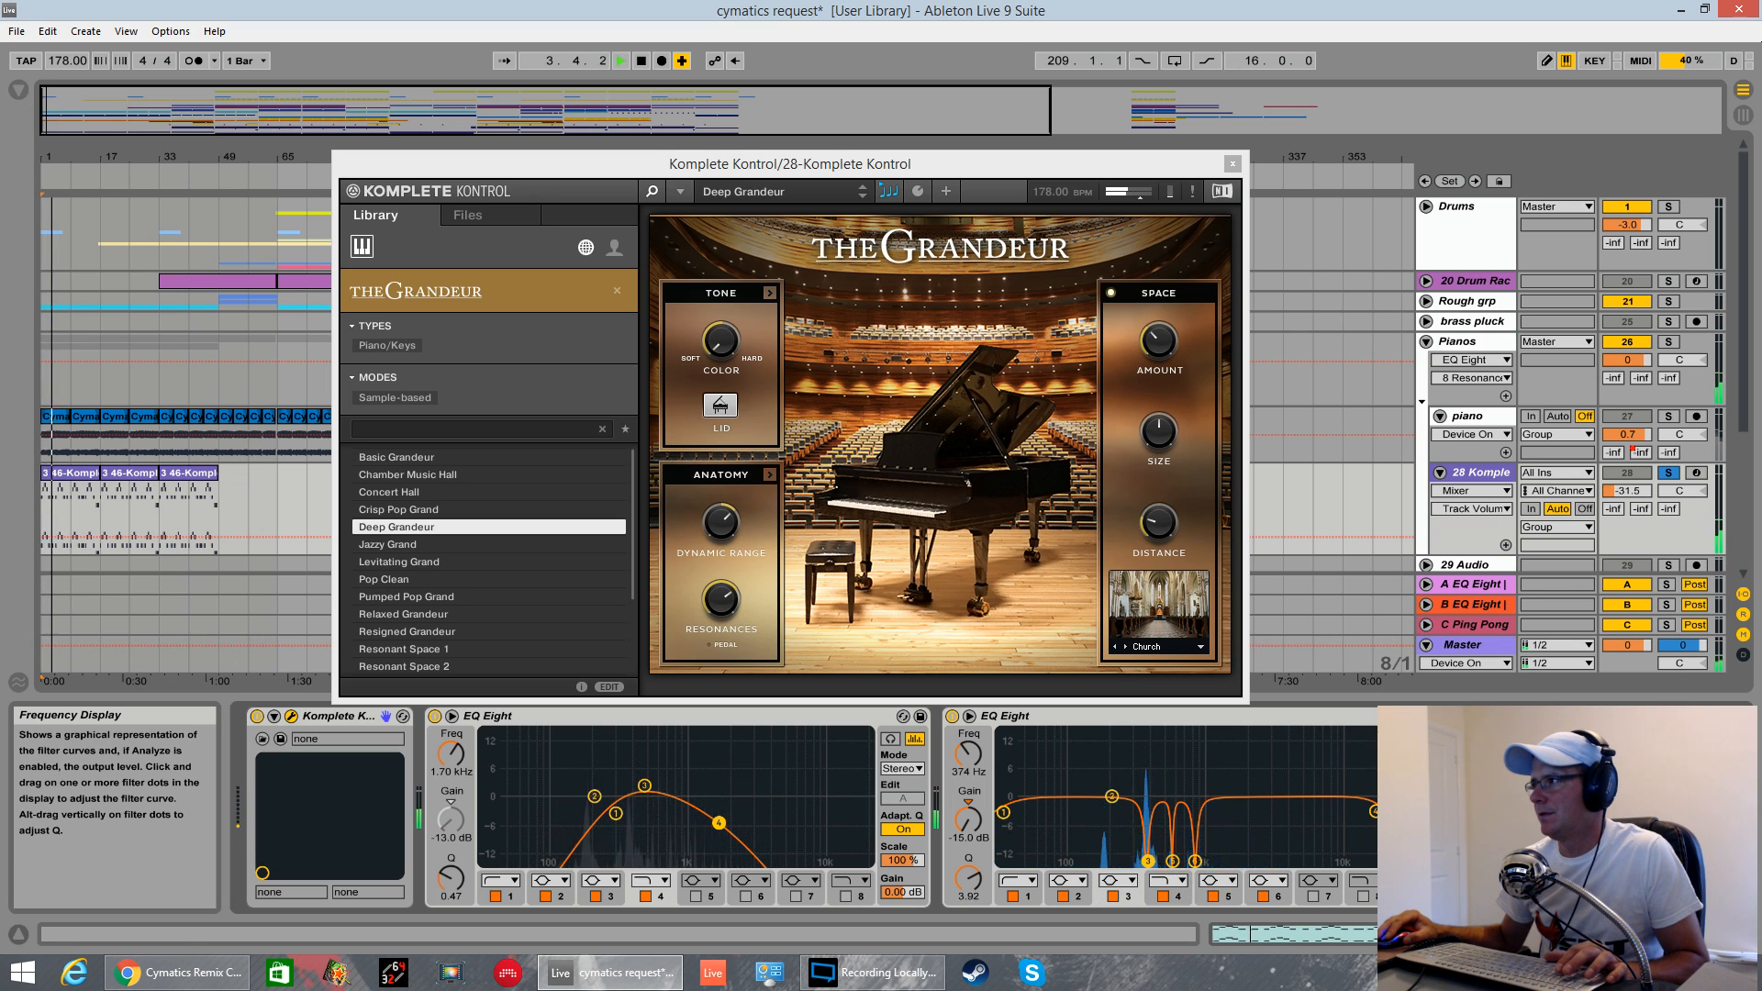
{"action": "key", "text": "space"}
{"action": "key", "text": "space"}
{"action": "left_click_drag", "start_coordinate": [1148, 861], "coordinate": [1148, 861]}
{"action": "key", "text": "space"}
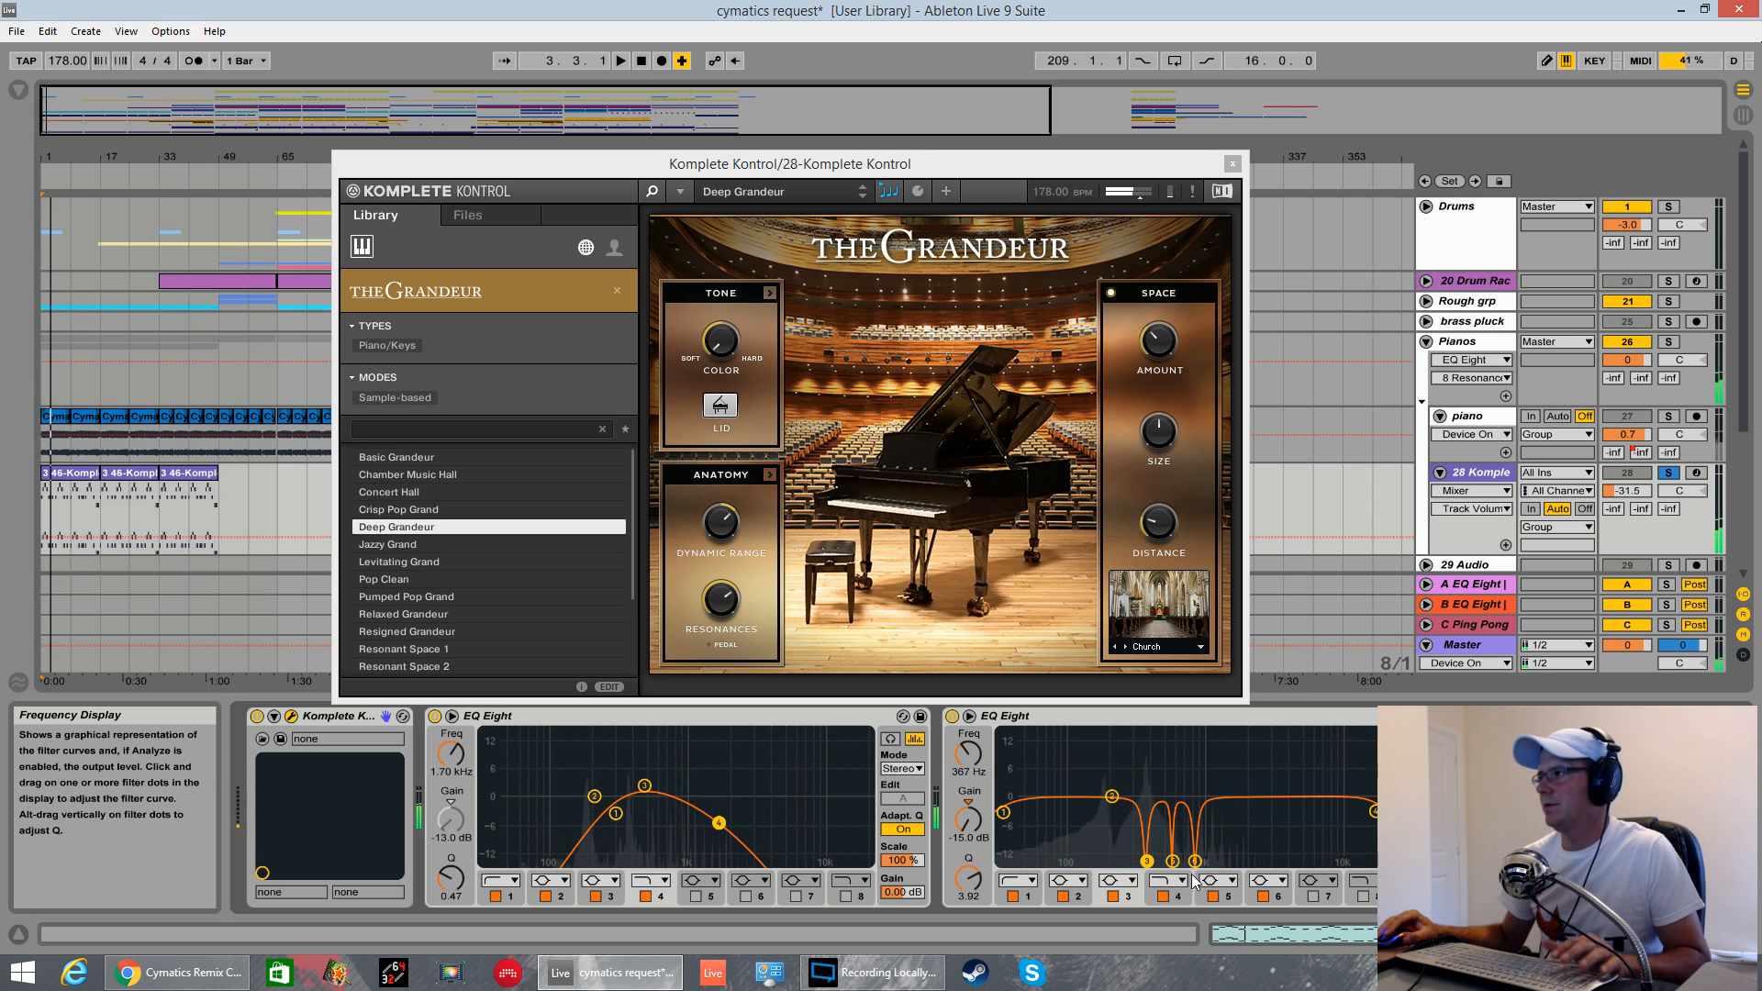
- View the Komplete Kontrol track's remaining devices and its S1 Imager Stereo window, and close both plug-in windows
{"action": "left_click_drag", "start_coordinate": [1552, 934], "coordinate": [1598, 934]}
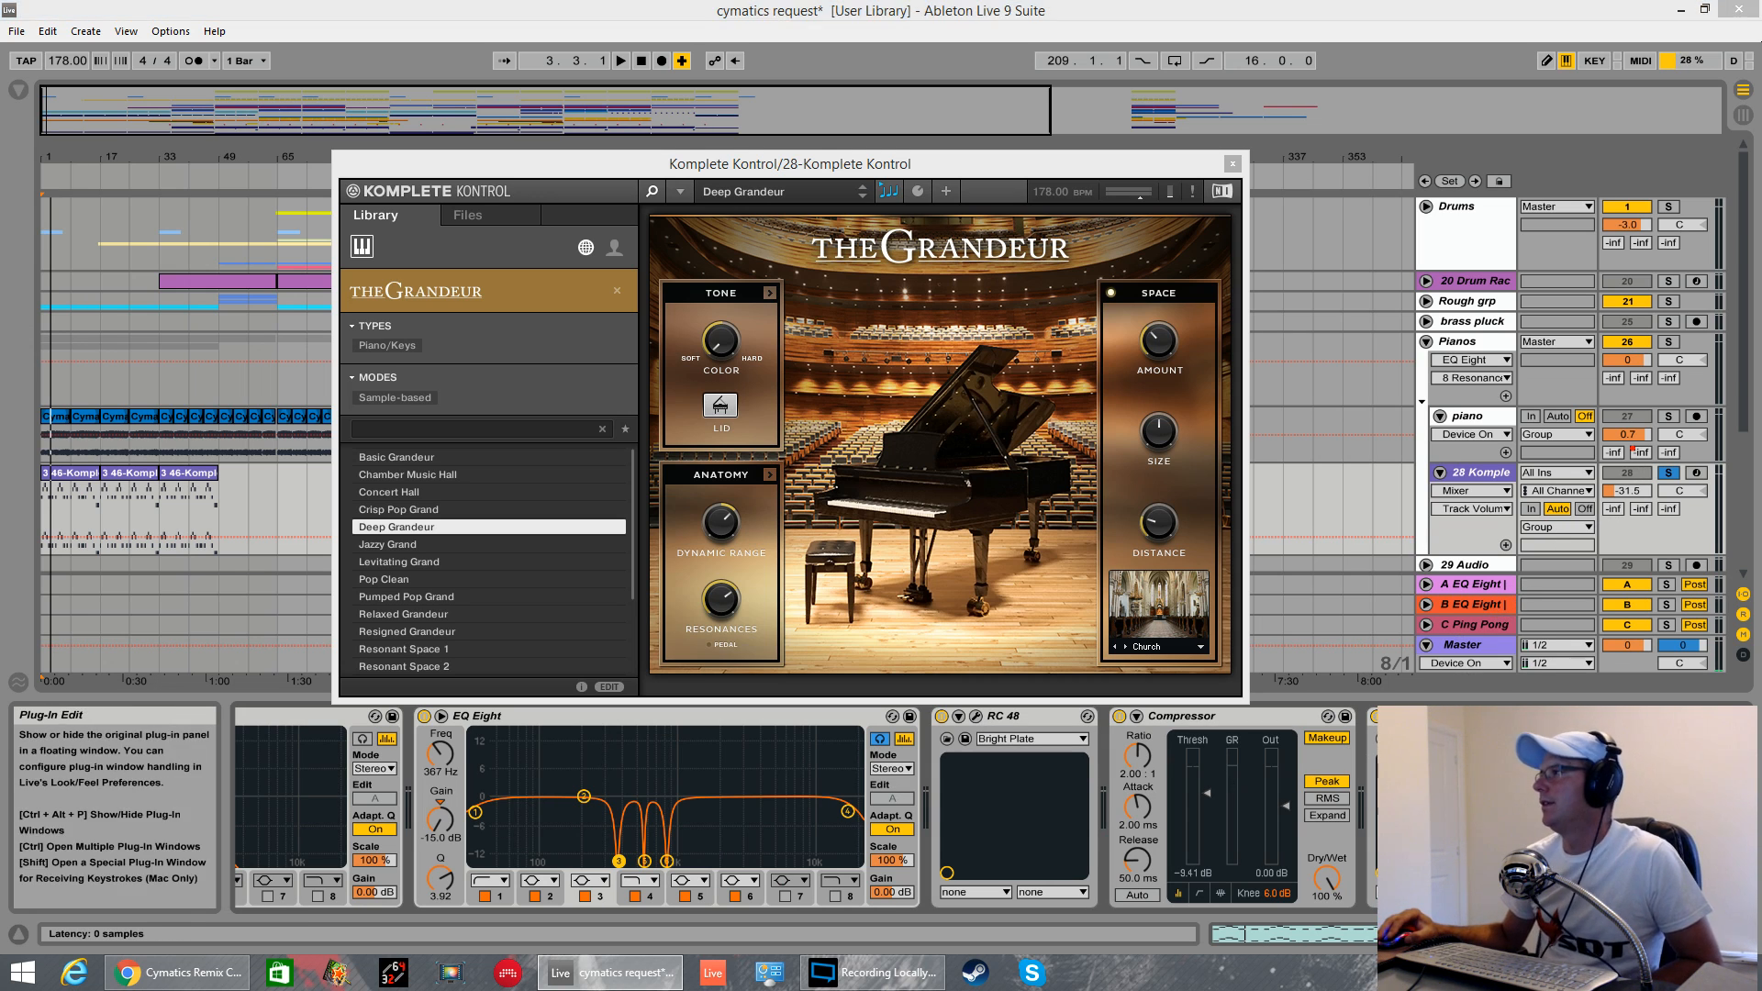
{"action": "left_click_drag", "start_coordinate": [0, 375], "coordinate": [889, 375]}
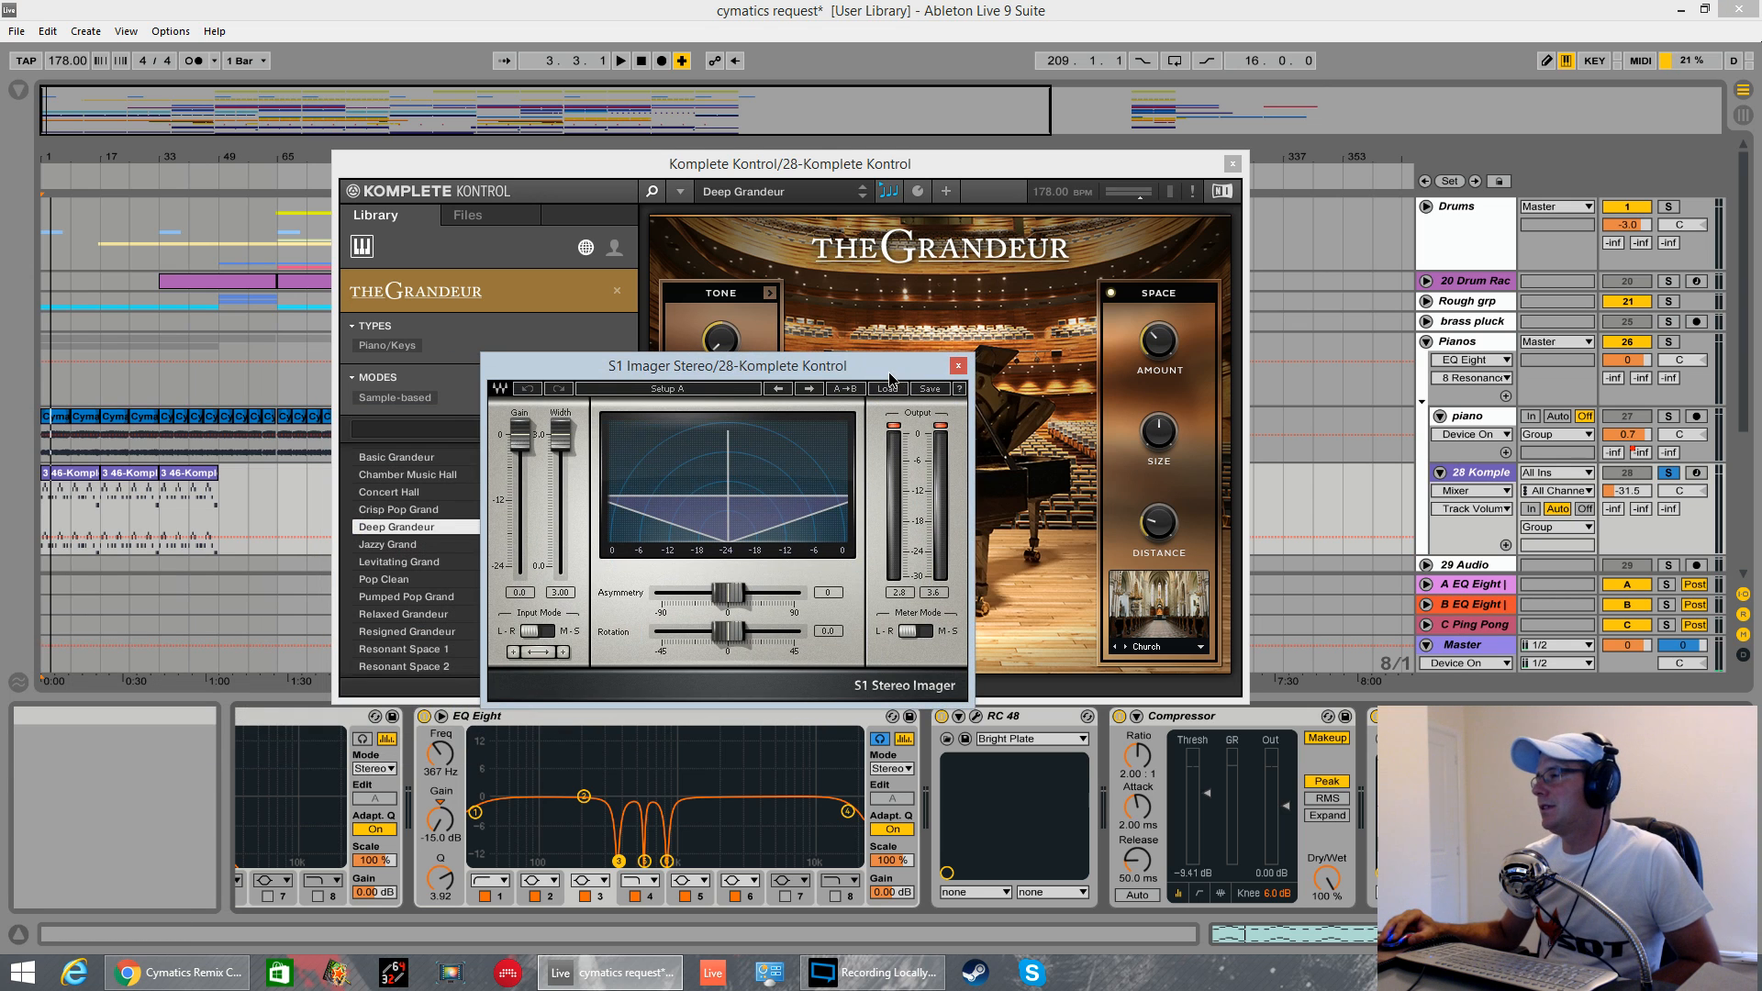
{"action": "left_click", "coordinate": [957, 365]}
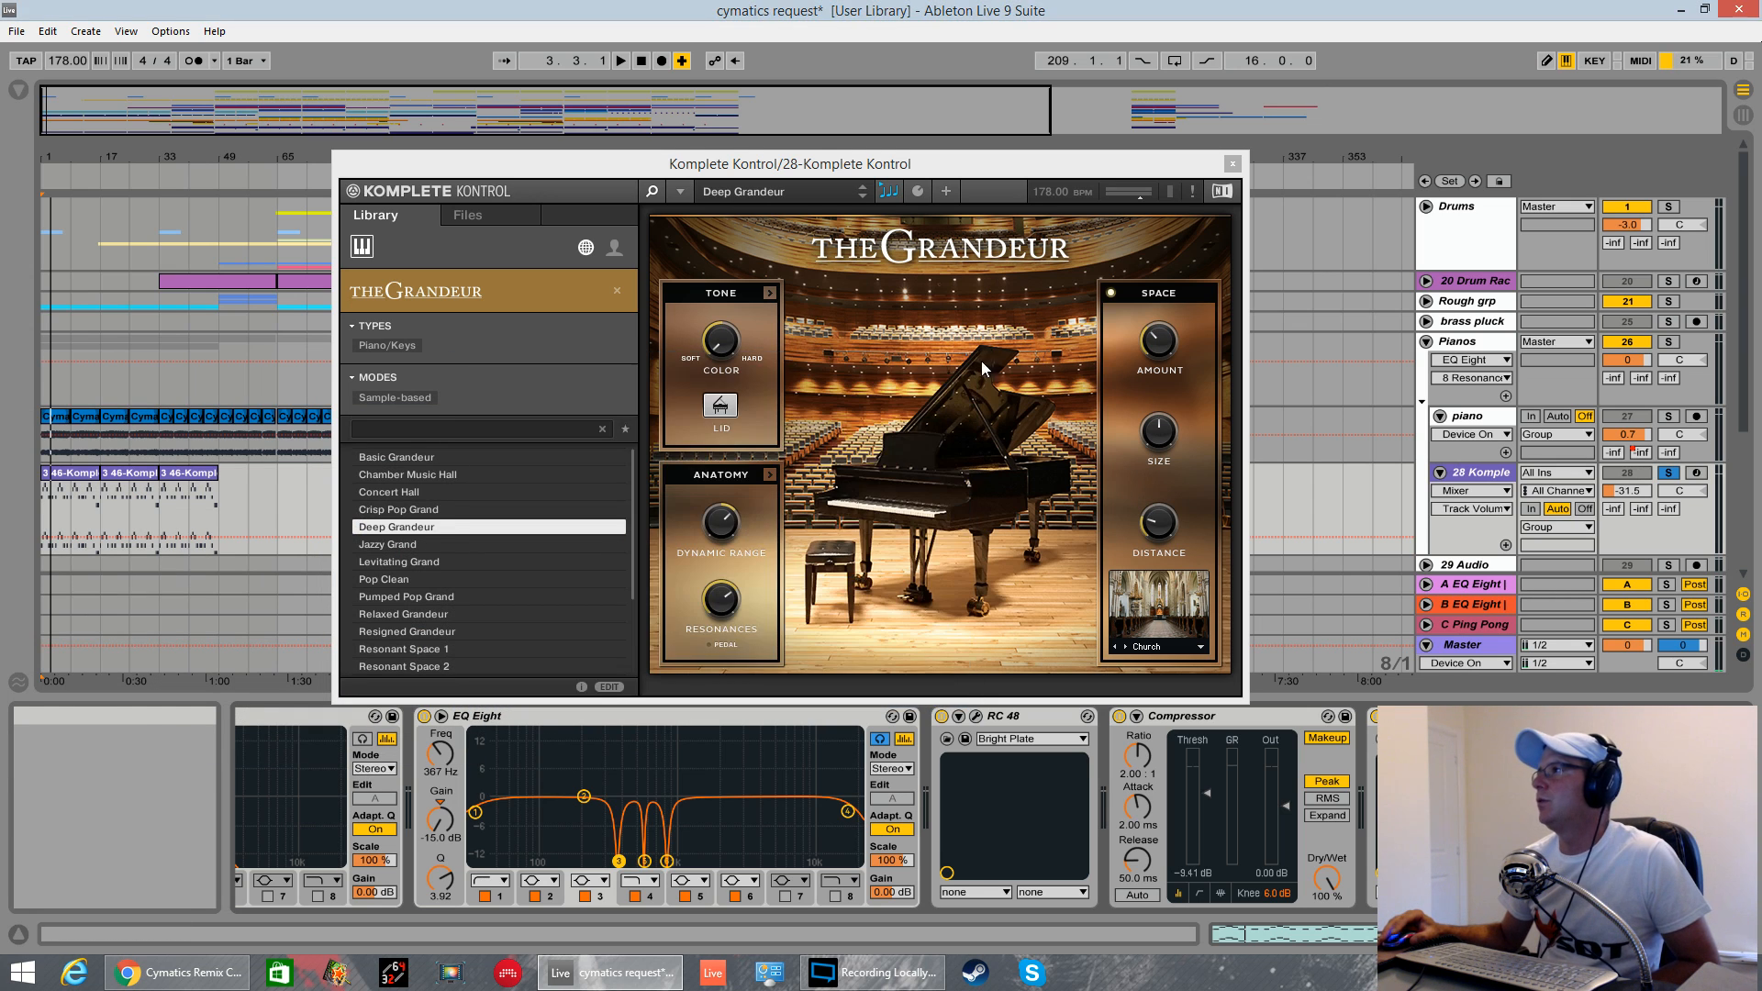
{"action": "left_click", "coordinate": [1233, 163]}
- Solo the Pianos group, show its Glue Compressor and EQ Eight, and play both pianos together from bar 1
{"action": "left_click", "coordinate": [1670, 343]}
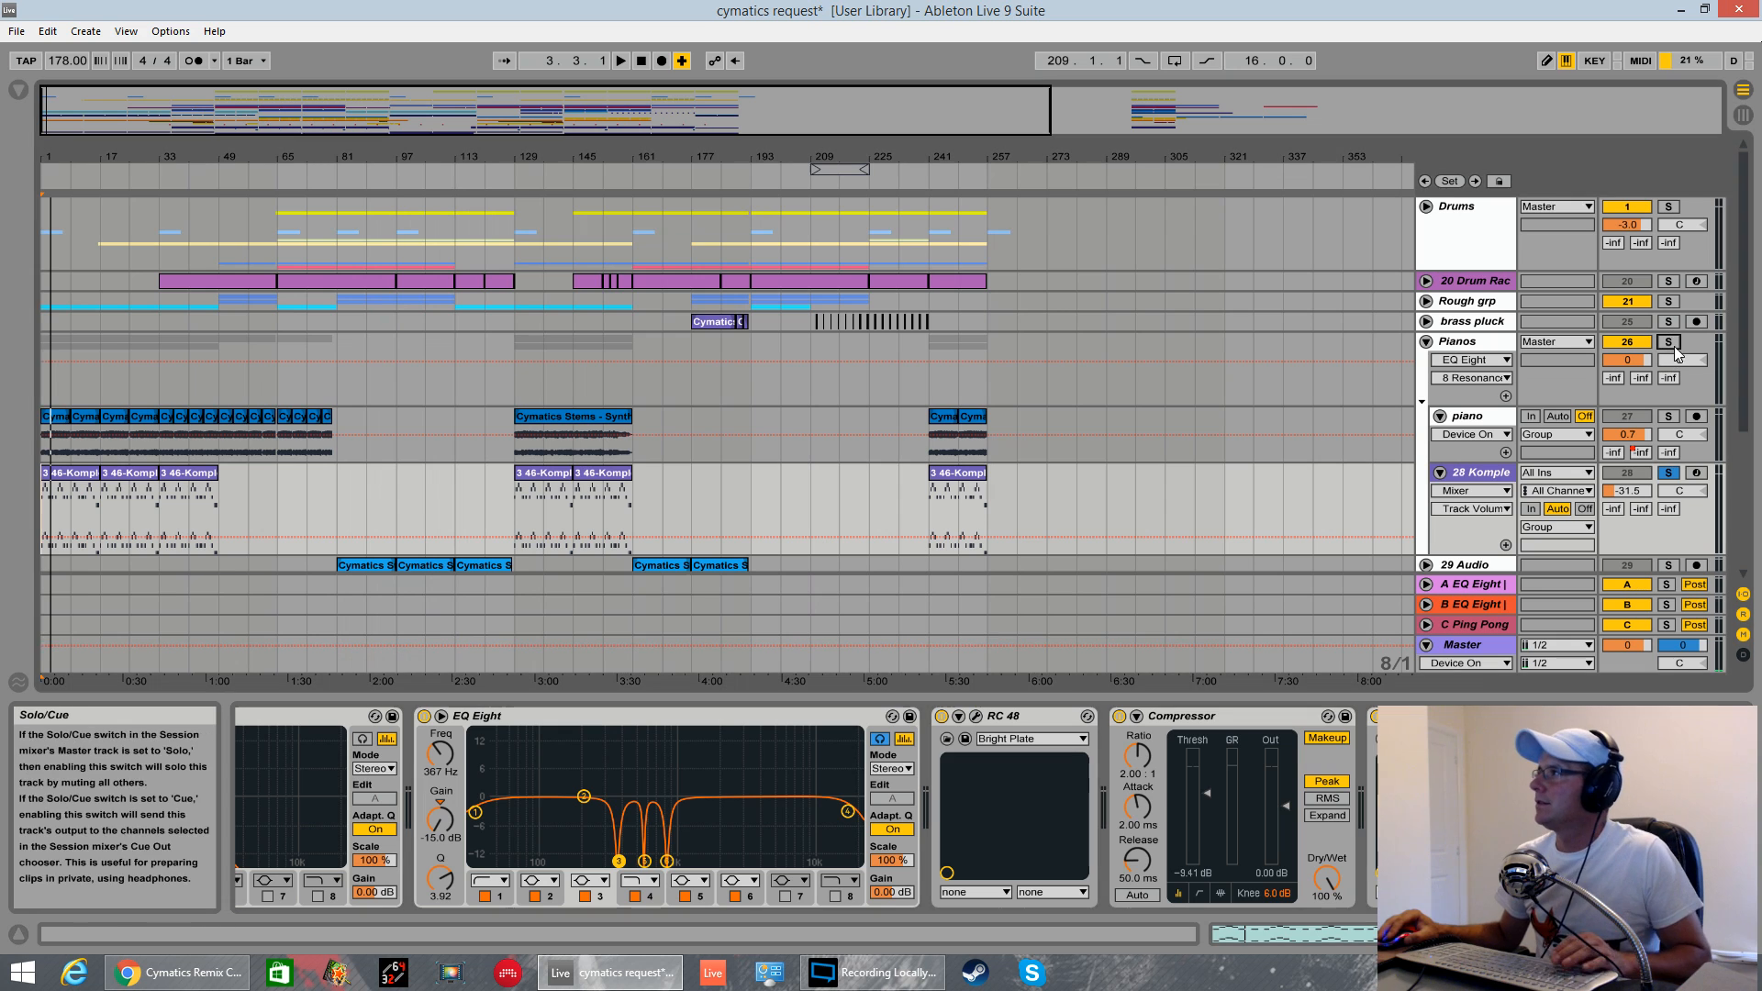
{"action": "left_click", "coordinate": [1469, 349]}
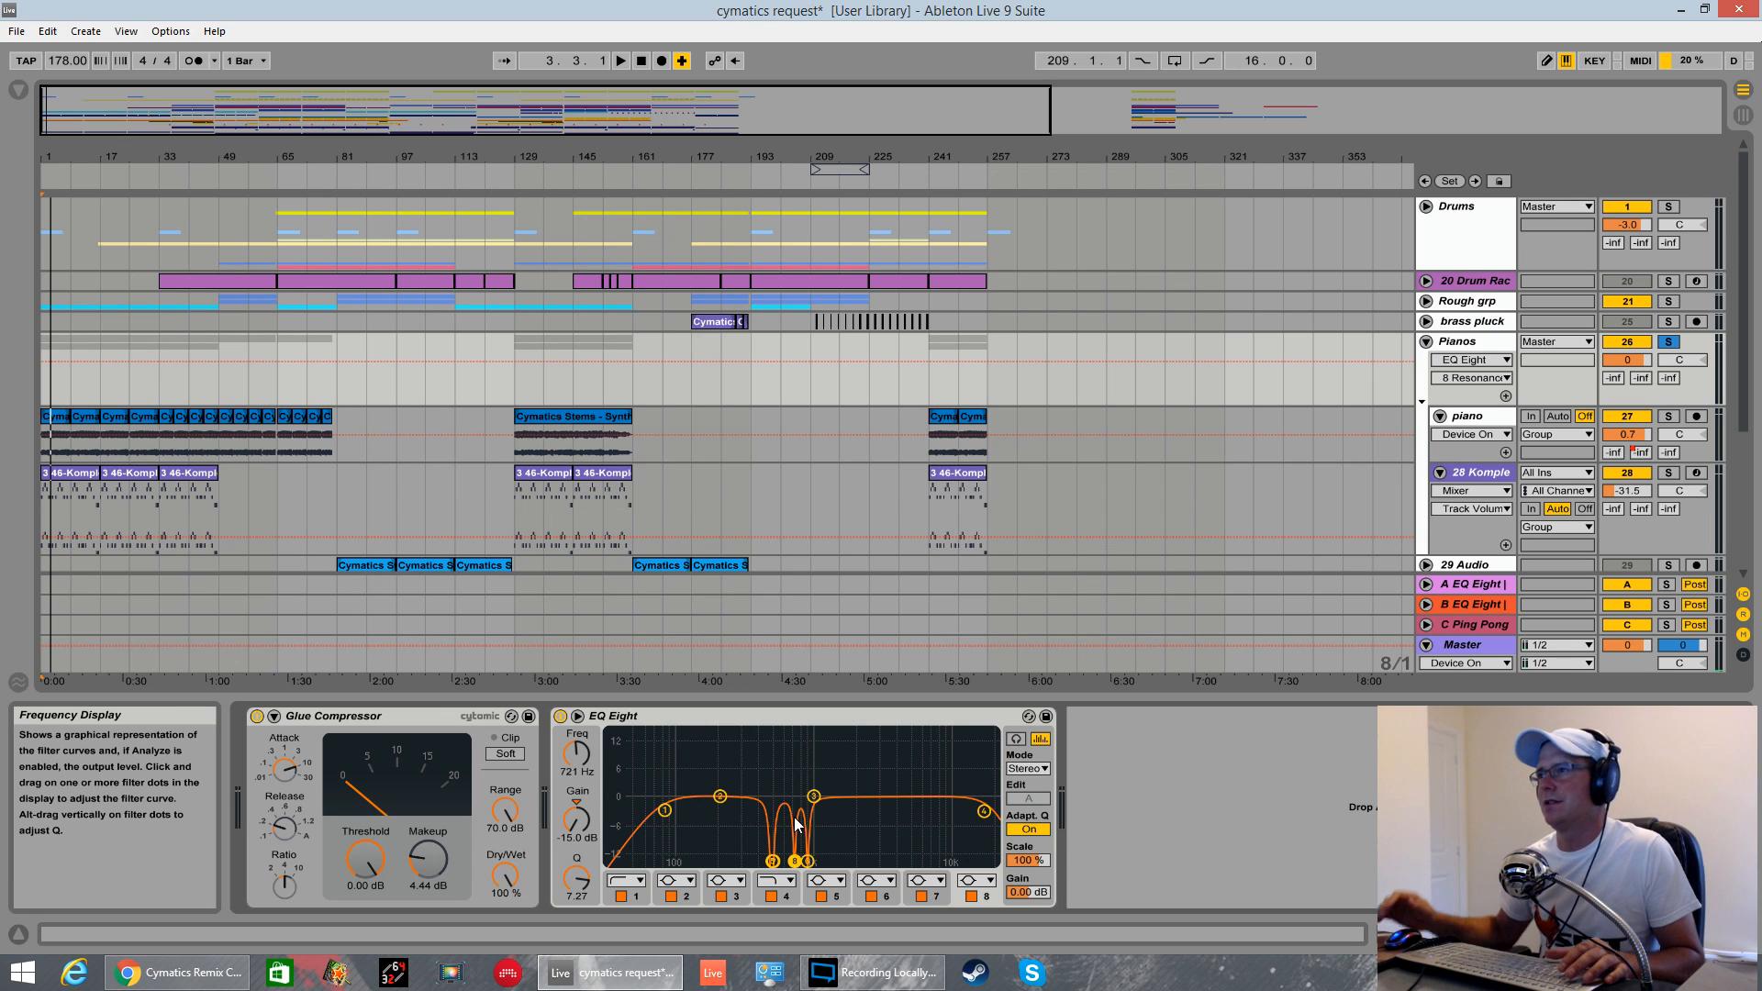
{"action": "key", "text": "space"}
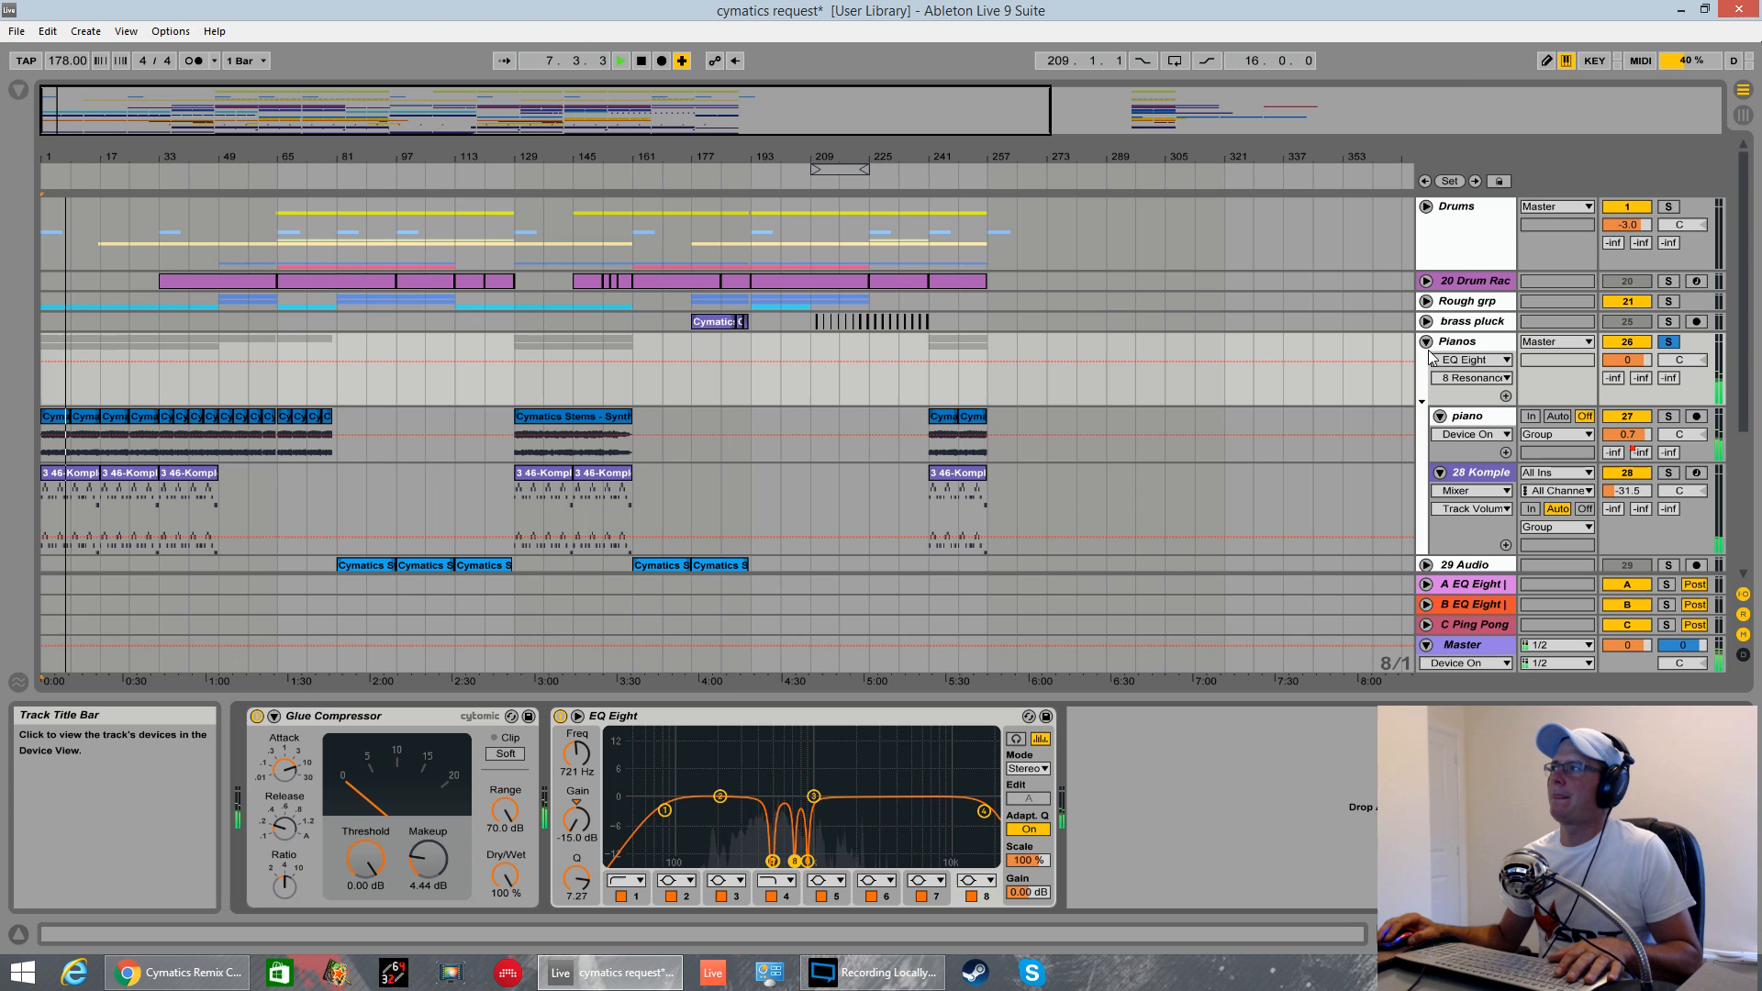
- Take the Pianos group out of solo, unfold the brass pluck track and the Rough grp group, and stop playback
{"action": "left_click", "coordinate": [1669, 341]}
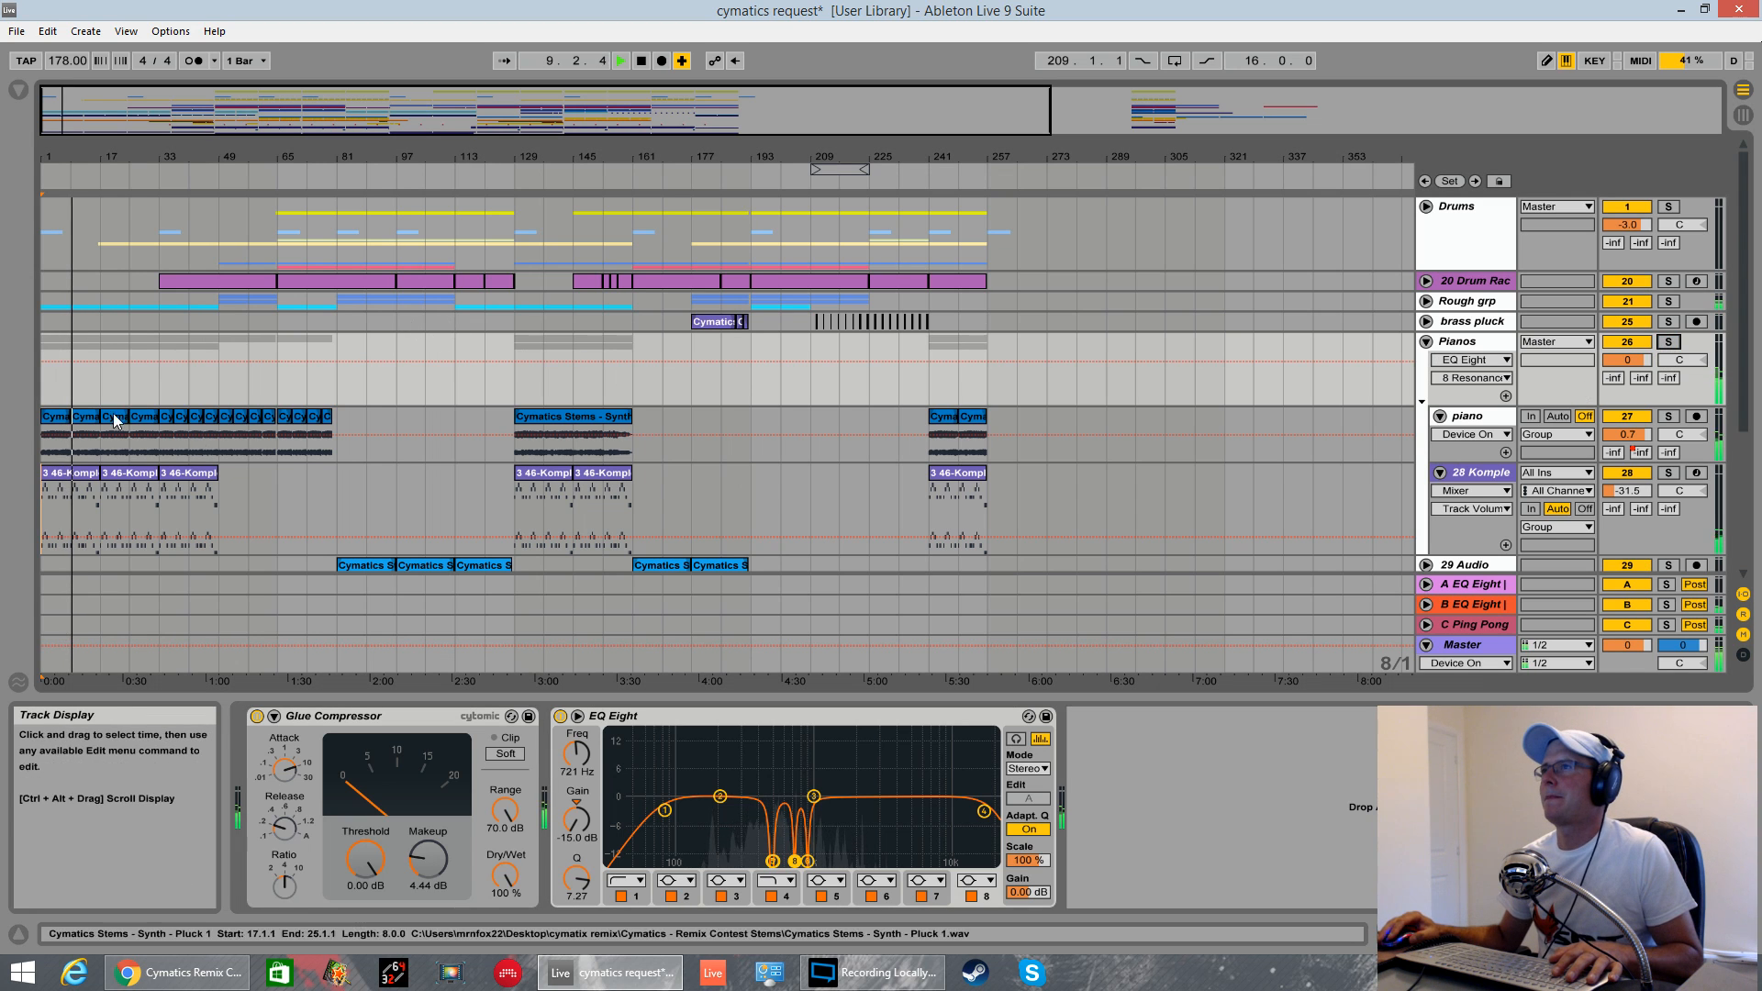
{"action": "left_click", "coordinate": [1426, 322]}
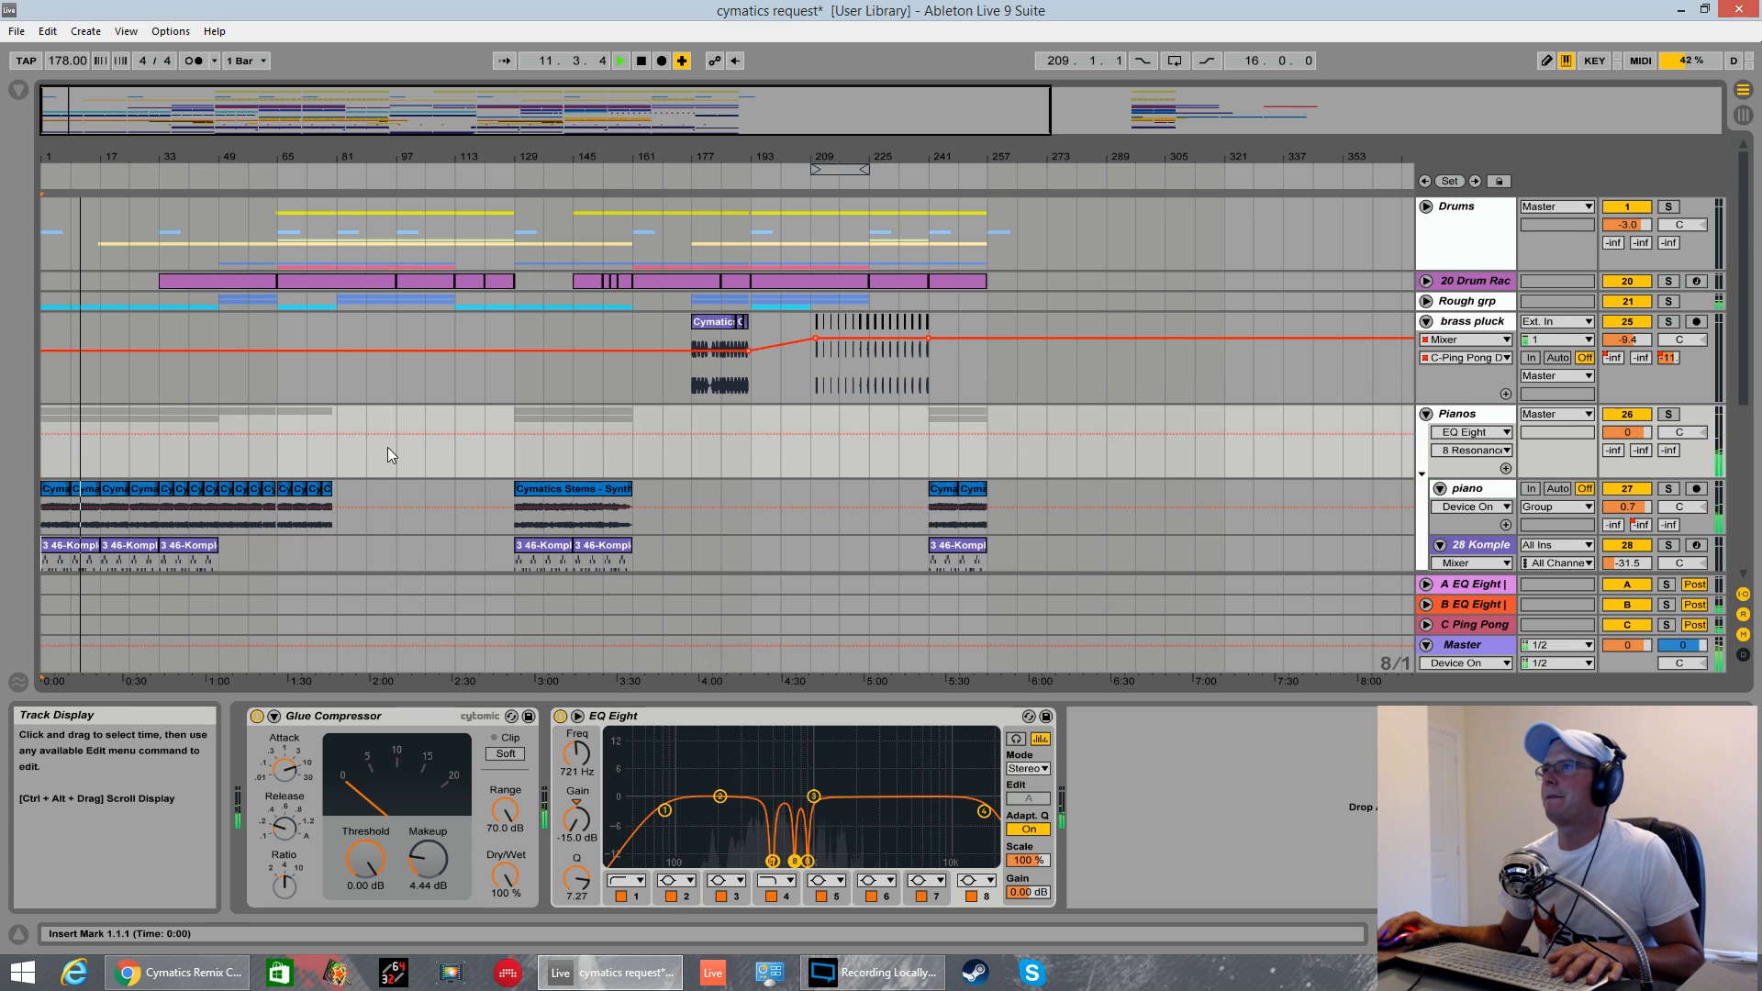
{"action": "left_click", "coordinate": [1426, 301]}
{"action": "scroll", "coordinate": [1304, 422], "scroll_direction": "down", "scroll_amount": 2}
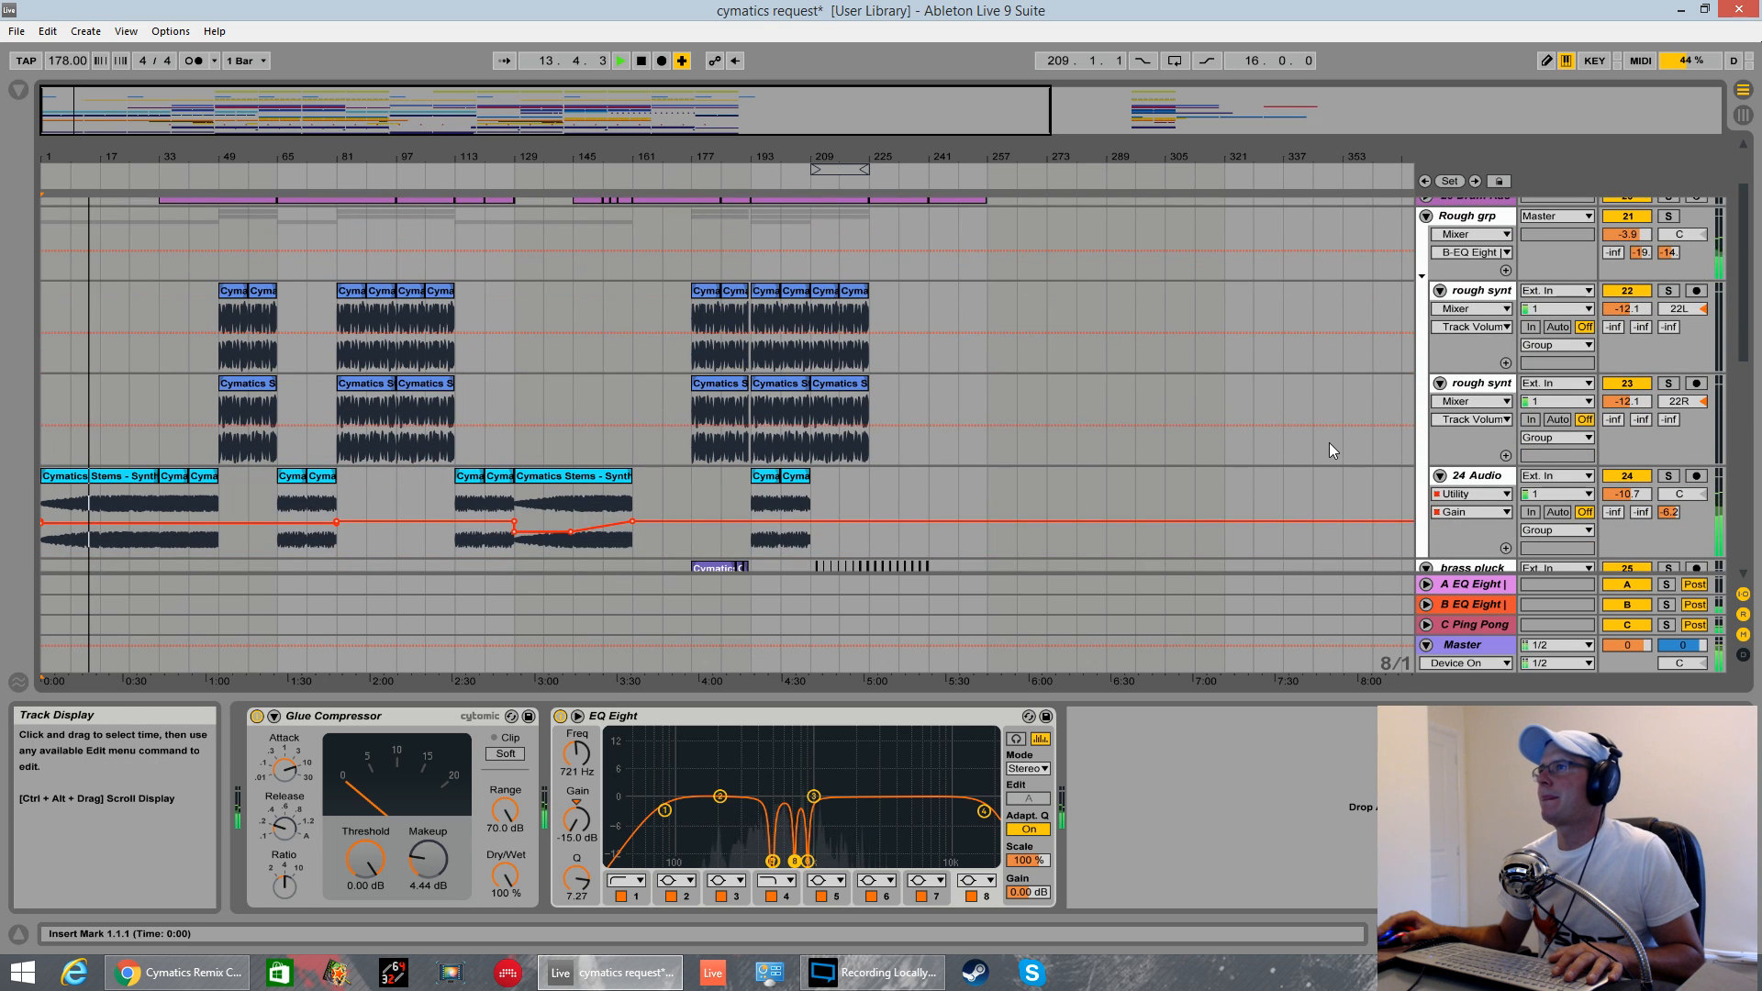
{"action": "key", "text": "space"}
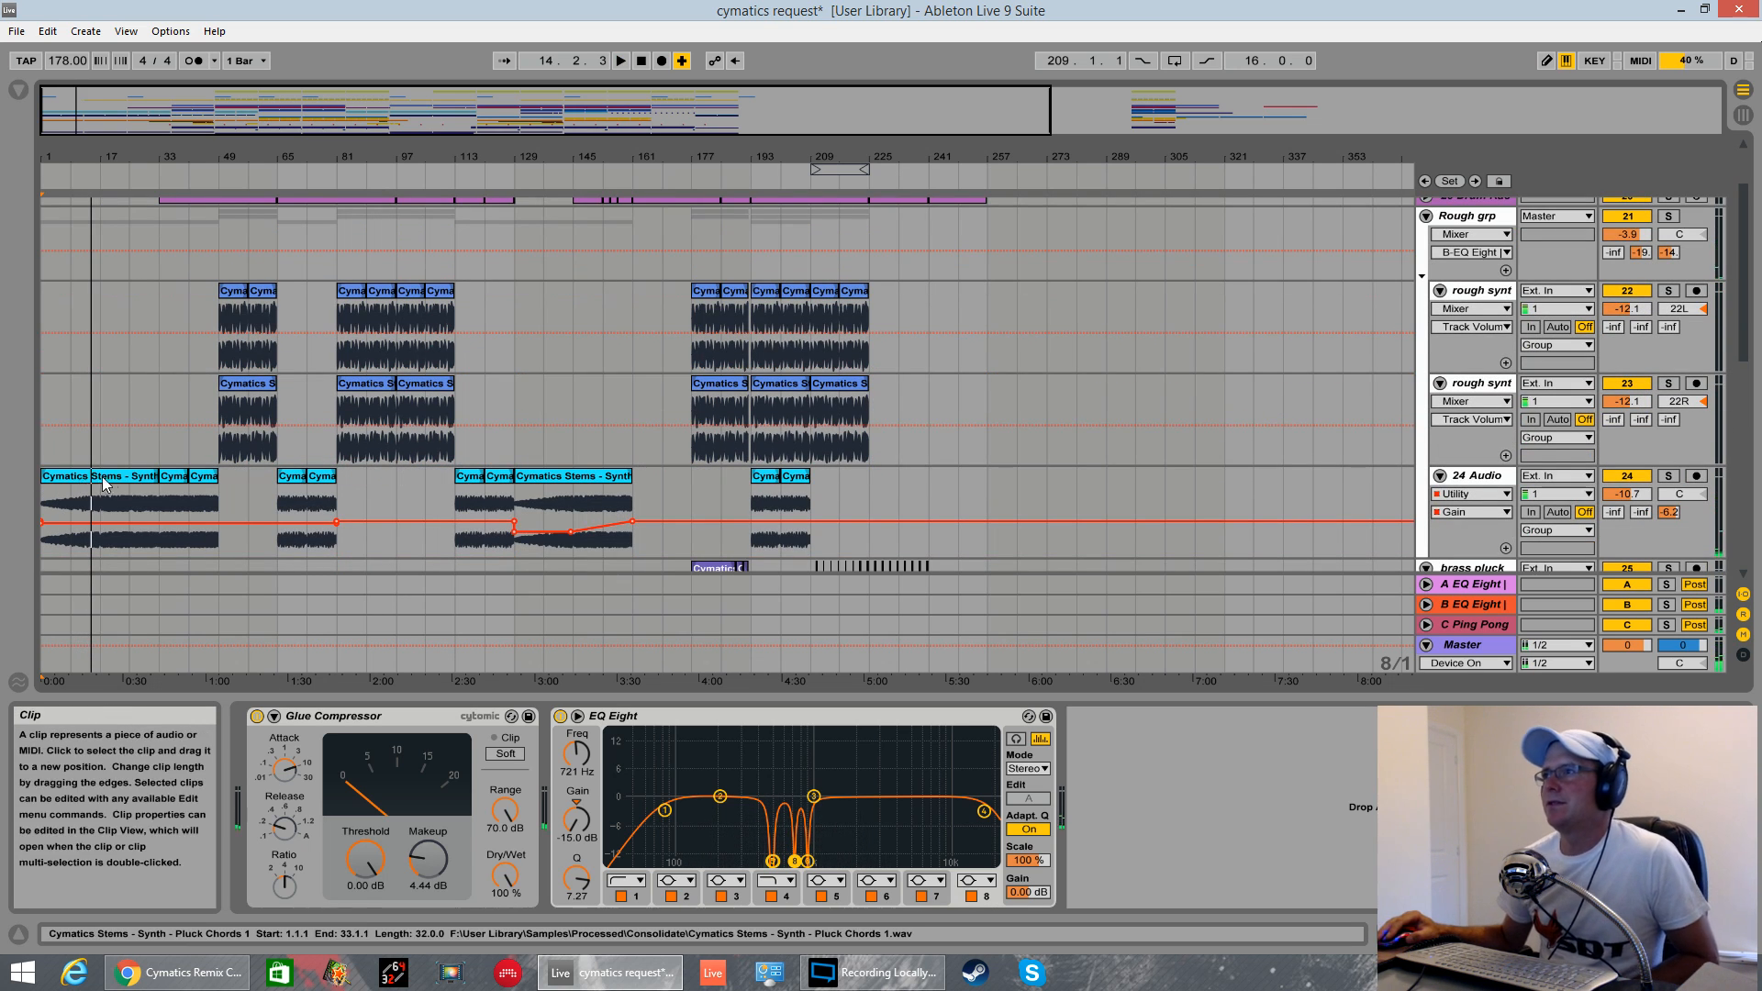
- Solo the 24 Audio track, play it from bars 1 and 9, and show its sidechained Compressor and EQ Eight
{"action": "left_click", "coordinate": [1669, 476]}
{"action": "key", "text": "space"}
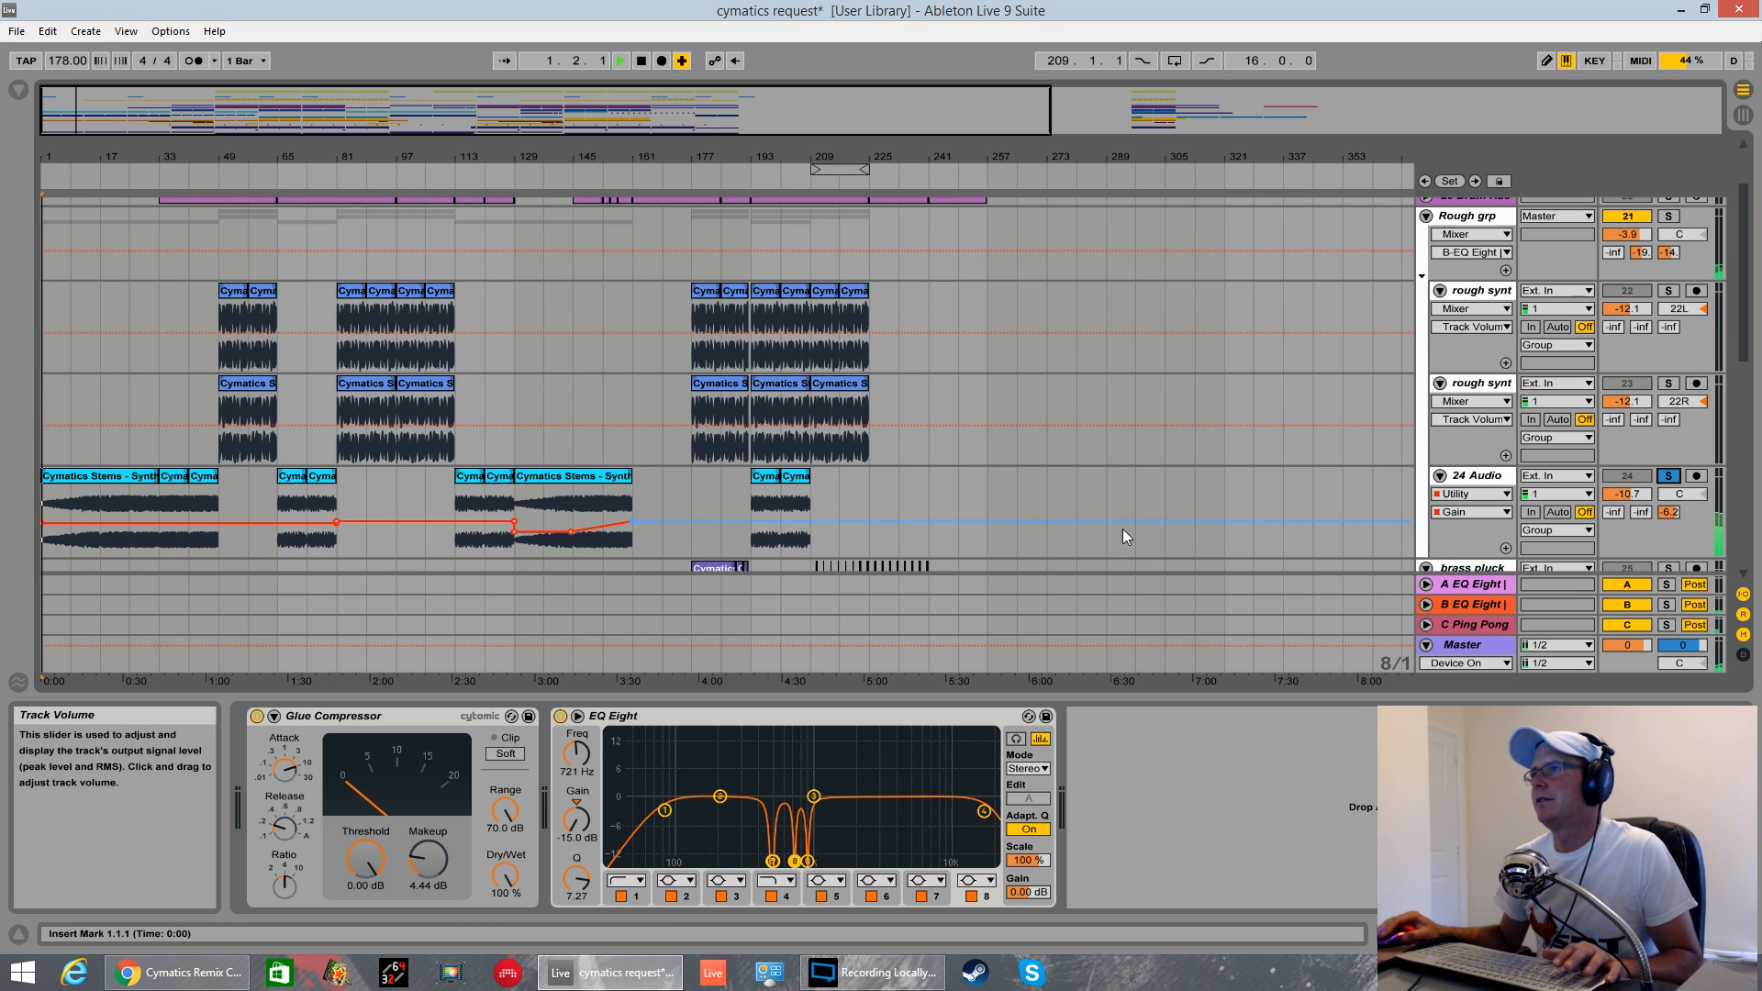
{"action": "left_click", "coordinate": [70, 514]}
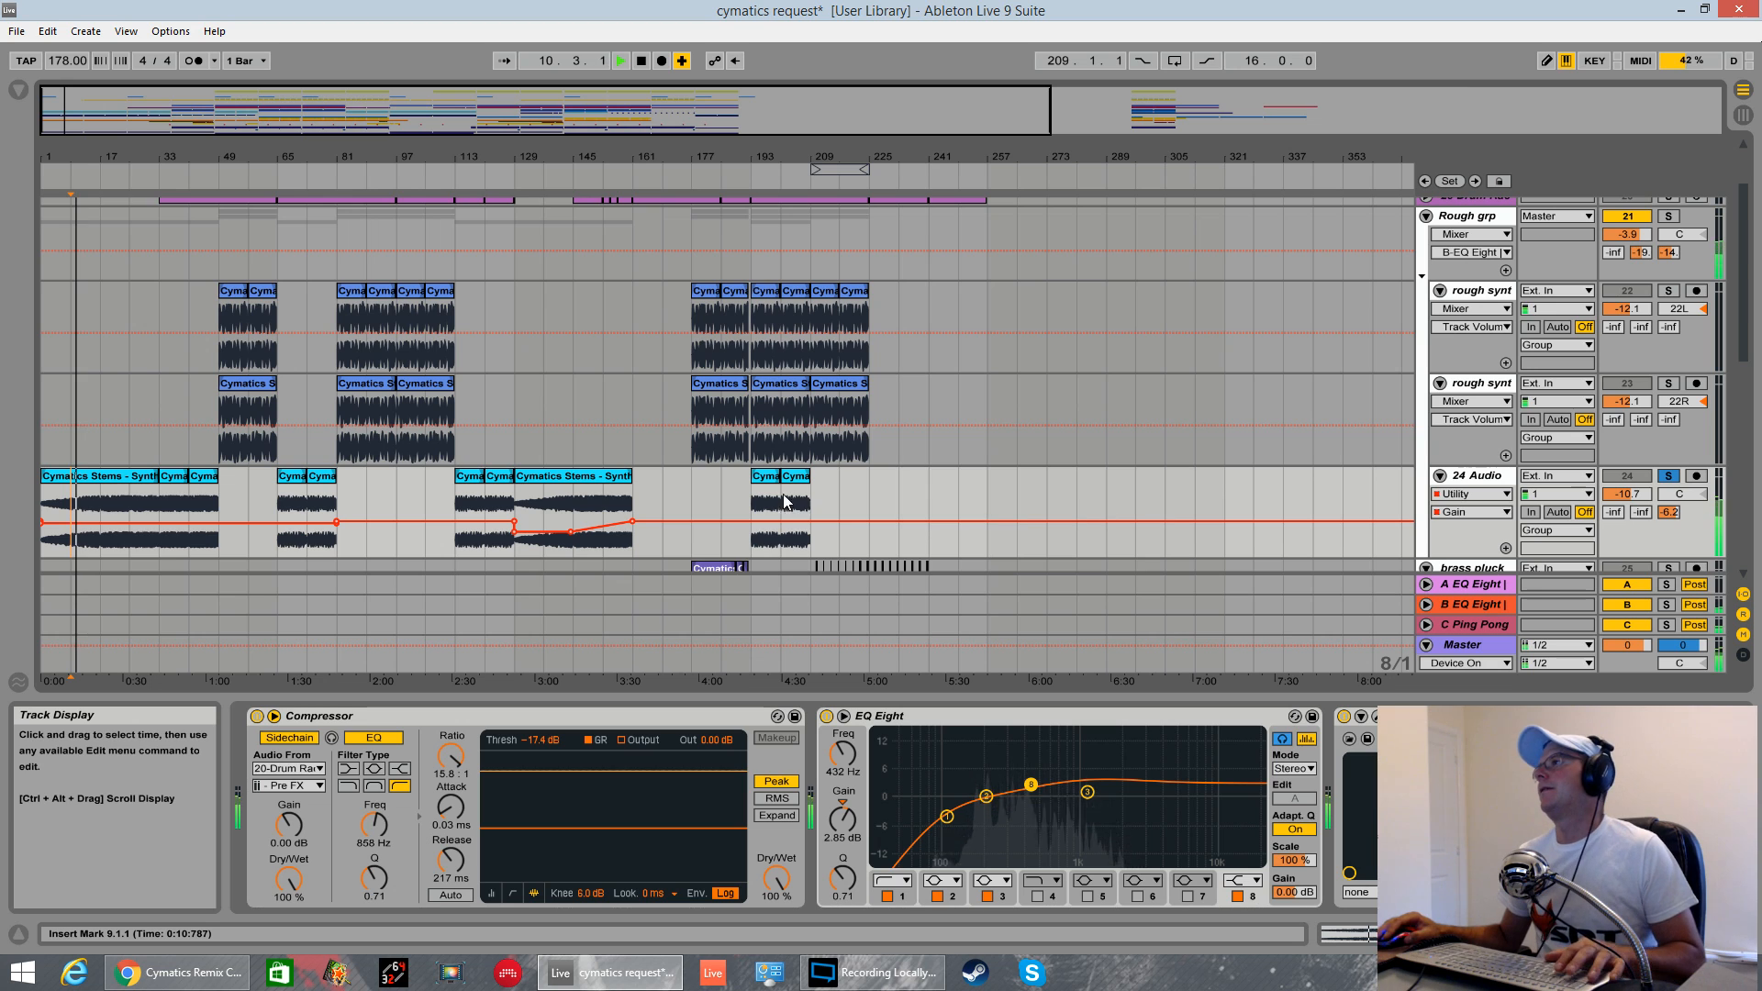
{"action": "key", "text": "space"}
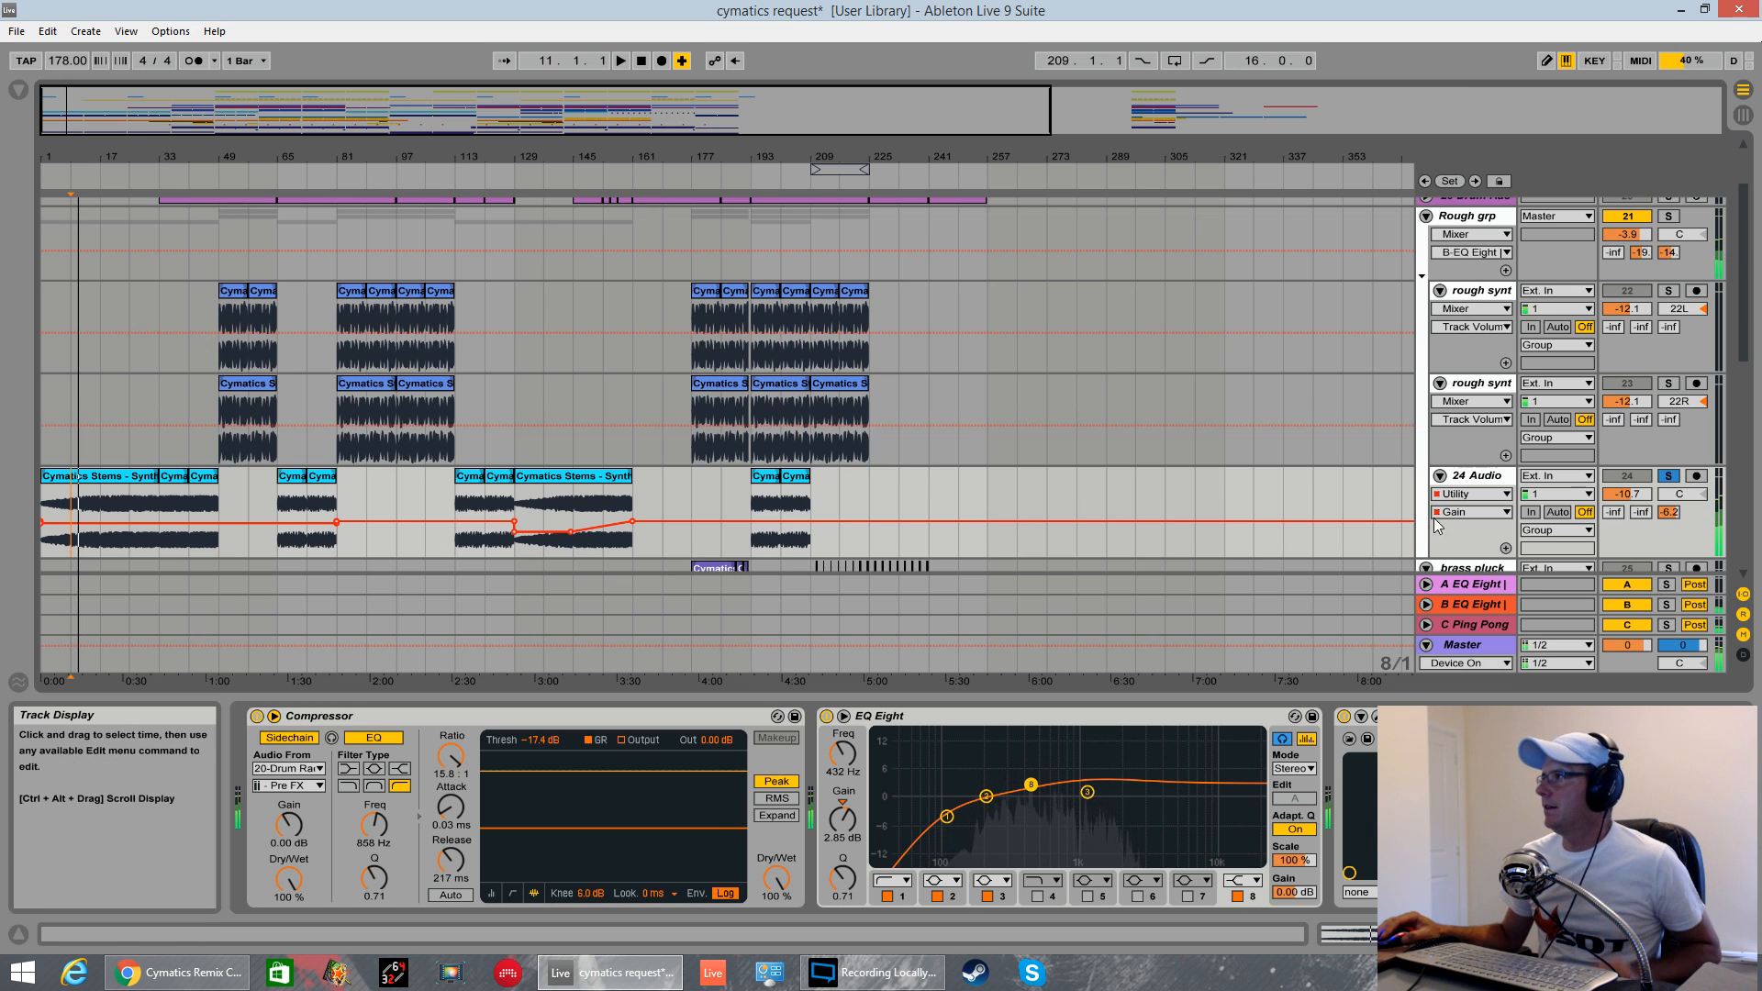
- Play the soloed 24 Audio track from bar 9, unfold the 32 Audio track, and show its devices
{"action": "left_click", "coordinate": [1476, 476]}
{"action": "right_click", "coordinate": [1477, 477]}
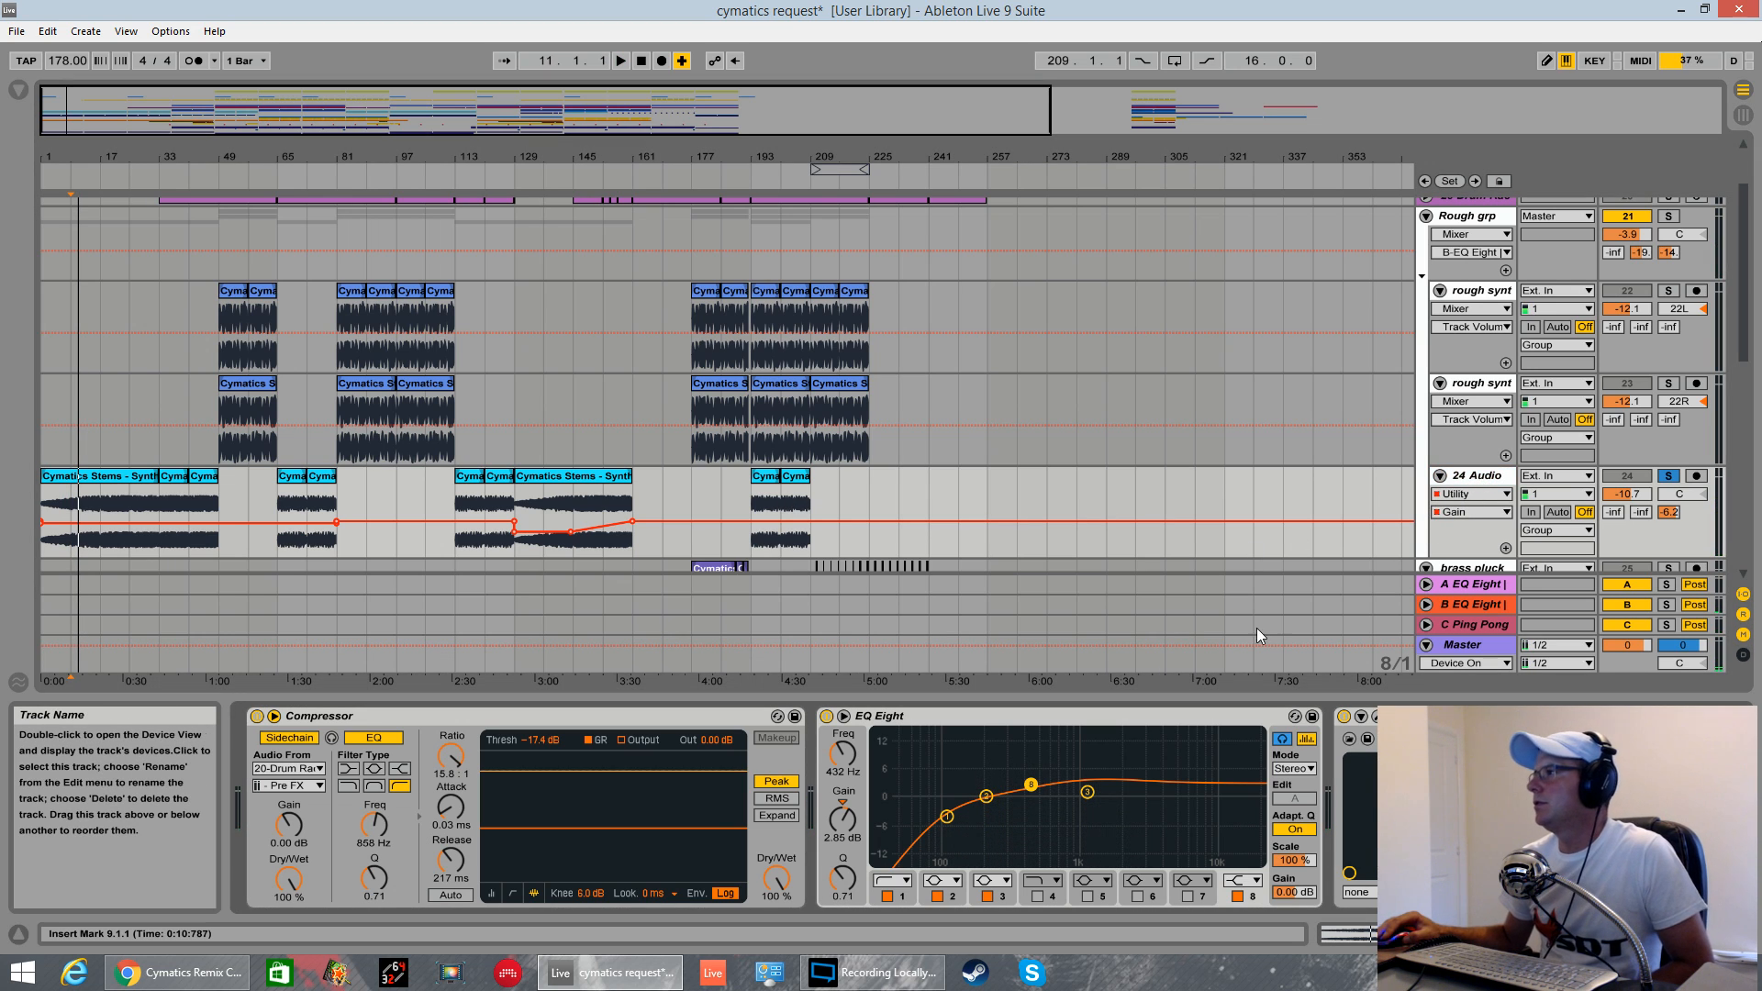
{"action": "key", "text": "space"}
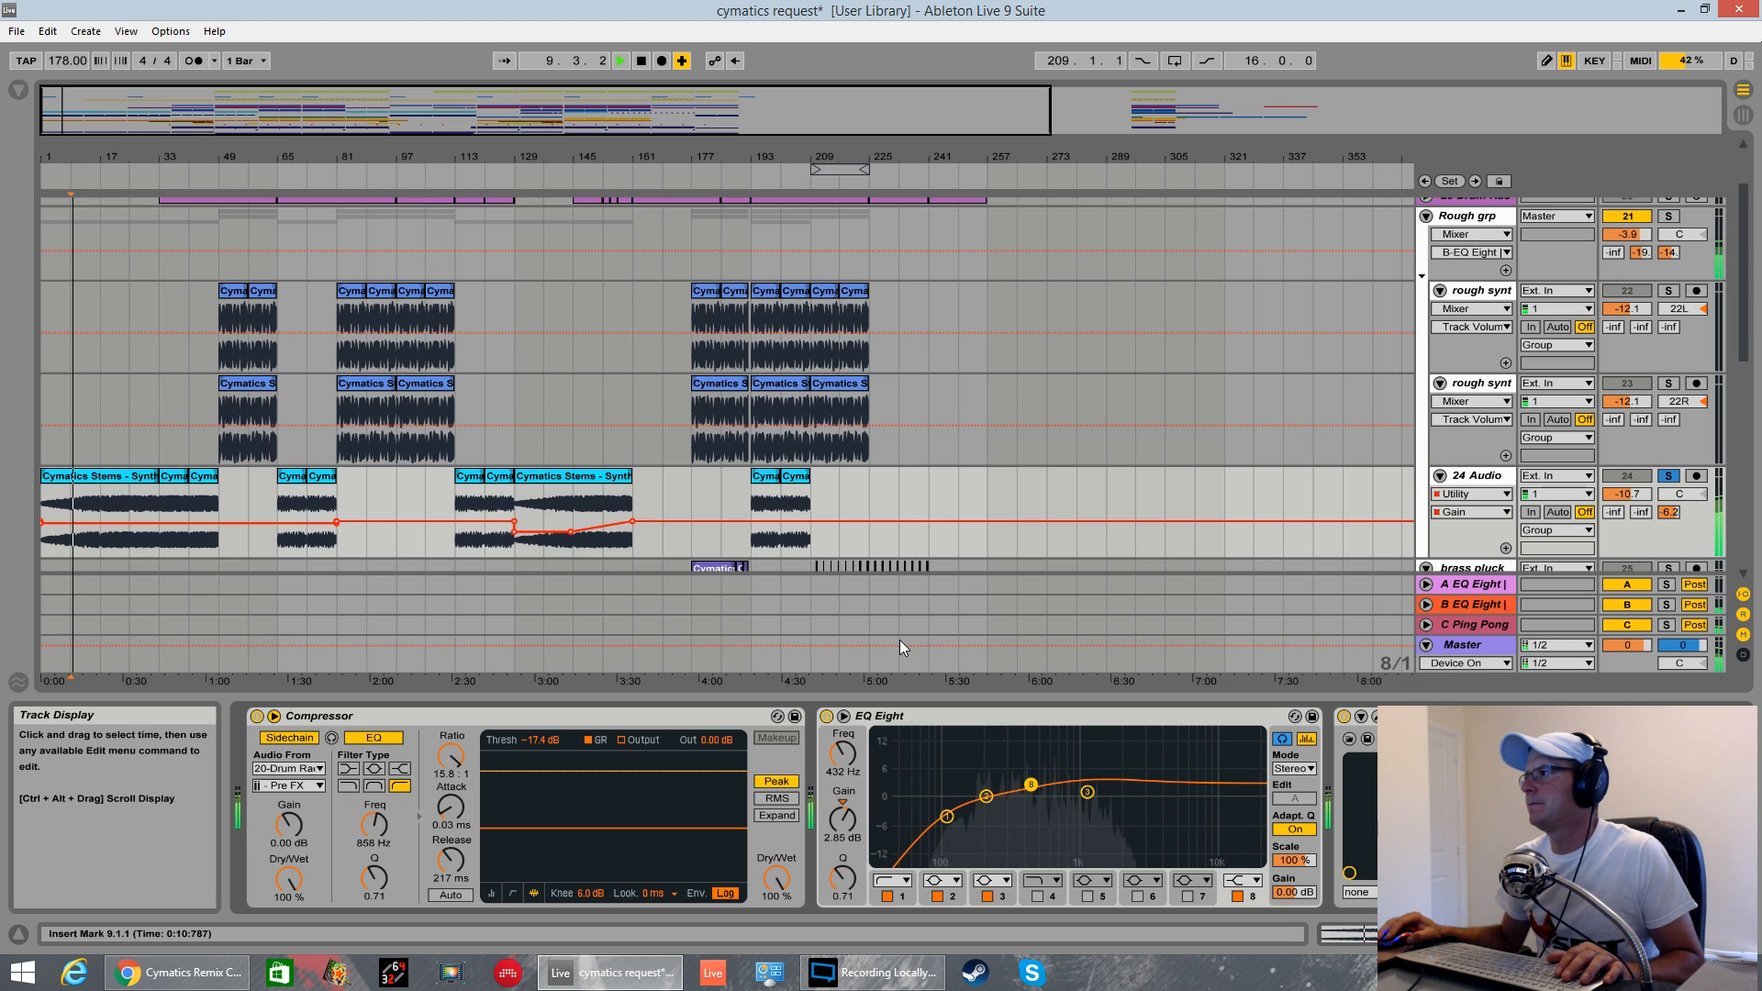
{"action": "scroll", "coordinate": [225, 451], "scroll_direction": "down", "scroll_amount": 5}
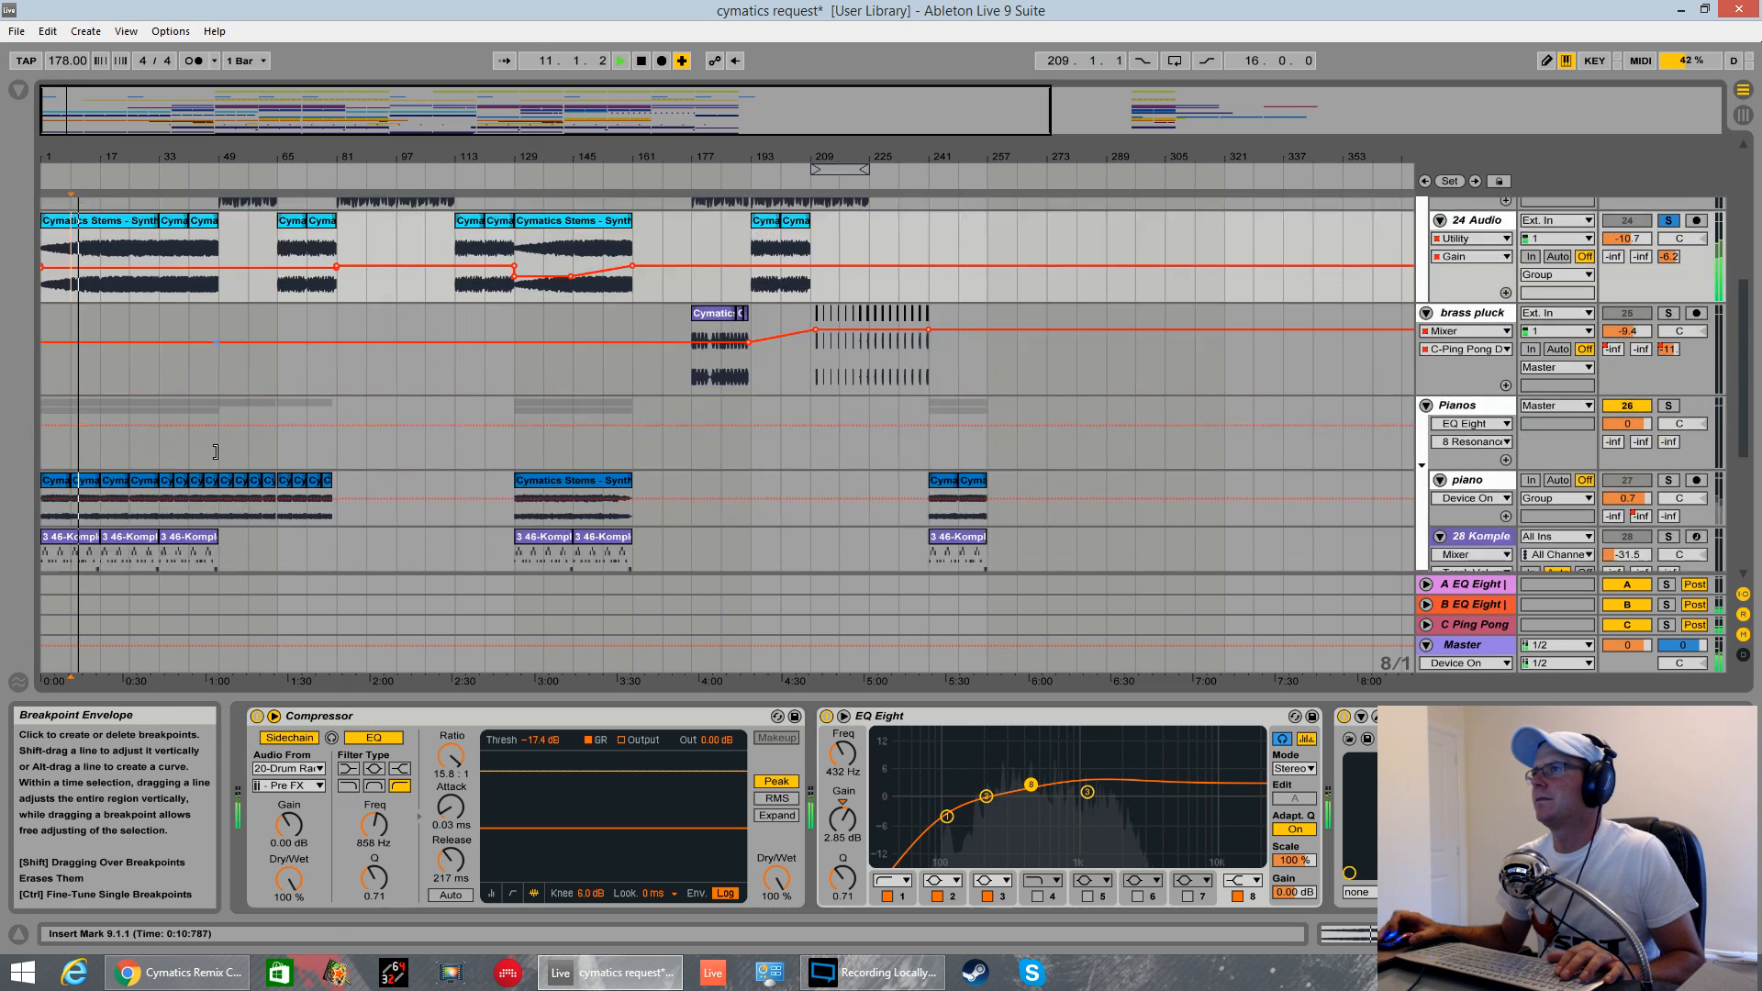
{"action": "scroll", "coordinate": [215, 452], "scroll_direction": "down", "scroll_amount": 5}
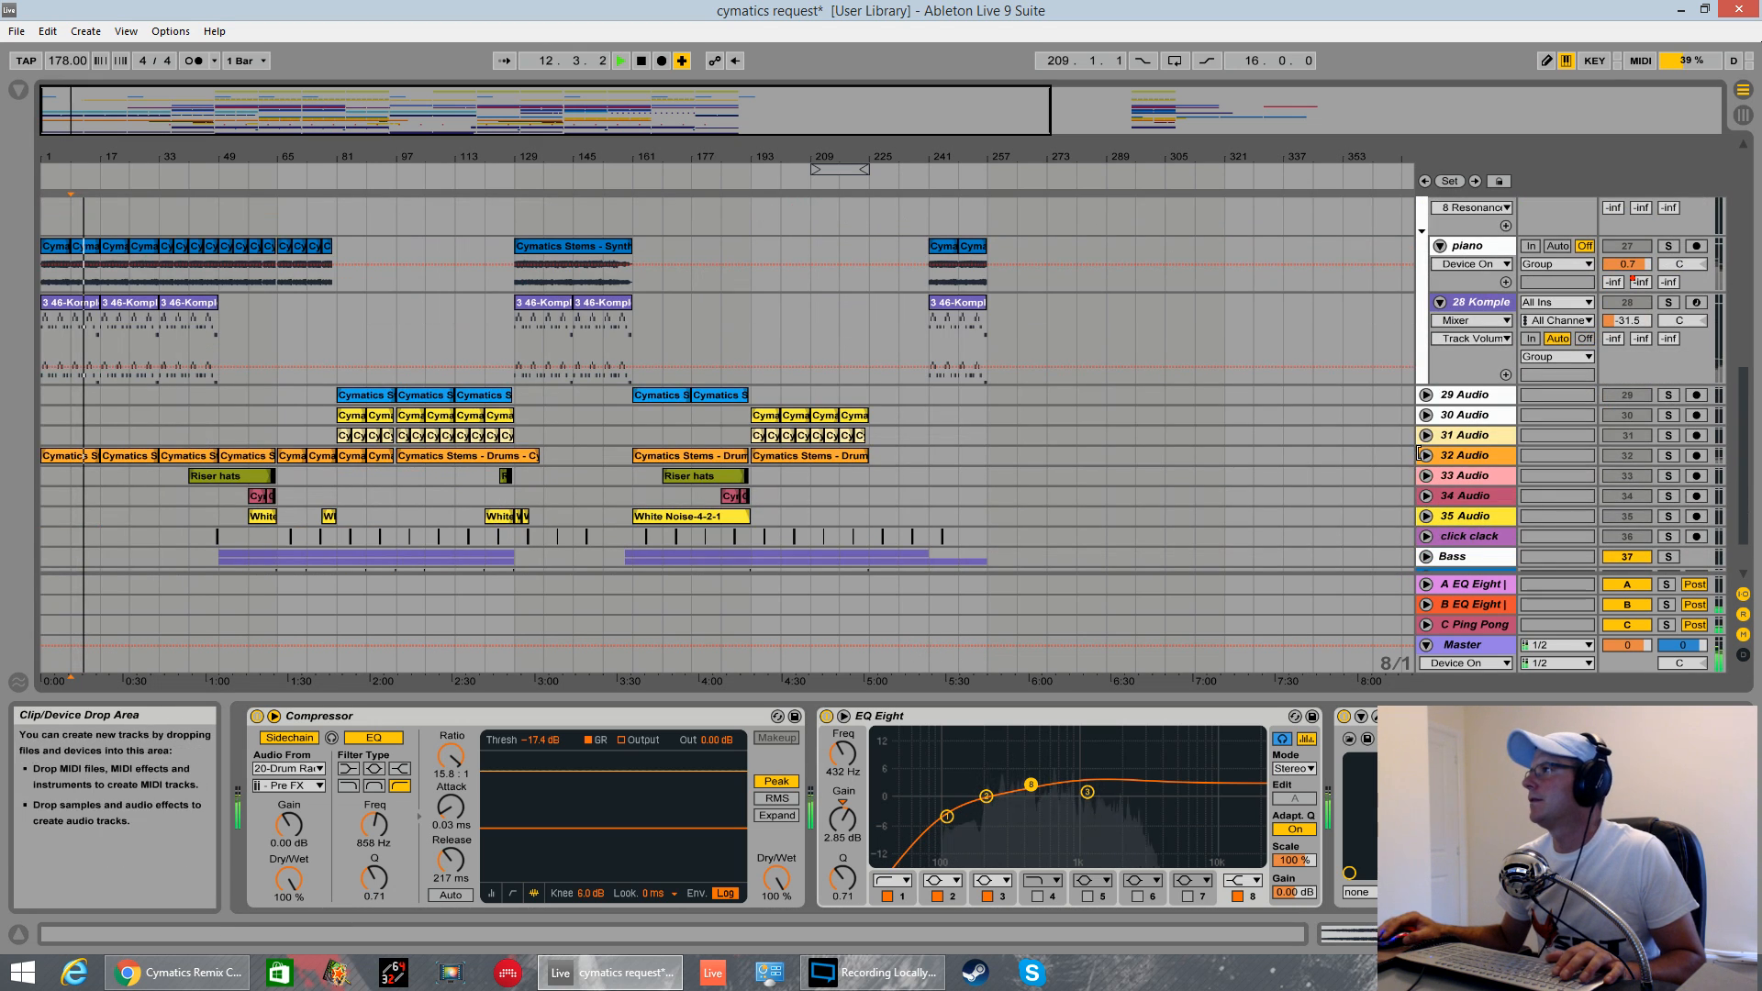
{"action": "left_click", "coordinate": [1426, 456]}
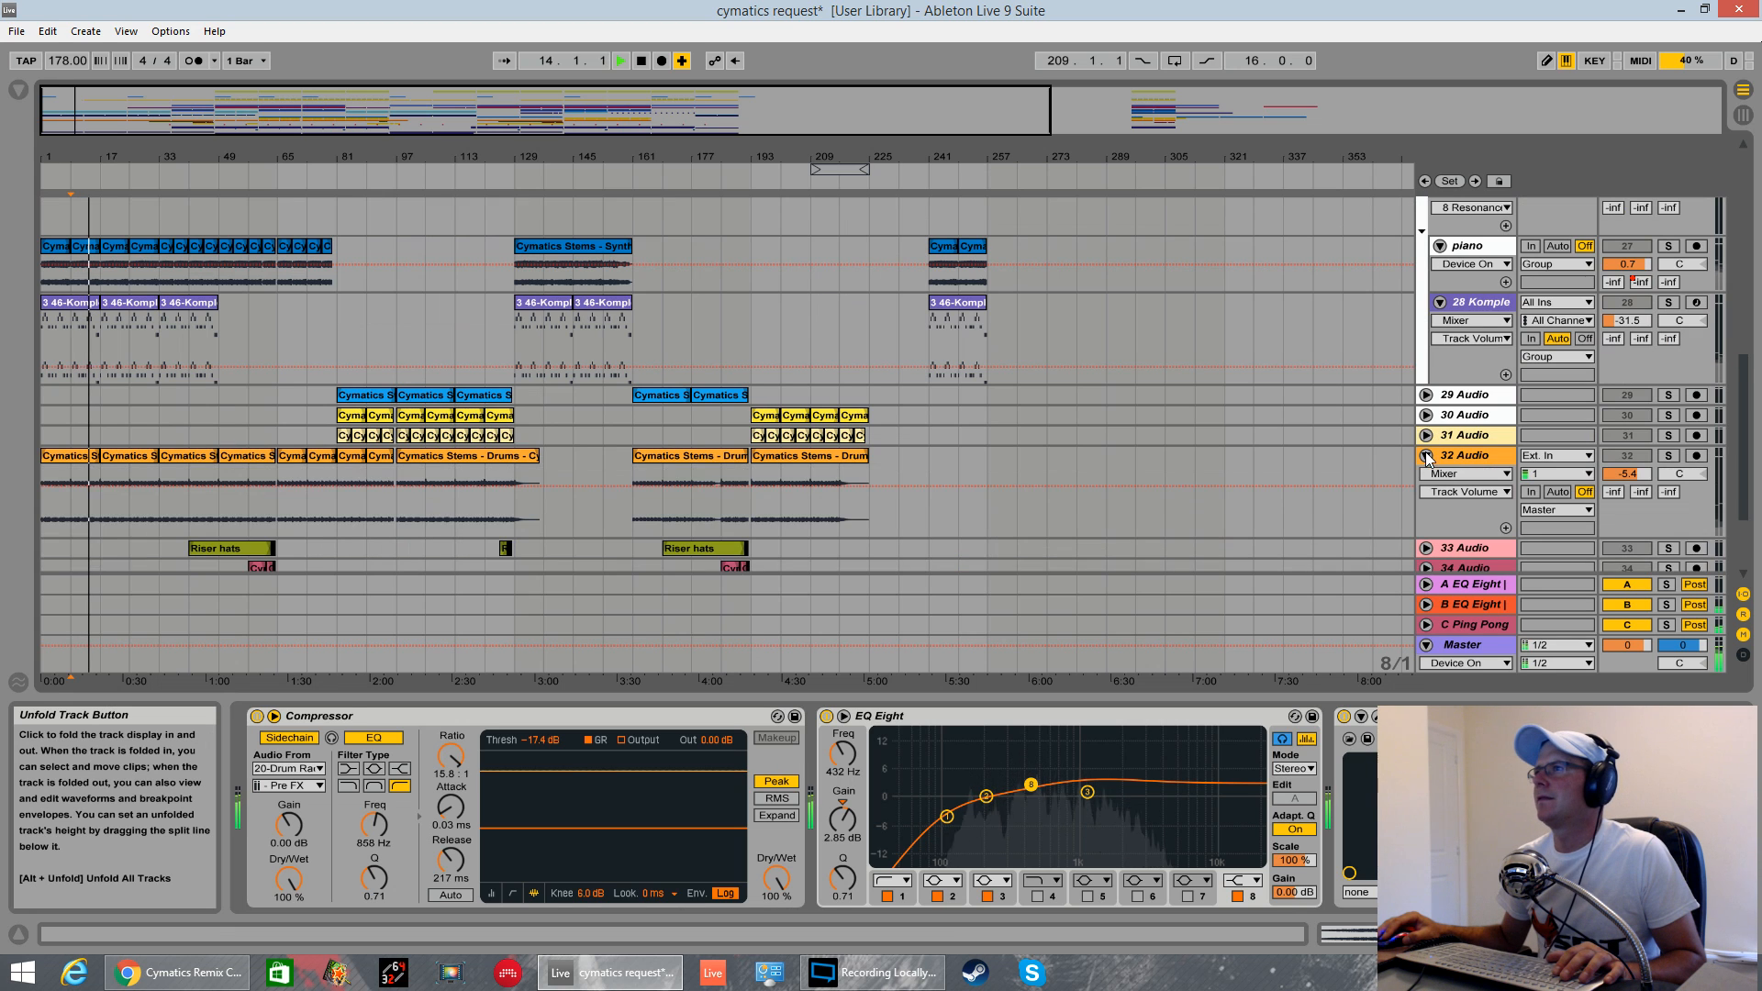
{"action": "left_click", "coordinate": [1471, 455]}
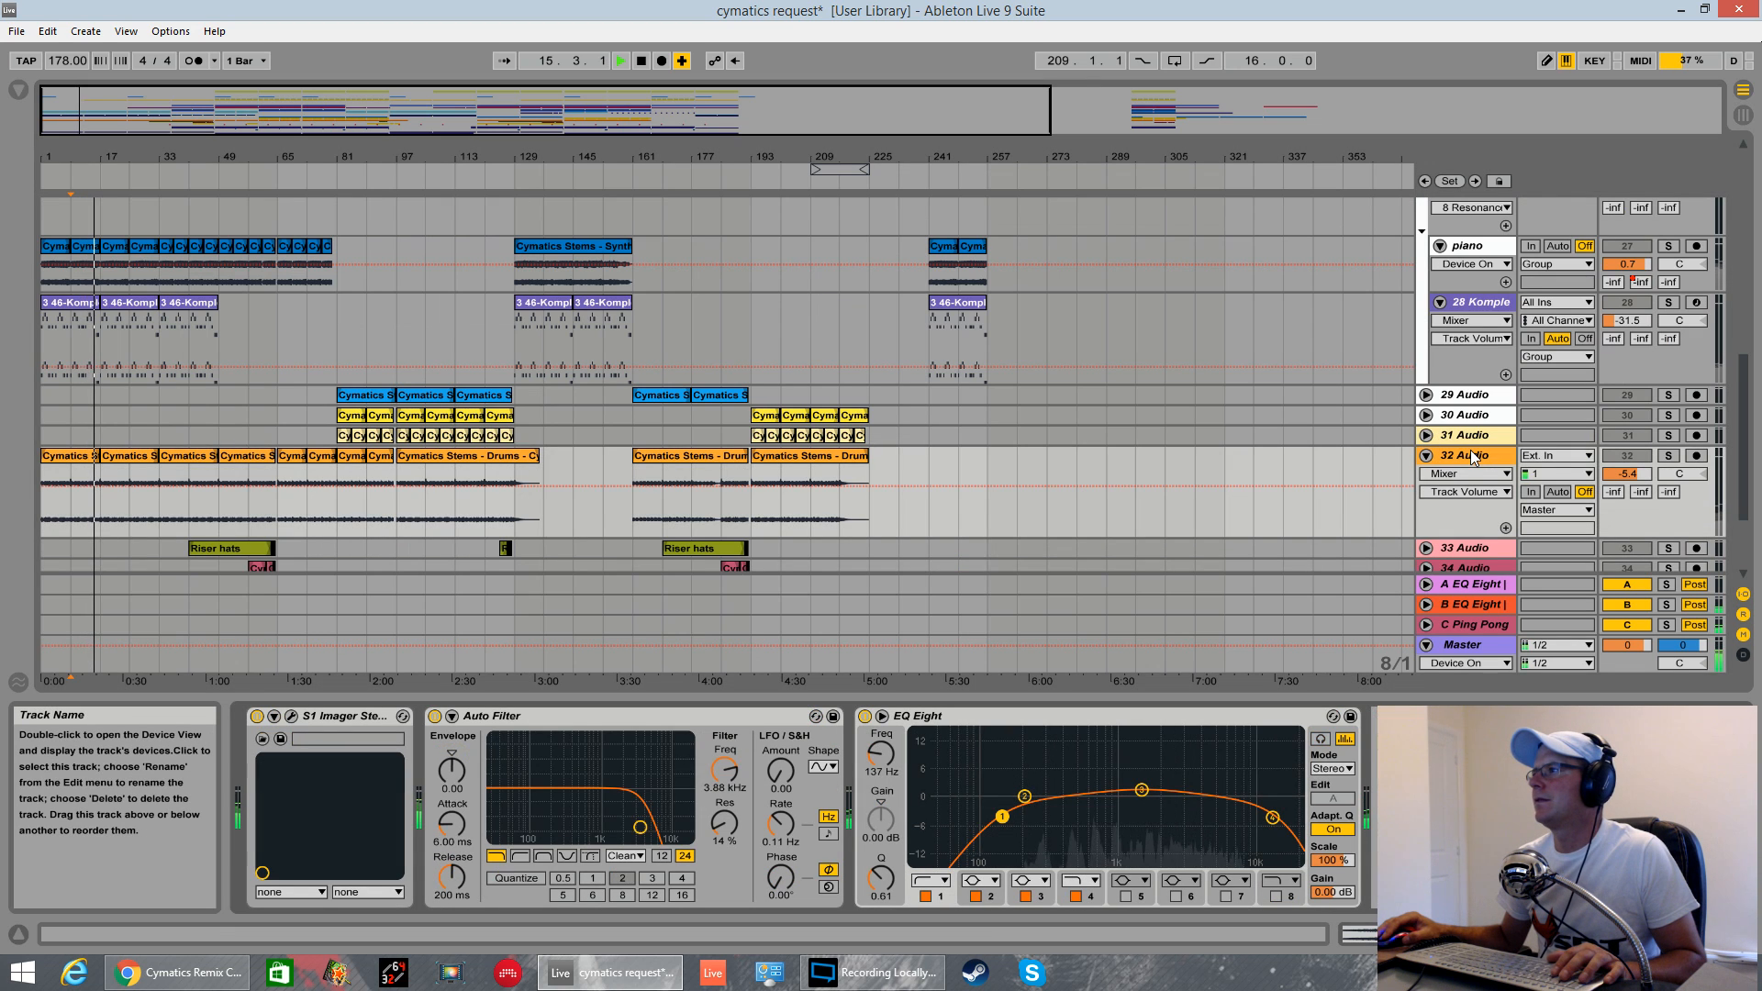
- Play the soloed 24 Audio track from bars 9 and 33, and show its sidechained Compressor at work
{"action": "scroll", "coordinate": [1640, 375], "scroll_direction": "up", "scroll_amount": 8}
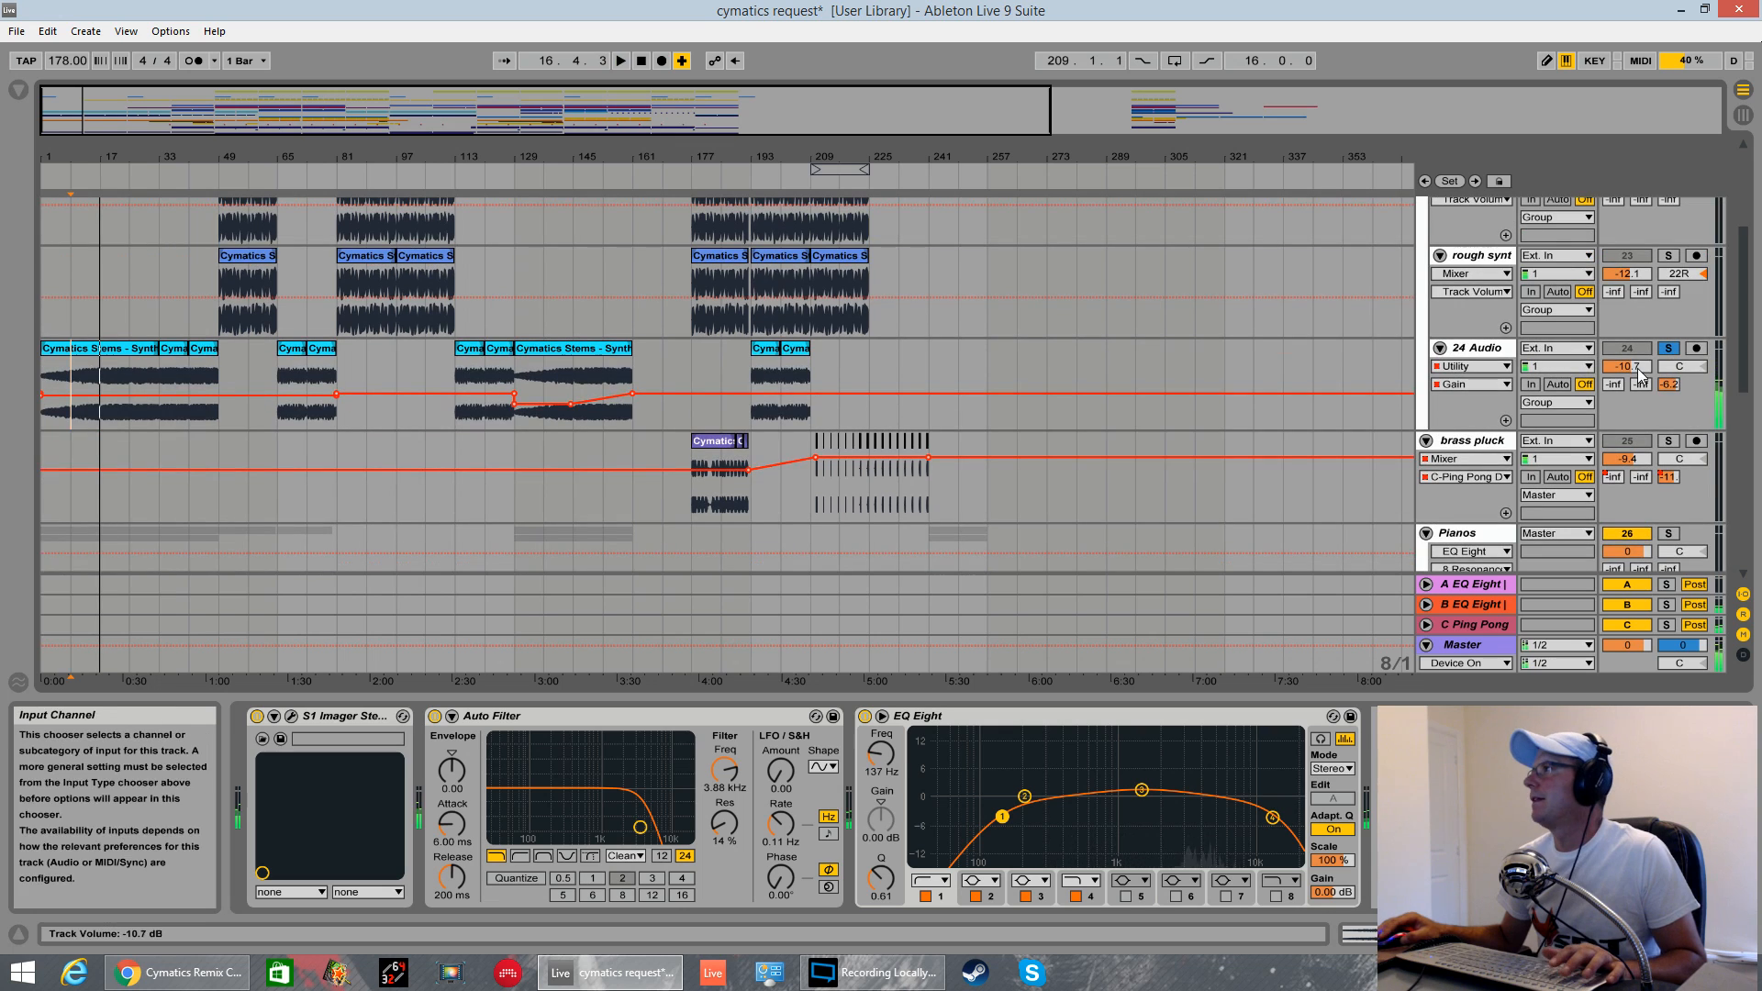
{"action": "left_click", "coordinate": [70, 391]}
{"action": "key", "text": "space"}
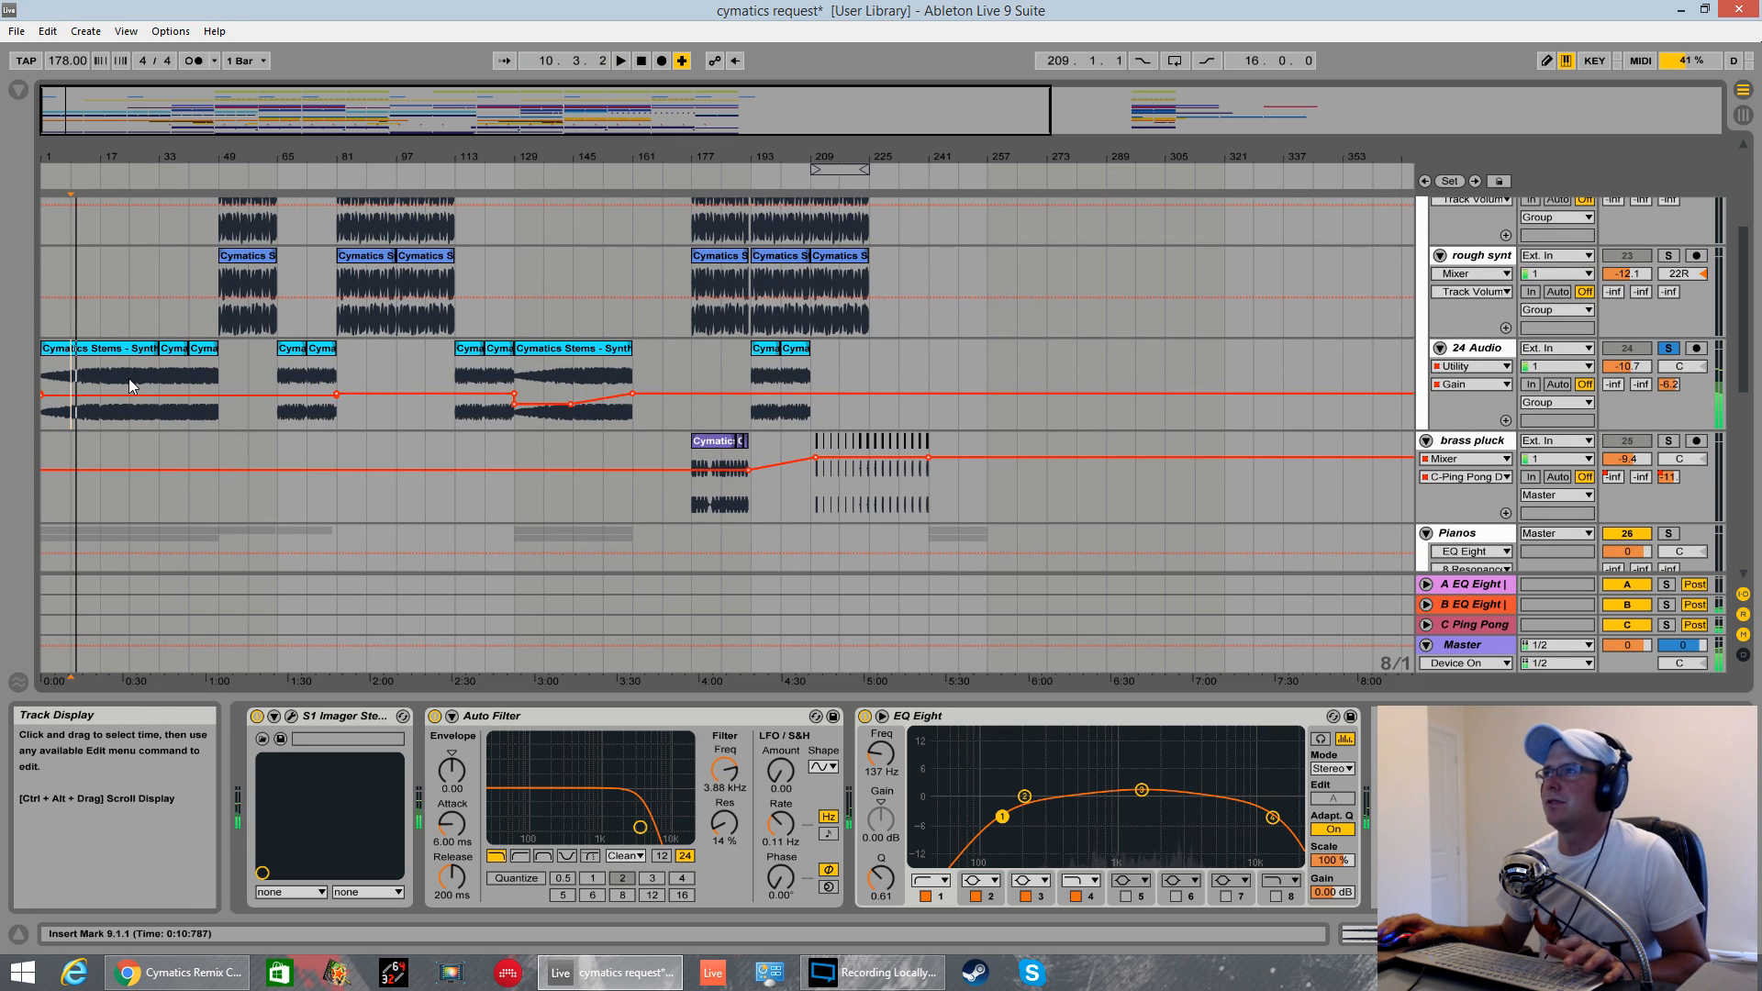
{"action": "left_click", "coordinate": [160, 367]}
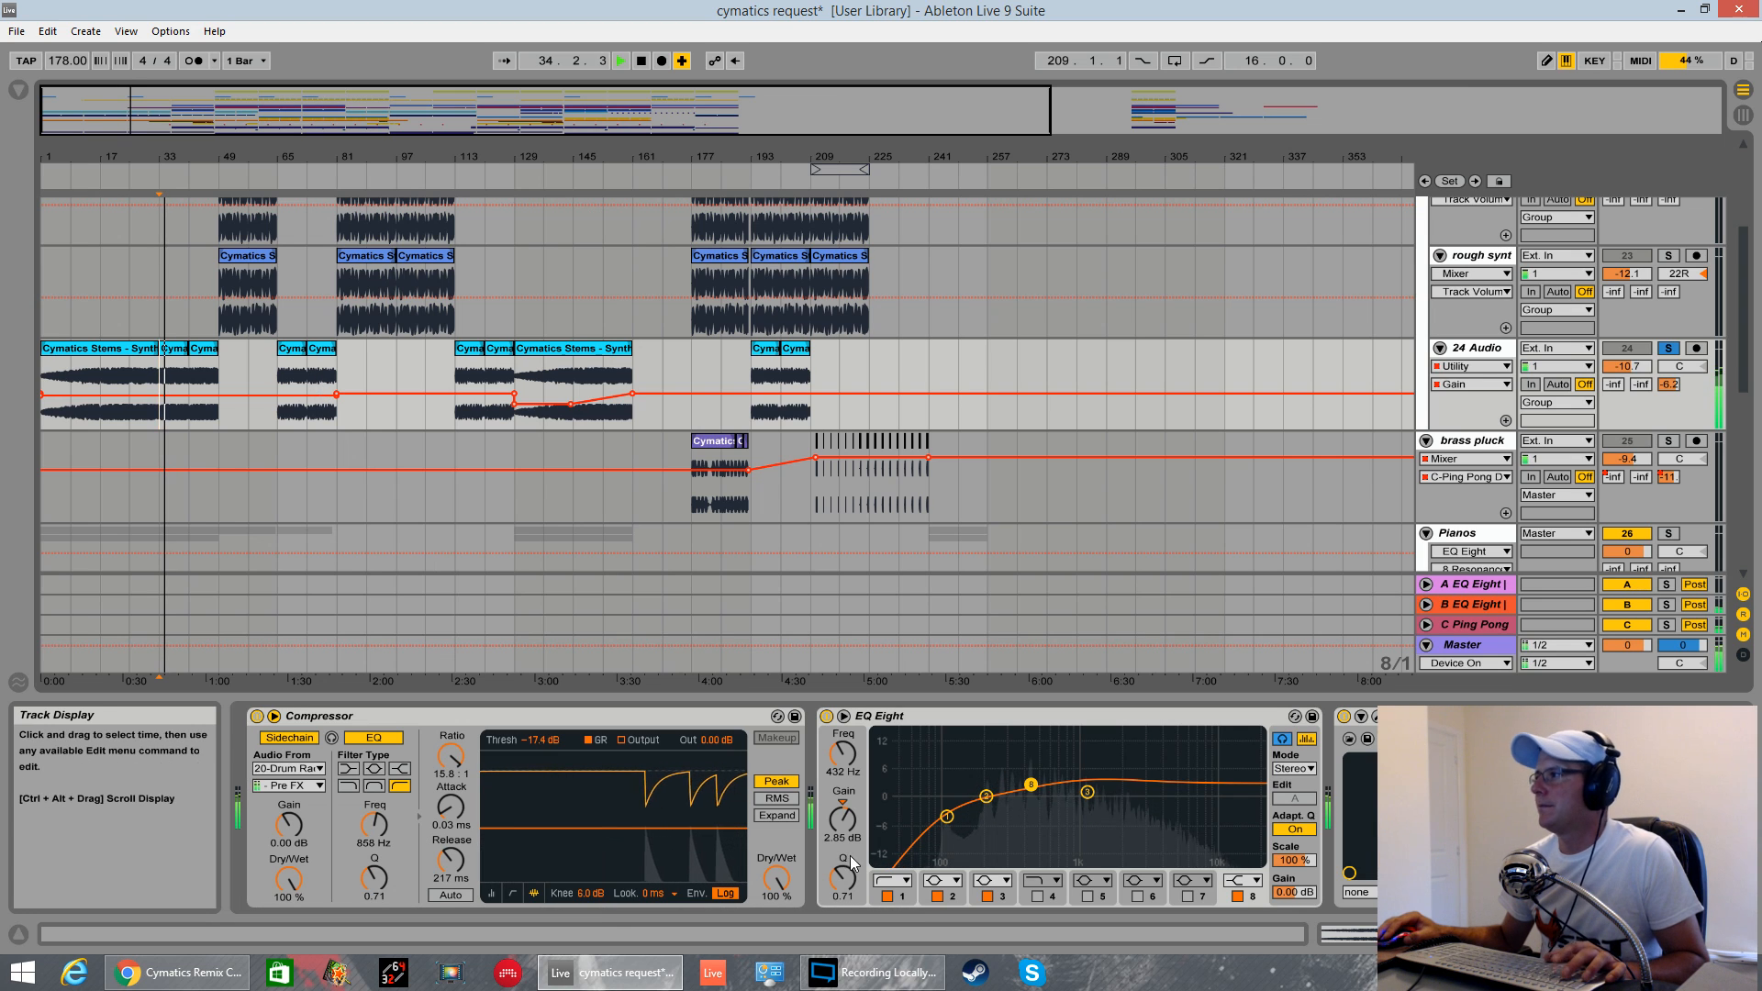
{"action": "key", "text": "space"}
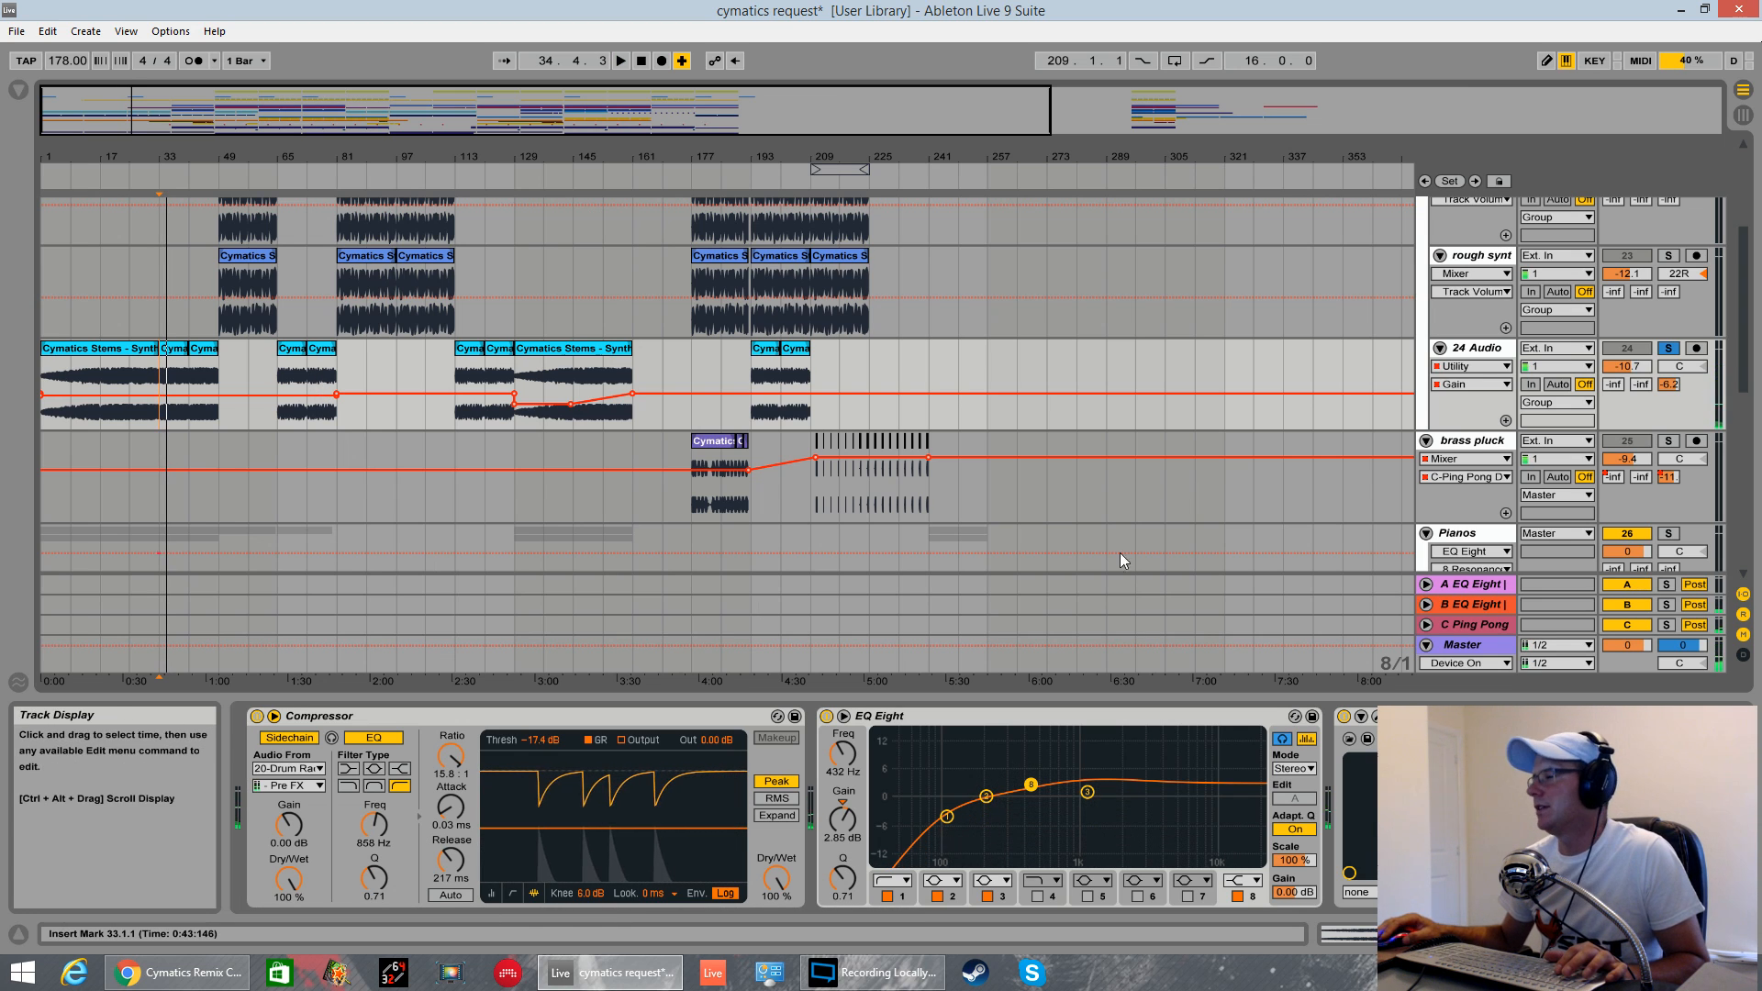
- Show and close 24 Audio's S1 Imager Stereo window, and play the mix briefly from bar 33 with the track out of solo
{"action": "left_click", "coordinate": [1374, 716]}
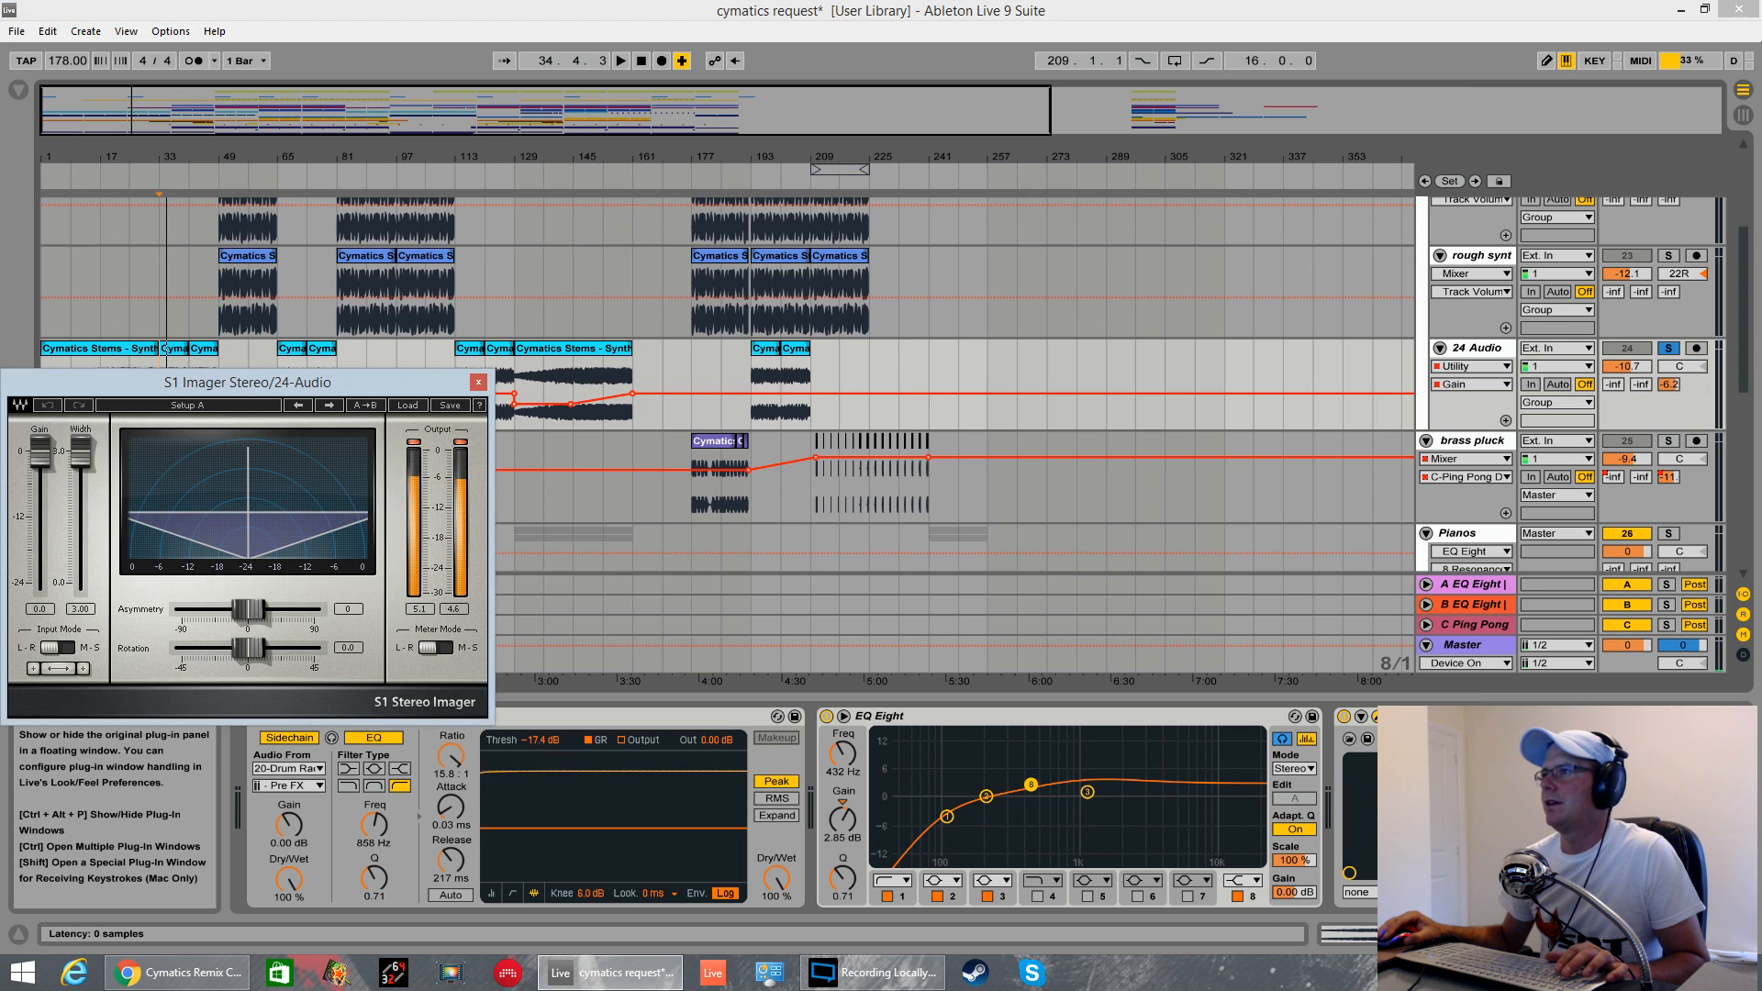
{"action": "left_click", "coordinate": [1374, 716]}
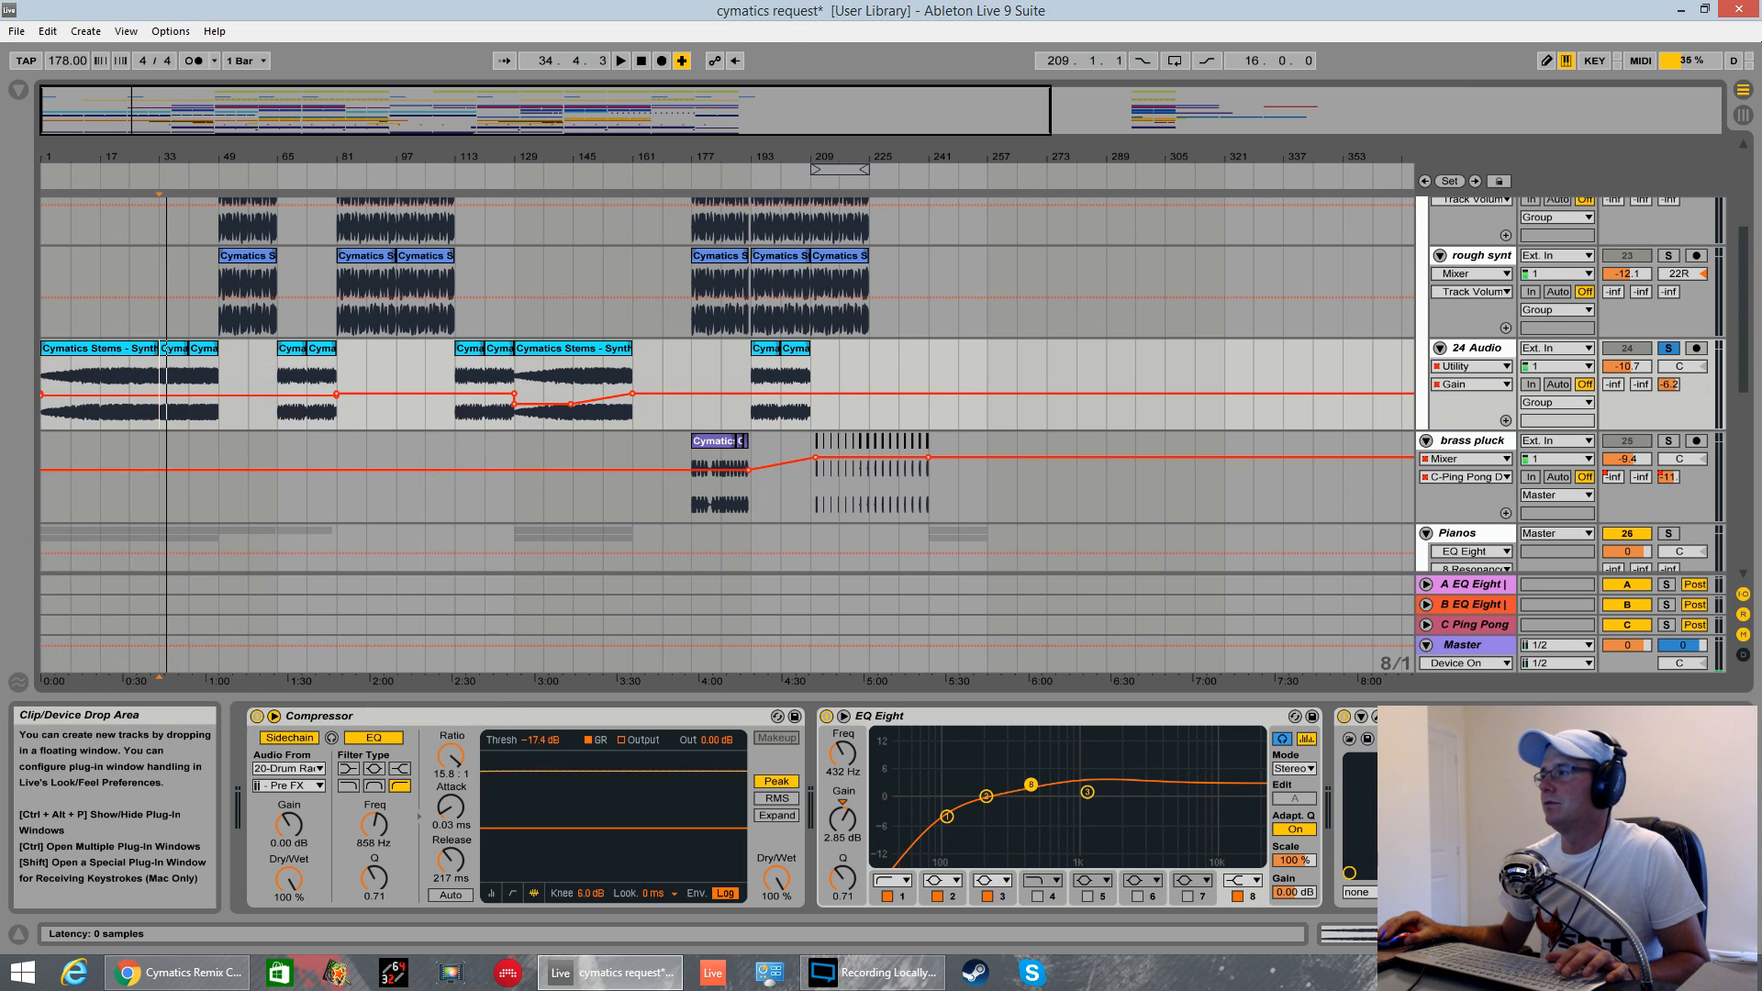
{"action": "left_click", "coordinate": [1664, 360]}
{"action": "key", "text": "space"}
{"action": "scroll", "coordinate": [808, 350], "scroll_direction": "down", "scroll_amount": 2}
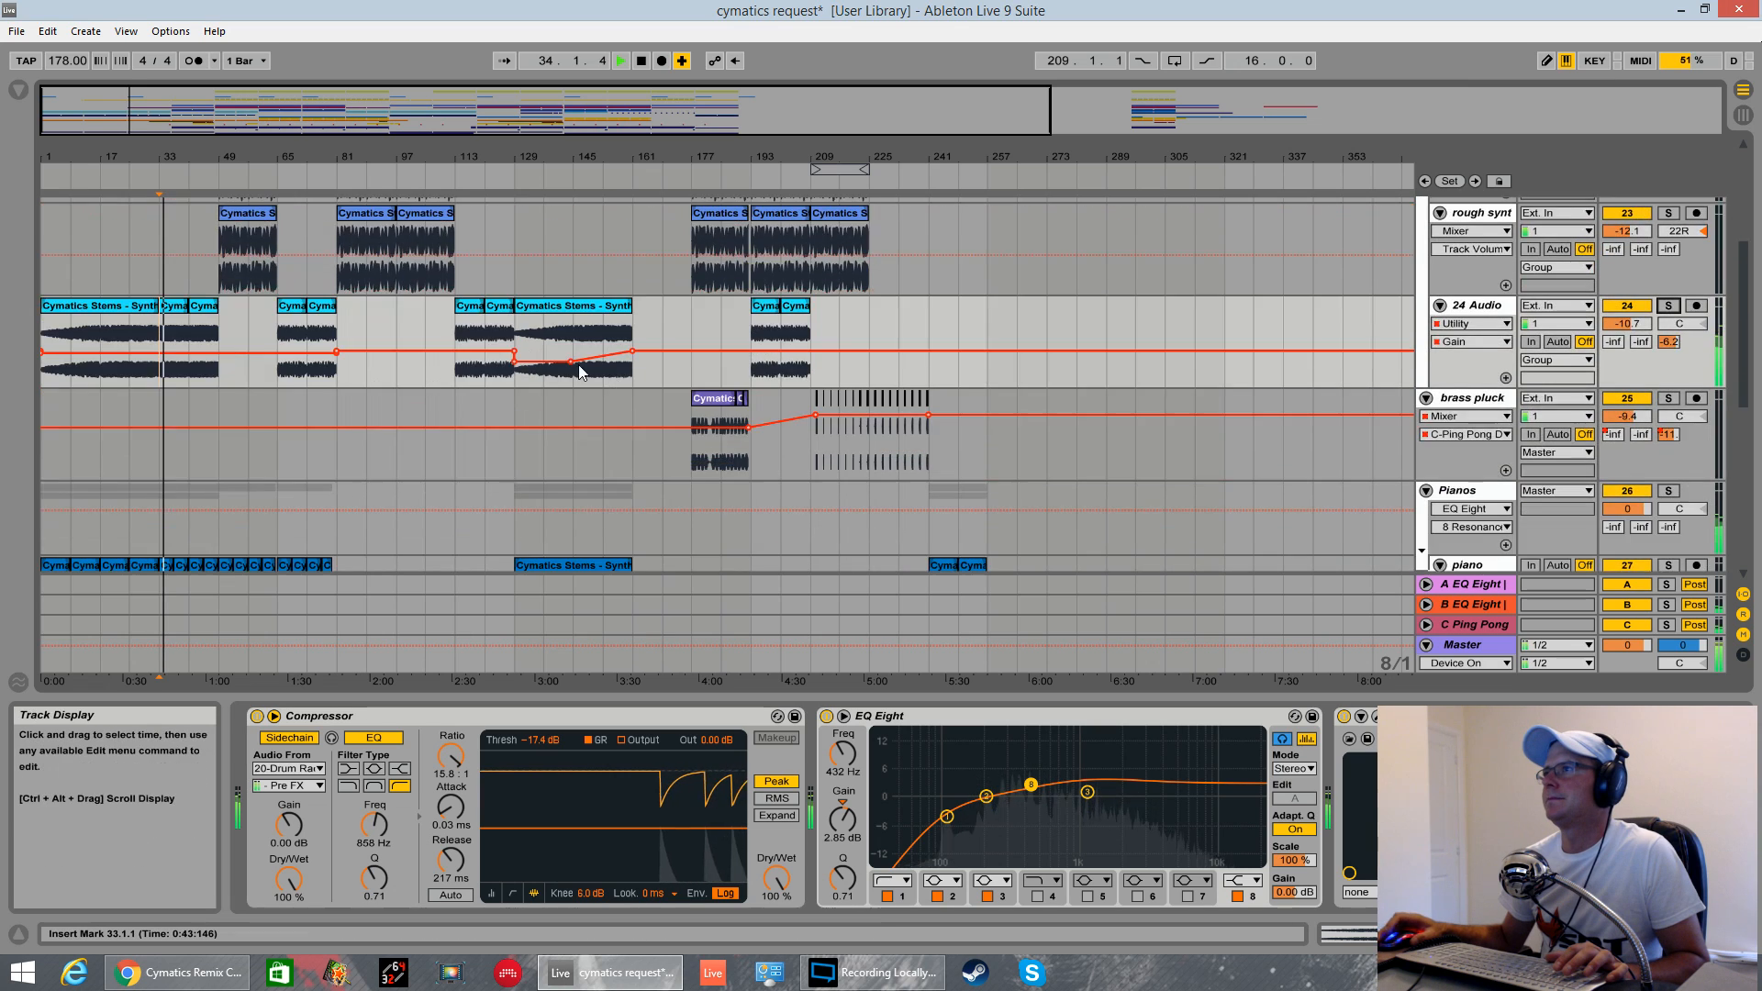
{"action": "scroll", "coordinate": [312, 384], "scroll_direction": "down", "scroll_amount": 10}
{"action": "key", "text": "space"}
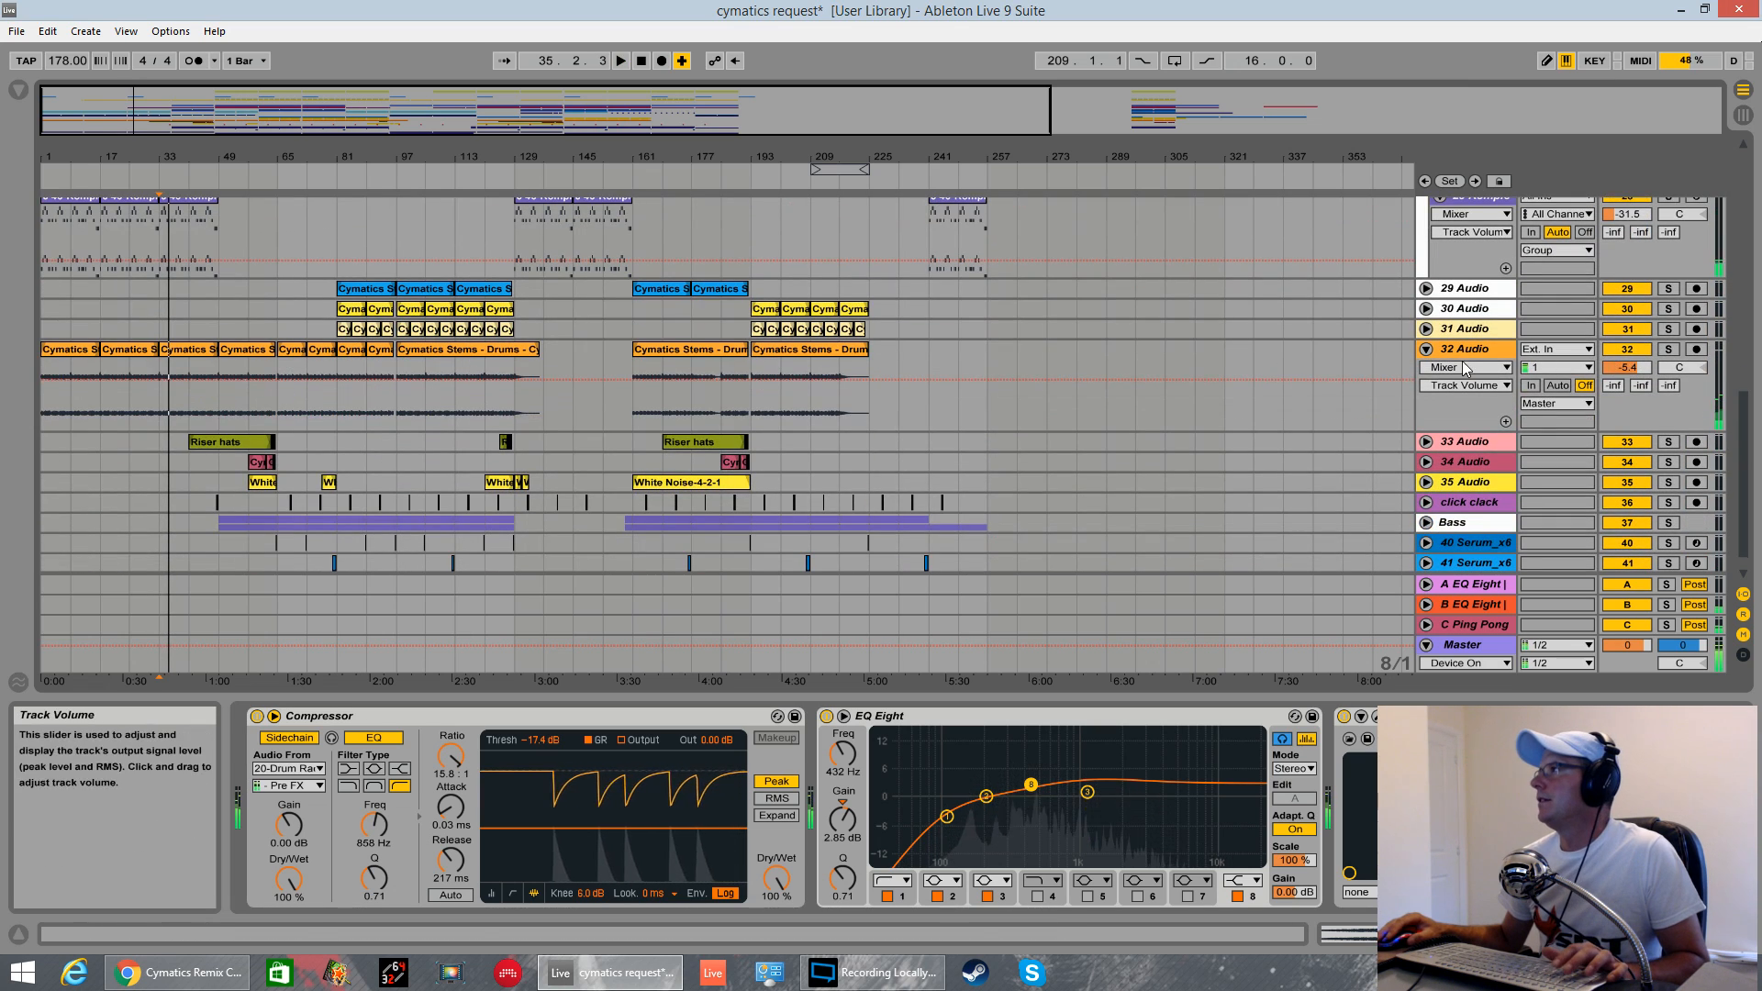
- Solo the 32 Audio track, play it from bar 33, and view and close its S1 Imager Stereo window
{"action": "left_click", "coordinate": [1474, 350]}
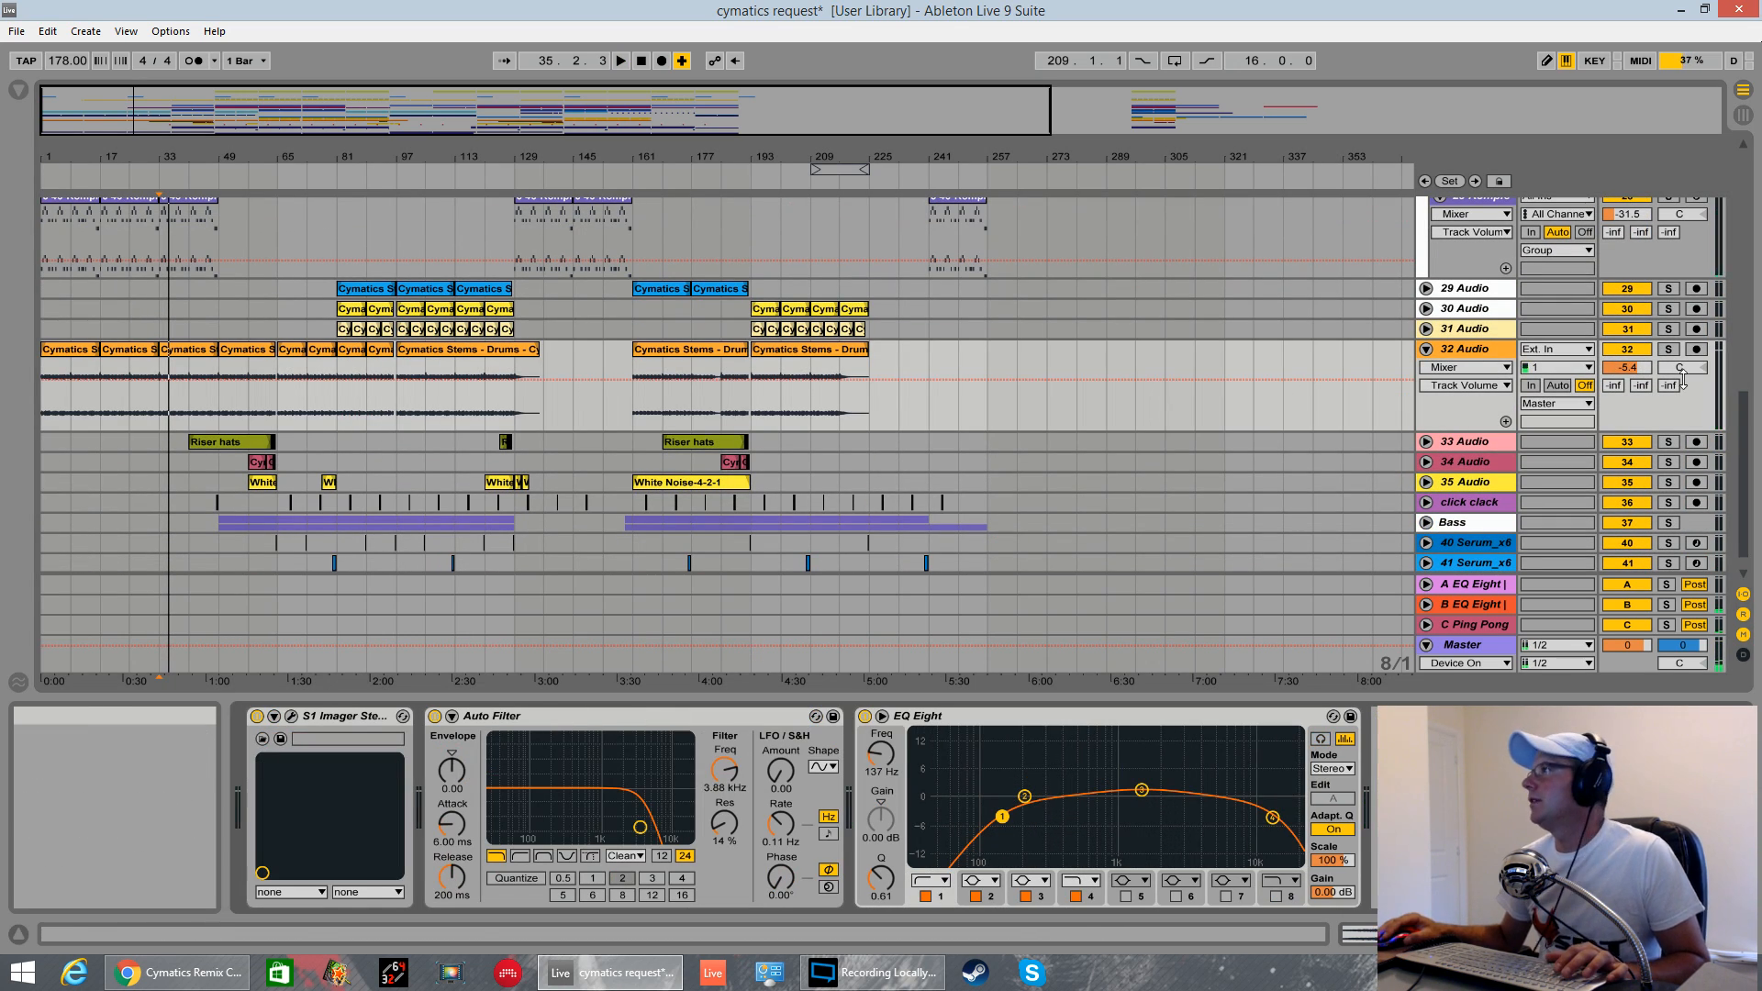
{"action": "left_click", "coordinate": [1668, 350]}
{"action": "key", "text": "space"}
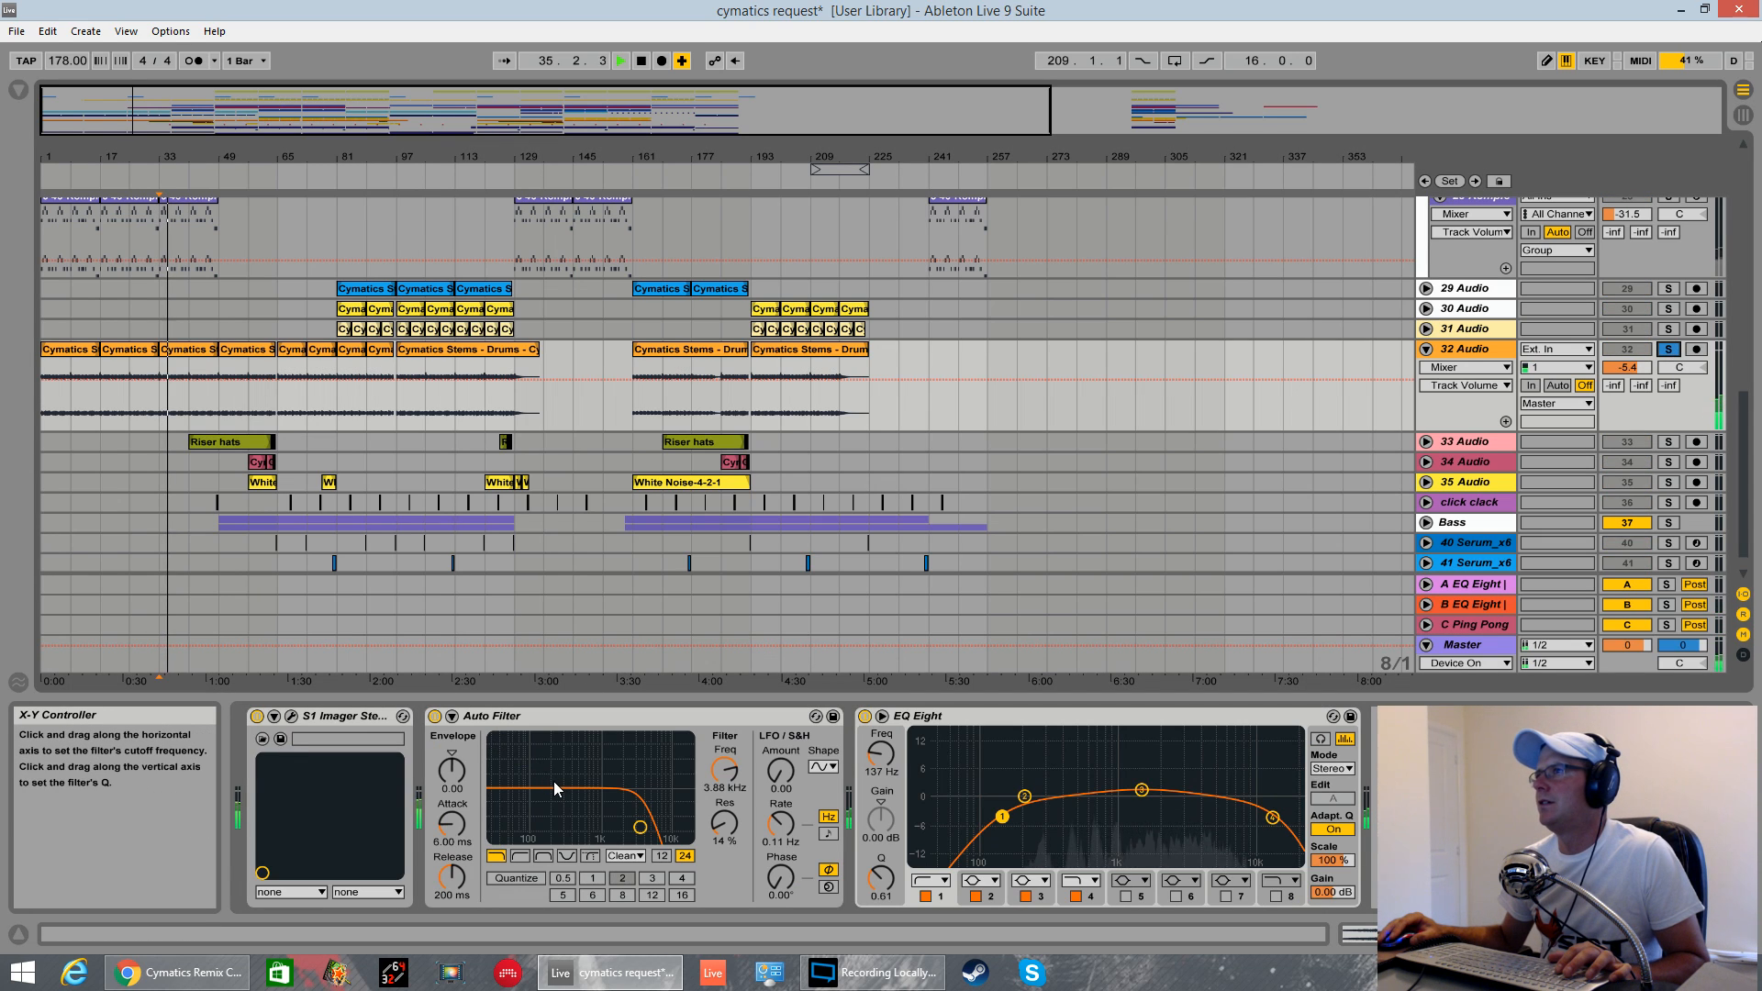
{"action": "left_click", "coordinate": [292, 717]}
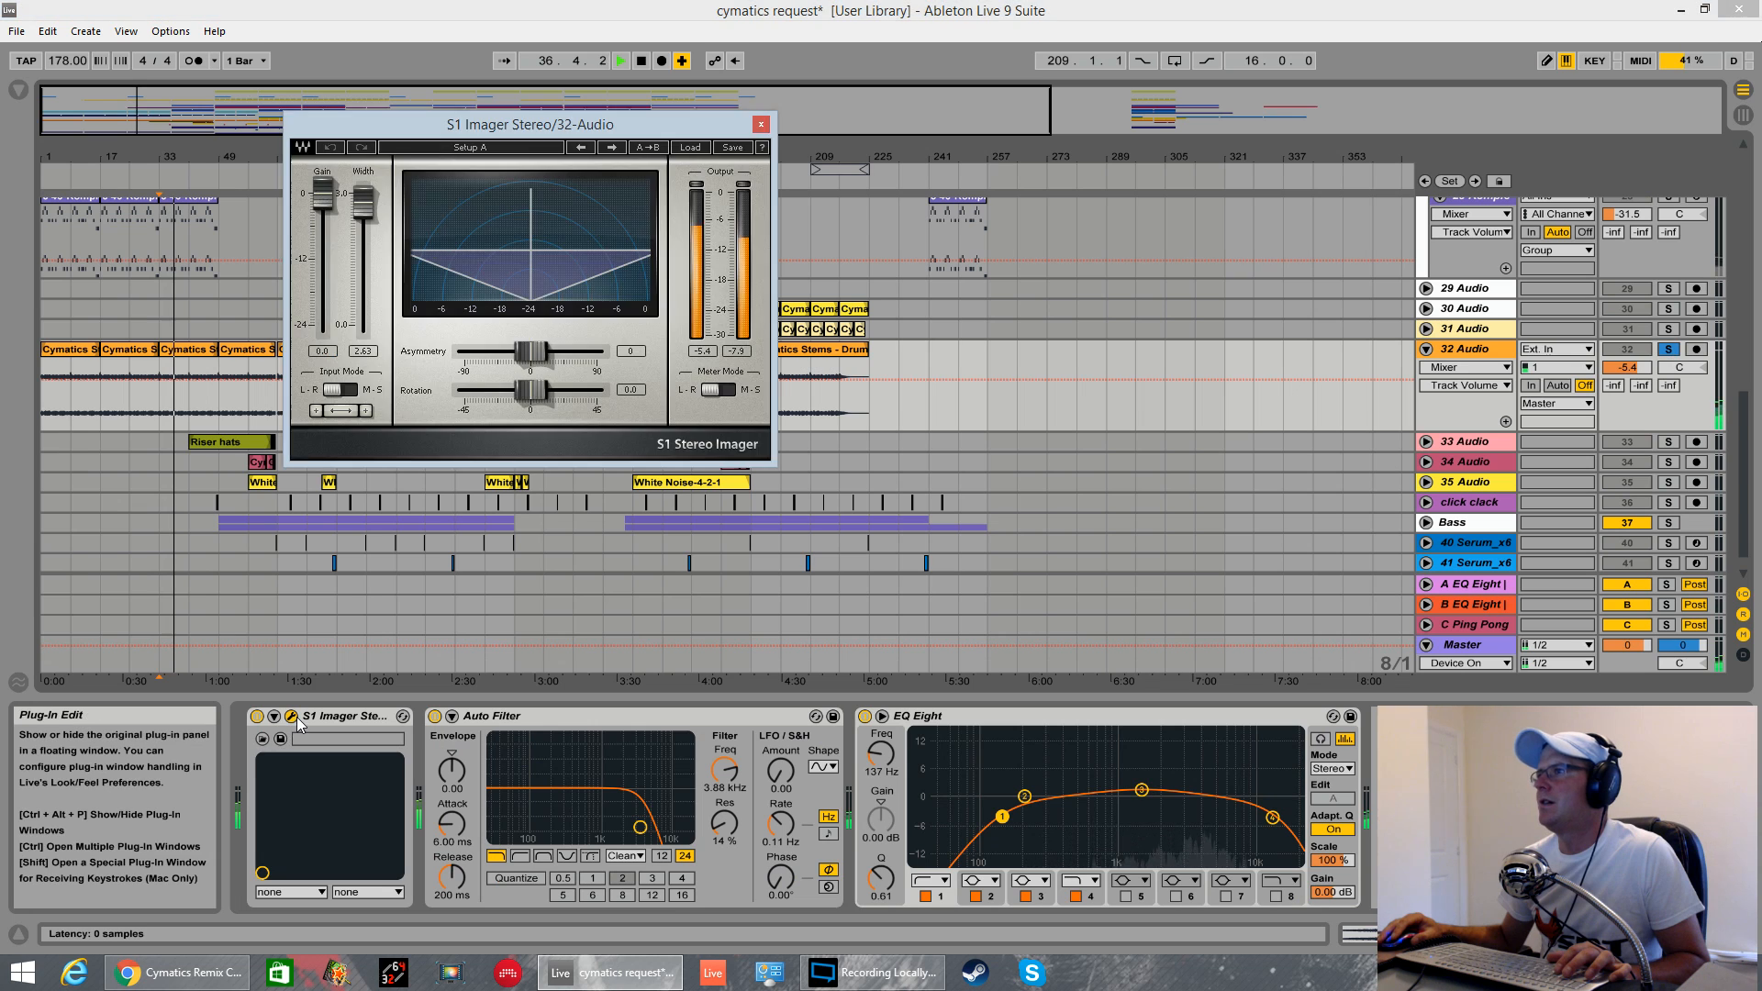
{"action": "left_click", "coordinate": [291, 717]}
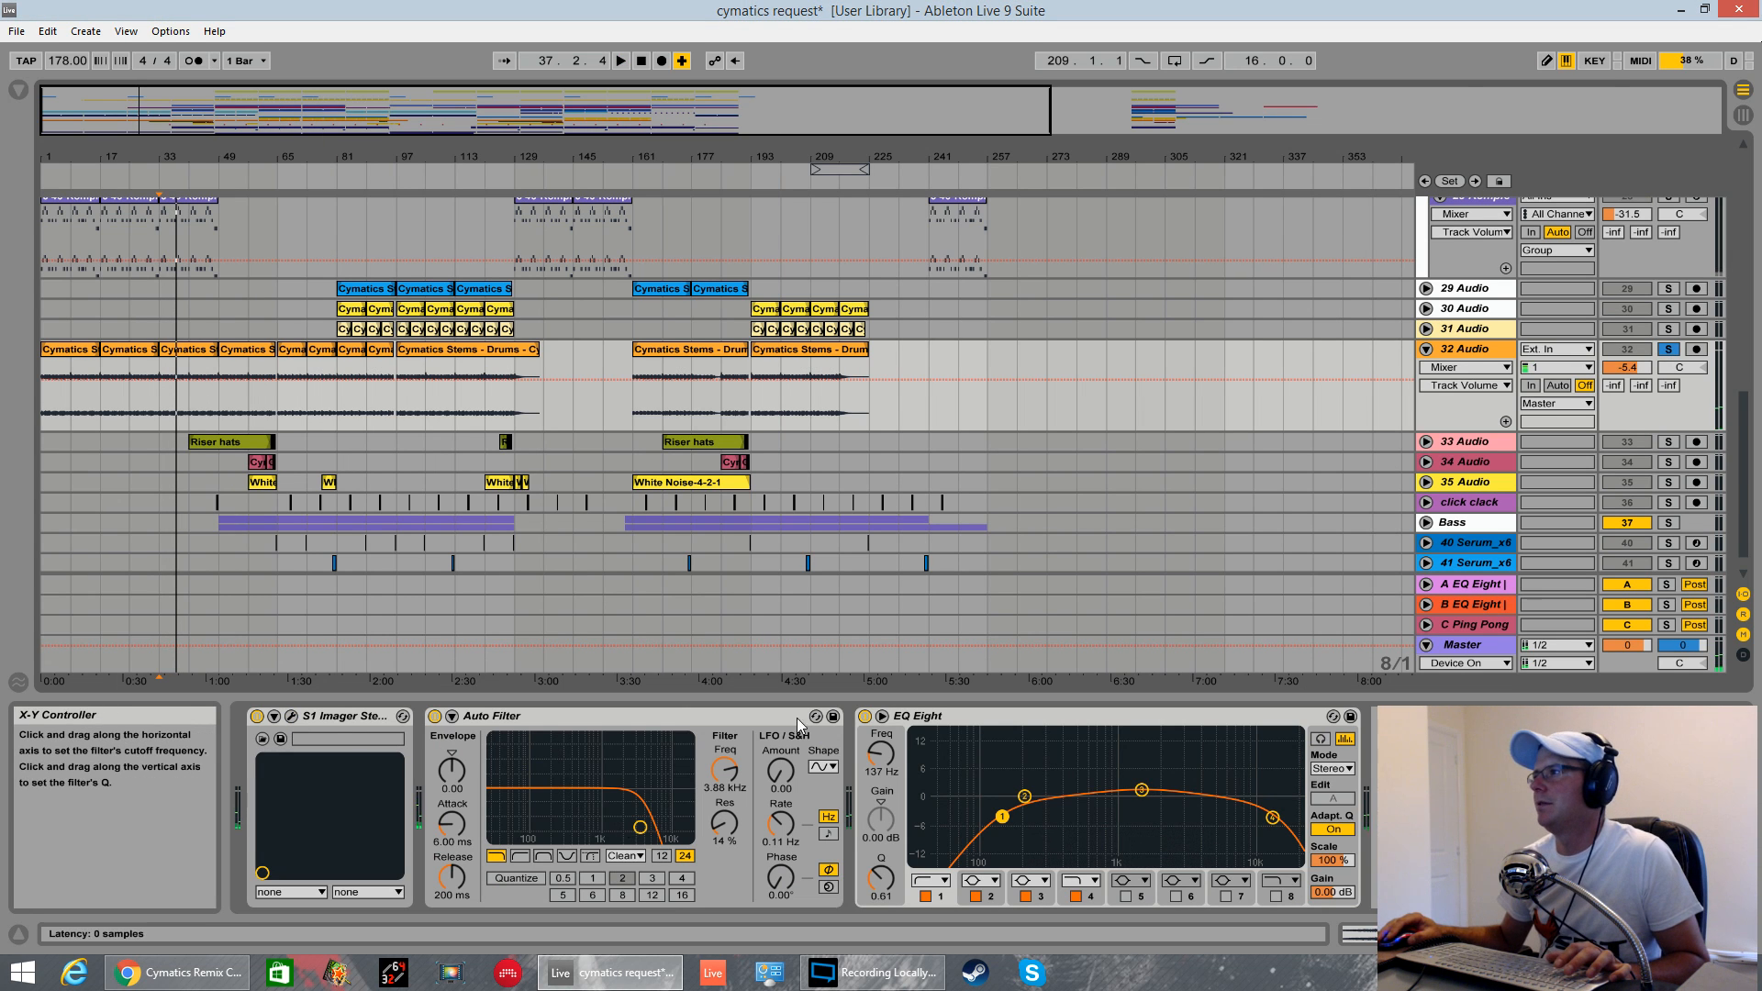
- Play the soloed 32 Audio track again from bar 33 while looking over the Drums, Drum Rack and Rough grp tracks
{"action": "key", "text": "space"}
{"action": "scroll", "coordinate": [857, 407], "scroll_direction": "up", "scroll_amount": 4}
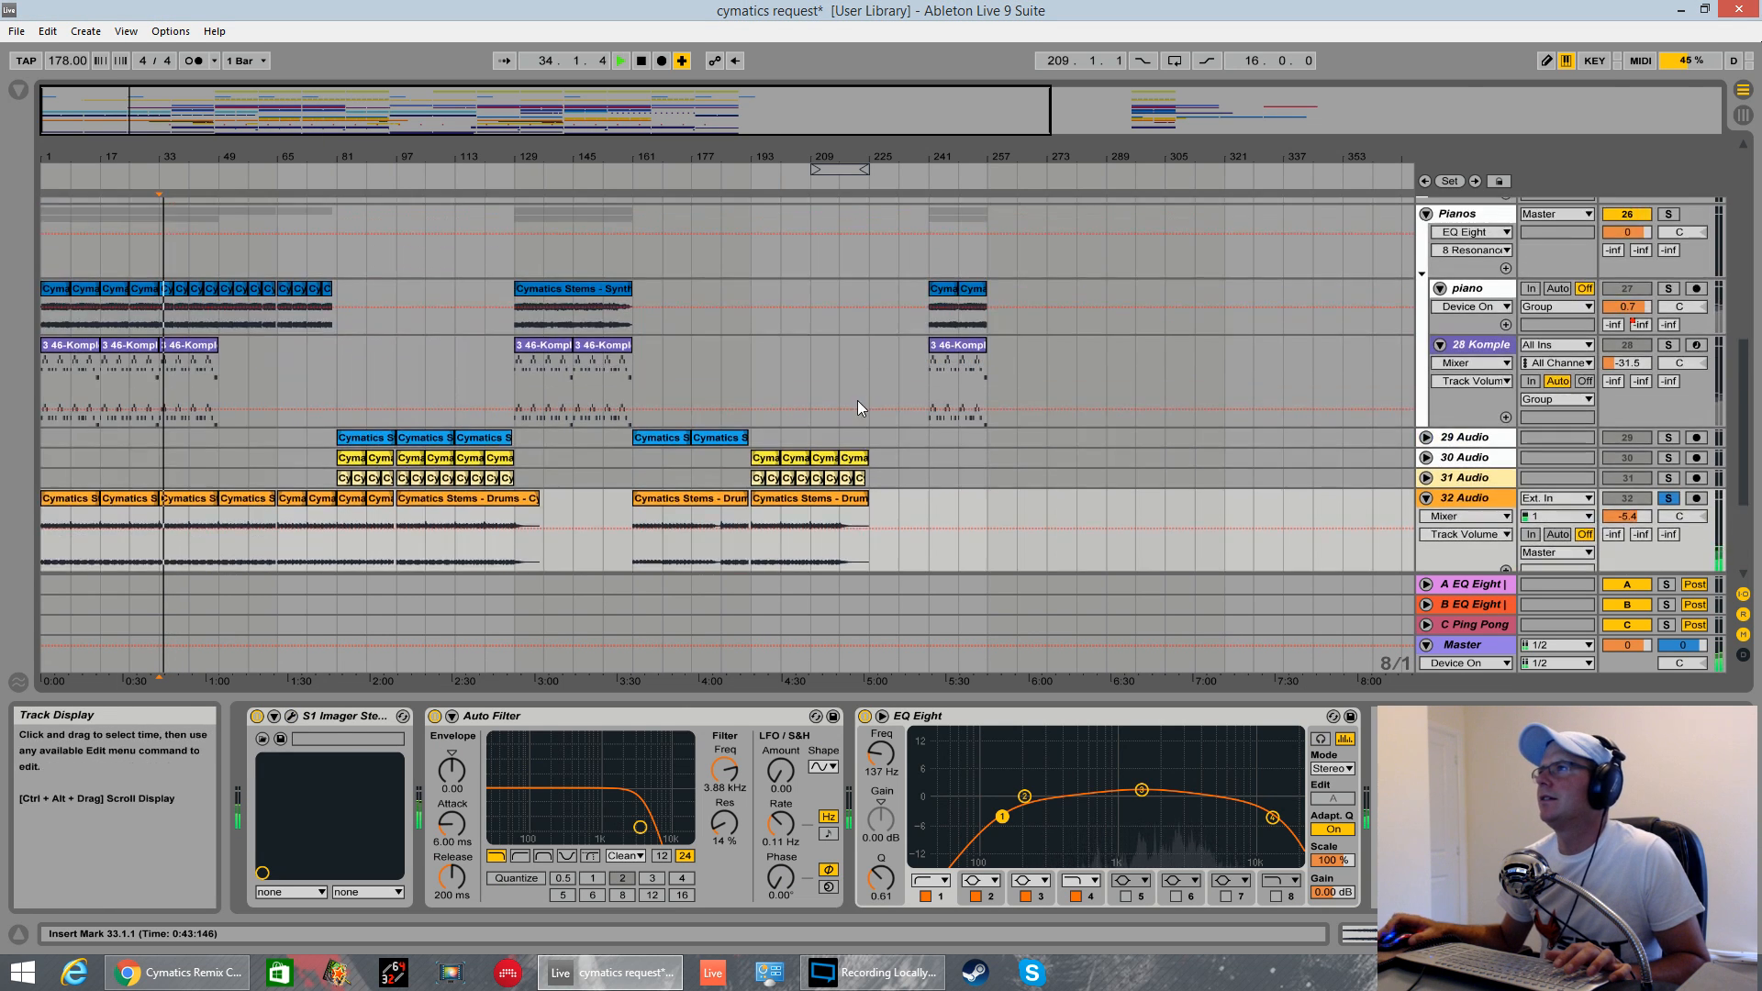
{"action": "scroll", "coordinate": [846, 398], "scroll_direction": "up", "scroll_amount": 8}
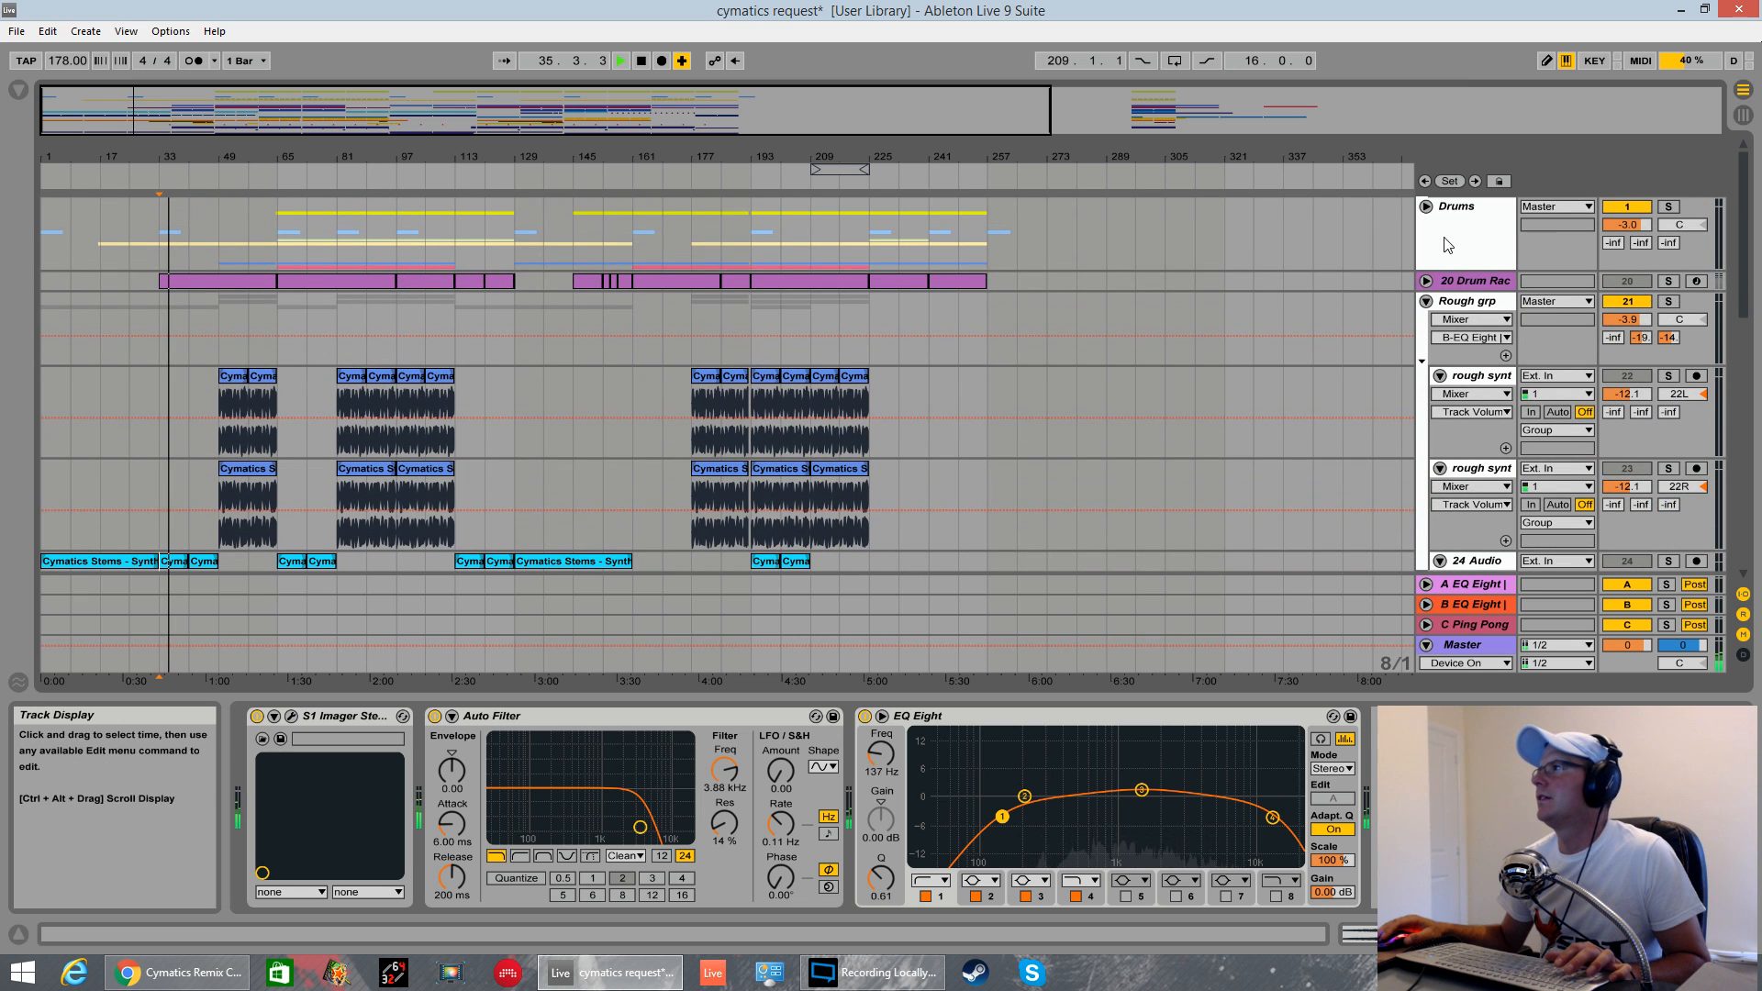
{"action": "left_click", "coordinate": [1425, 282]}
{"action": "left_click", "coordinate": [1425, 282]}
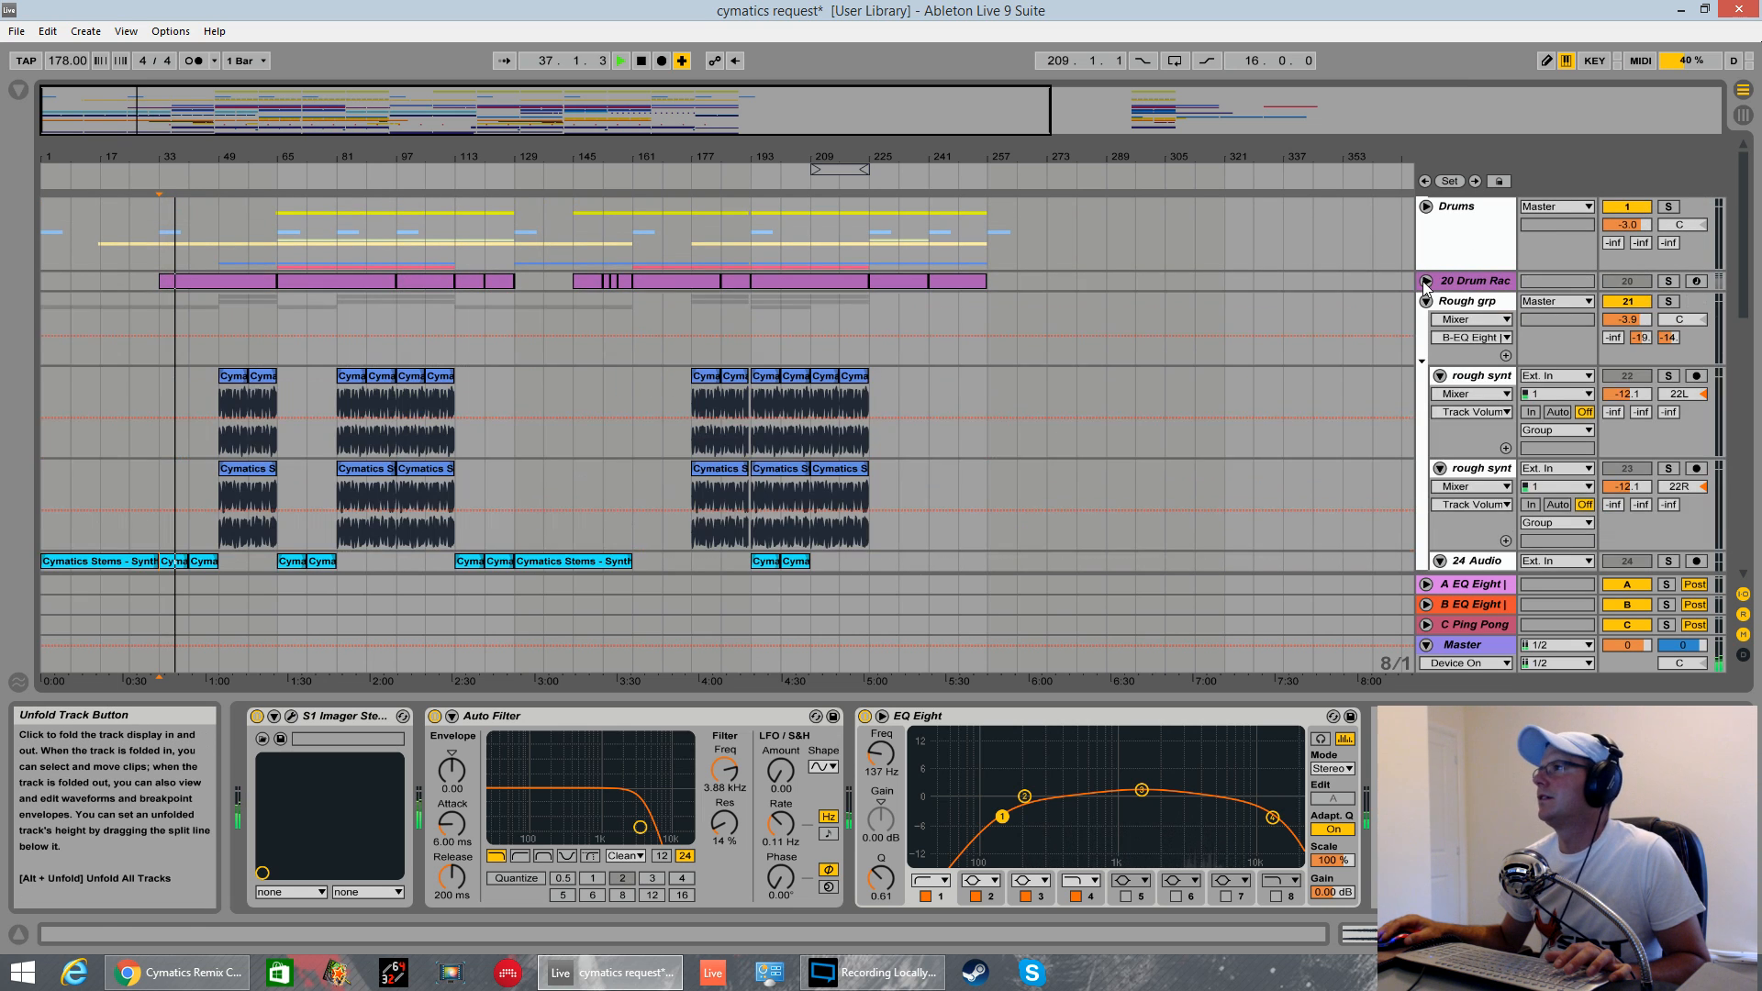
{"action": "scroll", "coordinate": [1397, 283], "scroll_direction": "down", "scroll_amount": 3}
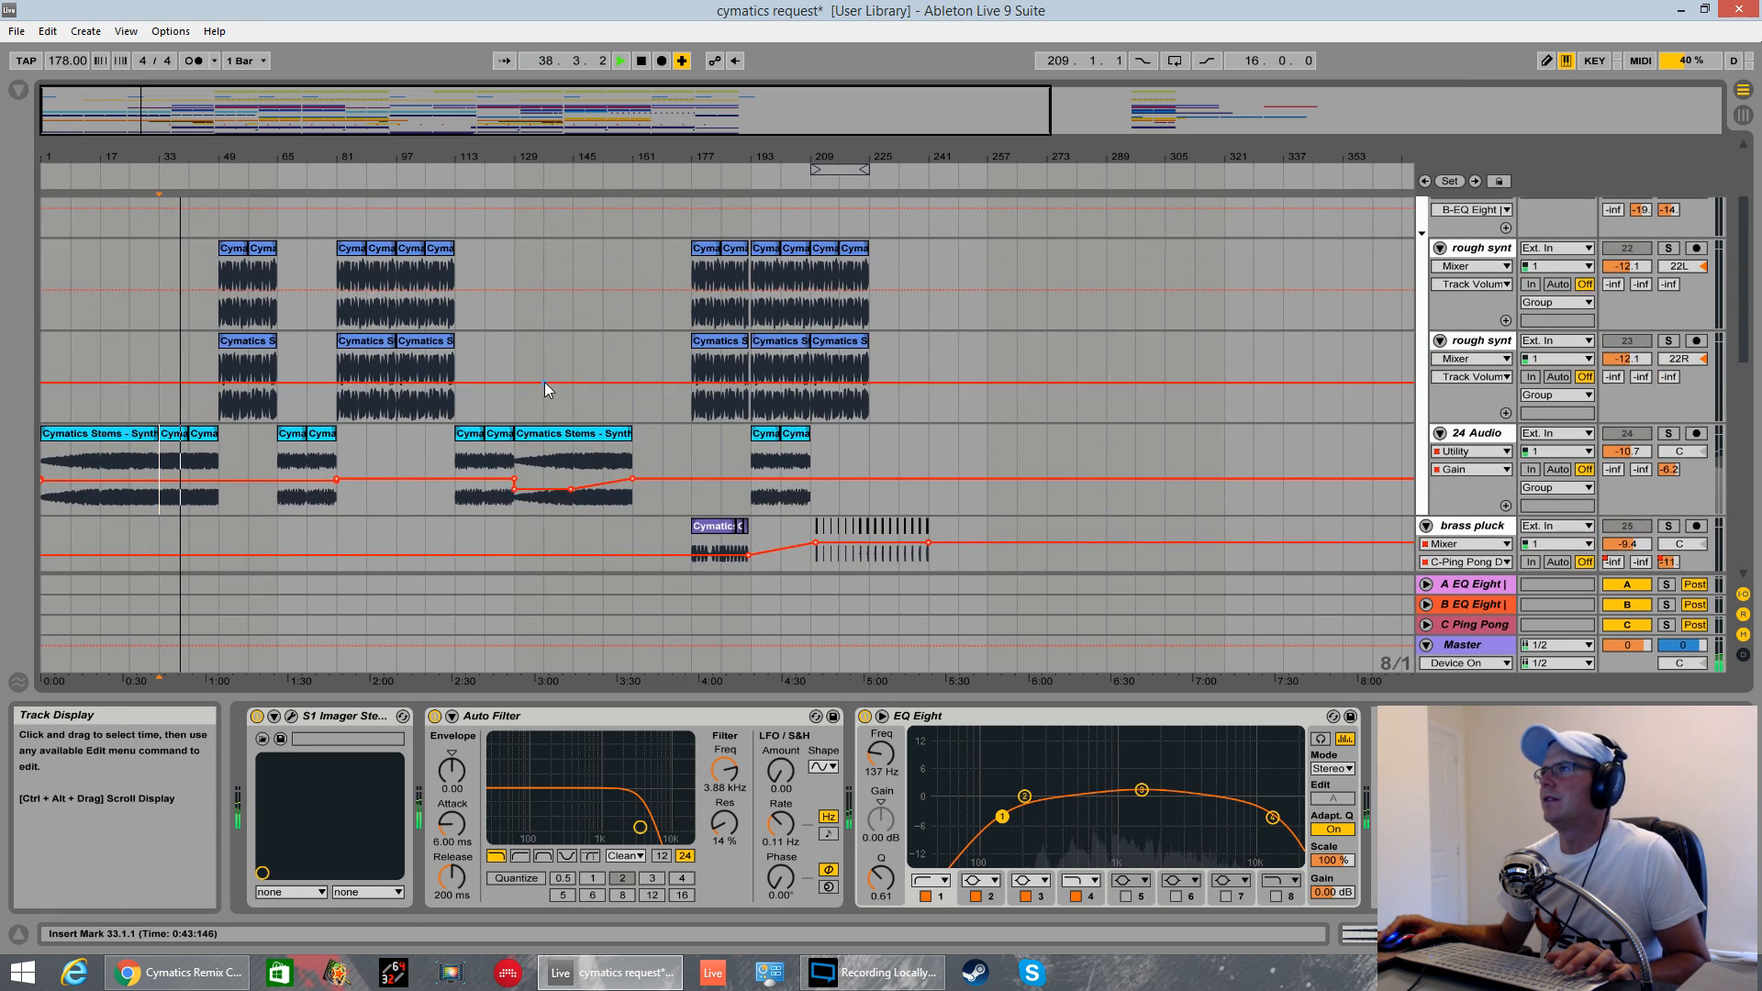
{"action": "key", "text": "space"}
- Select the Rough grp group and show its Auto Filter and EQ Eight devices
{"action": "scroll", "coordinate": [1473, 284], "scroll_direction": "up", "scroll_amount": 2}
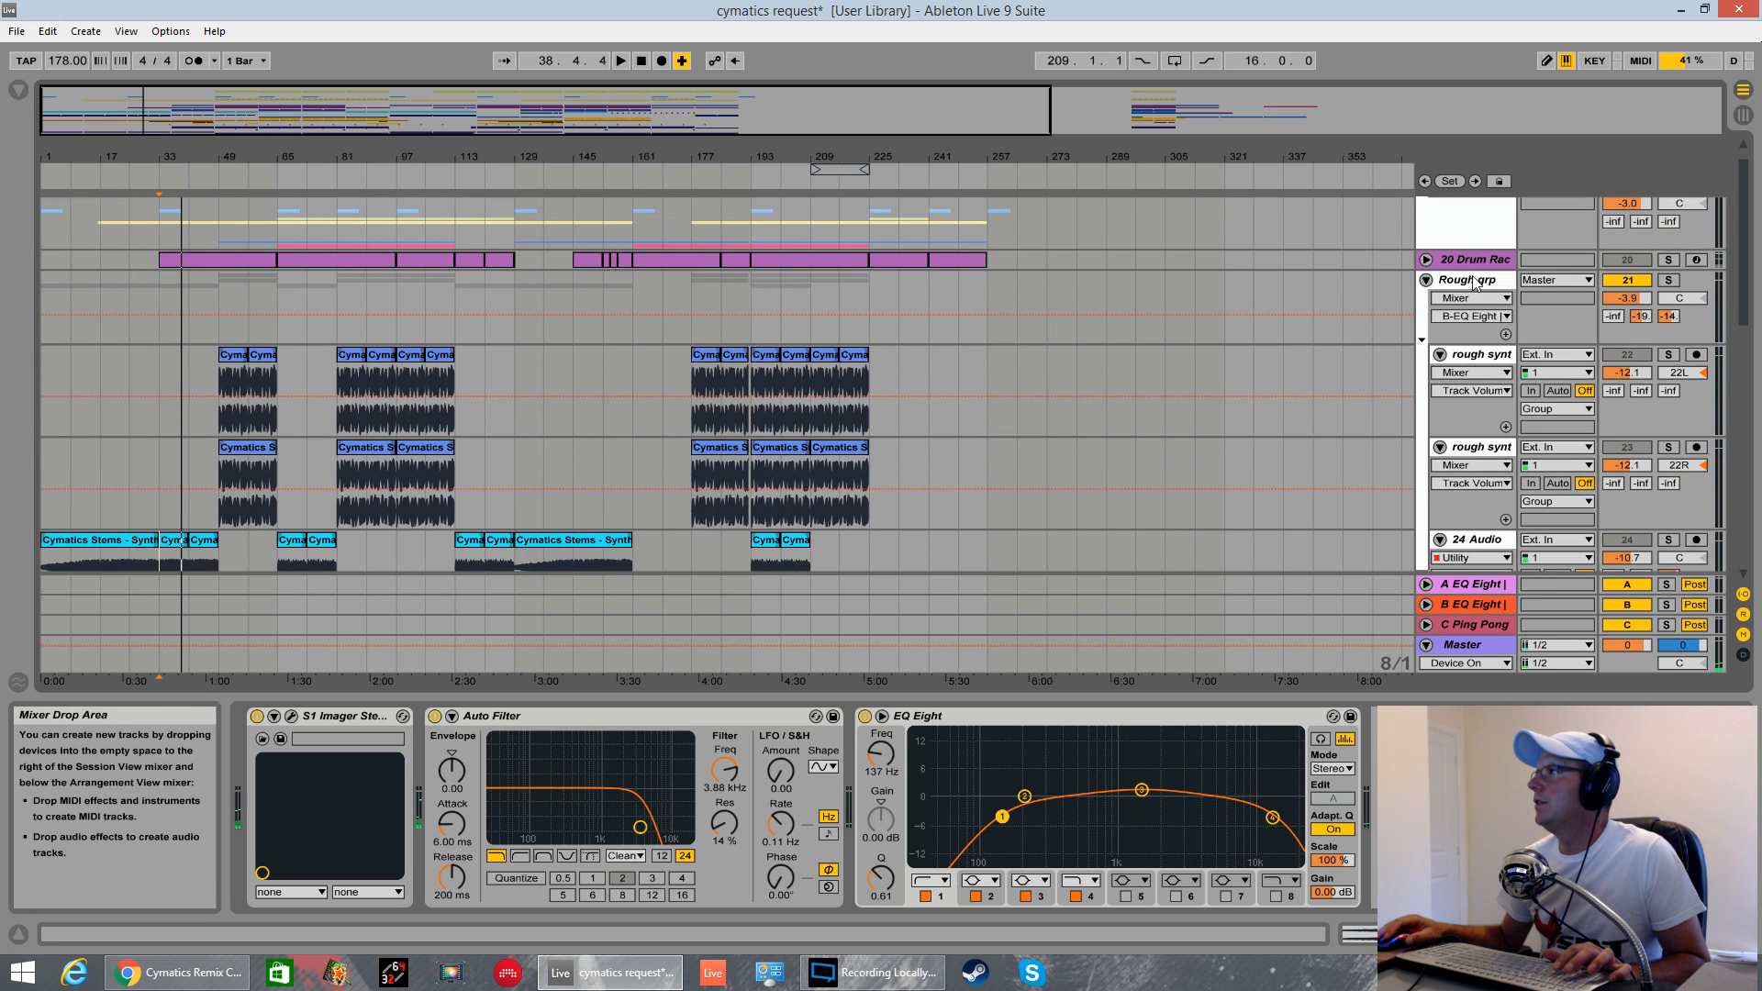
{"action": "left_click", "coordinate": [1489, 356]}
{"action": "left_click", "coordinate": [1495, 286]}
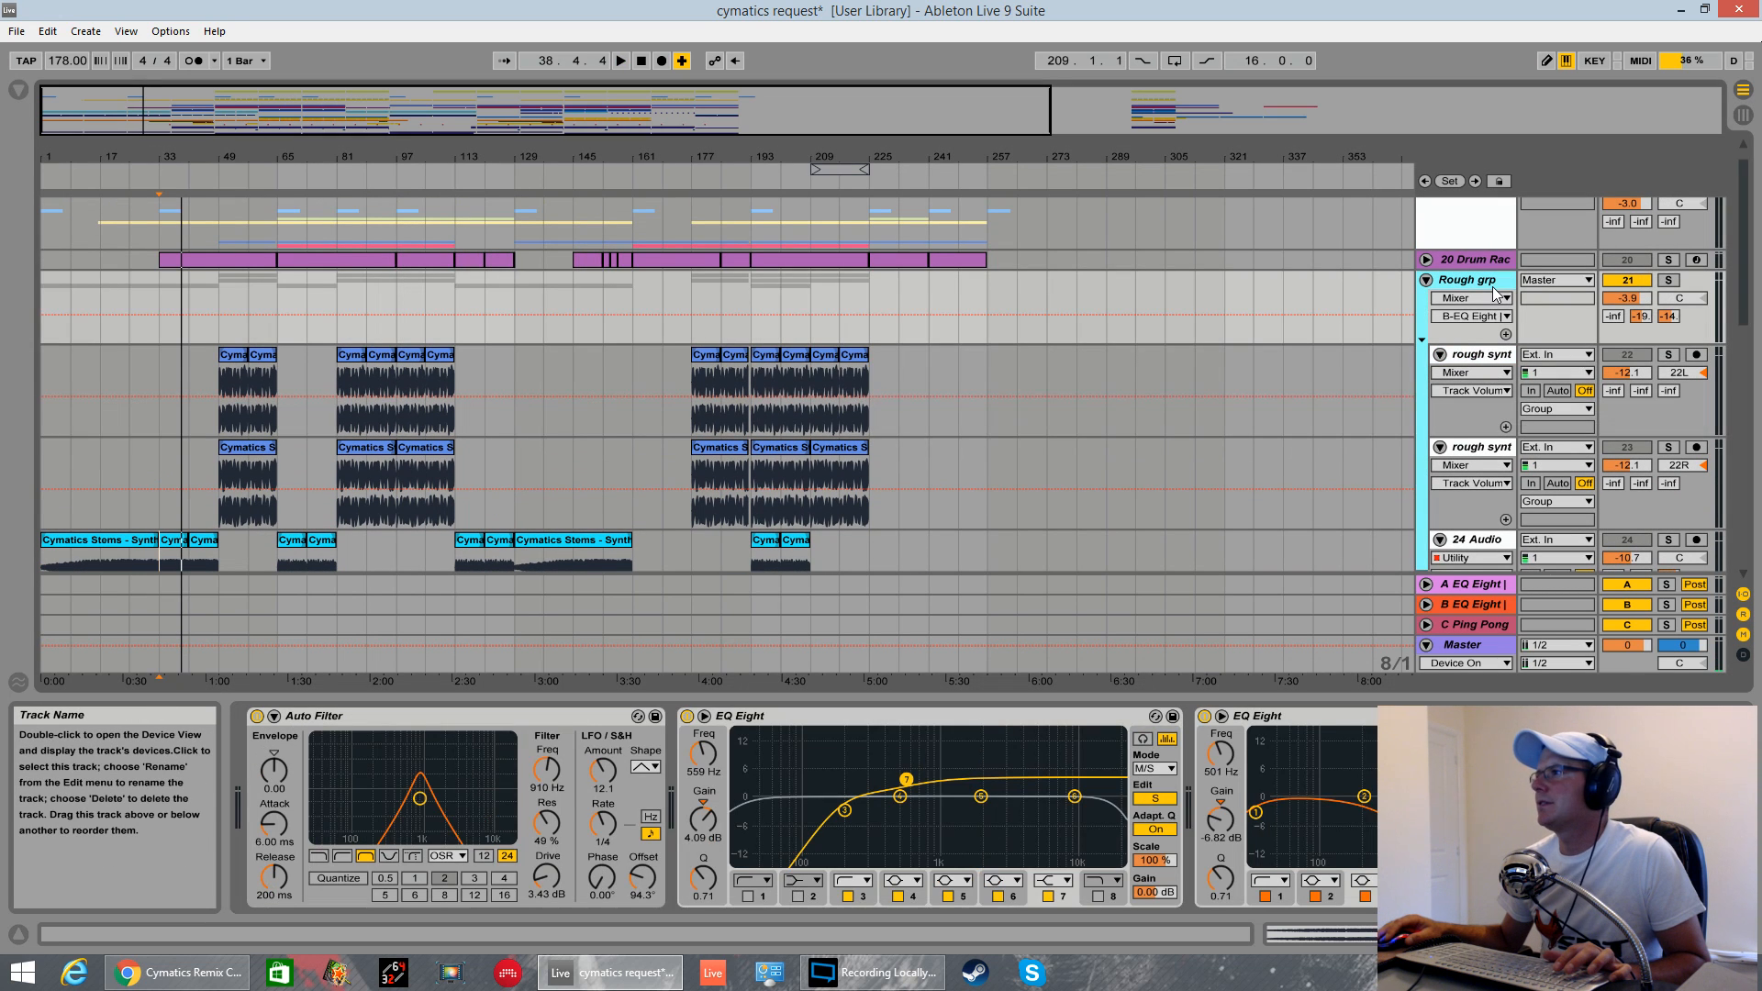
- Solo the 24 Audio track, play it from bar 33, and show its Compressor and EQ Eight again
{"action": "scroll", "coordinate": [229, 432], "scroll_direction": "down", "scroll_amount": 2}
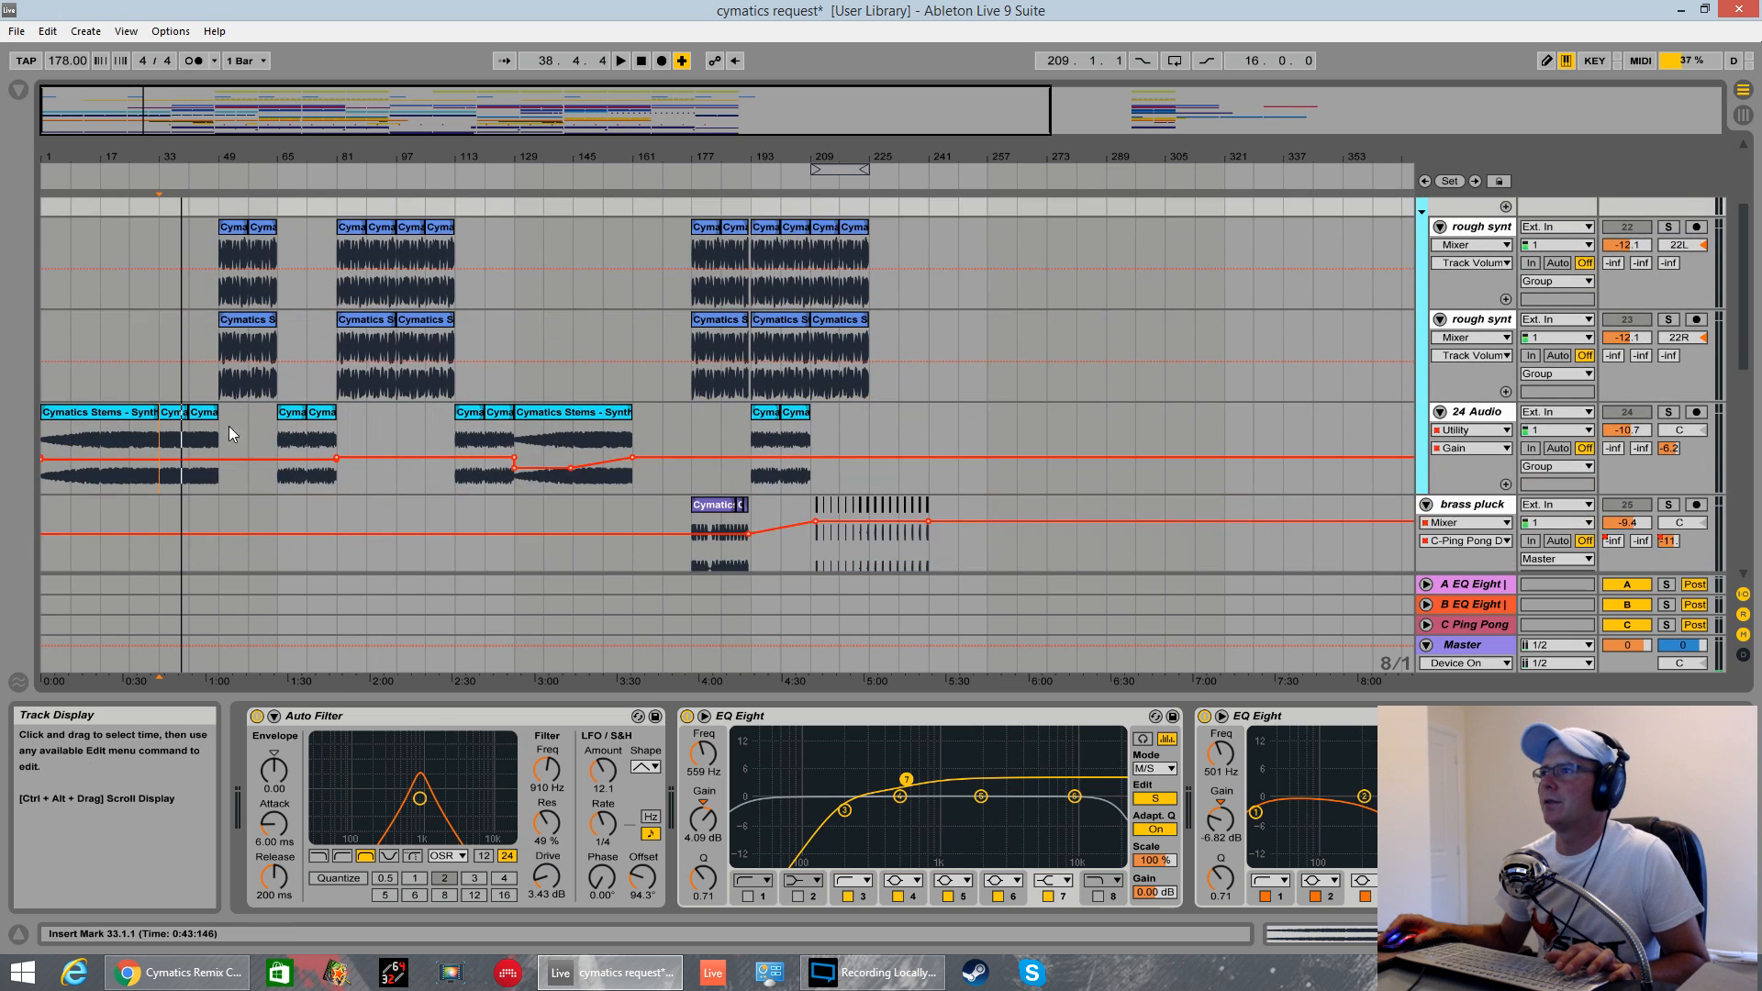
{"action": "scroll", "coordinate": [107, 444], "scroll_direction": "down", "scroll_amount": 1}
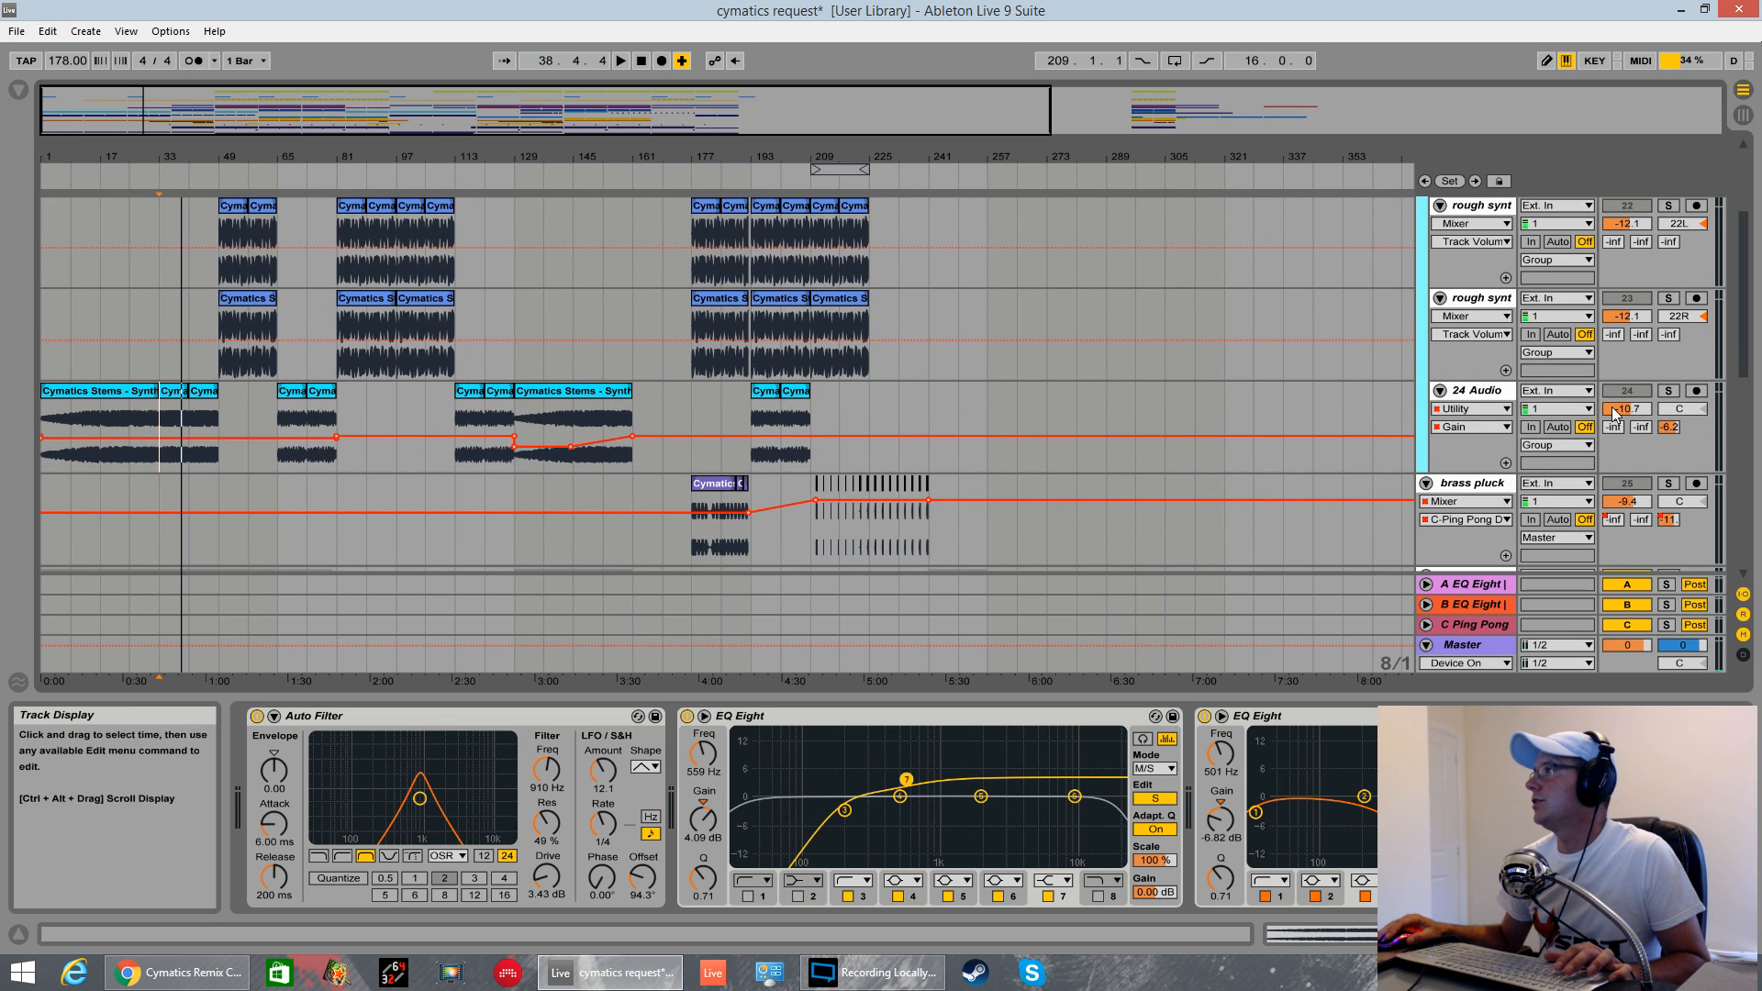
{"action": "left_click", "coordinate": [1667, 392]}
{"action": "key", "text": "space"}
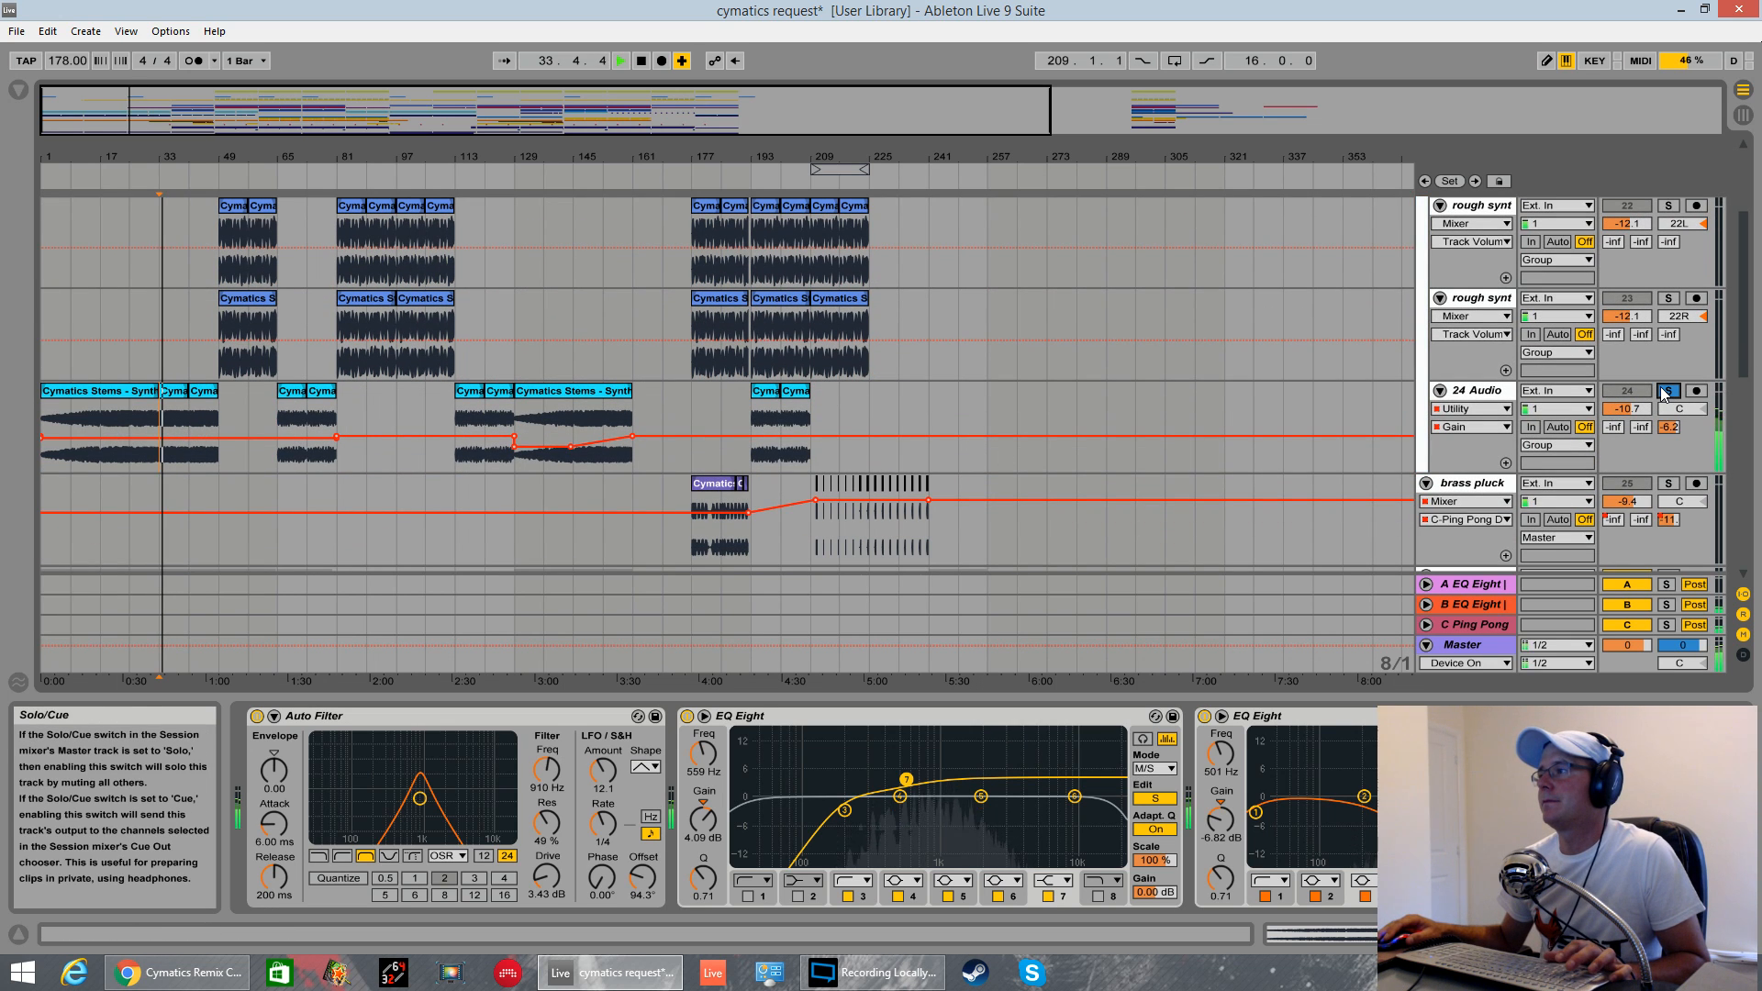
{"action": "left_click", "coordinate": [1475, 398]}
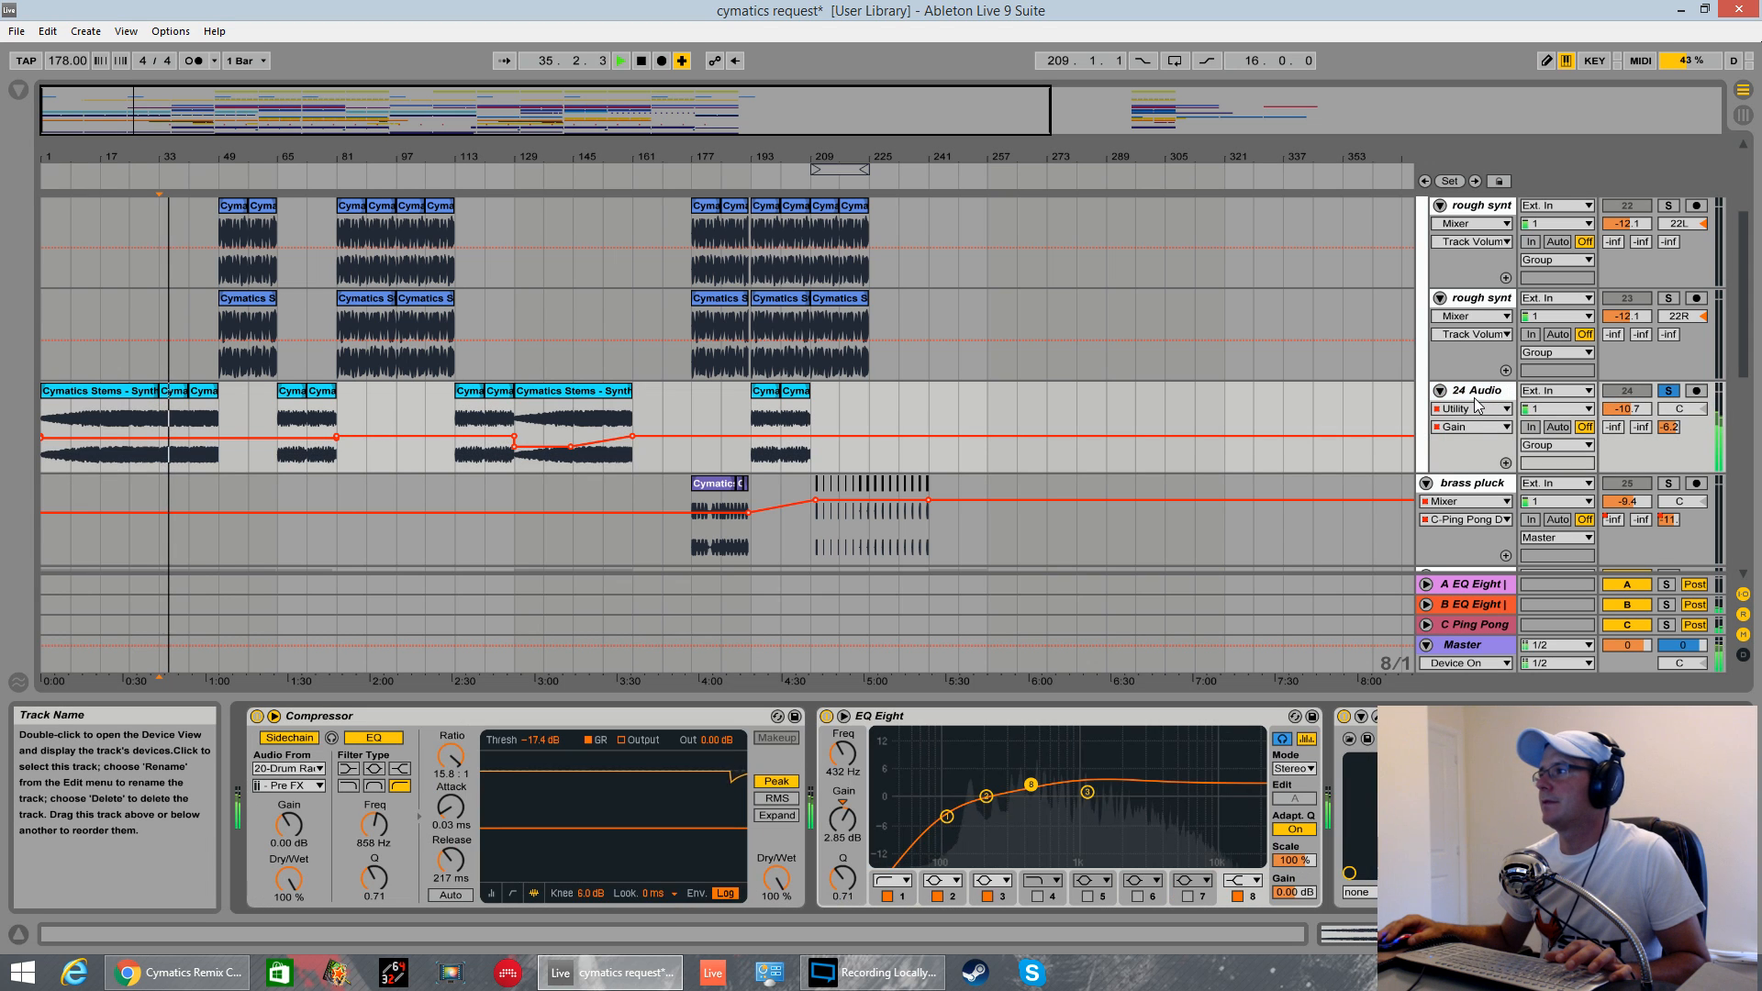
{"action": "key", "text": "space"}
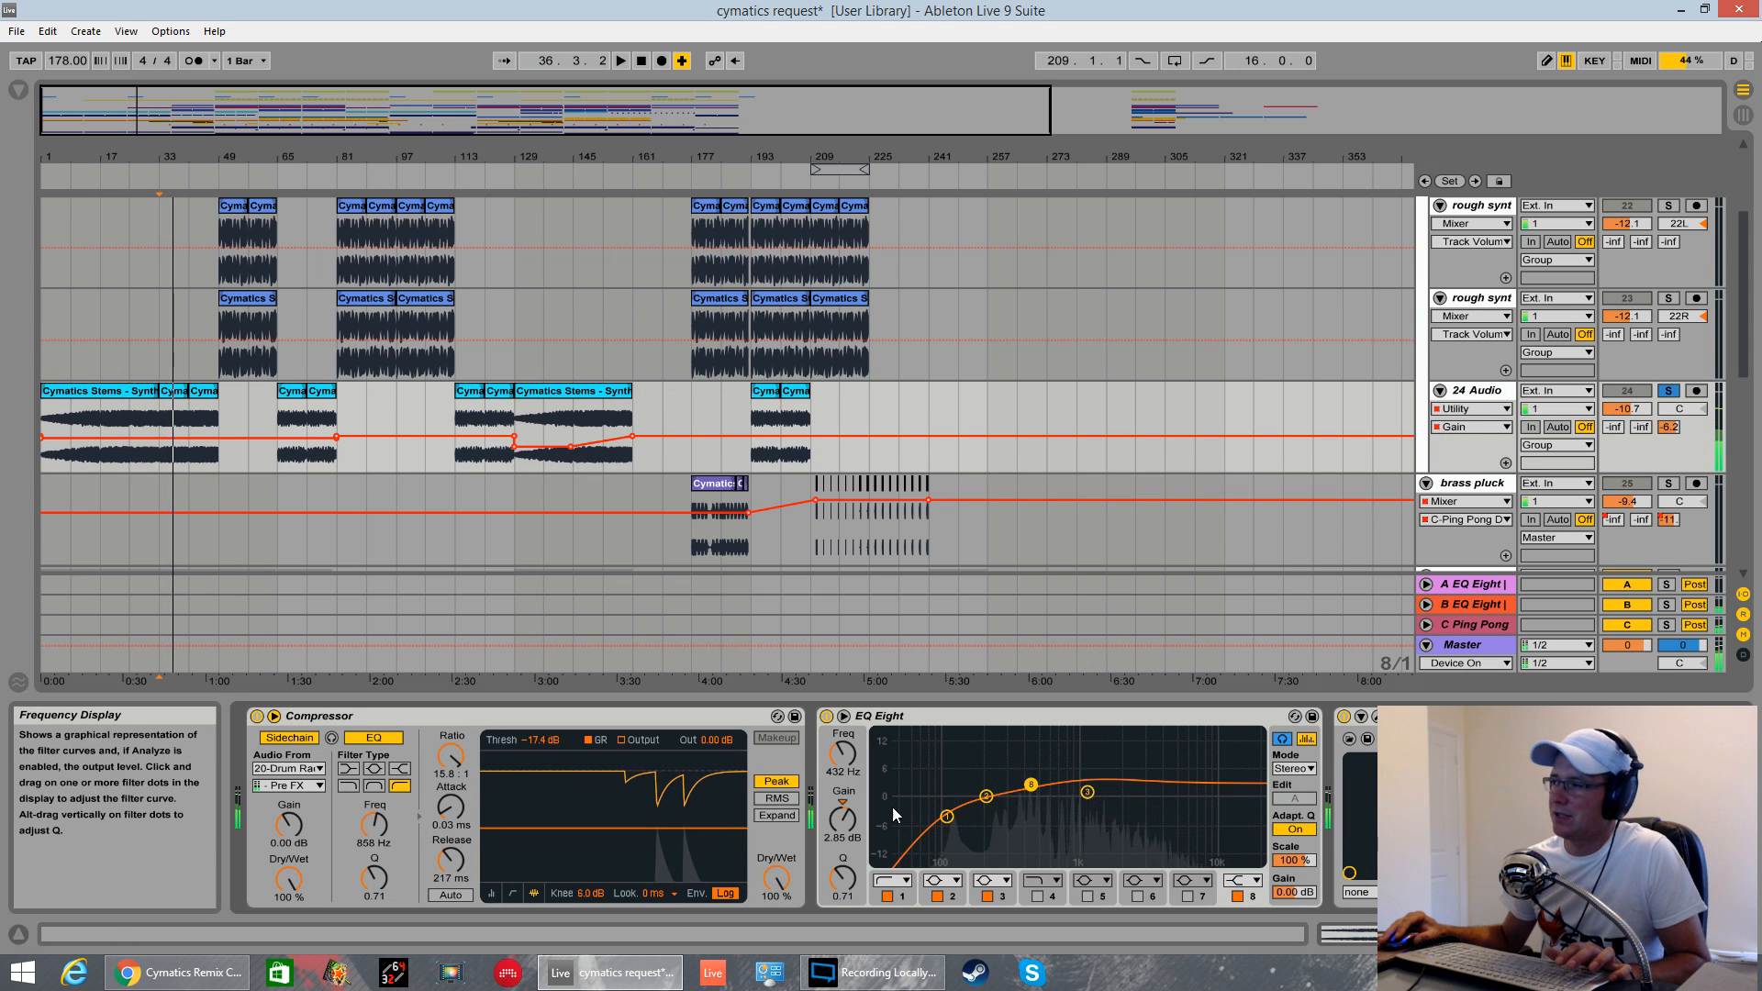
- Solo the 32 Audio track and play it from bar 33 for comparison with 24 Audio
{"action": "scroll", "coordinate": [1330, 523], "scroll_direction": "down", "scroll_amount": 10}
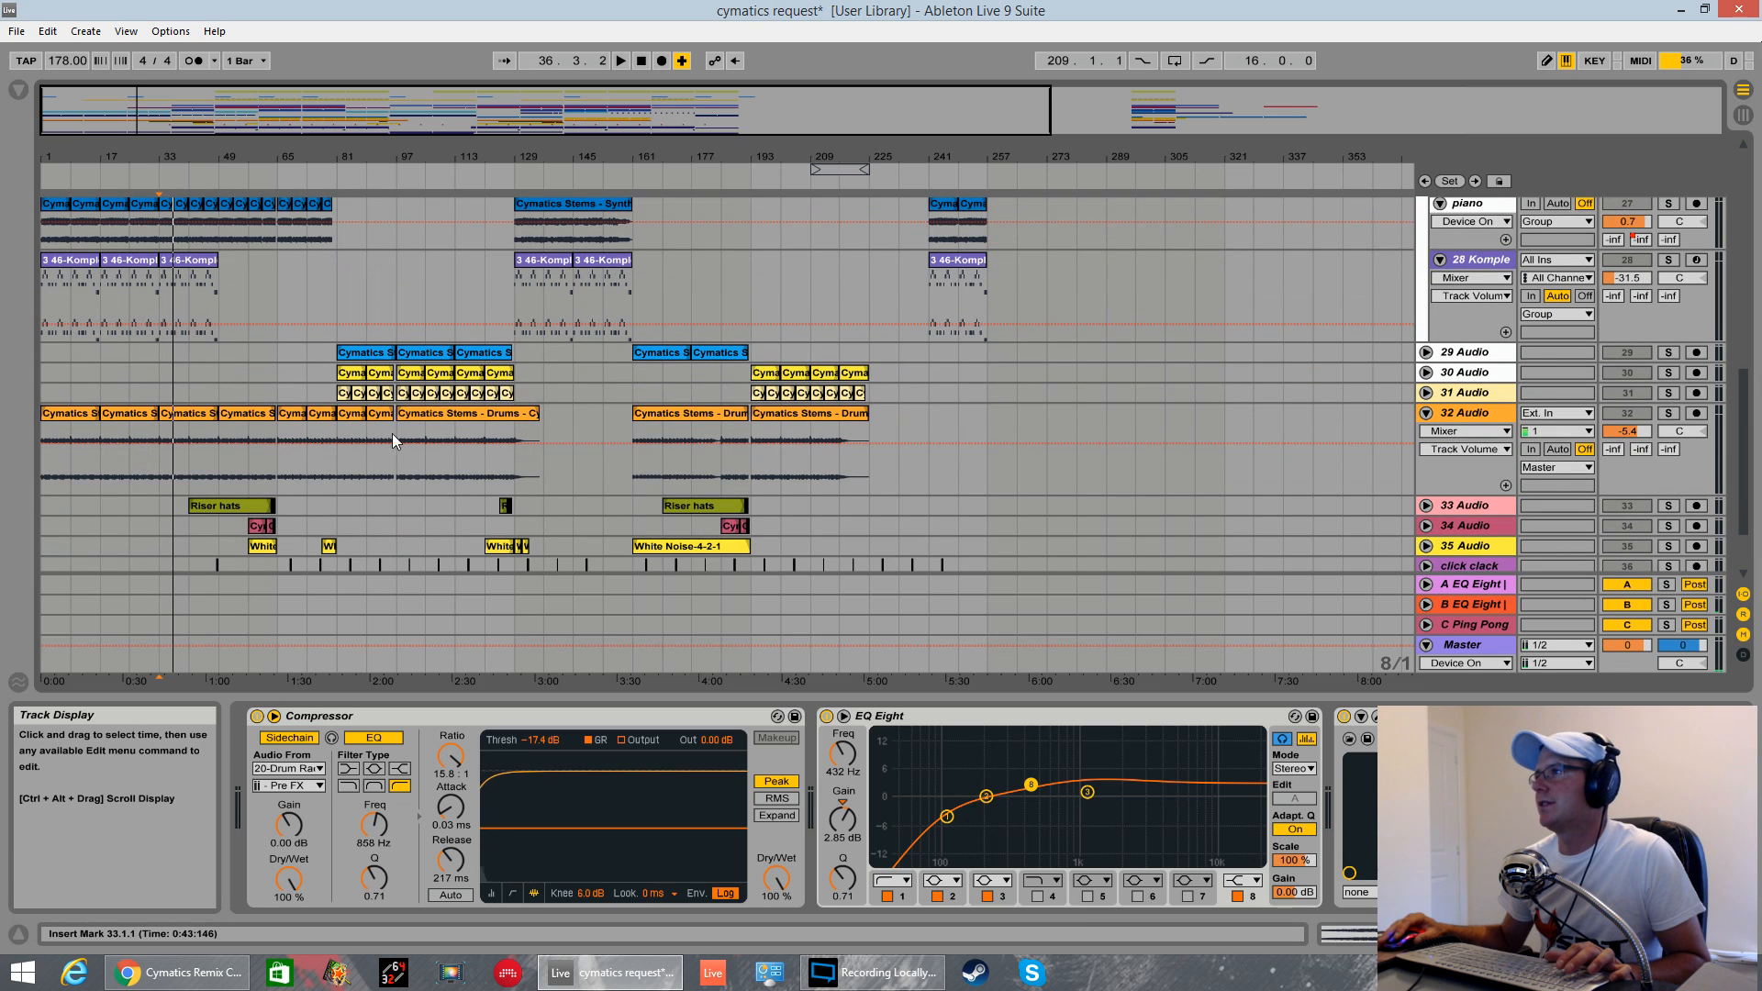
{"action": "left_click", "coordinate": [1668, 414]}
{"action": "key", "text": "space"}
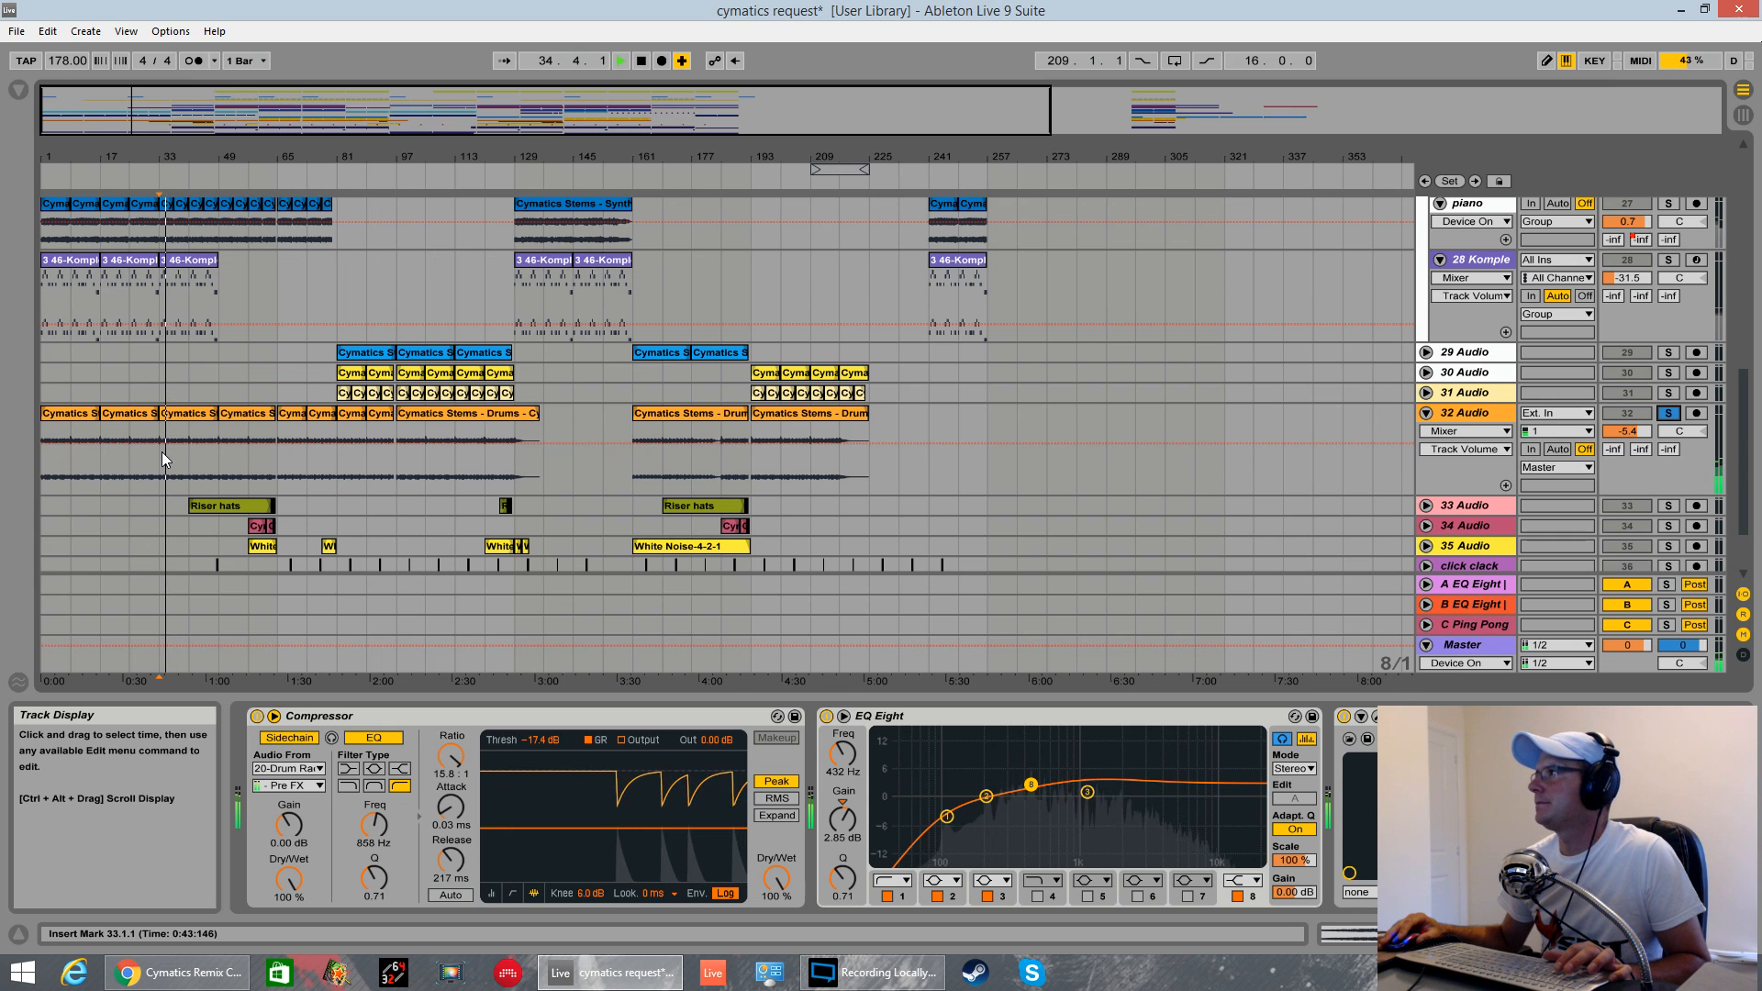
{"action": "key", "text": "space"}
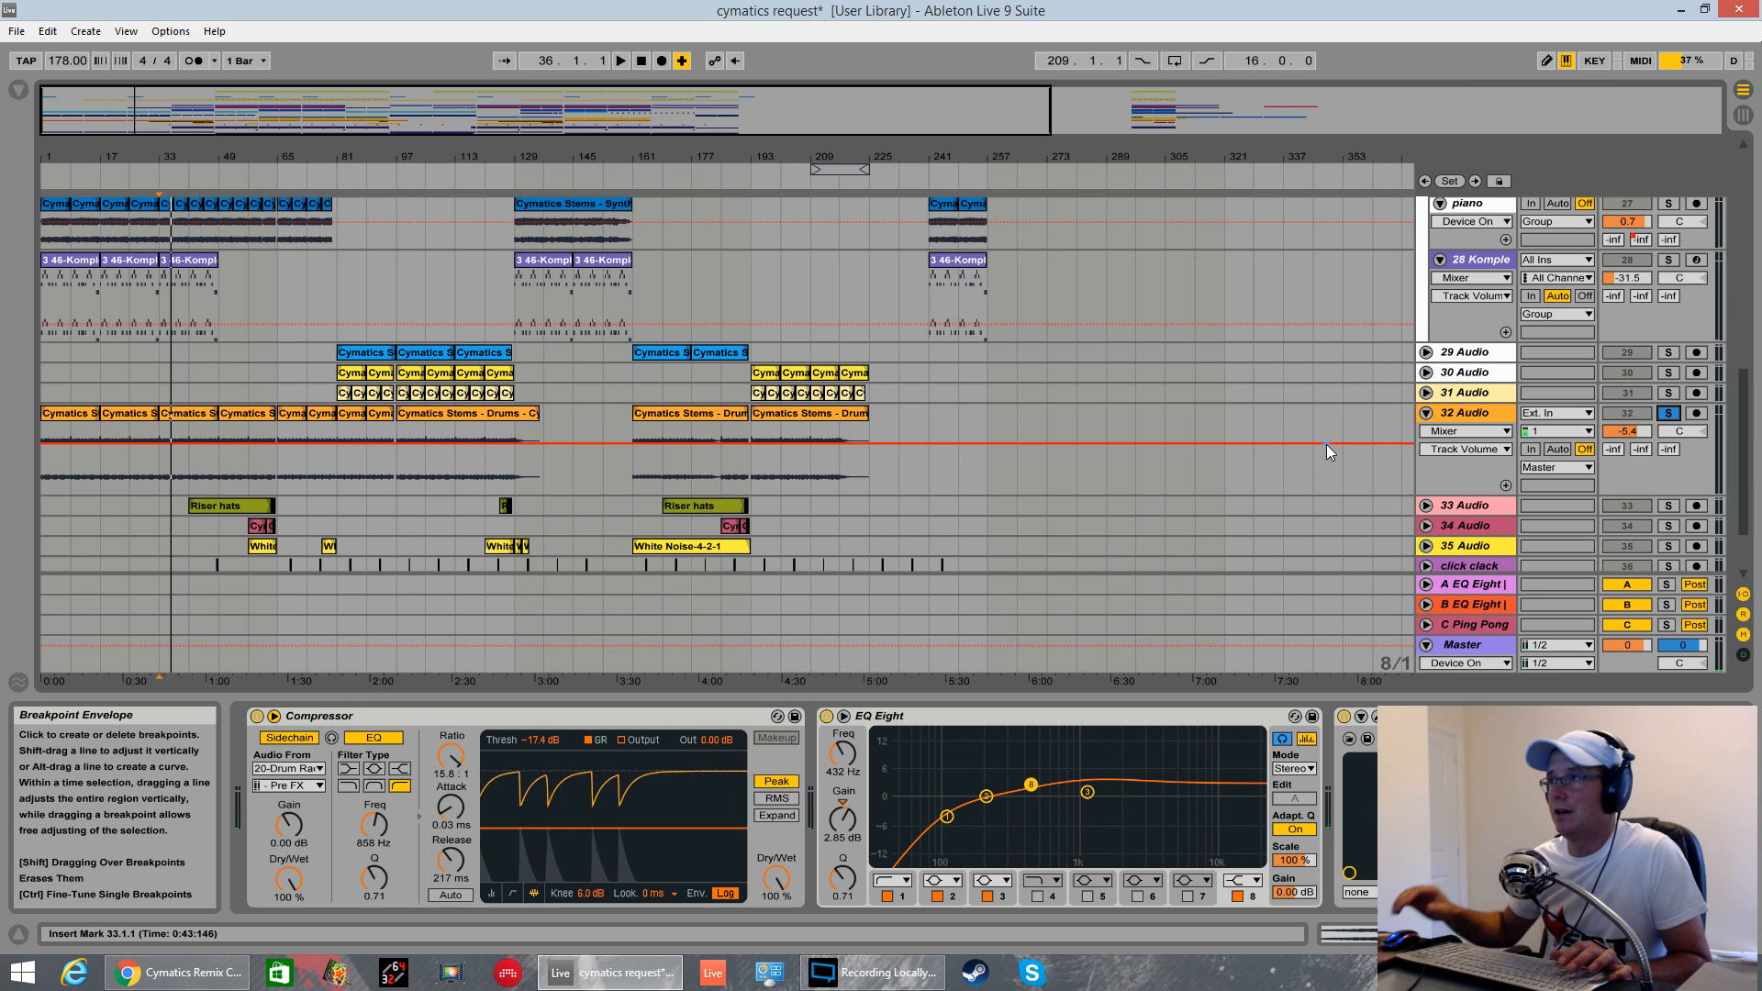
- Take the 32 Audio track out of solo, play the full mix from bar 33, and unfold the Pads group
{"action": "key", "text": "space"}
{"action": "scroll", "coordinate": [923, 371], "scroll_direction": "down", "scroll_amount": 3}
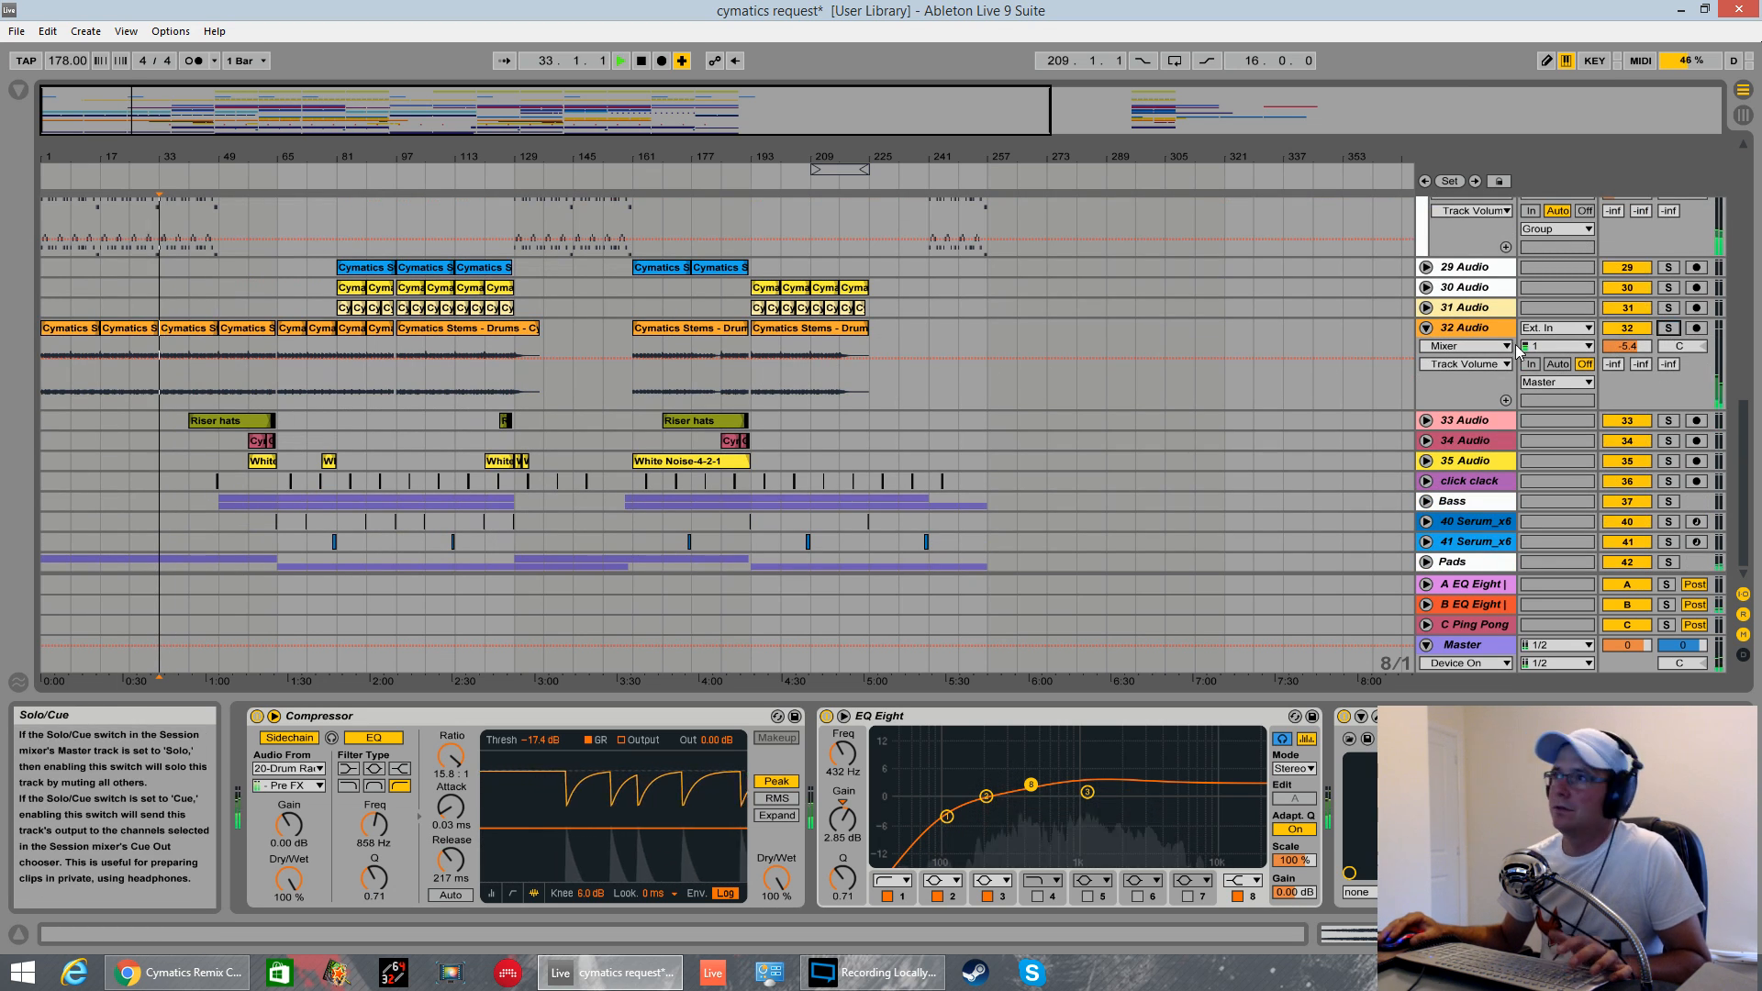
{"action": "left_click", "coordinate": [1669, 328]}
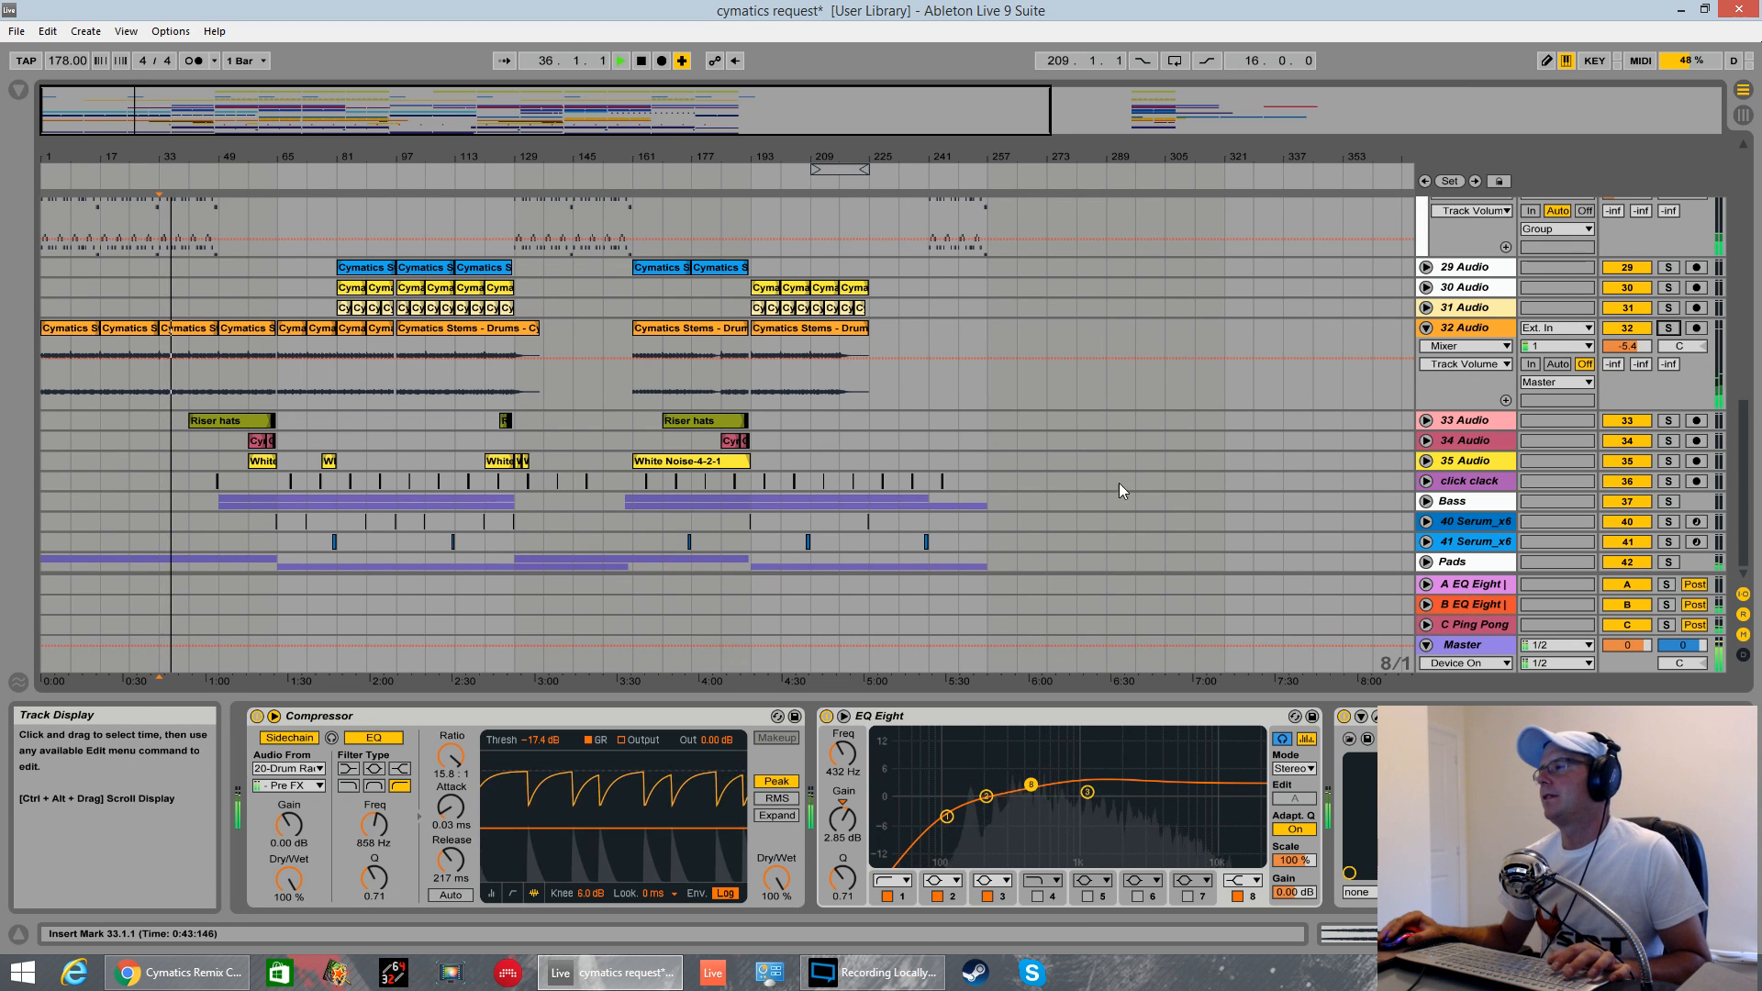
{"action": "left_click", "coordinate": [1427, 561]}
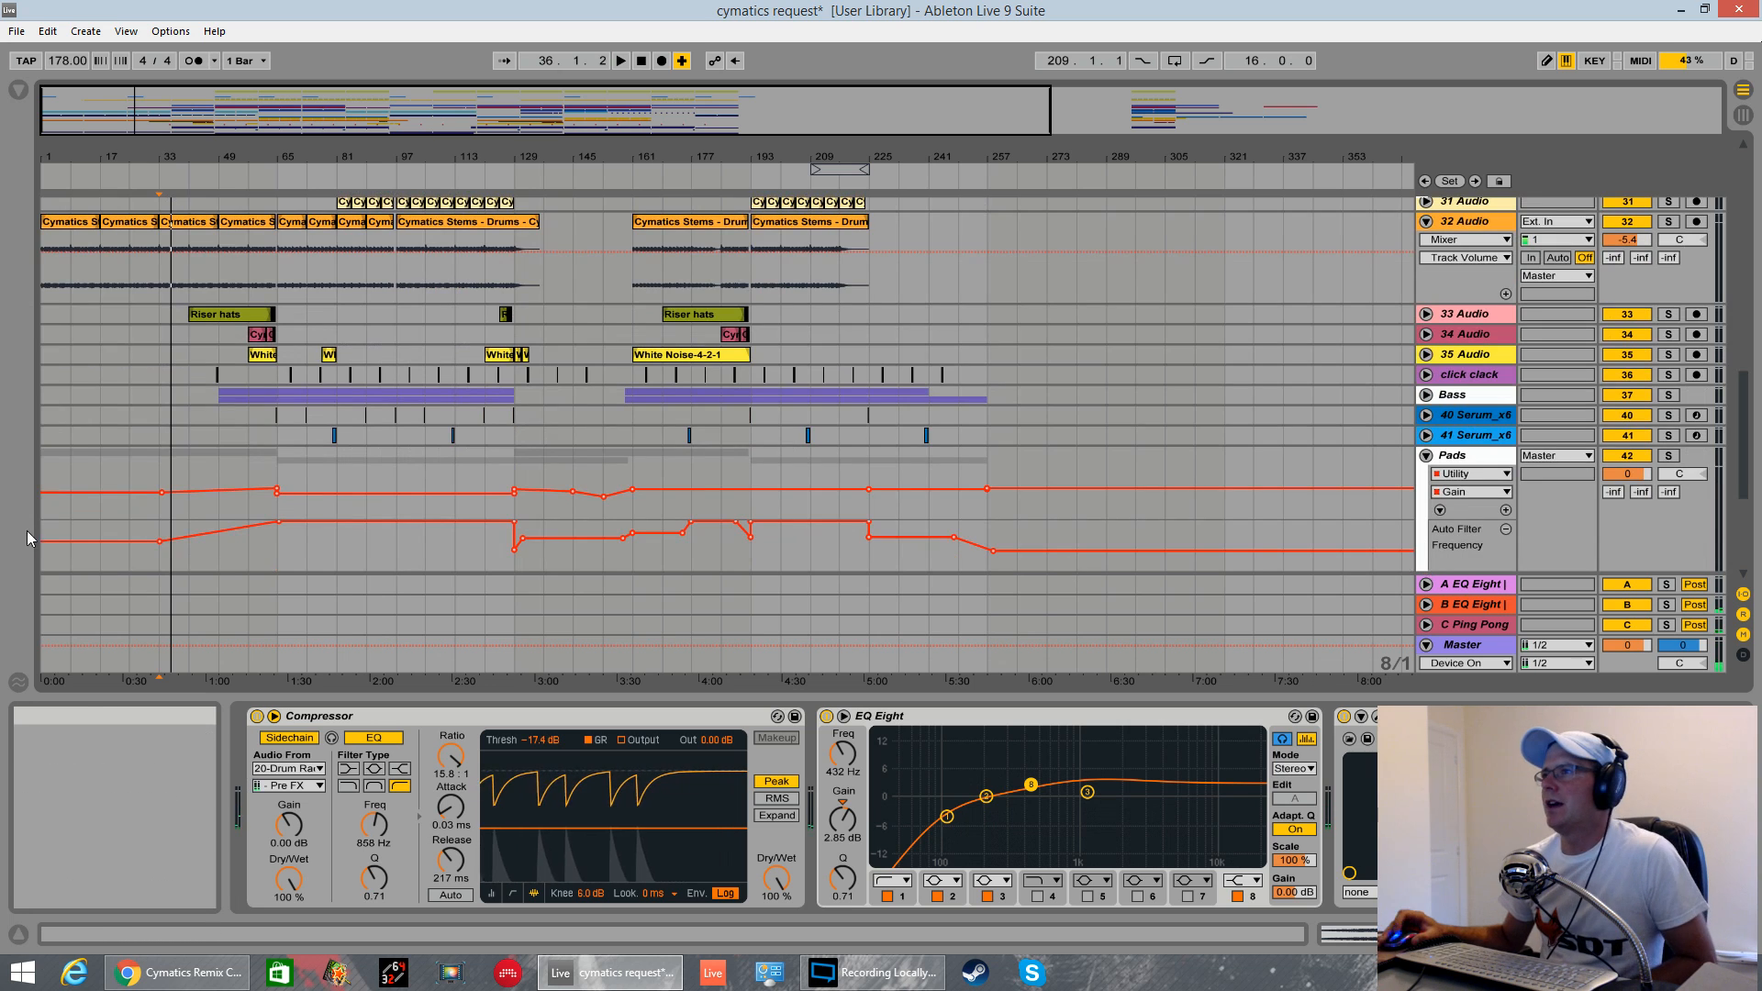
- Select the 43 Serum track in the Pads group and show its Serum, EQ Eight and Utility devices
{"action": "scroll", "coordinate": [1203, 466], "scroll_direction": "down", "scroll_amount": 1}
{"action": "scroll", "coordinate": [1203, 475], "scroll_direction": "down", "scroll_amount": 3}
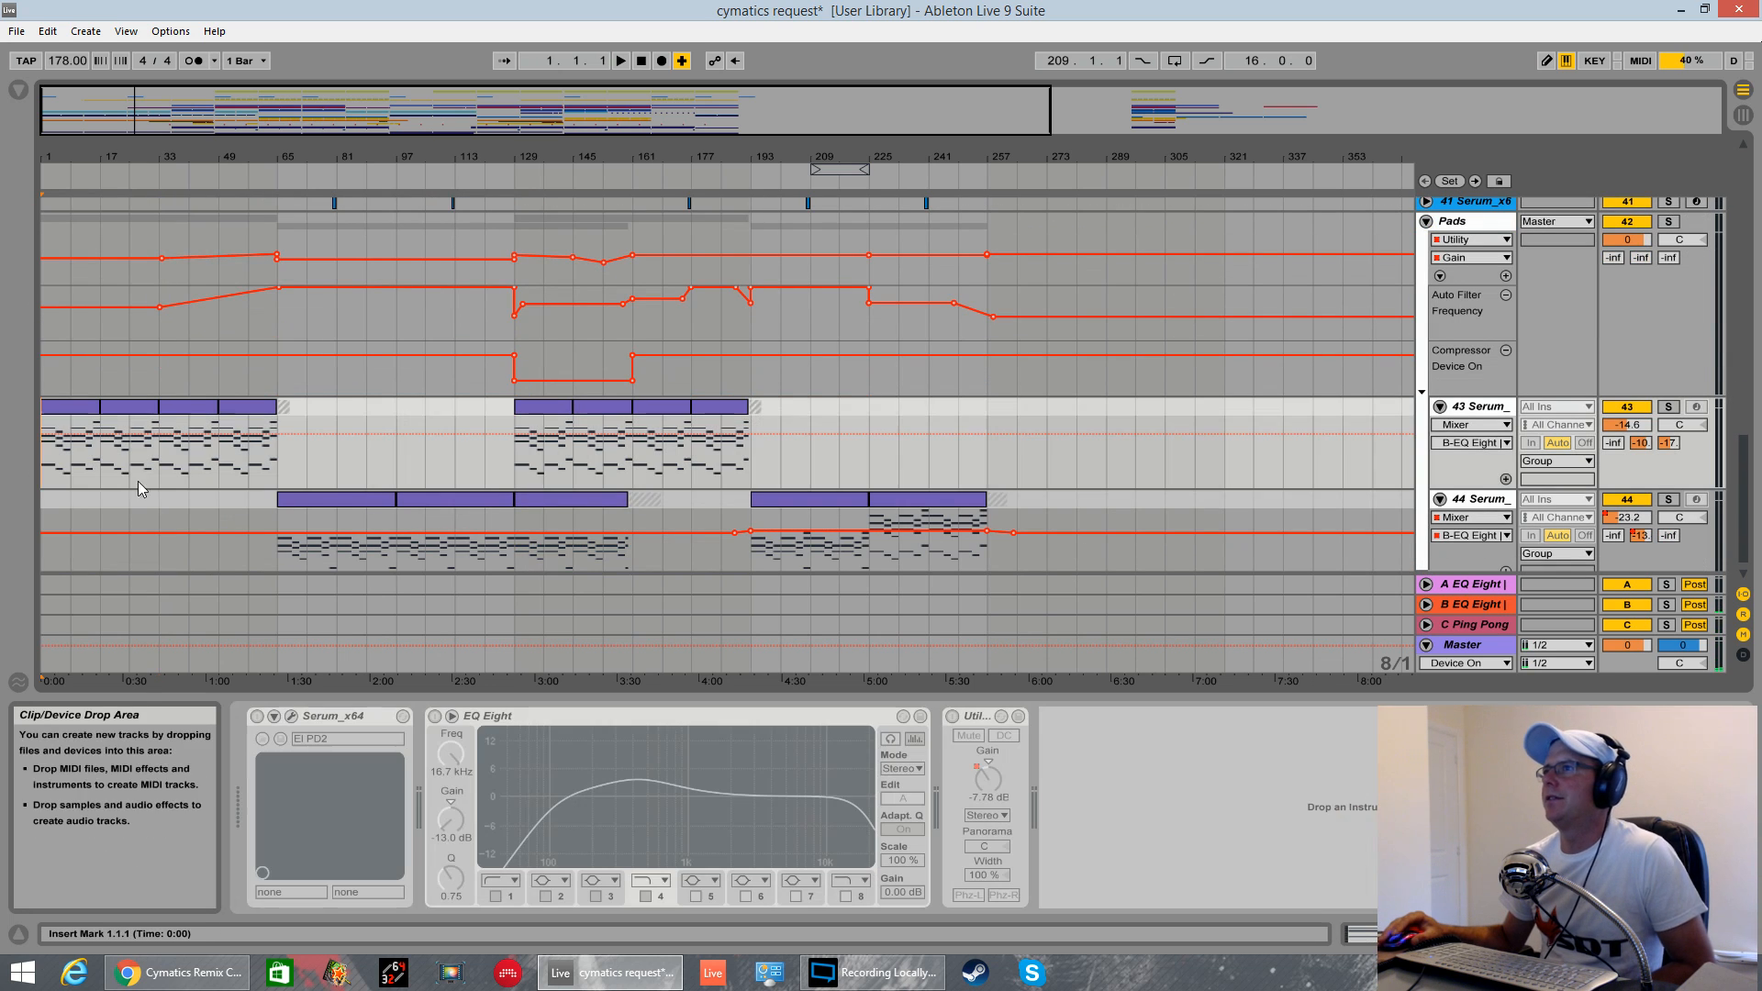
{"action": "left_click", "coordinate": [1473, 402]}
- Freeze the 28 Komplete track in the Pianos group
{"action": "scroll", "coordinate": [1458, 376], "scroll_direction": "up", "scroll_amount": 8}
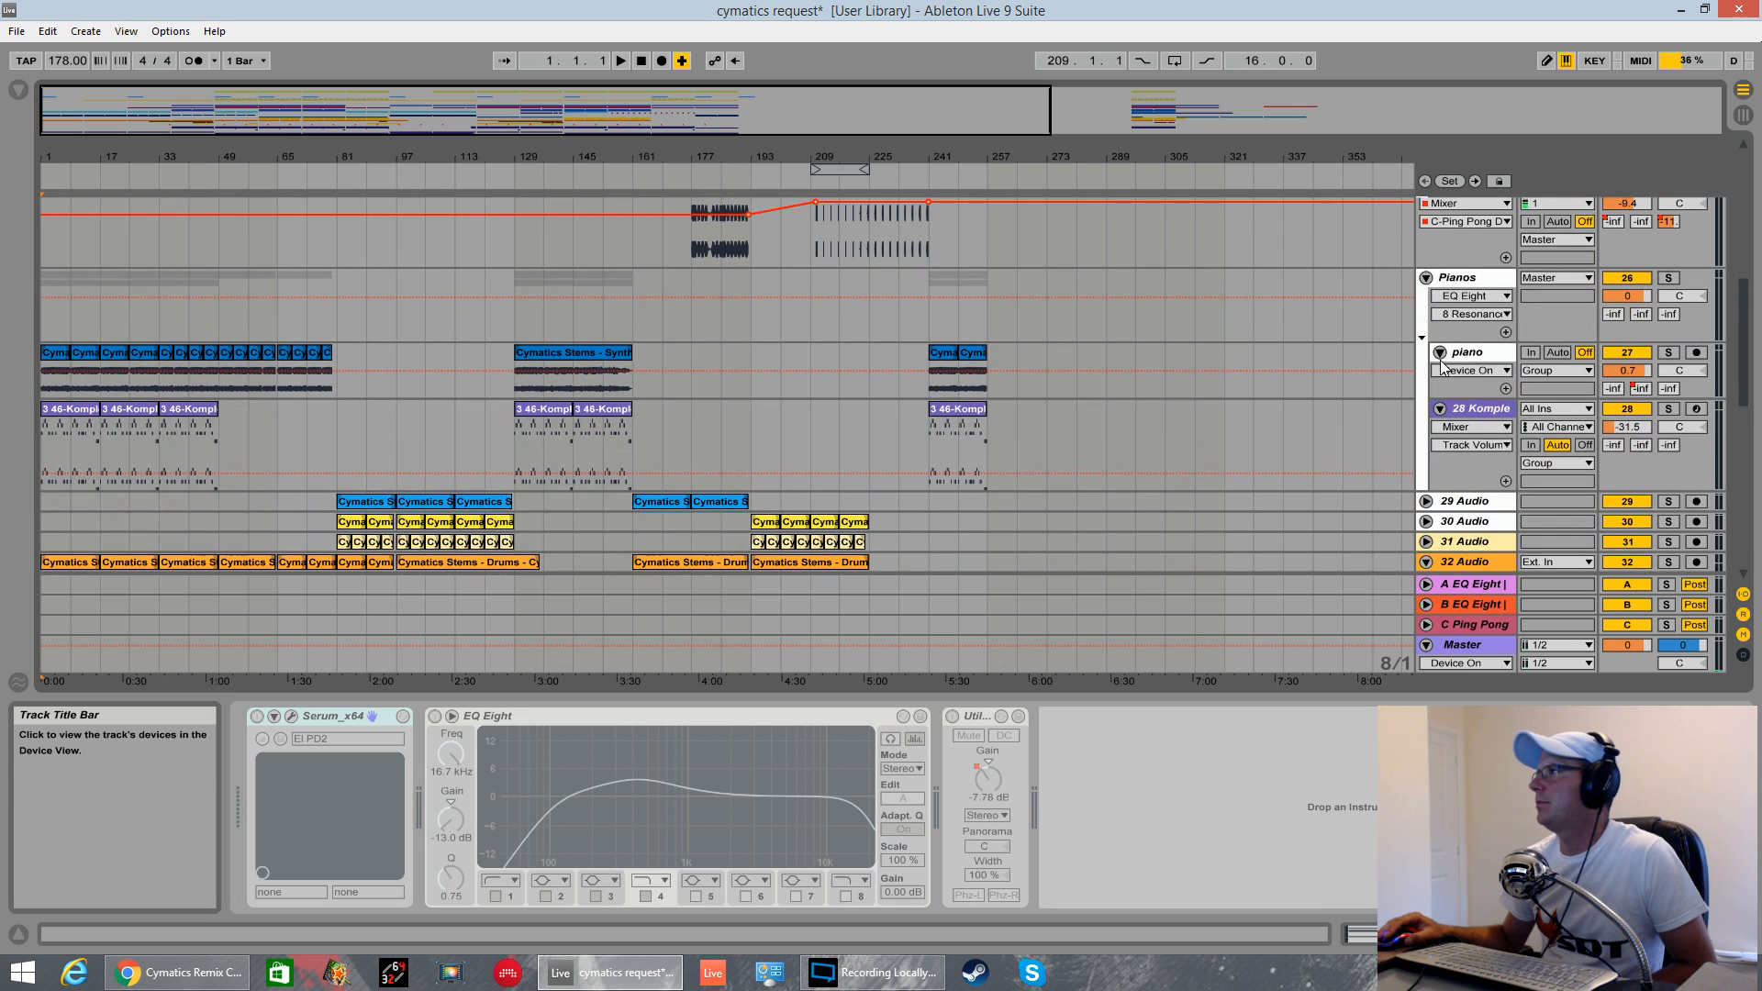
{"action": "right_click", "coordinate": [1478, 409]}
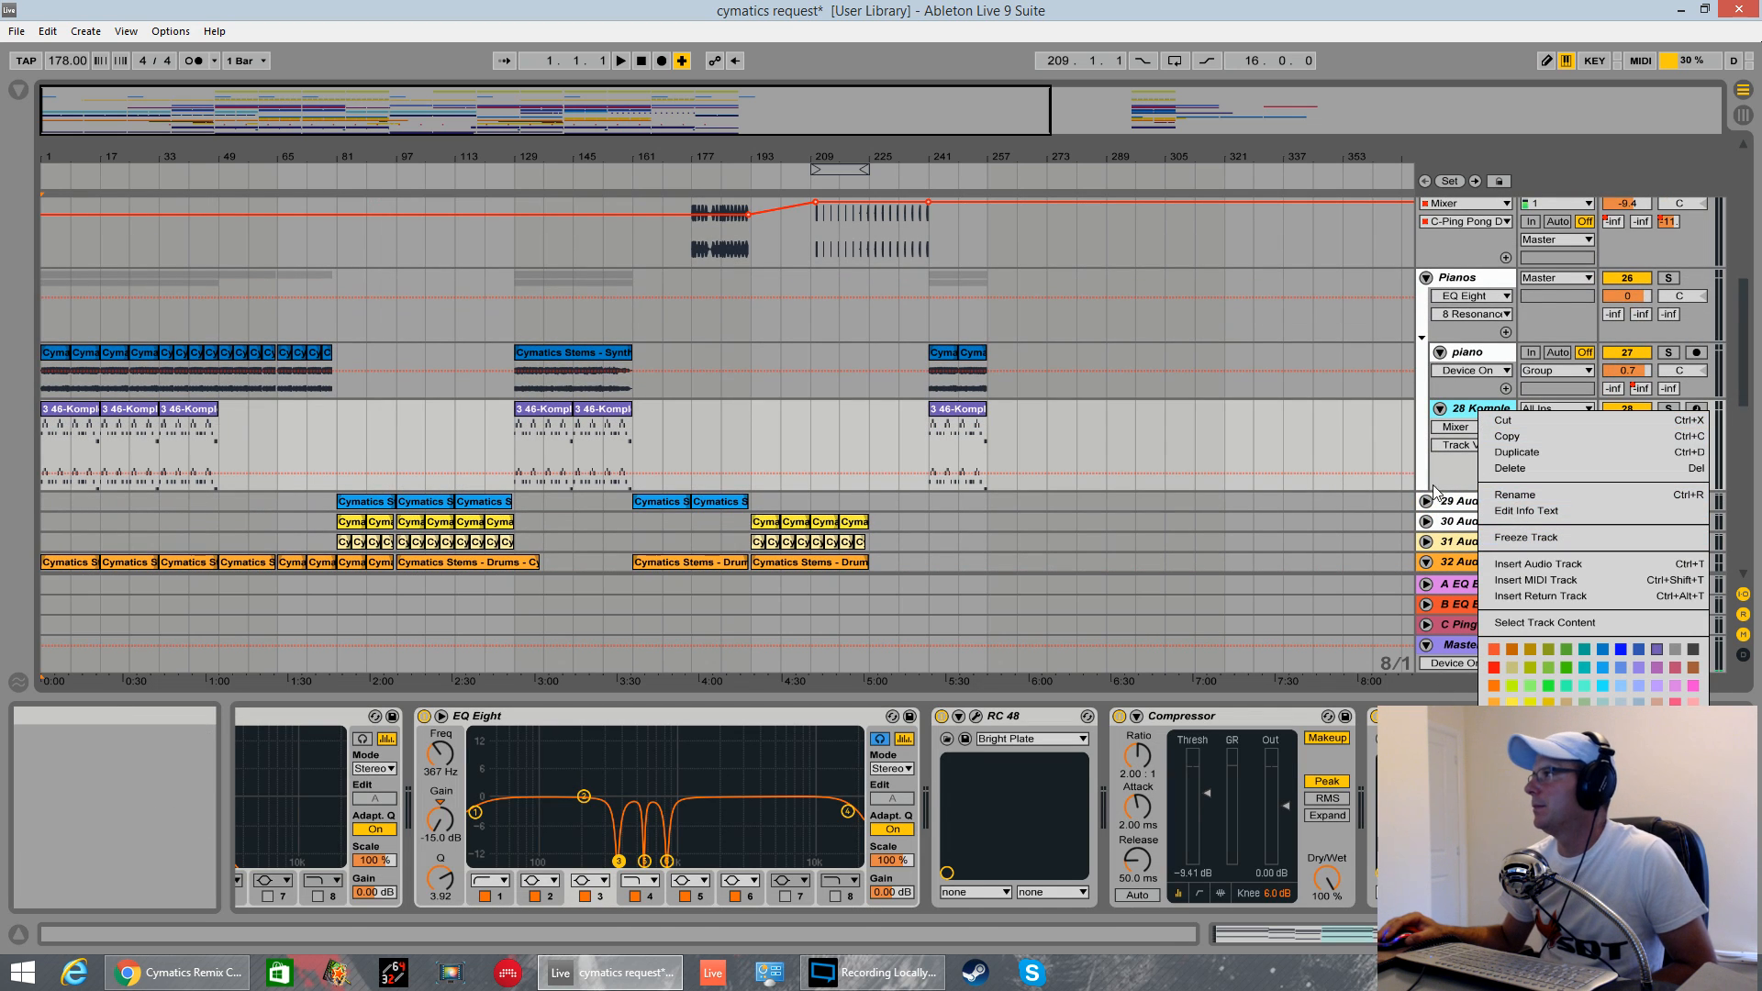
{"action": "right_click", "coordinate": [1488, 412]}
{"action": "right_click", "coordinate": [1487, 412]}
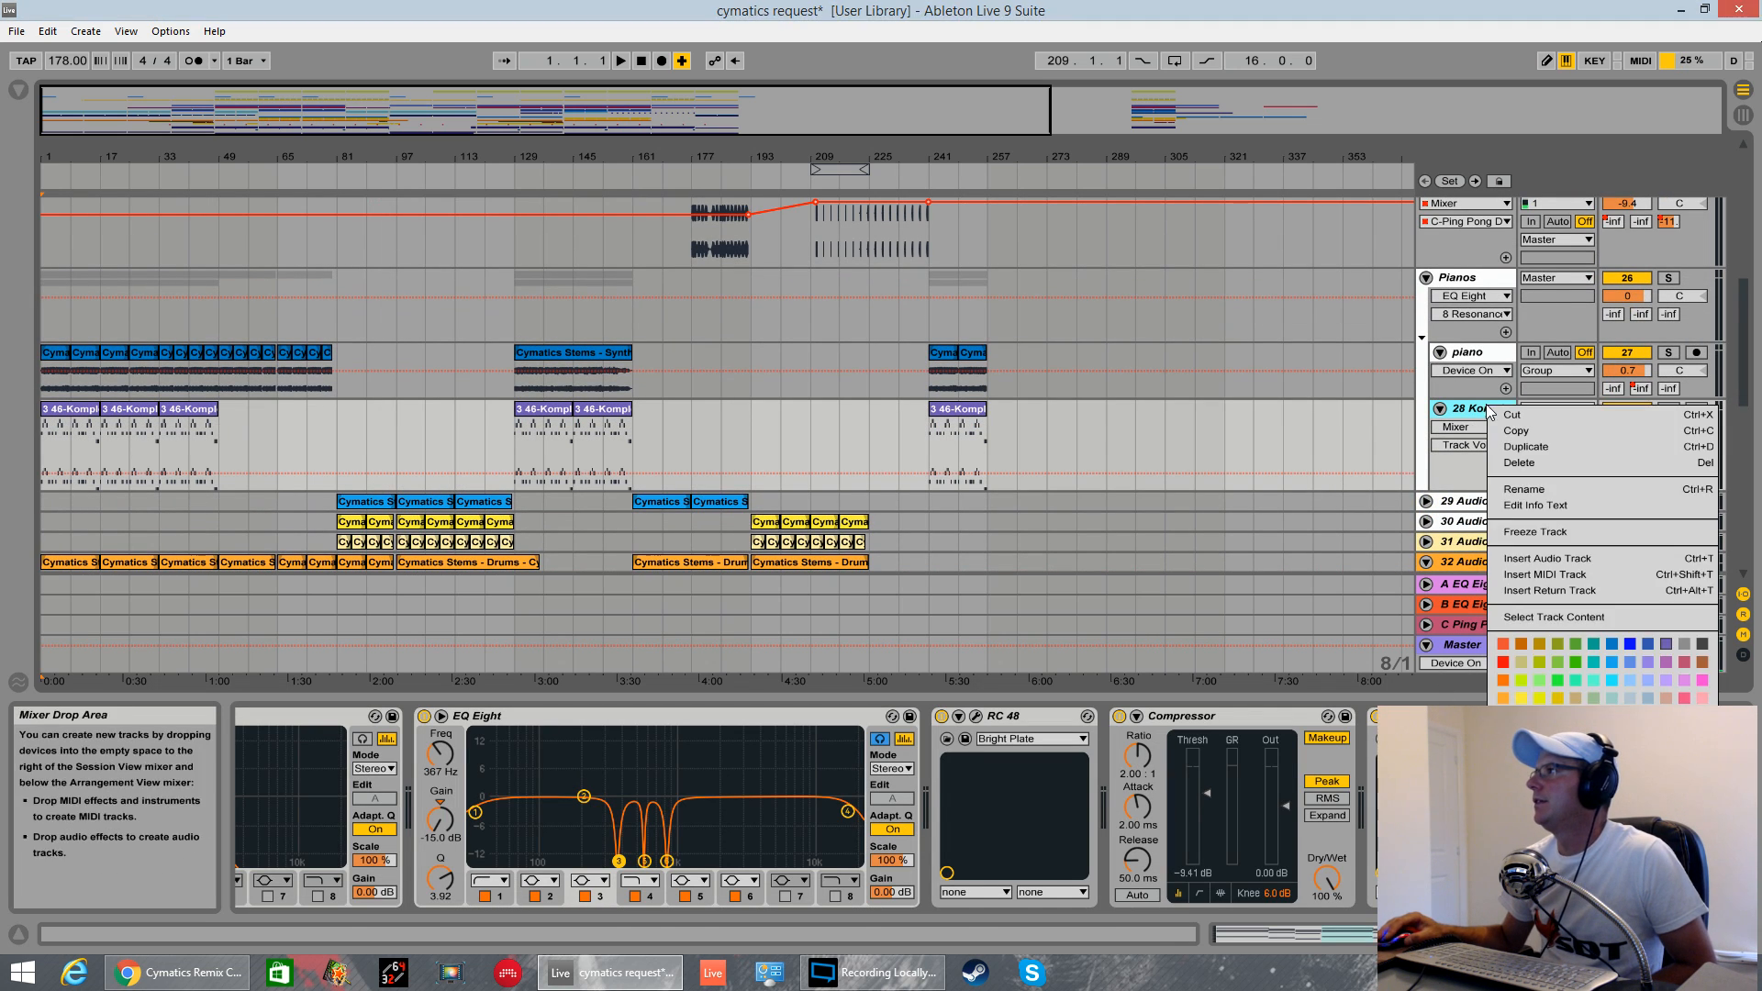
{"action": "left_click", "coordinate": [1527, 537]}
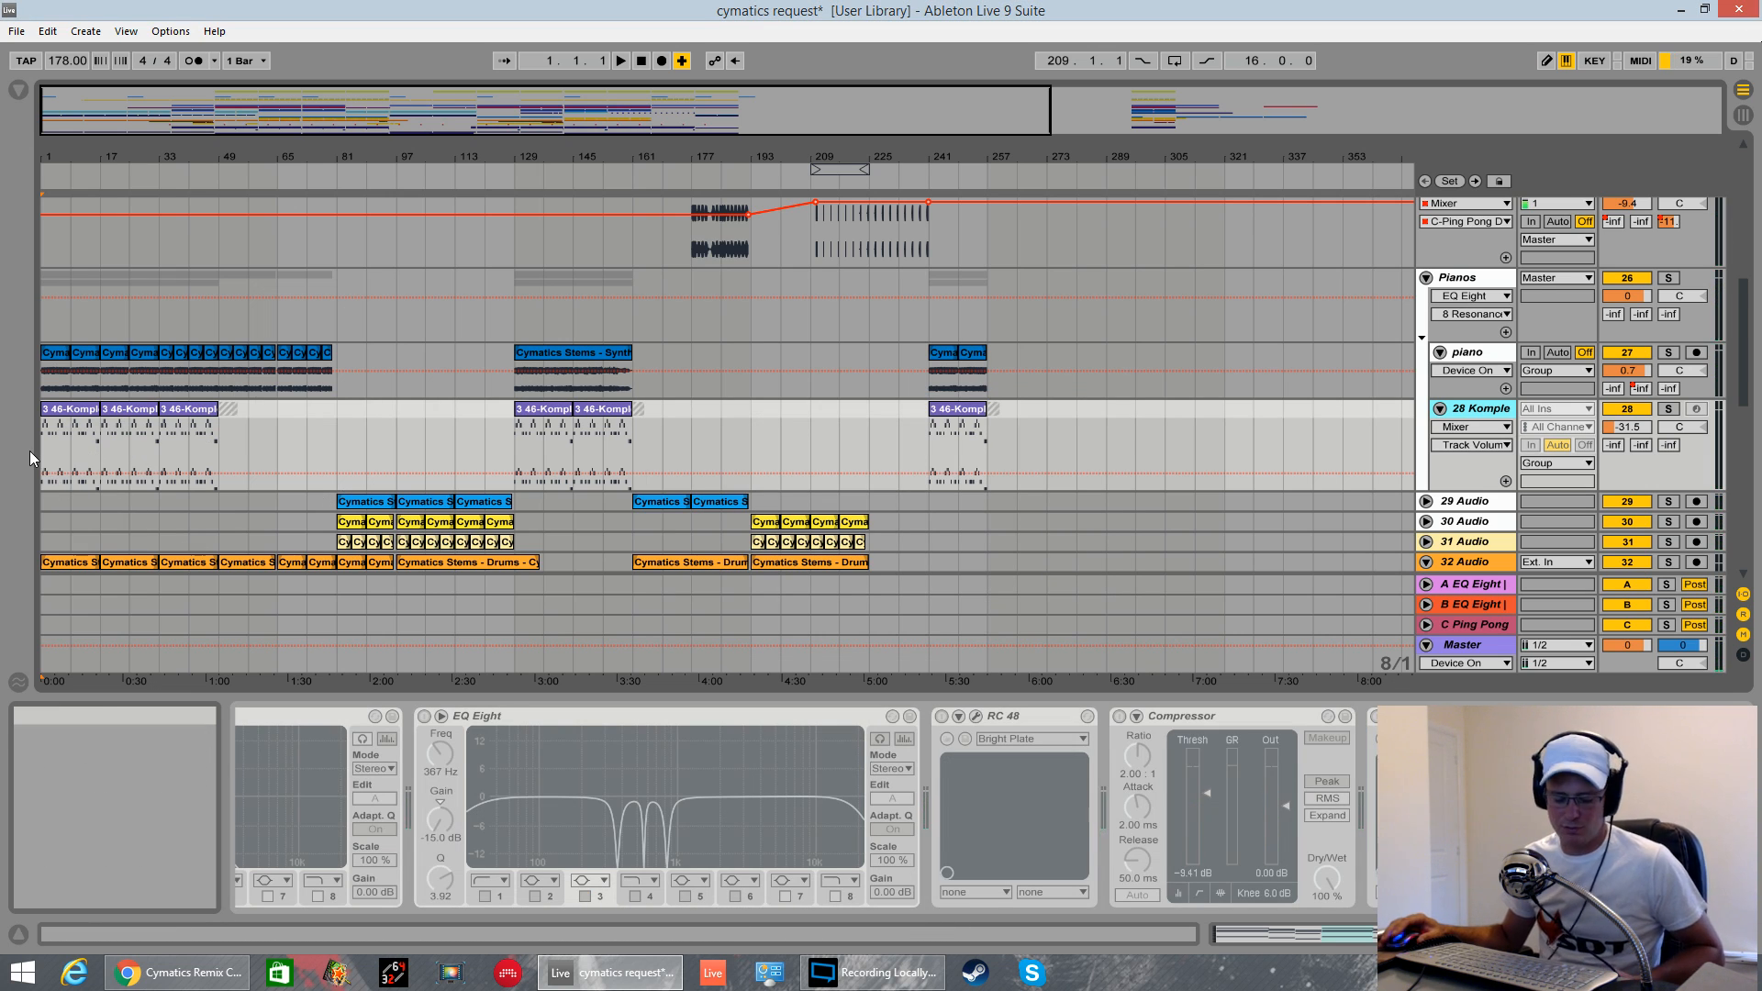
- Select the 43 Serum track in the Pads group, solo it and play it from bar 1
{"action": "scroll", "coordinate": [955, 377], "scroll_direction": "down", "scroll_amount": 15}
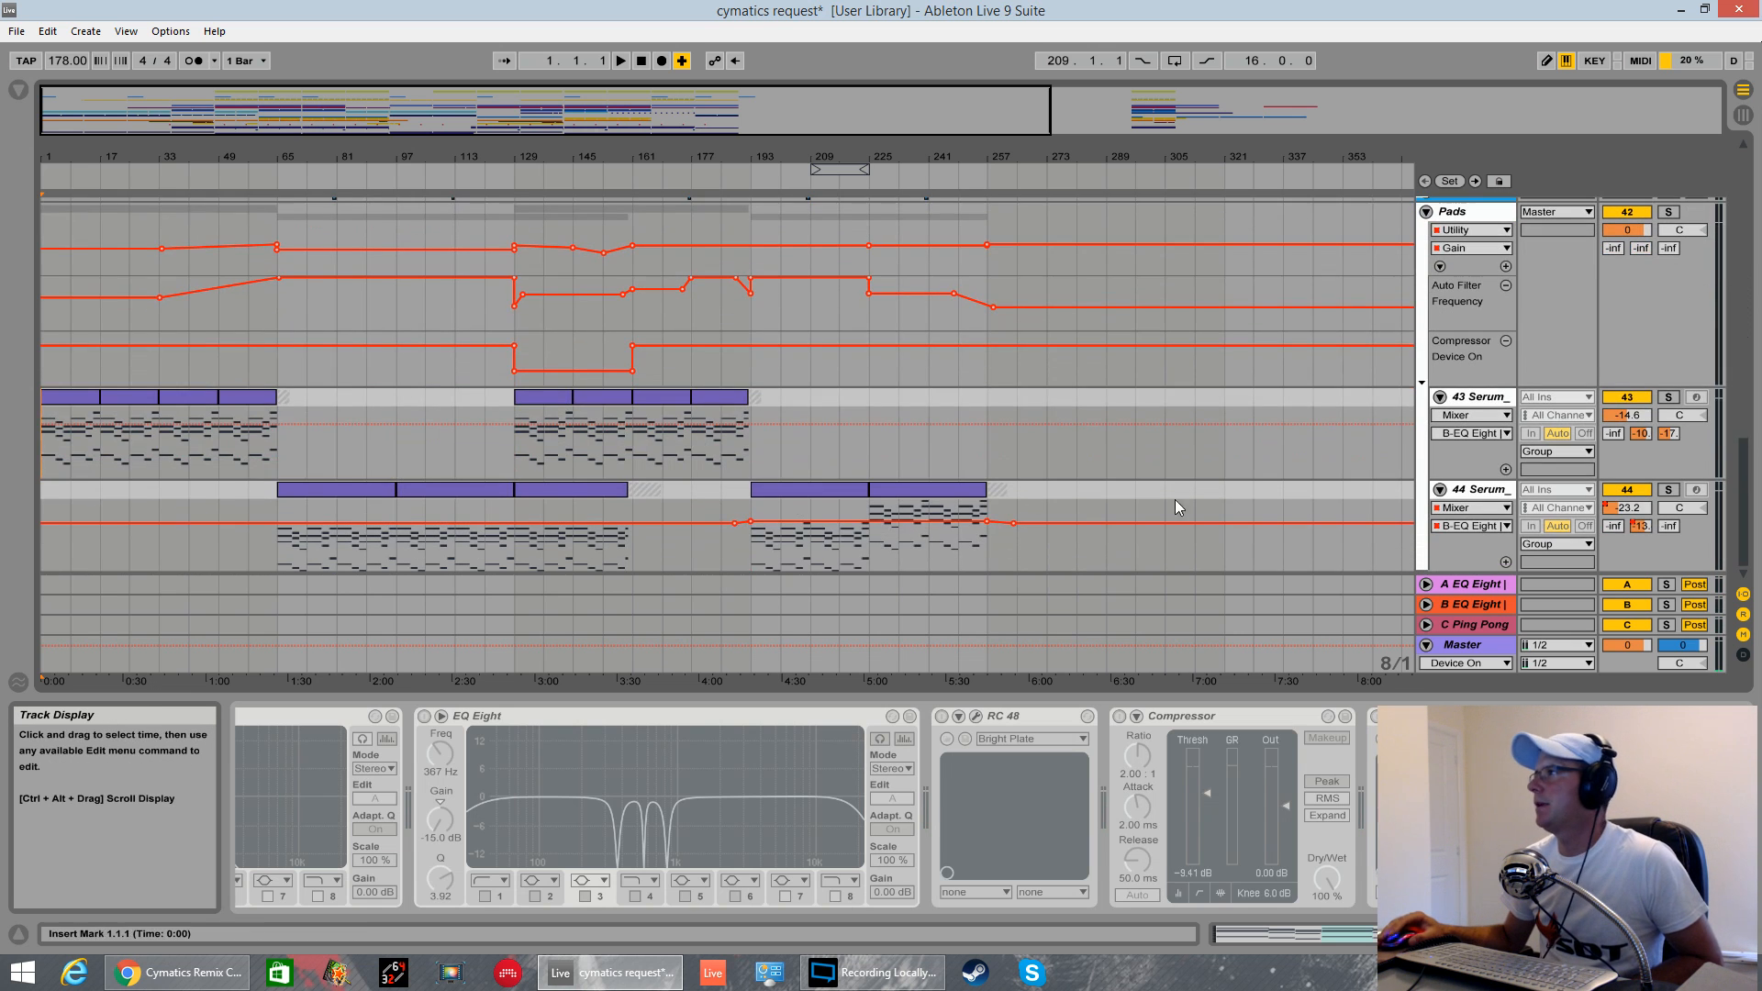
{"action": "left_click", "coordinate": [1485, 400]}
{"action": "key", "text": "space"}
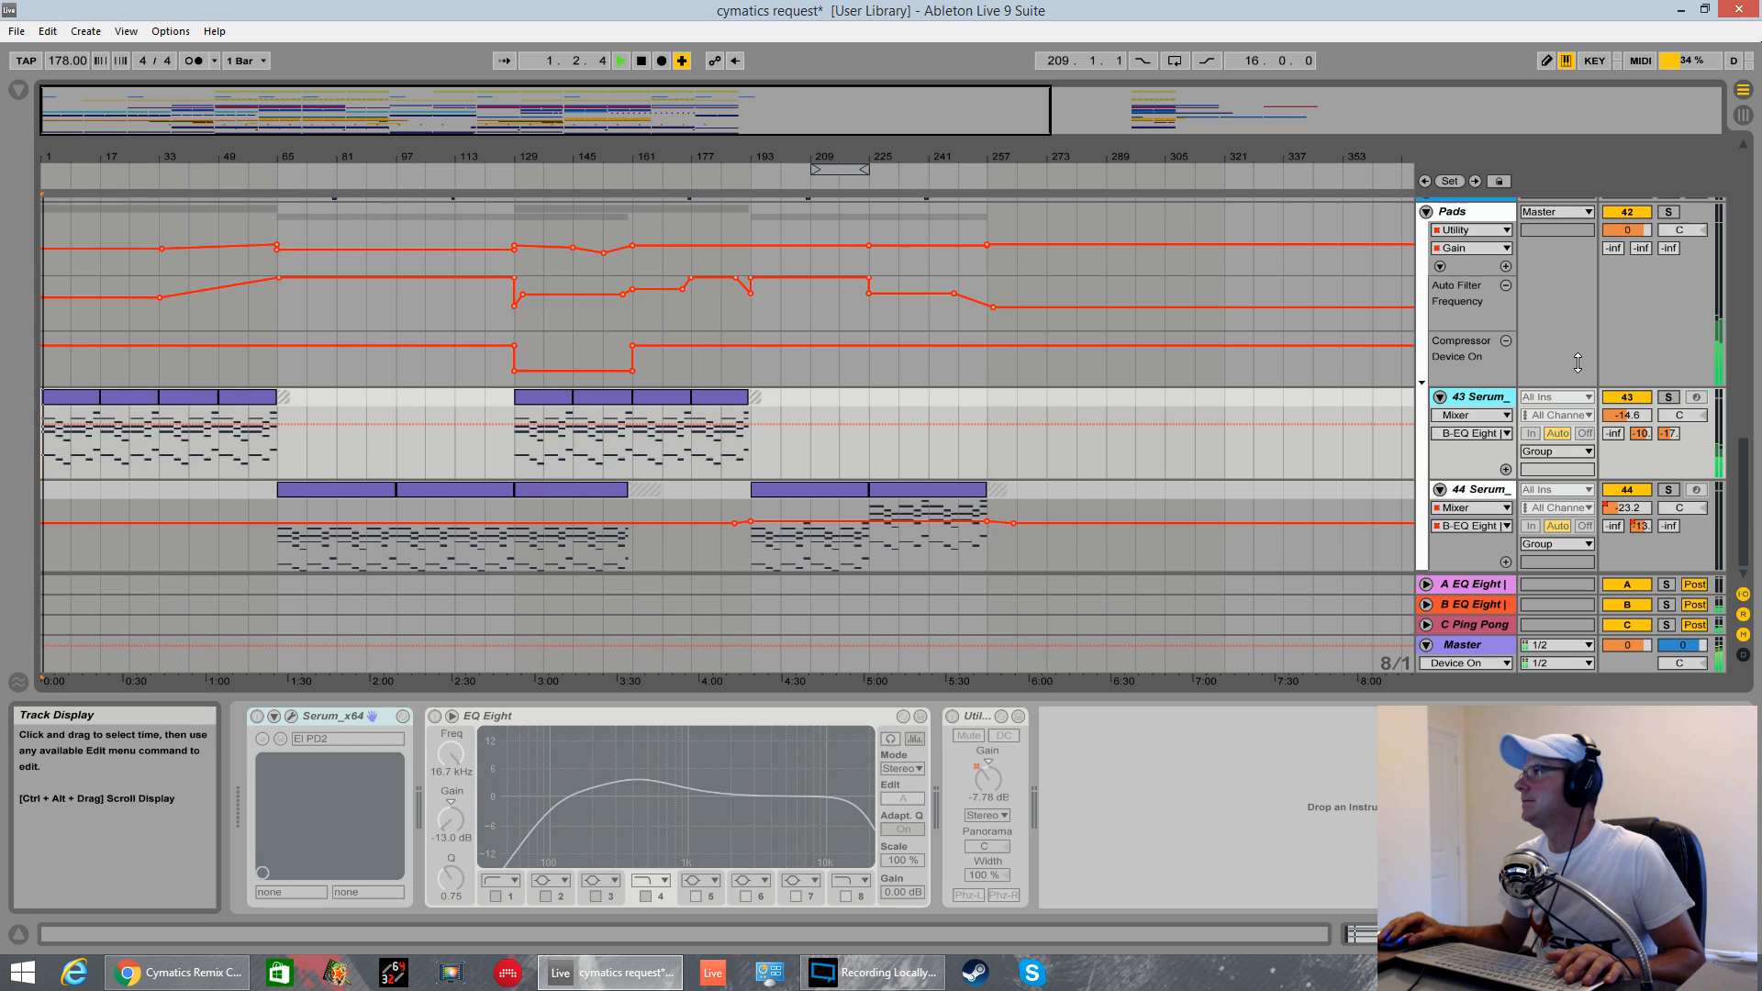
{"action": "left_click", "coordinate": [1669, 397]}
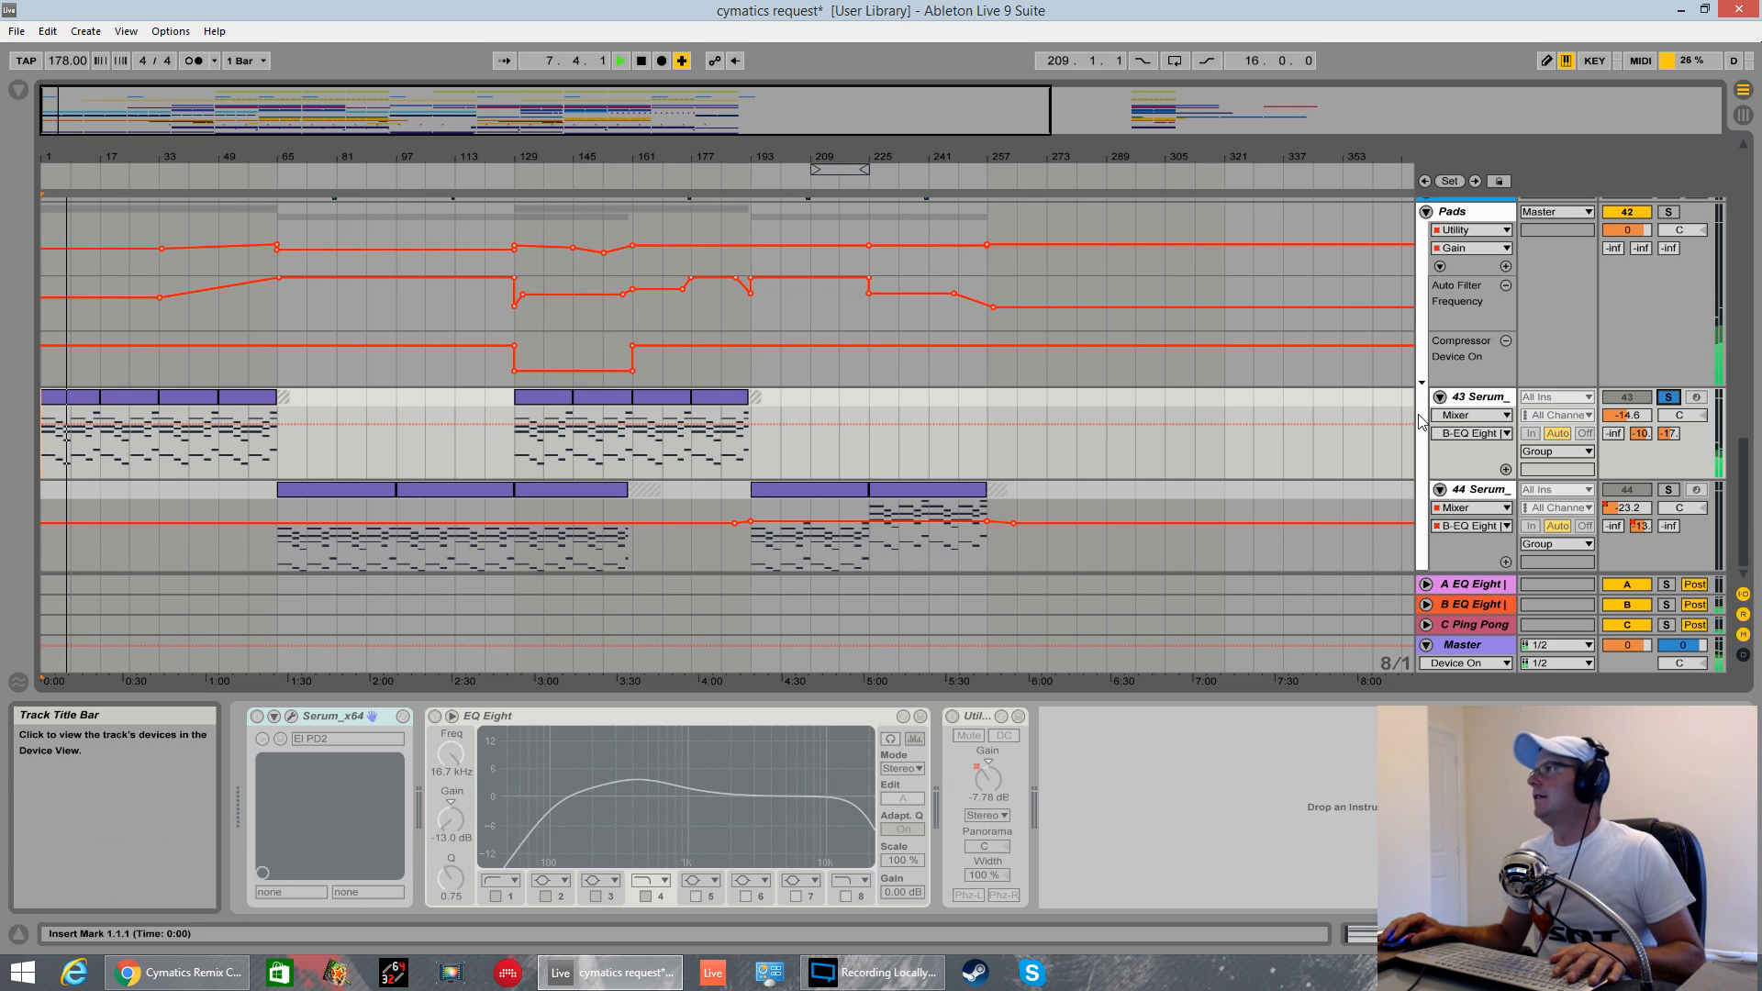
{"action": "key", "text": "space"}
- Insert a new MIDI track below 43 Serum and load the Serum_x64 plug-in from Xfer Records onto it
{"action": "left_click", "coordinate": [1471, 415]}
{"action": "left_click", "coordinate": [1491, 404]}
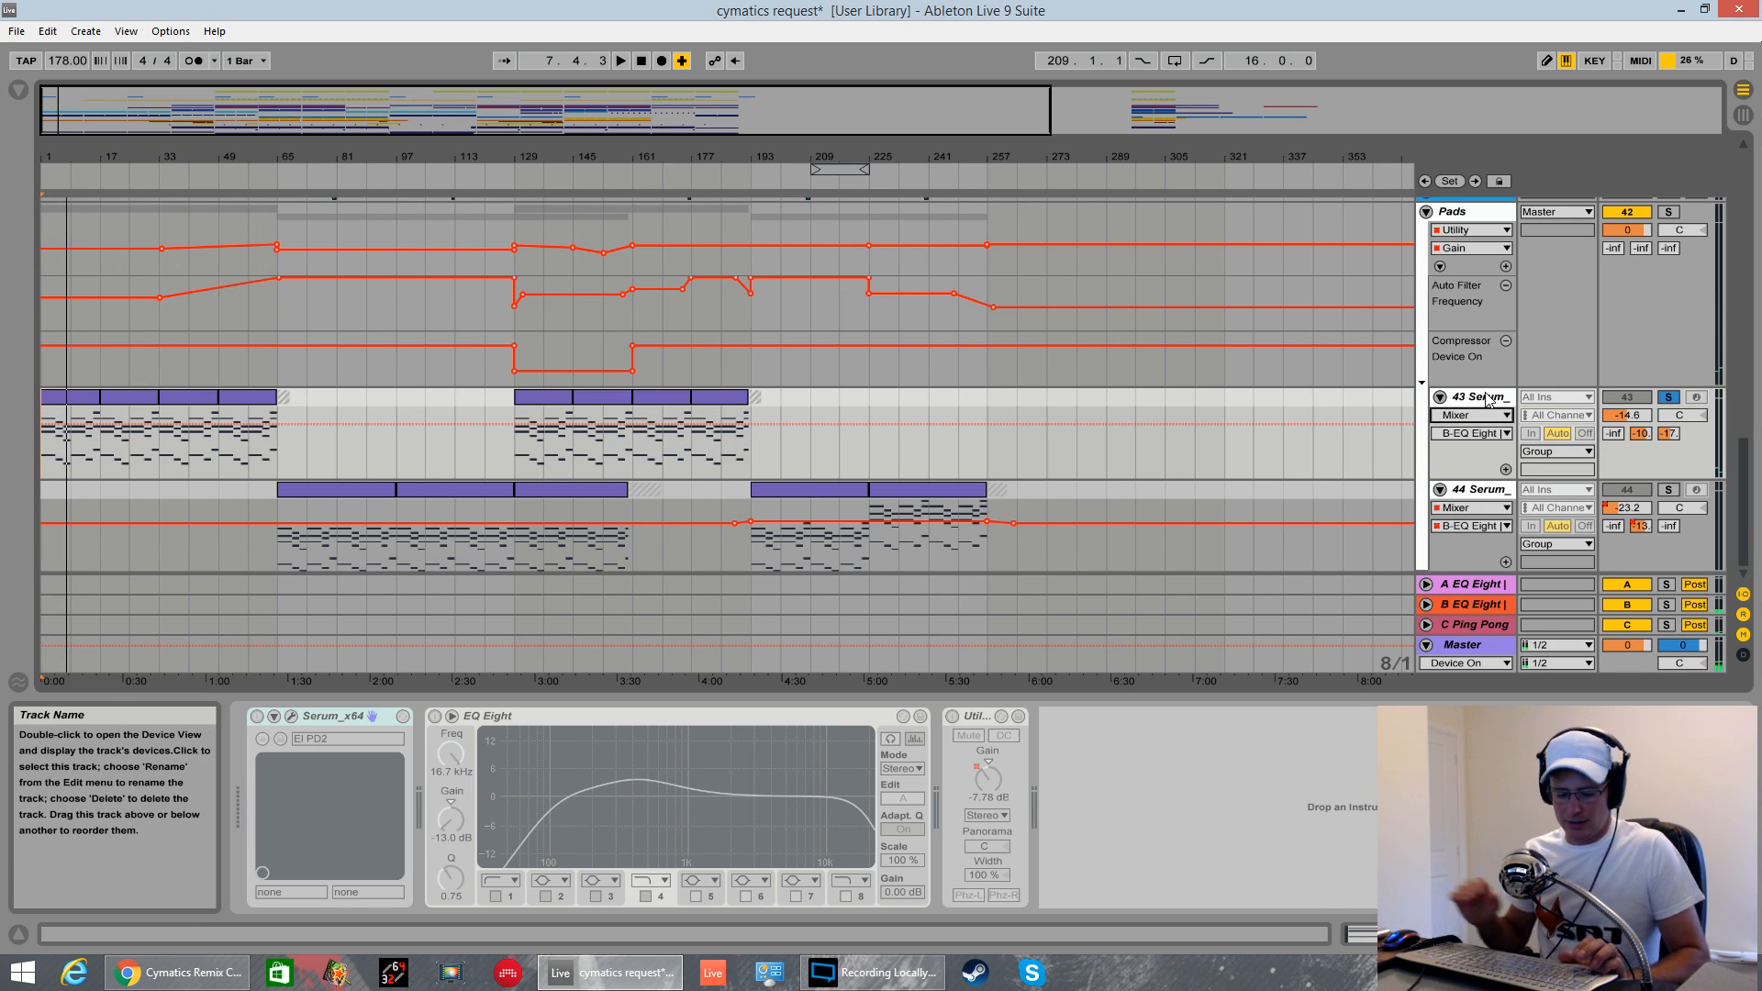
{"action": "key", "text": "ctrl+shift+t"}
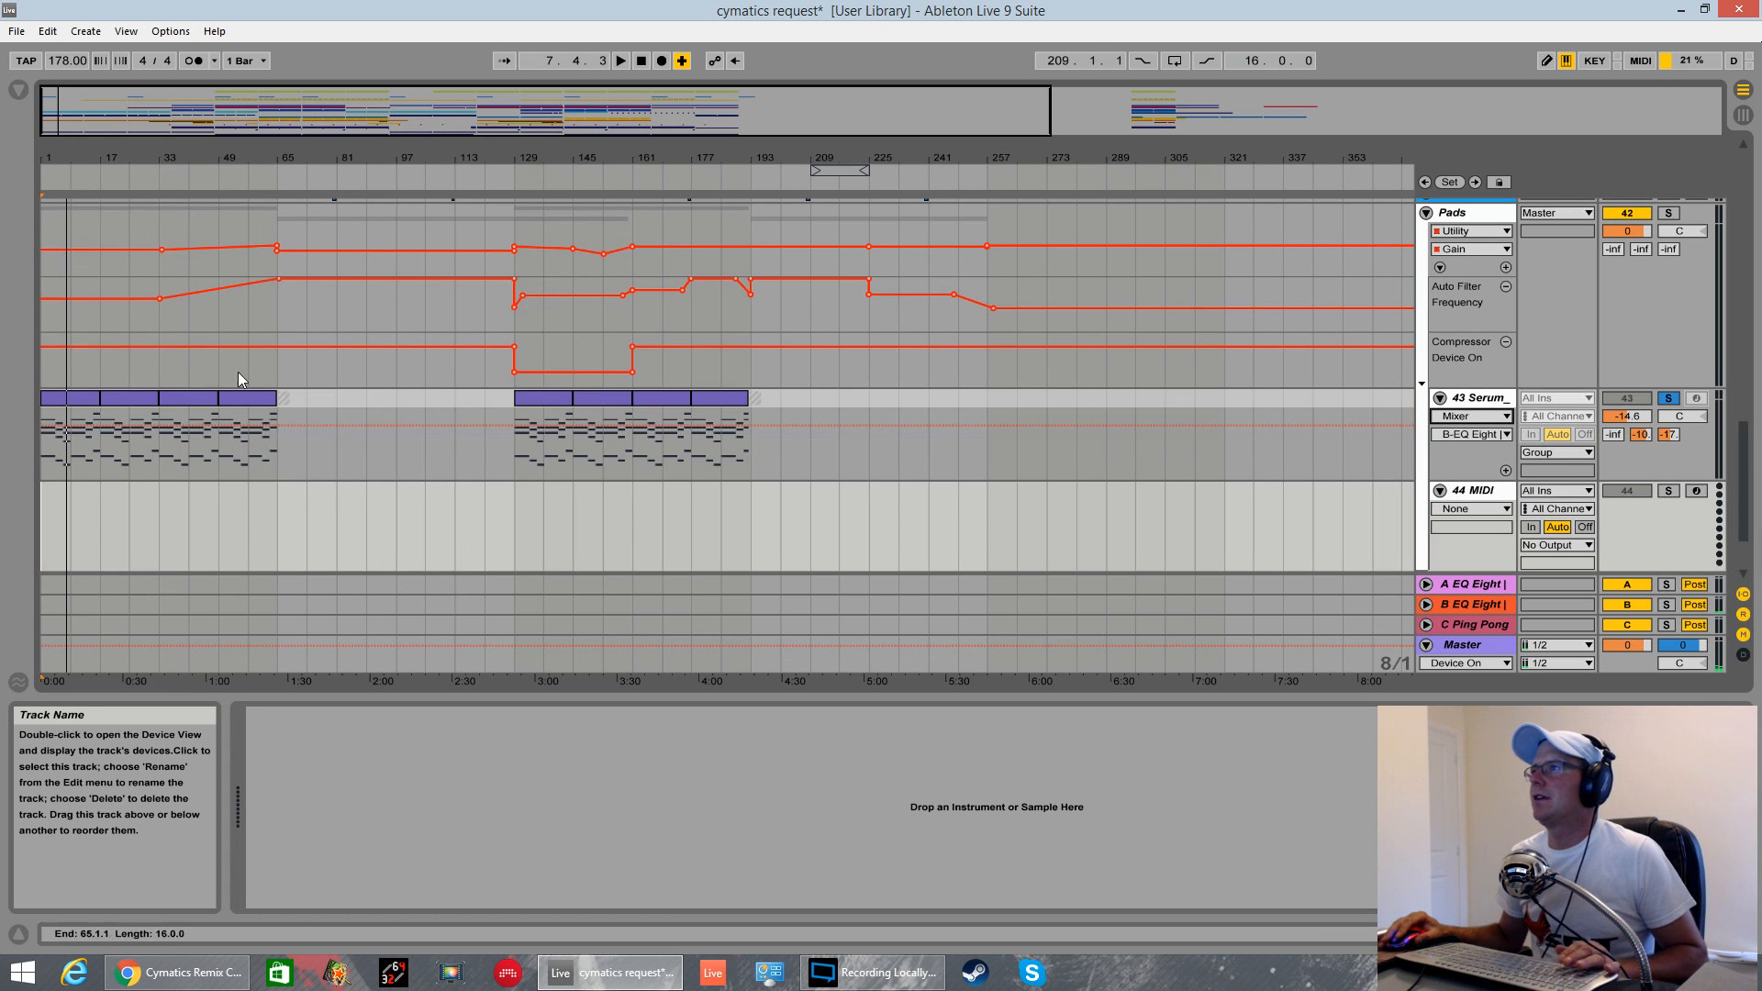
{"action": "left_click", "coordinate": [18, 90]}
{"action": "left_click", "coordinate": [69, 267]}
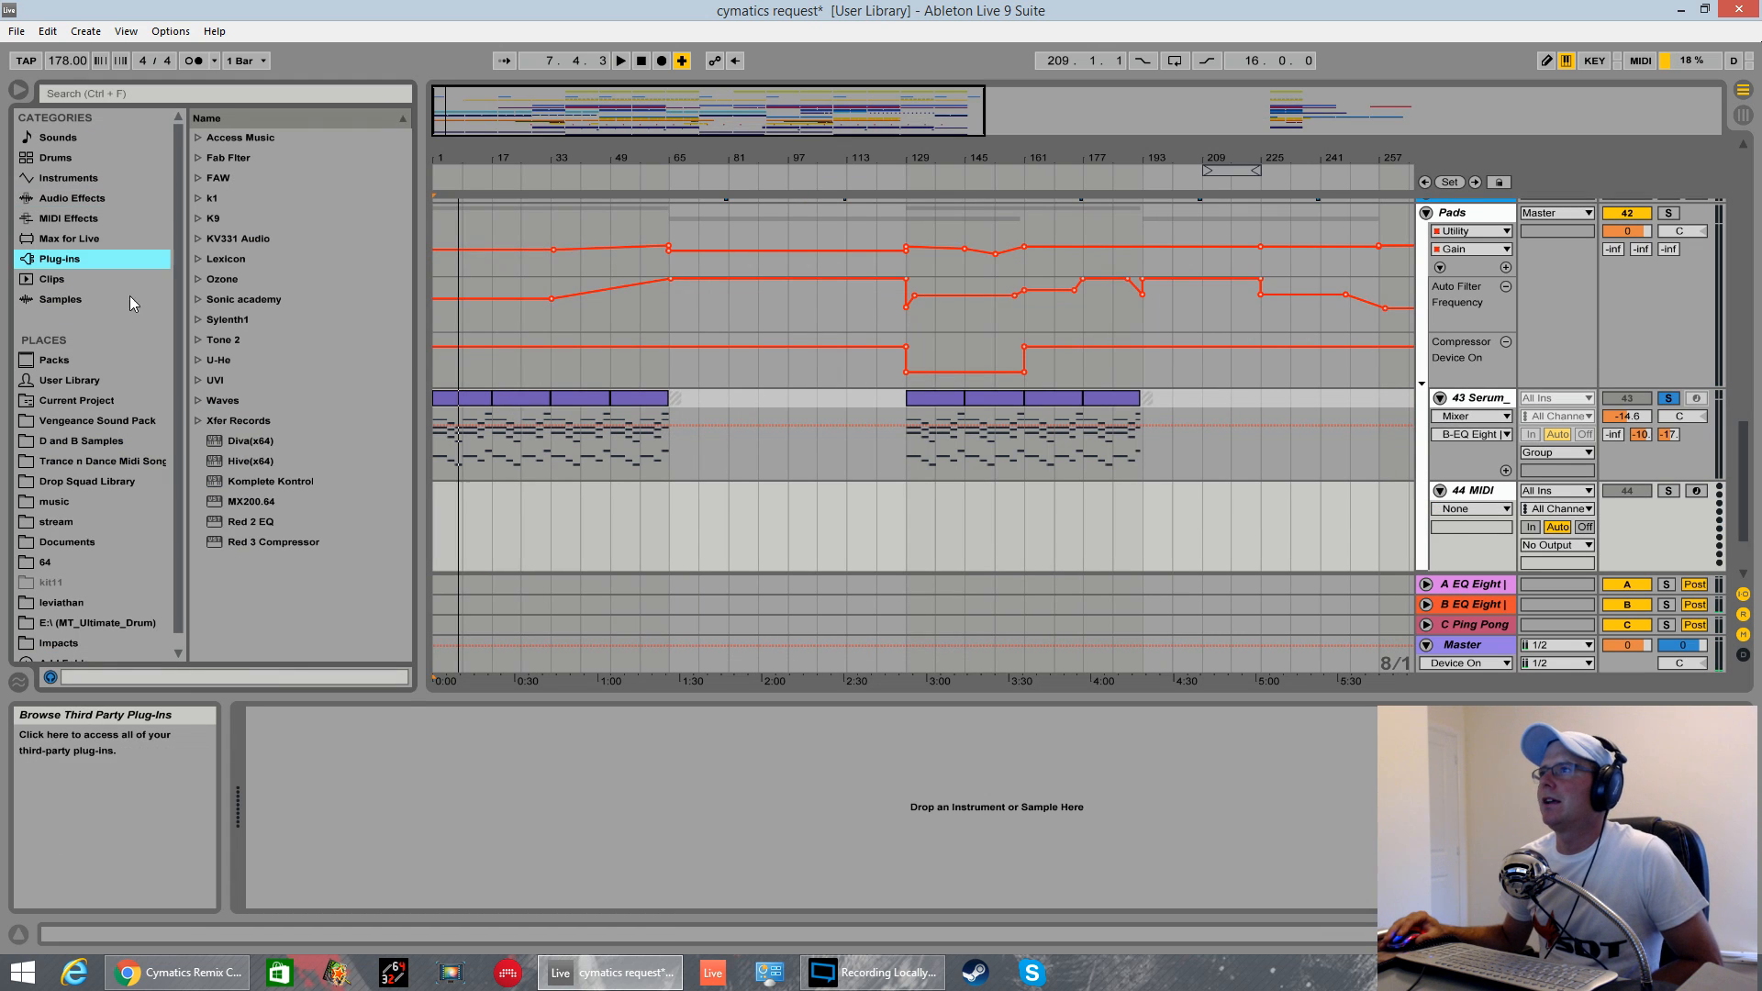
{"action": "left_click", "coordinate": [199, 418]}
{"action": "left_click_drag", "start_coordinate": [247, 441], "coordinate": [563, 560]}
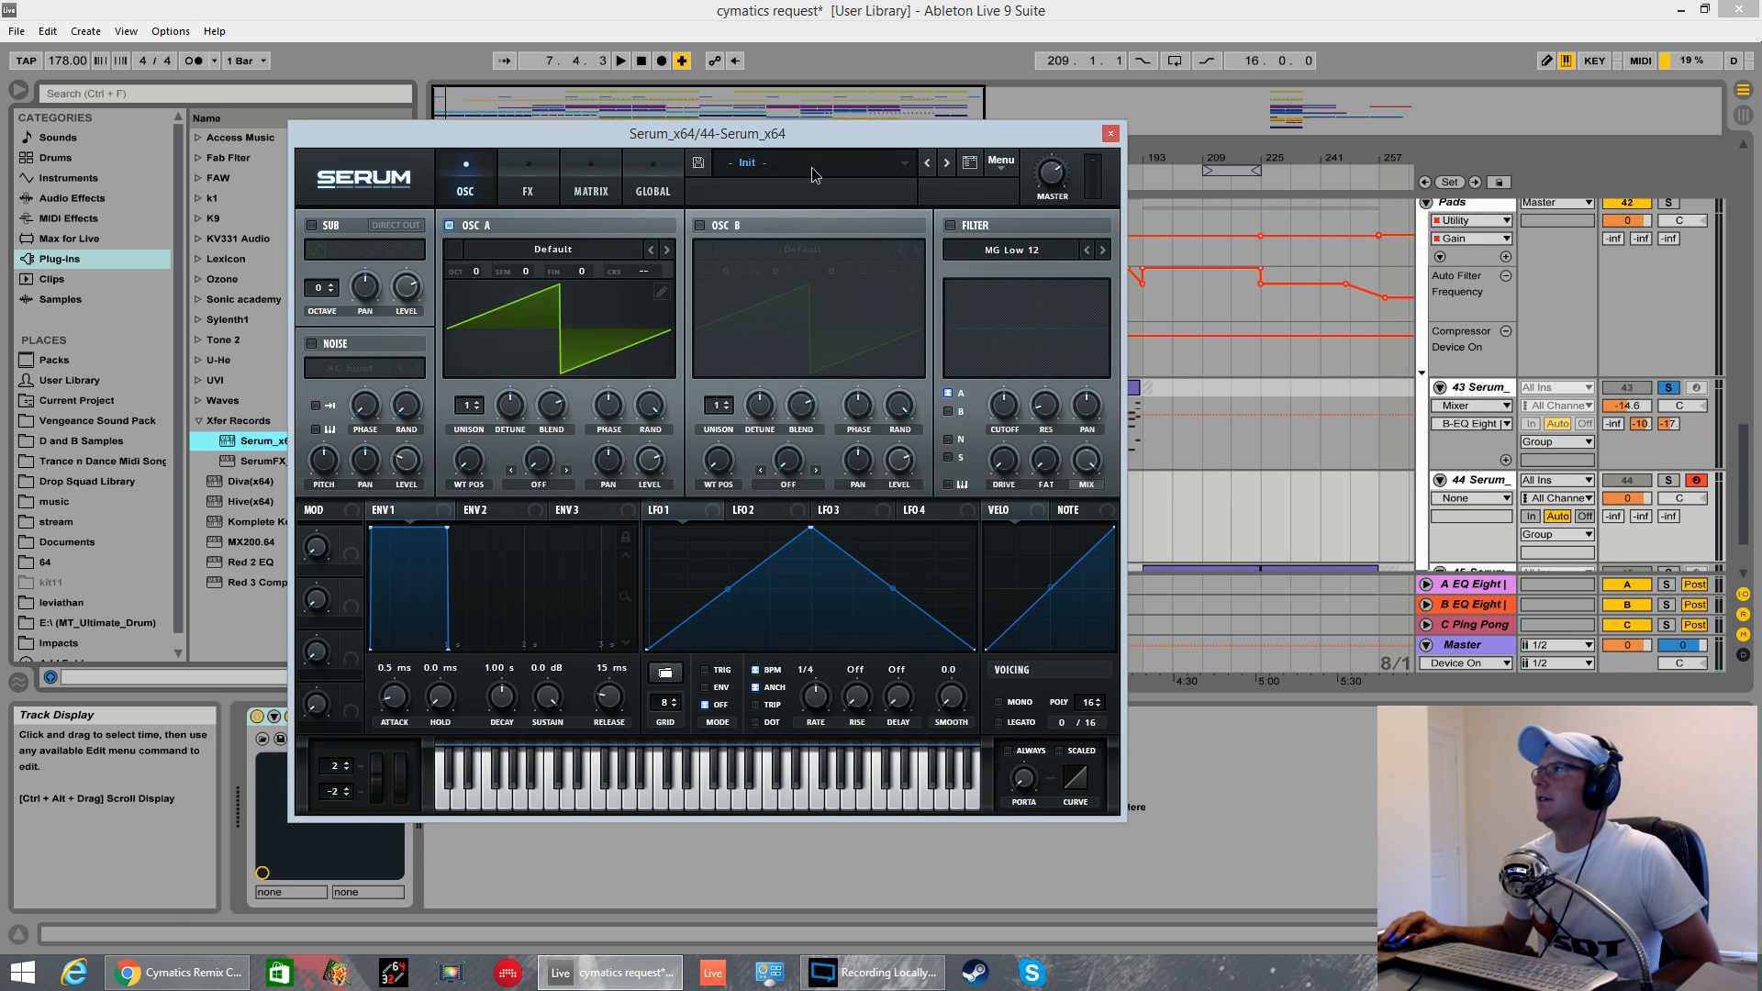
- Load the User preset EL P2 into Serum and replace it with the User preset EI PD2
{"action": "left_click", "coordinate": [815, 174]}
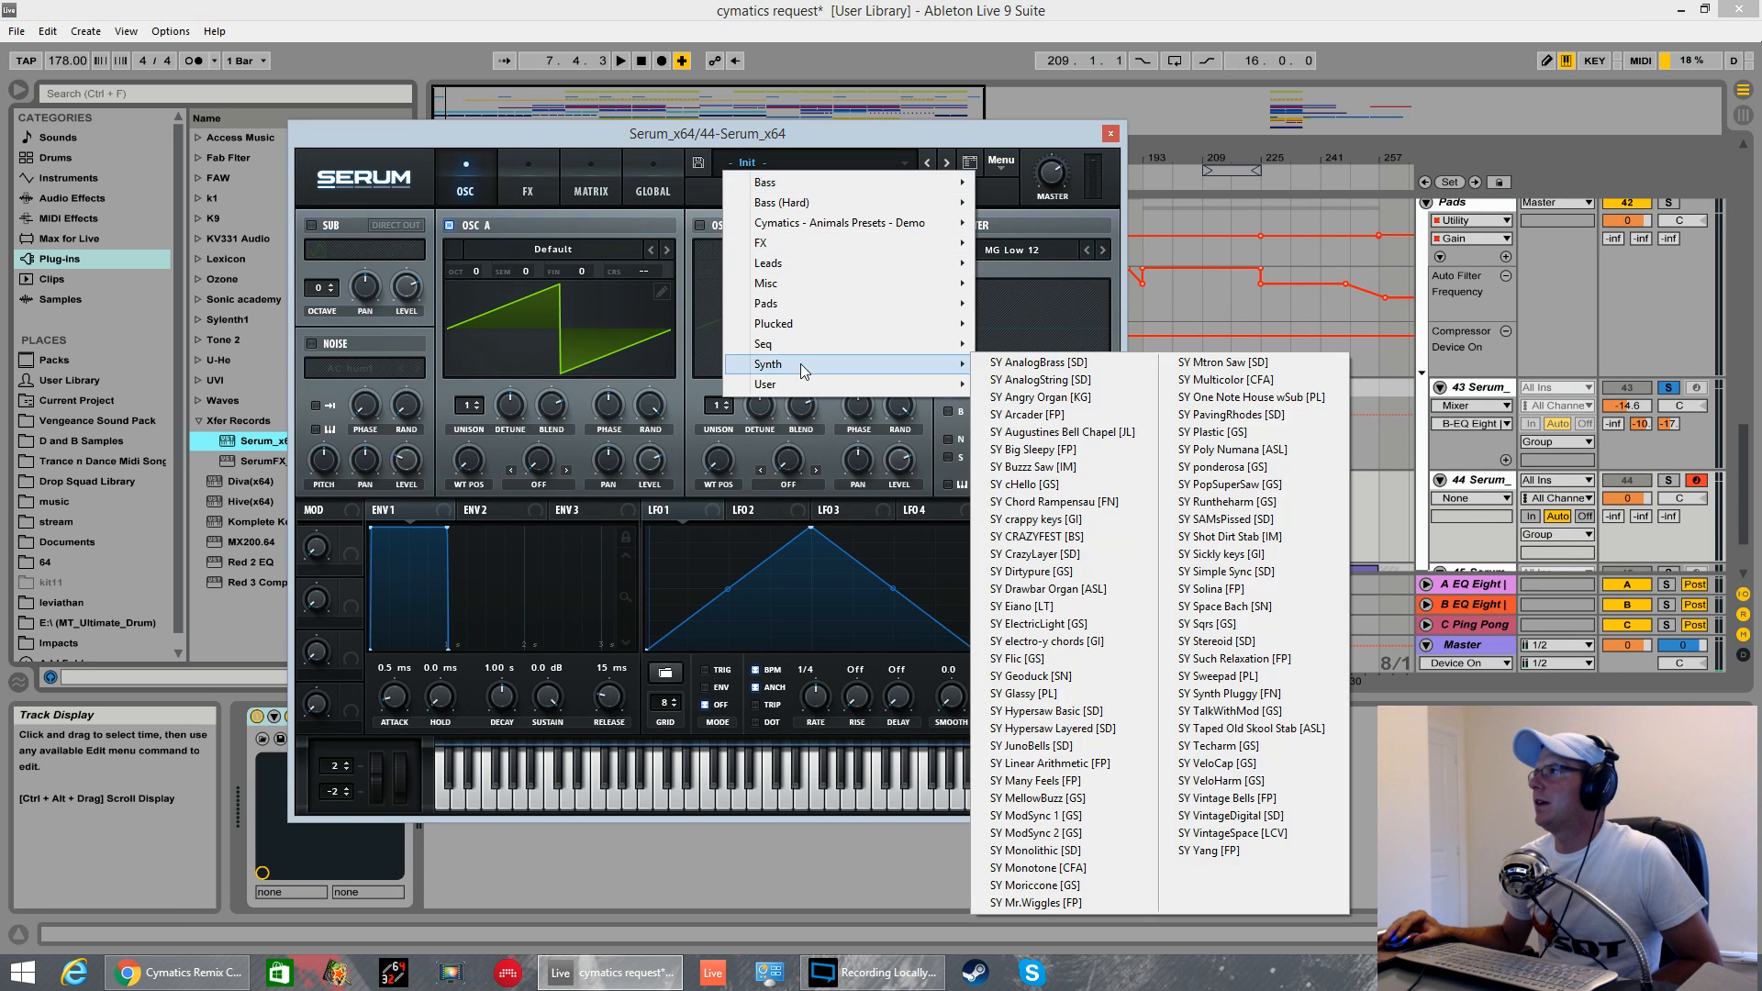
{"action": "mouse_move", "coordinate": [806, 381]}
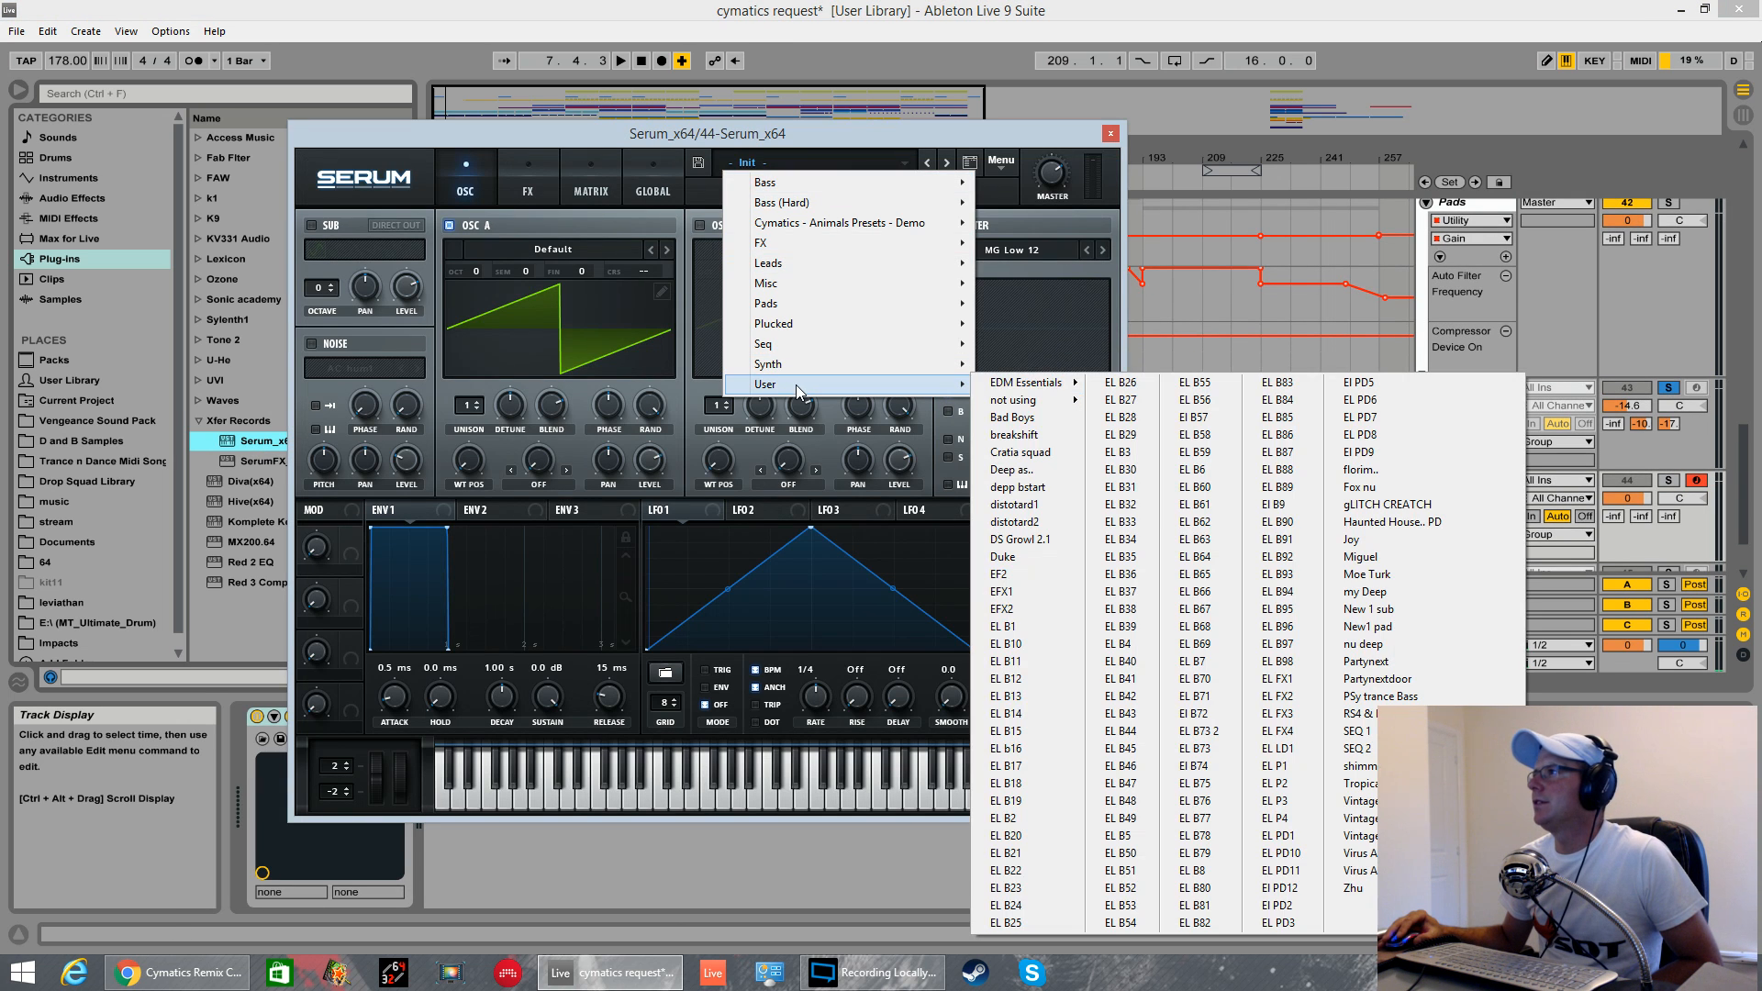
{"action": "left_click", "coordinate": [1278, 783]}
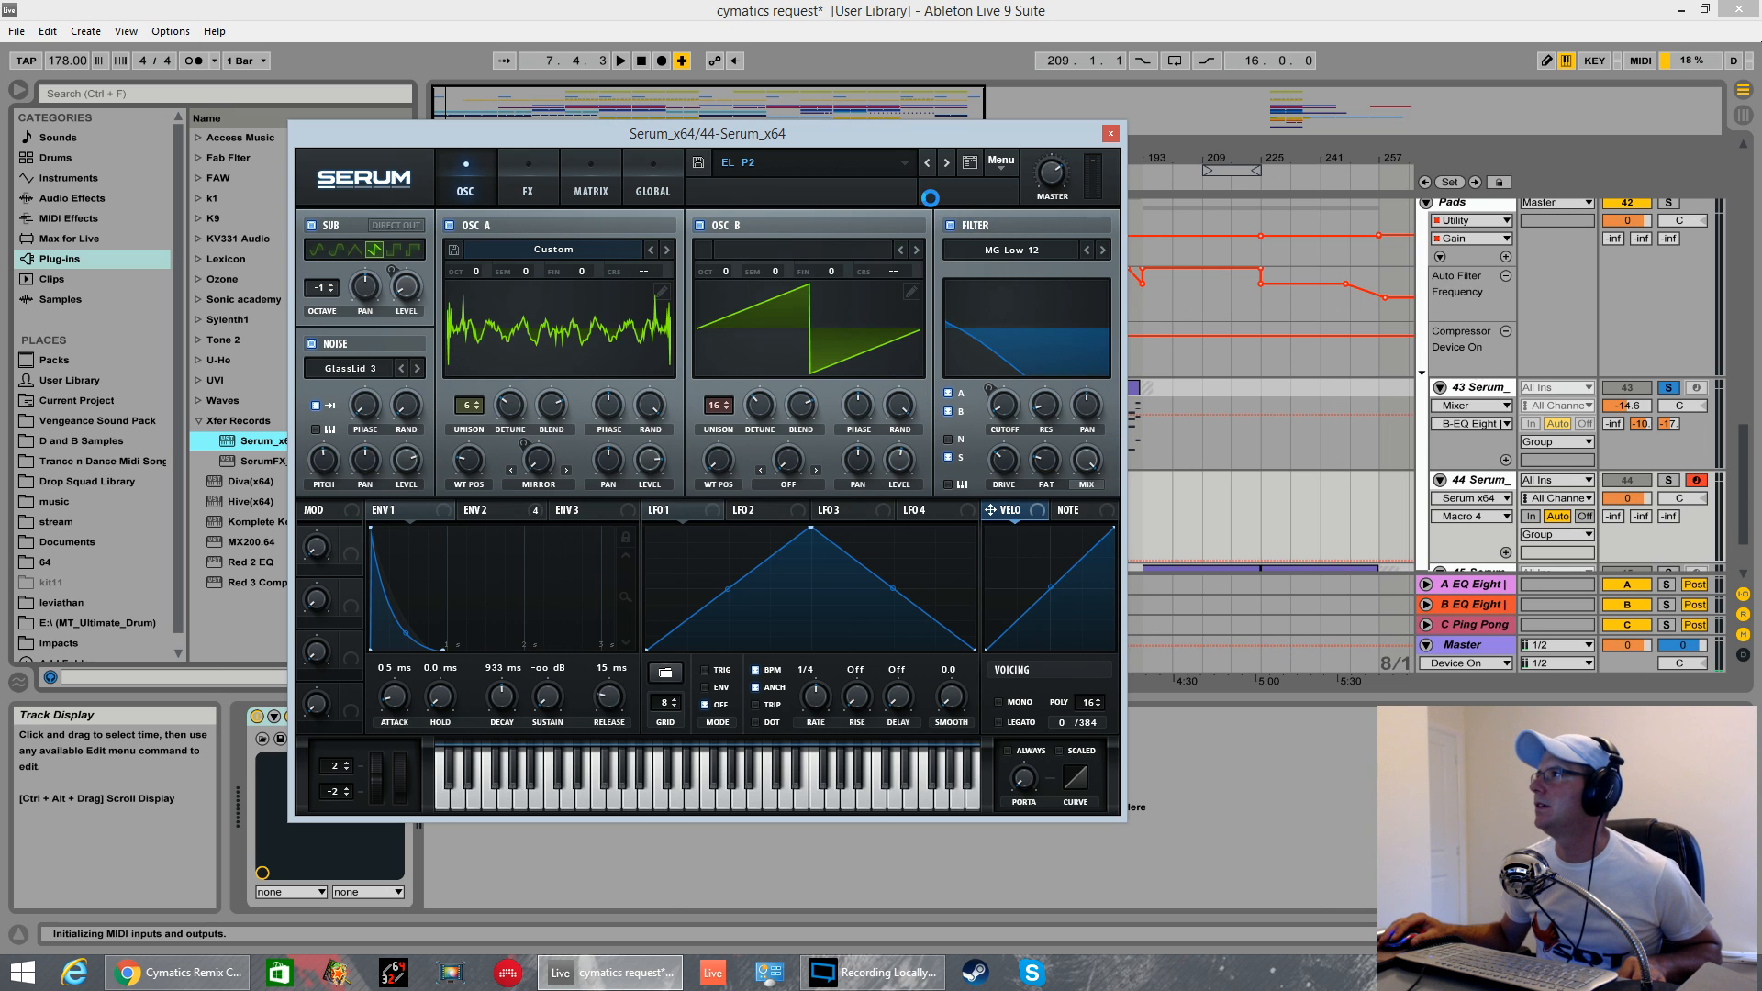
{"action": "left_click", "coordinate": [829, 177]}
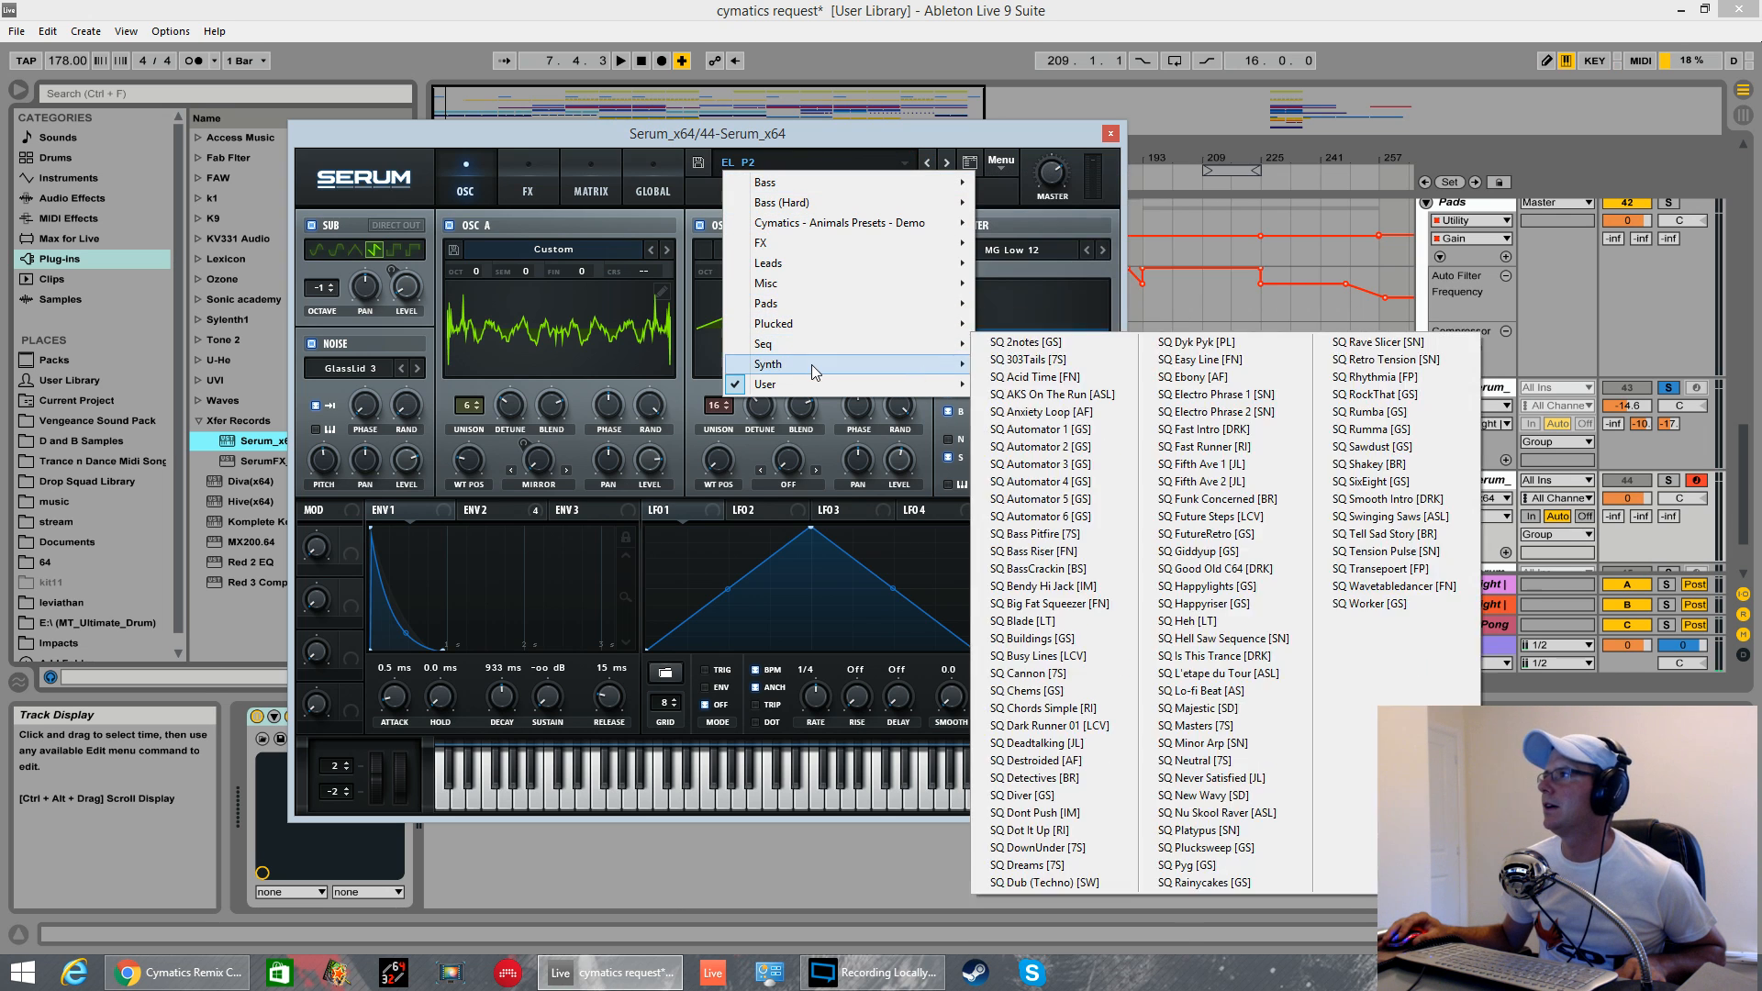
{"action": "mouse_move", "coordinate": [945, 383]}
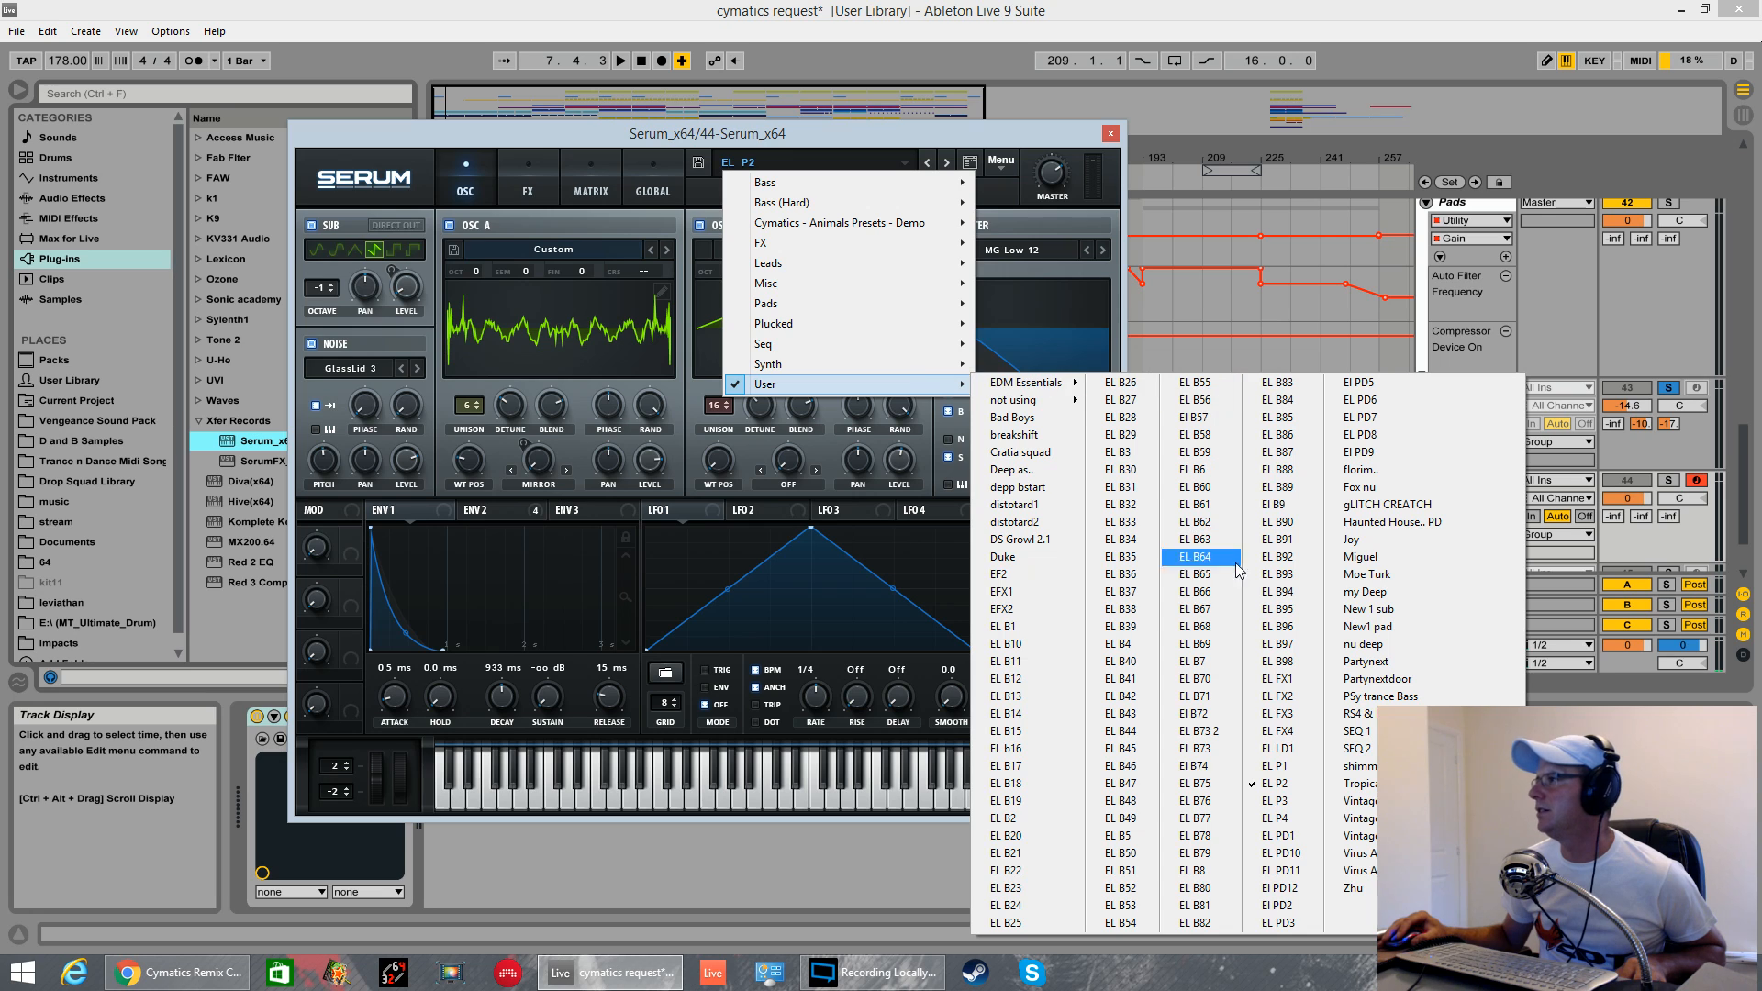
{"action": "left_click", "coordinate": [1276, 905]}
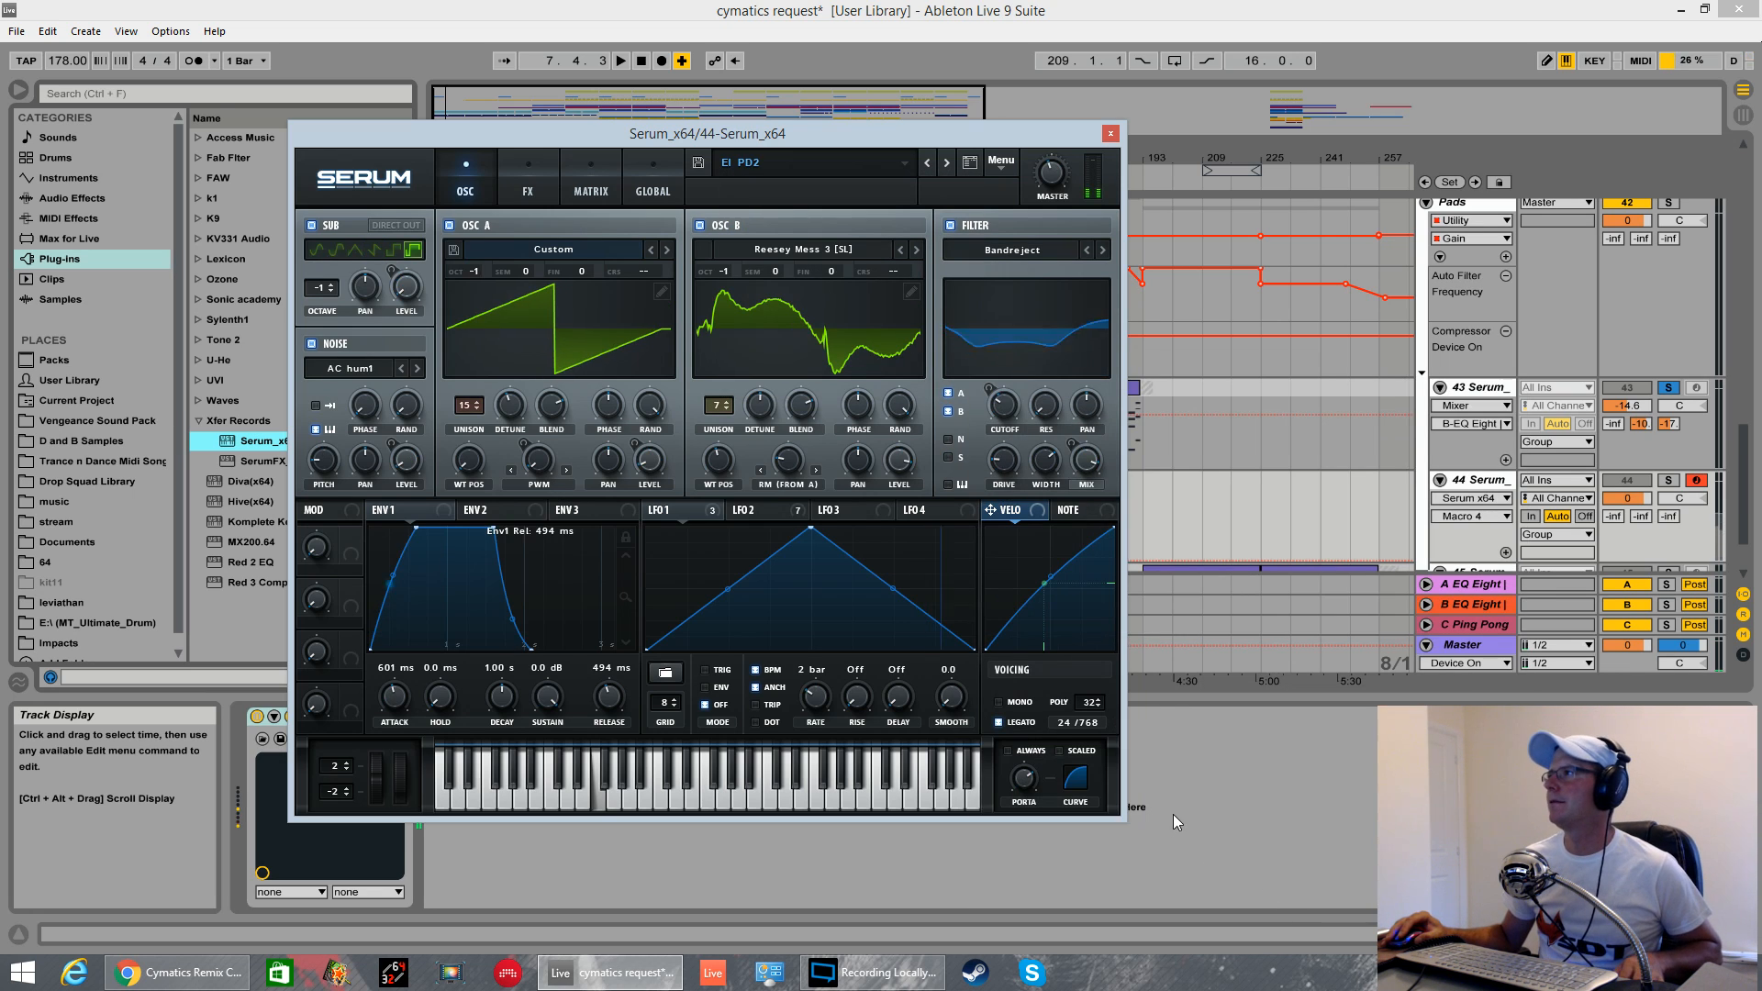
- Solo the new Serum track and examine the preset's filter section and its LFO 1 and LFO 2 modulation
{"action": "left_click", "coordinate": [1670, 479]}
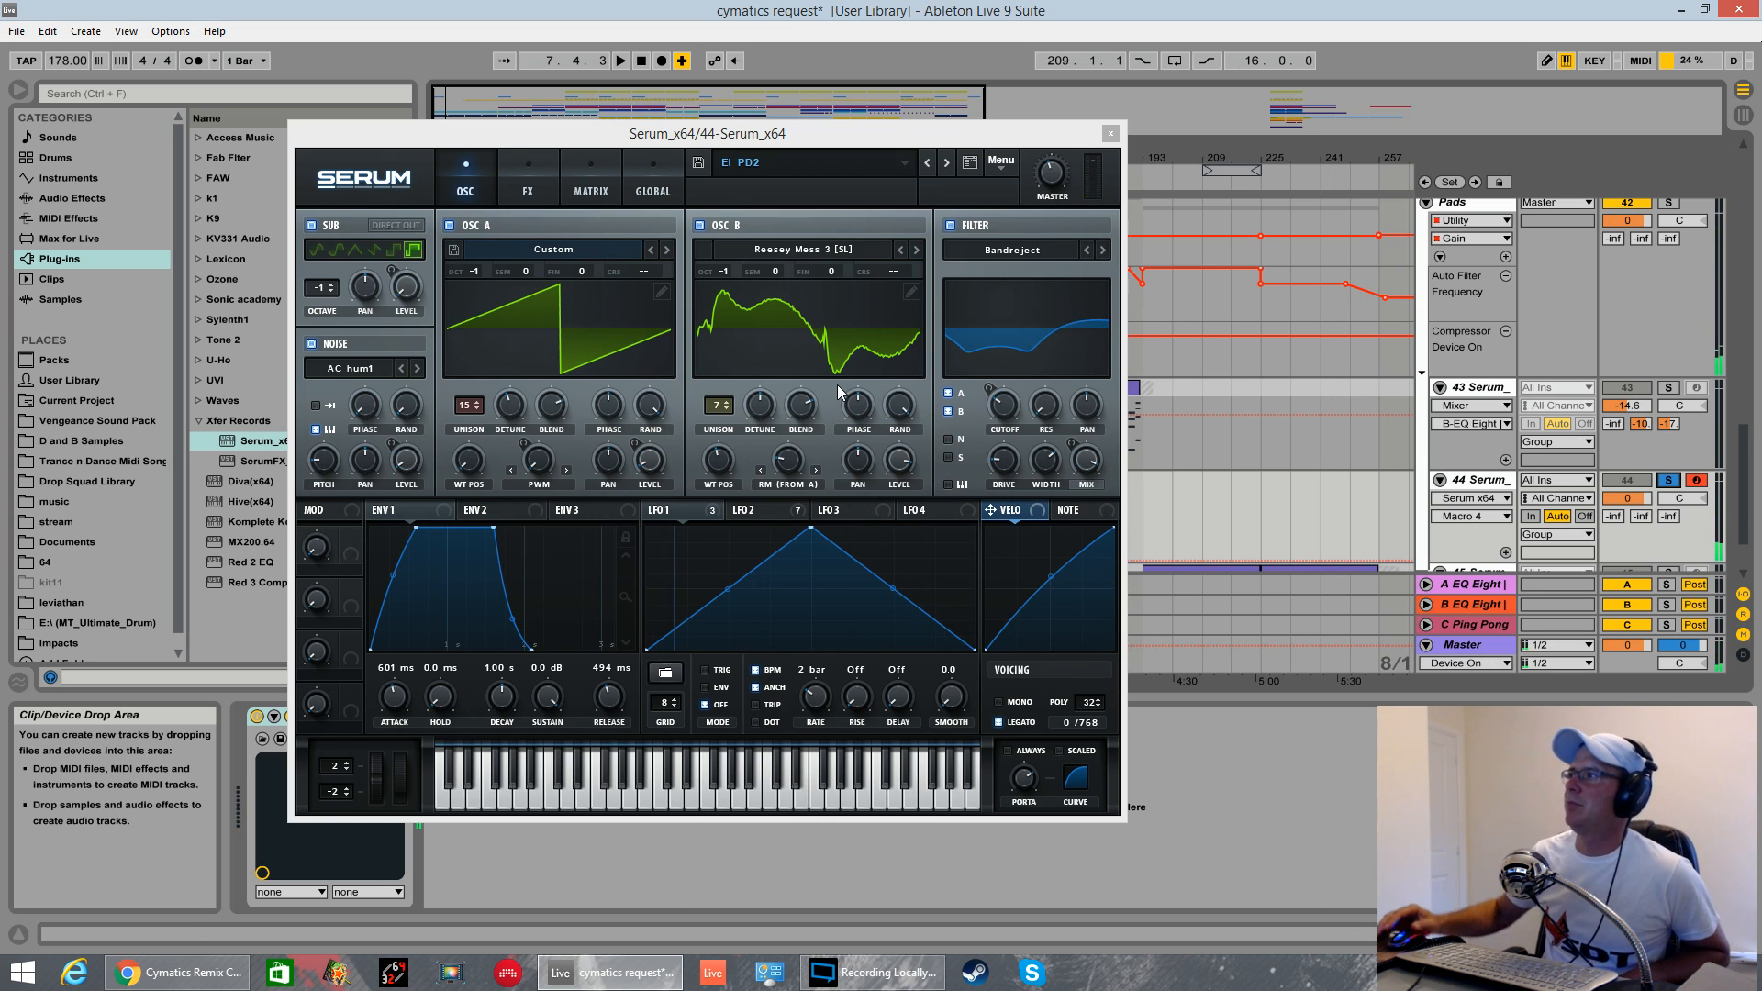
{"action": "left_click", "coordinate": [949, 411]}
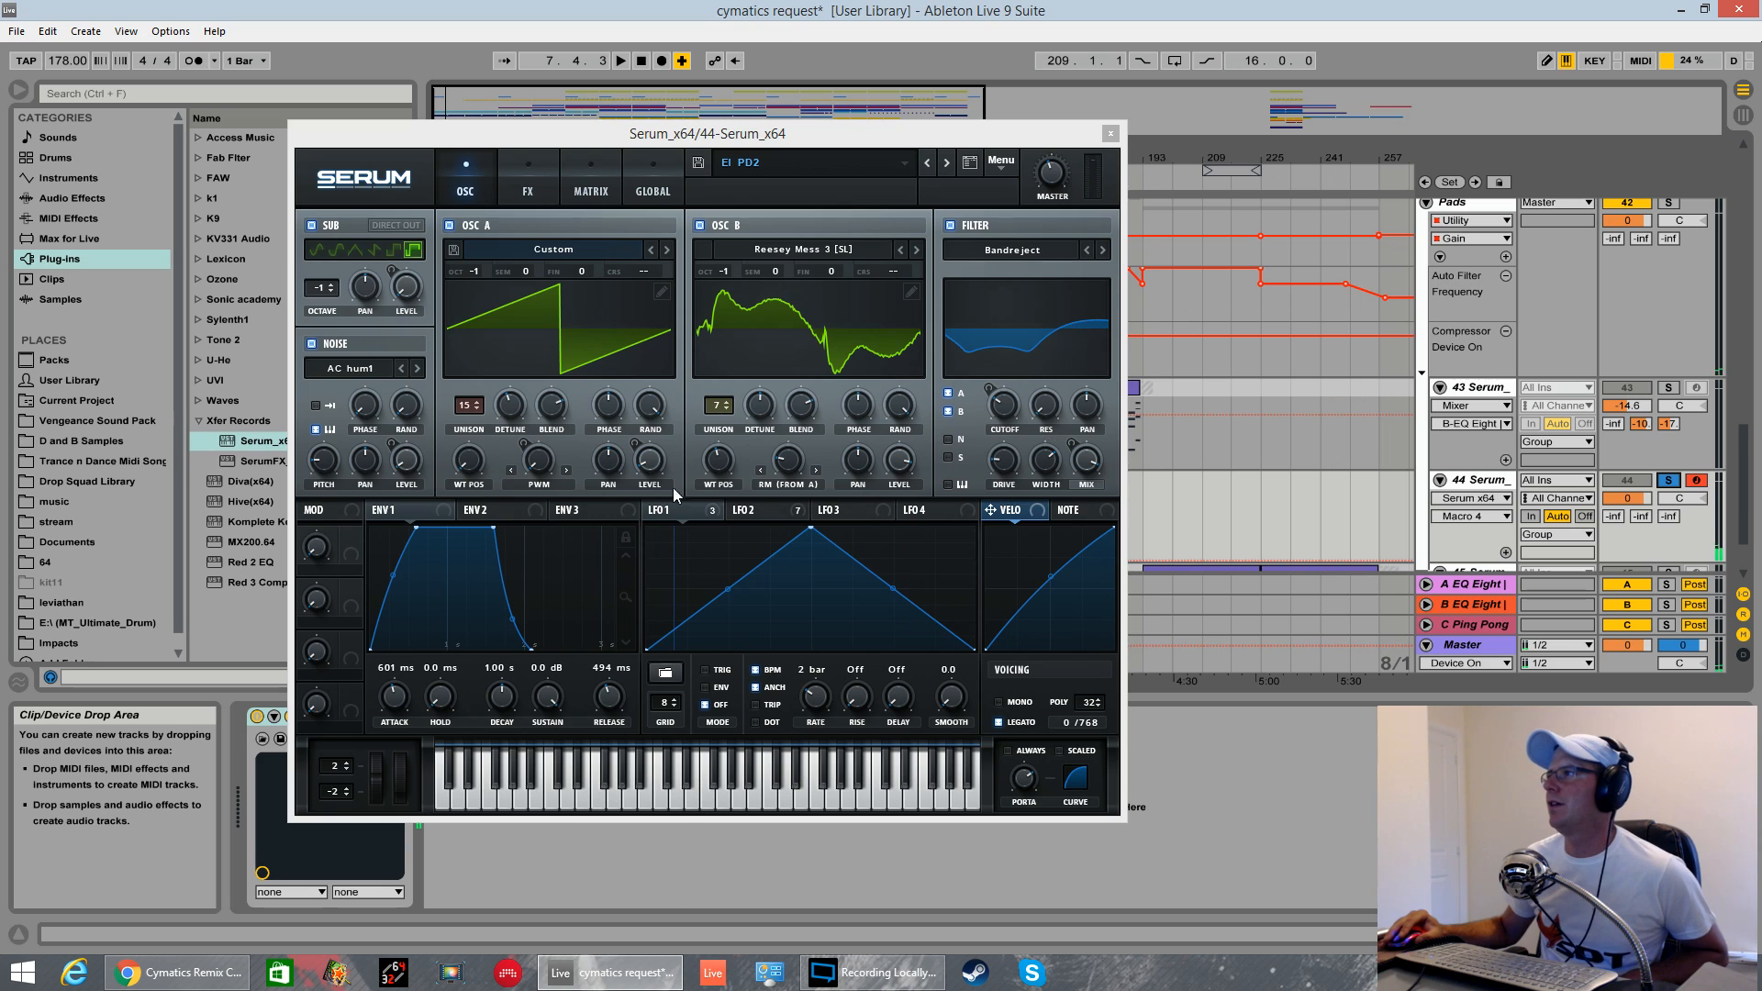
{"action": "left_click", "coordinate": [787, 521]}
{"action": "left_click", "coordinate": [726, 512]}
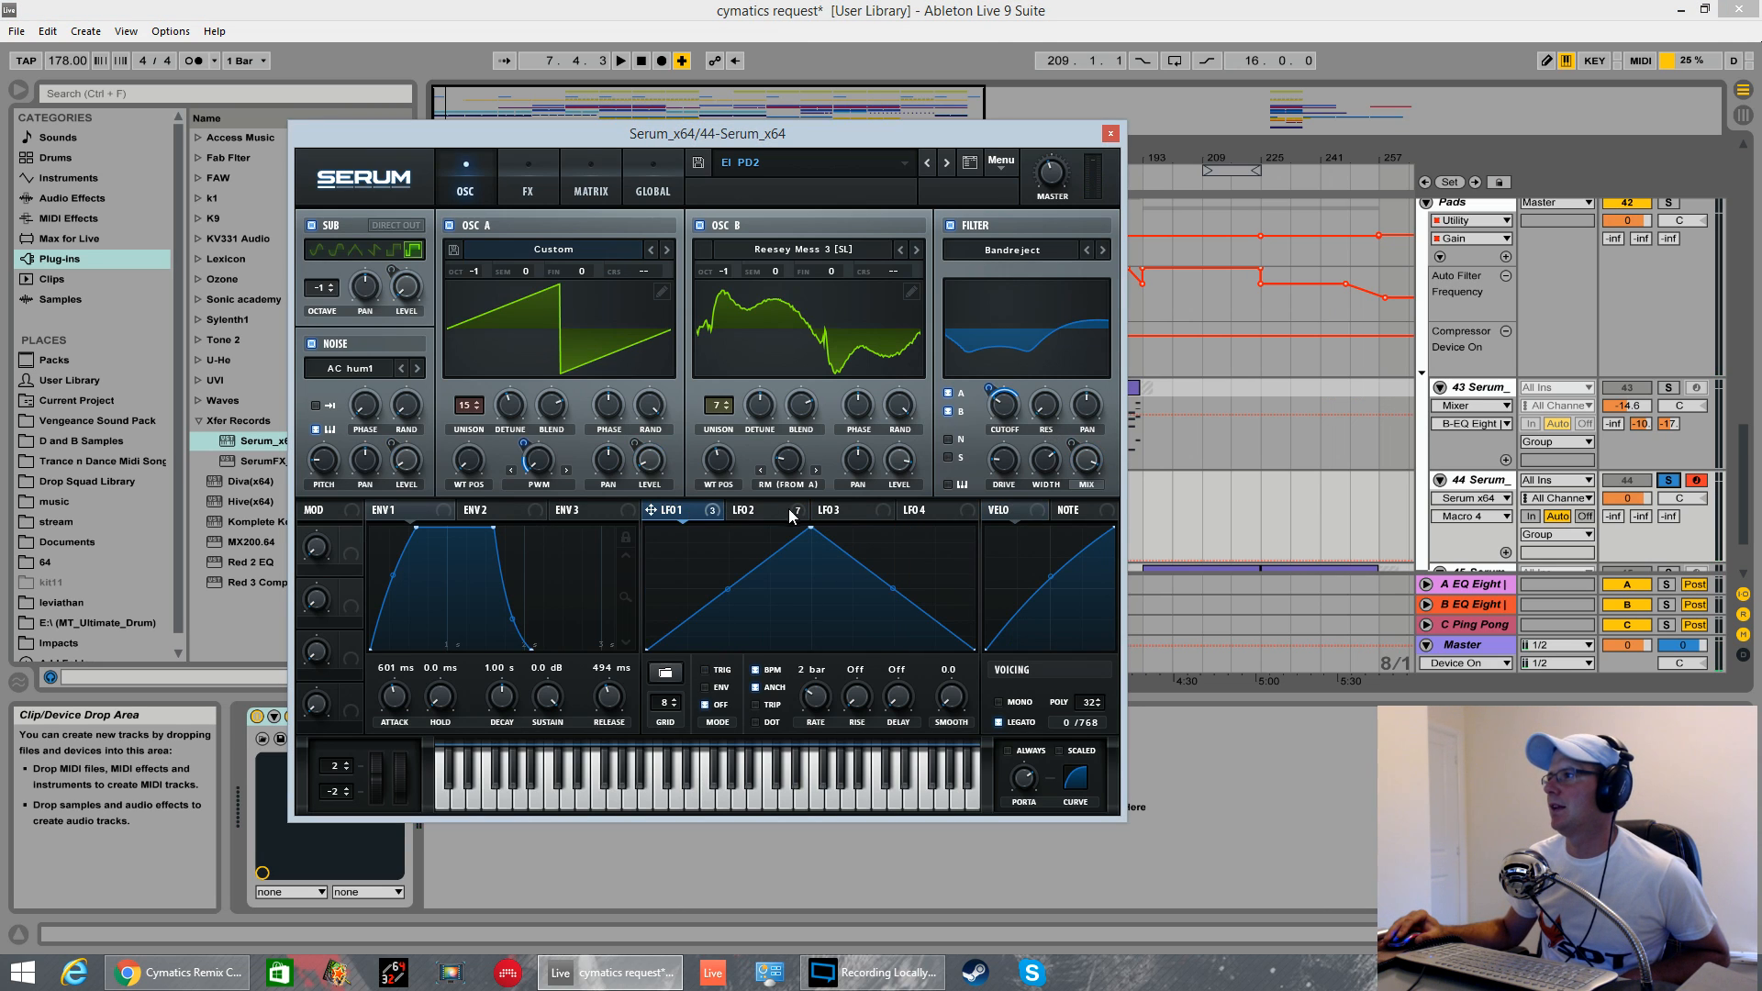
{"action": "left_click", "coordinate": [760, 519]}
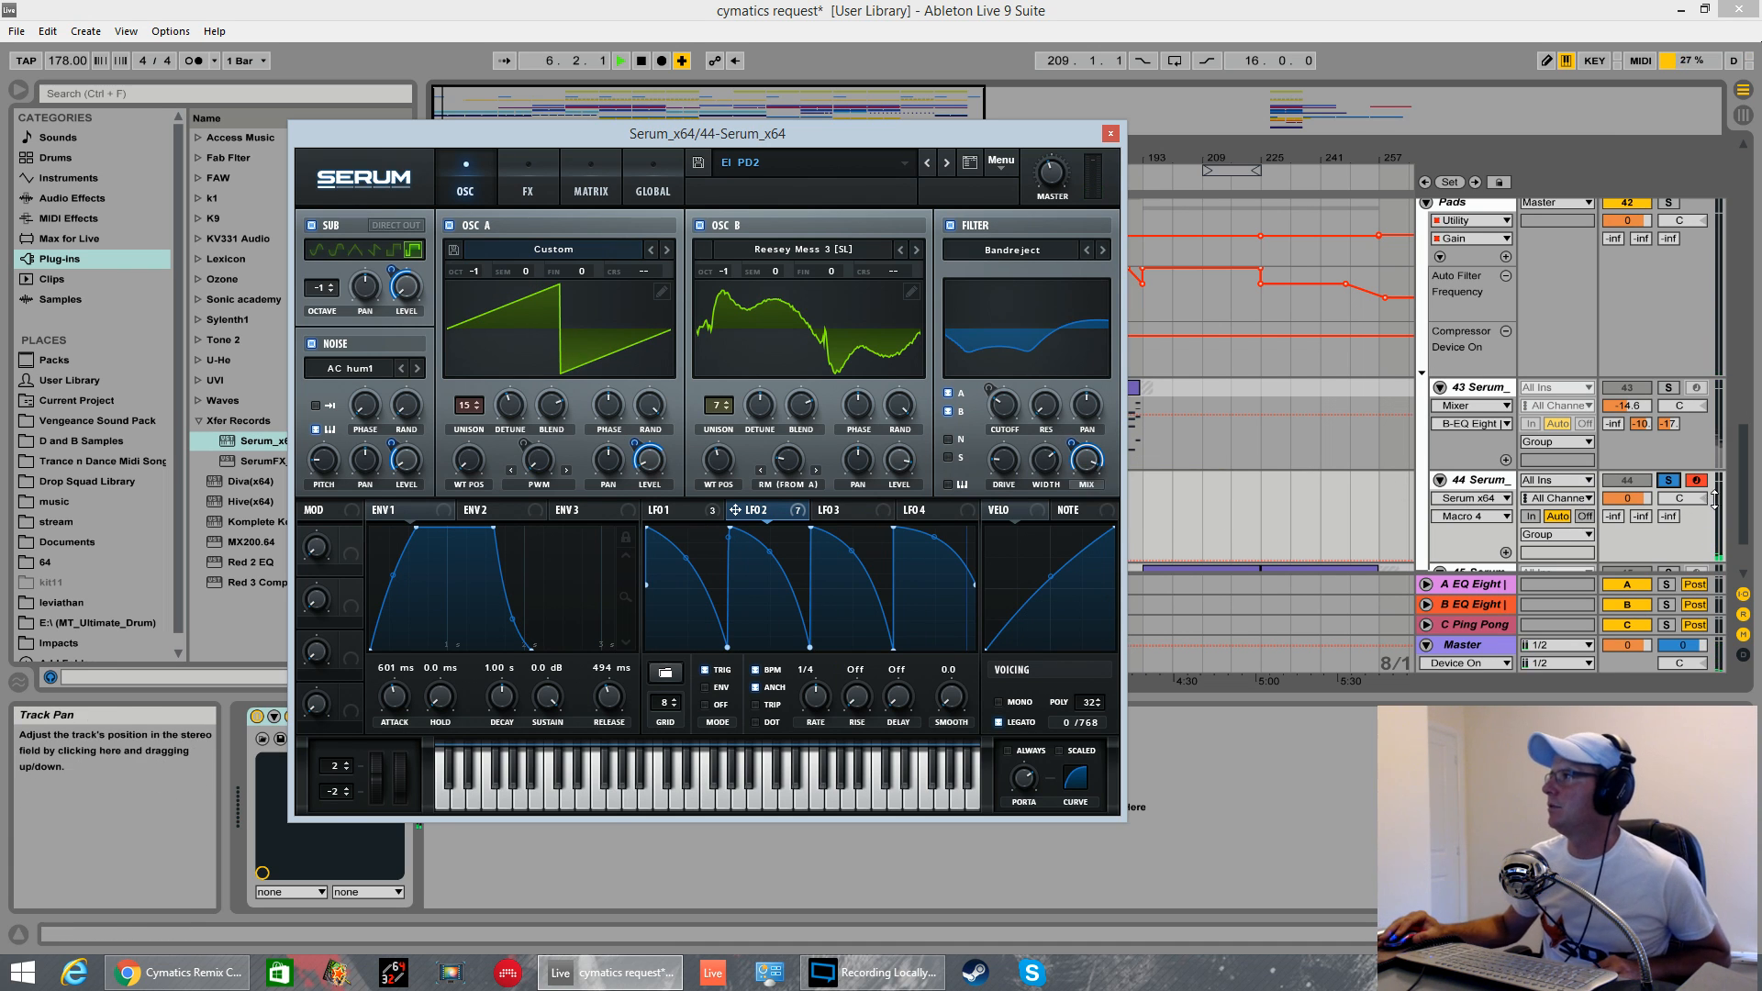
- Take the new Serum track out of solo, close its plug-in window and delete the track
{"action": "left_click", "coordinate": [1669, 481]}
{"action": "left_click", "coordinate": [1111, 133]}
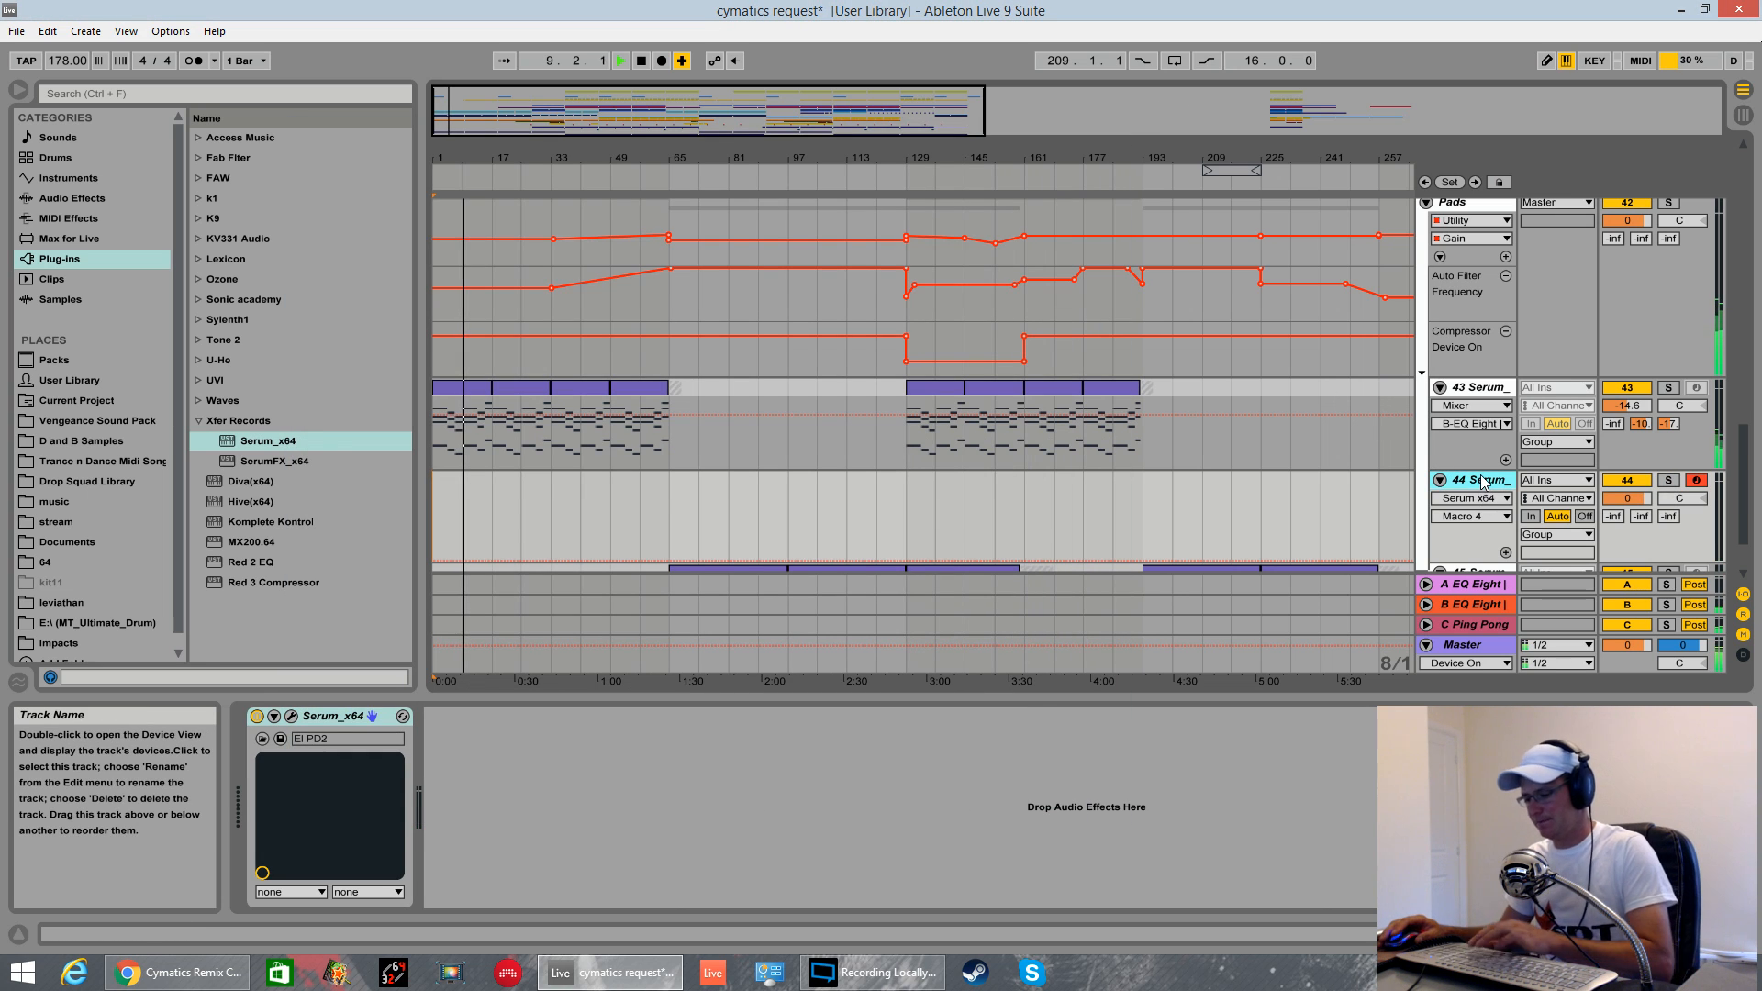
{"action": "key", "text": "Delete"}
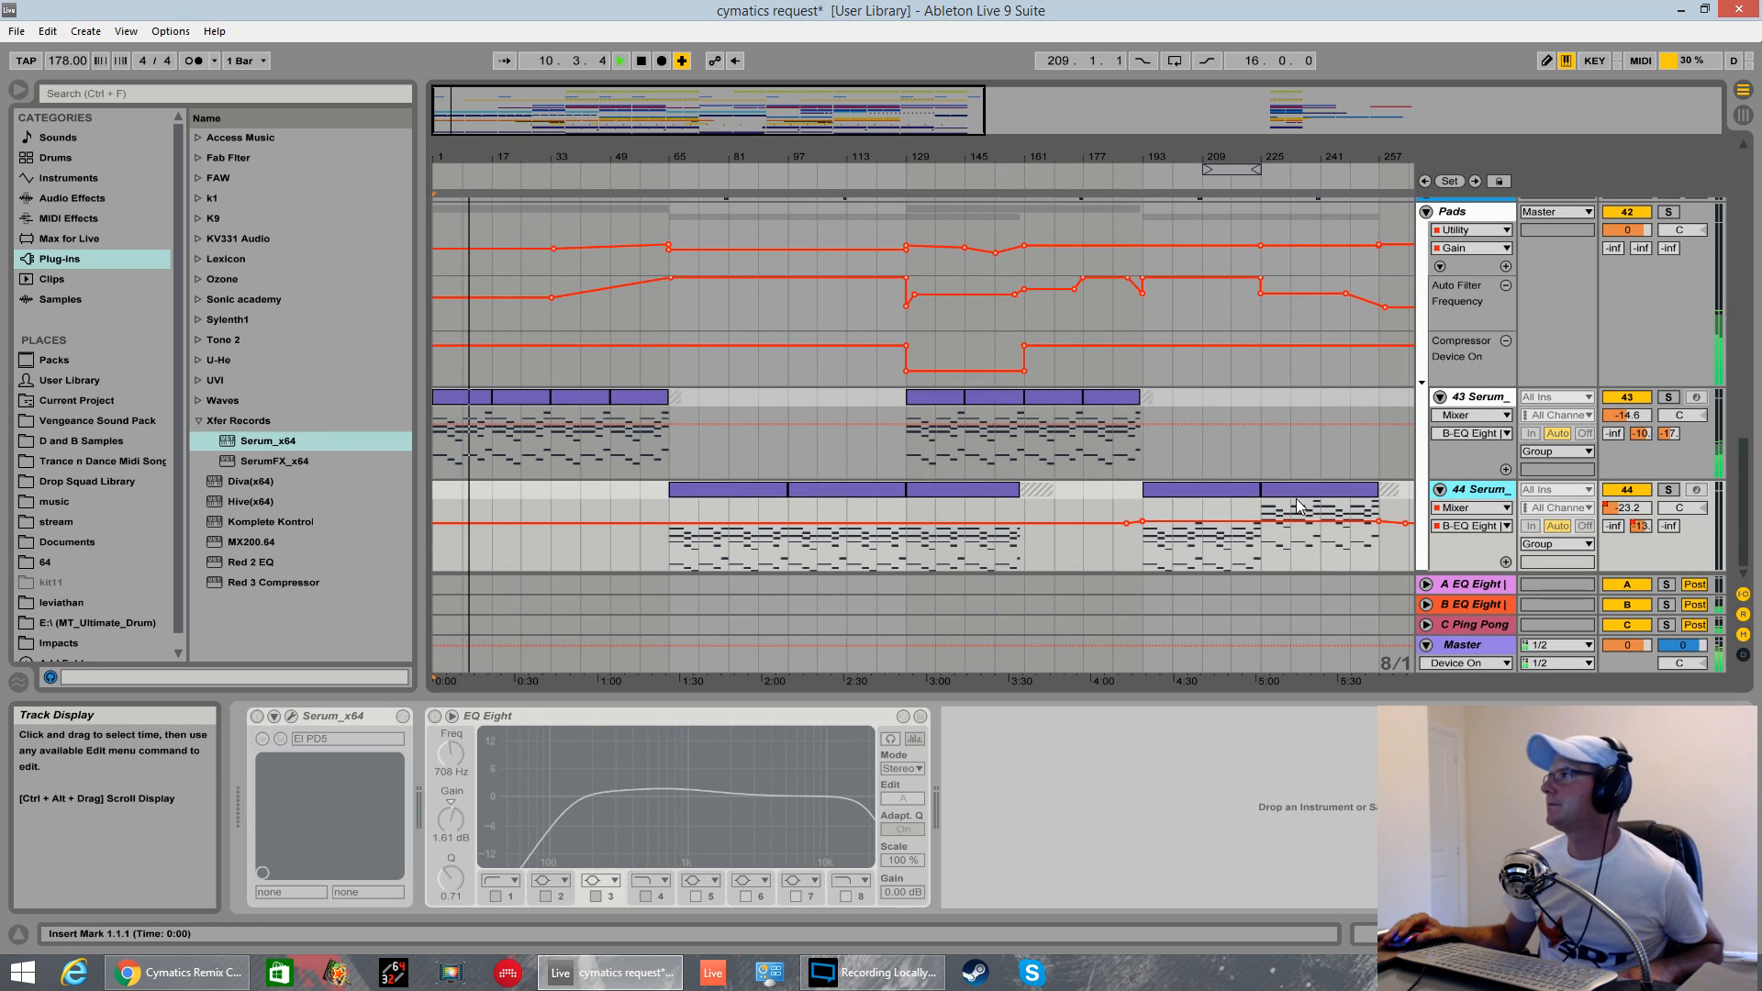
- Show the 43 Serum track's devices, and show the EQ Eight and External Audio Effect chain on return B
{"action": "left_click", "coordinate": [1492, 393]}
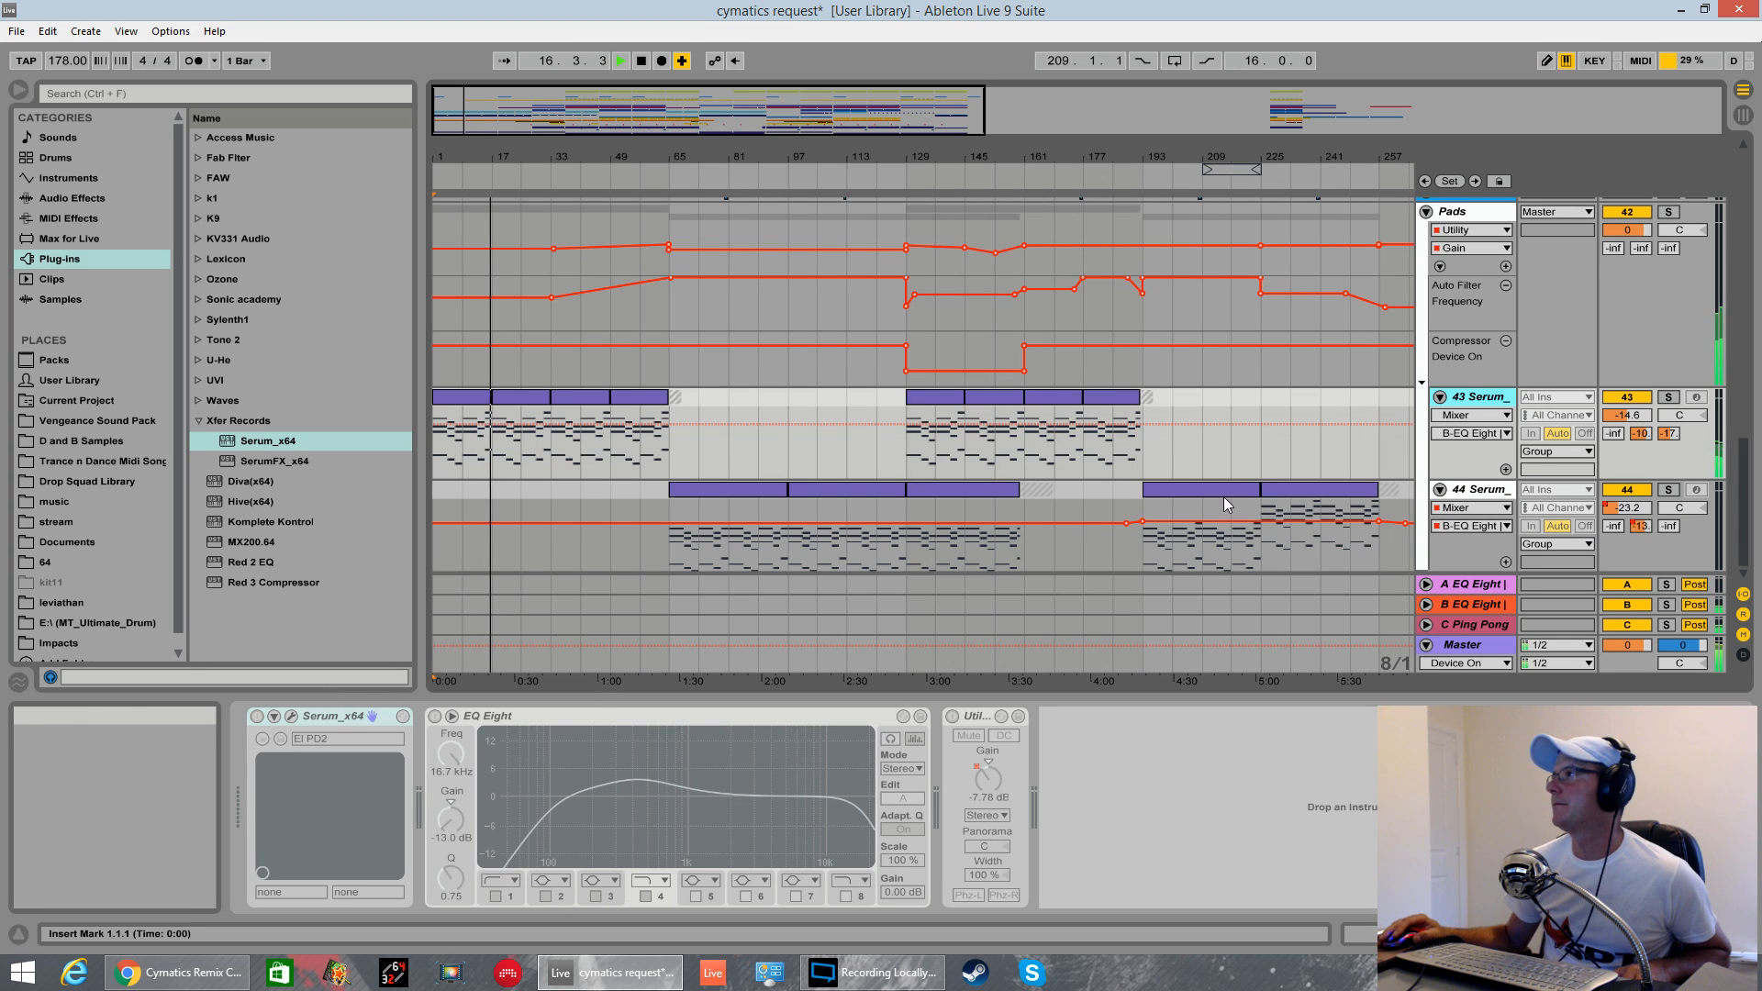
{"action": "scroll", "coordinate": [1235, 415], "scroll_direction": "up", "scroll_amount": 4}
{"action": "scroll", "coordinate": [1522, 358], "scroll_direction": "down", "scroll_amount": 3}
{"action": "scroll", "coordinate": [1522, 358], "scroll_direction": "down", "scroll_amount": 1}
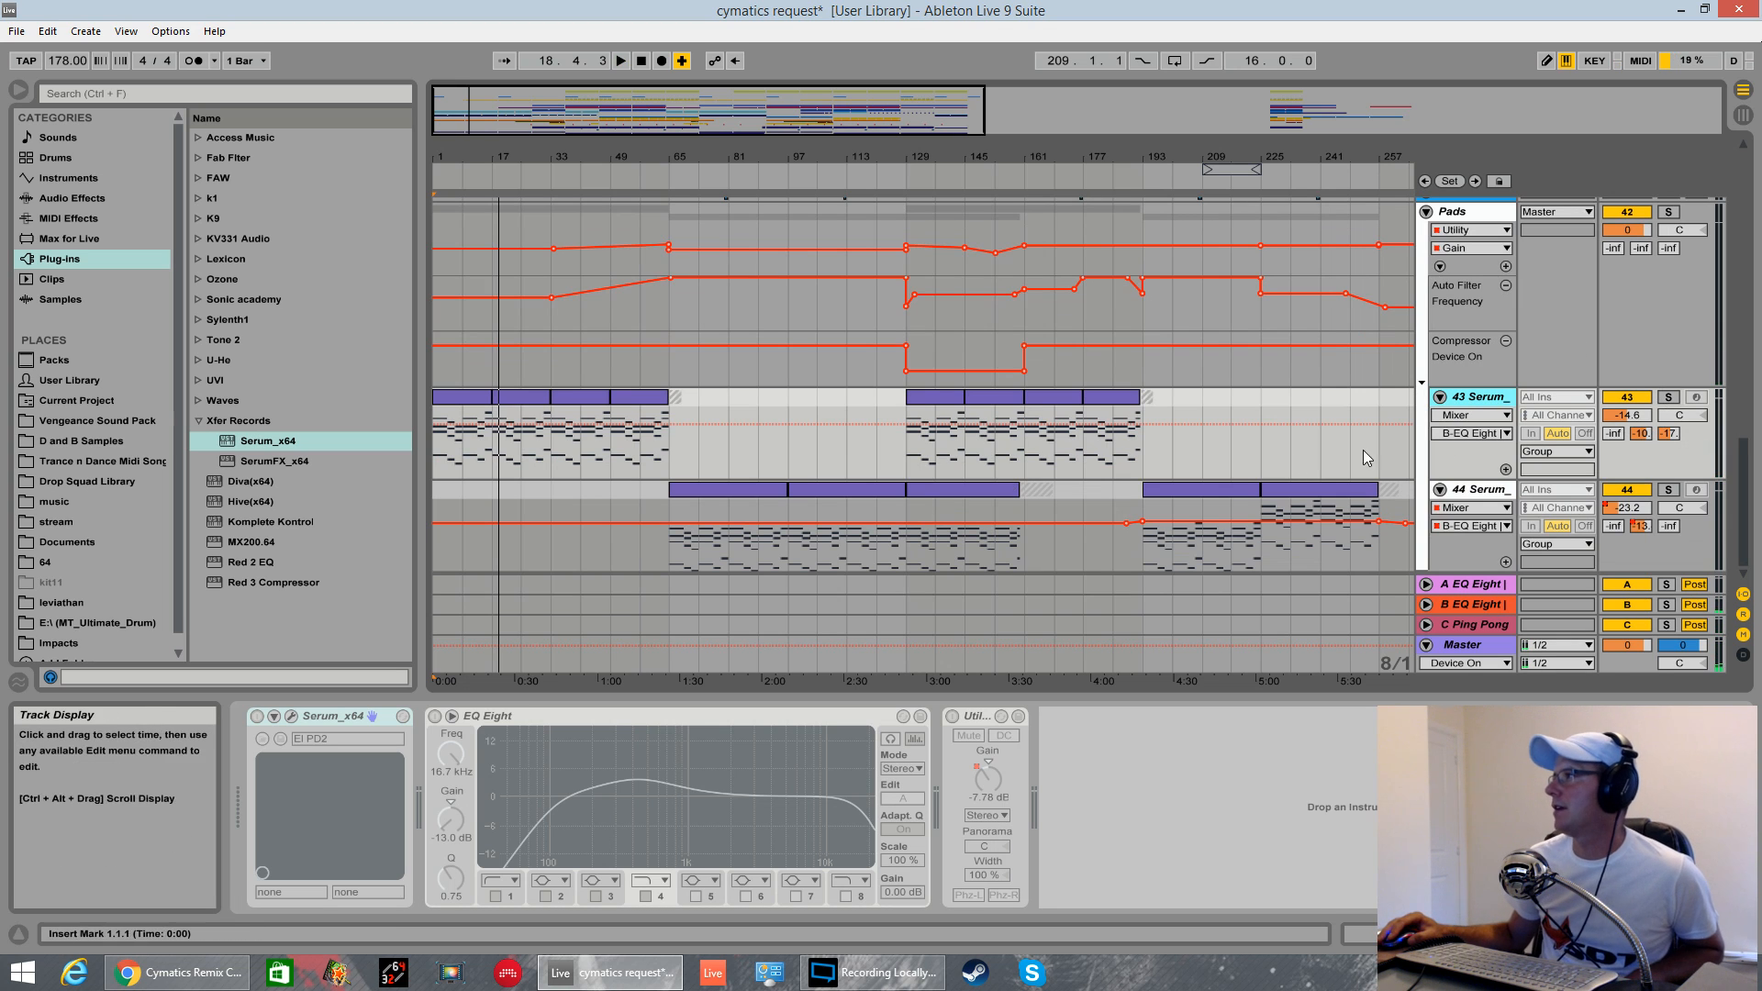
{"action": "left_click", "coordinate": [1478, 605]}
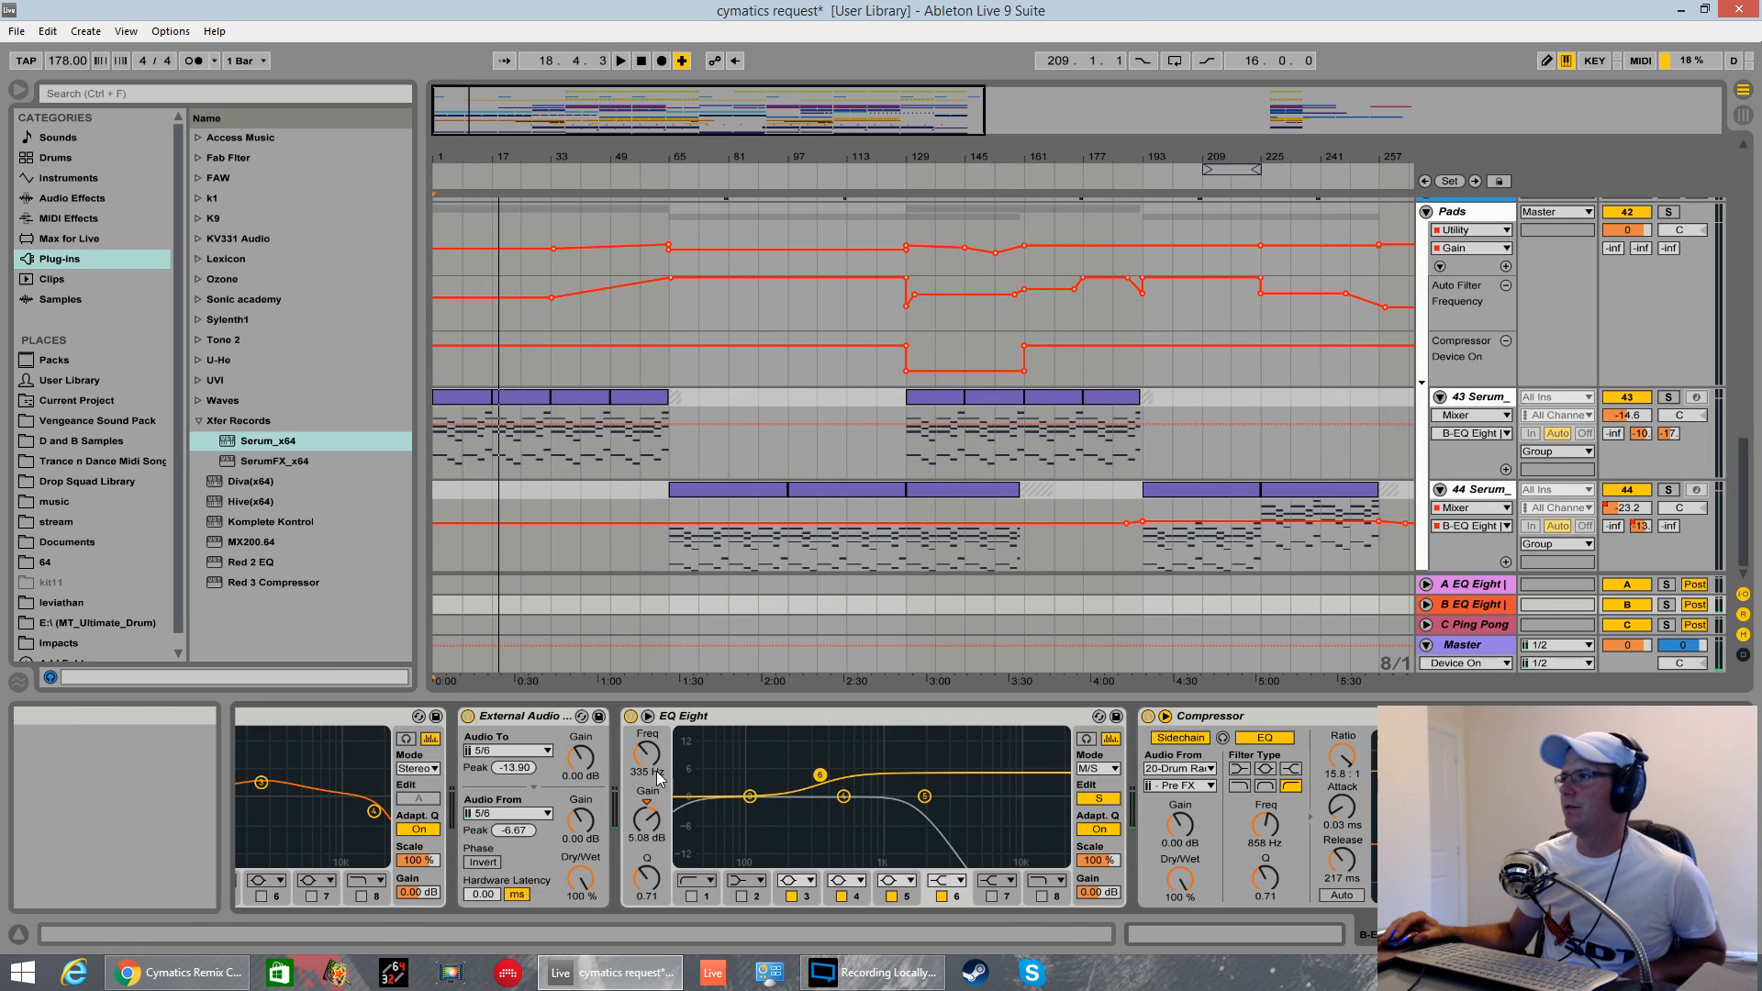
{"action": "left_click_drag", "start_coordinate": [1506, 934], "coordinate": [1480, 934]}
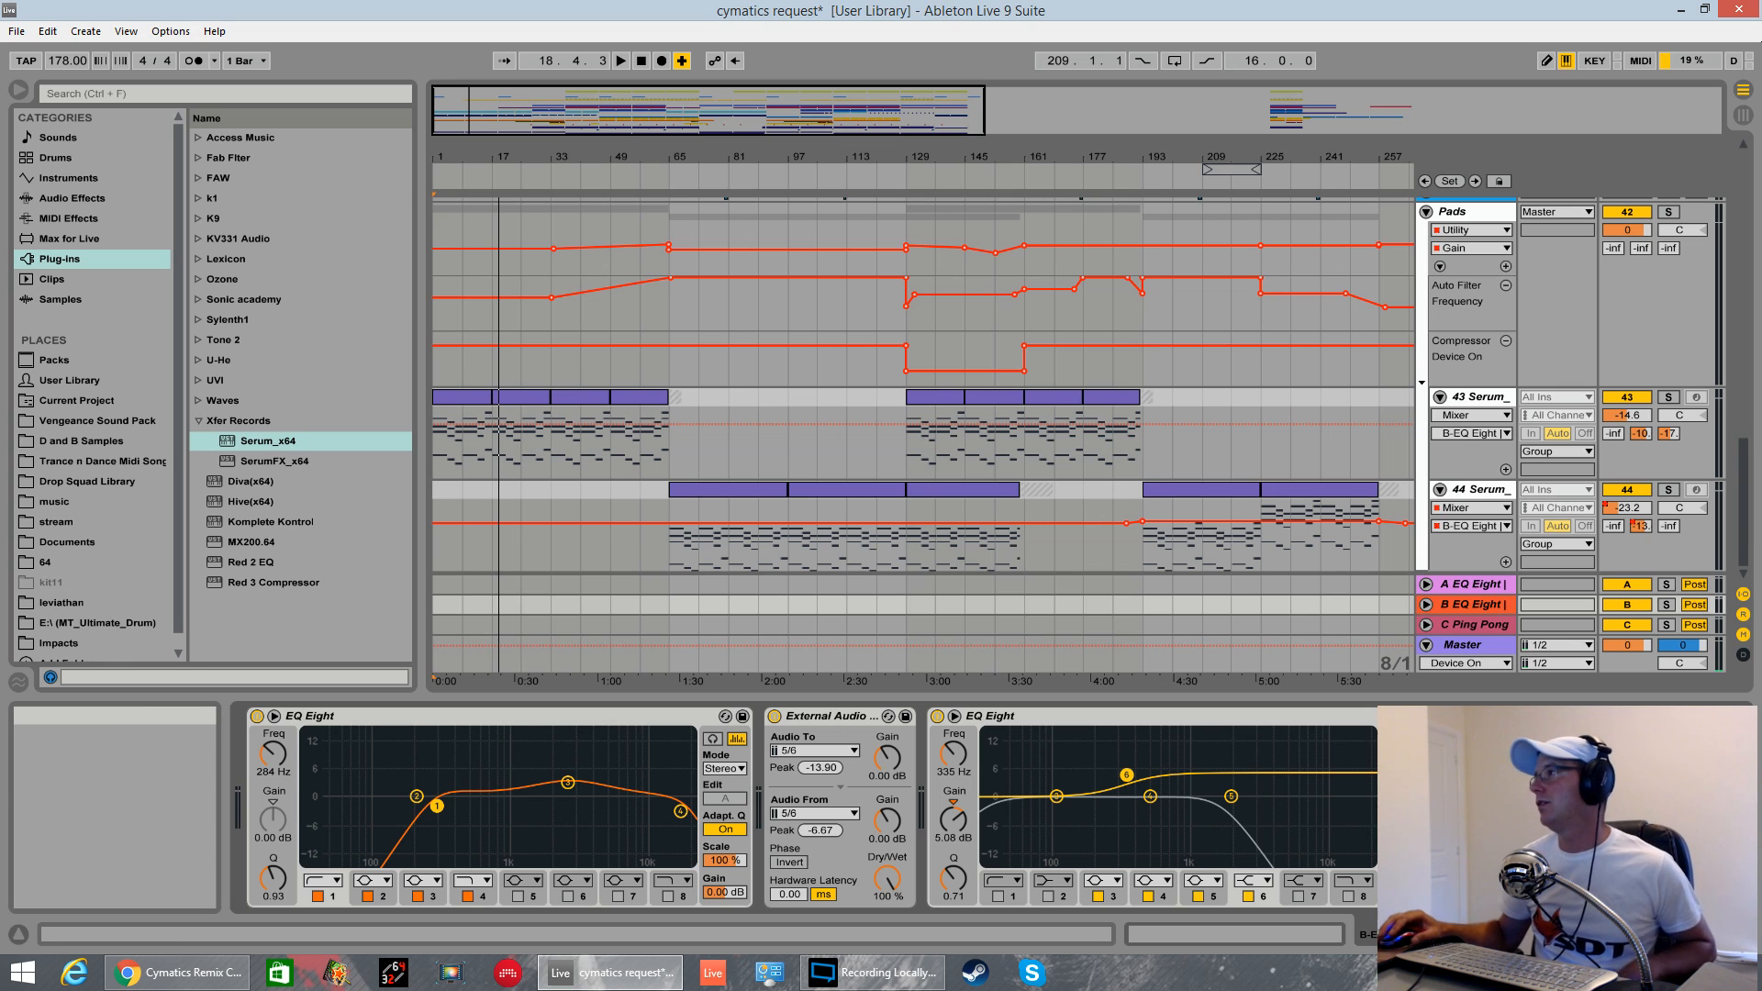
- Solo 43 Serum, play it from bar 1 to compare its B send at -inf and -10 dB, and show return B's Compressor
{"action": "left_click", "coordinate": [1668, 396]}
{"action": "key", "text": "space"}
{"action": "left_click", "coordinate": [1640, 433]}
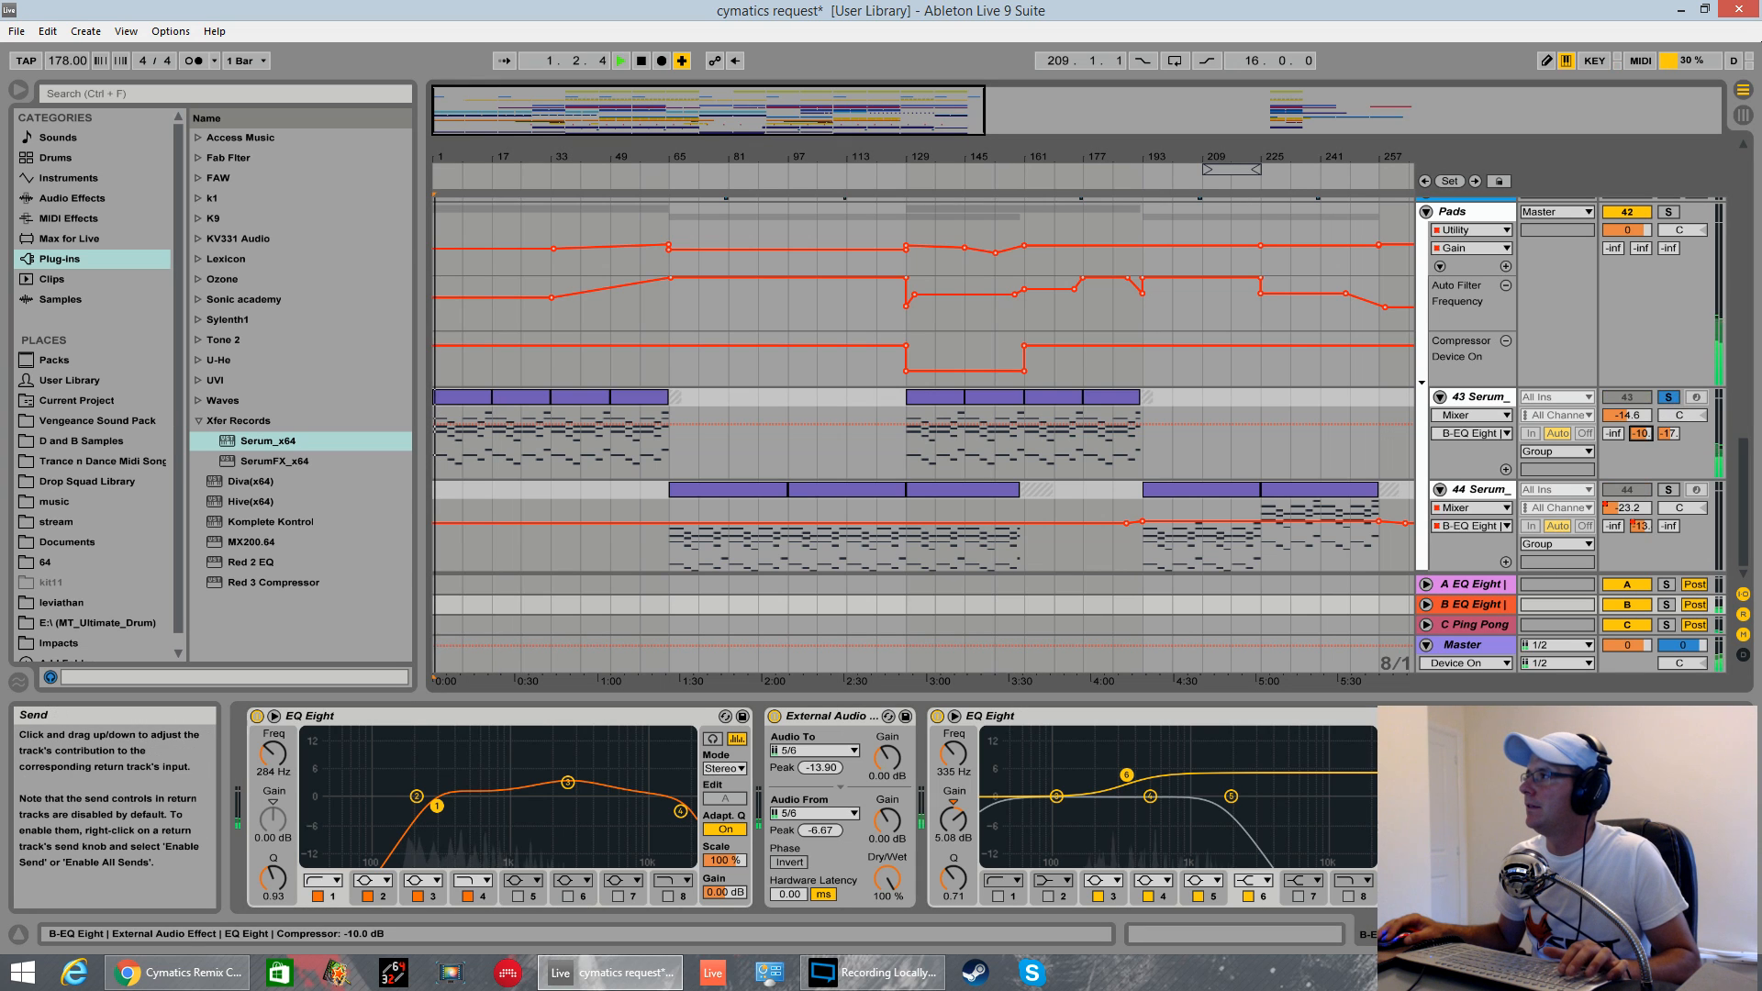
{"action": "key", "text": "Delete"}
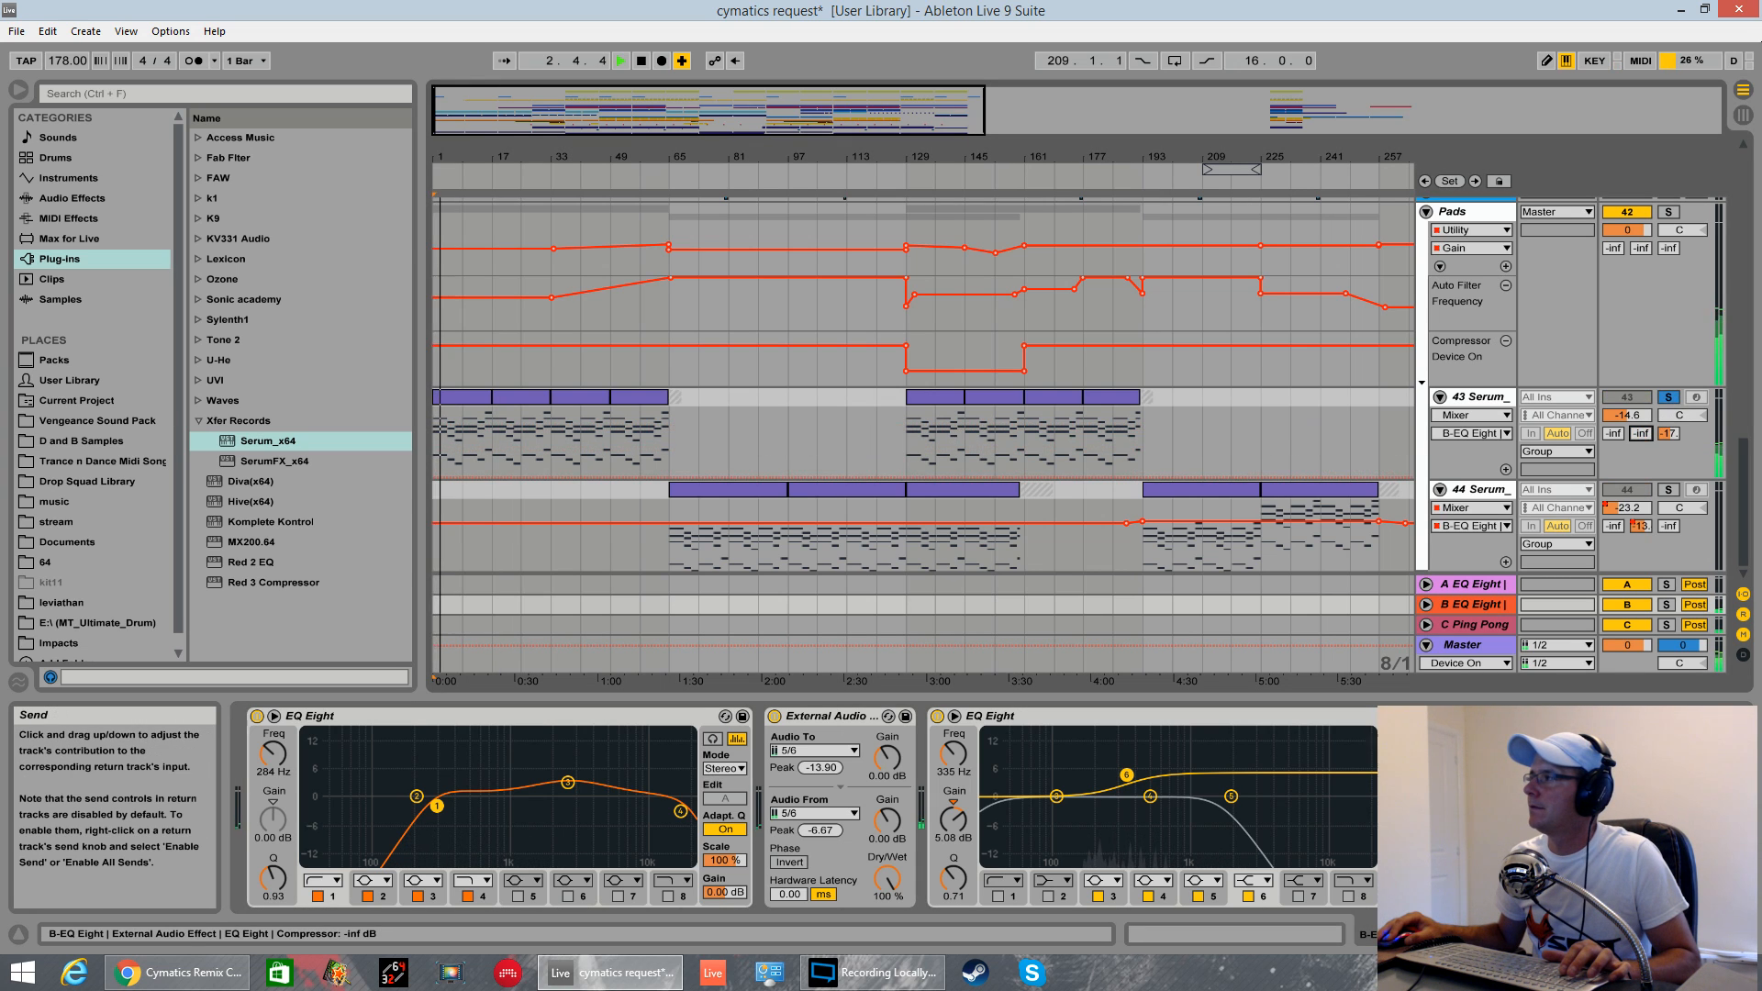
{"action": "left_click_drag", "start_coordinate": [1640, 433], "coordinate": [1640, 365]}
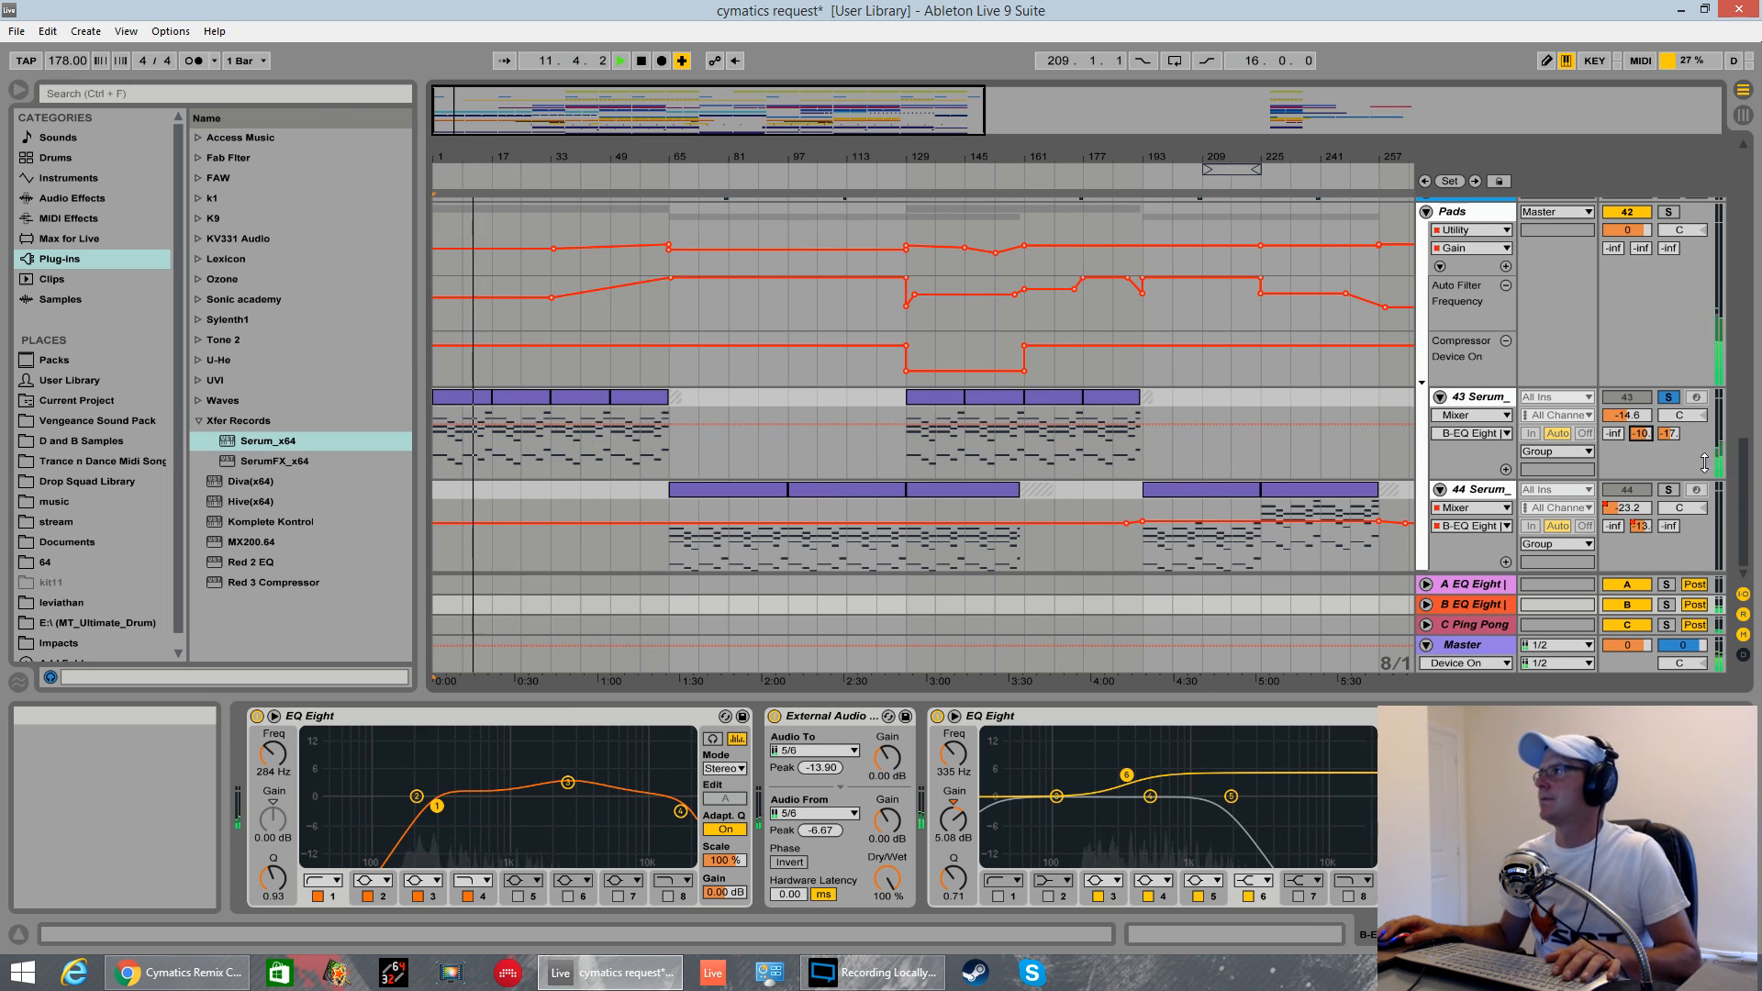
{"action": "key", "text": "space"}
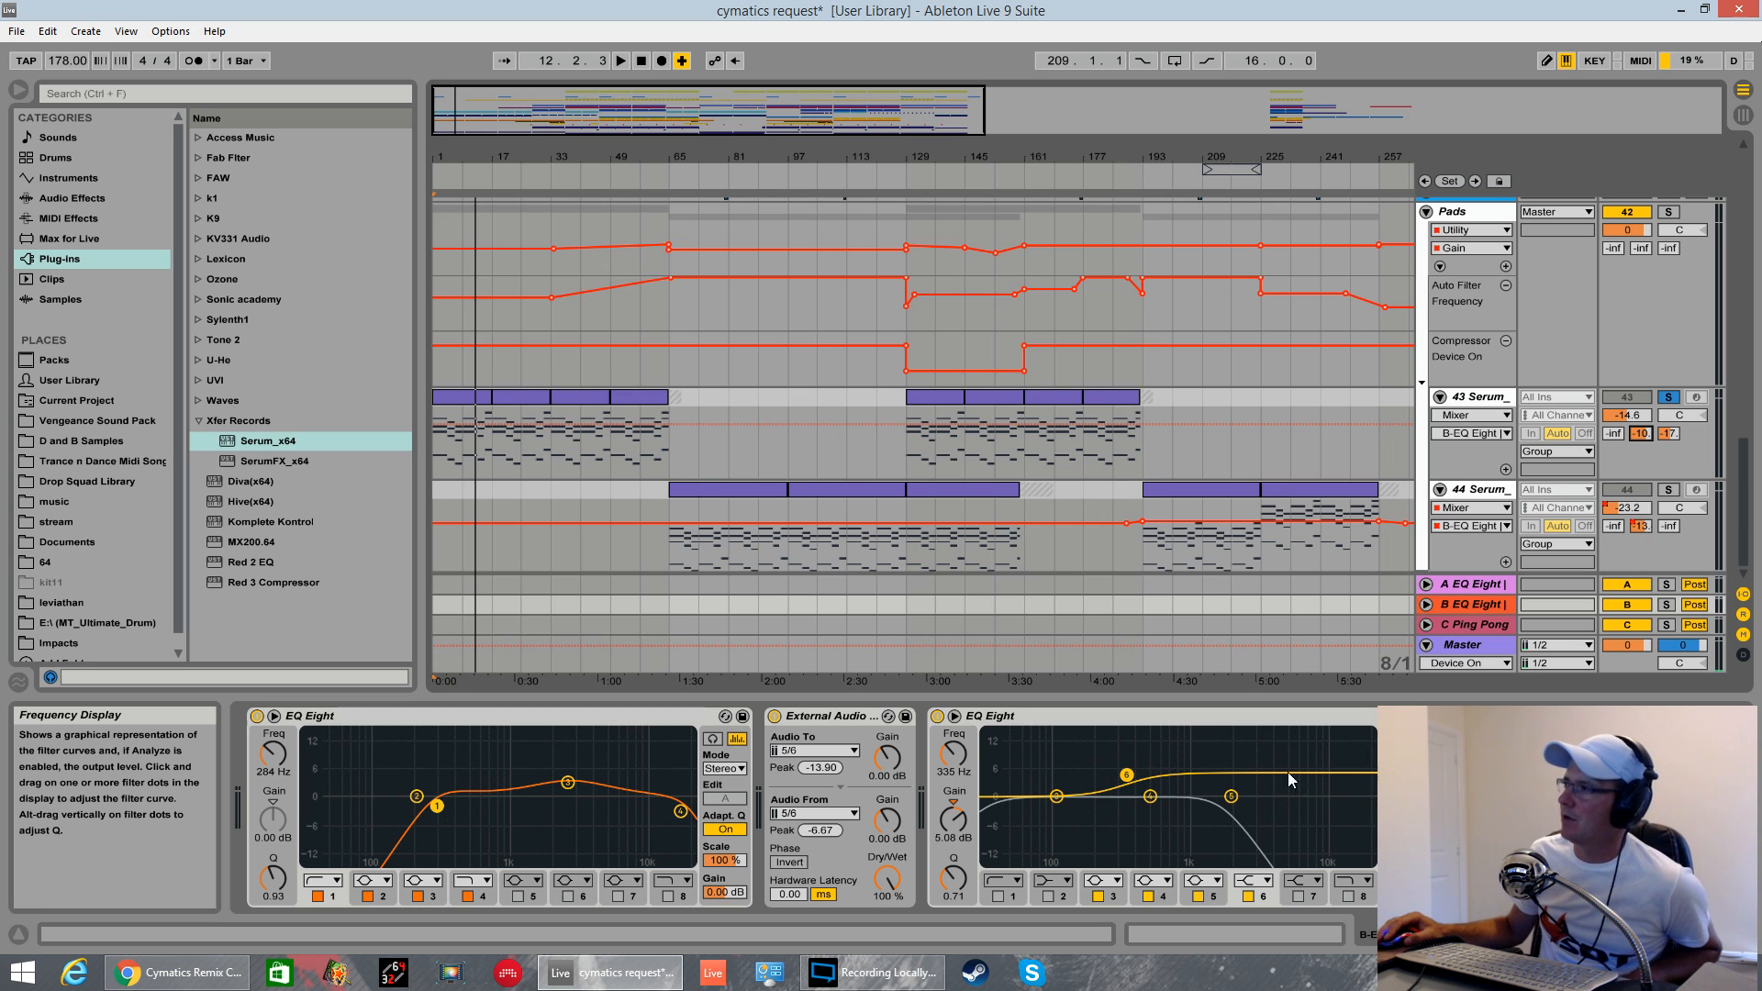
{"action": "left_click", "coordinate": [1505, 934]}
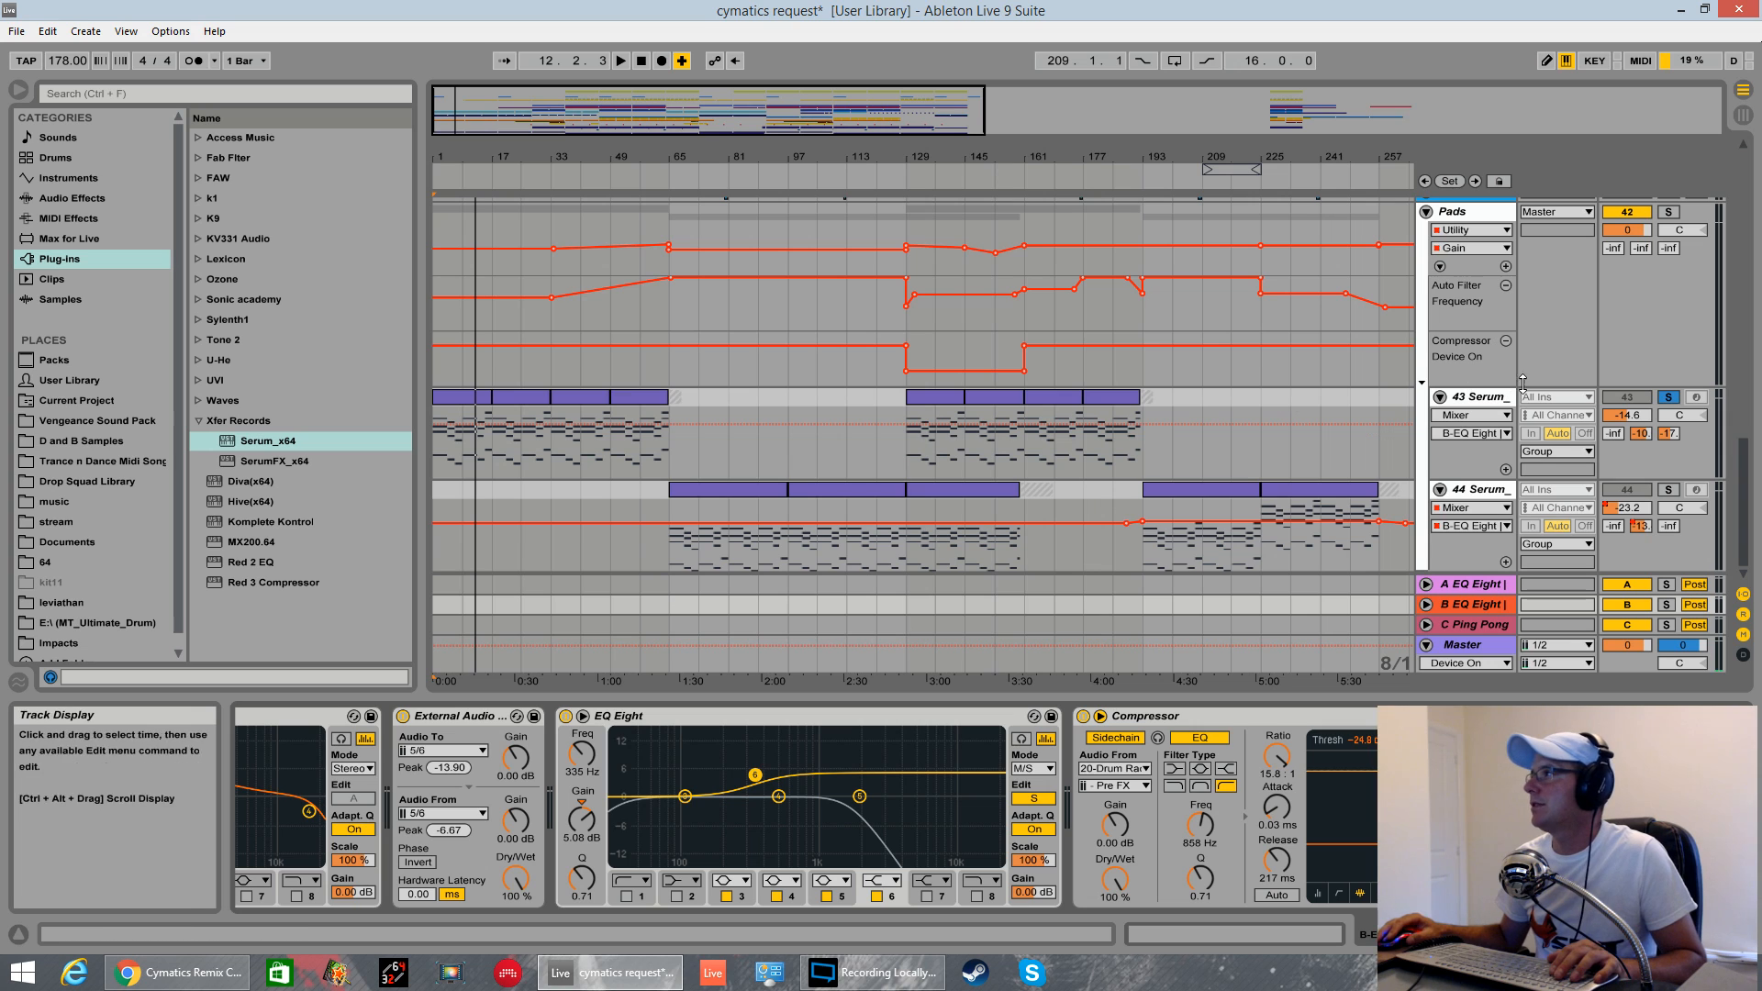
- Unfold the Drums group and show its individual drum tracks down to 18 Audio
{"action": "scroll", "coordinate": [661, 455], "scroll_direction": "up", "scroll_amount": 6}
{"action": "scroll", "coordinate": [643, 461], "scroll_direction": "up", "scroll_amount": 10}
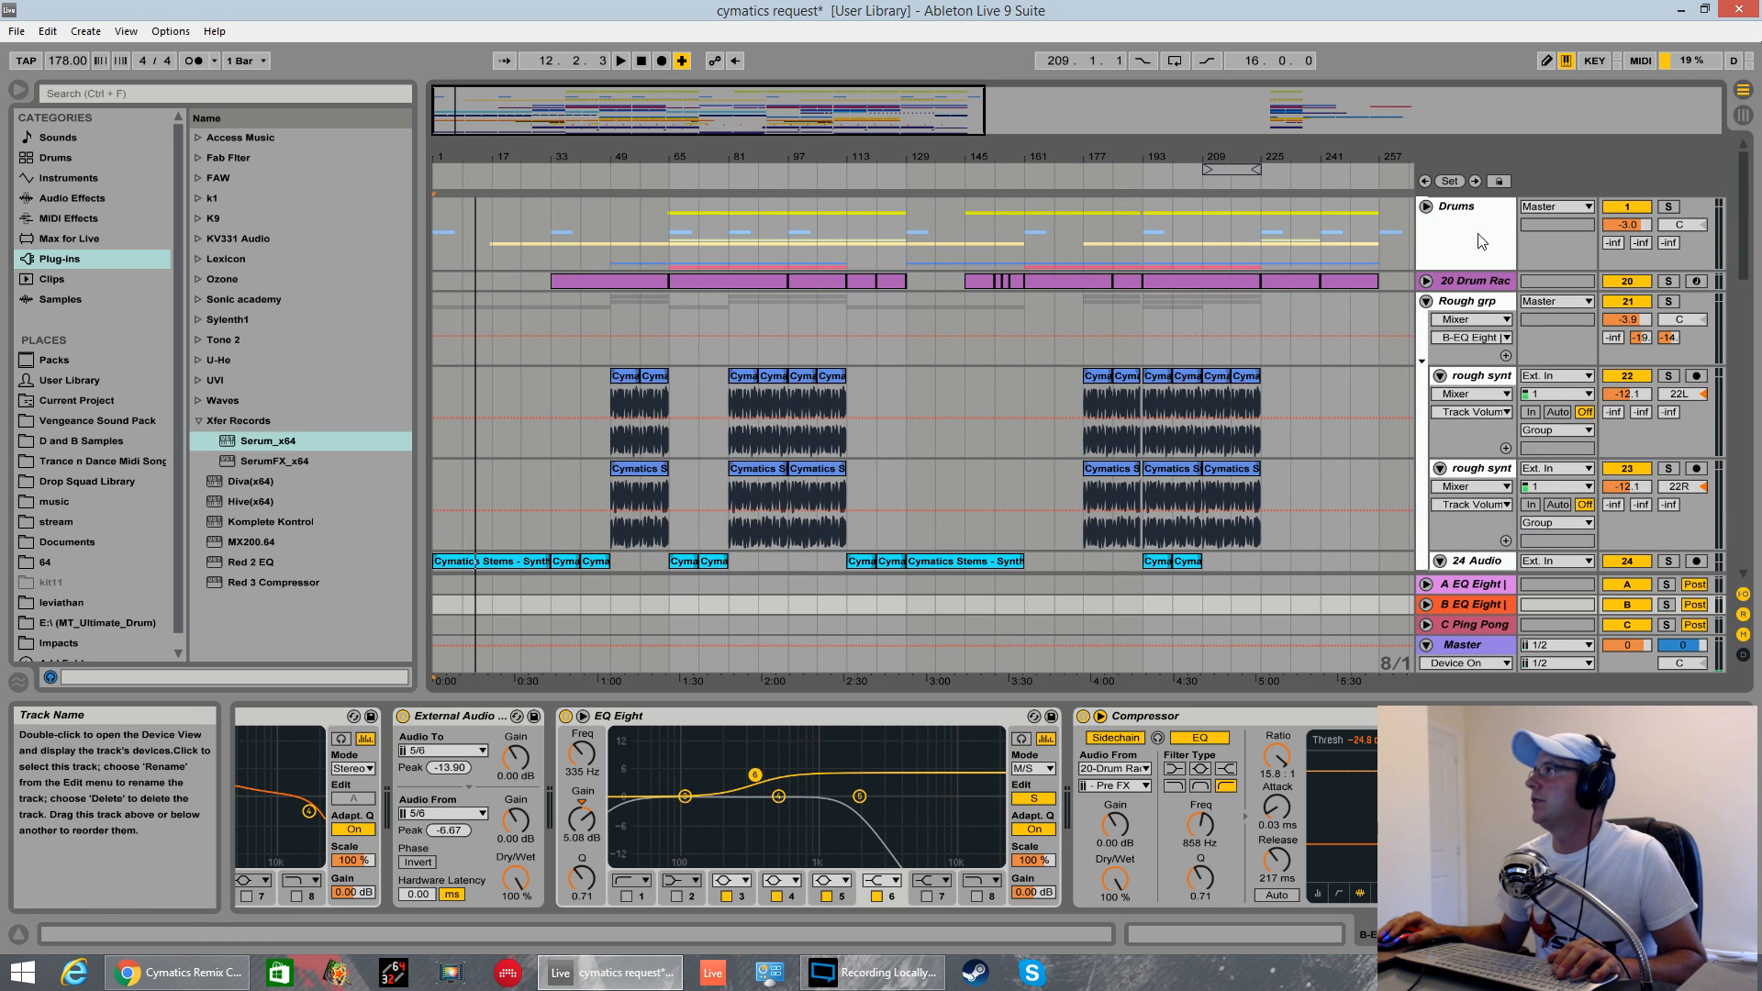
{"action": "left_click", "coordinate": [1426, 207]}
{"action": "scroll", "coordinate": [1331, 260], "scroll_direction": "down", "scroll_amount": 4}
{"action": "scroll", "coordinate": [554, 367], "scroll_direction": "down", "scroll_amount": 3}
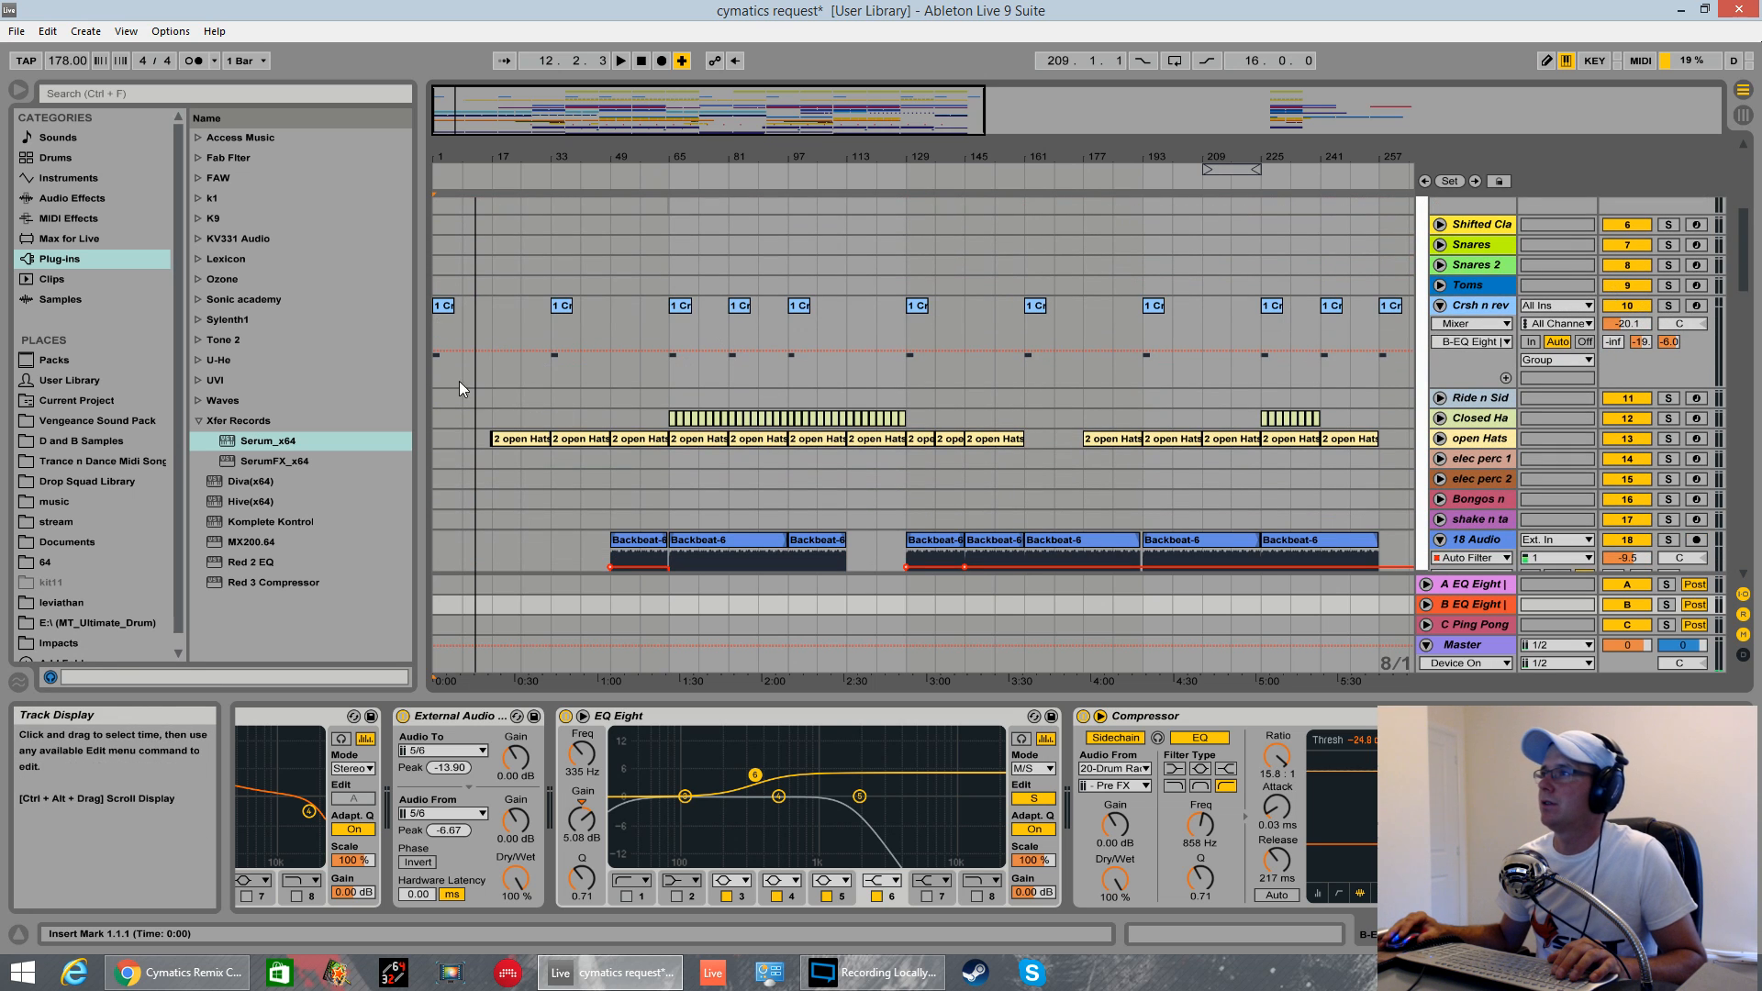
- Play the arrangement briefly from bar 1, stop it, and place the insert marker at bar 17 on the elec perc 1 track
{"action": "left_click", "coordinate": [435, 372]}
{"action": "key", "text": "space"}
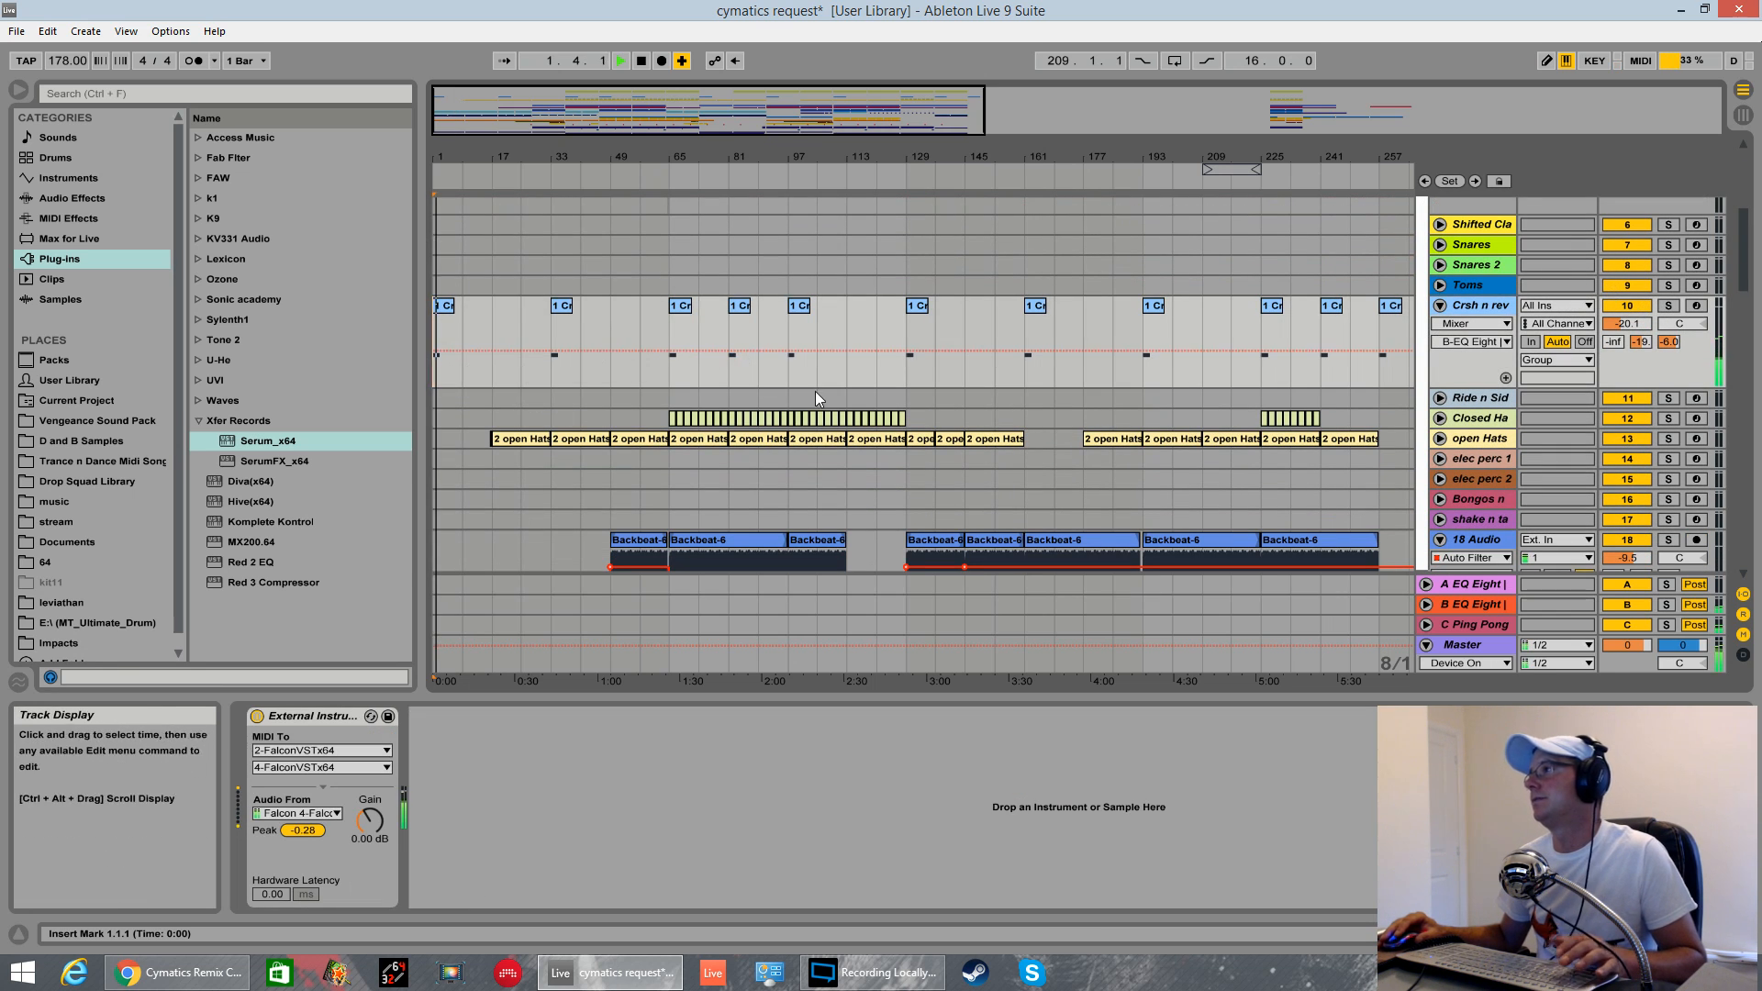
{"action": "key", "text": "space"}
{"action": "left_click", "coordinate": [492, 459]}
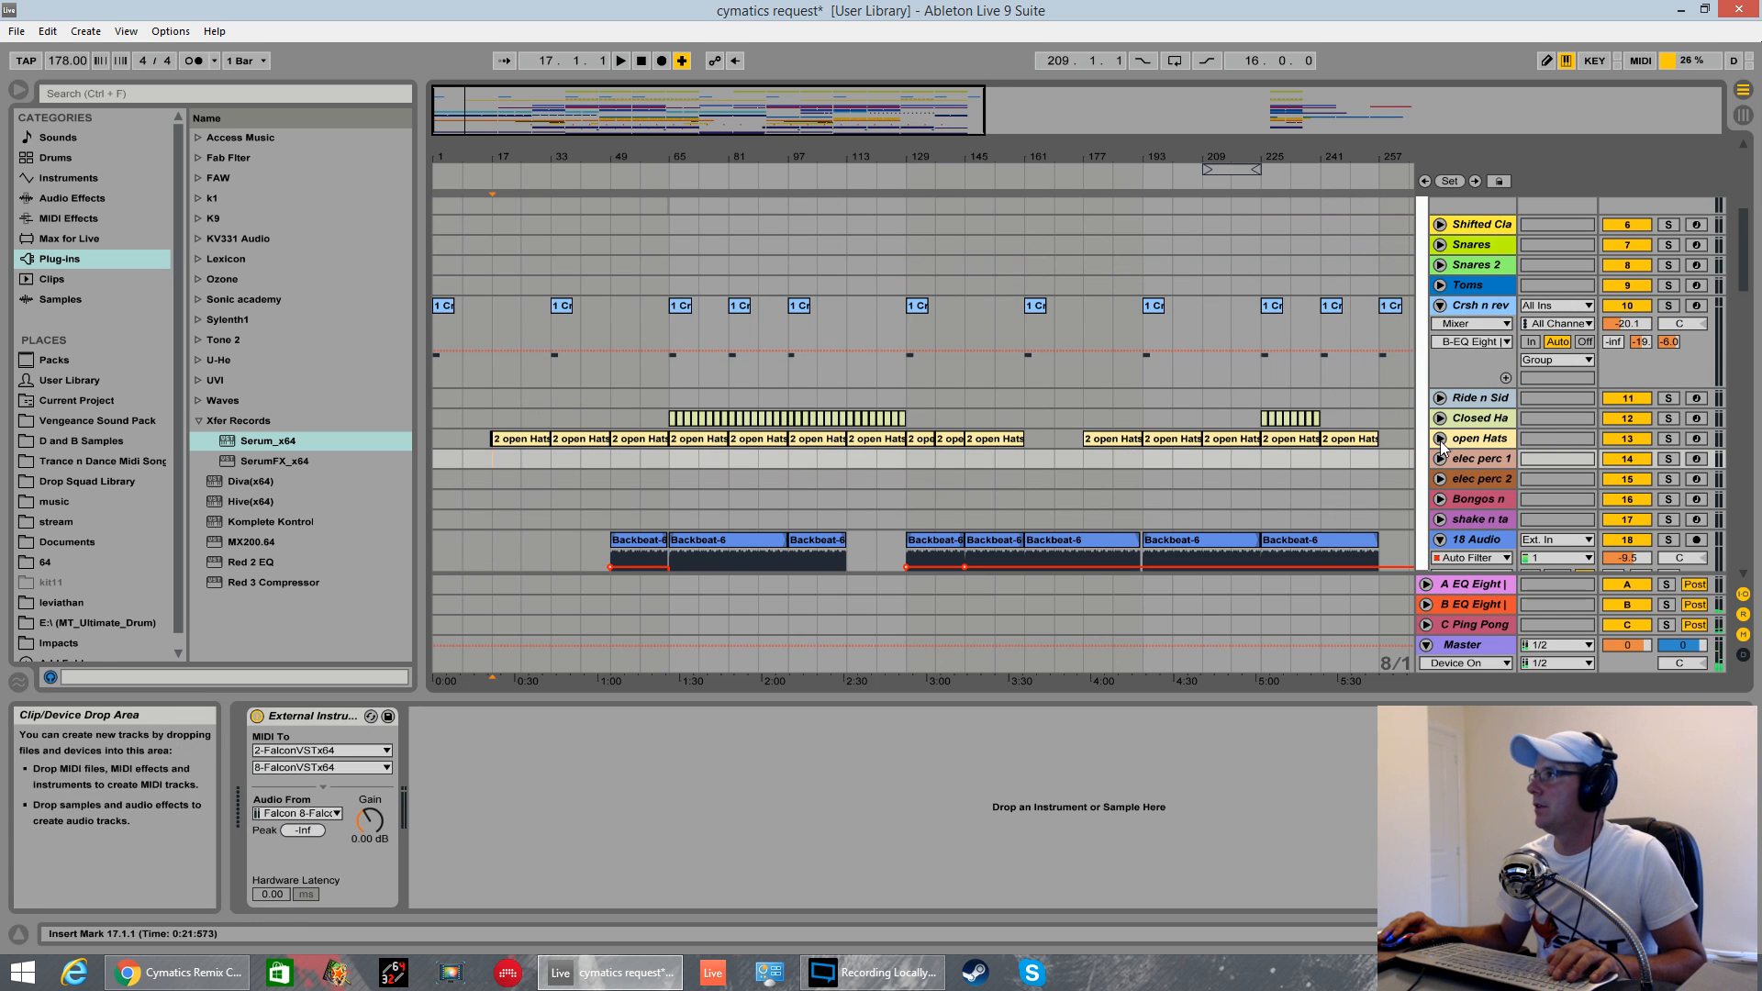
- Show the Drums group's Glue Compressor and EQ Eight, and look over the drum tracks inside the group
{"action": "scroll", "coordinate": [1498, 367], "scroll_direction": "up", "scroll_amount": 5}
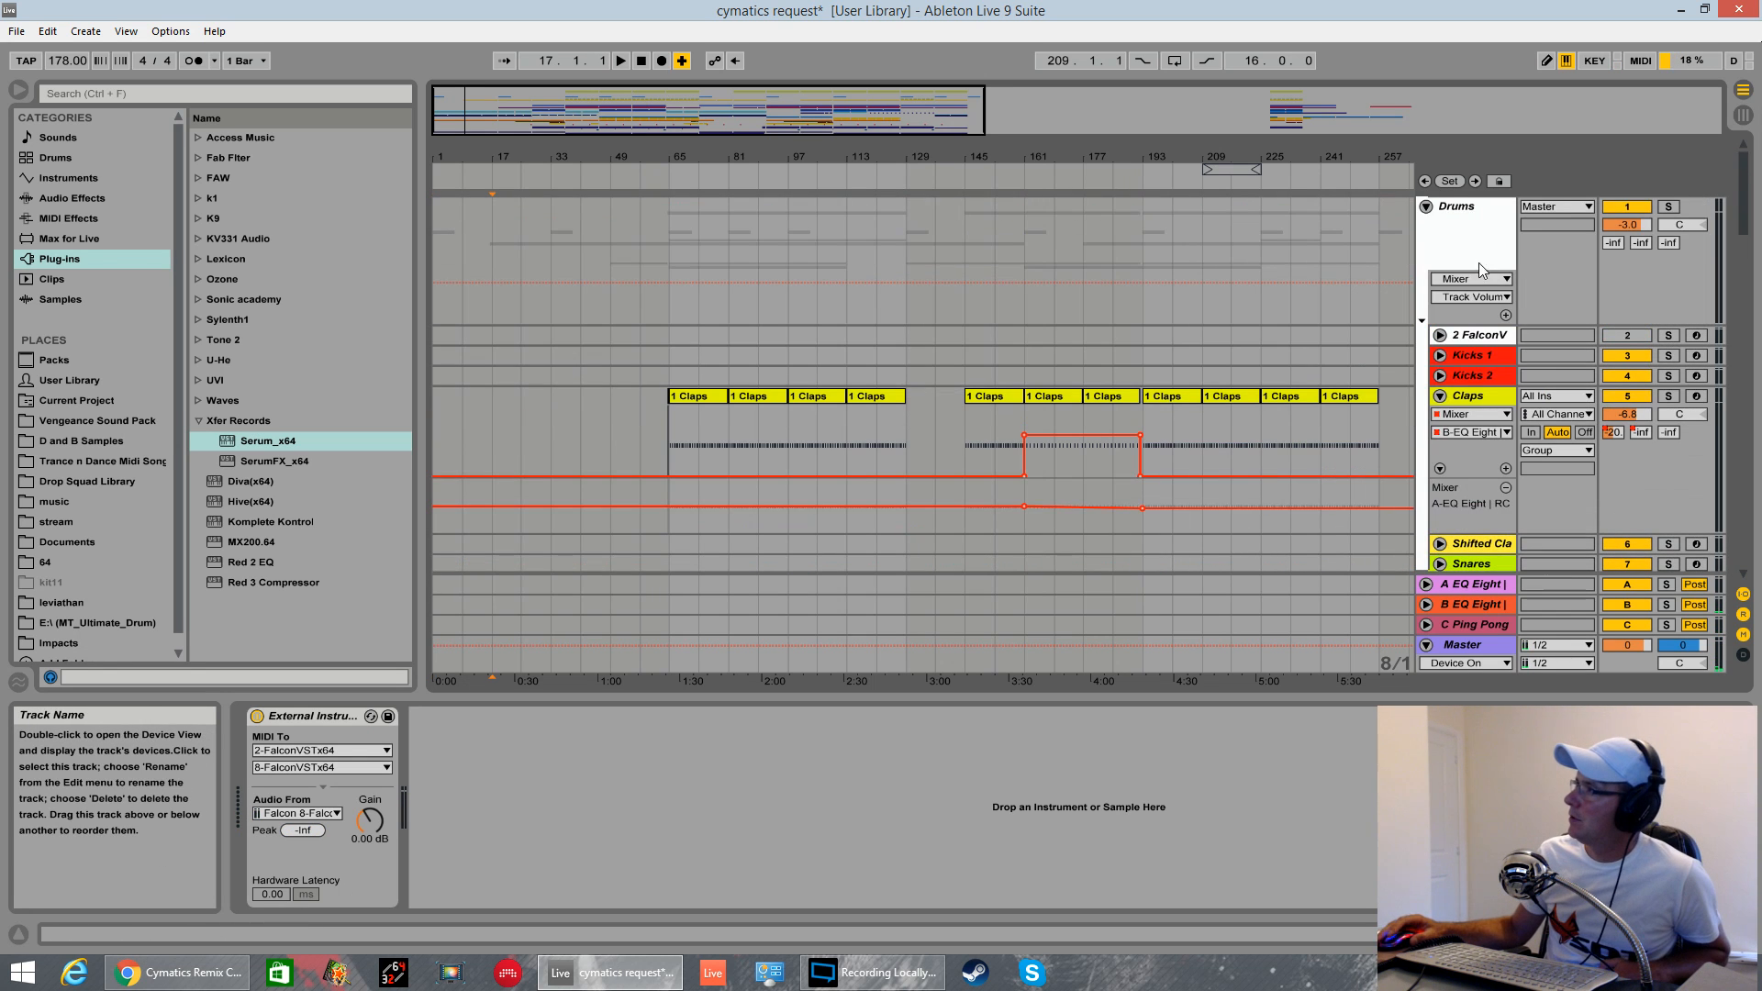
{"action": "left_click", "coordinate": [1472, 207]}
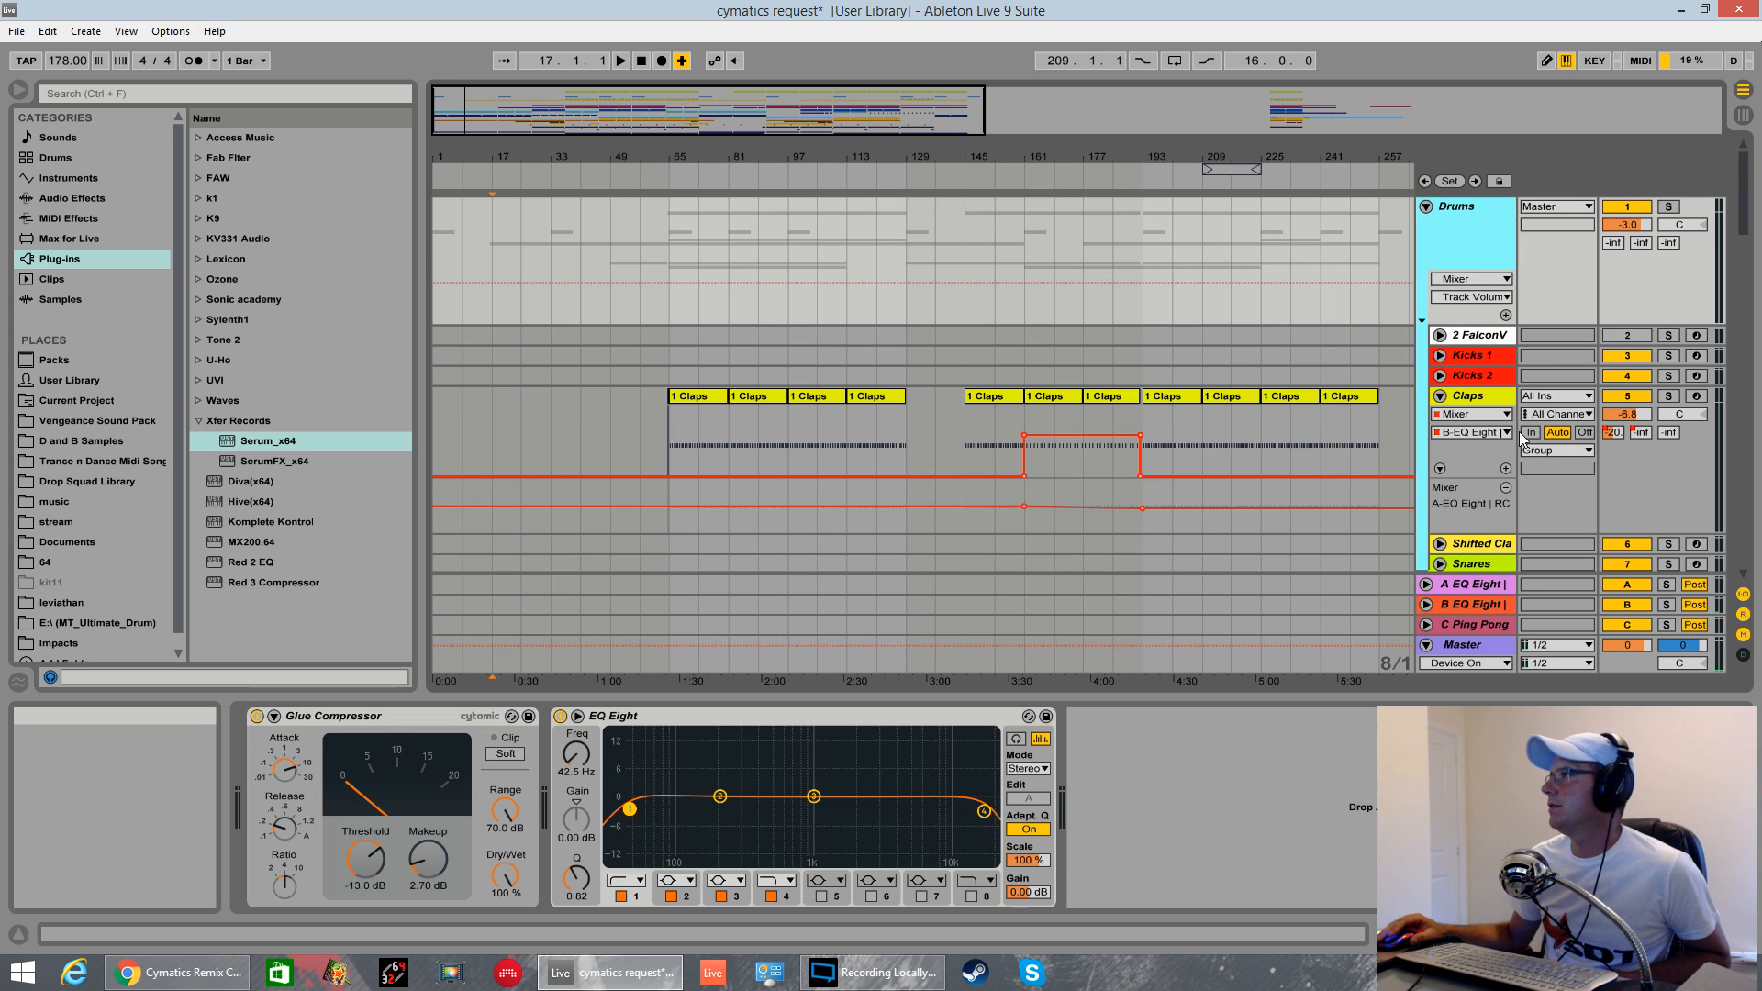
{"action": "scroll", "coordinate": [1497, 348], "scroll_direction": "down", "scroll_amount": 5}
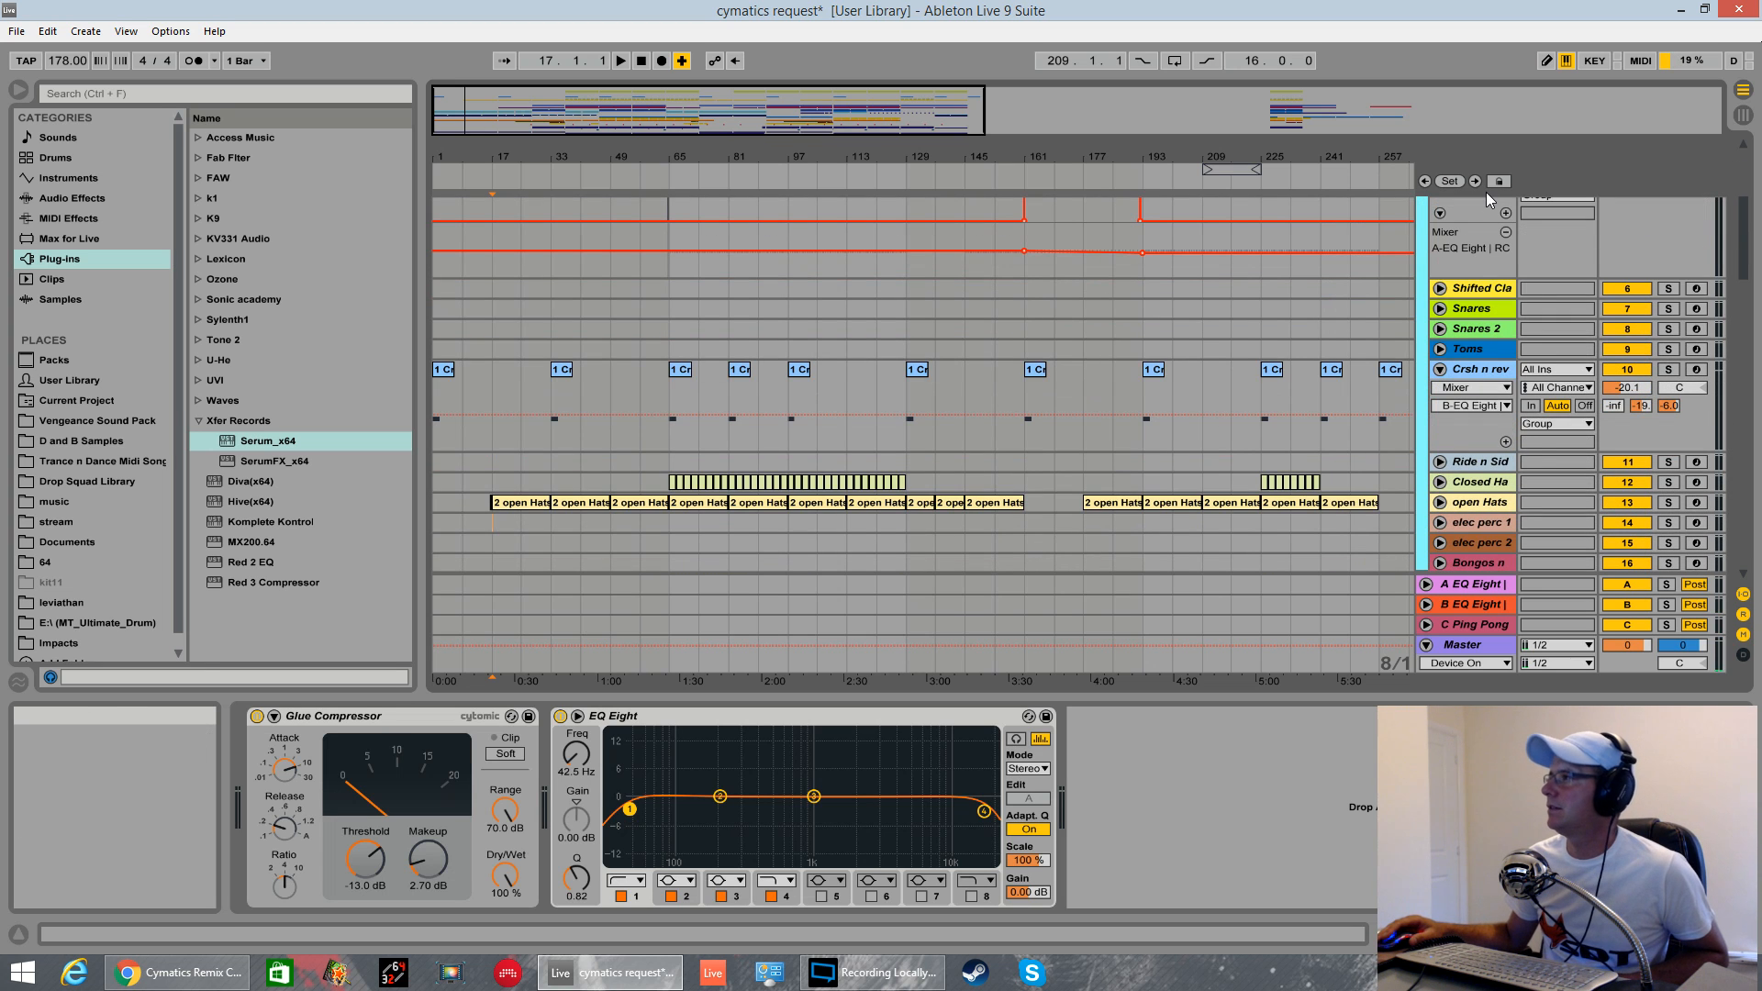
{"action": "scroll", "coordinate": [1493, 225], "scroll_direction": "down", "scroll_amount": 1}
{"action": "scroll", "coordinate": [1476, 315], "scroll_direction": "up", "scroll_amount": 5}
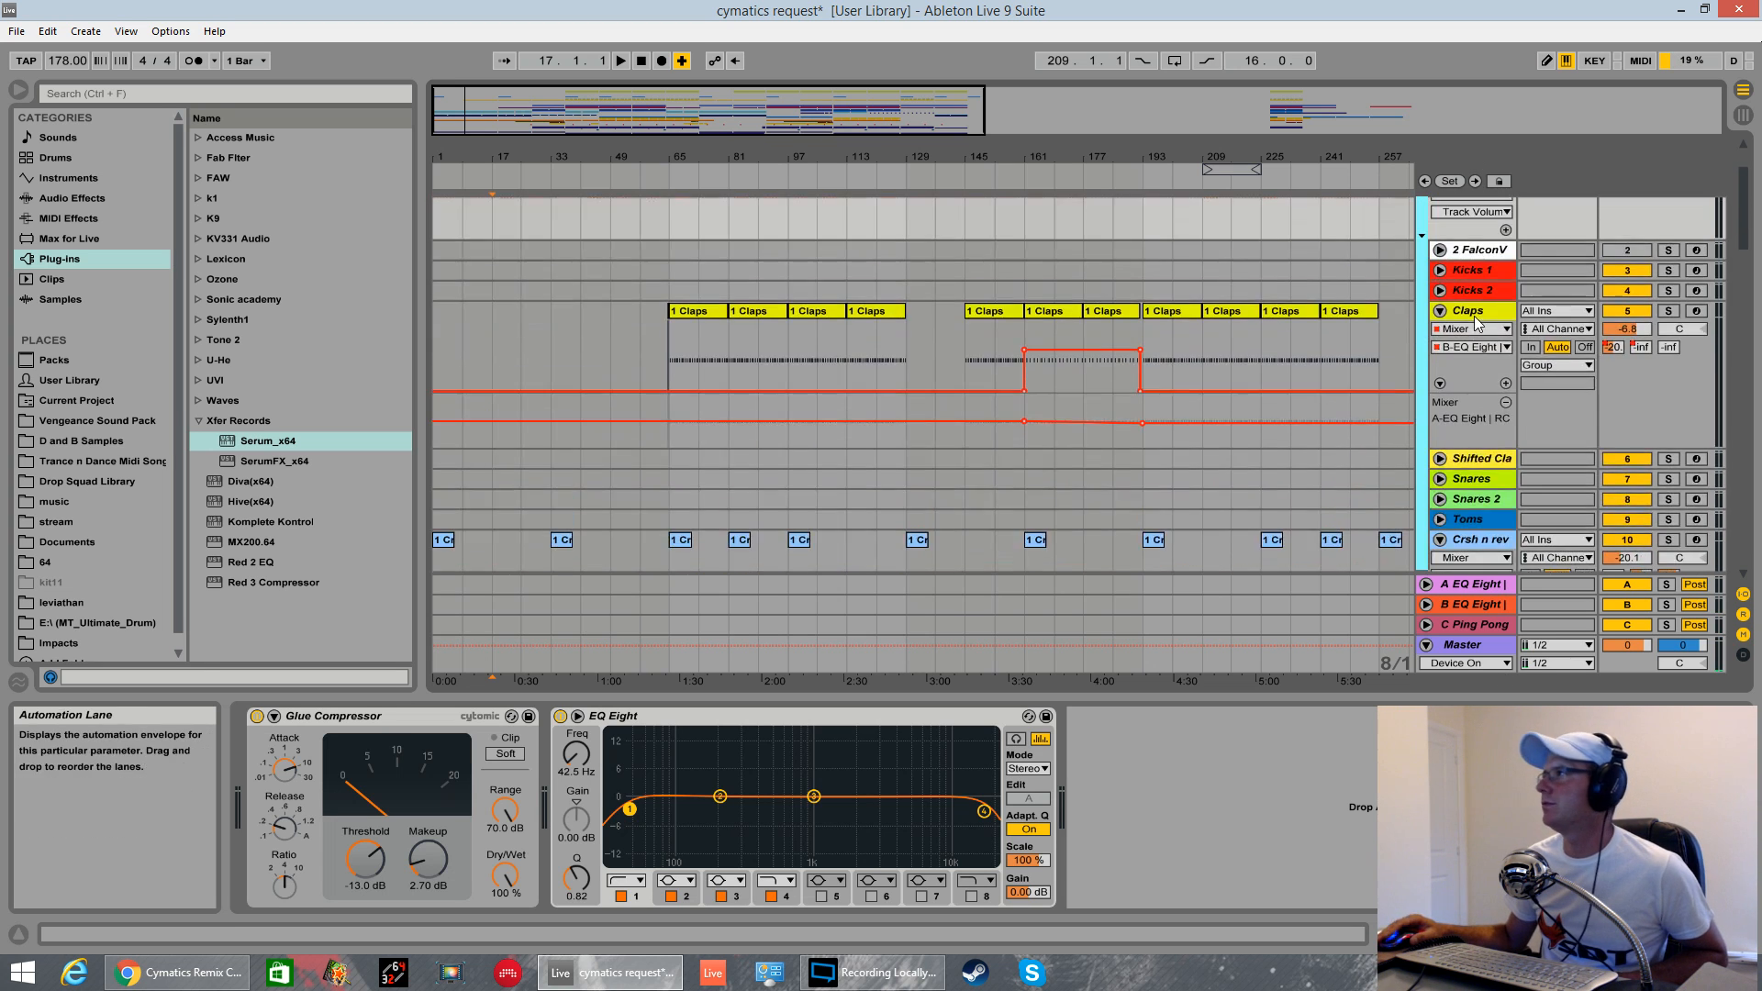
{"action": "scroll", "coordinate": [1474, 316], "scroll_direction": "up", "scroll_amount": 2}
- Open the Falcon plug-in on the 2 FalconV track and show its kicks 2 and Crashes reverse at end parts
{"action": "left_click", "coordinate": [1480, 336]}
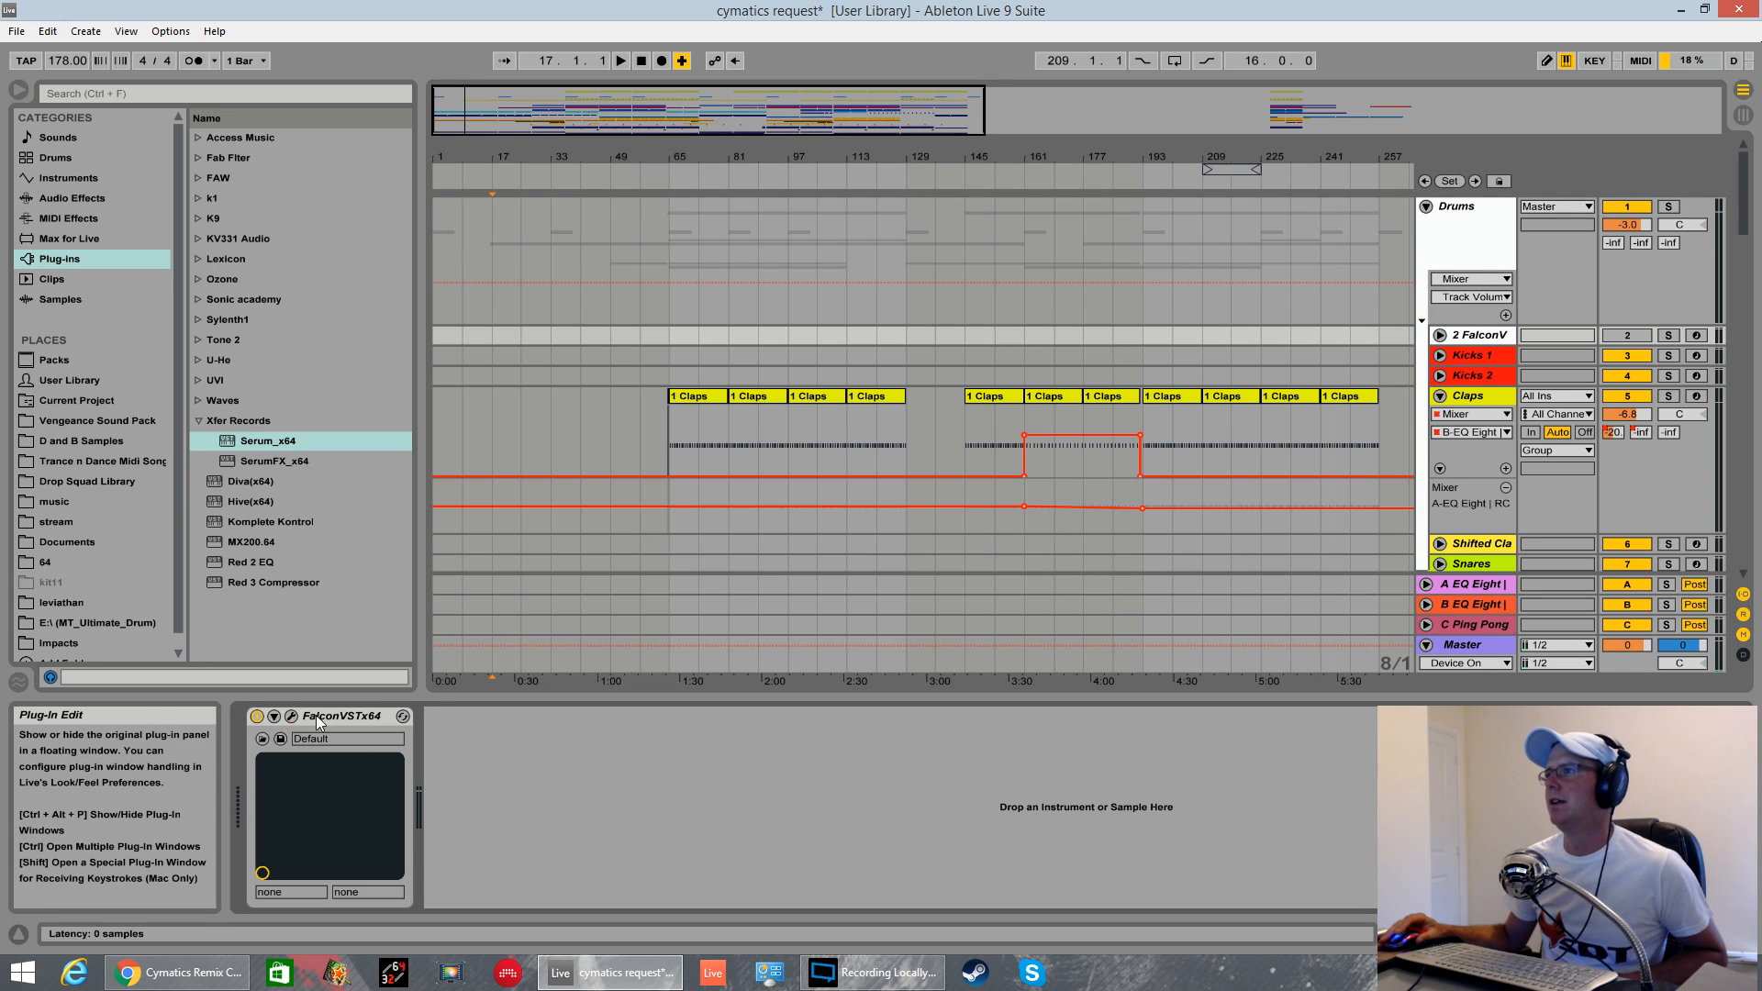
{"action": "left_click", "coordinate": [291, 716]}
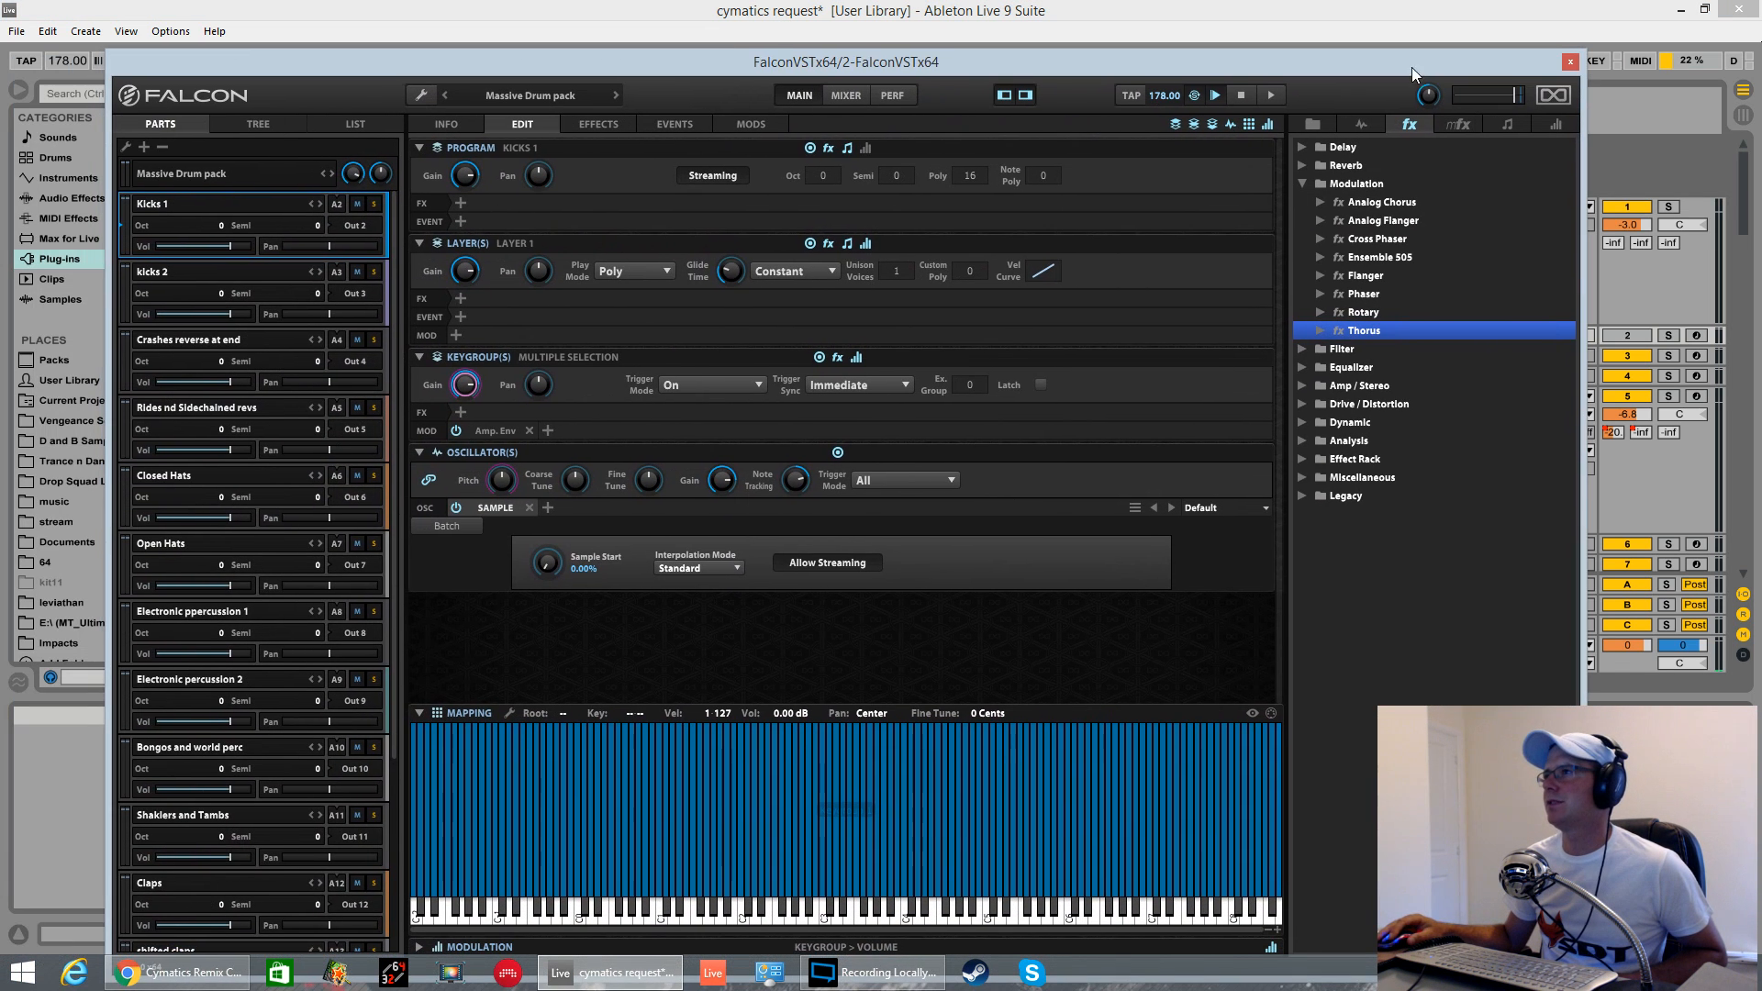
{"action": "left_click", "coordinate": [252, 270]}
{"action": "left_click", "coordinate": [227, 343]}
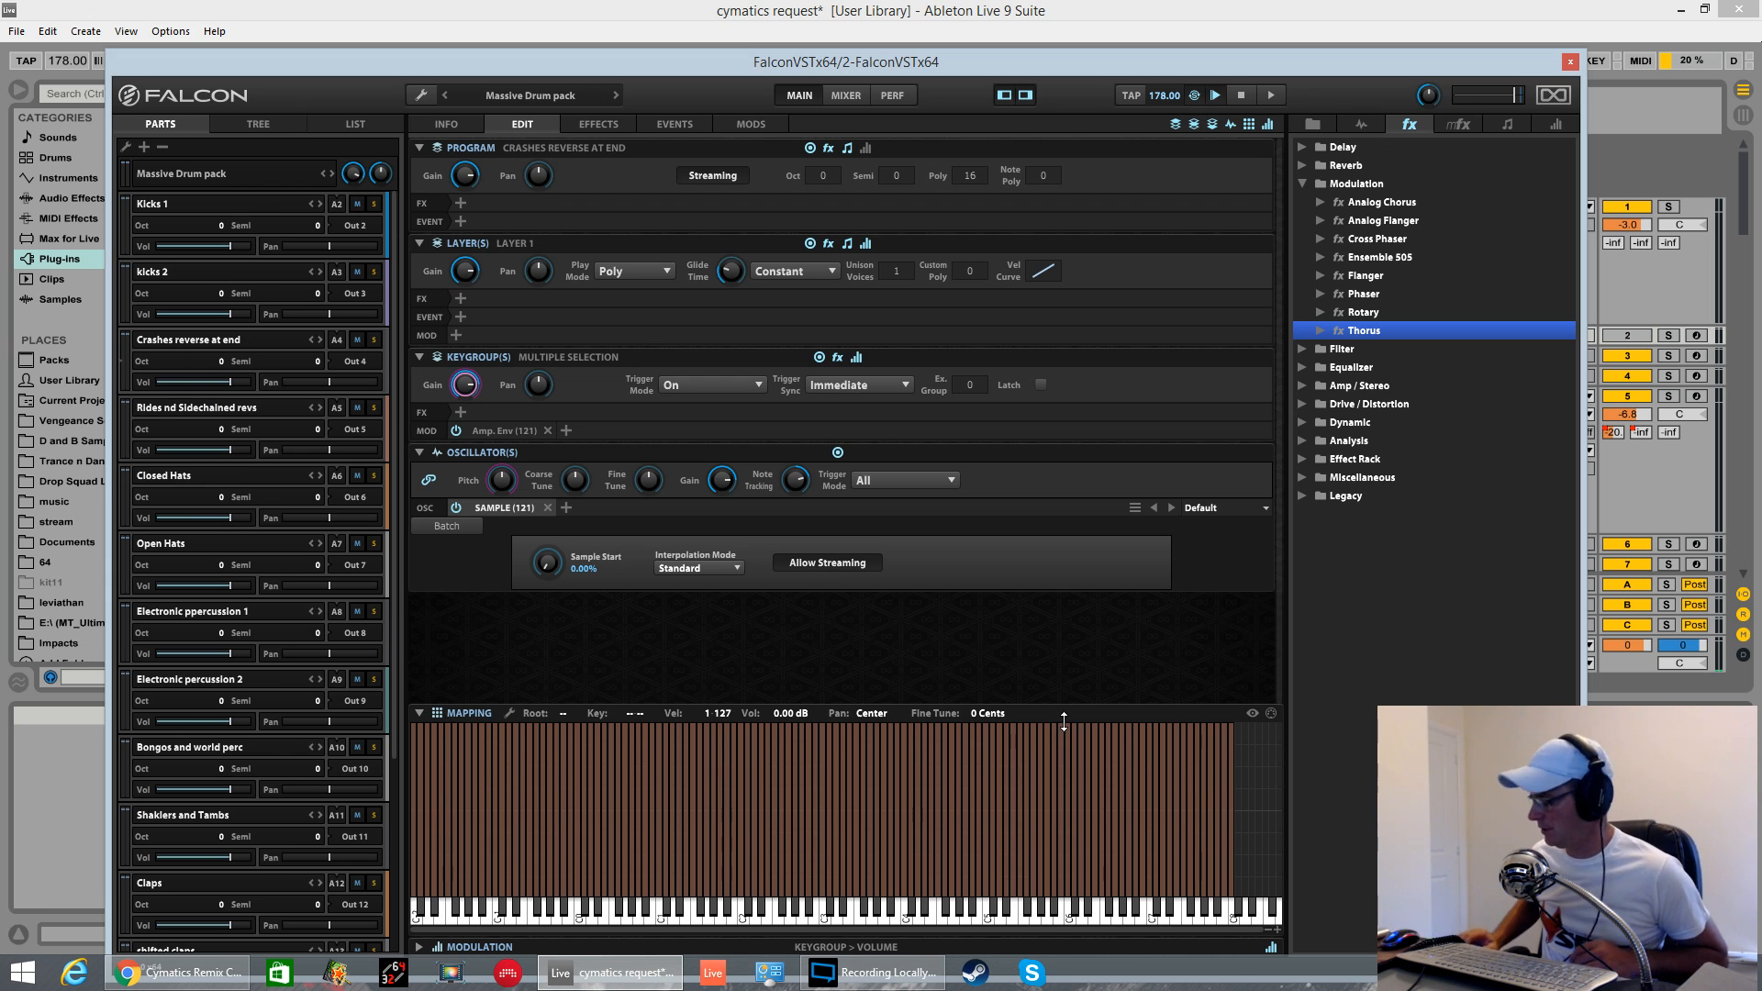
- Move the Falcon window clear of the track list, arm the Kicks 1 track, and close the Falcon window
{"action": "left_click_drag", "start_coordinate": [1487, 65], "coordinate": [836, 221]}
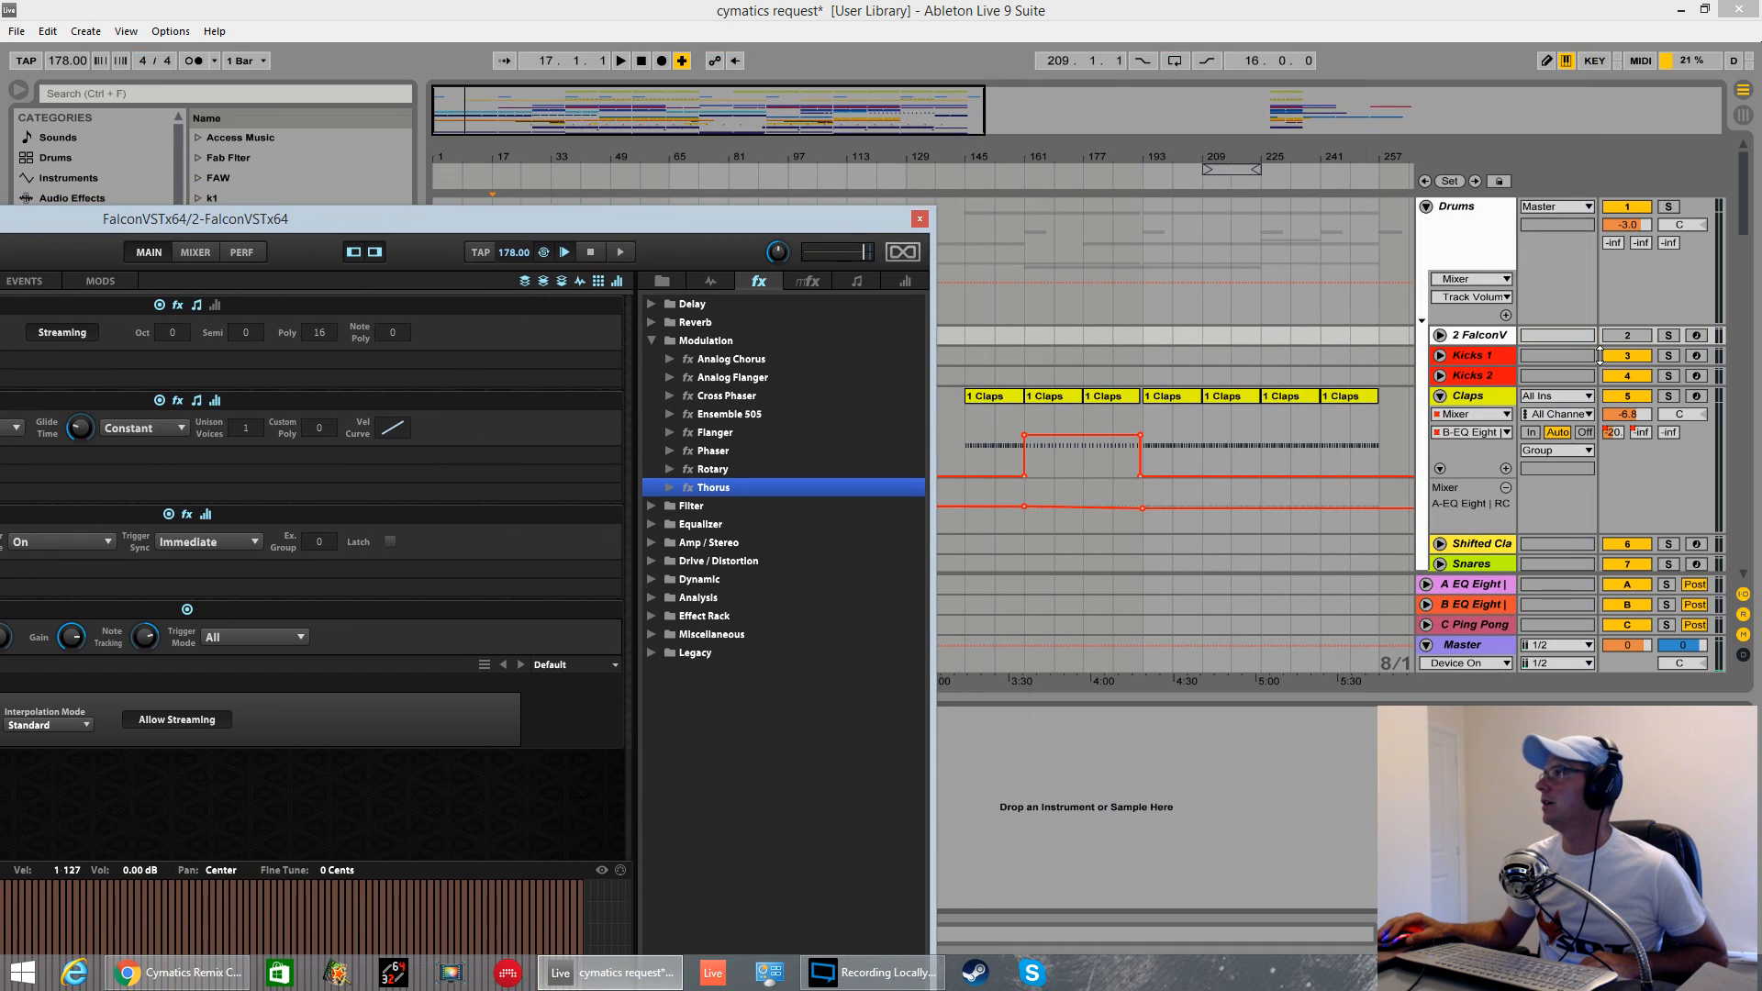
{"action": "left_click", "coordinate": [1697, 358]}
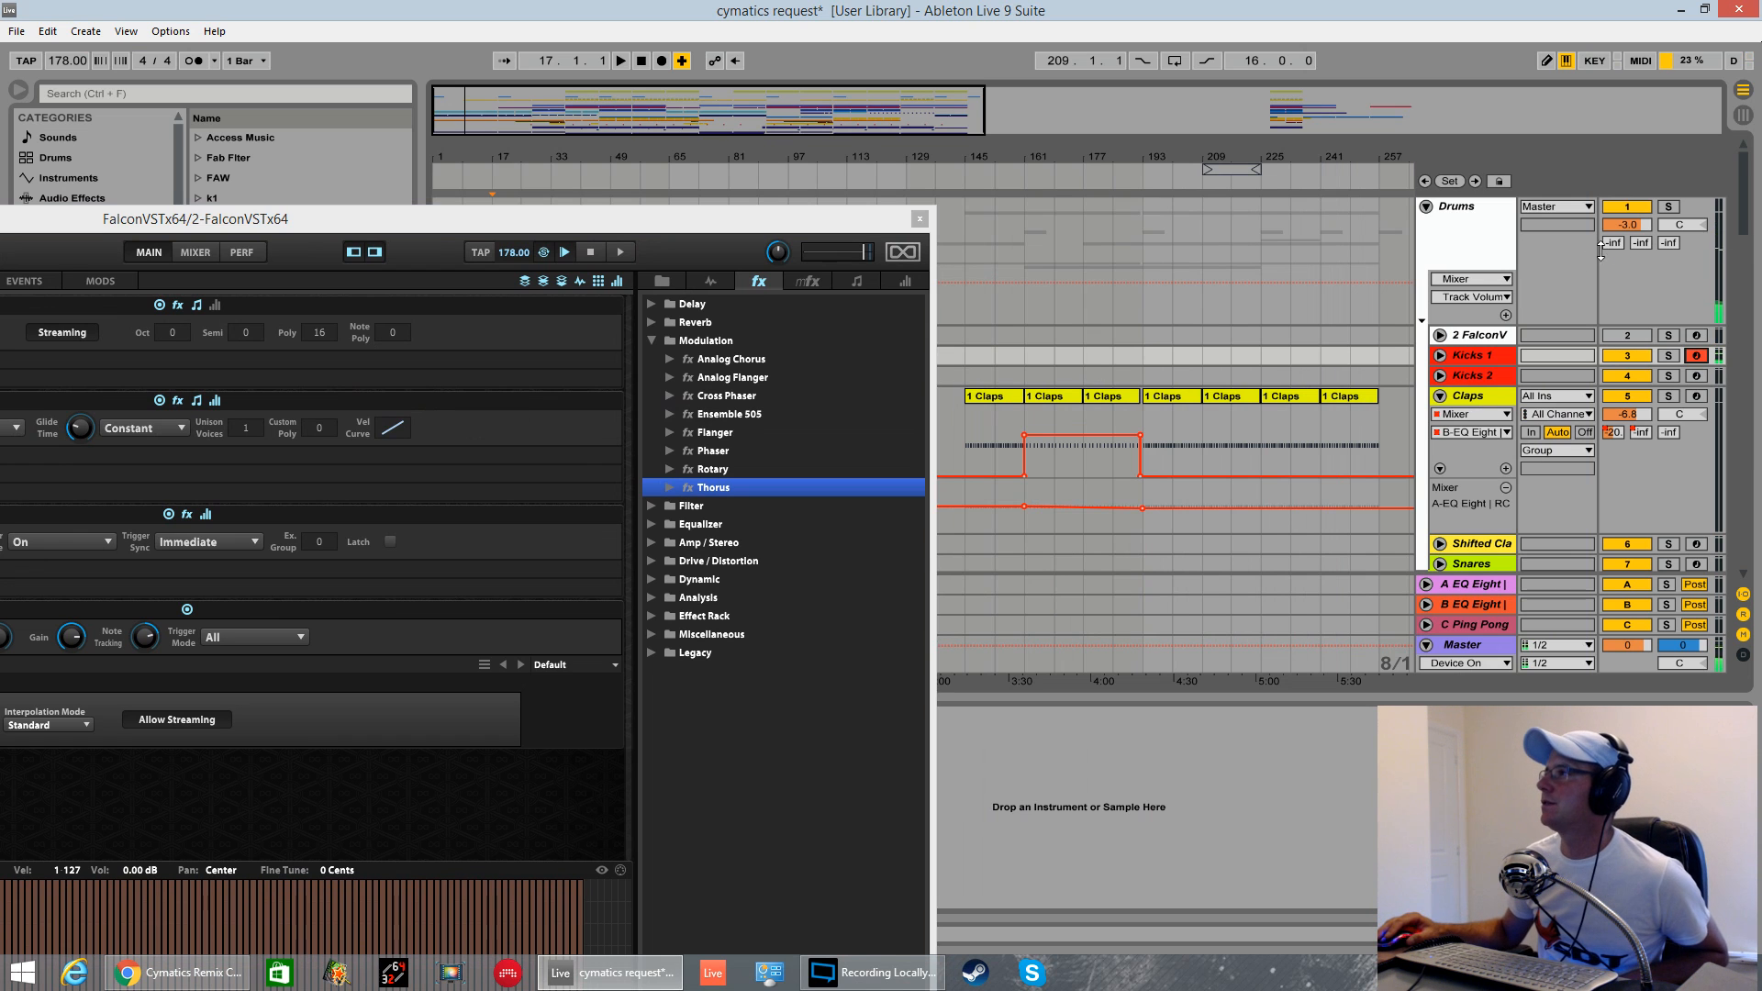
{"action": "left_click_drag", "start_coordinate": [840, 212], "coordinate": [1379, 589]}
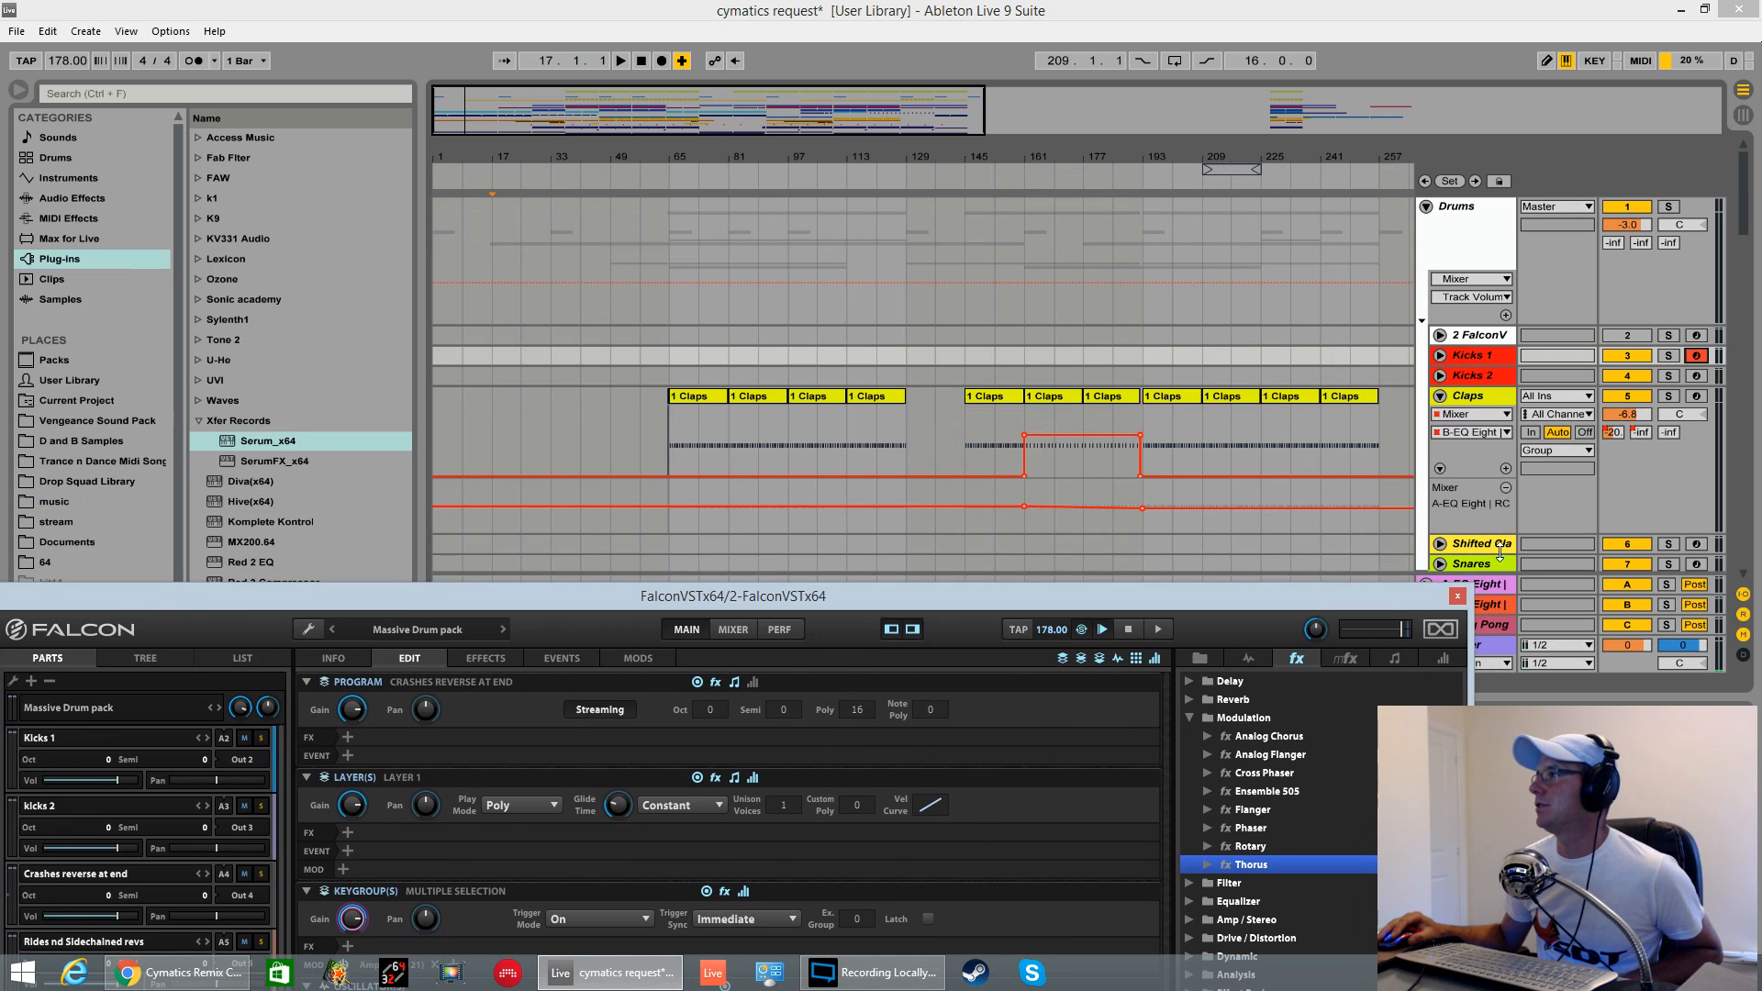
{"action": "left_click", "coordinate": [1462, 594]}
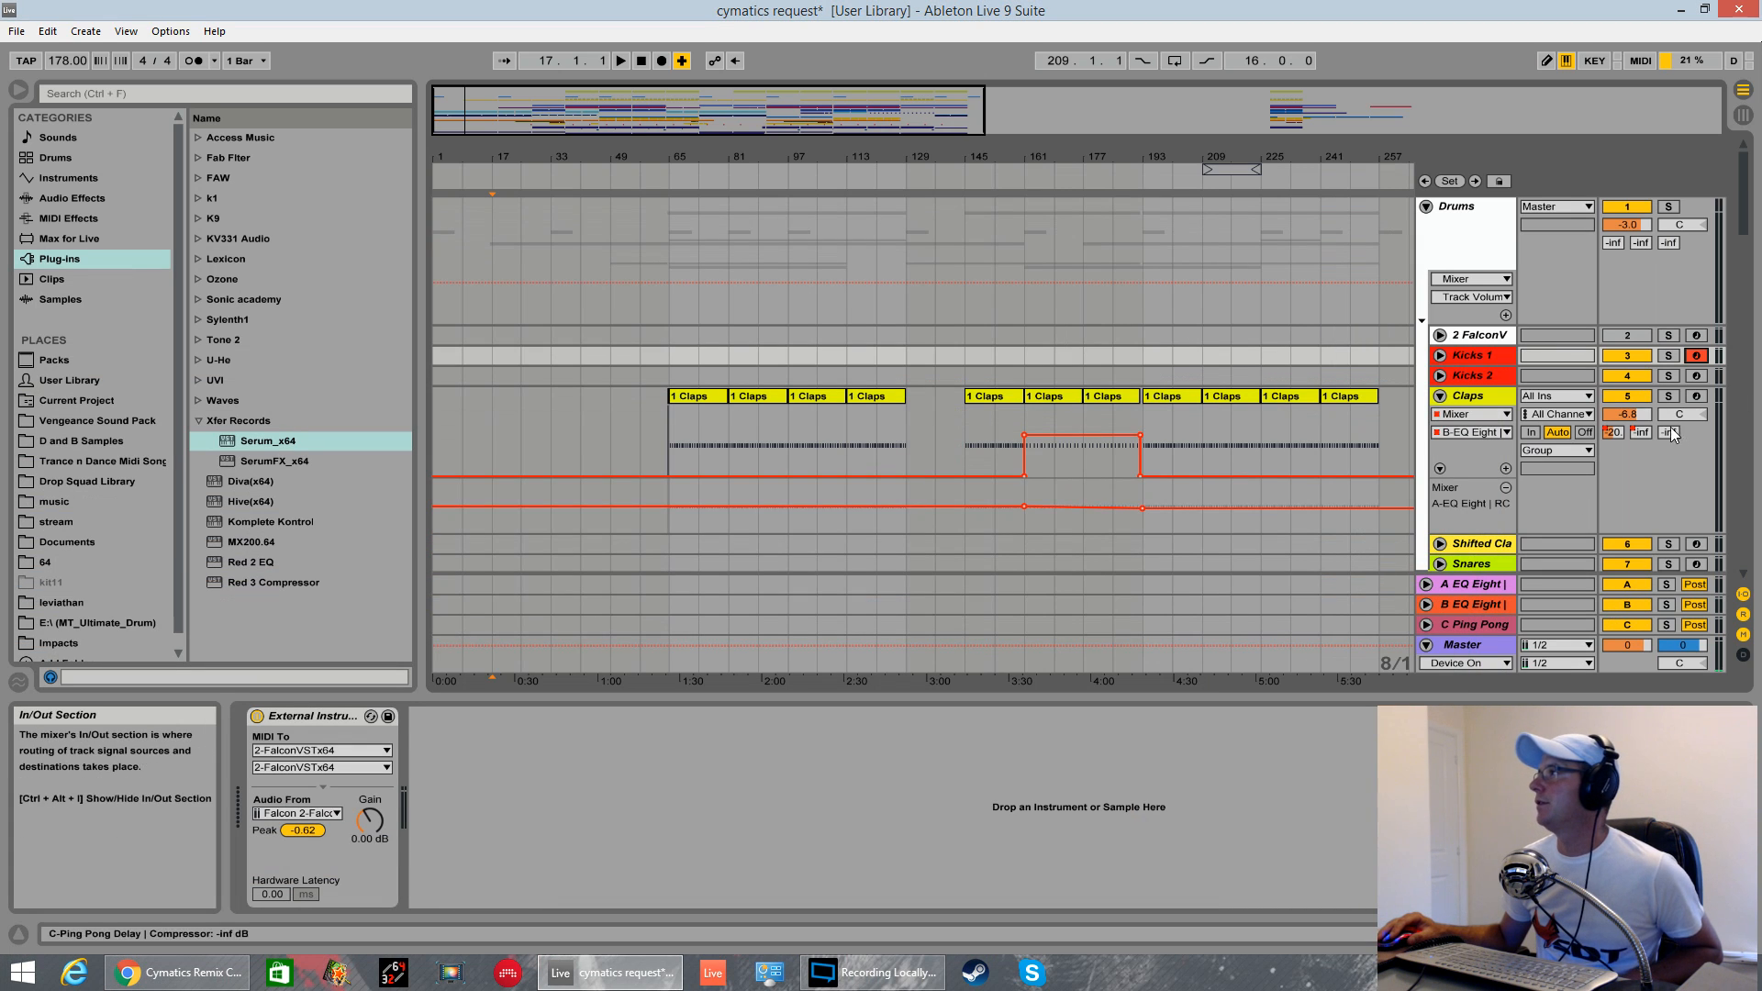
- Solo the Claps track, play it from bar 65, and stop playback
{"action": "left_click", "coordinate": [676, 422]}
{"action": "key", "text": "space"}
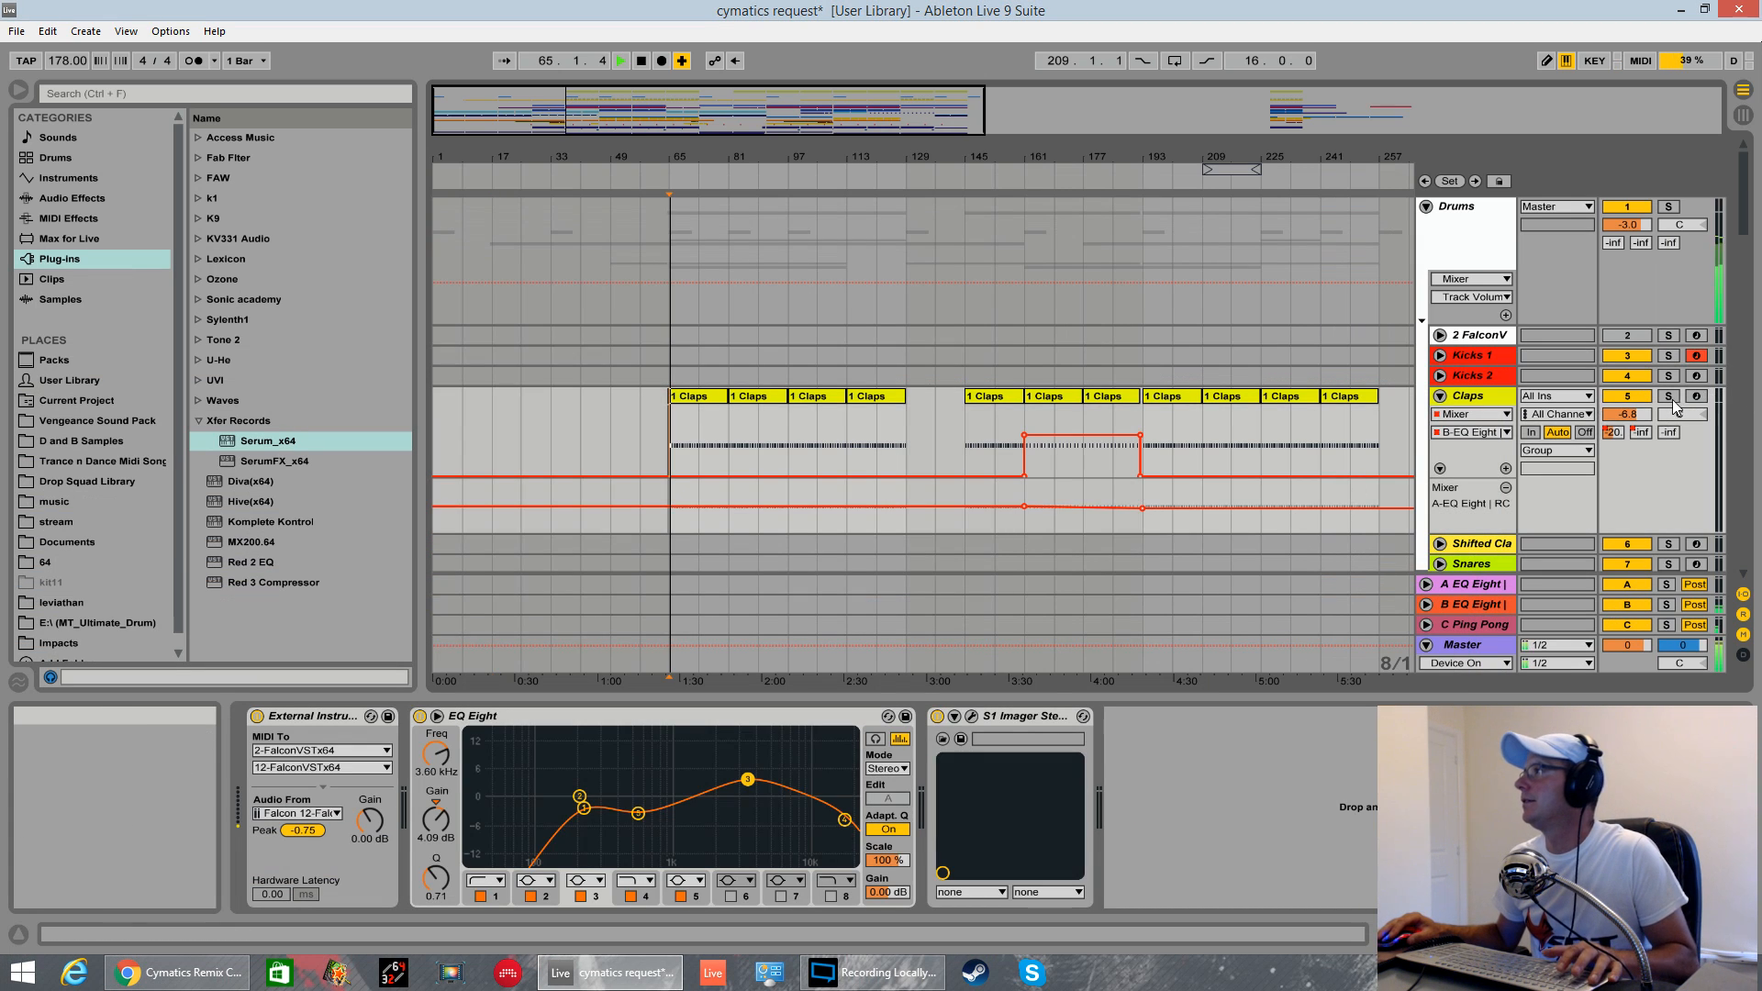
{"action": "left_click", "coordinate": [1668, 395]}
{"action": "scroll", "coordinate": [896, 439], "scroll_direction": "down", "scroll_amount": 3}
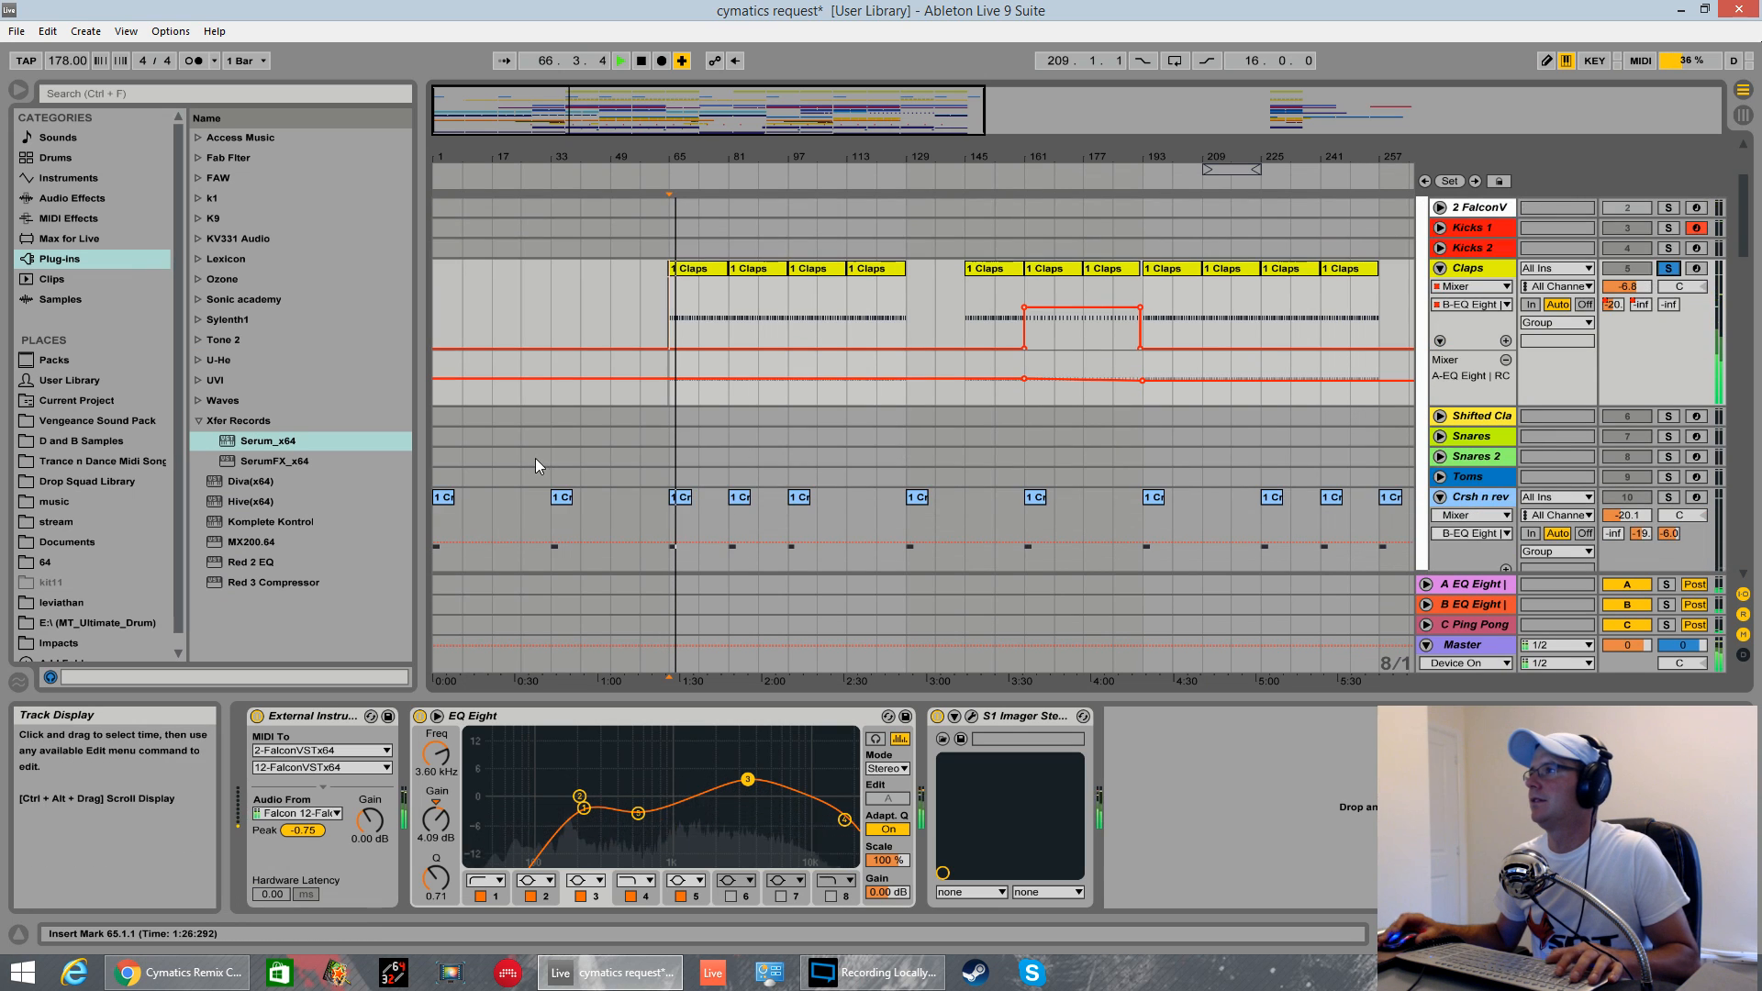
{"action": "key", "text": "space"}
{"action": "scroll", "coordinate": [537, 473], "scroll_direction": "down", "scroll_amount": 3}
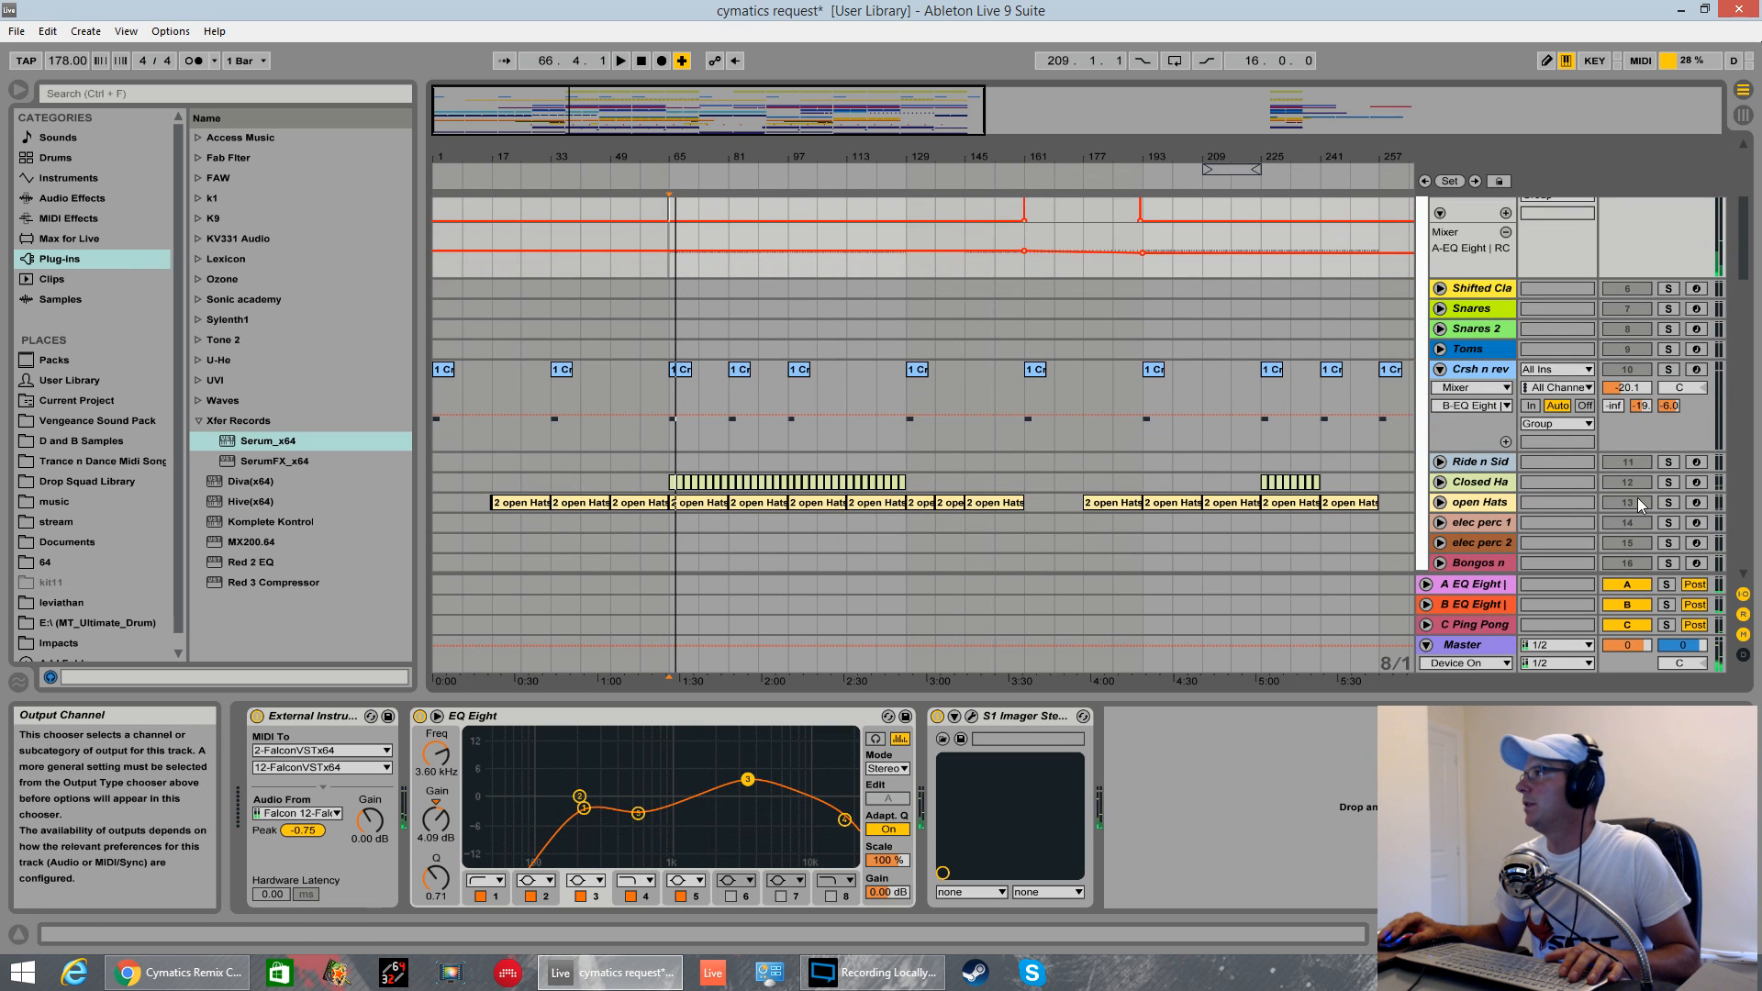
- Show the notes of the first open Hats clip, solo the open Hats track, and play it from bar 17
{"action": "left_click", "coordinate": [1482, 503]}
{"action": "double_click", "coordinate": [554, 505]}
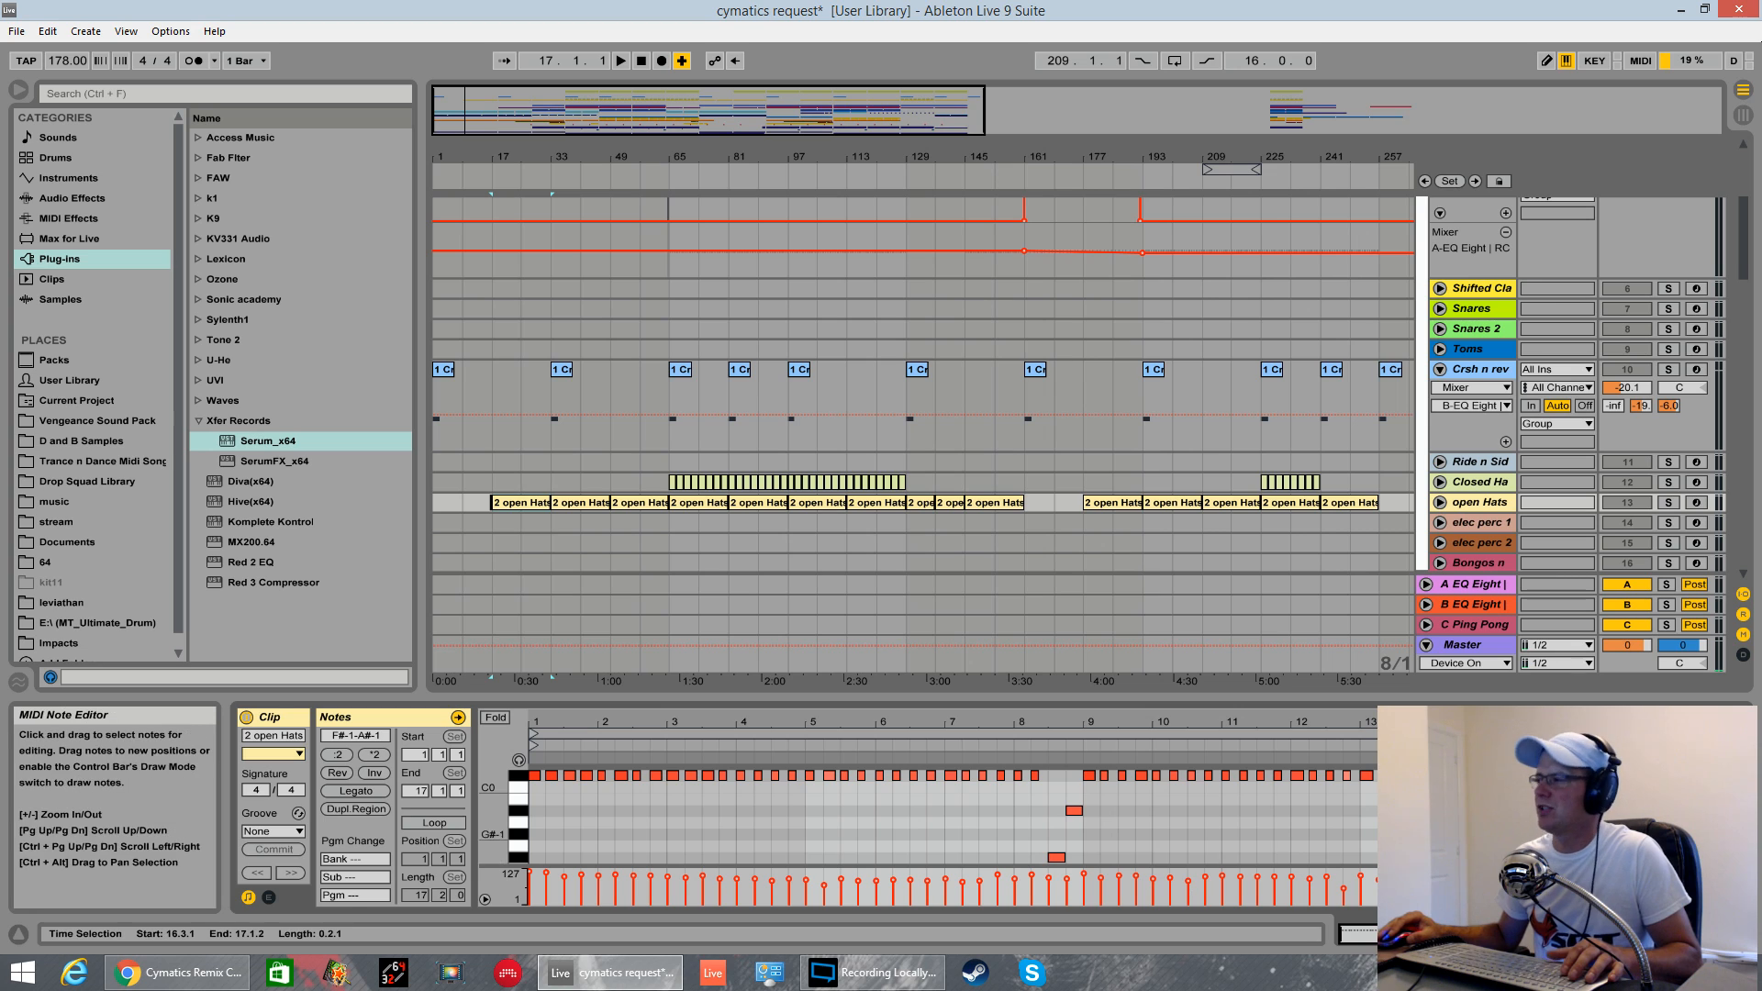
{"action": "left_click", "coordinate": [1669, 503]}
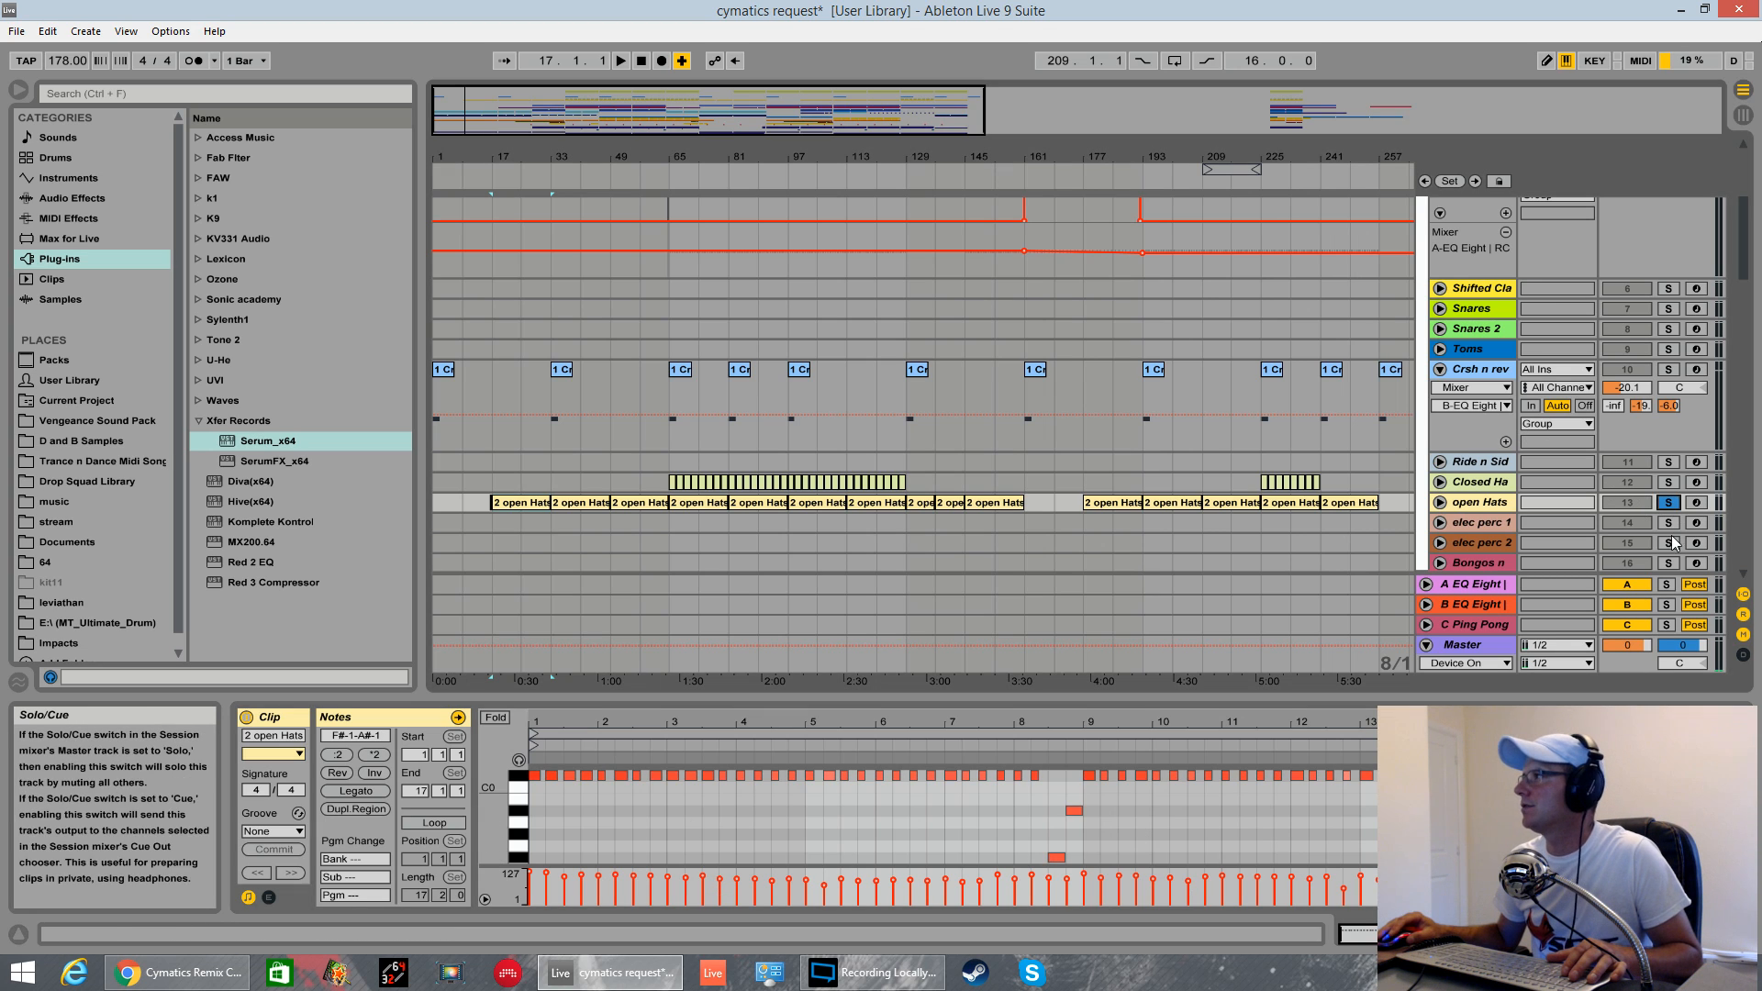
{"action": "key", "text": "space"}
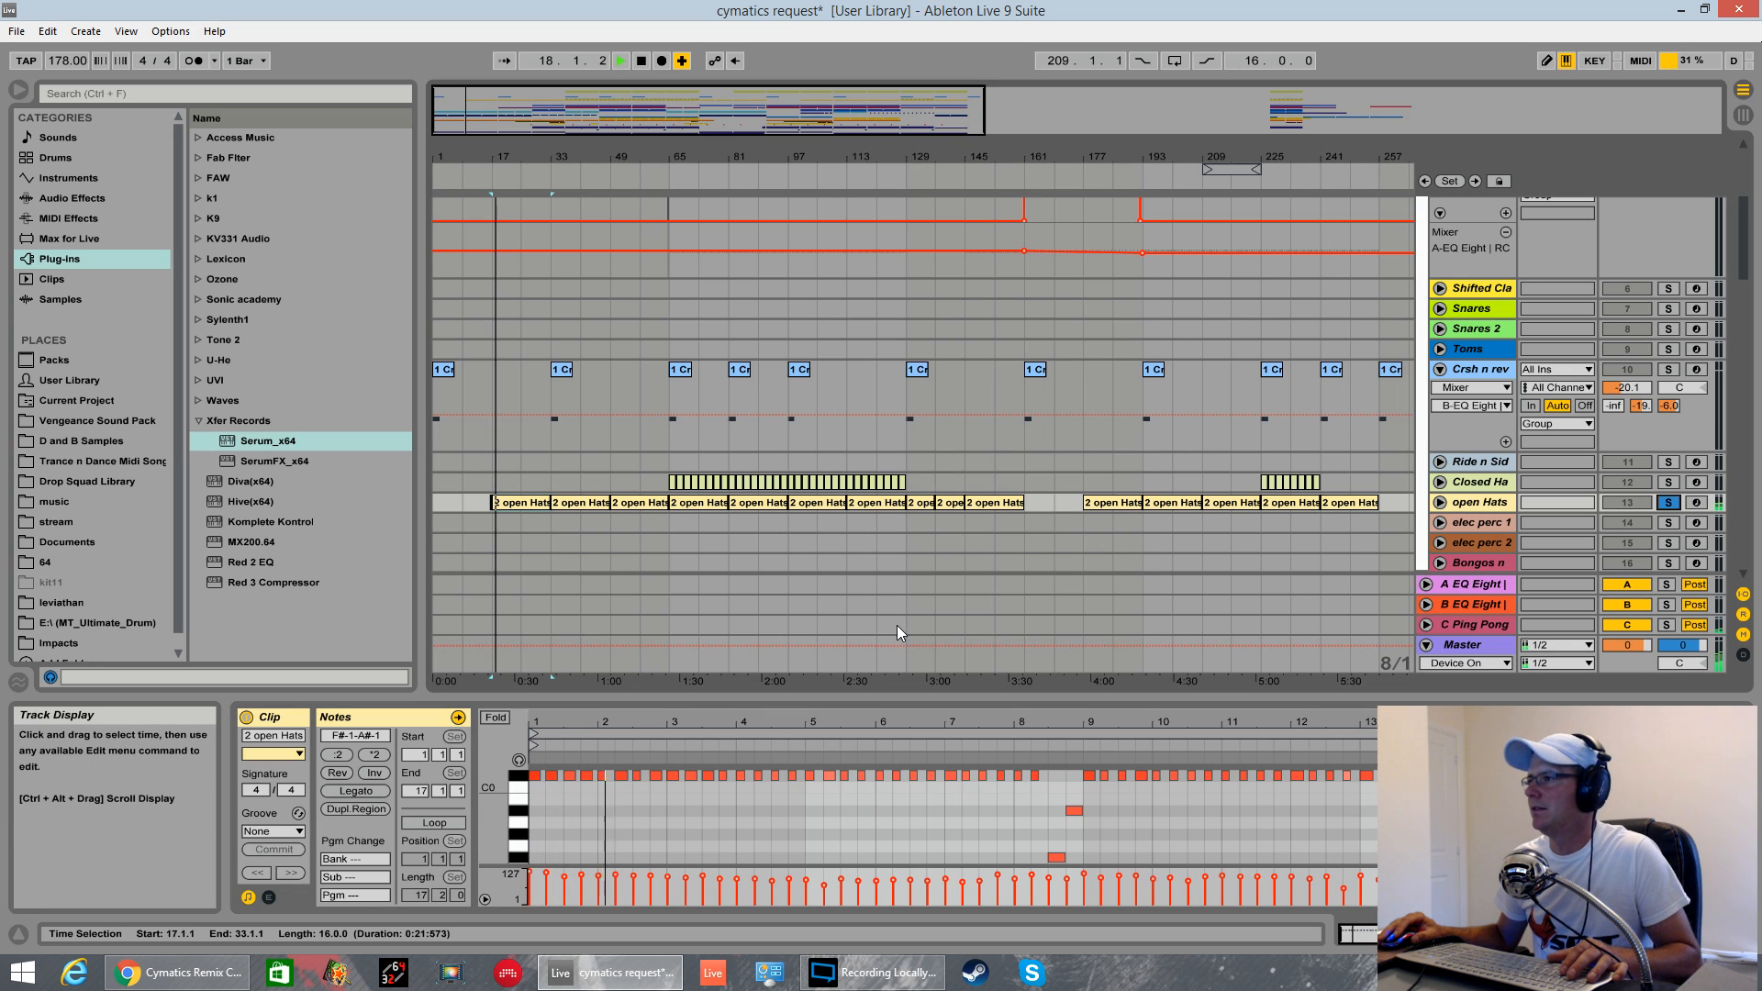
- Unfold the open Hats track to show its sends, and show the Ping Pong Delay and Compressor on return C
{"action": "left_click", "coordinate": [1440, 503]}
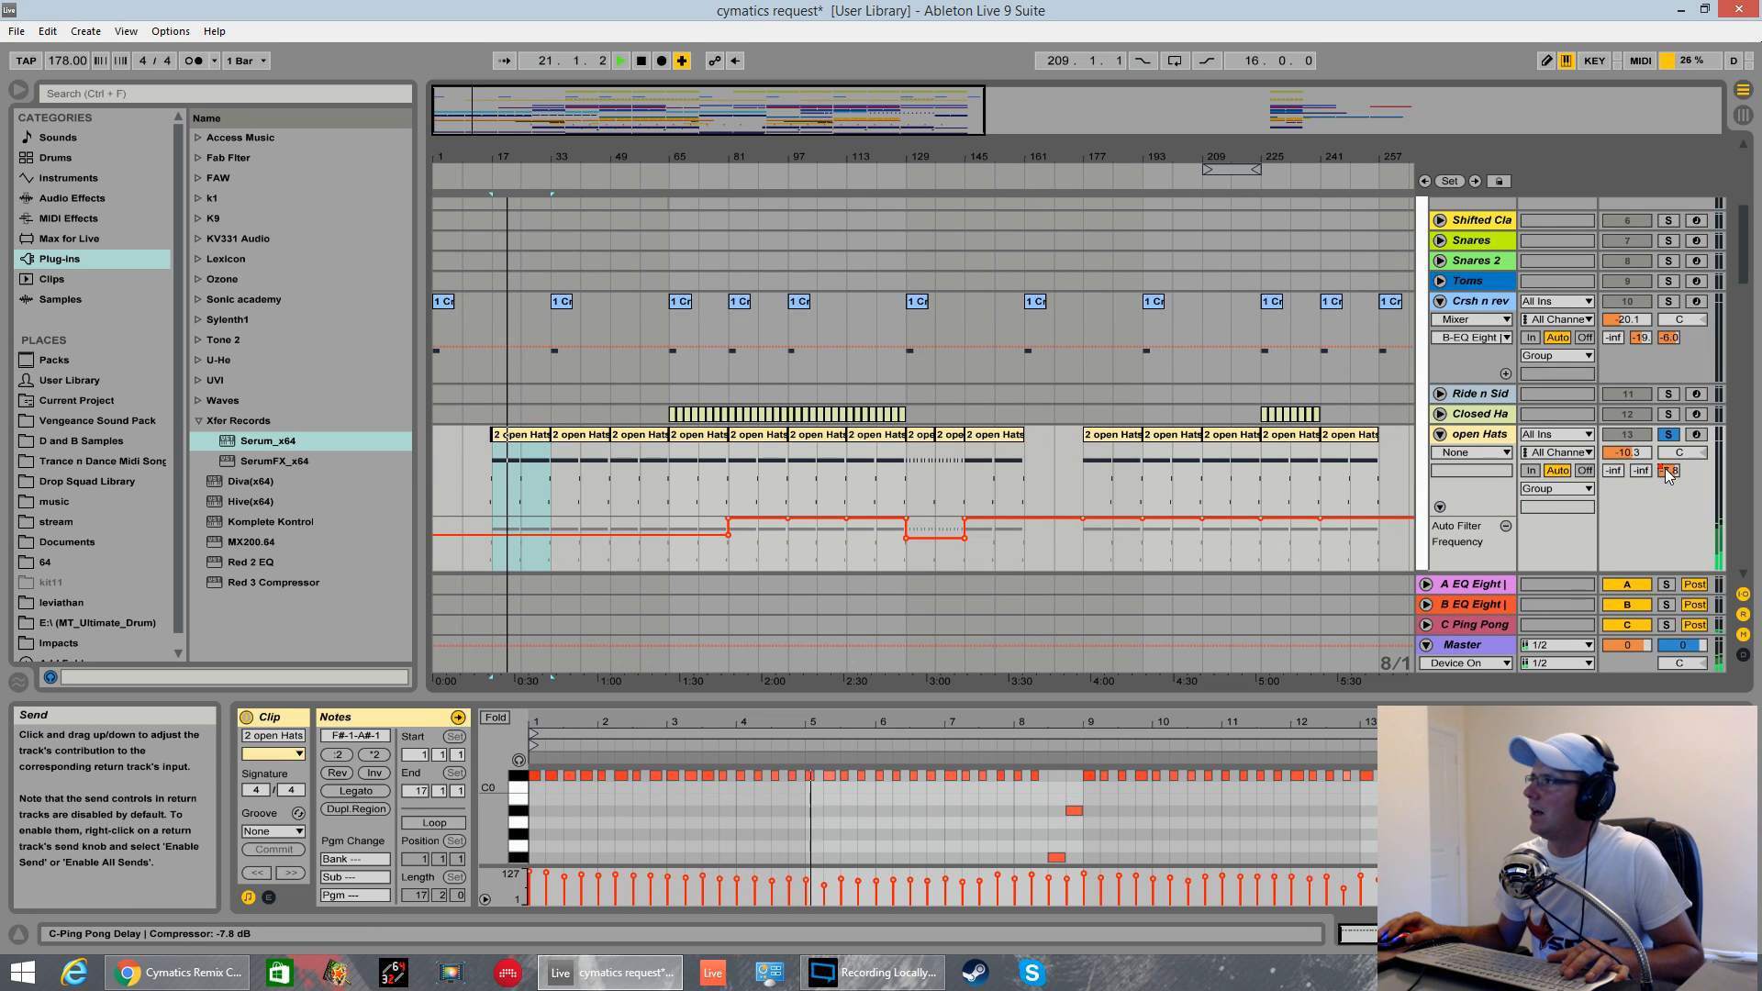
{"action": "left_click", "coordinate": [1474, 628]}
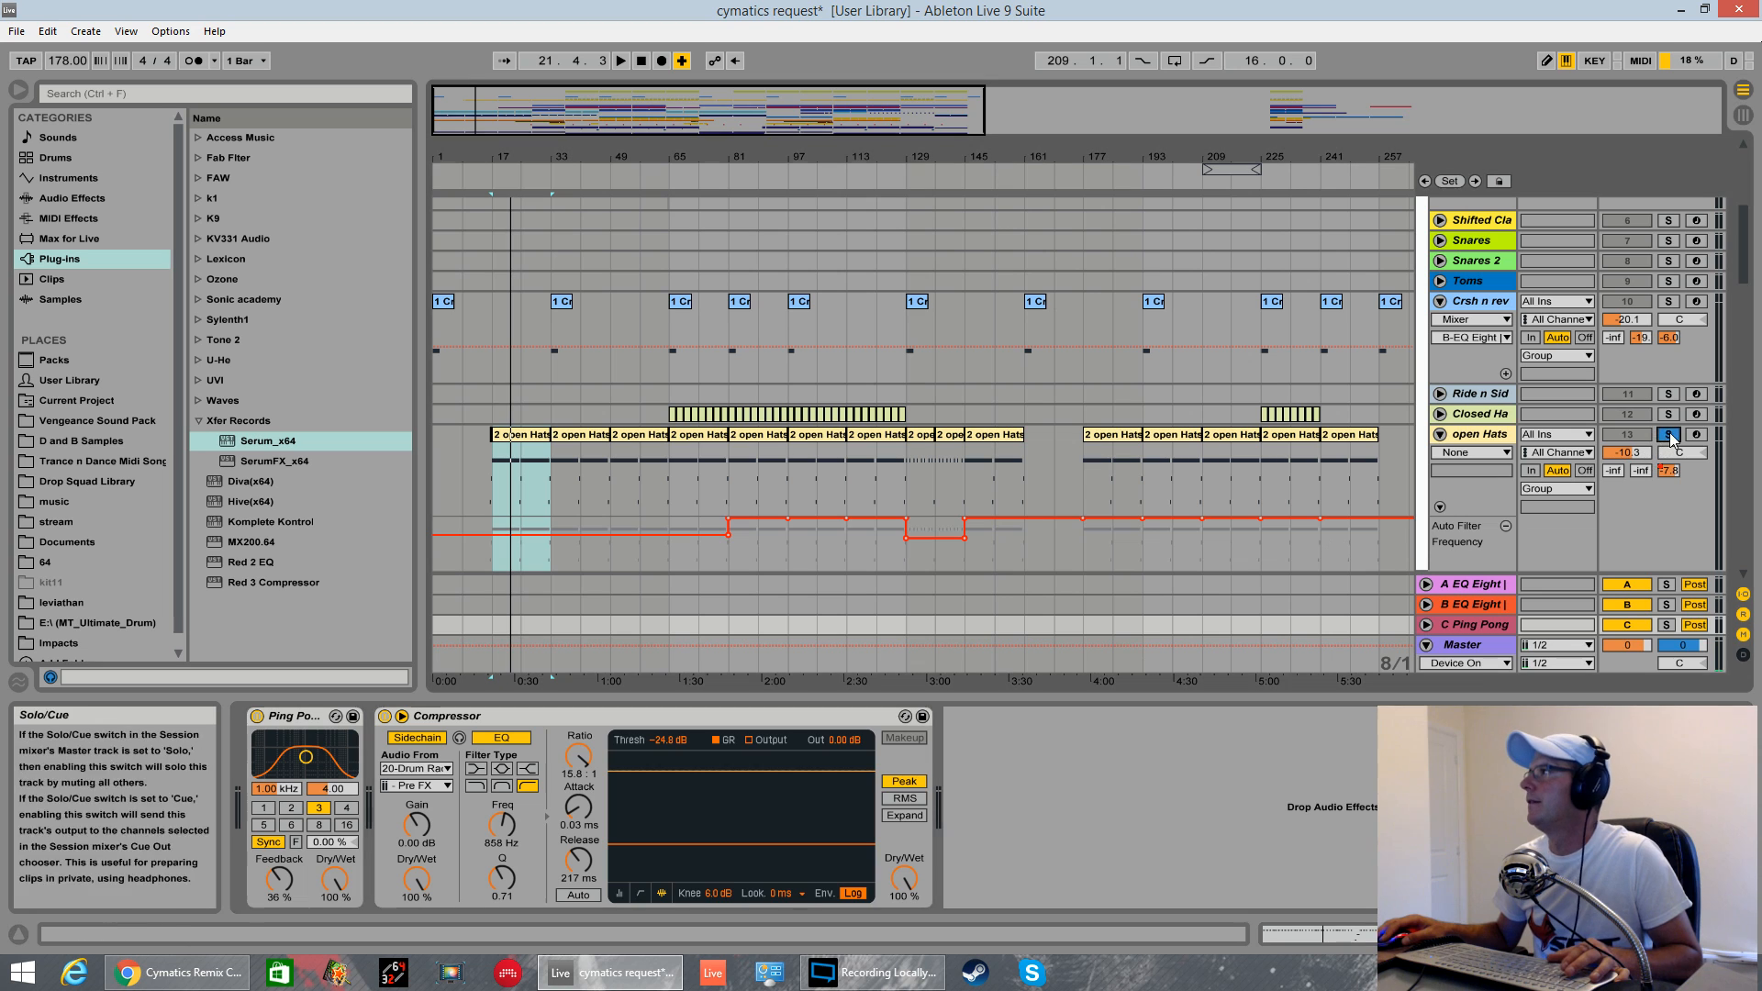
- Play from bar 17 with open Hats out of solo, and point out the odd notes in its first clip
{"action": "key", "text": "space"}
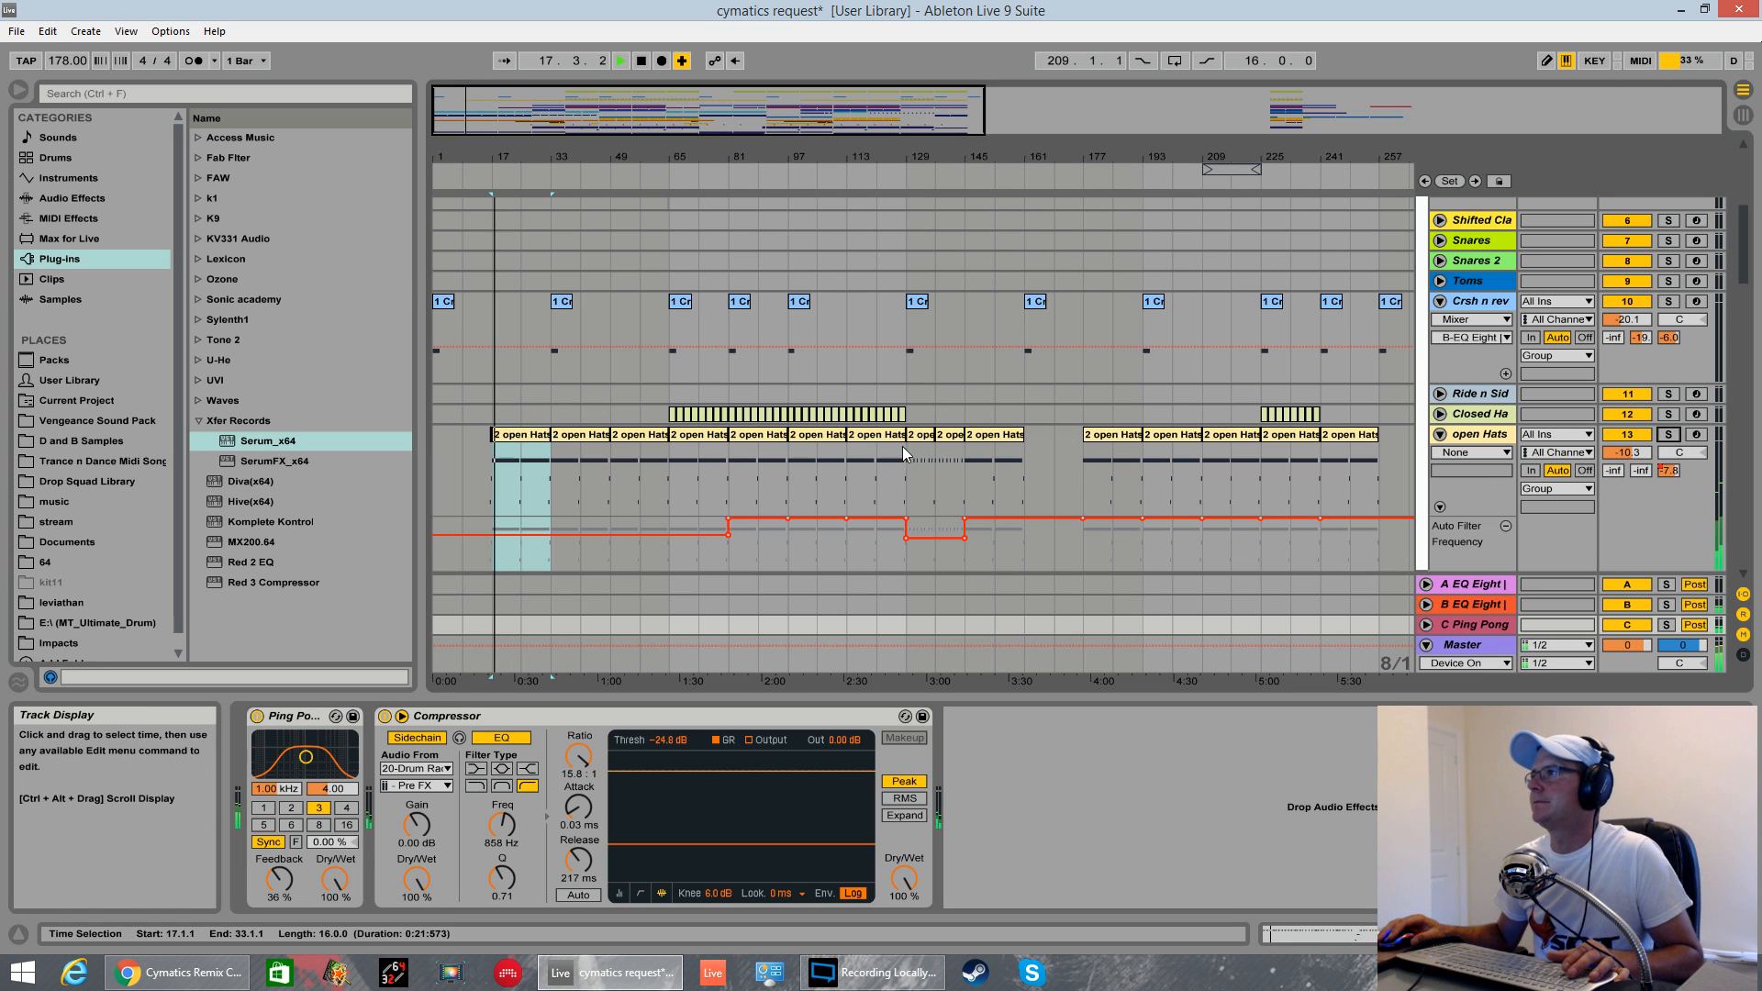
{"action": "double_click", "coordinate": [524, 435]}
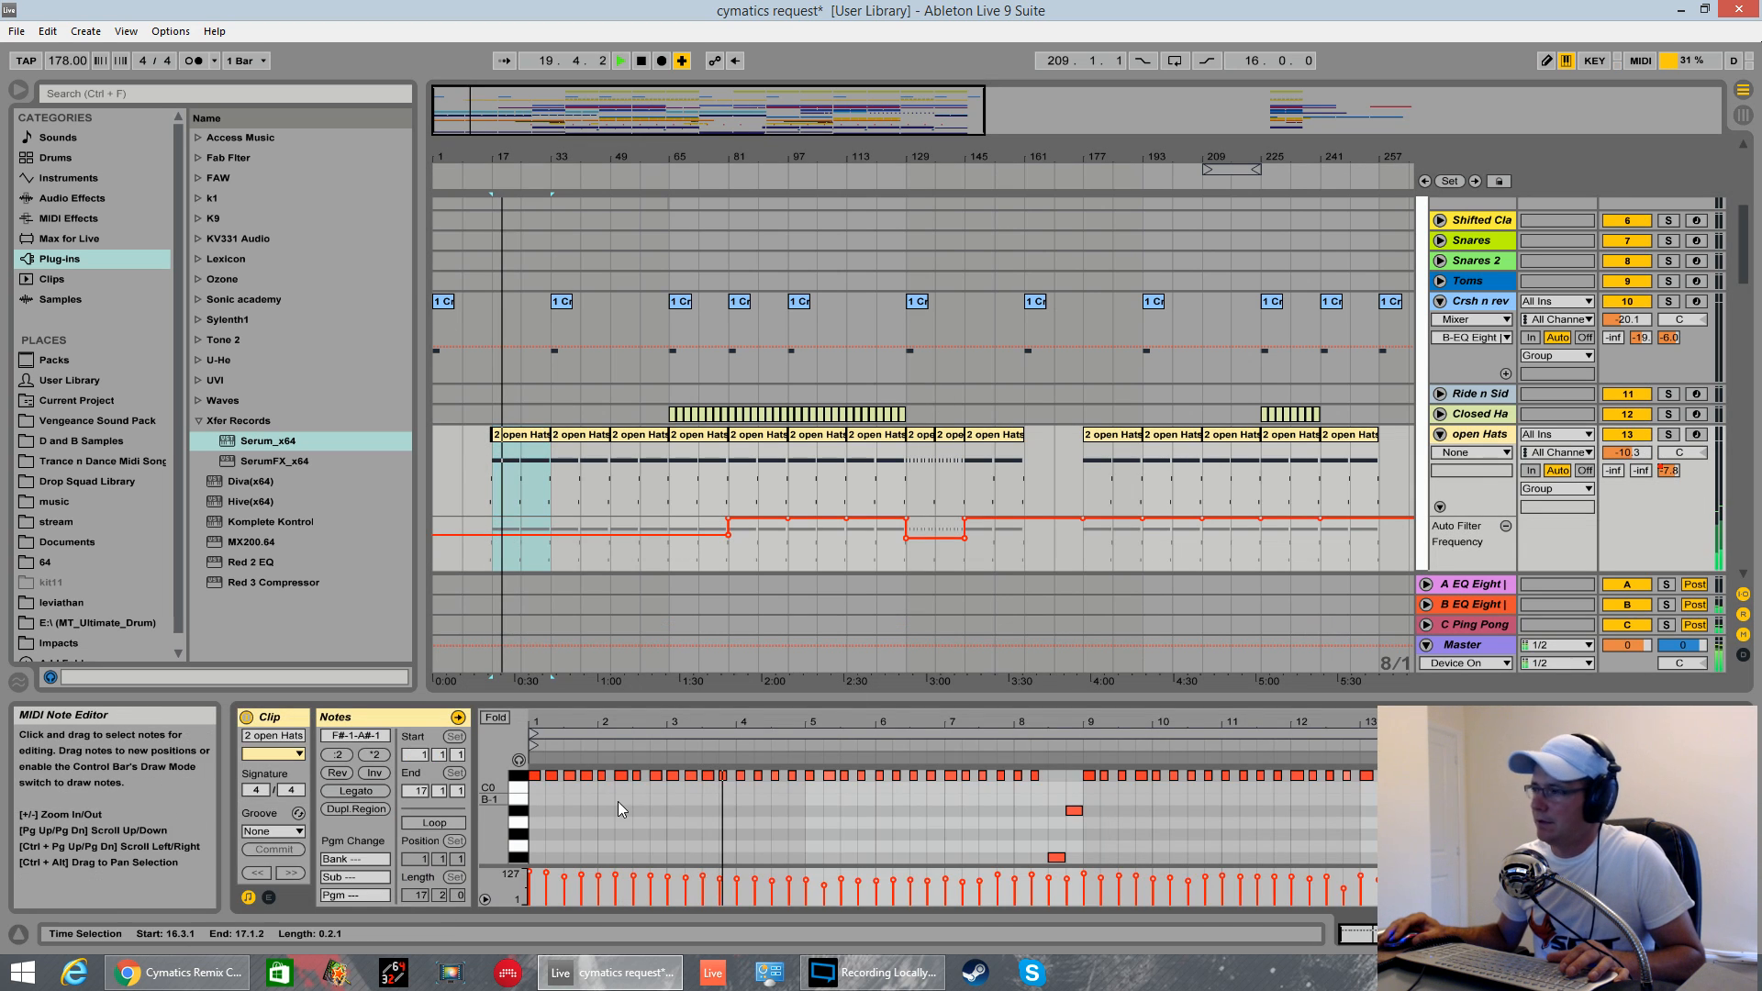
{"action": "left_click", "coordinate": [1070, 813]}
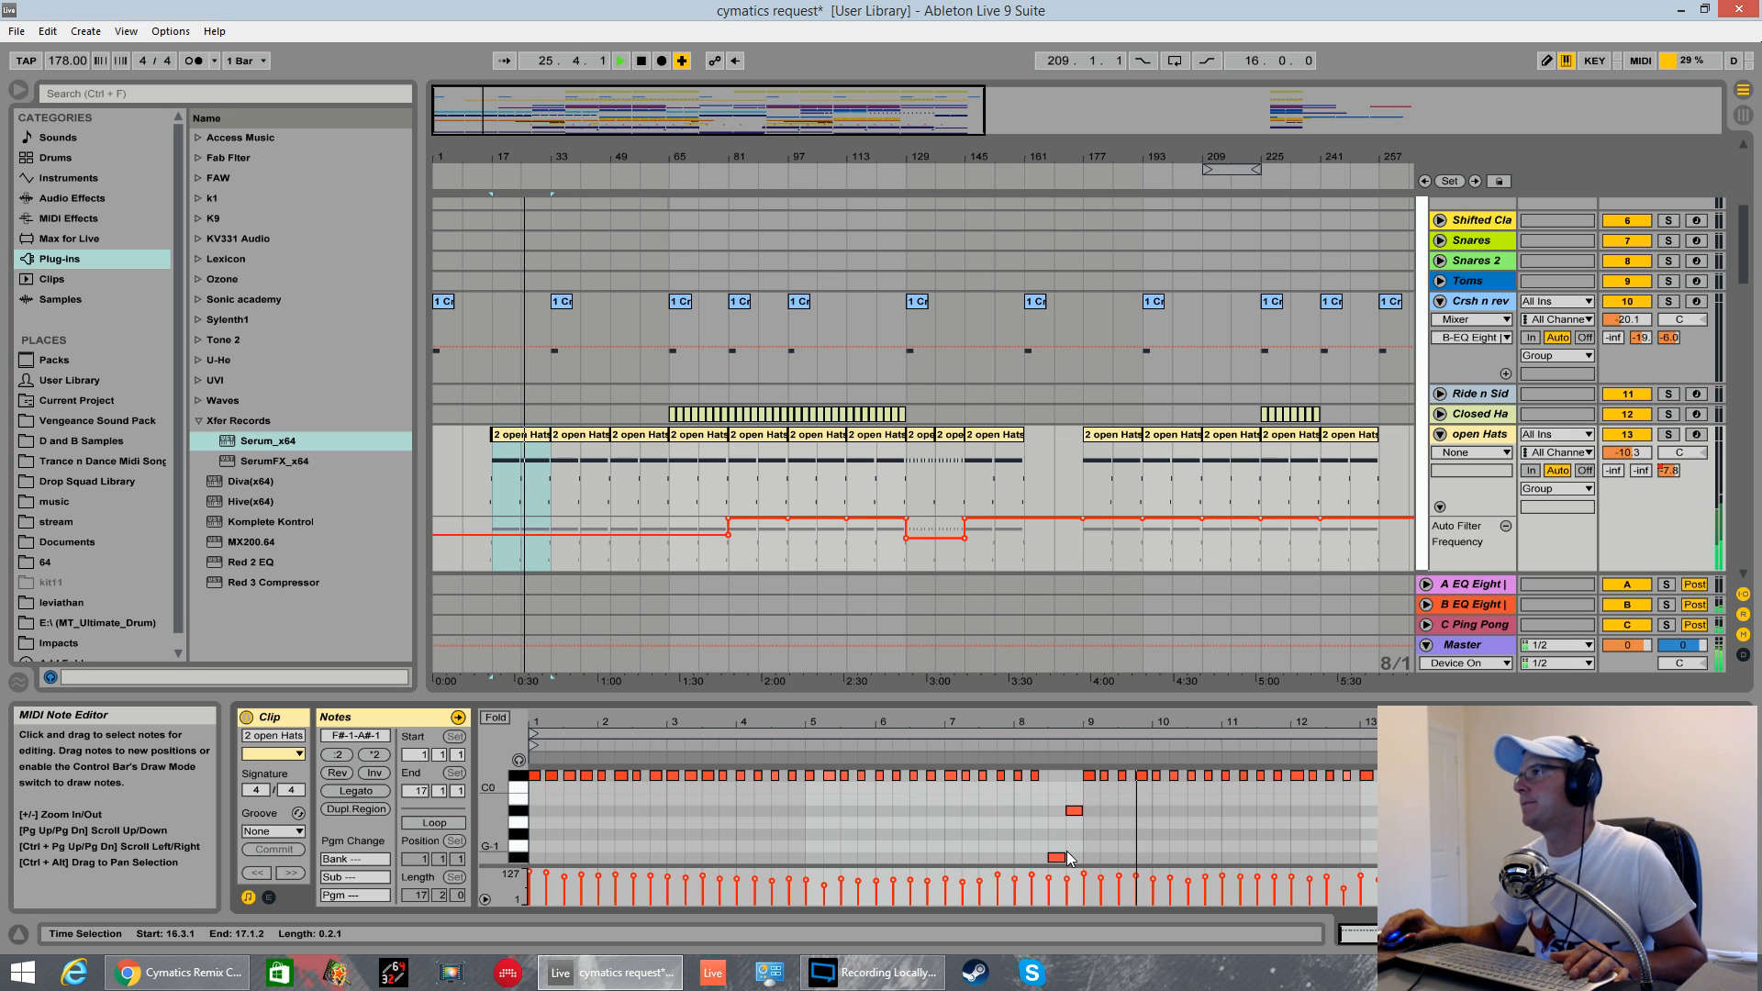
- Review the filter automation on the 18 Audio and 19 Audio tracks, and unfold the 20 Drum Rack track
{"action": "scroll", "coordinate": [749, 402], "scroll_direction": "up", "scroll_amount": 5}
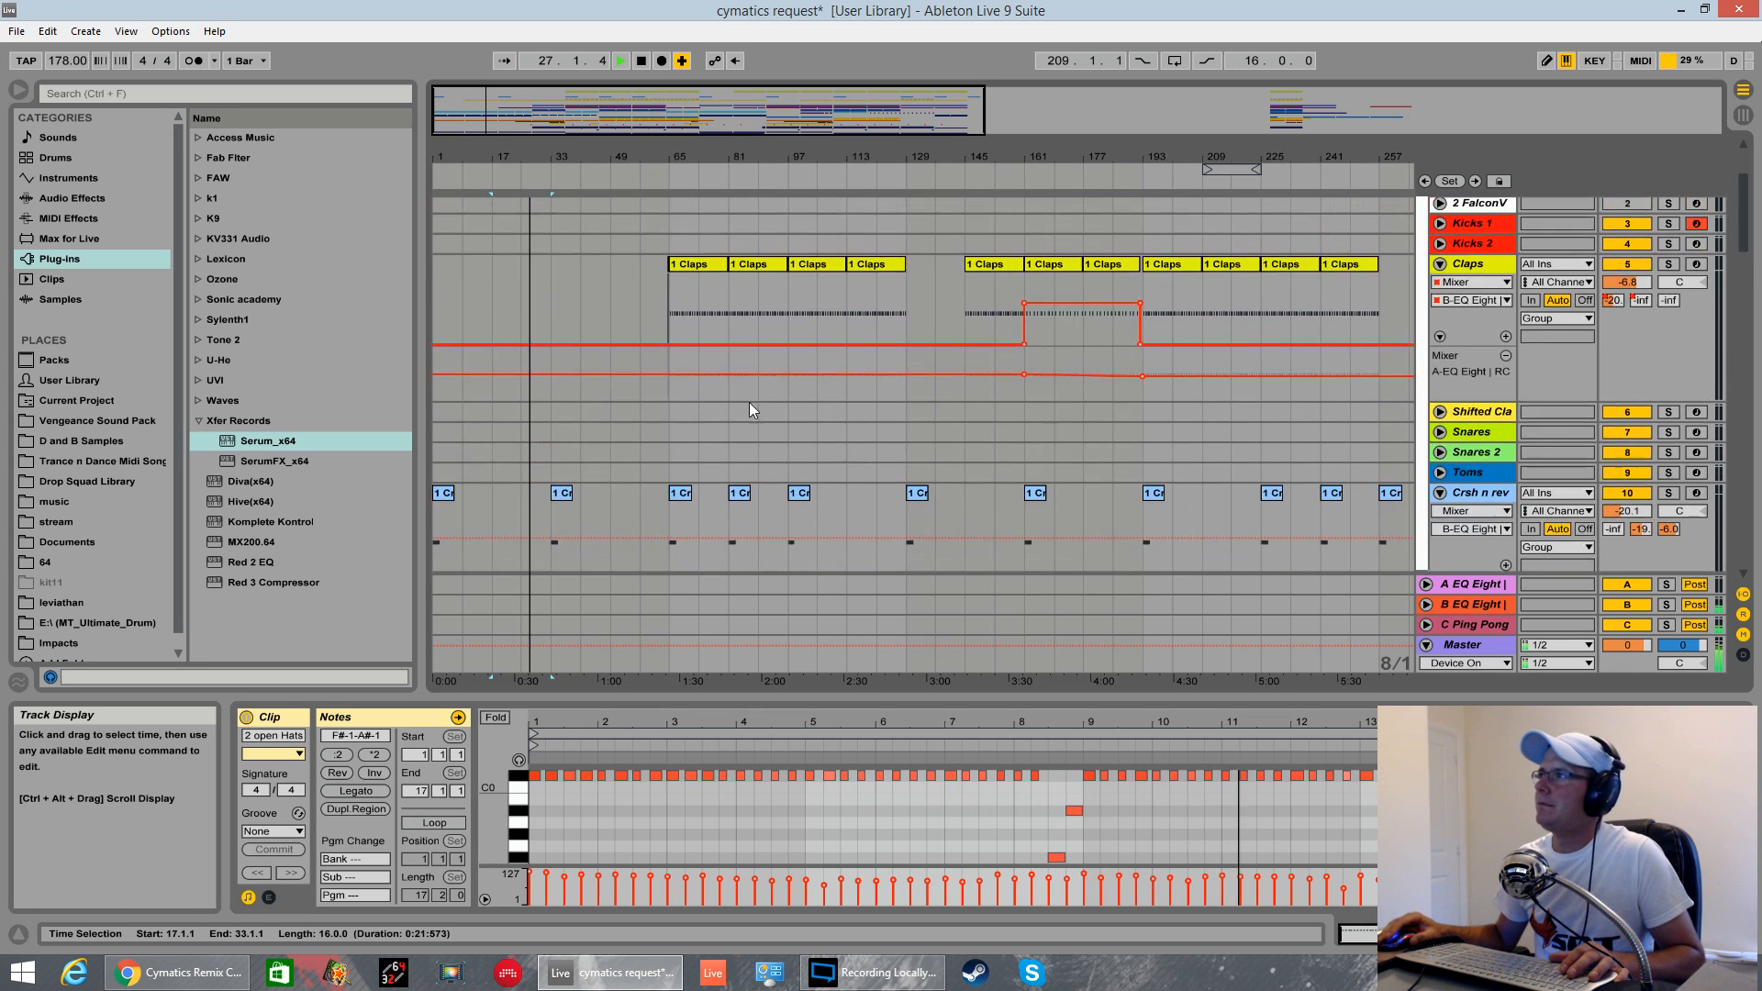
{"action": "scroll", "coordinate": [697, 441], "scroll_direction": "down", "scroll_amount": 10}
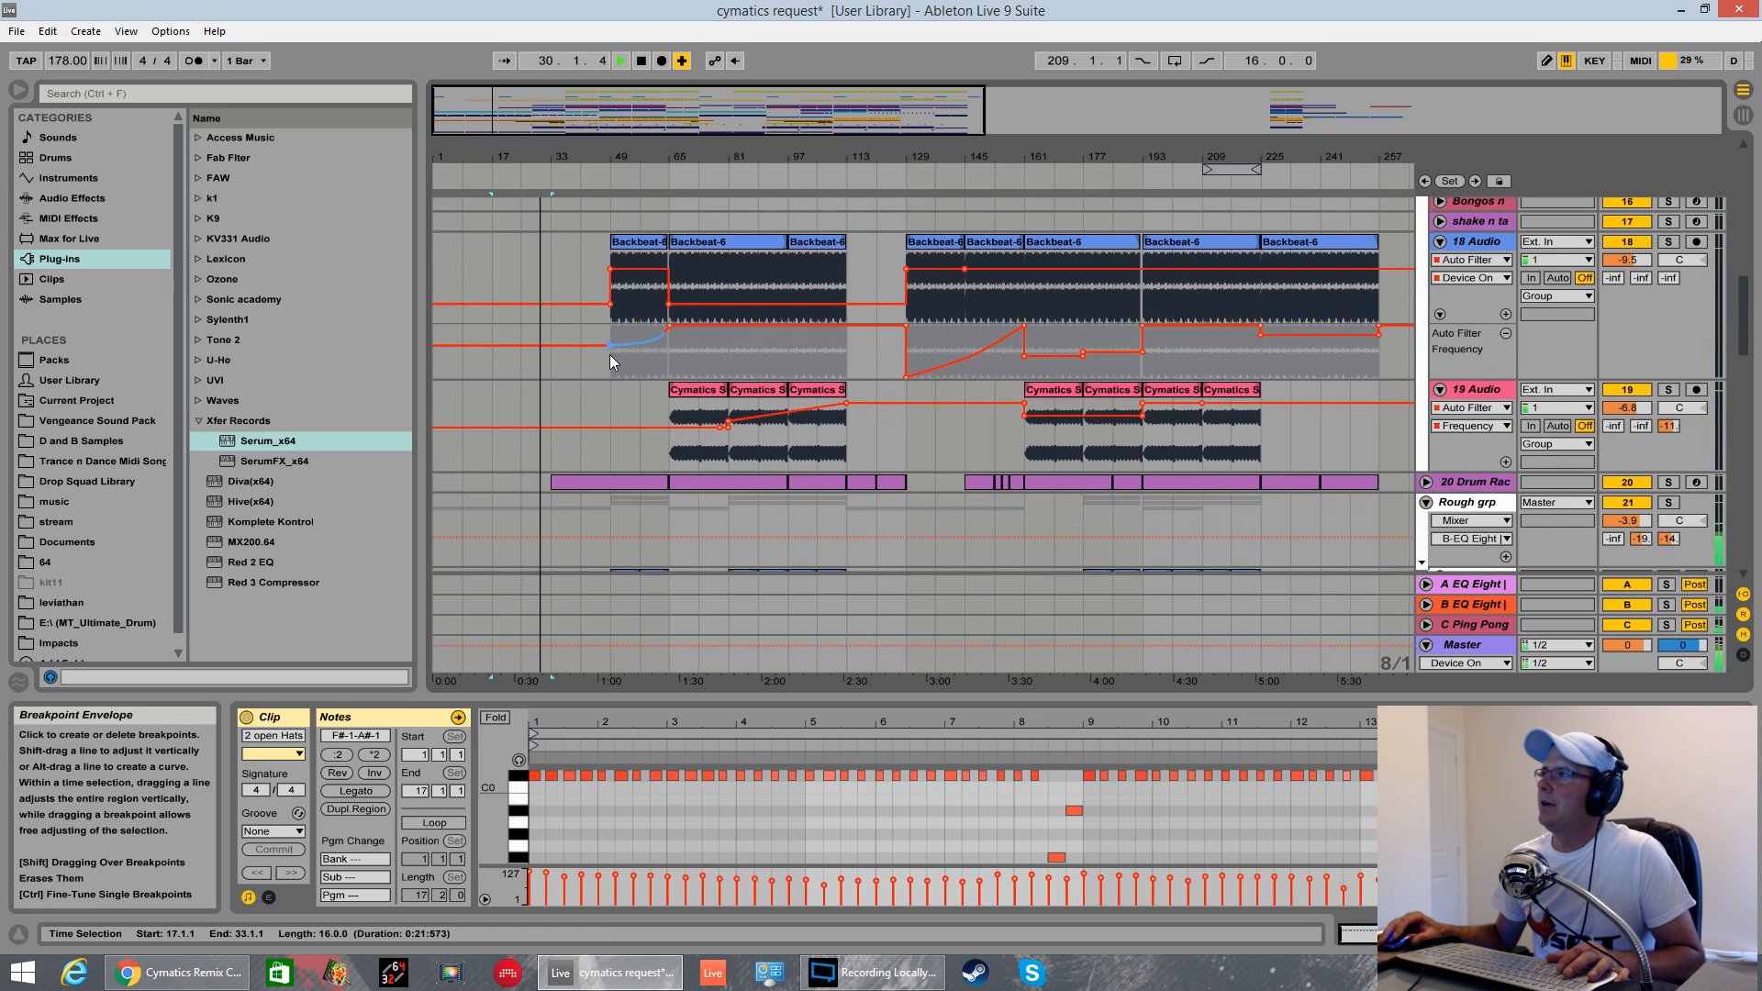
{"action": "scroll", "coordinate": [562, 459], "scroll_direction": "down", "scroll_amount": 3}
{"action": "left_click", "coordinate": [1427, 397]}
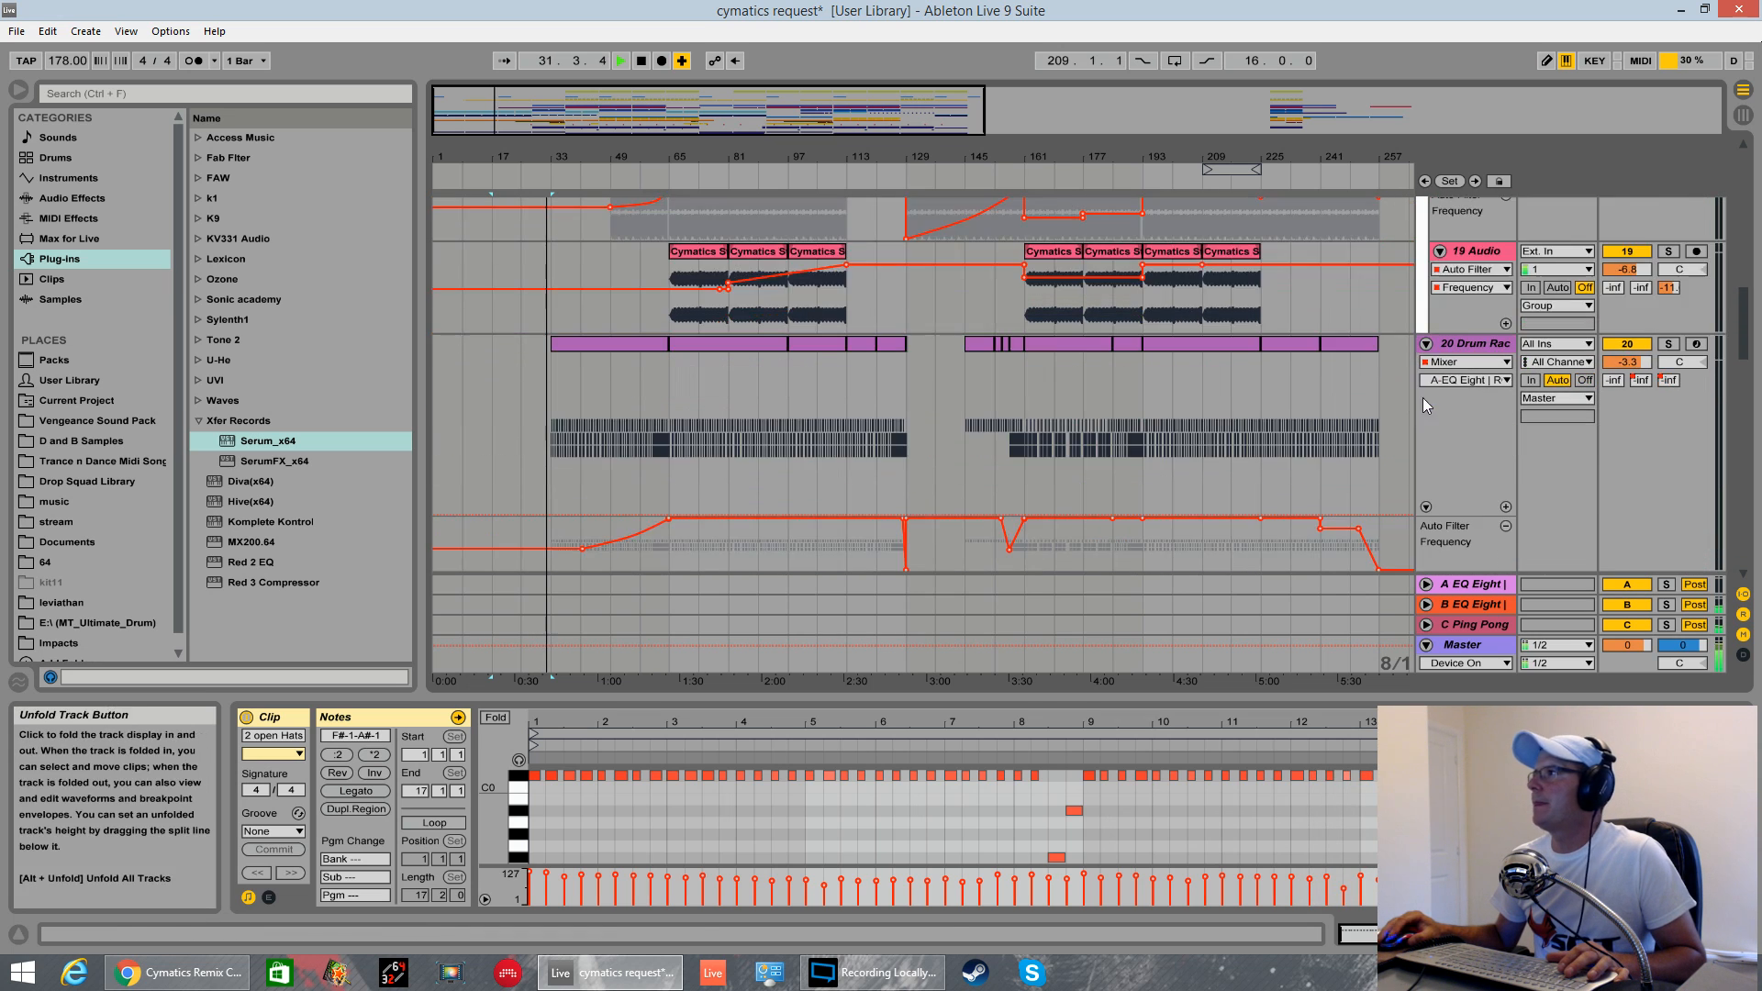
{"action": "scroll", "coordinate": [676, 339], "scroll_direction": "down", "scroll_amount": 5}
{"action": "scroll", "coordinate": [676, 339], "scroll_direction": "up", "scroll_amount": 3}
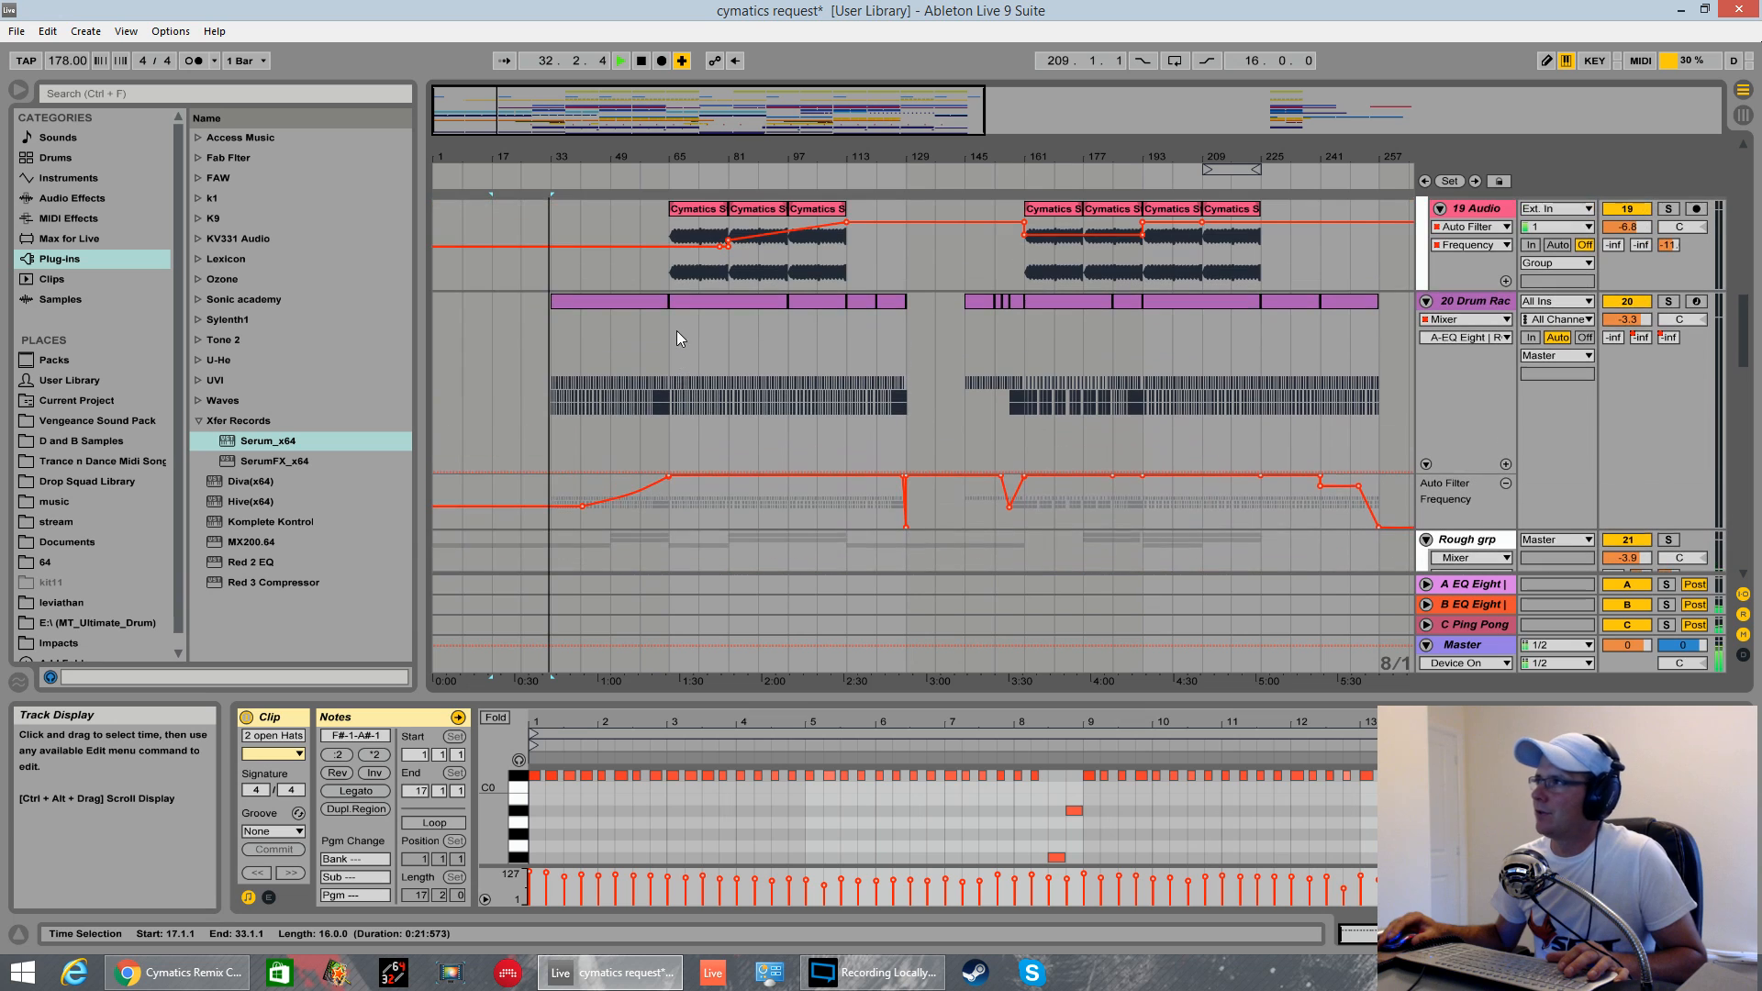
- Solo the 20 Drum Rack track, stop playback, and show the notes of its clip at bar 33
{"action": "left_click", "coordinate": [1669, 301]}
{"action": "key", "text": "space"}
{"action": "left_click", "coordinate": [631, 310]}
{"action": "left_click", "coordinate": [632, 311]}
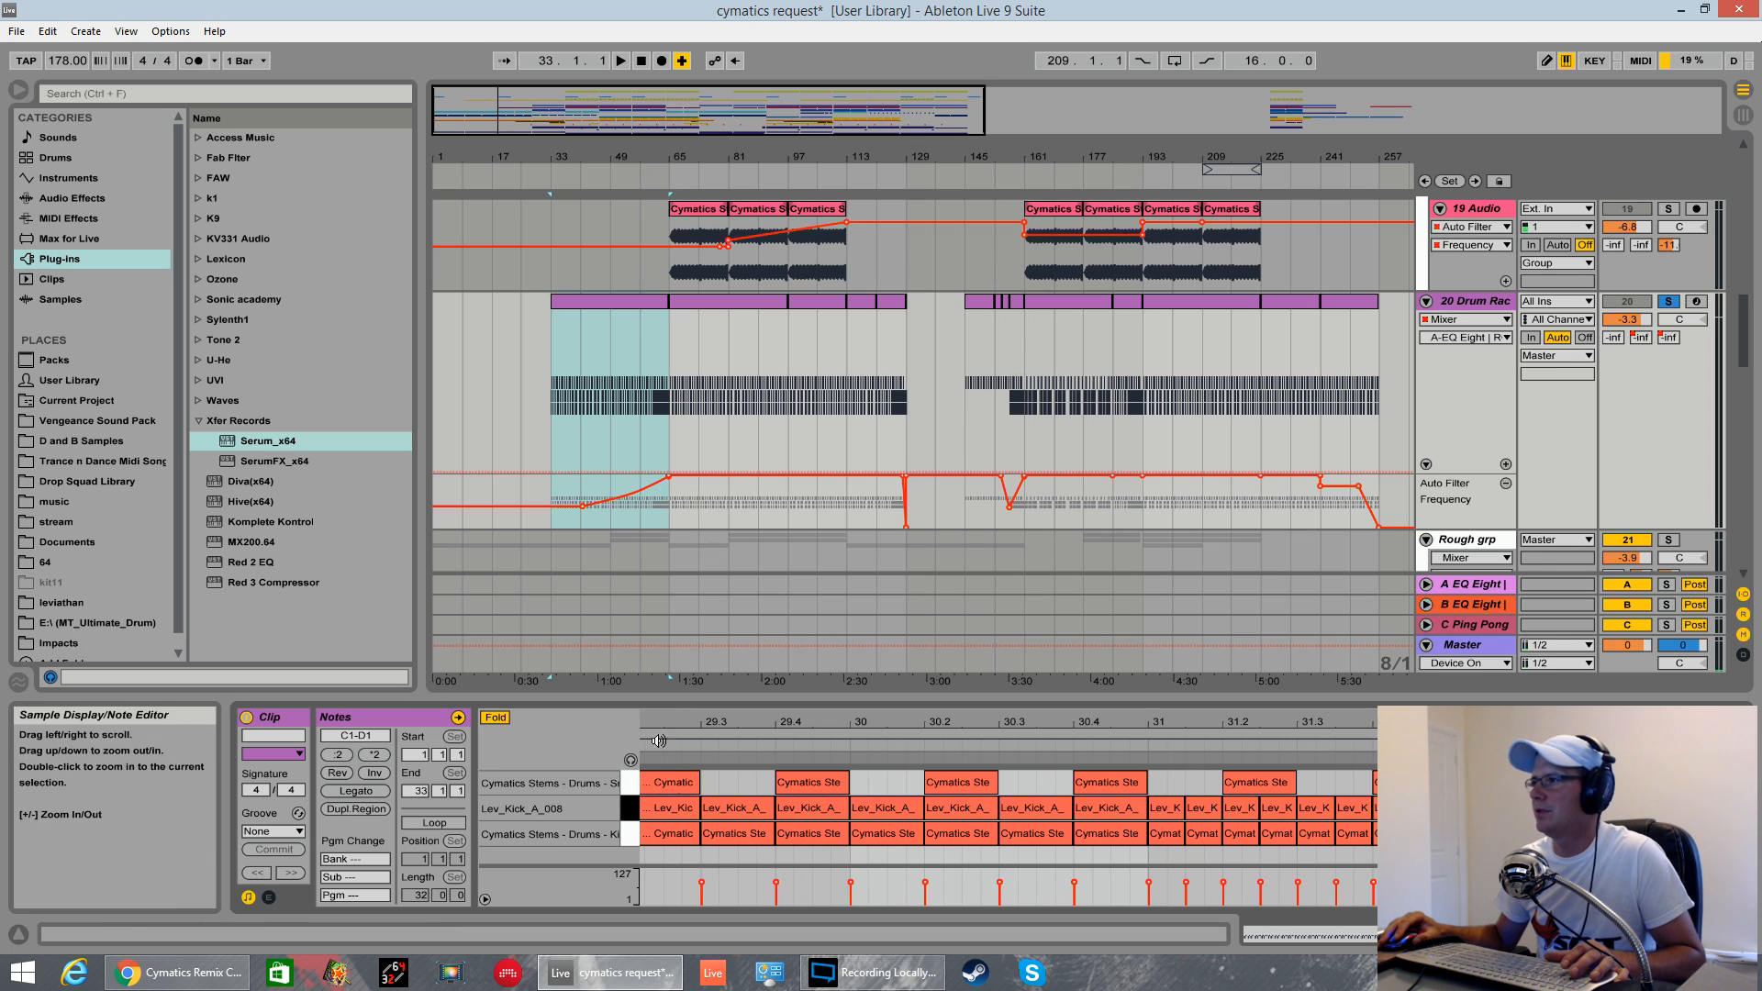
{"action": "double_click", "coordinate": [547, 789]}
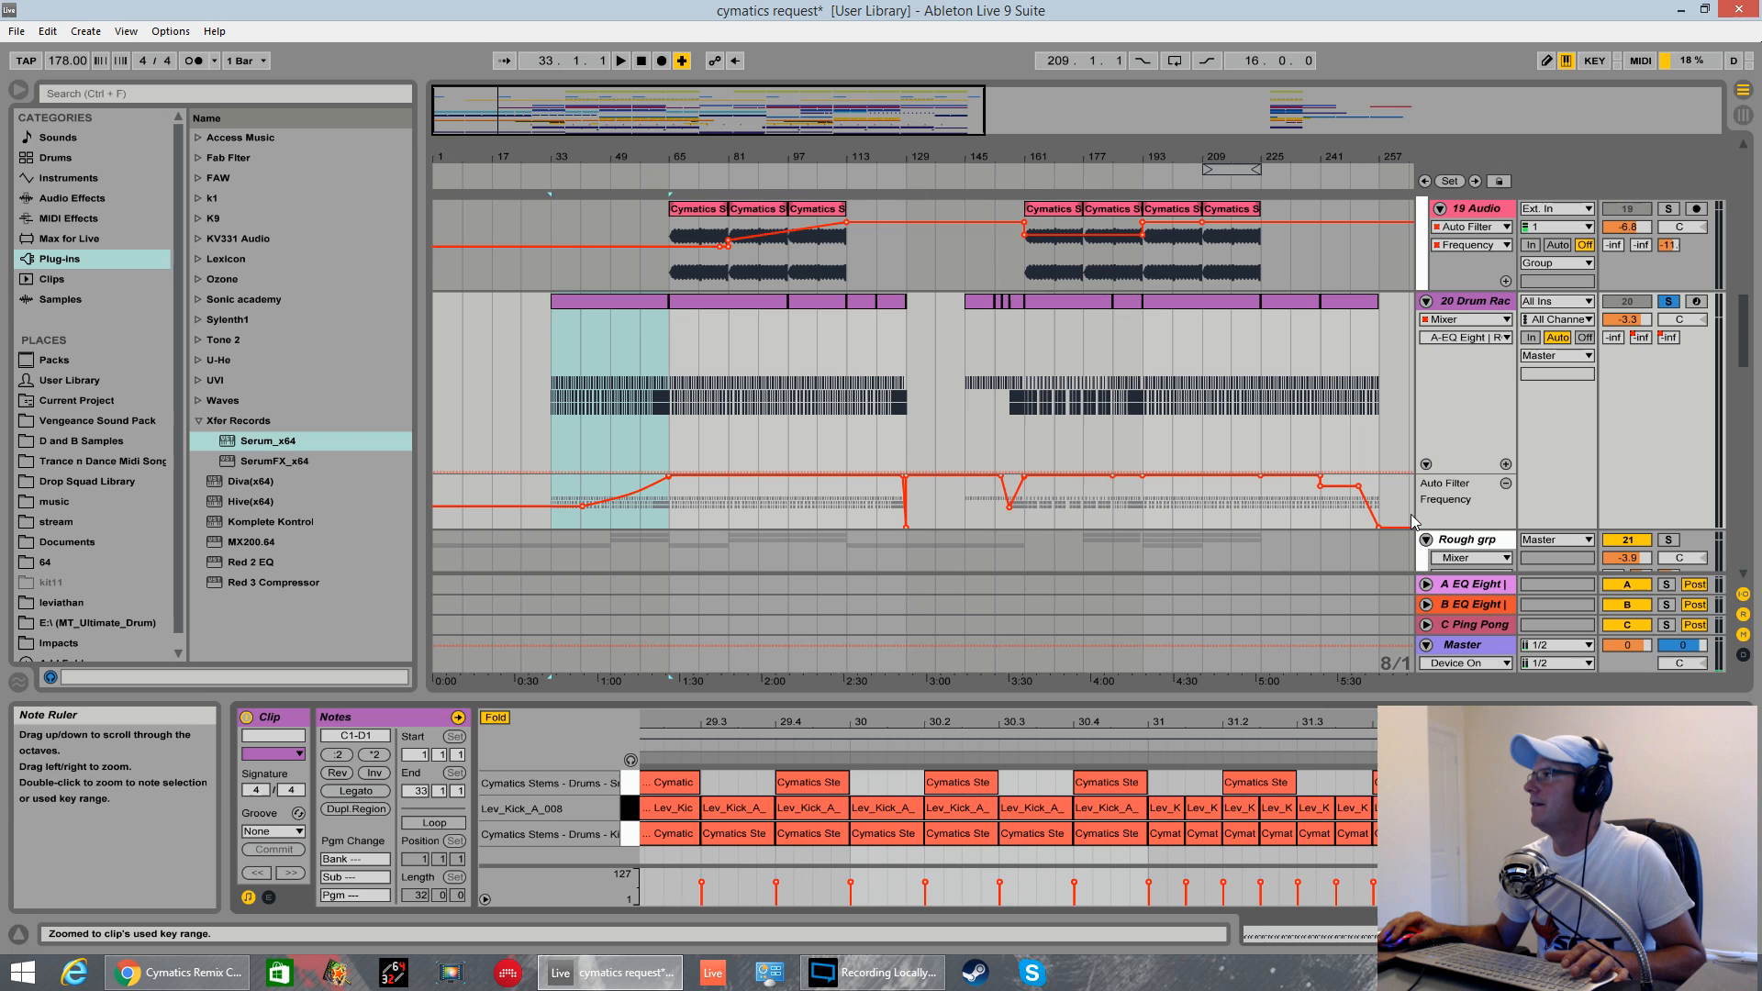
- Show the devices of the 20 Drum Rack track and inspect the chains behind its C1 Cymatics kick, Lev_Kick_A_008 and third Cymatics pads
{"action": "double_click", "coordinate": [1460, 310]}
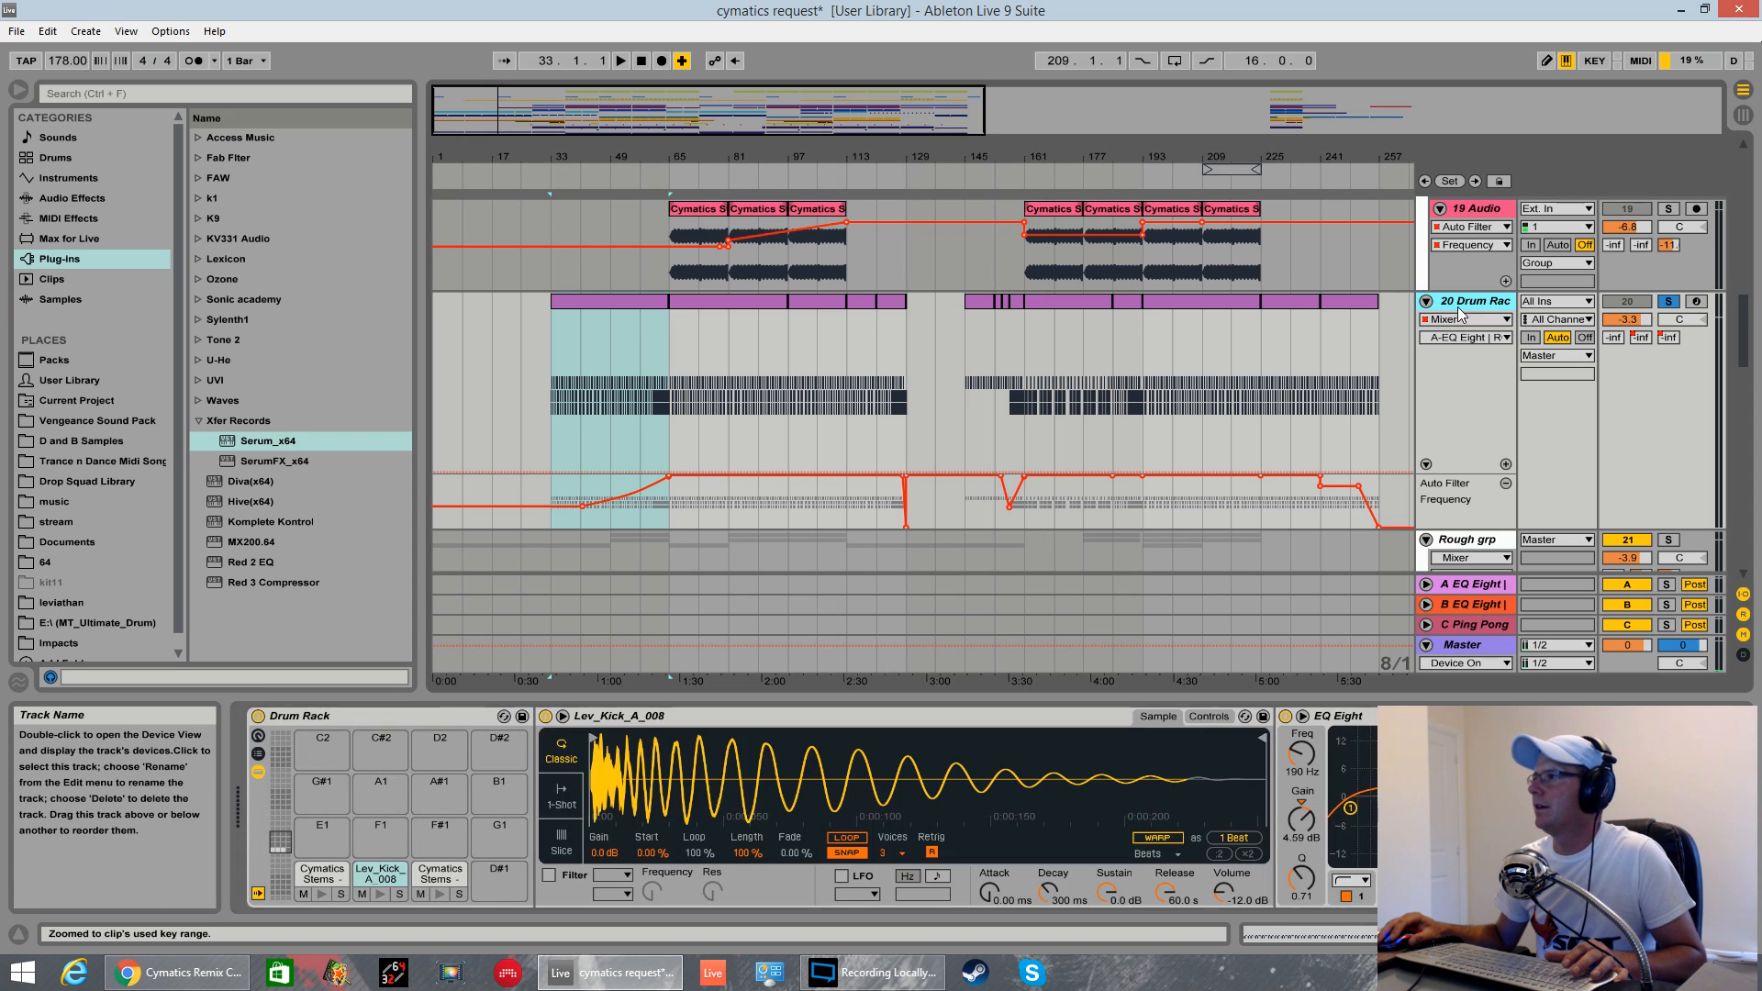
{"action": "left_click", "coordinate": [425, 875]}
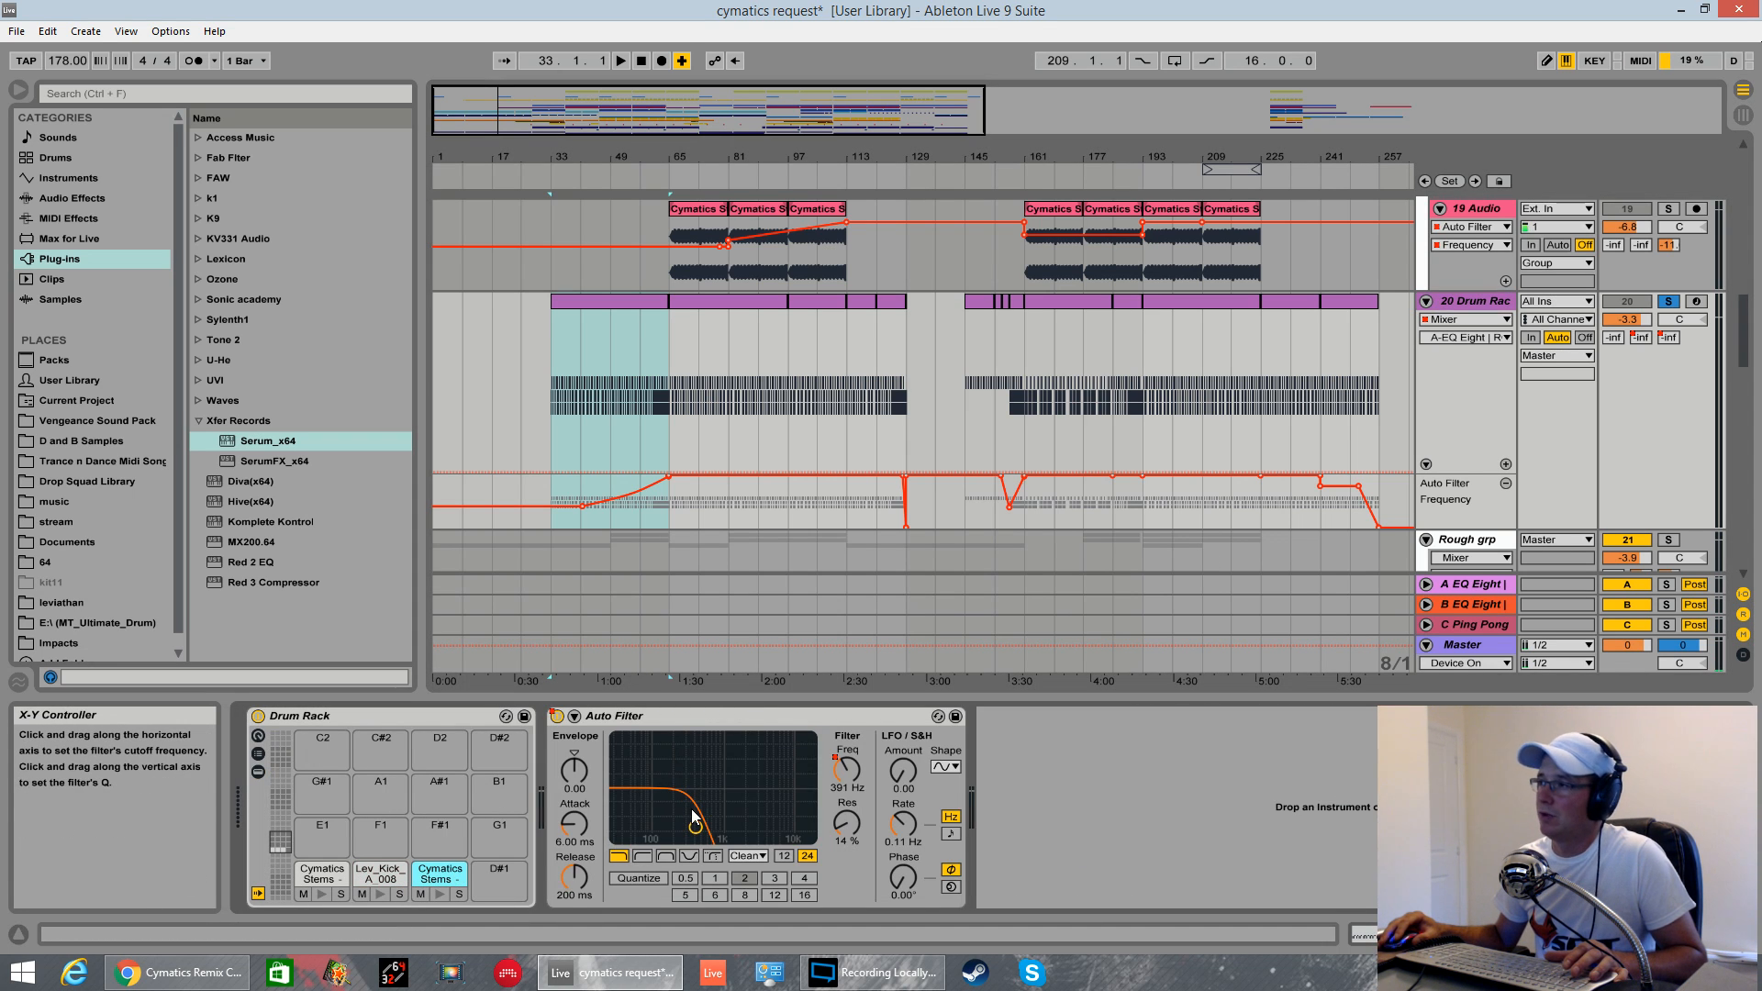
{"action": "left_click", "coordinate": [321, 868]}
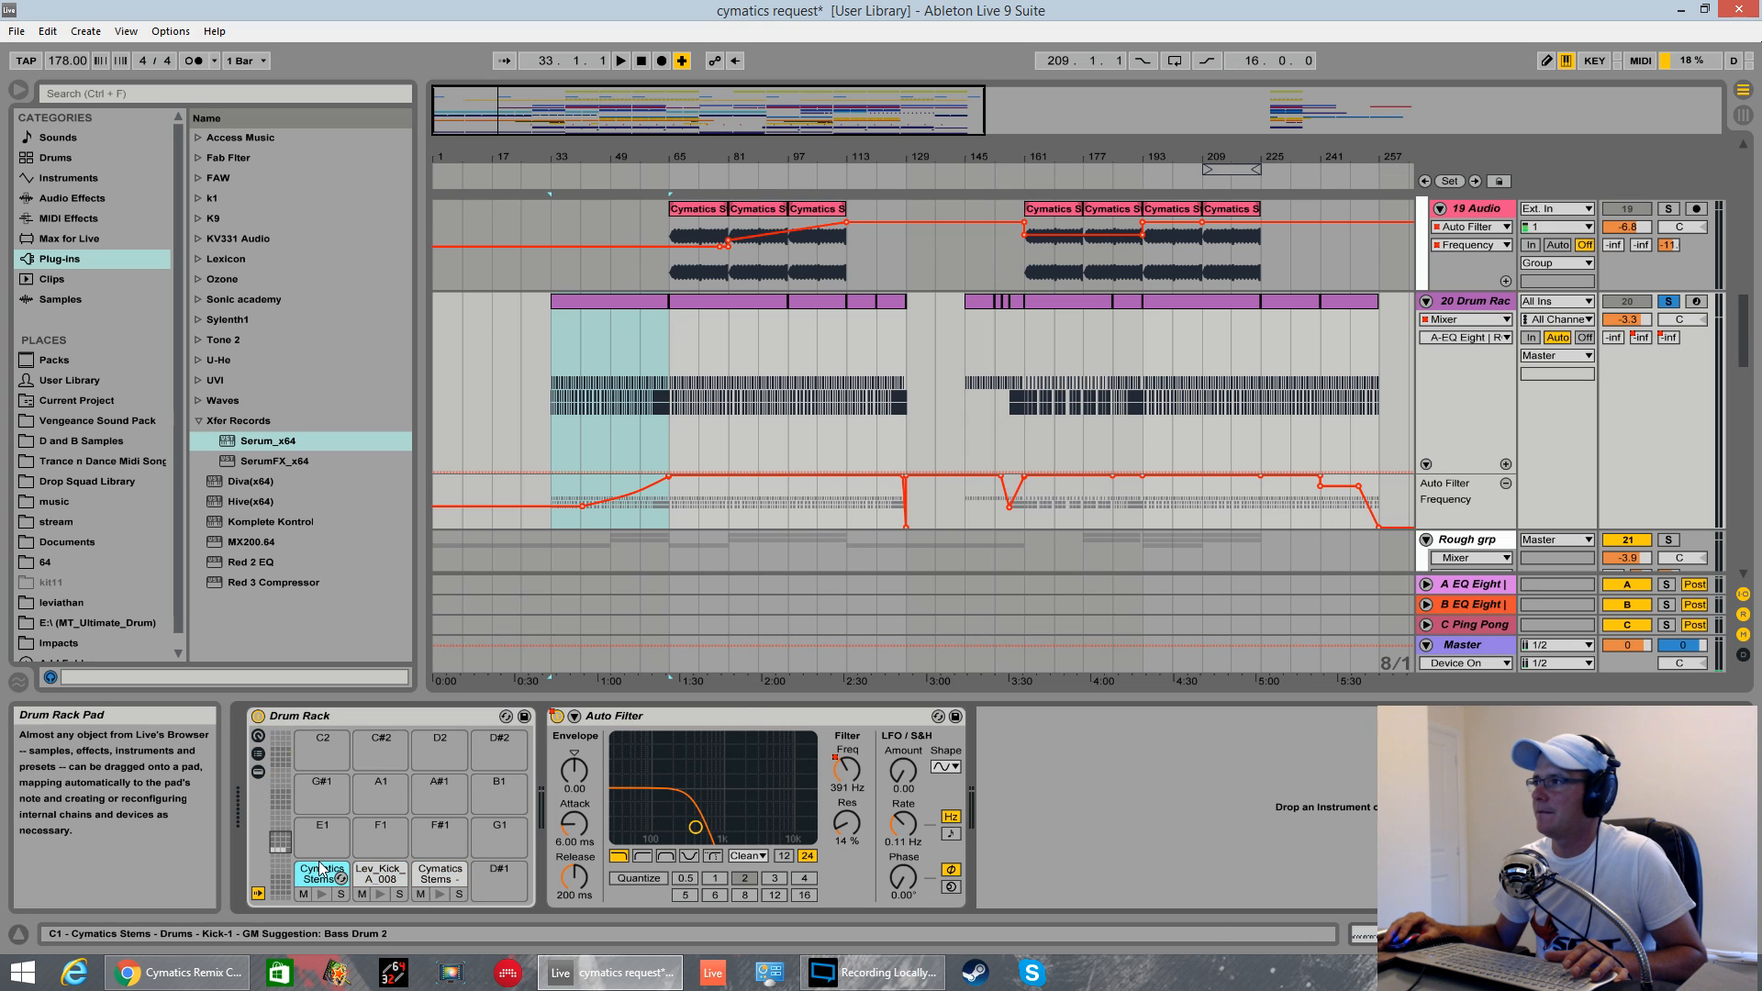
{"action": "double_click", "coordinate": [320, 868]}
{"action": "left_click", "coordinate": [393, 874]}
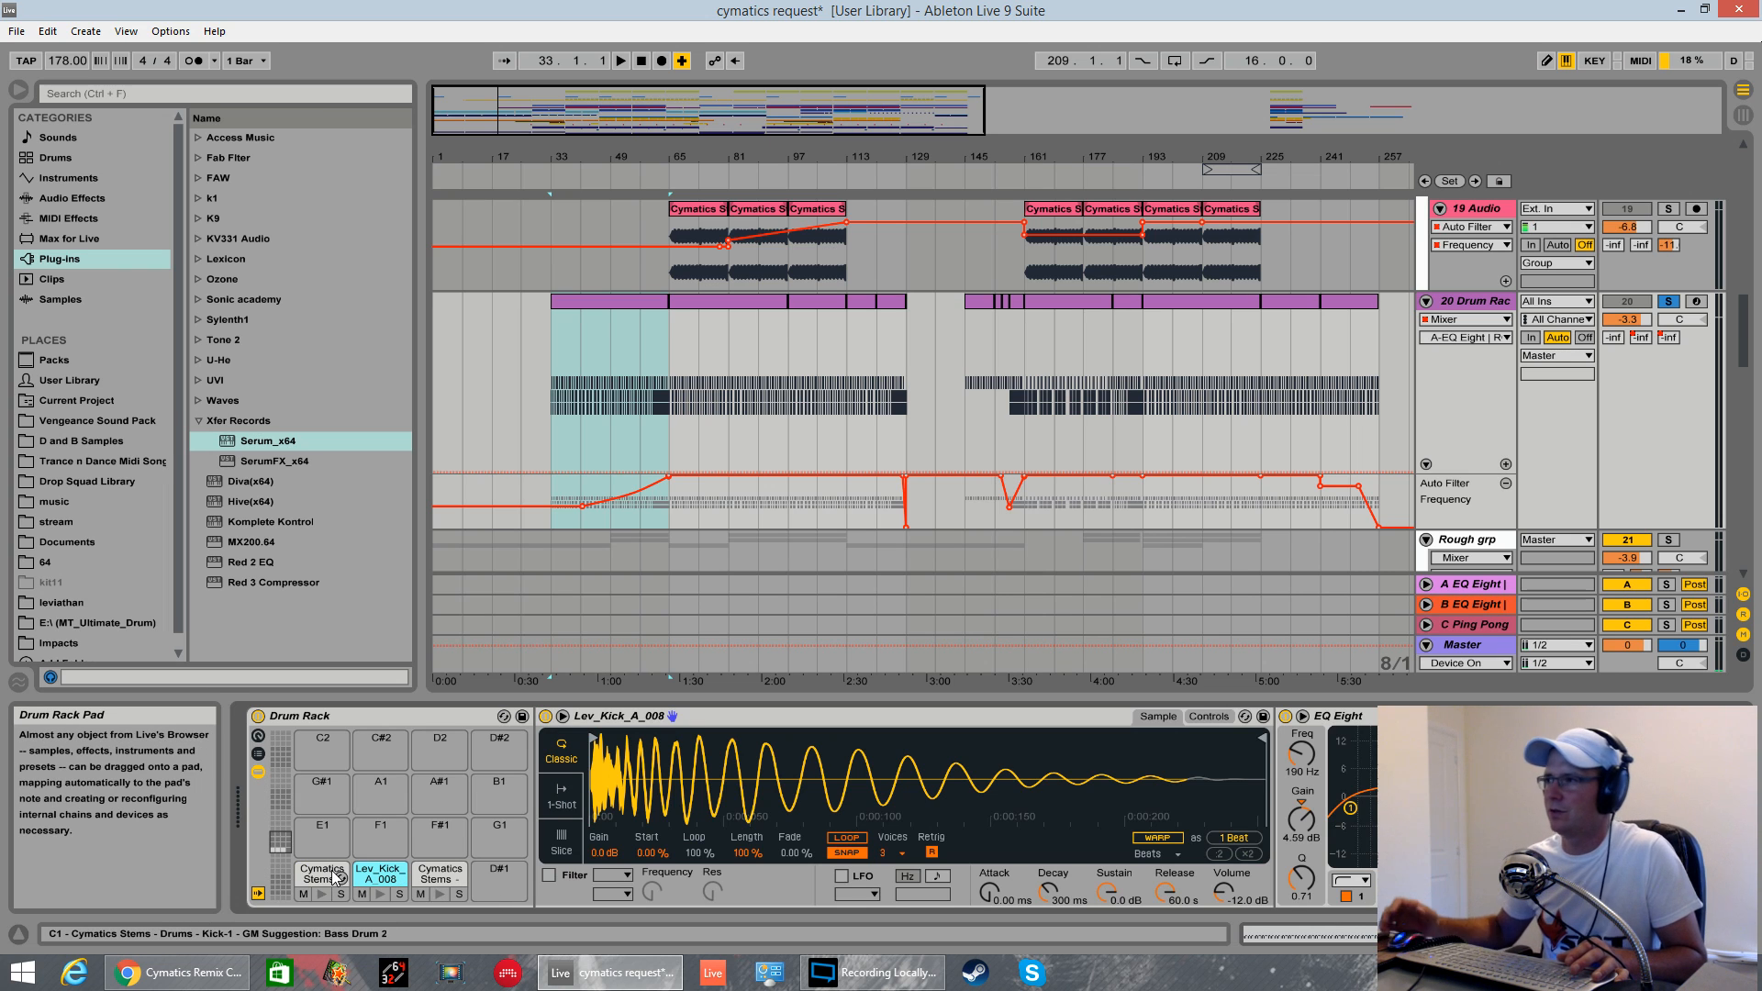
{"action": "double_click", "coordinate": [383, 879]}
- Play the soloed drum rack from bars 33 and 49, and show its Auto Filter Frequency automation on the track
{"action": "scroll", "coordinate": [839, 581], "scroll_direction": "up", "scroll_amount": 2}
{"action": "key", "text": "space"}
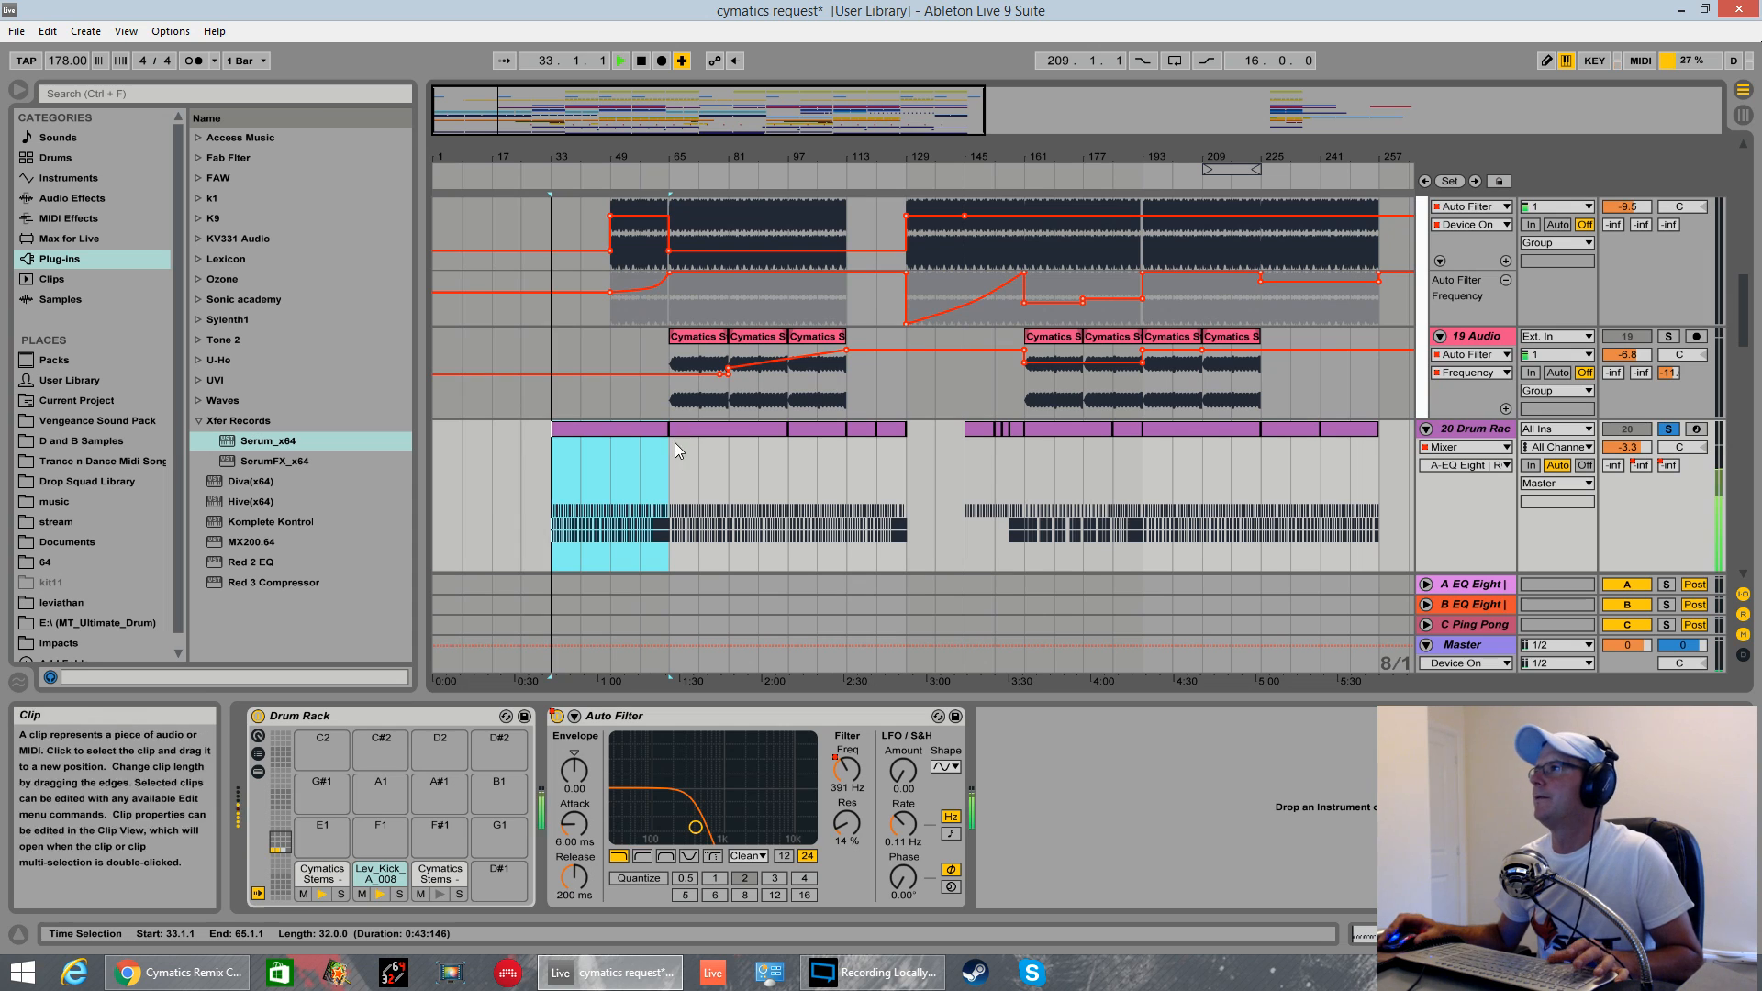
{"action": "left_click", "coordinate": [1446, 448]}
{"action": "left_click", "coordinate": [1392, 655]}
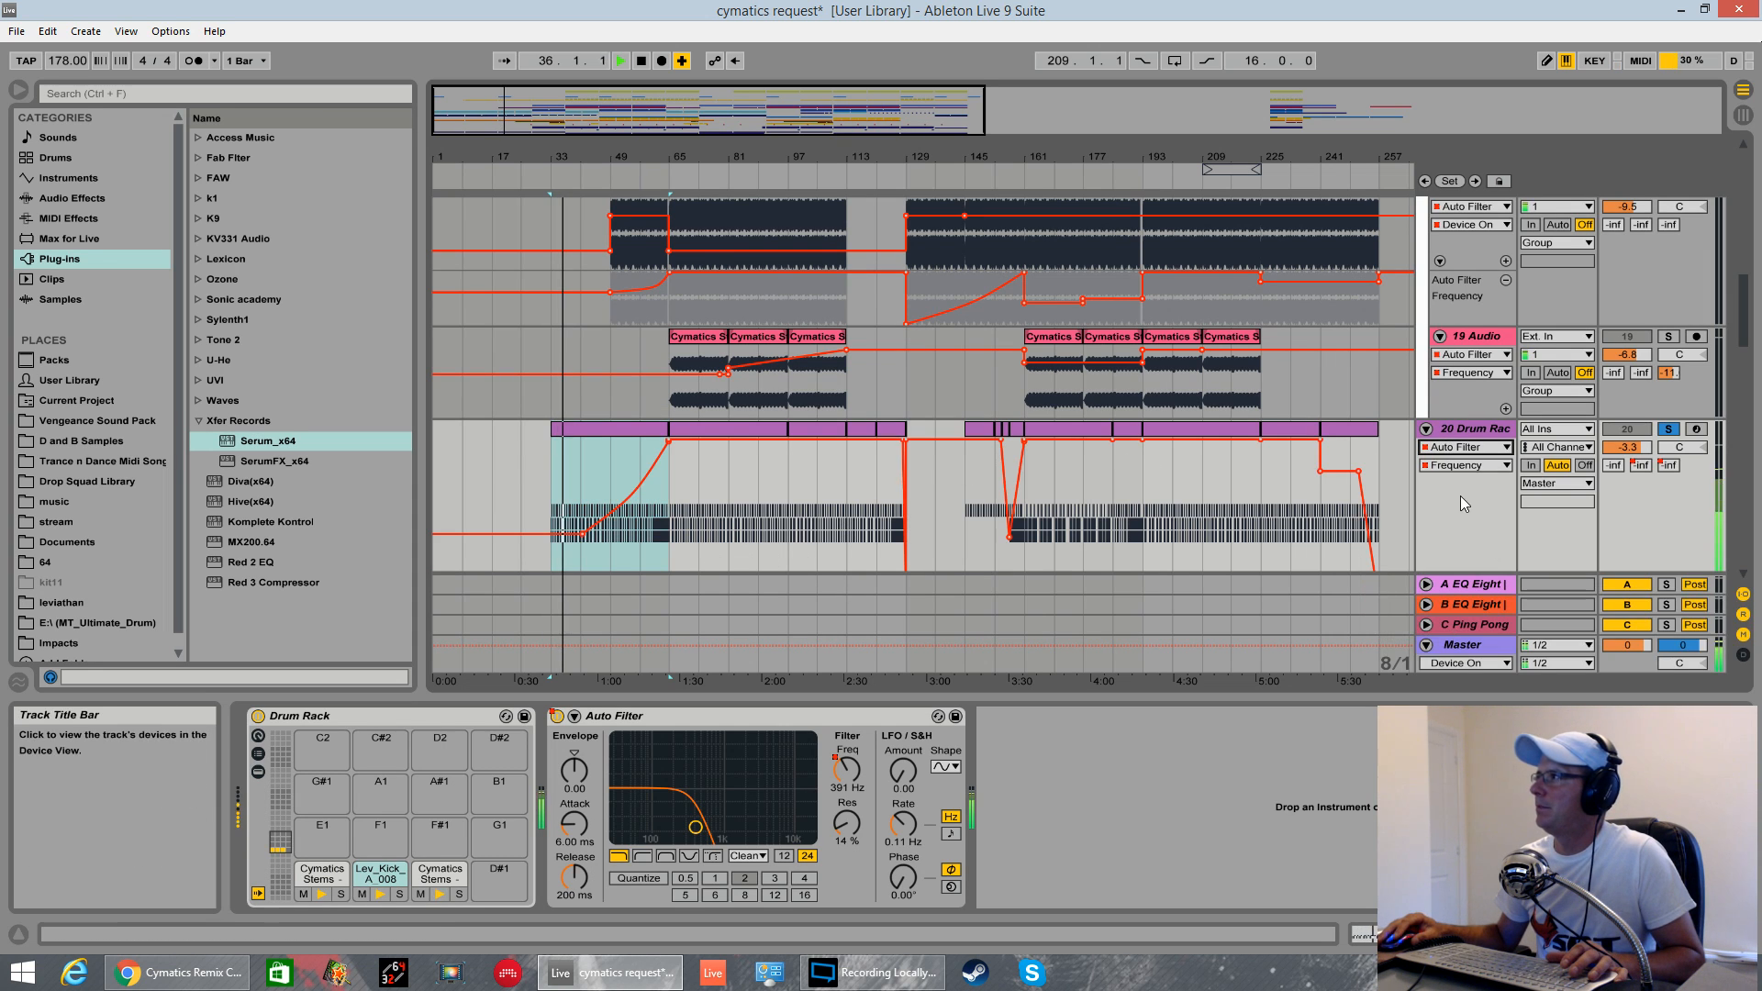
{"action": "left_click", "coordinate": [614, 474]}
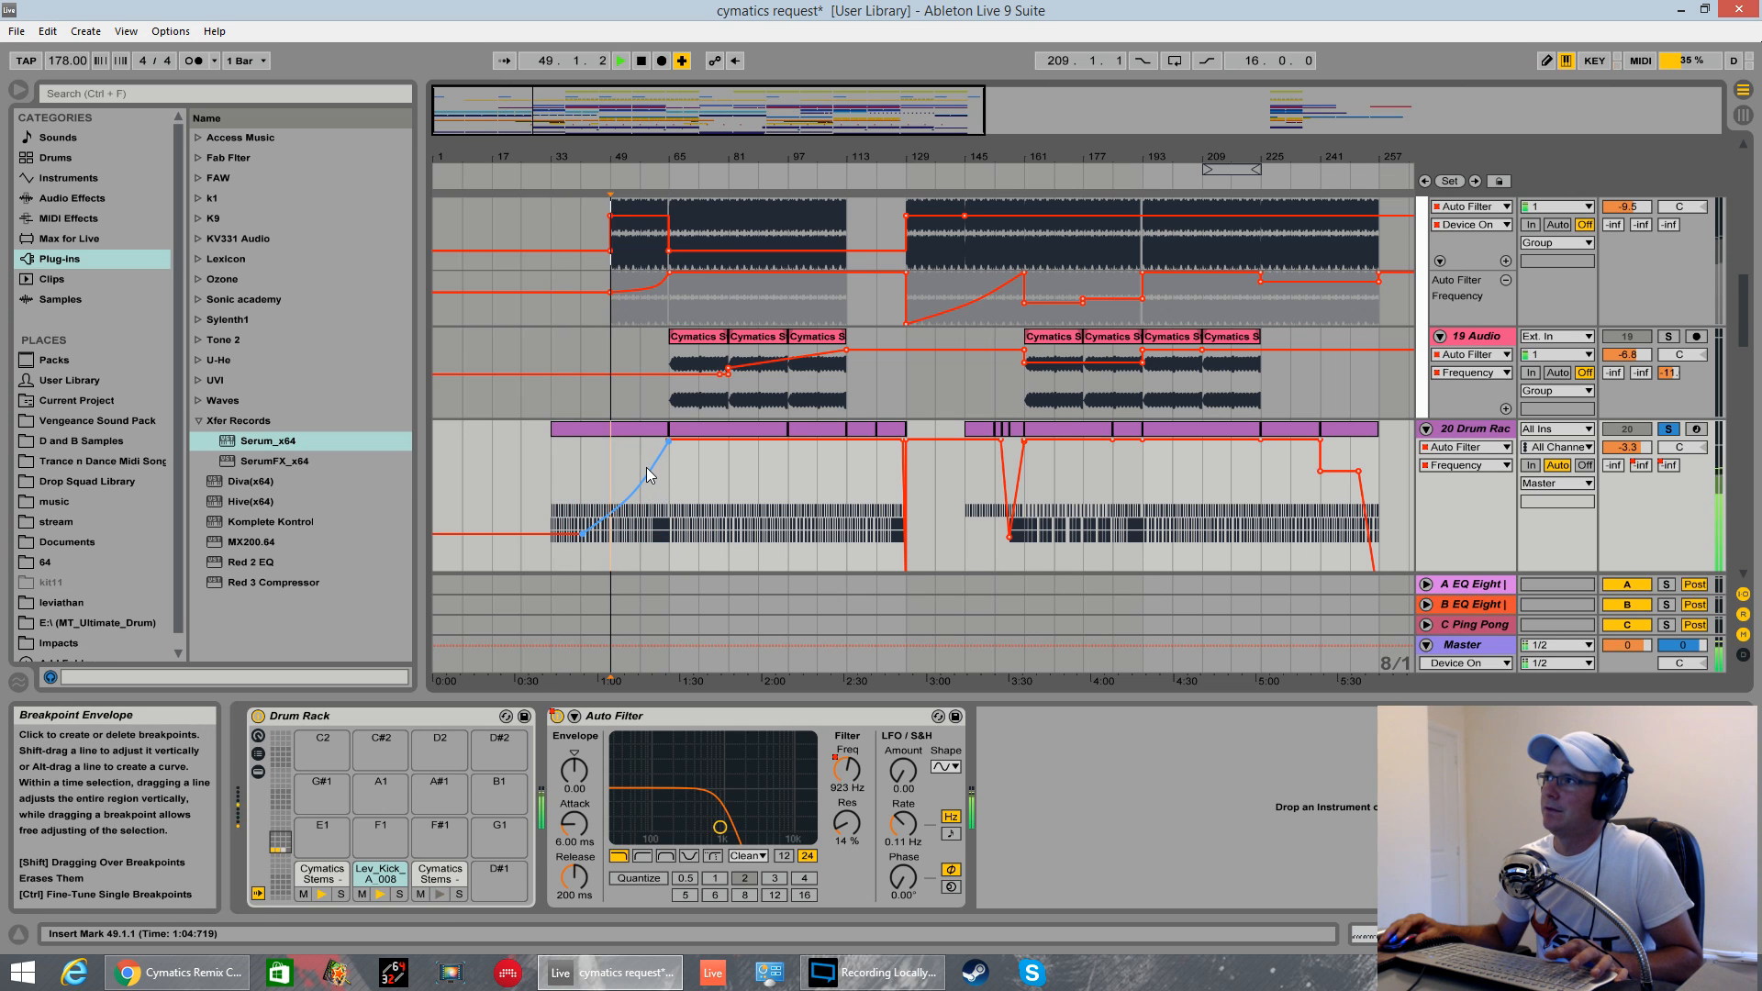
{"action": "left_click_drag", "start_coordinate": [640, 477], "coordinate": [650, 475]}
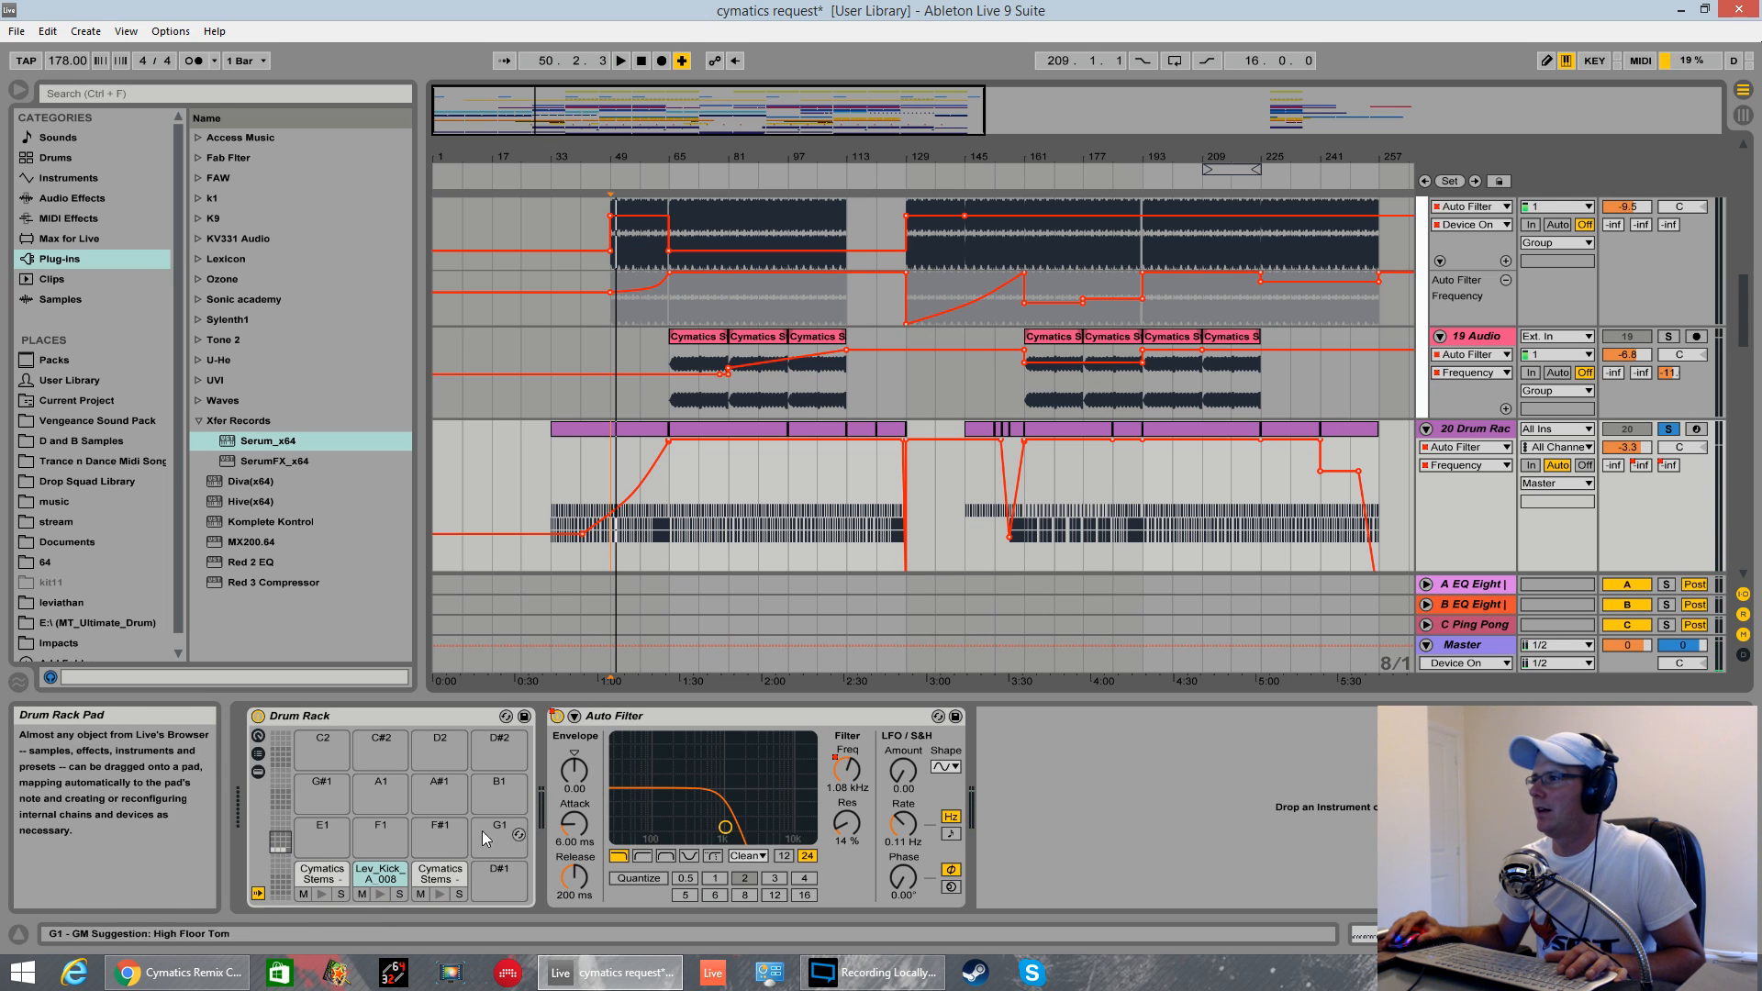
- Examine the S1 Imager settings on the drum rack's snare pad and on the Claps track, closing both plug-in windows
{"action": "left_click", "coordinate": [439, 874]}
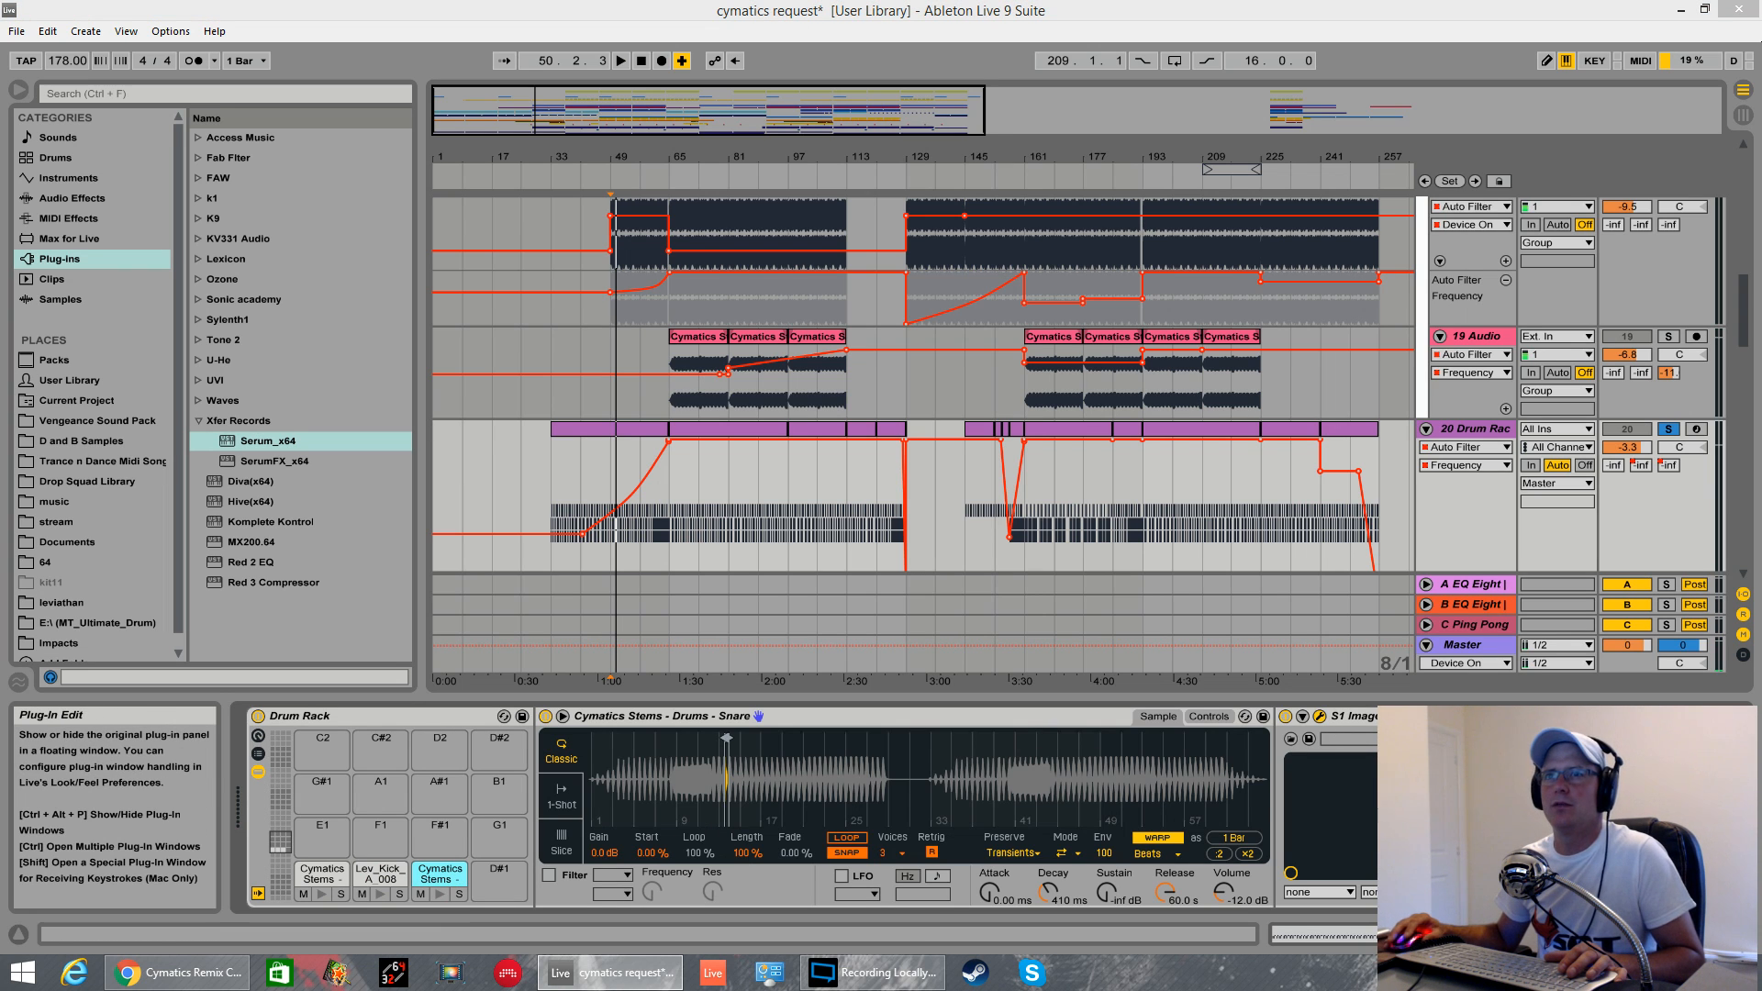
{"action": "left_click", "coordinate": [1320, 716]}
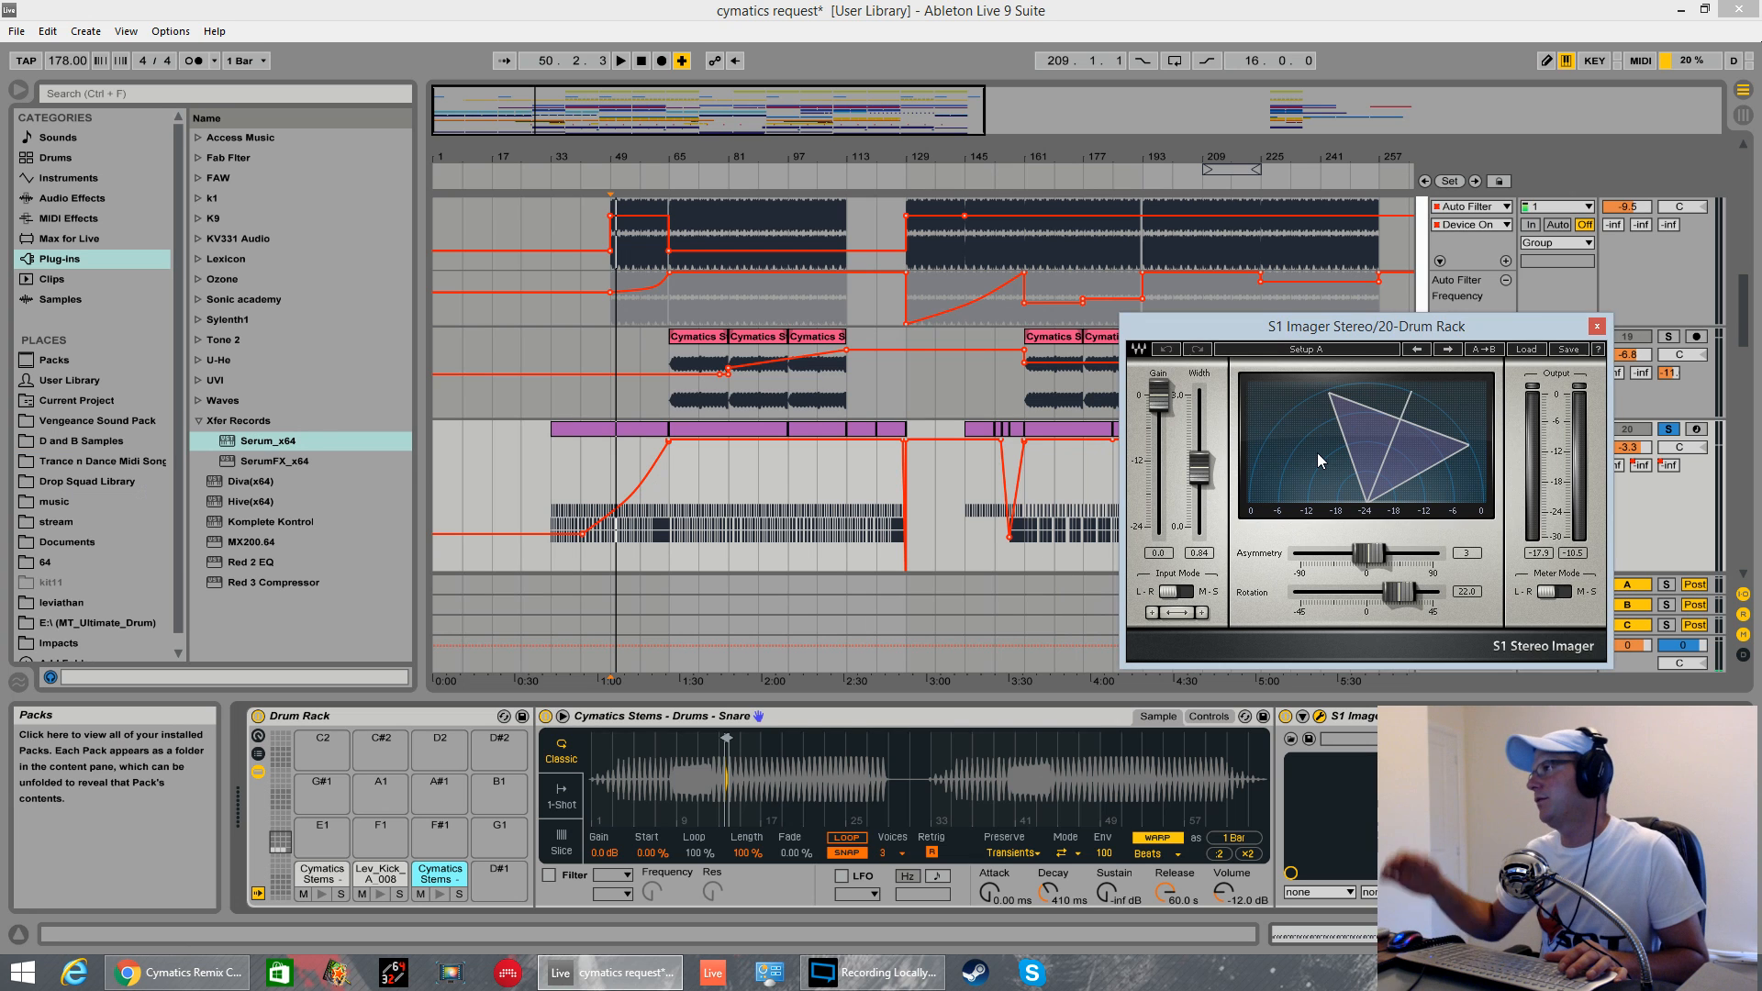
{"action": "left_click", "coordinate": [1597, 326]}
{"action": "scroll", "coordinate": [1540, 395], "scroll_direction": "down", "scroll_amount": 5}
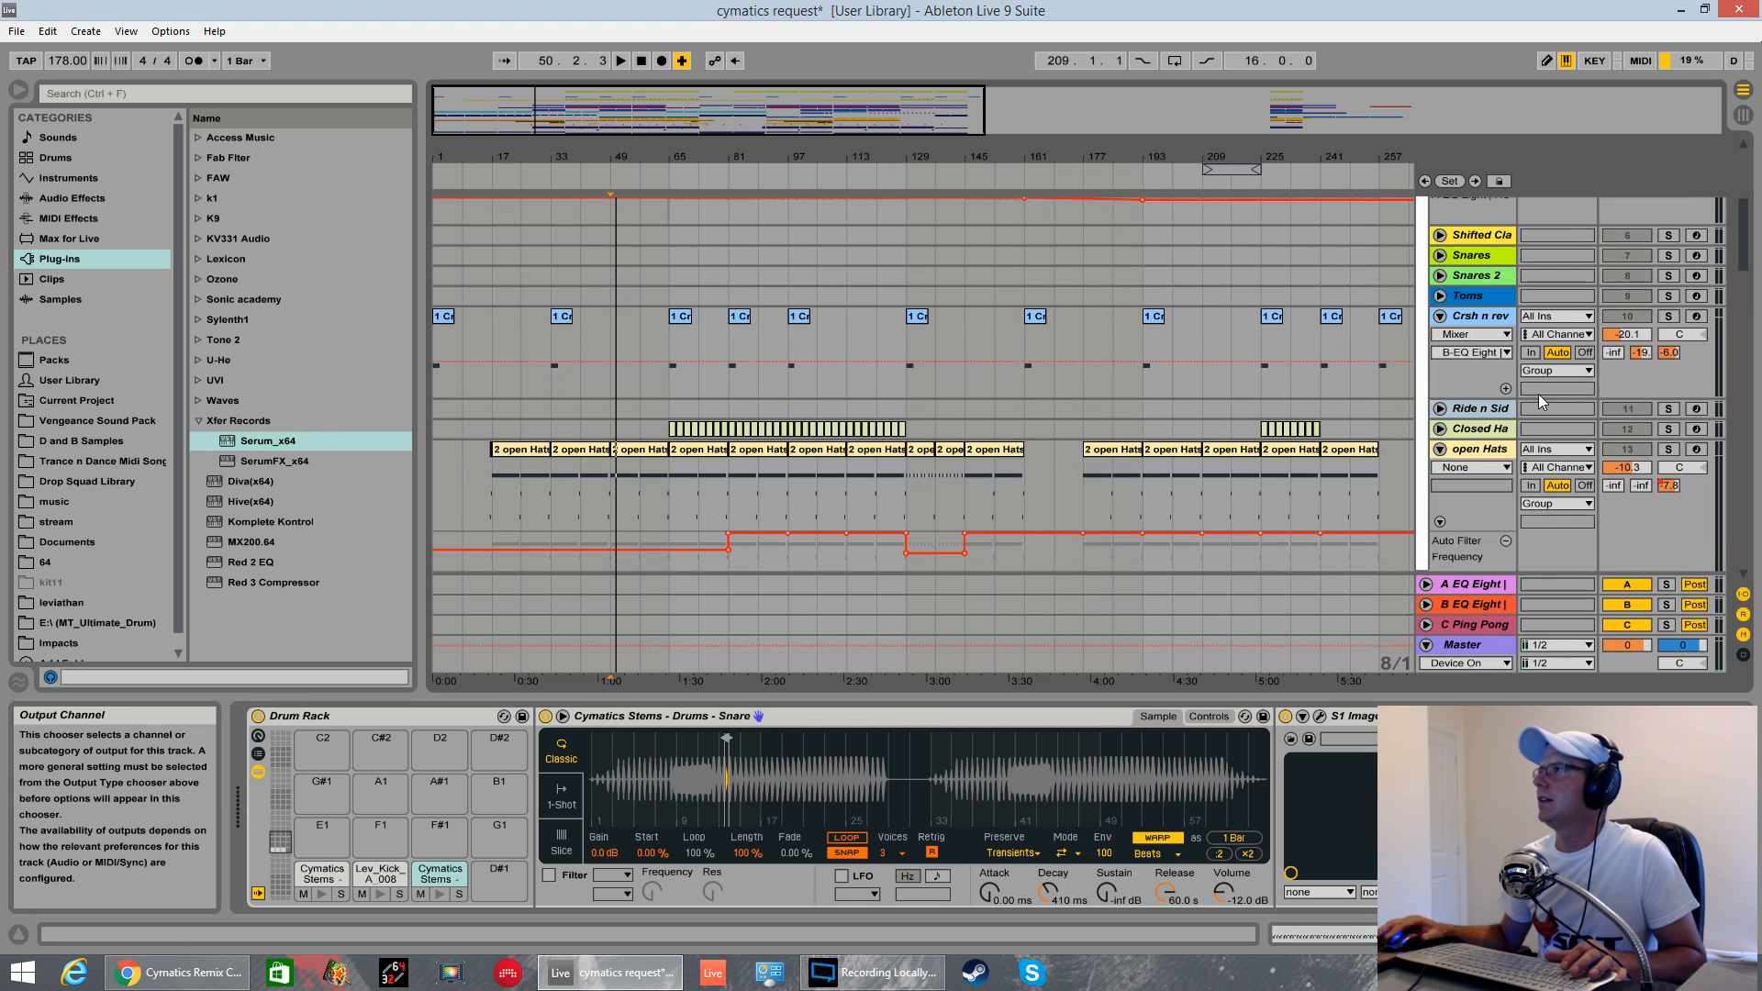
{"action": "scroll", "coordinate": [1391, 415], "scroll_direction": "up", "scroll_amount": 5}
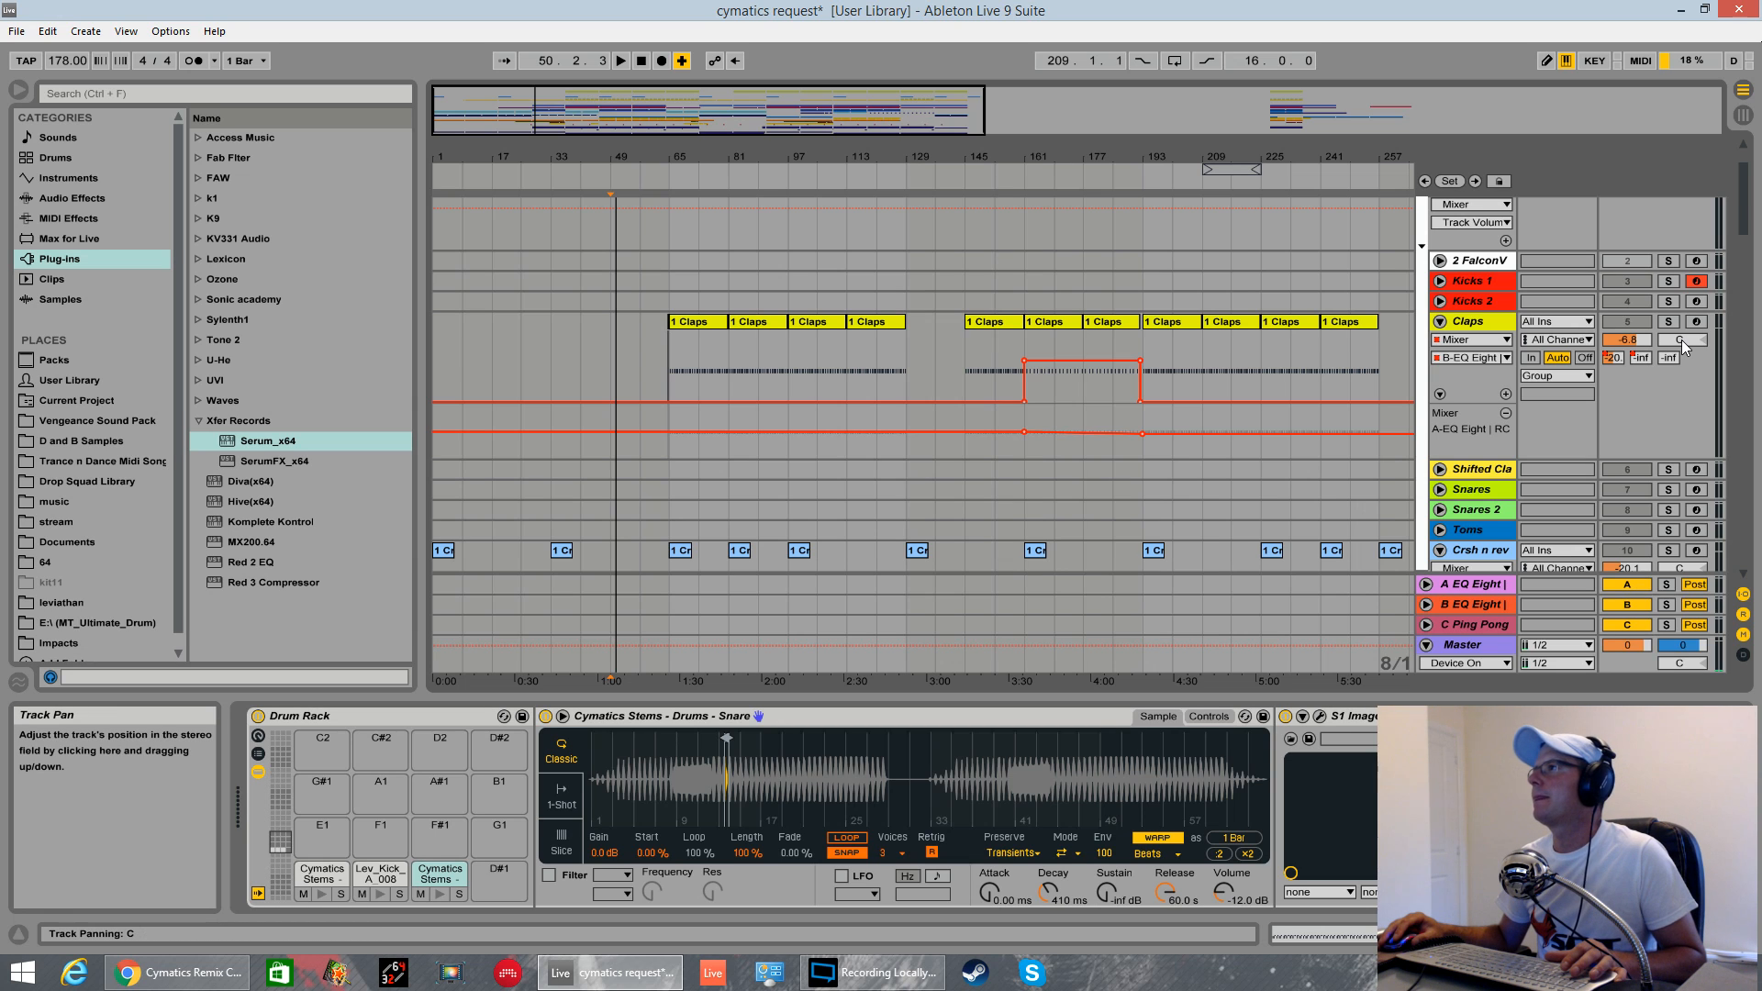
{"action": "left_click", "coordinate": [1484, 321]}
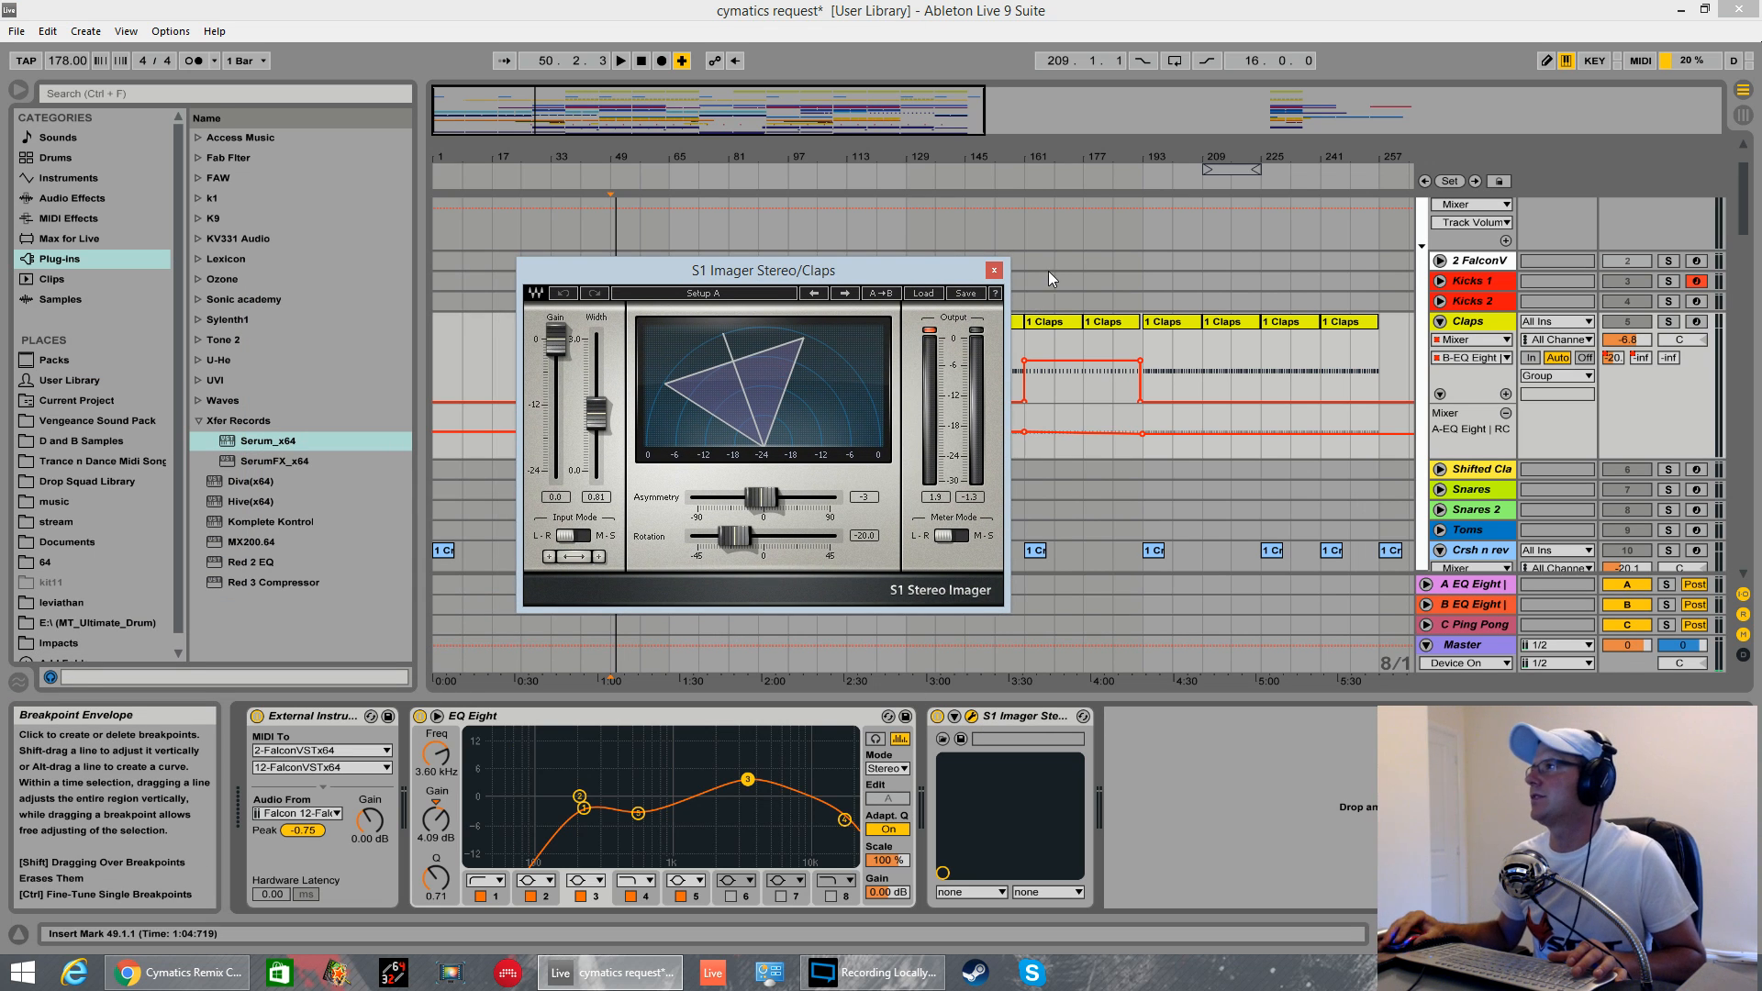
{"action": "left_click", "coordinate": [994, 269]}
- Play from bar 65 with the Claps track soloed, stop playback, and show the effects on return A
{"action": "left_click", "coordinate": [670, 365]}
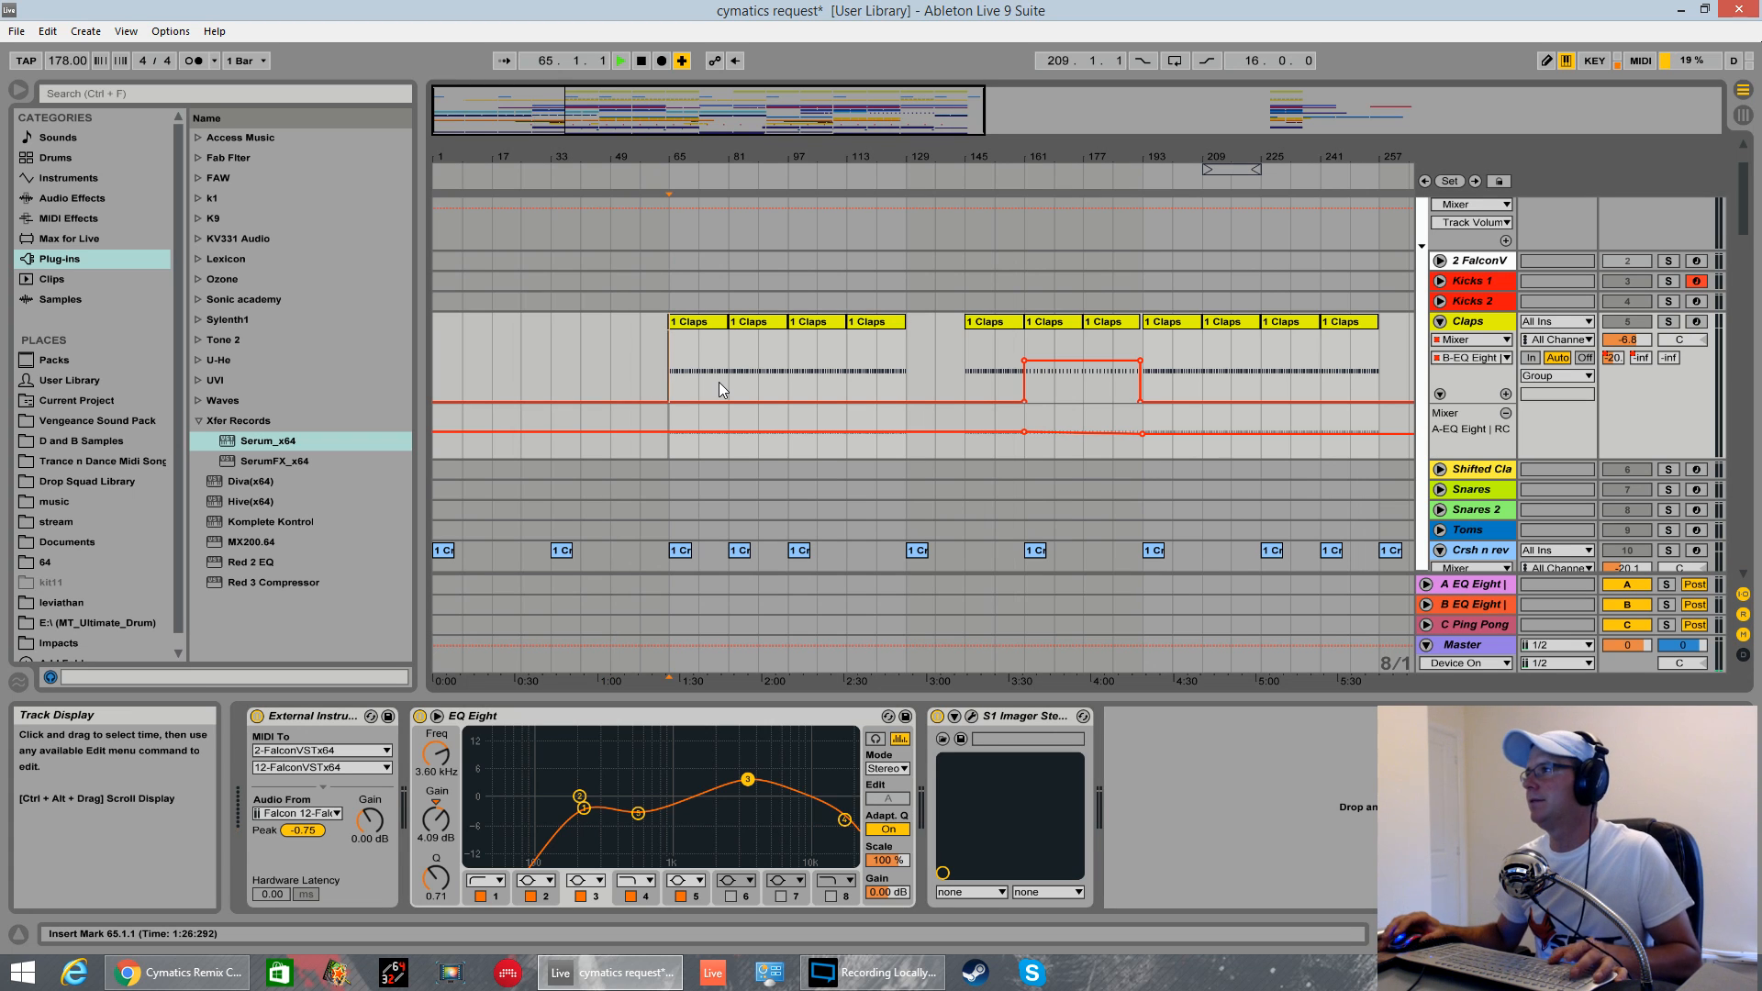
{"action": "key", "text": "space"}
{"action": "scroll", "coordinate": [918, 400], "scroll_direction": "down", "scroll_amount": 1}
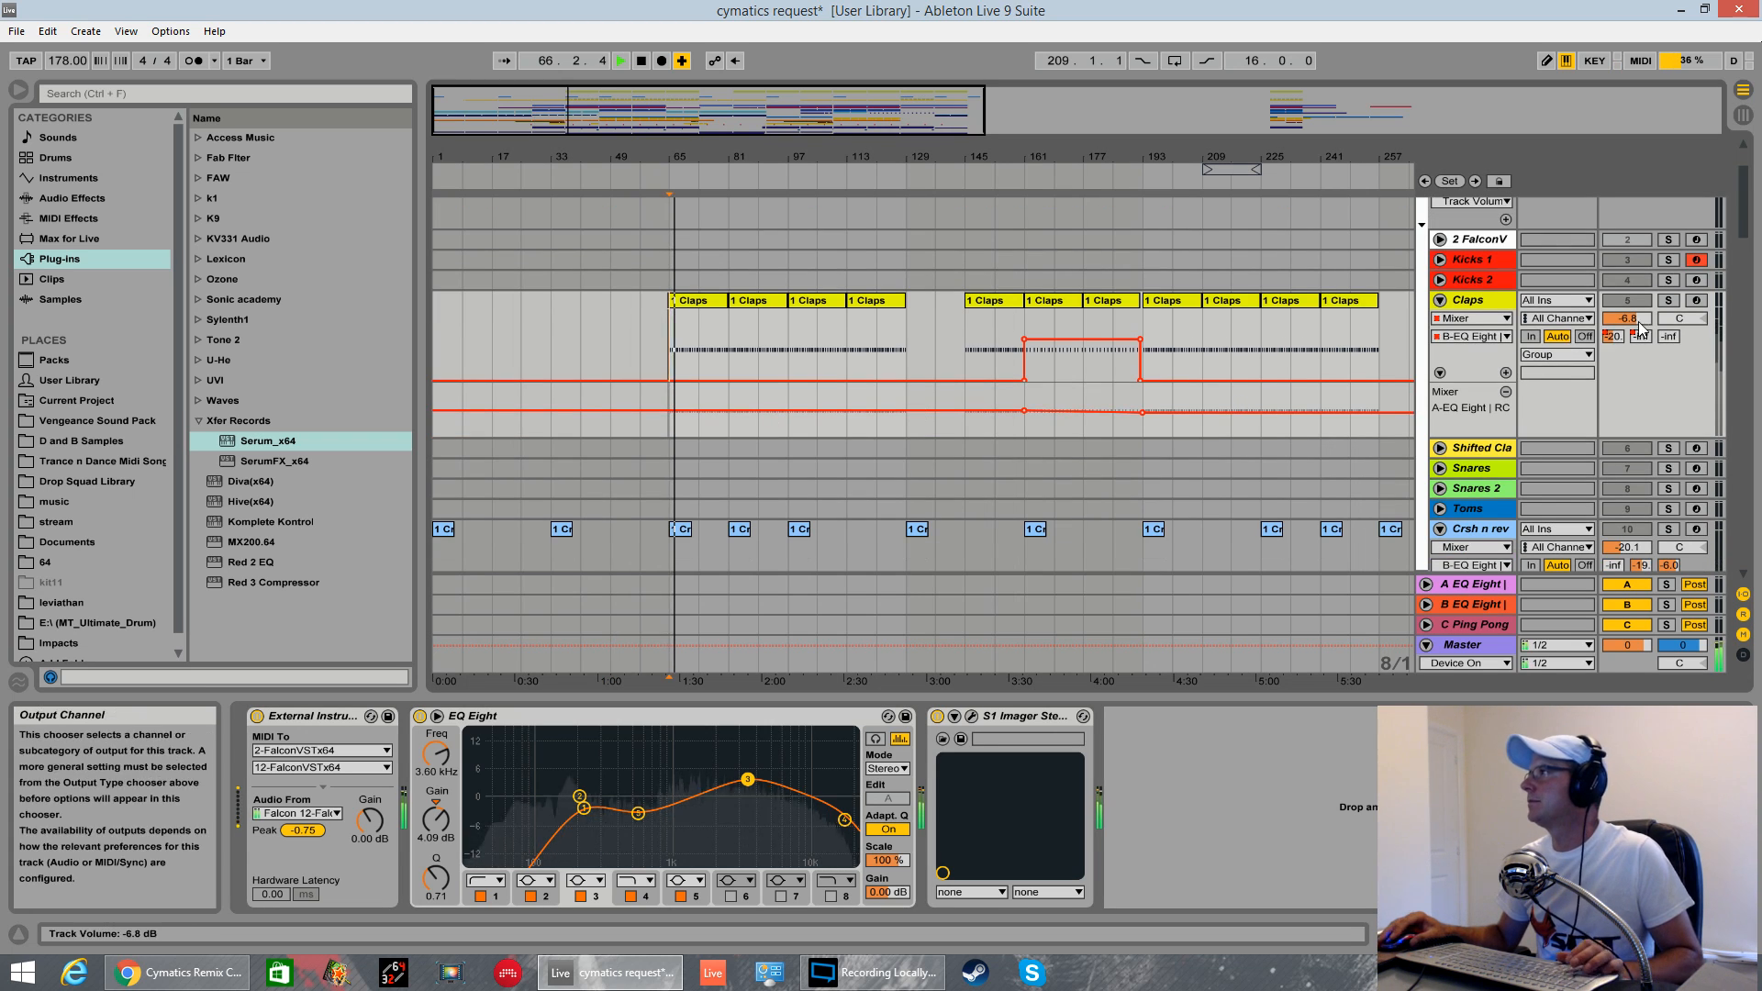
{"action": "left_click", "coordinate": [1669, 300]}
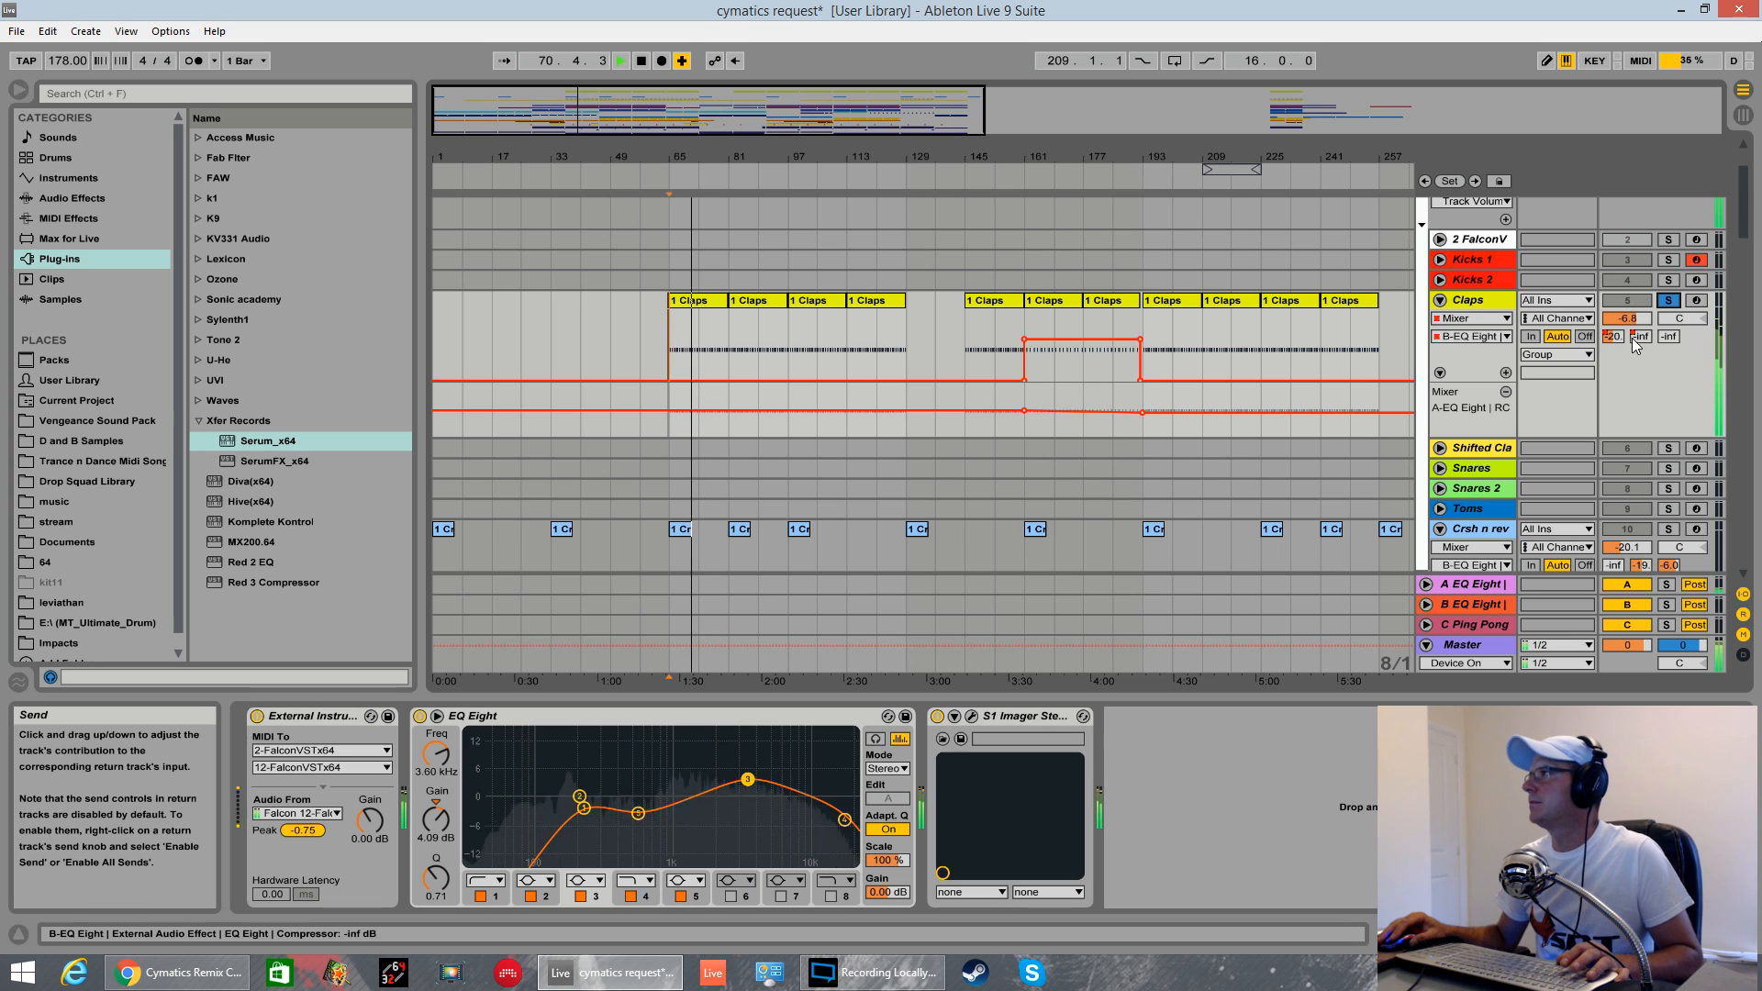
{"action": "key", "text": "space"}
{"action": "left_click", "coordinate": [1483, 582]}
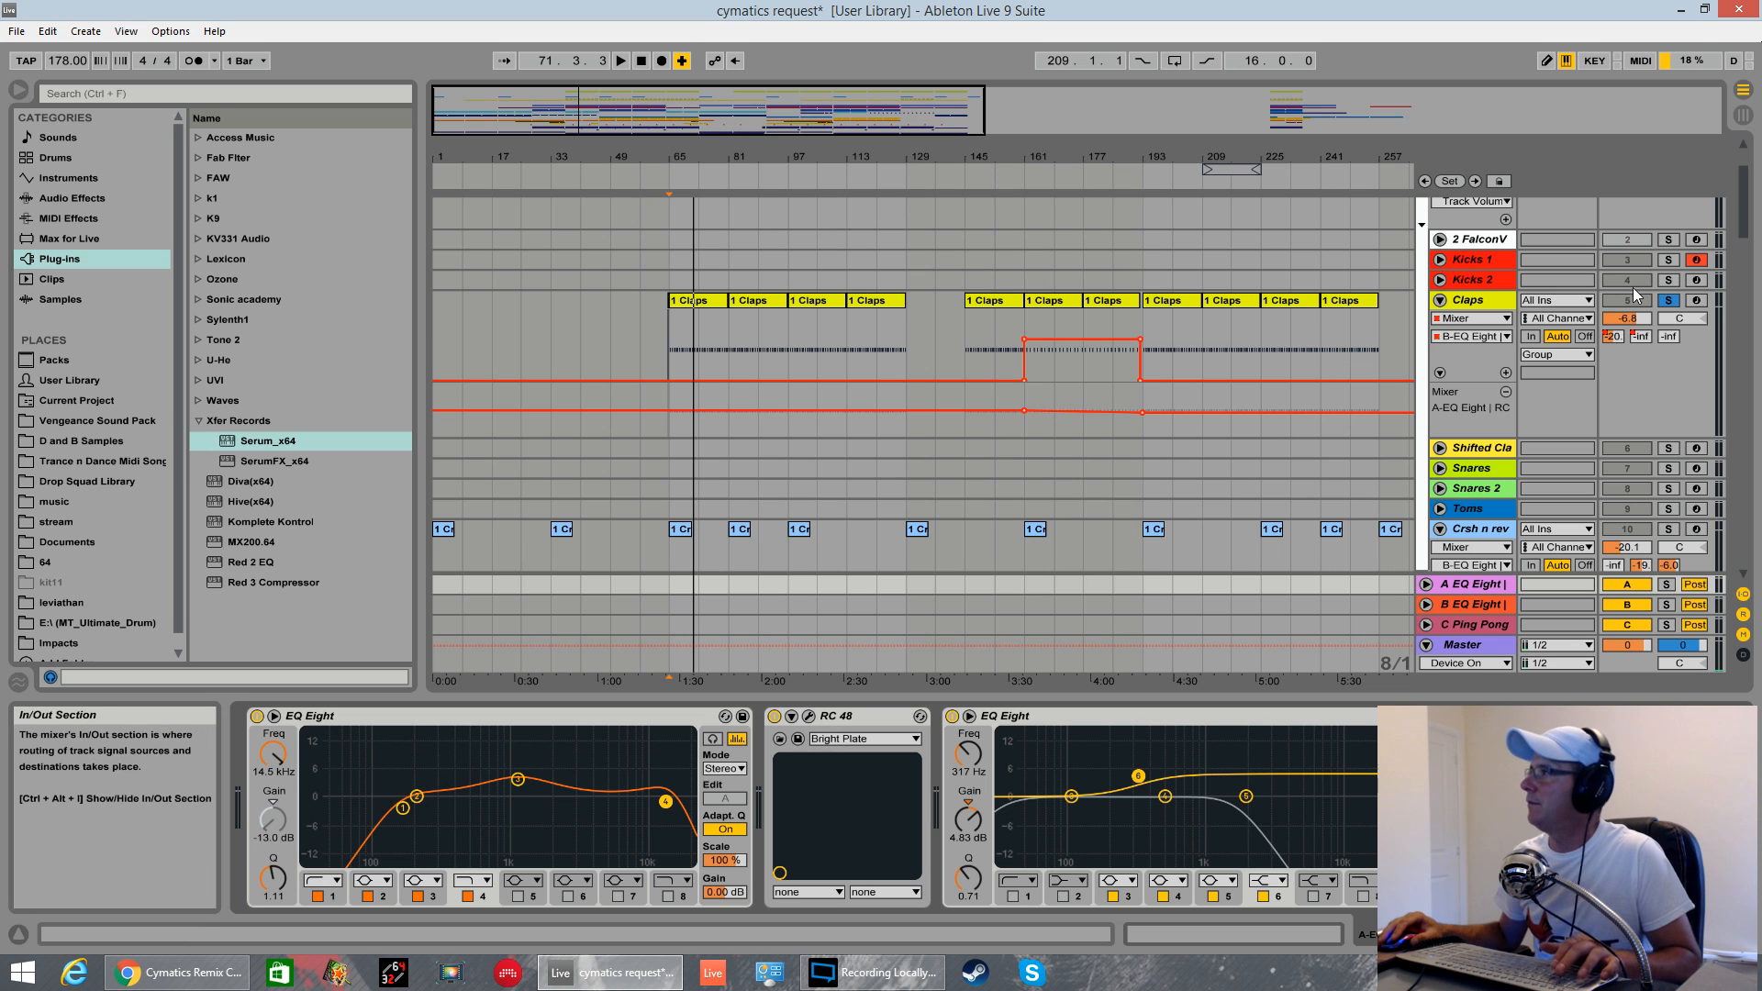
- Take Claps out of solo and play the arrangement from bars 65 and 49
{"action": "left_click", "coordinate": [1669, 301]}
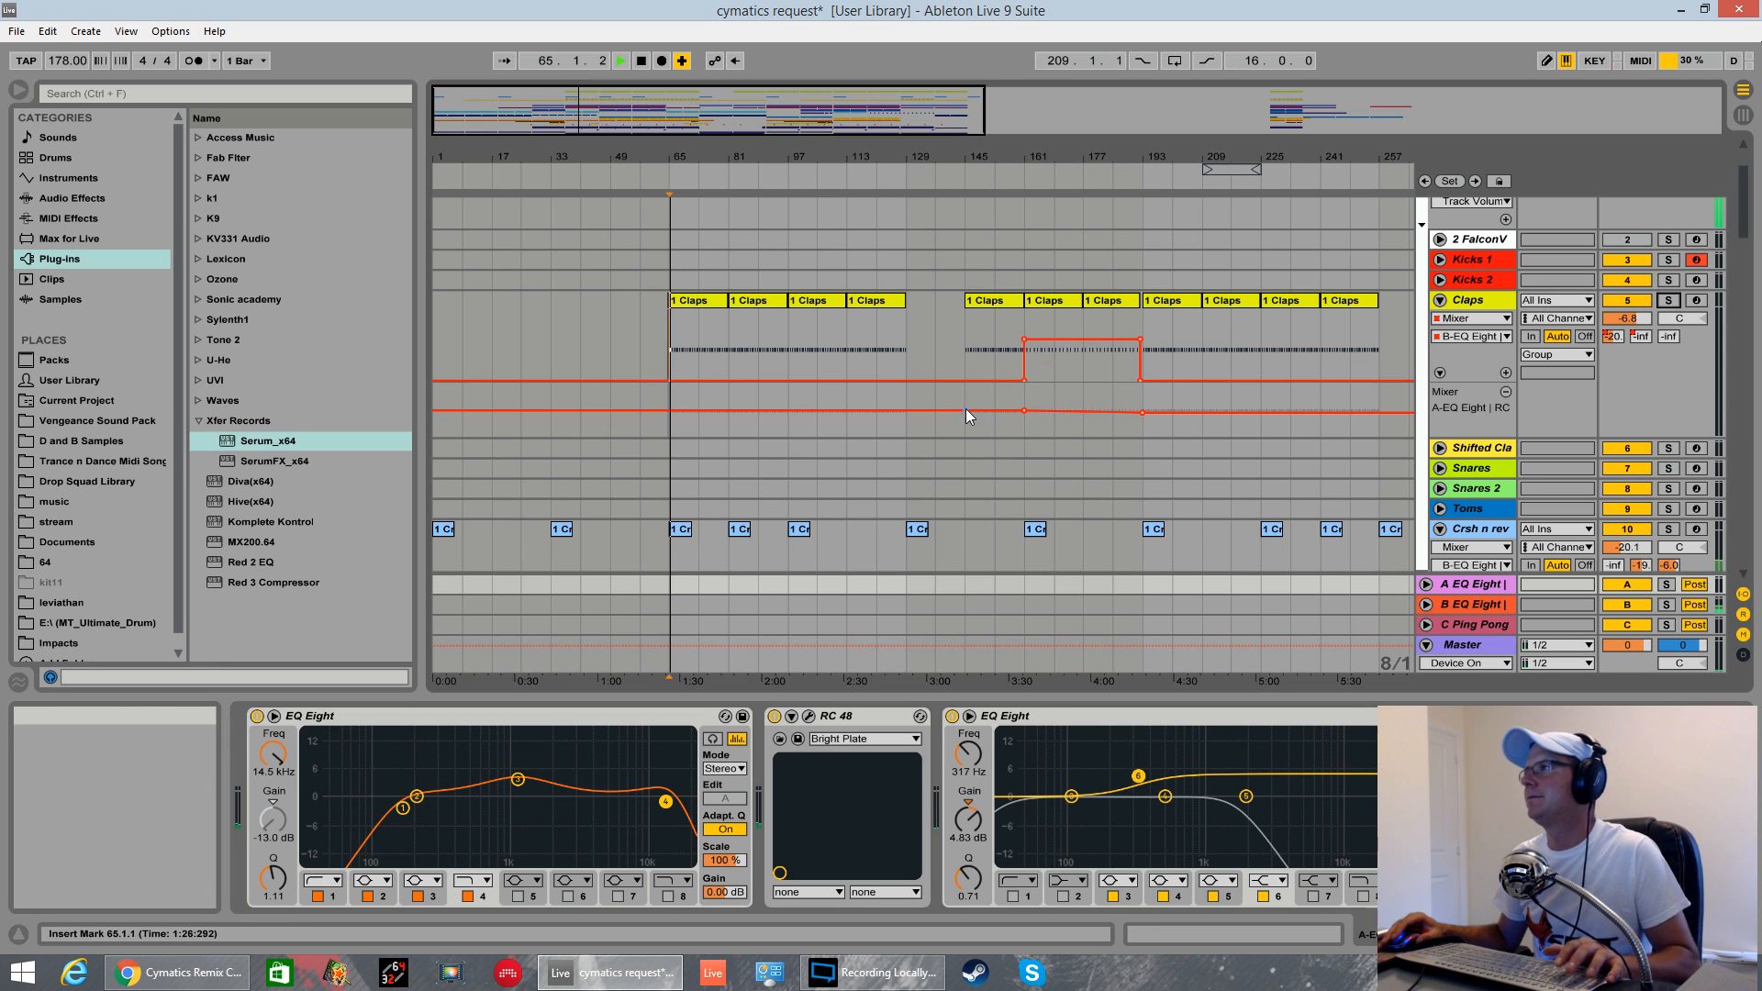
{"action": "scroll", "coordinate": [965, 410], "scroll_direction": "down", "scroll_amount": 5}
{"action": "left_click", "coordinate": [615, 375]}
{"action": "key", "text": "space"}
{"action": "scroll", "coordinate": [821, 384], "scroll_direction": "down", "scroll_amount": 6}
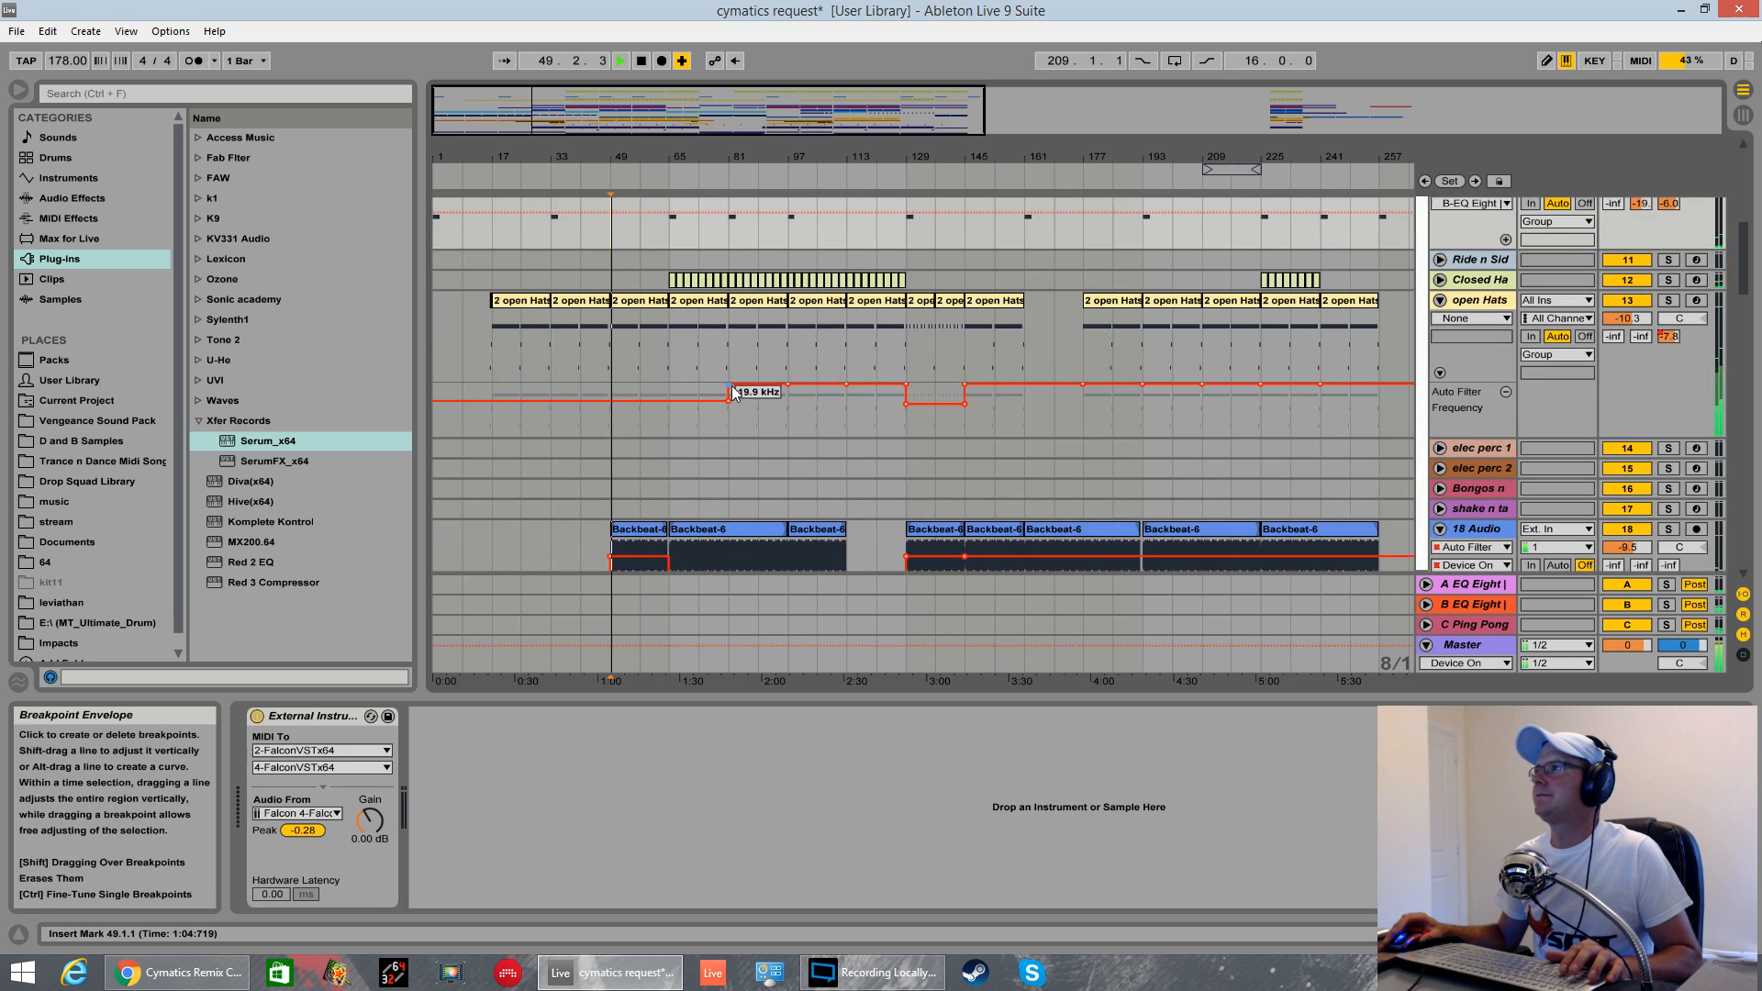
- Play the soloed 18 Audio track from bar 49, and display the Frequency automation of its Auto Filter
{"action": "left_click", "coordinate": [1675, 381]}
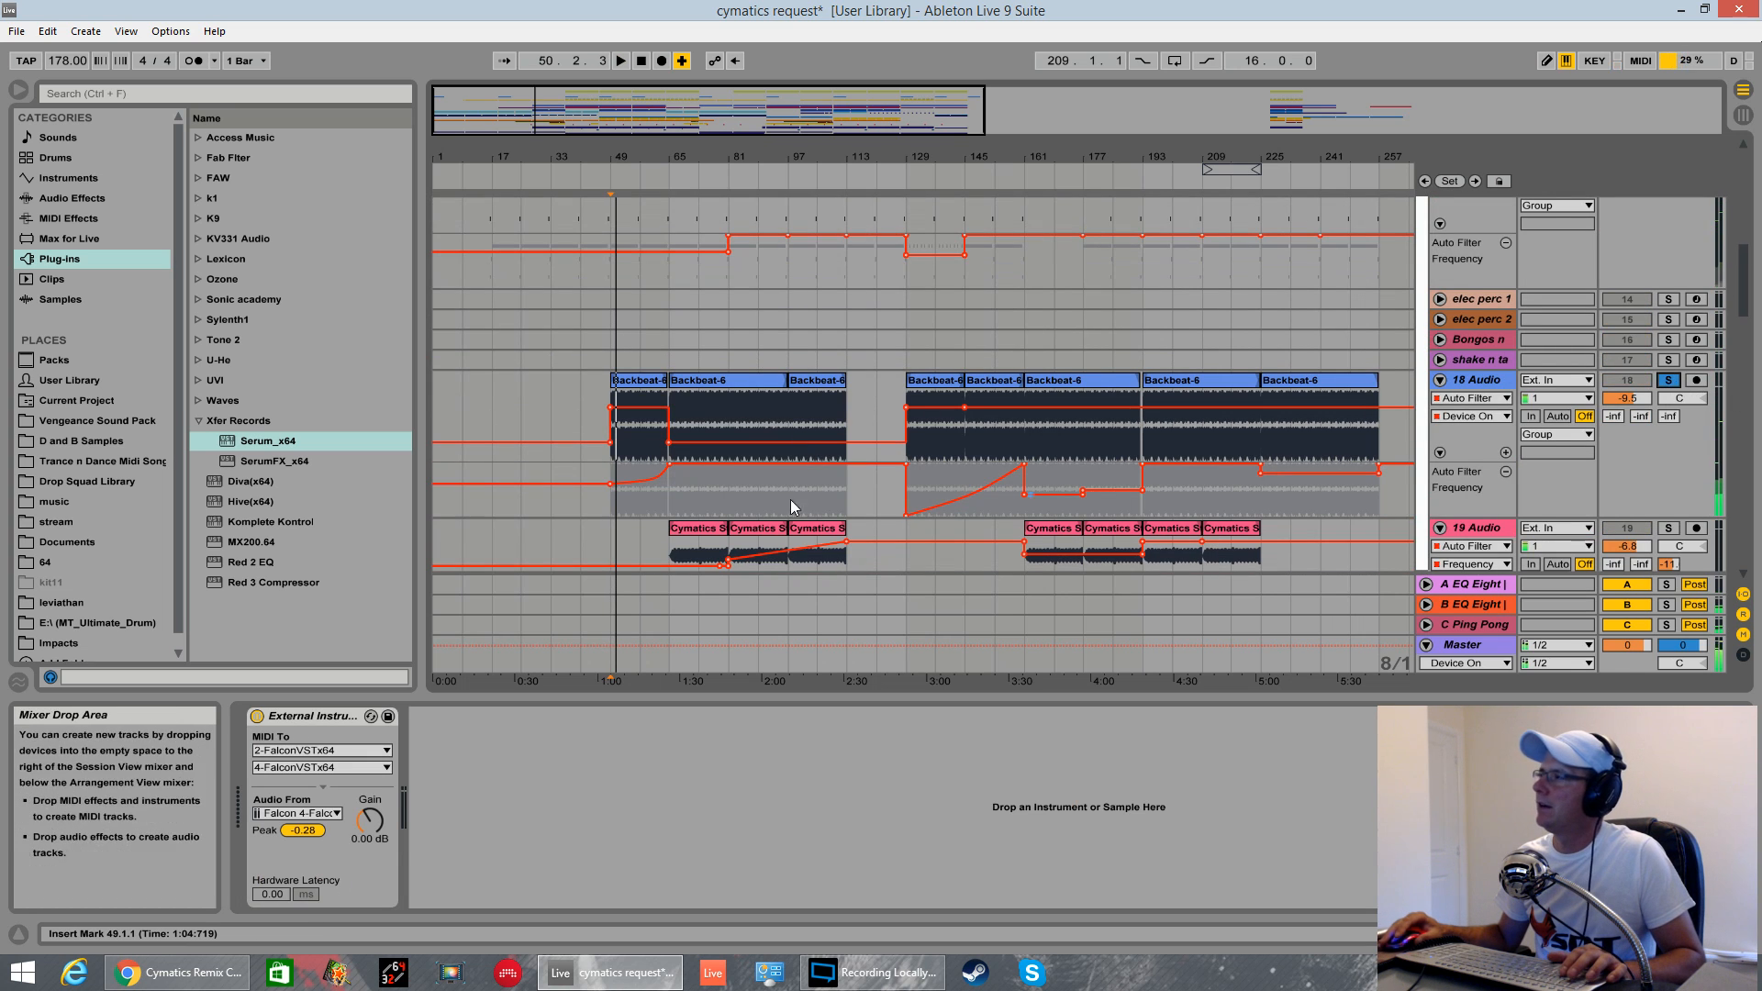
{"action": "left_click", "coordinate": [611, 397]}
{"action": "key", "text": "space"}
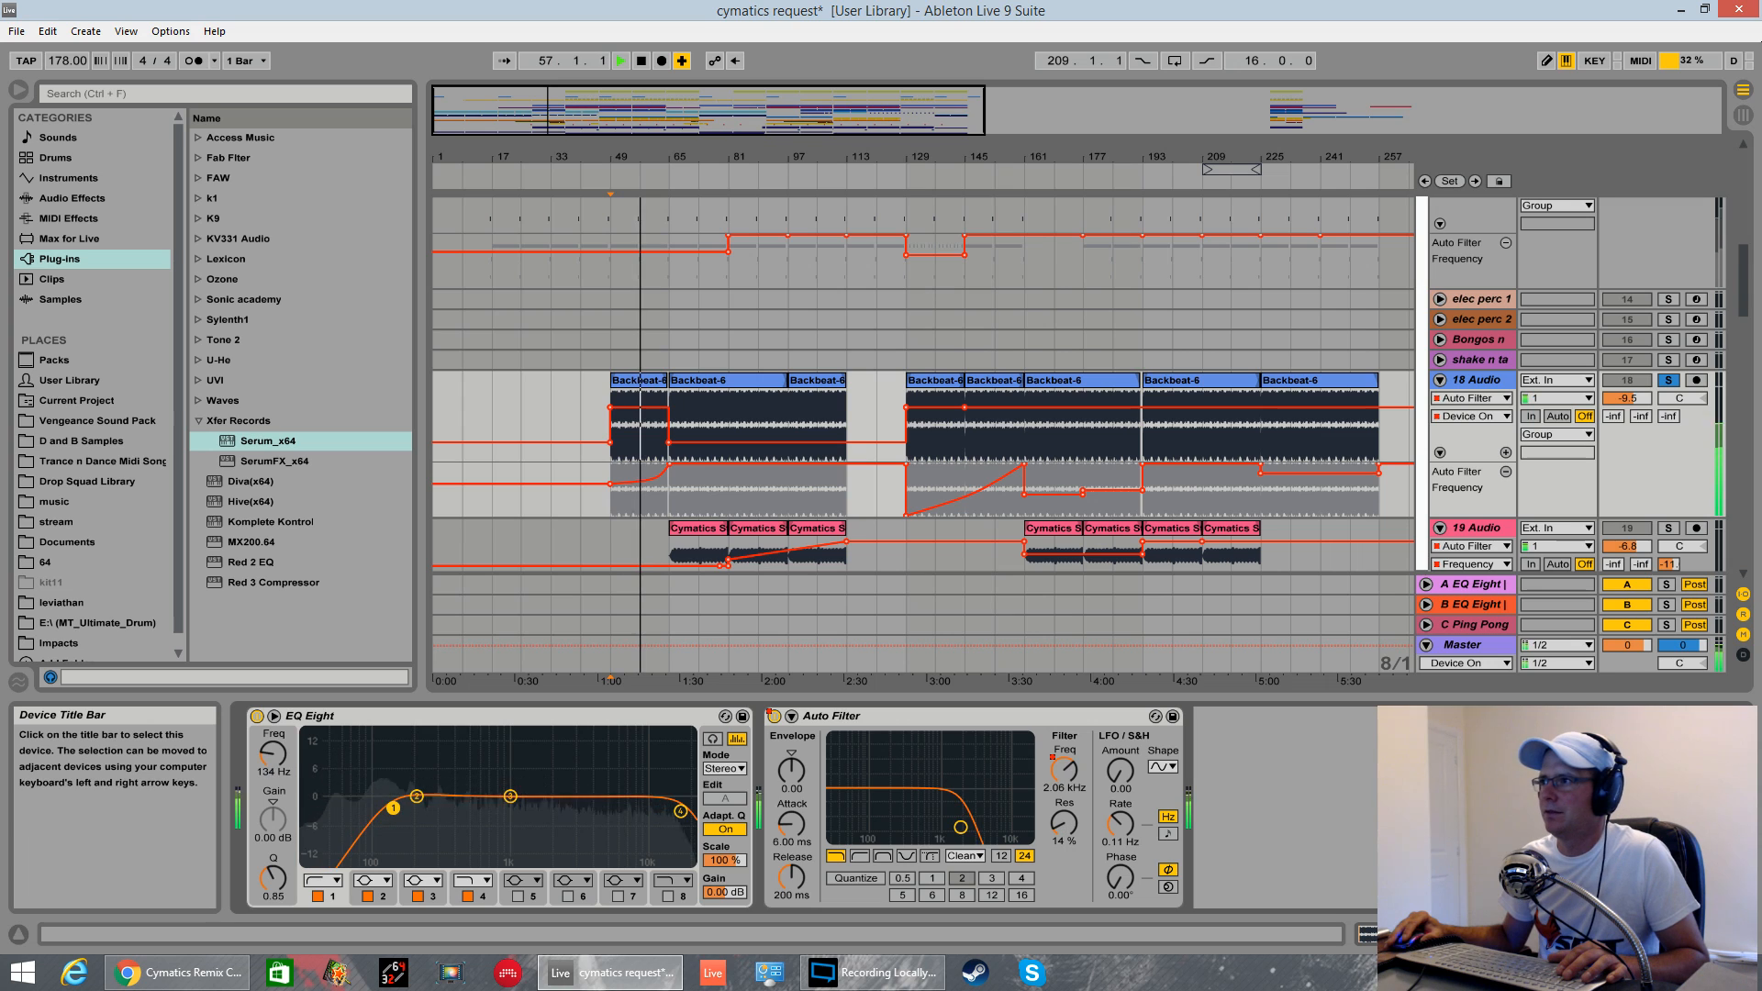
{"action": "key", "text": "space"}
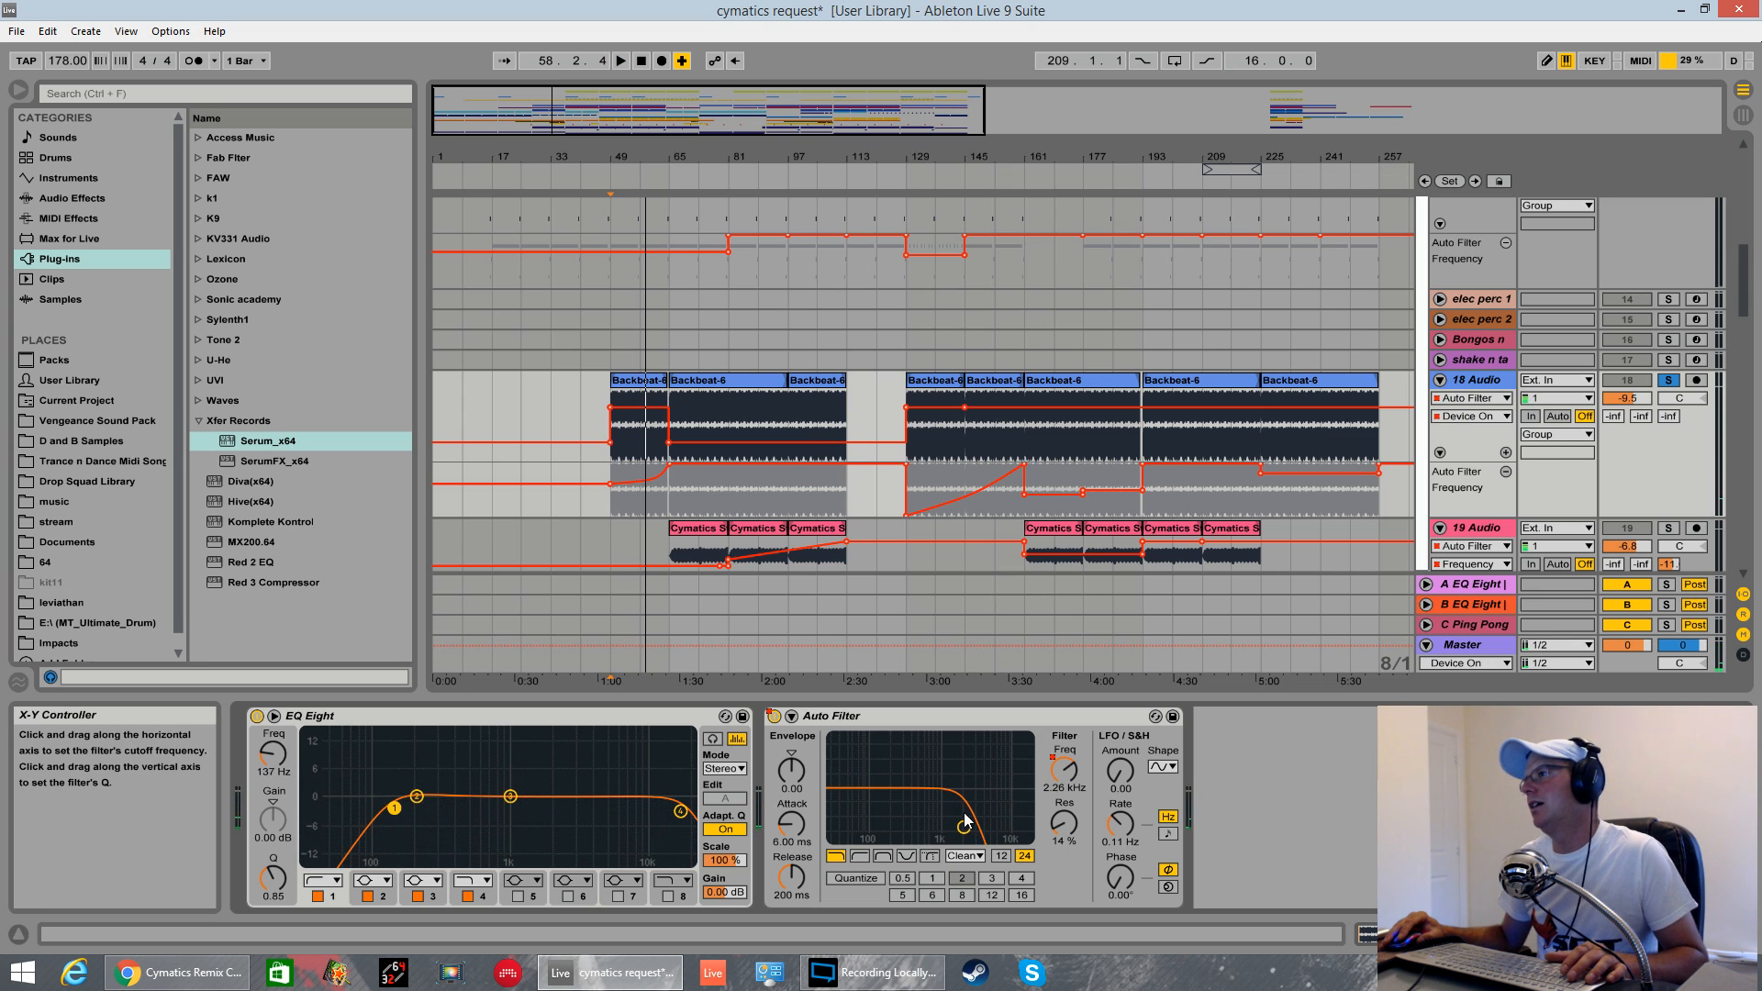
{"action": "left_click", "coordinate": [1063, 774]}
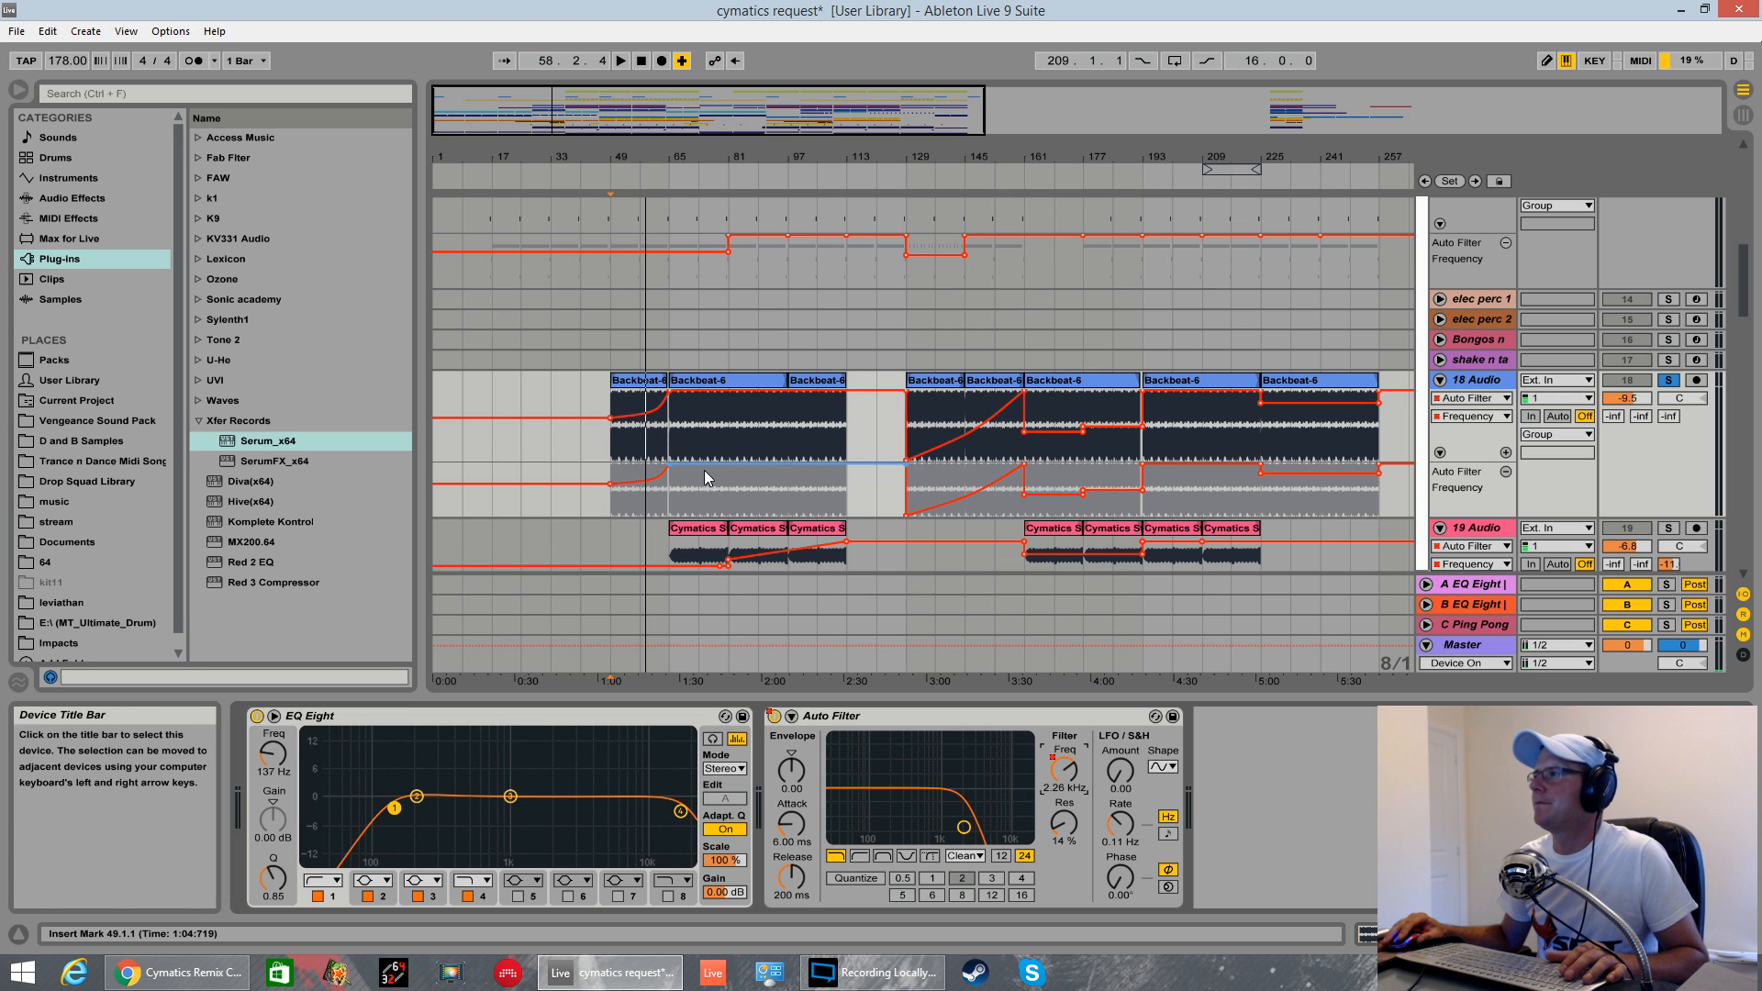
{"action": "key", "text": "space"}
- Show the Rough grp track's devices, solo the group, play it from bar 49, and stop
{"action": "scroll", "coordinate": [692, 451], "scroll_direction": "down", "scroll_amount": 5}
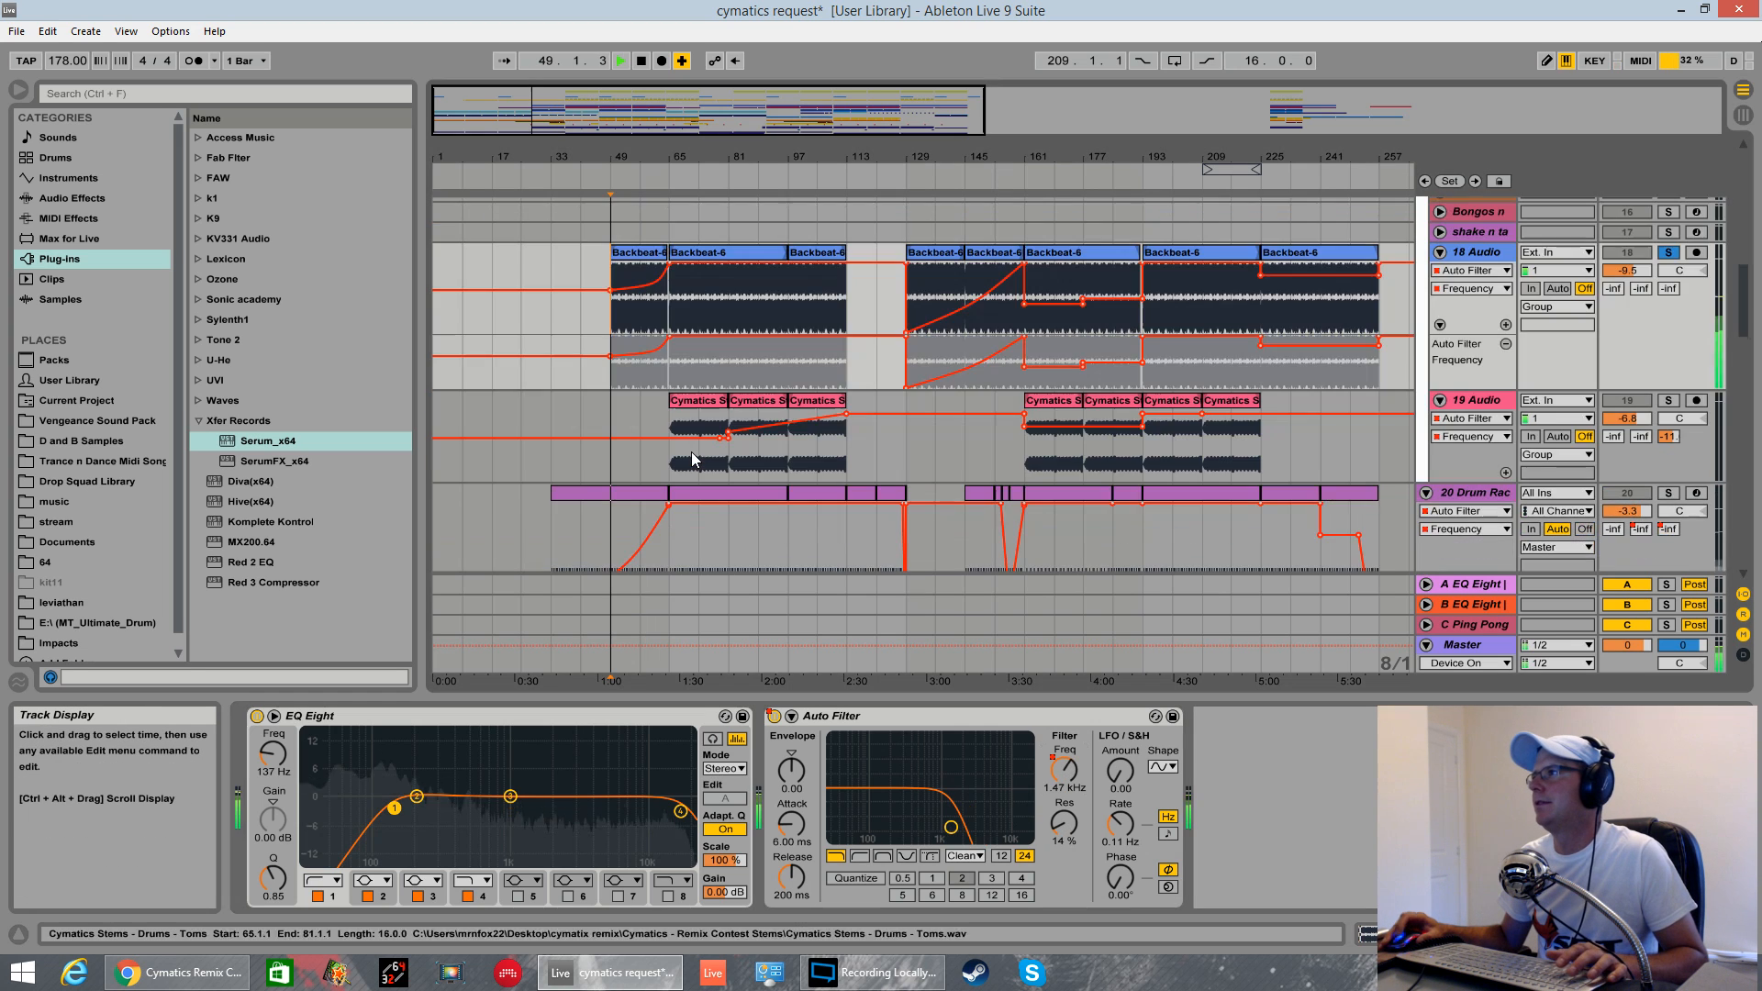
{"action": "scroll", "coordinate": [647, 384], "scroll_direction": "down", "scroll_amount": 3}
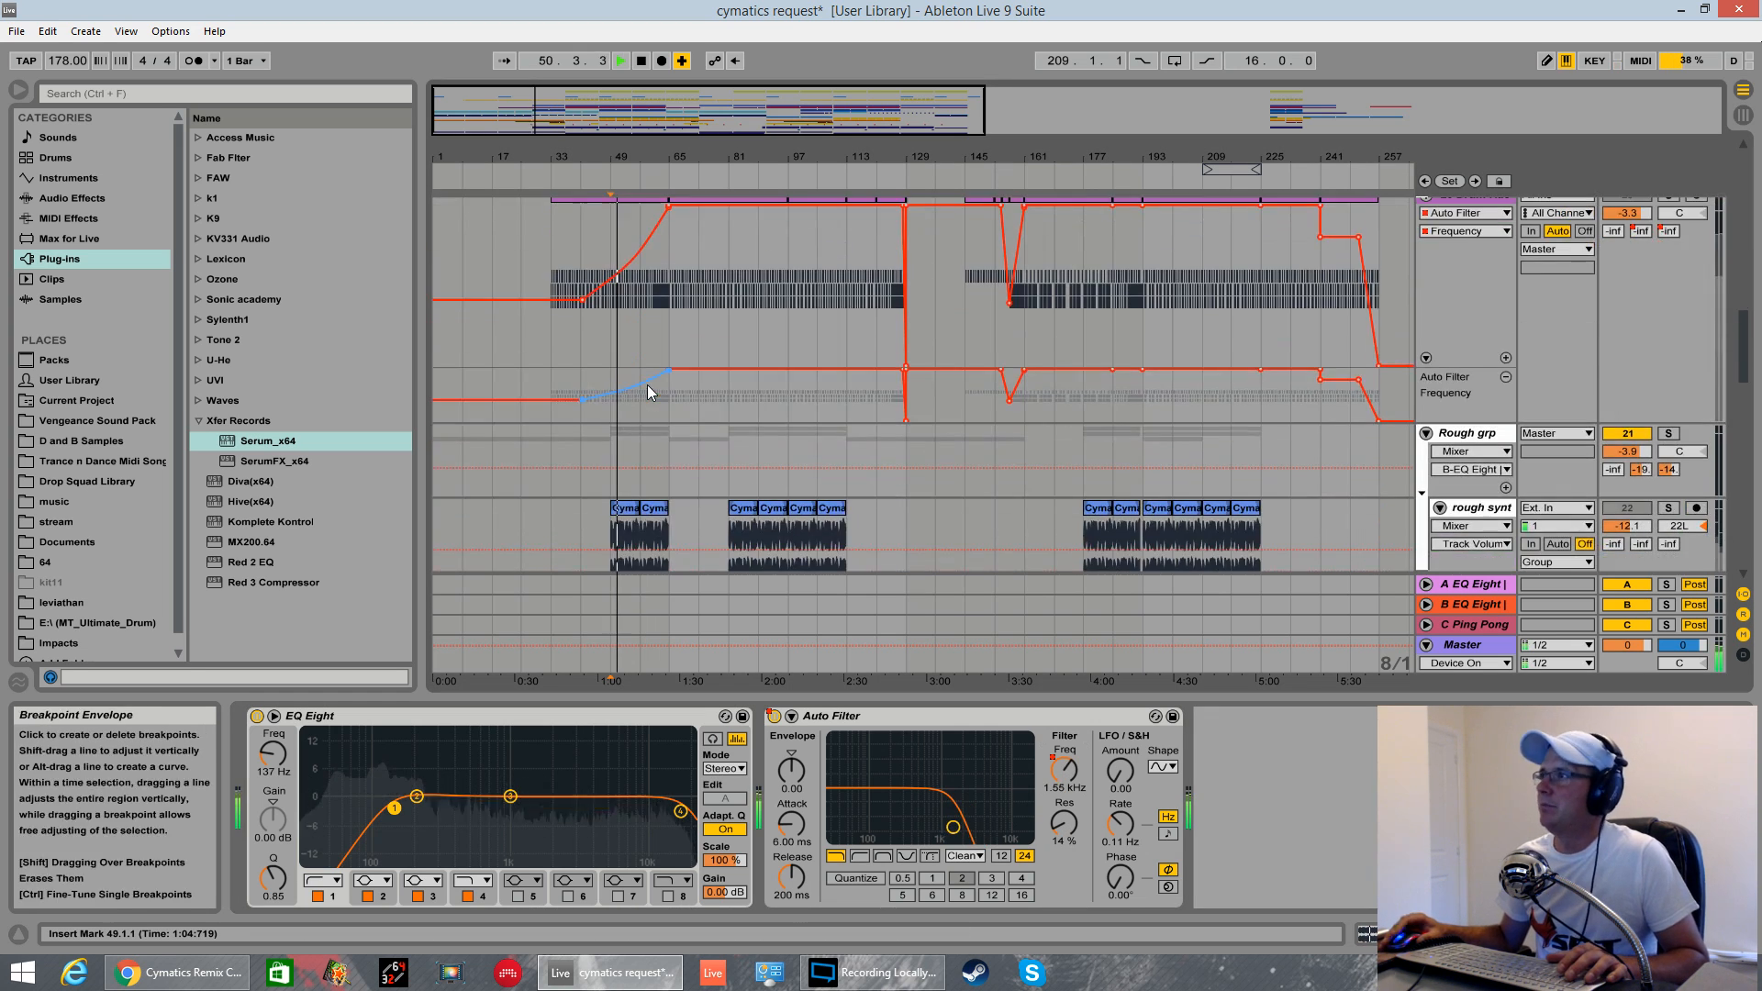
{"action": "scroll", "coordinate": [647, 384], "scroll_direction": "down", "scroll_amount": 3}
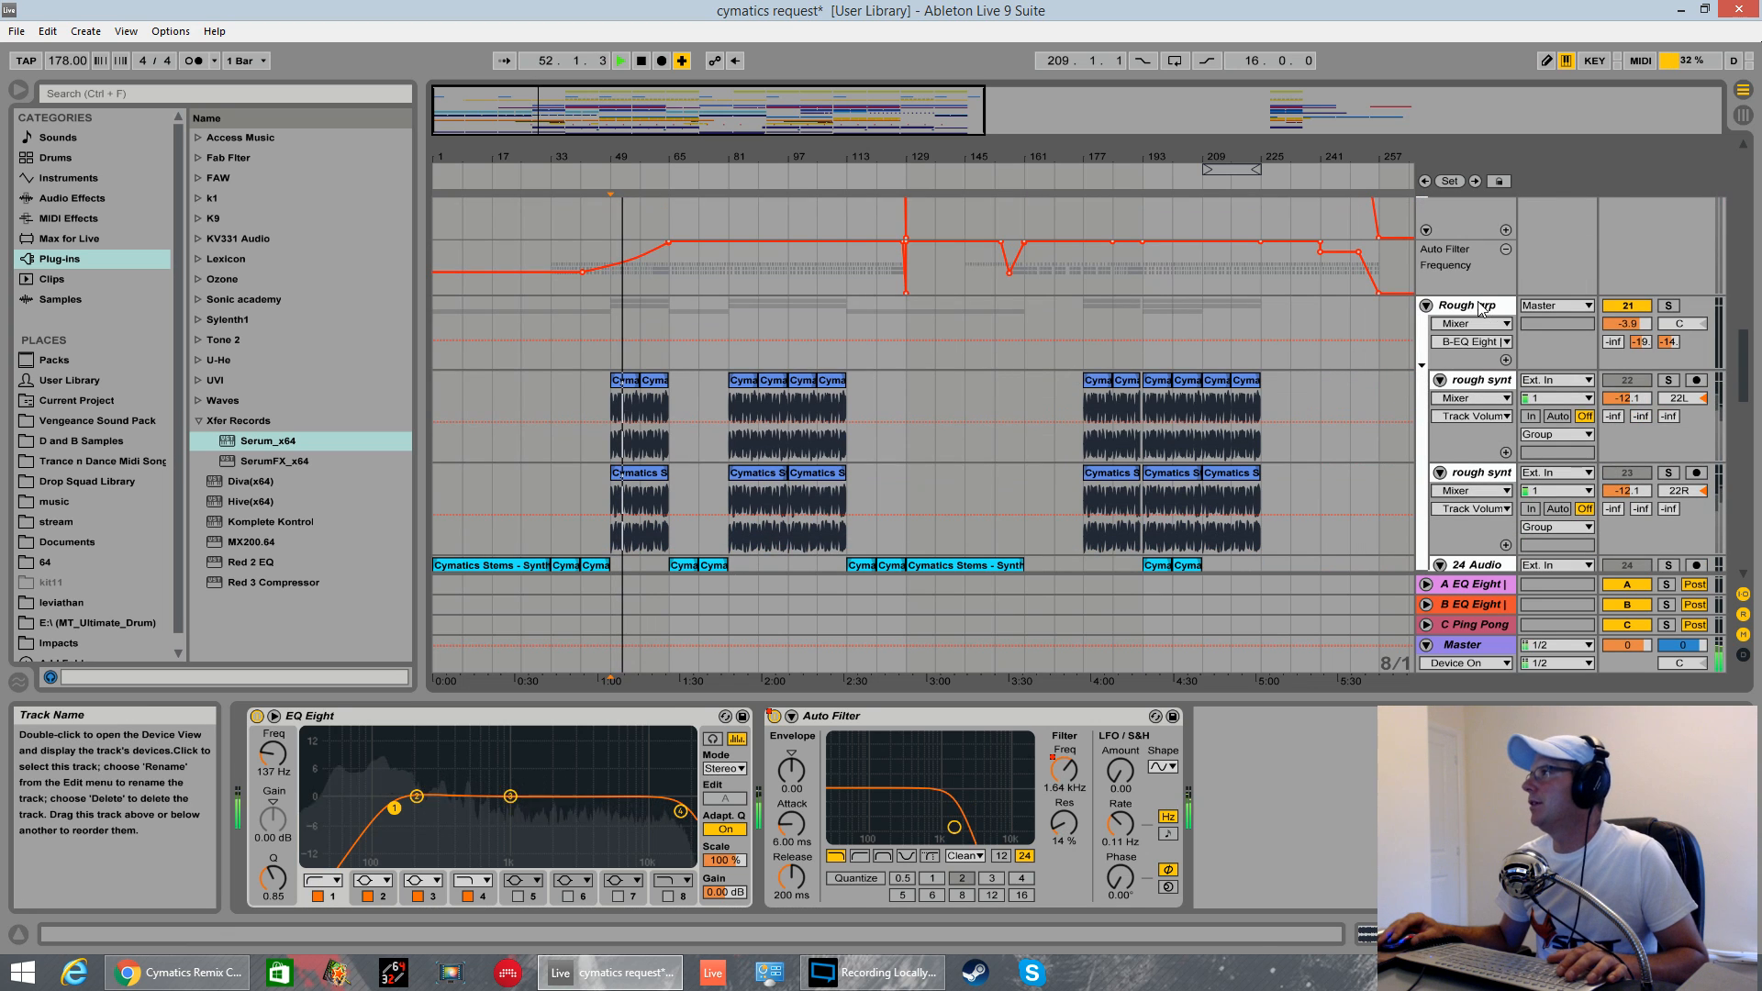
{"action": "left_click", "coordinate": [1557, 352]}
{"action": "key", "text": "space"}
{"action": "left_click", "coordinate": [1669, 306]}
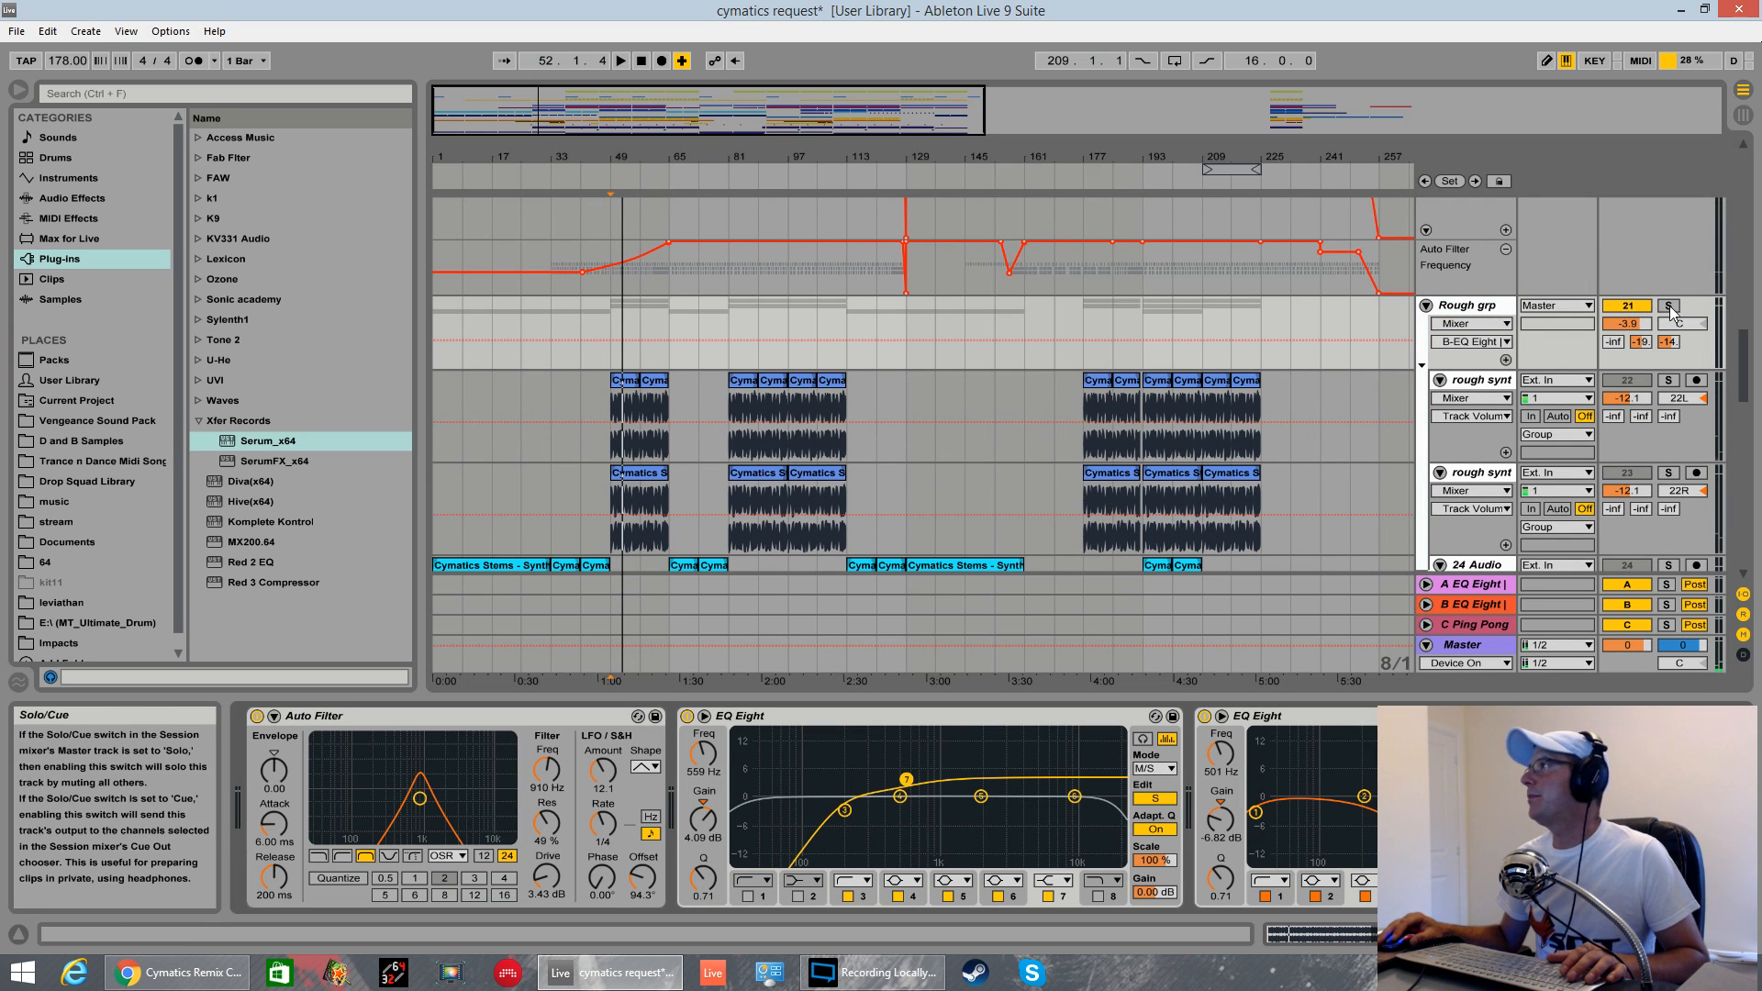
{"action": "key", "text": "space"}
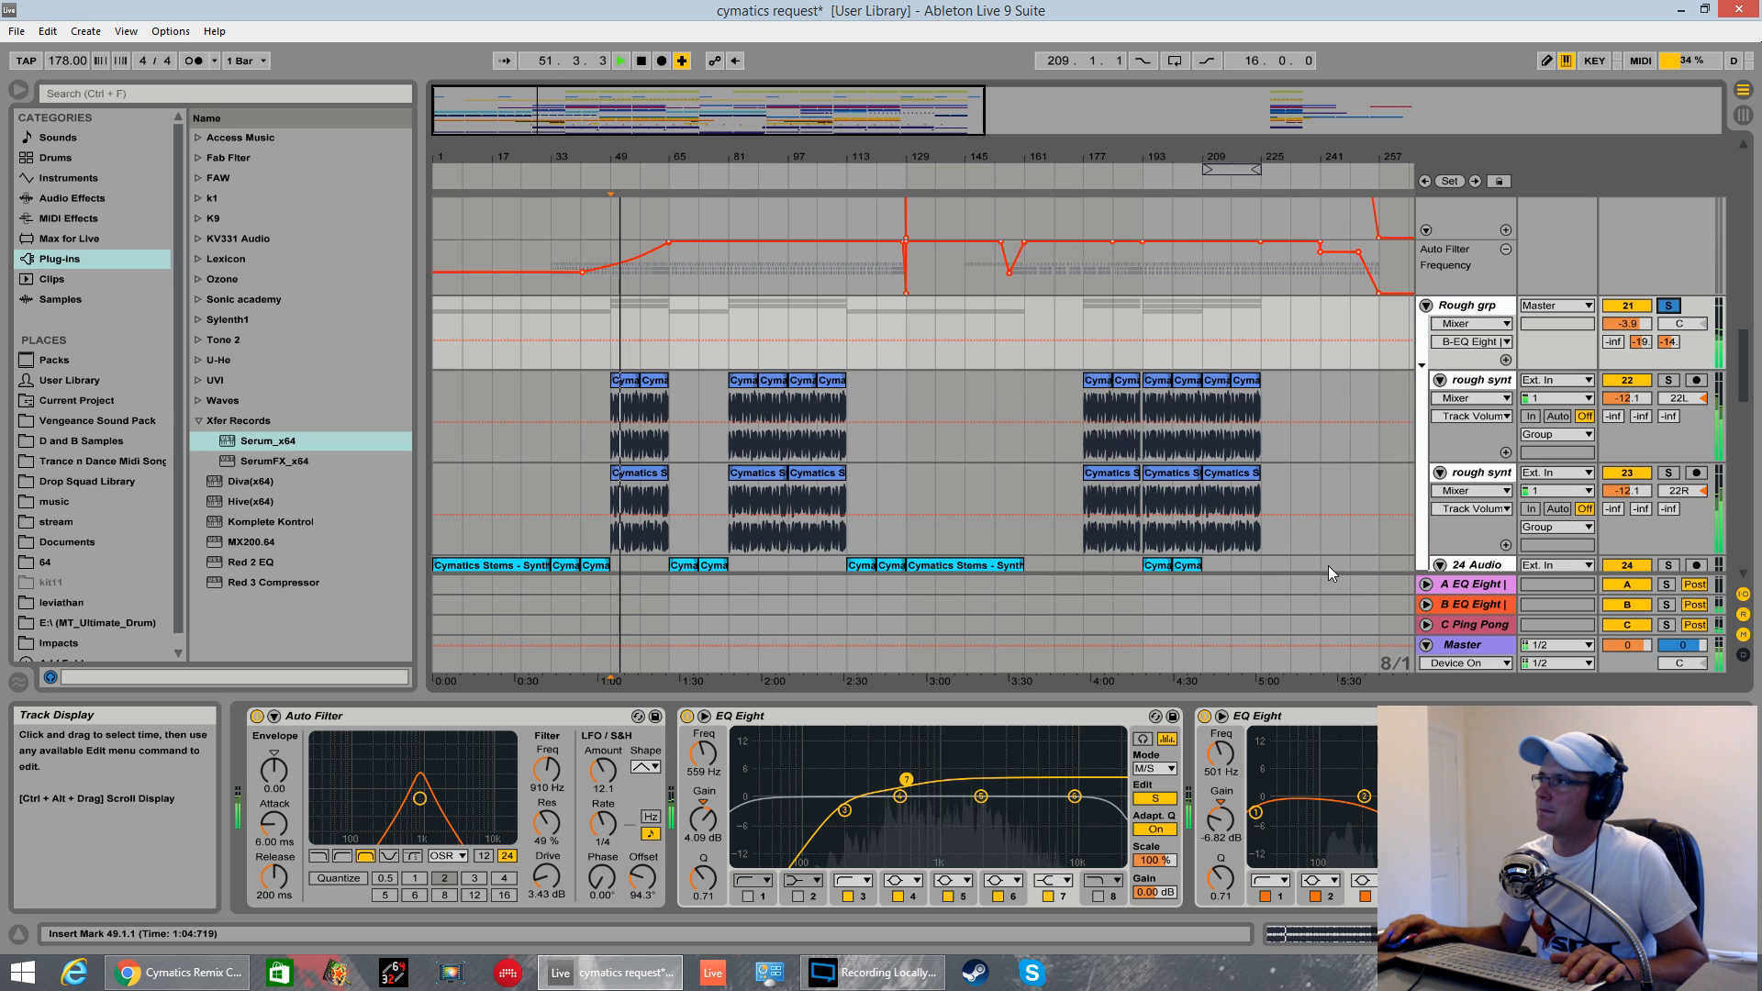
{"action": "key", "text": "space"}
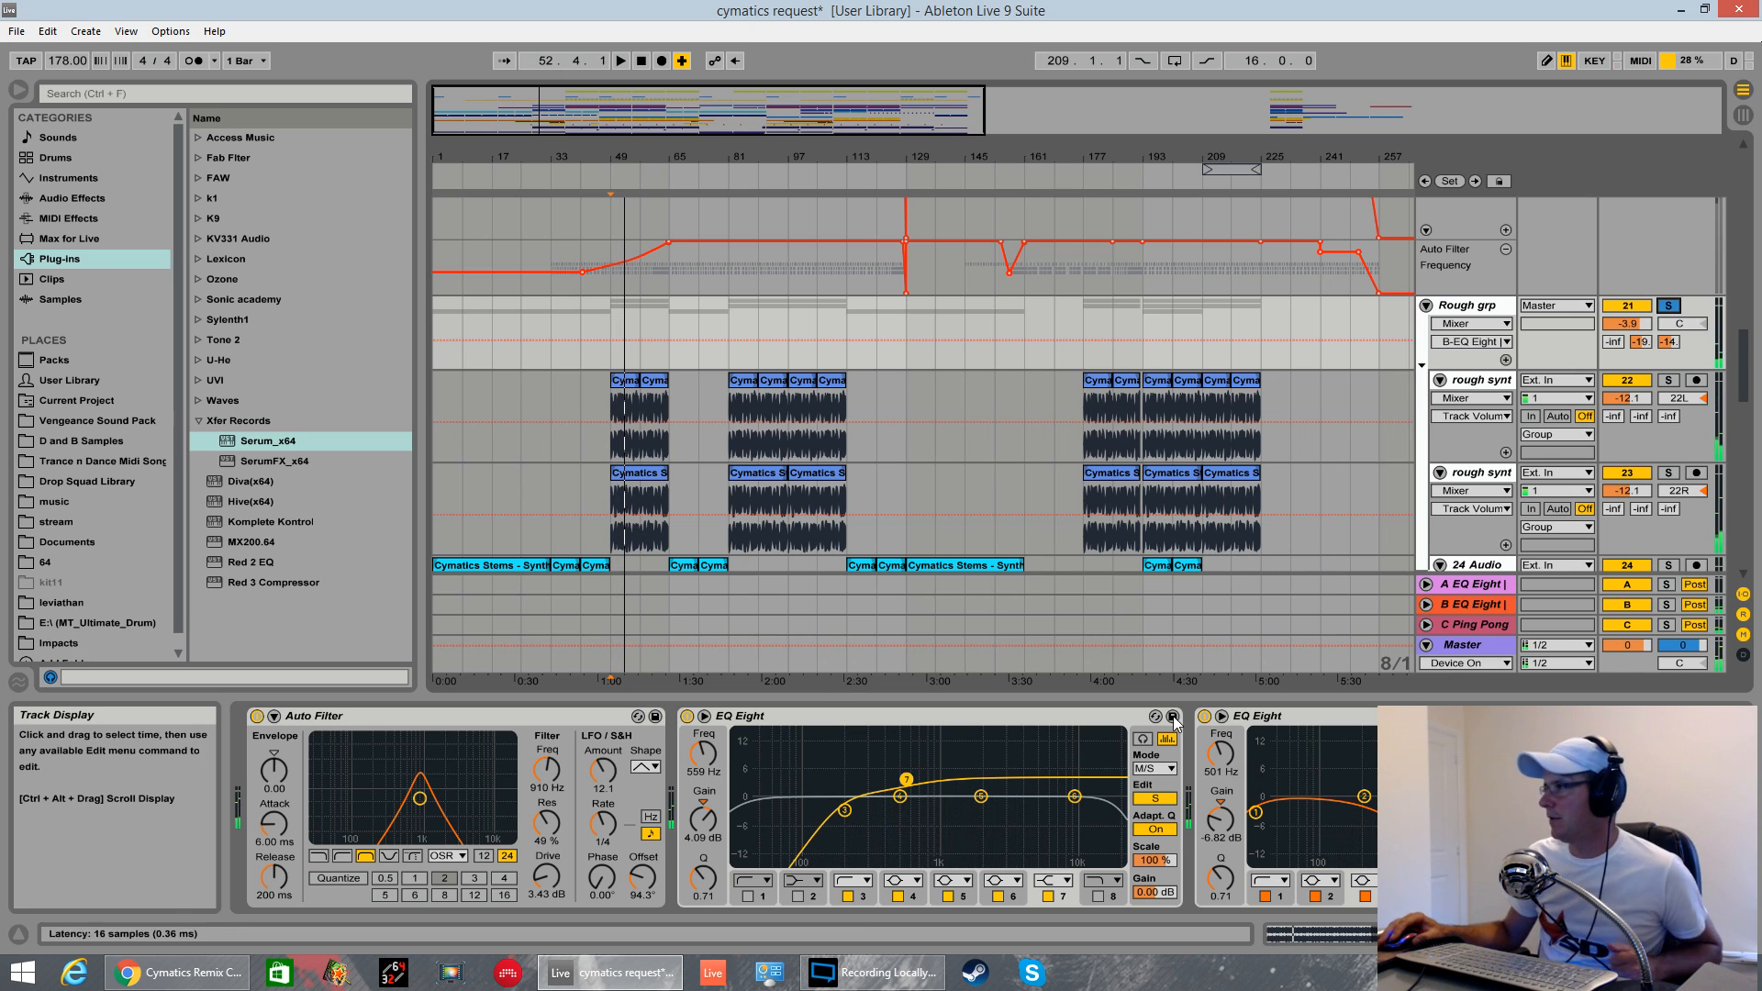
- Audition Rough grp with its first Auto Filter bypassed, and turn the filter back on
{"action": "left_click", "coordinate": [258, 717]}
{"action": "key", "text": "space"}
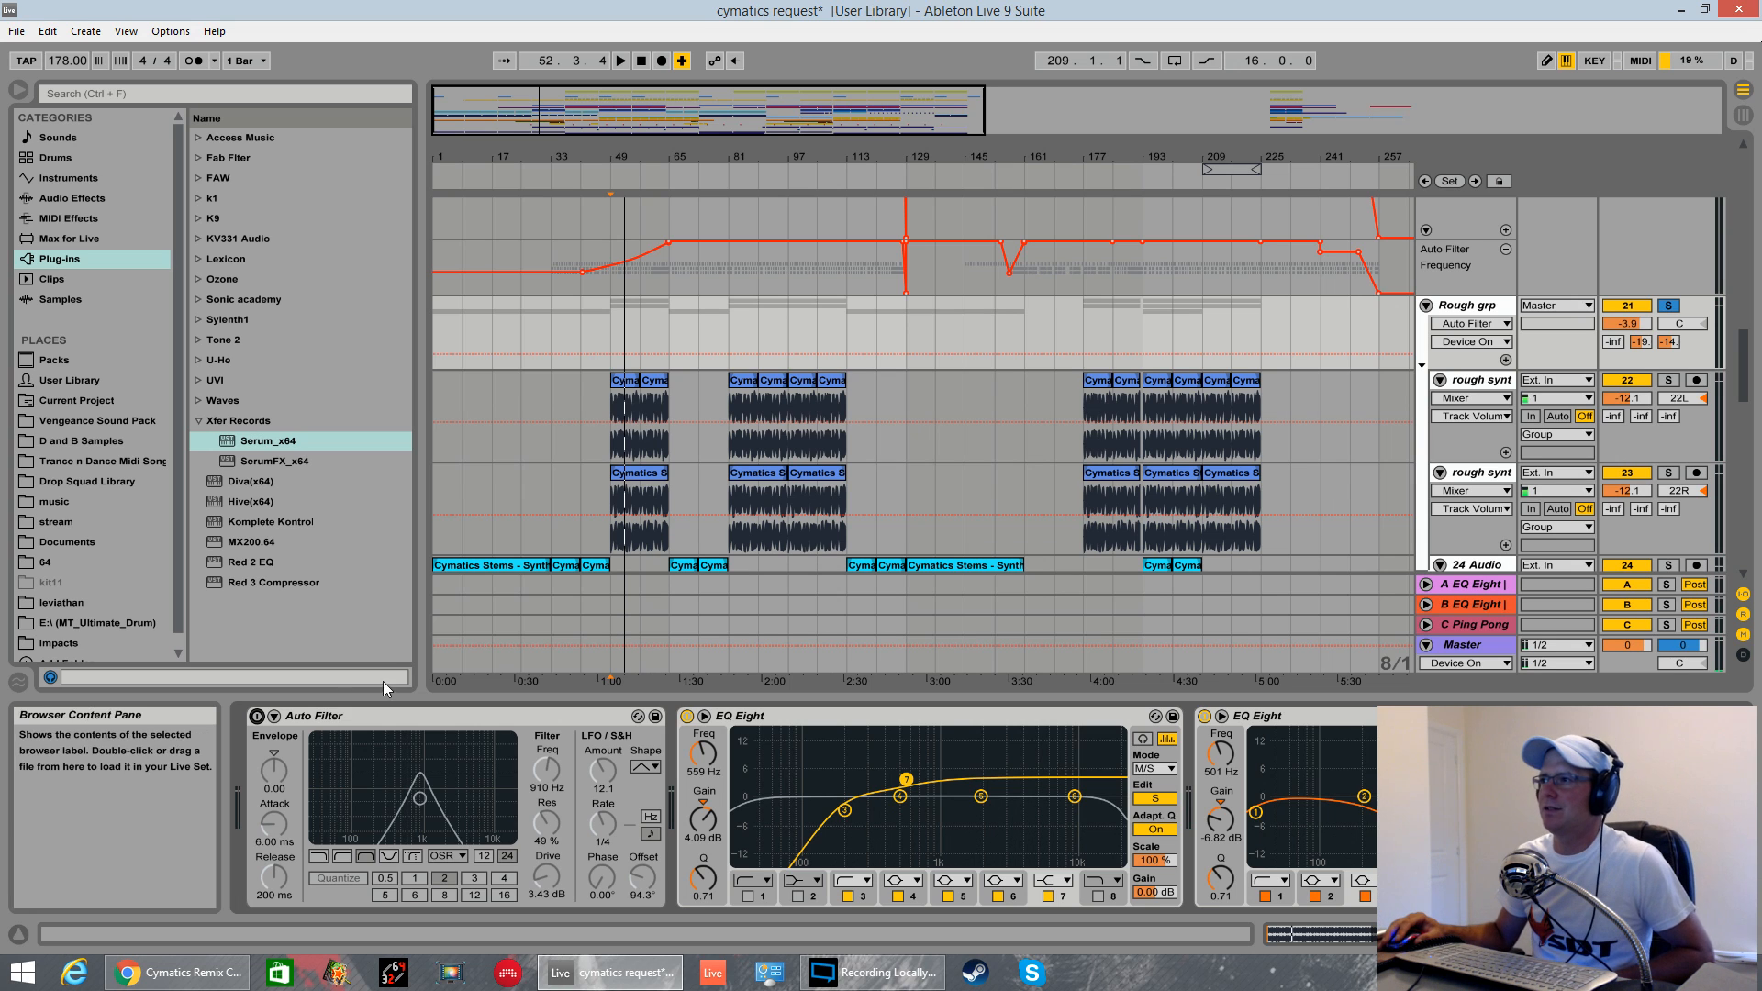
{"action": "left_click", "coordinate": [256, 717]}
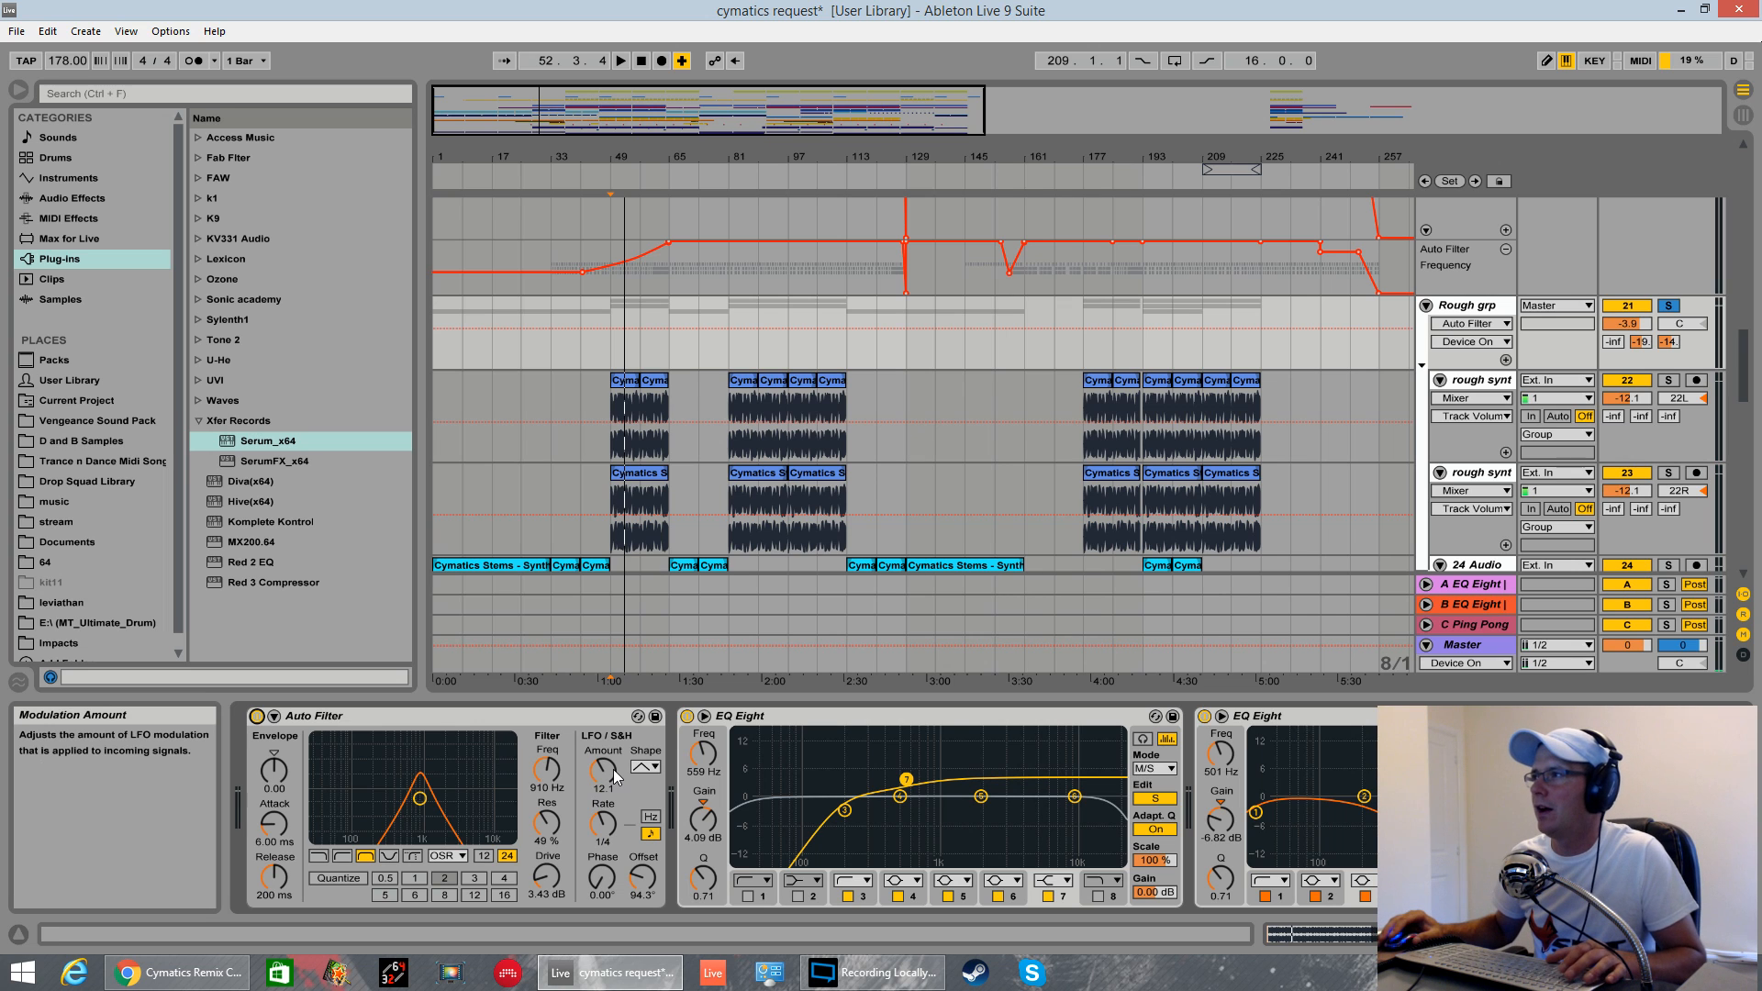
- Play Rough grp with its first Auto Filter active and review the two EQ Eights and second Auto Filter in its chain
{"action": "key", "text": "space"}
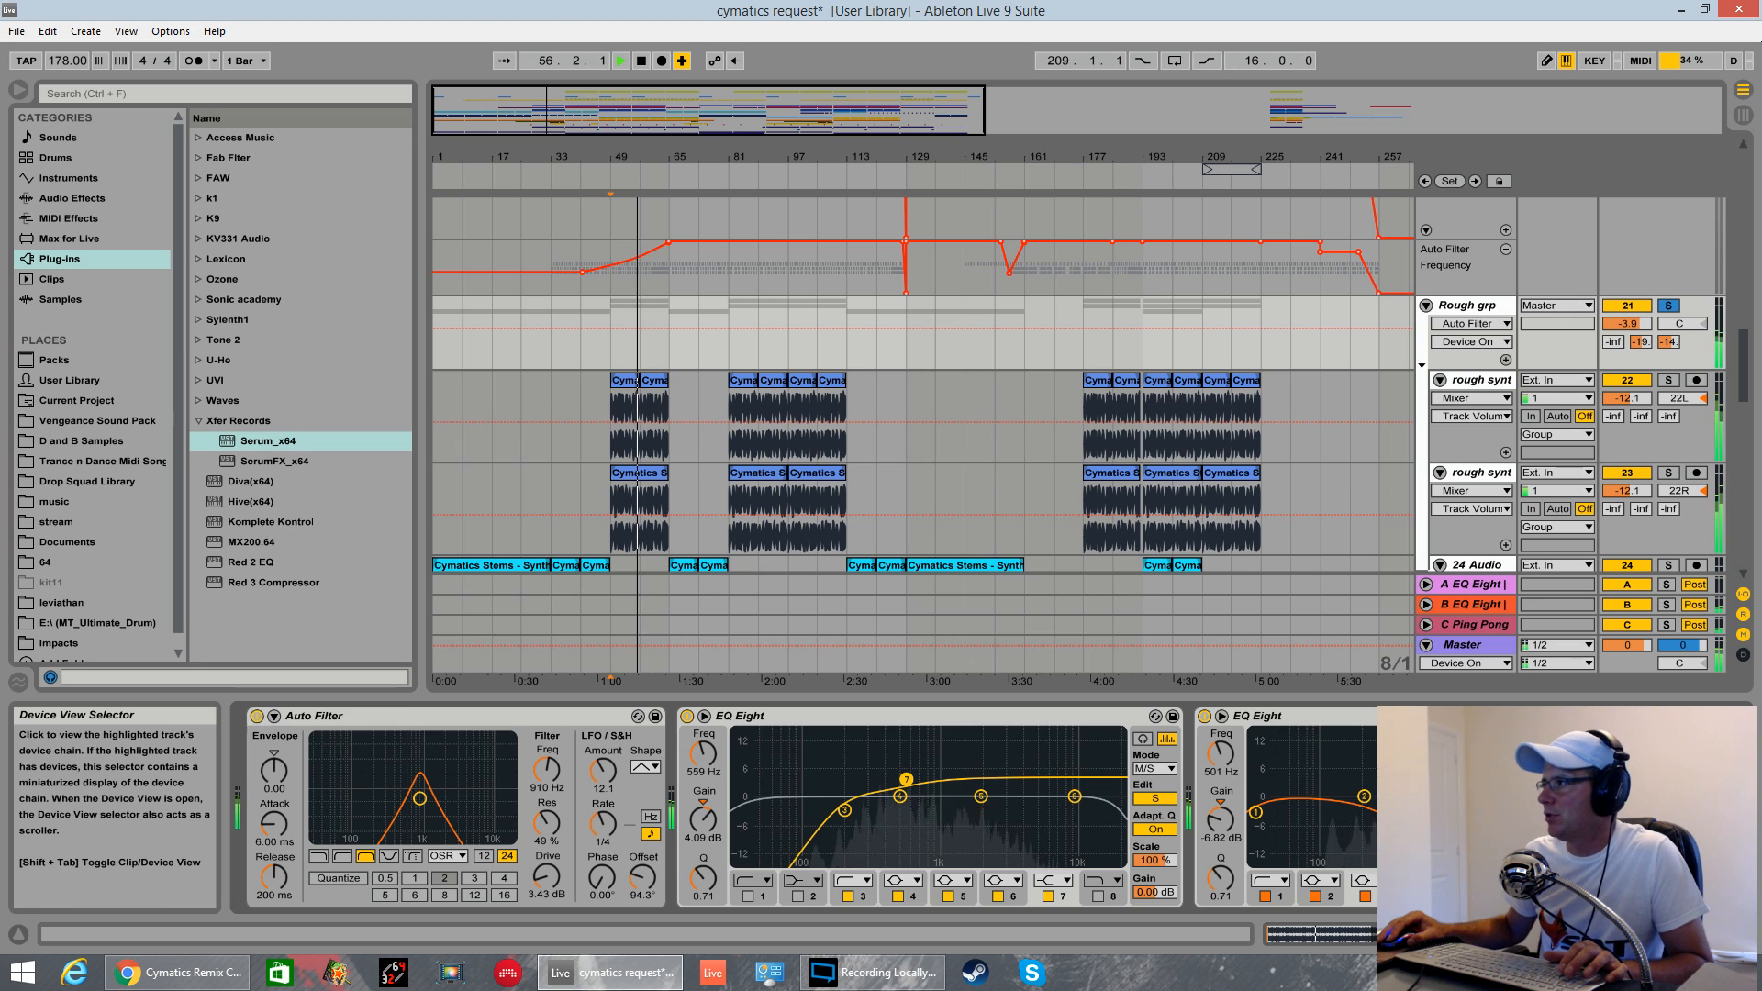
{"action": "left_click_drag", "start_coordinate": [1552, 934], "coordinate": [1584, 935]}
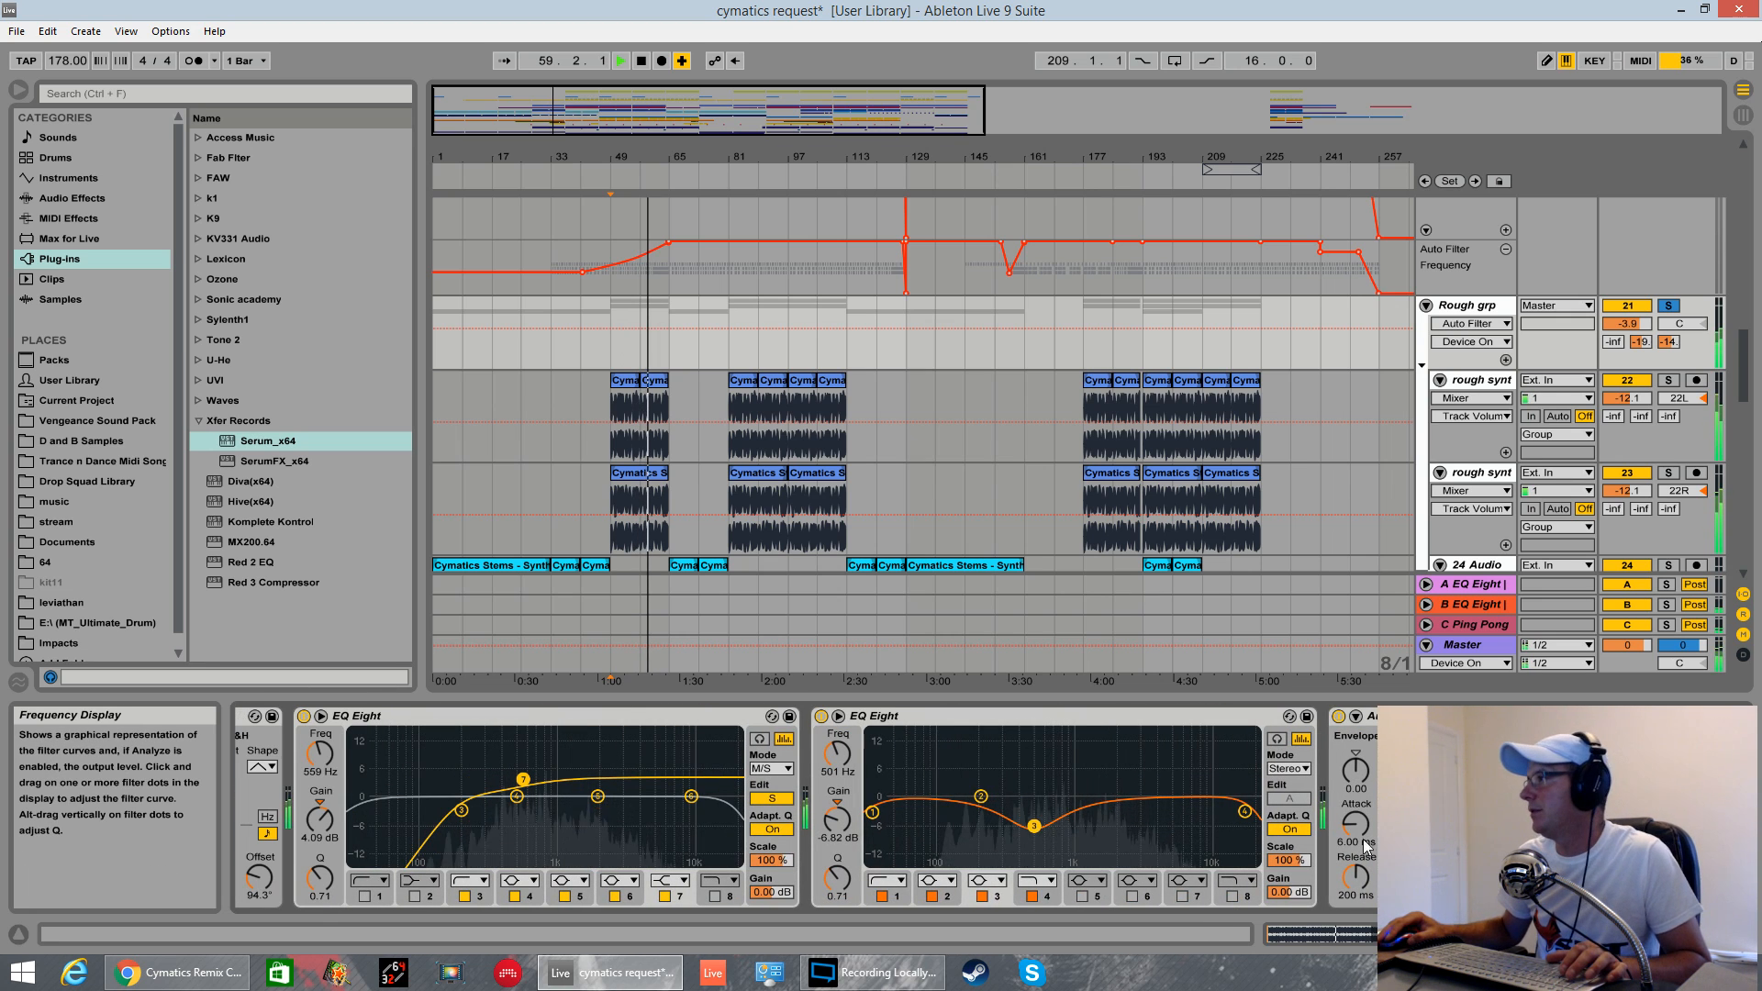
{"action": "left_click_drag", "start_coordinate": [1581, 934], "coordinate": [1592, 935]}
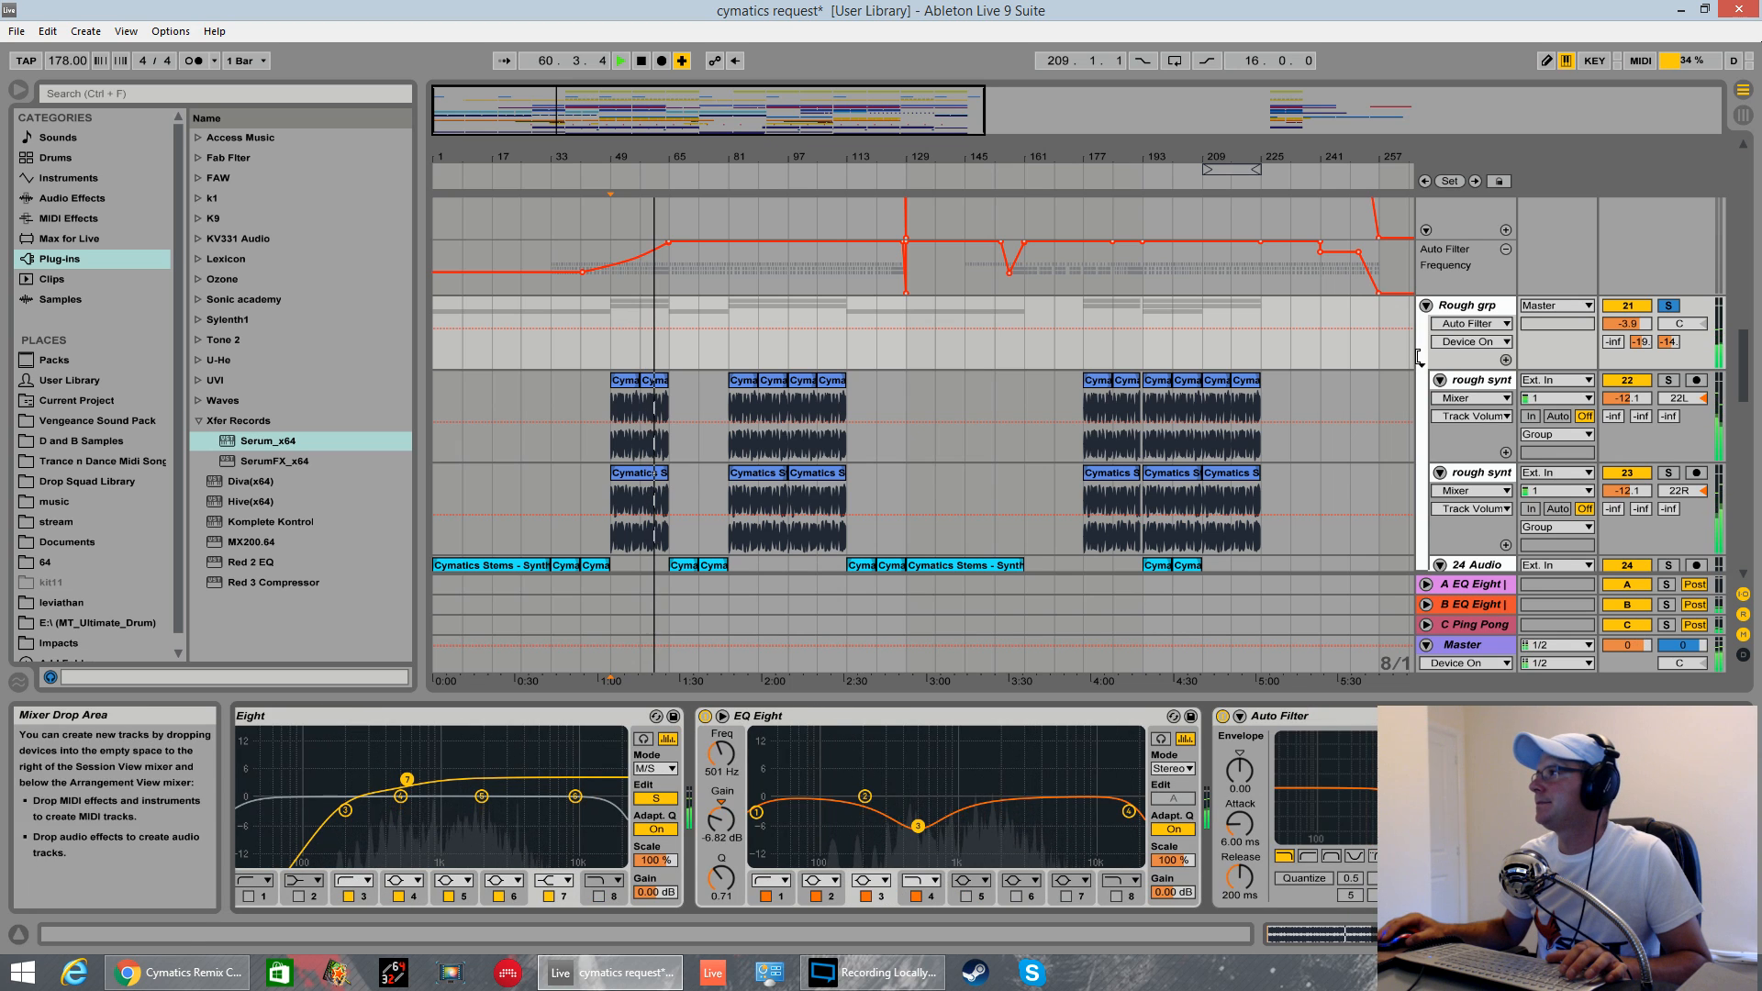
- Stop playback and show the devices on the two rough synth tracks inside Rough grp
{"action": "key", "text": "space"}
{"action": "left_click", "coordinate": [1479, 381]}
{"action": "left_click", "coordinate": [1479, 473]}
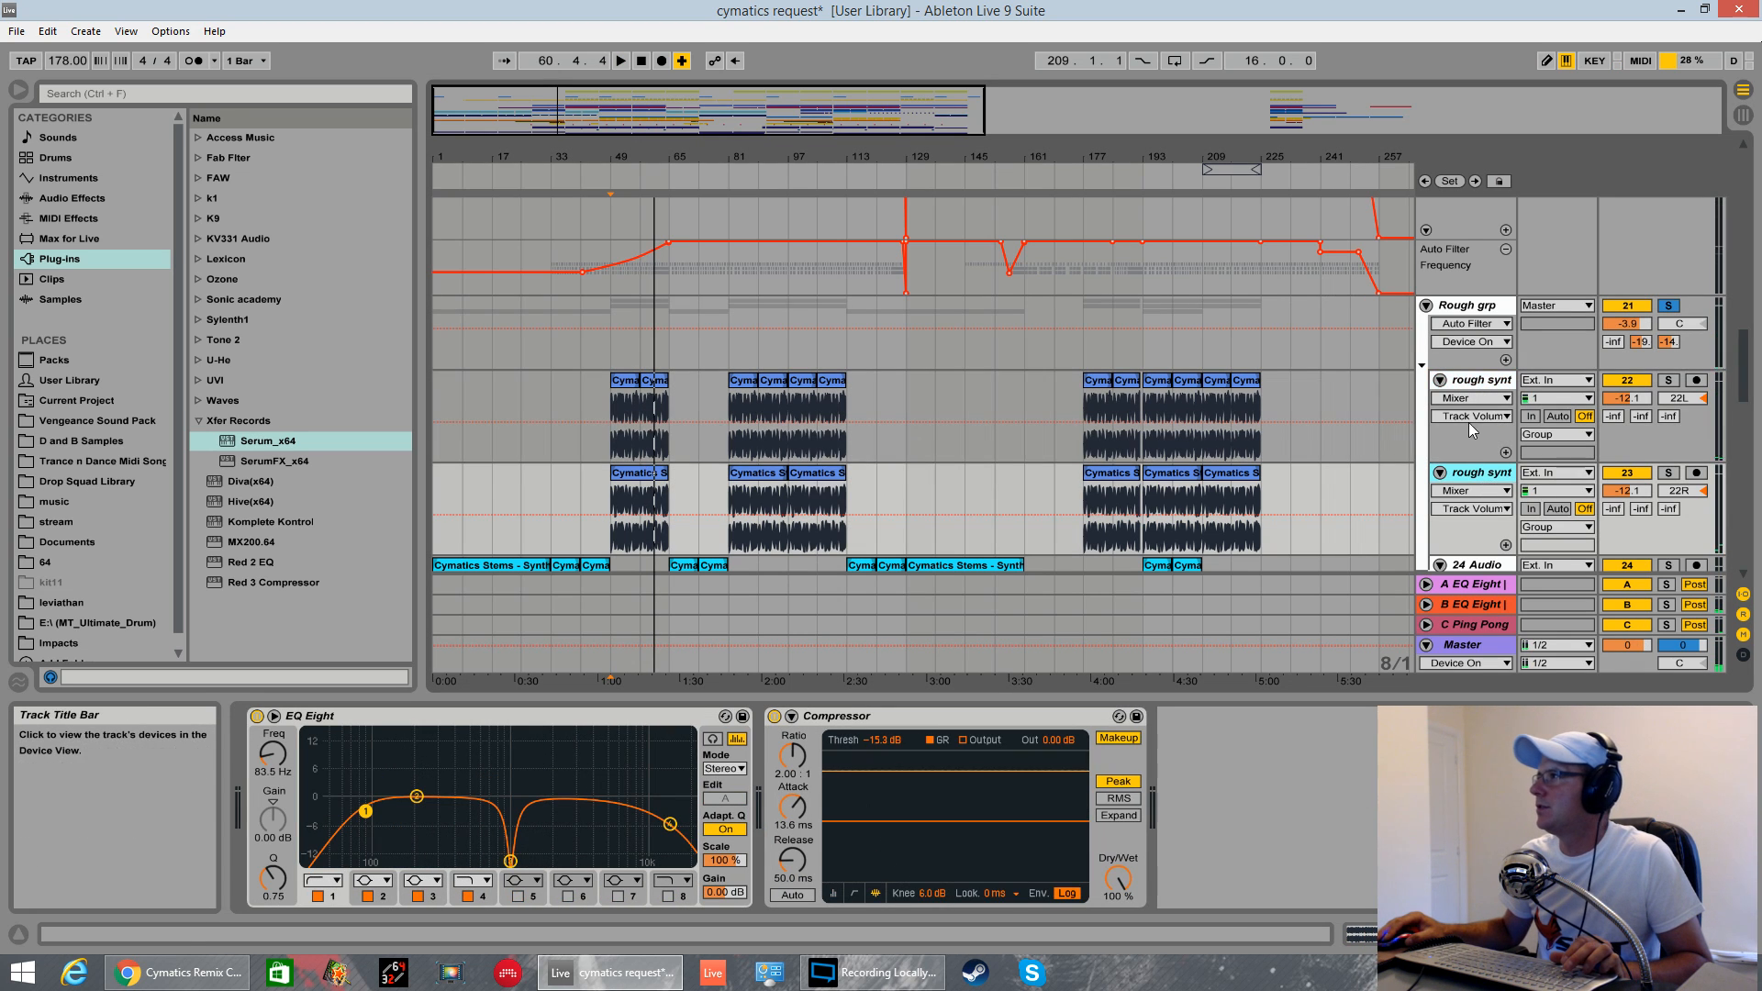
- Compare the EQ Eight and Compressor on the two rough synth tracks with the device chain on Rough grp
{"action": "left_click", "coordinate": [1479, 380]}
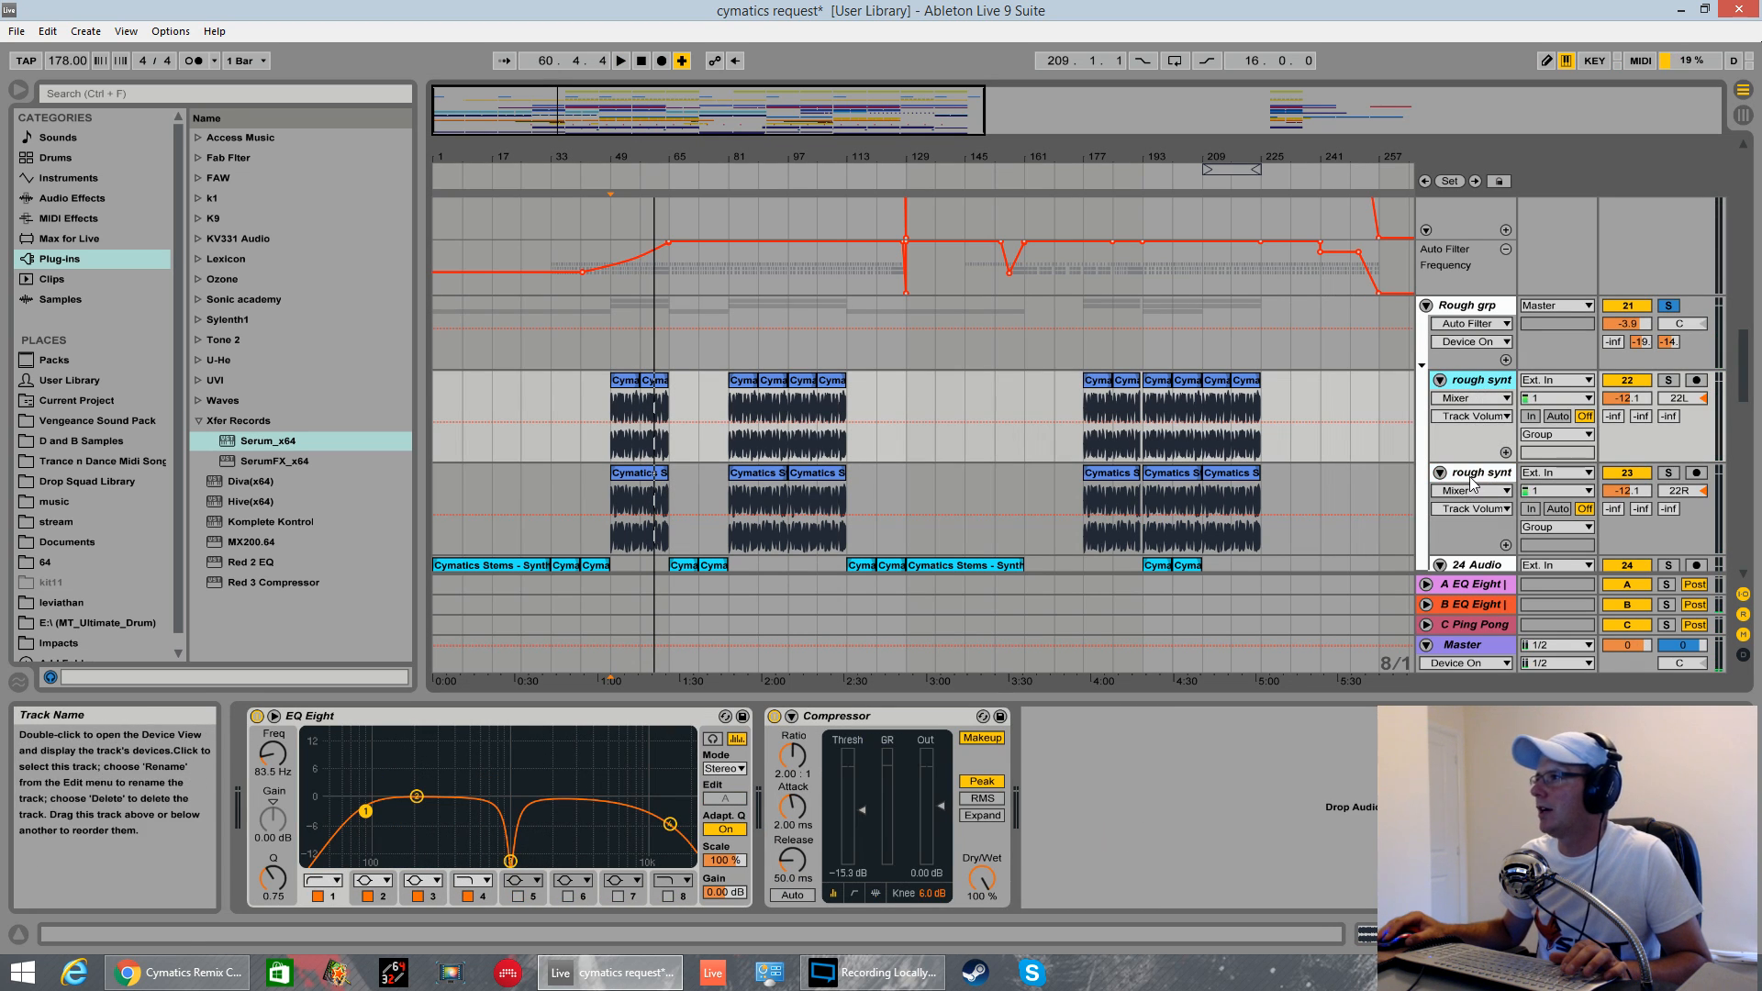
{"action": "left_click", "coordinate": [1473, 479]}
{"action": "left_click", "coordinate": [1490, 387]}
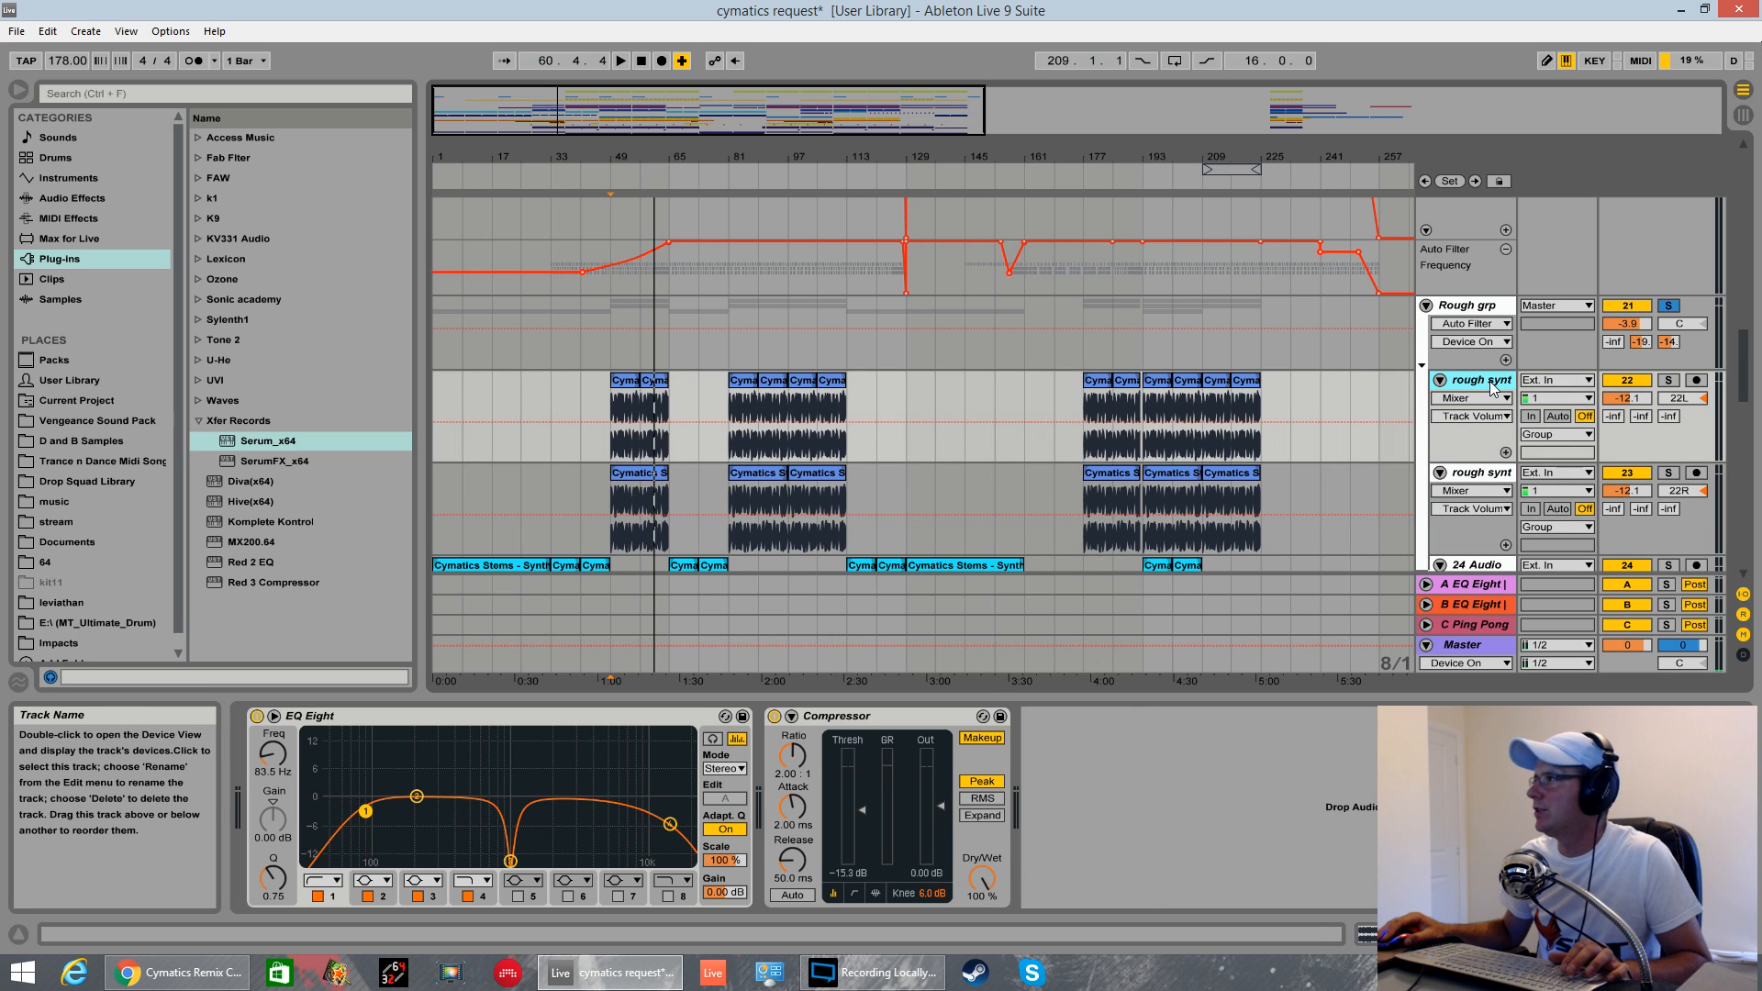
{"action": "left_click", "coordinate": [1483, 310]}
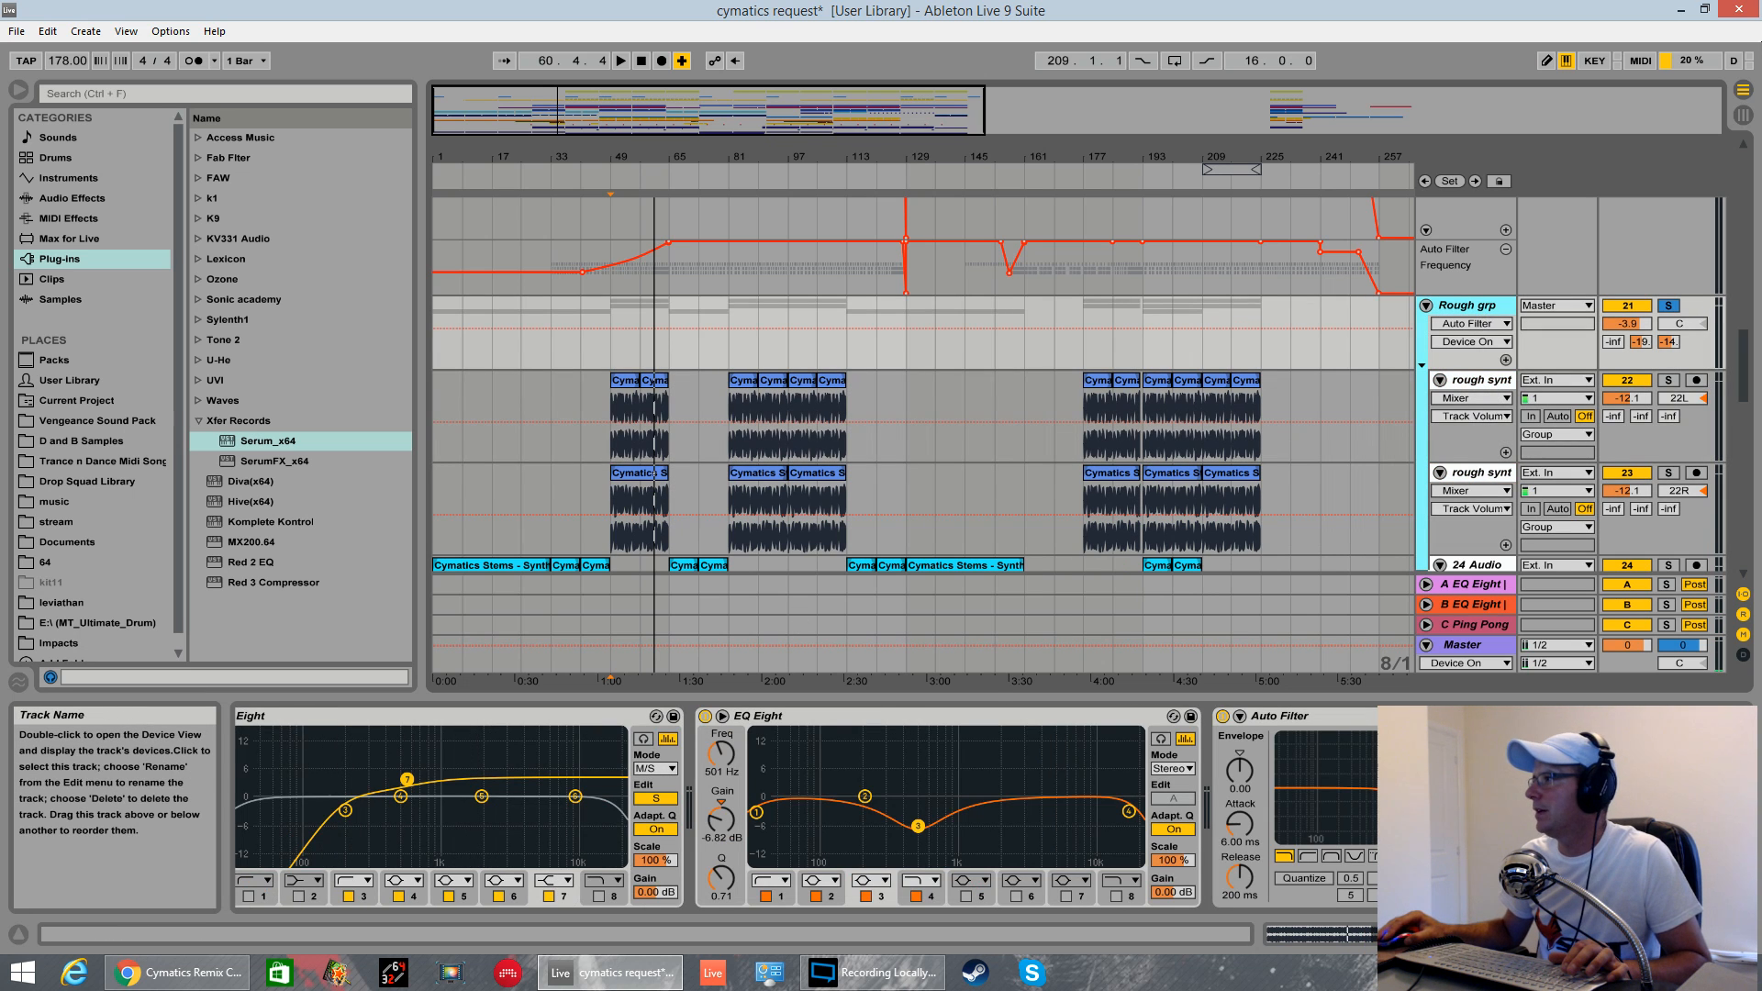
{"action": "left_click", "coordinate": [1493, 670]}
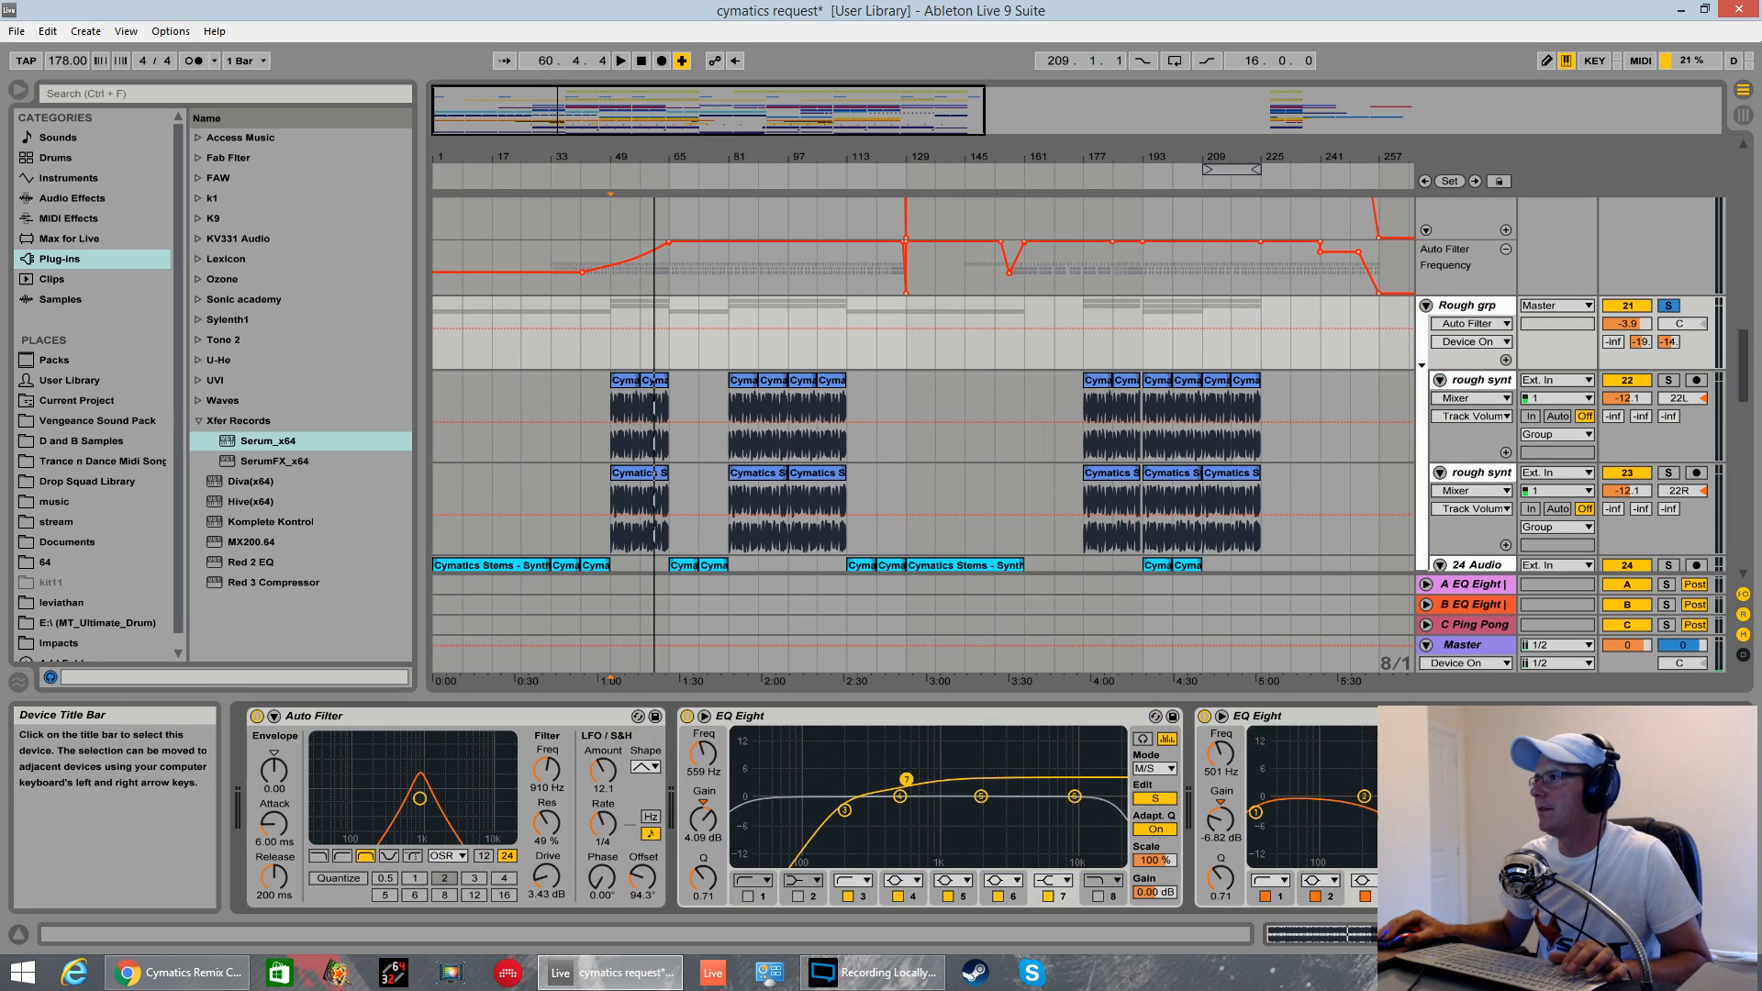
{"action": "left_click", "coordinate": [1479, 382]}
{"action": "scroll", "coordinate": [785, 327], "scroll_direction": "up", "scroll_amount": 6}
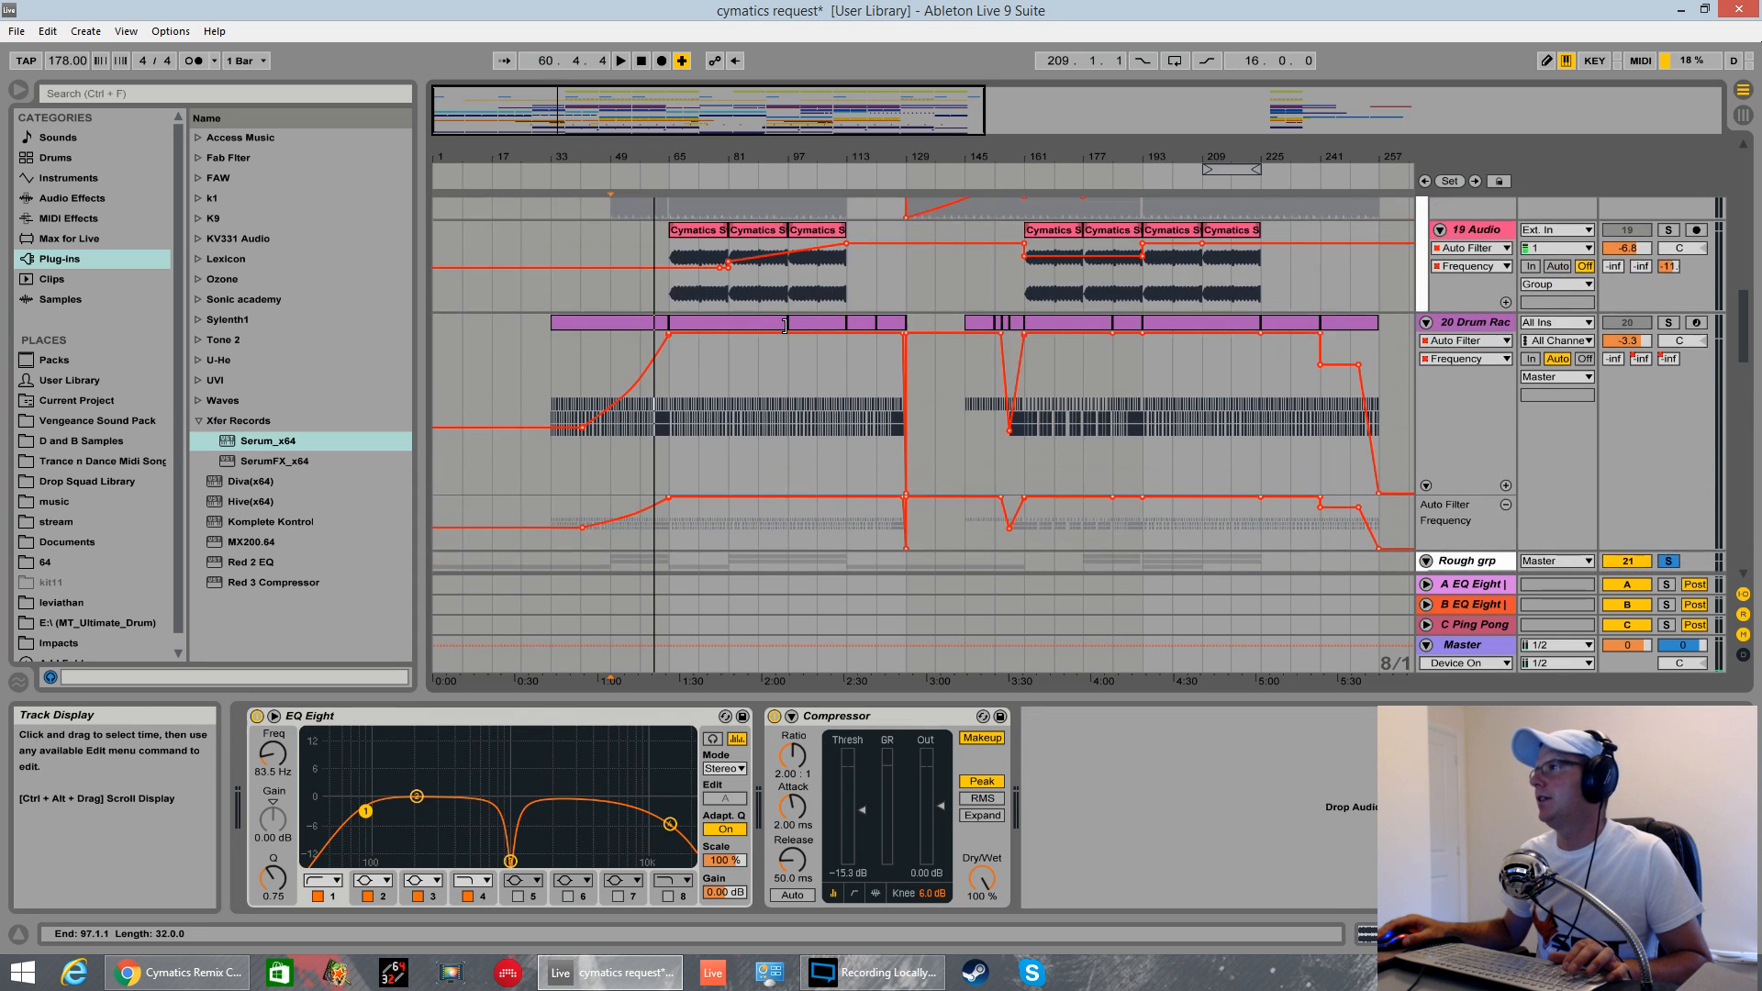
{"action": "scroll", "coordinate": [785, 327], "scroll_direction": "down", "scroll_amount": 5}
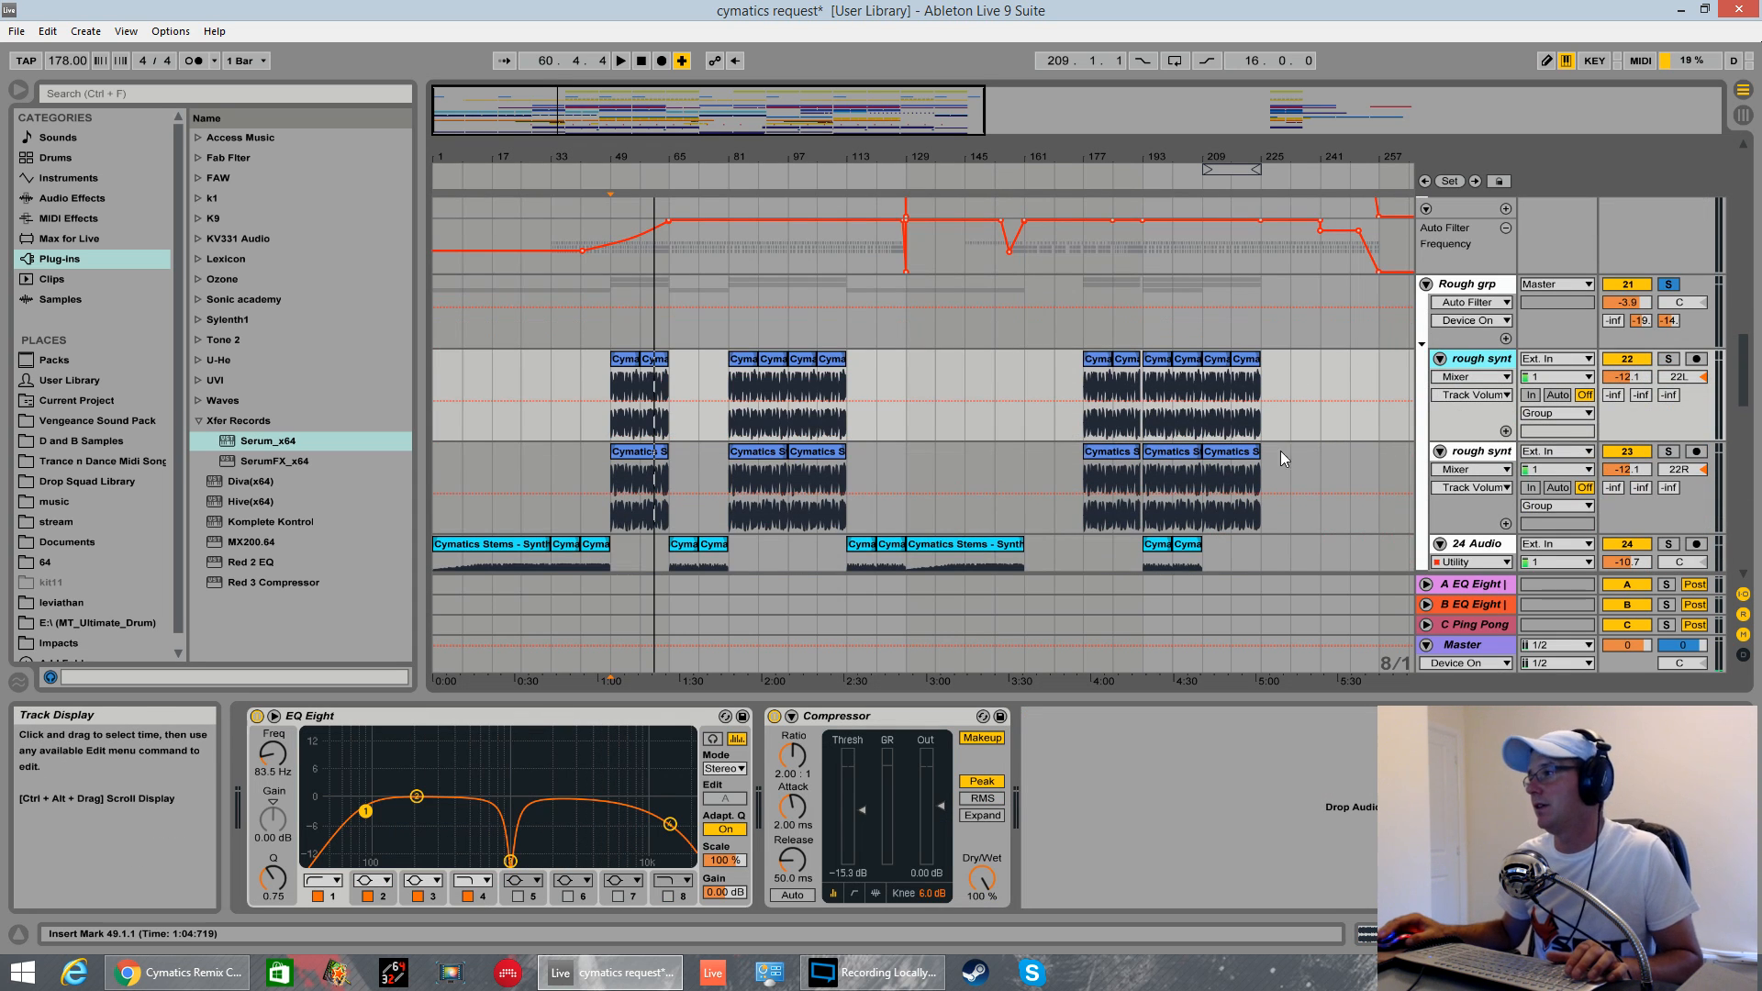
- Review the compressors on both rough synth tracks again, then play the soloed Rough grp briefly from bar 49 and stop
{"action": "left_click", "coordinate": [1484, 452]}
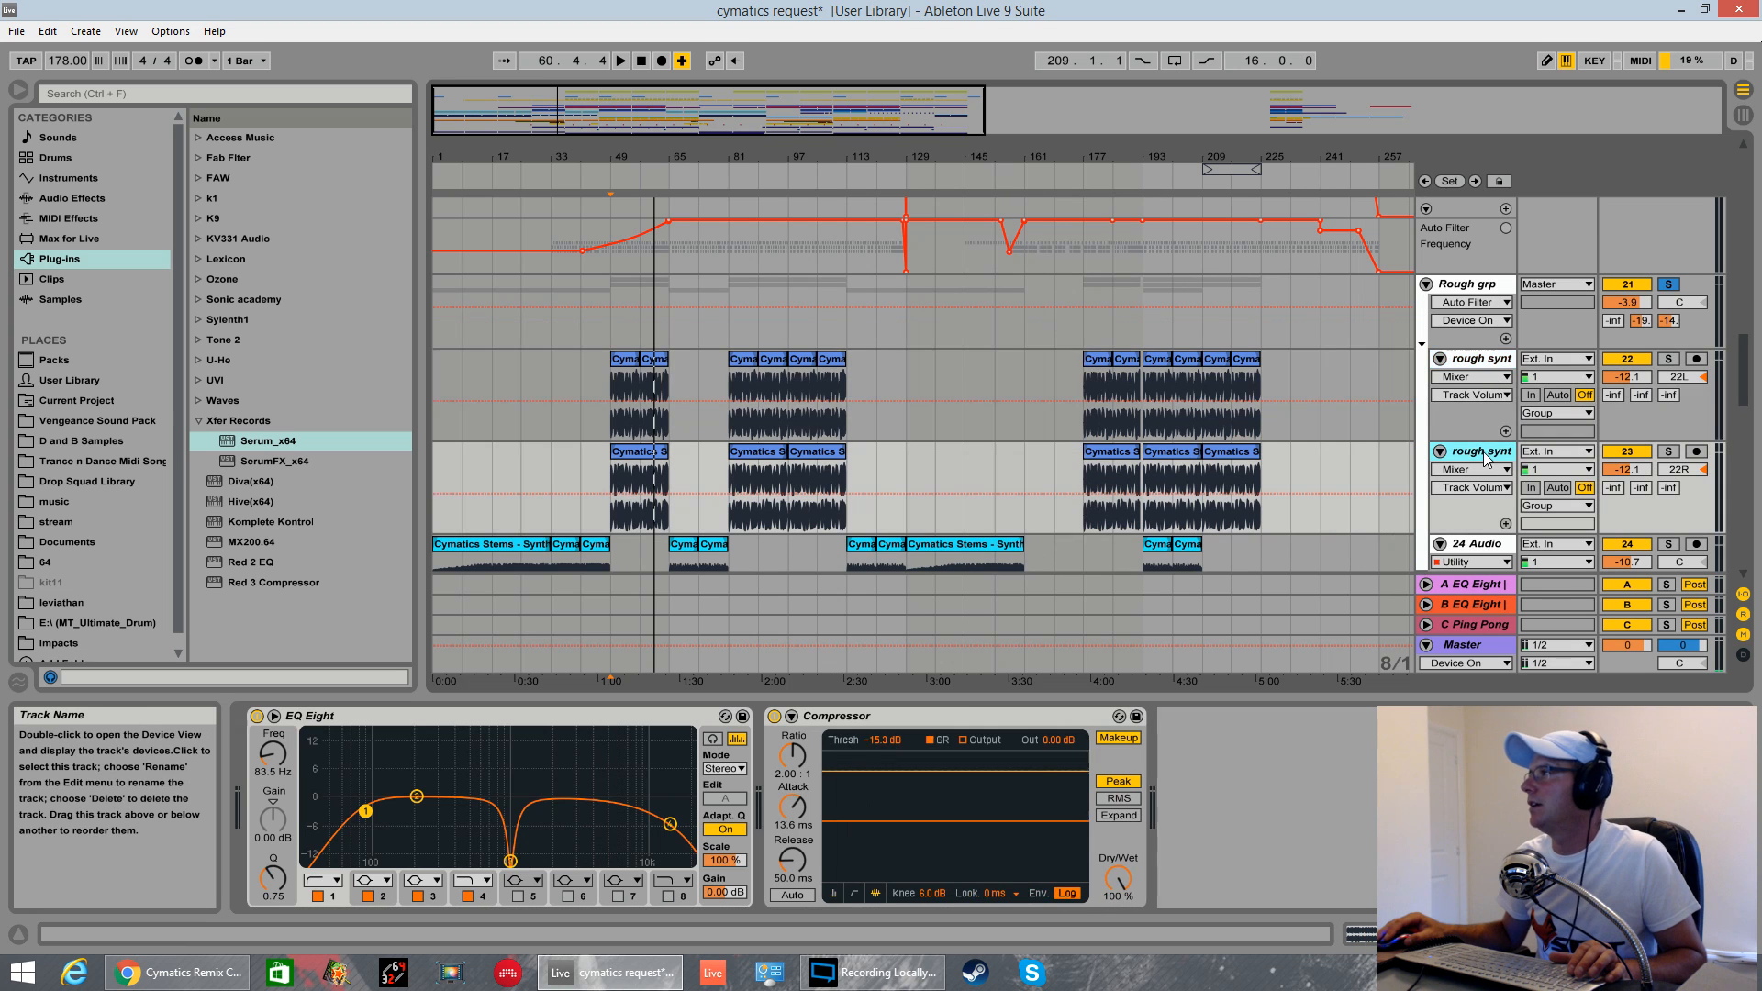
{"action": "left_click", "coordinate": [1482, 361]}
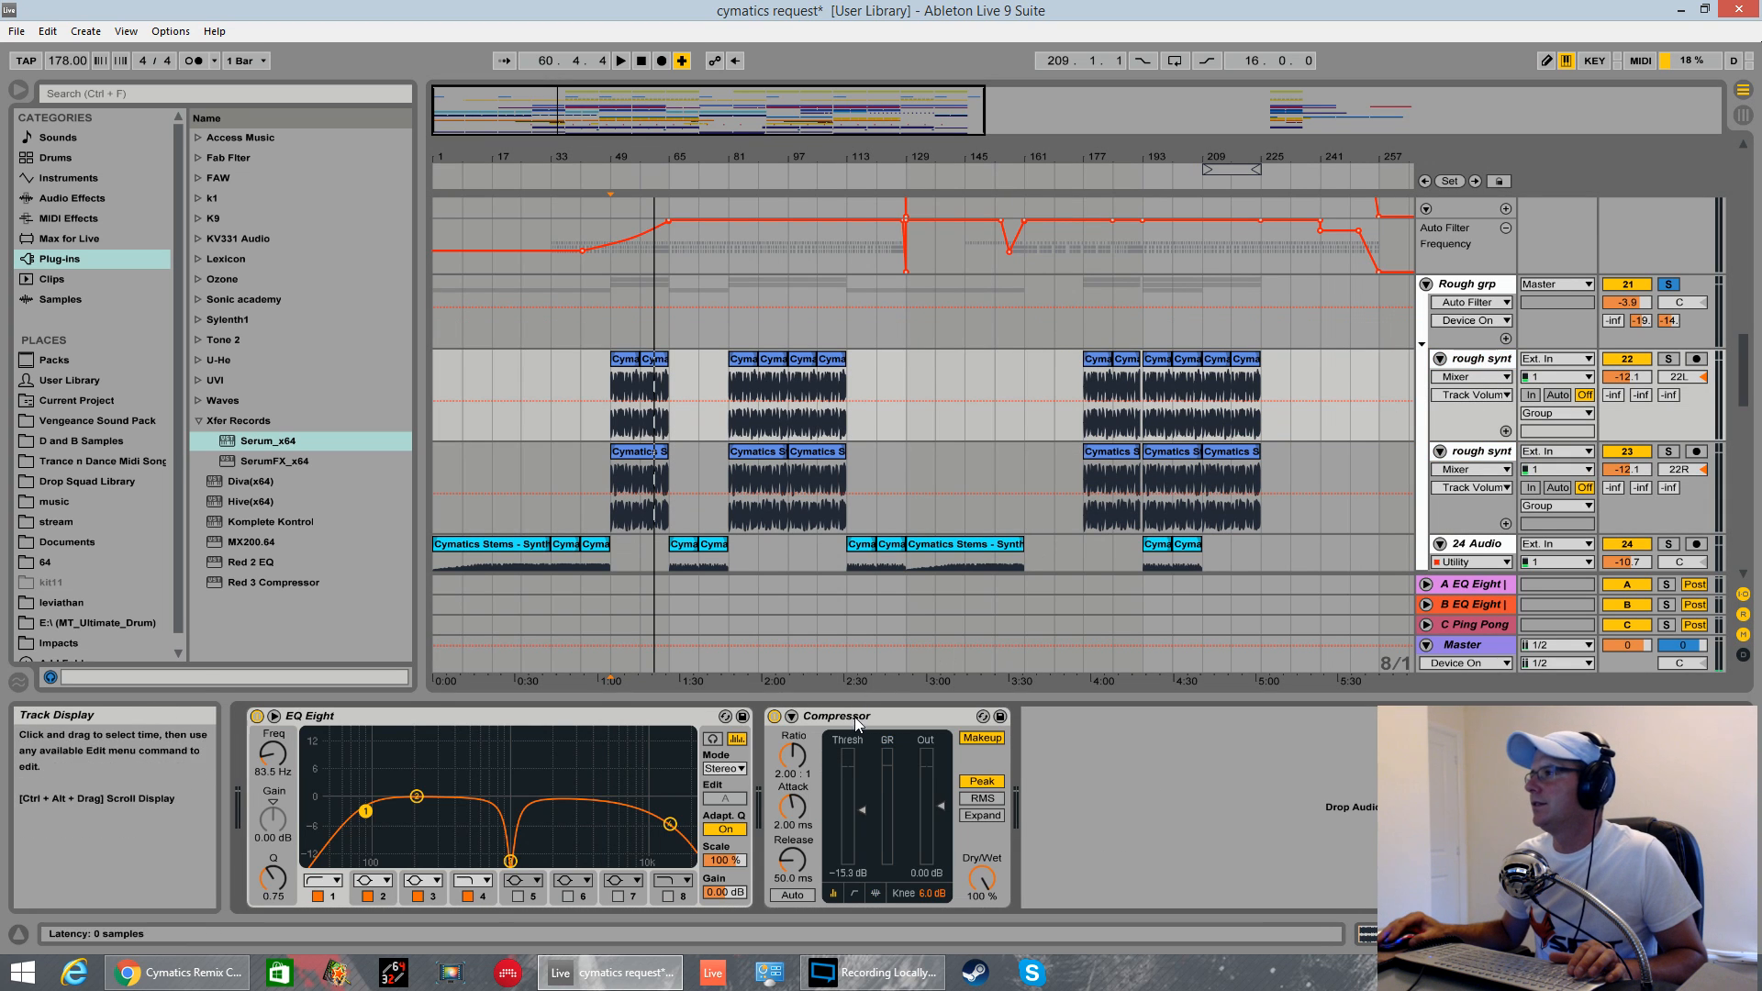
{"action": "left_click", "coordinate": [1476, 286]}
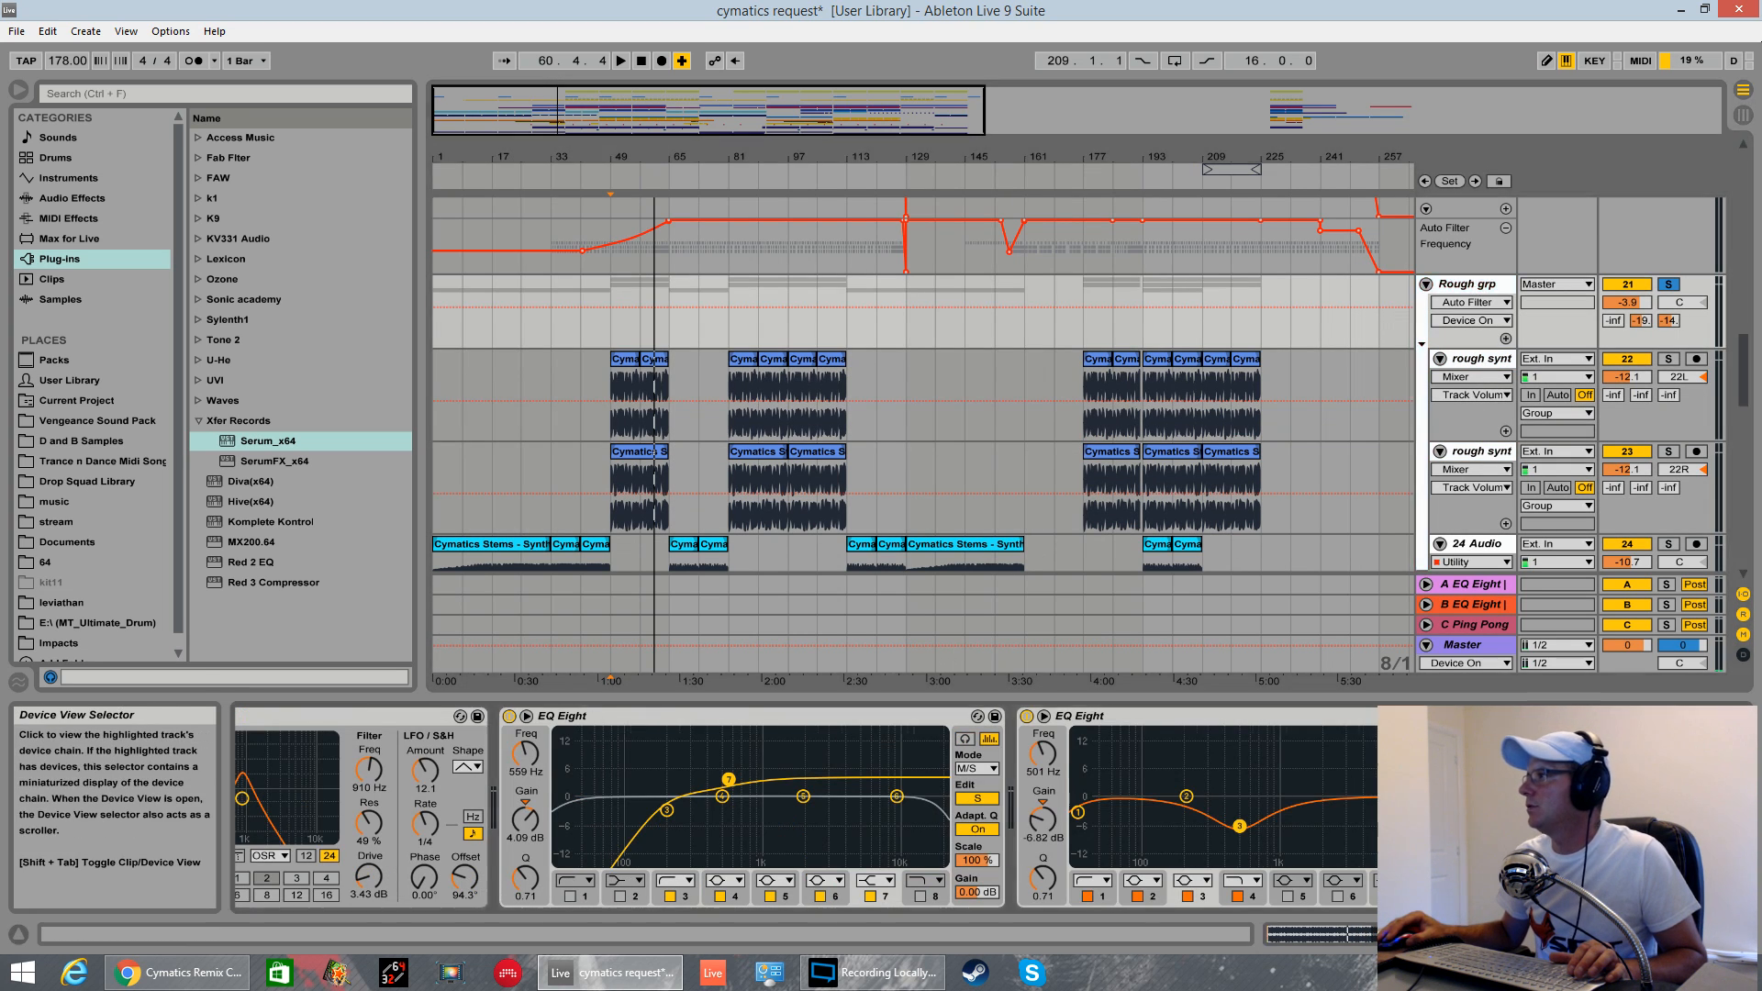
{"action": "left_click", "coordinate": [1474, 360]}
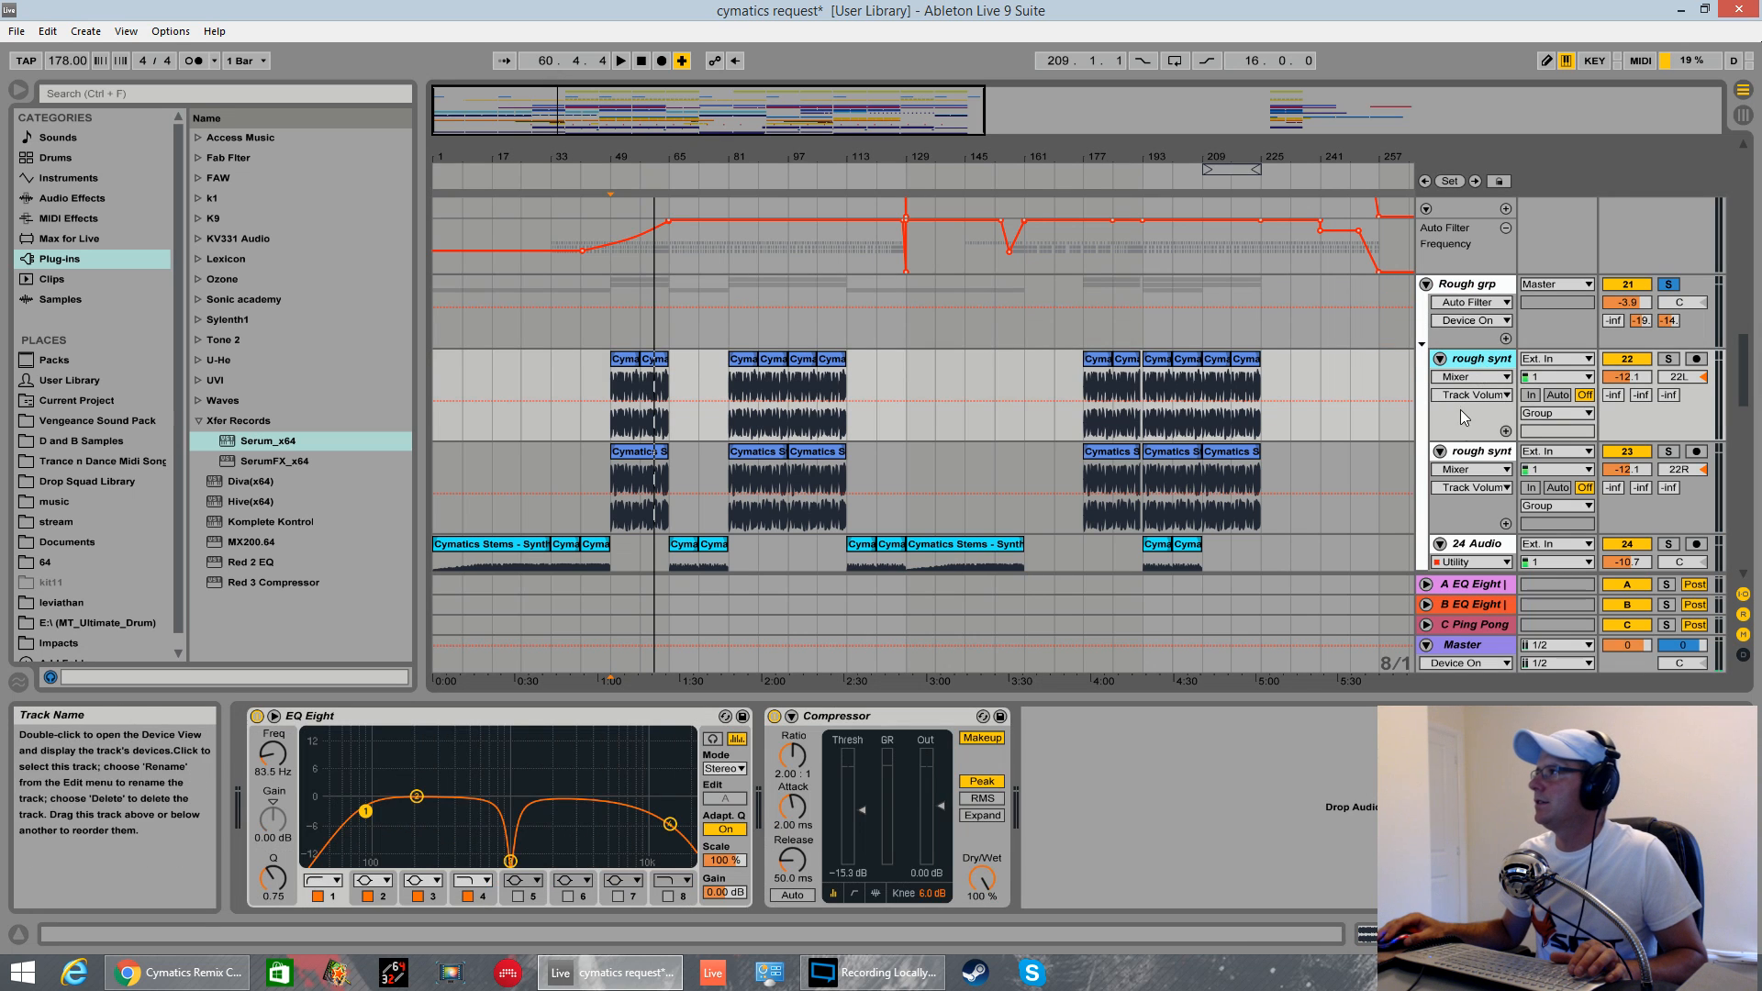
{"action": "left_click", "coordinate": [1469, 462]}
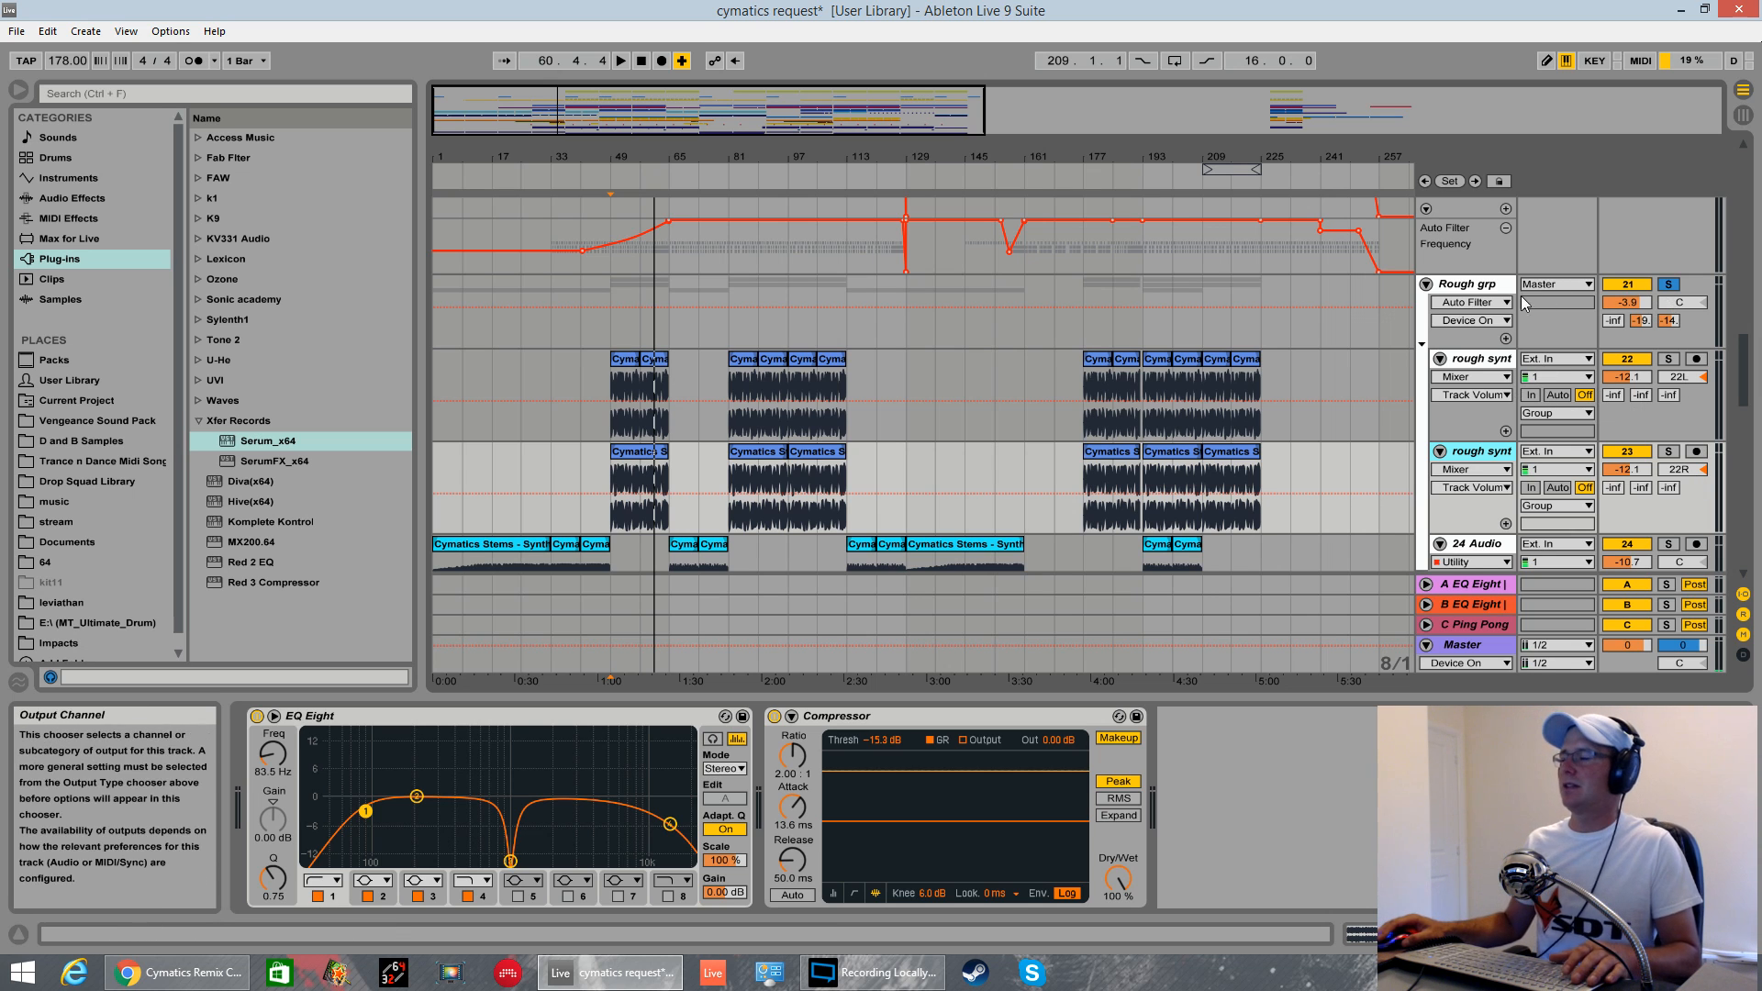
{"action": "key", "text": "space"}
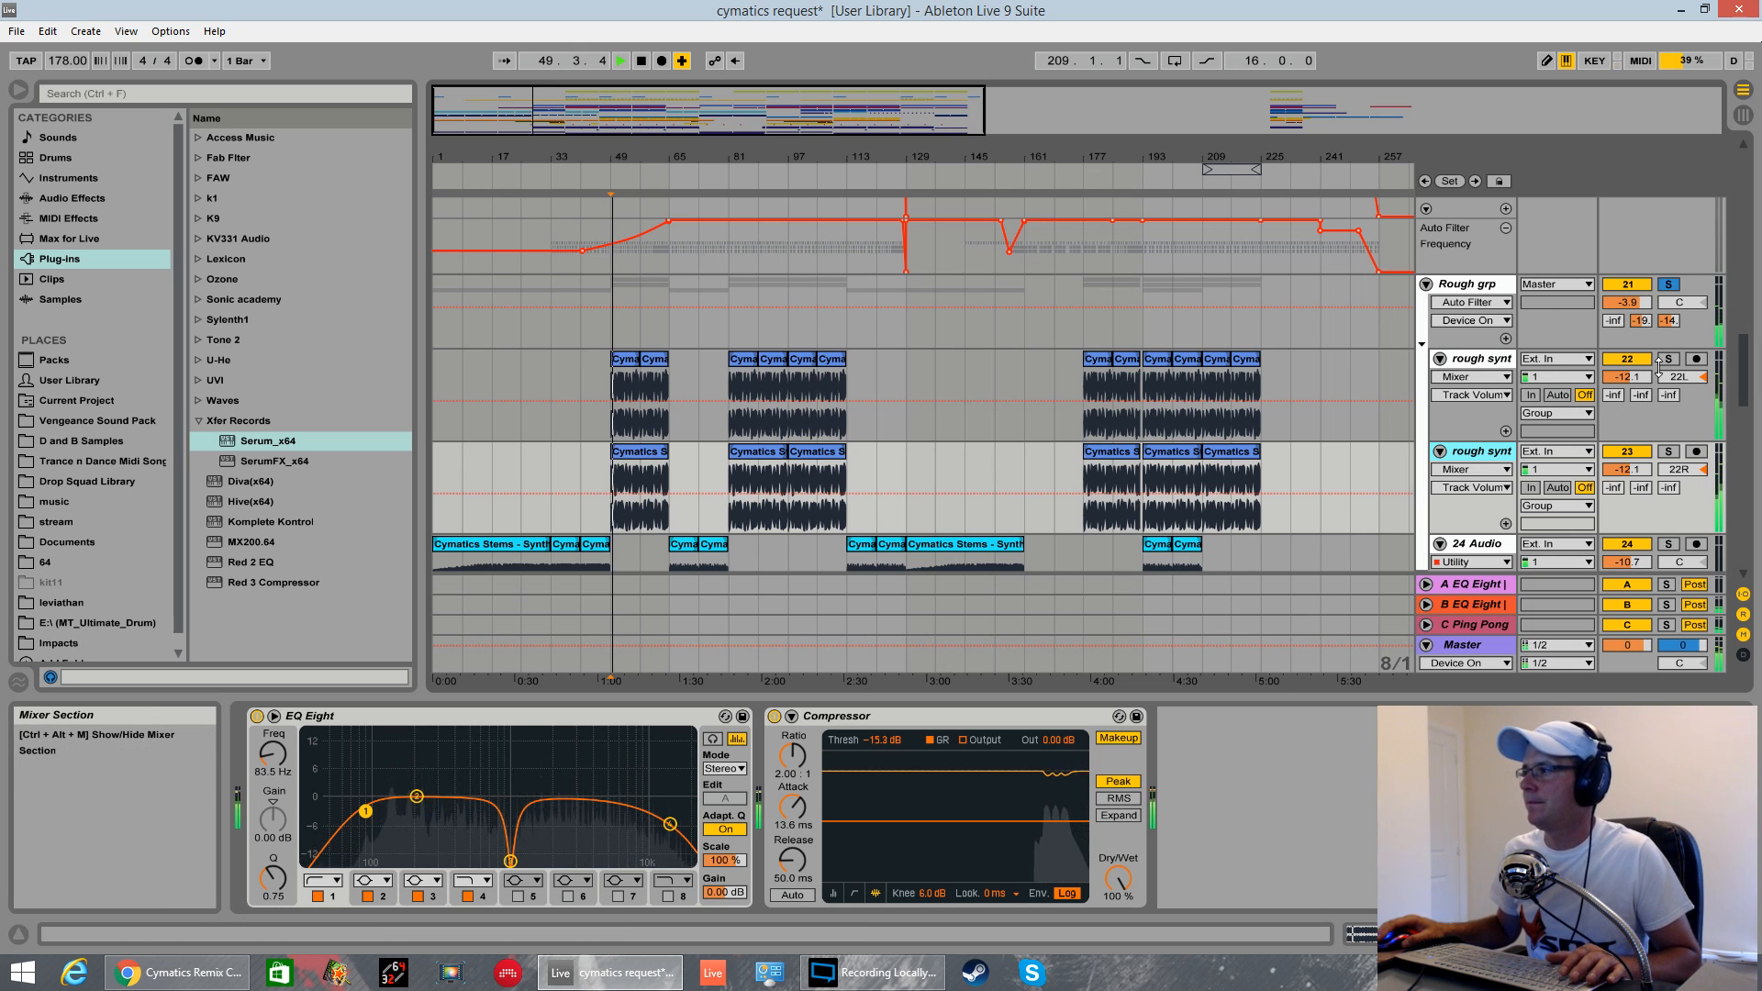
{"action": "key", "text": "space"}
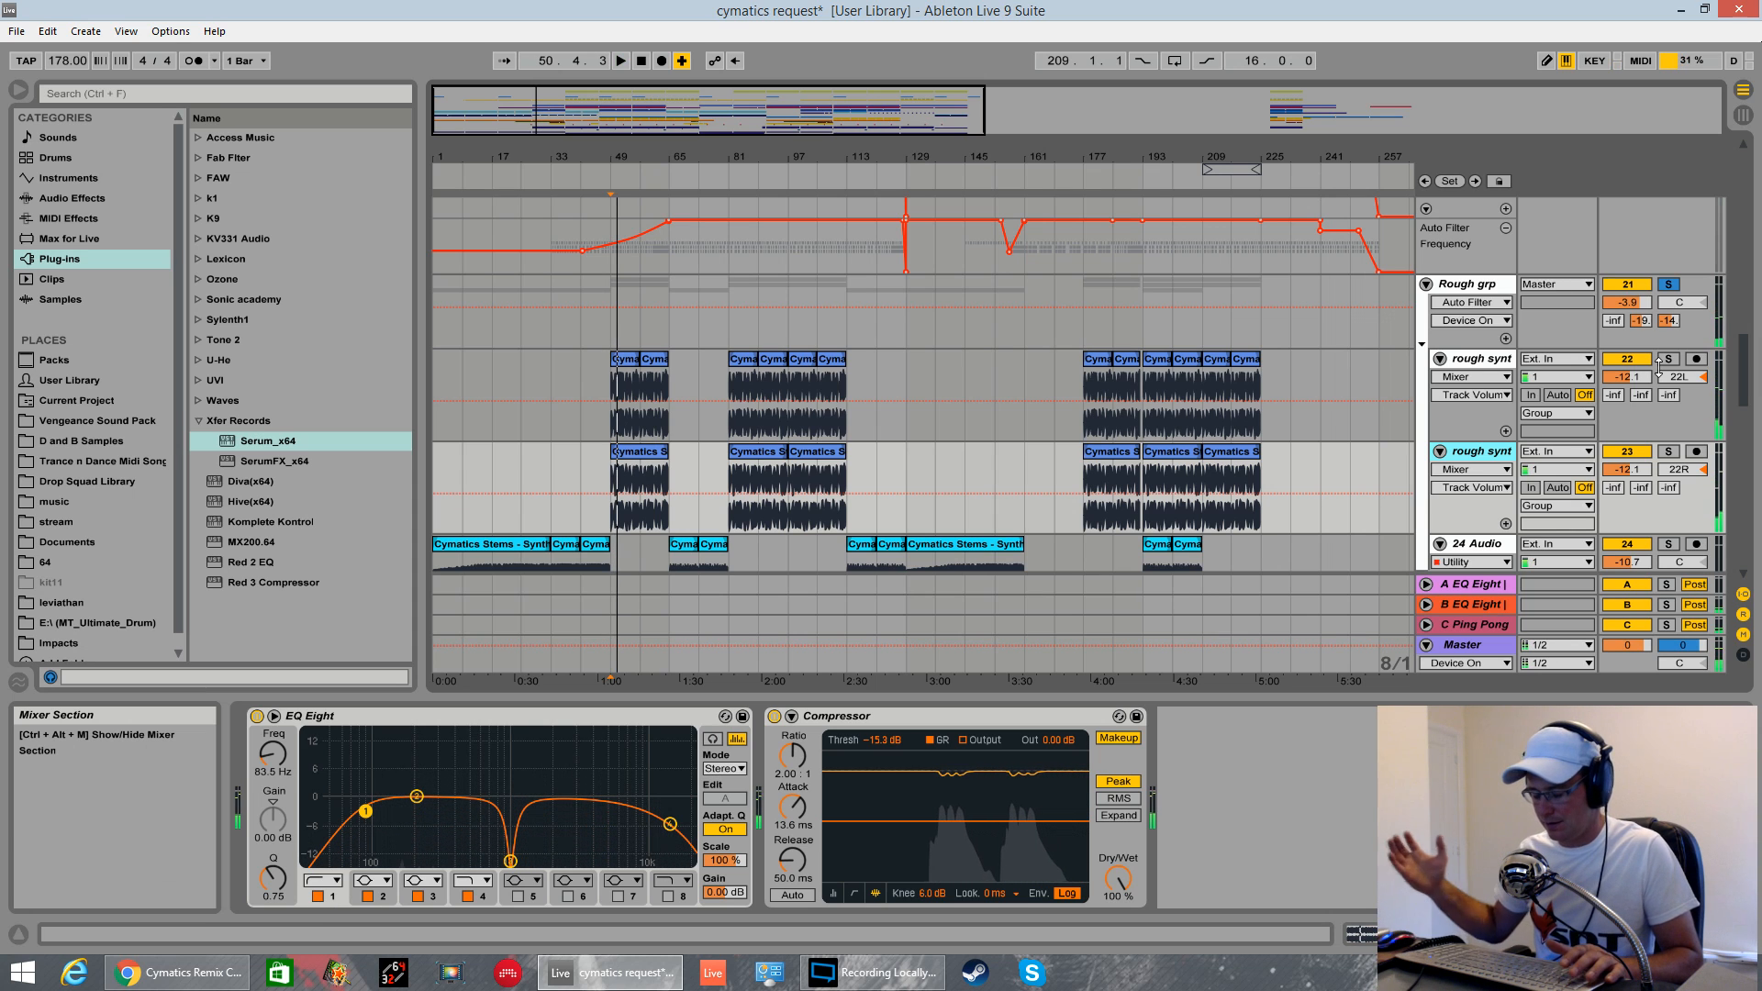
- Unsolo Rough grp and play the full mix from bar 49
{"action": "left_click", "coordinate": [601, 376]}
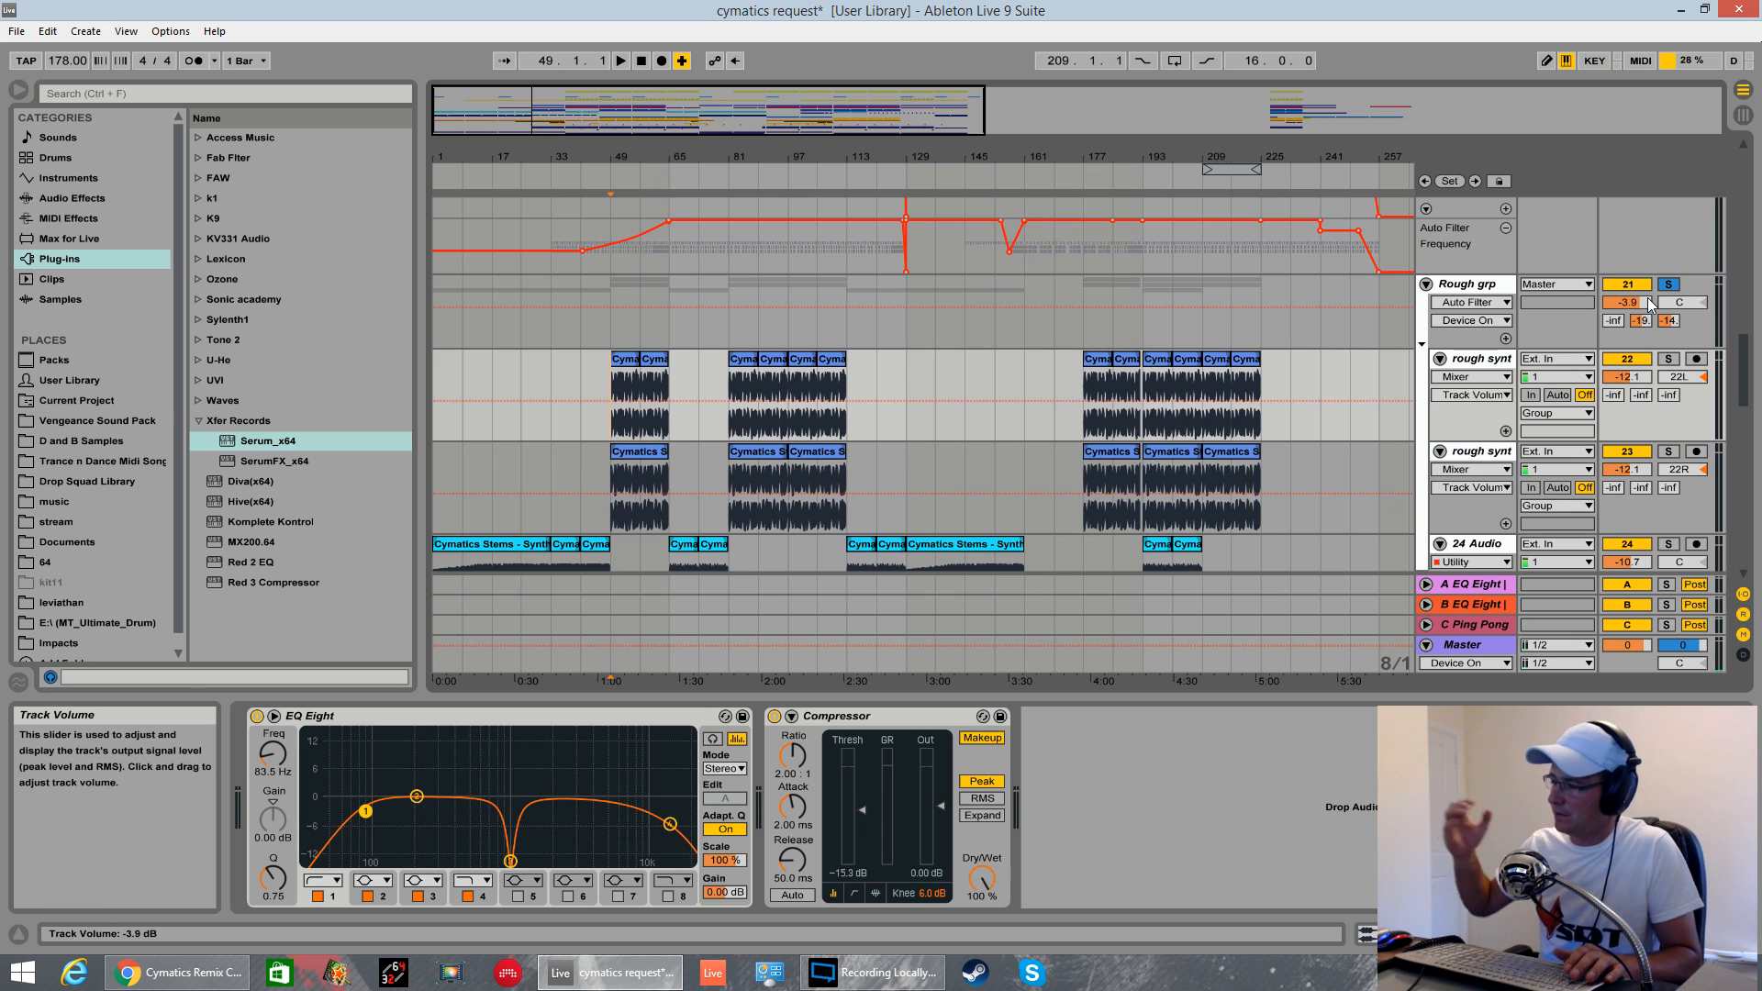
{"action": "left_click", "coordinate": [1668, 284]}
{"action": "key", "text": "space"}
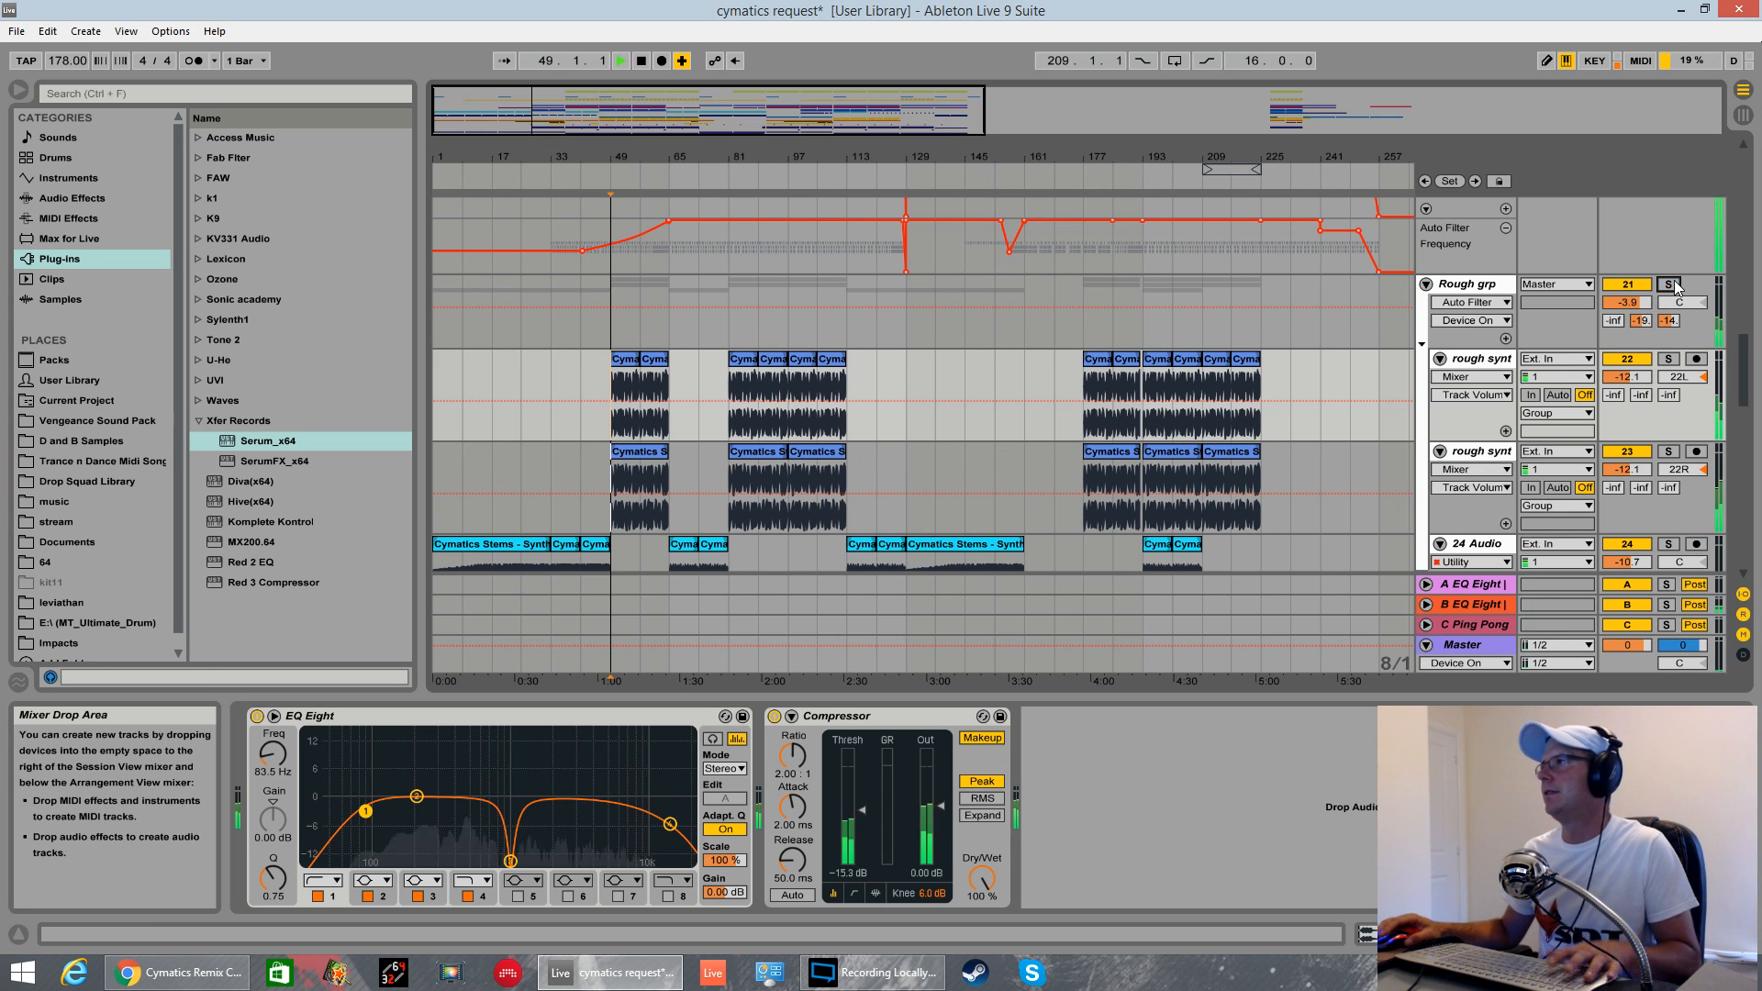
- Unfold 33 Audio, solo it, and audition its first Riser hats clip from bar 41
{"action": "scroll", "coordinate": [872, 349], "scroll_direction": "down", "scroll_amount": 15}
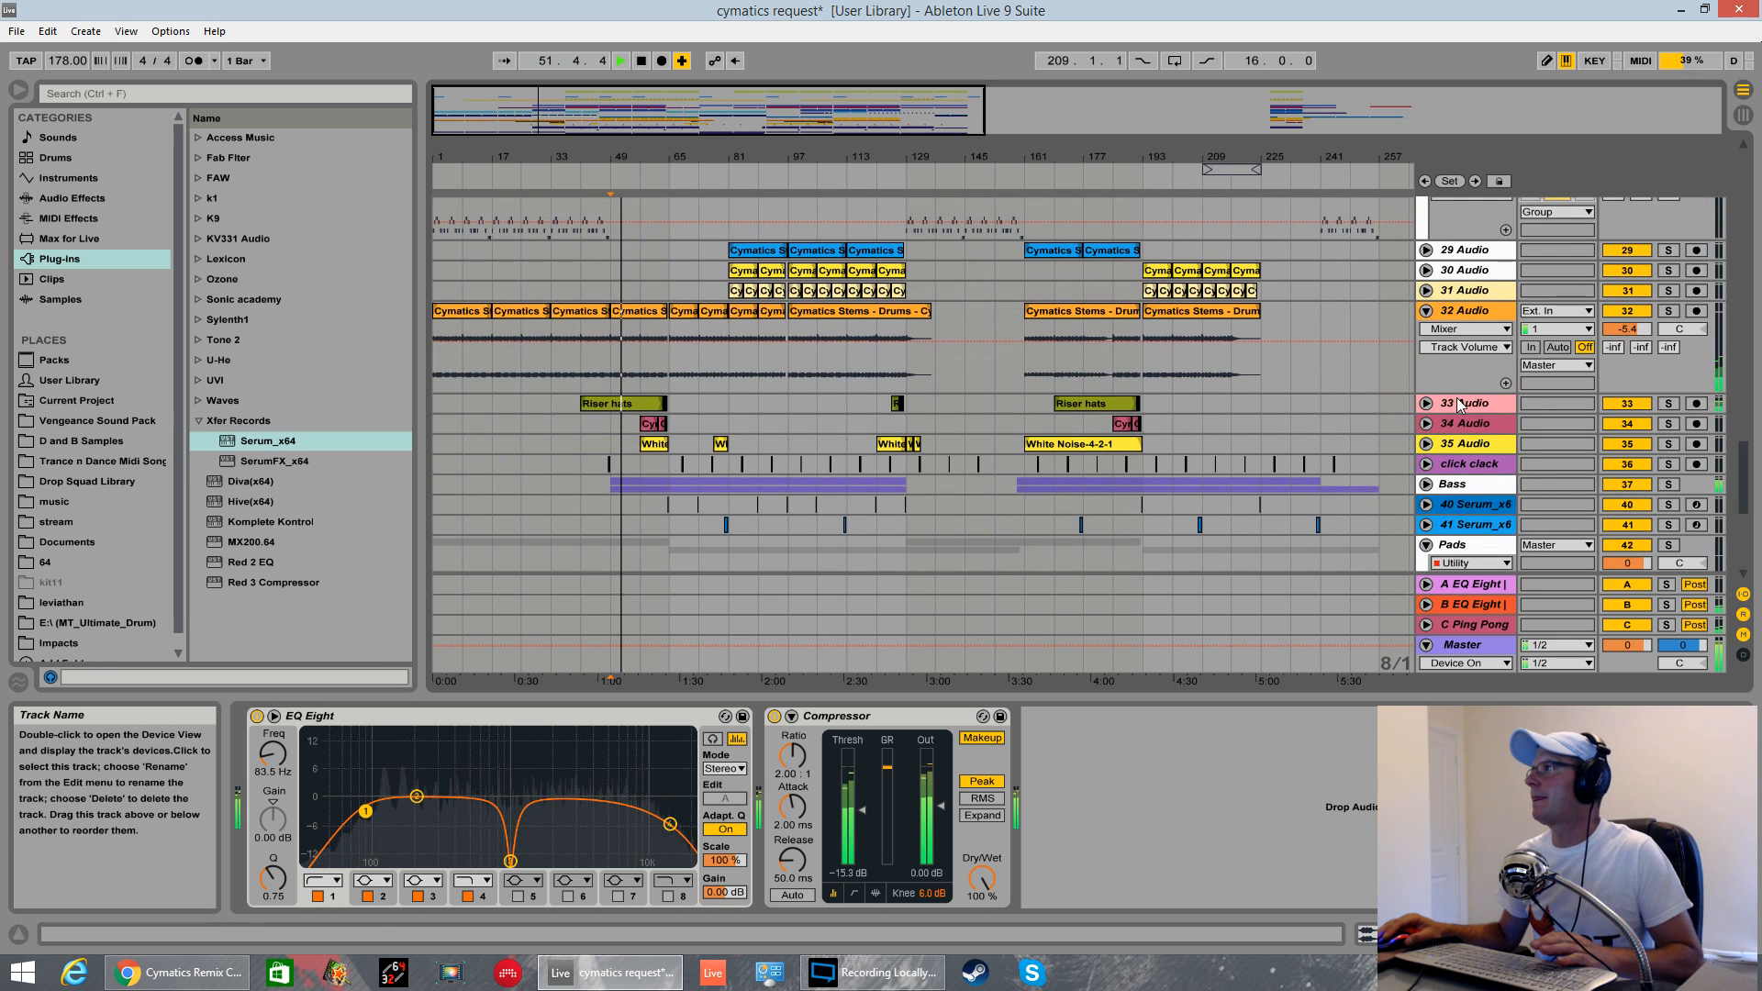
{"action": "left_click", "coordinate": [1426, 403]}
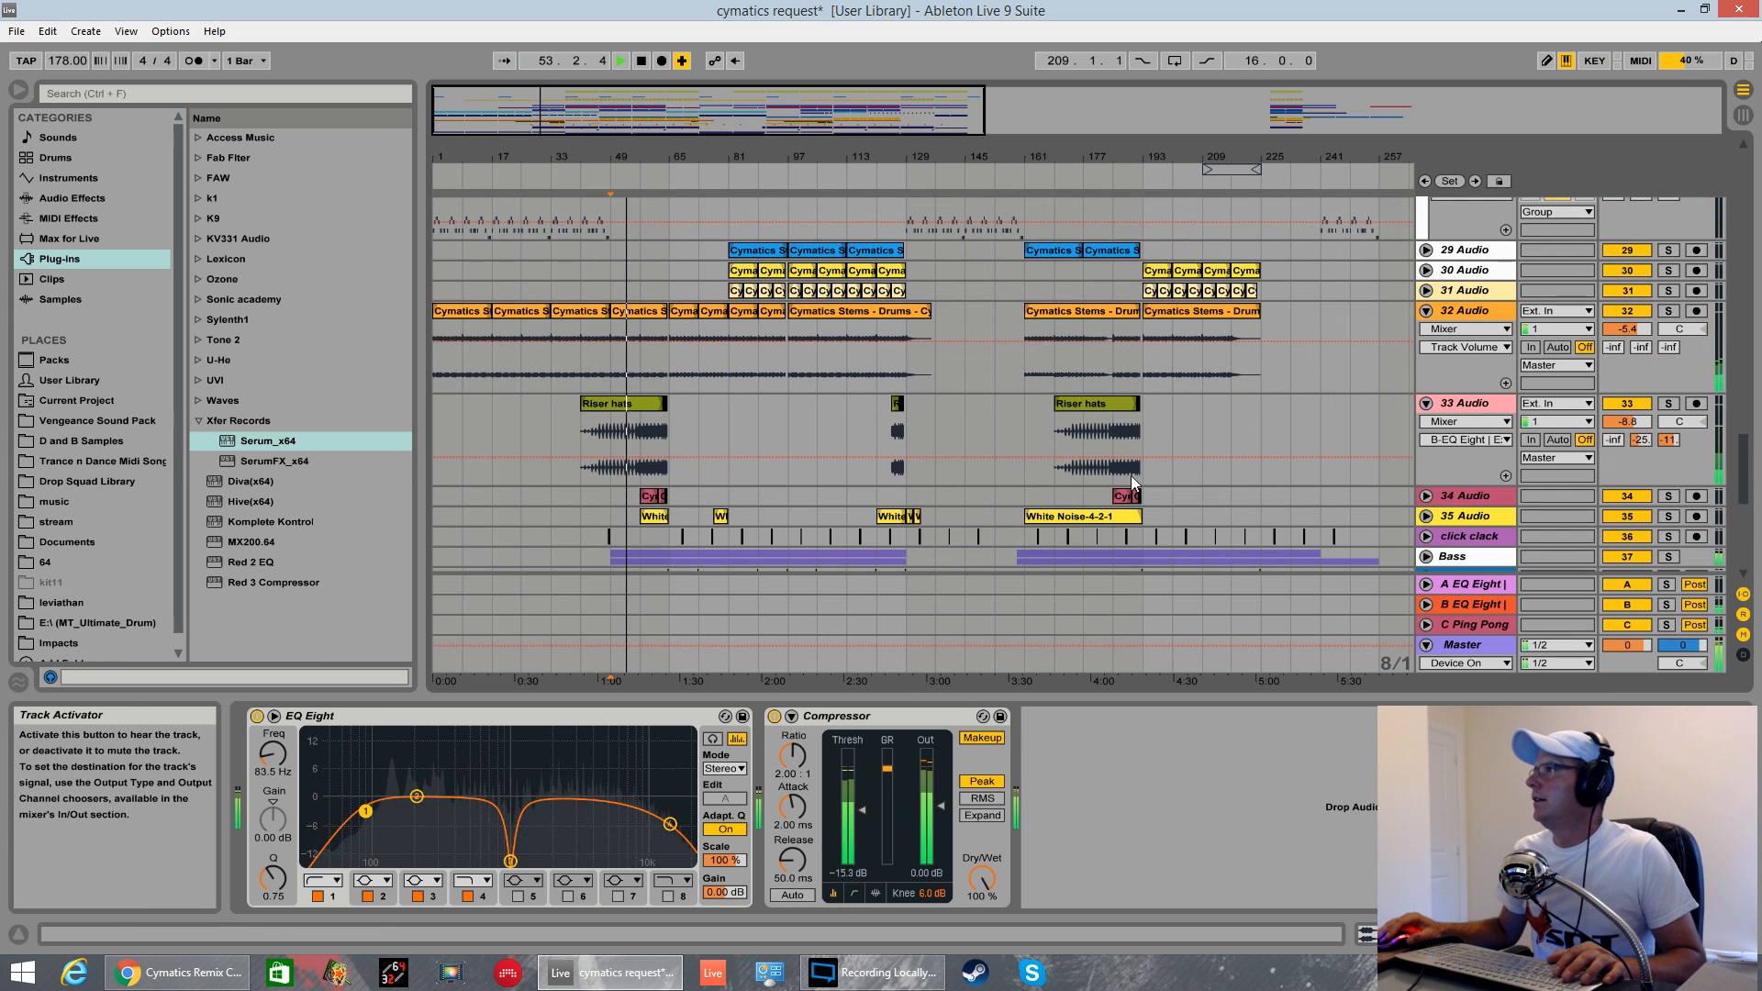
{"action": "left_click", "coordinate": [647, 405]}
{"action": "key", "text": "space"}
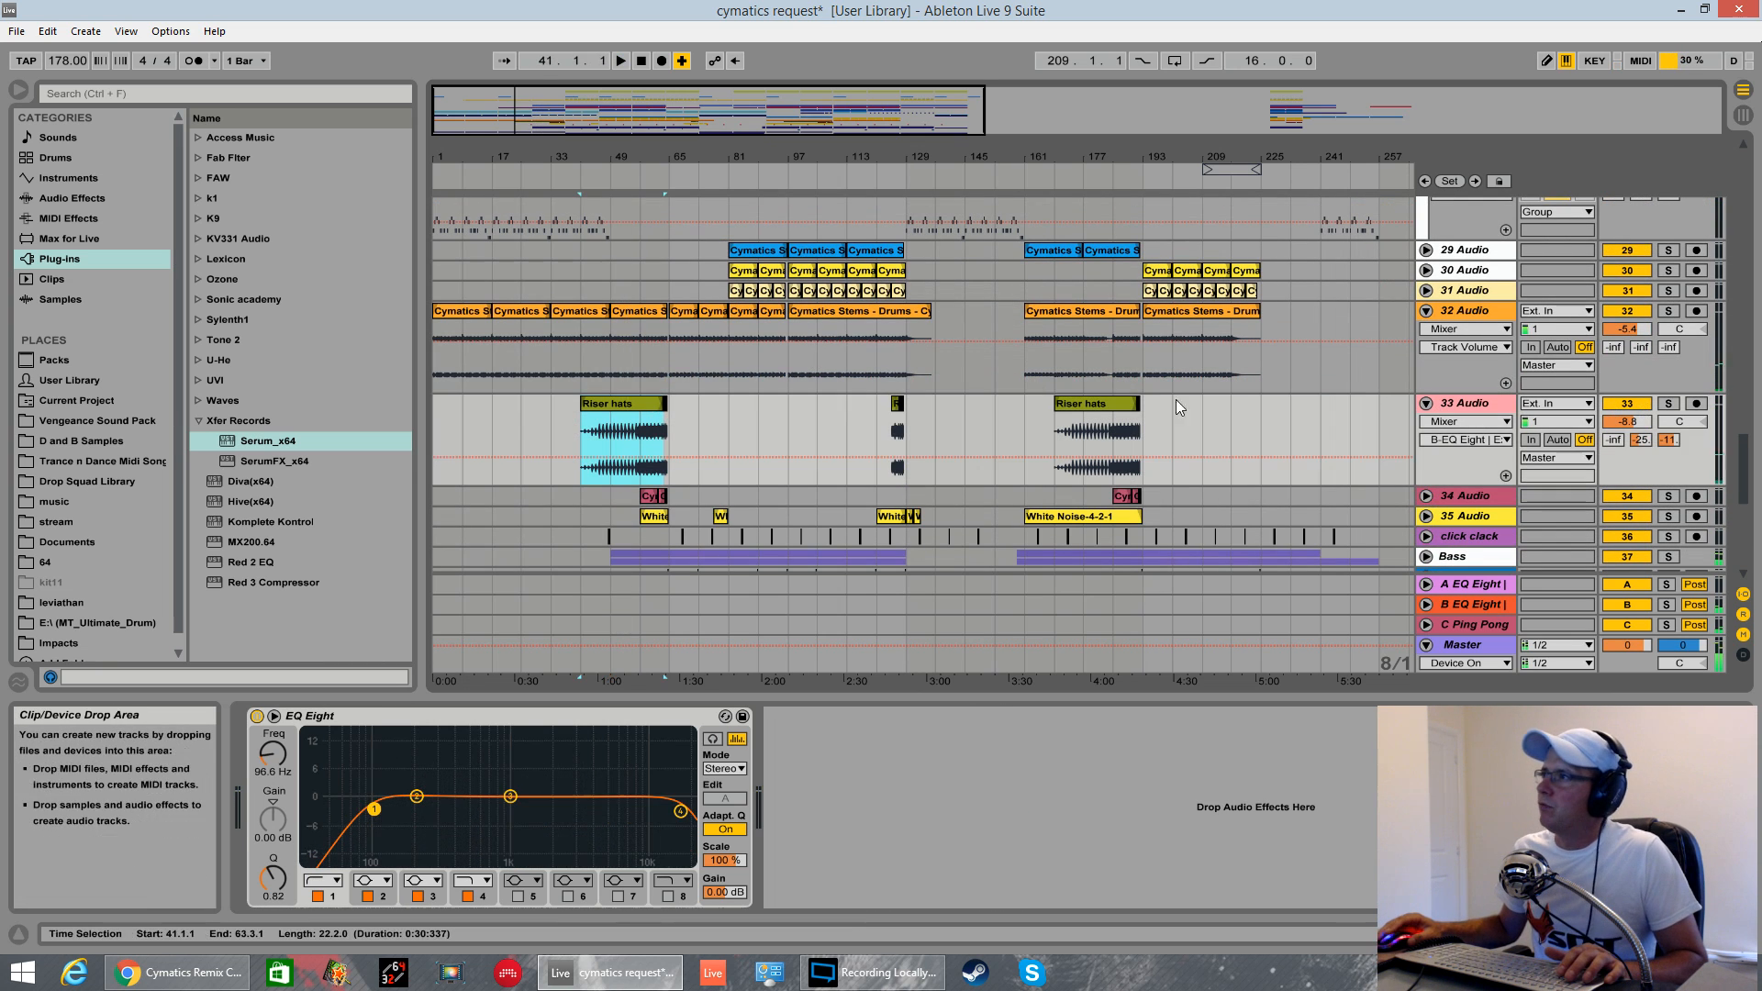
{"action": "left_click", "coordinate": [1669, 403]}
{"action": "left_click", "coordinate": [584, 447]}
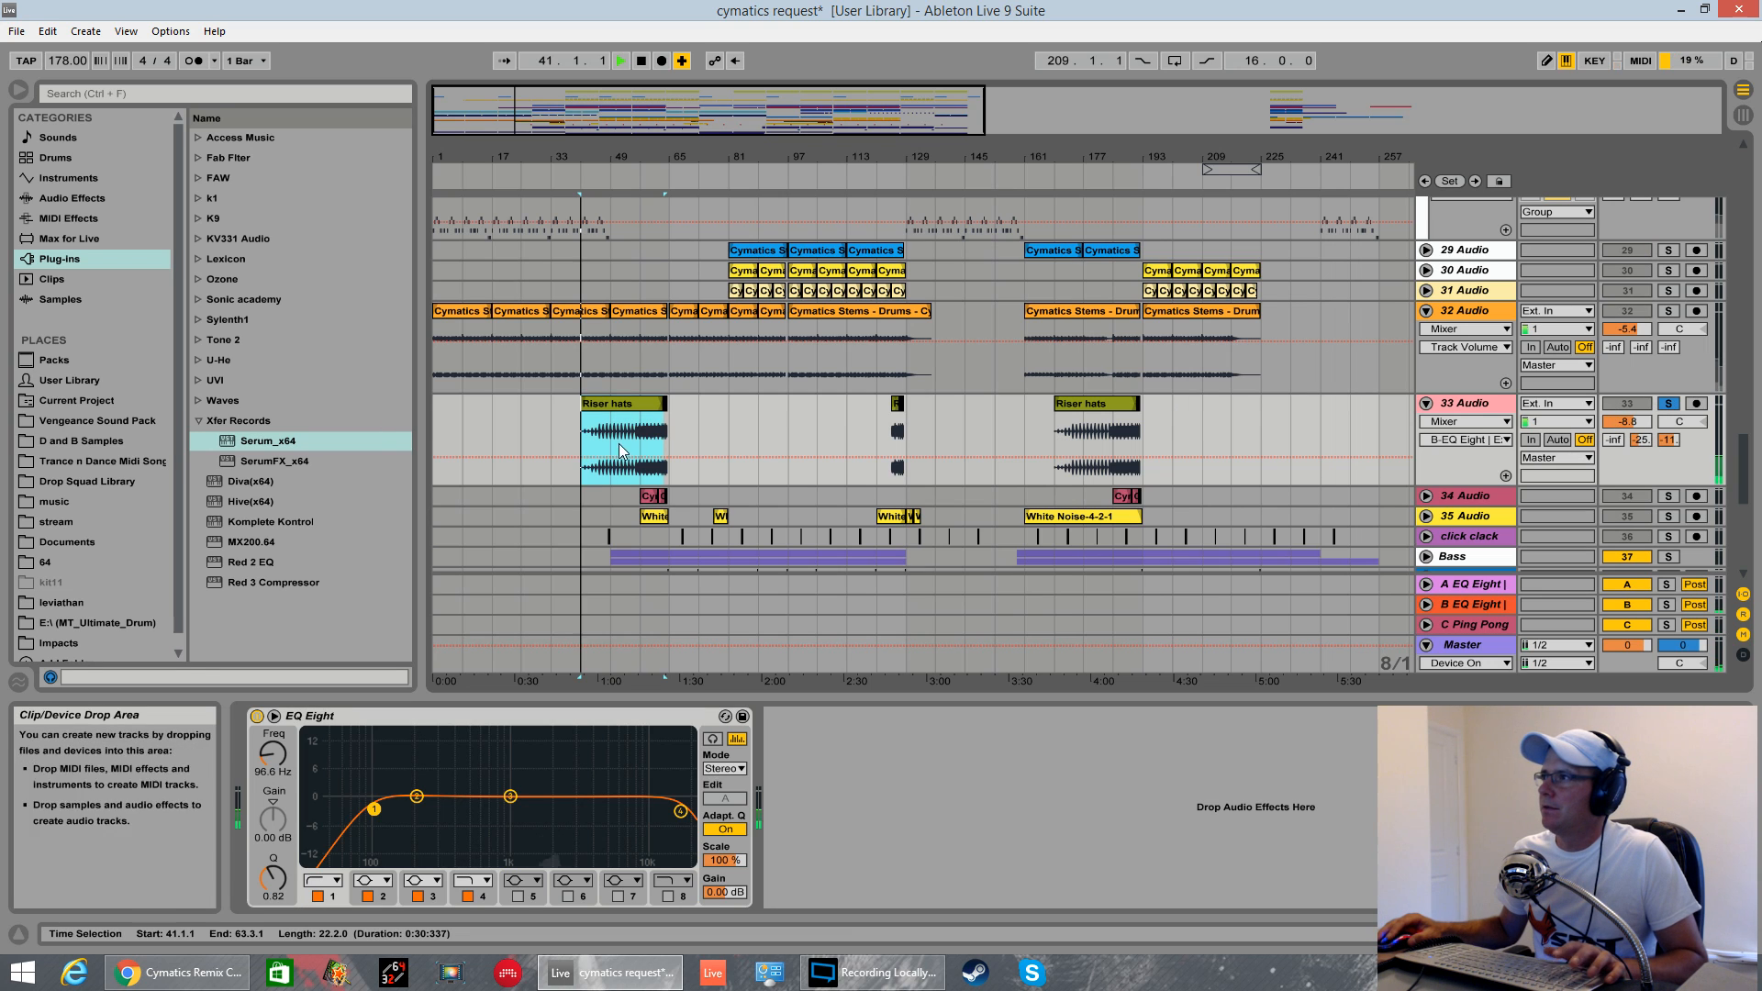
{"action": "key", "text": "space"}
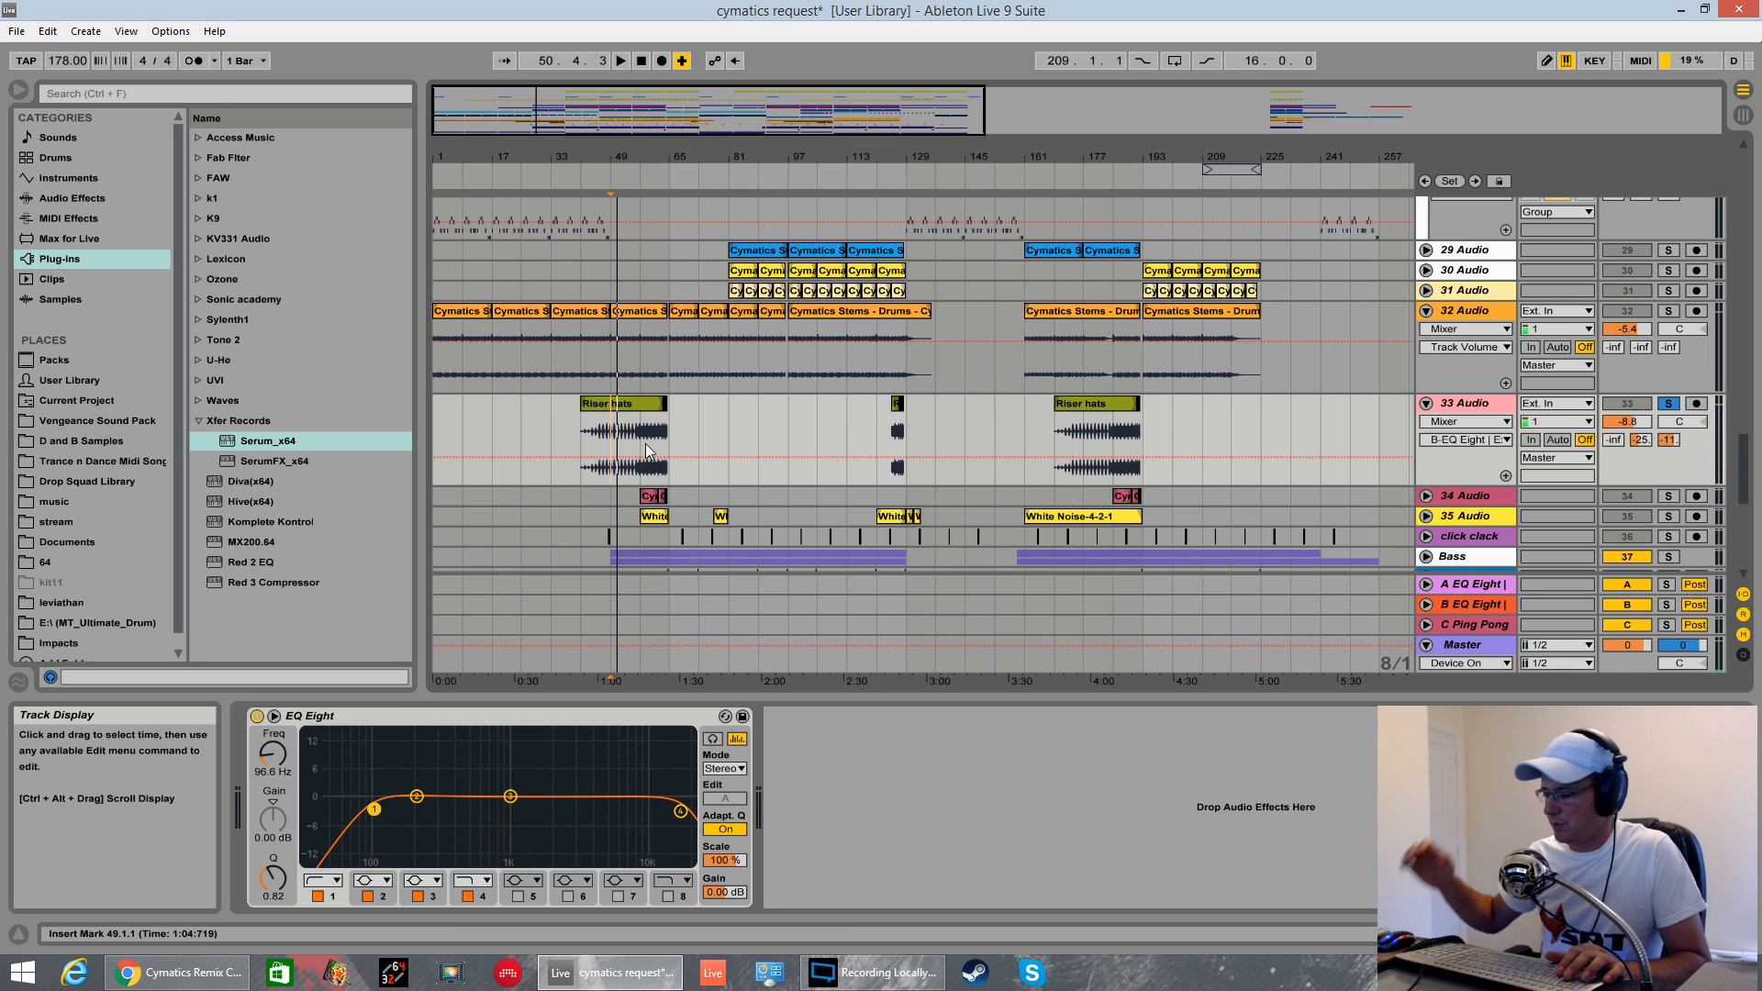
- Play the final section of the first Riser hats clip from bar 57 and stop
{"action": "left_click", "coordinate": [644, 439]}
{"action": "key", "text": "space"}
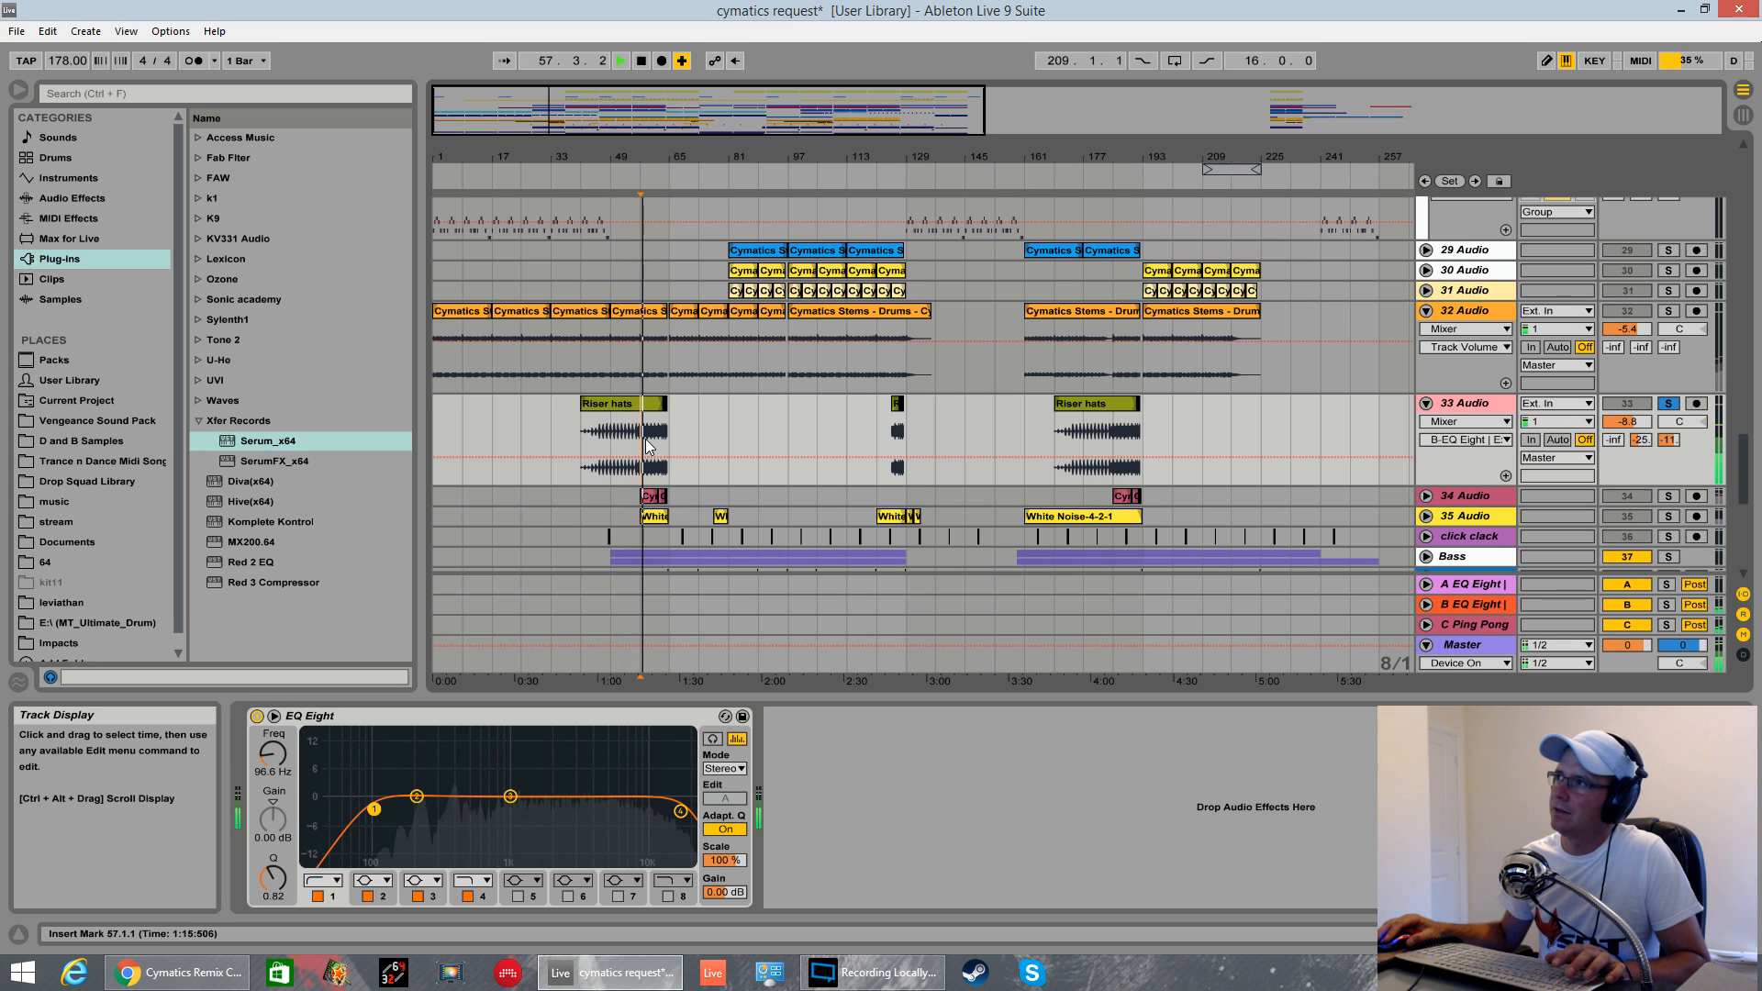
{"action": "key", "text": "space"}
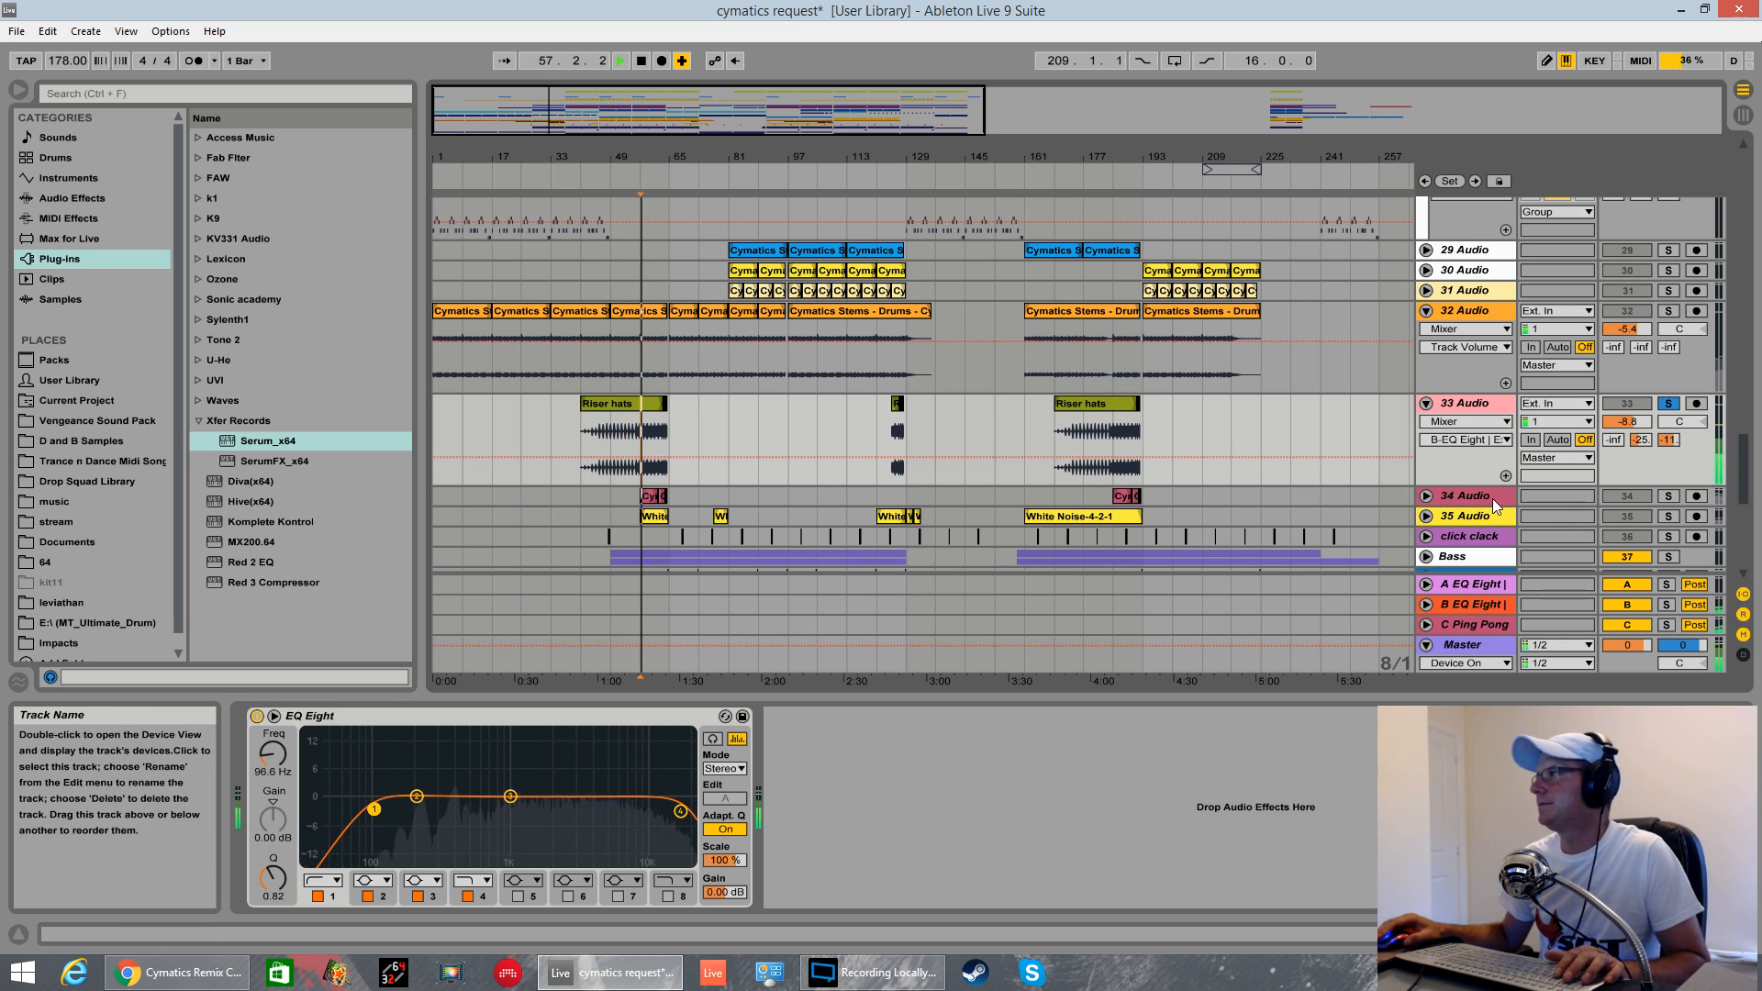
- Unfold and solo 34 Audio, play it from bar 57, and compare its devices with those of 33 Audio
{"action": "scroll", "coordinate": [1345, 404], "scroll_direction": "down", "scroll_amount": 3}
{"action": "left_click", "coordinate": [1426, 347]}
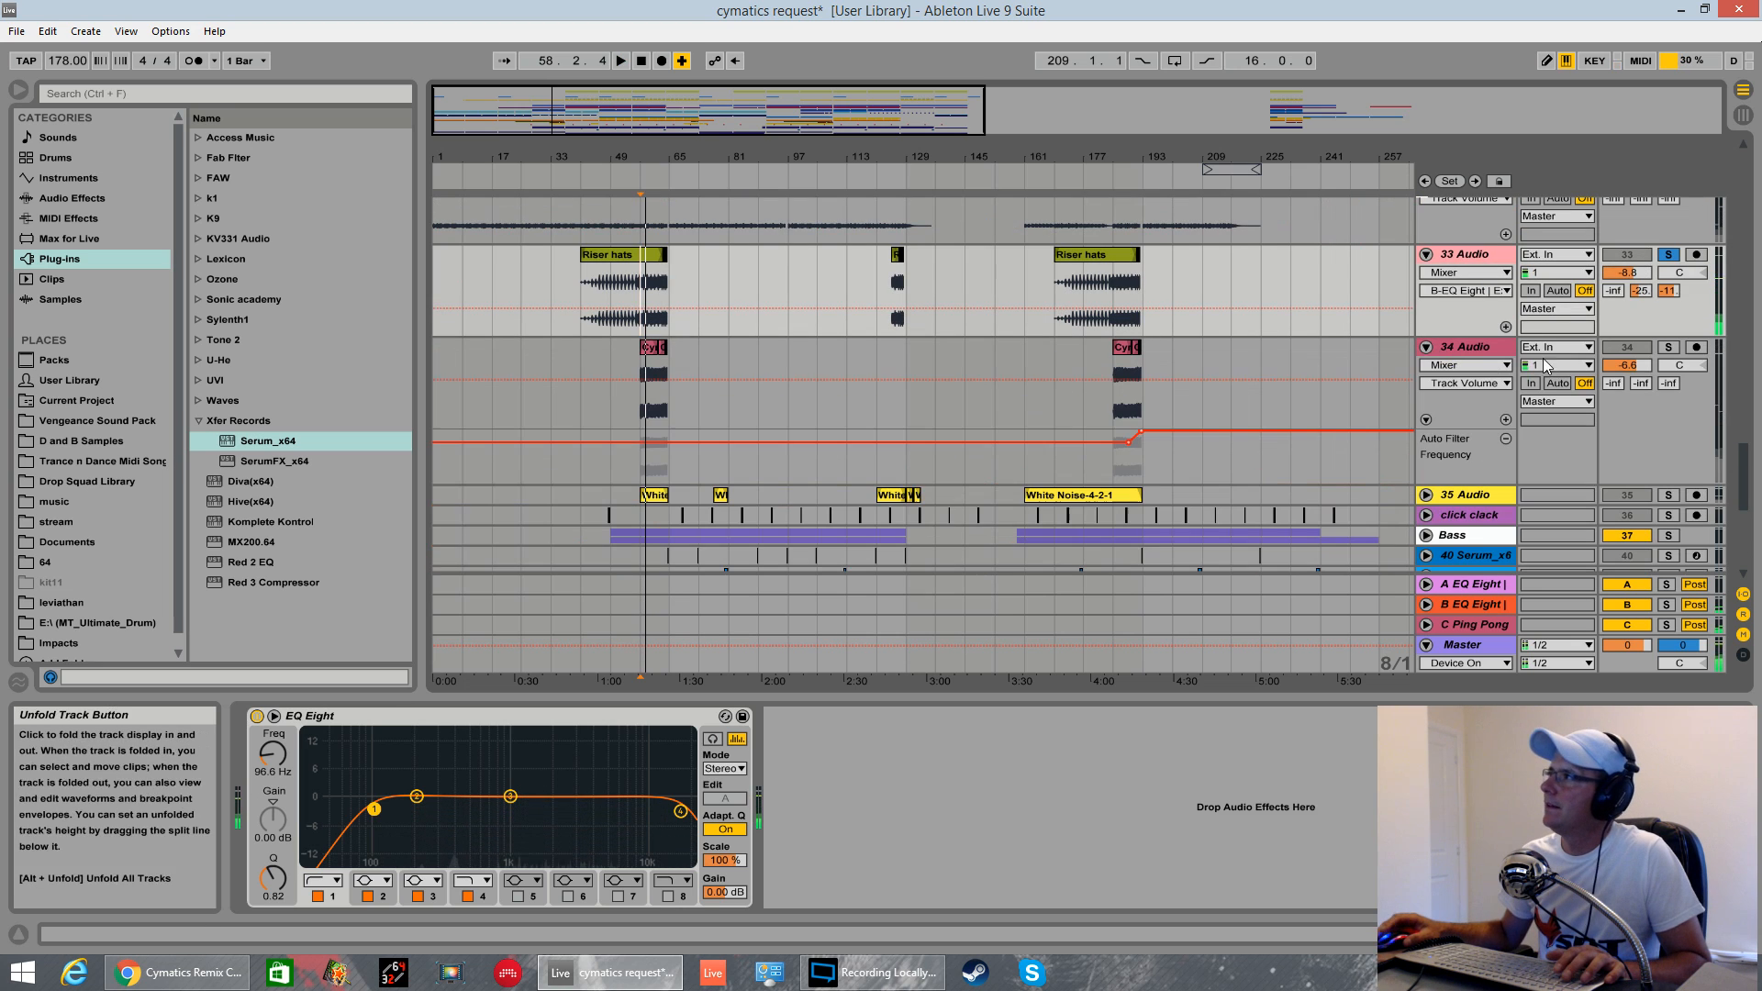
{"action": "left_click", "coordinate": [1669, 347]}
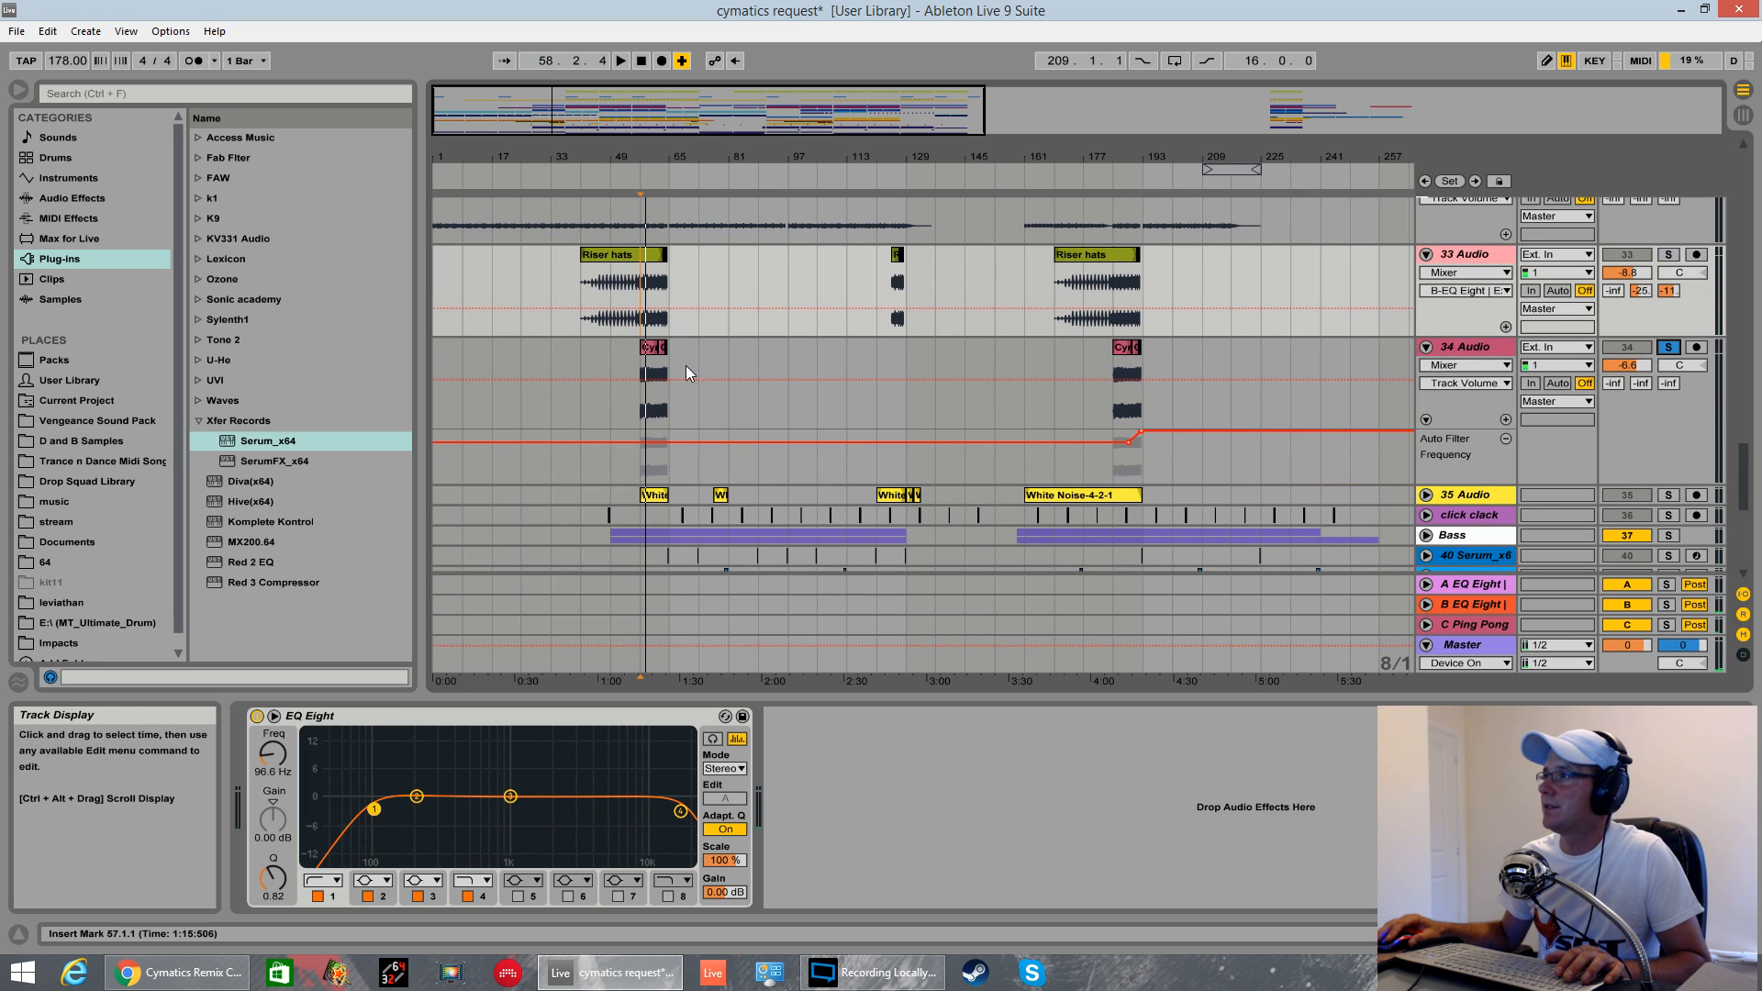
{"action": "left_click", "coordinate": [641, 404]}
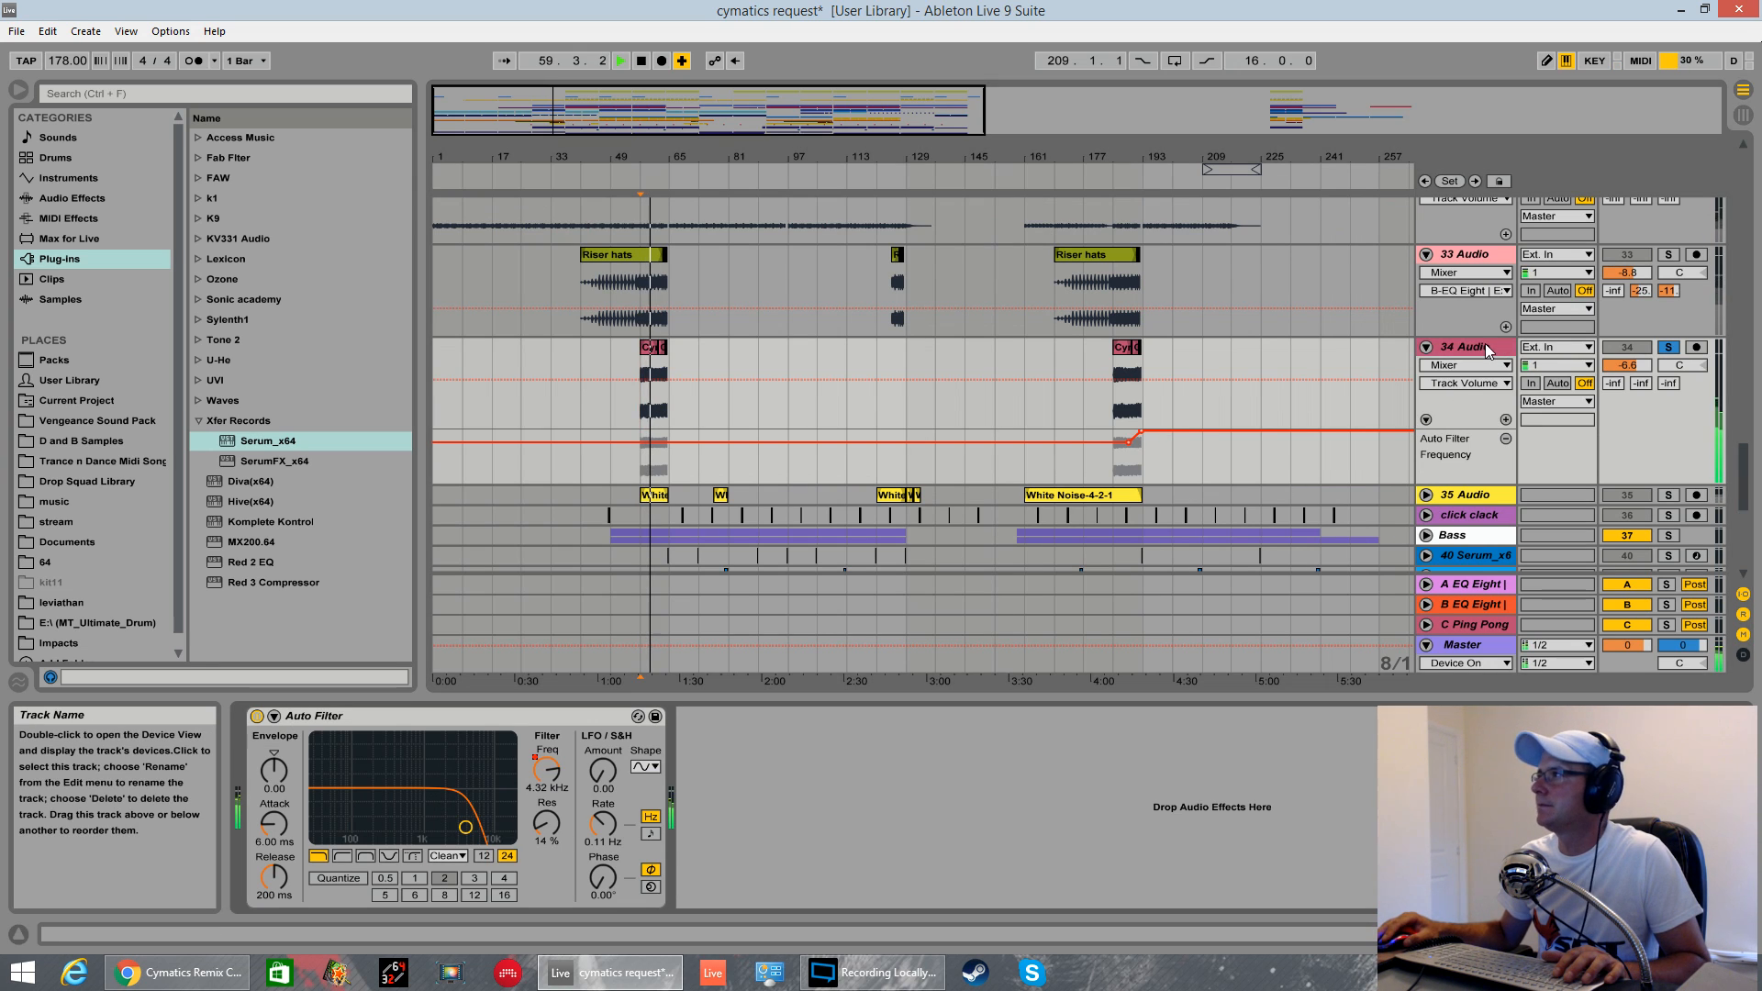
{"action": "left_click", "coordinate": [1467, 253]}
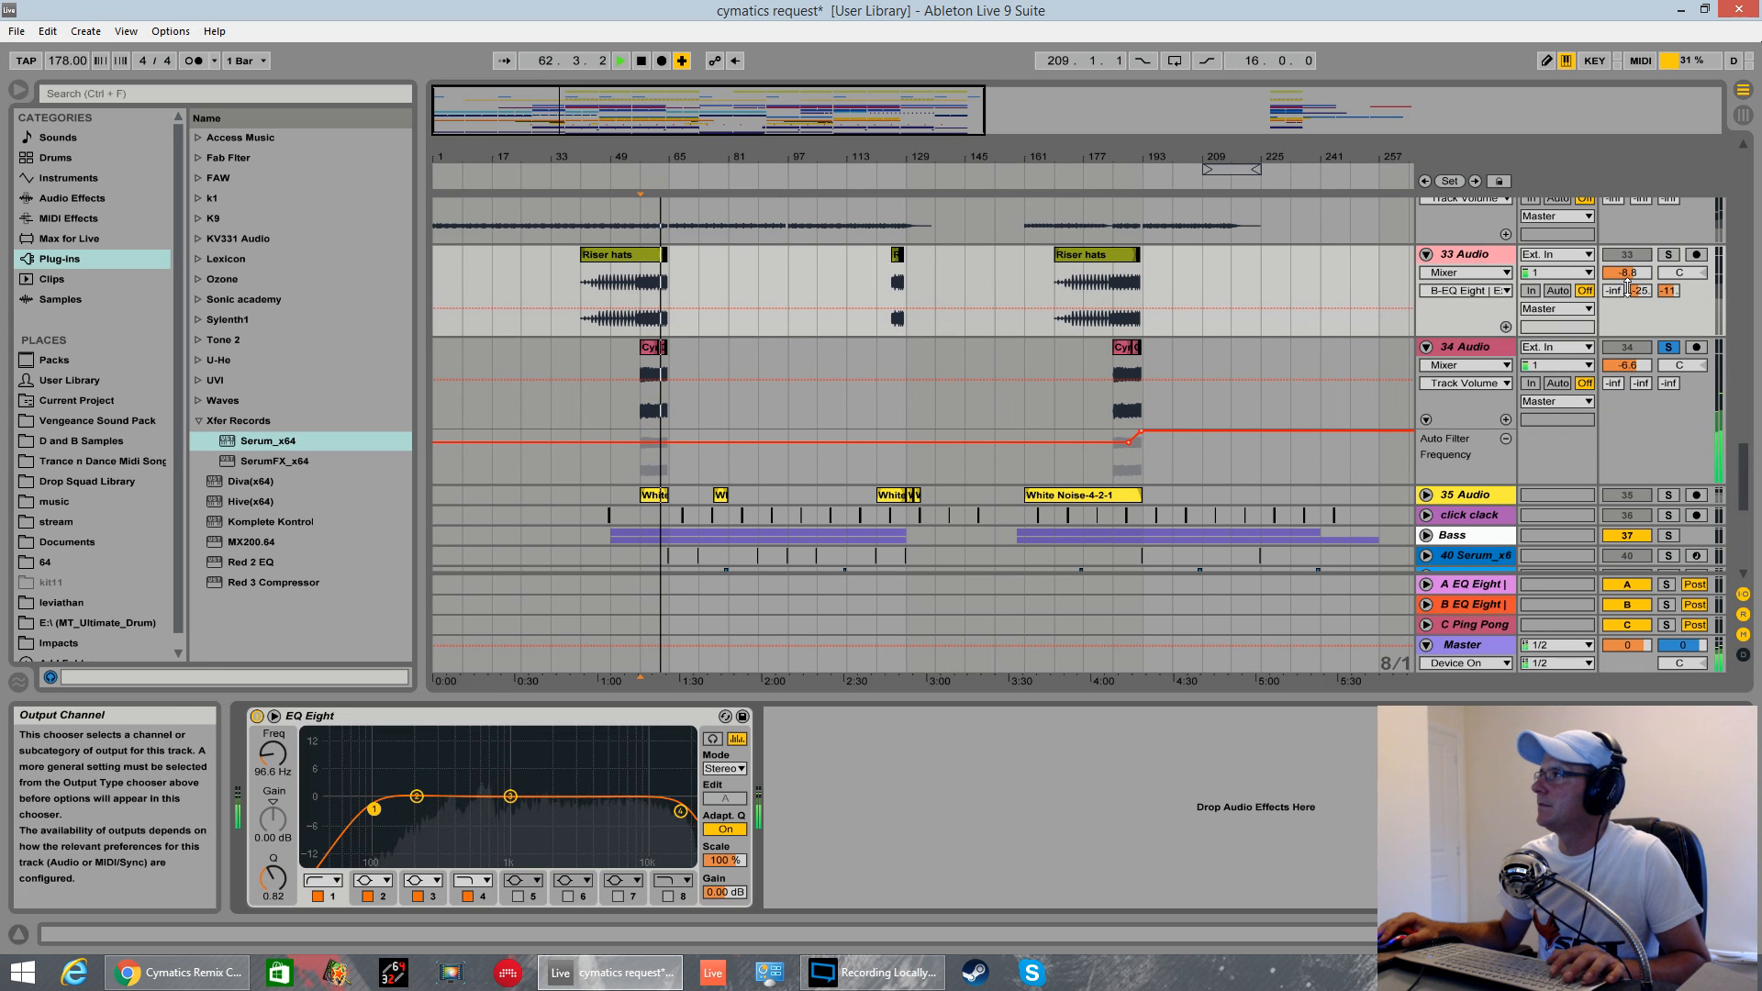
- Stop playback, switch the solo to 33 Audio, and look over the surrounding tracks
{"action": "scroll", "coordinate": [1236, 324], "scroll_direction": "down", "scroll_amount": 3}
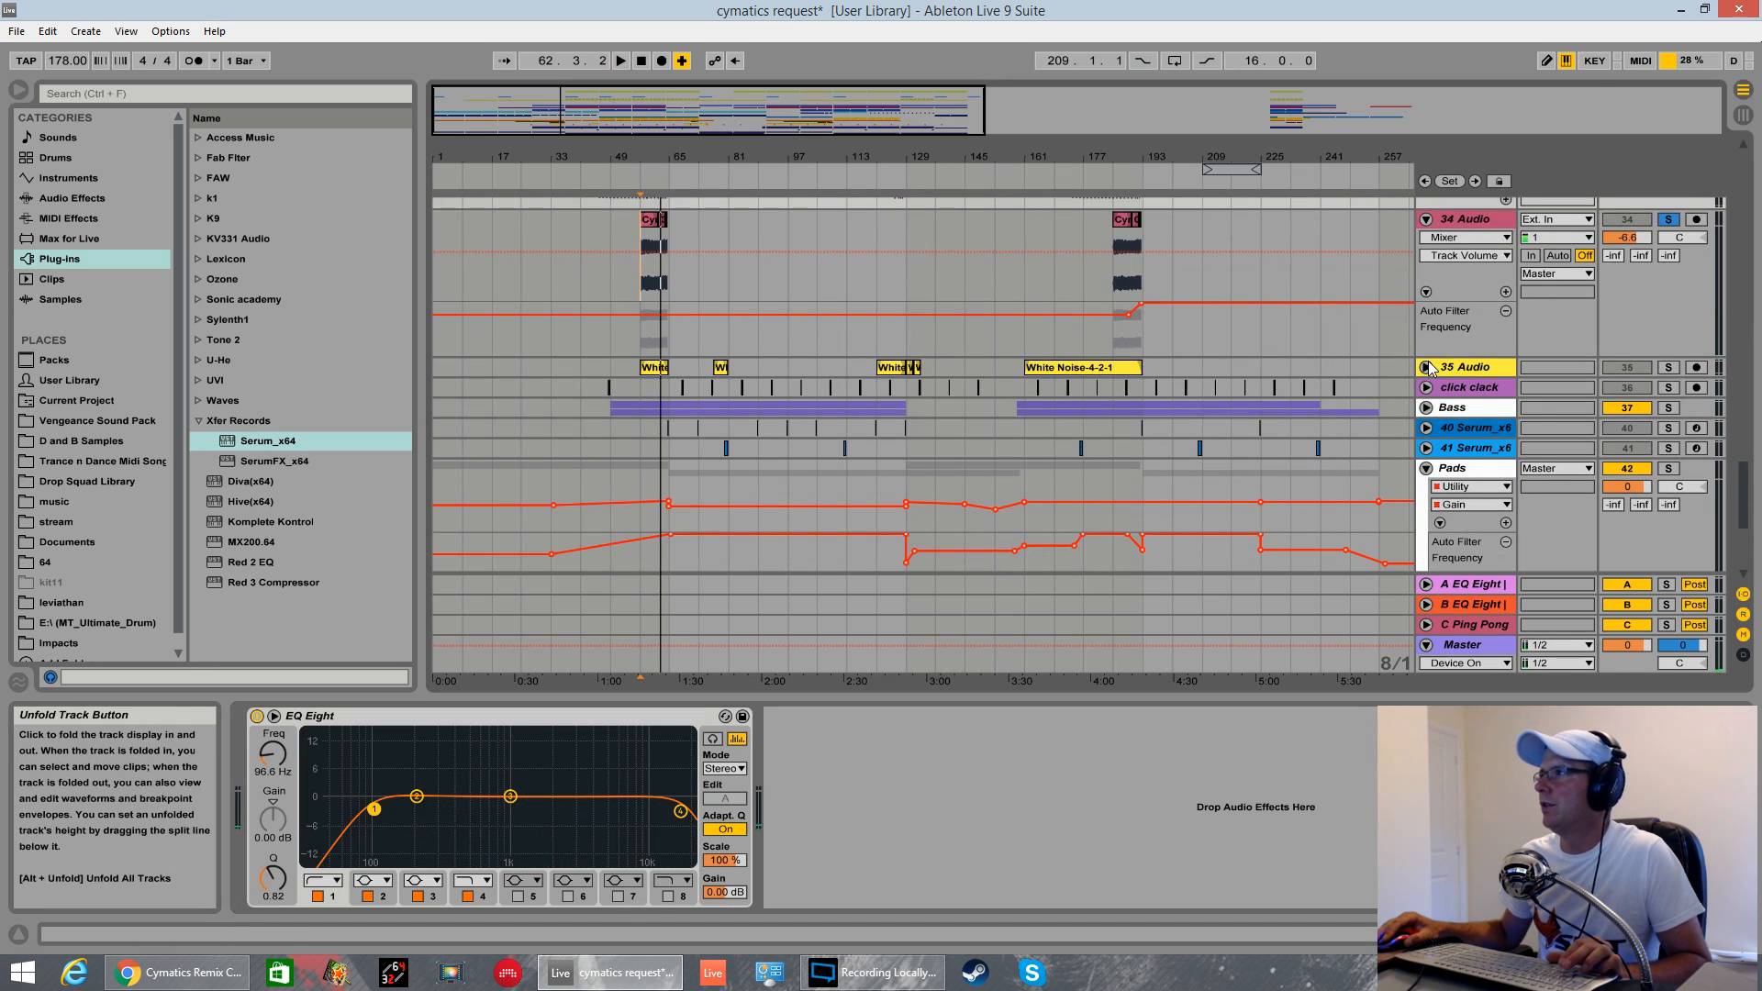
{"action": "scroll", "coordinate": [1554, 421], "scroll_direction": "up", "scroll_amount": 3}
{"action": "left_click", "coordinate": [1668, 474]}
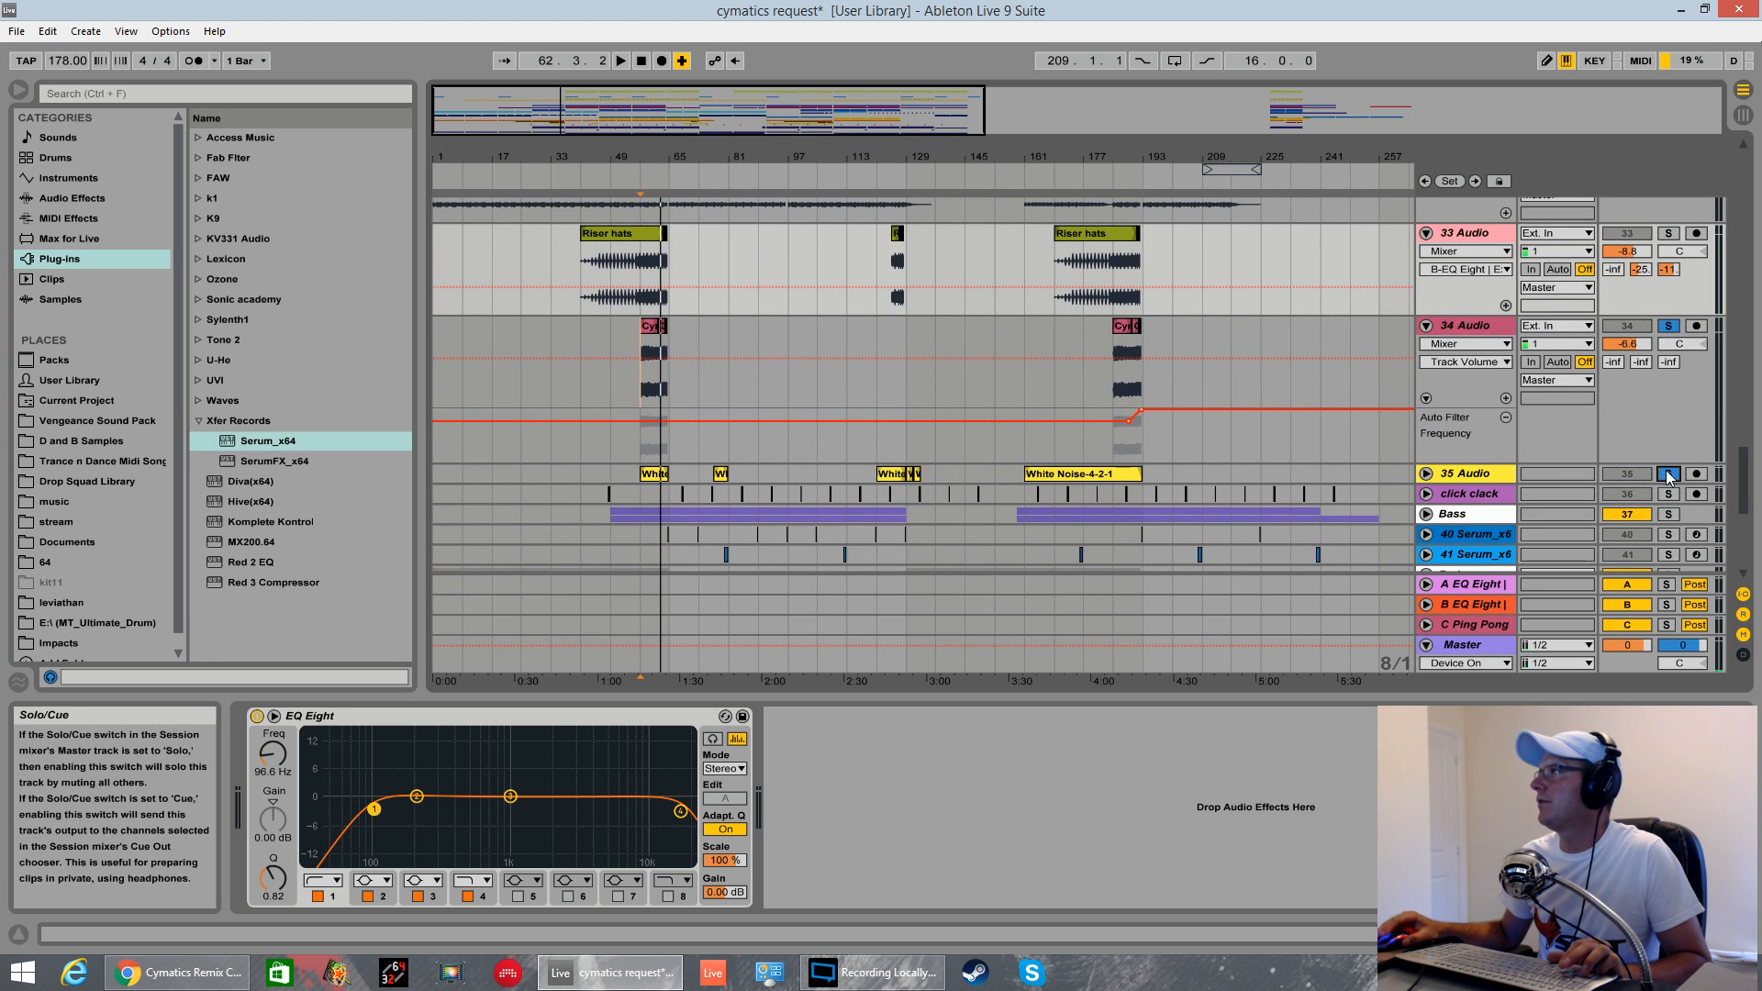
{"action": "left_click", "coordinate": [1668, 233]}
{"action": "scroll", "coordinate": [900, 358], "scroll_direction": "up", "scroll_amount": 3}
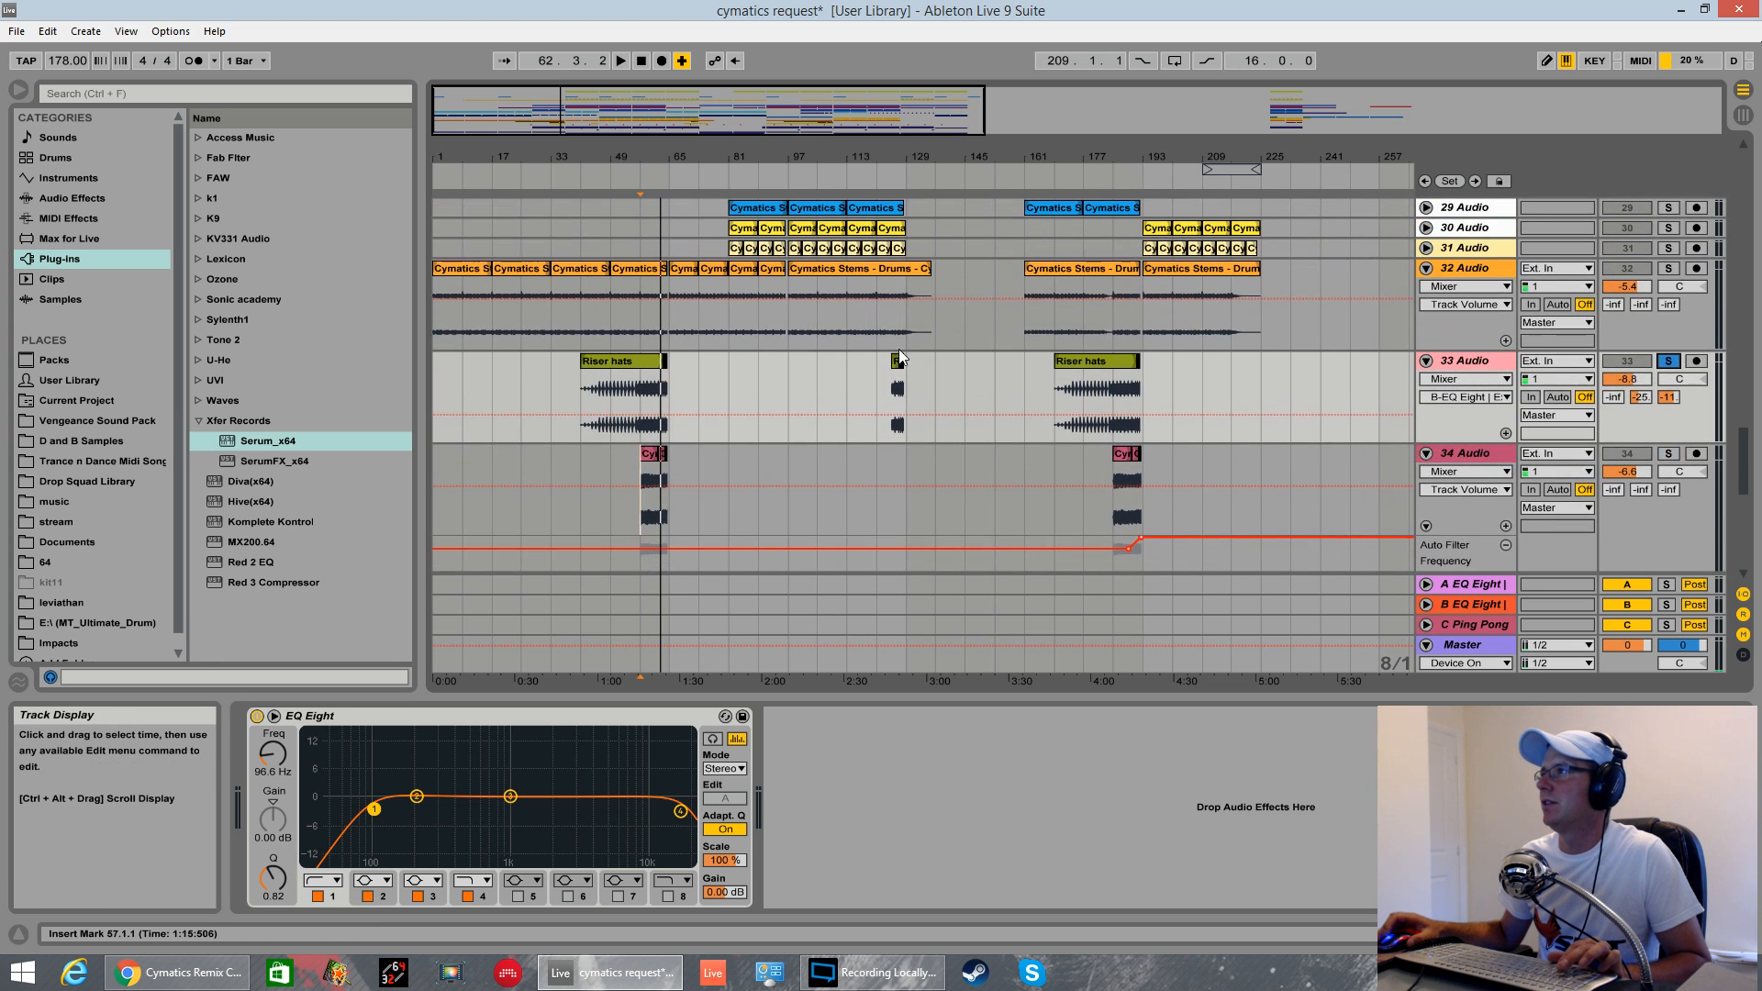
{"action": "scroll", "coordinate": [654, 263], "scroll_direction": "up", "scroll_amount": 8}
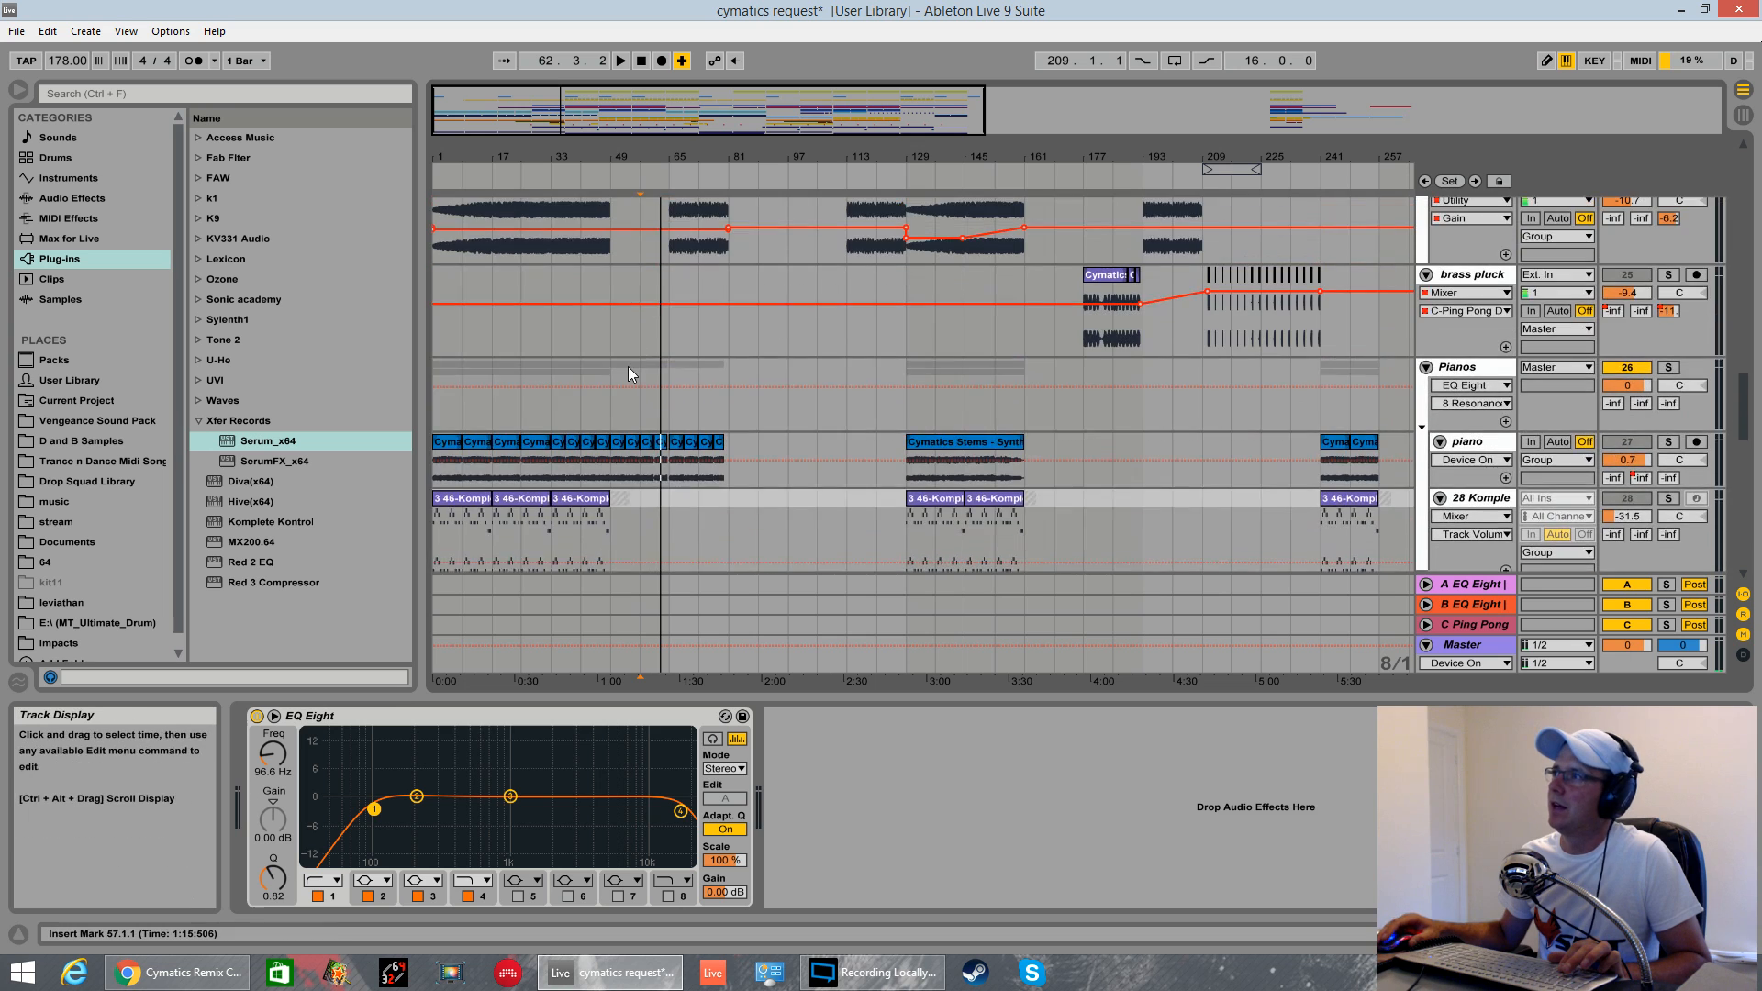
{"action": "scroll", "coordinate": [696, 290], "scroll_direction": "down", "scroll_amount": 8}
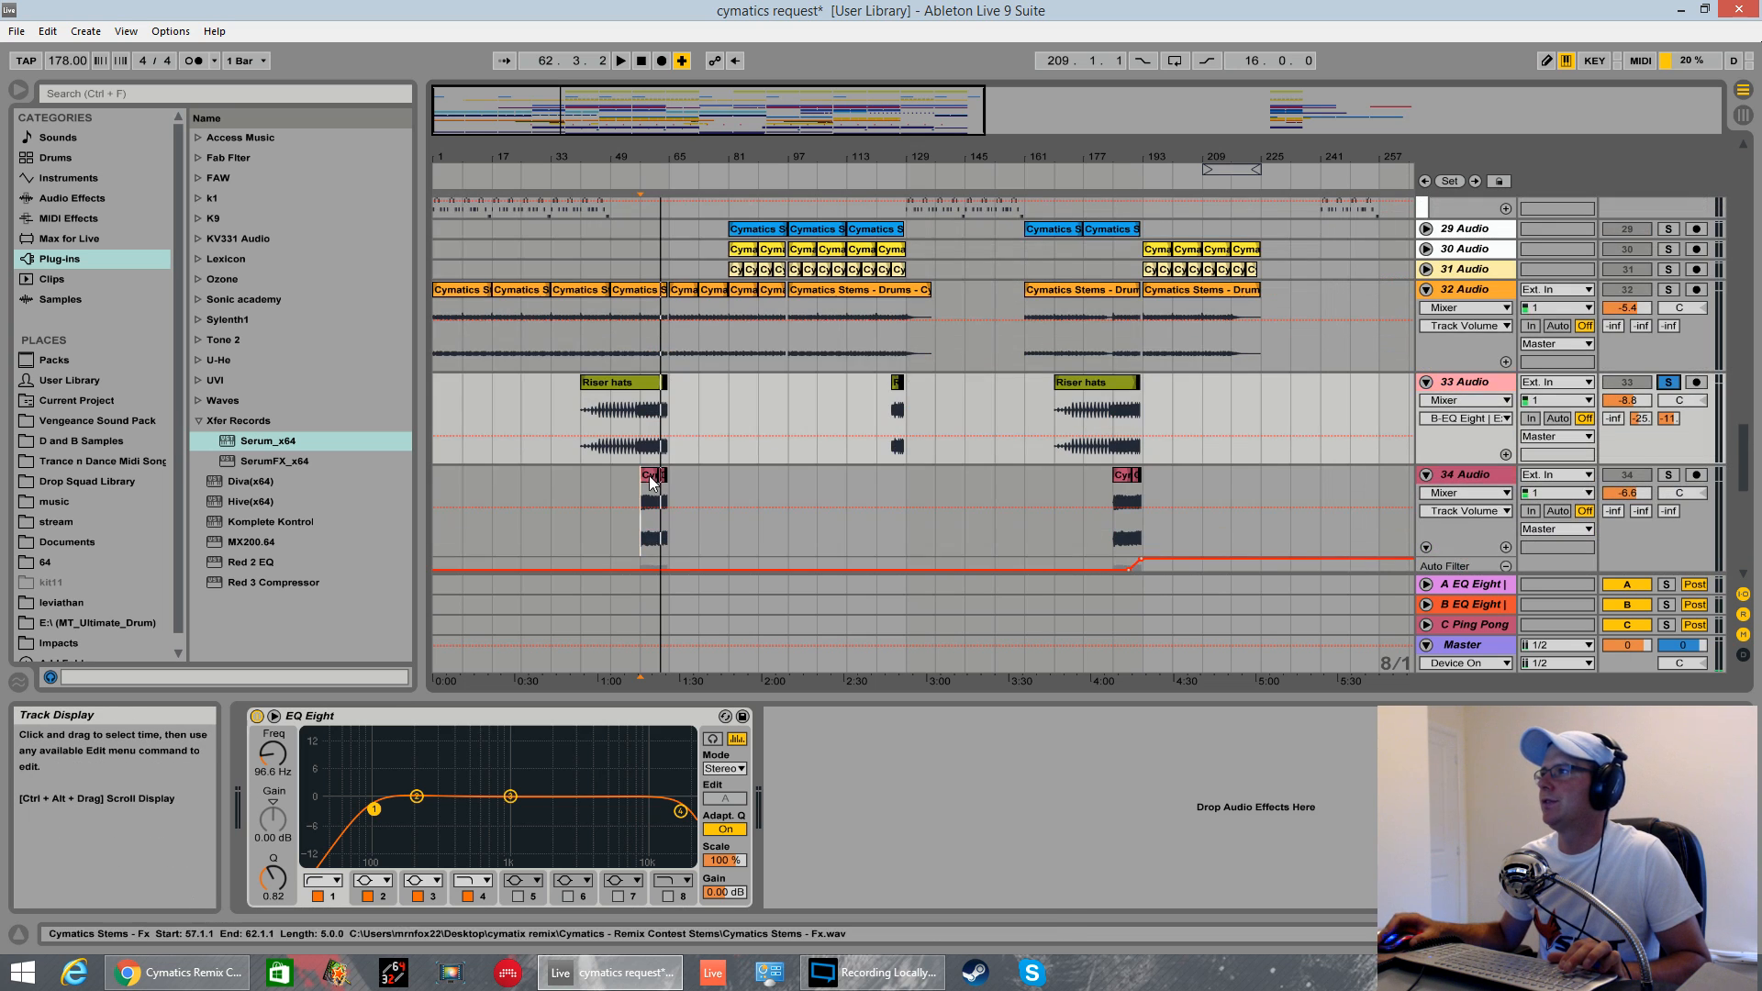
- Play the risers from bar 57, bringing in 34 Audio and the White Noise on 35 Audio, and stop playback
{"action": "left_click", "coordinate": [639, 440]}
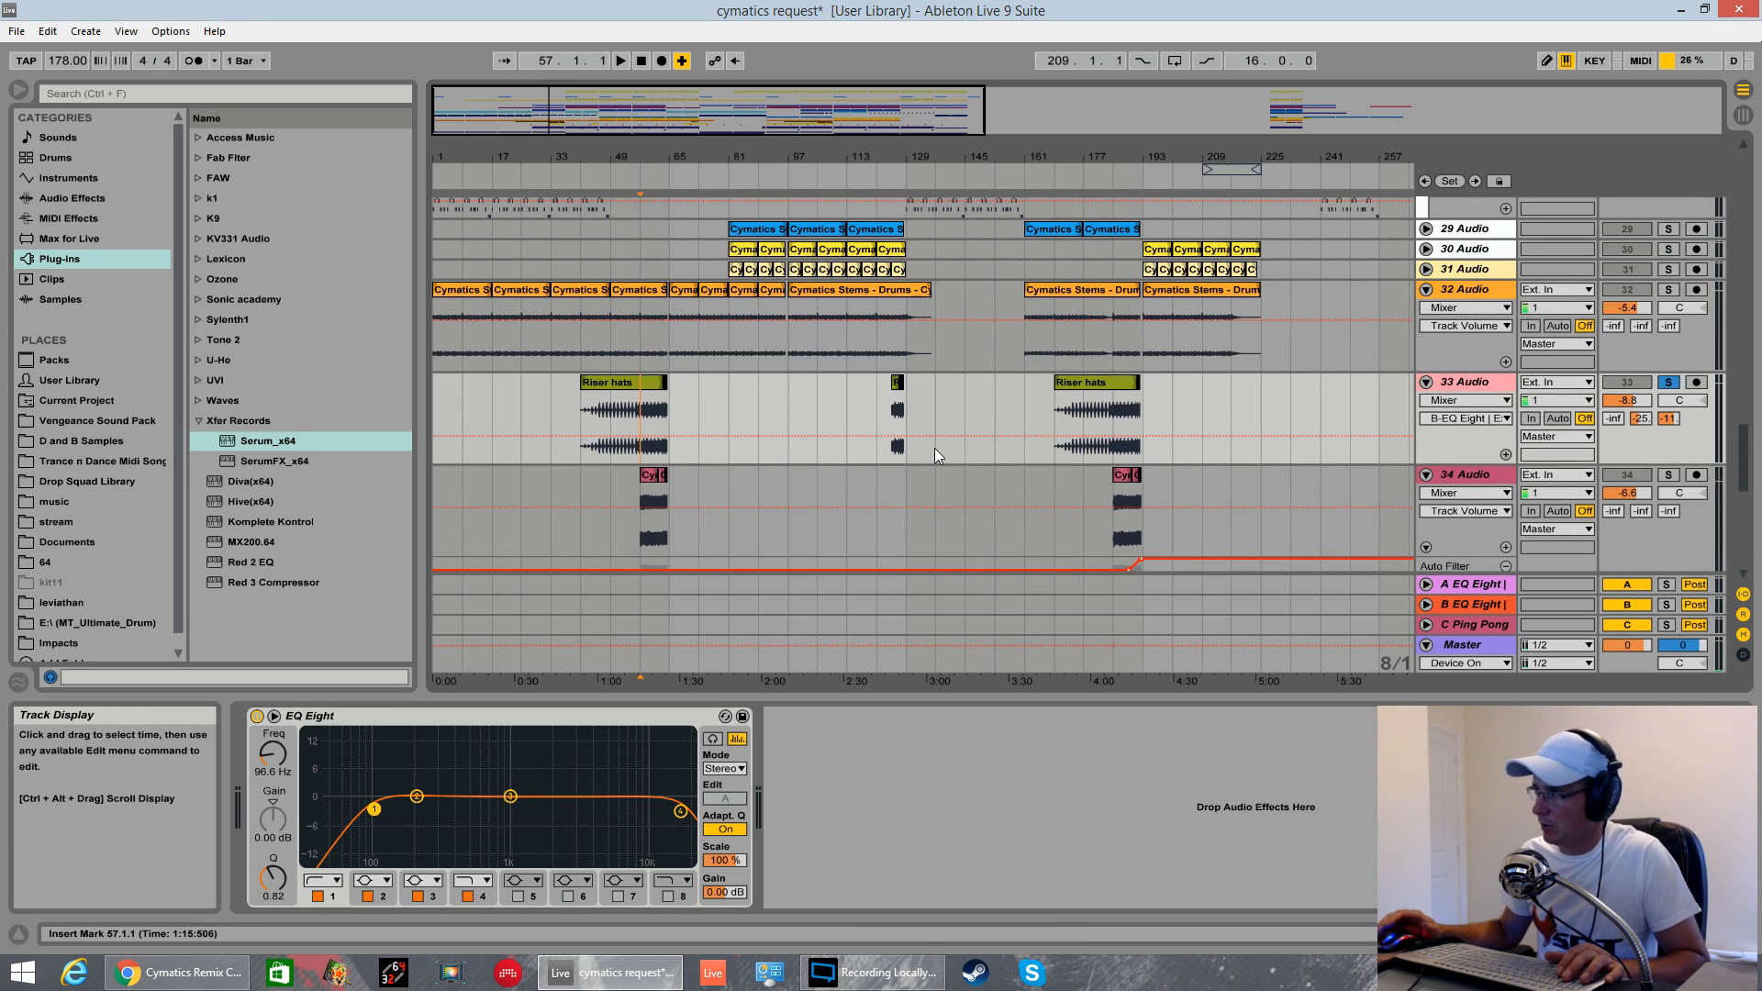
{"action": "scroll", "coordinate": [918, 448], "scroll_direction": "down", "scroll_amount": 2}
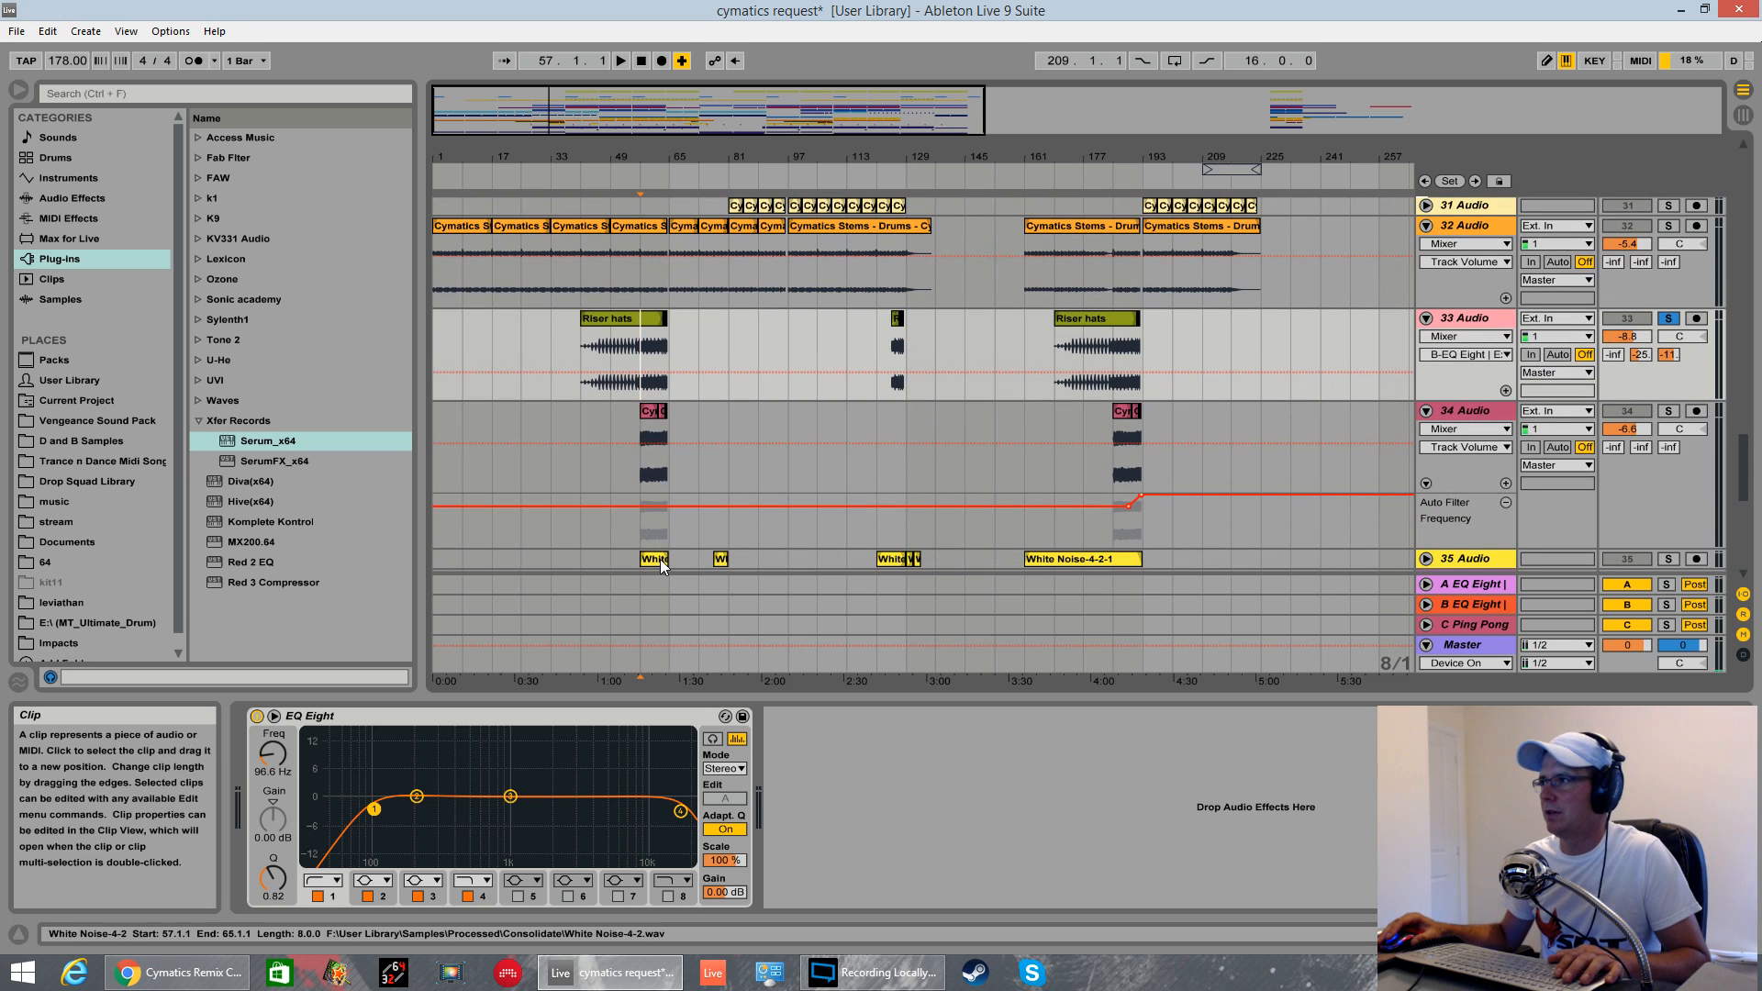
{"action": "key", "text": "space"}
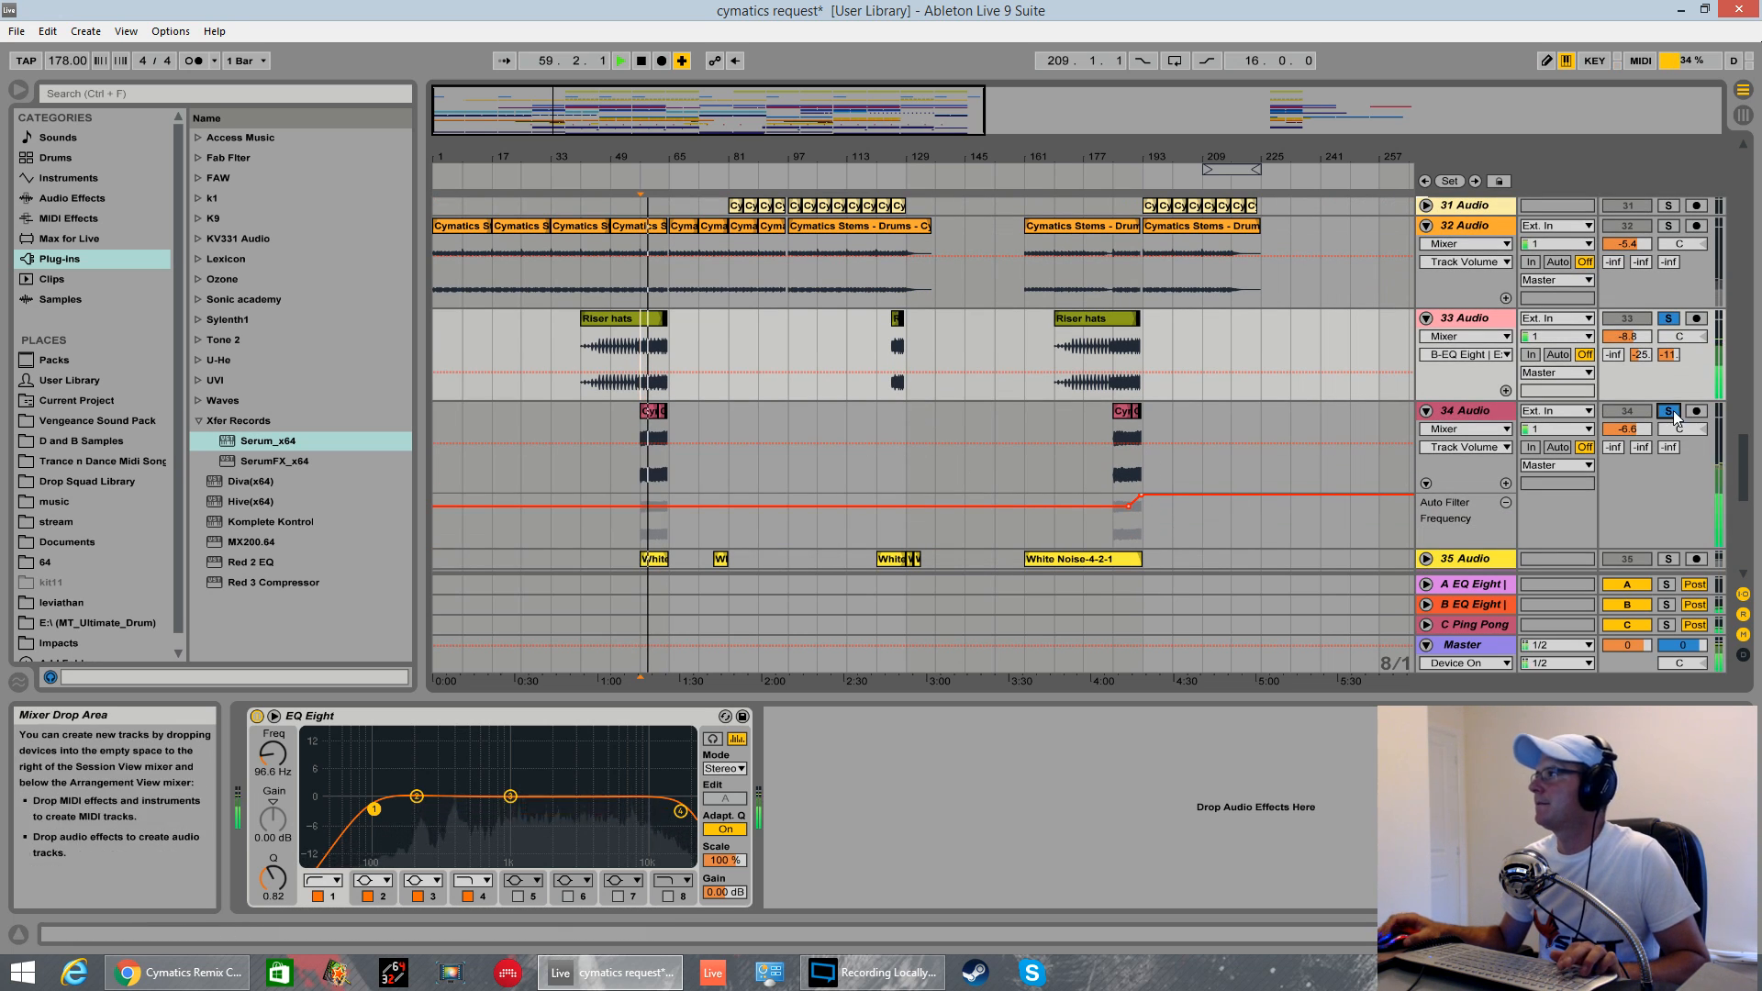
{"action": "scroll", "coordinate": [1670, 520], "scroll_direction": "down", "scroll_amount": 1}
{"action": "scroll", "coordinate": [1671, 521], "scroll_direction": "down", "scroll_amount": 3}
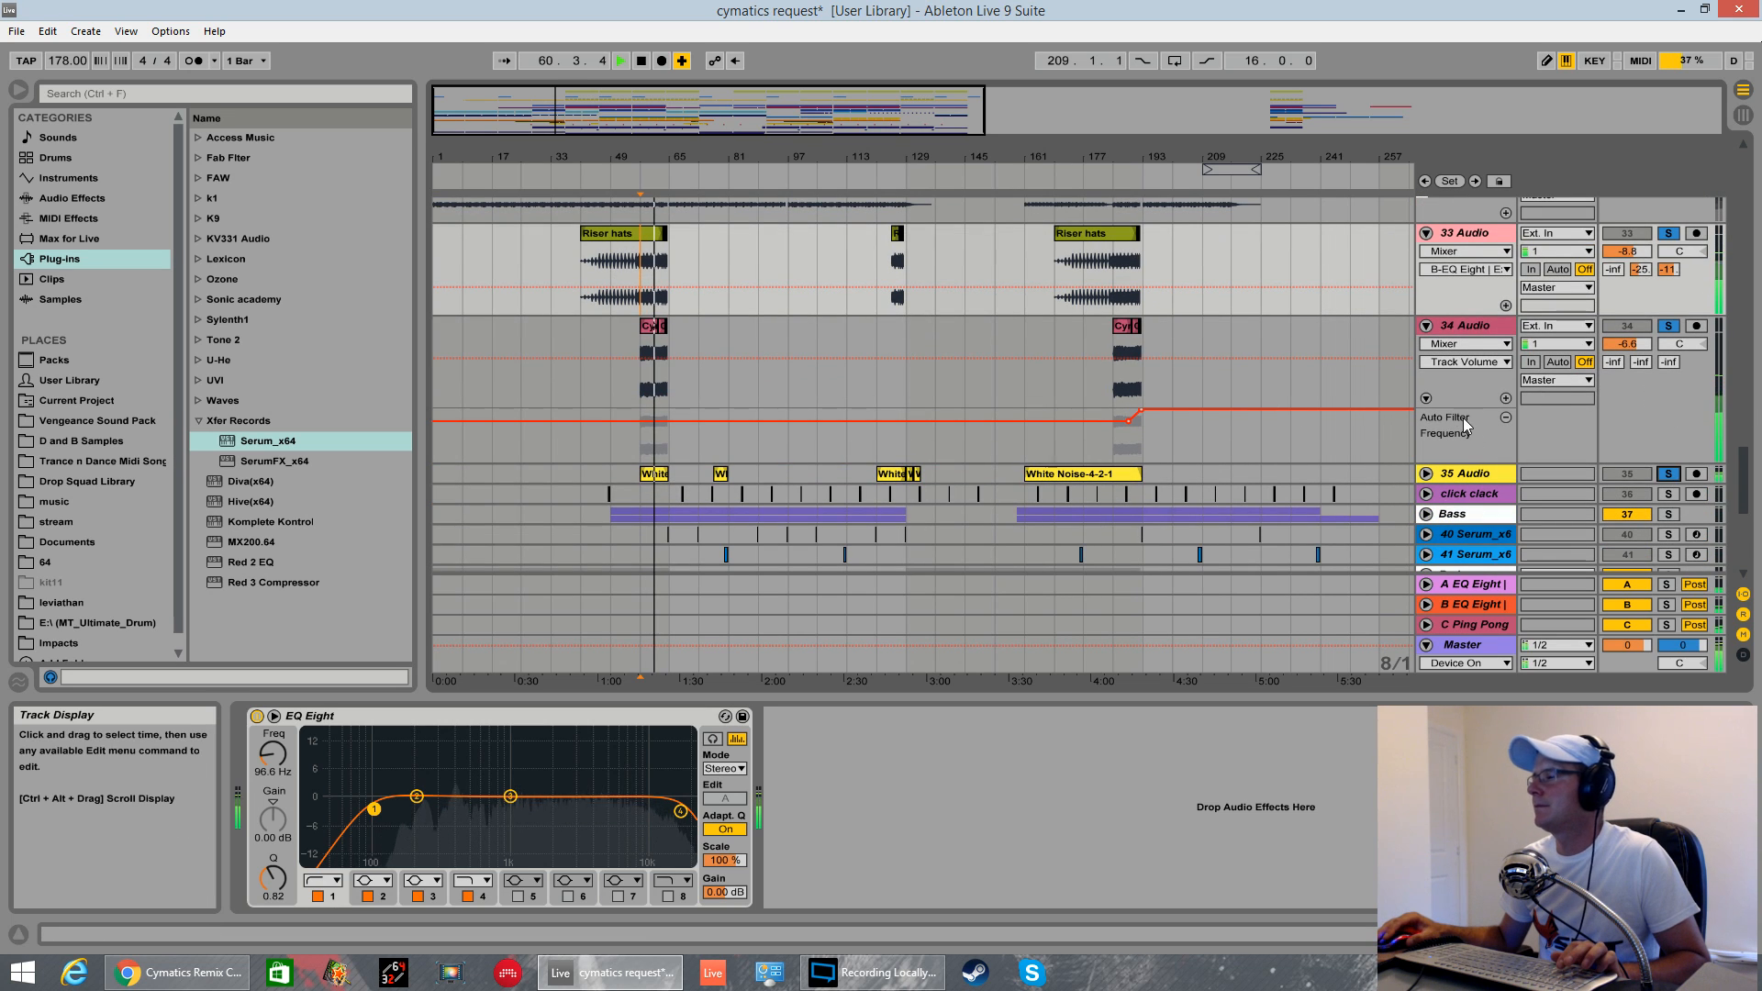
{"action": "left_click", "coordinate": [1673, 476]}
{"action": "key", "text": "space"}
{"action": "scroll", "coordinate": [1423, 413], "scroll_direction": "down", "scroll_amount": 2}
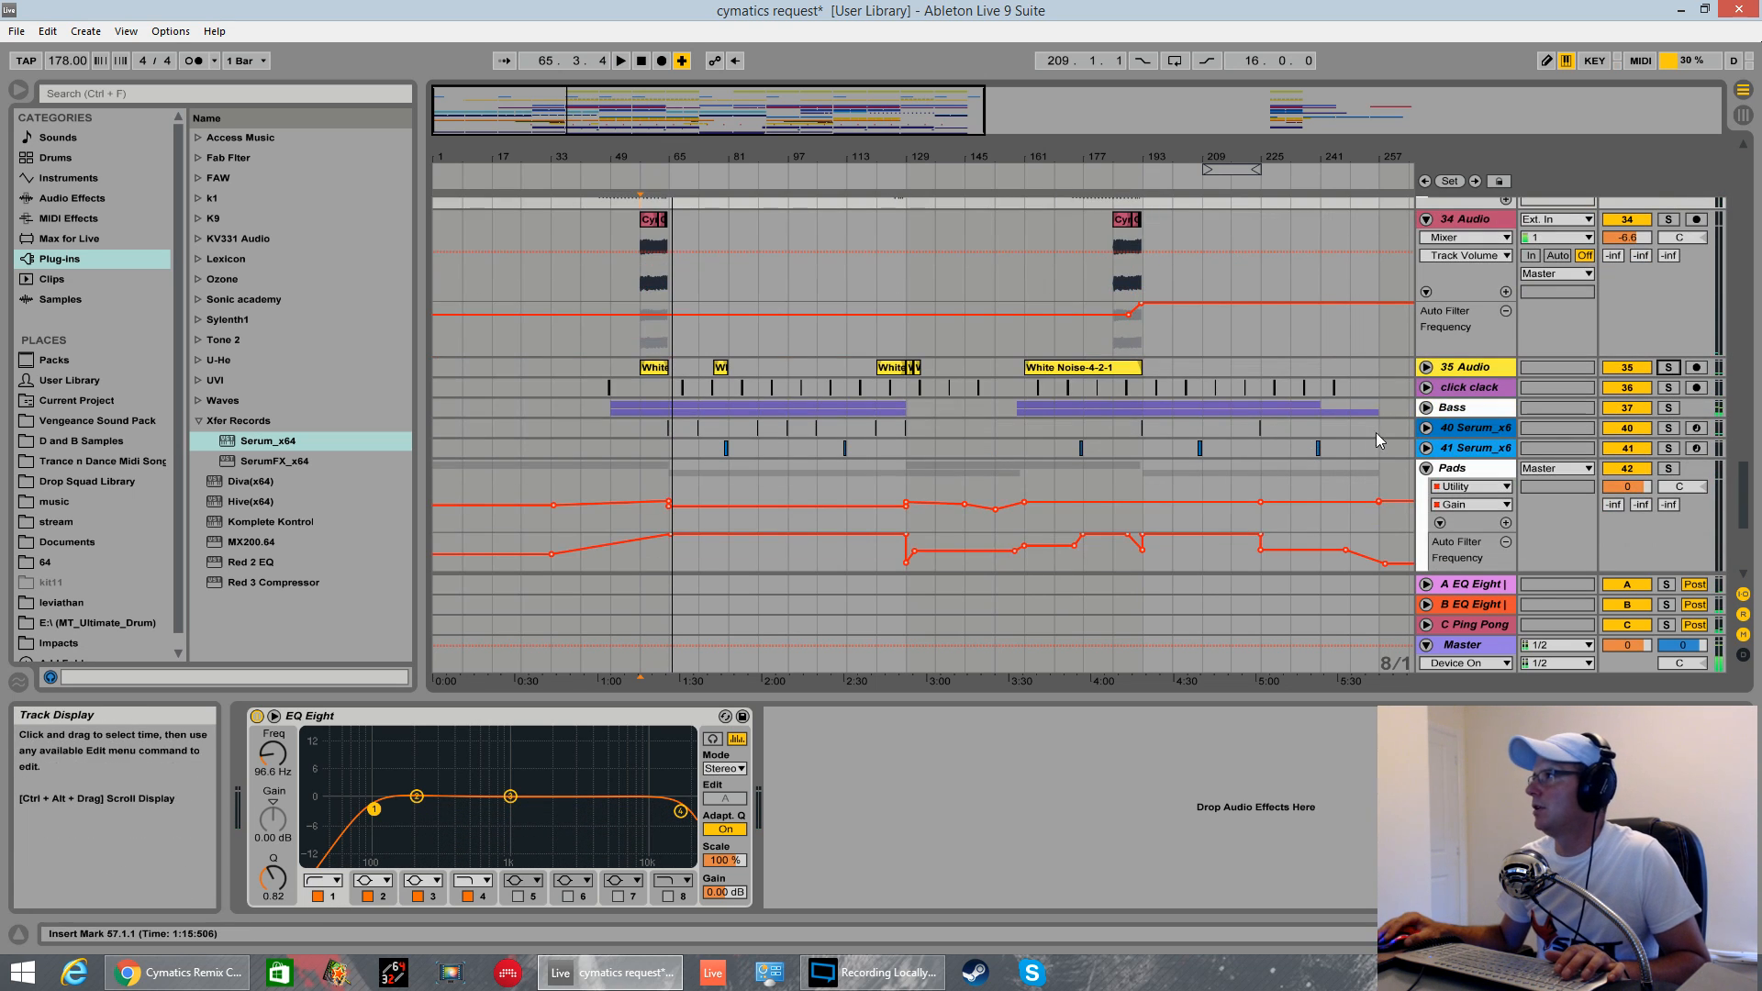
- Unfold the Bass group and open the Serum synth of track 38 with its BS DnReese patch
{"action": "left_click", "coordinate": [1426, 407]}
{"action": "scroll", "coordinate": [702, 443], "scroll_direction": "down", "scroll_amount": 2}
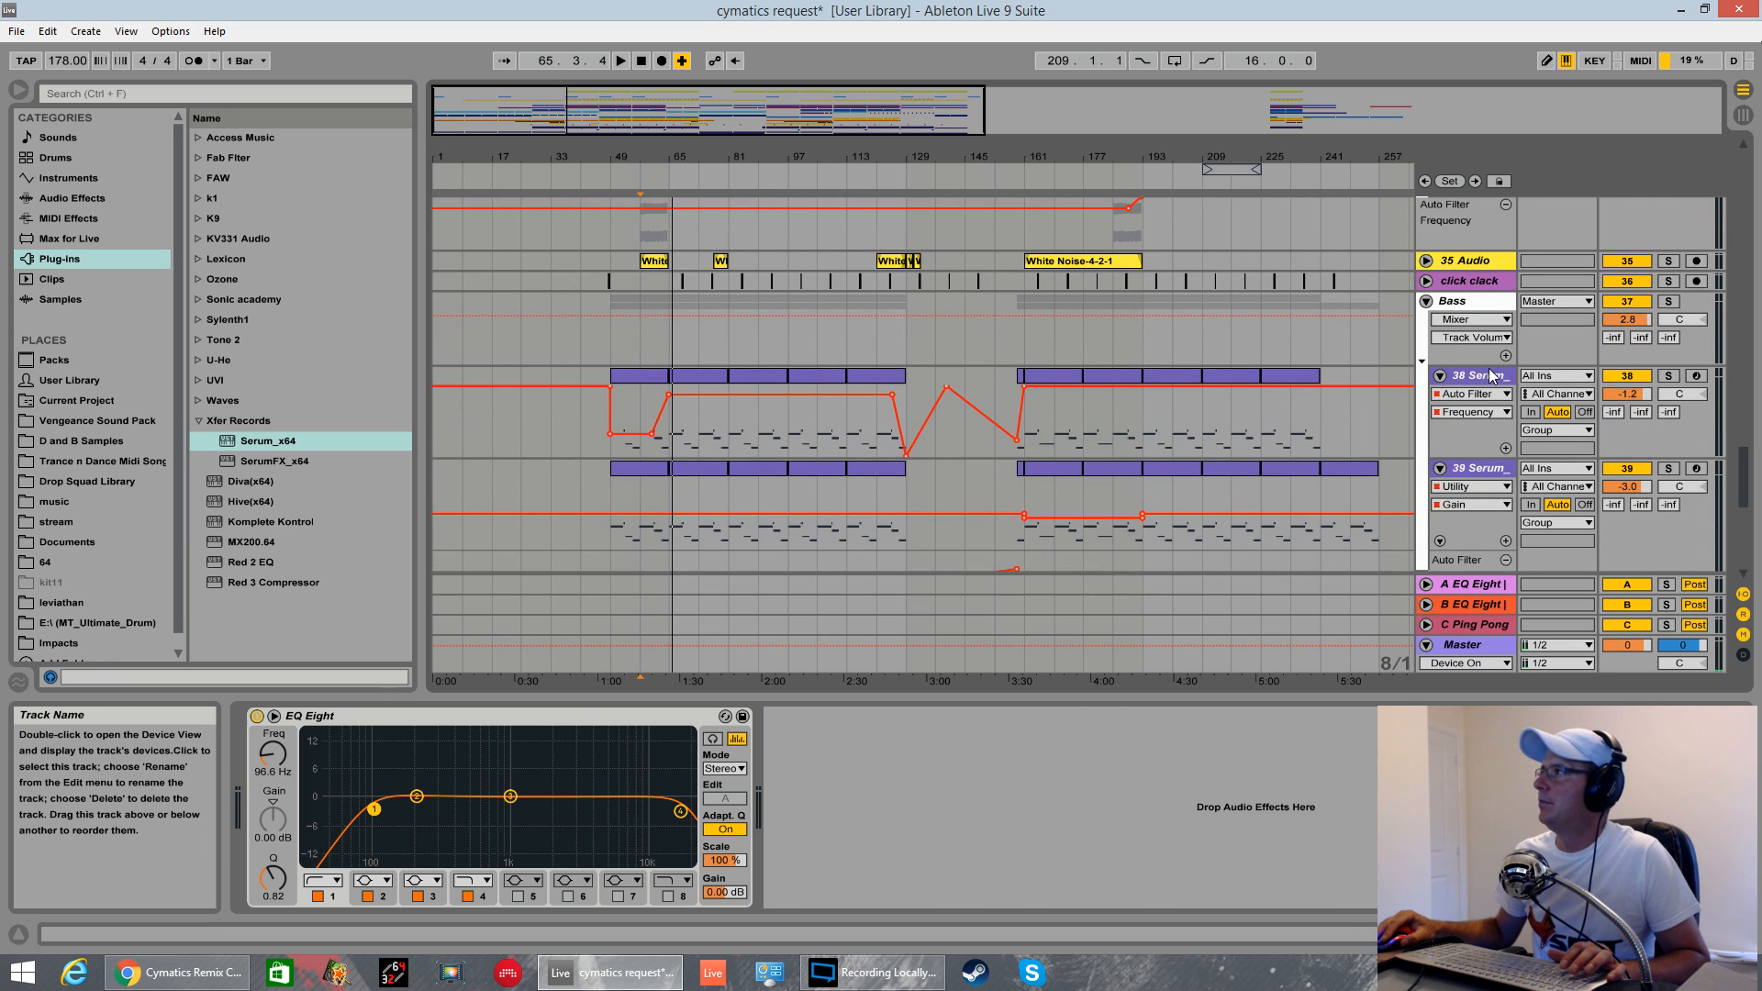
{"action": "left_click", "coordinate": [1186, 446]}
{"action": "left_click", "coordinate": [291, 717]}
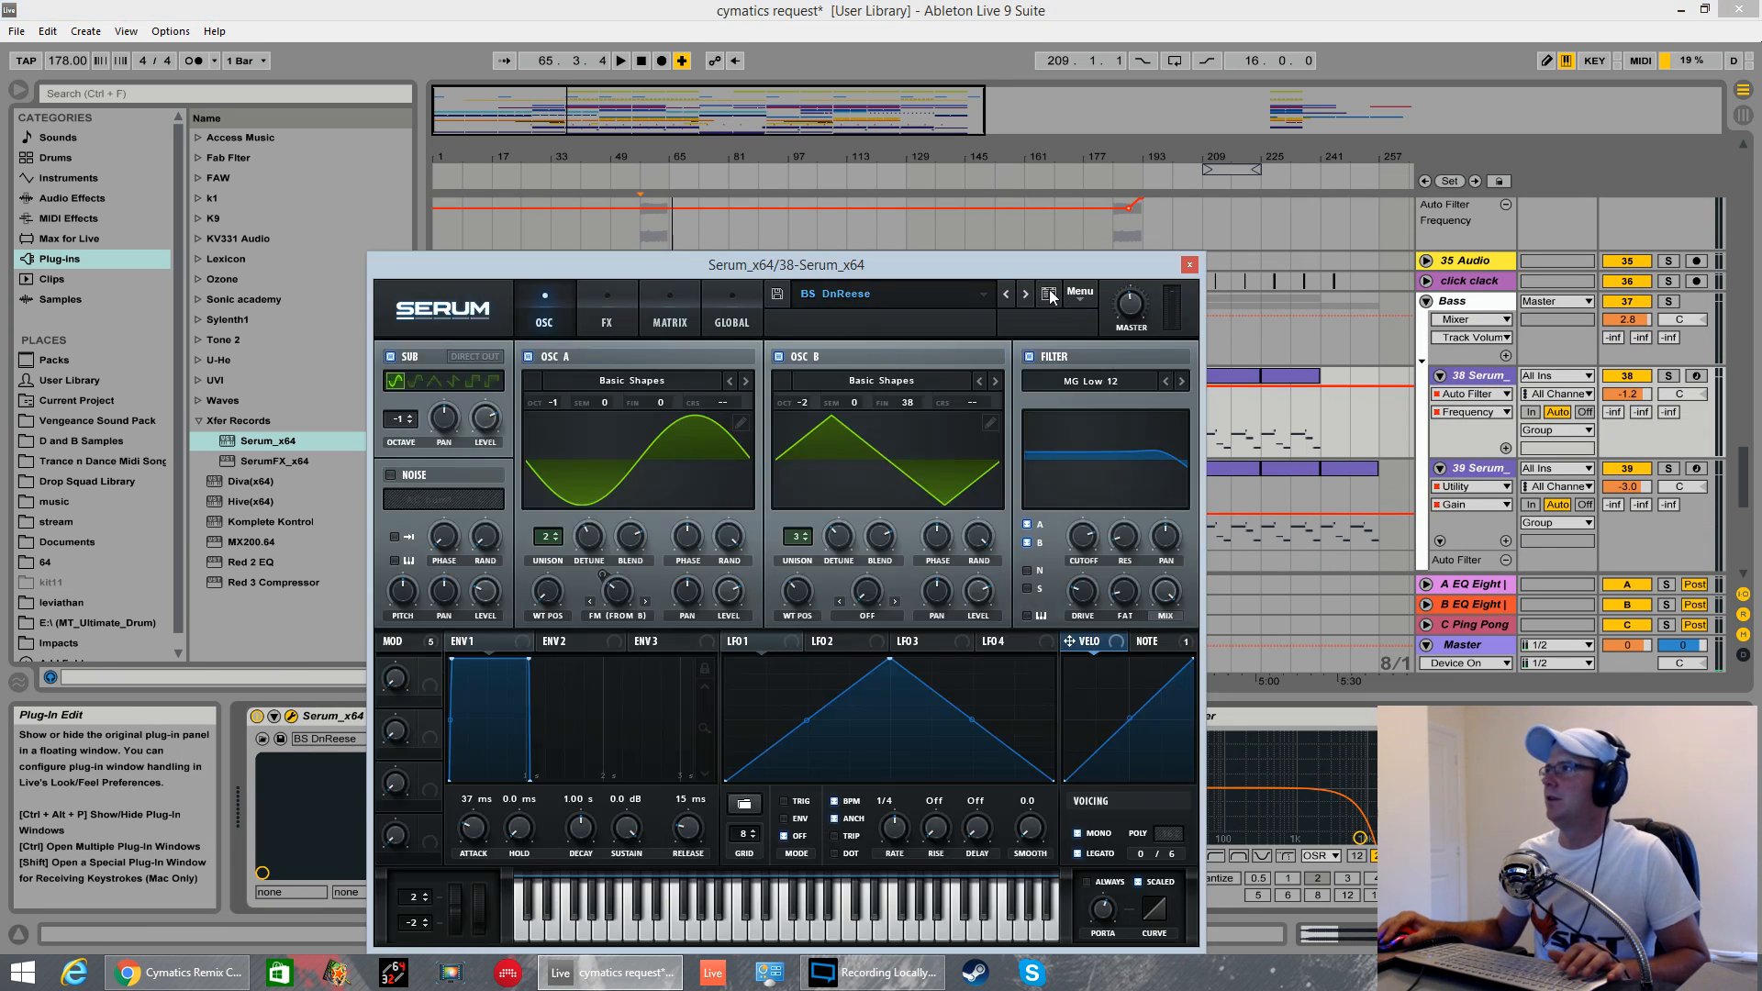
{"action": "left_click_drag", "start_coordinate": [994, 269], "coordinate": [1081, 225]}
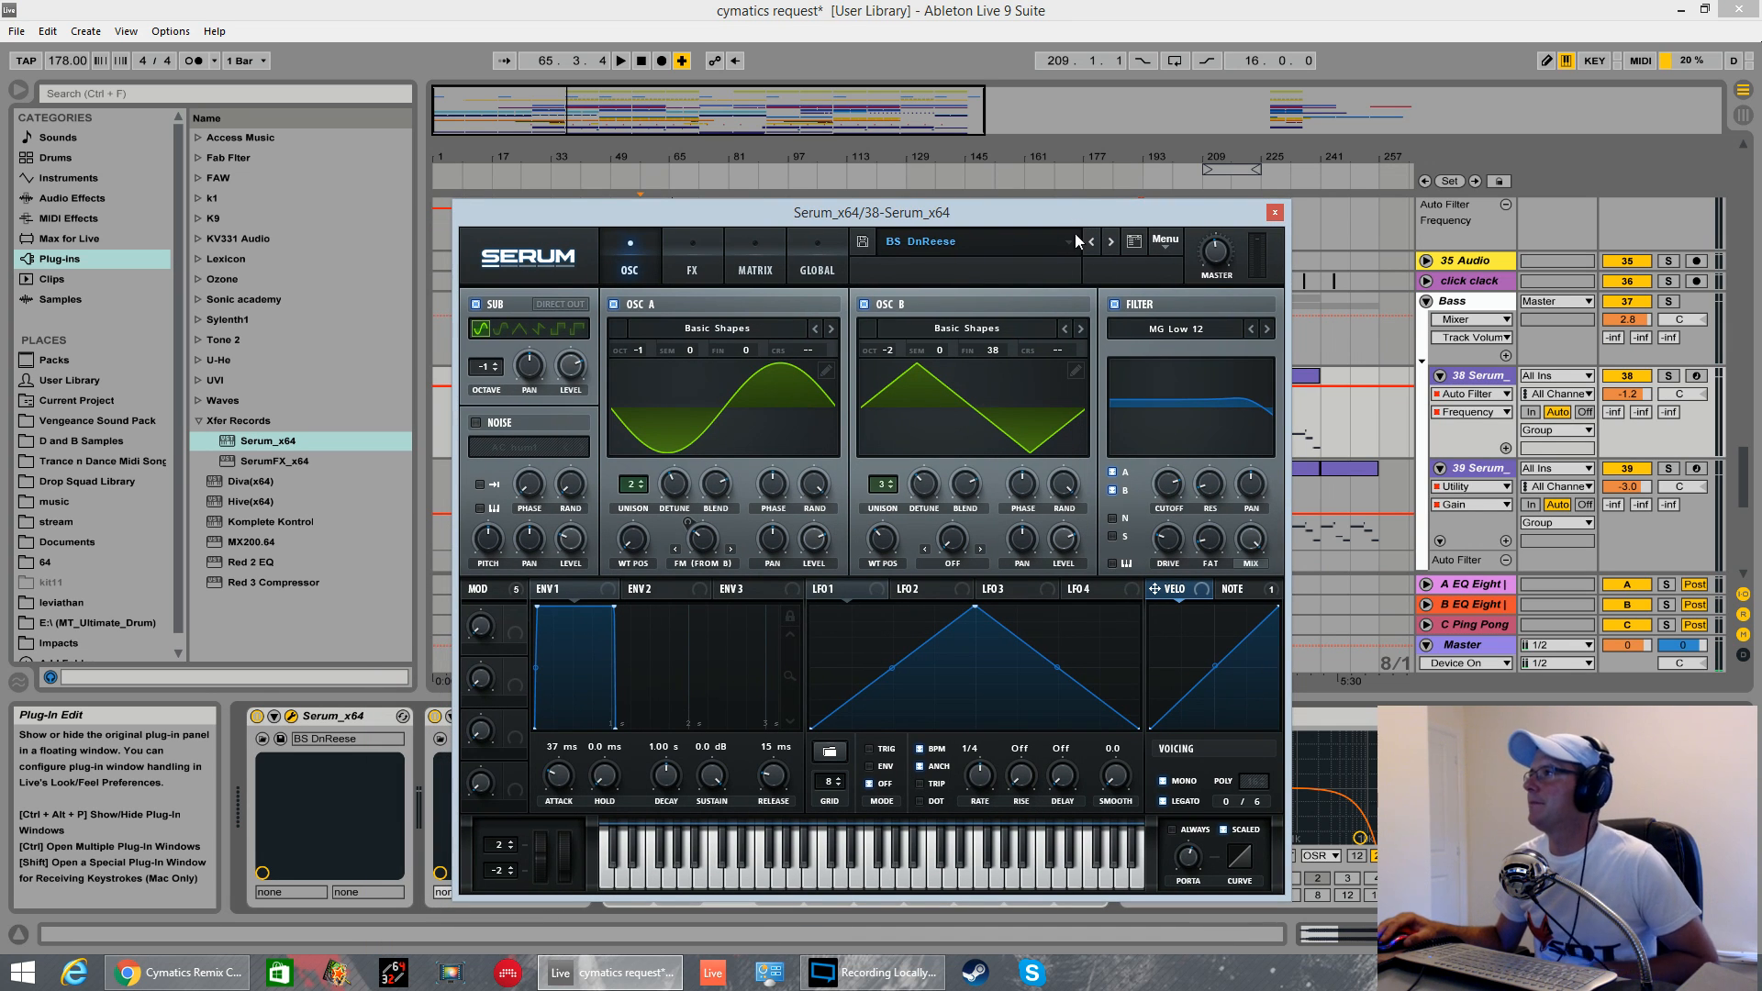
- Arm track 38 for recording, view the effects of its Serum patch, and close the synth window
{"action": "left_click", "coordinate": [1696, 376]}
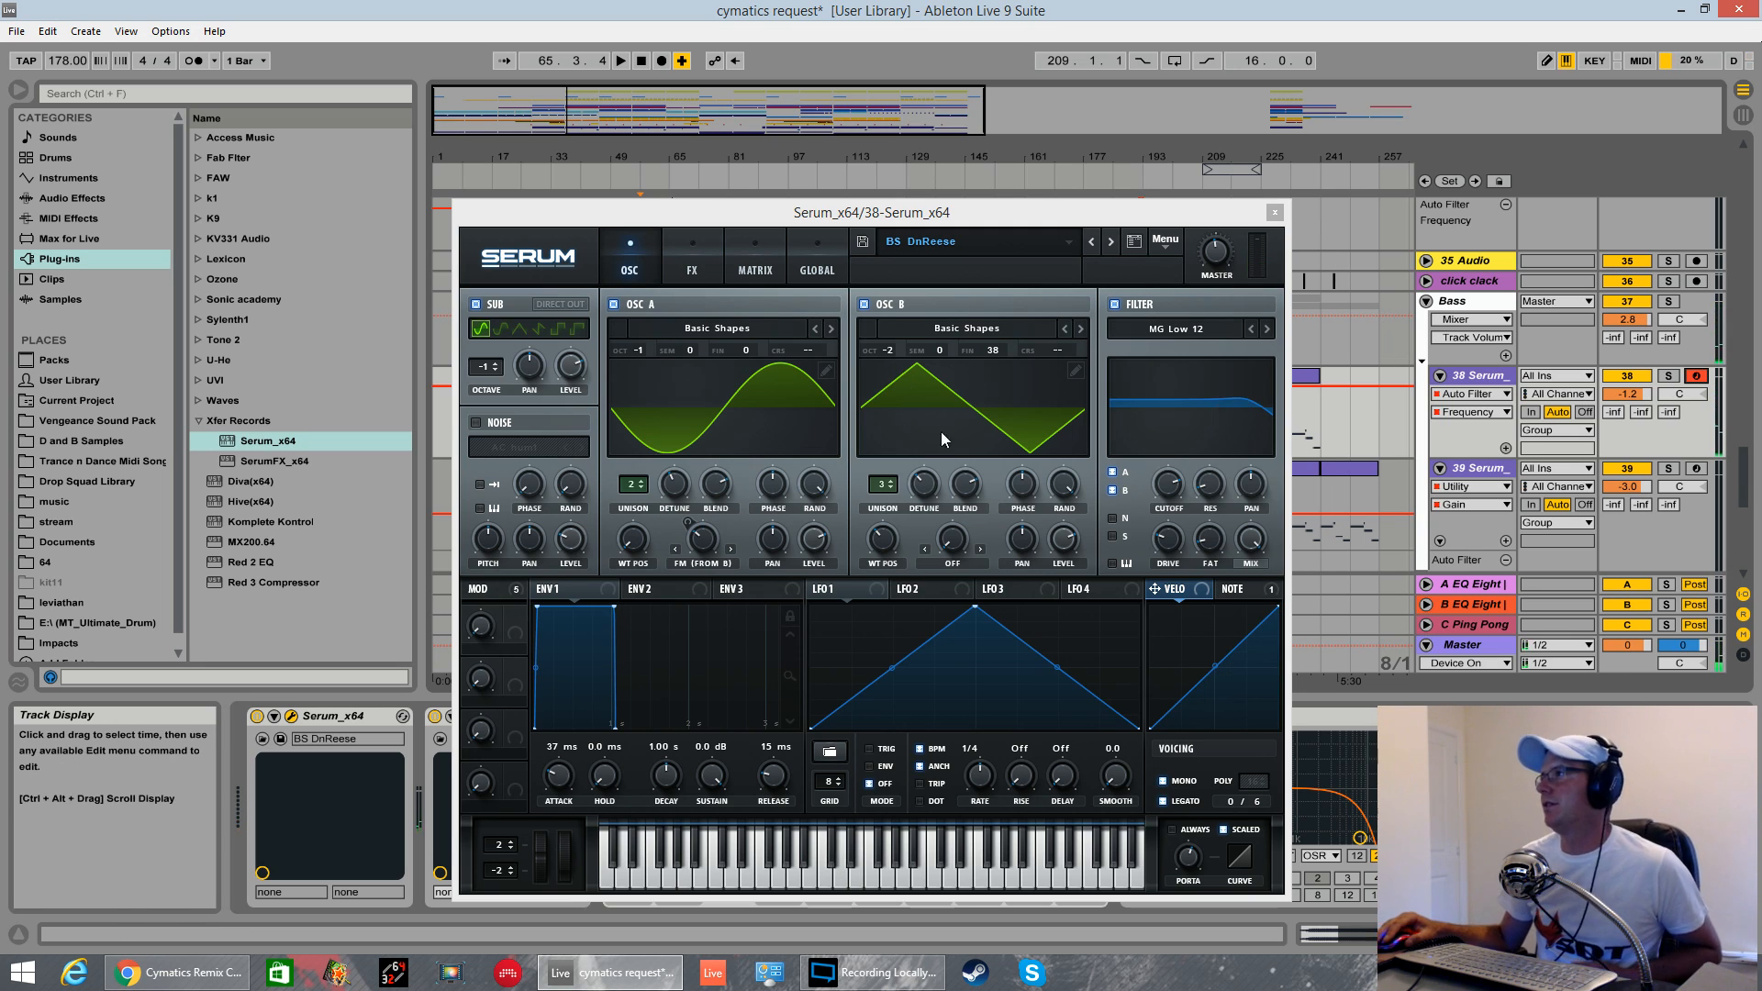
{"action": "left_click", "coordinate": [688, 270]}
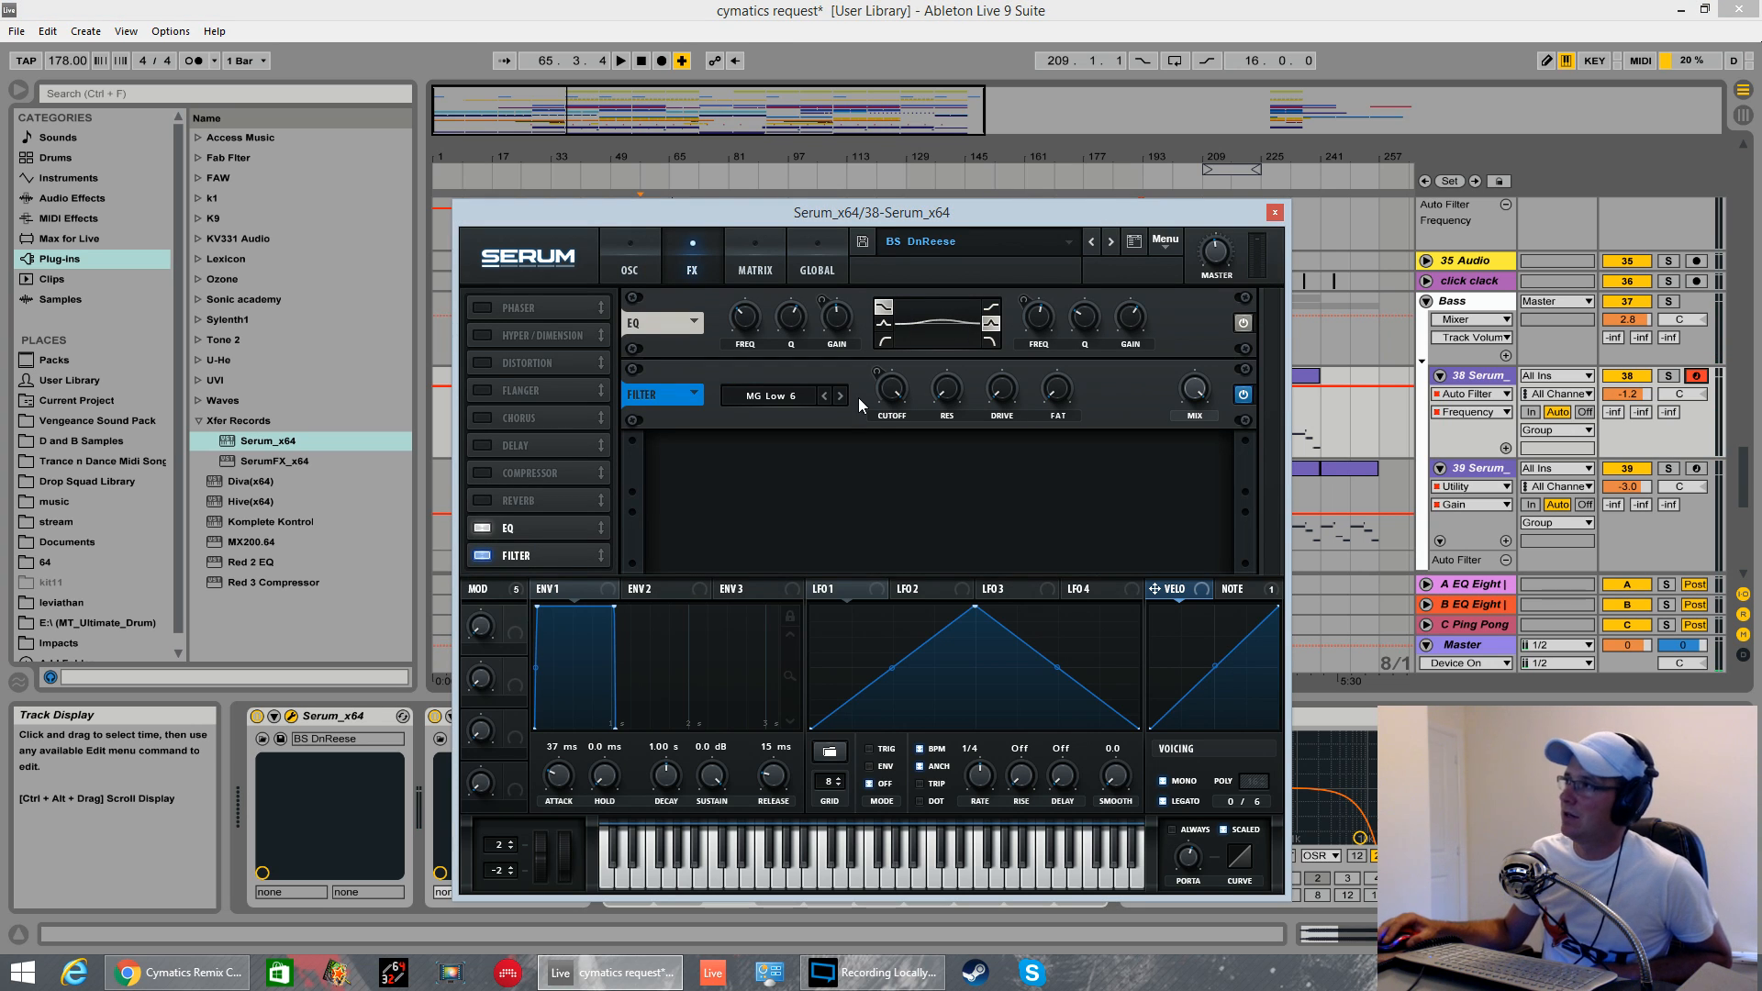
{"action": "left_click", "coordinate": [1276, 213]}
- Solo the 39 Serum bass track and play it from bar 49
{"action": "left_click", "coordinate": [1668, 468]}
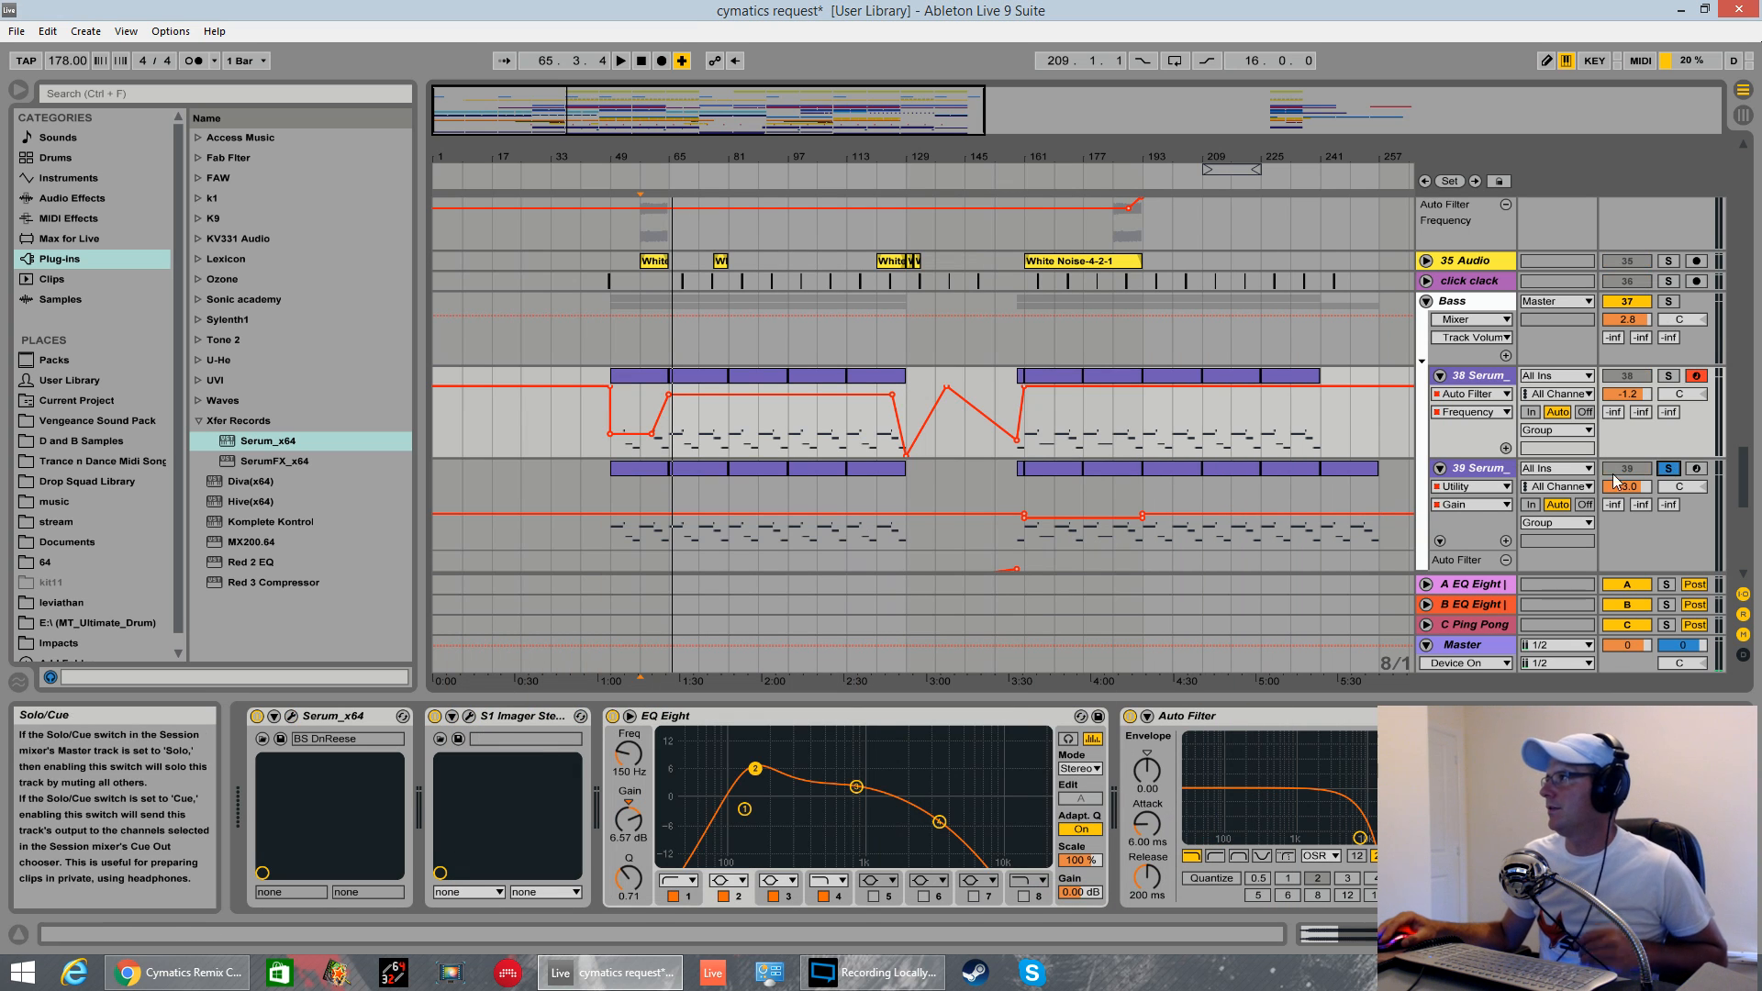
{"action": "left_click", "coordinate": [647, 501]}
{"action": "key", "text": "space"}
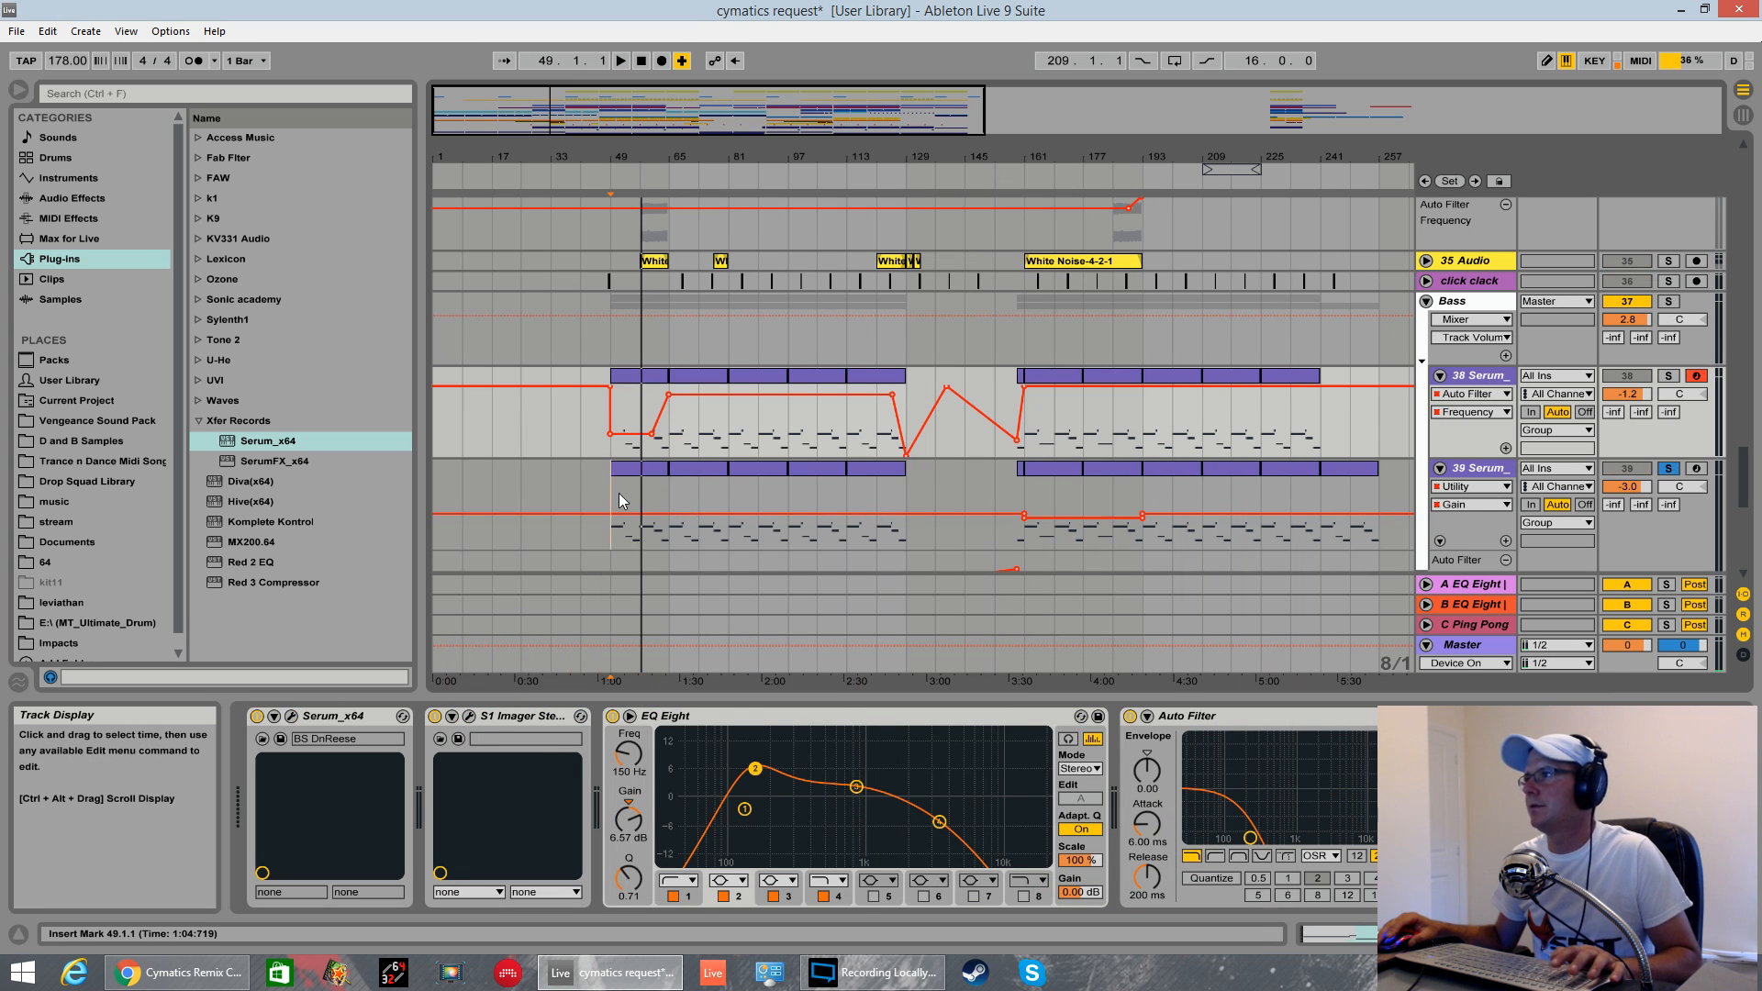
{"action": "left_click", "coordinate": [611, 493]}
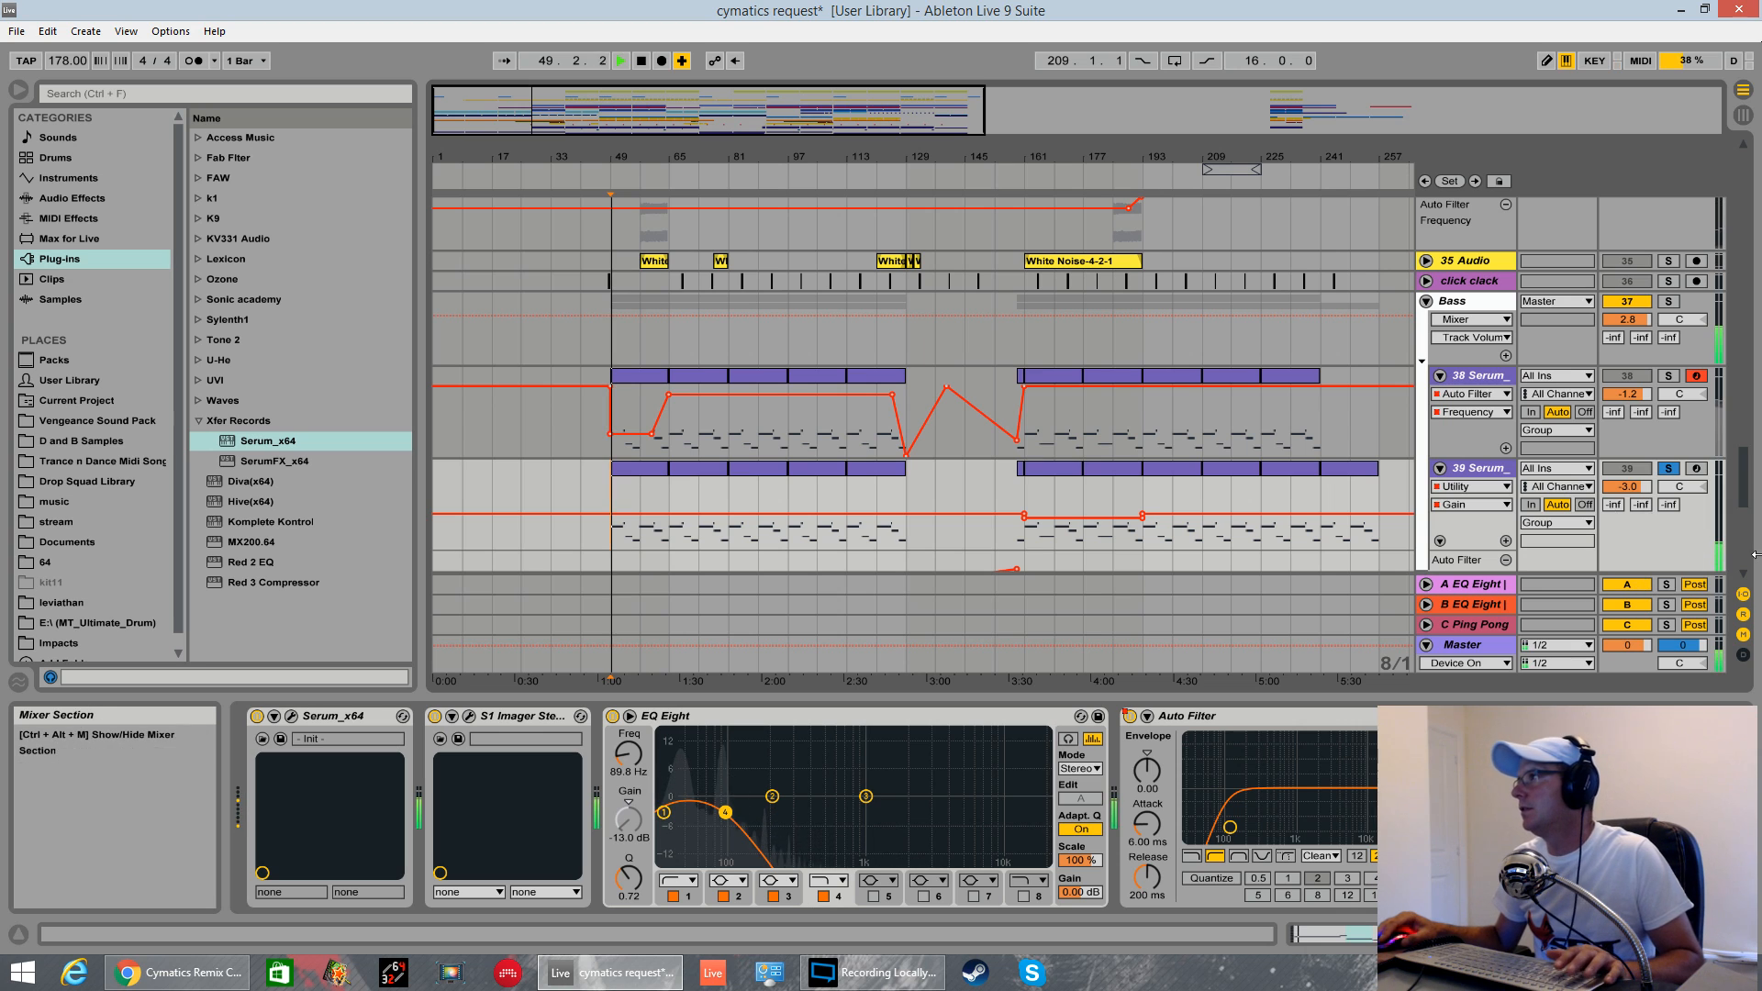
- Show the Auto Filter frequency automation in the main lane of 39 Serum, then unsolo the track and stop playback
{"action": "left_click", "coordinate": [1503, 378]}
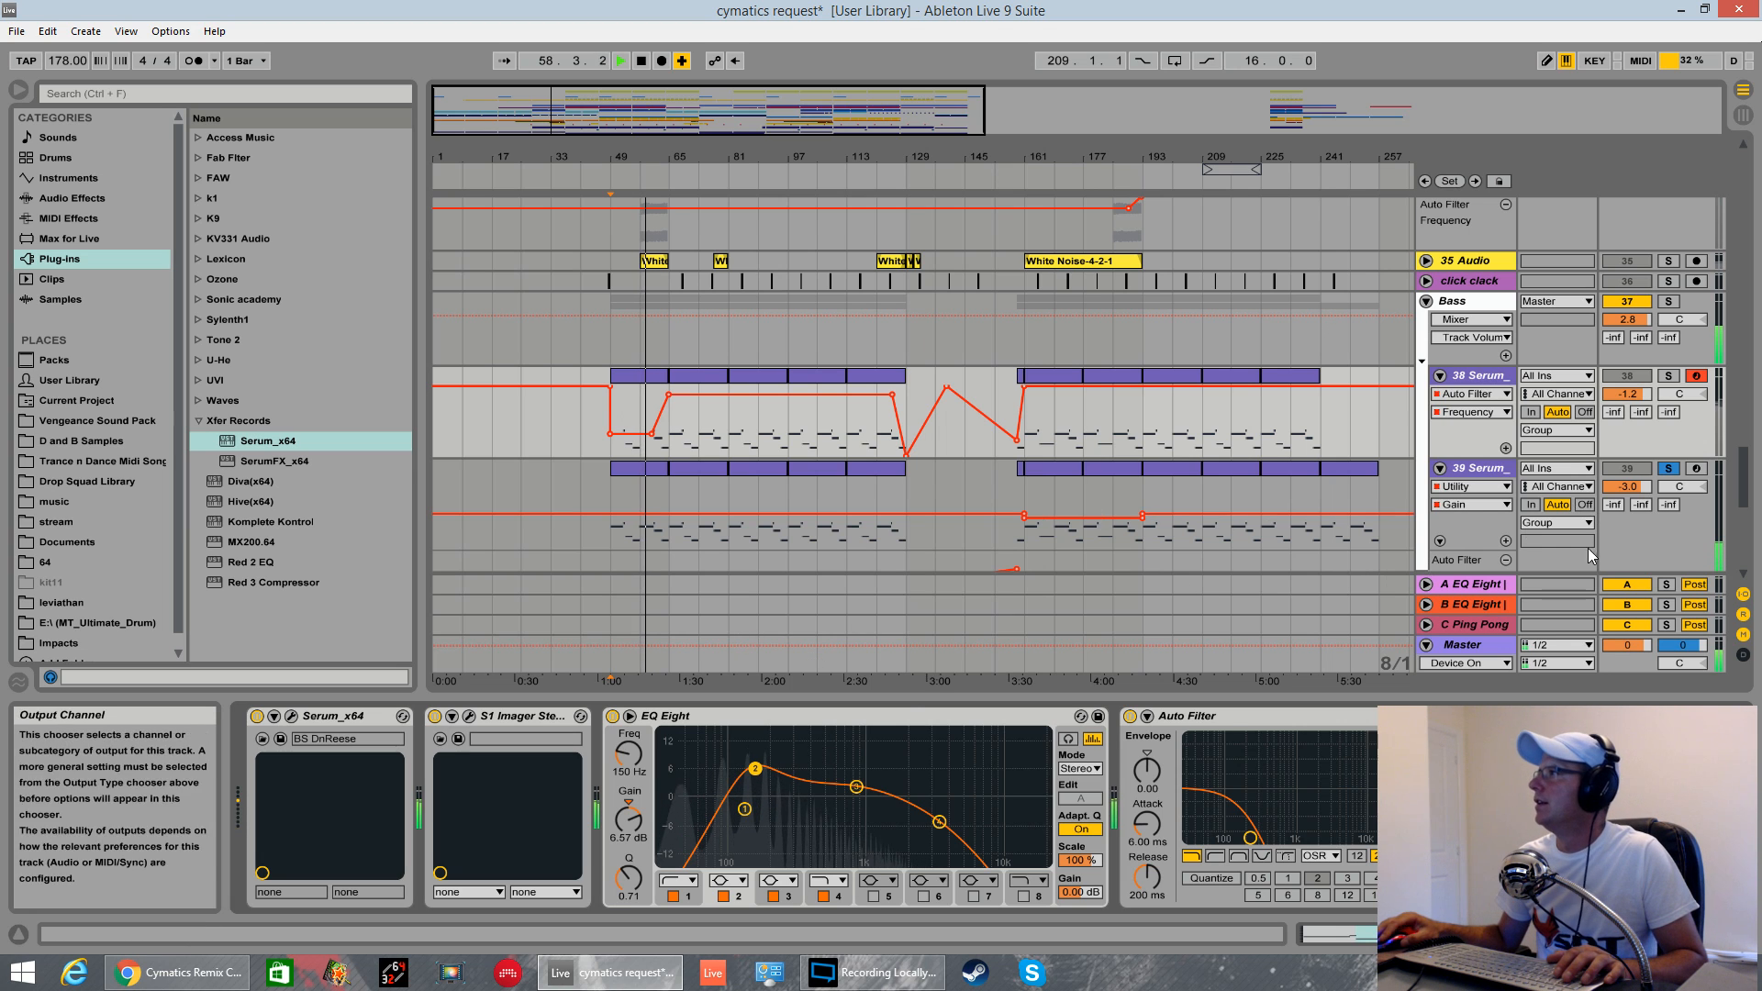
{"action": "scroll", "coordinate": [1588, 548], "scroll_direction": "down", "scroll_amount": 3}
{"action": "left_click", "coordinate": [1469, 402]}
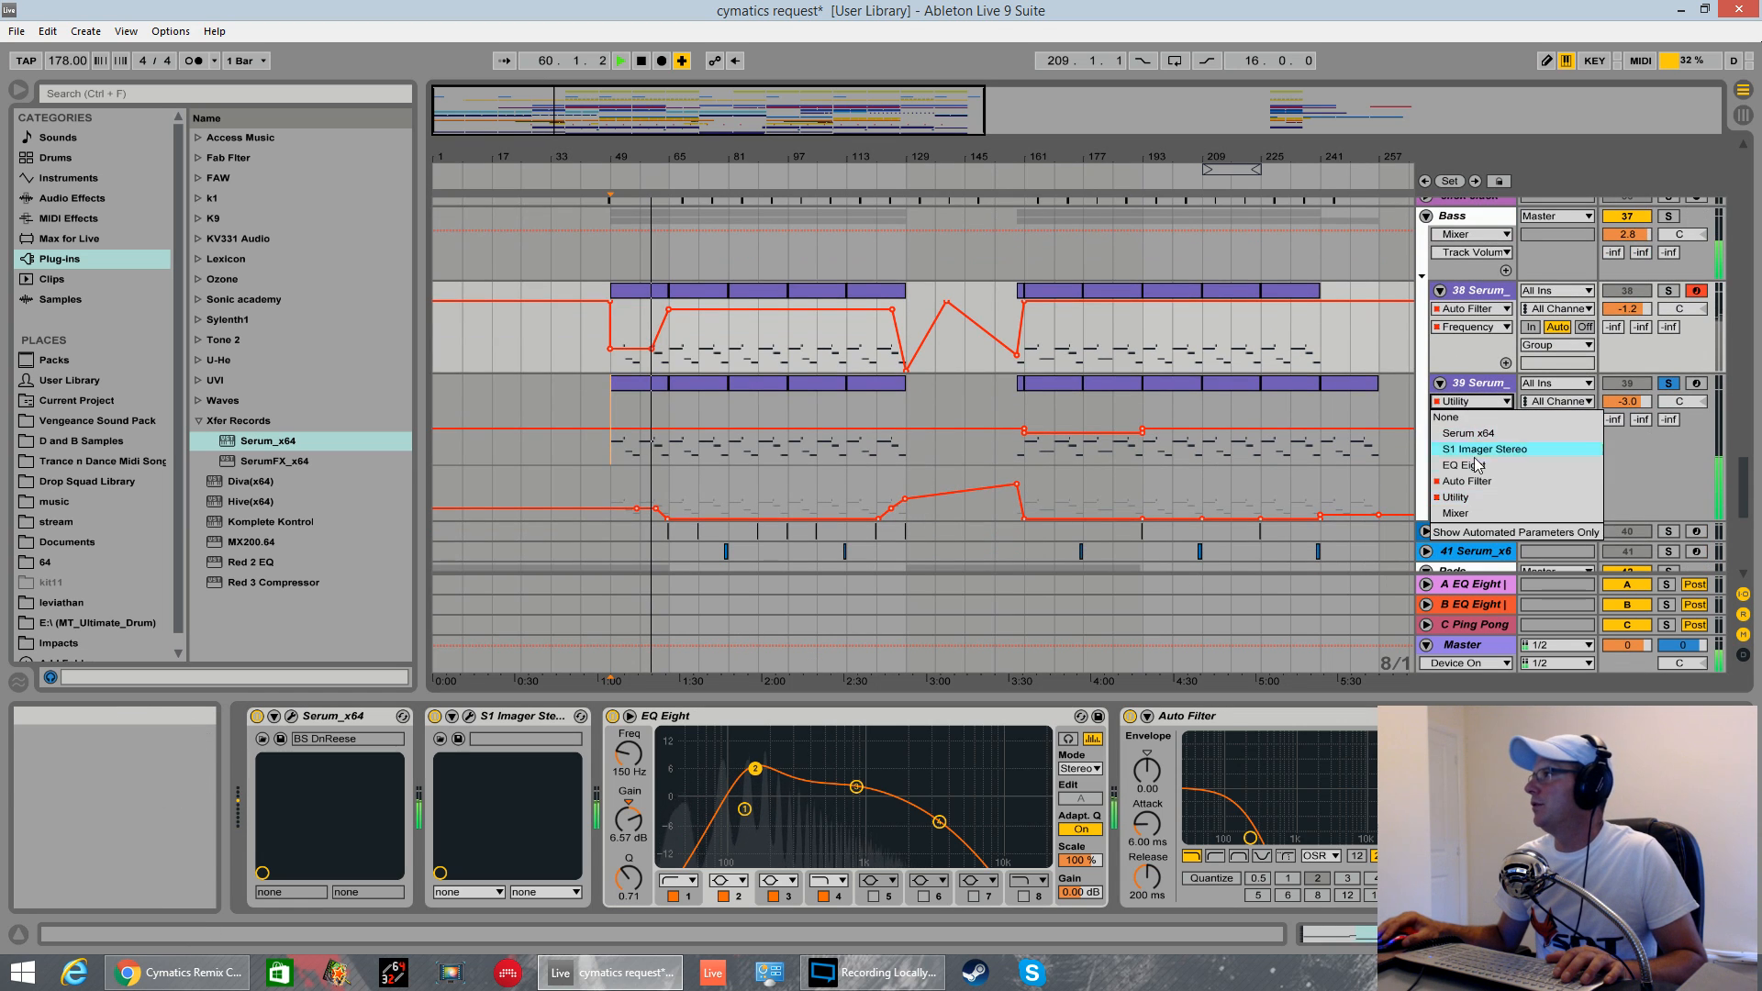
{"action": "left_click", "coordinate": [1468, 481]}
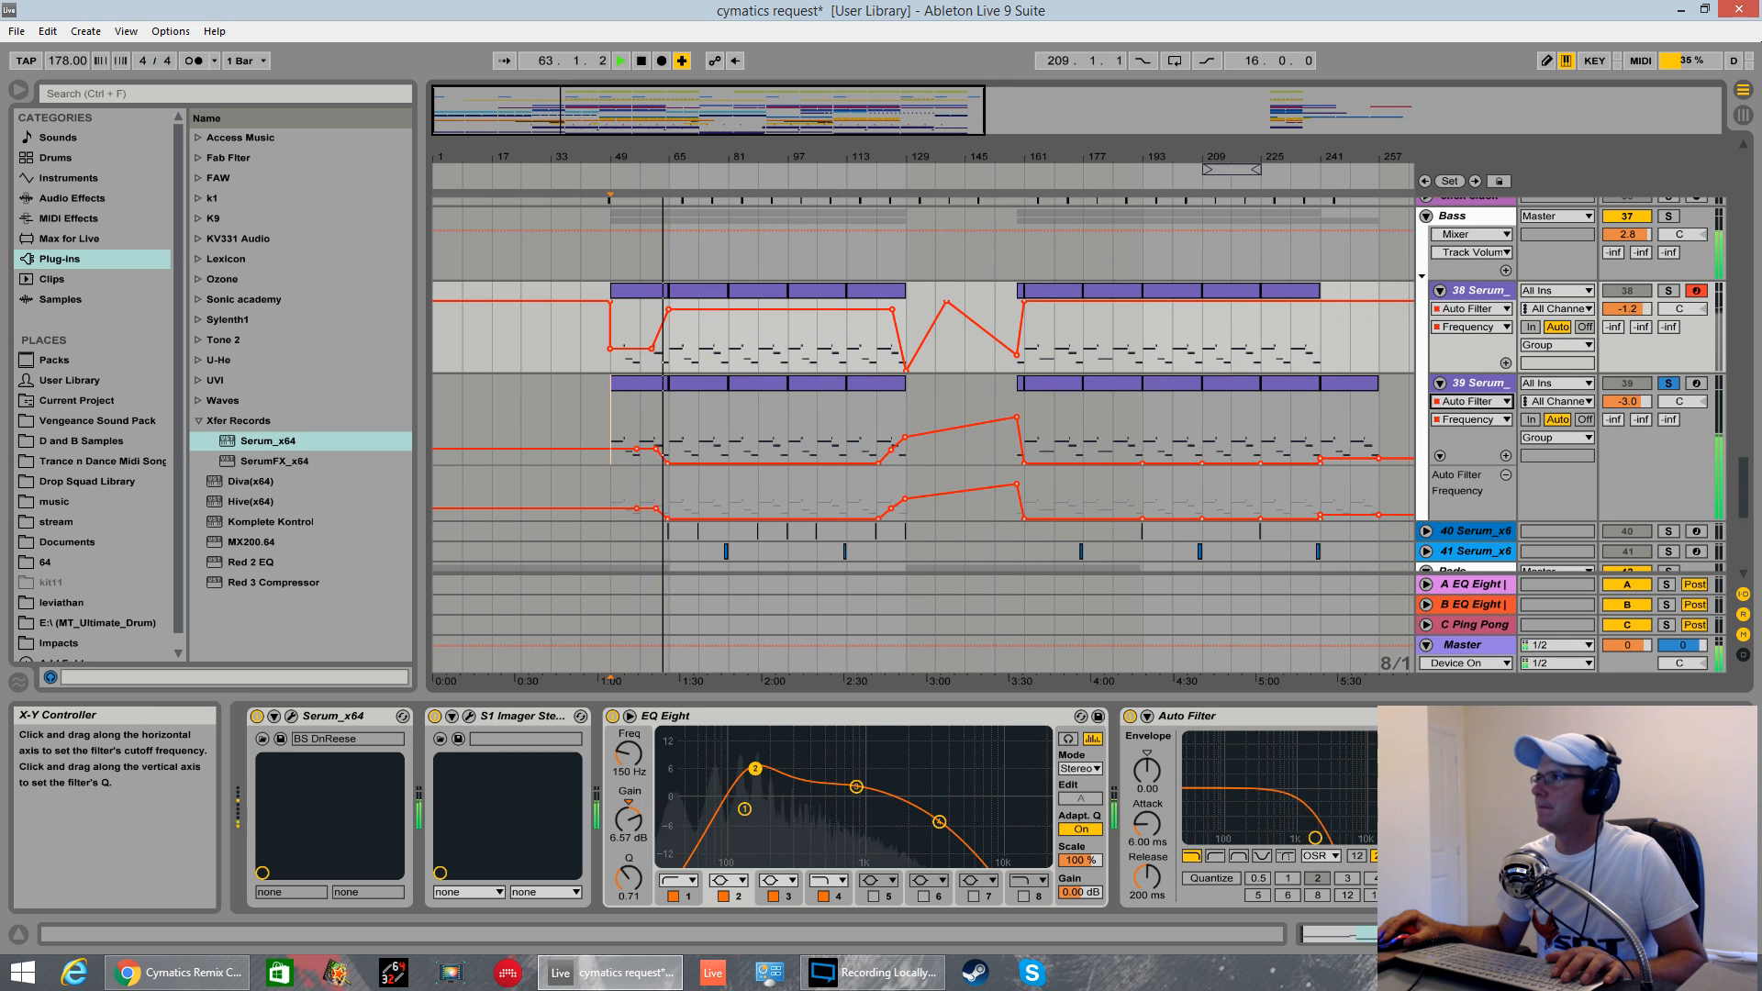
{"action": "left_click", "coordinate": [1669, 384]}
{"action": "key", "text": "space"}
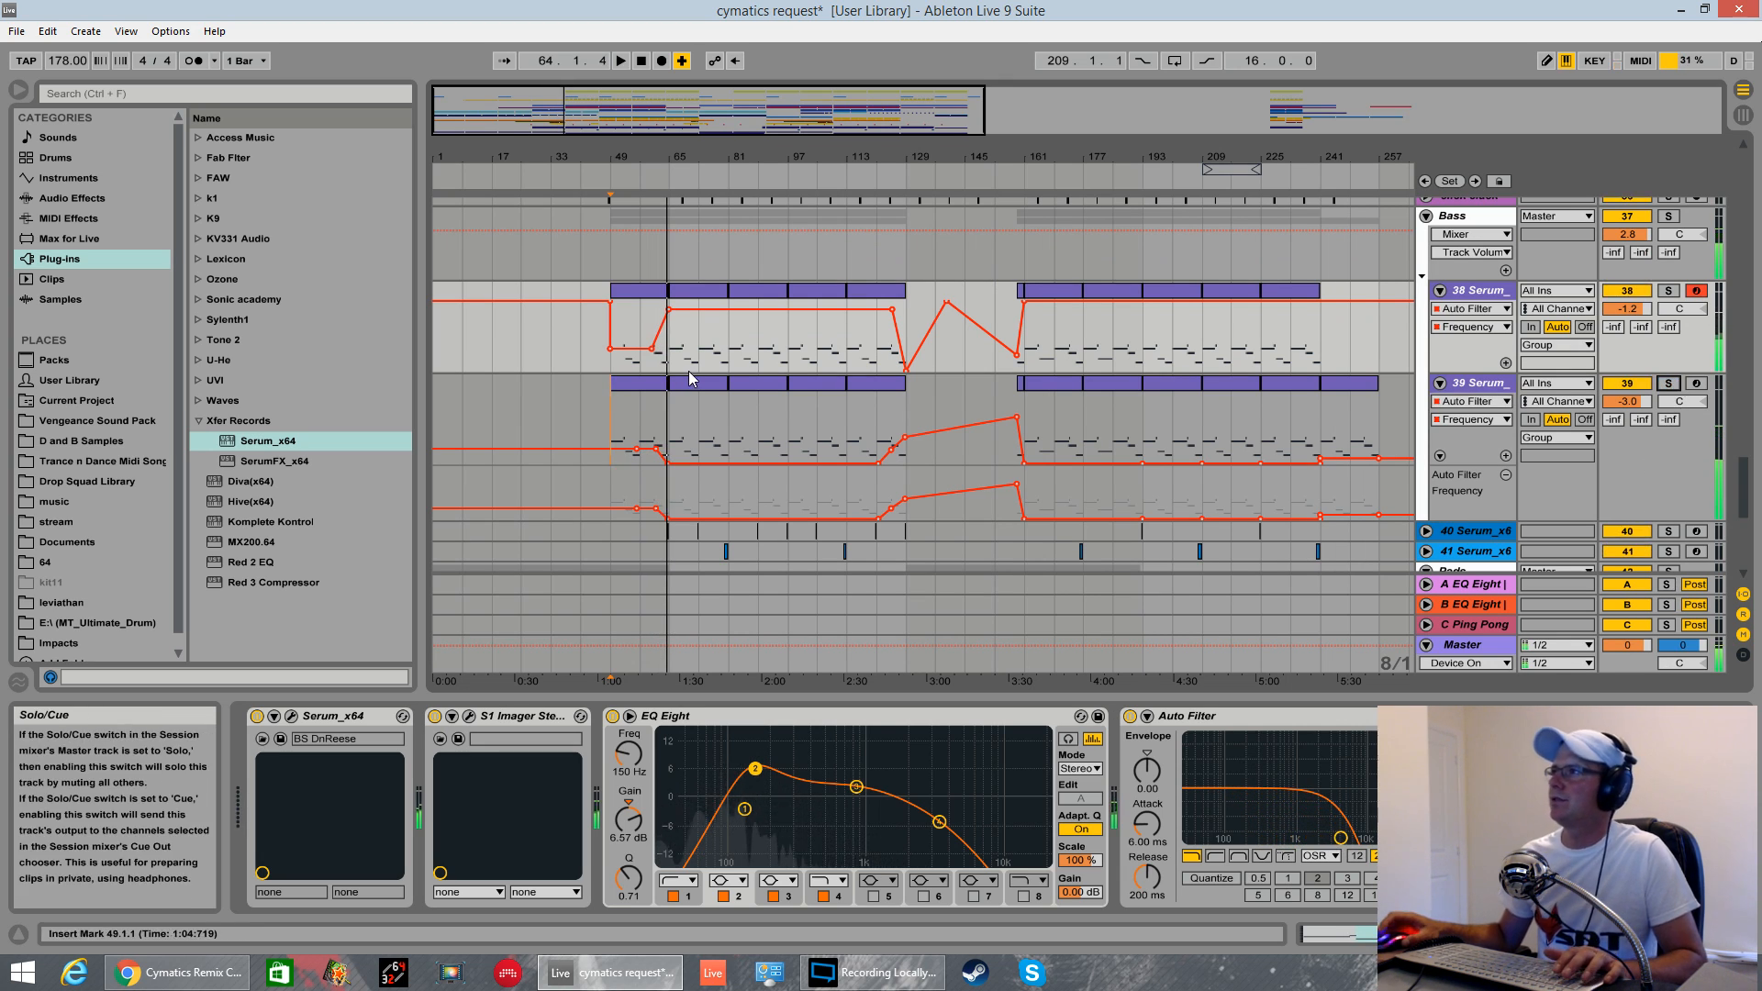
- Play the full mix from bar 49 and look over the piano, drum, riser and bass tracks
{"action": "left_click", "coordinate": [615, 401]}
{"action": "scroll", "coordinate": [664, 400], "scroll_direction": "up", "scroll_amount": 3}
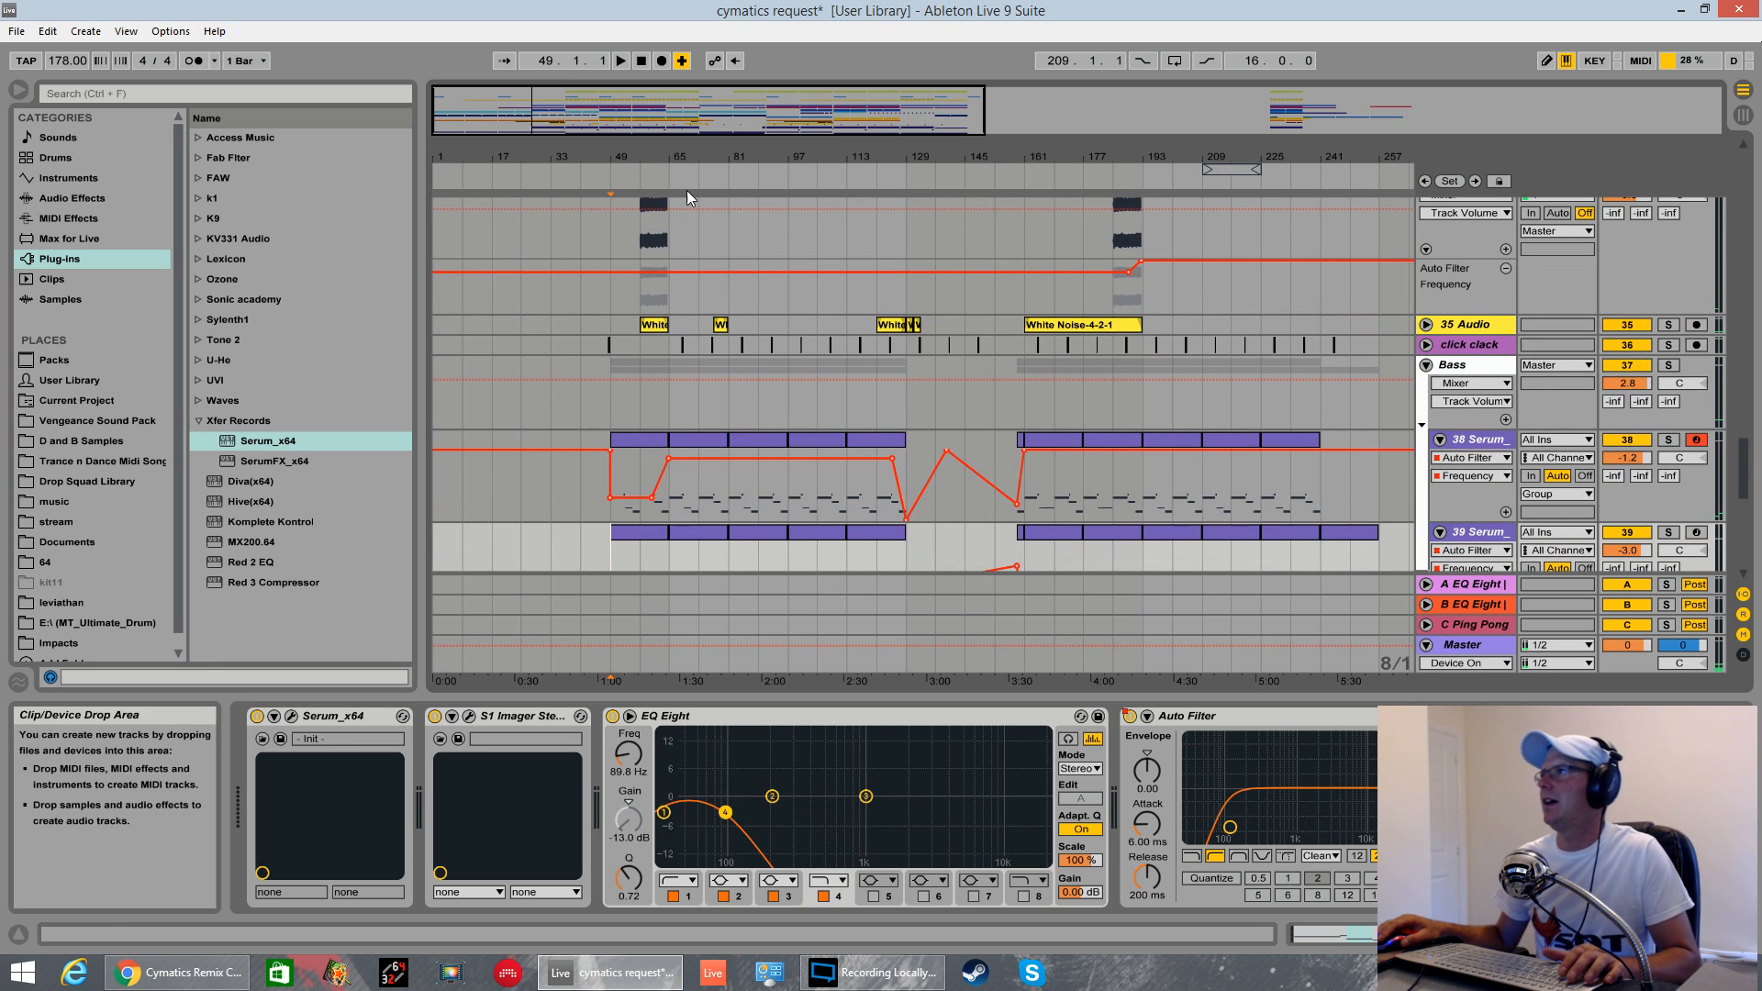
{"action": "key", "text": "space"}
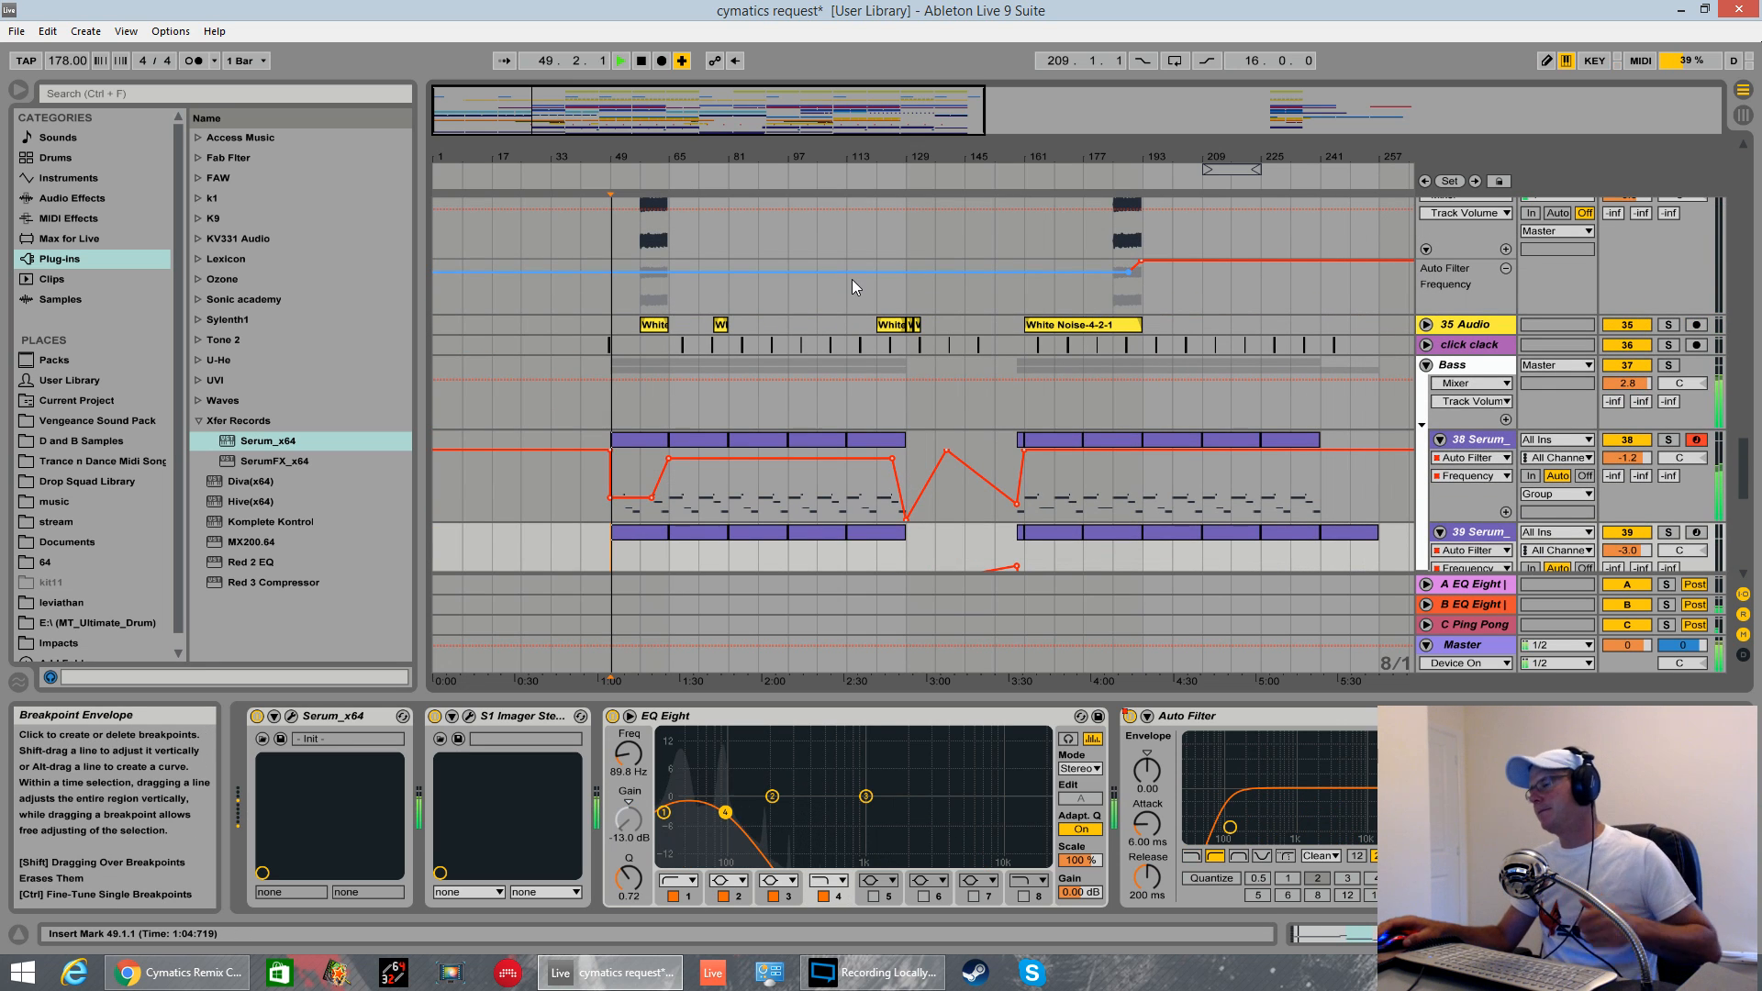
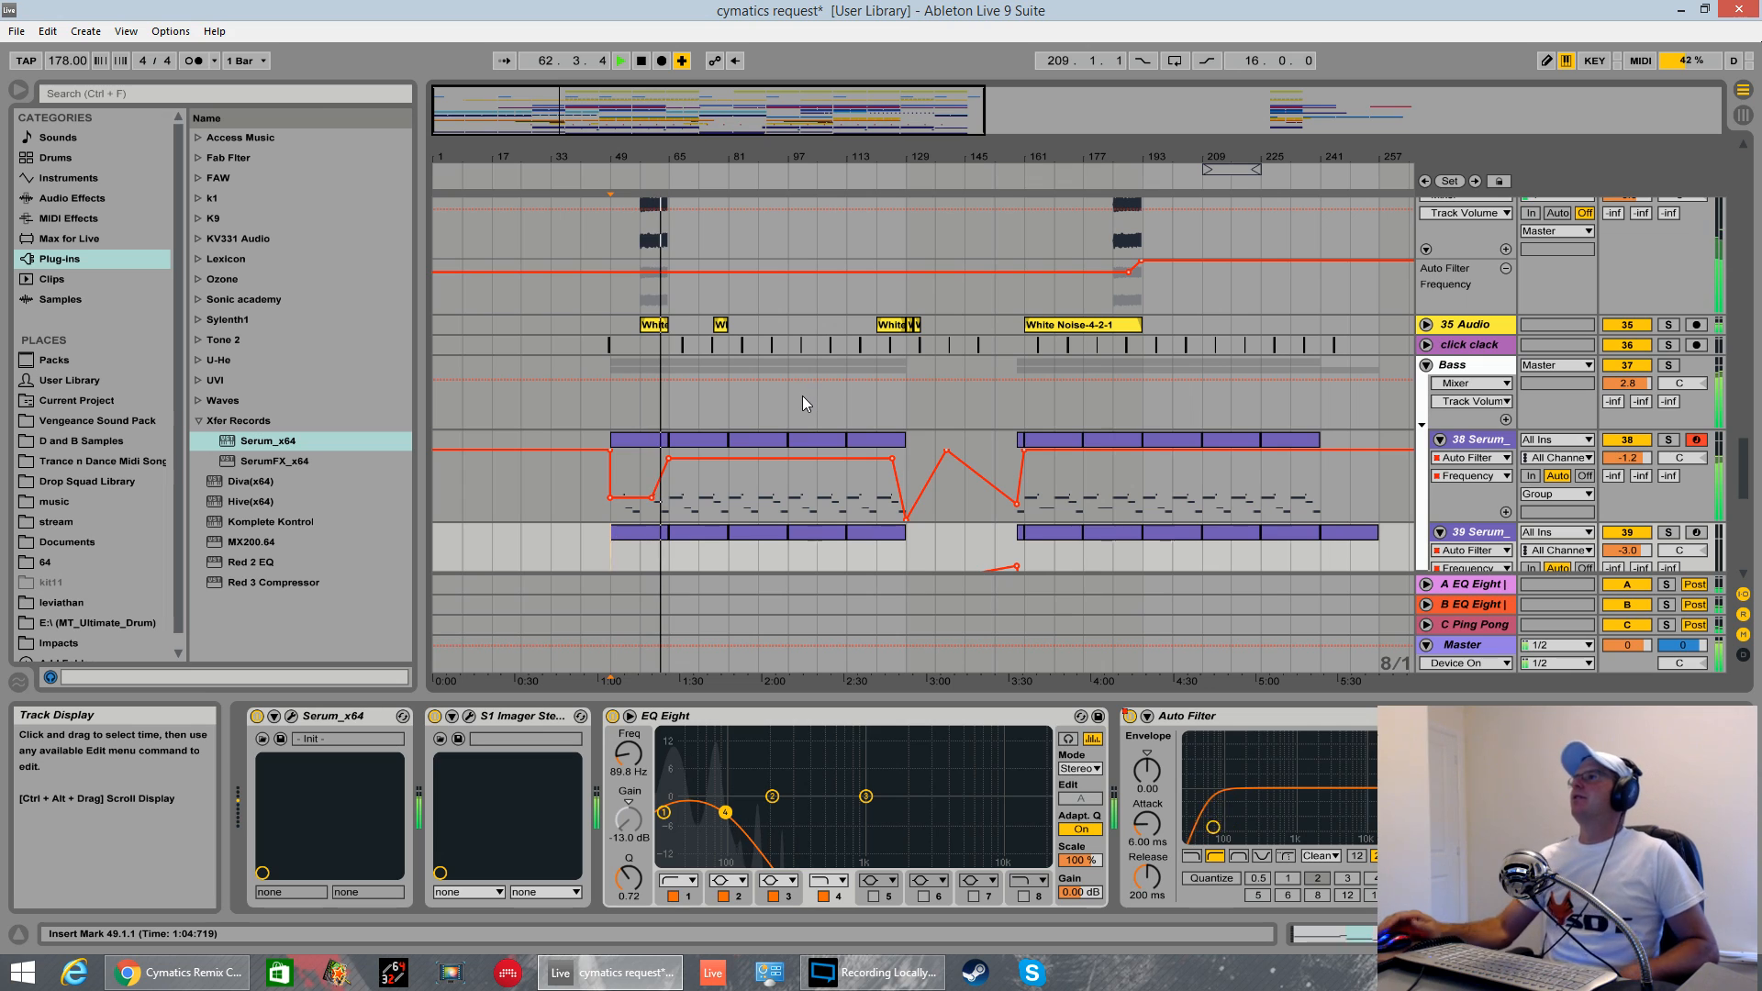
{"action": "scroll", "coordinate": [767, 386], "scroll_direction": "up", "scroll_amount": 5}
{"action": "scroll", "coordinate": [766, 393], "scroll_direction": "up", "scroll_amount": 8}
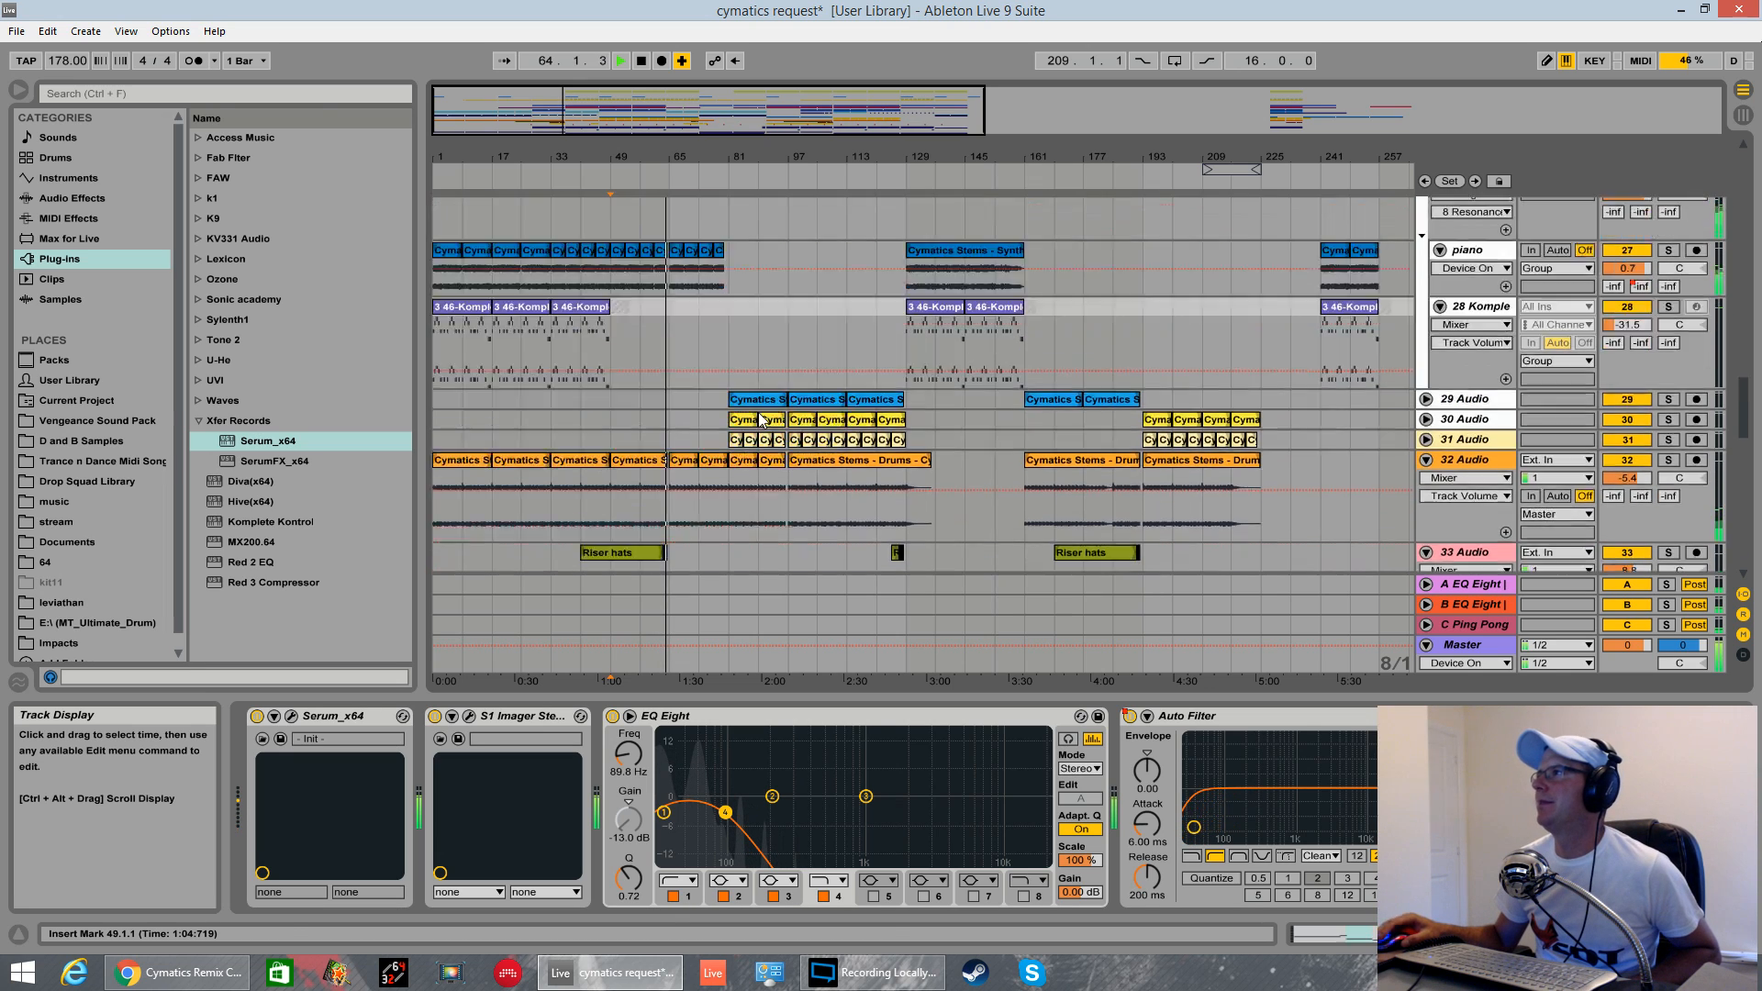
{"action": "scroll", "coordinate": [753, 433], "scroll_direction": "down", "scroll_amount": 4}
{"action": "scroll", "coordinate": [758, 446], "scroll_direction": "down", "scroll_amount": 10}
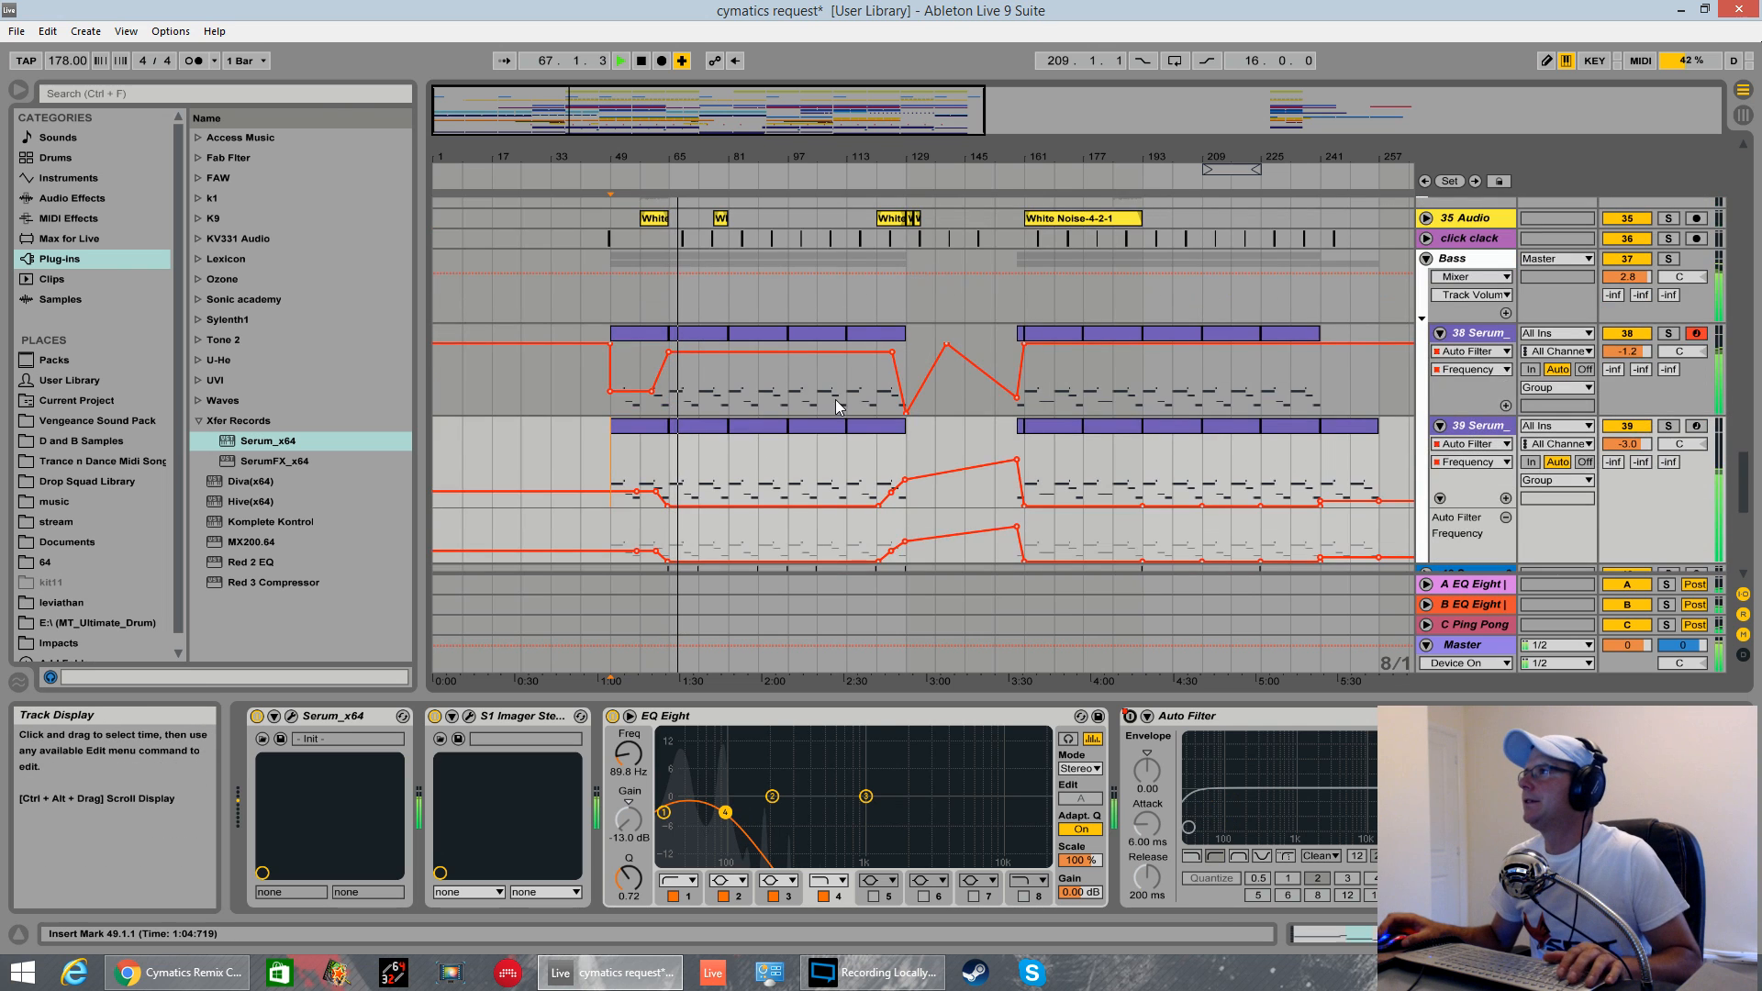
{"action": "scroll", "coordinate": [835, 399], "scroll_direction": "up", "scroll_amount": 5}
{"action": "scroll", "coordinate": [883, 428], "scroll_direction": "down", "scroll_amount": 2}
{"action": "scroll", "coordinate": [858, 396], "scroll_direction": "up", "scroll_amount": 3}
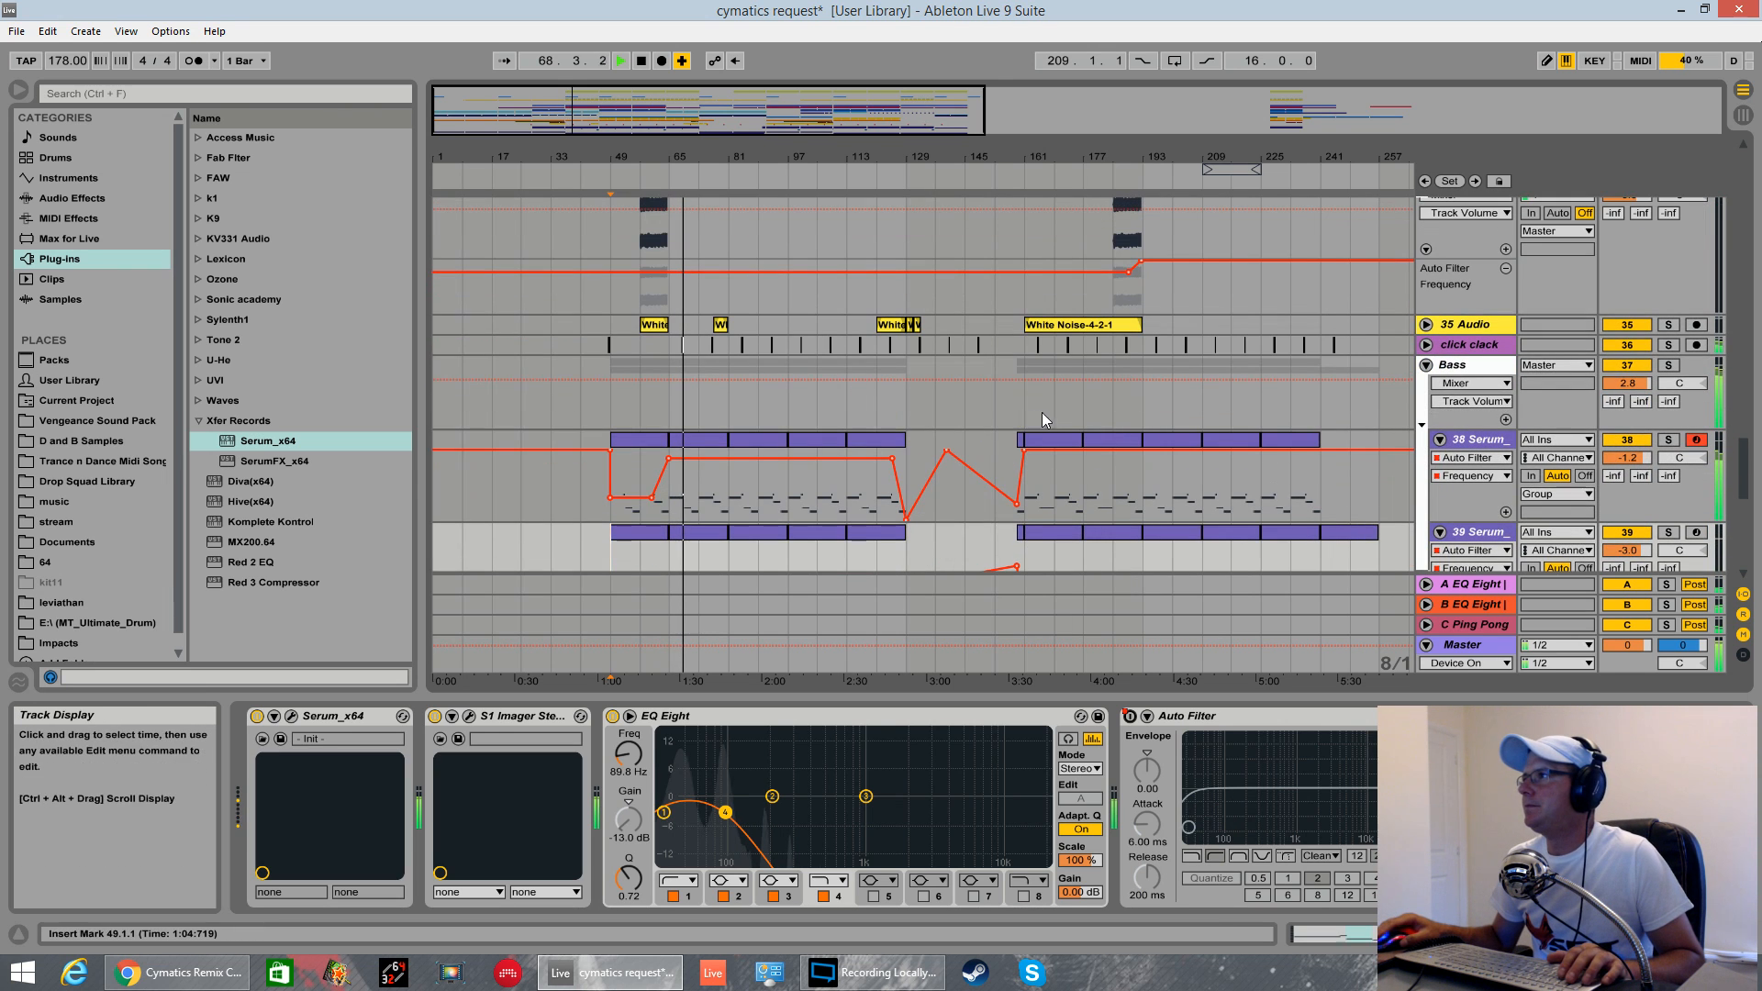
- Unfold the click clack track and remove its A-EQ Eight send automation lane, focusing on the clip before bar 69
{"action": "left_click", "coordinate": [1493, 348]}
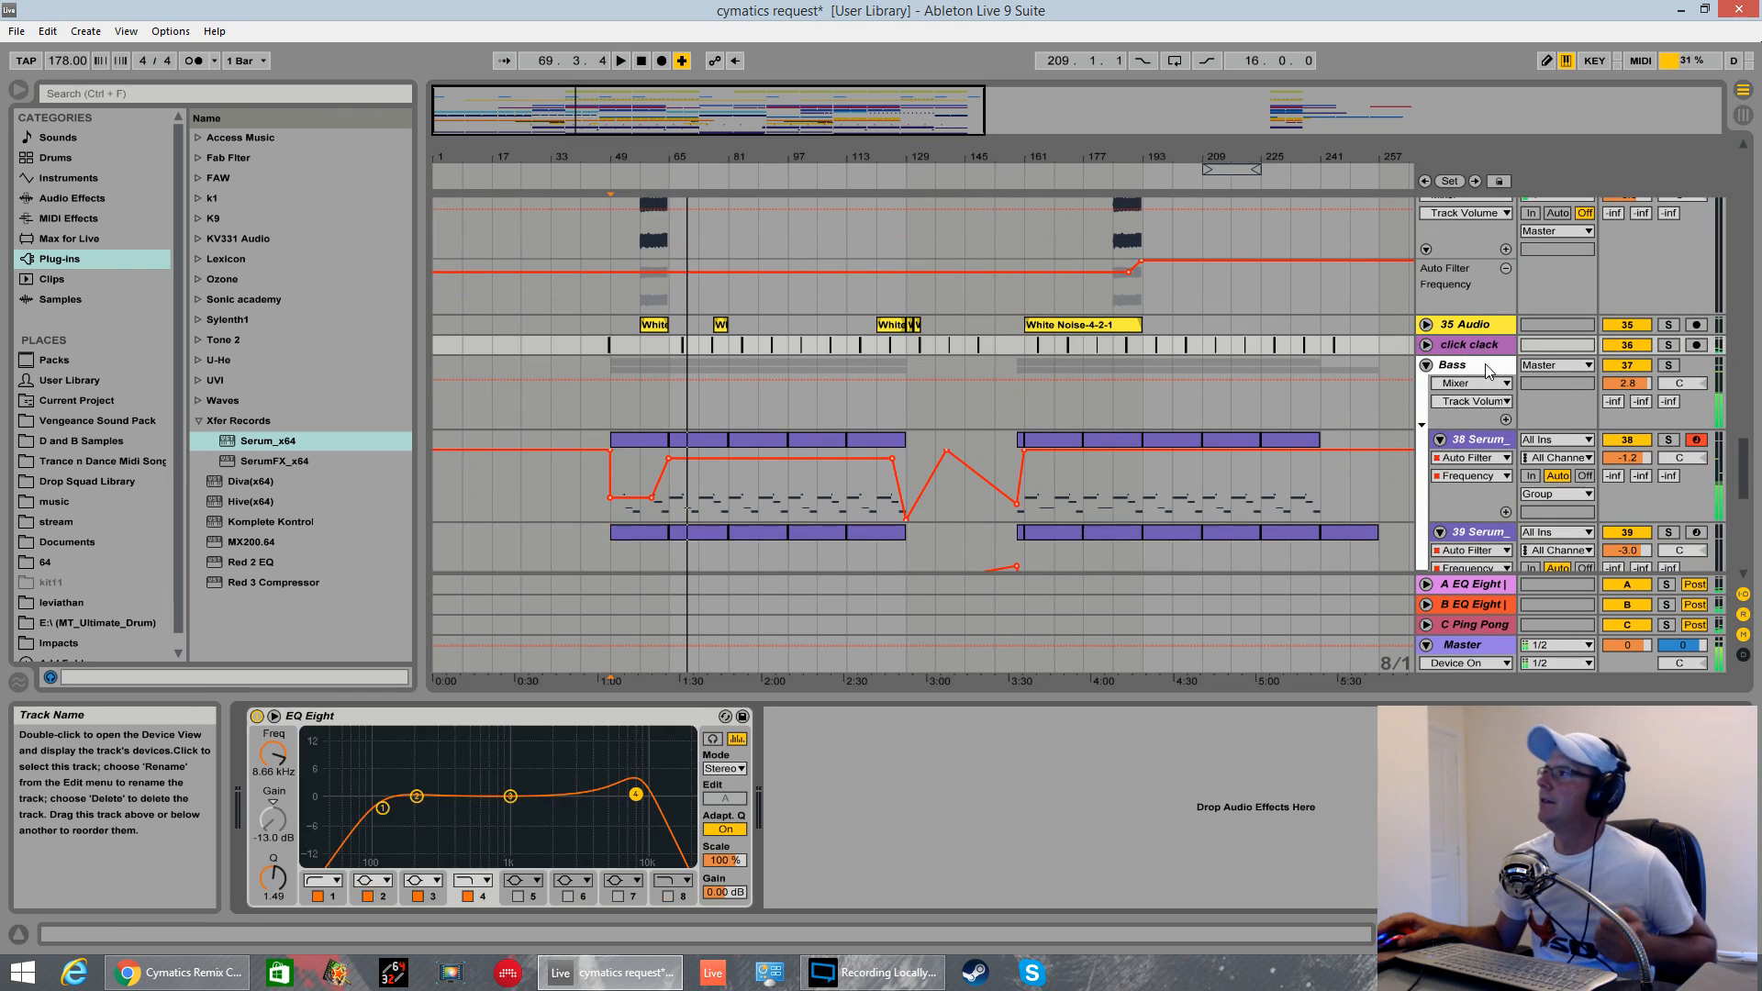
{"action": "left_click", "coordinate": [1427, 345]}
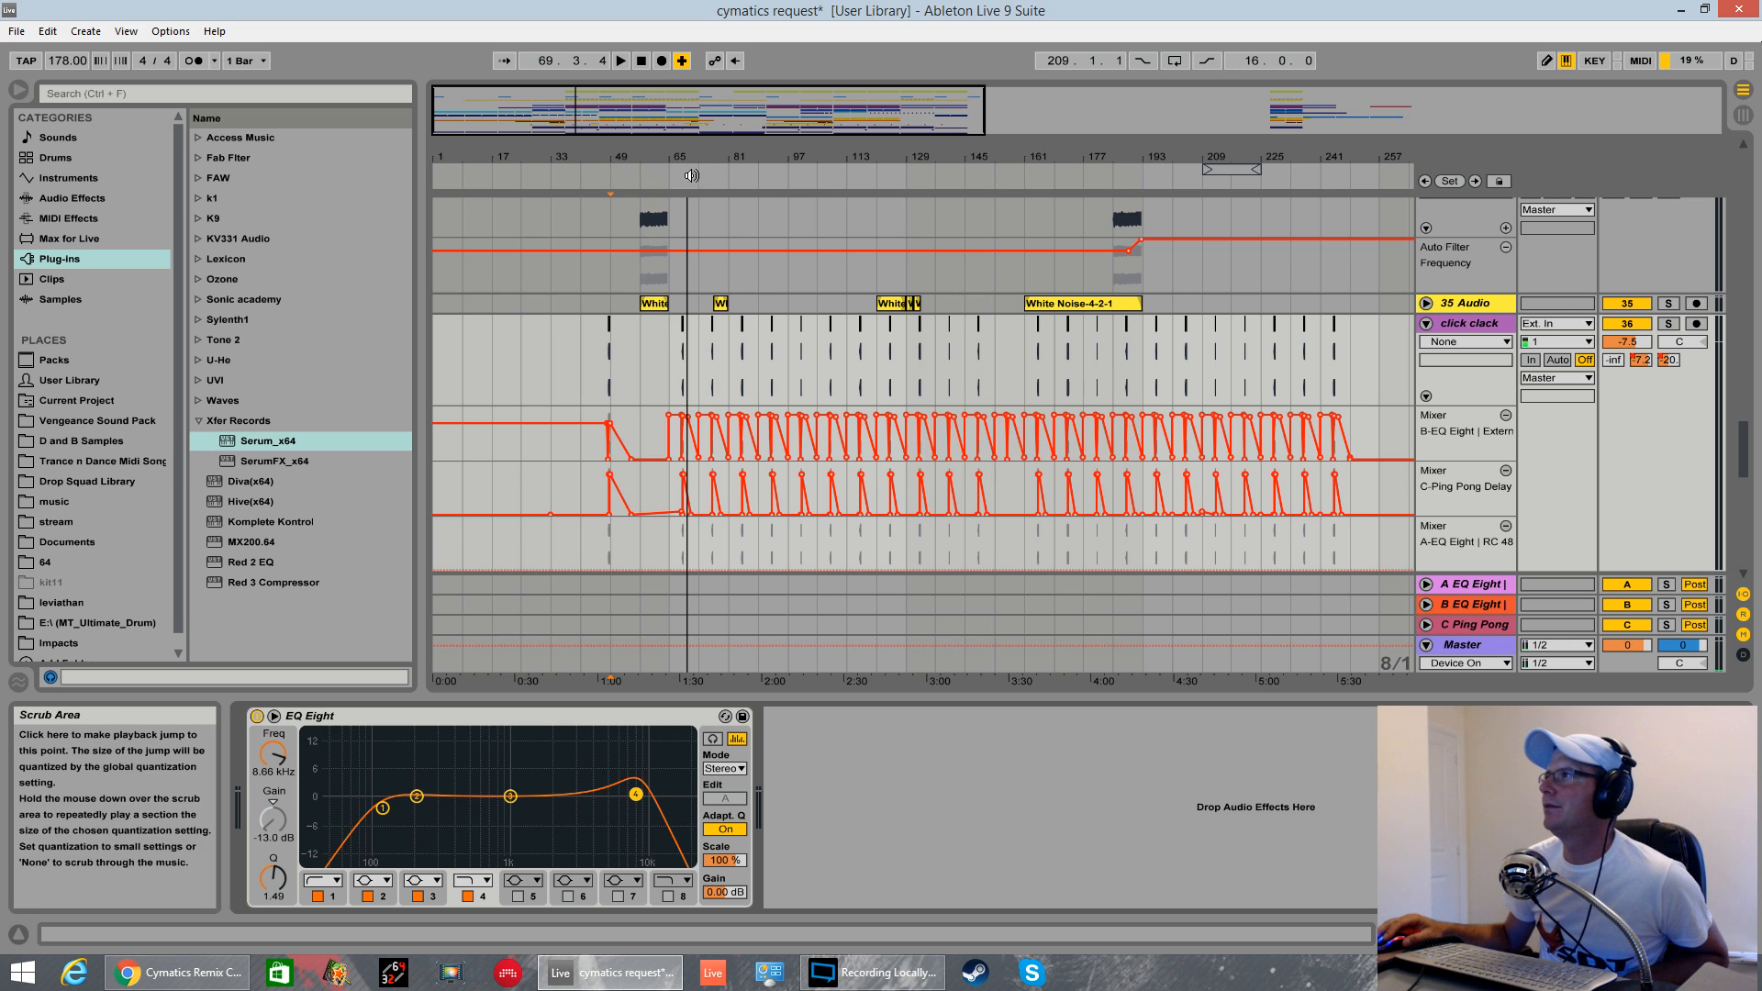
{"action": "left_click_drag", "start_coordinate": [701, 156], "coordinate": [1110, 516]}
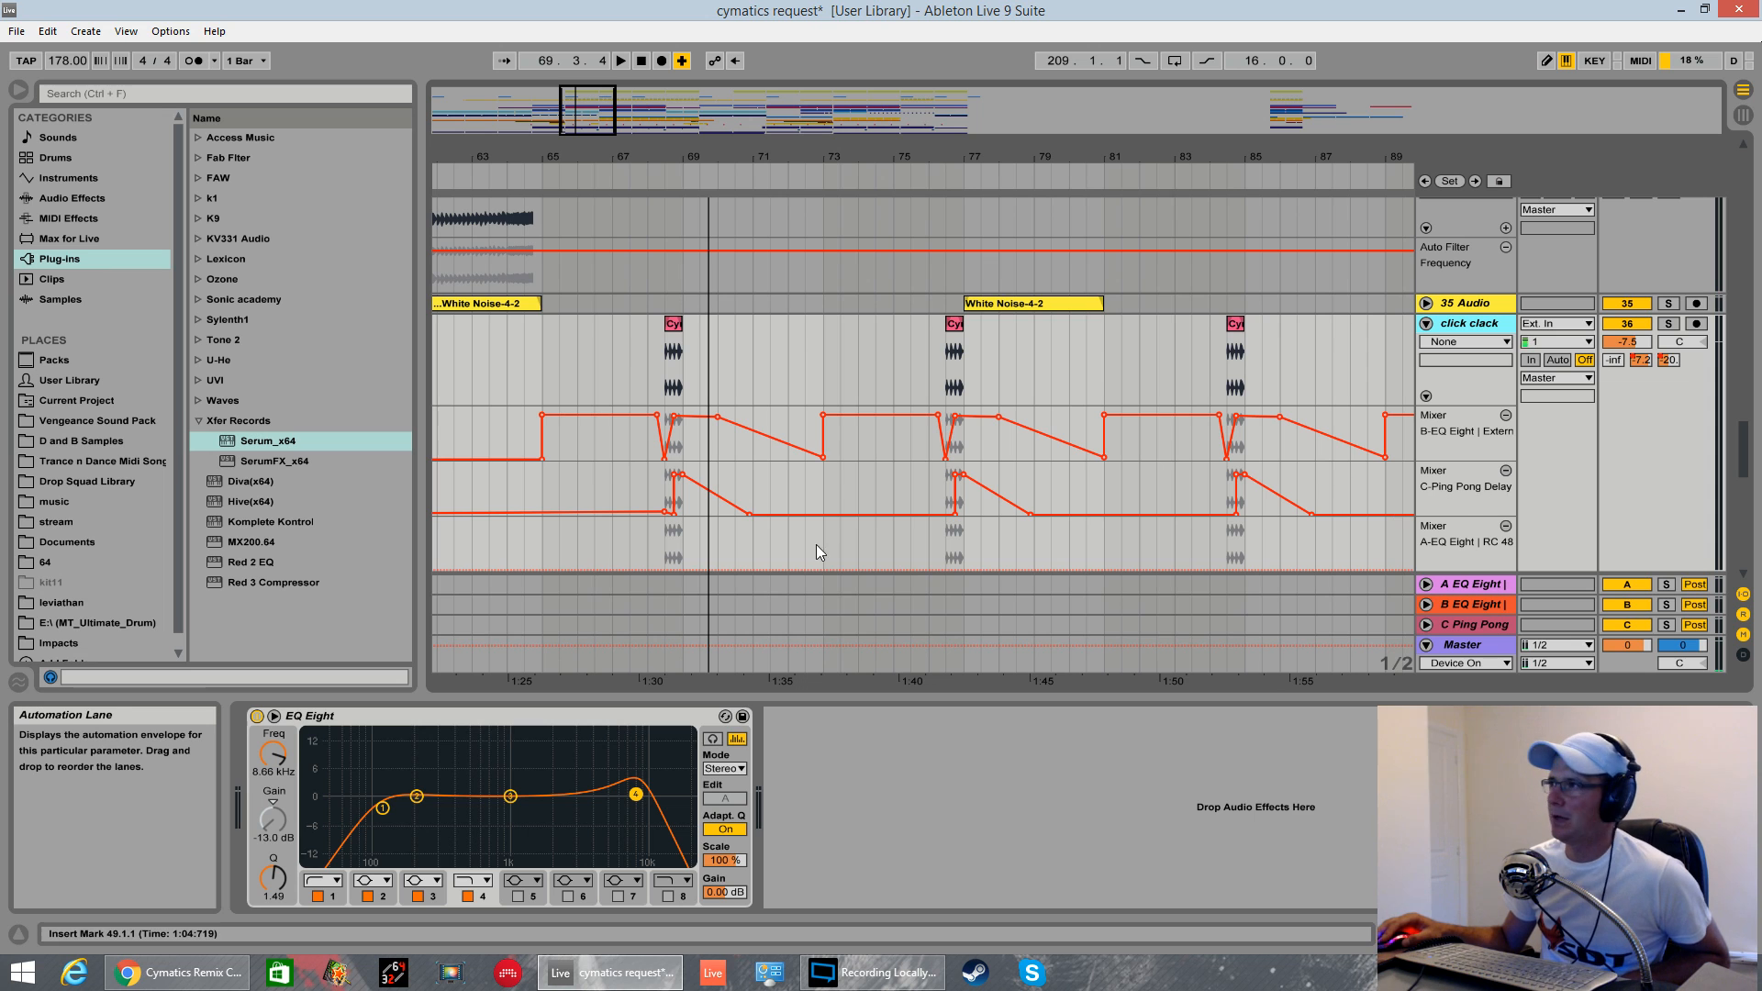
{"action": "left_click", "coordinate": [1506, 527]}
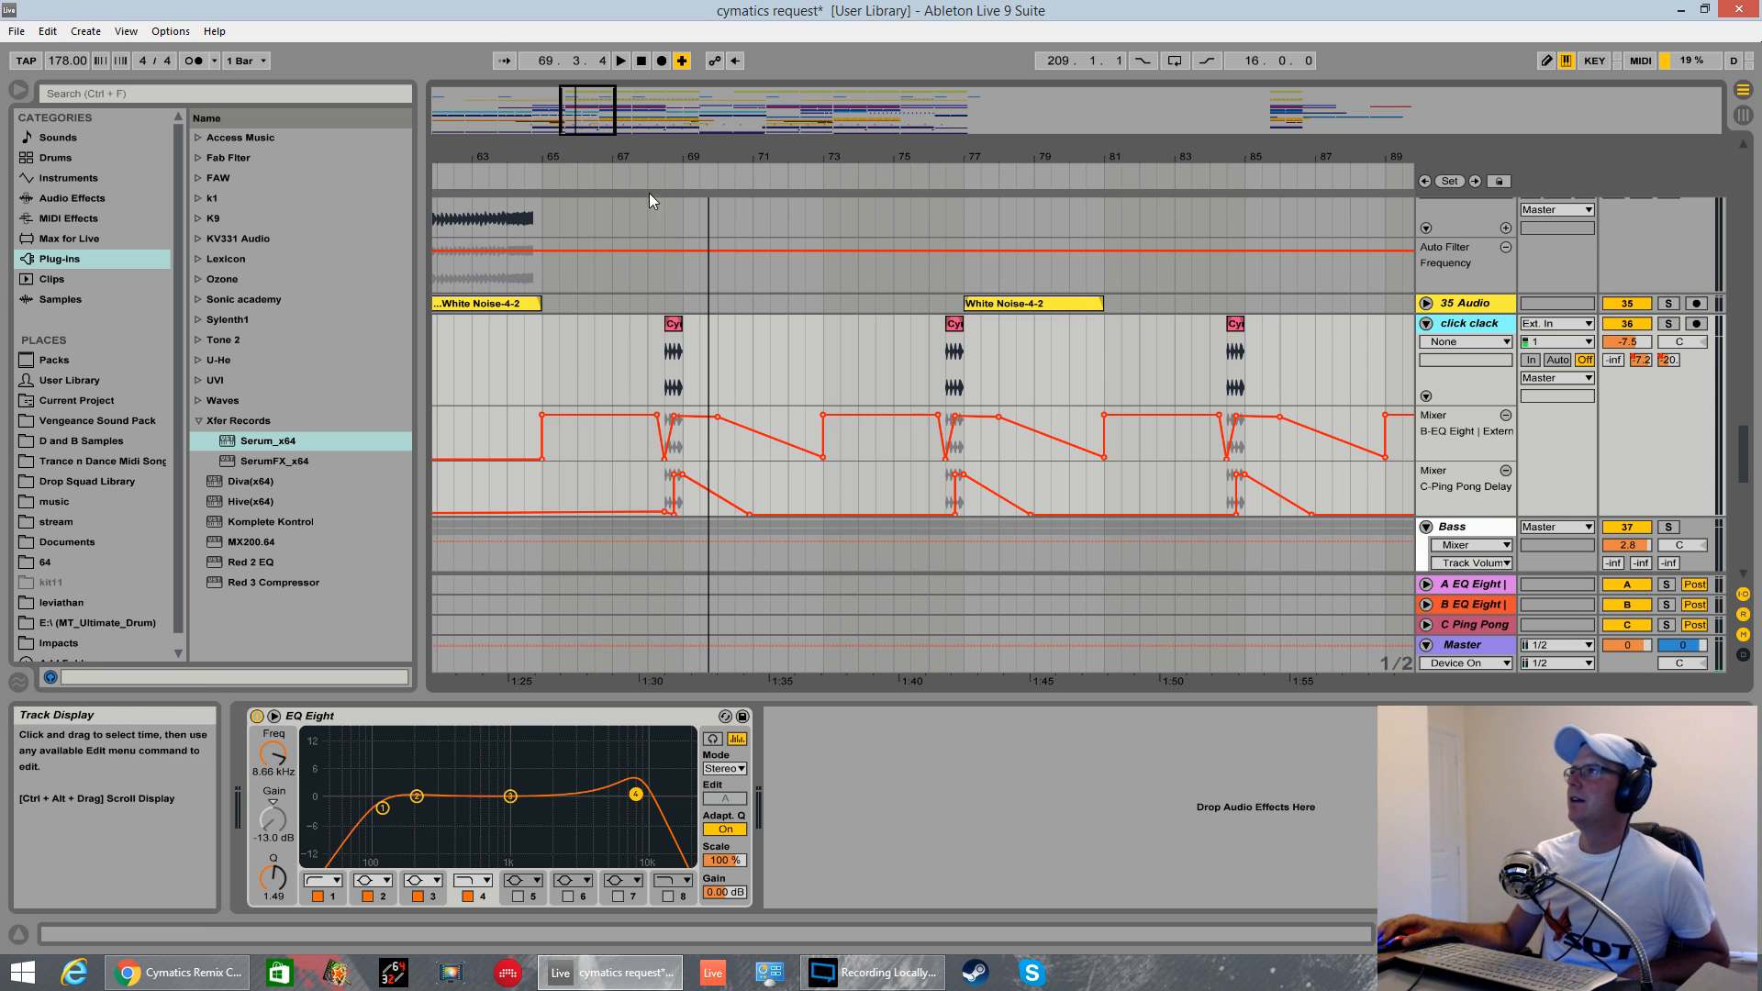
{"action": "mouse_move", "coordinate": [705, 151]}
{"action": "left_mouse_down"}
{"action": "mouse_move", "coordinate": [706, 183]}
{"action": "mouse_move", "coordinate": [707, 153]}
{"action": "left_mouse_up"}
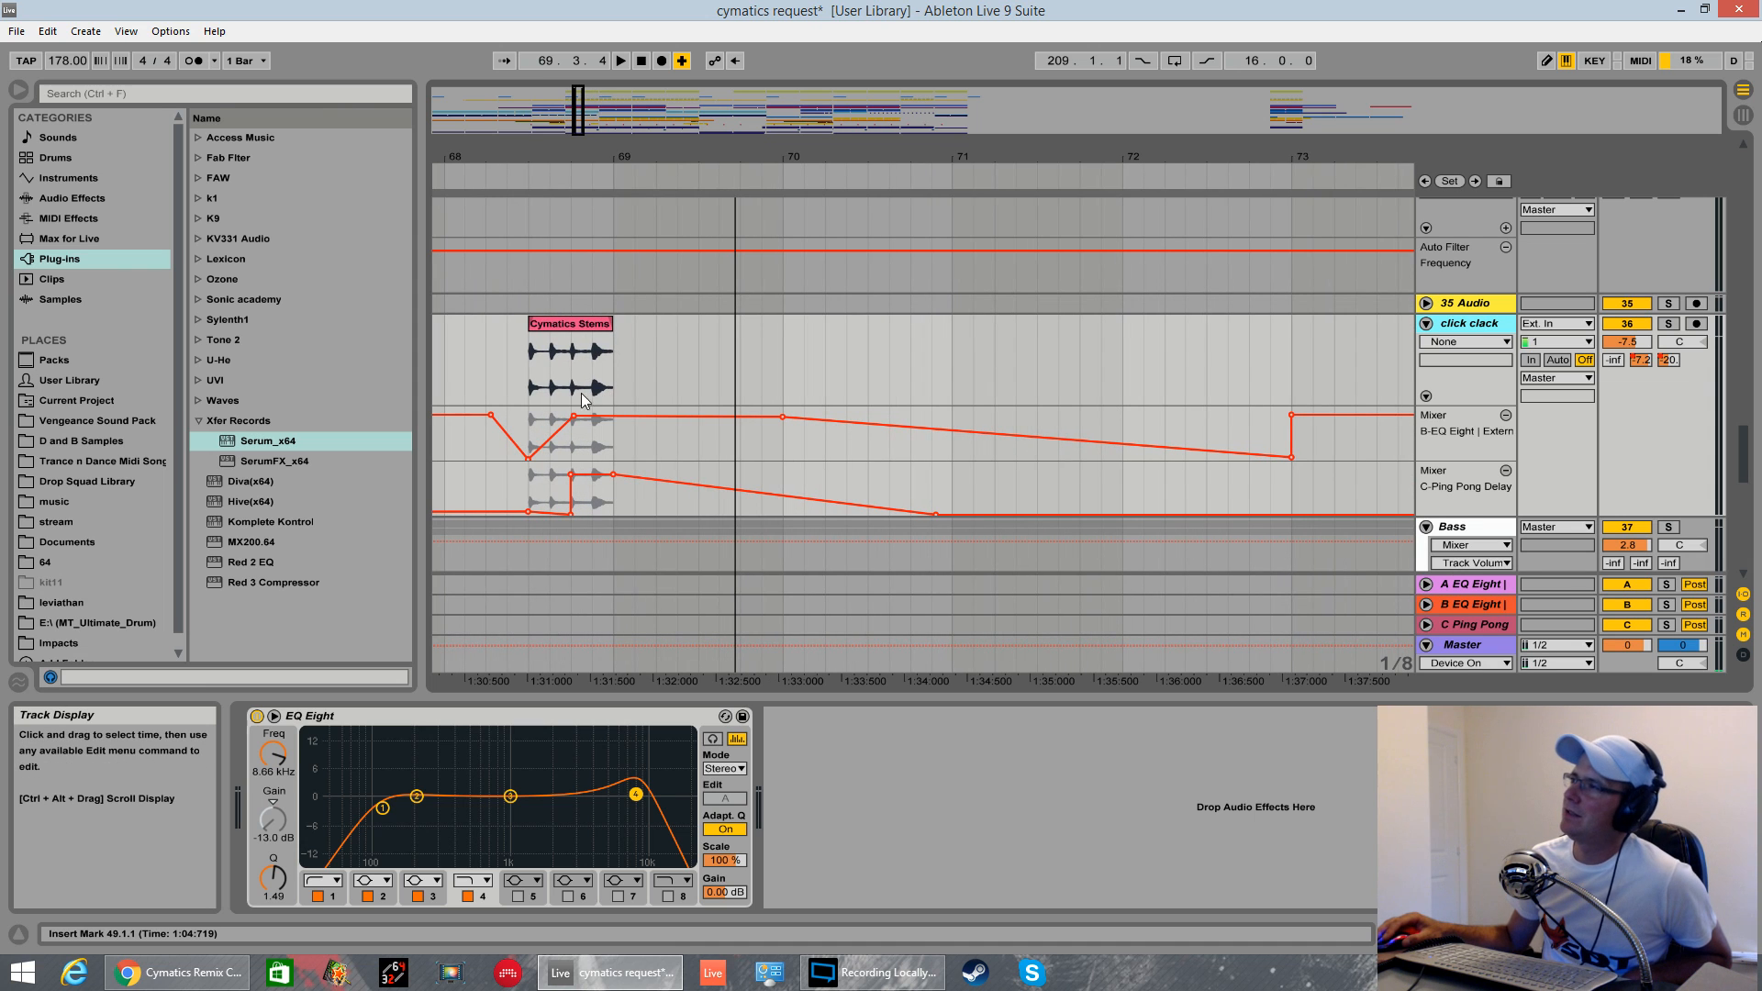
- Solo the click clack track and audition its clip from 68.3.1
{"action": "left_click", "coordinate": [531, 388]}
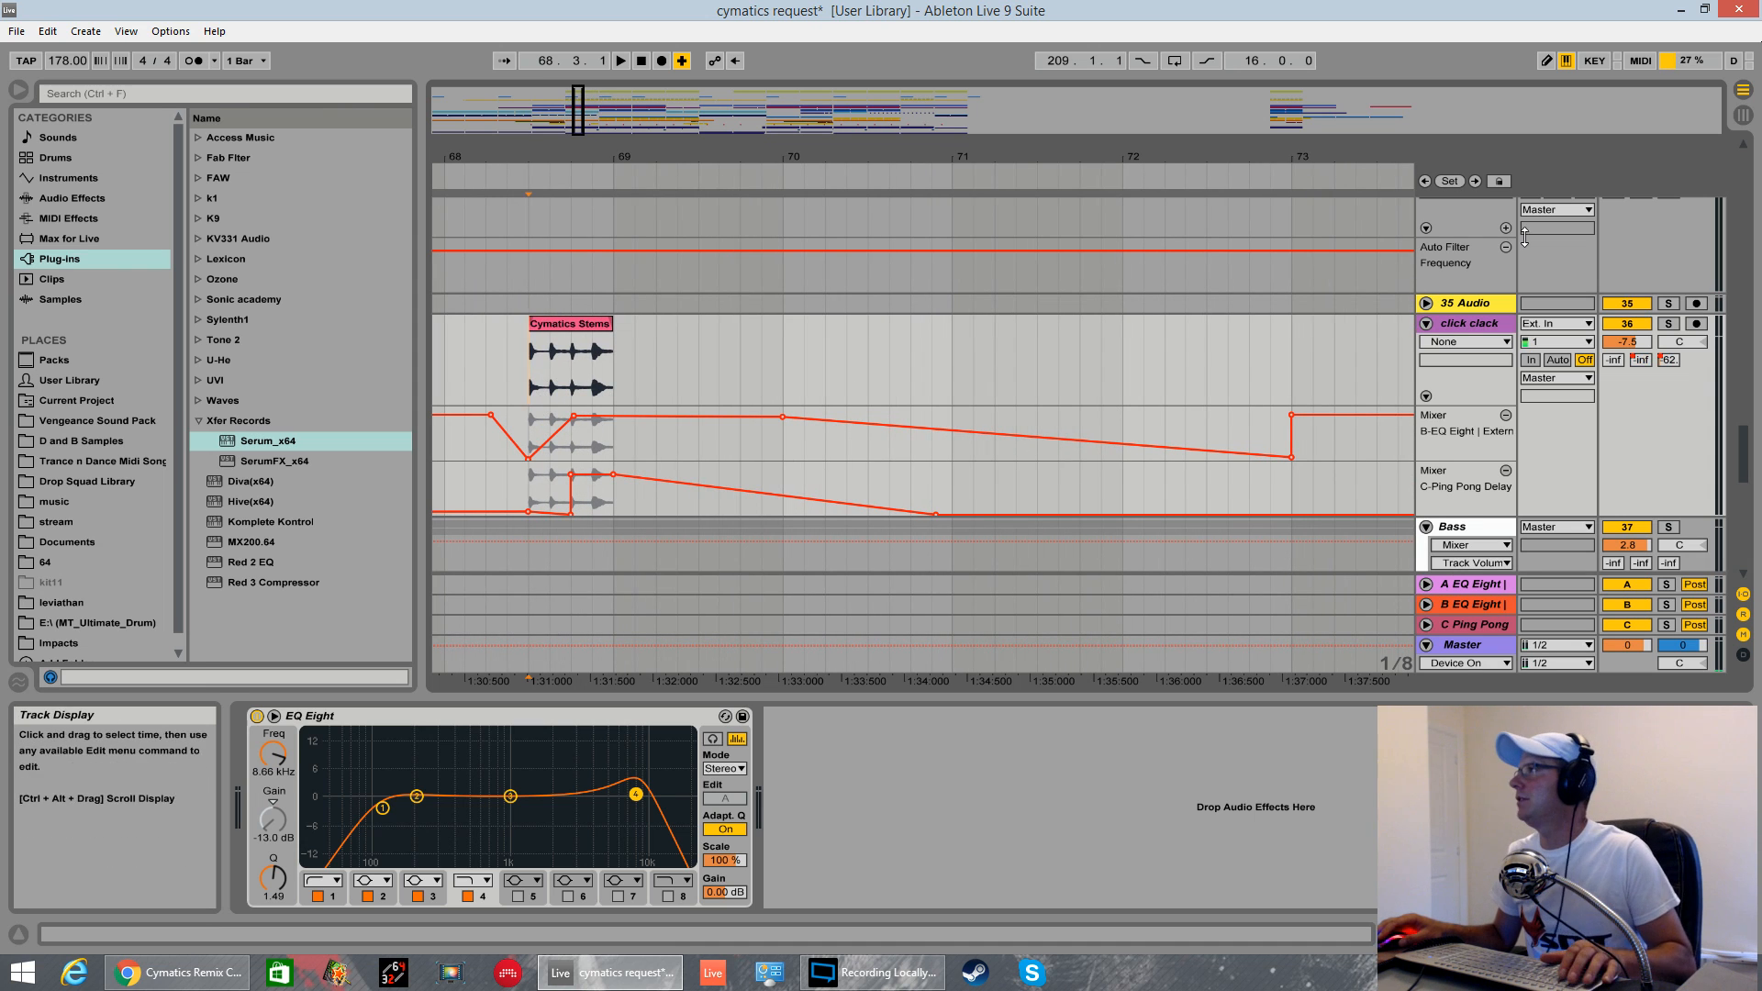
{"action": "left_click", "coordinate": [1669, 324]}
{"action": "key", "text": "space"}
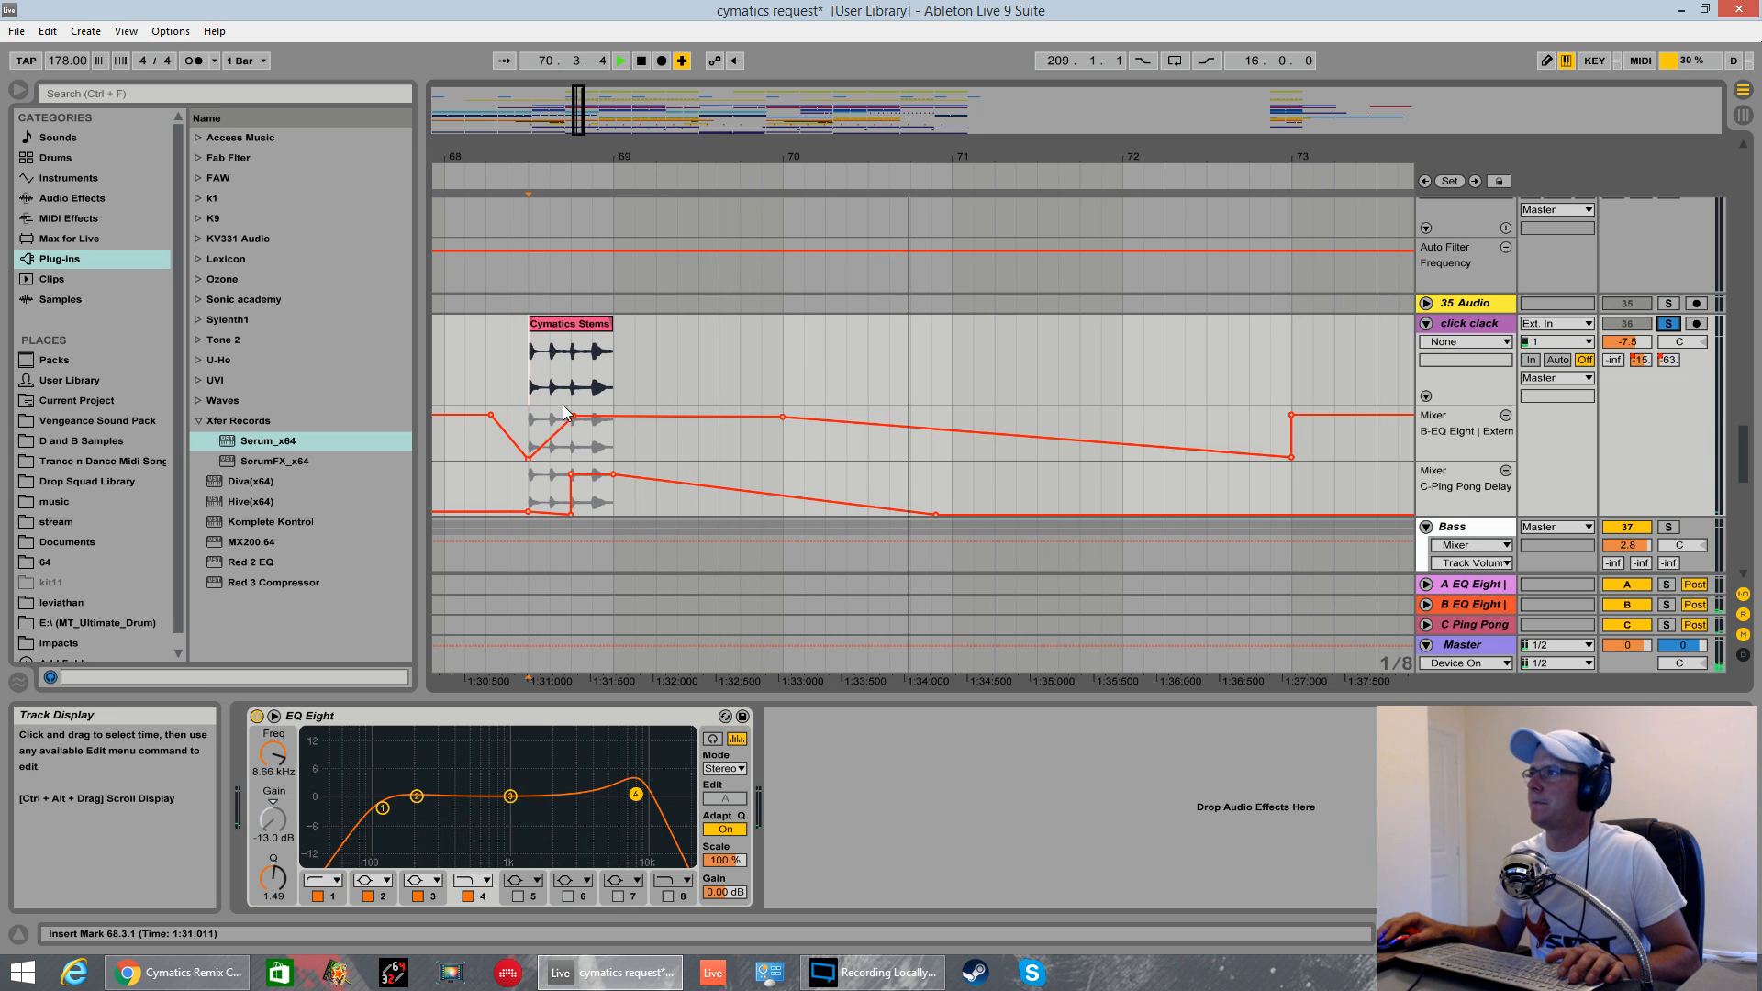
{"action": "key", "text": "space"}
- Try raising the B-EQ Eight and C-Ping Pong Delay send automation at the click clack clip's start, and audition it
{"action": "mouse_move", "coordinate": [525, 468]}
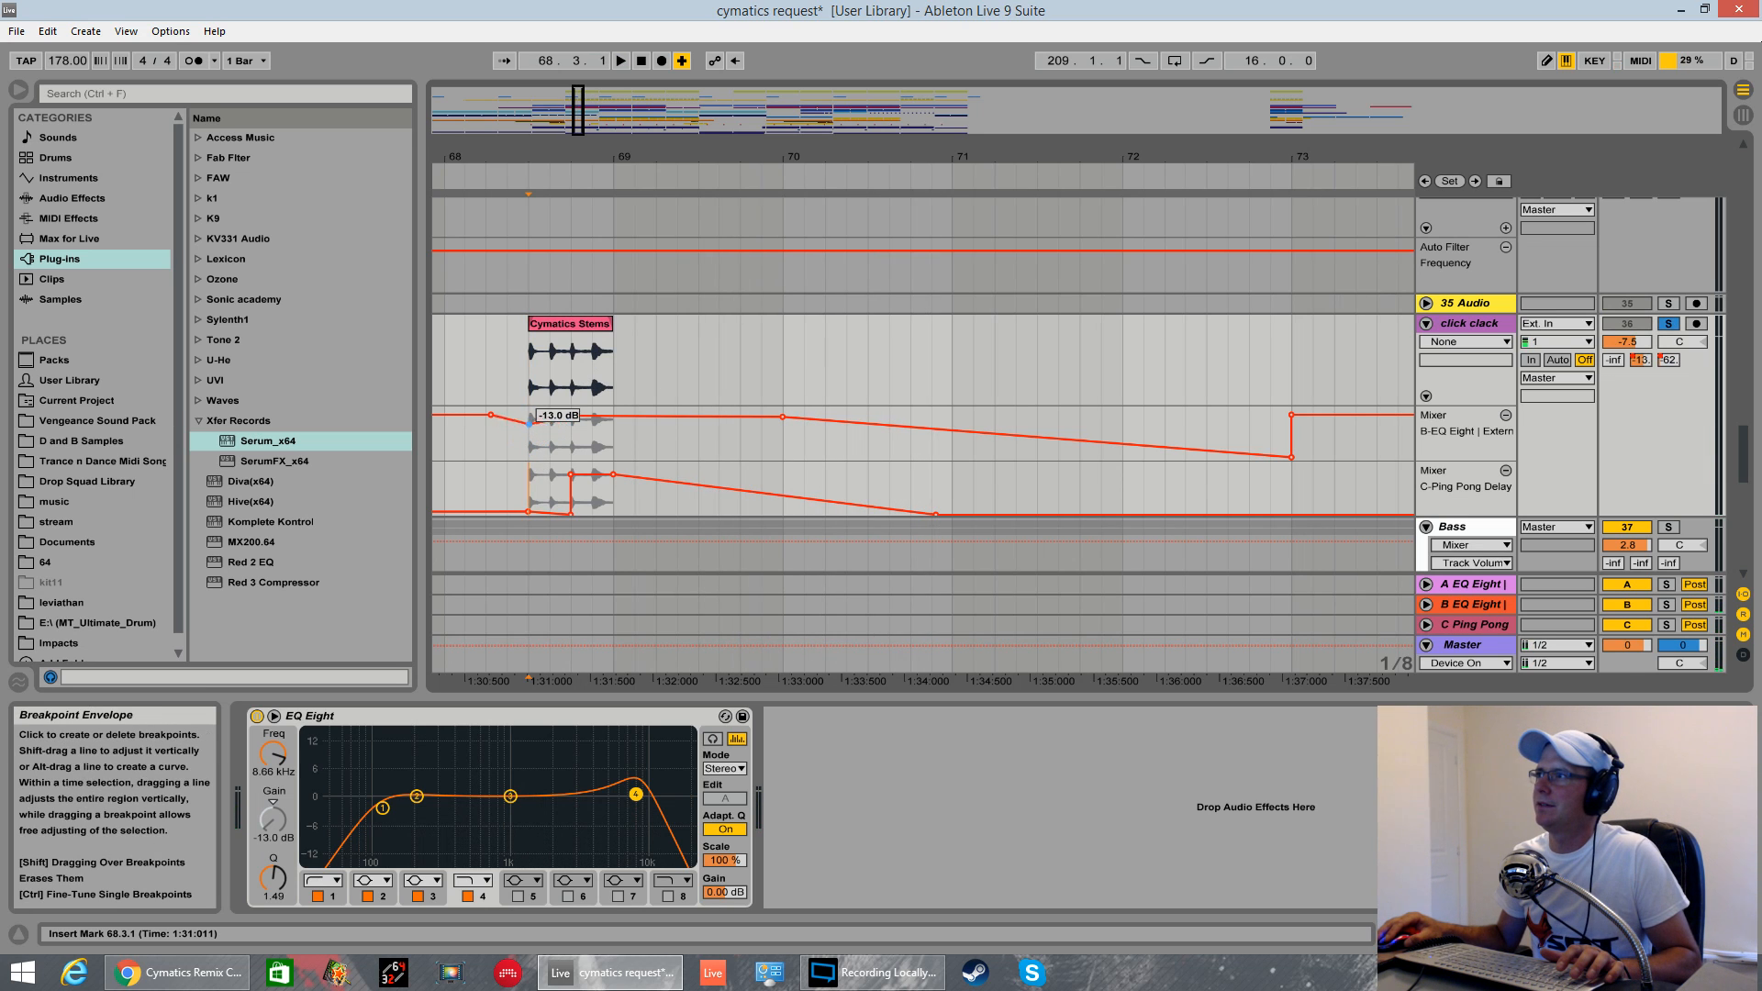
{"action": "left_click_drag", "start_coordinate": [529, 414], "coordinate": [531, 410]}
{"action": "left_click_drag", "start_coordinate": [572, 512], "coordinate": [529, 473]}
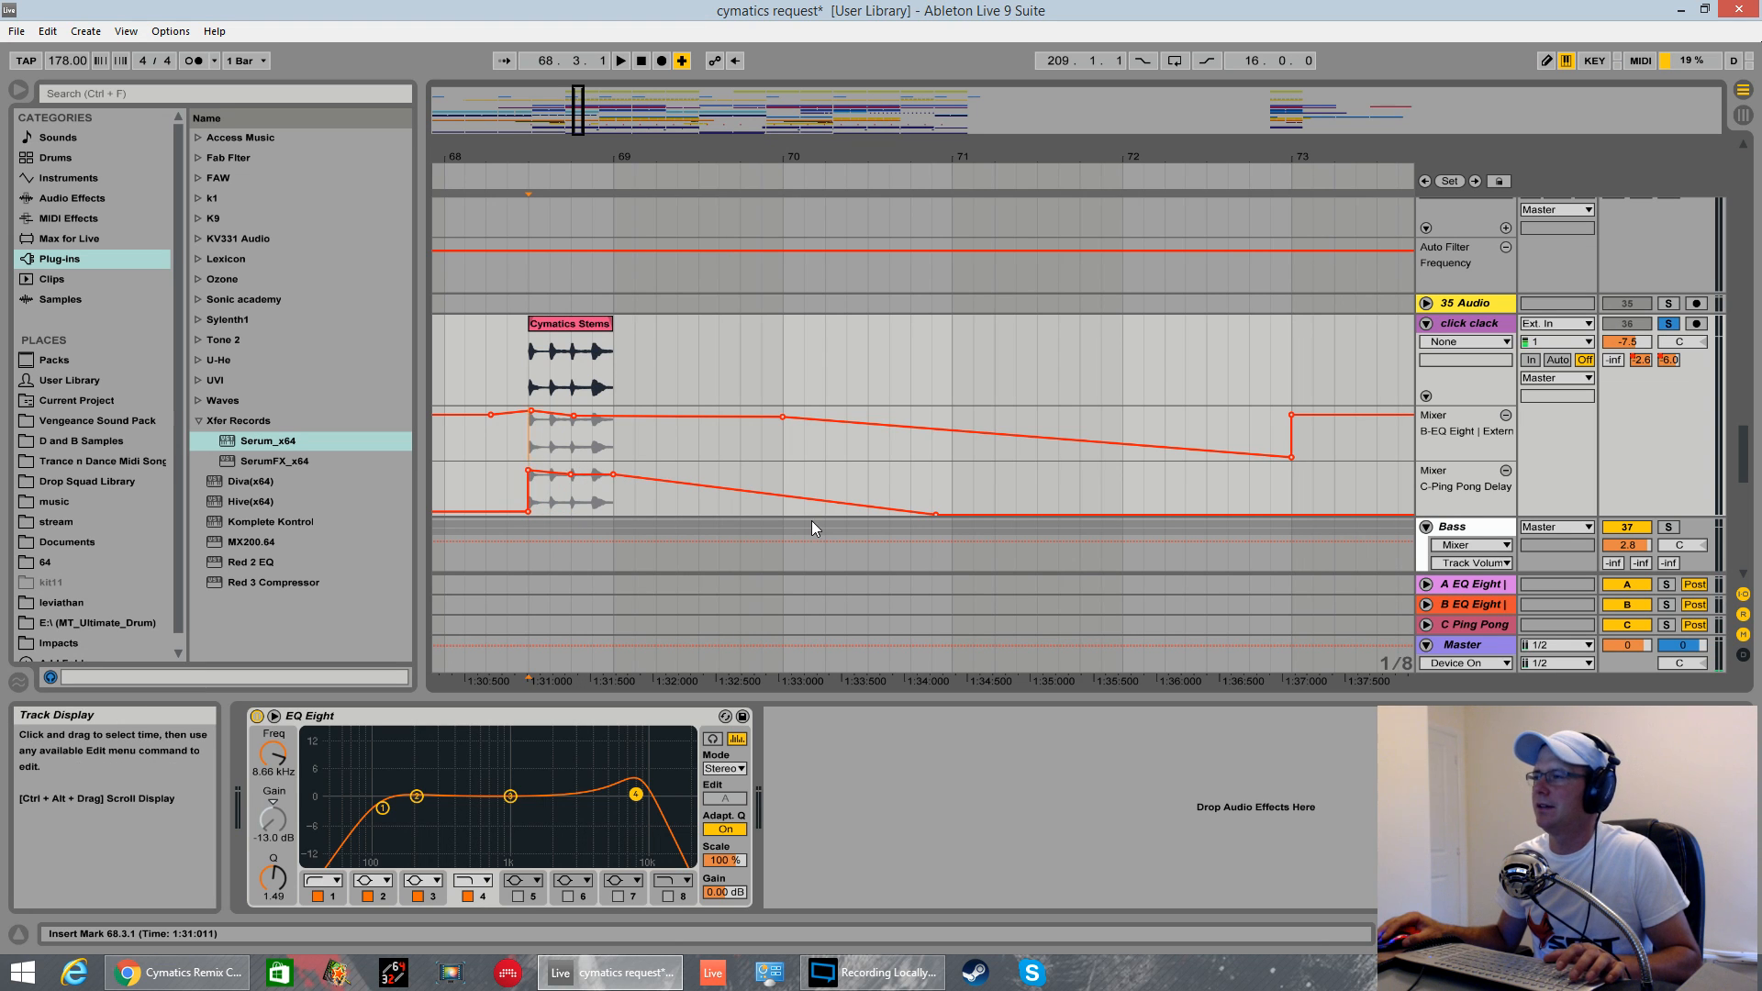
{"action": "key", "text": "space"}
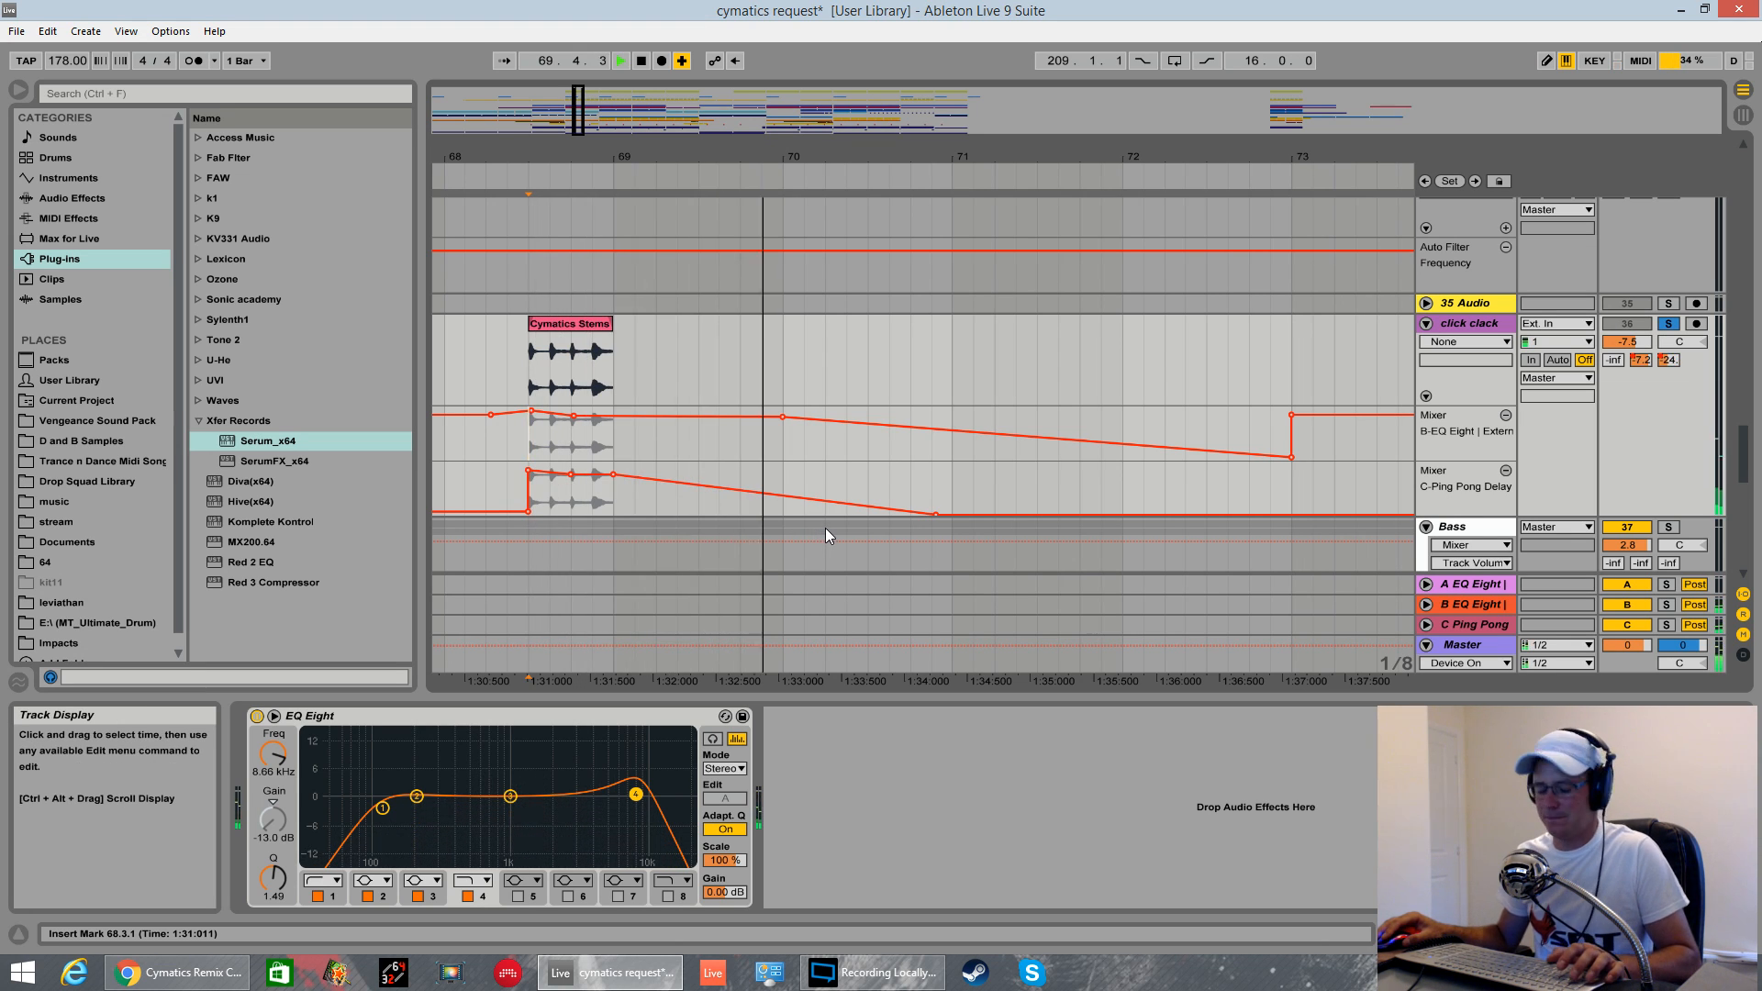
{"action": "key", "text": "space"}
- Undo the send automation changes on the click clack track
{"action": "key", "text": "ctrl+z"}
{"action": "key", "text": "ctrl+z"}
{"action": "key", "text": "ctrl+z"}
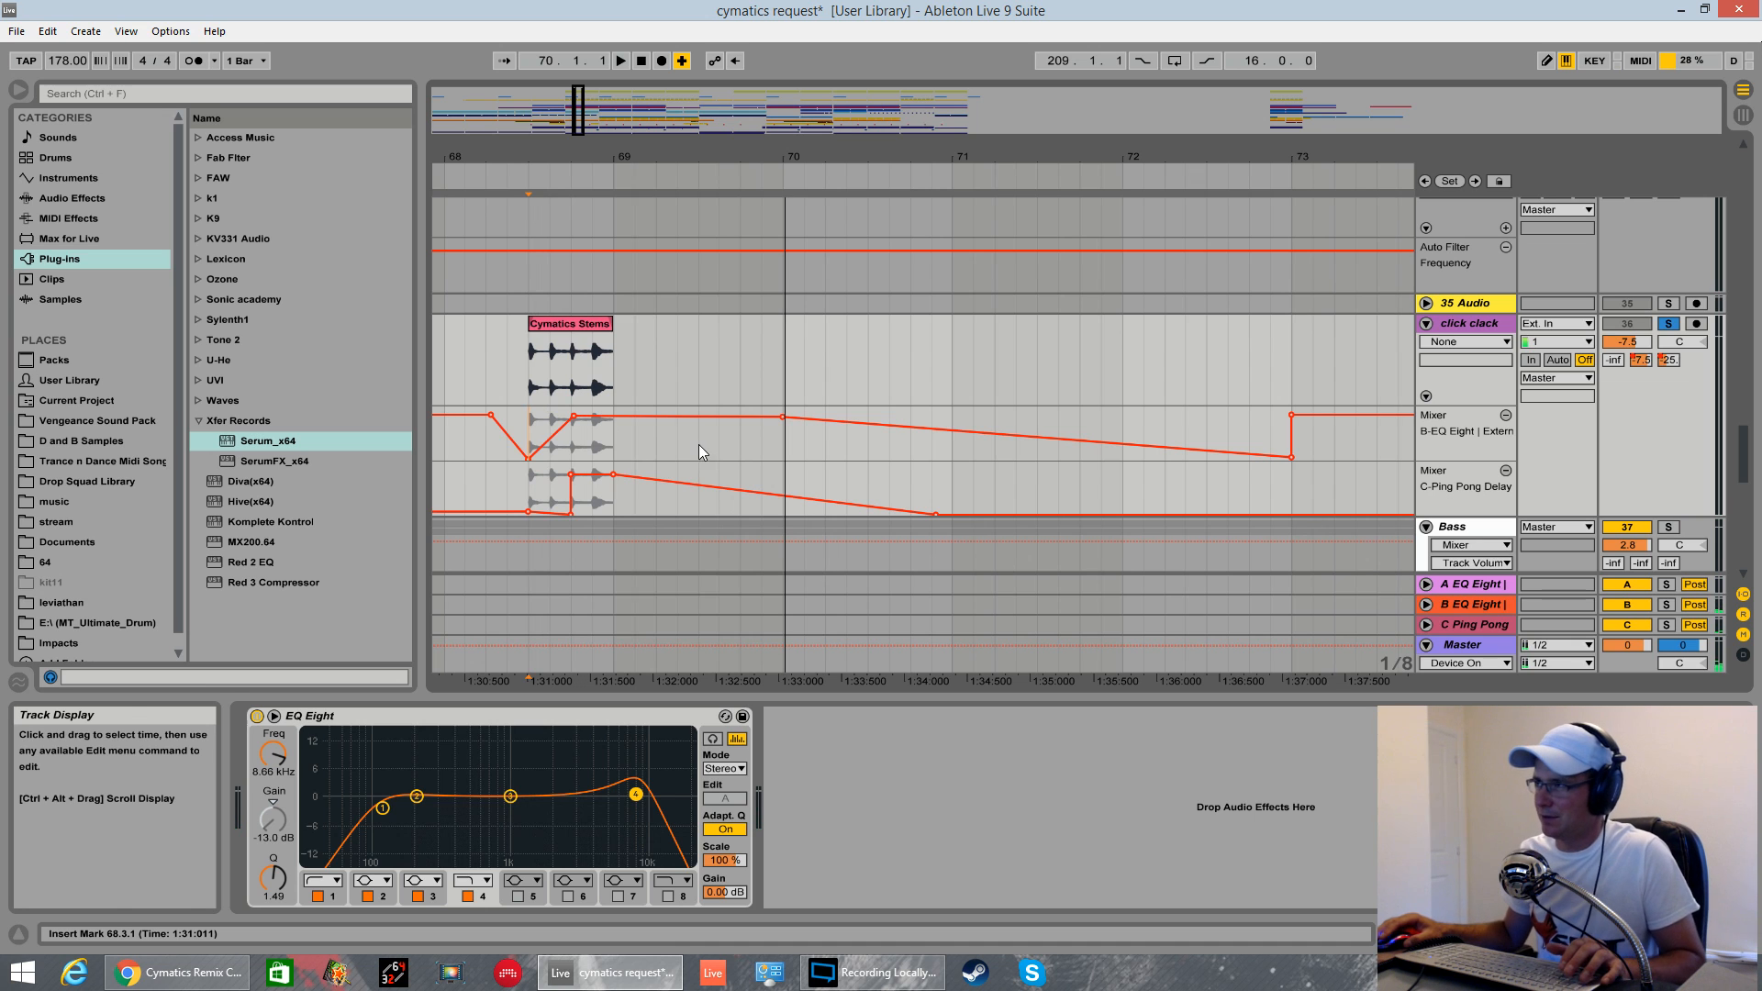
- Lower the C-Ping Pong Delay send automation point at the click clack clip's start to the minimum, audition the clip, and unsolo the track
{"action": "left_click_drag", "start_coordinate": [529, 511], "coordinate": [529, 514]}
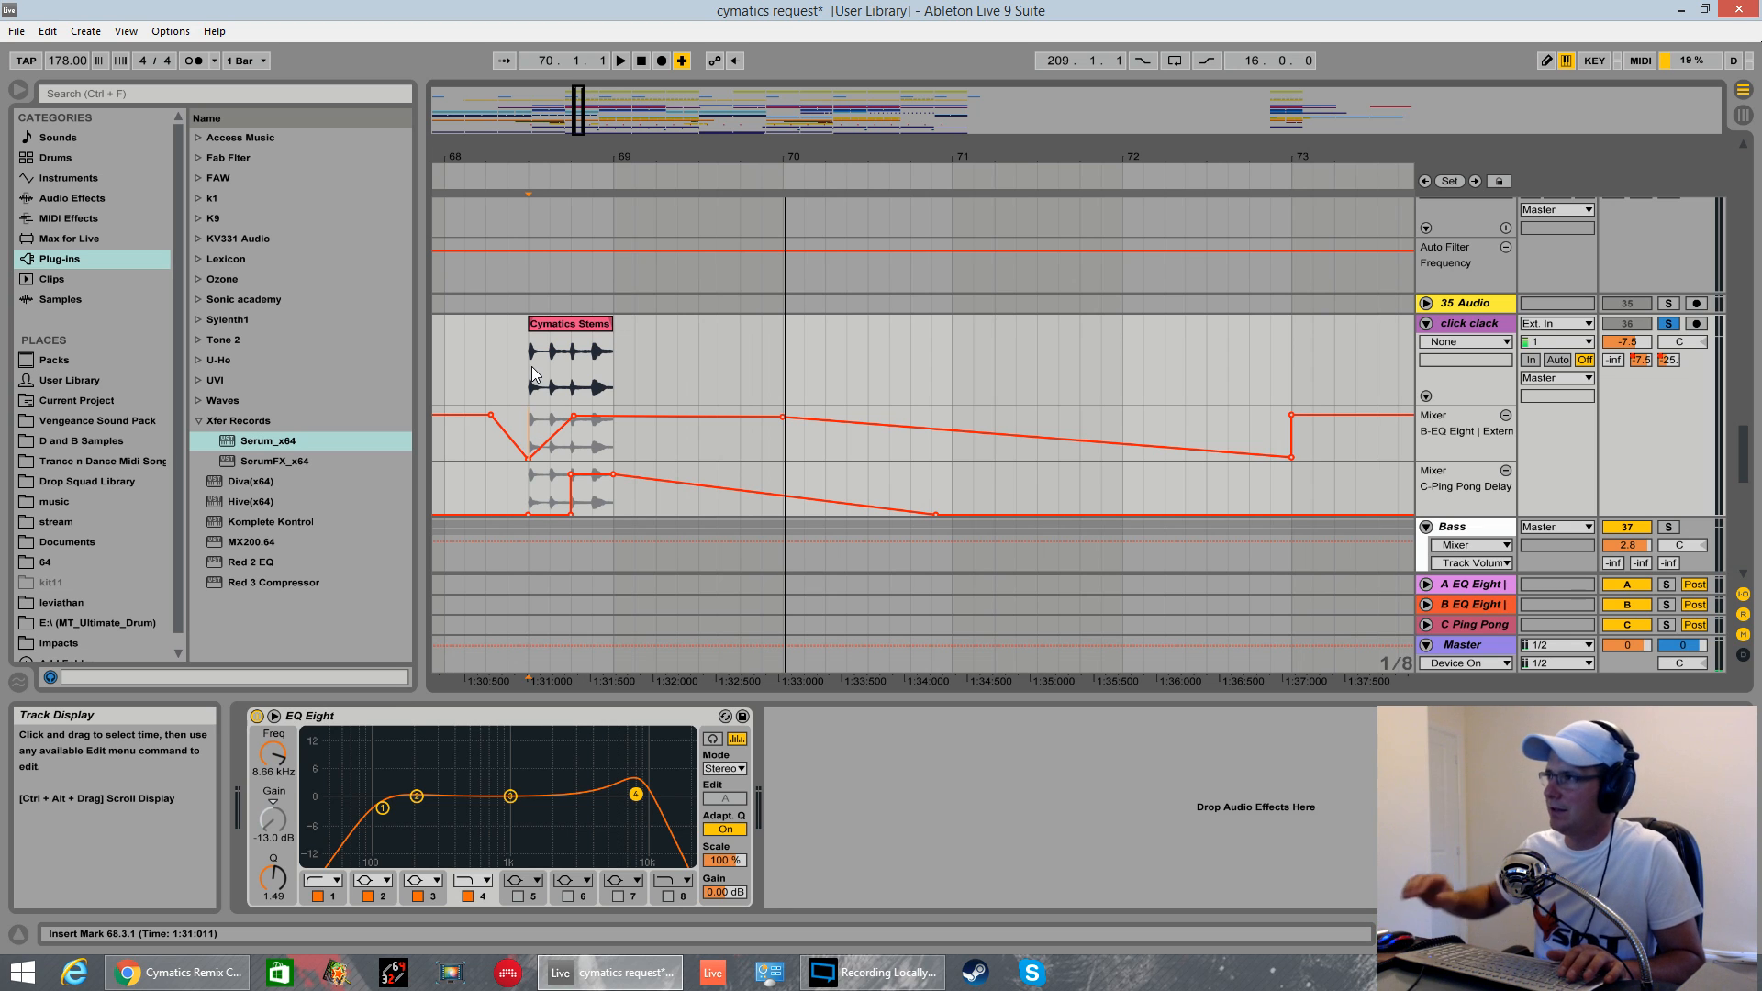
{"action": "key", "text": "space"}
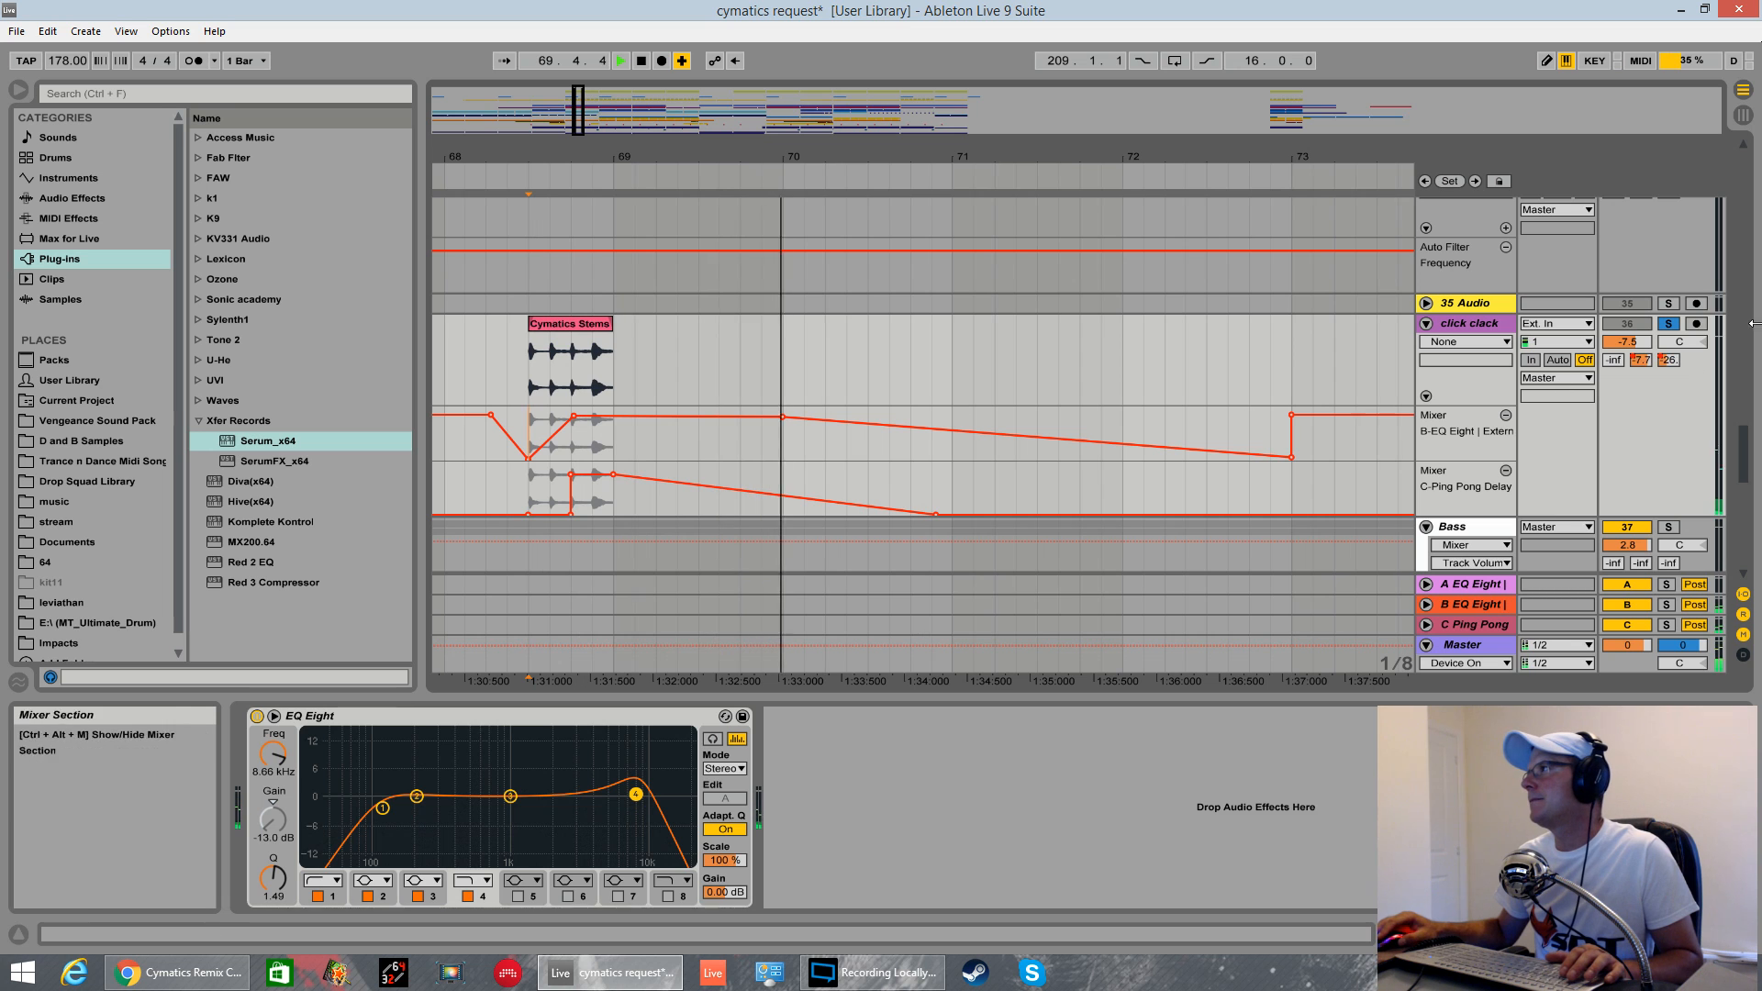
{"action": "key", "text": "space"}
{"action": "scroll", "coordinate": [807, 332], "scroll_direction": "up", "scroll_amount": 3}
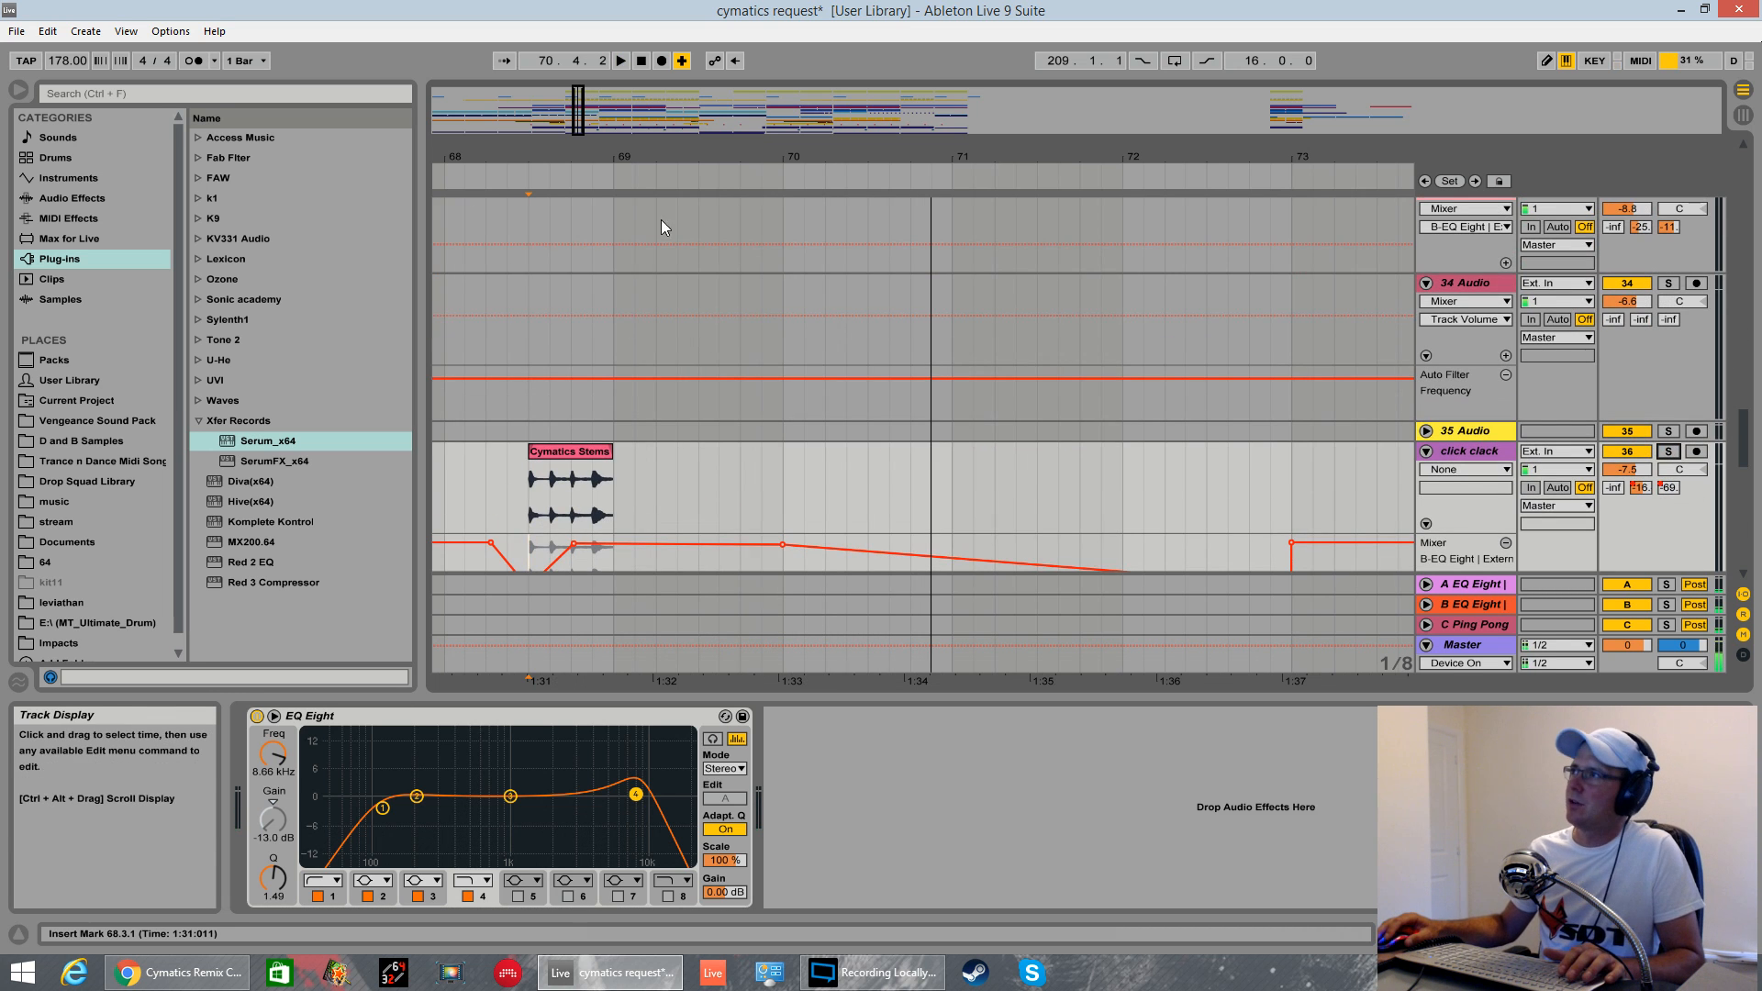
- Play the arrangement from bar 61
{"action": "left_click_drag", "start_coordinate": [719, 161], "coordinate": [711, 88]}
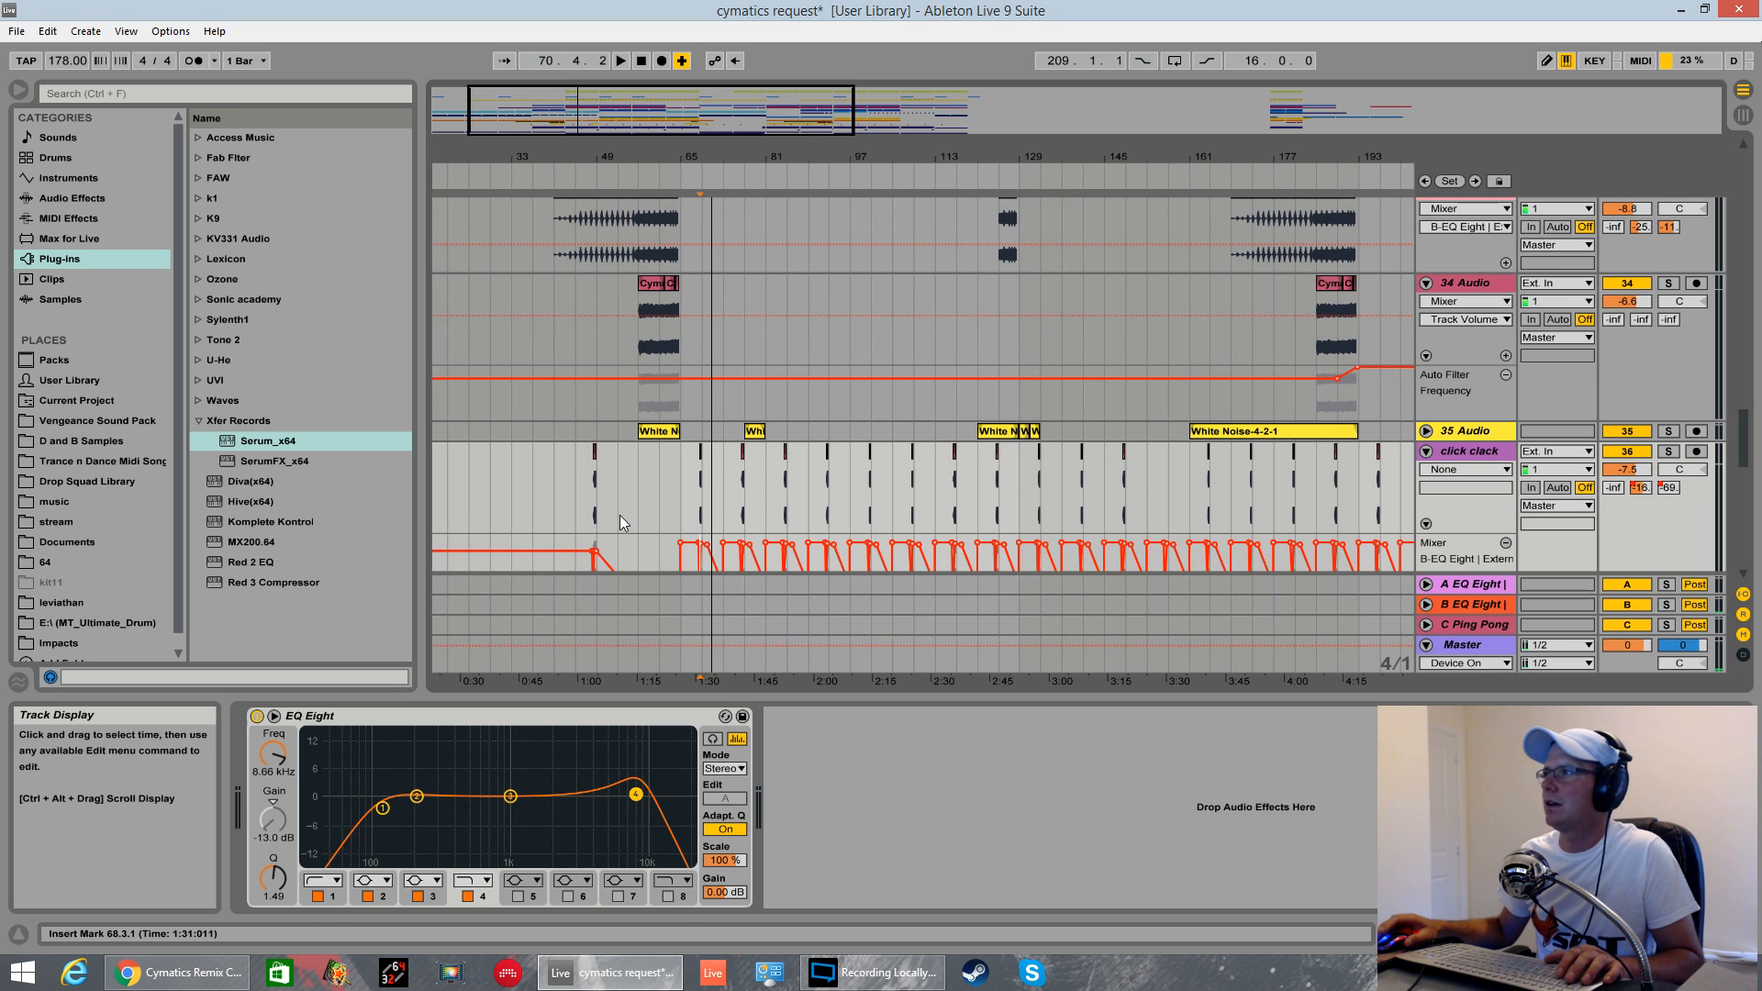
{"action": "scroll", "coordinate": [626, 514], "scroll_direction": "down", "scroll_amount": 1}
{"action": "left_click", "coordinate": [672, 464]}
{"action": "left_click", "coordinate": [660, 464]}
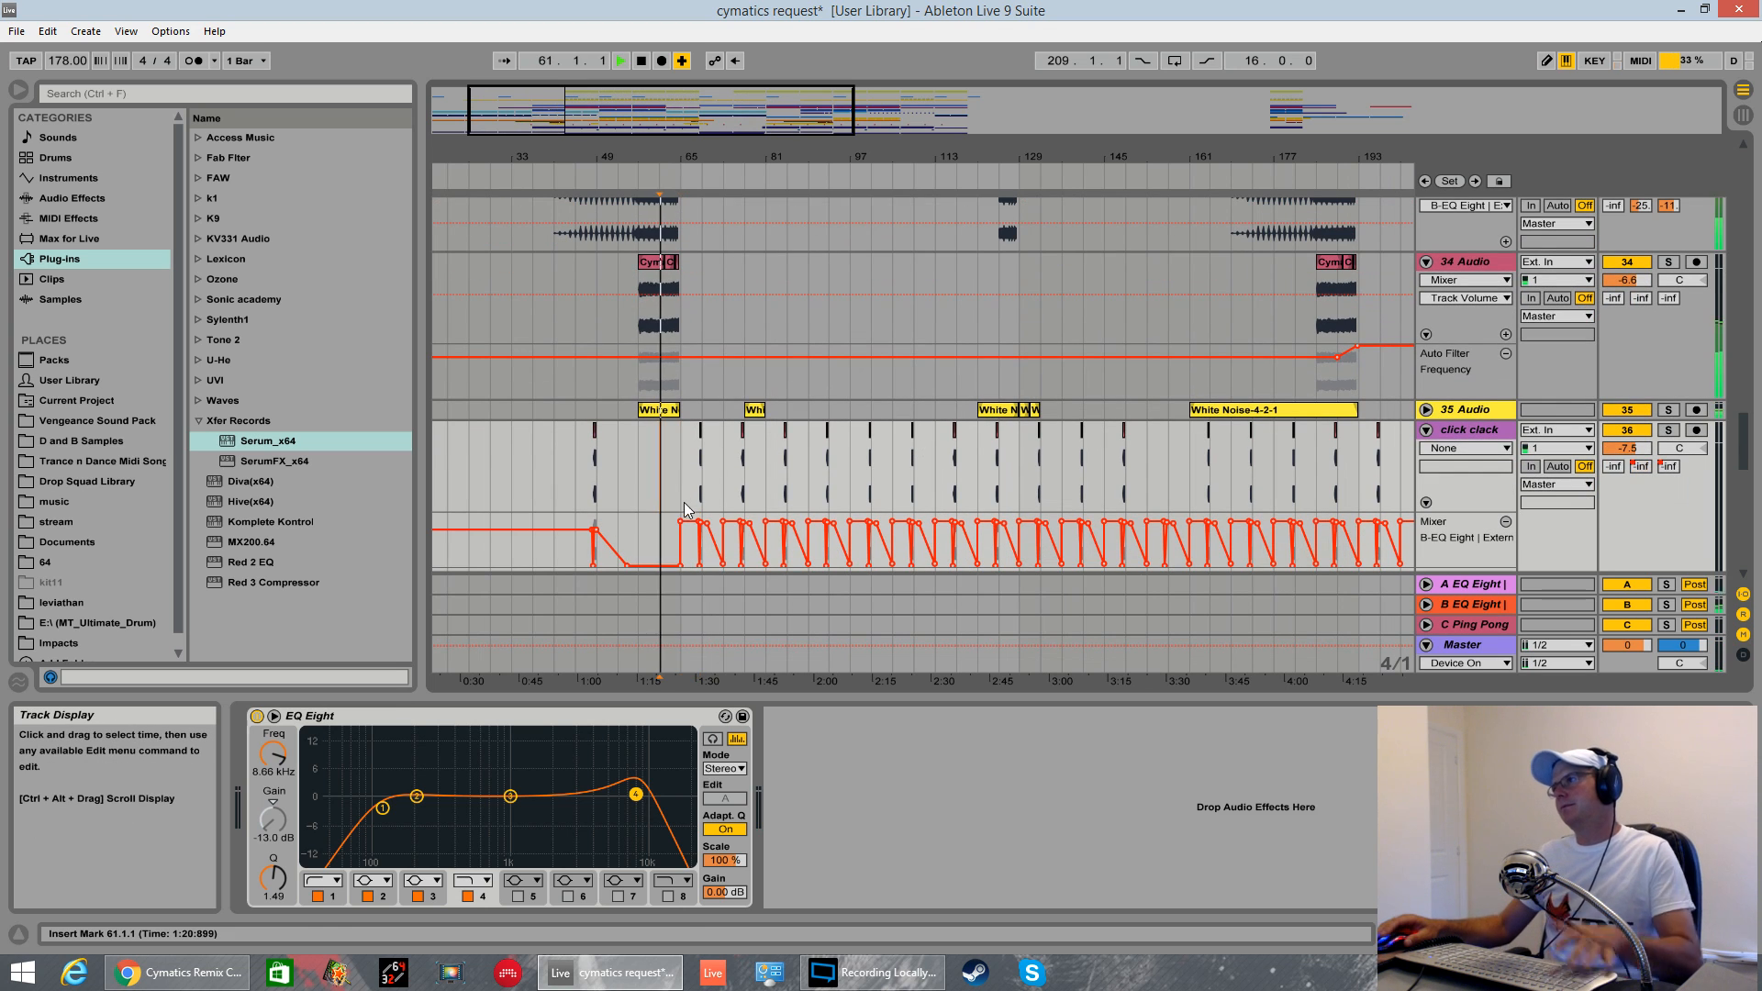
{"action": "key", "text": "space"}
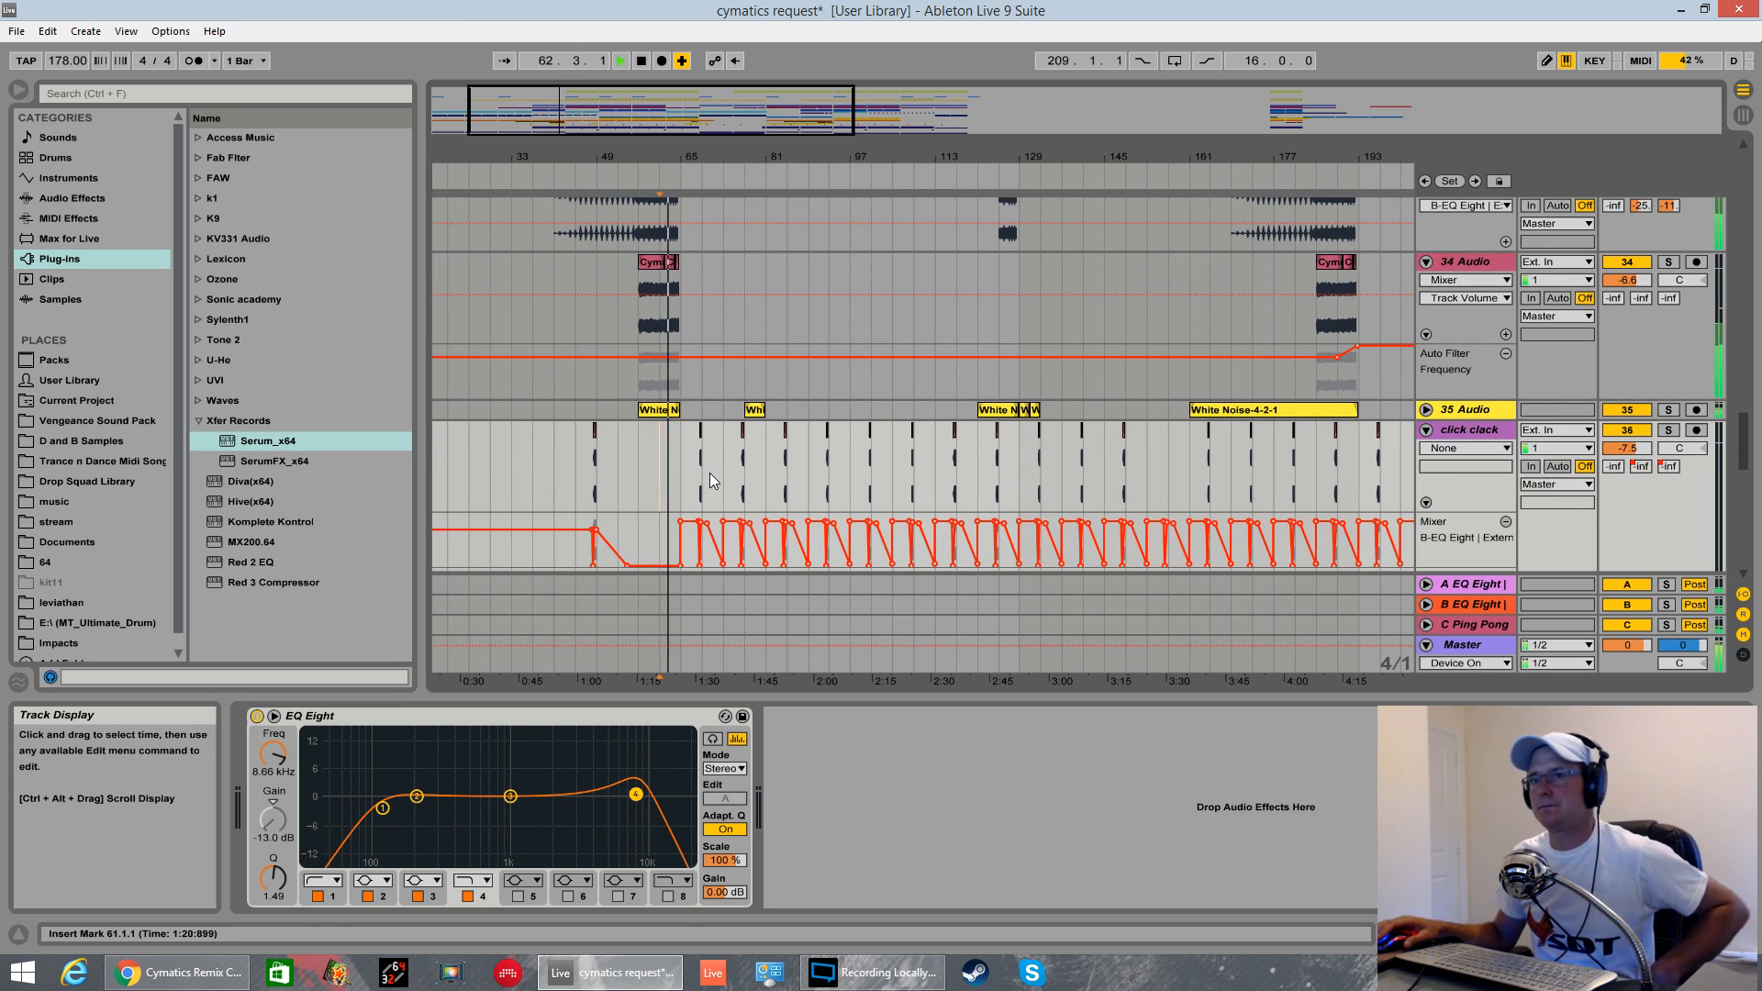
- Unfold Serum track 40 to show its send automation lanes around bar 65 and stop playback
{"action": "scroll", "coordinate": [702, 470], "scroll_direction": "down", "scroll_amount": 10}
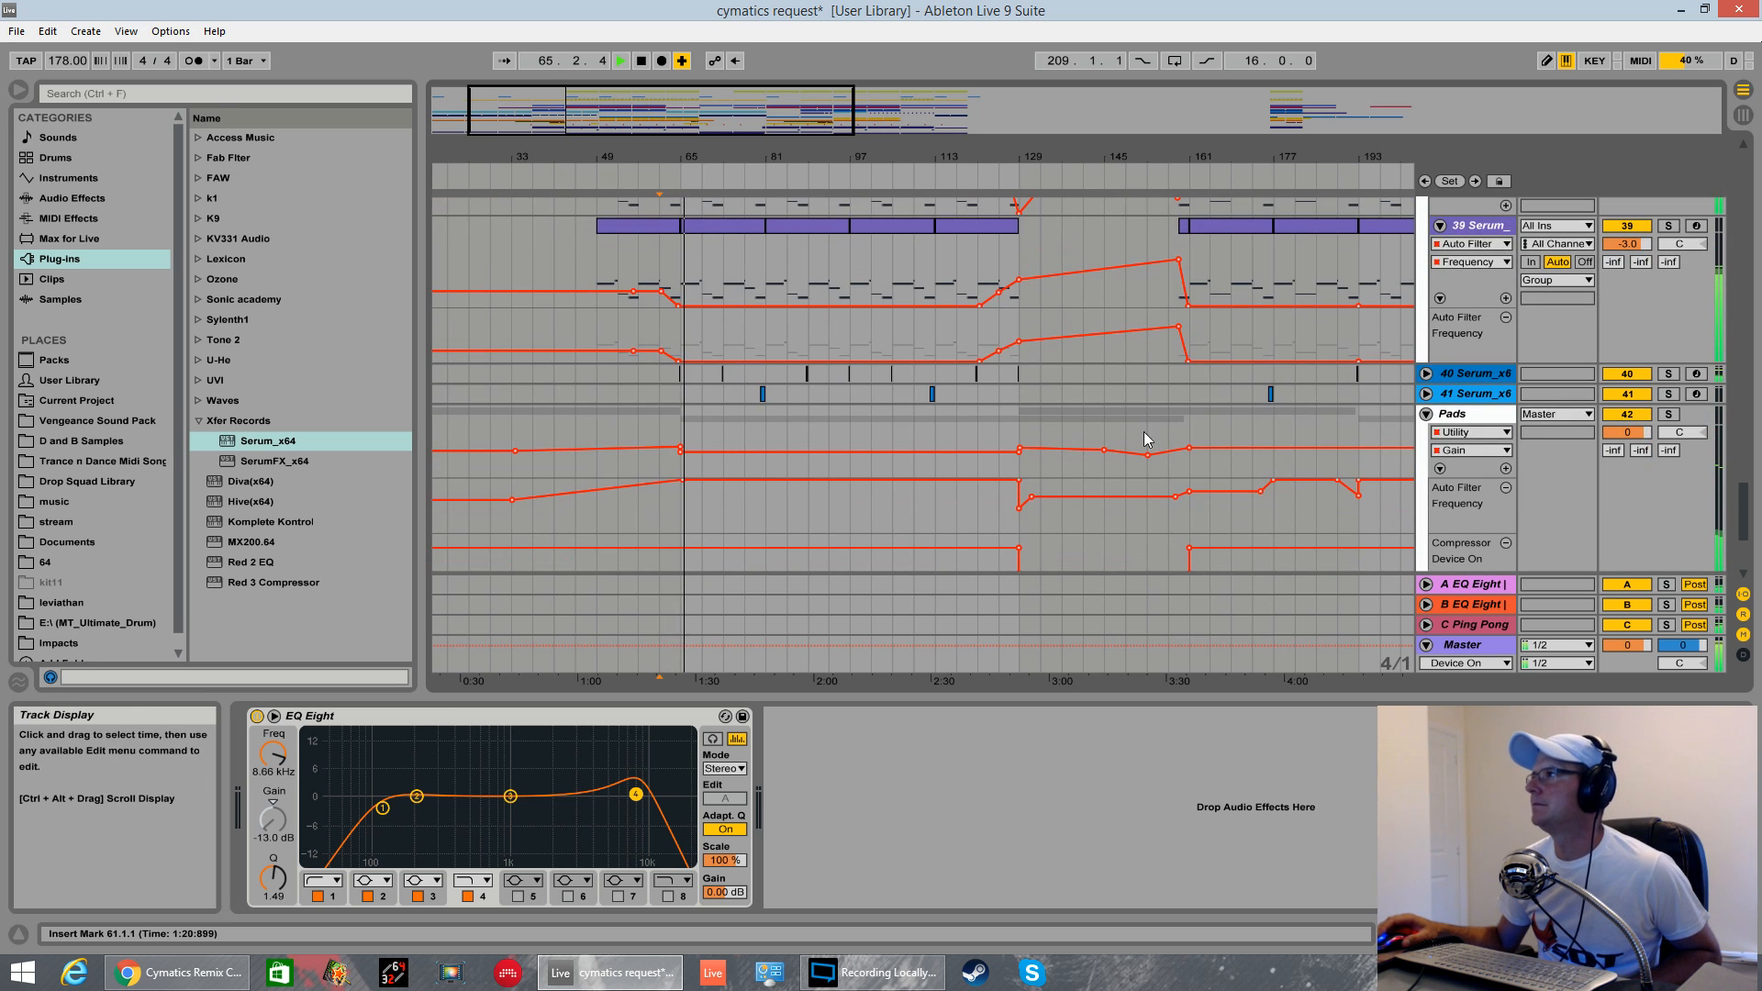
{"action": "left_click", "coordinate": [1426, 372]}
{"action": "scroll", "coordinate": [888, 373], "scroll_direction": "down", "scroll_amount": 2}
{"action": "key", "text": "space"}
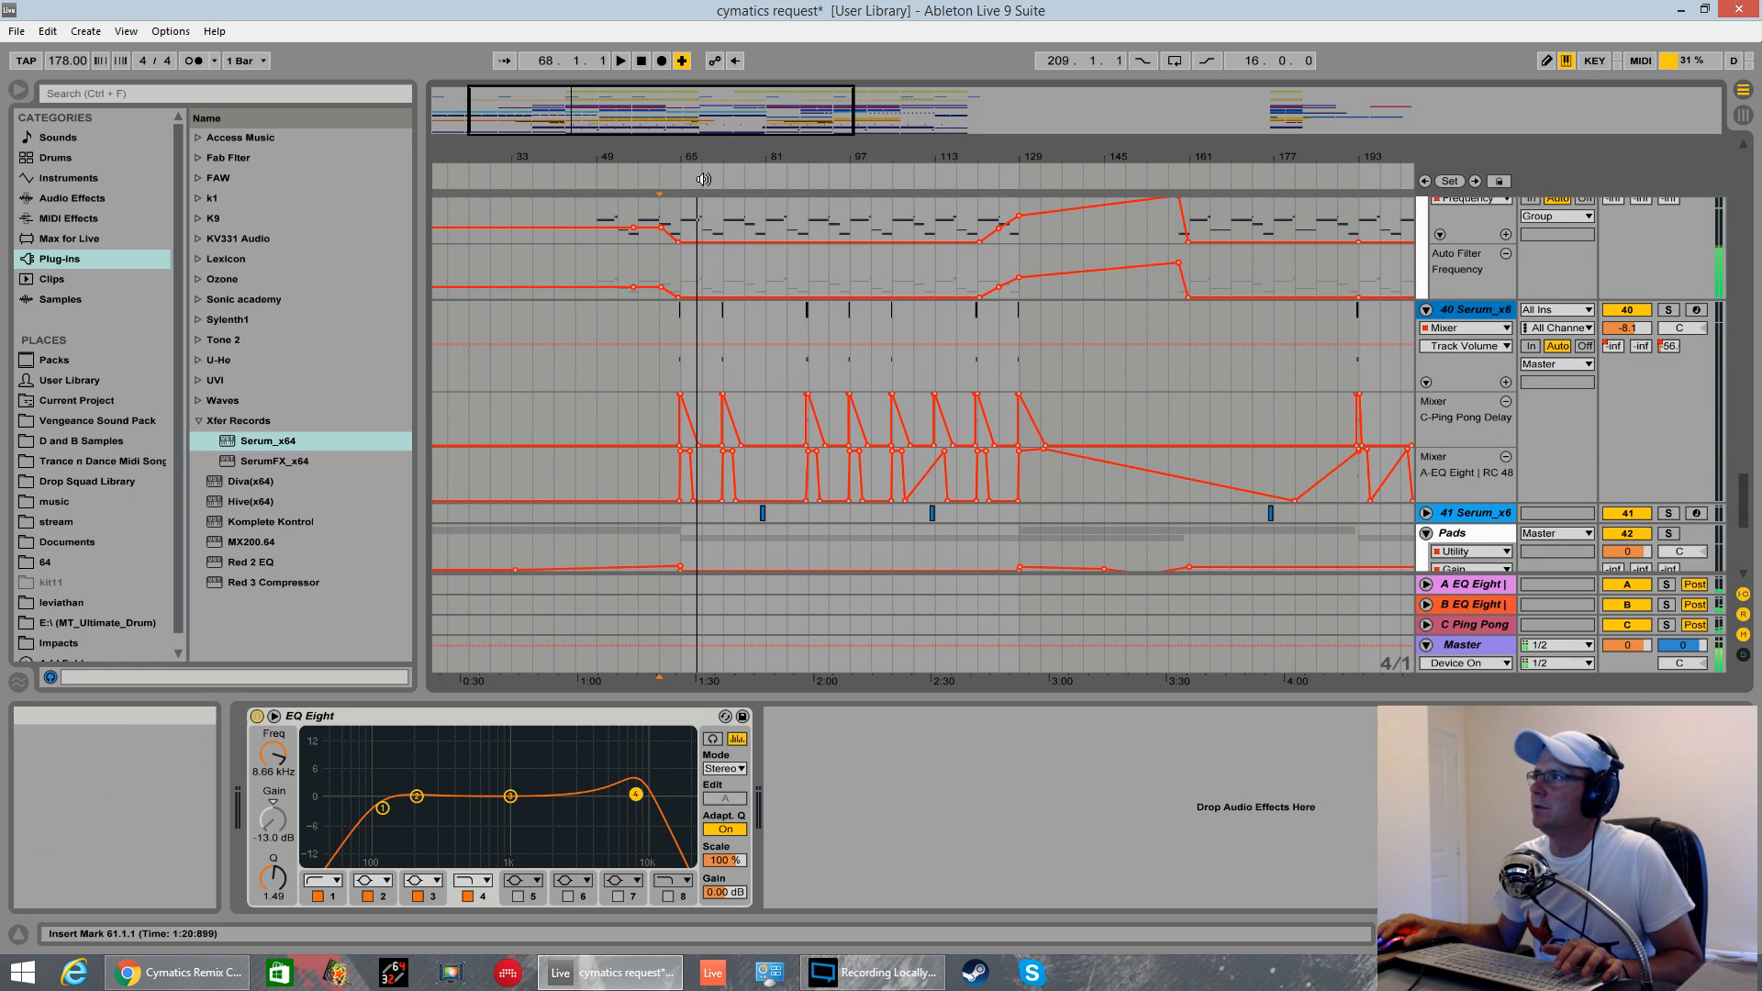
{"action": "left_click_drag", "start_coordinate": [707, 157], "coordinate": [1137, 443]}
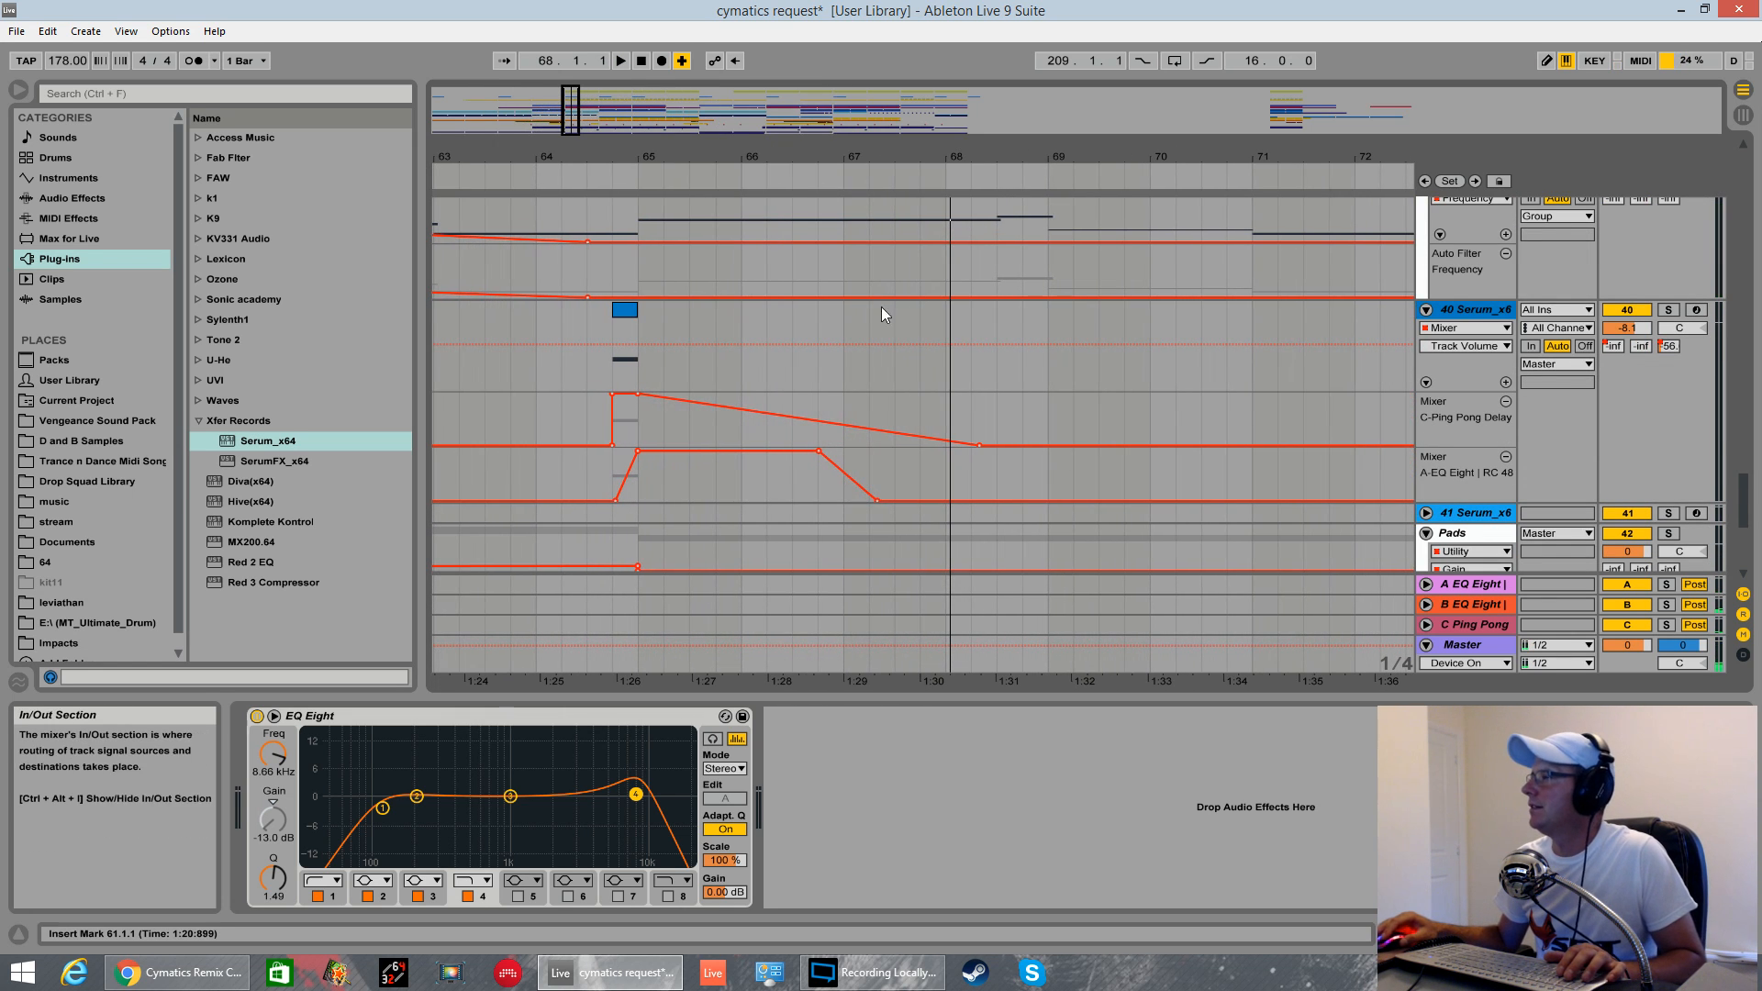
- Open the Serum plug-in of track 40 and listen to the track soloed from 64.4.1
{"action": "left_click", "coordinate": [626, 323]}
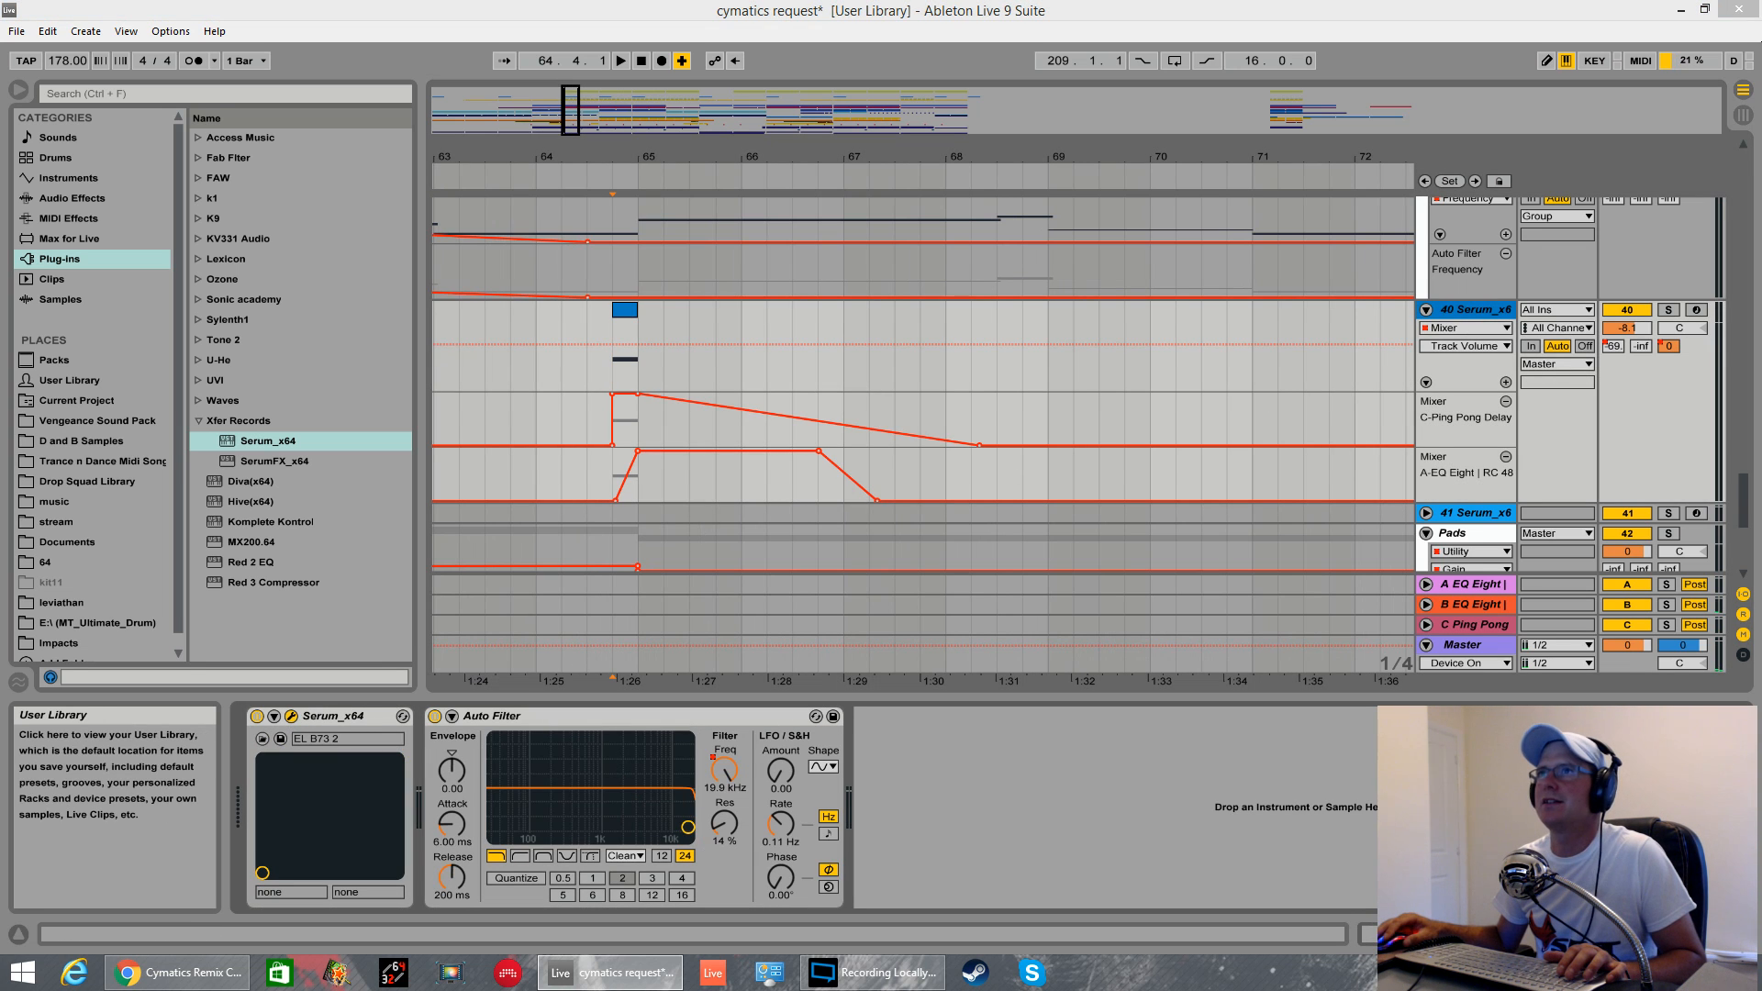
{"action": "left_click_drag", "start_coordinate": [1, 97], "coordinate": [985, 467]}
{"action": "key", "text": "space"}
{"action": "left_click", "coordinate": [1672, 310]}
{"action": "key", "text": "space"}
{"action": "key", "text": "space"}
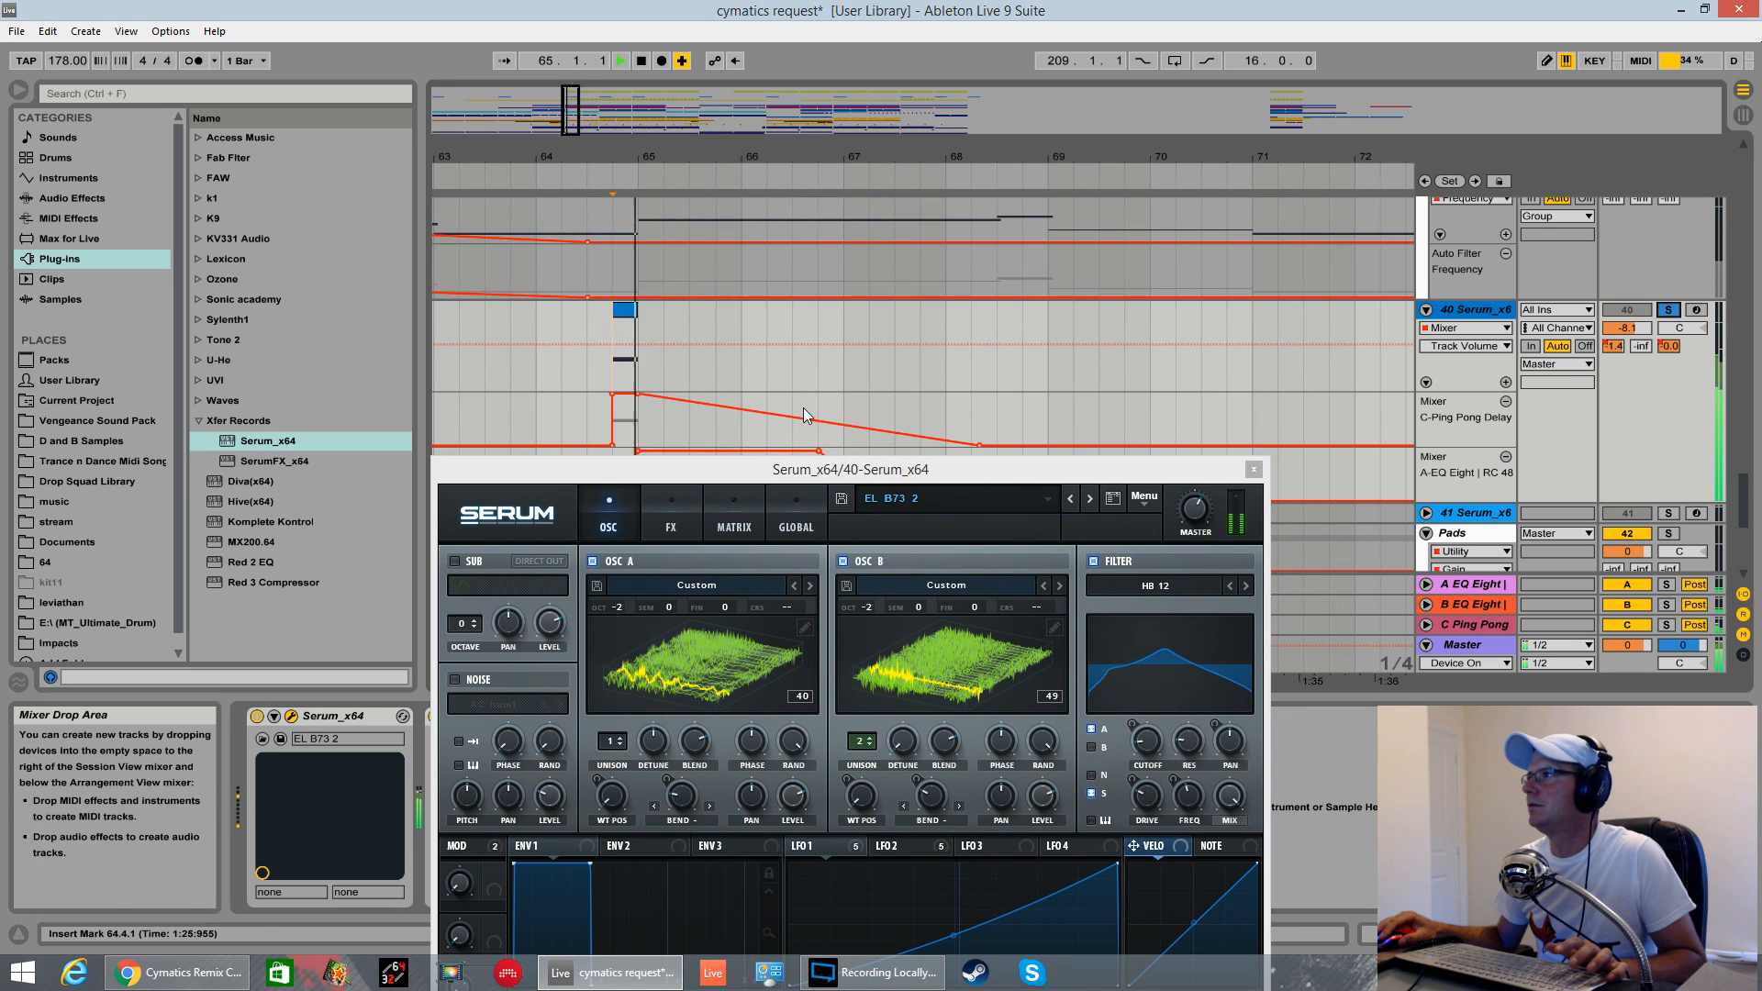
{"action": "key", "text": "space"}
{"action": "left_click_drag", "start_coordinate": [803, 475], "coordinate": [899, 640]}
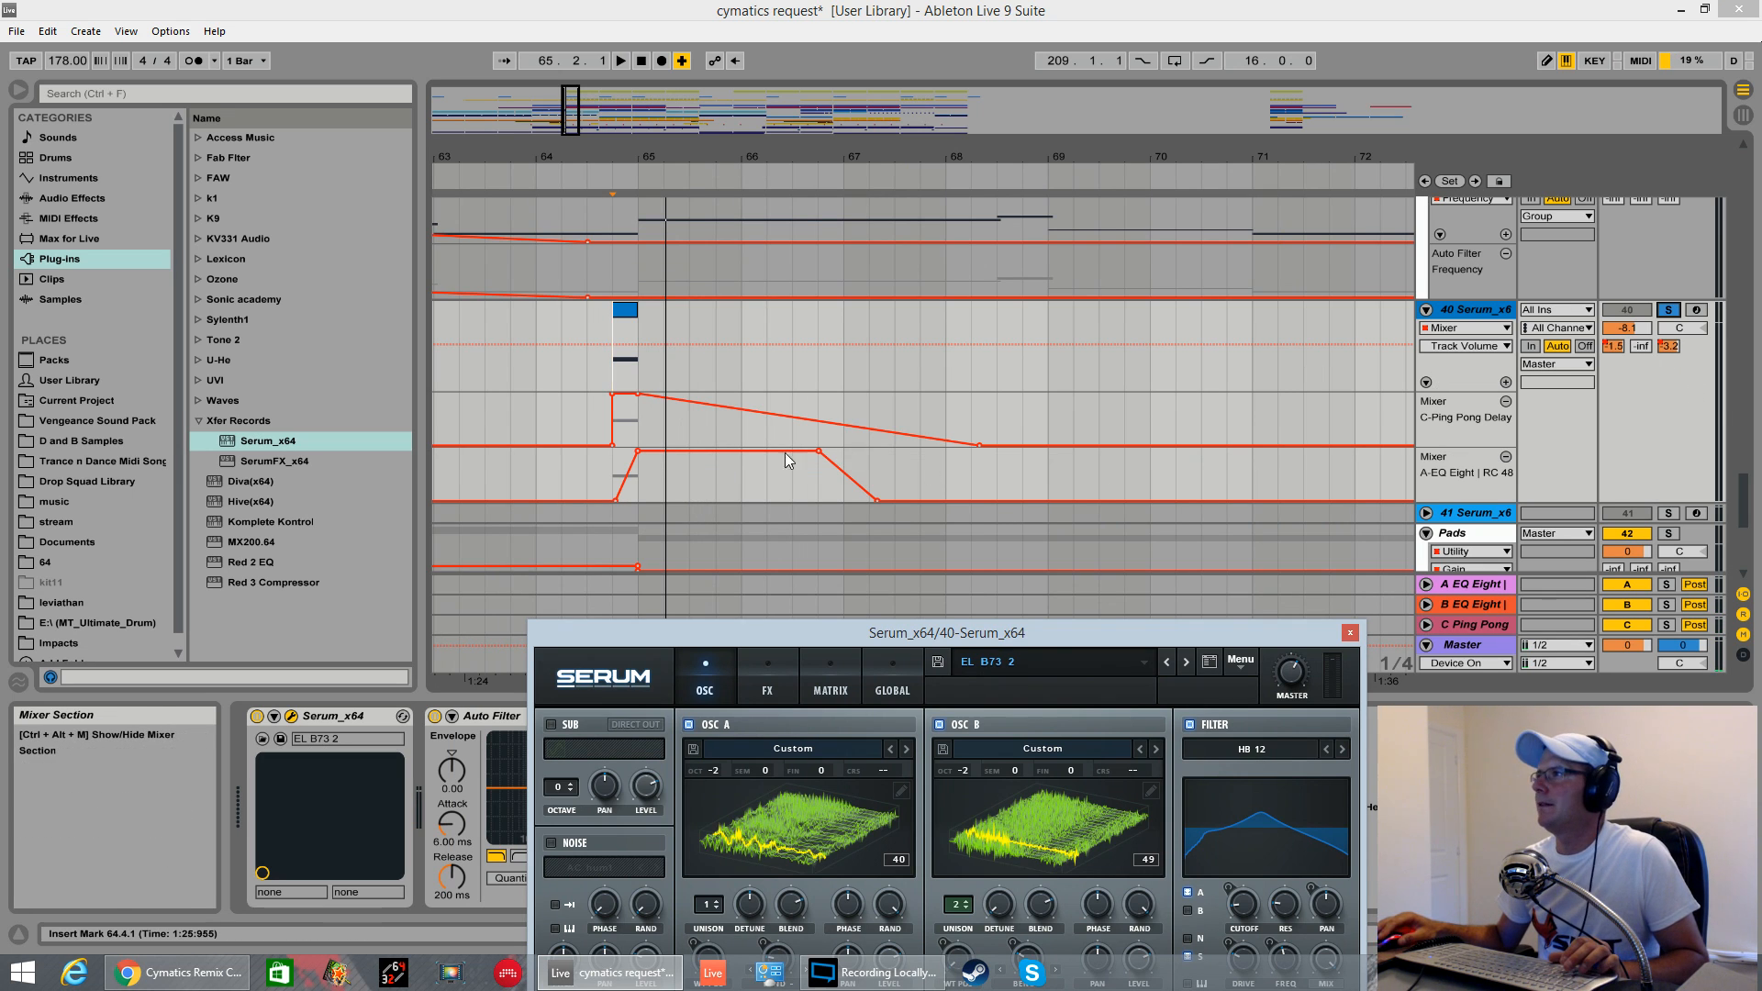
- Lower track 40's reverb and ping pong delay send automation around bar 65 and play the drier sound
{"action": "left_click_drag", "start_coordinate": [638, 453], "coordinate": [638, 500]}
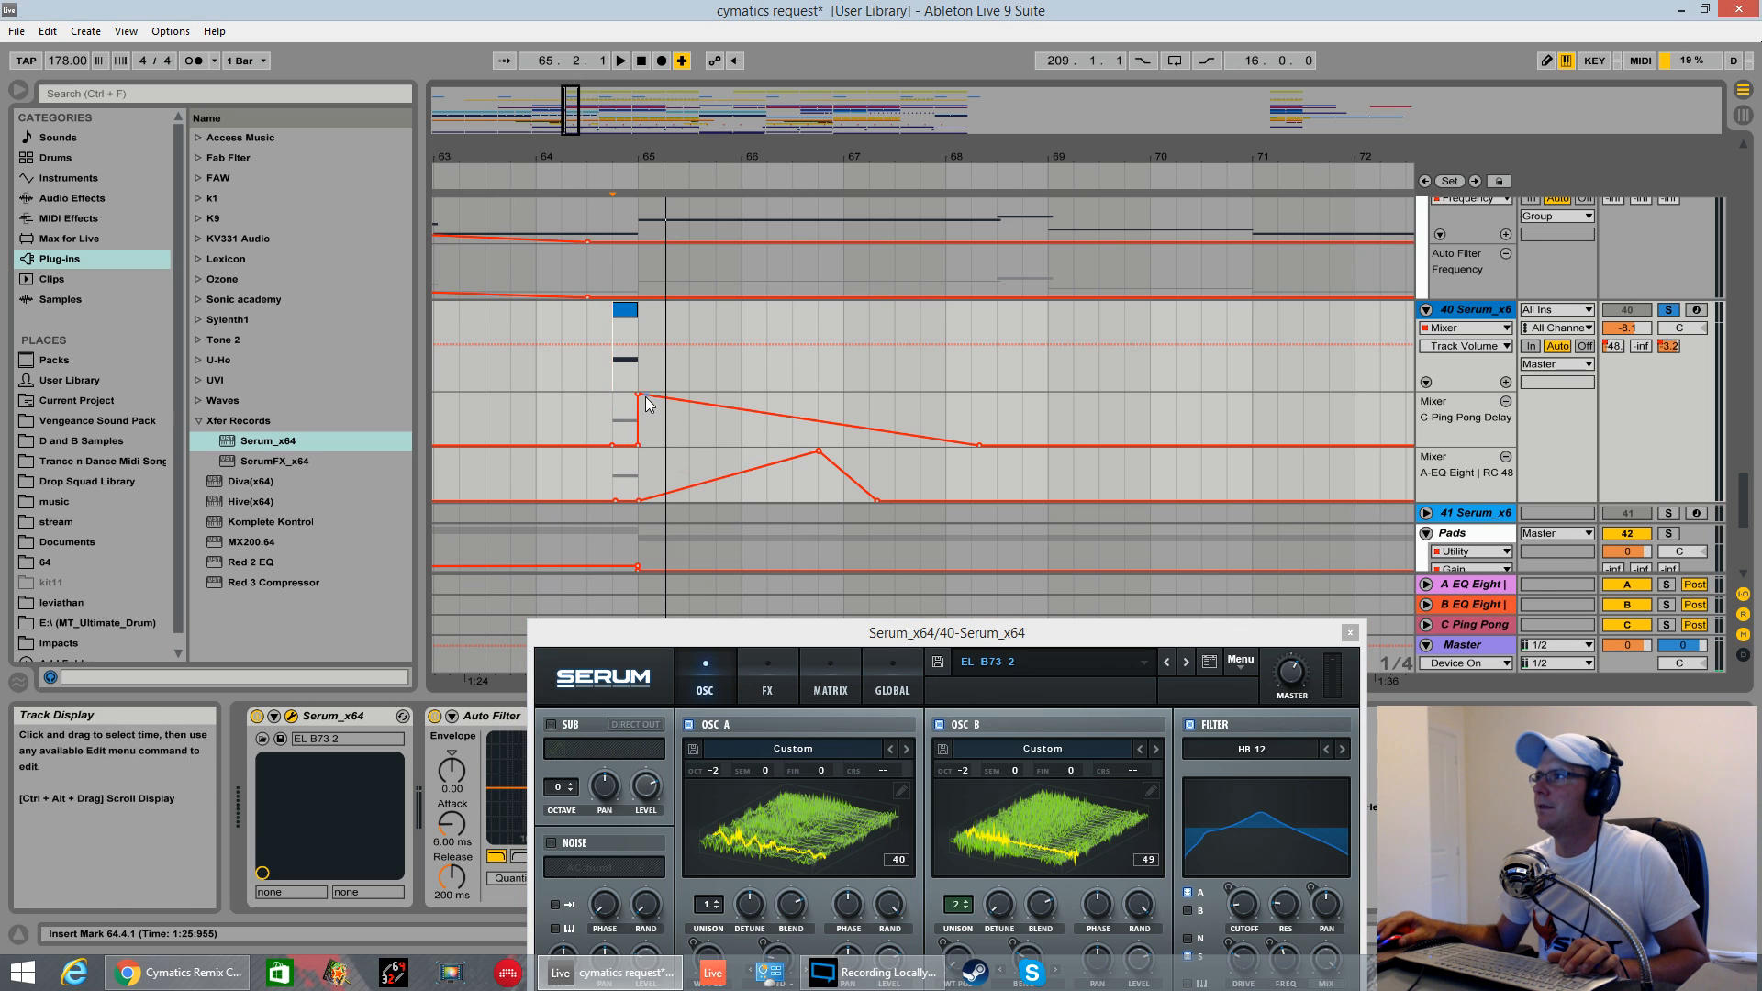
{"action": "left_click_drag", "start_coordinate": [649, 396], "coordinate": [663, 446]}
{"action": "left_click", "coordinate": [651, 444]}
{"action": "left_click", "coordinate": [613, 378]}
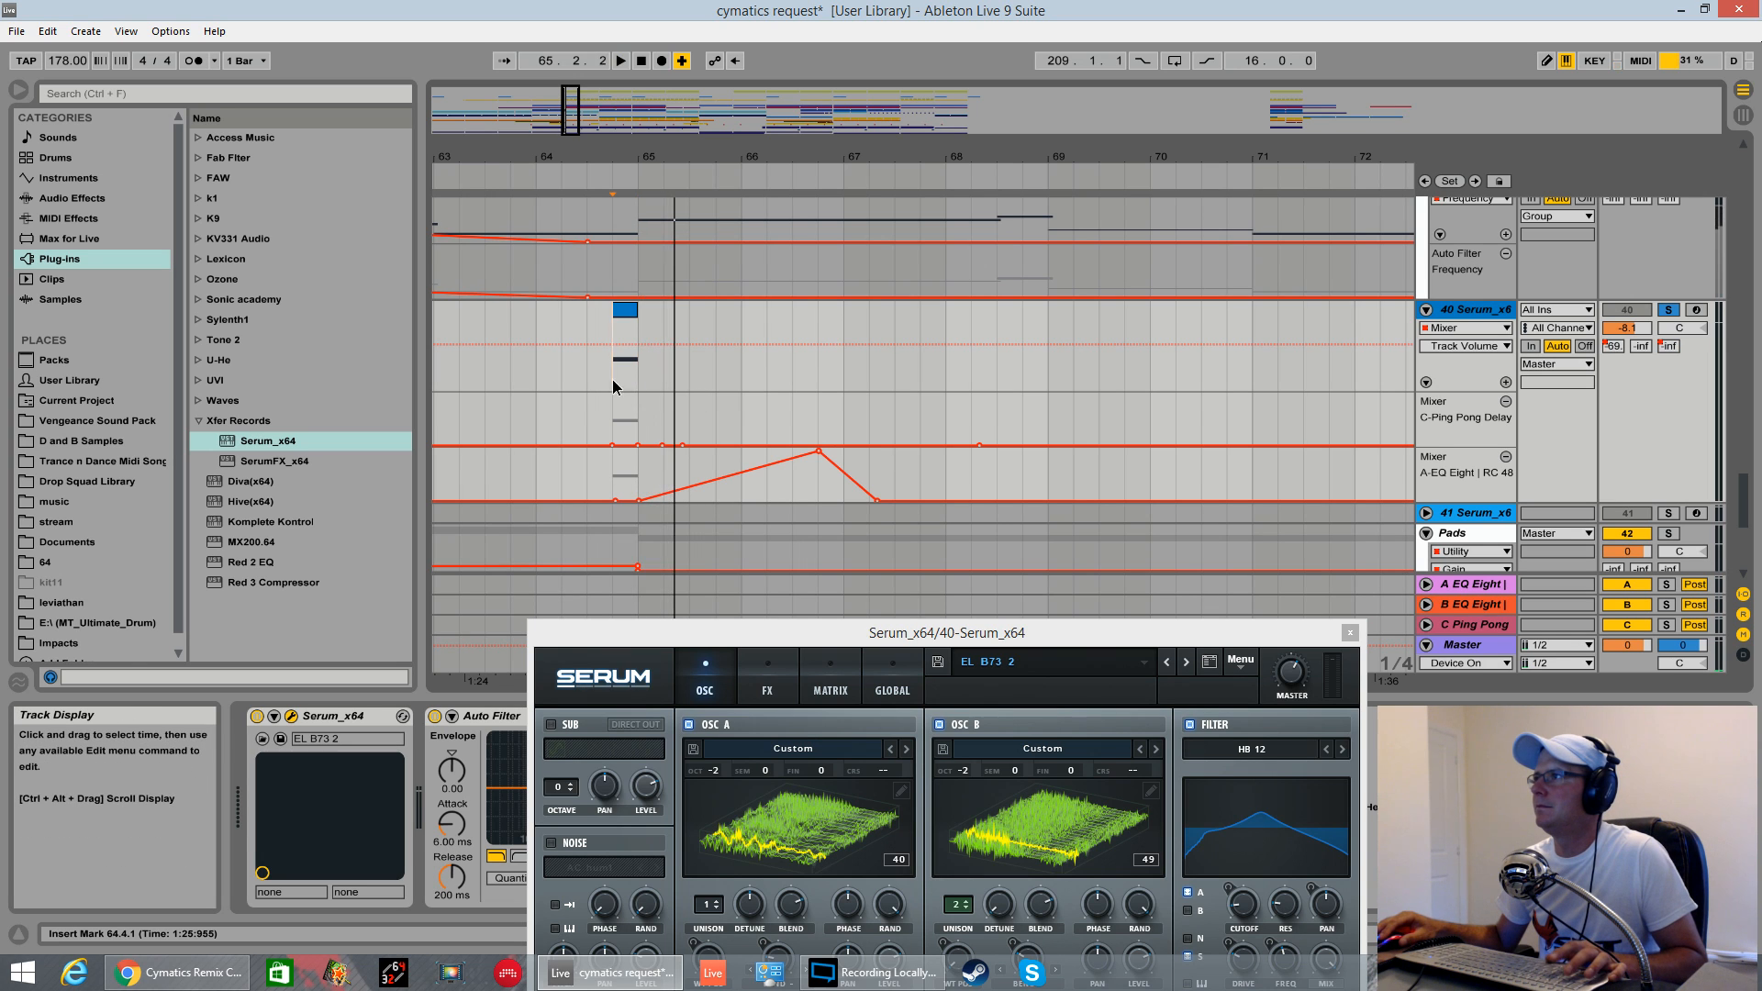
{"action": "key", "text": "space"}
{"action": "key", "text": "space"}
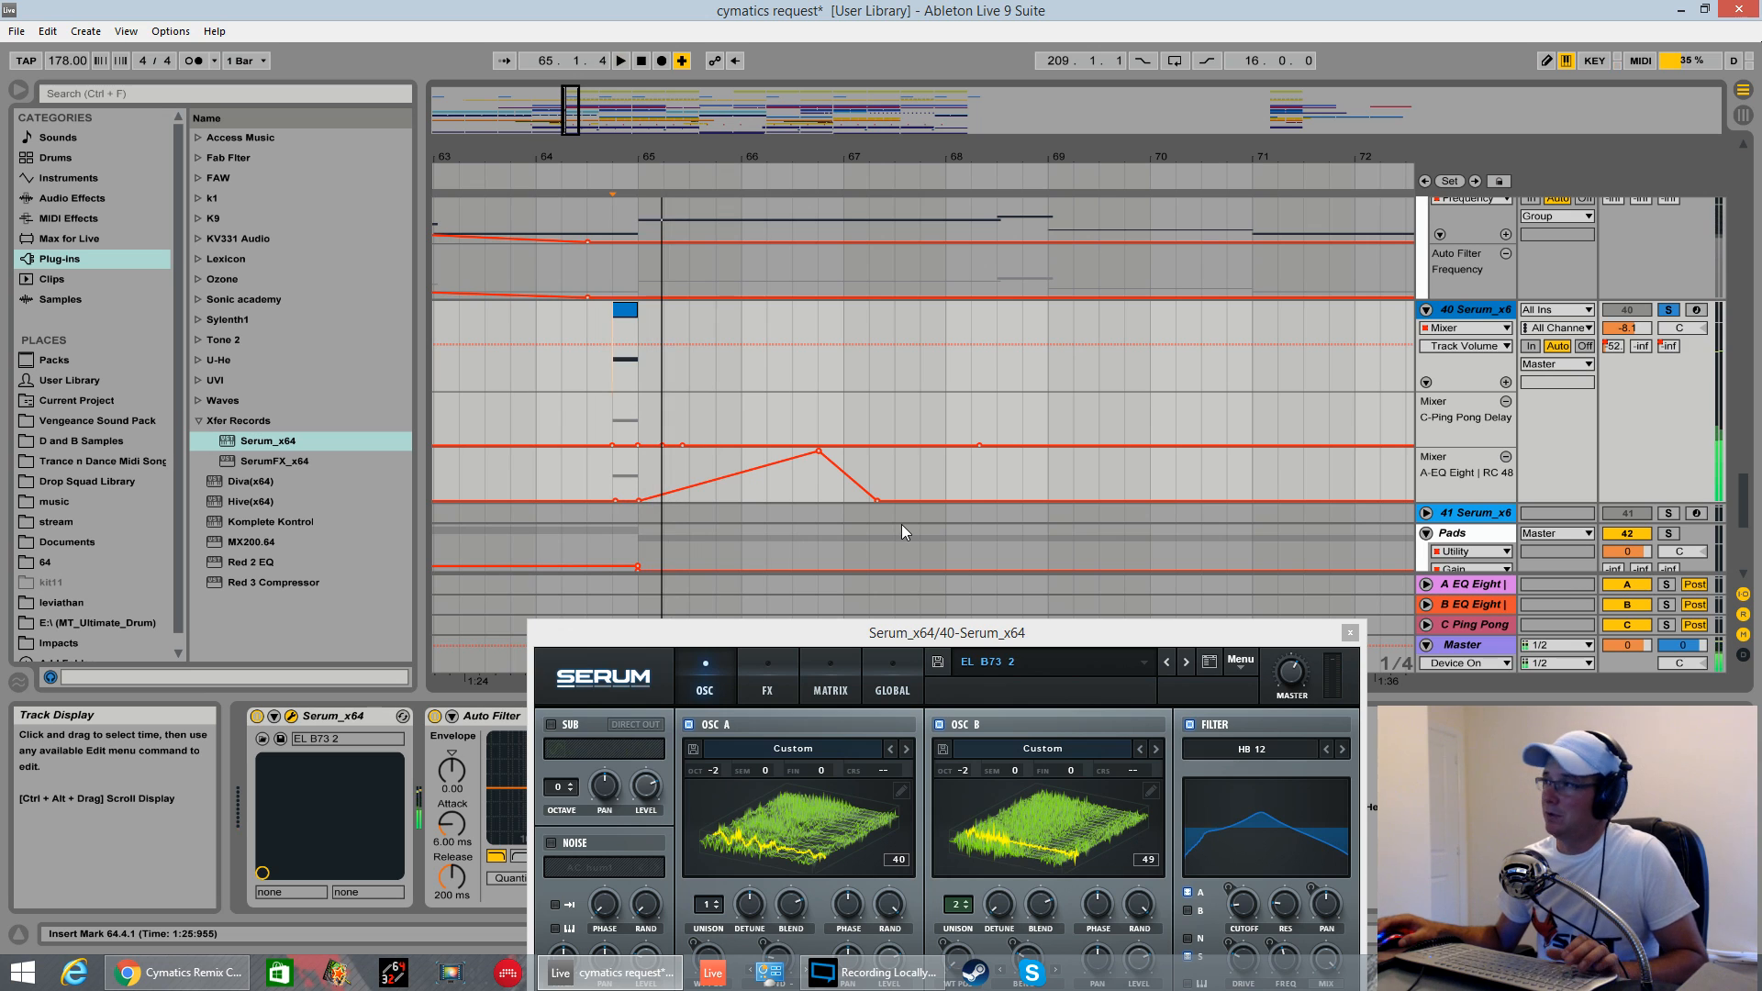
- Undo the send automation edits on track 40 and replay the soloed sound from 64.4.1
{"action": "key", "text": "ctrl+z"}
{"action": "key", "text": "ctrl+z"}
{"action": "key", "text": "ctrl+z"}
{"action": "key", "text": "ctrl+z"}
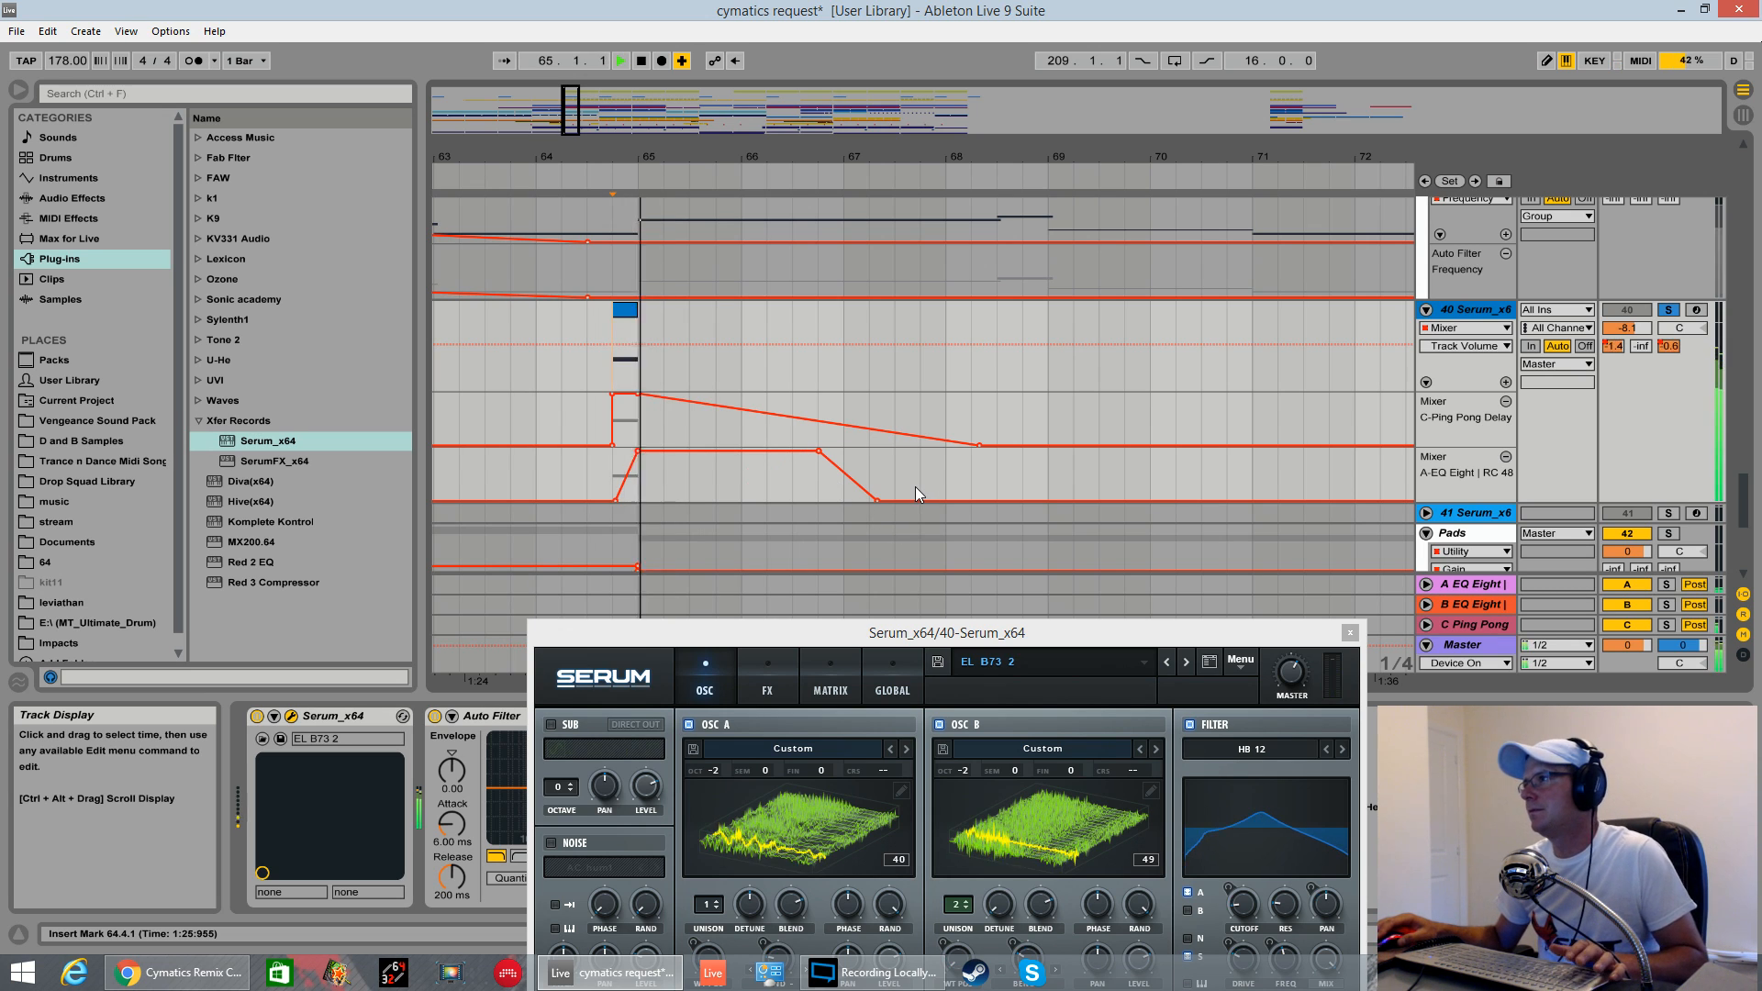
{"action": "key", "text": "space"}
{"action": "key", "text": "space"}
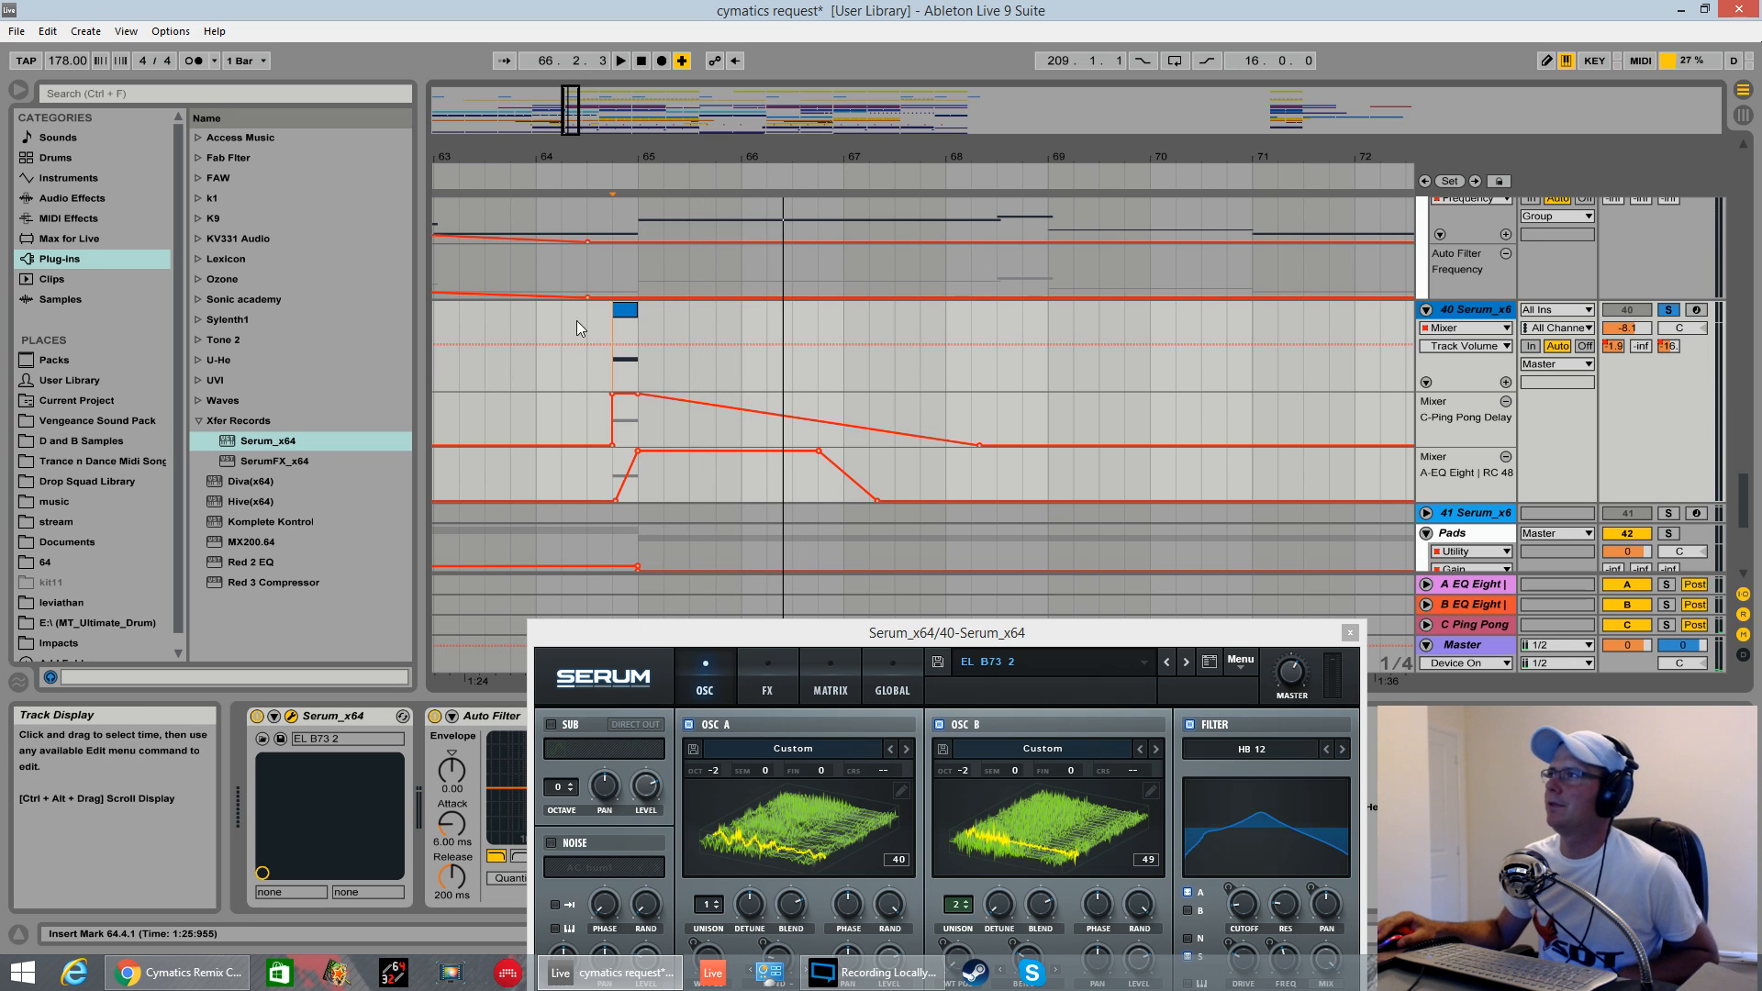
- Play track 40 unsoloed in the full mix from bar 64 and close its Serum window
{"action": "left_click", "coordinate": [534, 332]}
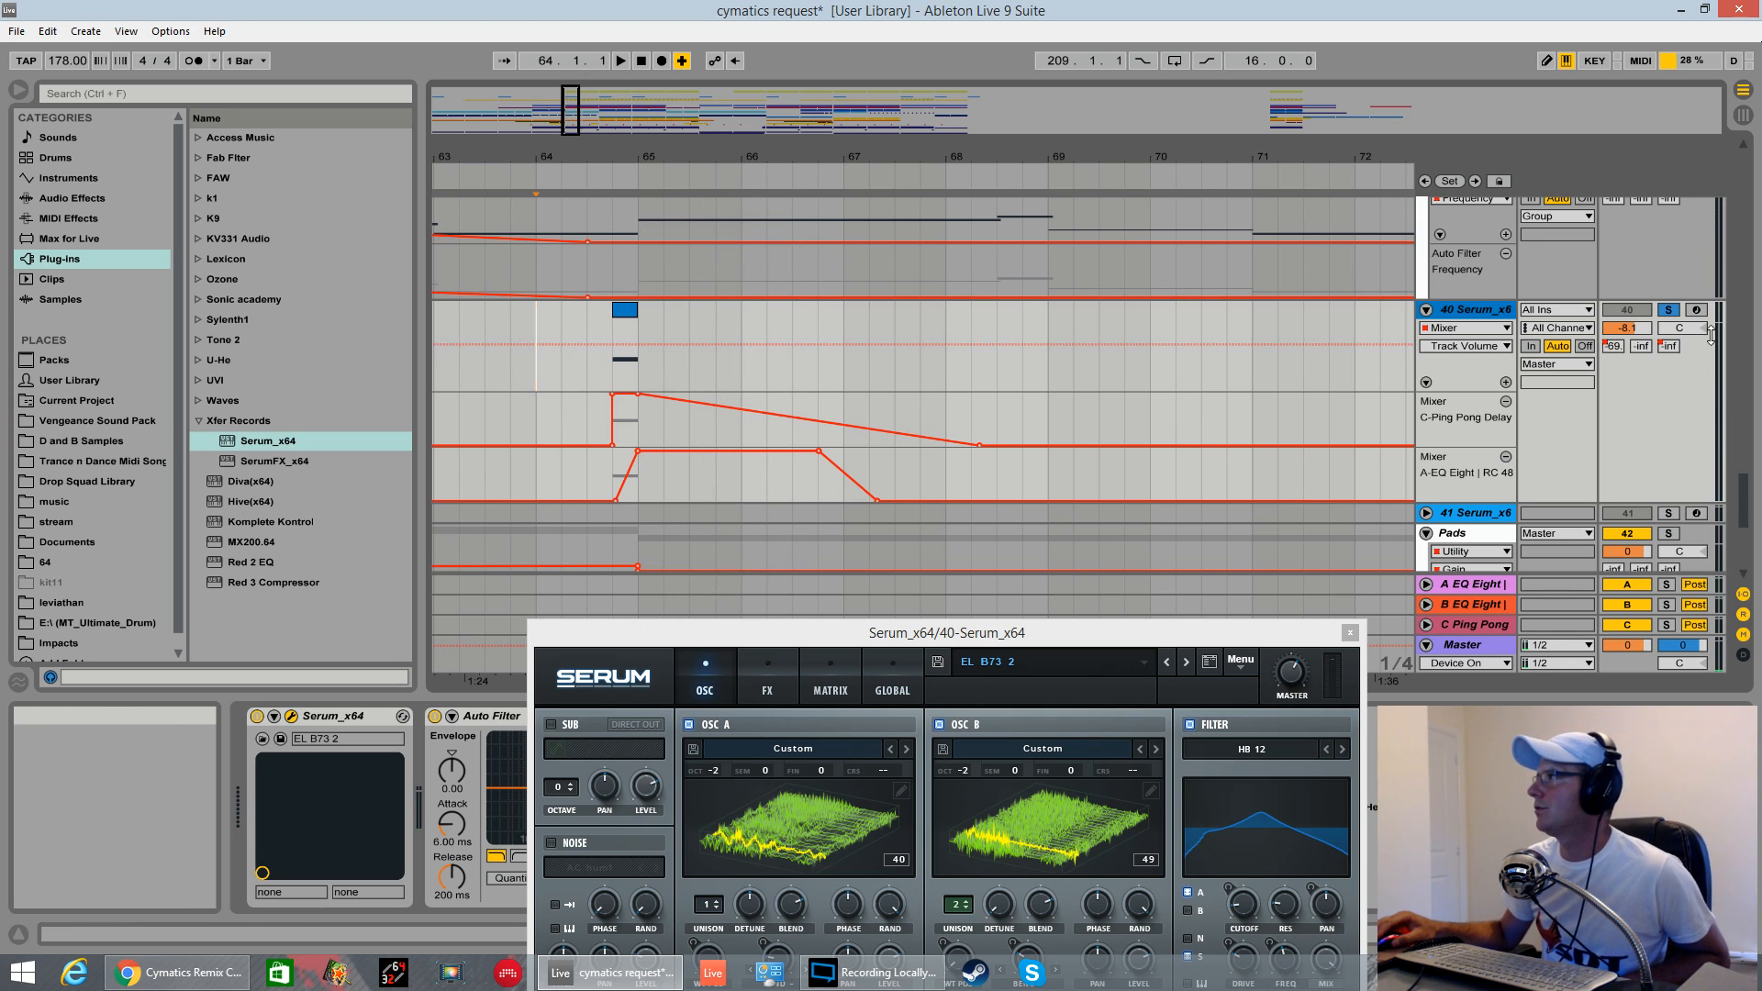
{"action": "key", "text": "space"}
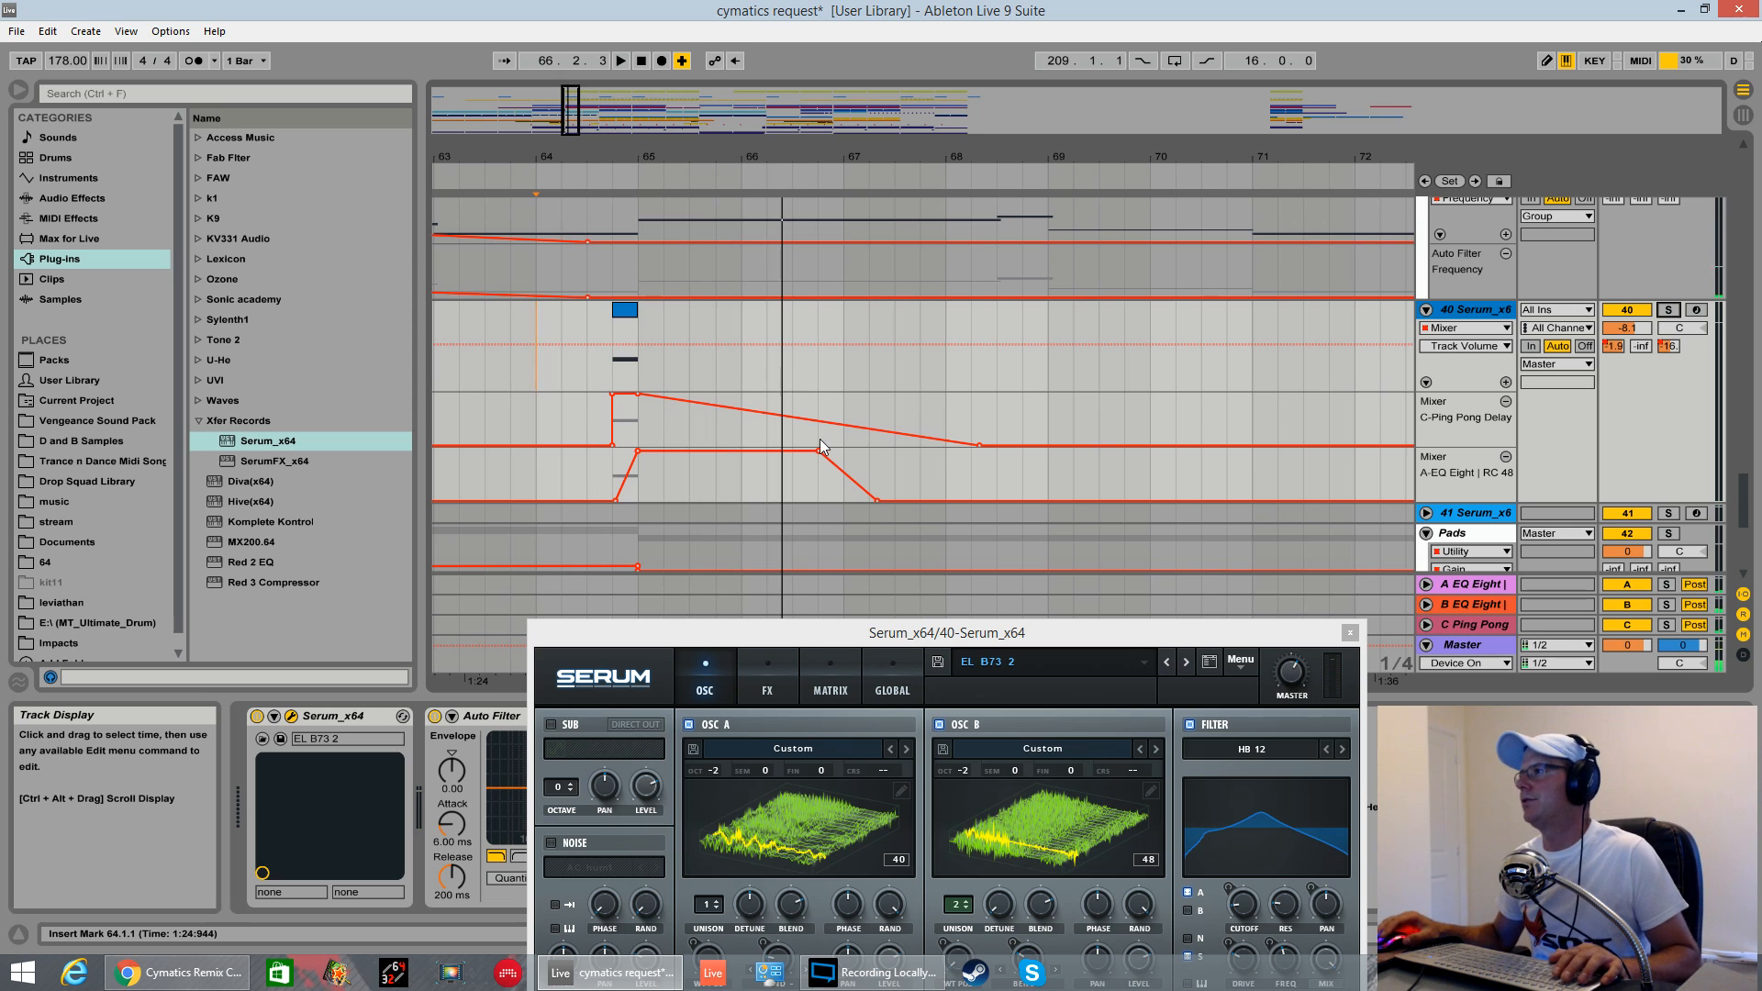
{"action": "key", "text": "space"}
{"action": "left_click", "coordinate": [1351, 632]}
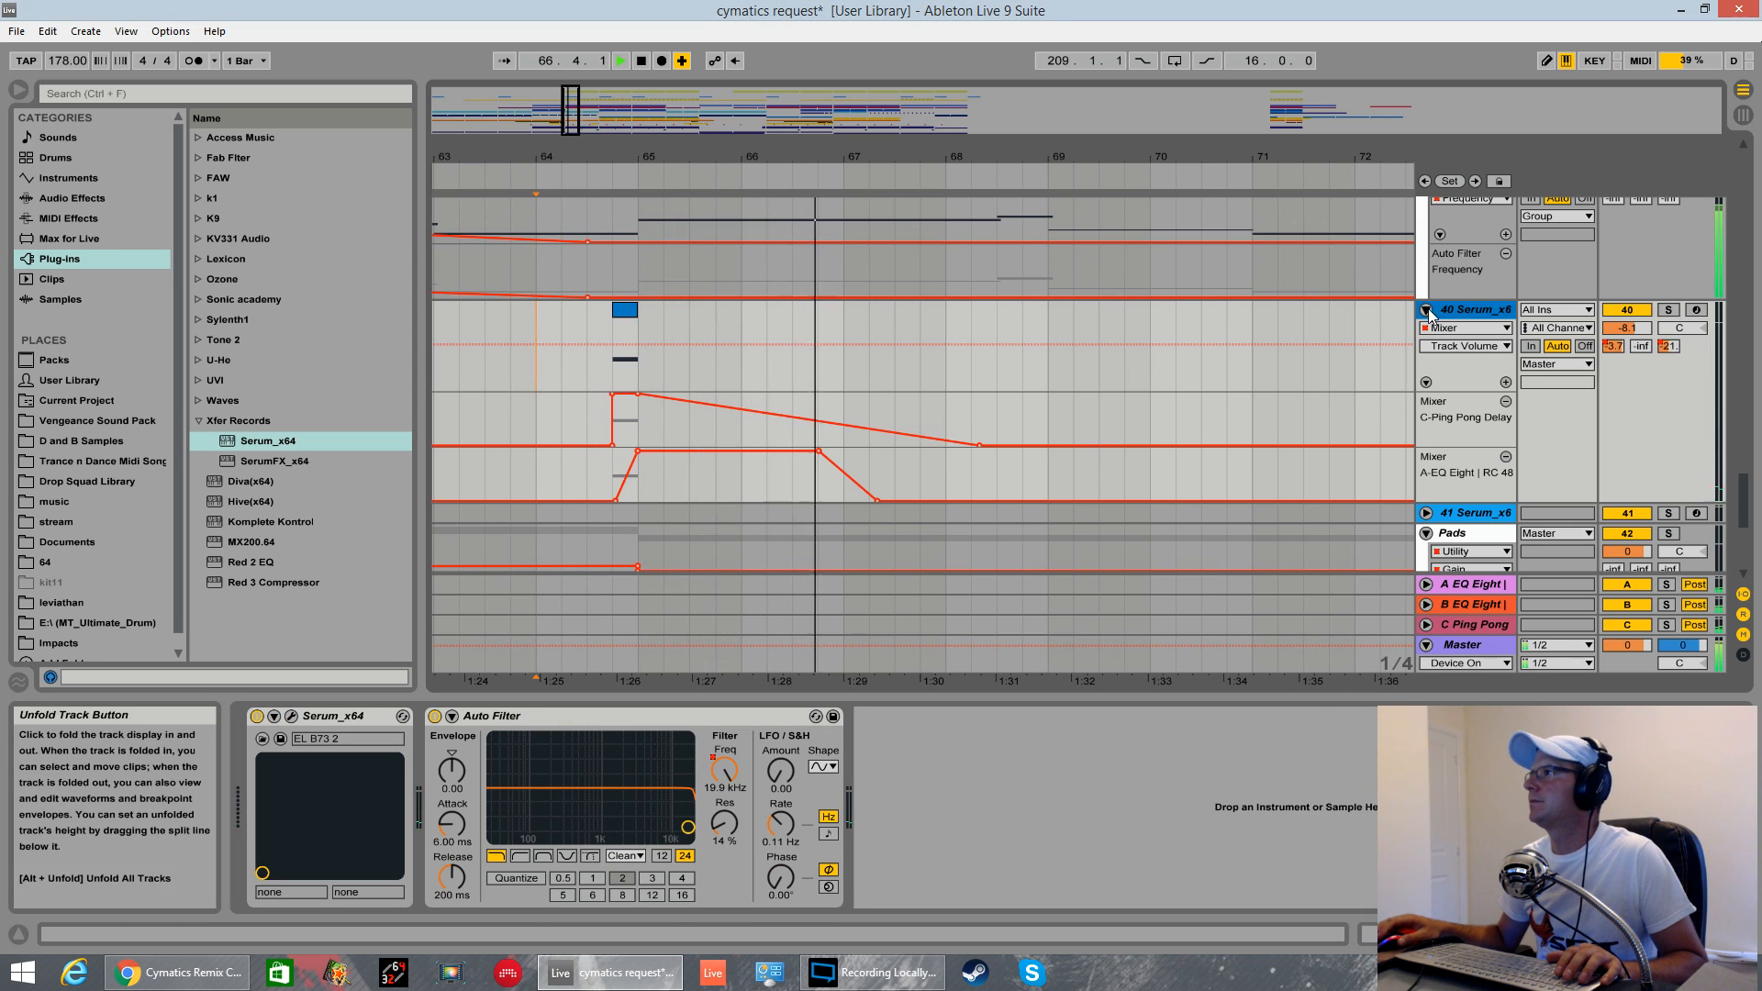
- Solo Serum track 44 in the Pads group and play it from bar 65
{"action": "scroll", "coordinate": [1266, 365], "scroll_direction": "down", "scroll_amount": 3}
{"action": "scroll", "coordinate": [1267, 366], "scroll_direction": "down", "scroll_amount": 1}
{"action": "key", "text": "space"}
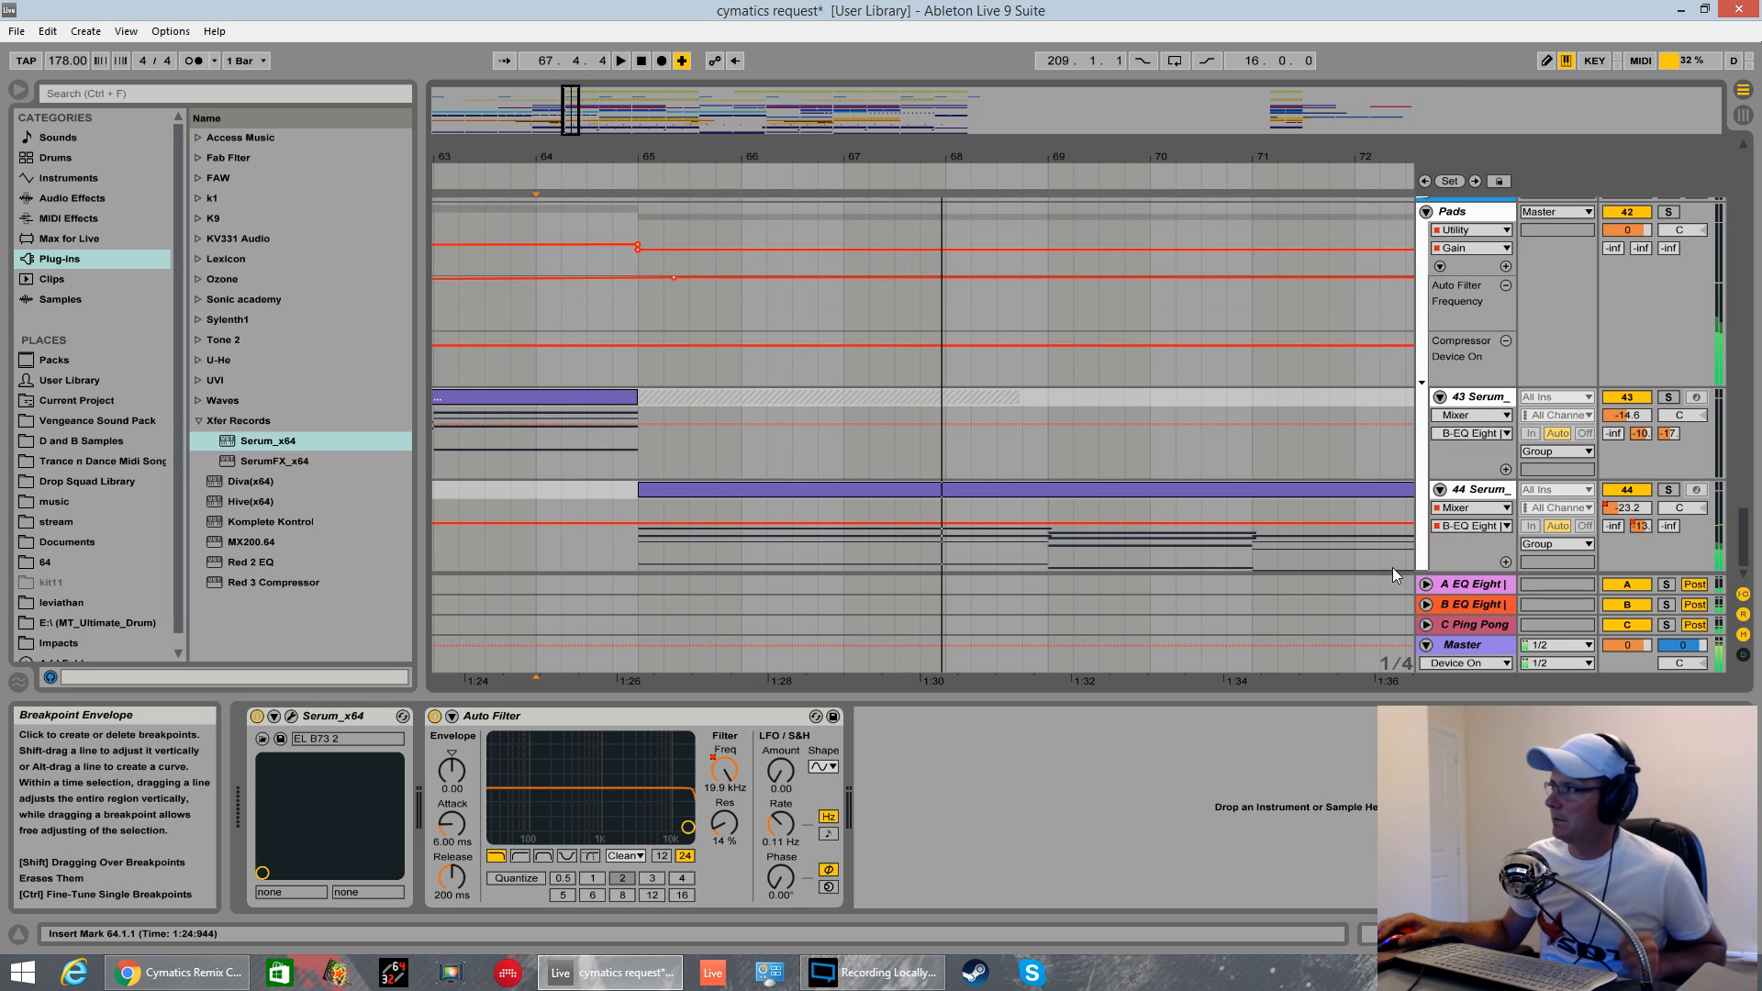
{"action": "left_click", "coordinate": [1487, 498]}
{"action": "left_click", "coordinate": [639, 504]}
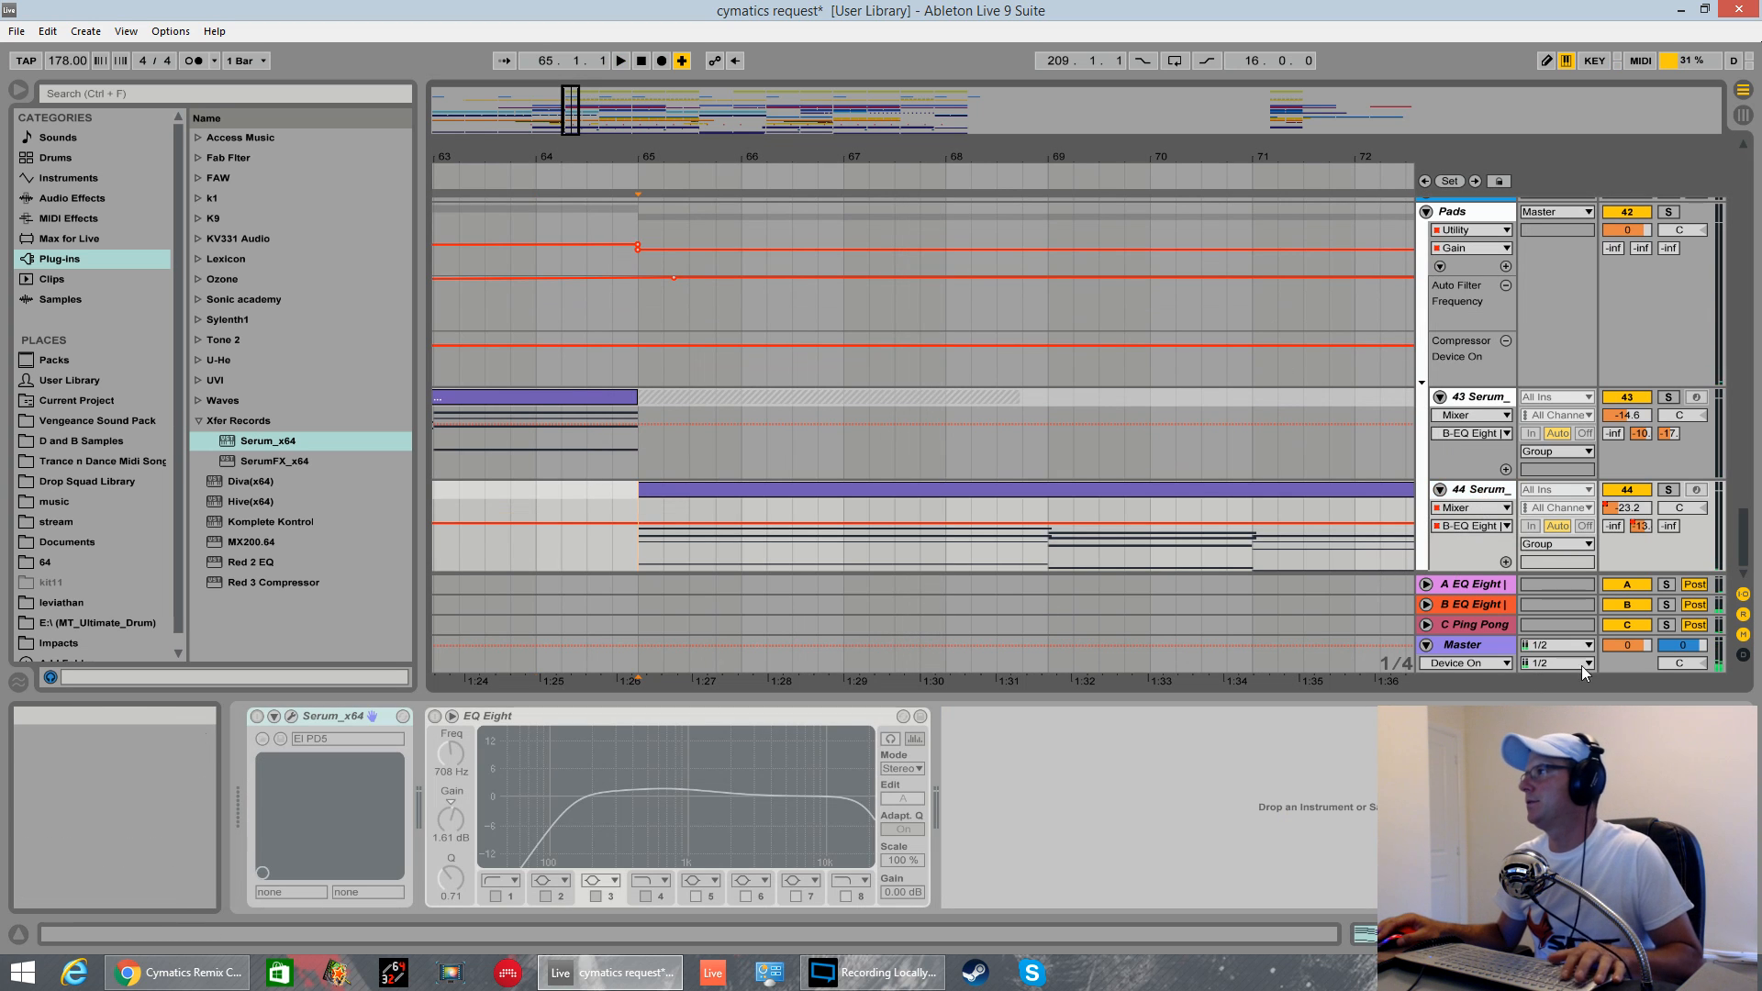
{"action": "left_click", "coordinate": [1670, 491]}
{"action": "key", "text": "space"}
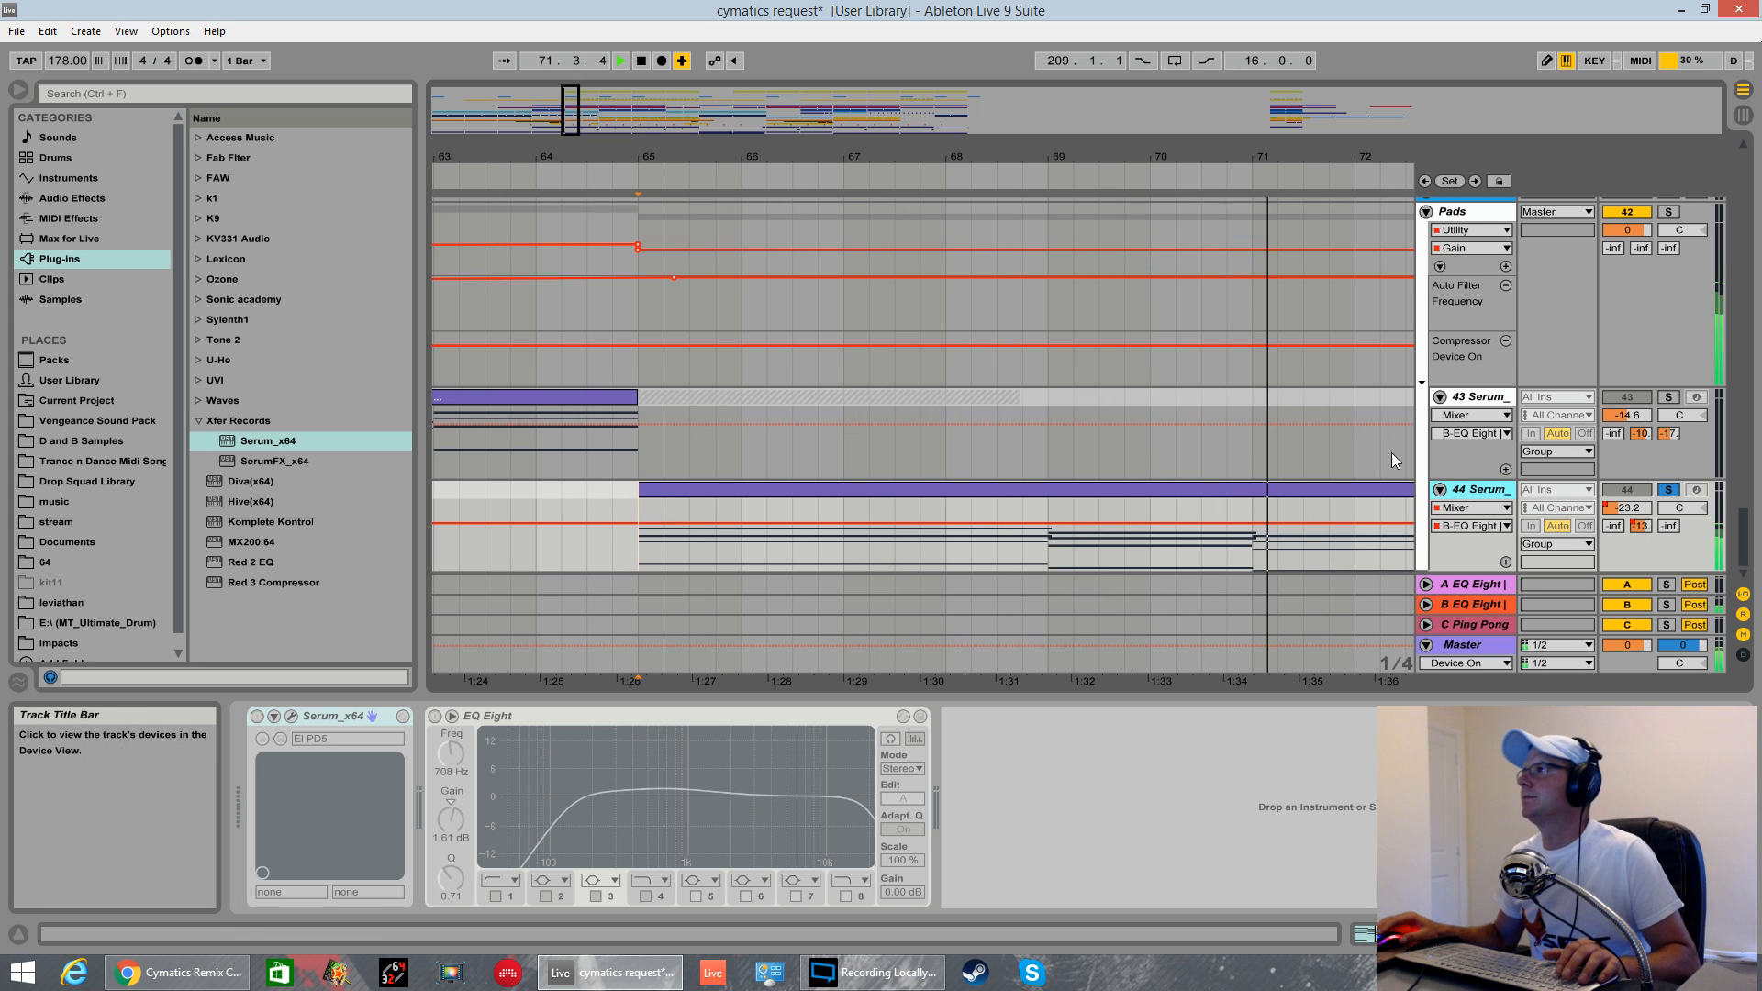
- Add a new MIDI track with Serum and load the user preset El PD5
{"action": "key", "text": "ctrl+shift+t"}
{"action": "left_click_drag", "start_coordinate": [284, 442], "coordinate": [883, 574]}
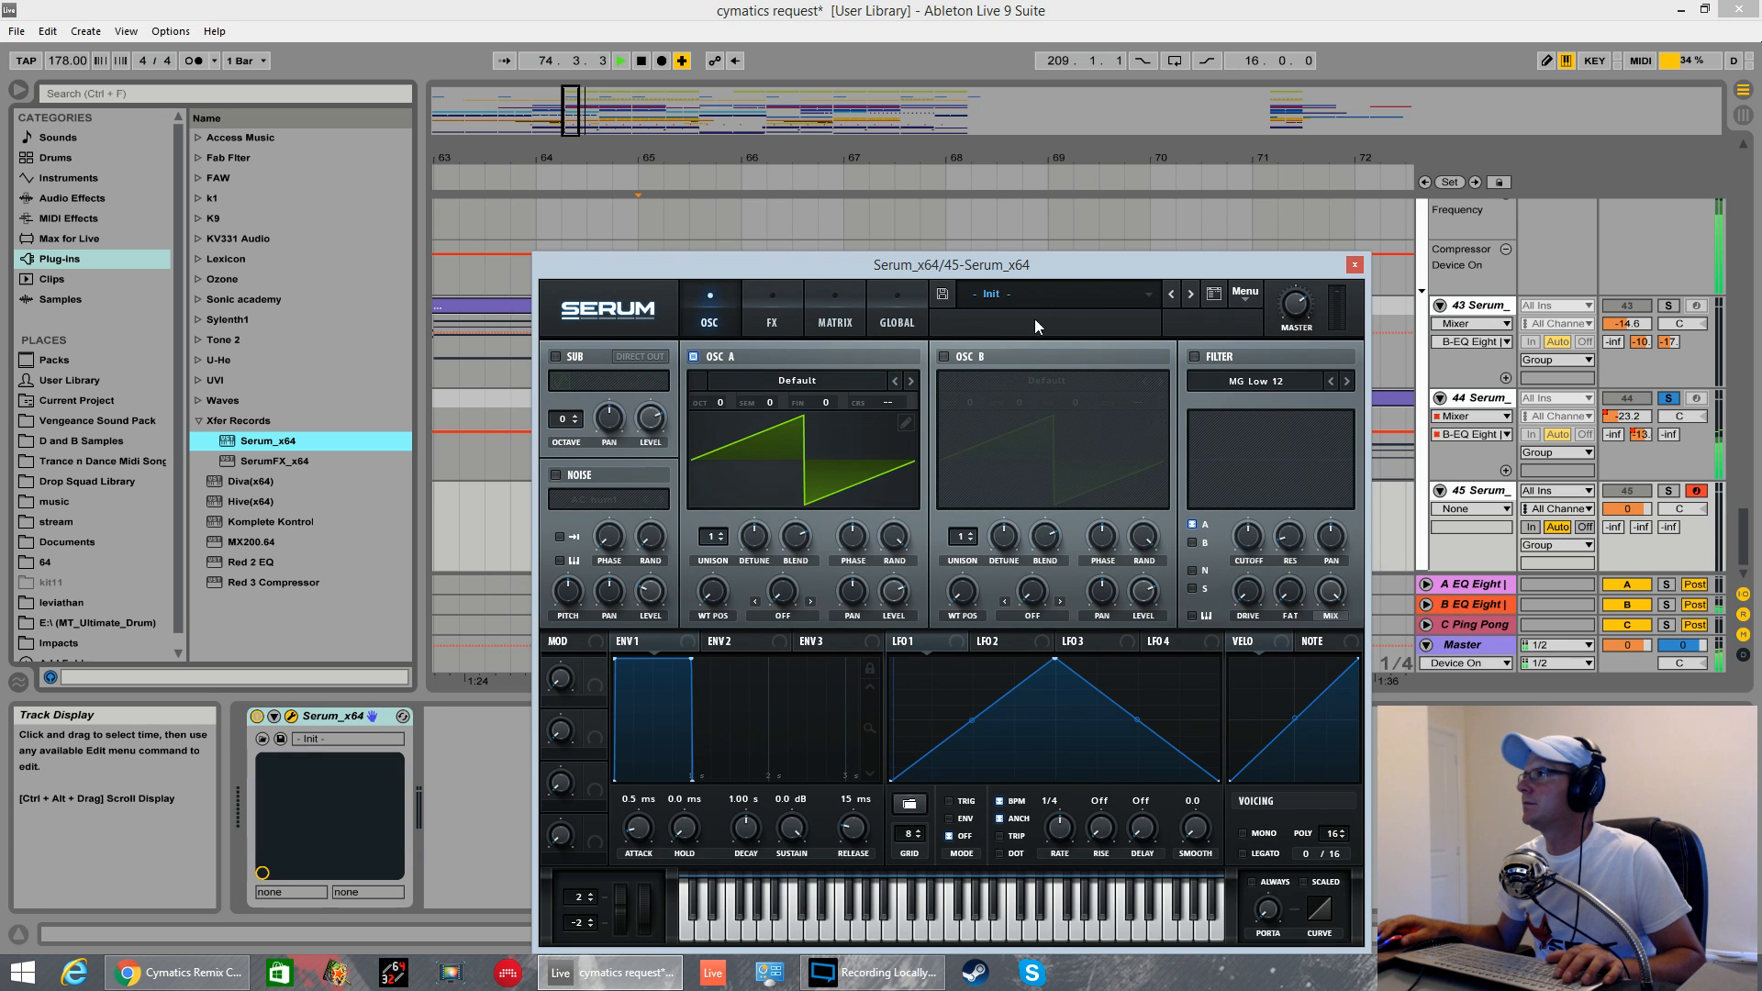
{"action": "left_click", "coordinate": [1056, 294]}
{"action": "mouse_move", "coordinate": [1031, 510]}
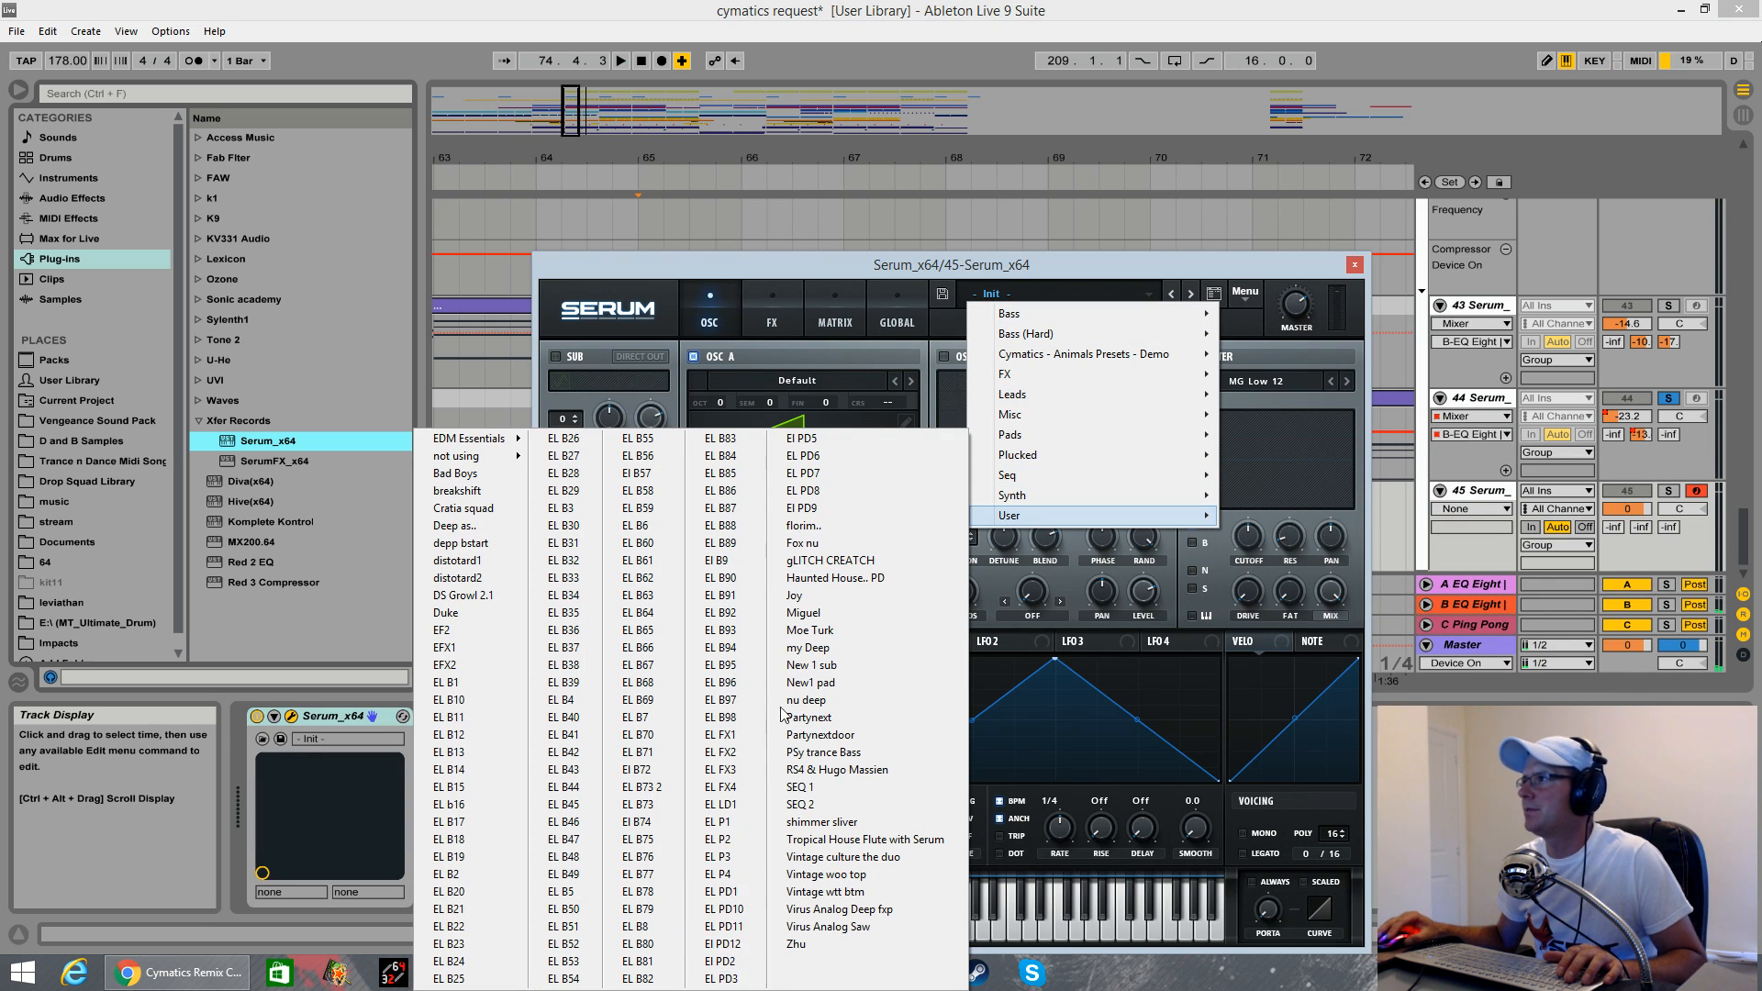
{"action": "left_click", "coordinate": [831, 449]}
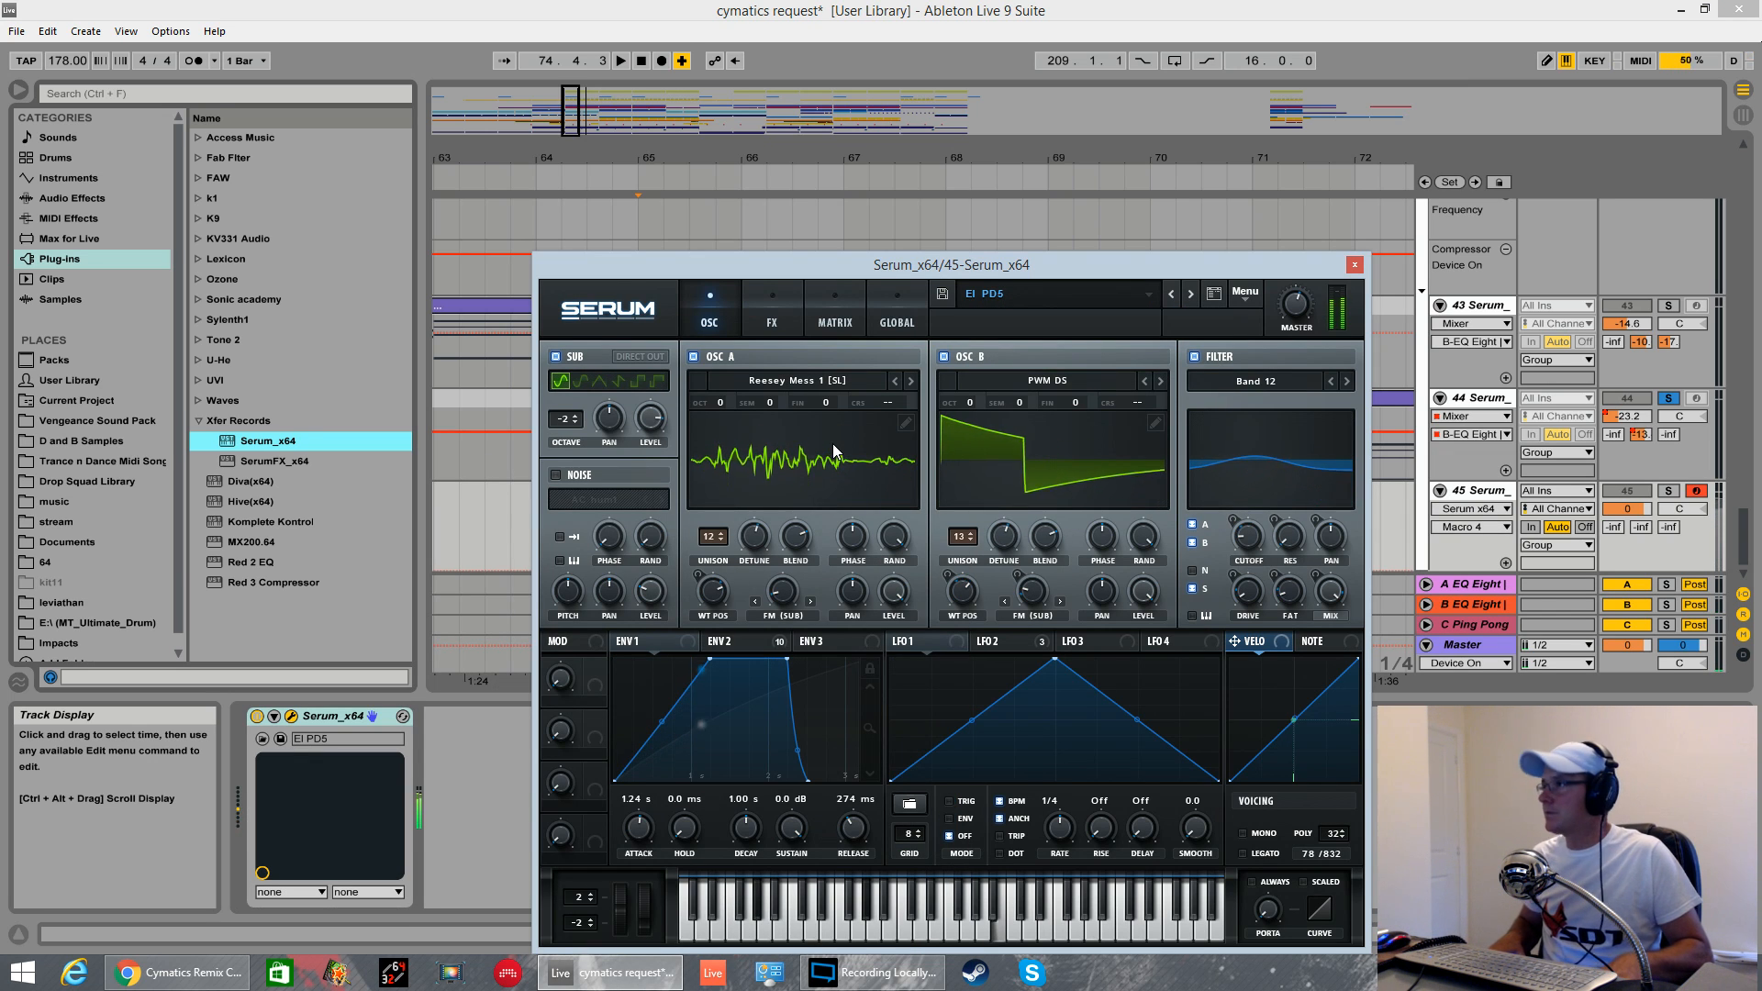
- Audition the El PD5 preset on new track 45 with track 44 unsoloed, and delete the new track
{"action": "left_click", "coordinate": [1670, 398]}
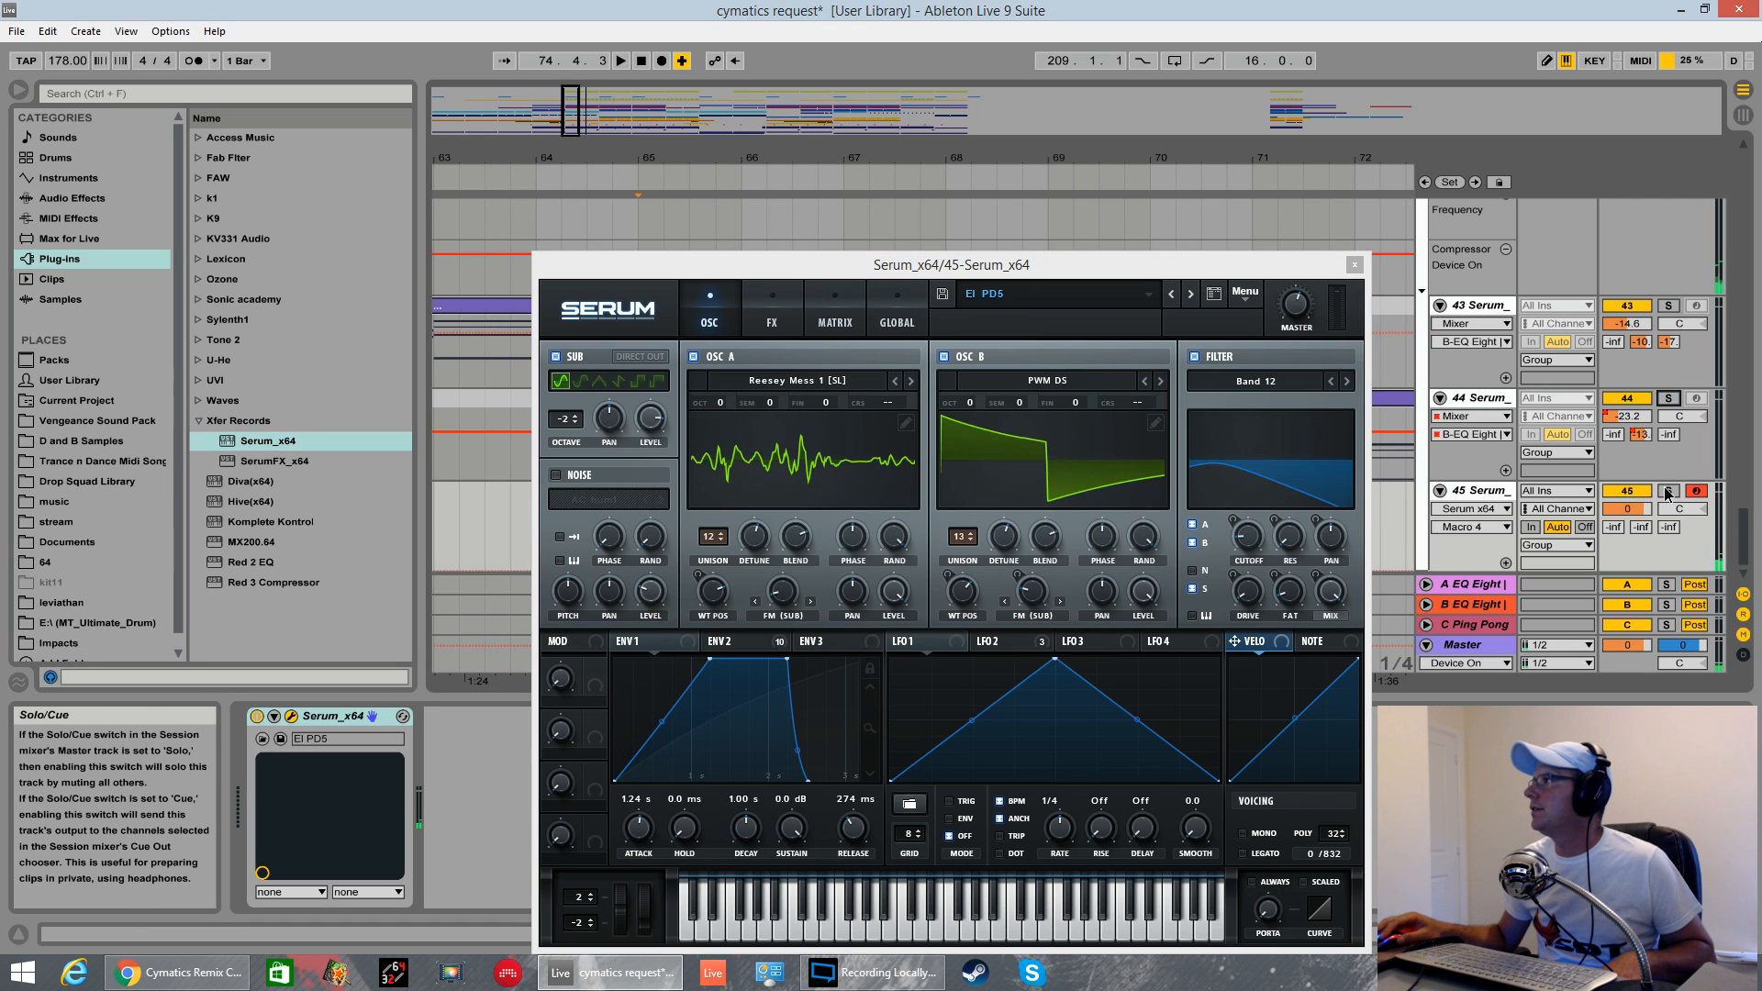
{"action": "left_click", "coordinate": [1669, 491]}
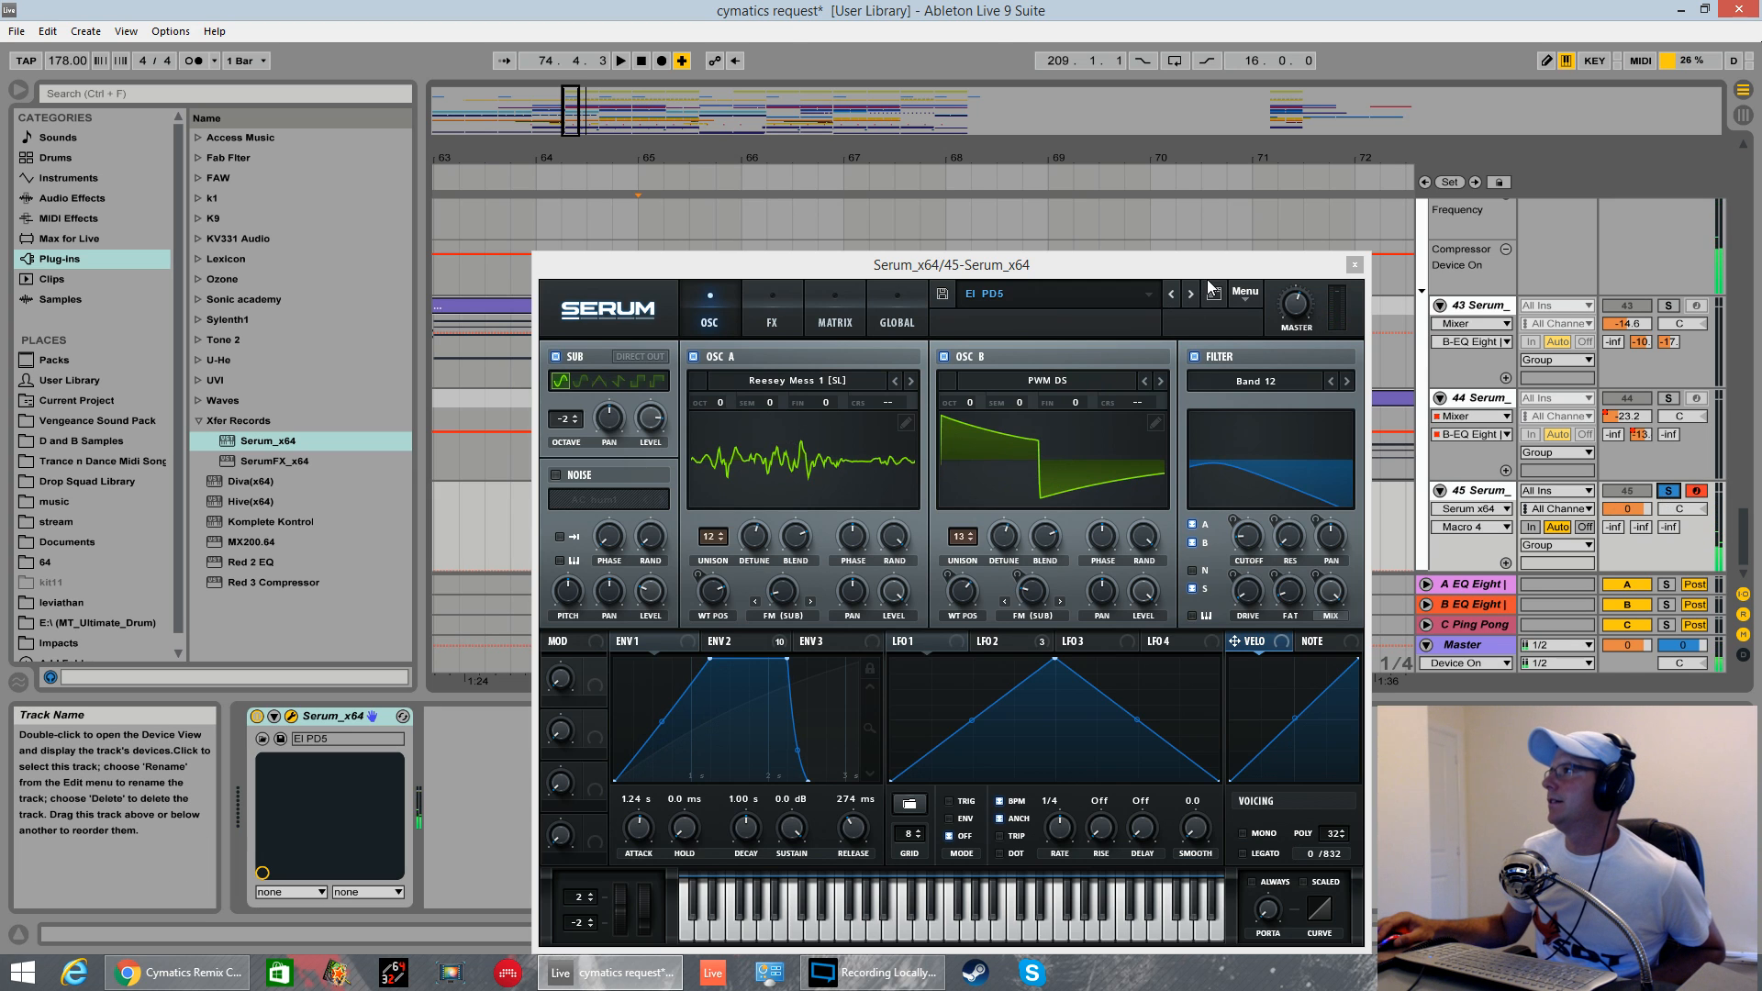
{"action": "left_click_drag", "start_coordinate": [1210, 266], "coordinate": [946, 662]}
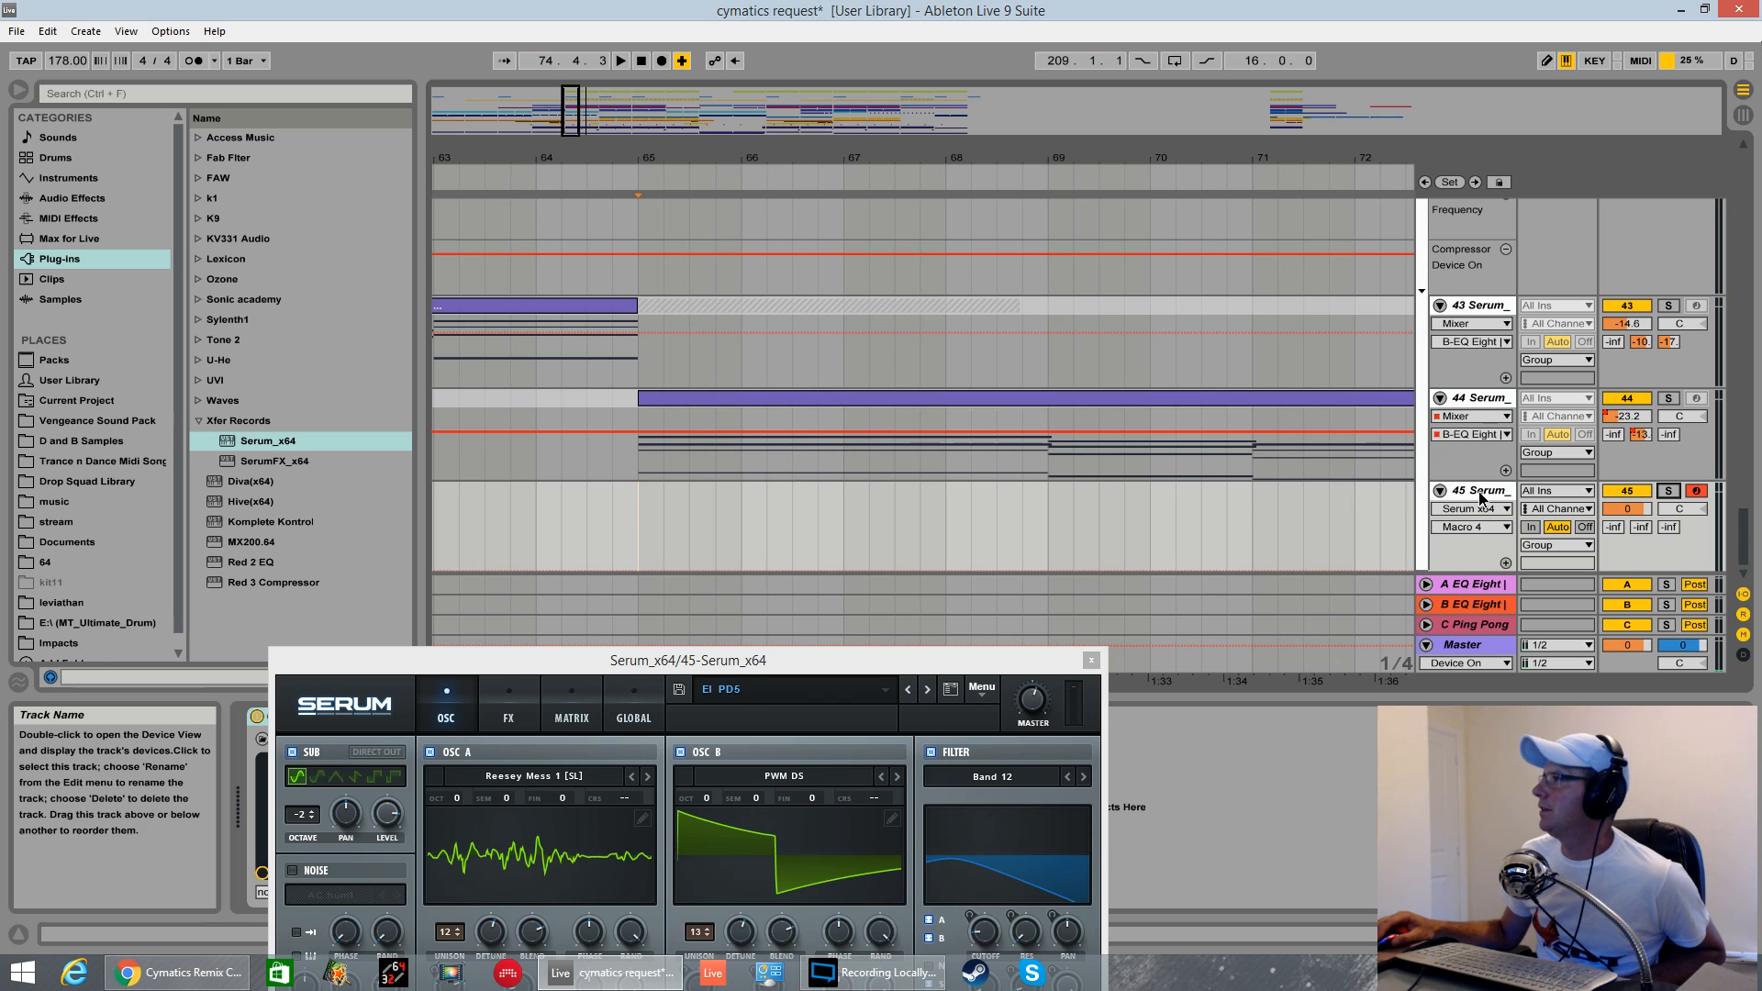
{"action": "key", "text": "Delete"}
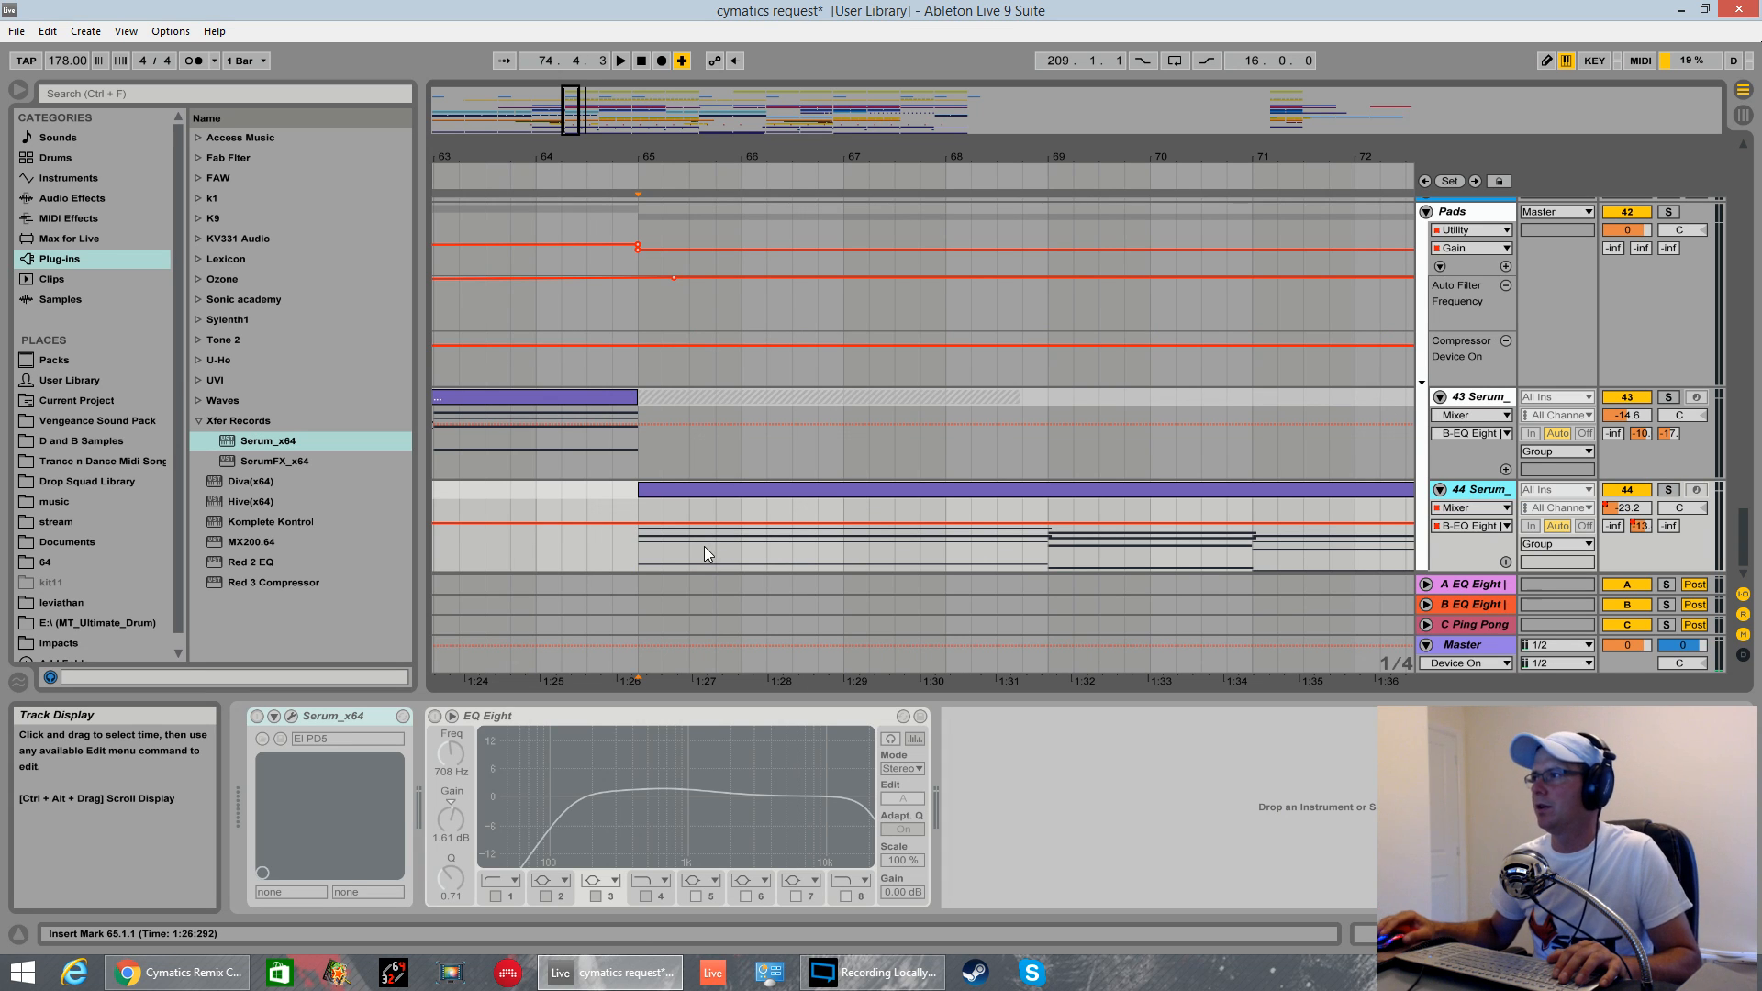
- Play pad track 44 soloed from 64.4.1
{"action": "left_click", "coordinate": [625, 546]}
{"action": "key", "text": "space"}
{"action": "left_click", "coordinate": [1669, 490]}
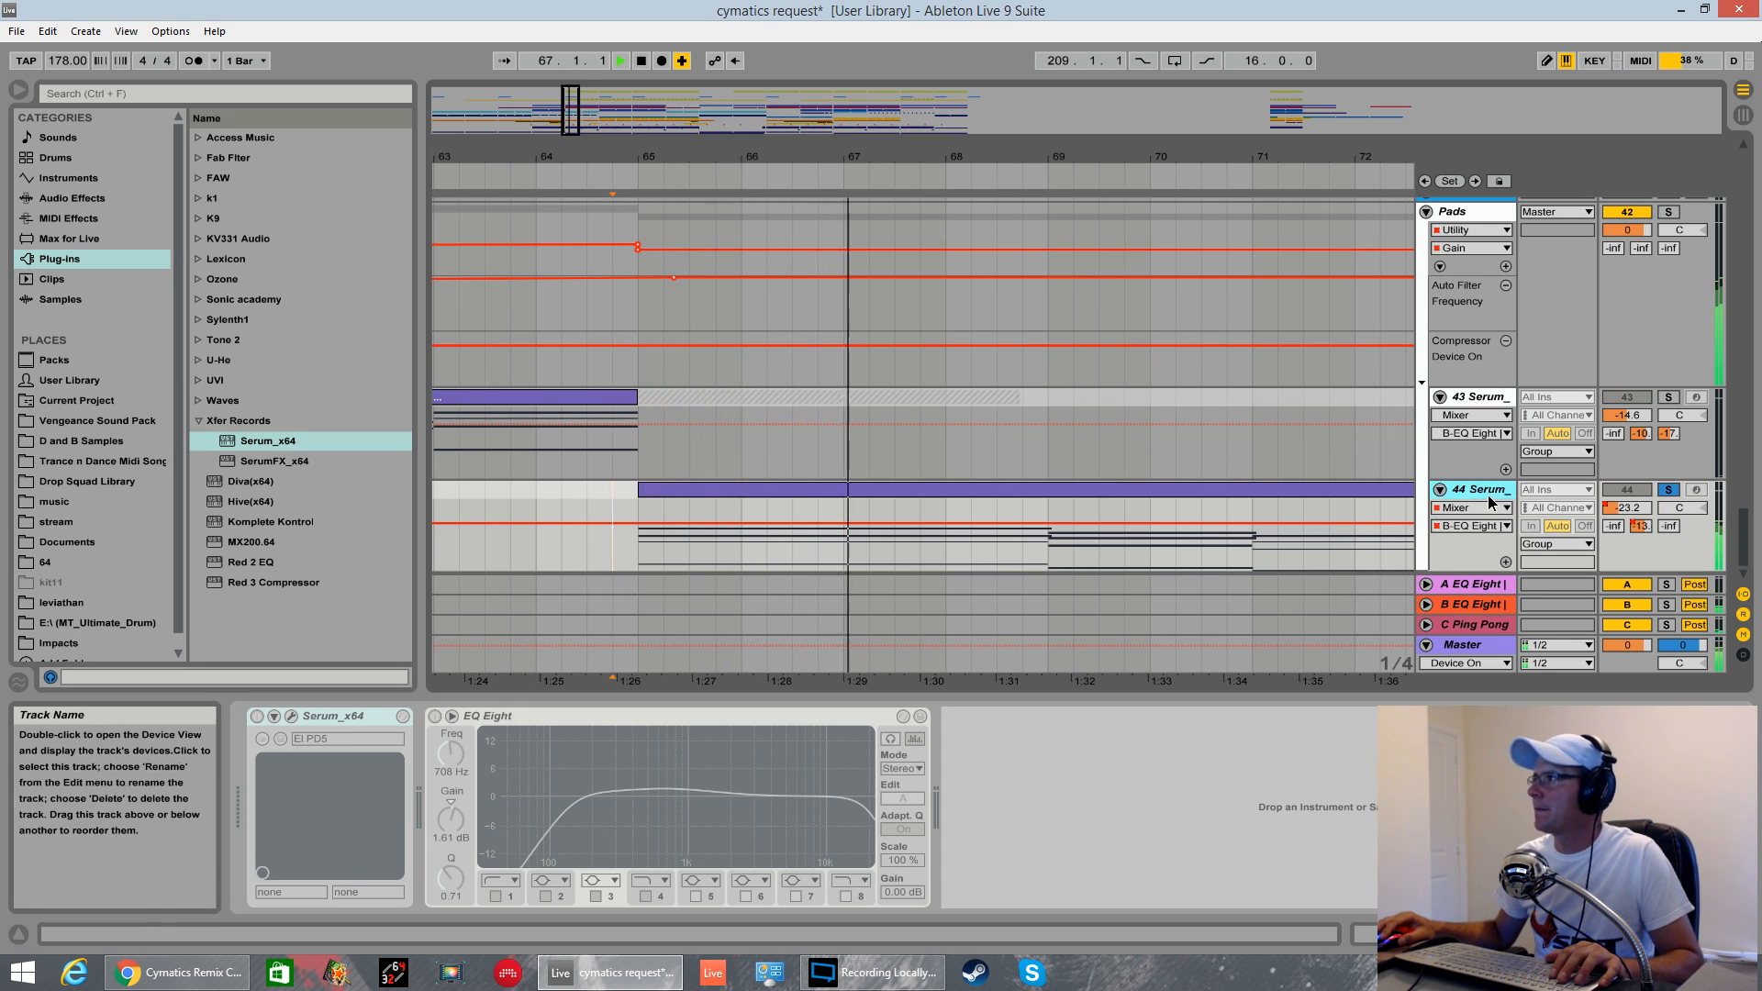
- Examine the Pads group's effect chain, from the Auto Filter and EQ Eight to the sidechain Compressor
{"action": "left_click", "coordinate": [1478, 215]}
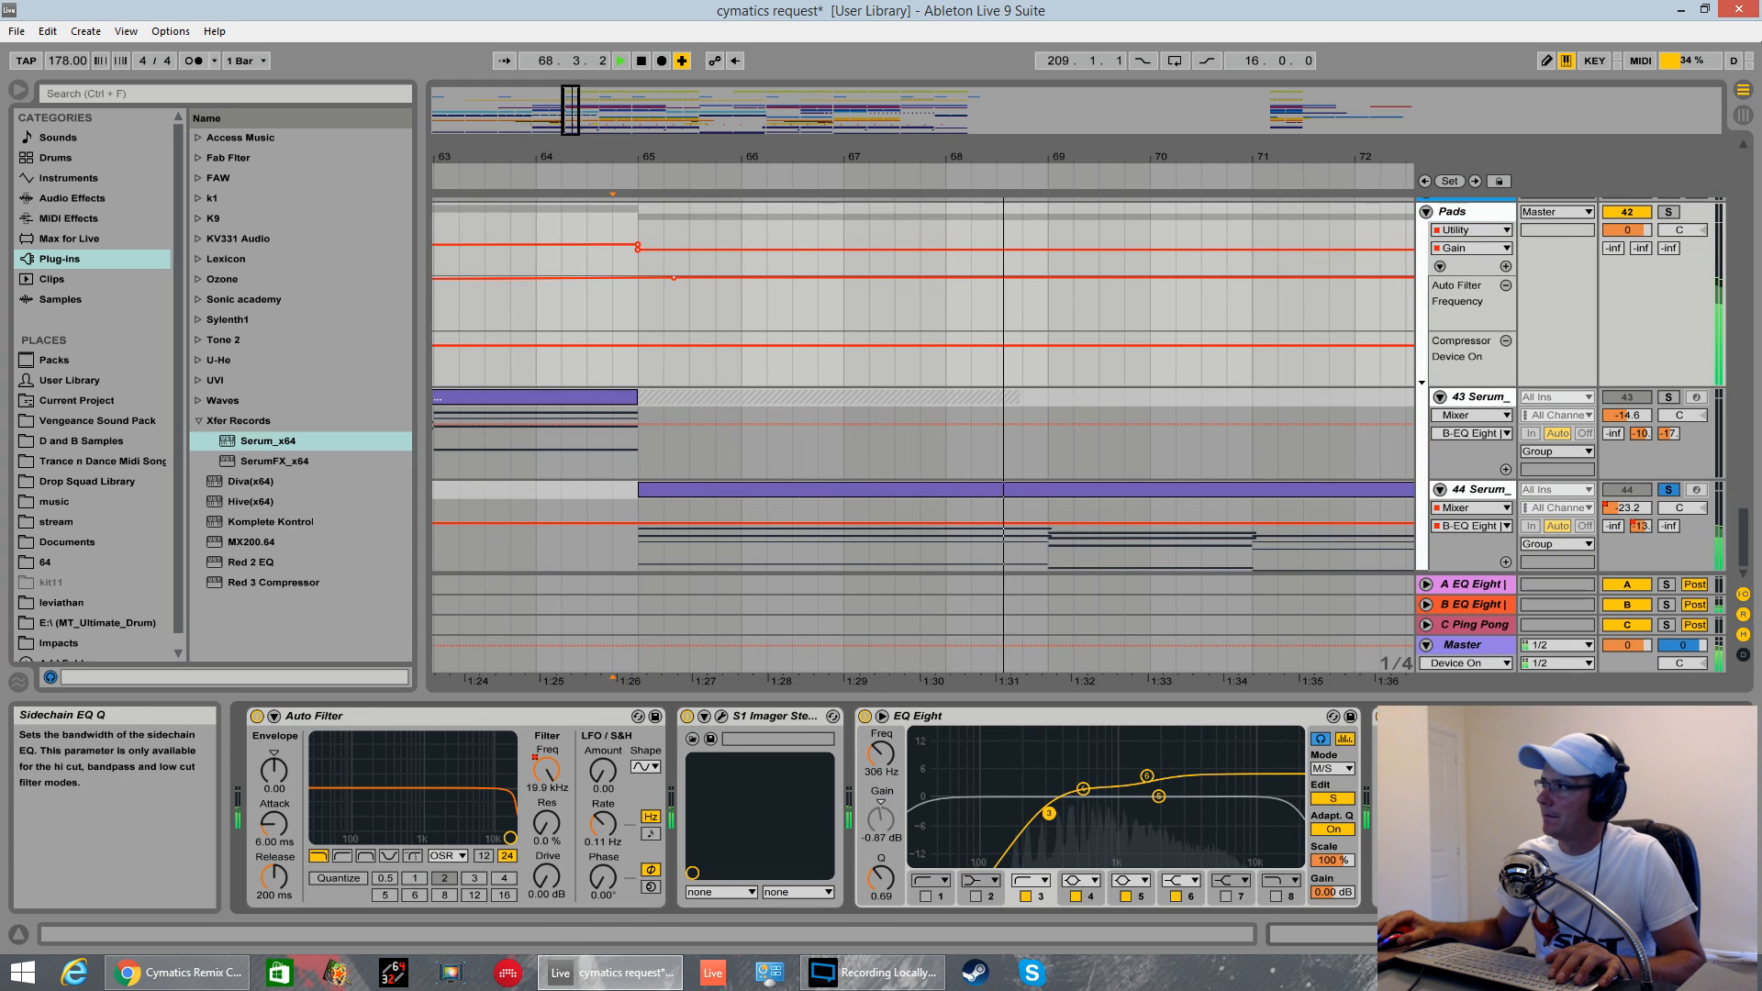
{"action": "left_click_drag", "start_coordinate": [1551, 934], "coordinate": [1614, 934]}
{"action": "key", "text": "space"}
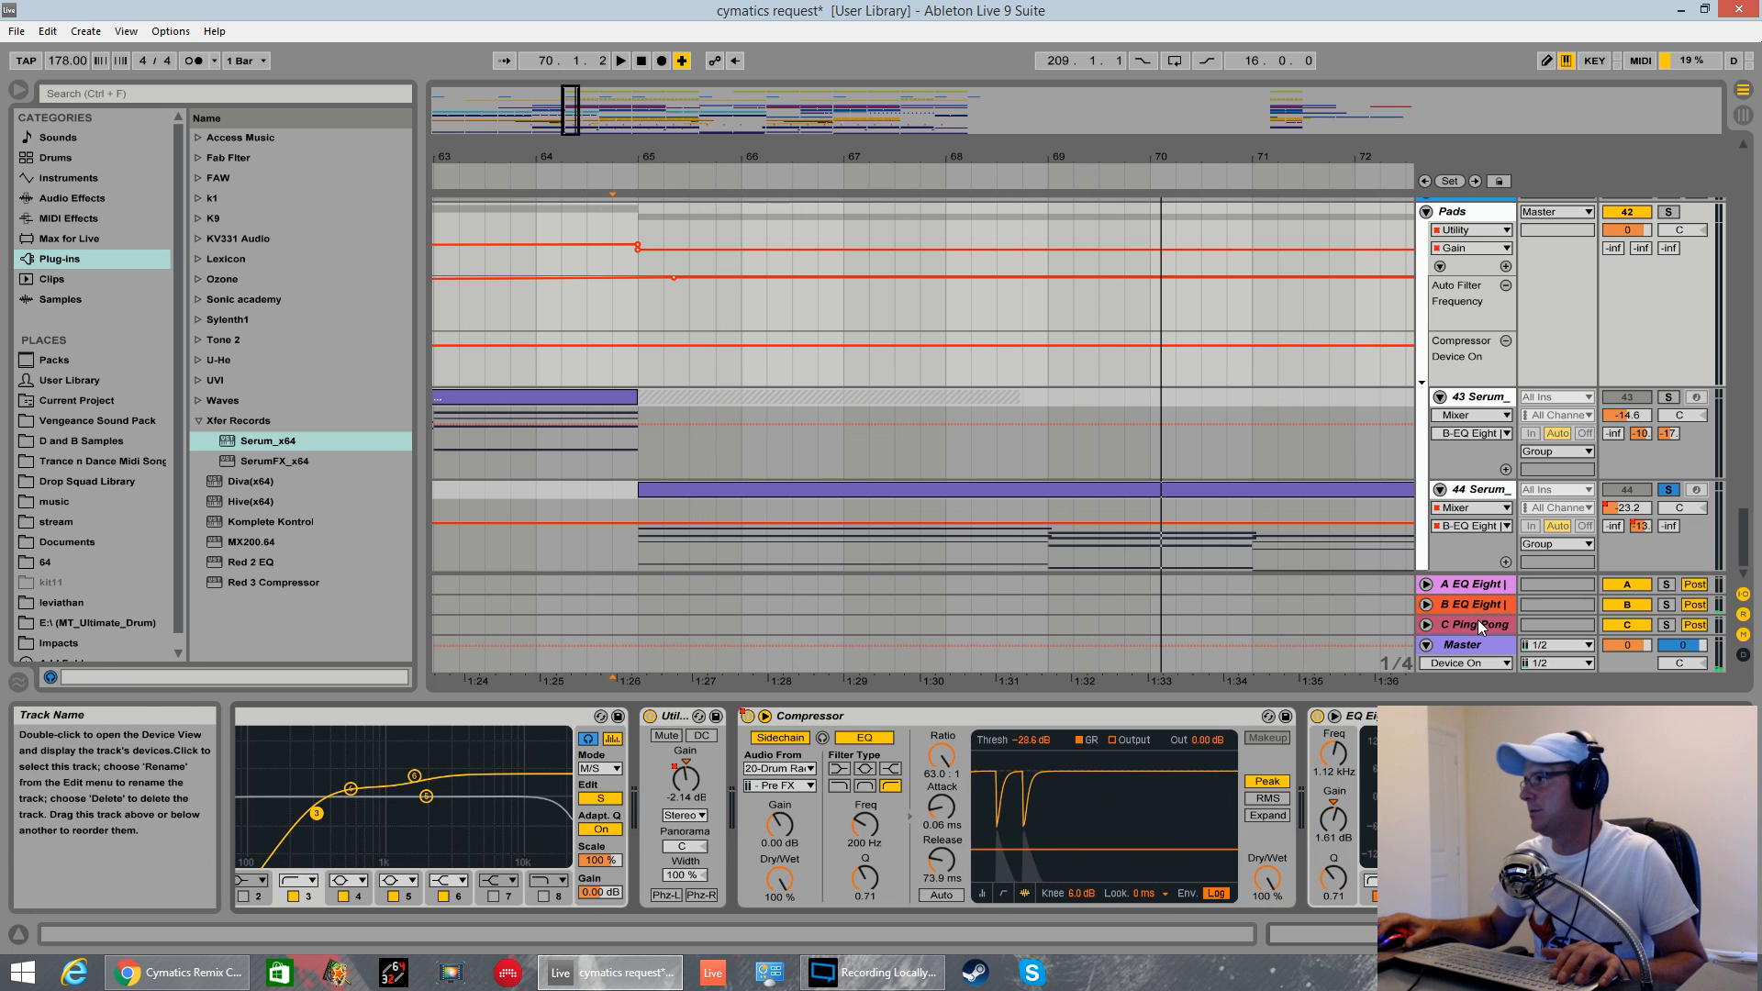
{"action": "left_click", "coordinate": [1586, 934]}
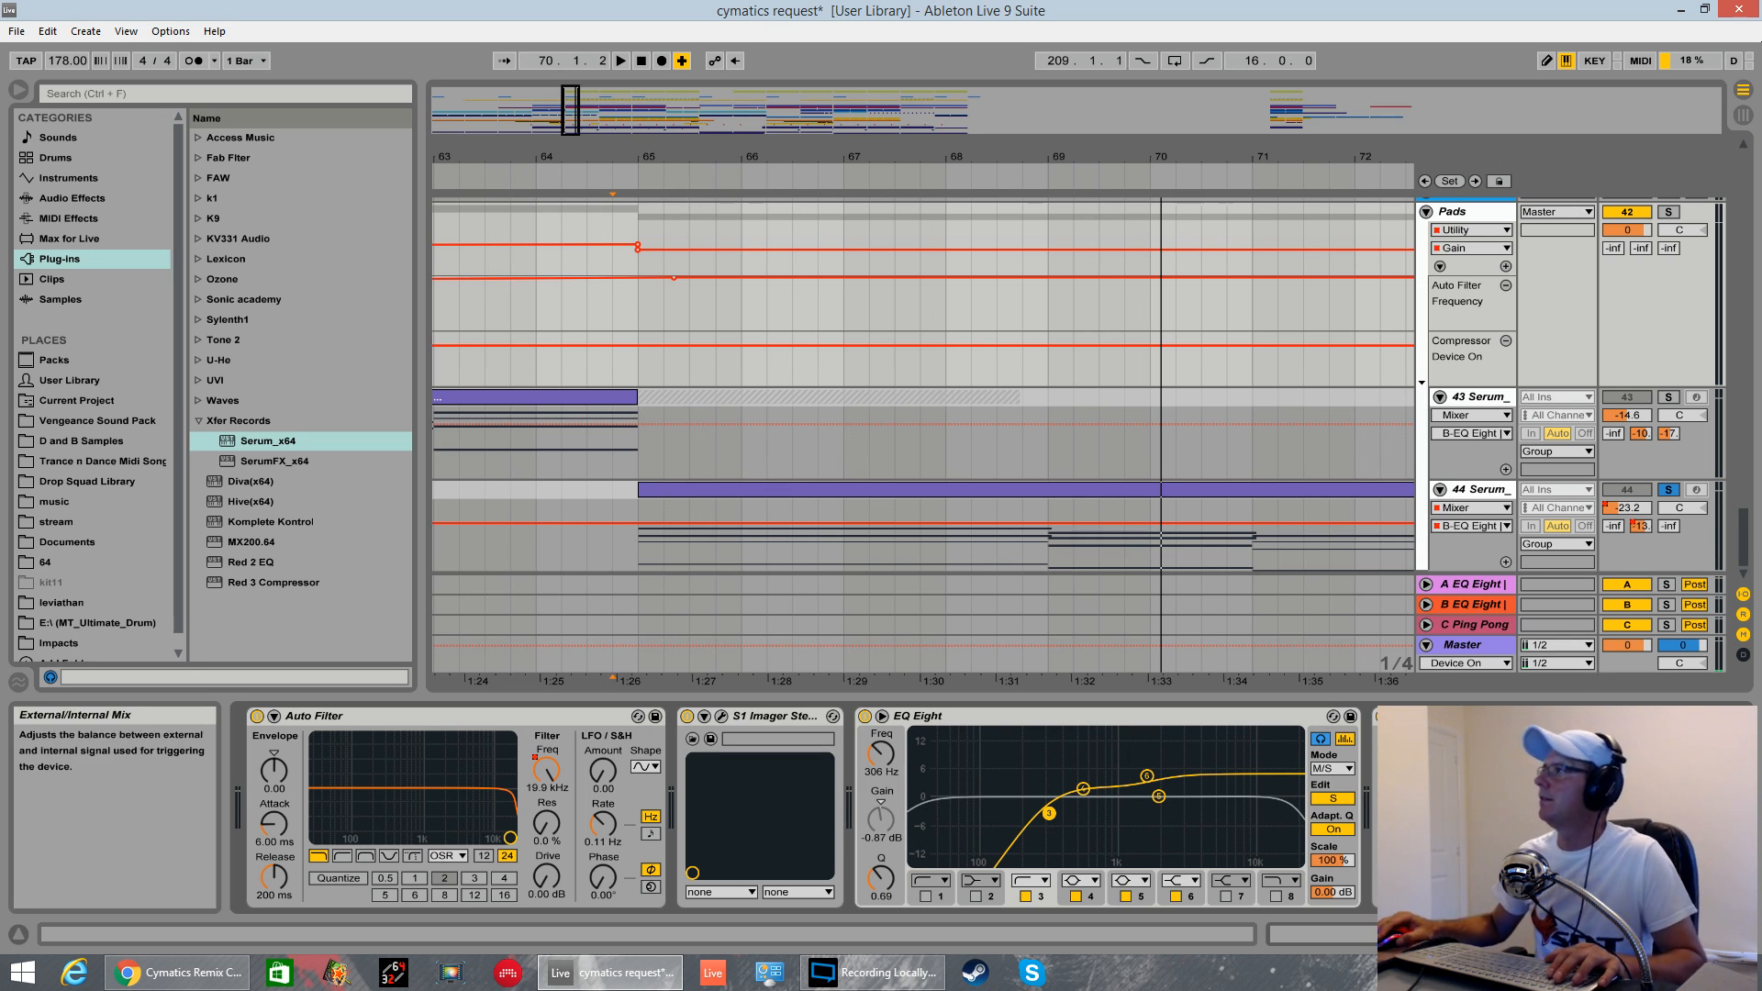
- Replay the soloed pad from 64.4.1 with the Pads group effects in view, and unsolo track 44
{"action": "key", "text": "space"}
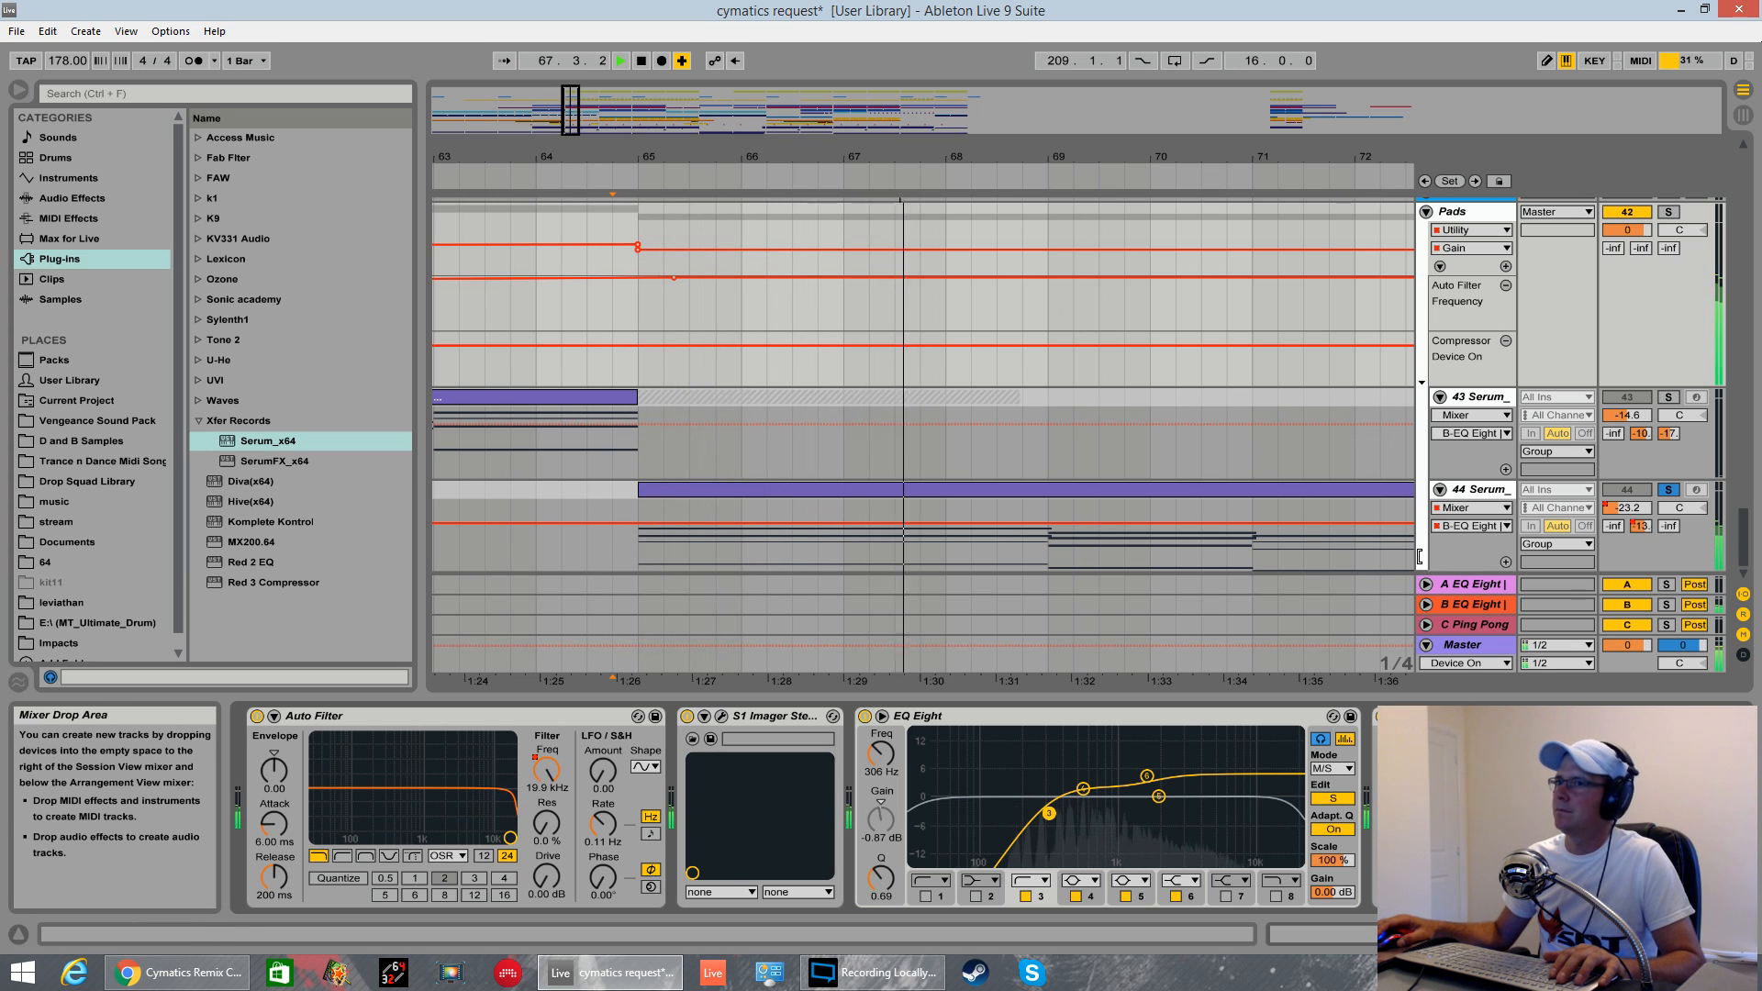
{"action": "key", "text": "space"}
{"action": "left_click", "coordinate": [1669, 491]}
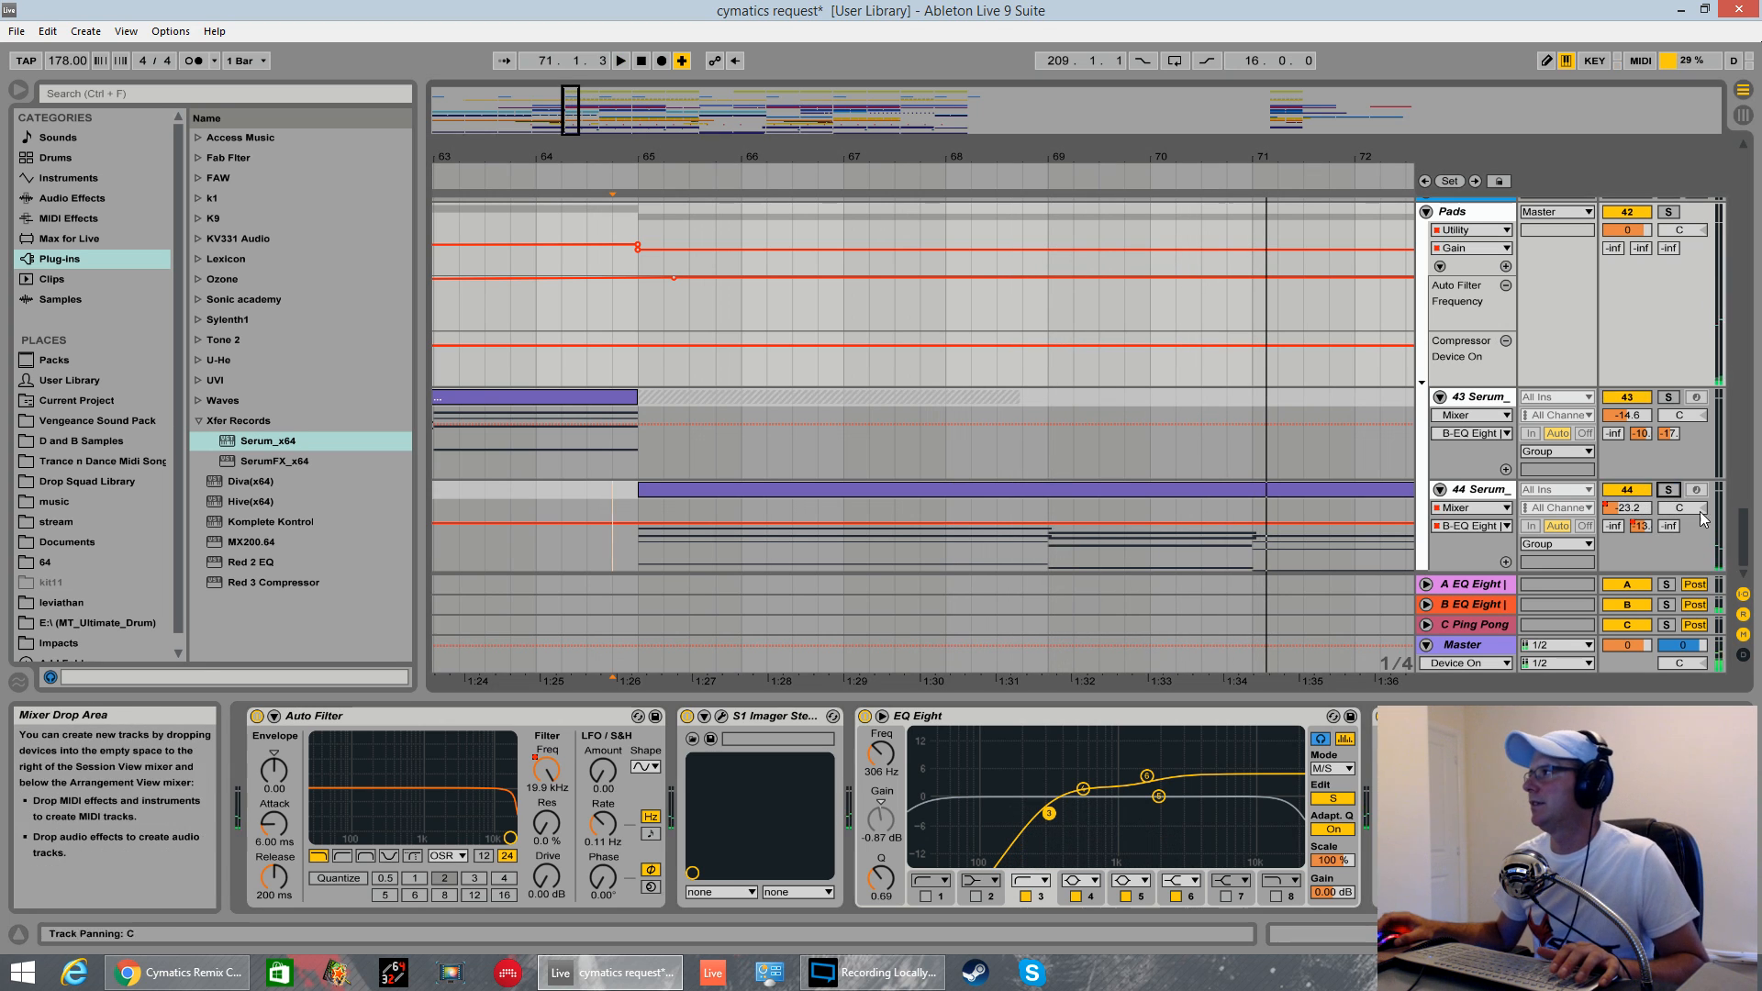
- Play the full mix from 65.1.1 with the piano track's Synth - Pluck 1 clips in view, and stop playback
{"action": "scroll", "coordinate": [636, 490], "scroll_direction": "up", "scroll_amount": 2}
{"action": "scroll", "coordinate": [643, 482], "scroll_direction": "up", "scroll_amount": 8}
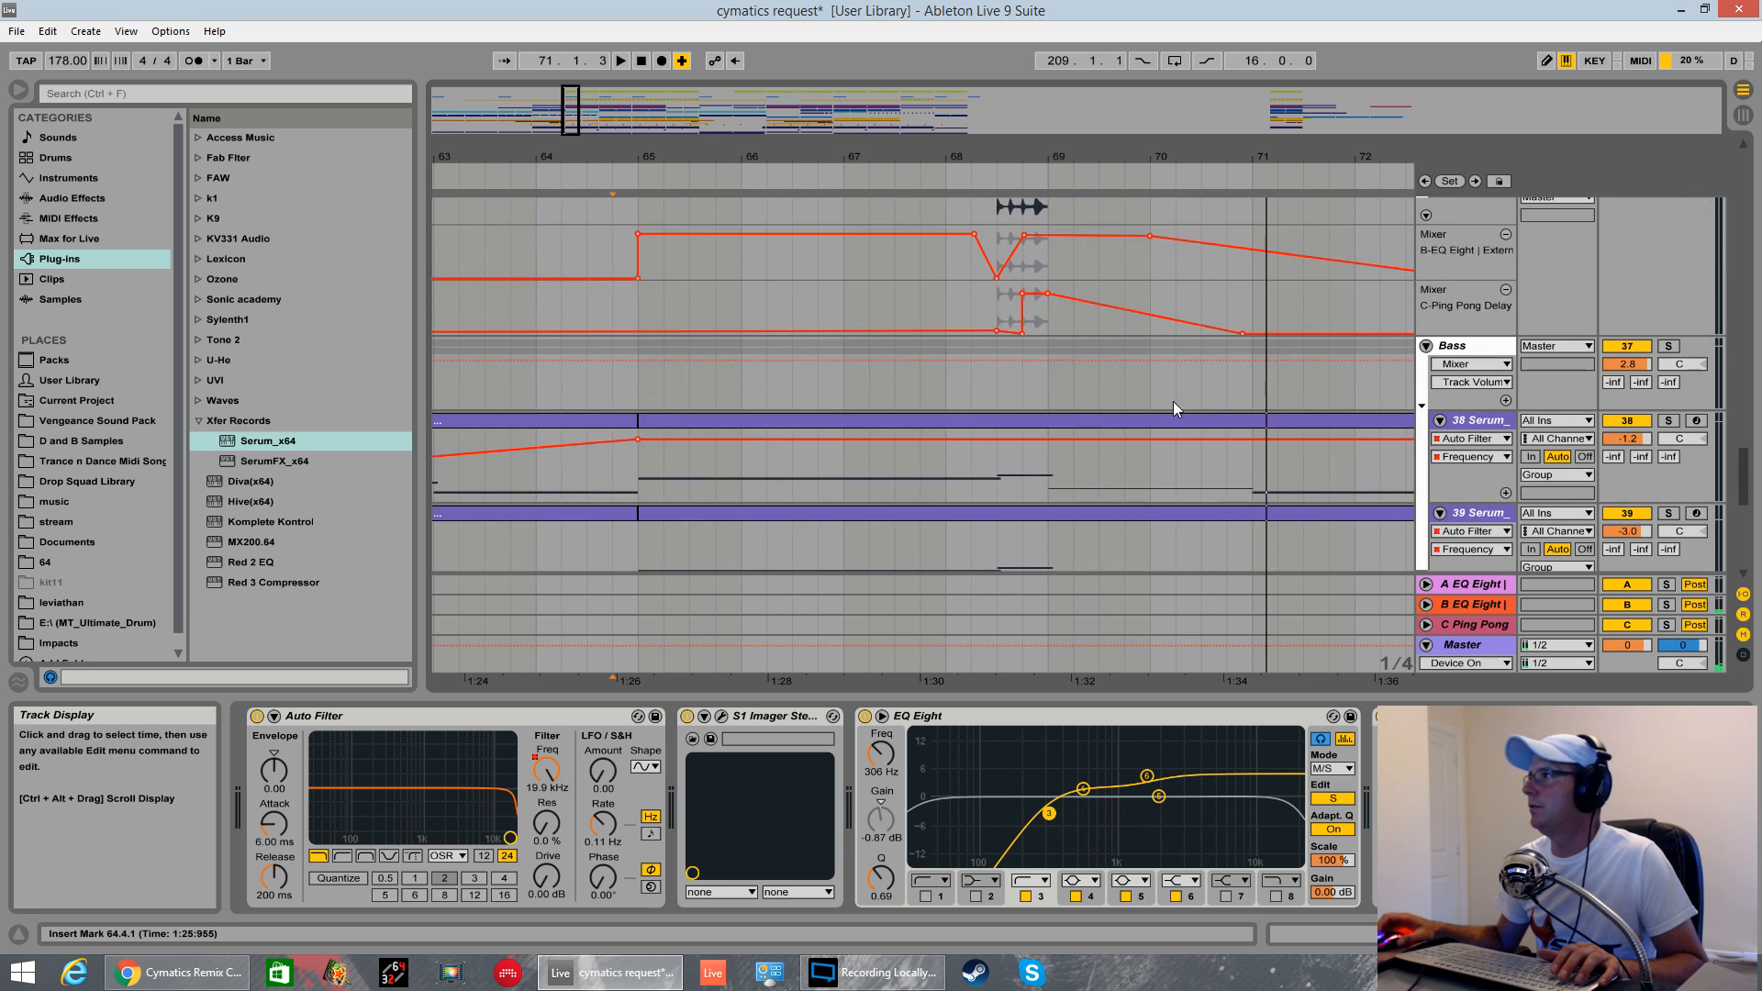
{"action": "scroll", "coordinate": [793, 315], "scroll_direction": "up", "scroll_amount": 6}
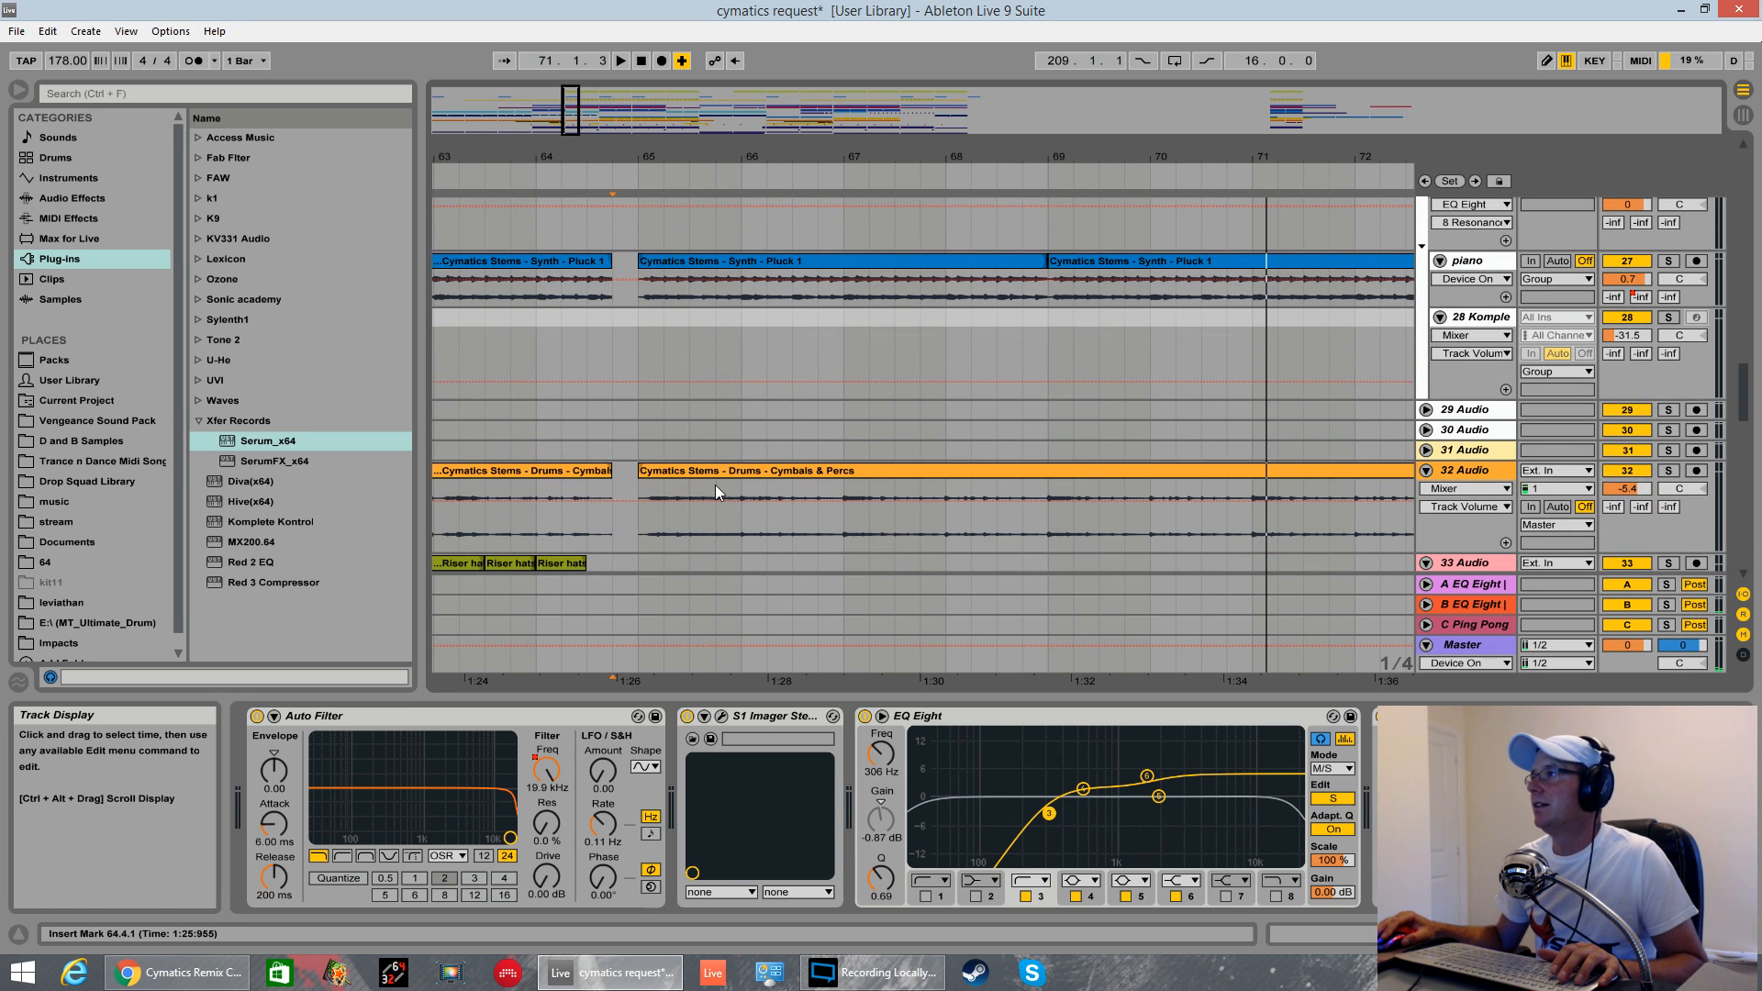
{"action": "scroll", "coordinate": [765, 463], "scroll_direction": "up", "scroll_amount": 2}
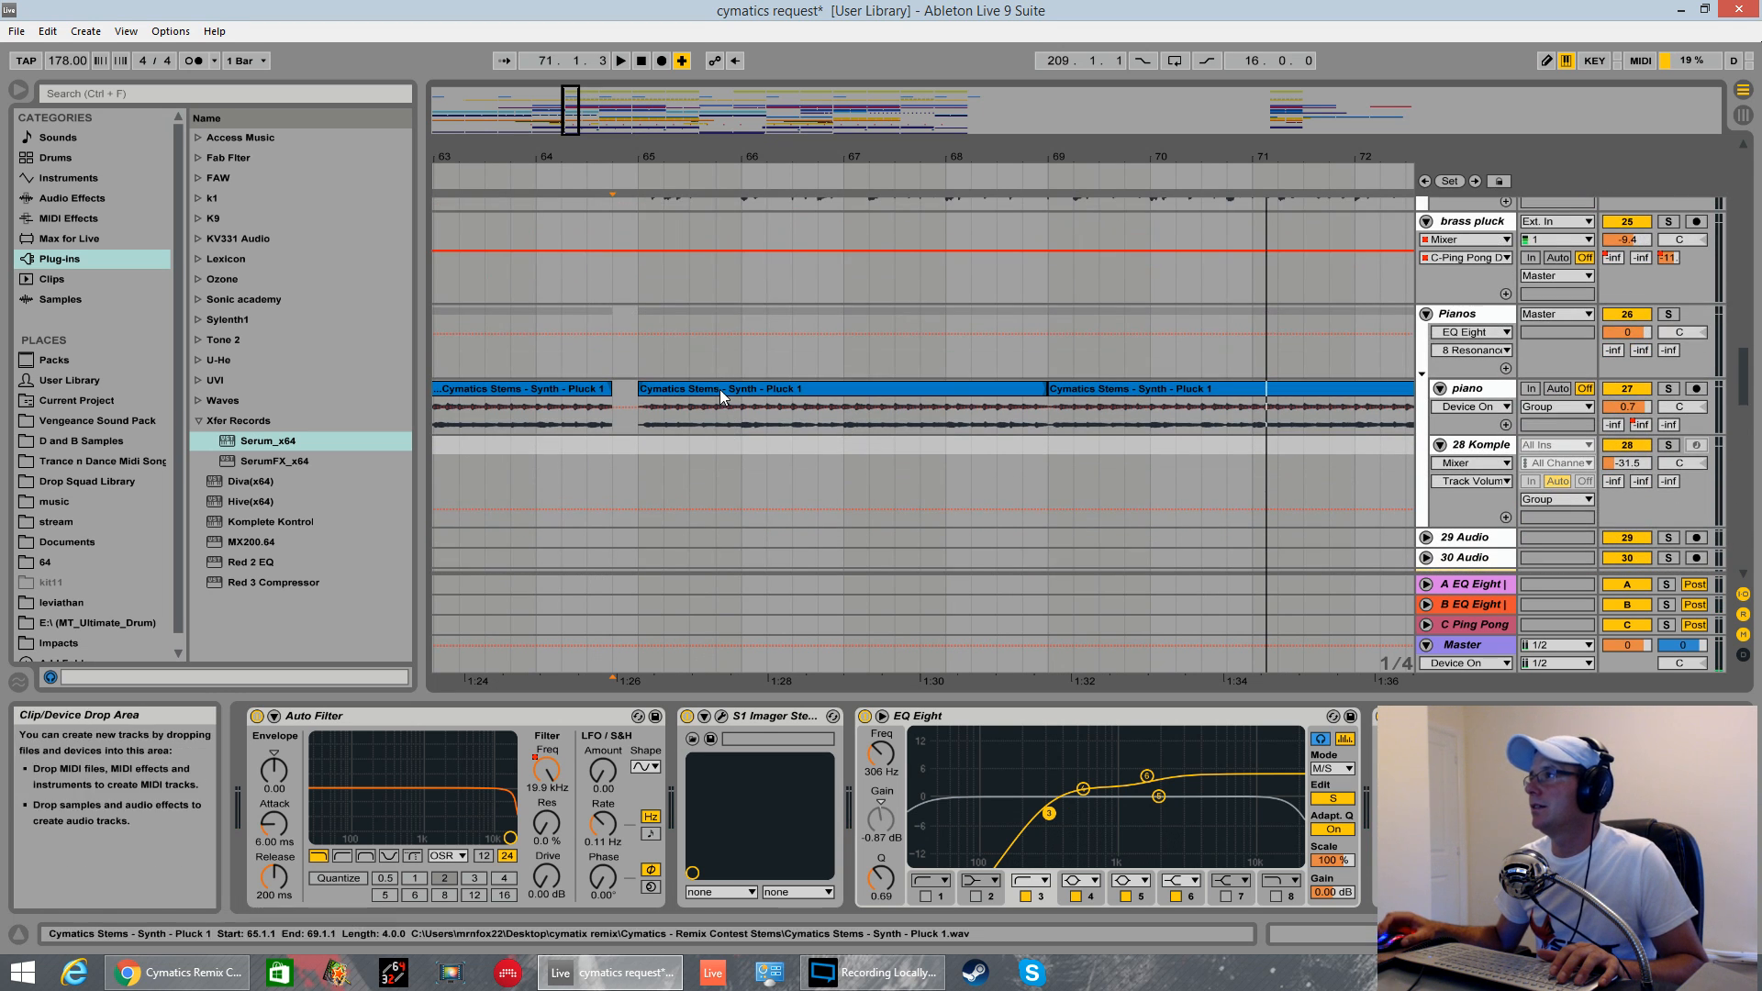
{"action": "left_click", "coordinate": [636, 416]}
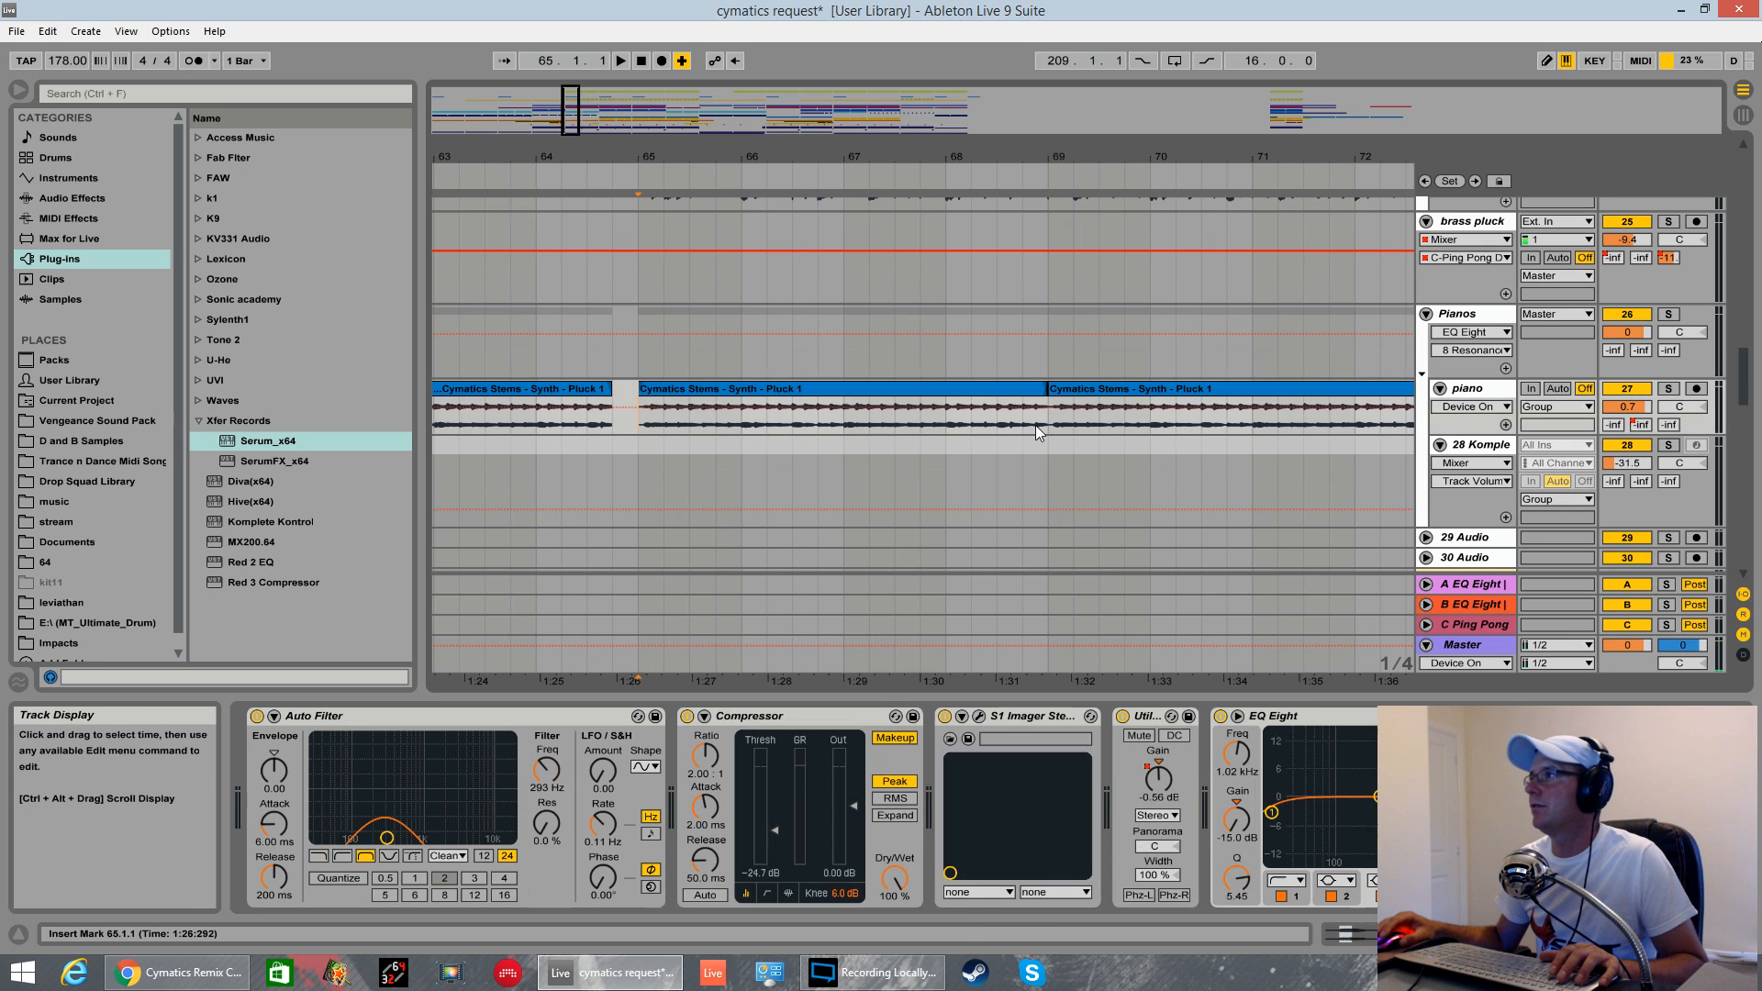
{"action": "key", "text": "space"}
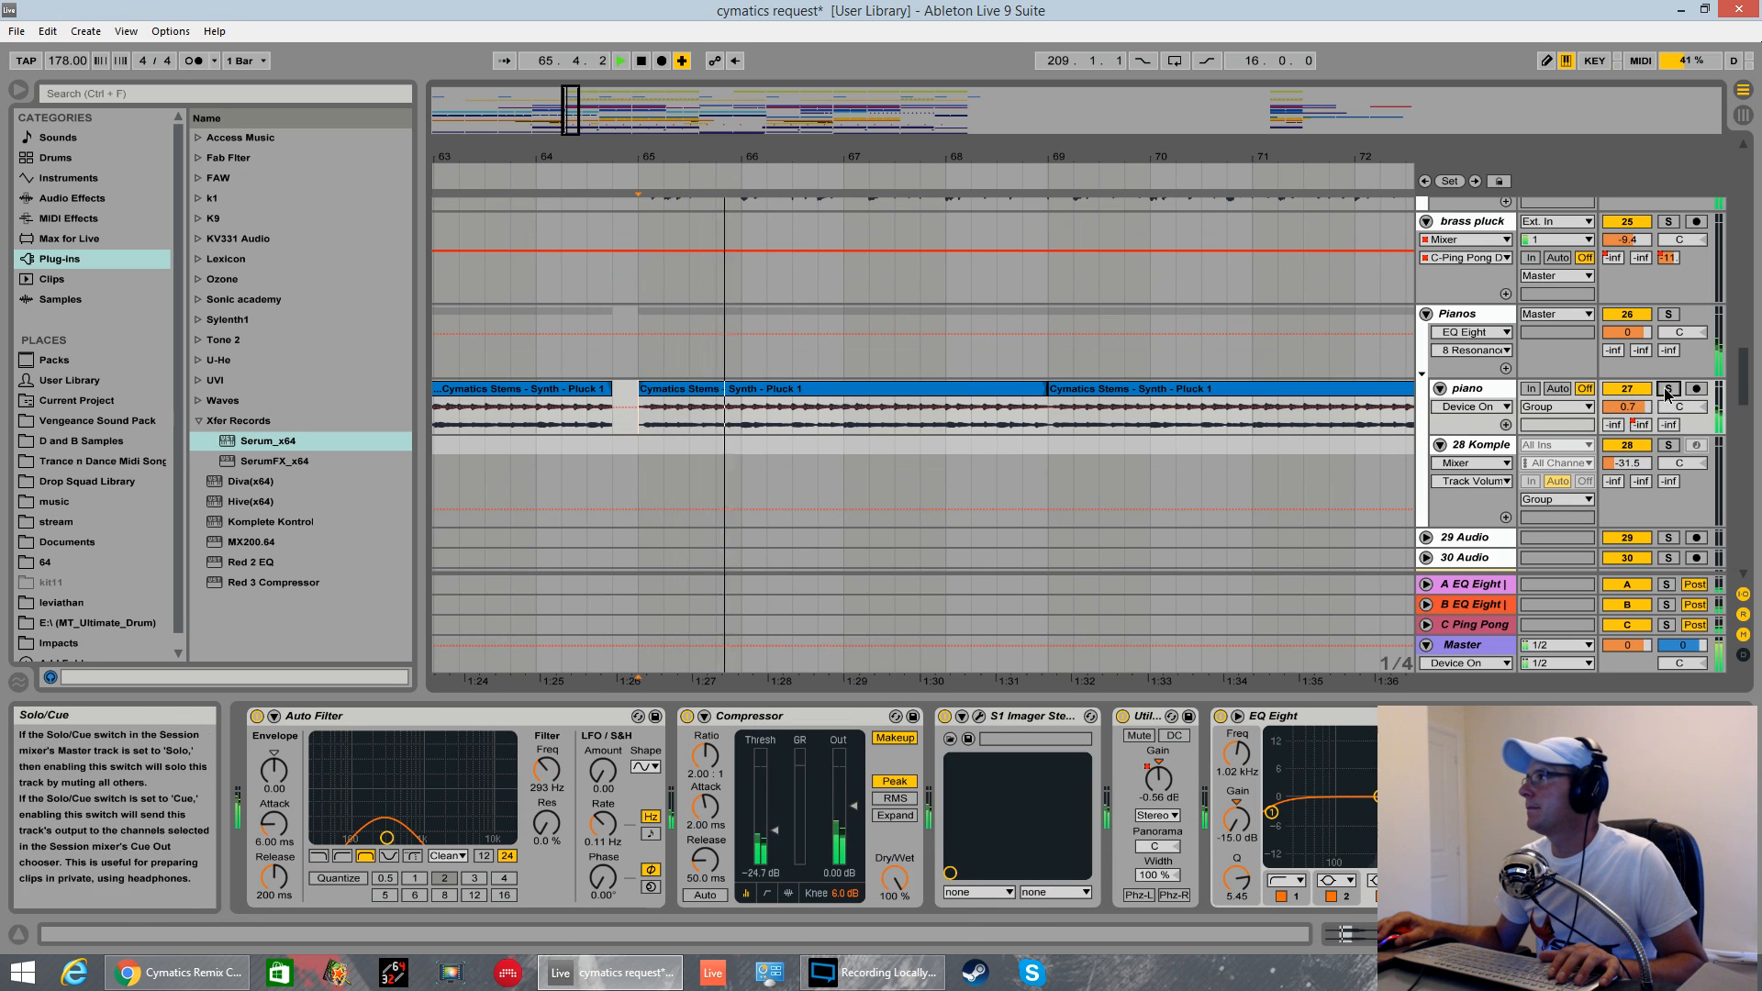
{"action": "key", "text": "space"}
- Replay the mix from 65.1.1 while reviewing the tracks from Pluck Chords up to the Backbeat and Toms audio tracks, and stop playback
{"action": "scroll", "coordinate": [1237, 323], "scroll_direction": "up", "scroll_amount": 2}
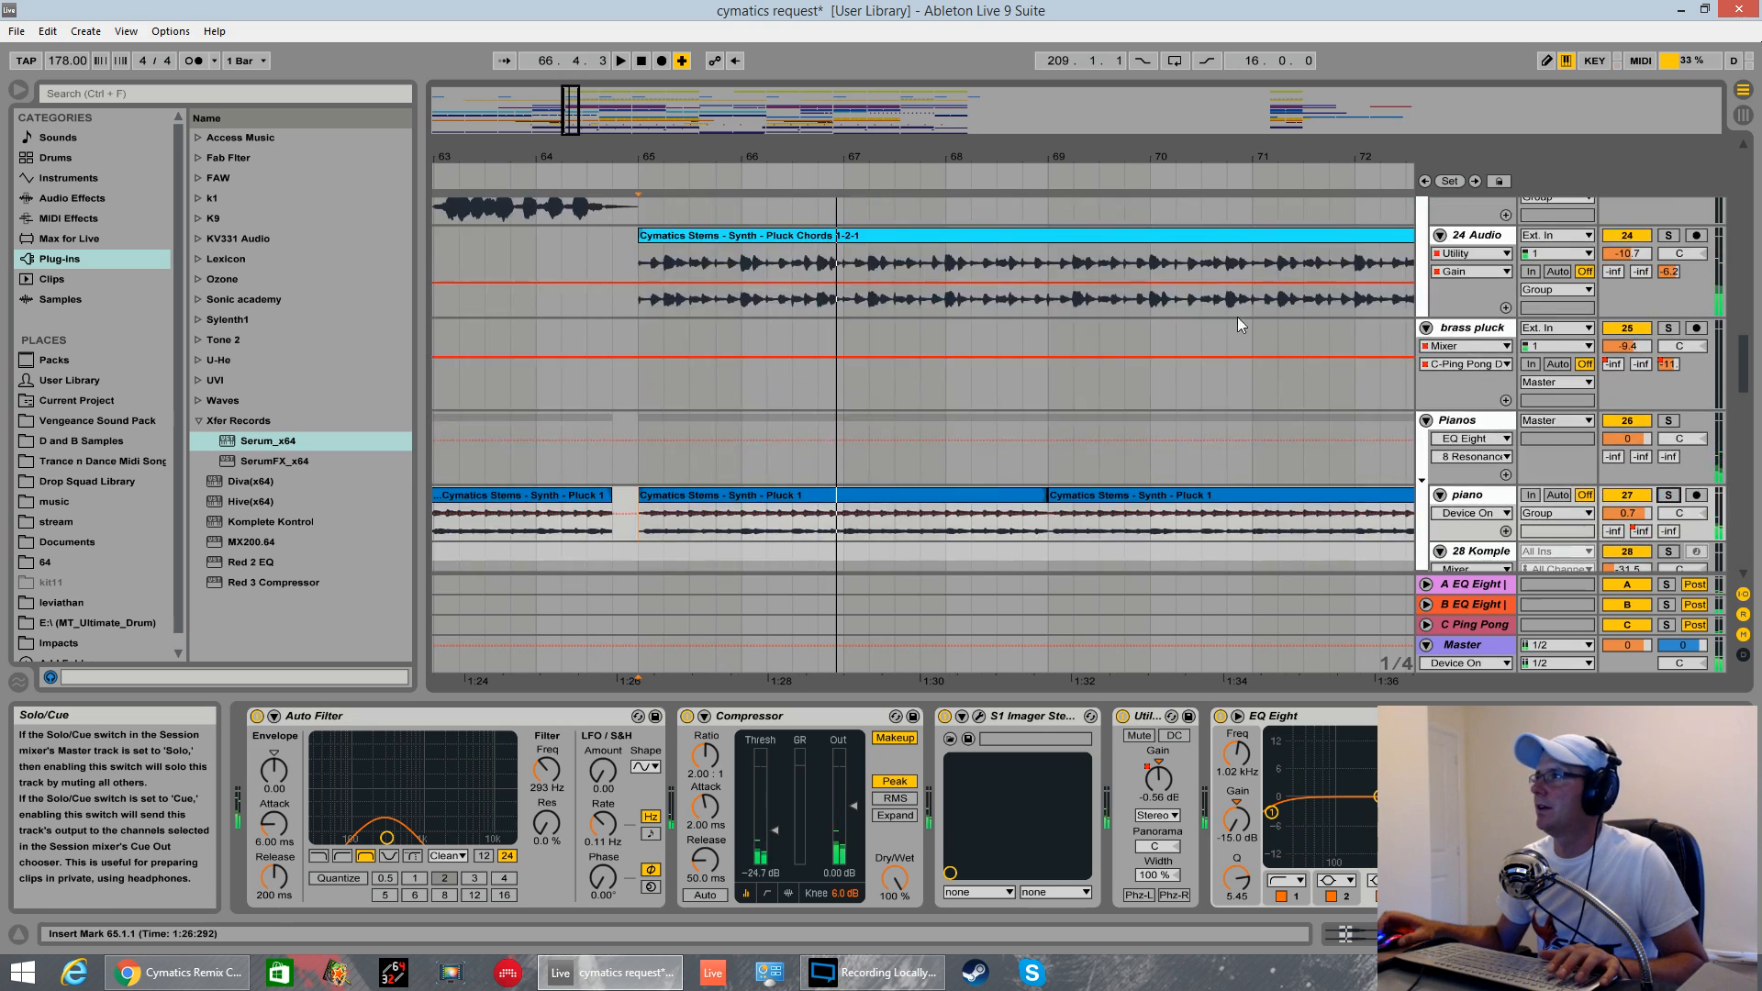
{"action": "scroll", "coordinate": [1237, 323], "scroll_direction": "up", "scroll_amount": 2}
{"action": "key", "text": "space"}
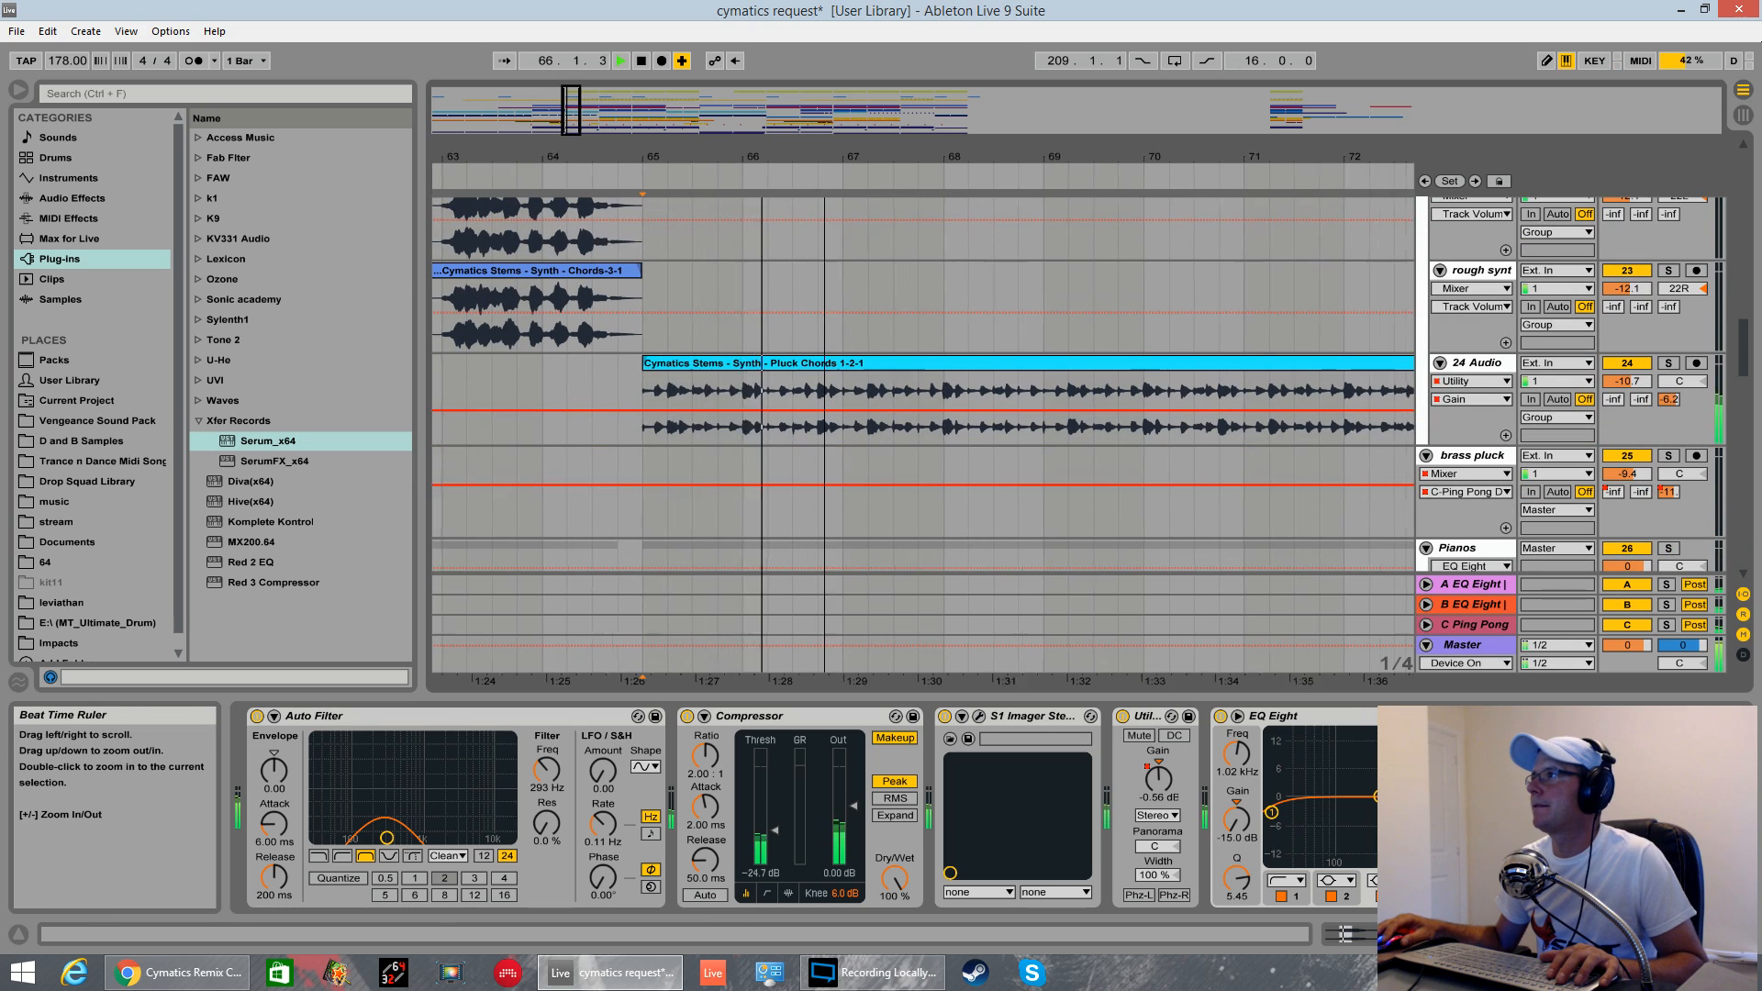
{"action": "left_click_drag", "start_coordinate": [824, 157], "coordinate": [824, 99]}
{"action": "scroll", "coordinate": [800, 527], "scroll_direction": "up", "scroll_amount": 7}
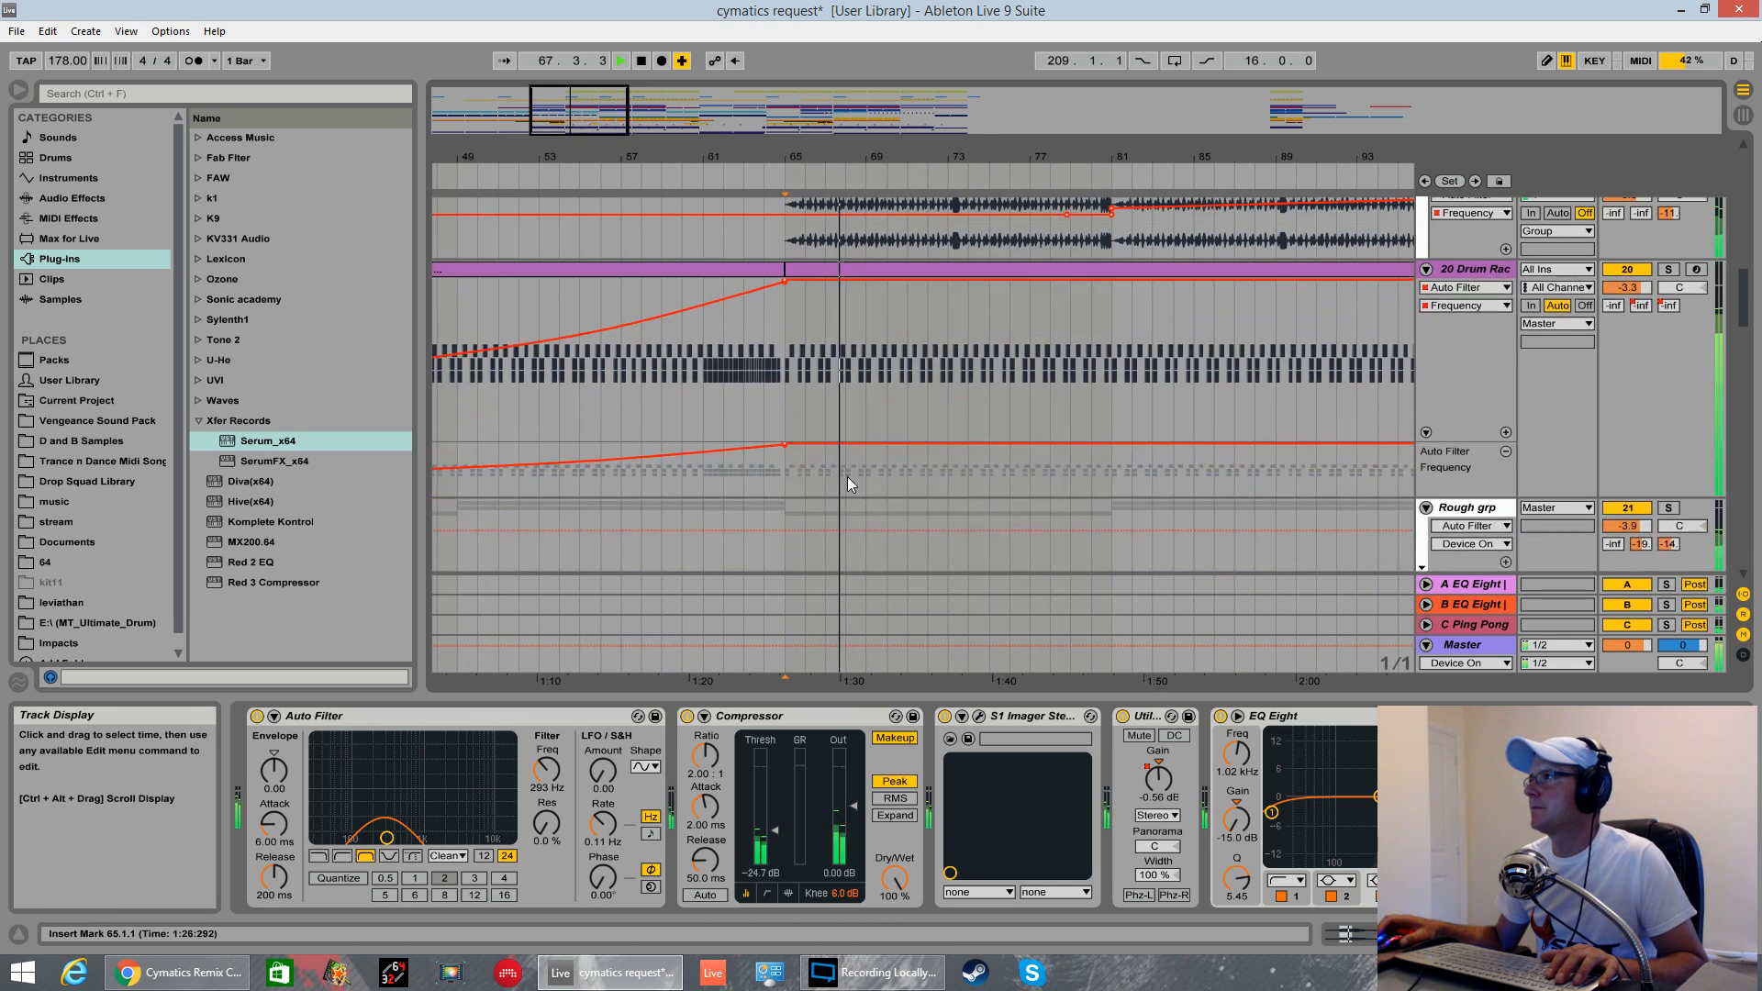
{"action": "scroll", "coordinate": [846, 477], "scroll_direction": "up", "scroll_amount": 2}
{"action": "scroll", "coordinate": [1353, 454], "scroll_direction": "up", "scroll_amount": 3}
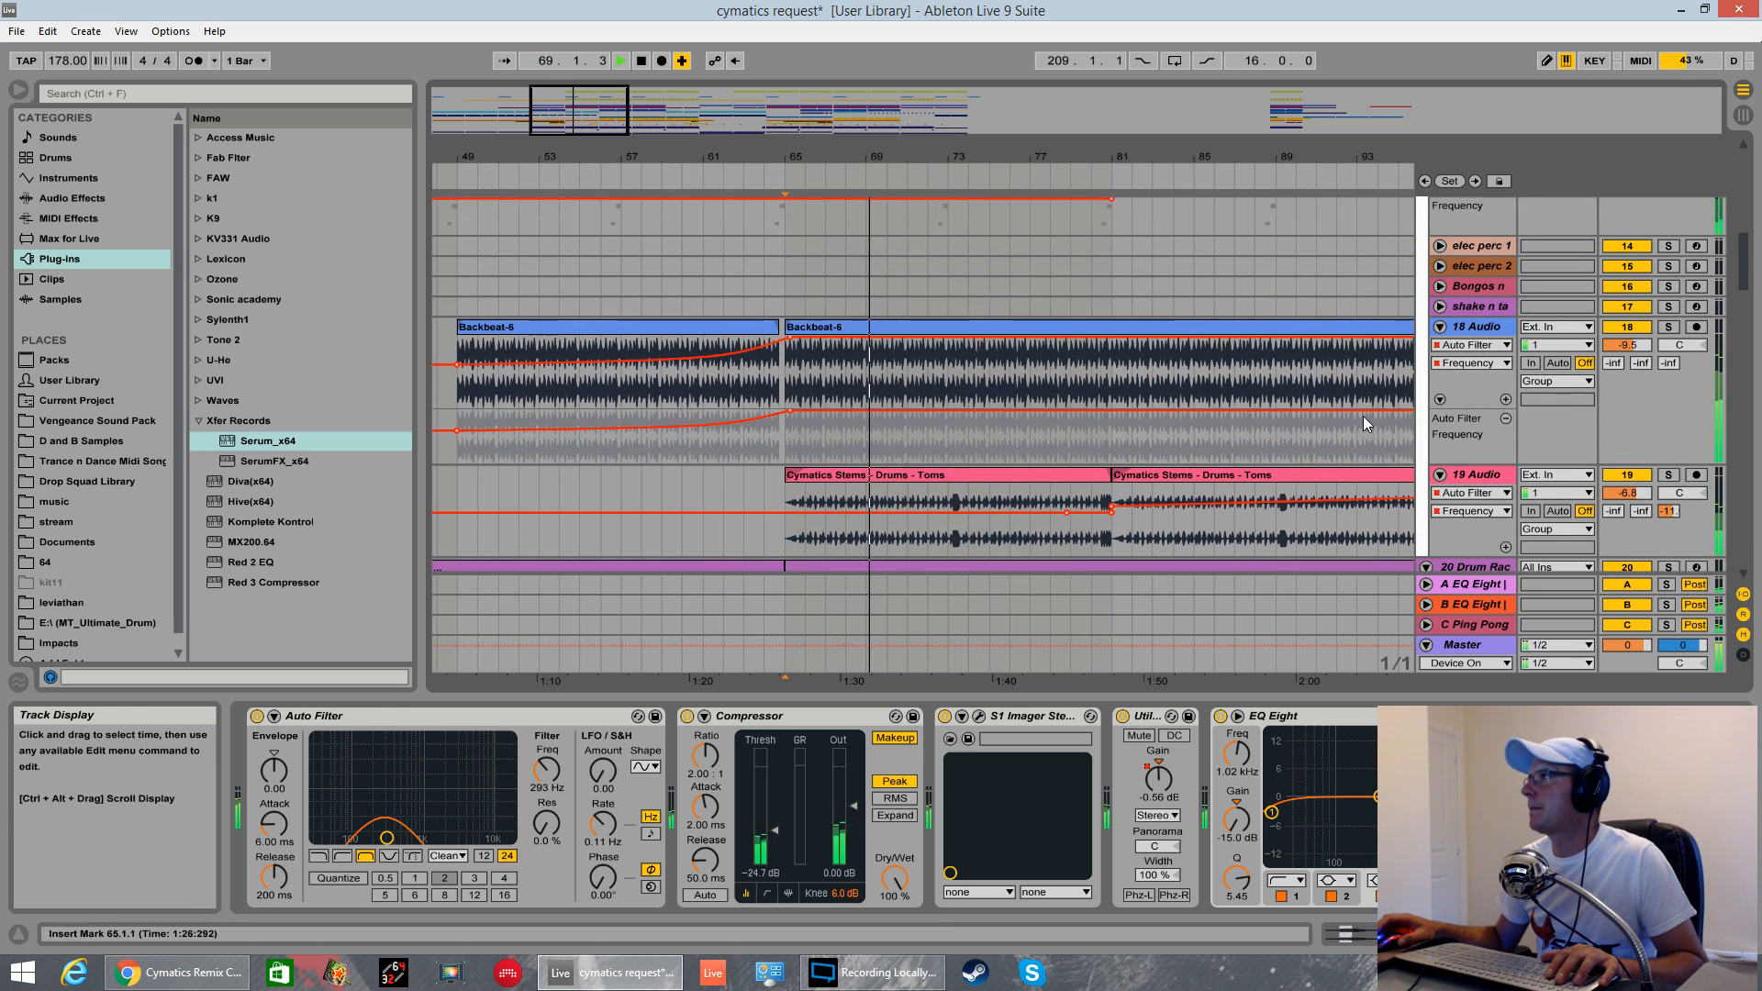
{"action": "scroll", "coordinate": [1005, 482], "scroll_direction": "down", "scroll_amount": 2}
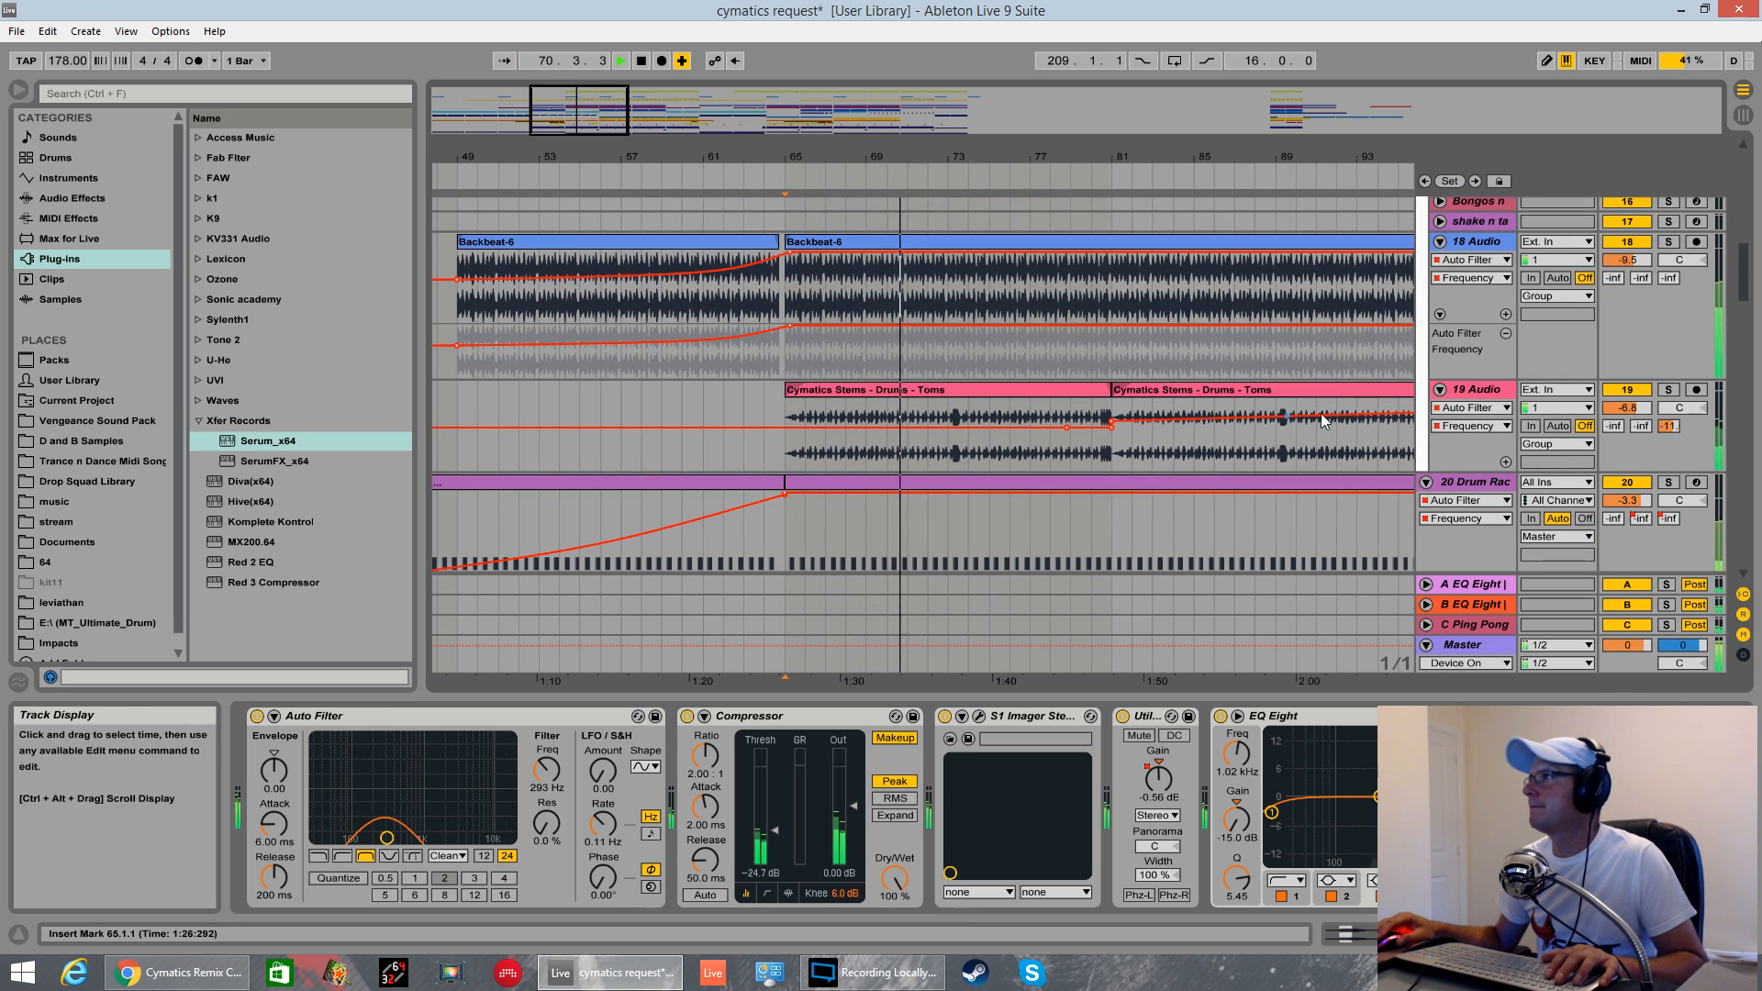
{"action": "key", "text": "space"}
- Play the toms on track 19 soloed from 65.1.1, and add drum rack track 20 to the solo
{"action": "left_click", "coordinate": [1668, 390]}
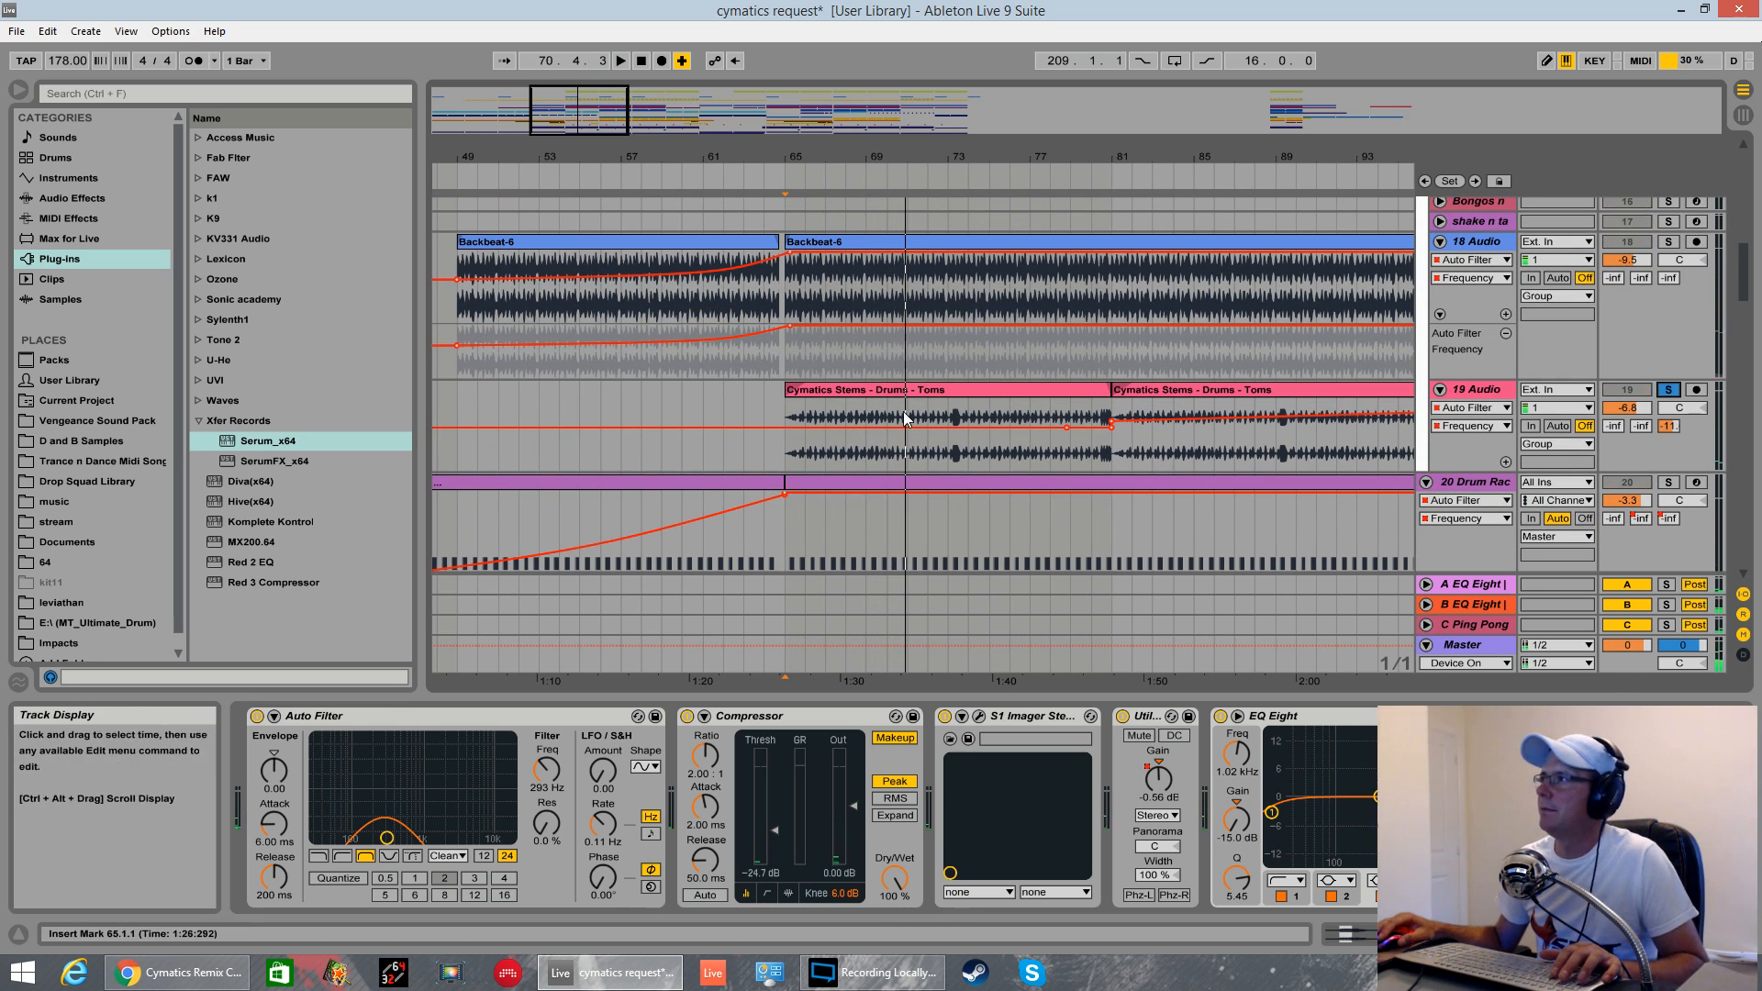
{"action": "left_click", "coordinate": [955, 446]}
{"action": "key", "text": "space"}
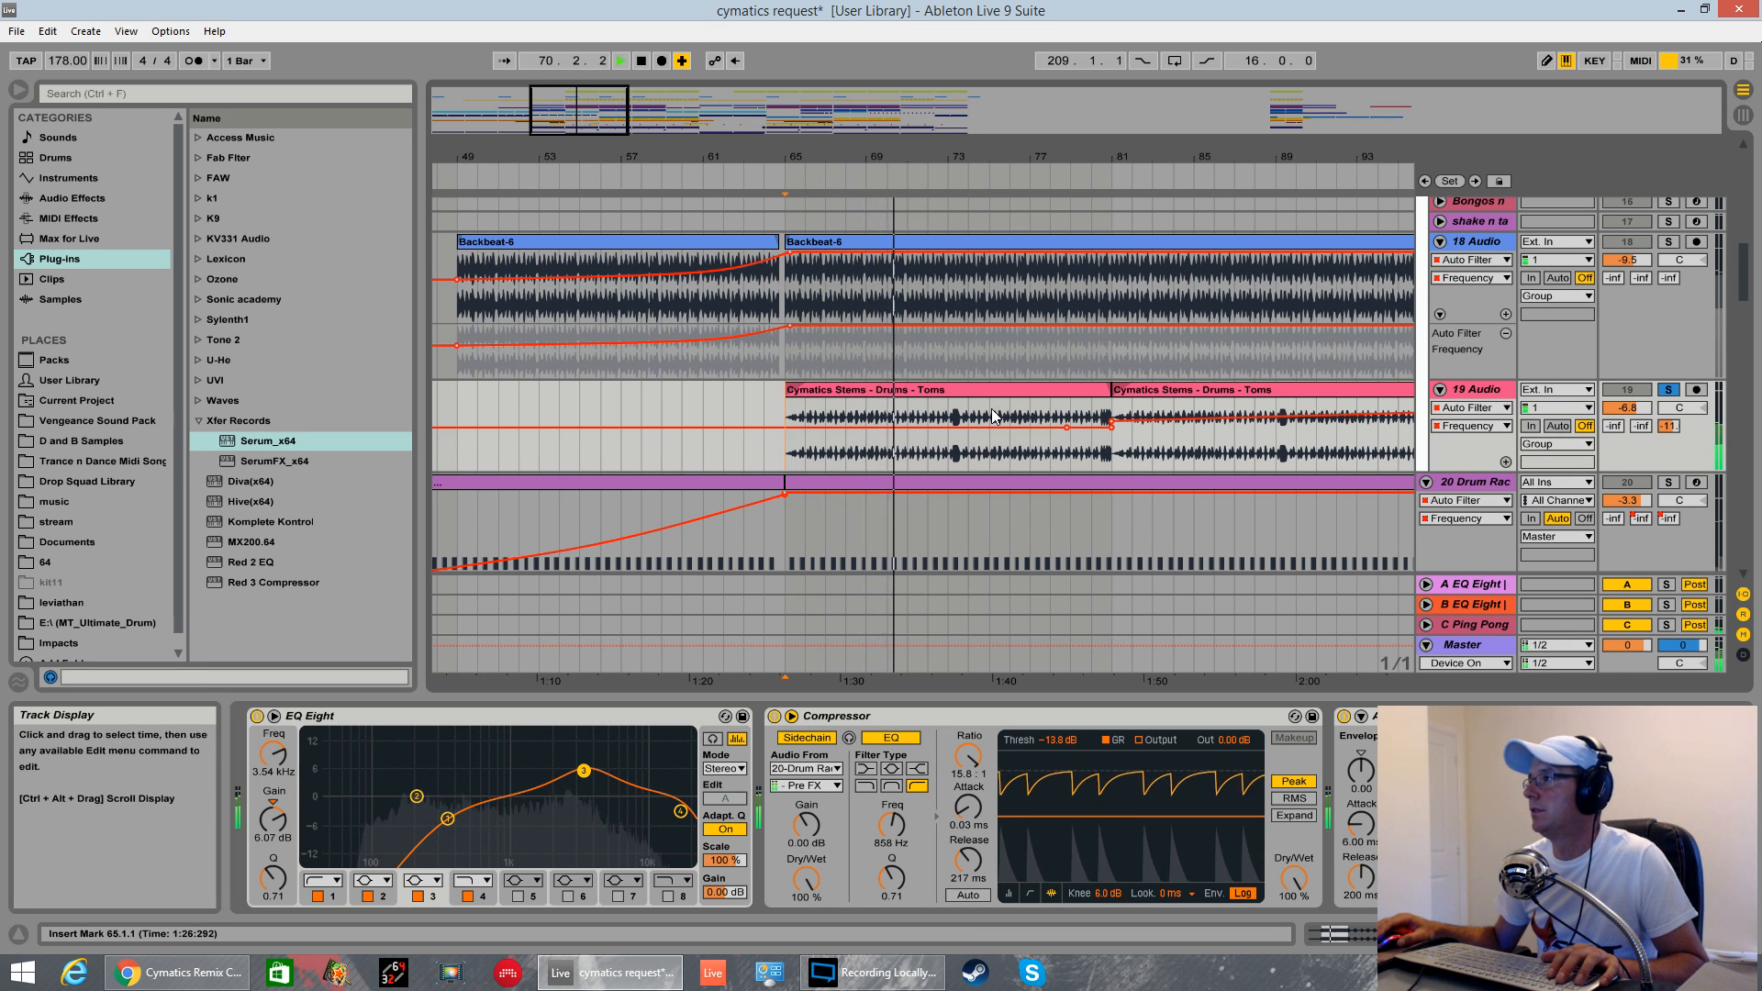
{"action": "scroll", "coordinate": [990, 410], "scroll_direction": "down", "scroll_amount": 5}
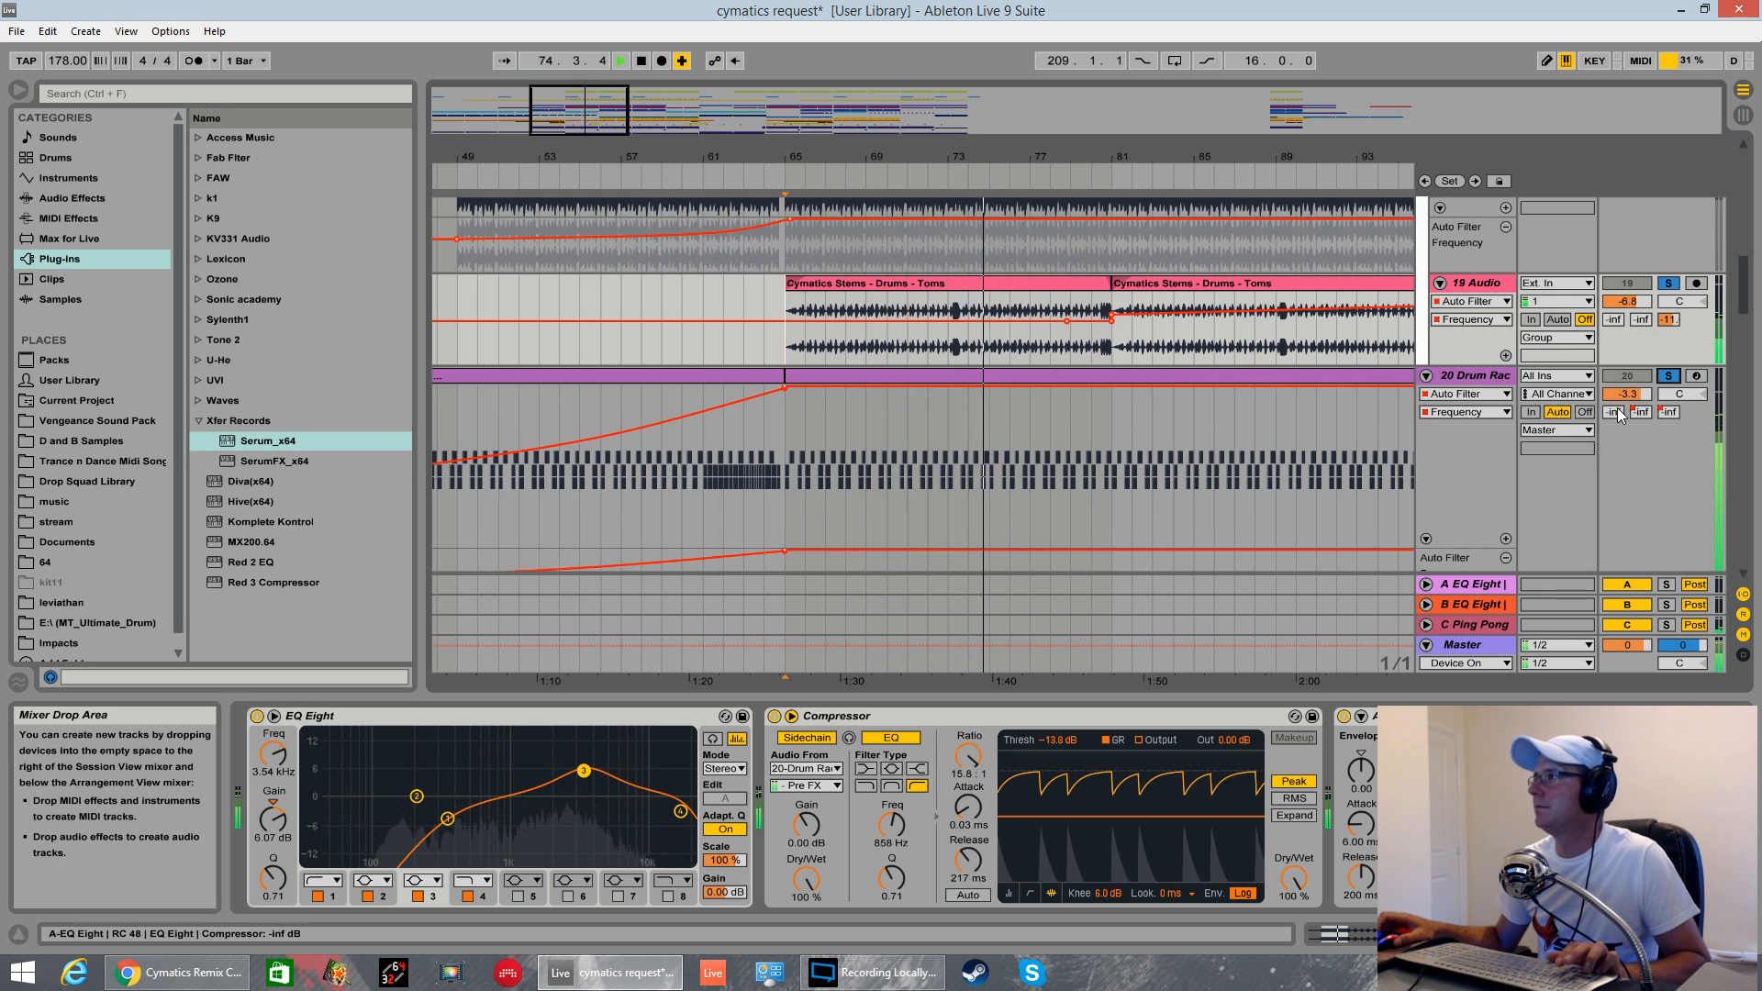
- Review the hats, crash and claps tracks during playback, and solo the whole Drums group
{"action": "scroll", "coordinate": [1404, 337], "scroll_direction": "up", "scroll_amount": 10}
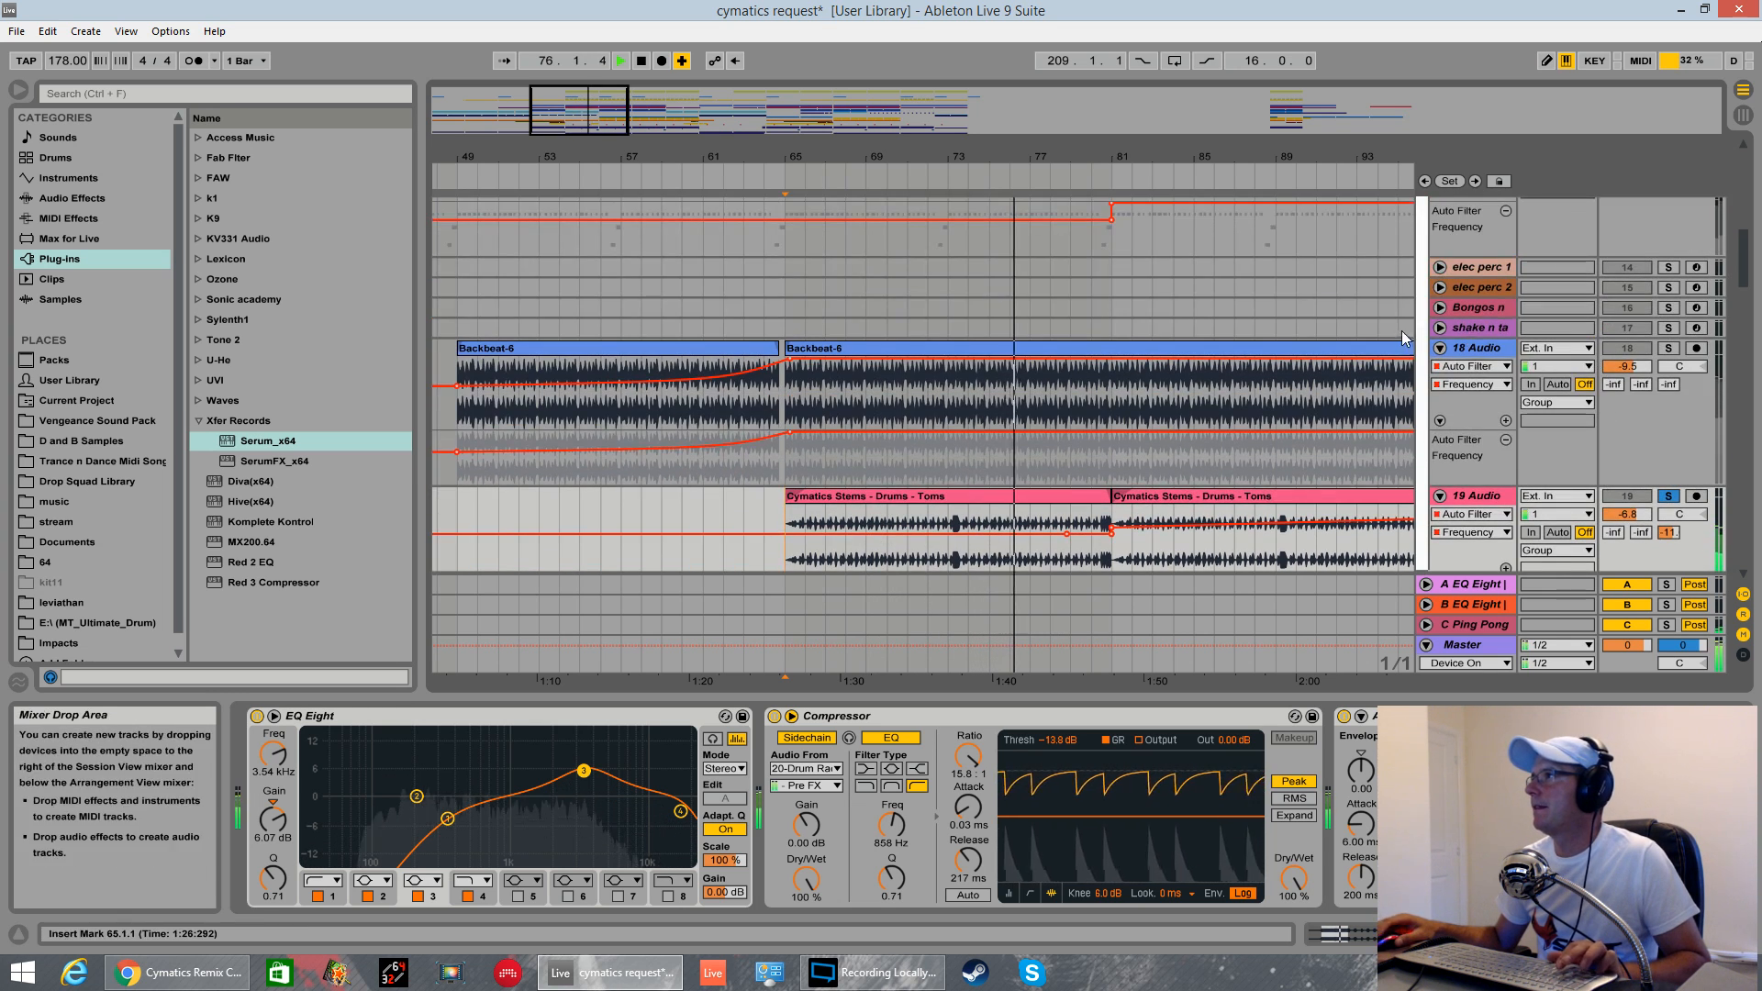
{"action": "scroll", "coordinate": [1574, 392], "scroll_direction": "up", "scroll_amount": 10}
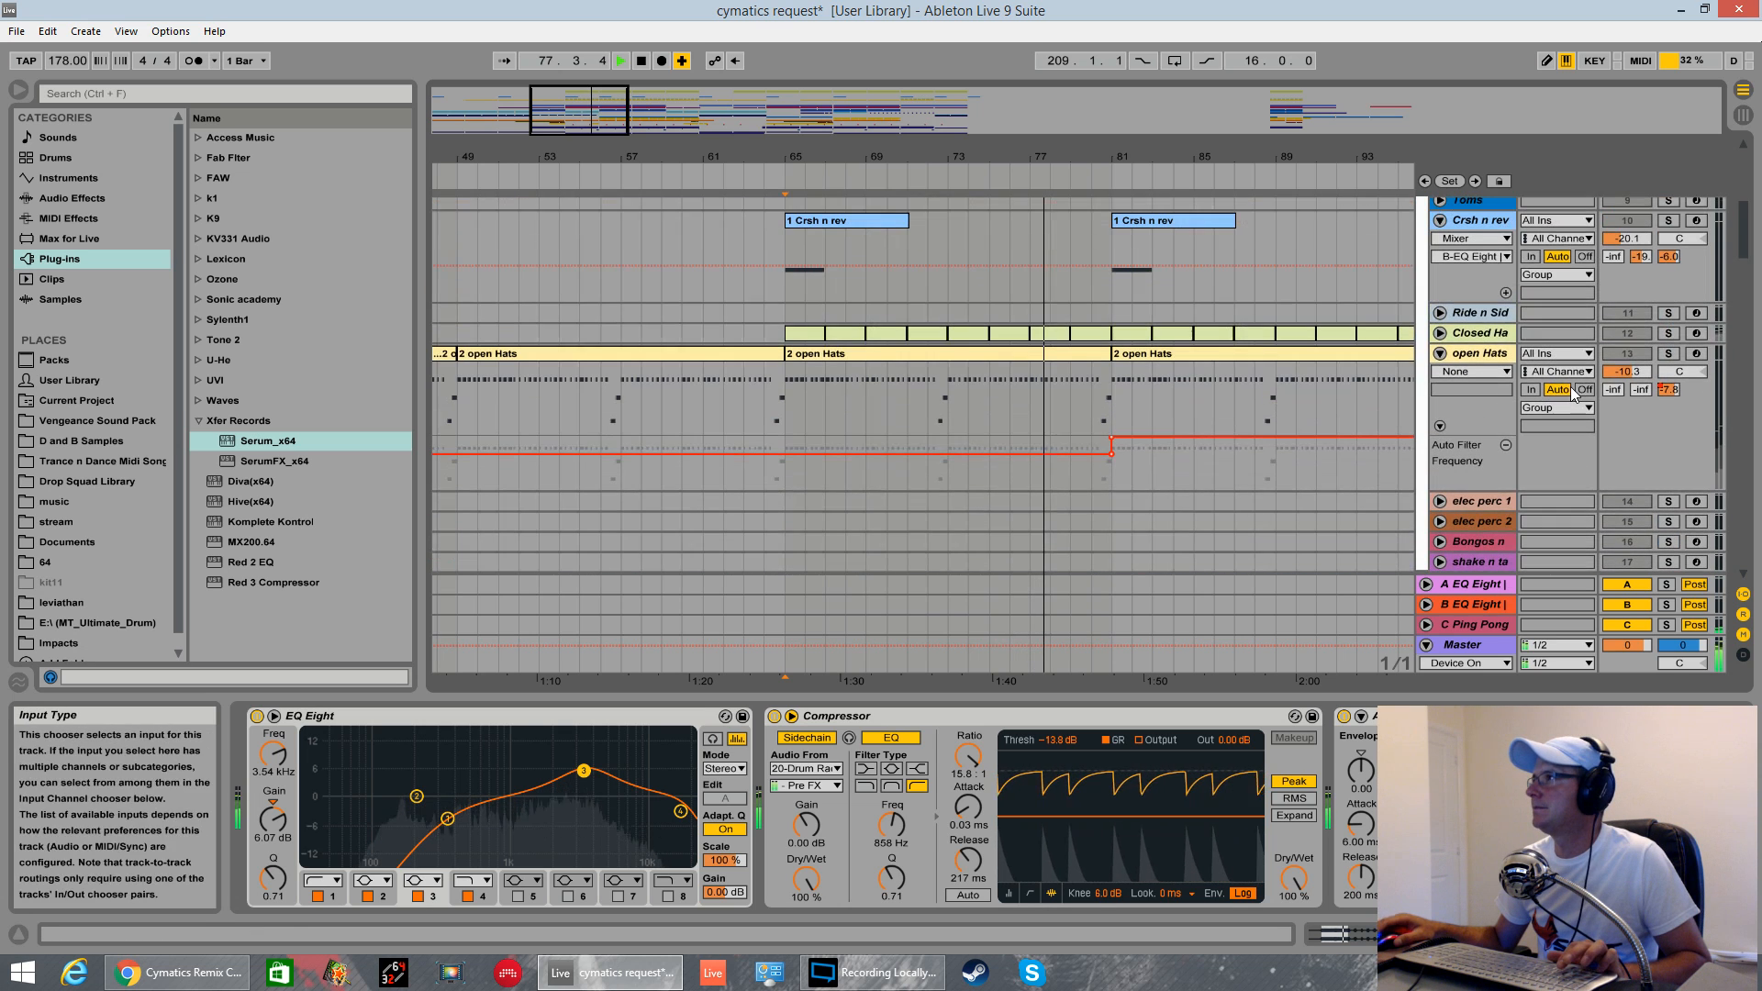
{"action": "scroll", "coordinate": [1678, 356], "scroll_direction": "up", "scroll_amount": 10}
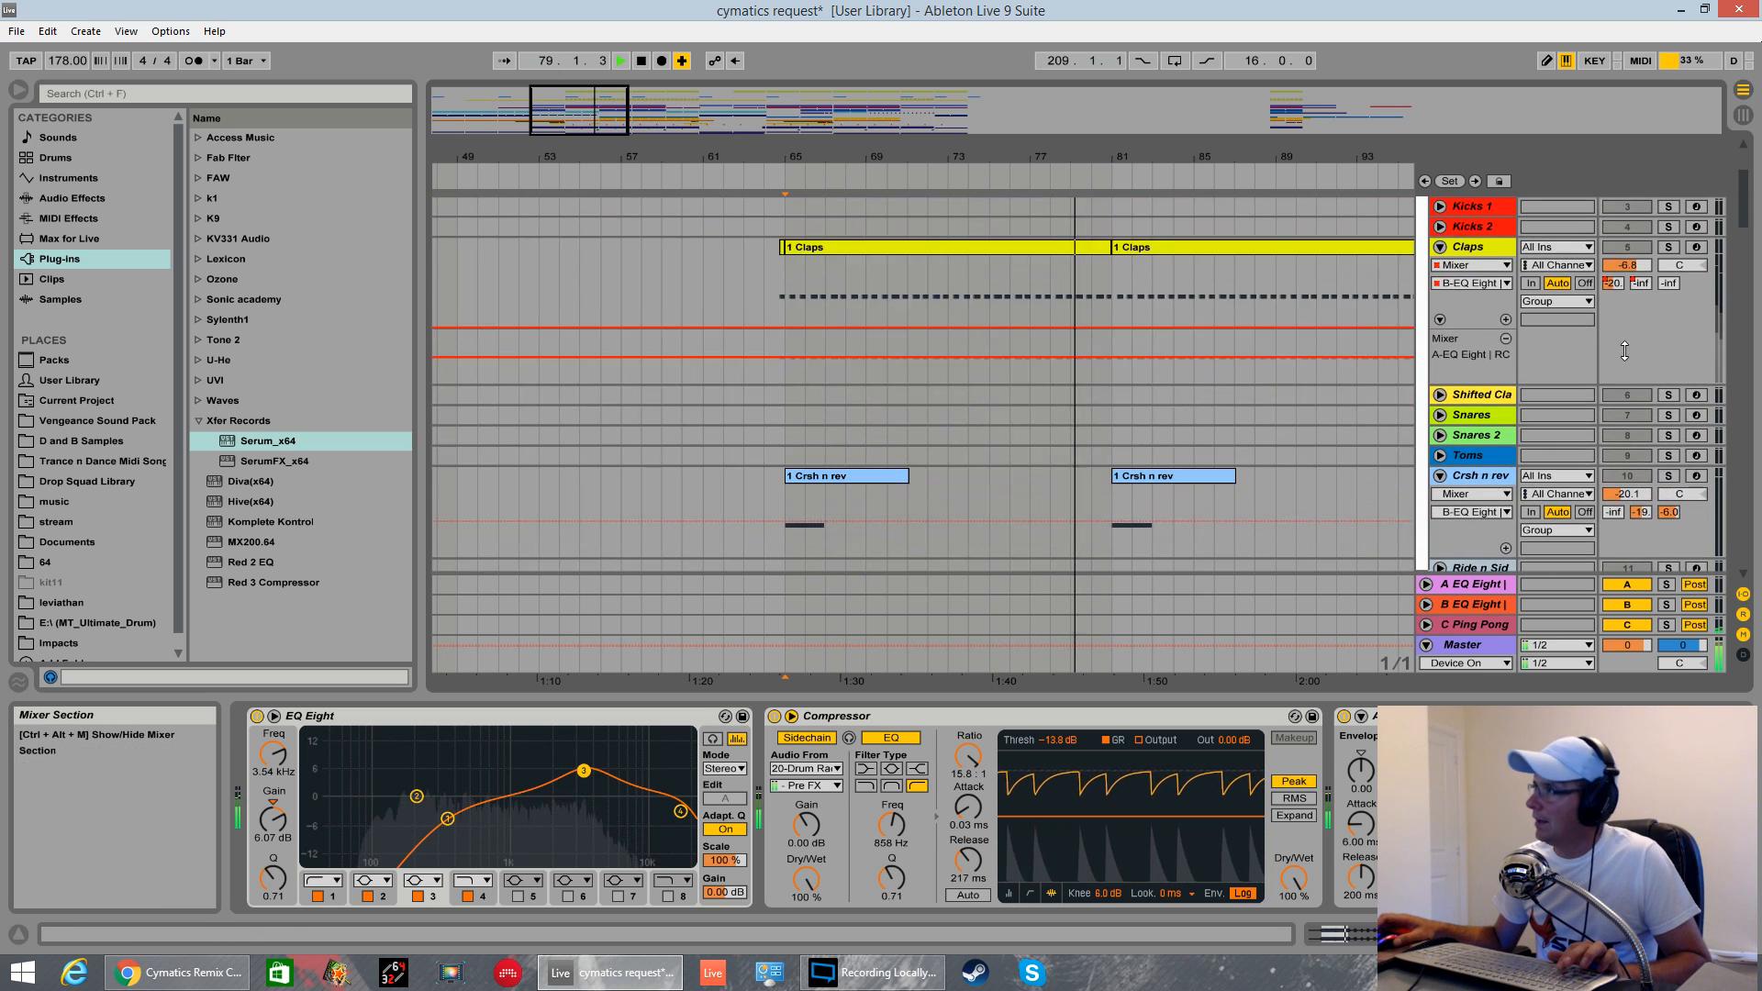
{"action": "scroll", "coordinate": [1625, 352], "scroll_direction": "up", "scroll_amount": 6}
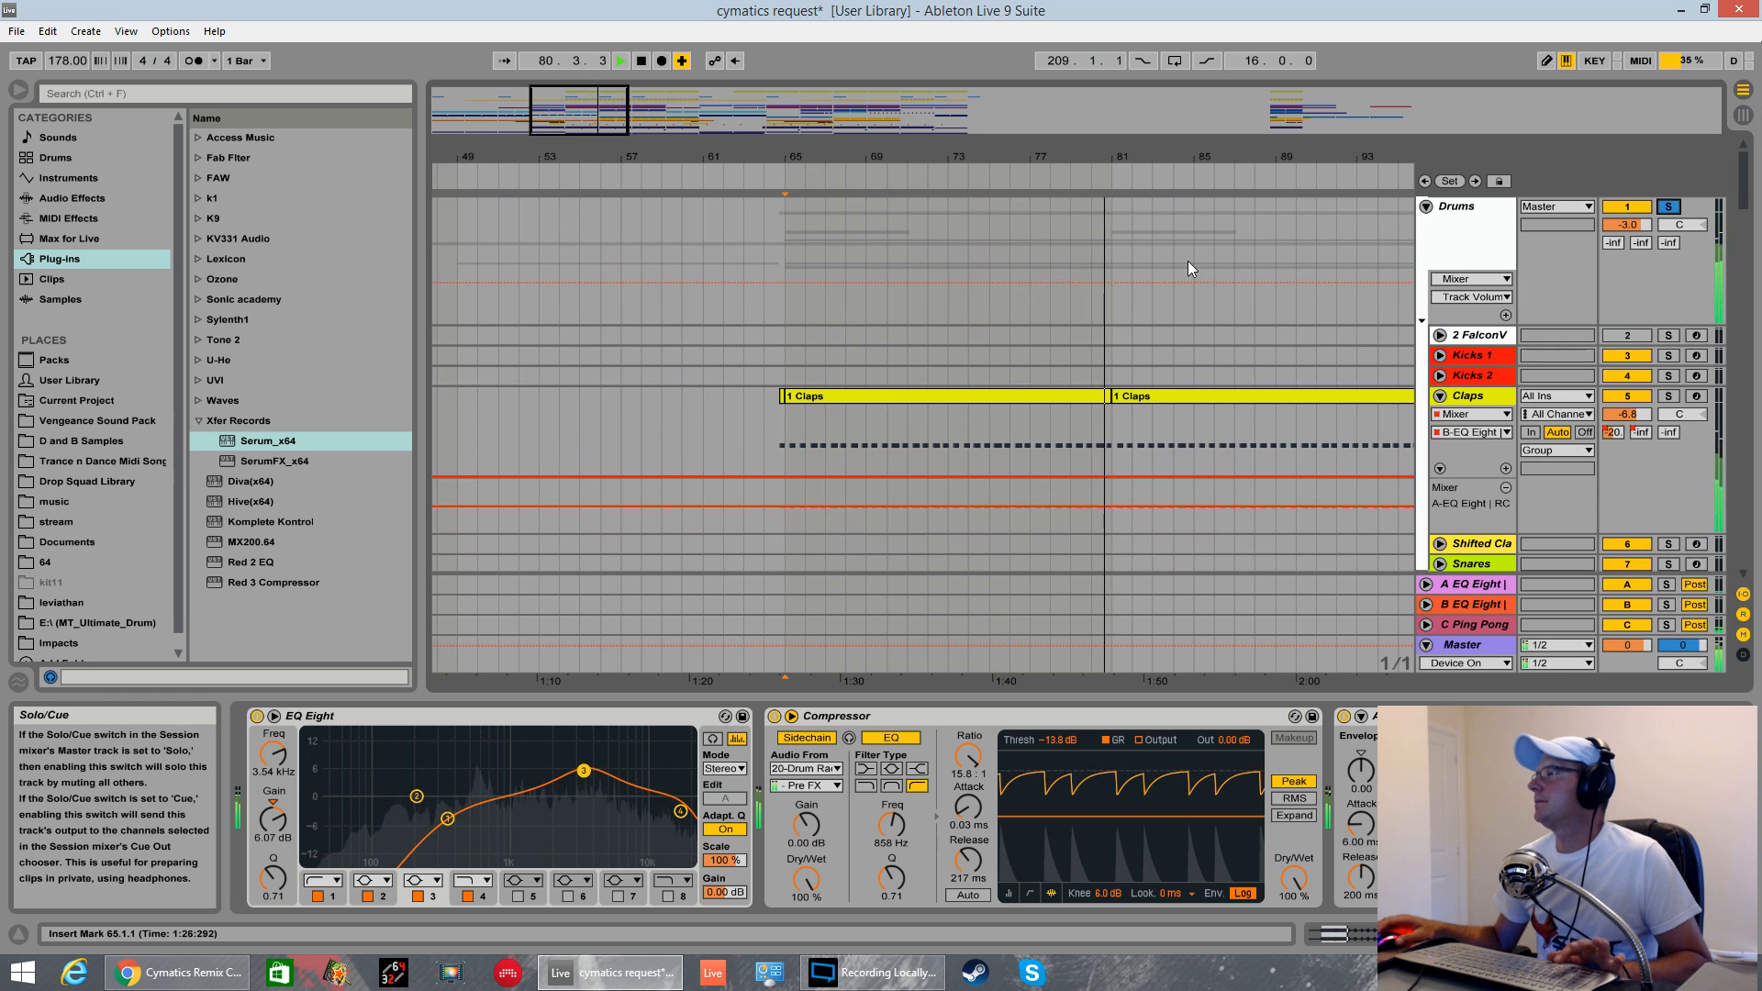
- Listen to the soloed drums across the wider arrangement with Backbeat track 18 also soloed, and stop playback at bar 86
{"action": "left_click_drag", "start_coordinate": [963, 170], "coordinate": [963, 129]}
{"action": "scroll", "coordinate": [935, 306], "scroll_direction": "down", "scroll_amount": 3}
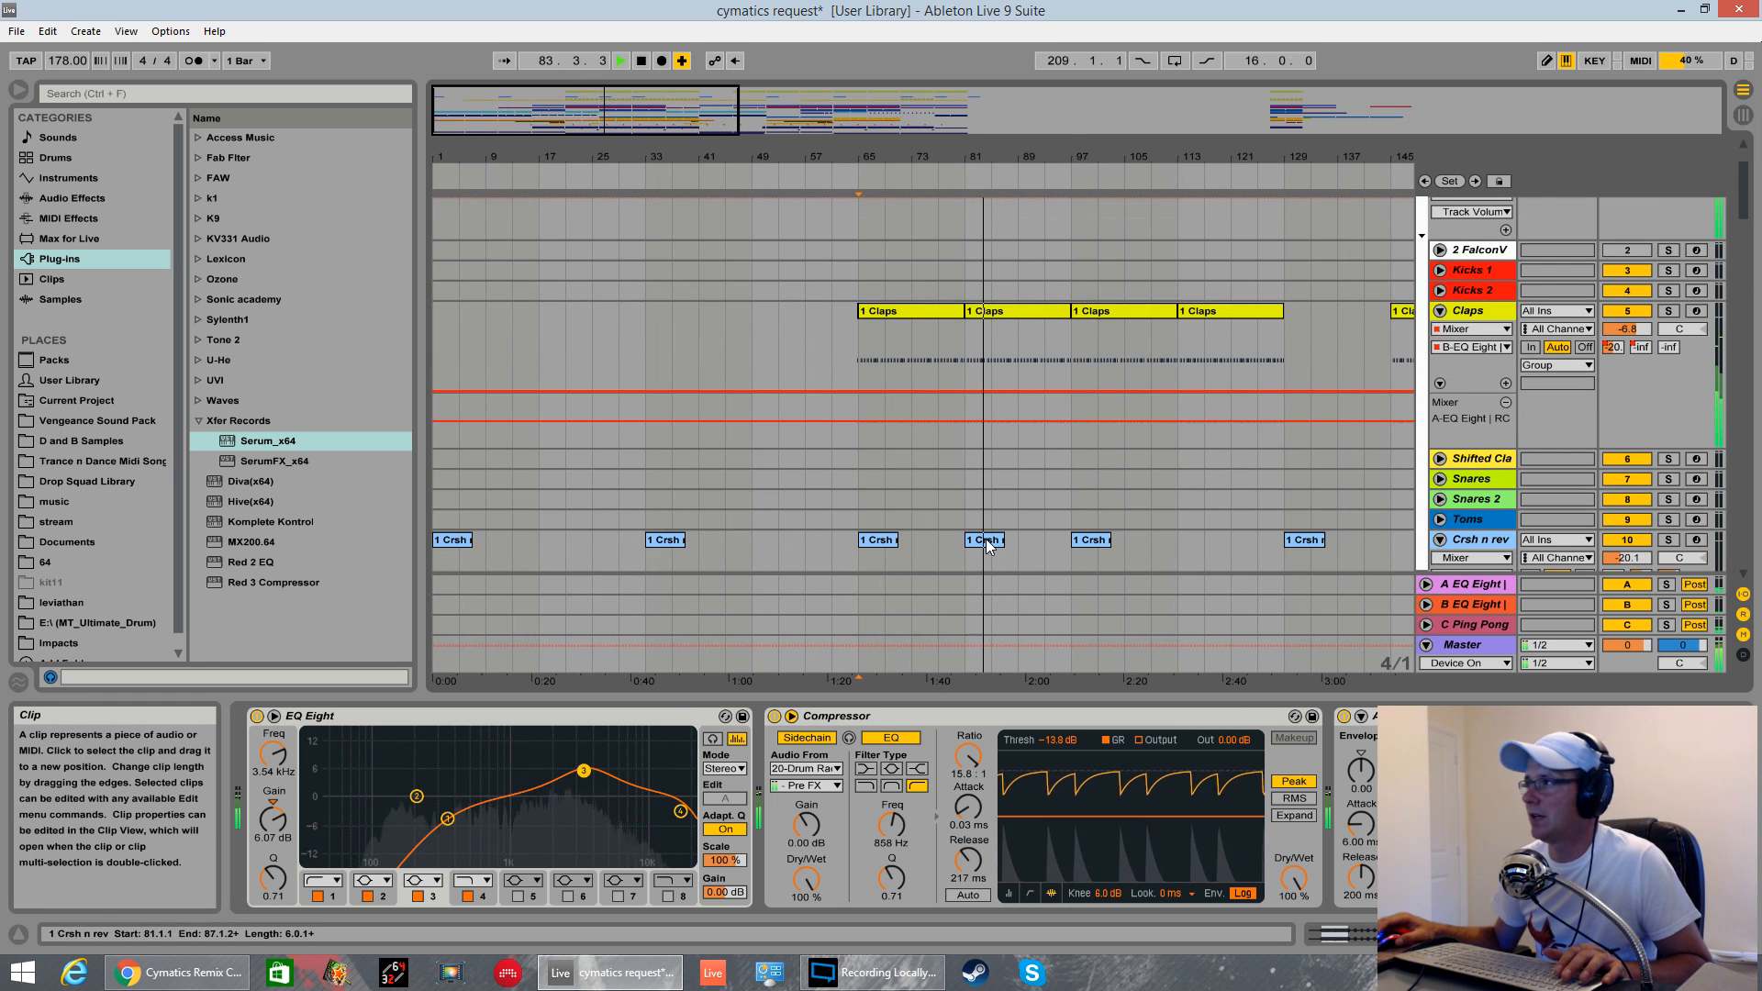
{"action": "scroll", "coordinate": [986, 538], "scroll_direction": "down", "scroll_amount": 8}
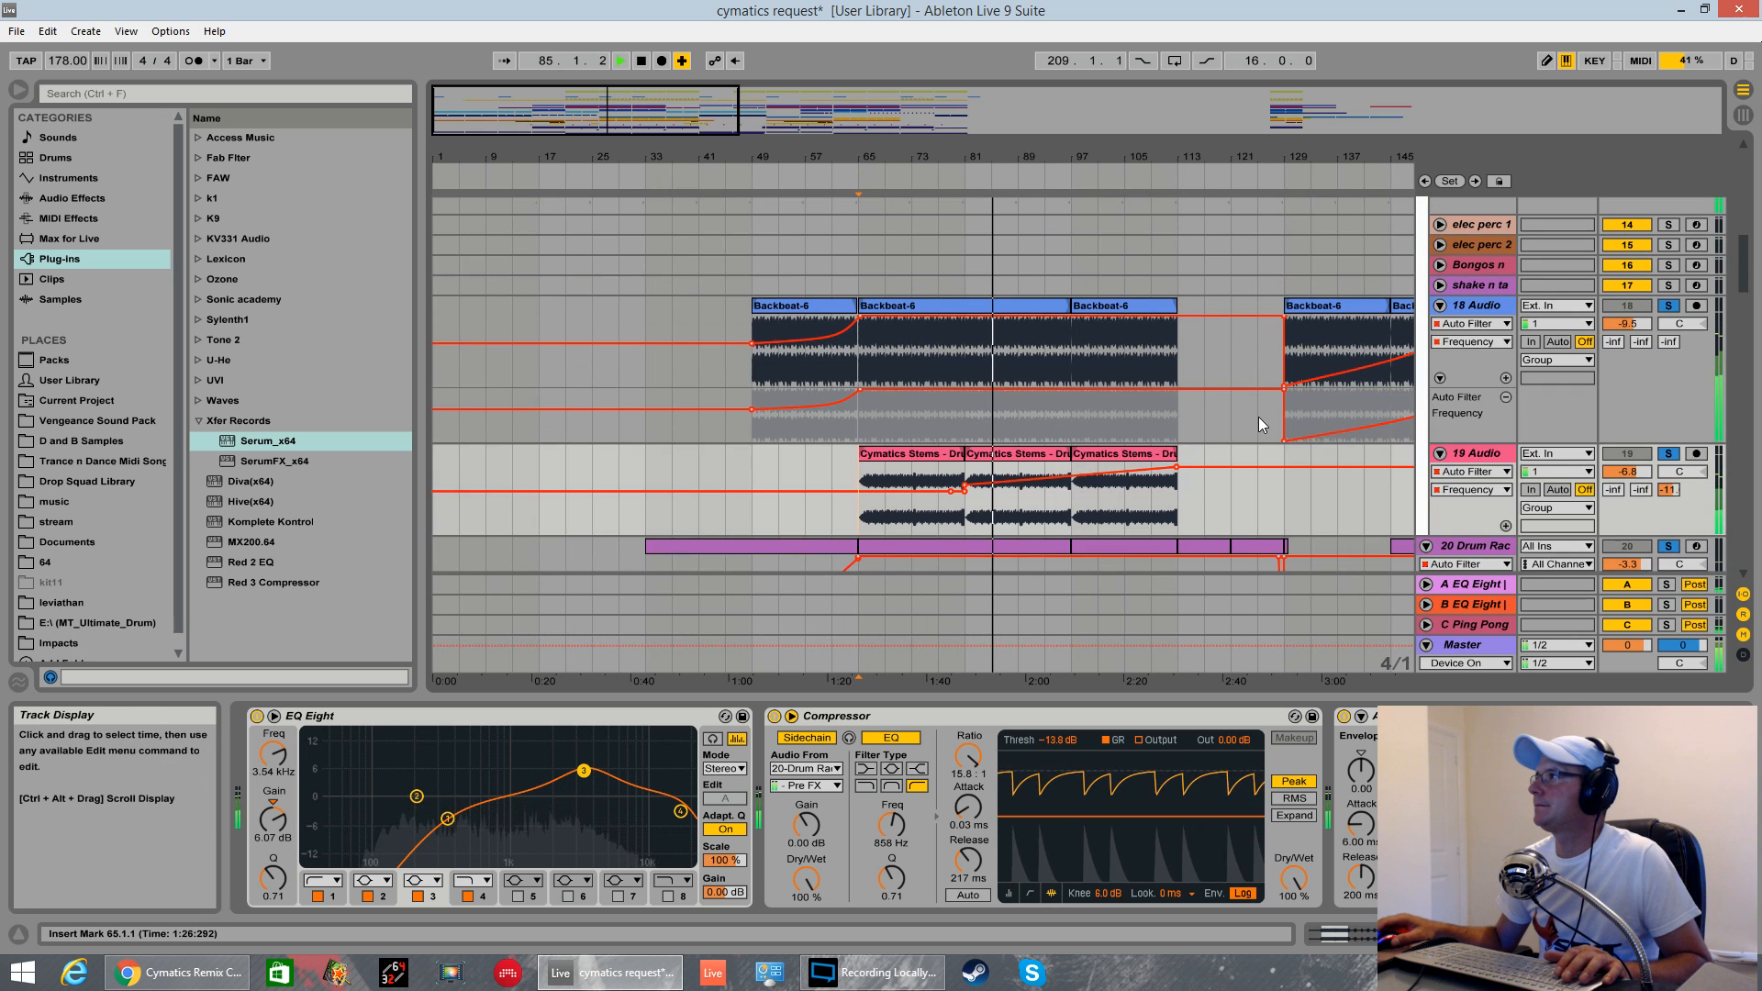
{"action": "scroll", "coordinate": [1258, 421], "scroll_direction": "up", "scroll_amount": 2}
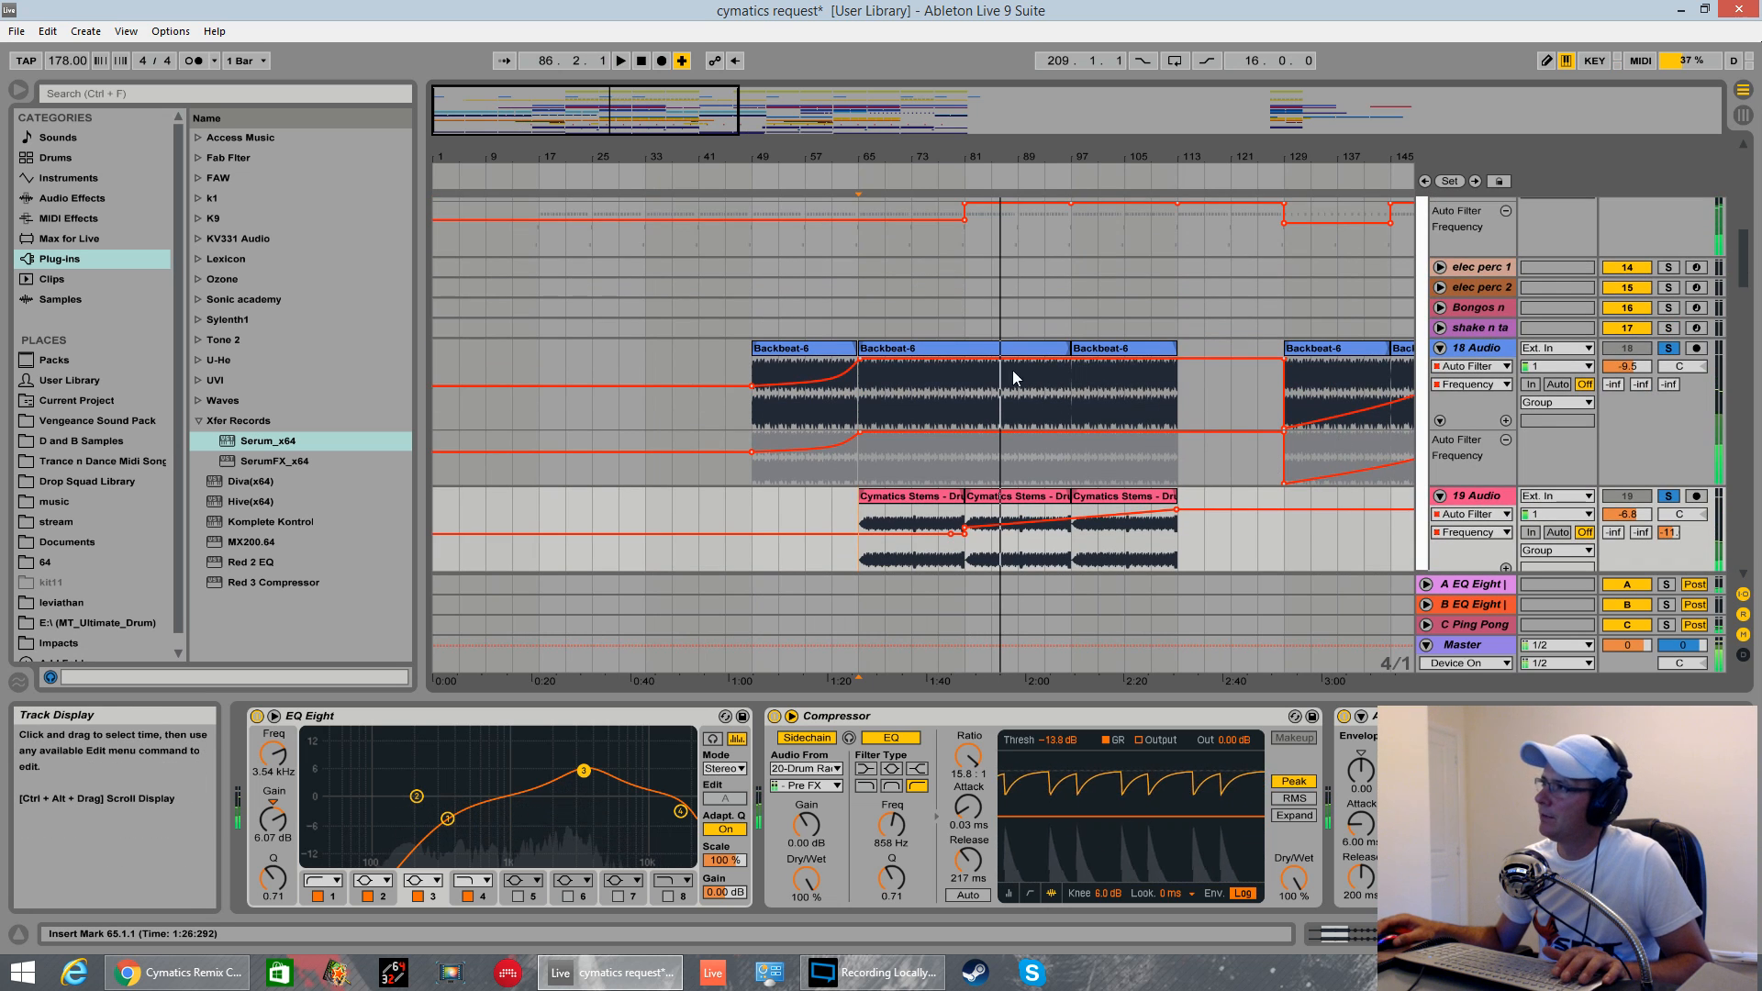
{"action": "scroll", "coordinate": [1058, 457], "scroll_direction": "down", "scroll_amount": 4}
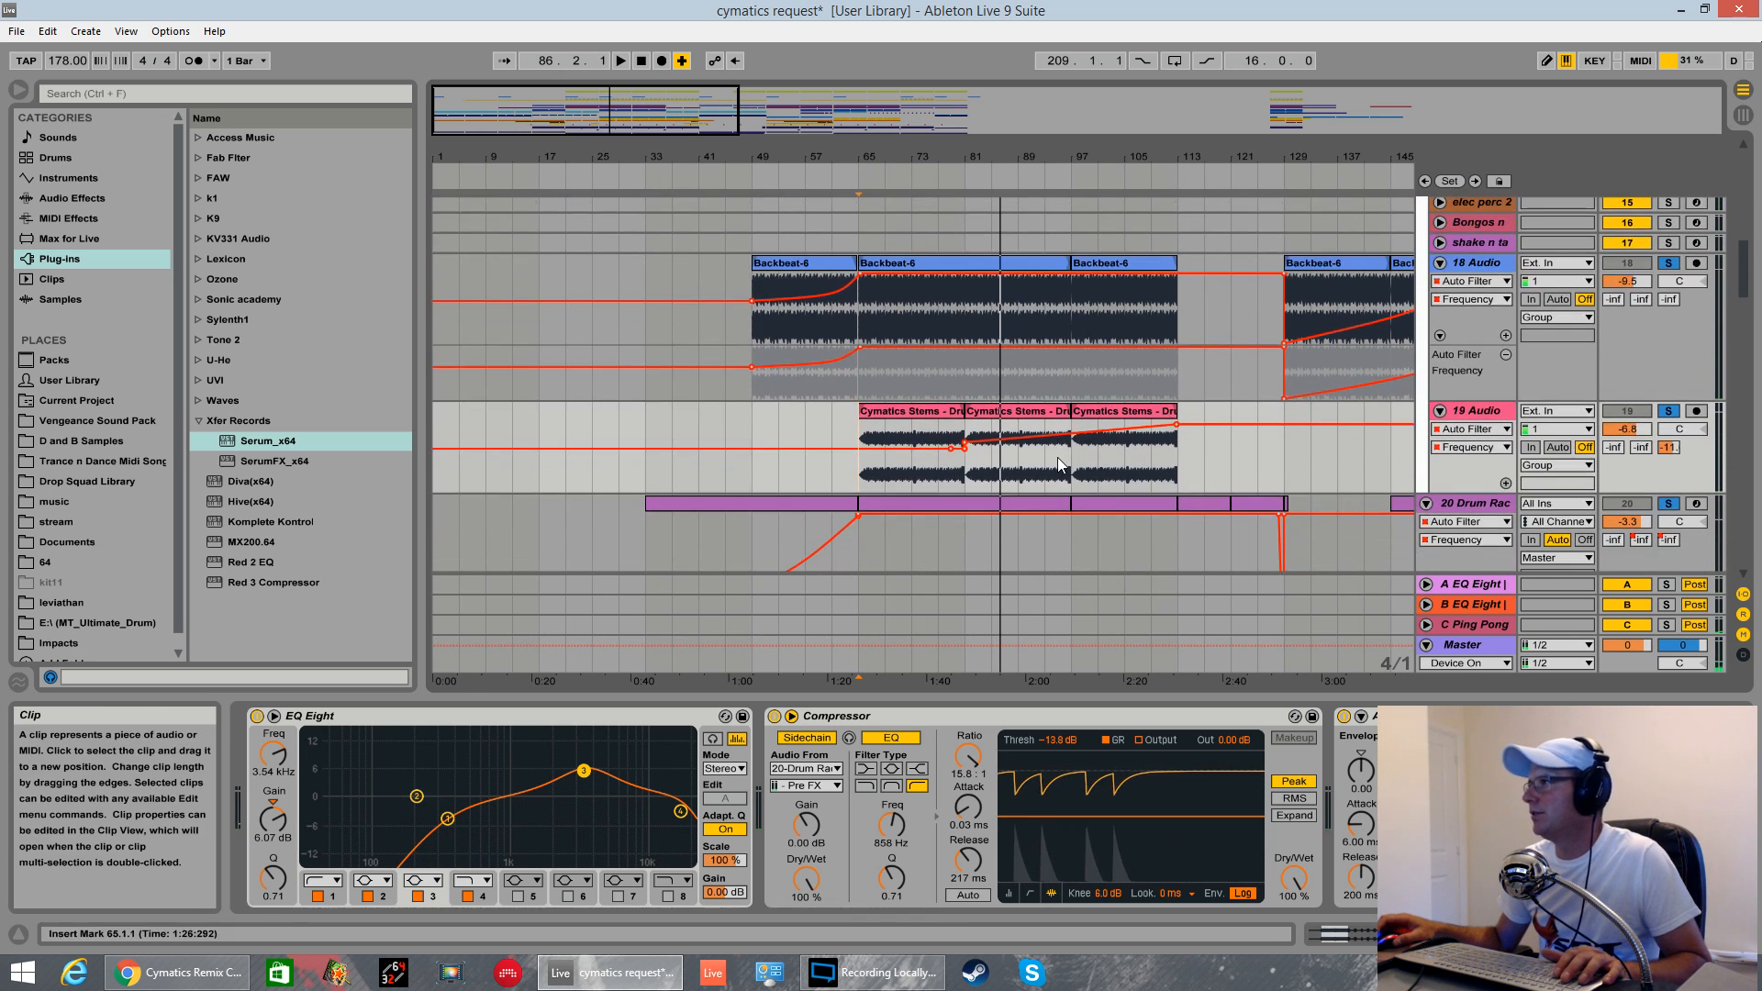
- Examine the Drums group's Glue Compressor and EQ Eight while playing the soloed drums from 65.1.1, and stop playback
{"action": "scroll", "coordinate": [1265, 466], "scroll_direction": "up", "scroll_amount": 8}
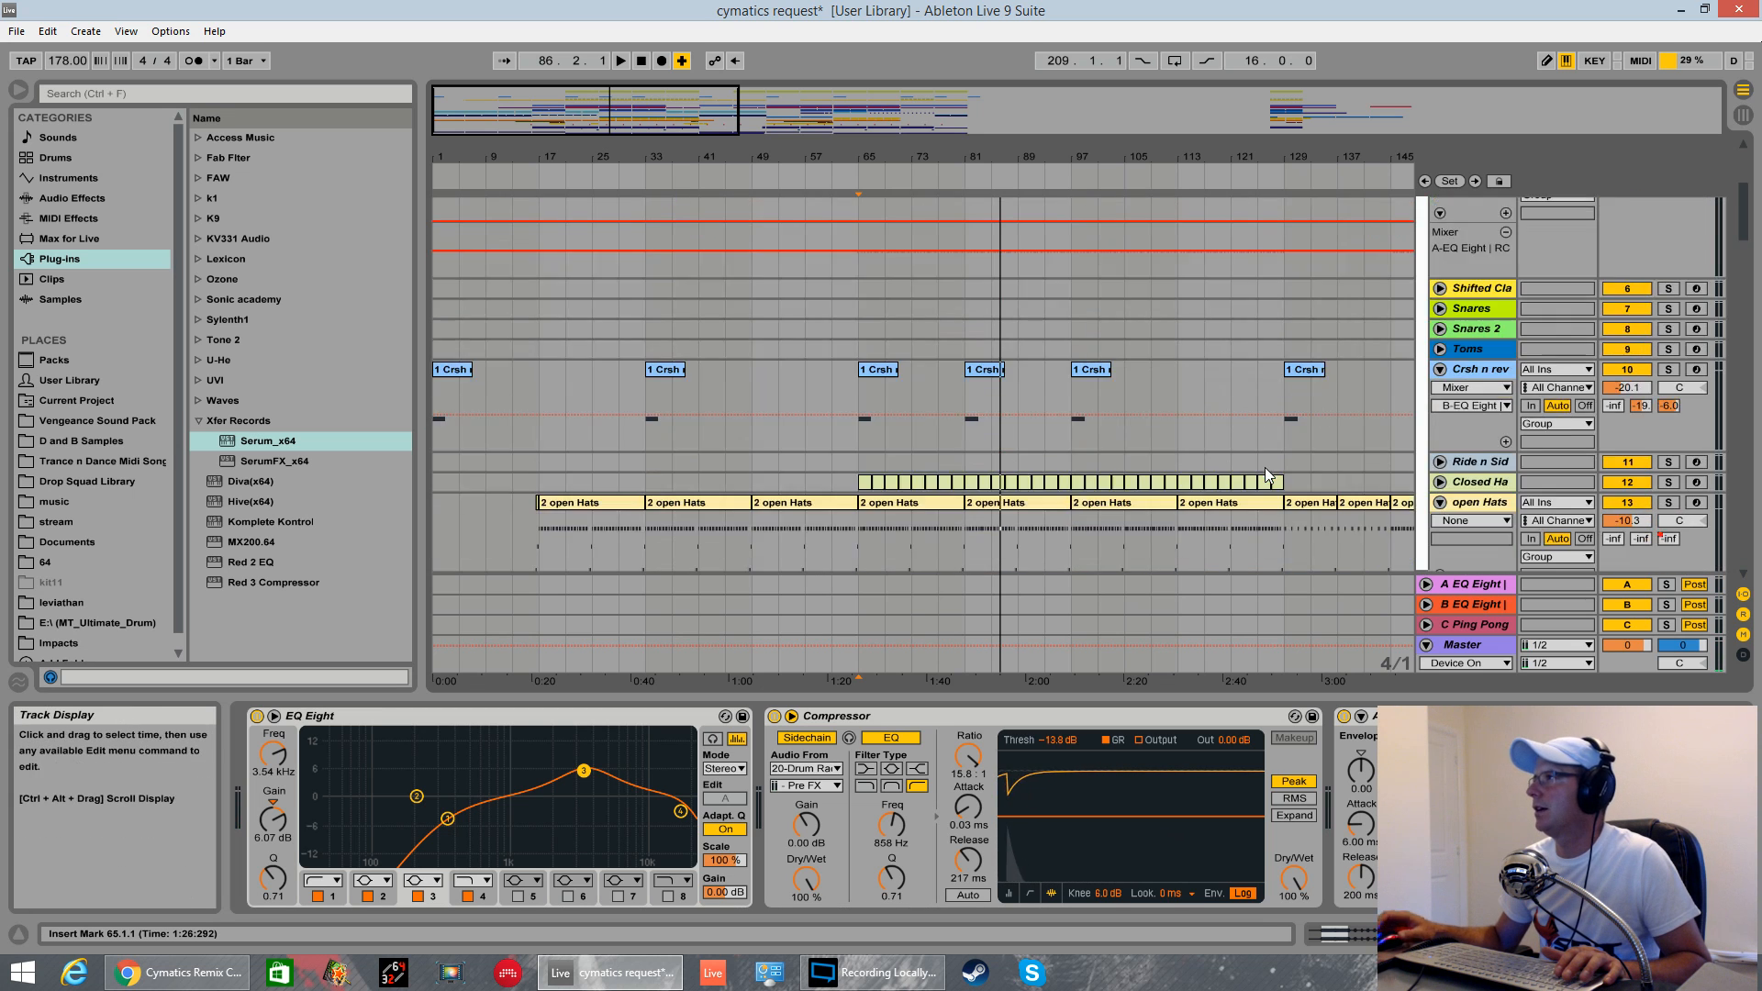
{"action": "scroll", "coordinate": [1258, 467], "scroll_direction": "up", "scroll_amount": 10}
{"action": "left_click", "coordinate": [1474, 202]}
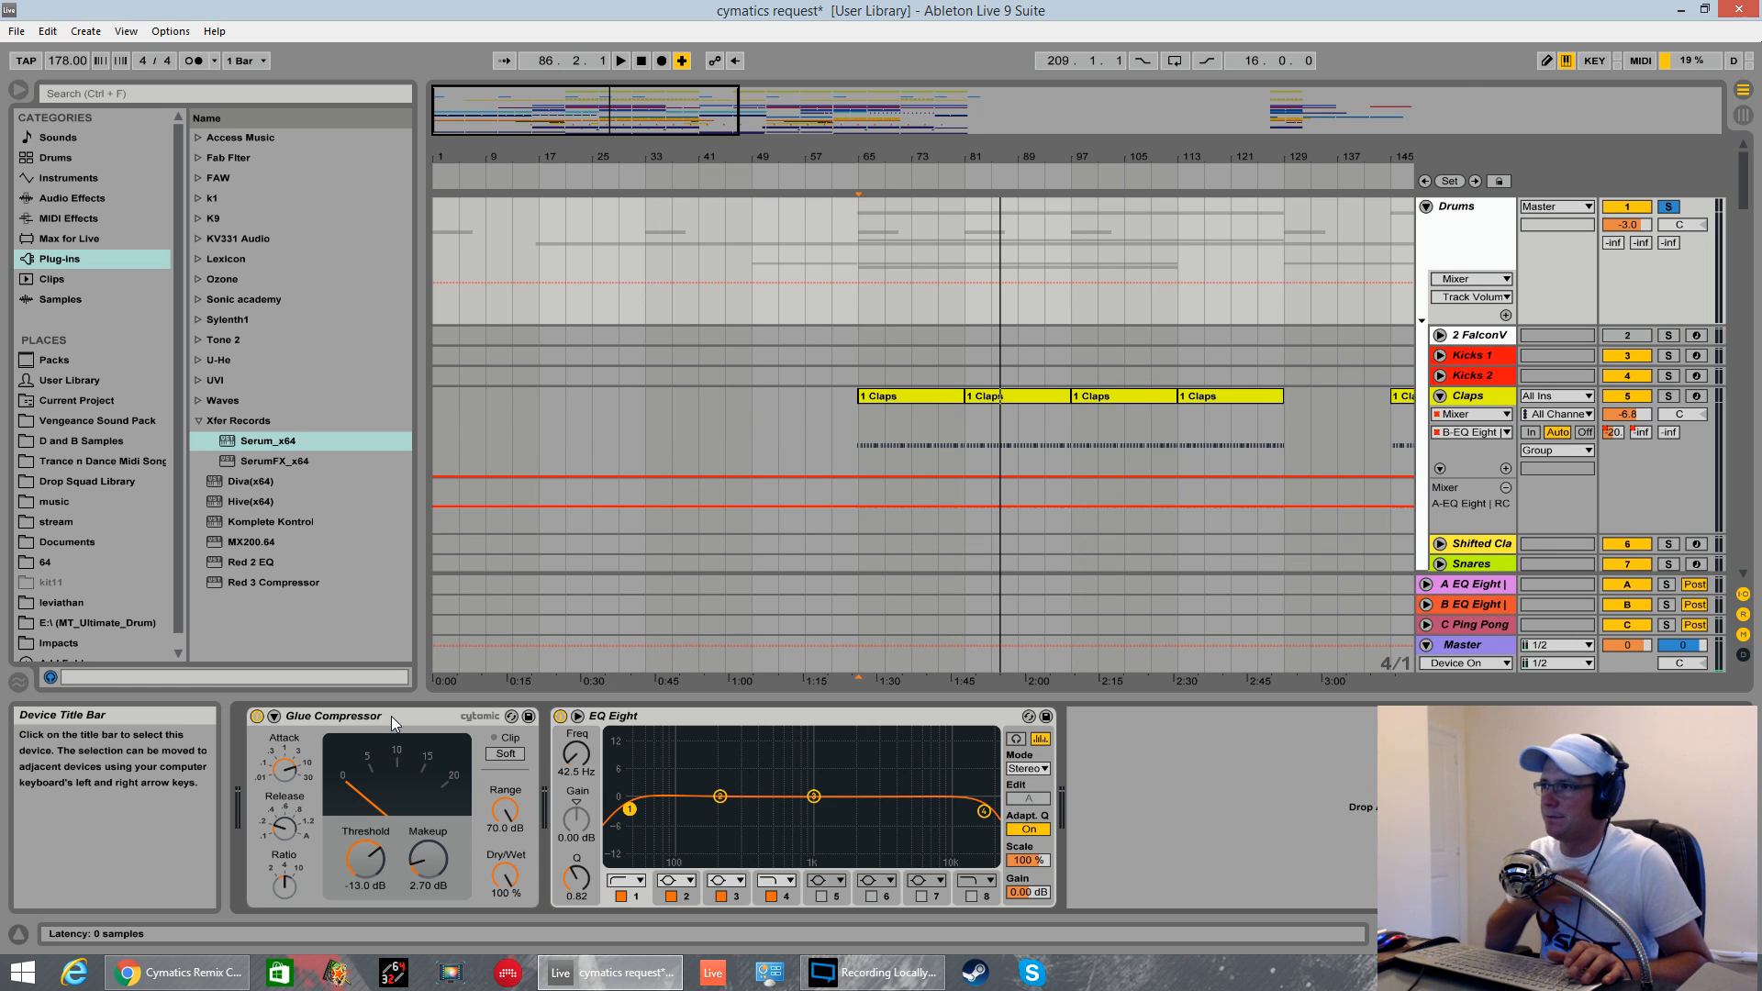
{"action": "key", "text": "space"}
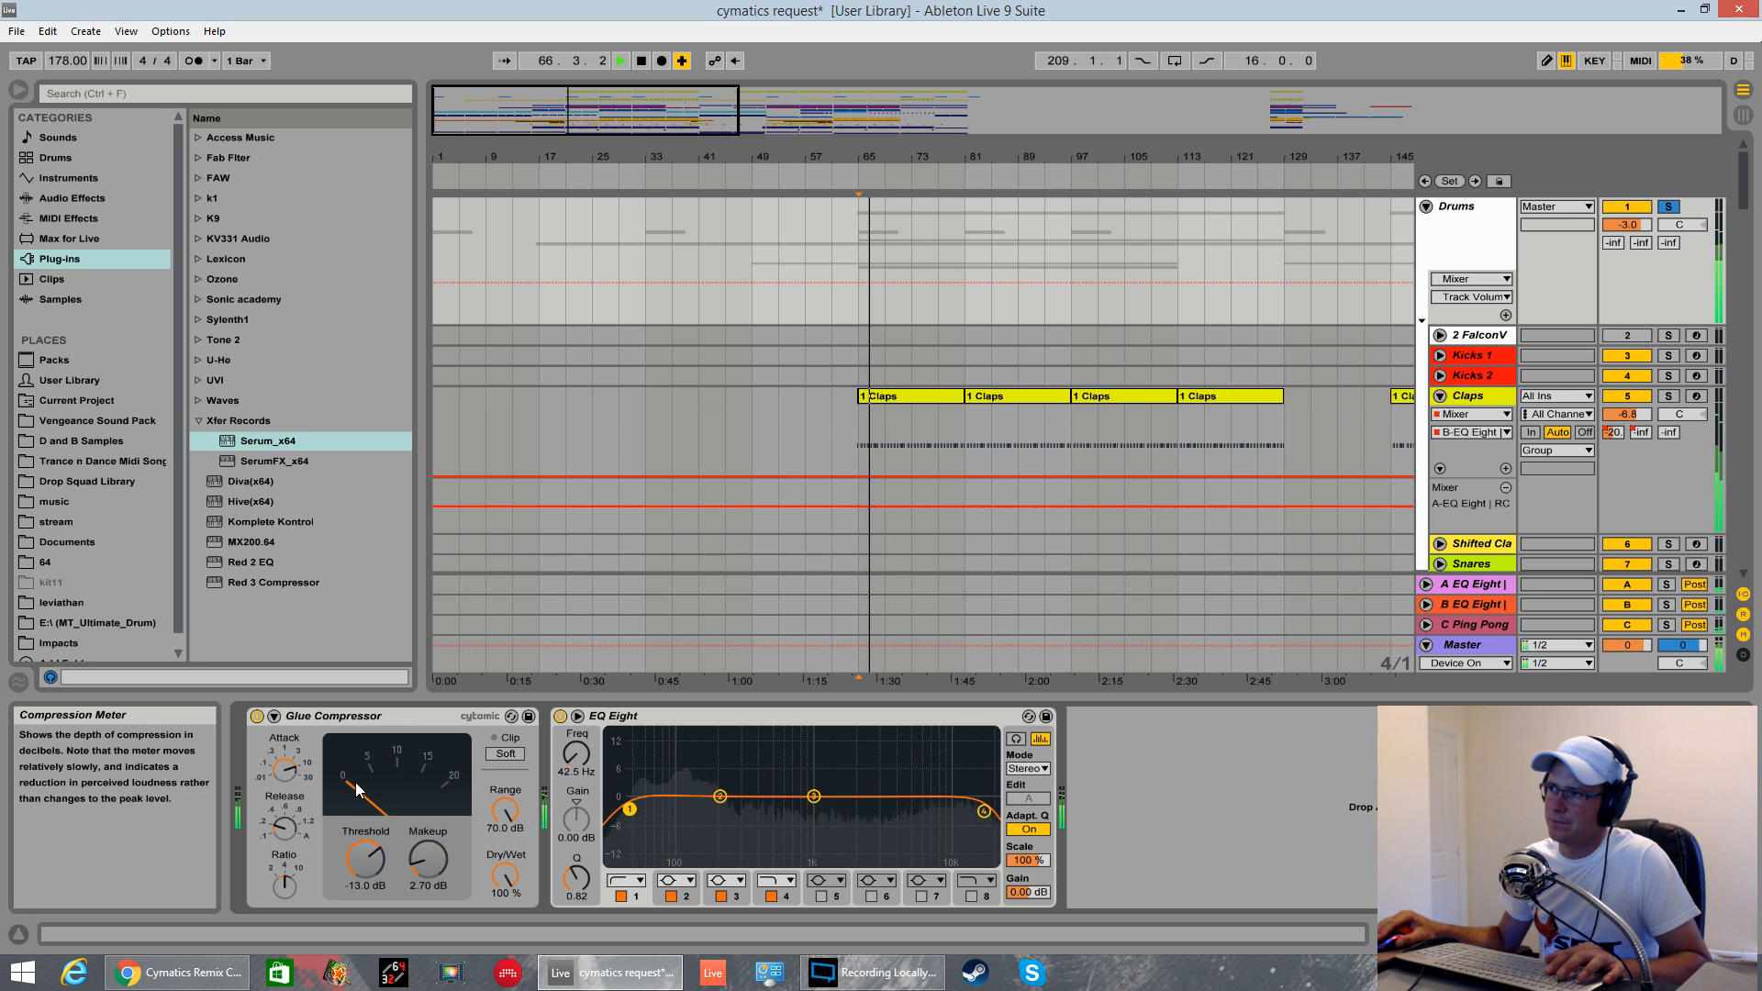
{"action": "key", "text": "space"}
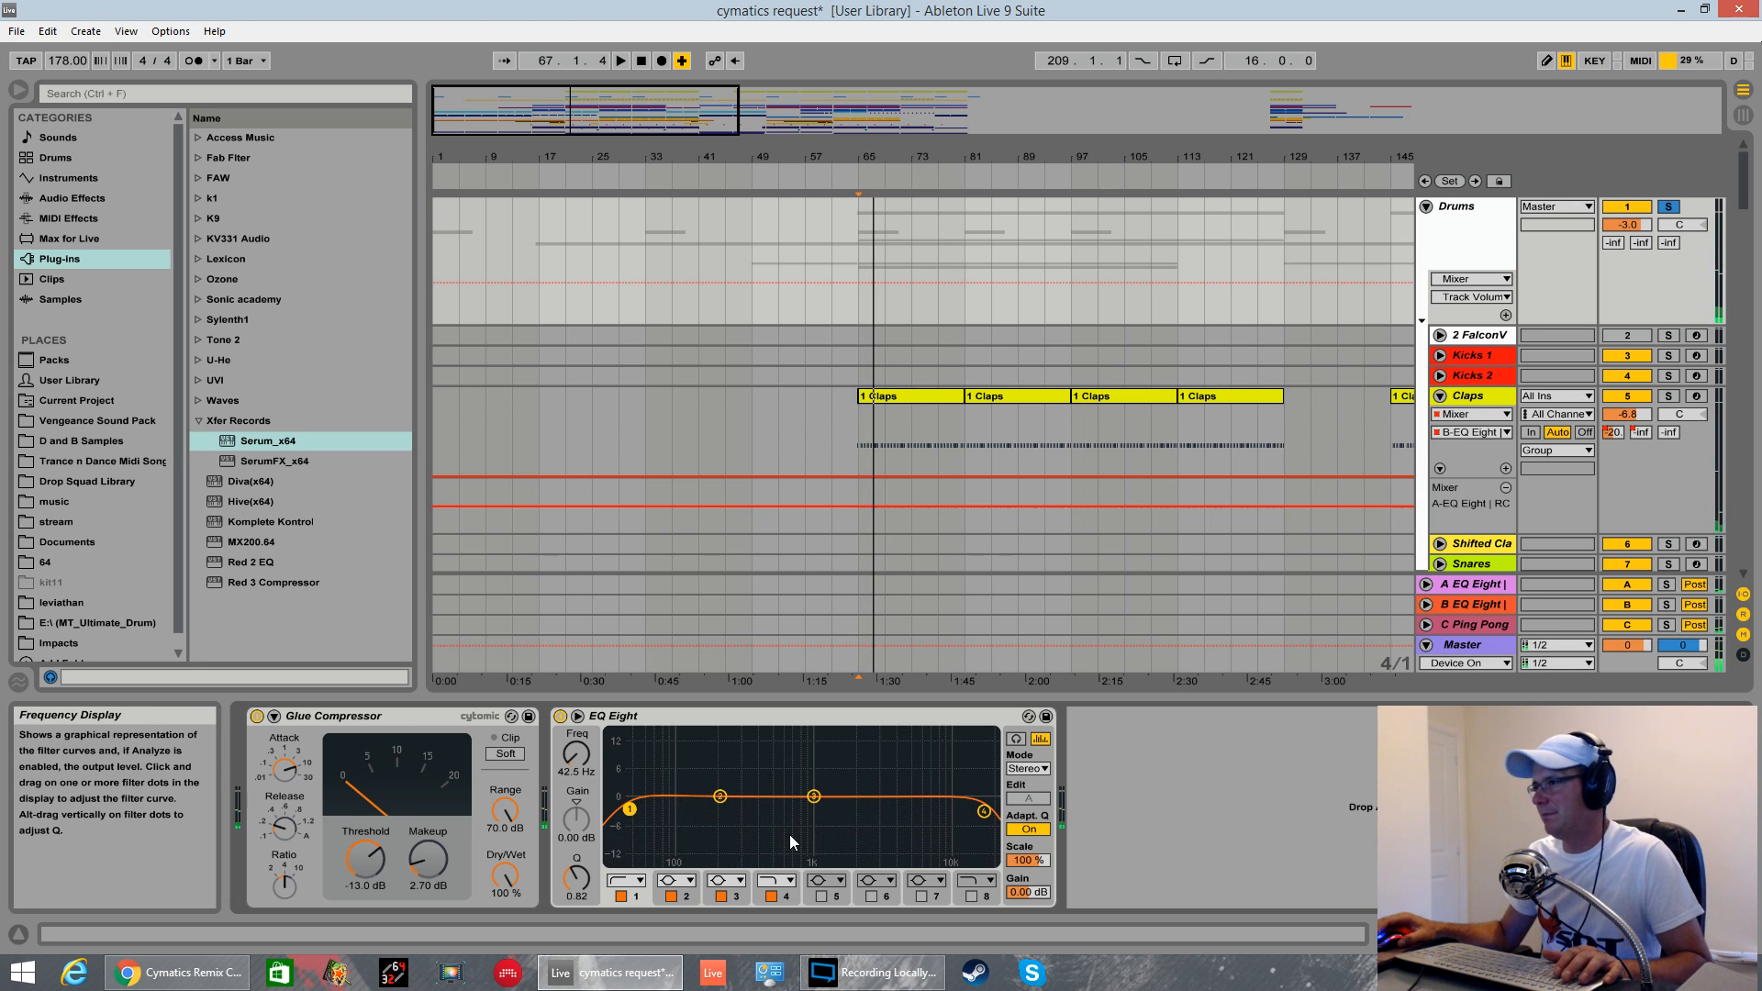
- Unsolo the Drums group and play the full mix from 65.1.1 while reviewing the tracks down to the Pads group
{"action": "left_click", "coordinate": [1669, 207]}
{"action": "key", "text": "space"}
{"action": "scroll", "coordinate": [1050, 388], "scroll_direction": "down", "scroll_amount": 10}
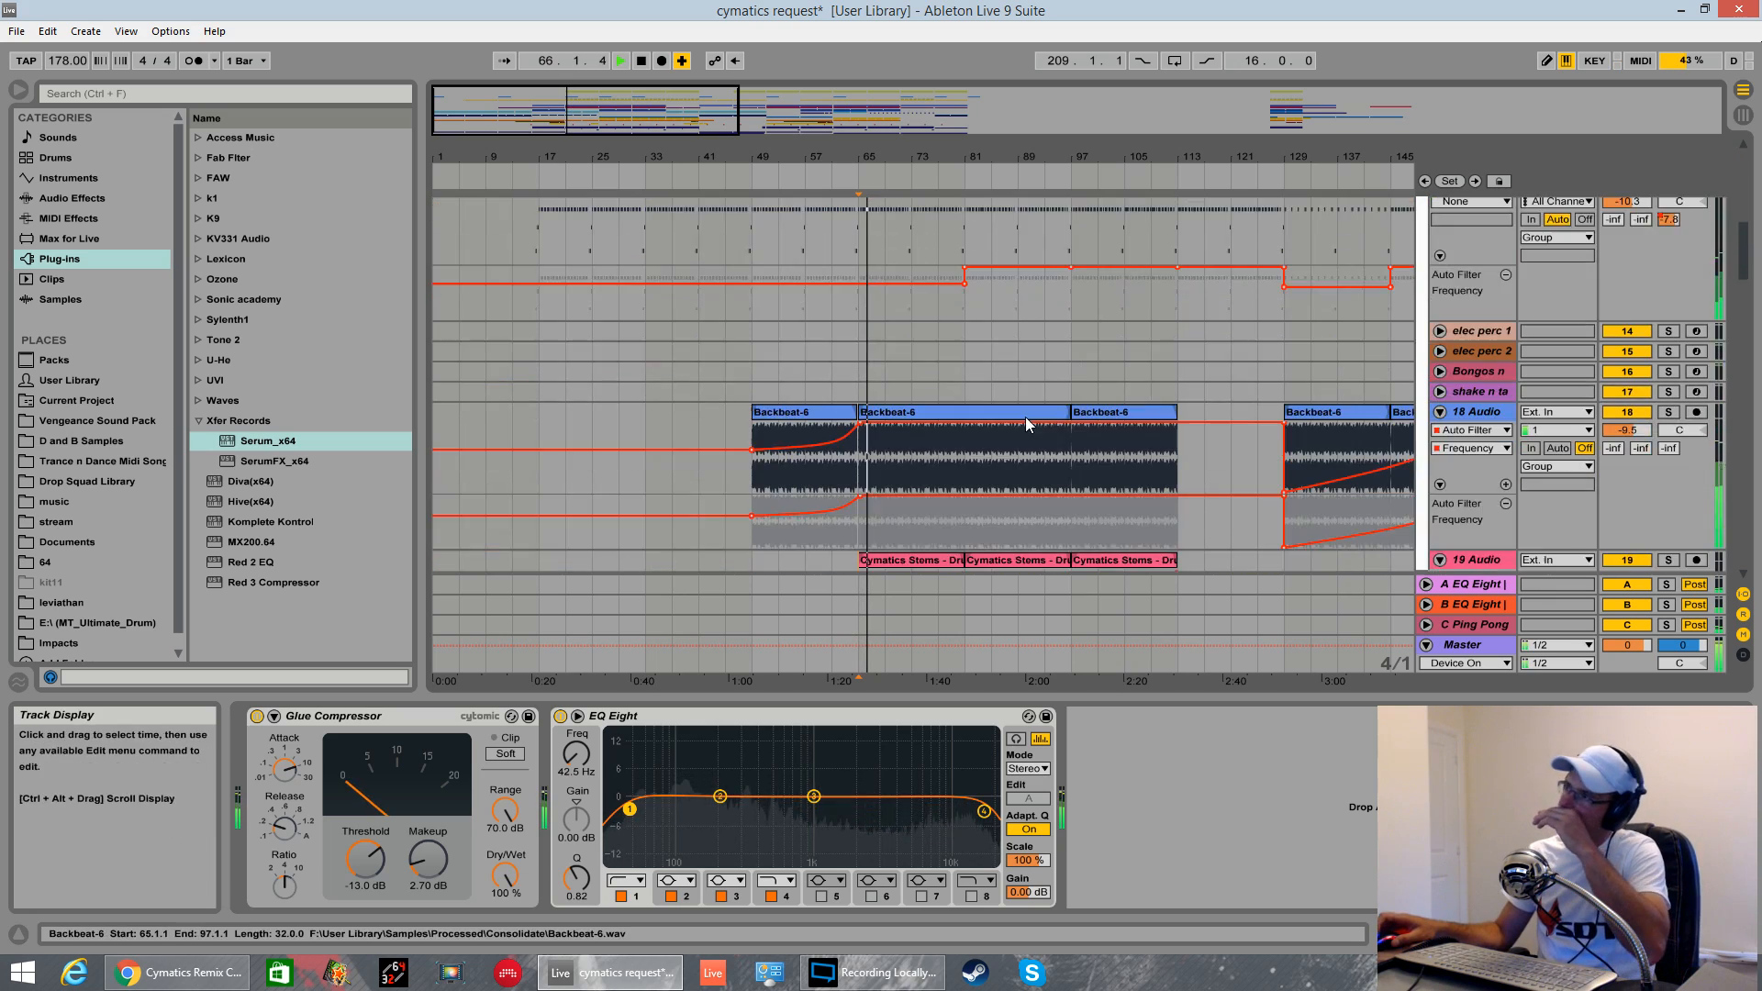
{"action": "scroll", "coordinate": [1026, 417], "scroll_direction": "down", "scroll_amount": 10}
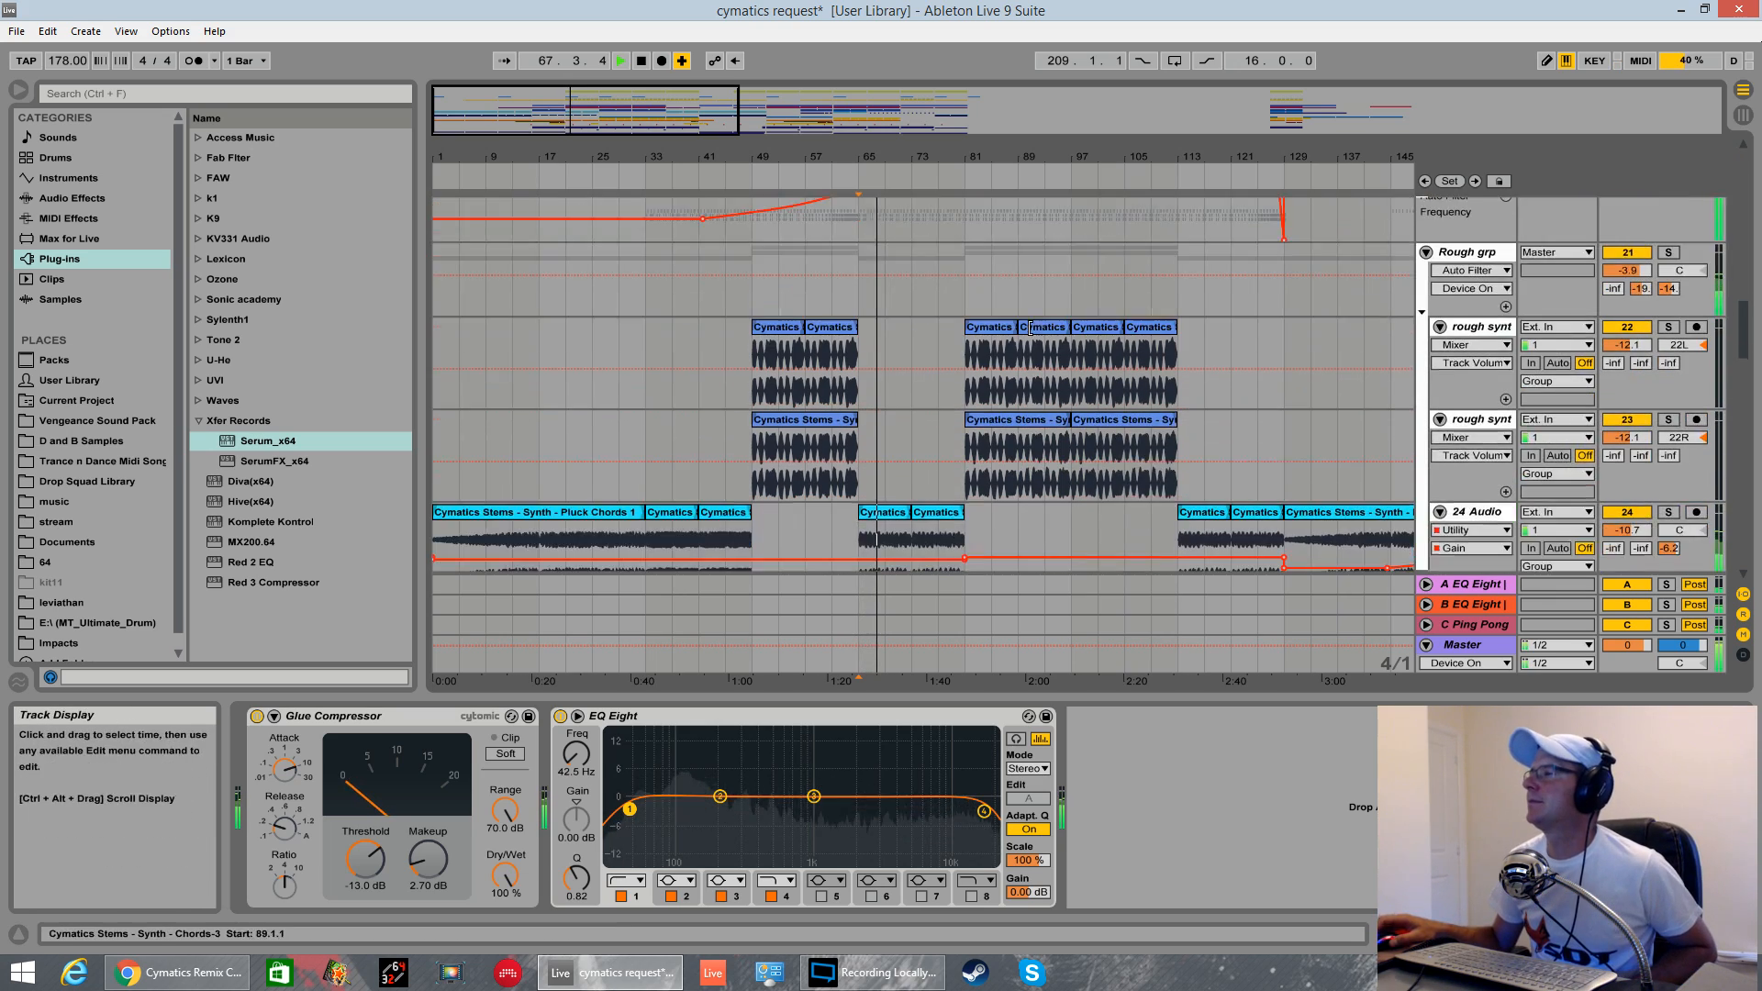
{"action": "scroll", "coordinate": [1048, 359], "scroll_direction": "down", "scroll_amount": 10}
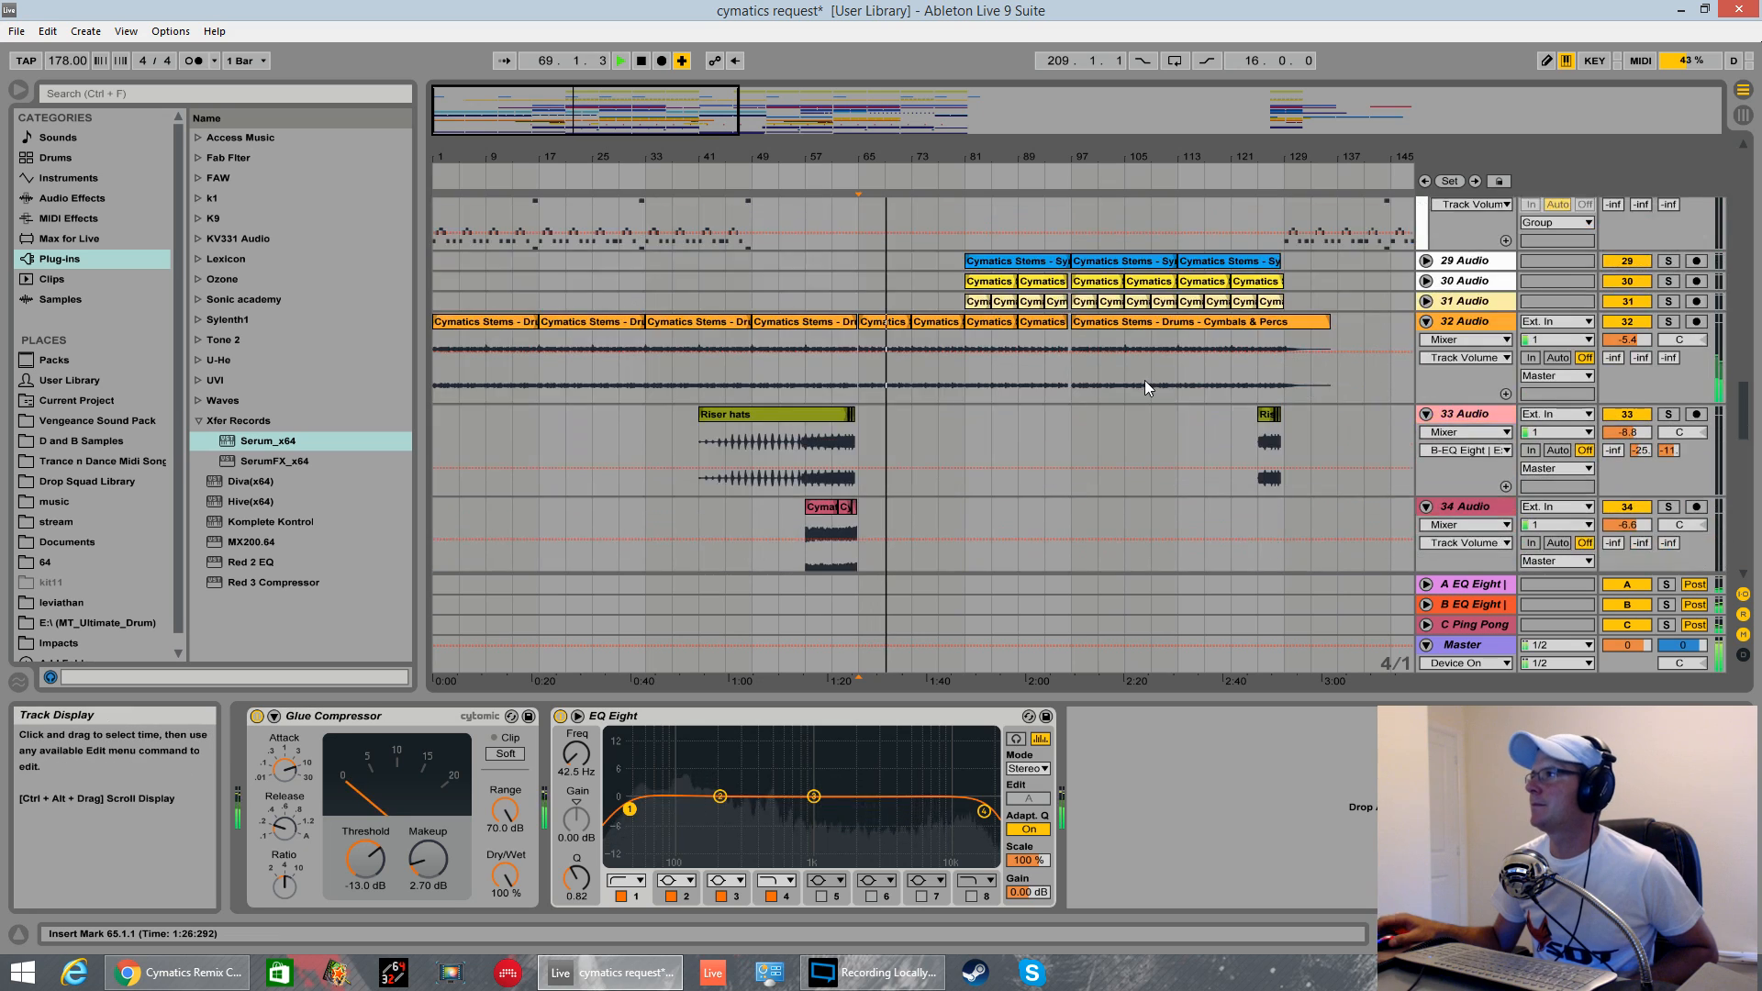
{"action": "scroll", "coordinate": [1164, 405], "scroll_direction": "down", "scroll_amount": 10}
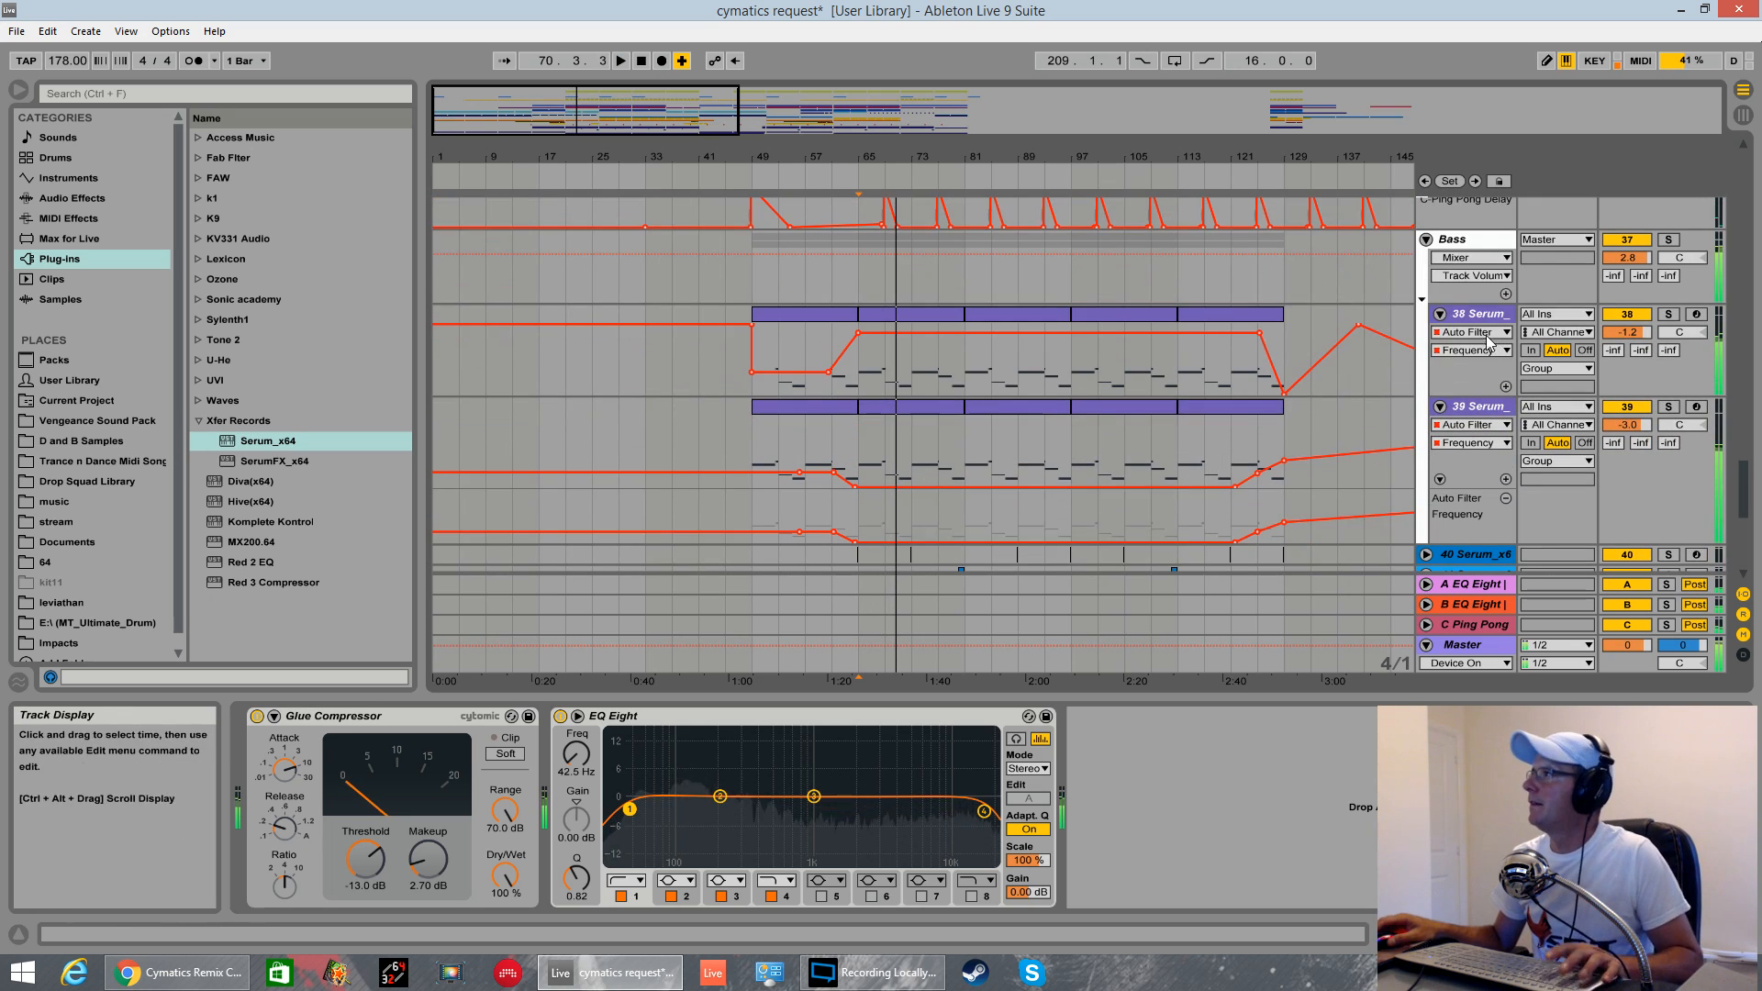
{"action": "scroll", "coordinate": [1460, 293], "scroll_direction": "down", "scroll_amount": 10}
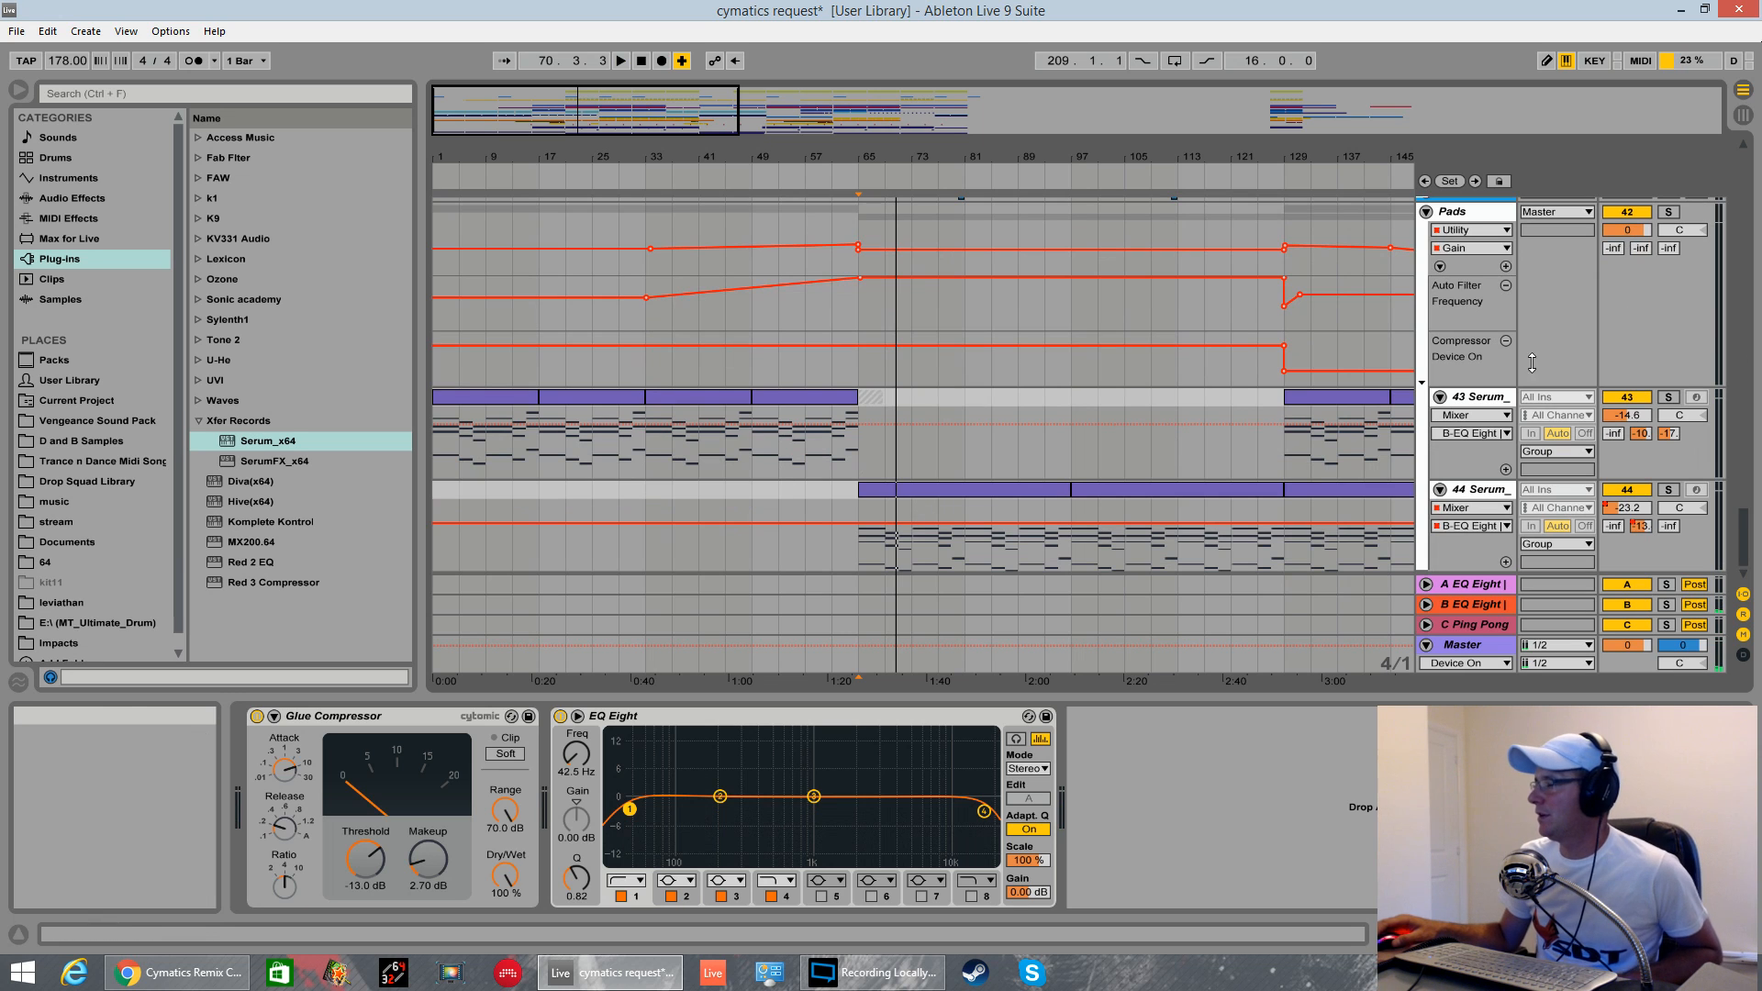
- Compare the full mix from 61.1.1 with pad track 44 muted and unmuted
{"action": "left_click", "coordinate": [854, 461]}
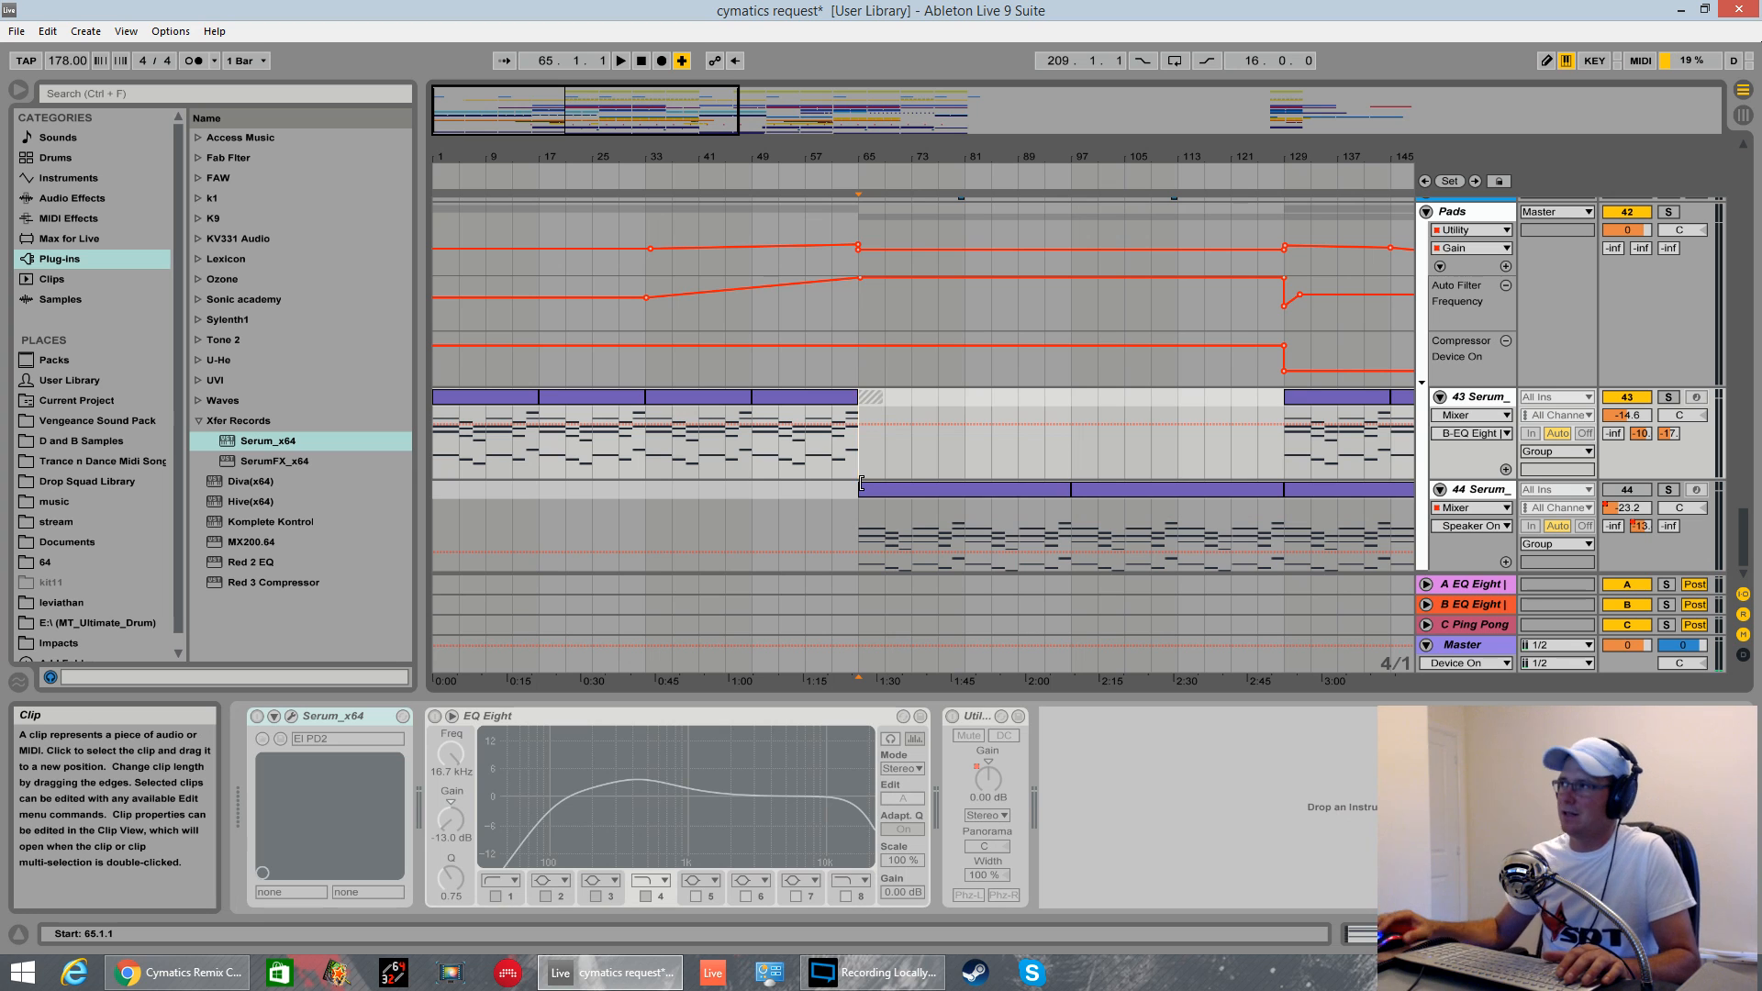
{"action": "key", "text": "space"}
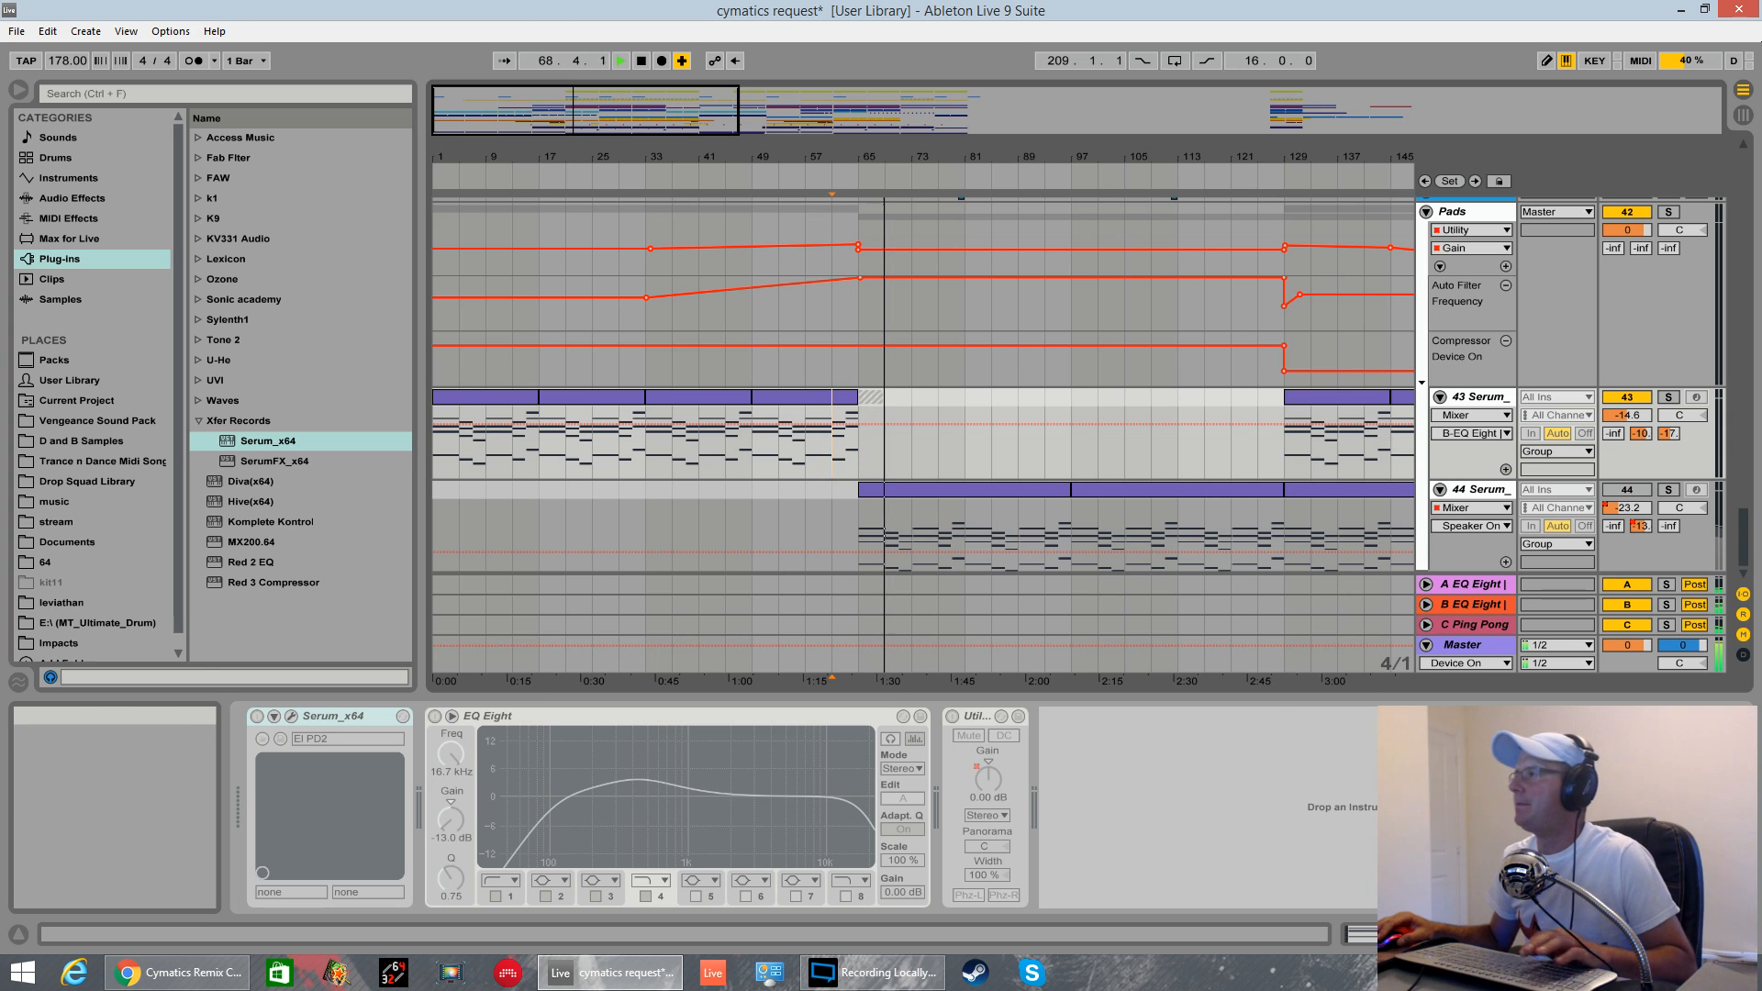
{"action": "key", "text": "space"}
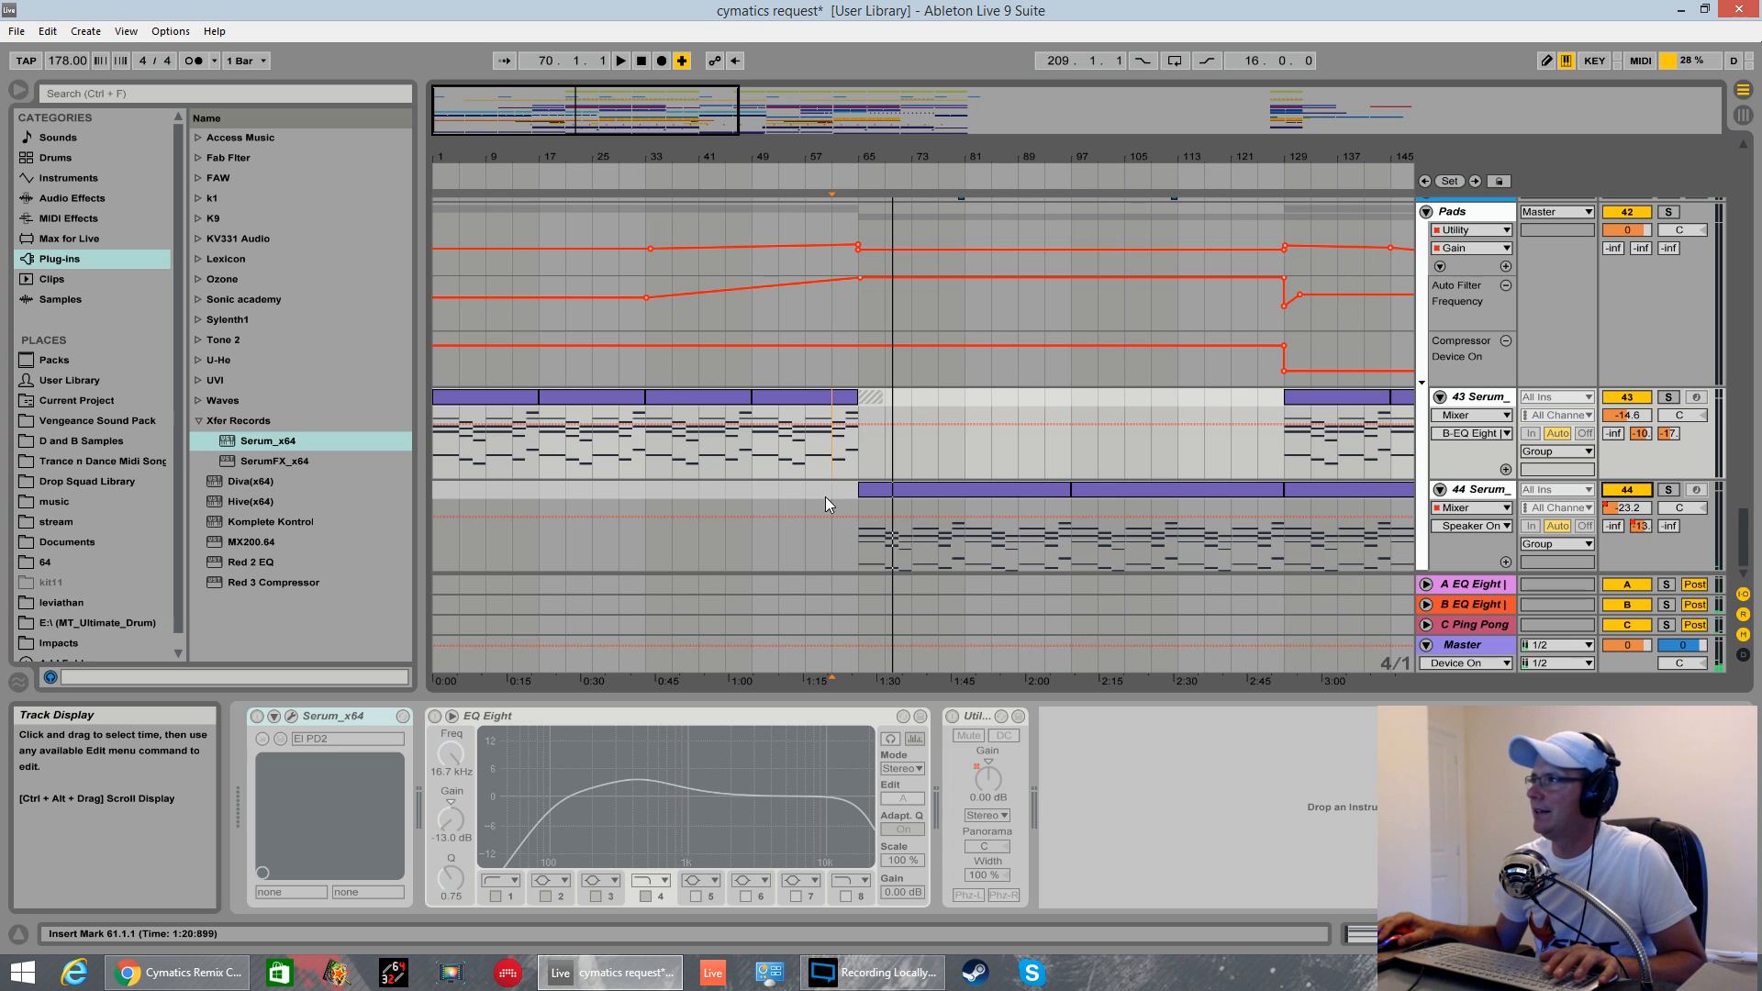
{"action": "key", "text": "space"}
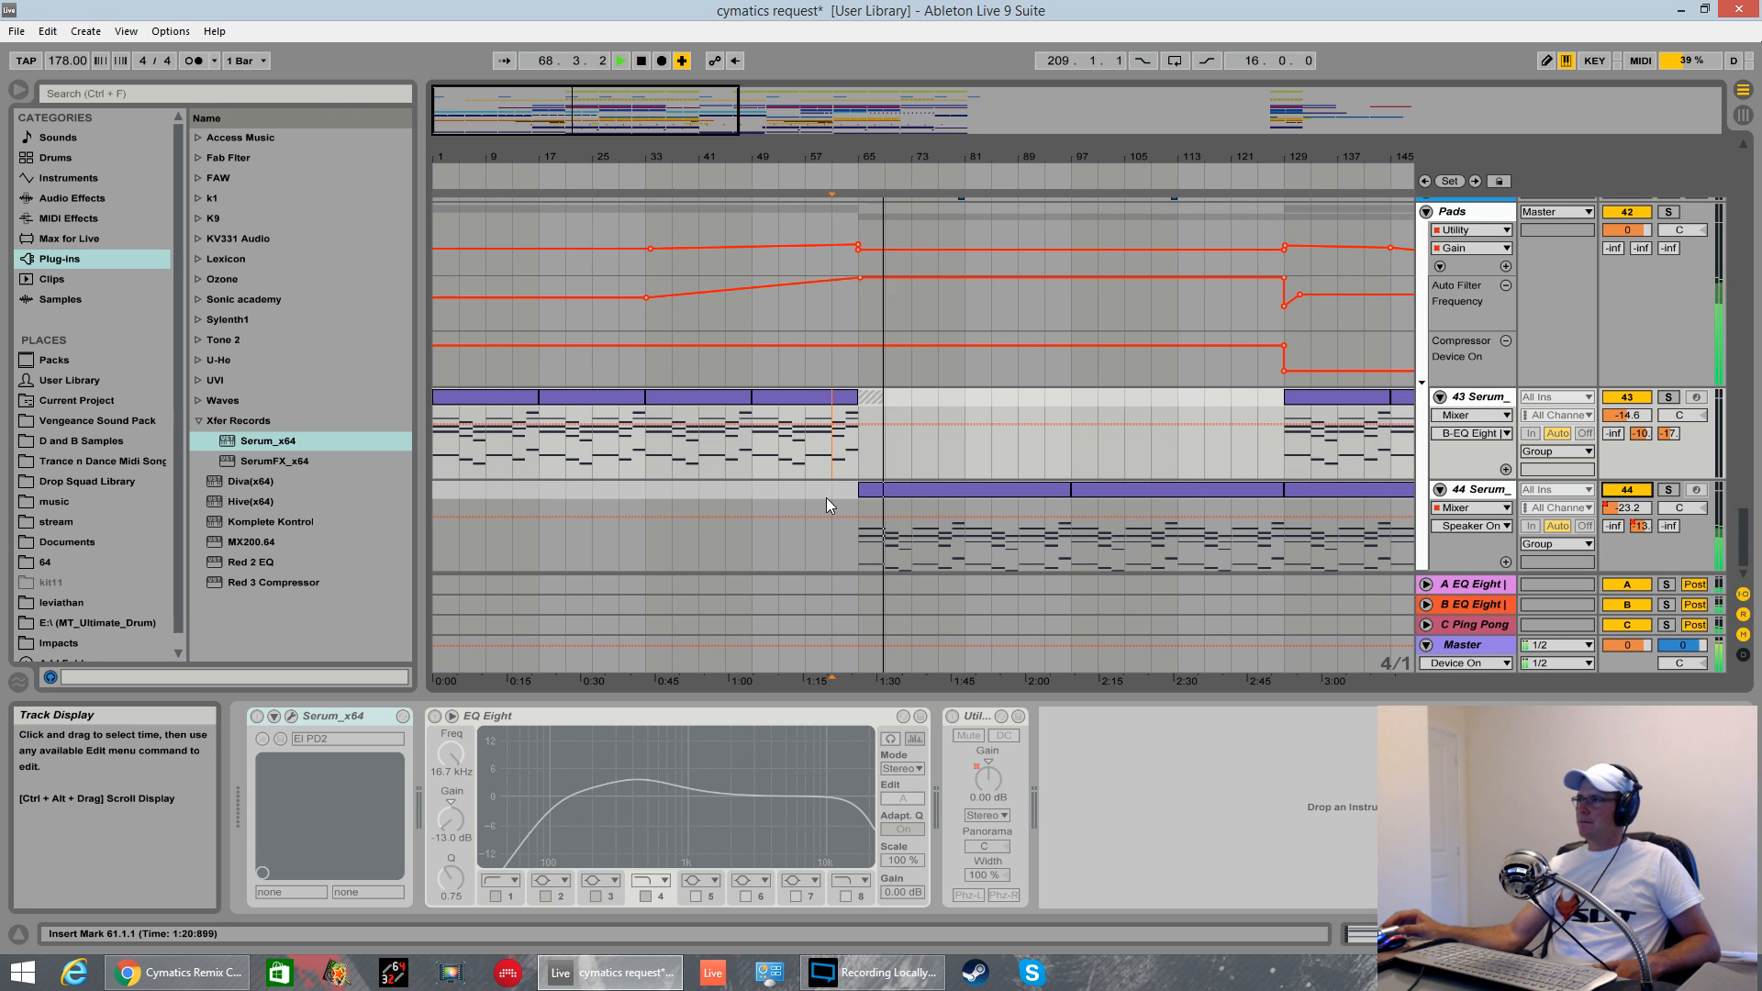
{"action": "scroll", "coordinate": [1071, 421], "scroll_direction": "up", "scroll_amount": 10}
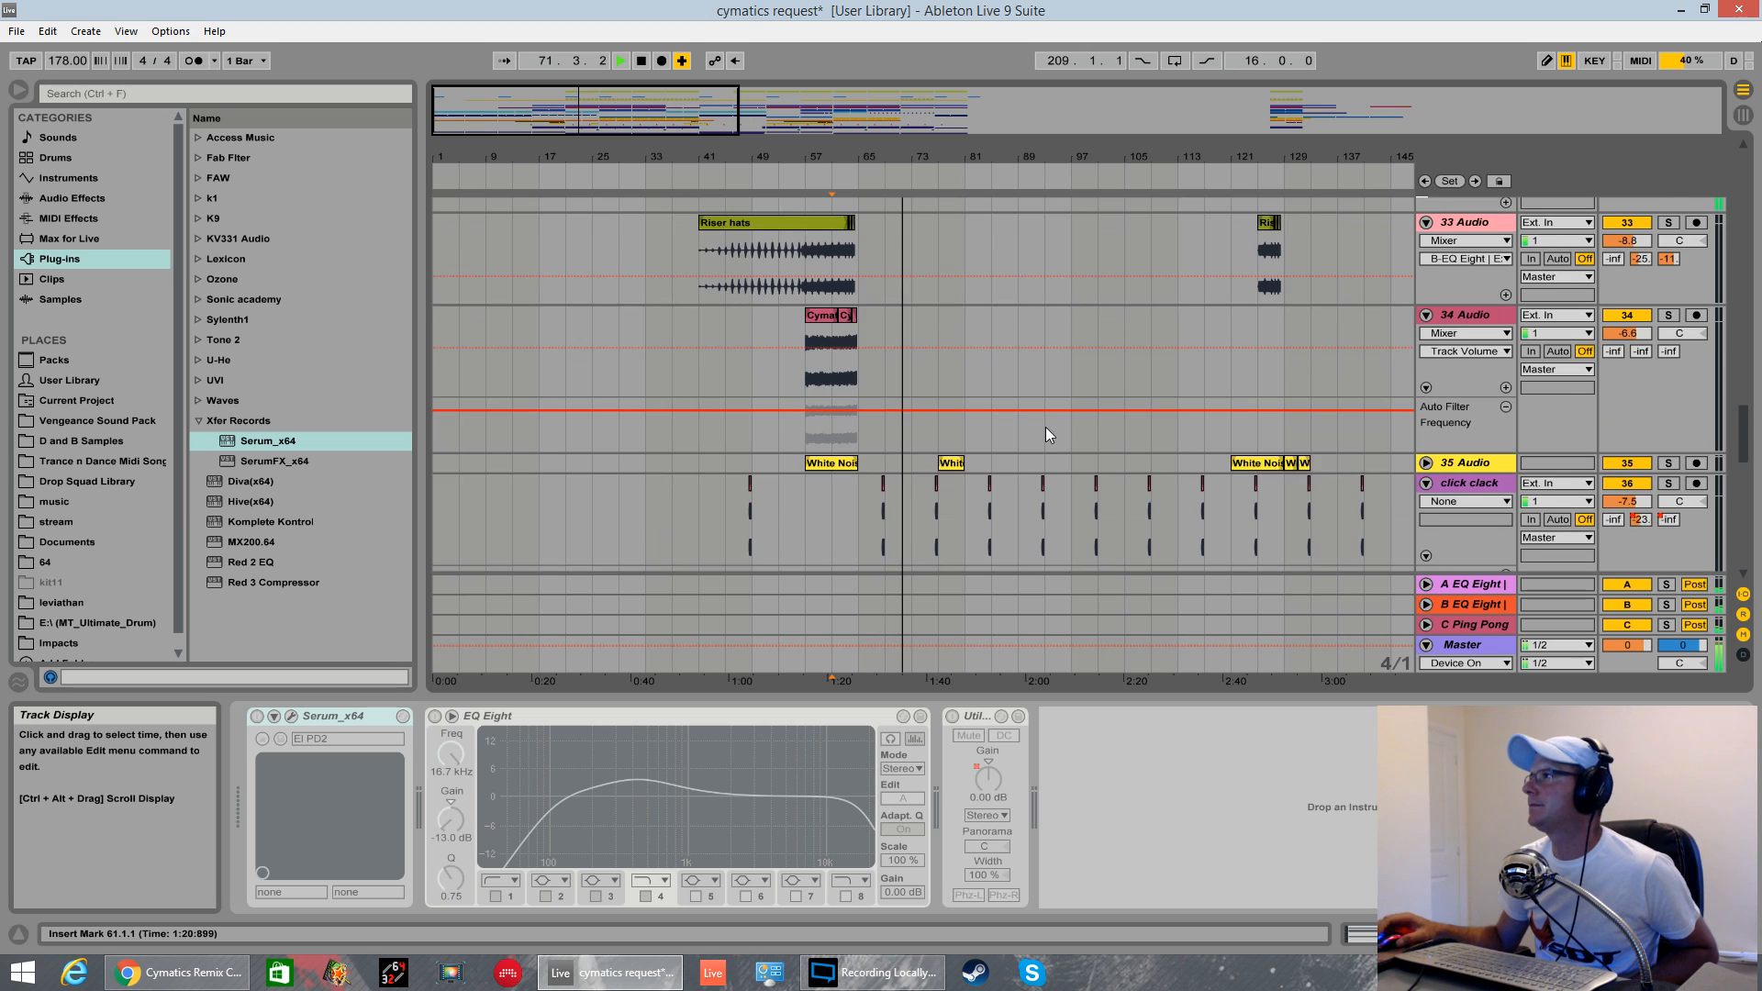
- Unfold the Closed Hats track, stop playback, and open its clip near bar 77 in an enlarged note editor to examine the velocities
{"action": "scroll", "coordinate": [1045, 426], "scroll_direction": "up", "scroll_amount": 8}
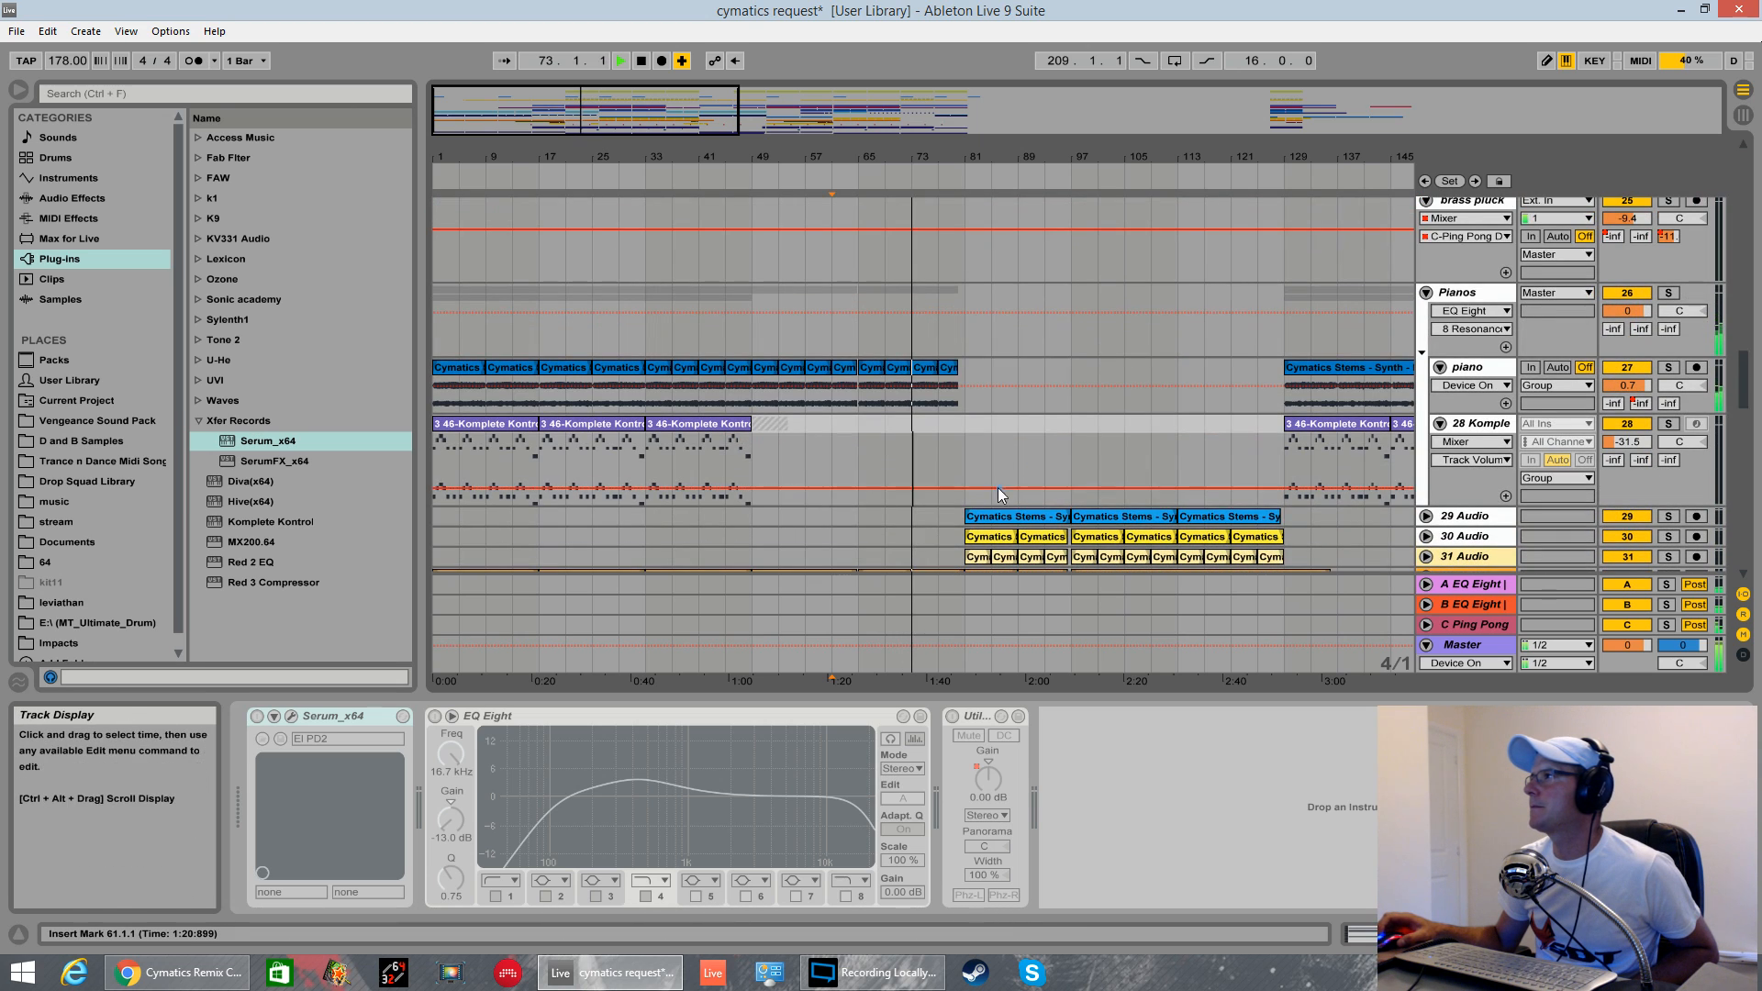
{"action": "scroll", "coordinate": [977, 487], "scroll_direction": "up", "scroll_amount": 6}
{"action": "scroll", "coordinate": [976, 490], "scroll_direction": "up", "scroll_amount": 8}
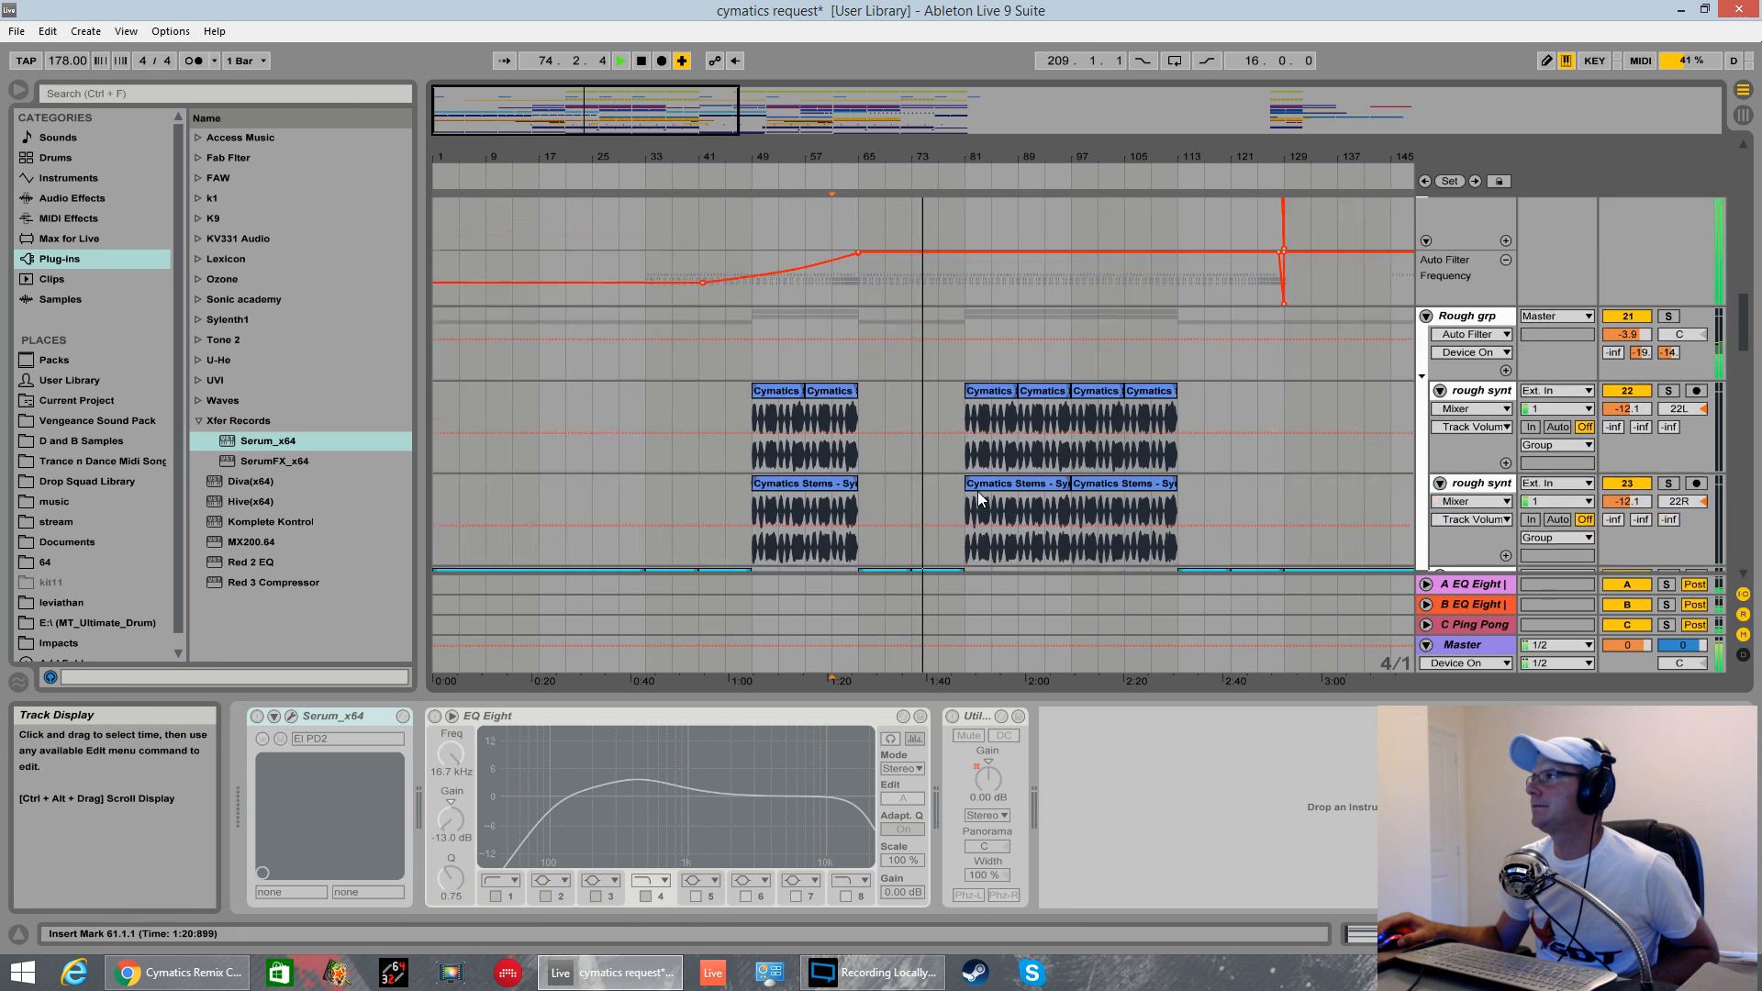
{"action": "scroll", "coordinate": [976, 468], "scroll_direction": "up", "scroll_amount": 8}
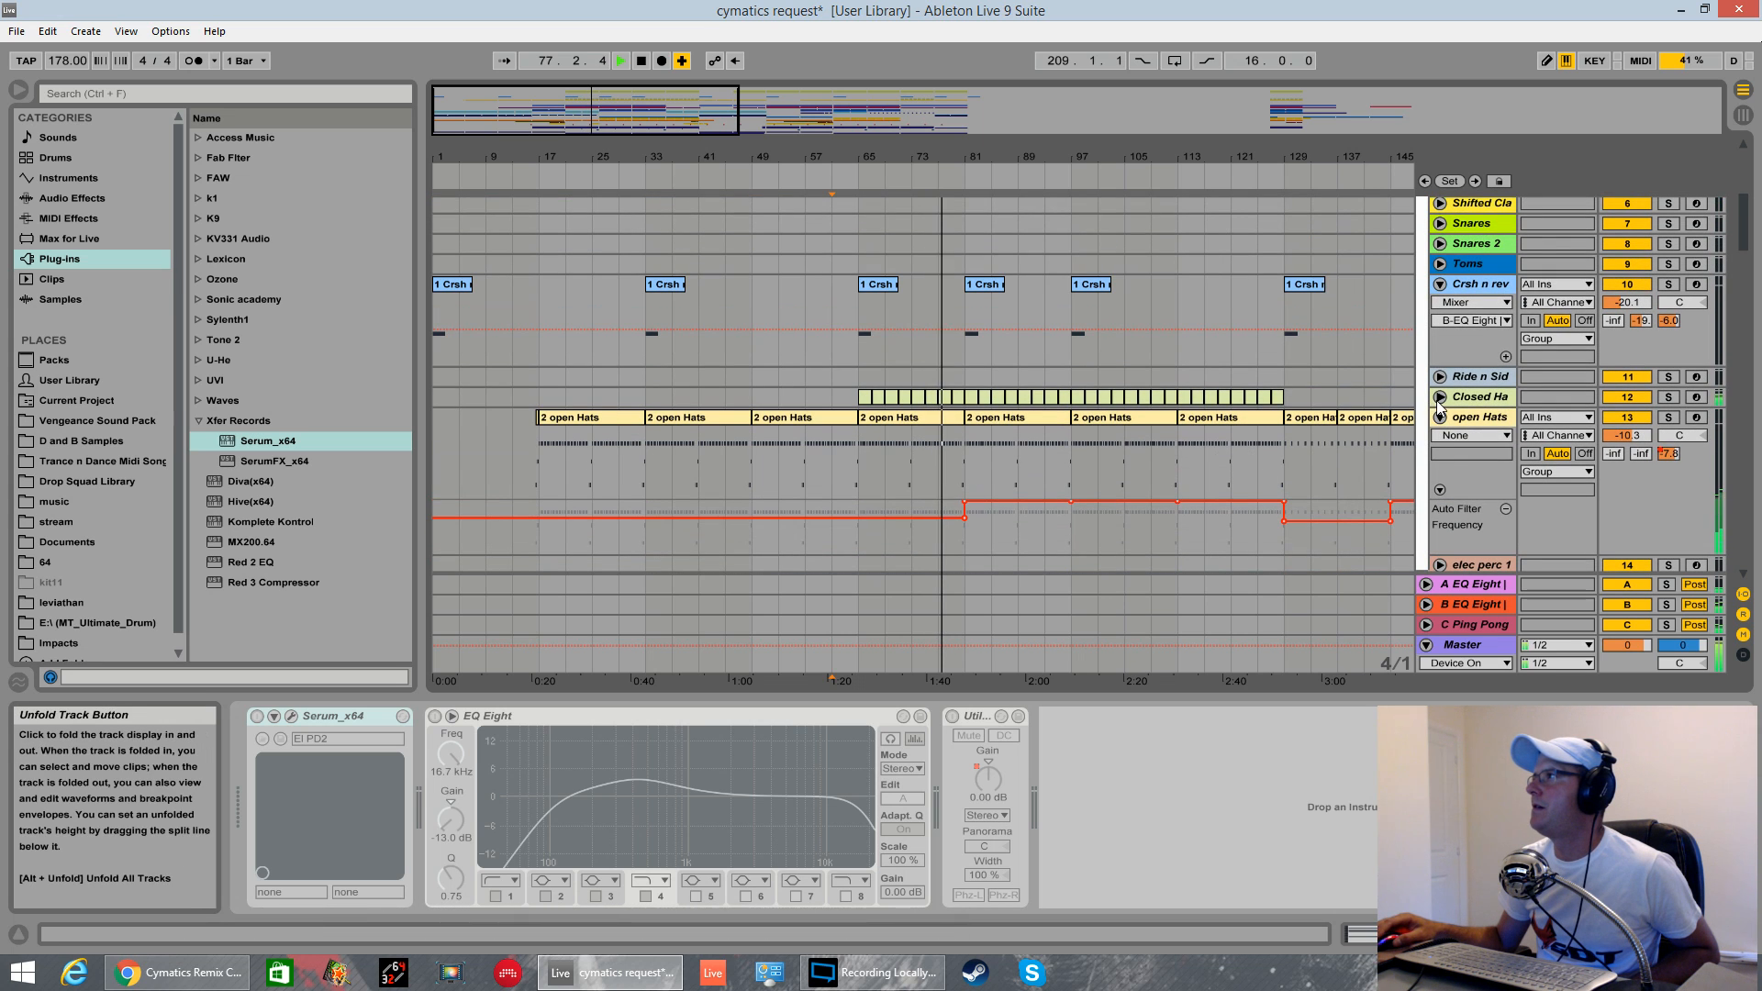
{"action": "left_click", "coordinate": [1439, 397]}
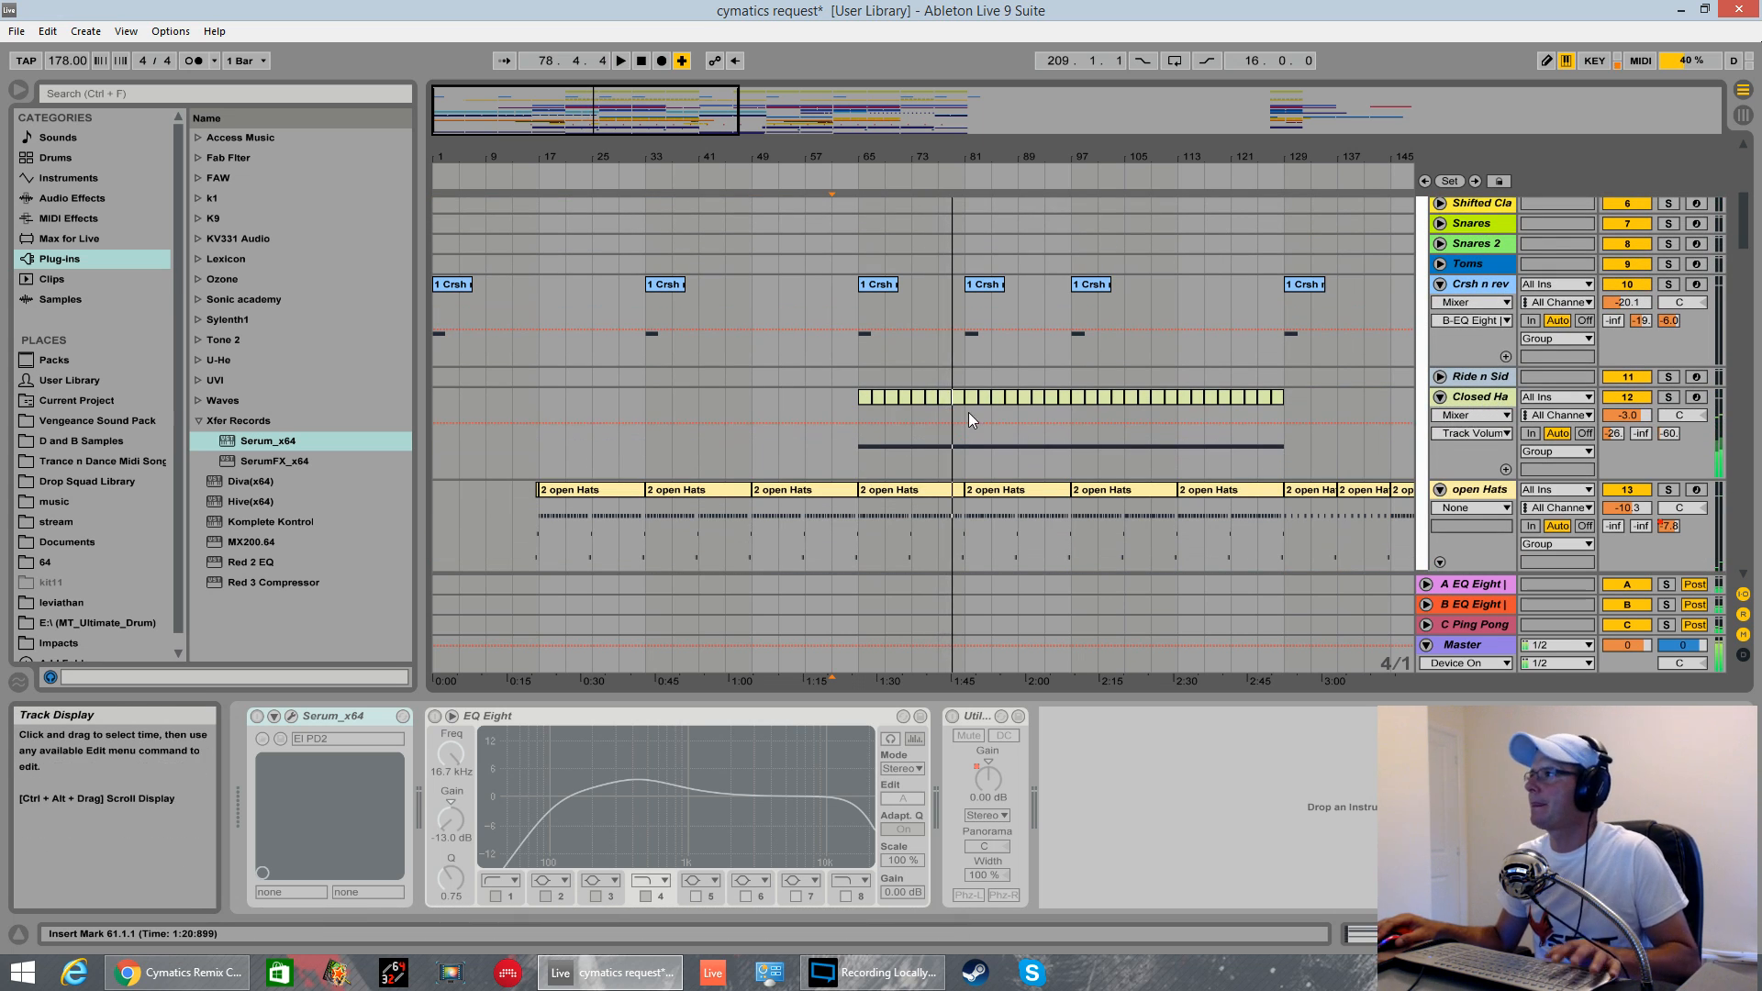
{"action": "key", "text": "space"}
{"action": "double_click", "coordinate": [944, 397]}
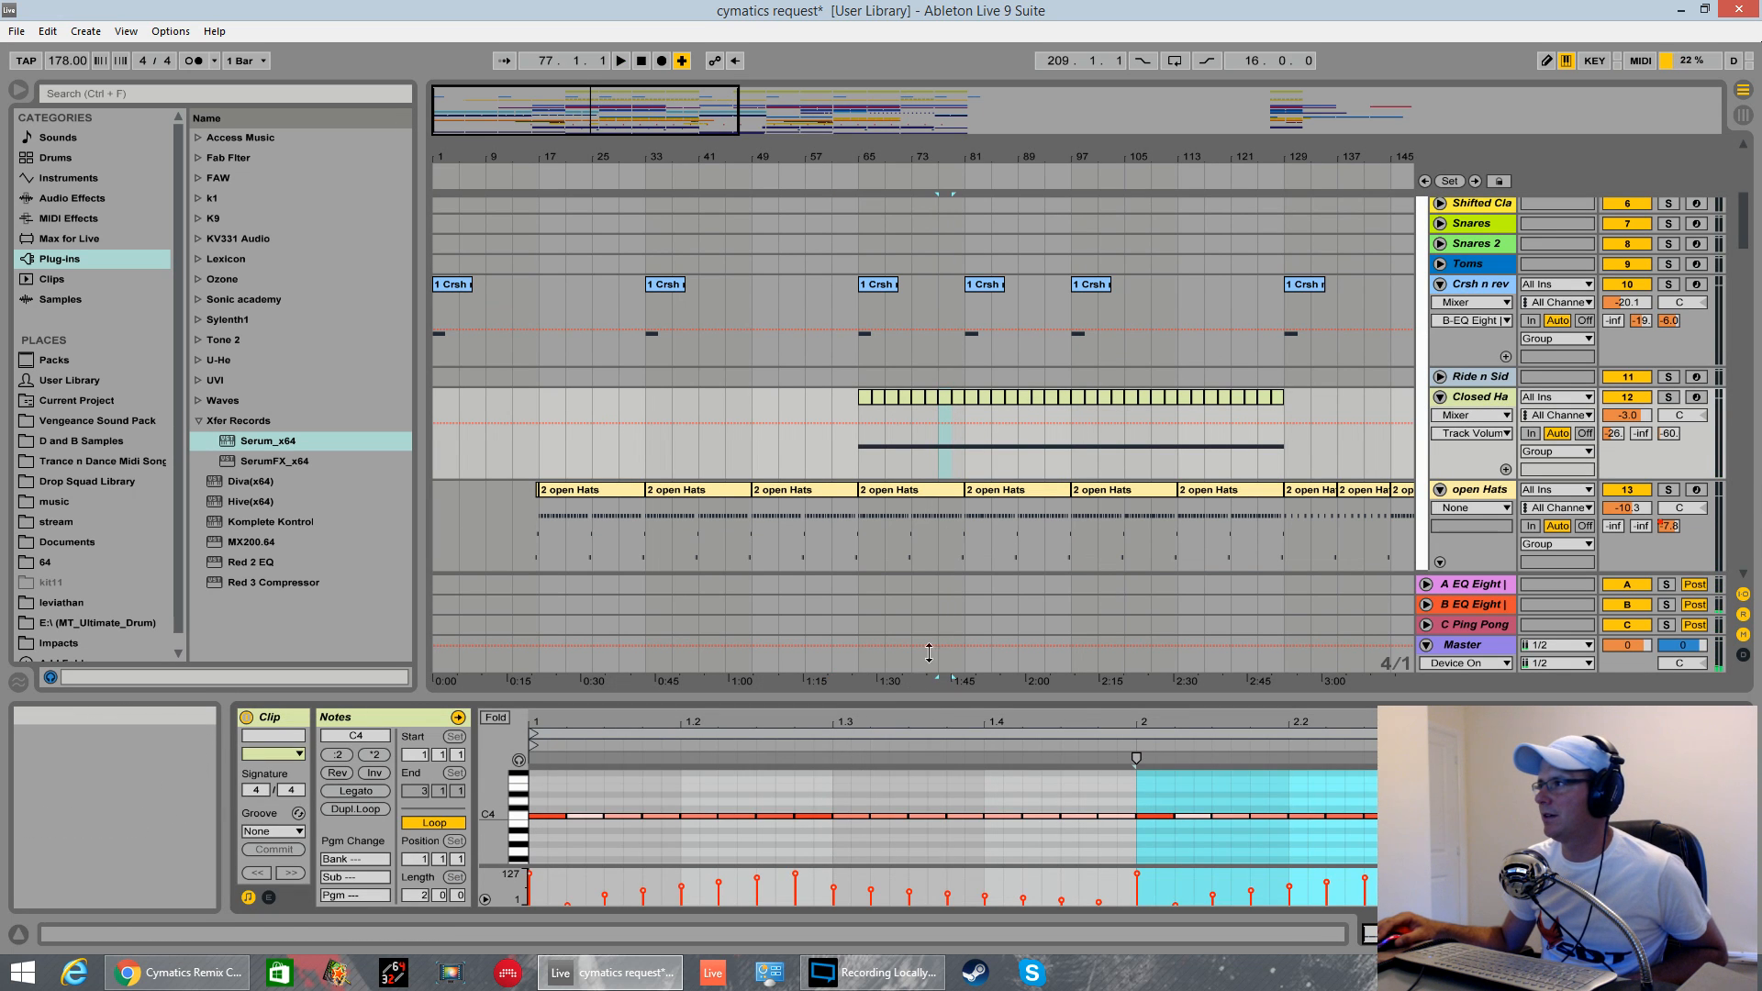
{"action": "left_click_drag", "start_coordinate": [929, 653], "coordinate": [927, 441]}
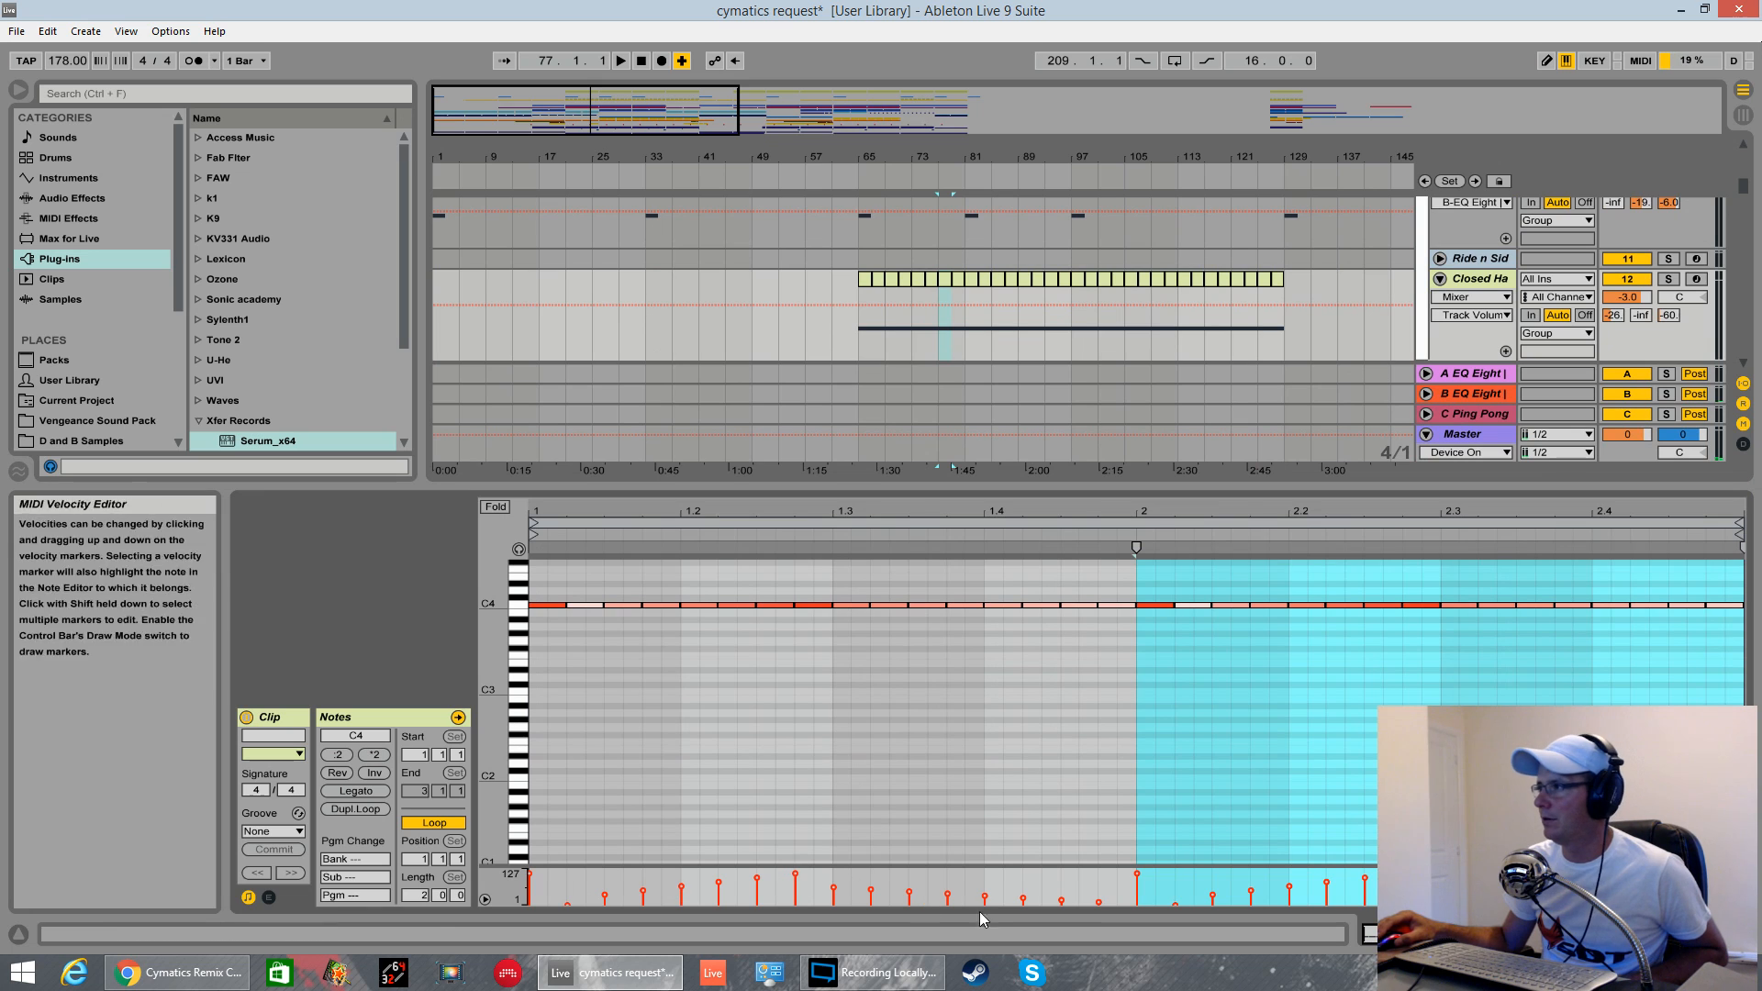
- Audition the soloed Closed Hats track from 65.1.1, then unsolo it and replay the full mix from the same point
{"action": "left_click", "coordinate": [1669, 279]}
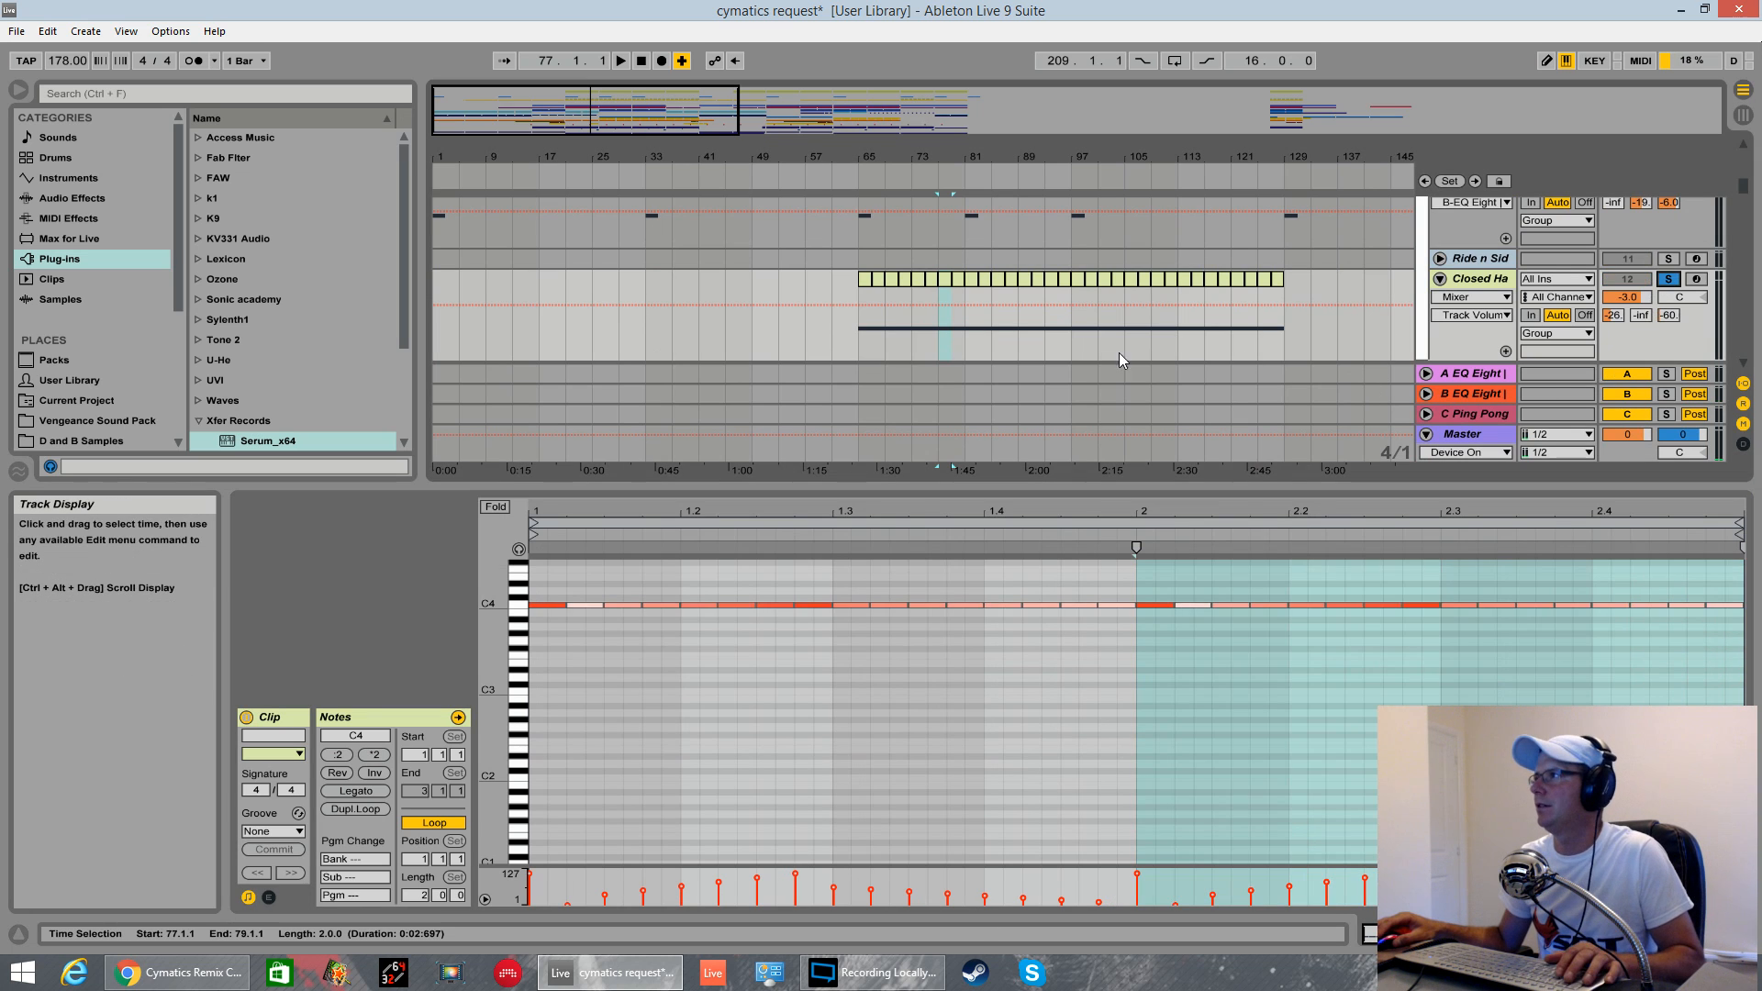
{"action": "left_click", "coordinate": [861, 317]}
{"action": "key", "text": "space"}
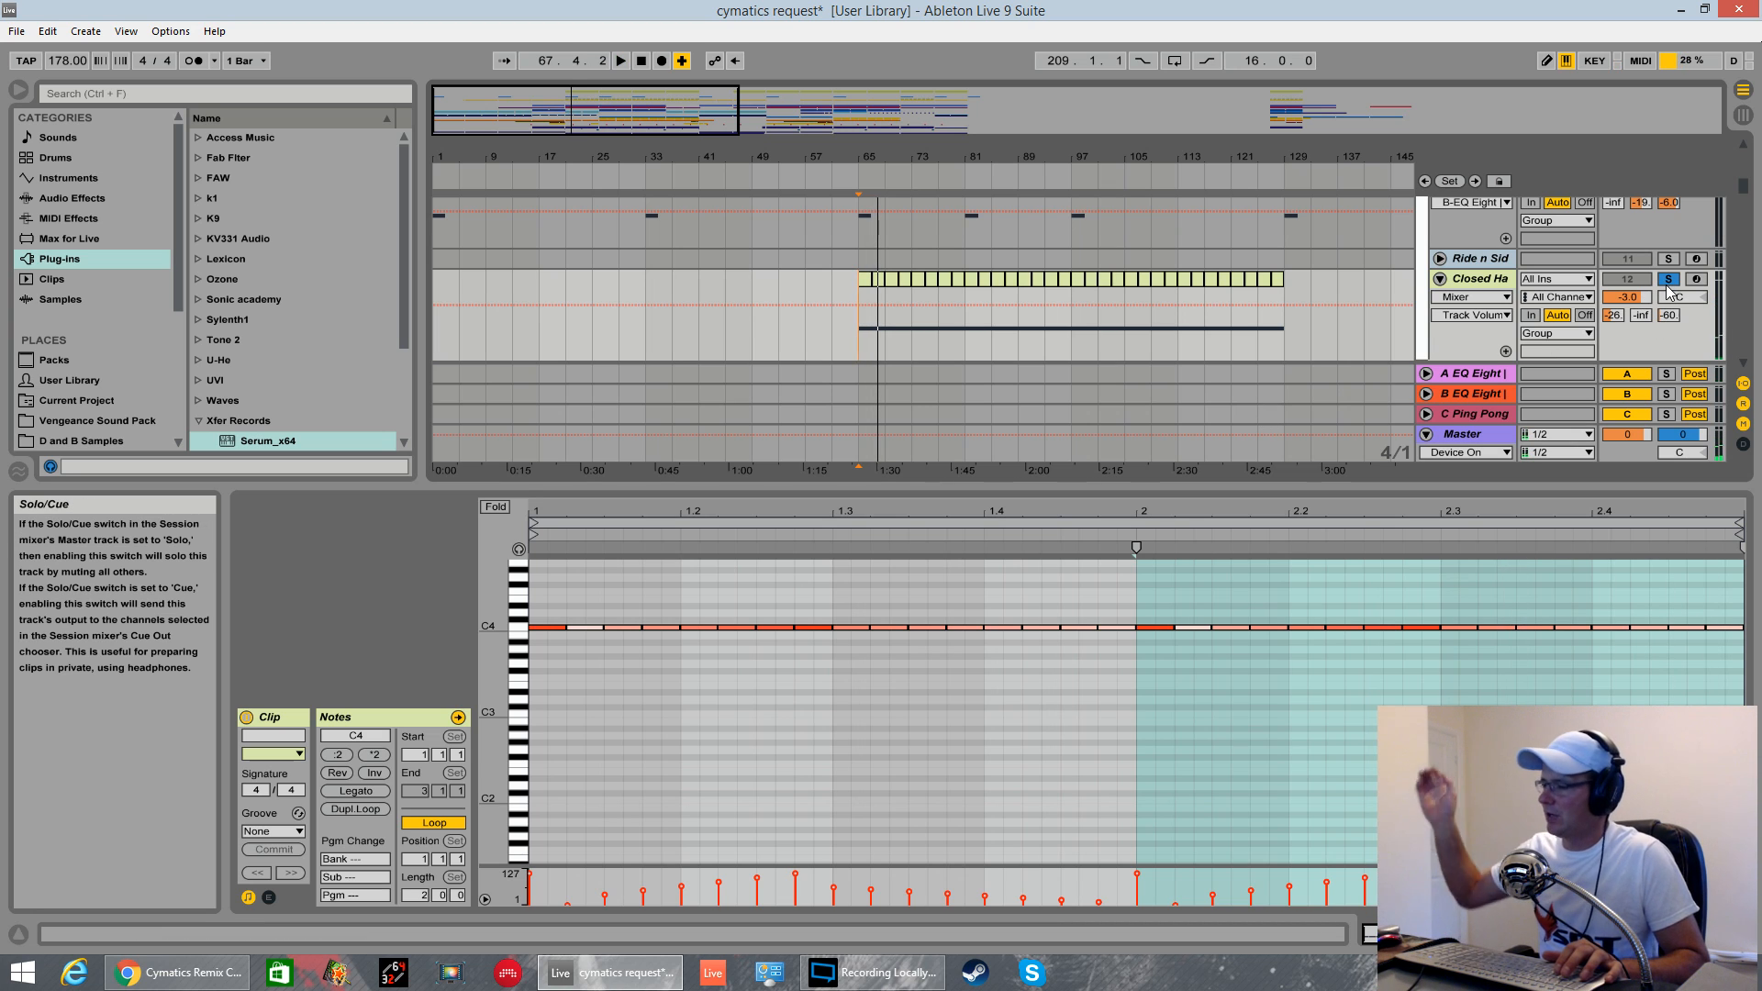
{"action": "left_click", "coordinate": [1669, 280]}
{"action": "key", "text": "space"}
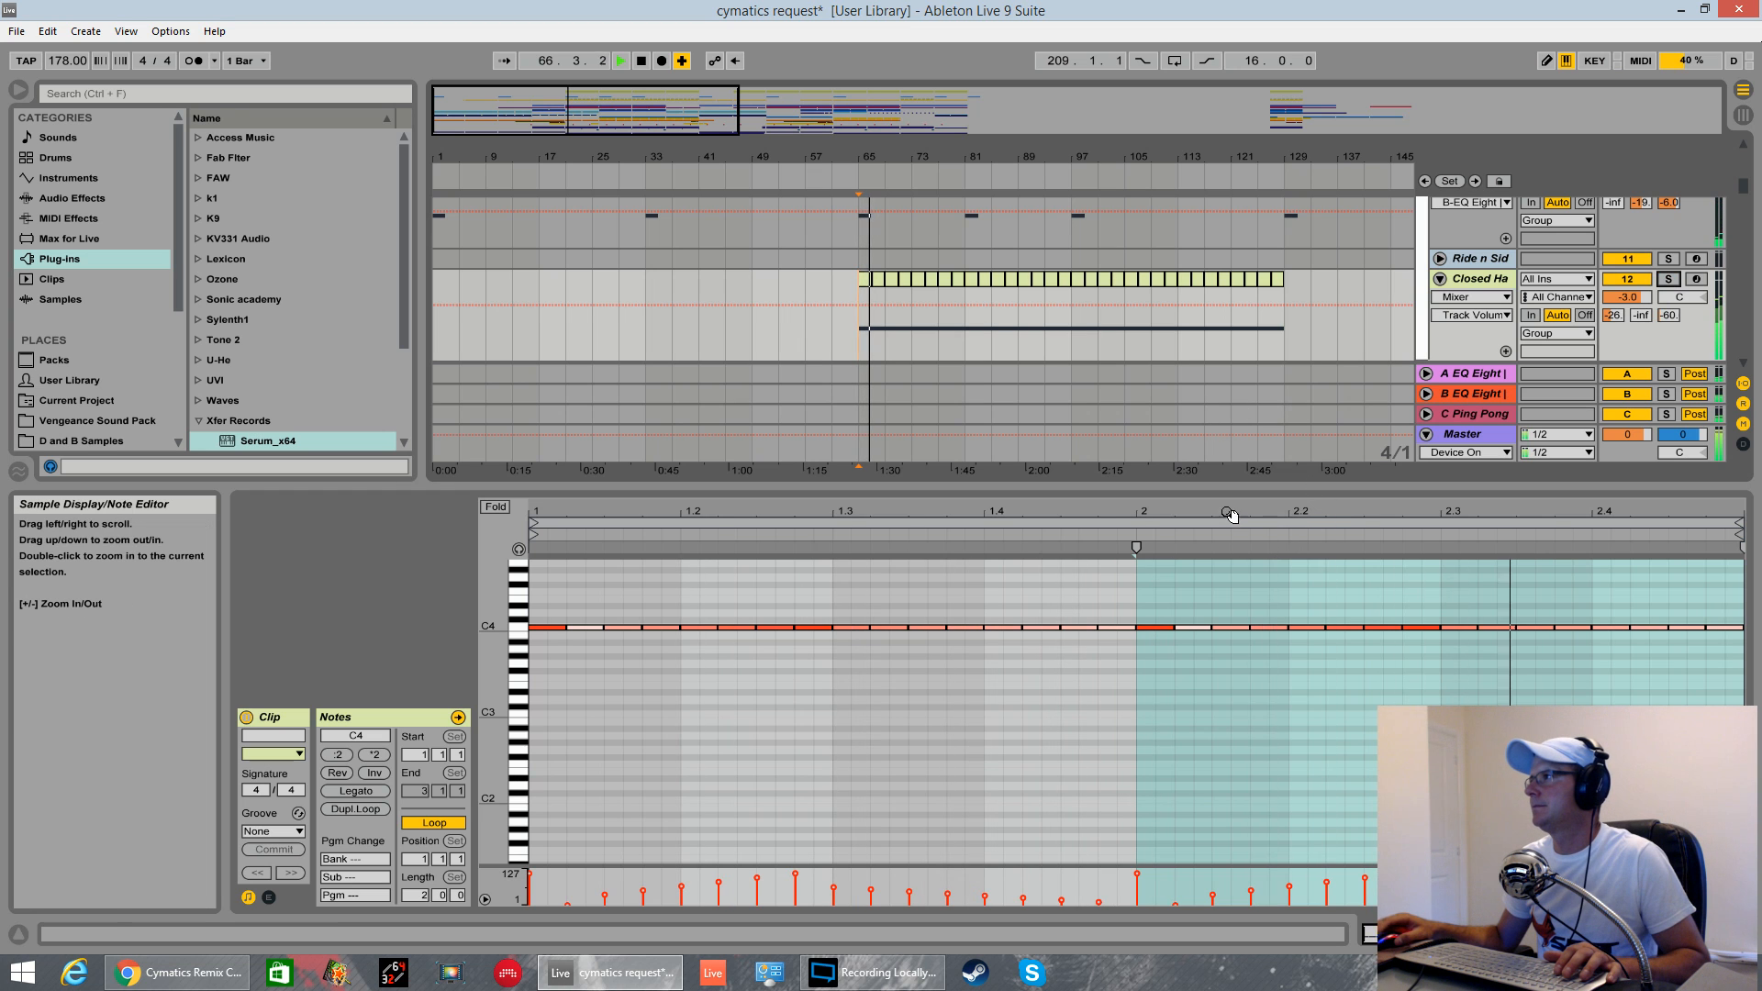
- Hide the note editor and review the tracks from the Drums group to the pianos while the full mix plays, stopping in bar 81
{"action": "left_click_drag", "start_coordinate": [1258, 487], "coordinate": [1226, 853]}
{"action": "scroll", "coordinate": [1138, 516], "scroll_direction": "down", "scroll_amount": 3}
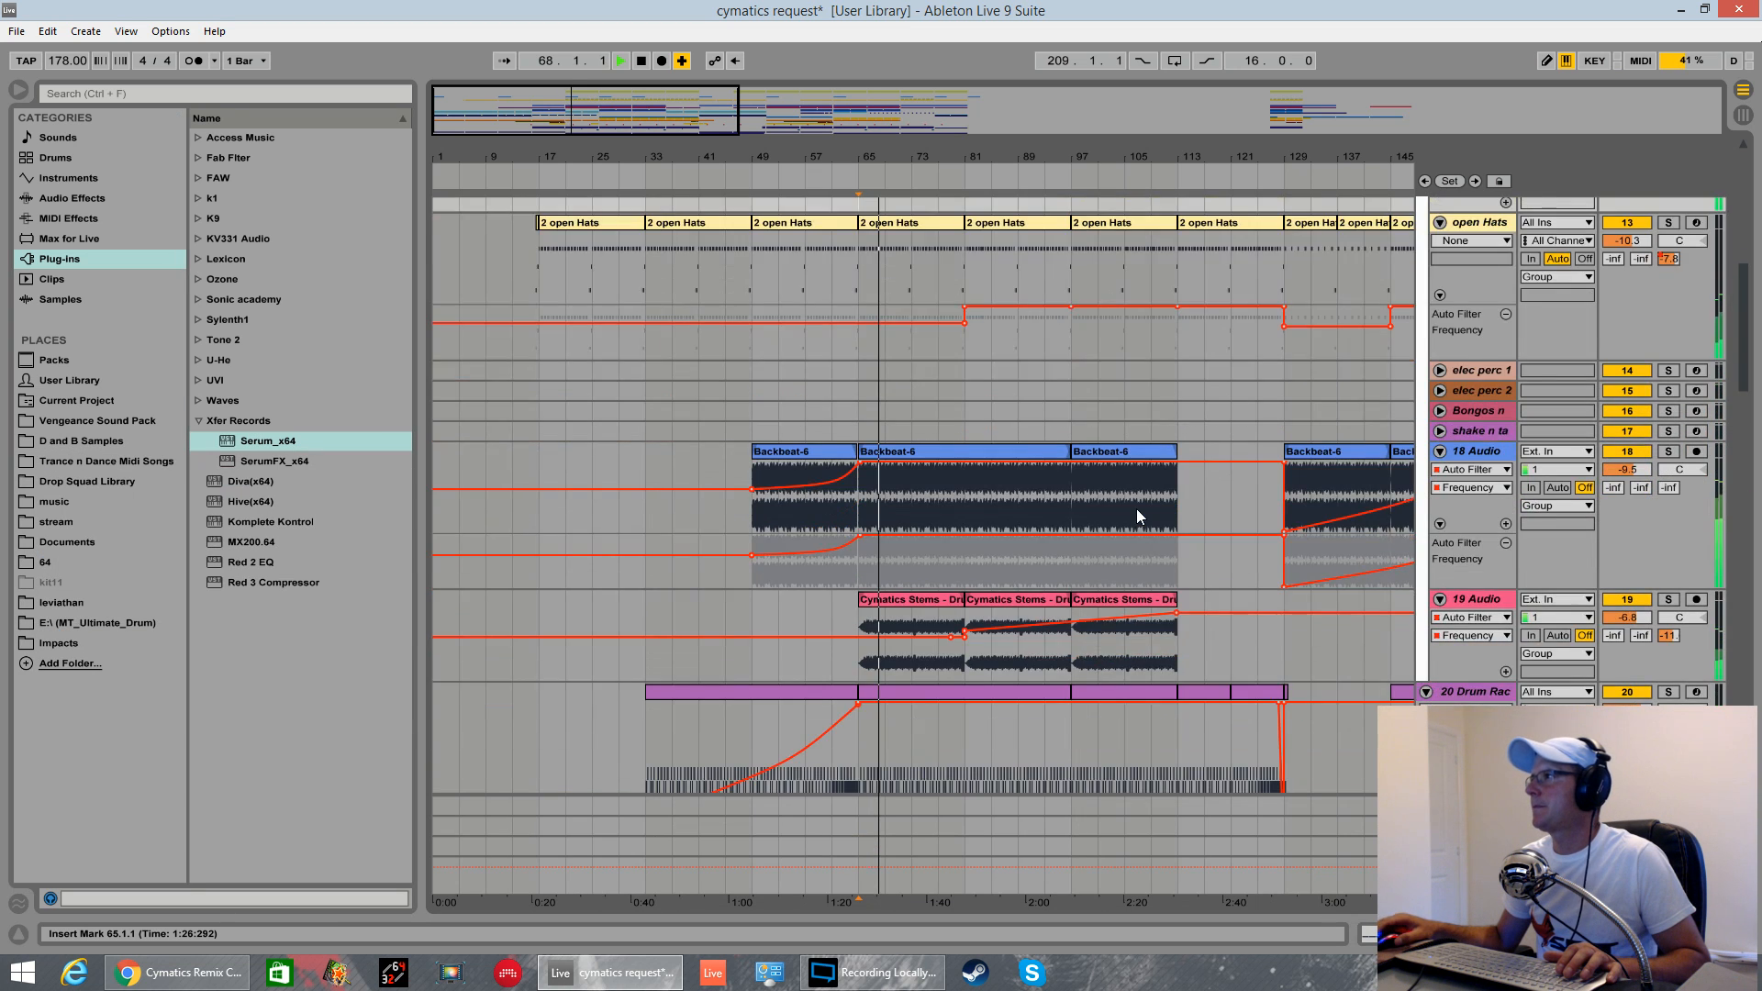
{"action": "scroll", "coordinate": [1136, 508], "scroll_direction": "down", "scroll_amount": 8}
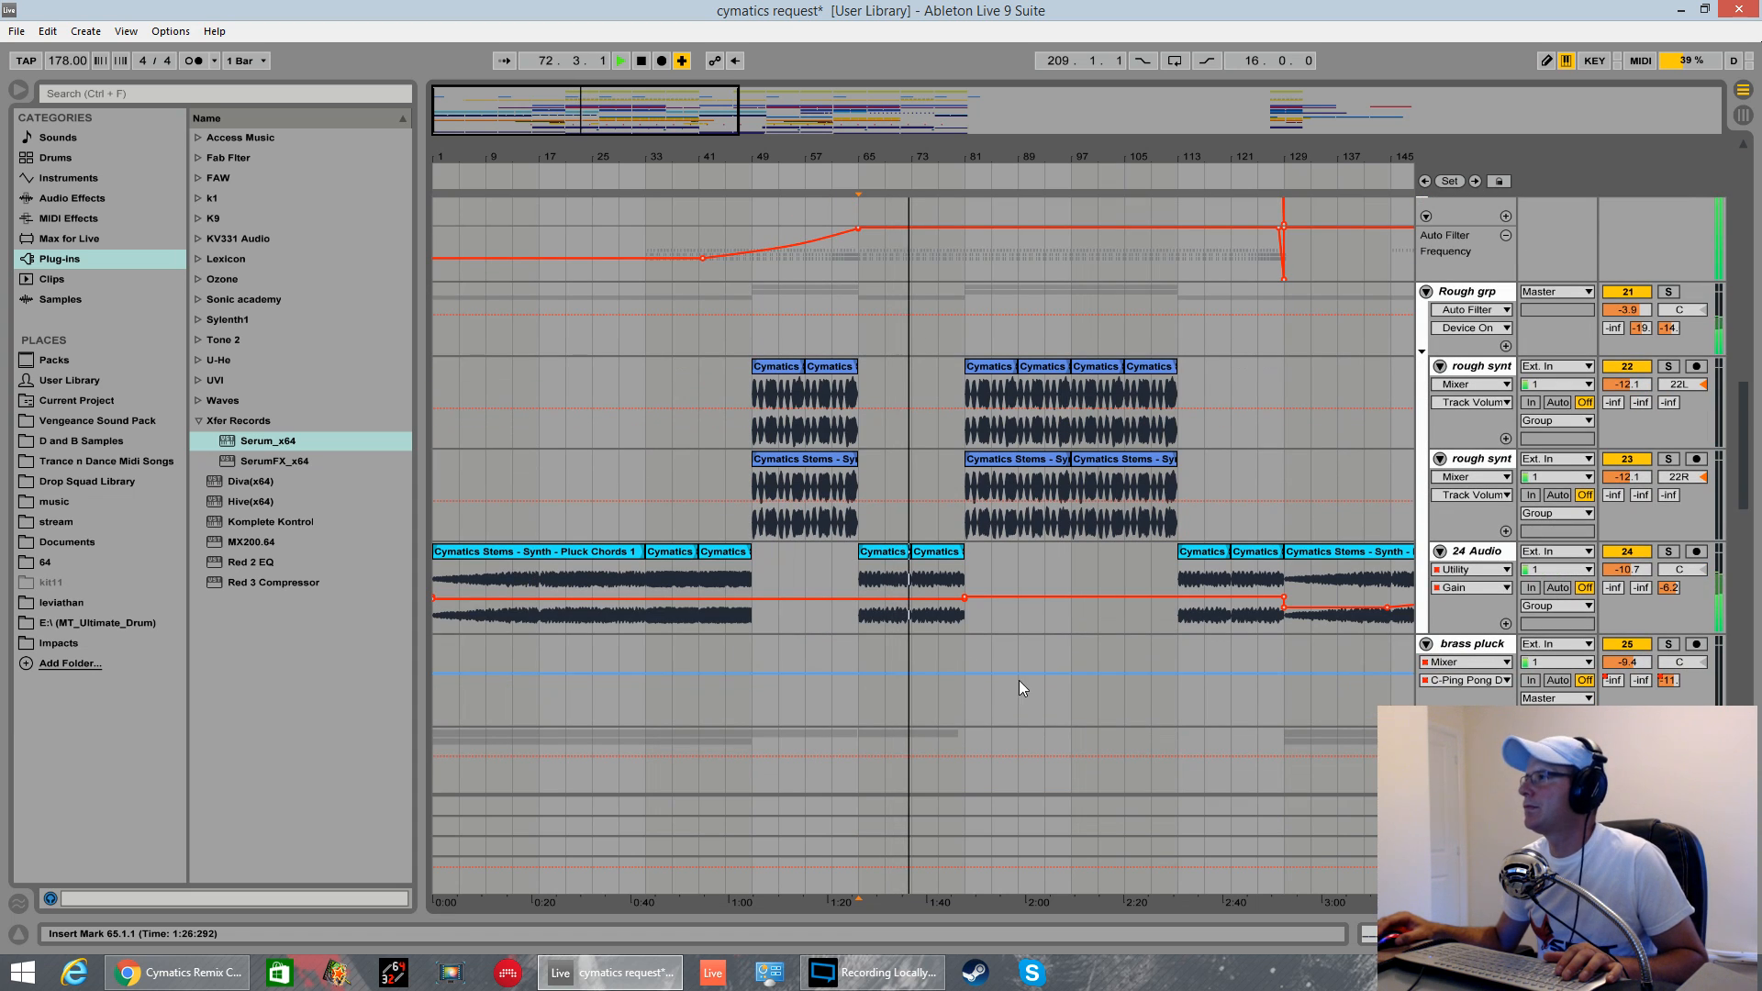
{"action": "scroll", "coordinate": [1010, 661], "scroll_direction": "up", "scroll_amount": 10}
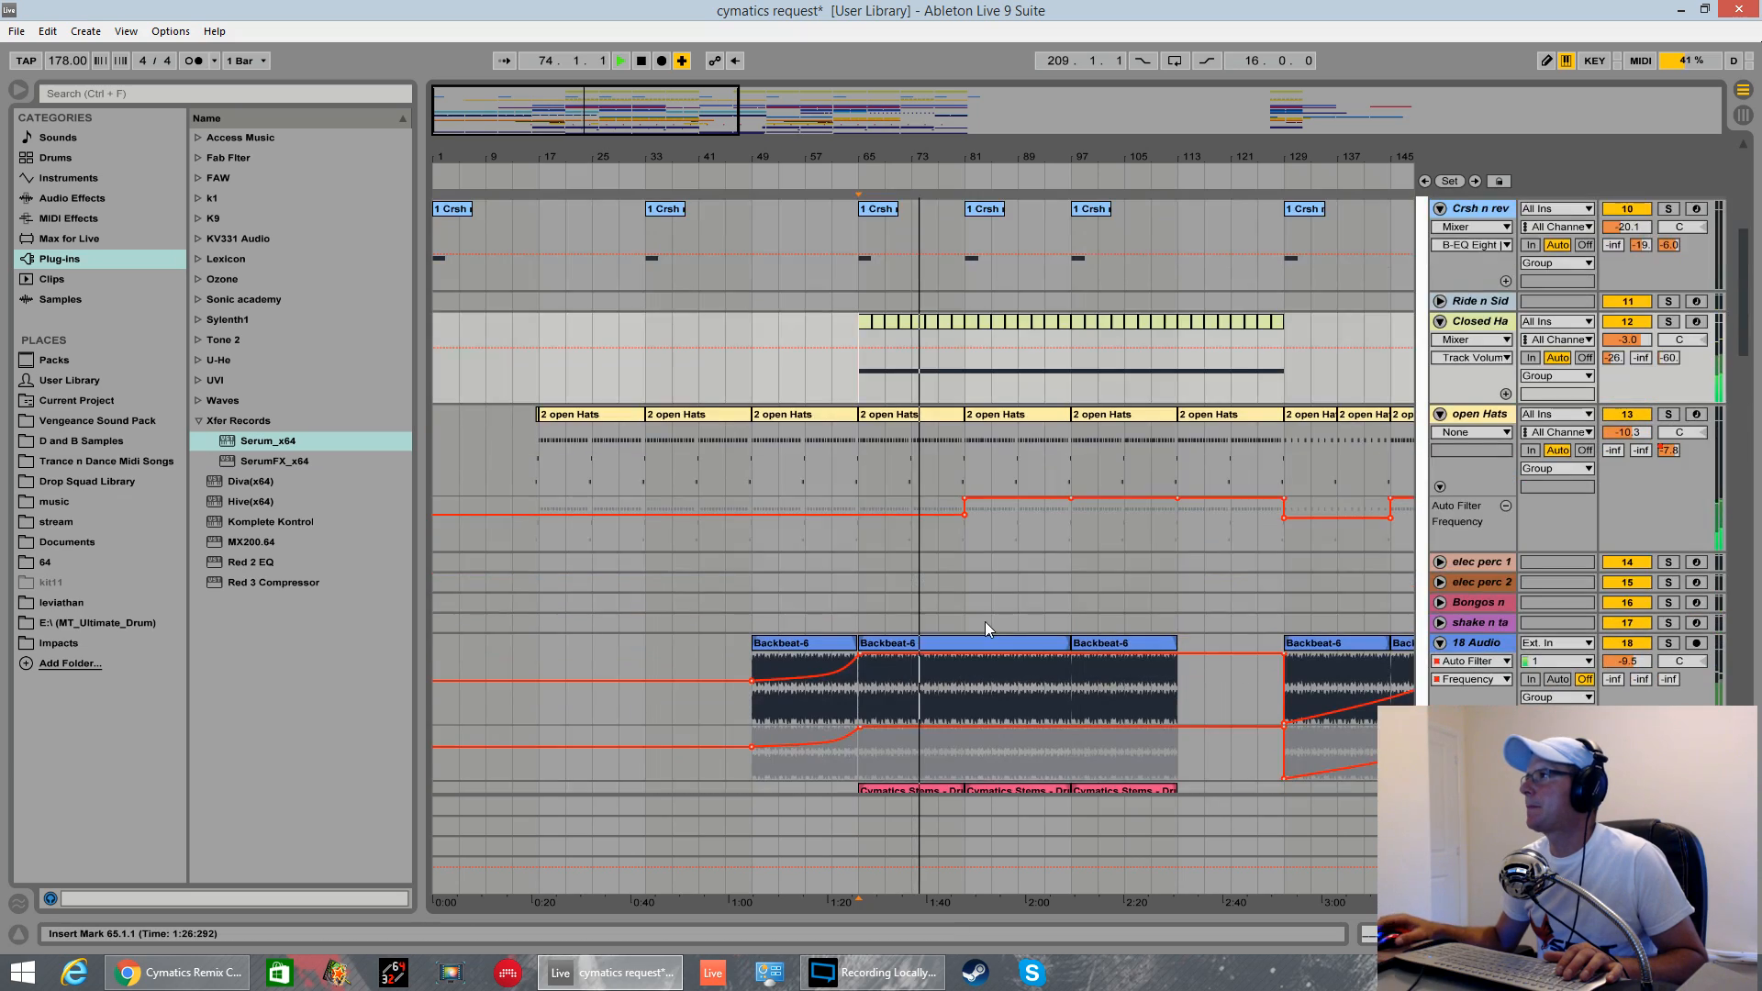
{"action": "scroll", "coordinate": [984, 621], "scroll_direction": "down", "scroll_amount": 5}
{"action": "scroll", "coordinate": [989, 506], "scroll_direction": "up", "scroll_amount": 15}
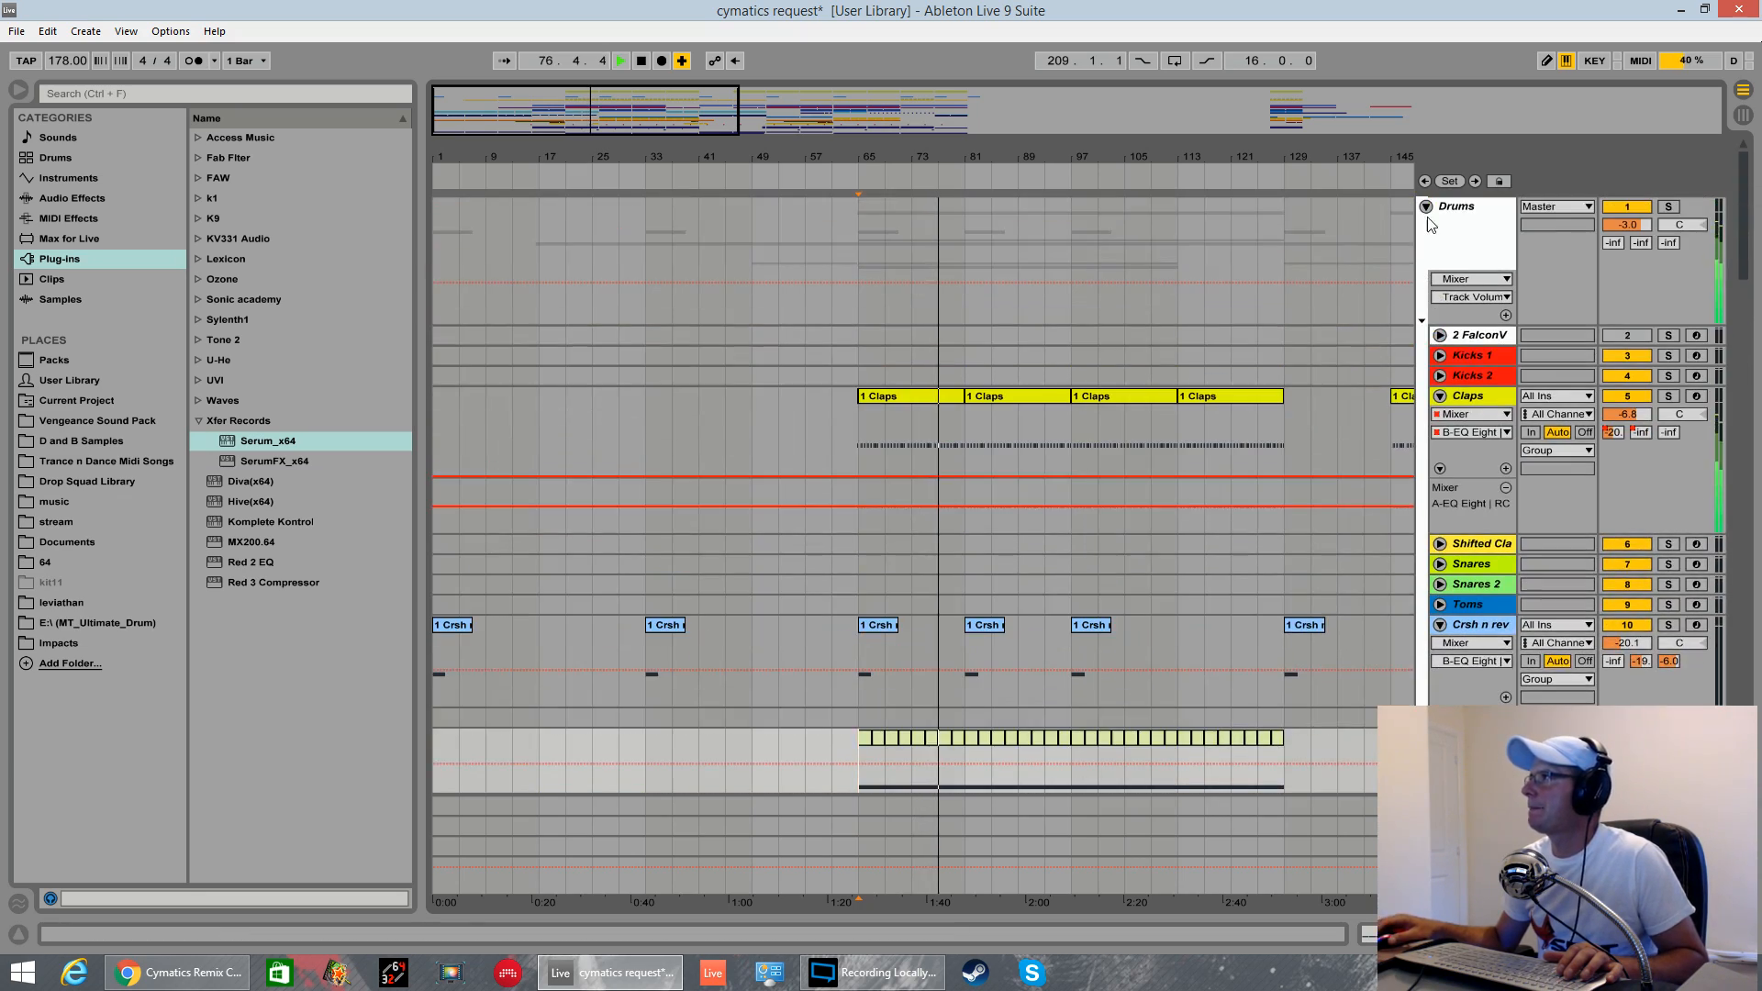
{"action": "scroll", "coordinate": [1045, 409], "scroll_direction": "down", "scroll_amount": 15}
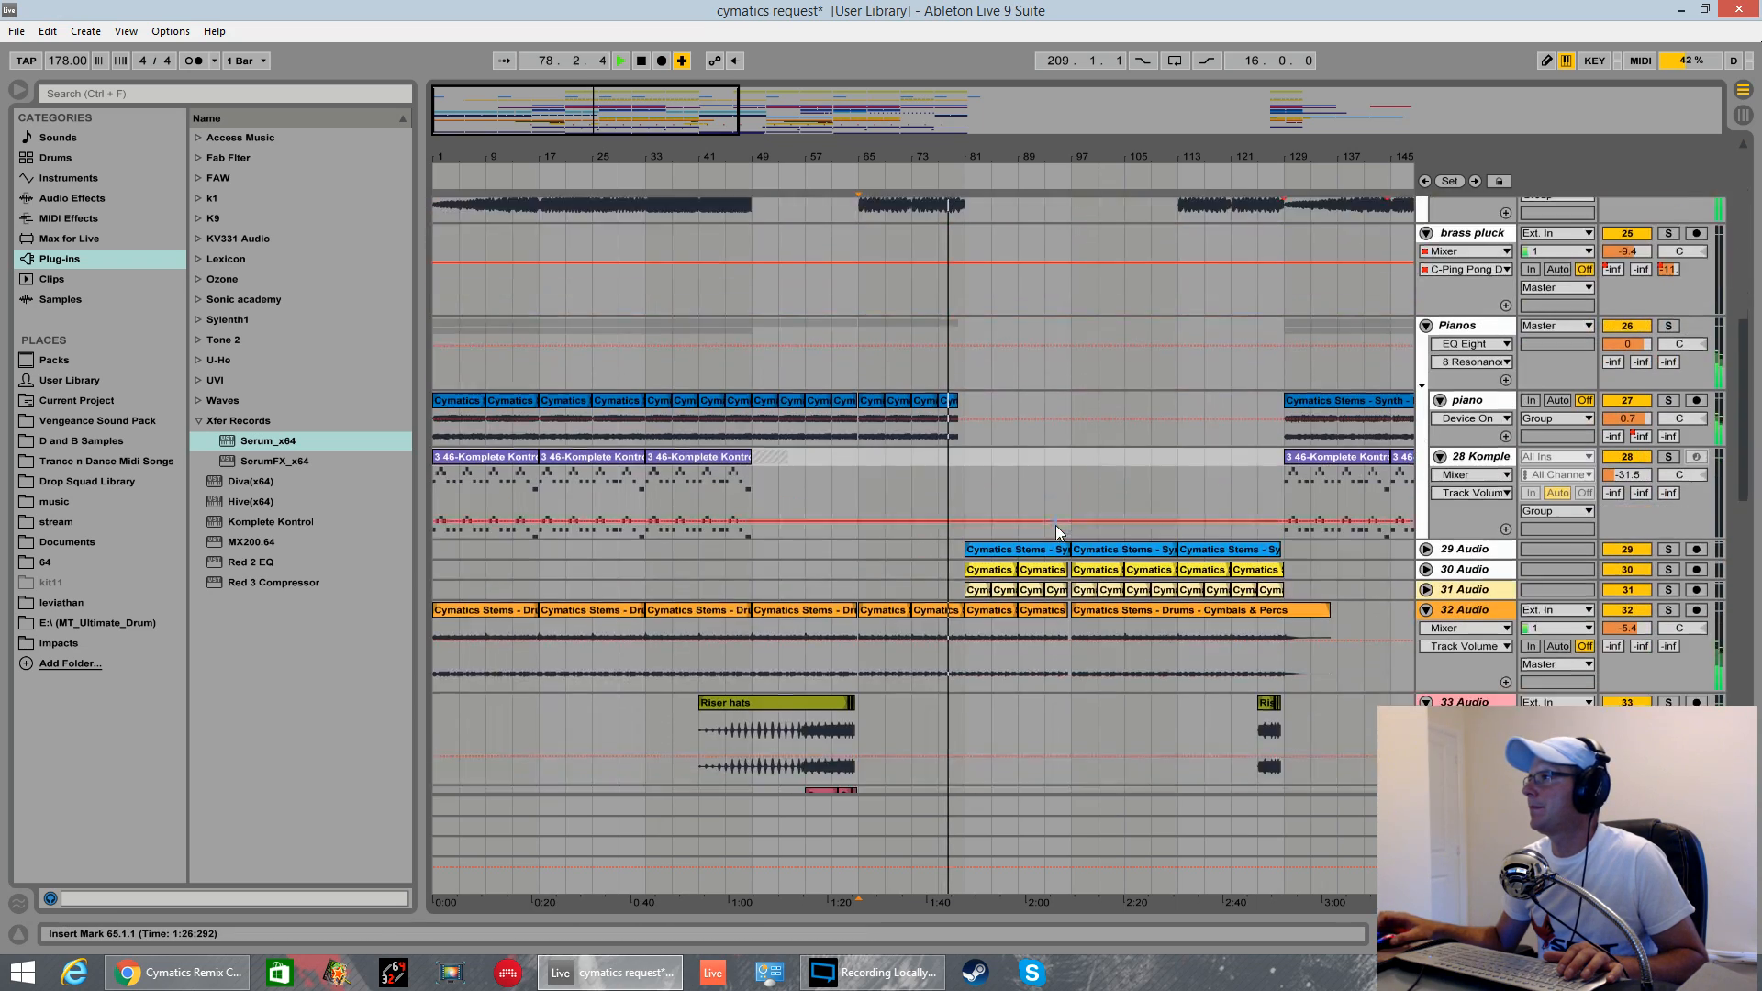
{"action": "scroll", "coordinate": [1056, 525], "scroll_direction": "down", "scroll_amount": 2}
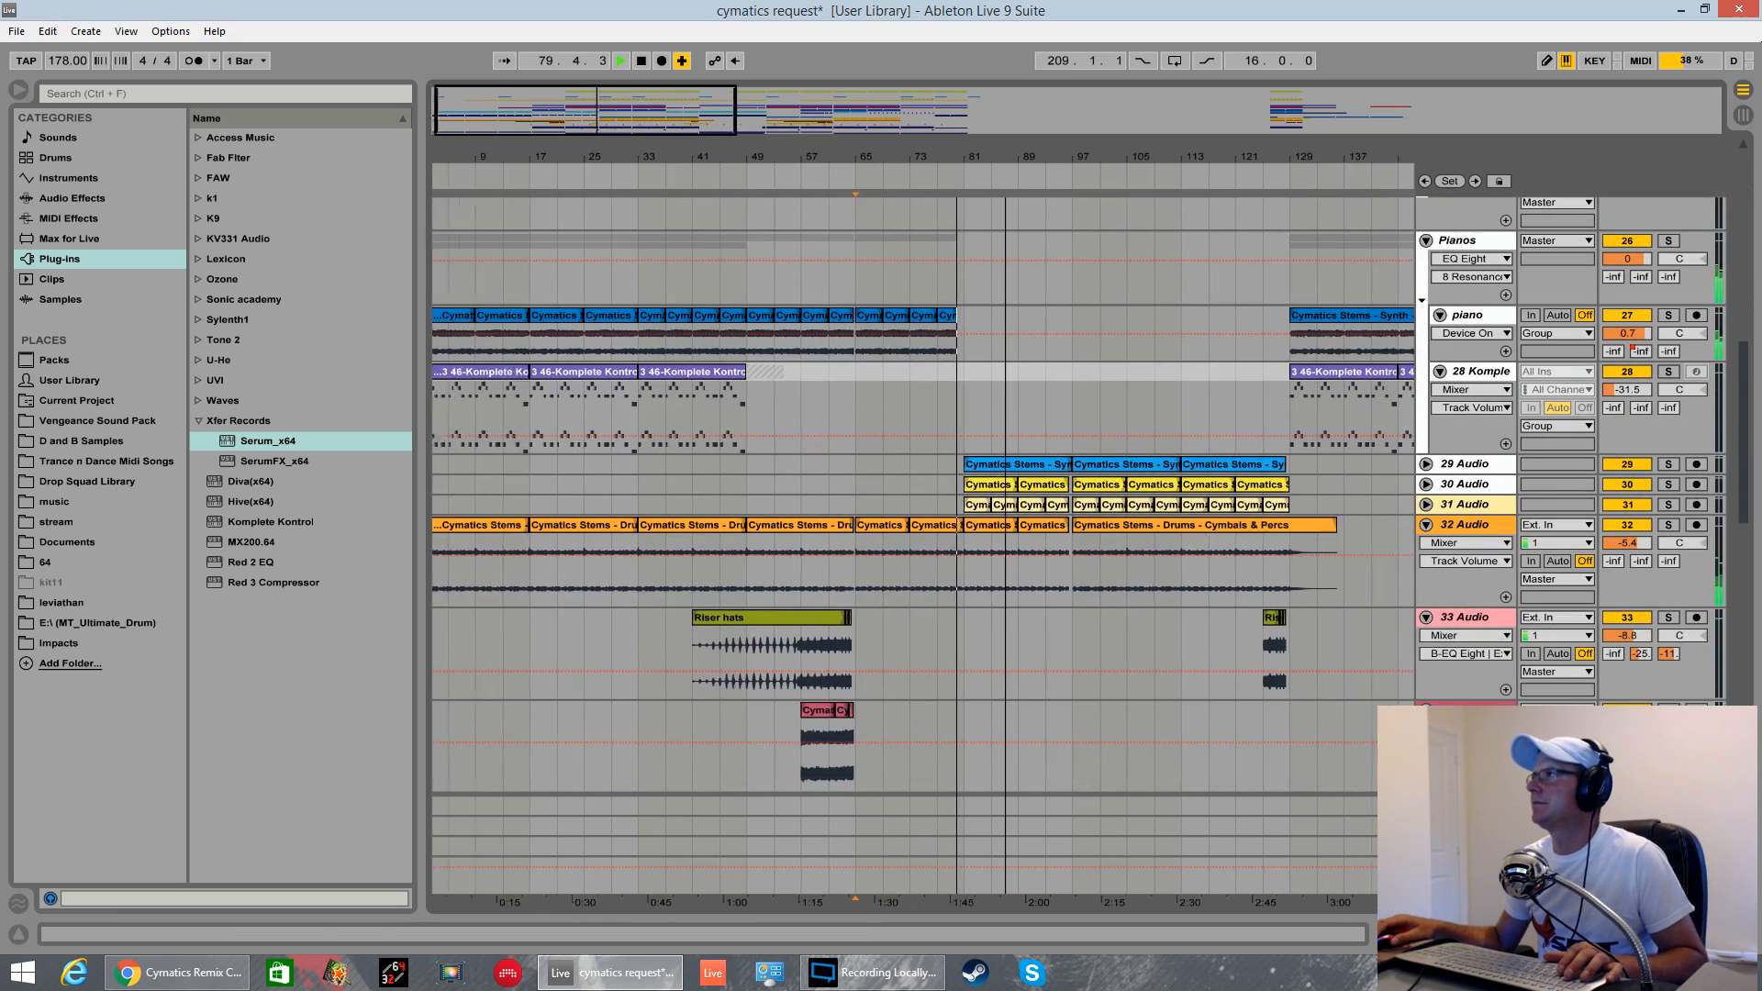
{"action": "left_click_drag", "start_coordinate": [1006, 151], "coordinate": [1006, 257]}
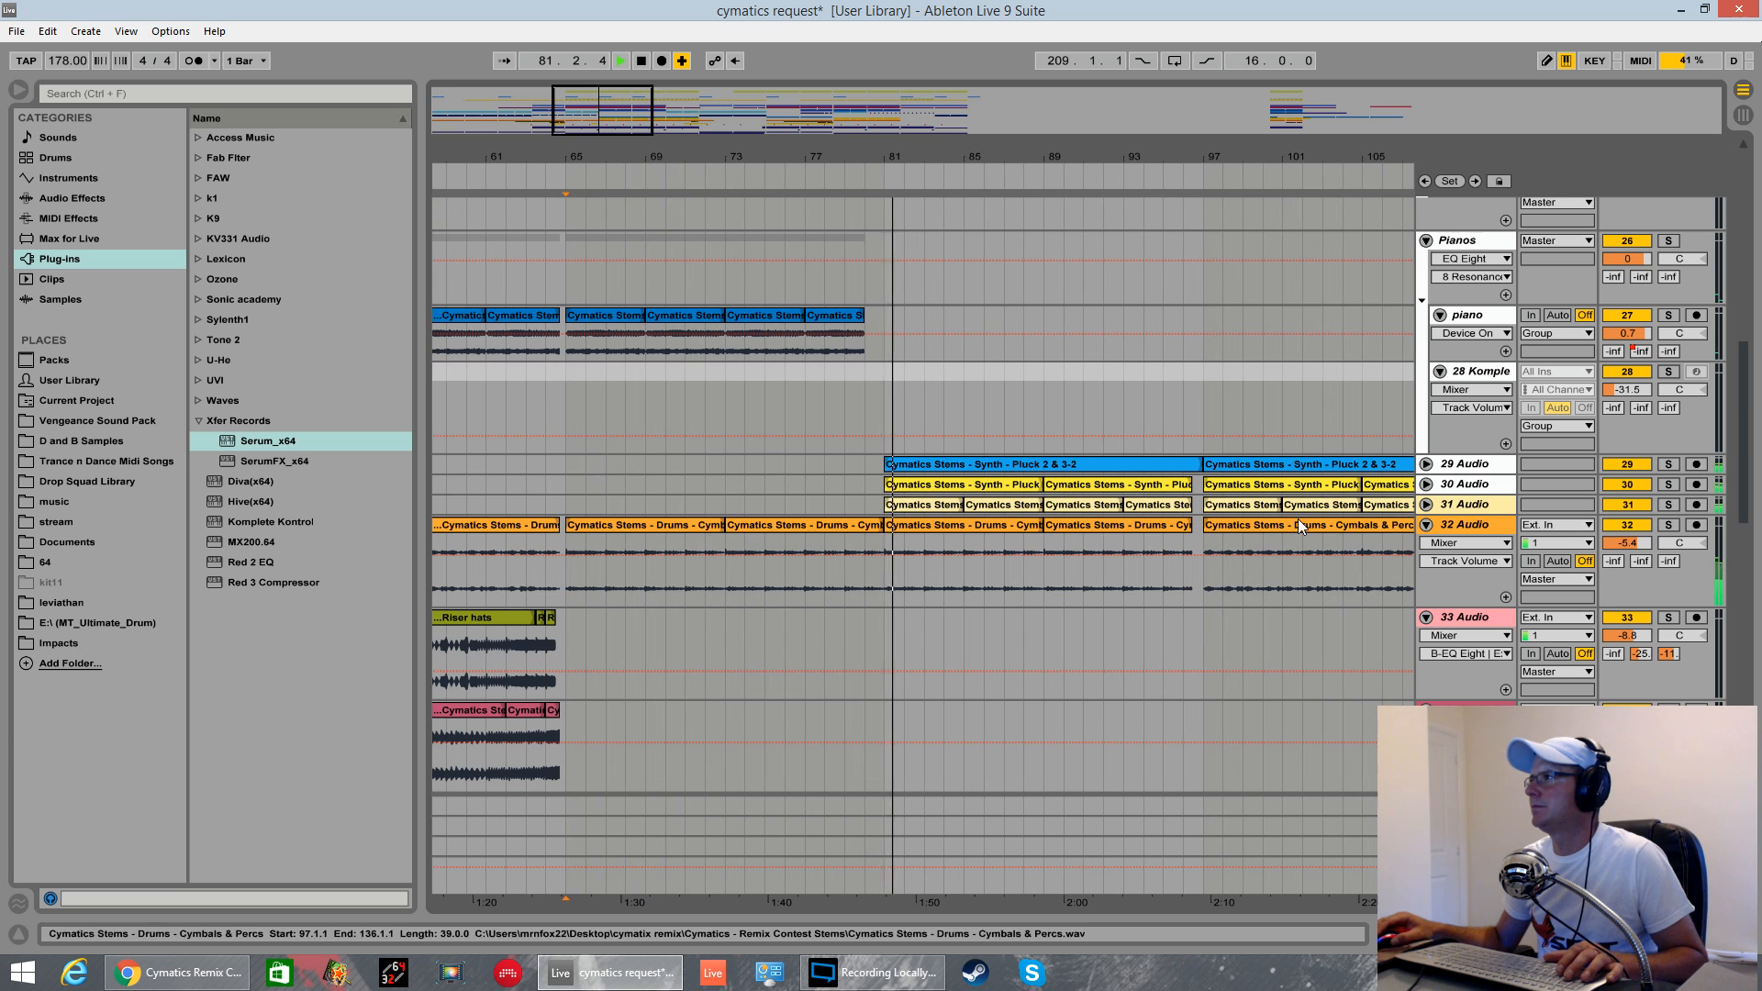
{"action": "key", "text": "space"}
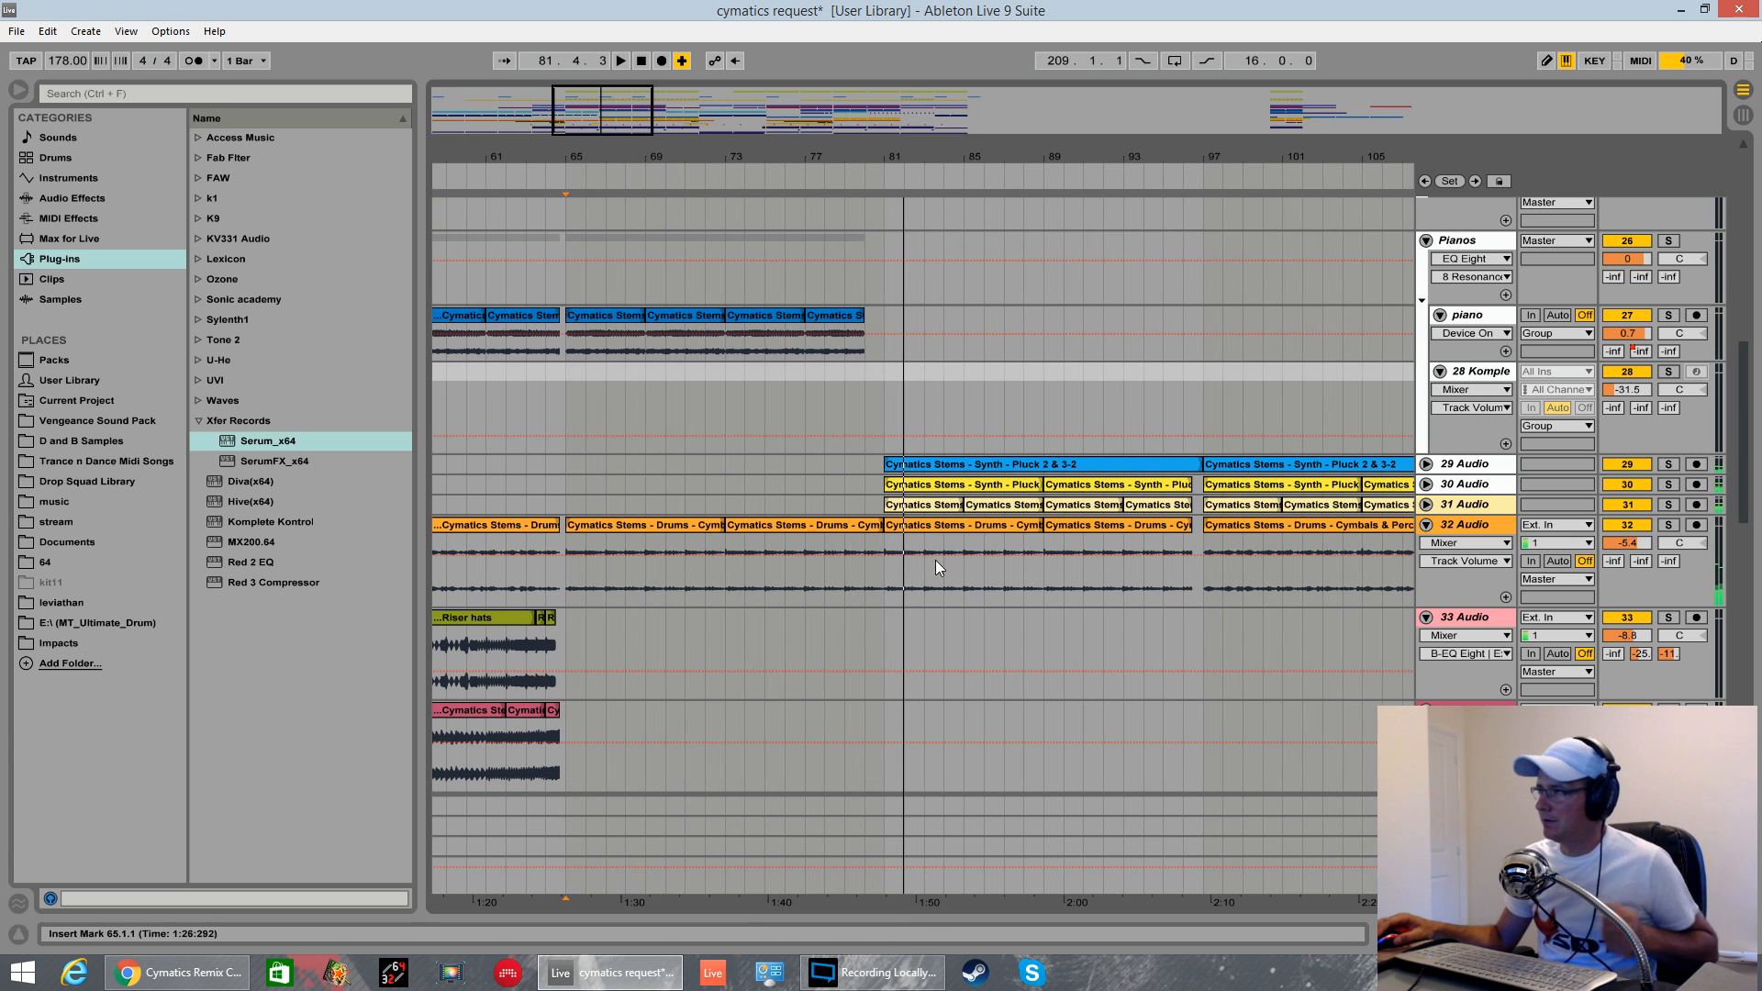
- Unfold audio tracks 29 and 30 and play track 29 soloed from 81.1.1
{"action": "left_click", "coordinate": [1425, 465]}
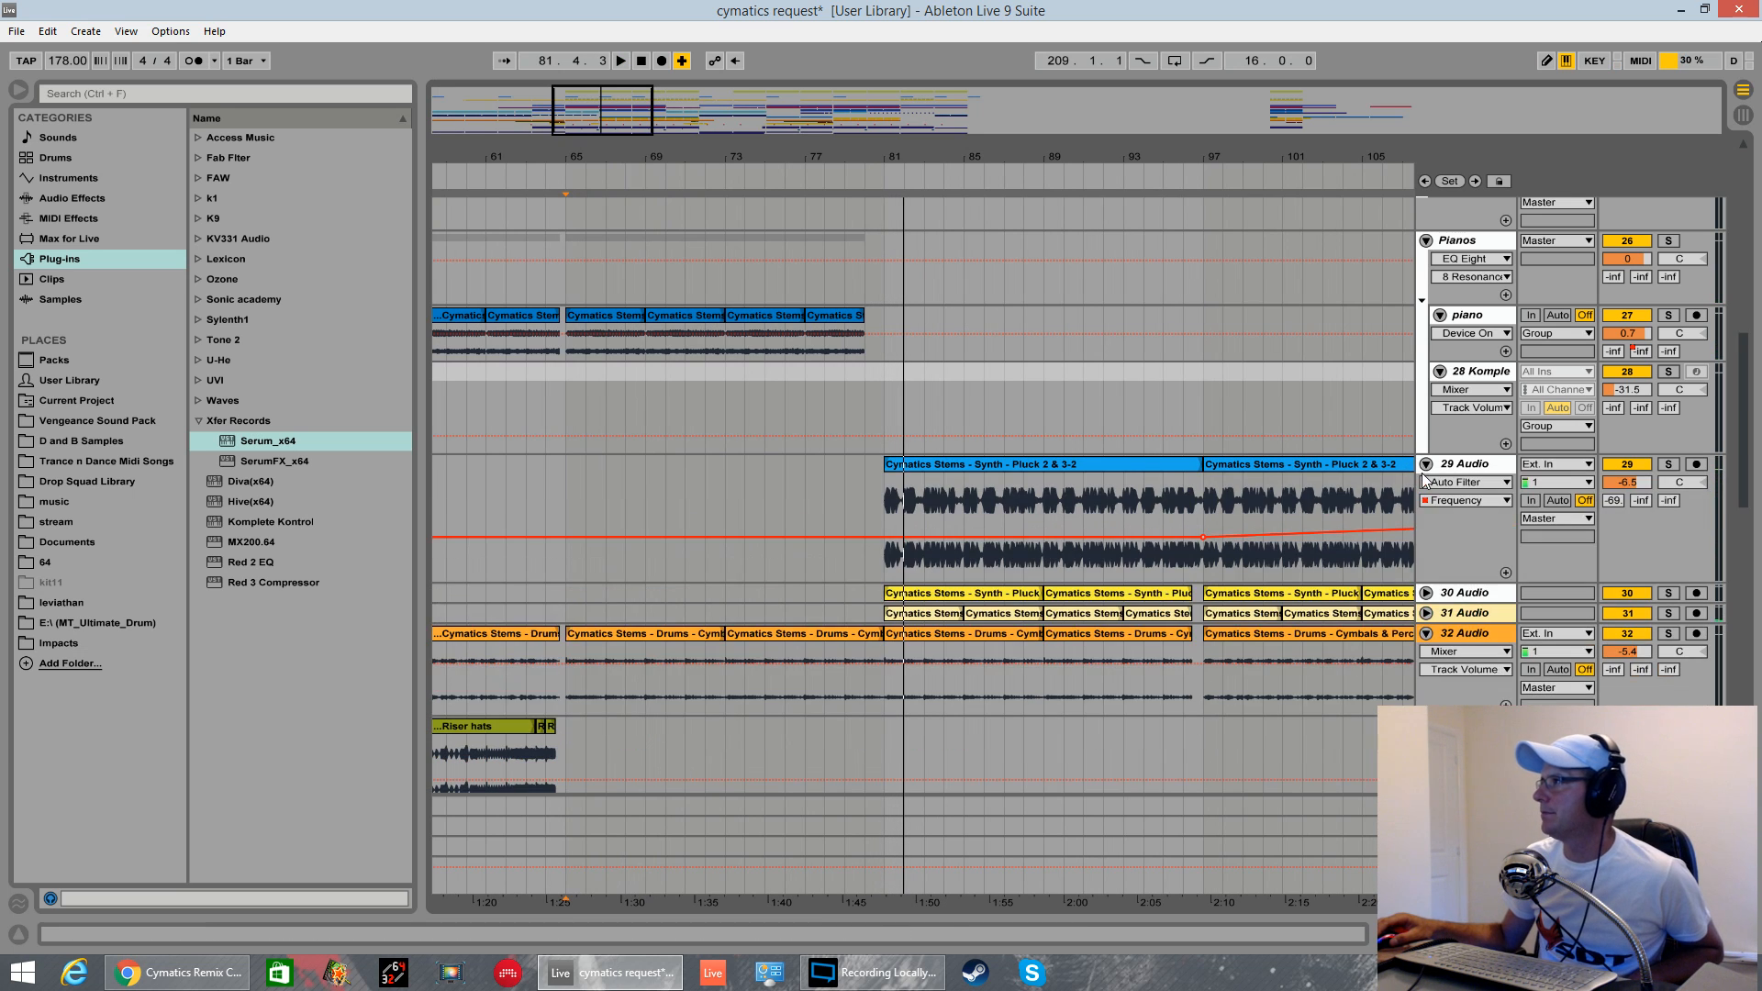
{"action": "left_click", "coordinate": [1426, 594]}
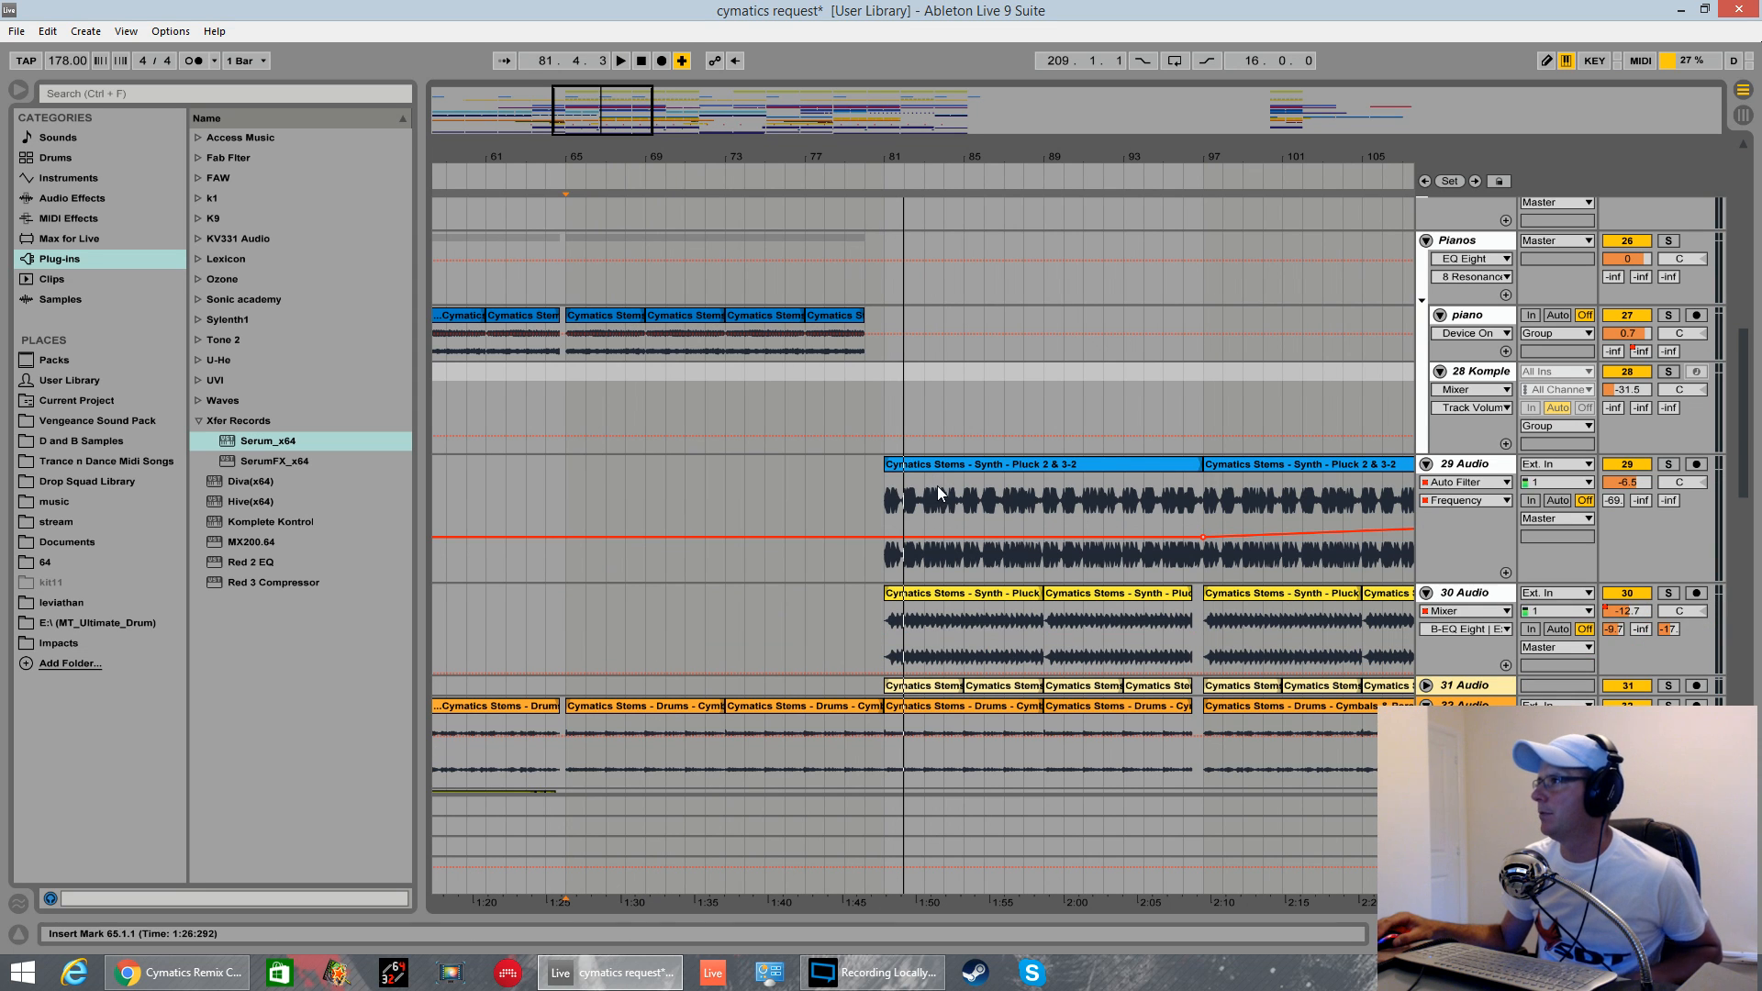
{"action": "left_click", "coordinate": [889, 481]}
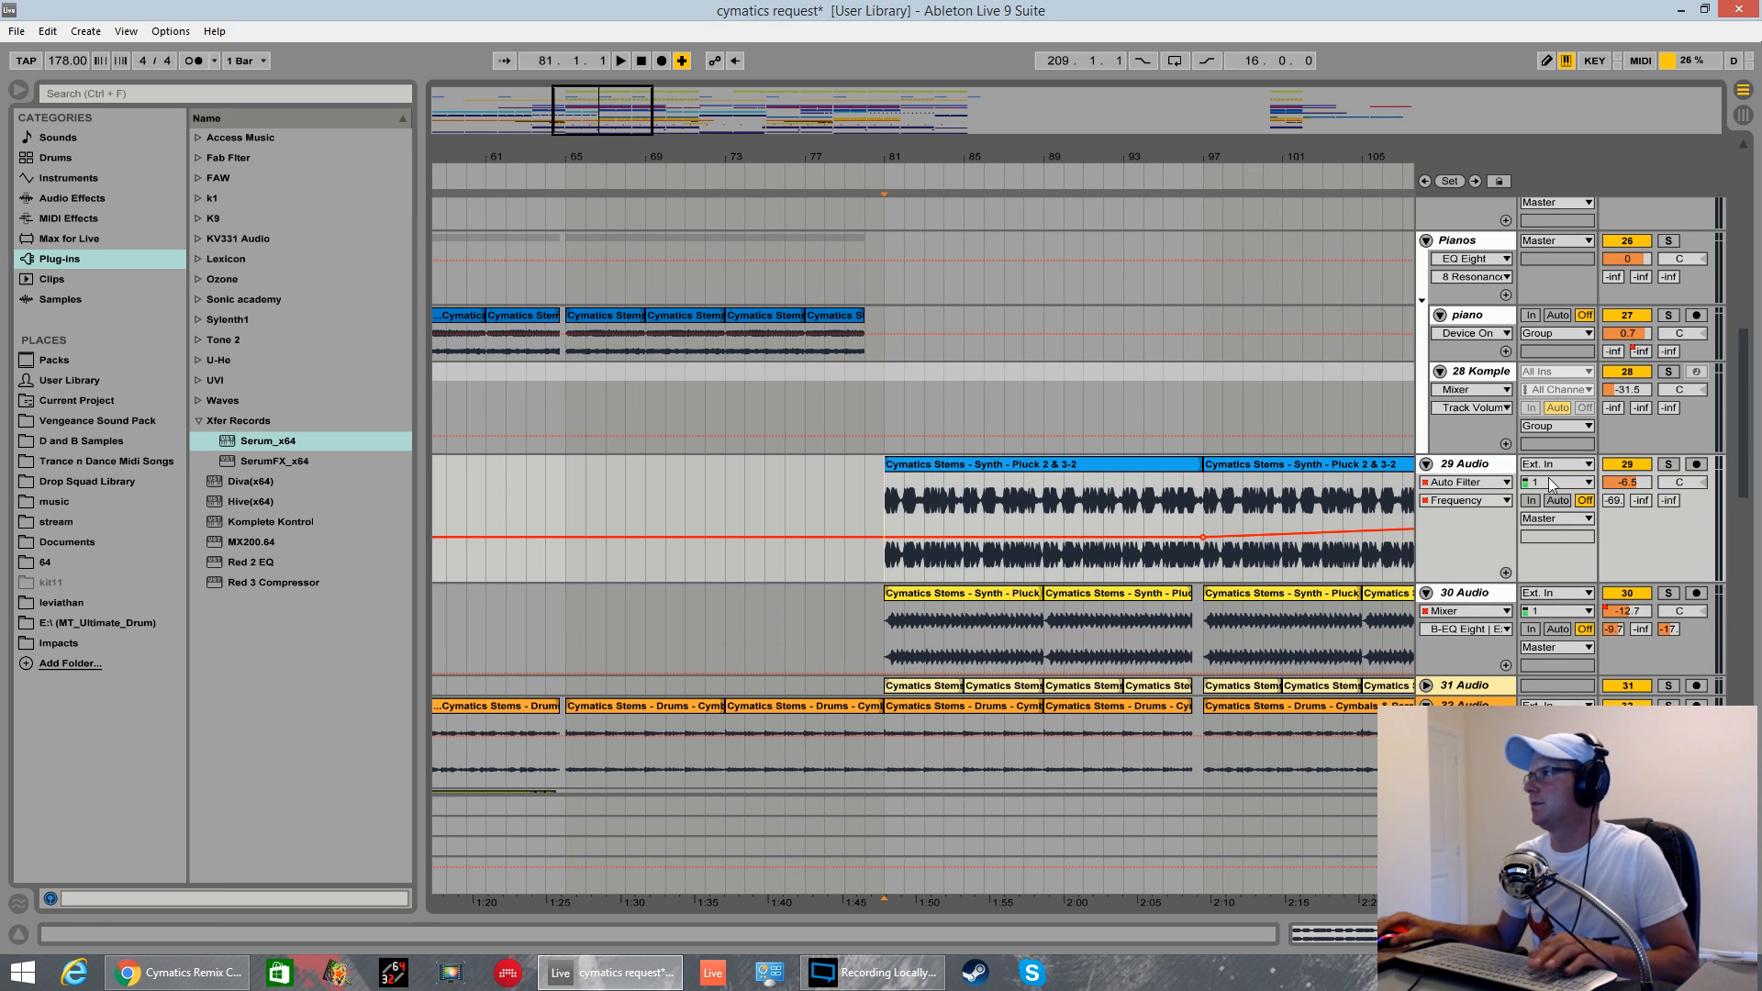
{"action": "left_click", "coordinate": [1667, 465]}
{"action": "key", "text": "space"}
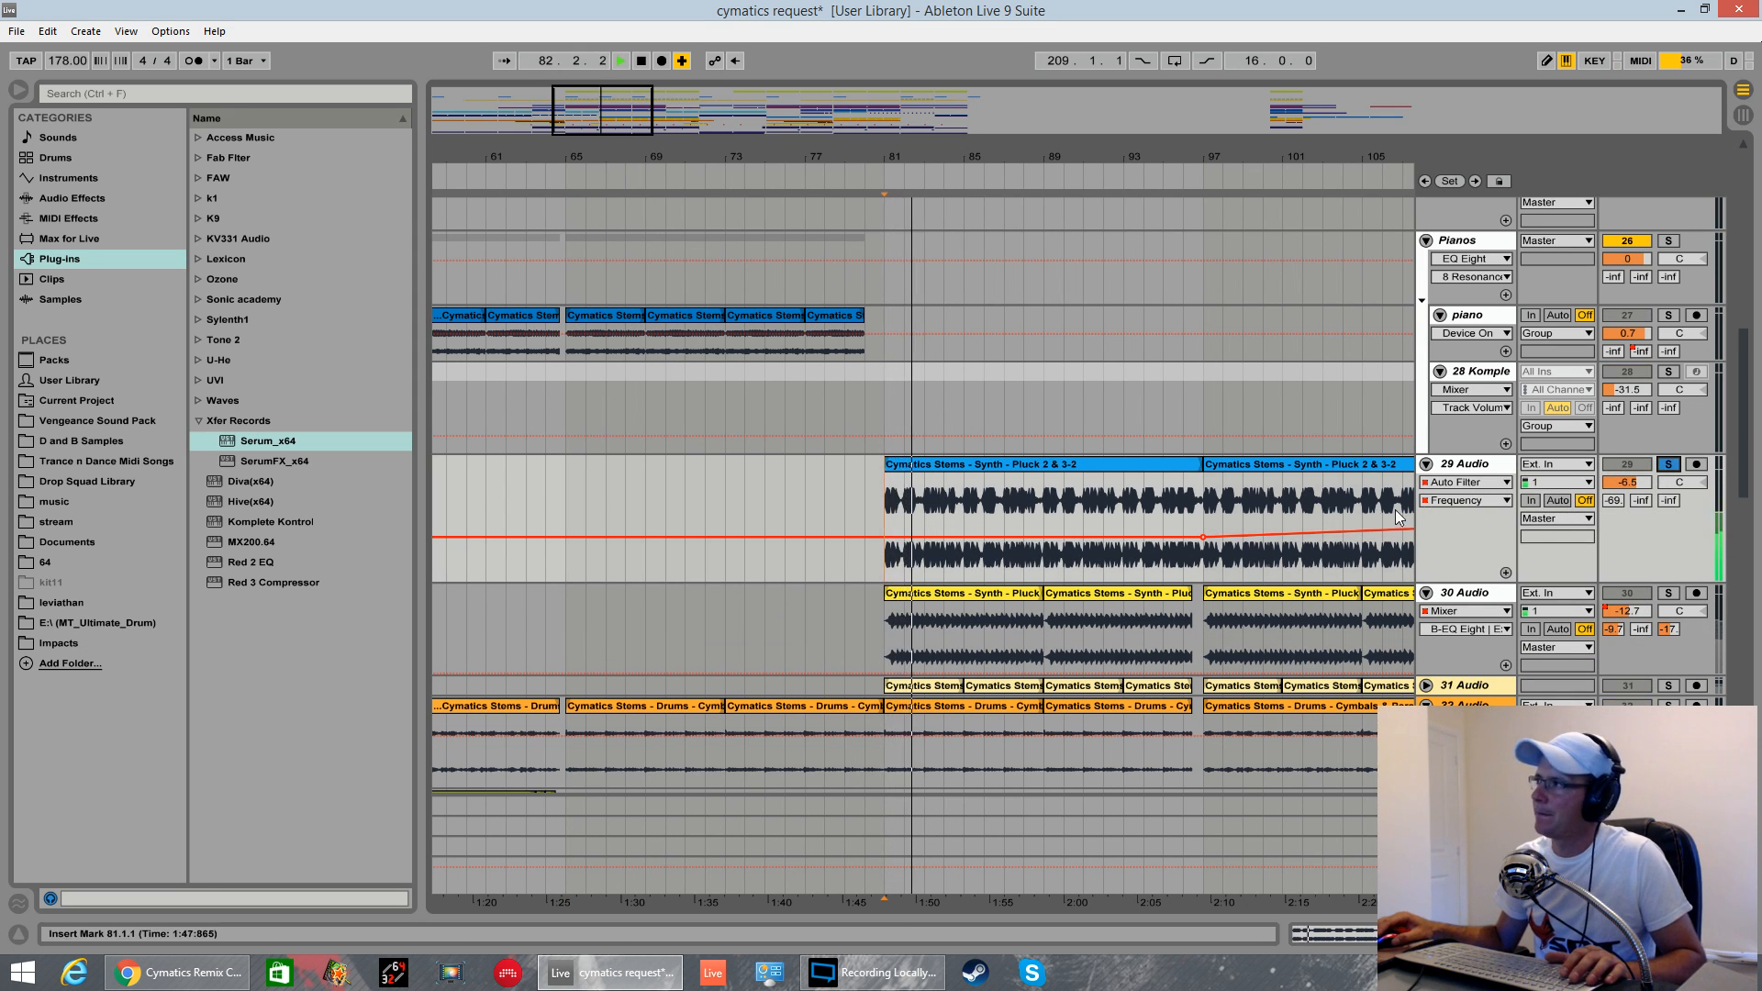
- Examine track 29's EQ Eight, Auto Filter and RC 48 reverb, and listen to its filter frequency automation around 125.1.1
{"action": "double_click", "coordinate": [1455, 465]}
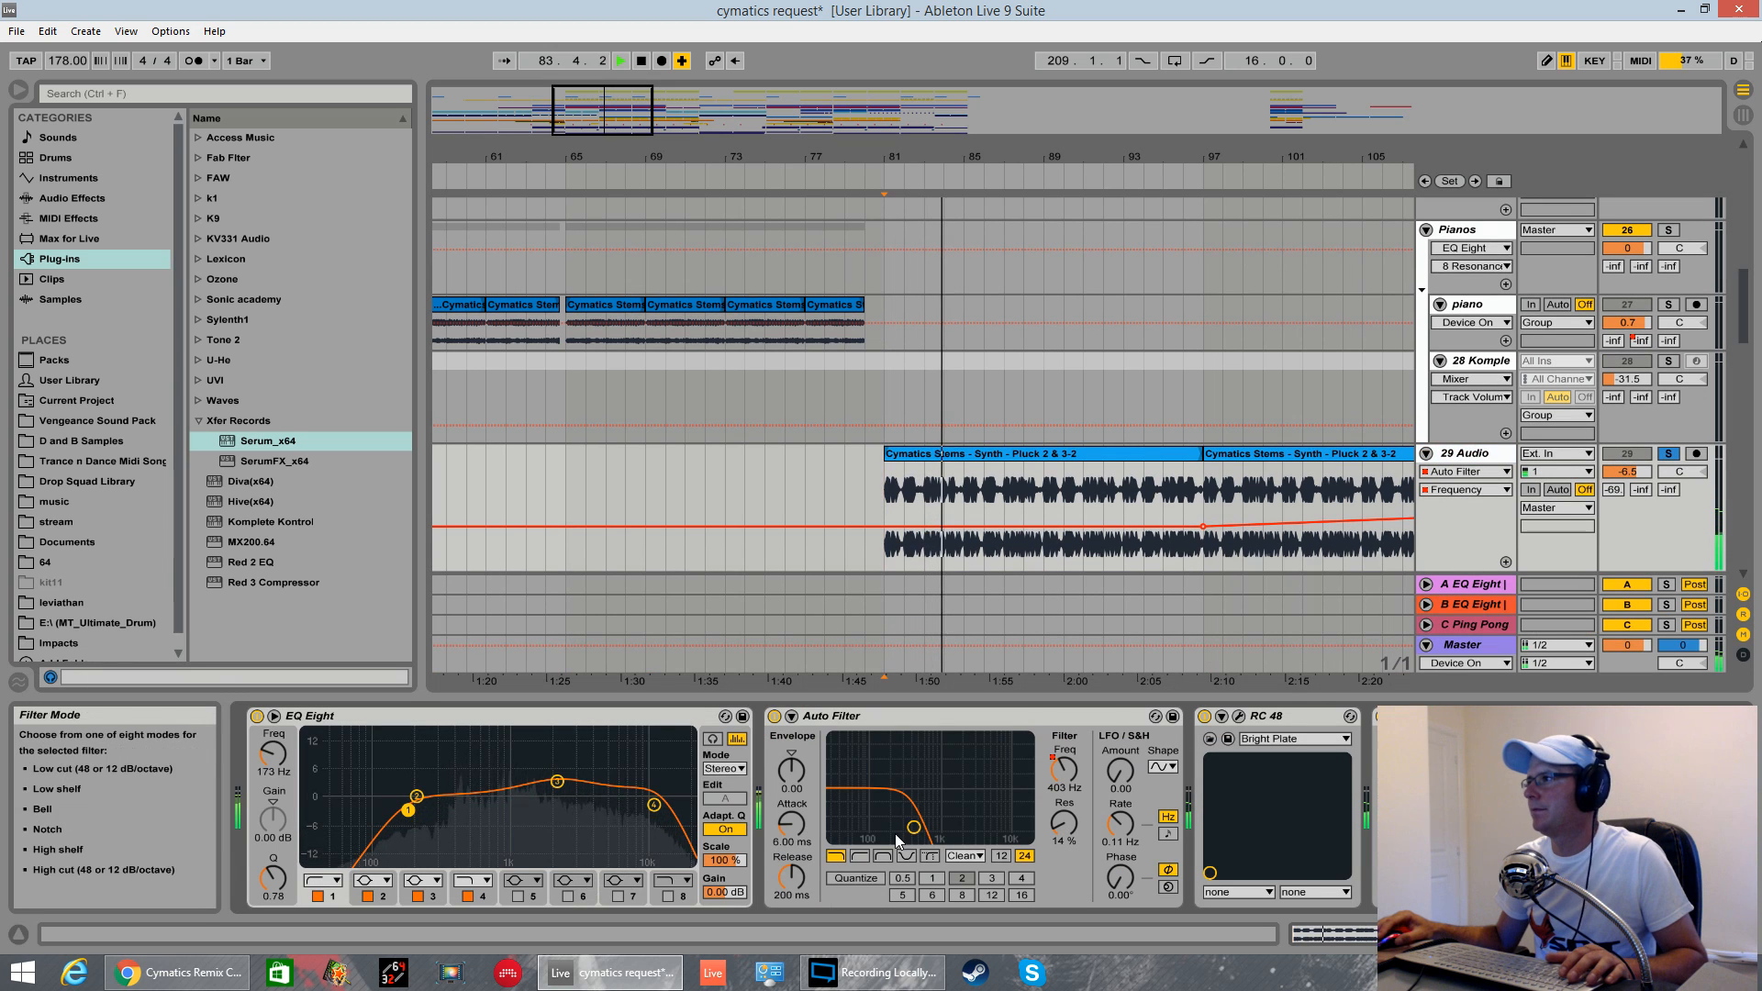
{"action": "key", "text": "space"}
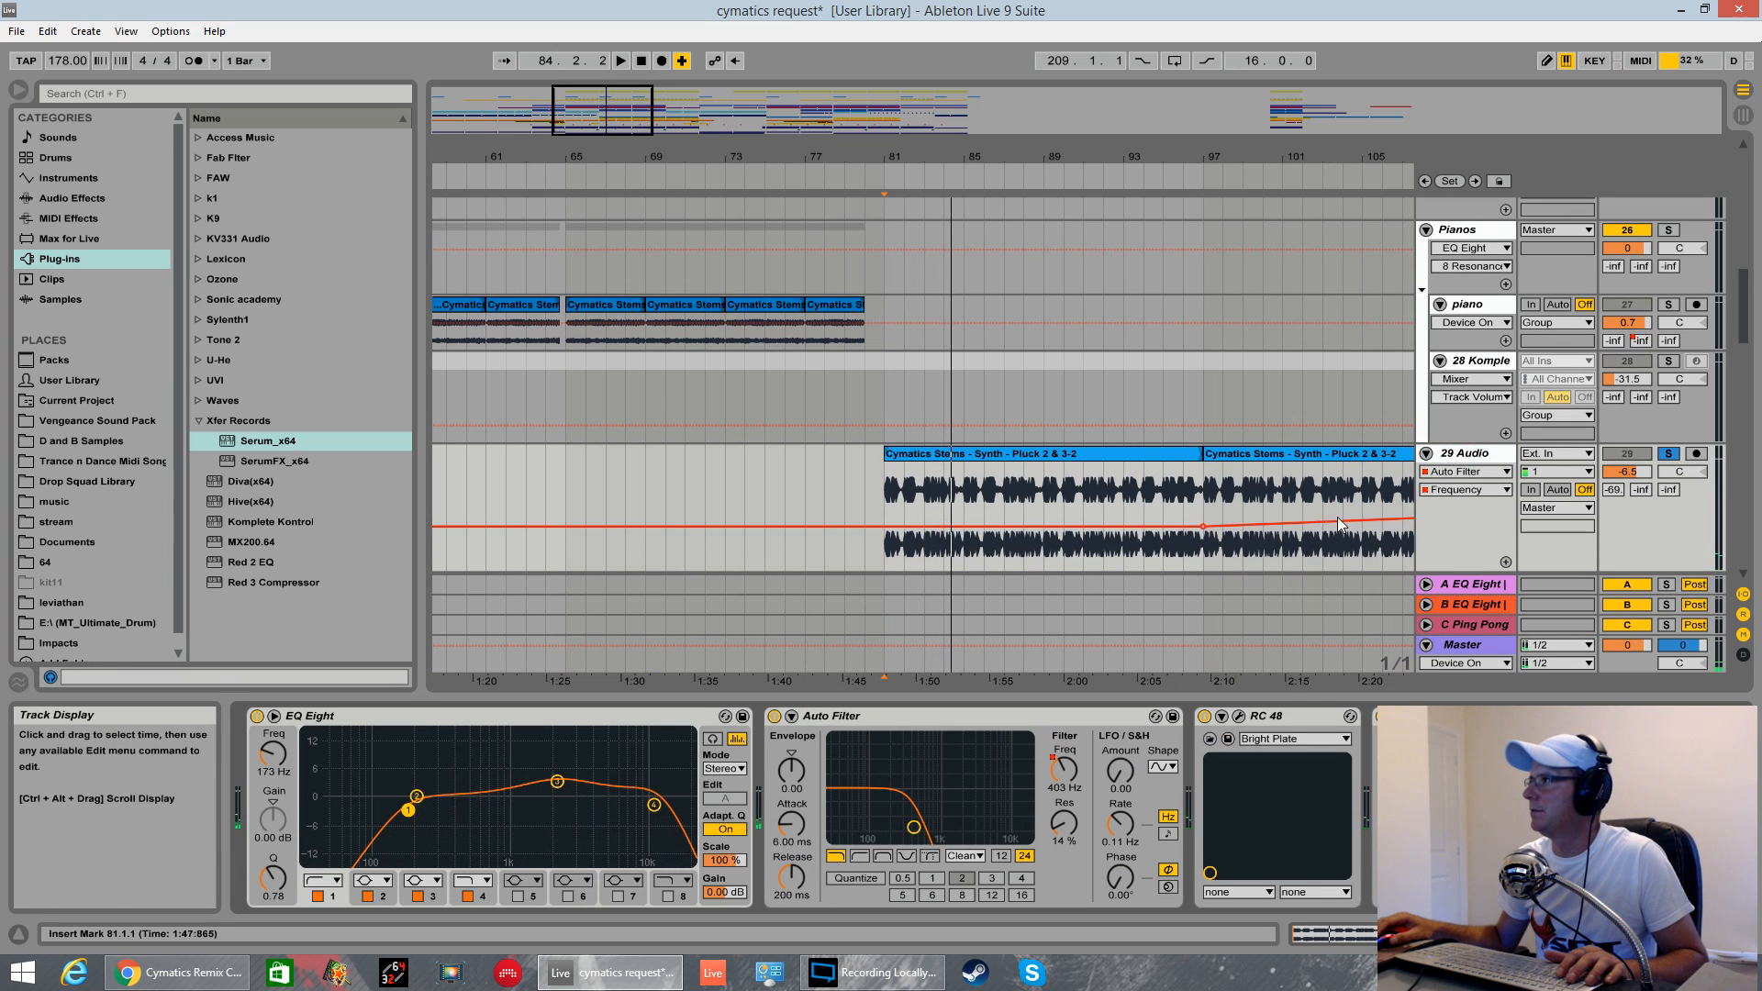
{"action": "key", "text": "minus"}
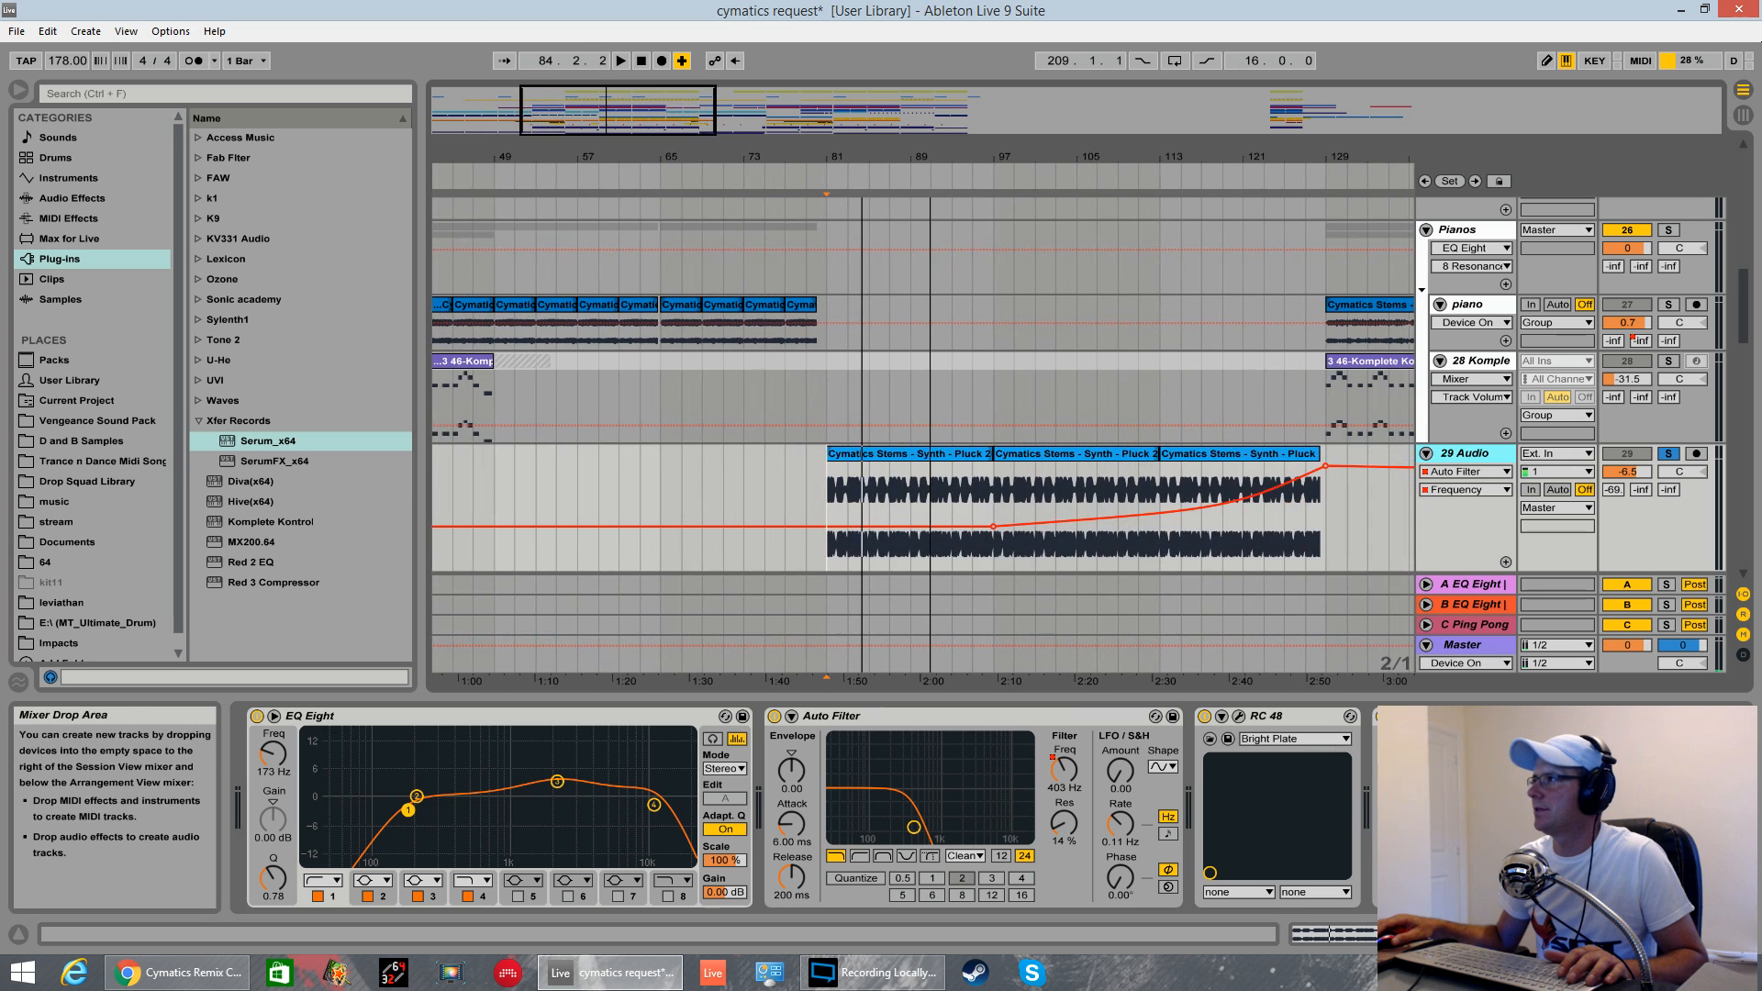
{"action": "key", "text": "space"}
{"action": "left_click", "coordinate": [1281, 505]}
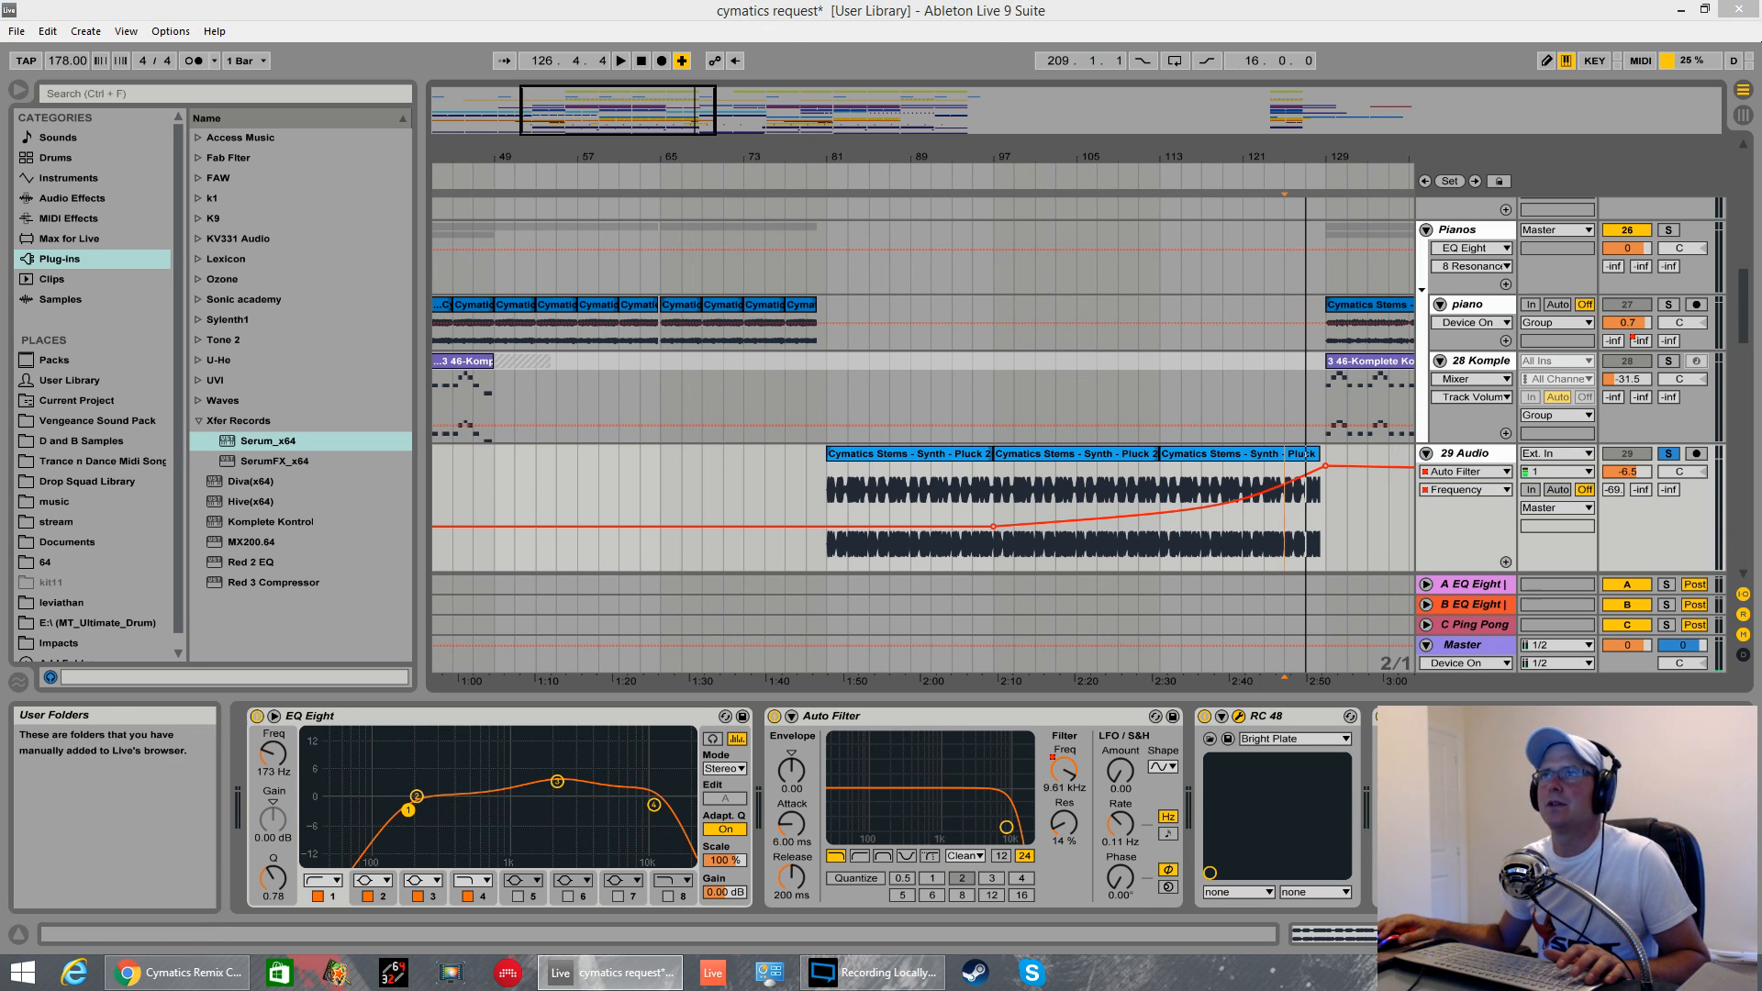
{"action": "left_click_drag", "start_coordinate": [0, 332], "coordinate": [972, 332]}
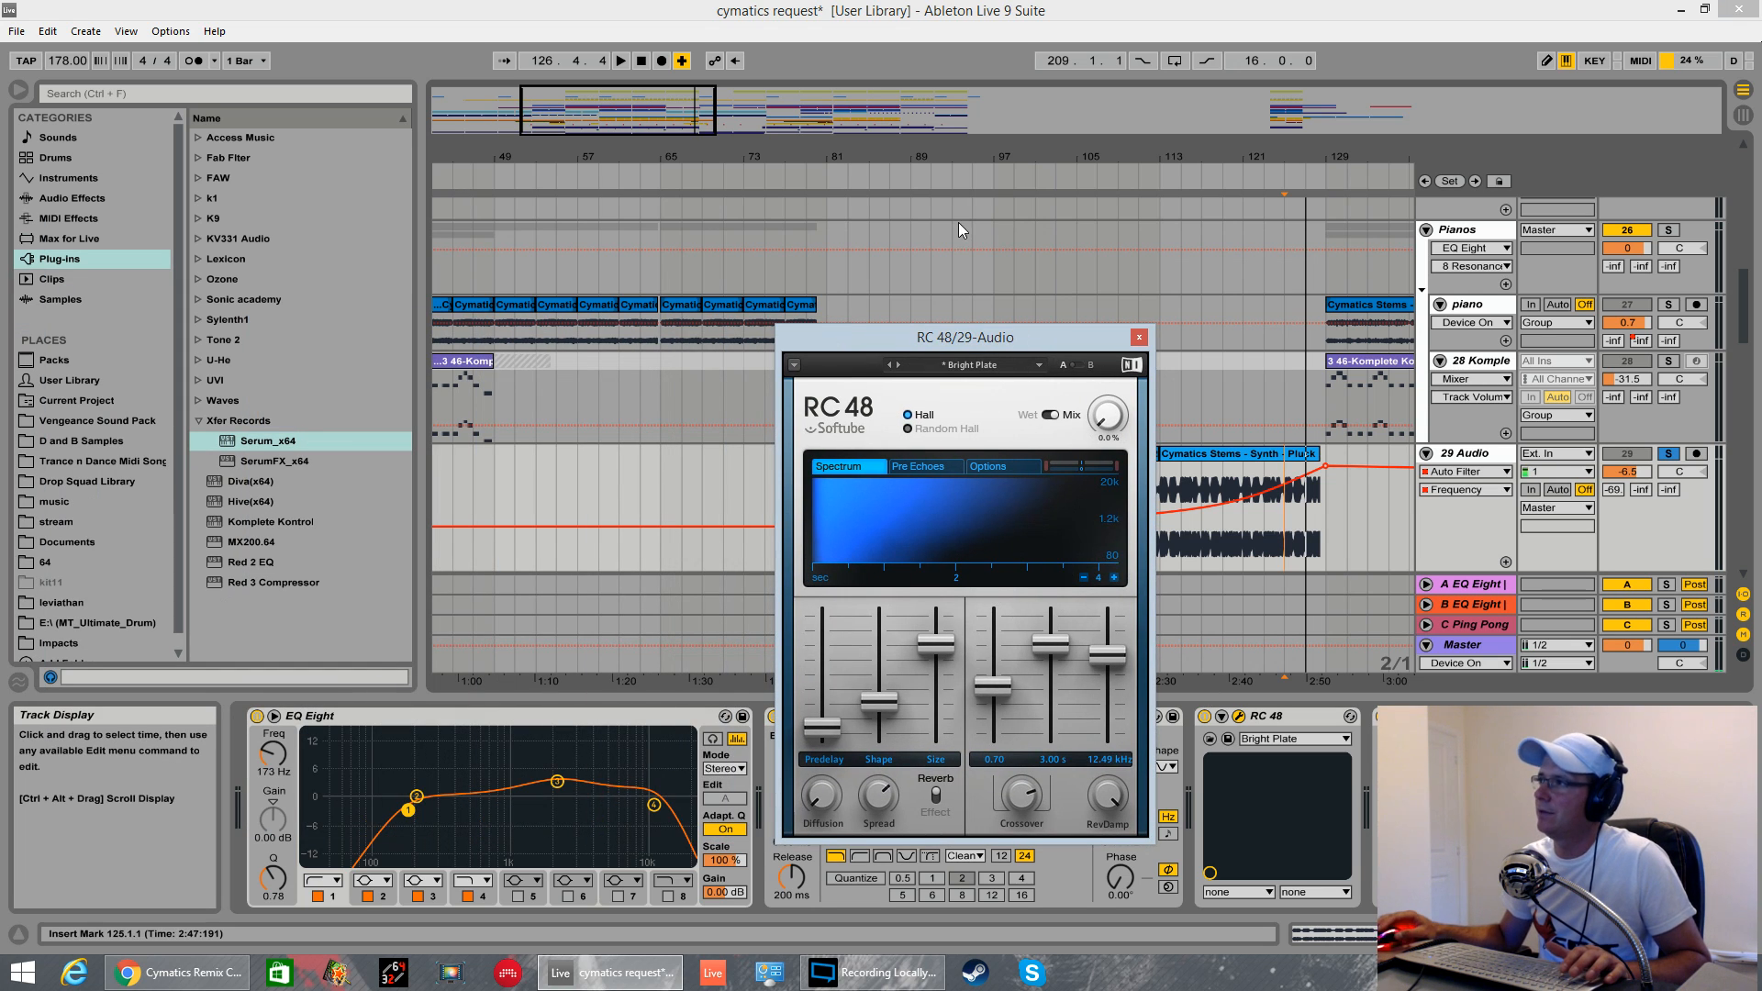
{"action": "left_click", "coordinate": [1139, 337]}
- Play track 29 again from 81.1.1 and solo track 30 along with it
{"action": "scroll", "coordinate": [1190, 417], "scroll_direction": "down", "scroll_amount": 3}
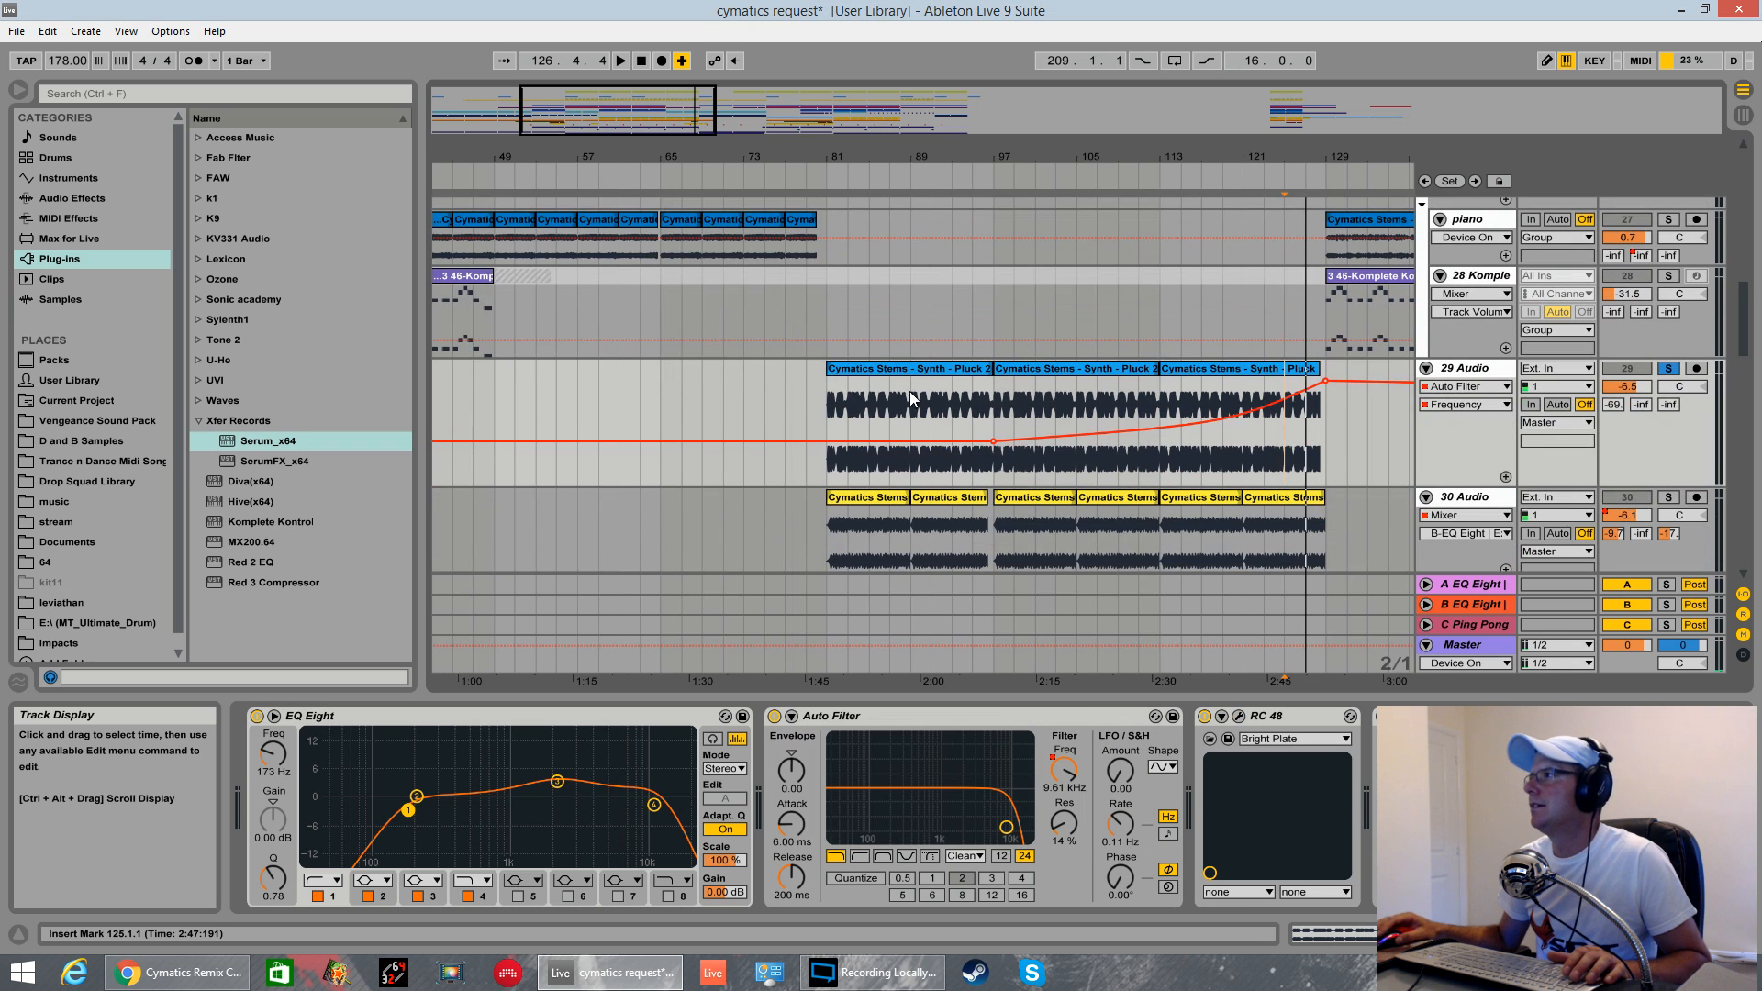
{"action": "left_click", "coordinate": [828, 401]}
{"action": "key", "text": "space"}
{"action": "scroll", "coordinate": [1104, 411], "scroll_direction": "down", "scroll_amount": 3}
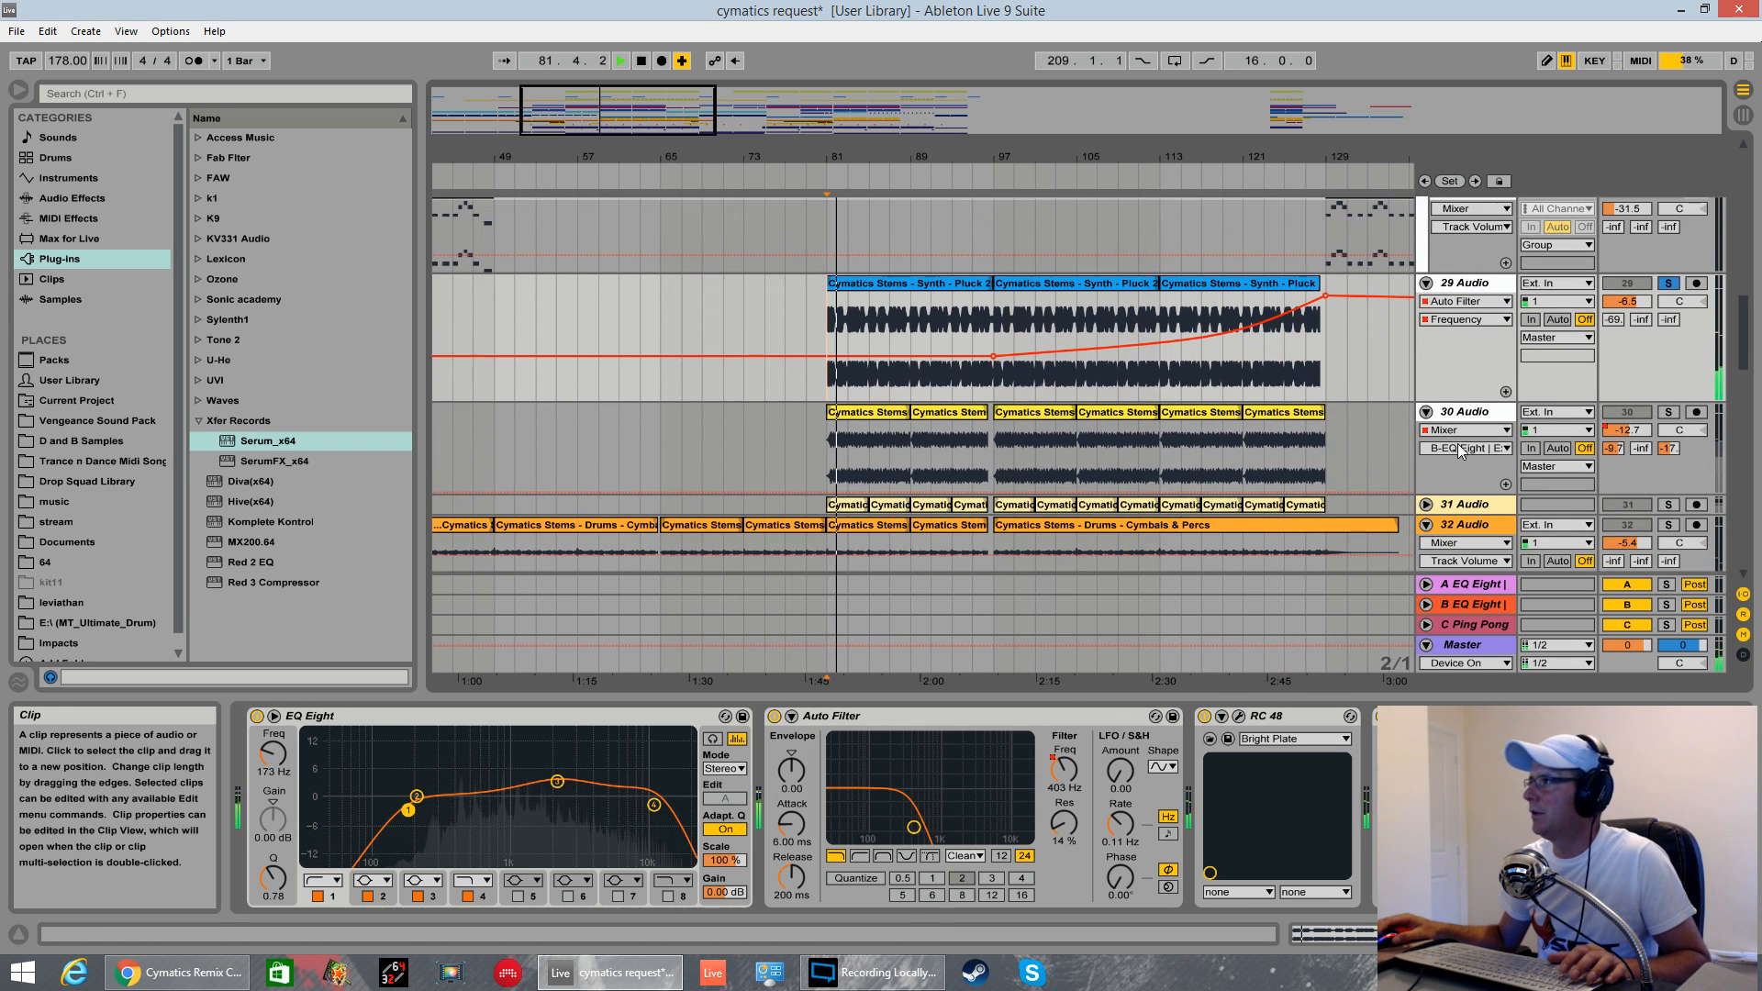
{"action": "left_click", "coordinate": [1668, 412]}
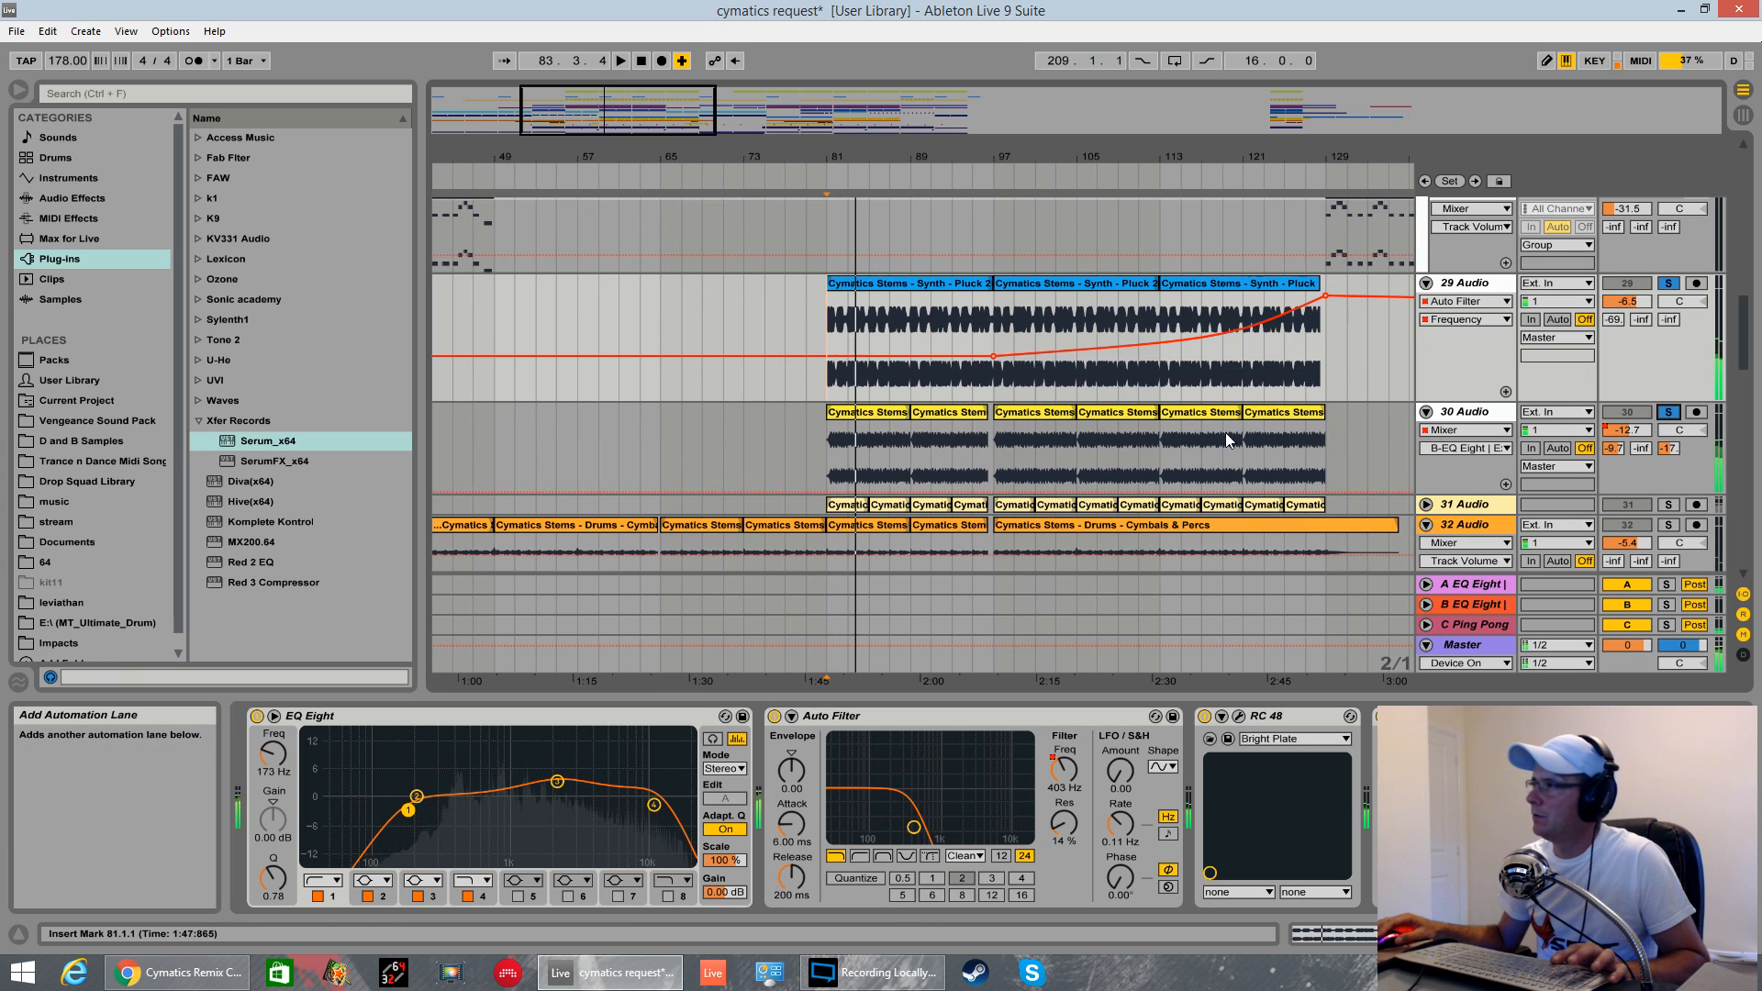
- Examine track 30's device chain, including the S1 Imager Stereo plug-in window, and close the window
{"action": "left_click", "coordinate": [1485, 411]}
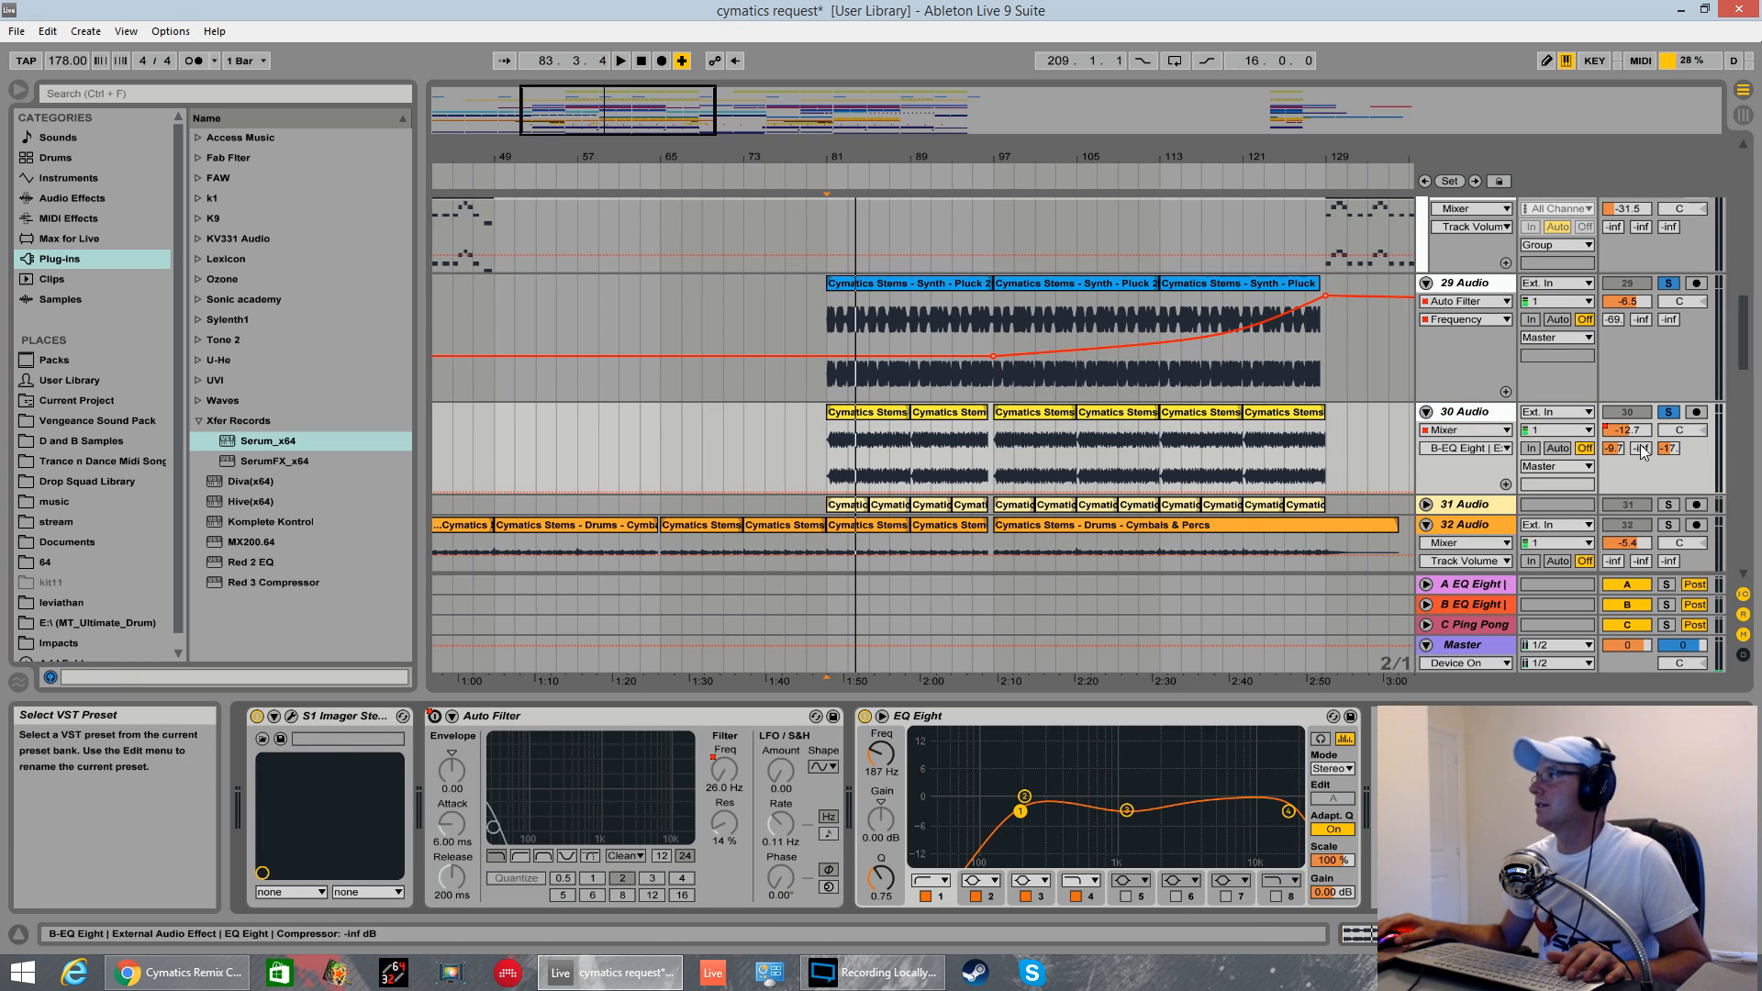
{"action": "left_click", "coordinate": [291, 716]}
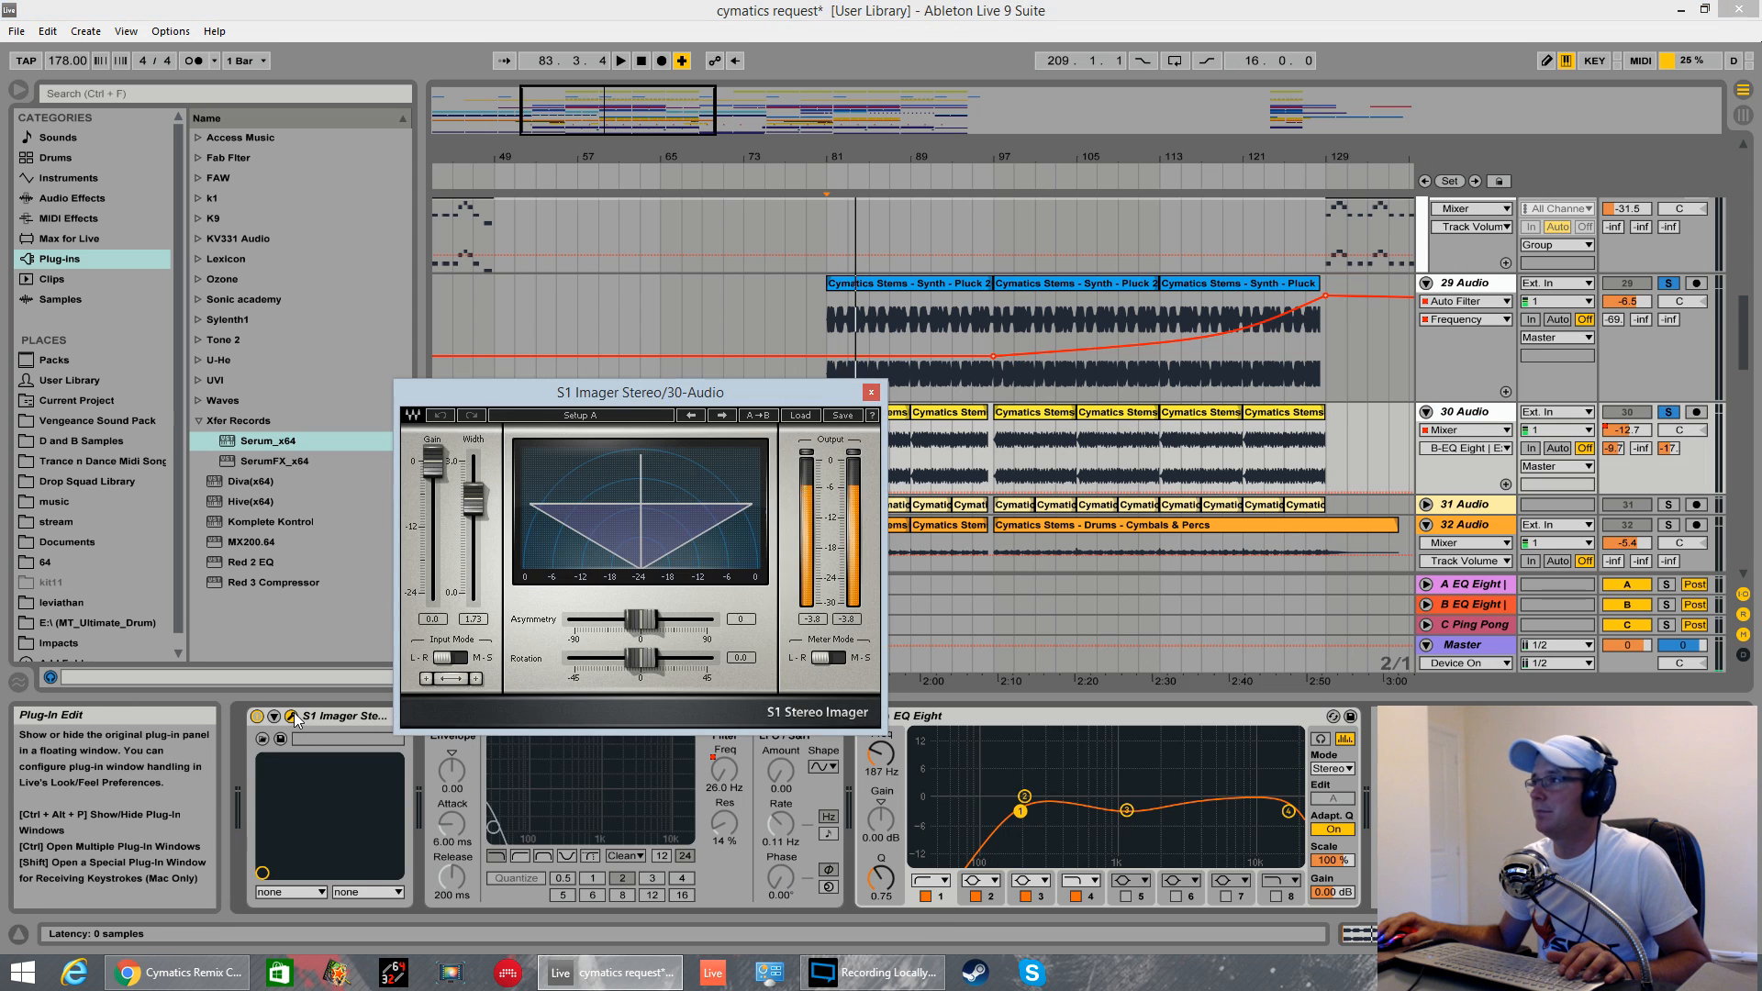
{"action": "left_click", "coordinate": [292, 716]}
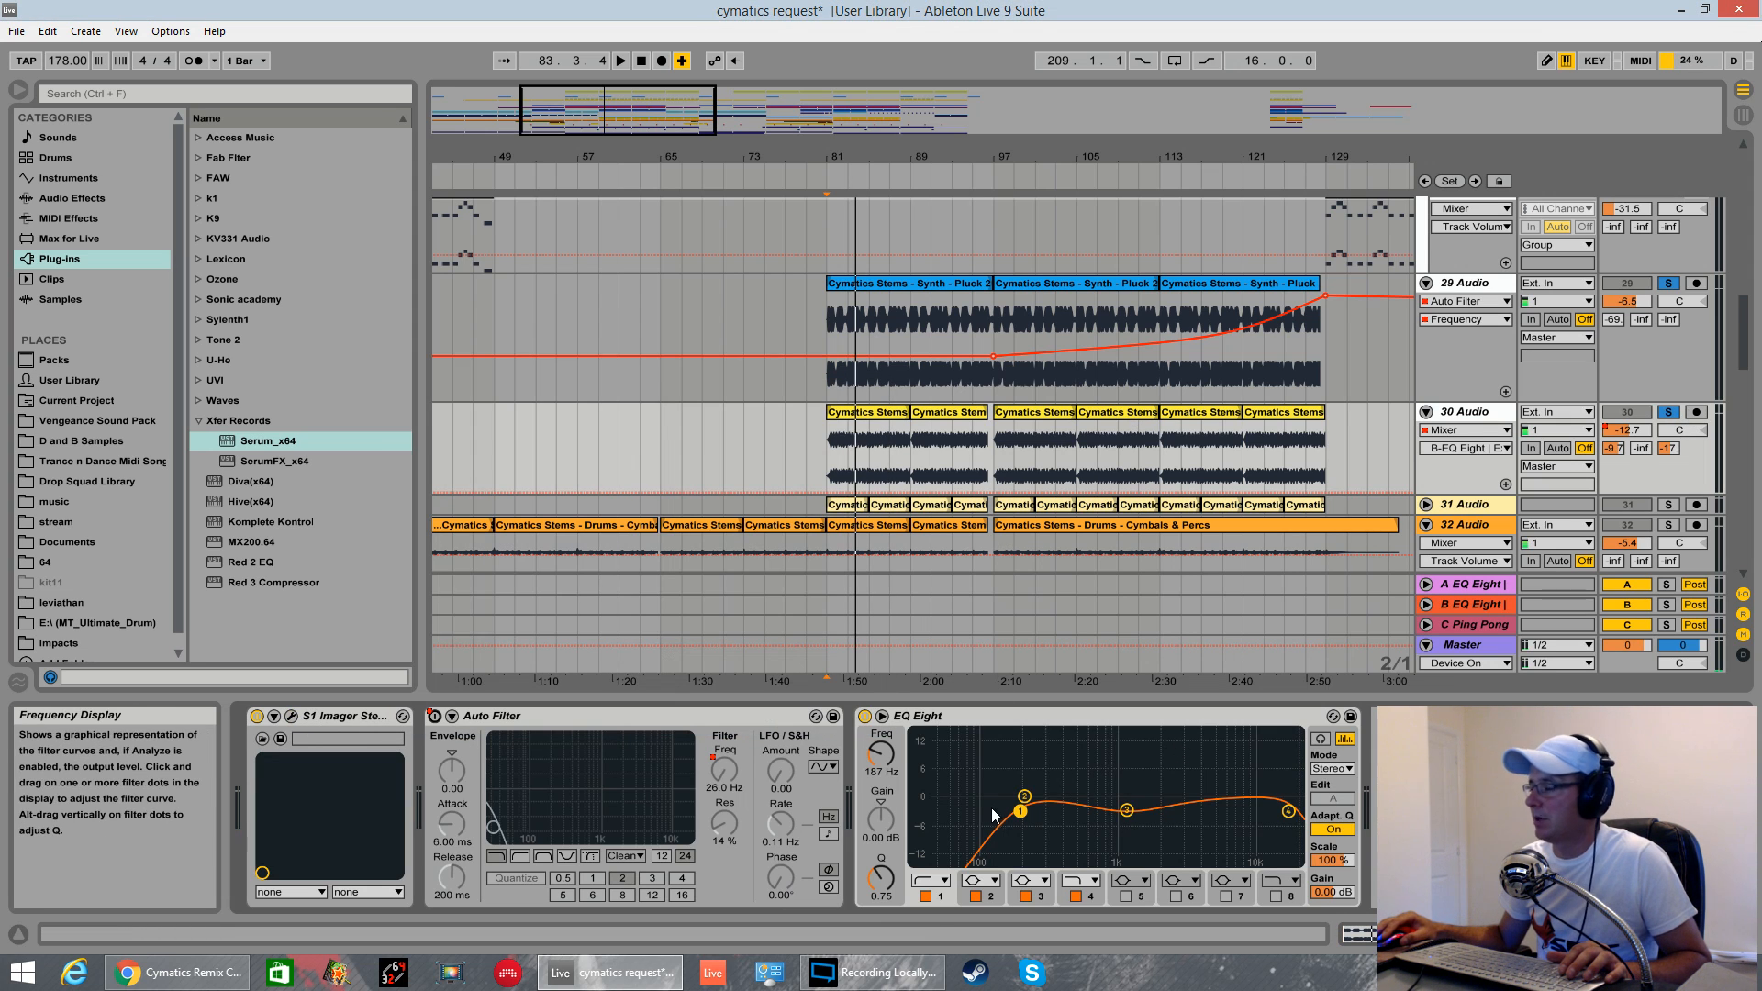
- Unfold audio track 31, start playback from 81.1.1, and show its RC 48, EQ Eight and Auto Filter chain
{"action": "scroll", "coordinate": [1514, 495], "scroll_direction": "down", "scroll_amount": 2}
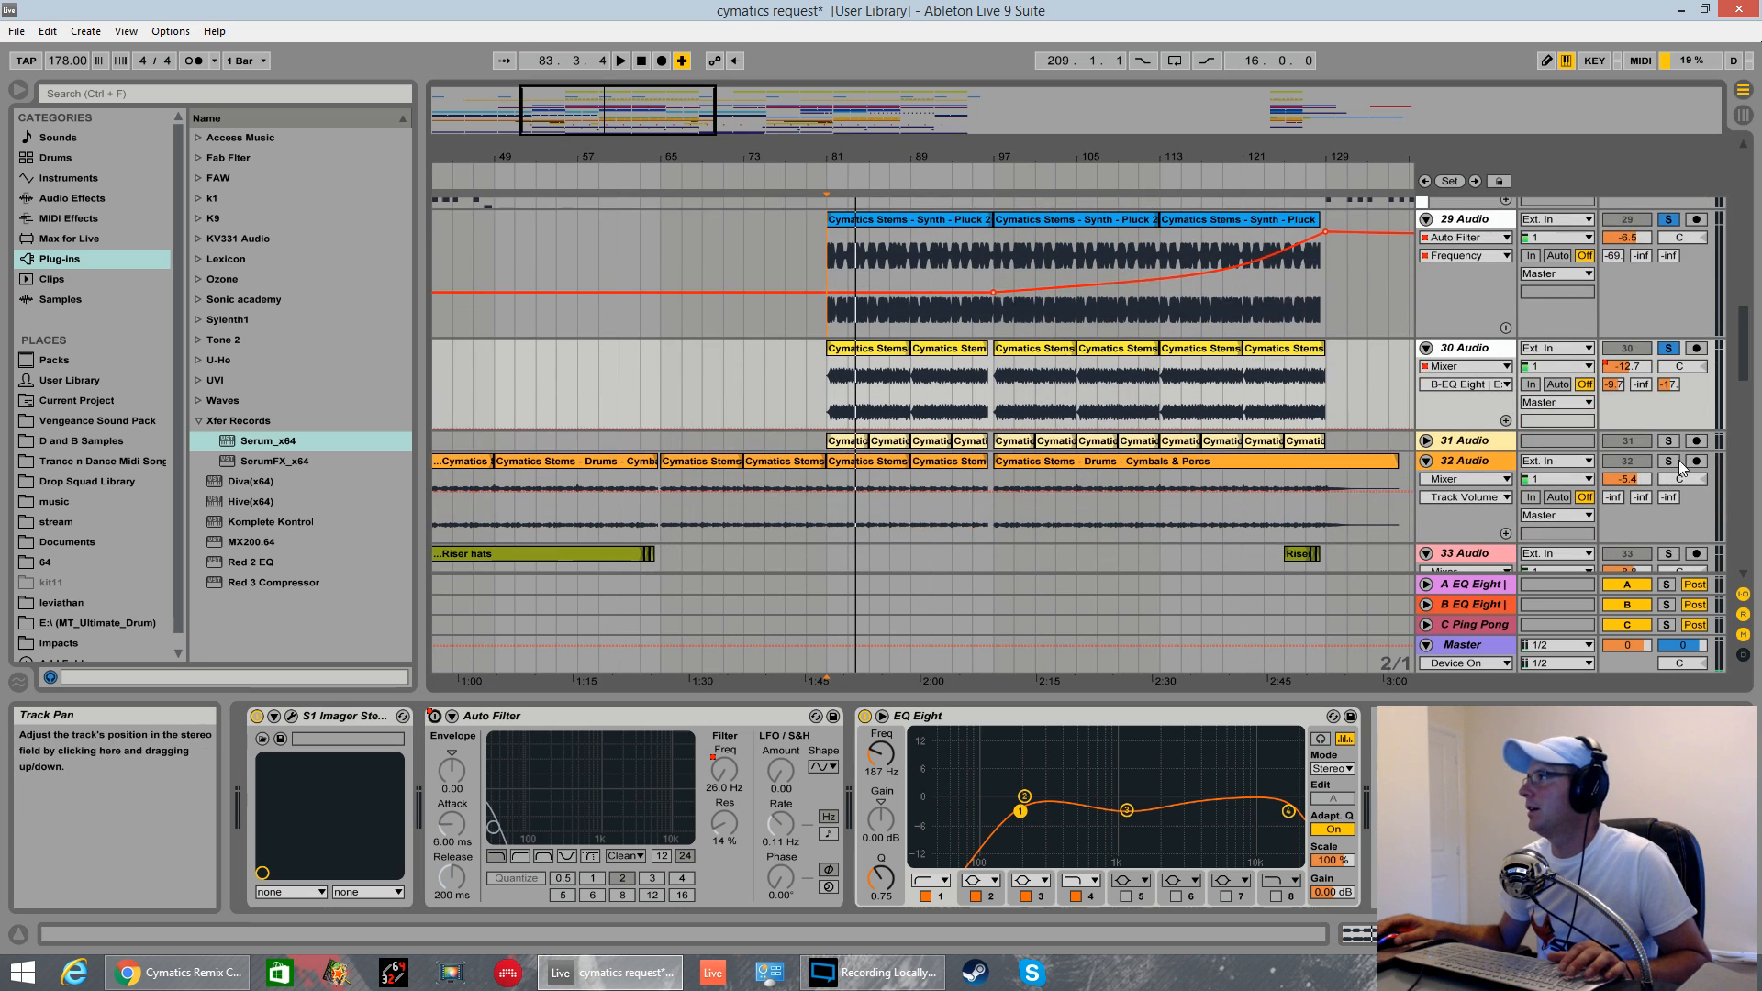
{"action": "left_click", "coordinate": [1438, 442]}
{"action": "key", "text": "space"}
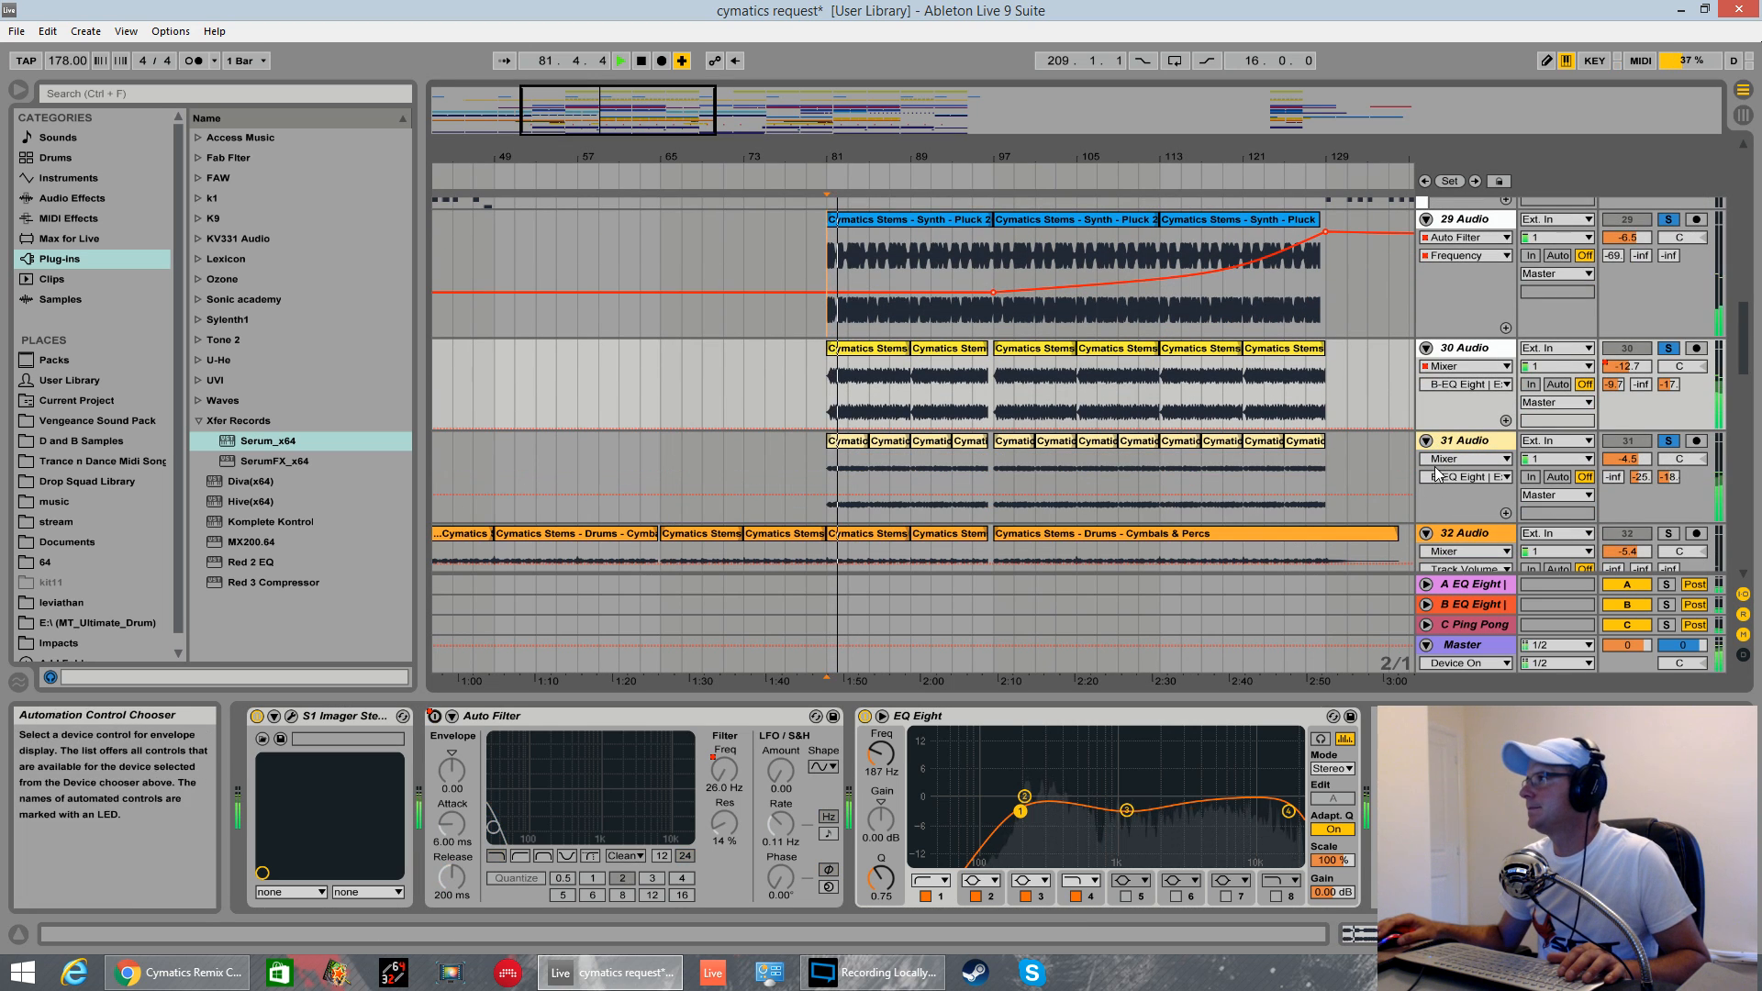
{"action": "left_click", "coordinate": [1478, 433]}
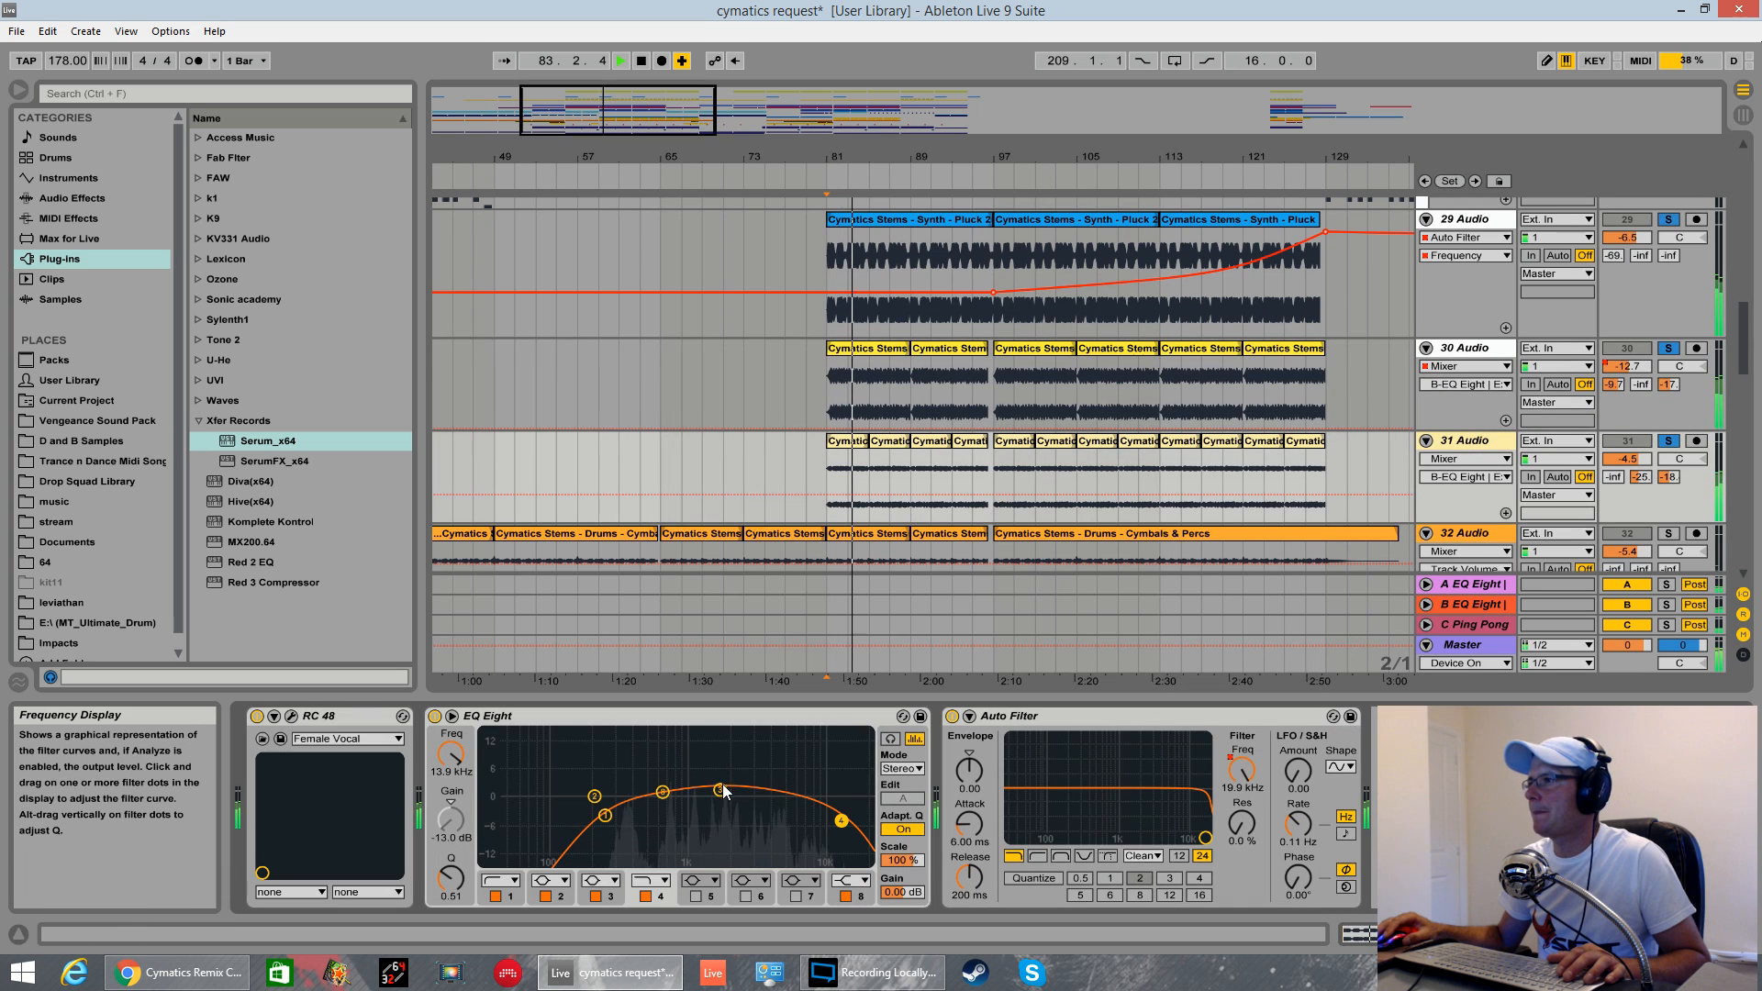
- Solo track 31 and compare its playback from 81.1.1 with sends B and C at -inf and with the send changes undone
{"action": "left_click", "coordinate": [1667, 442]}
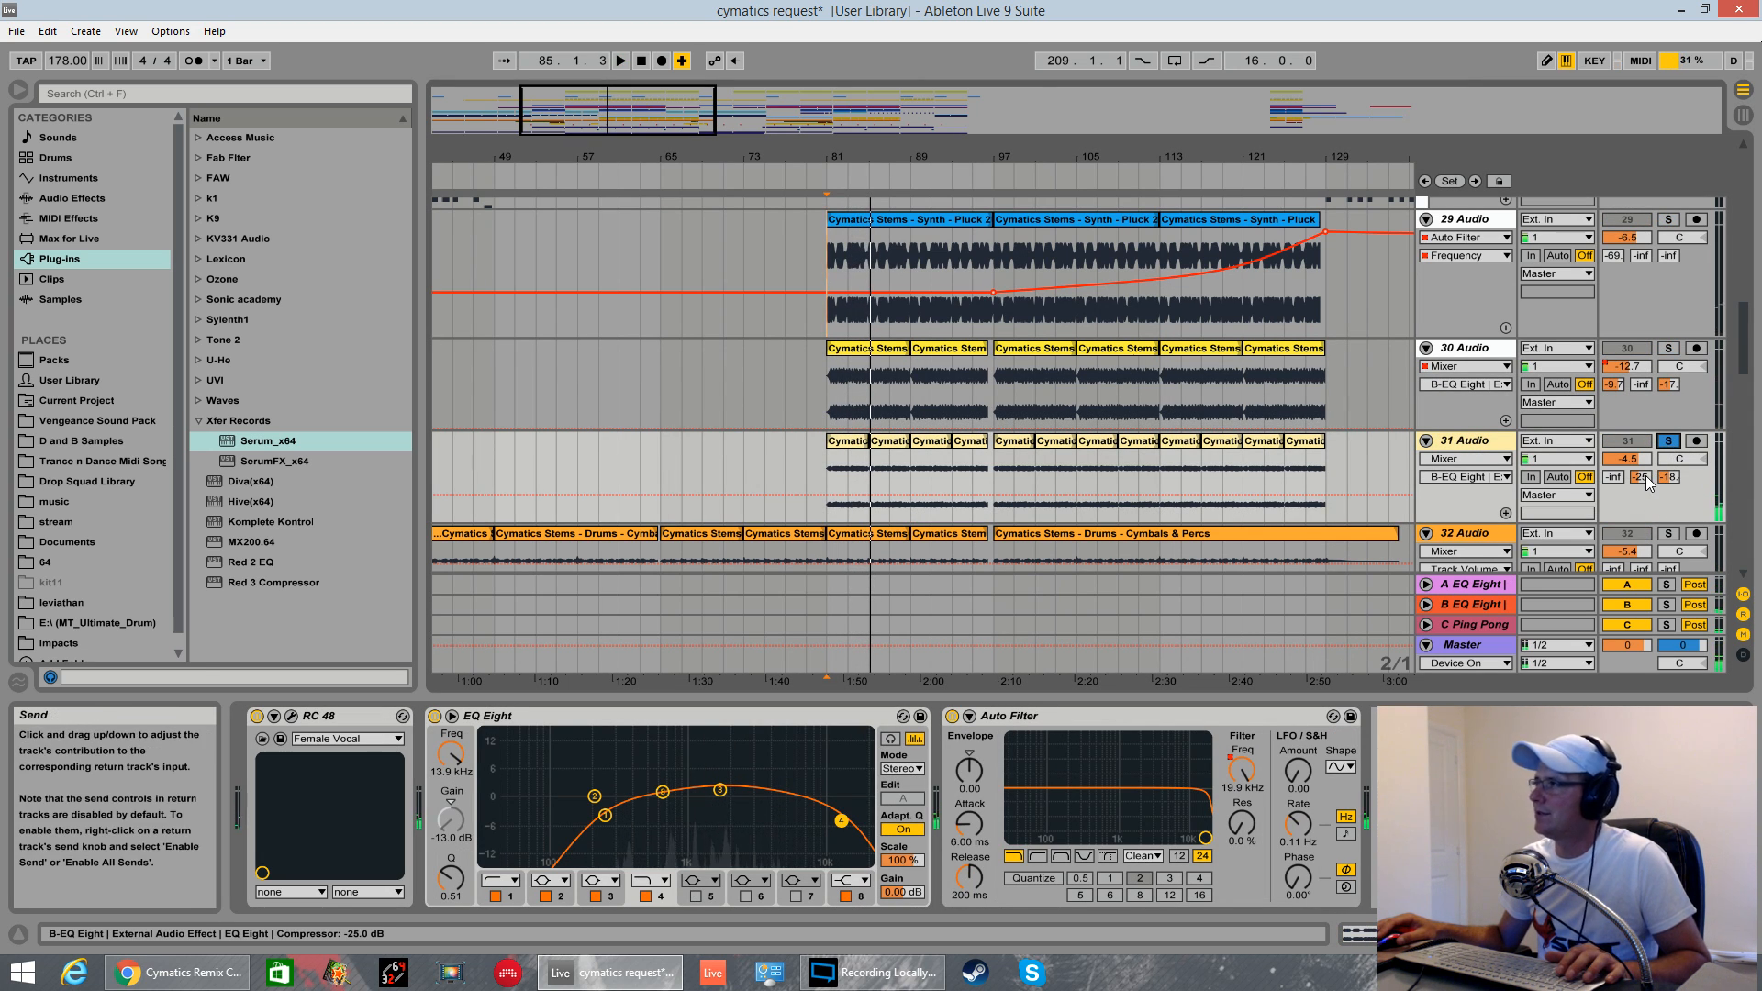
{"action": "left_click_drag", "start_coordinate": [1646, 477], "coordinate": [1676, 569]}
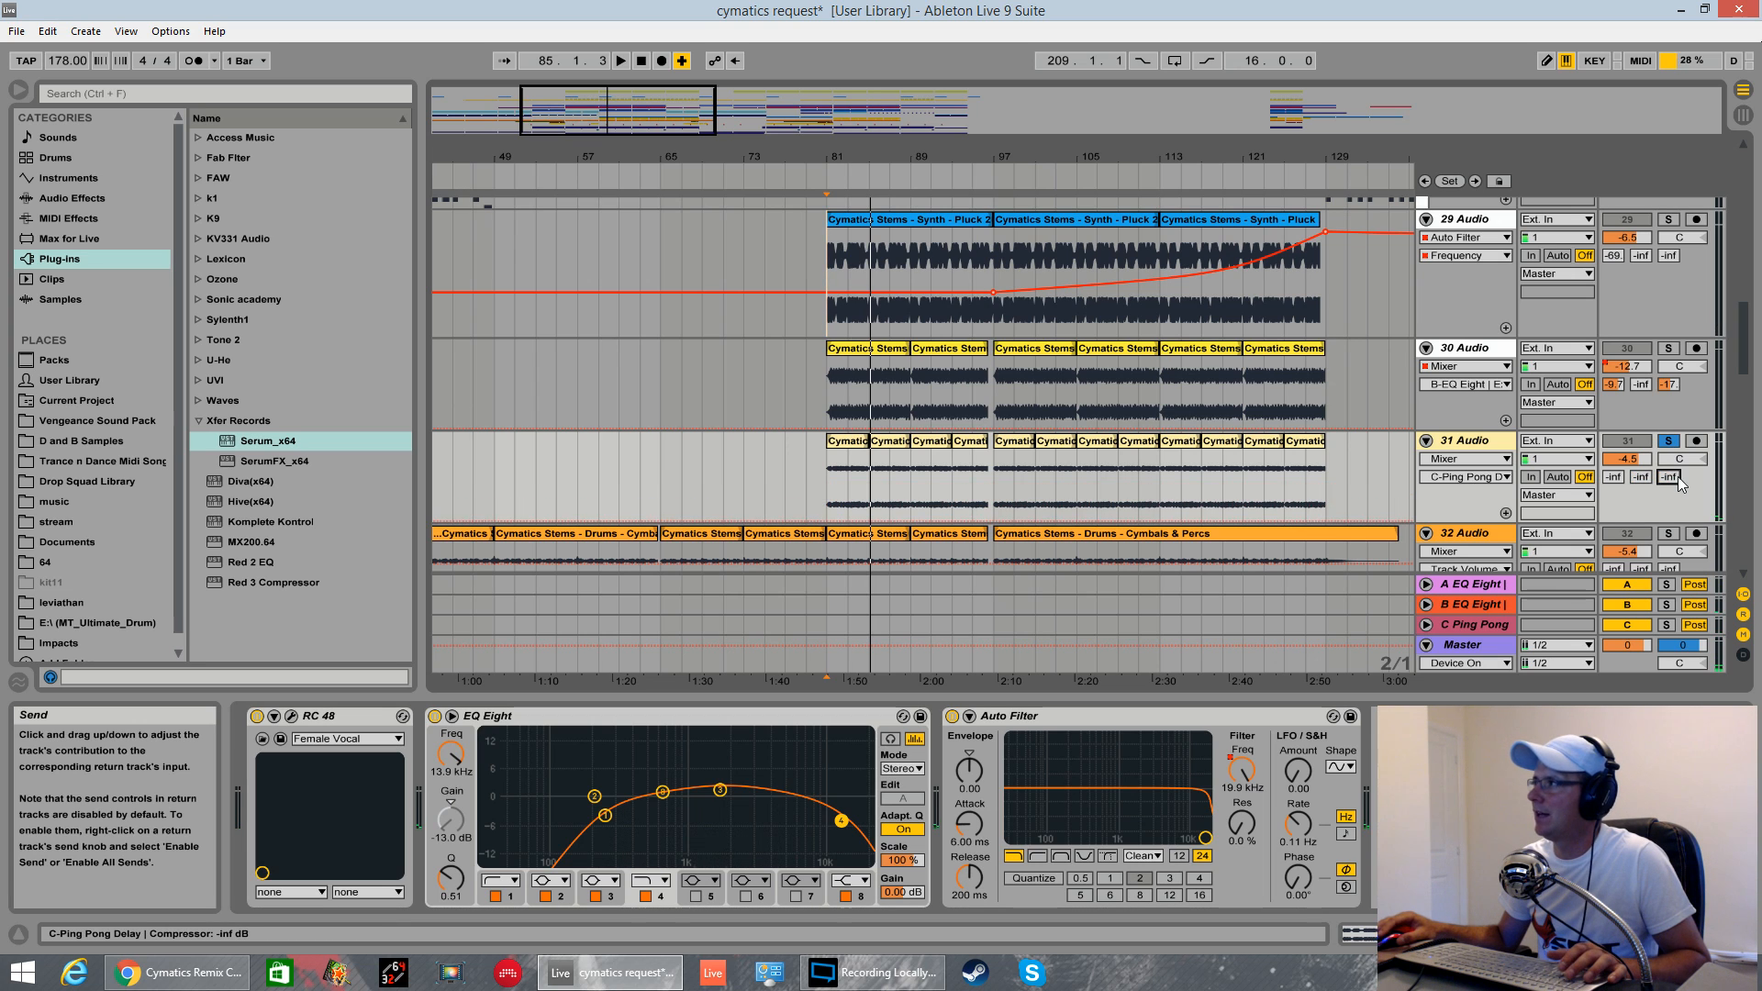
{"action": "key", "text": "space"}
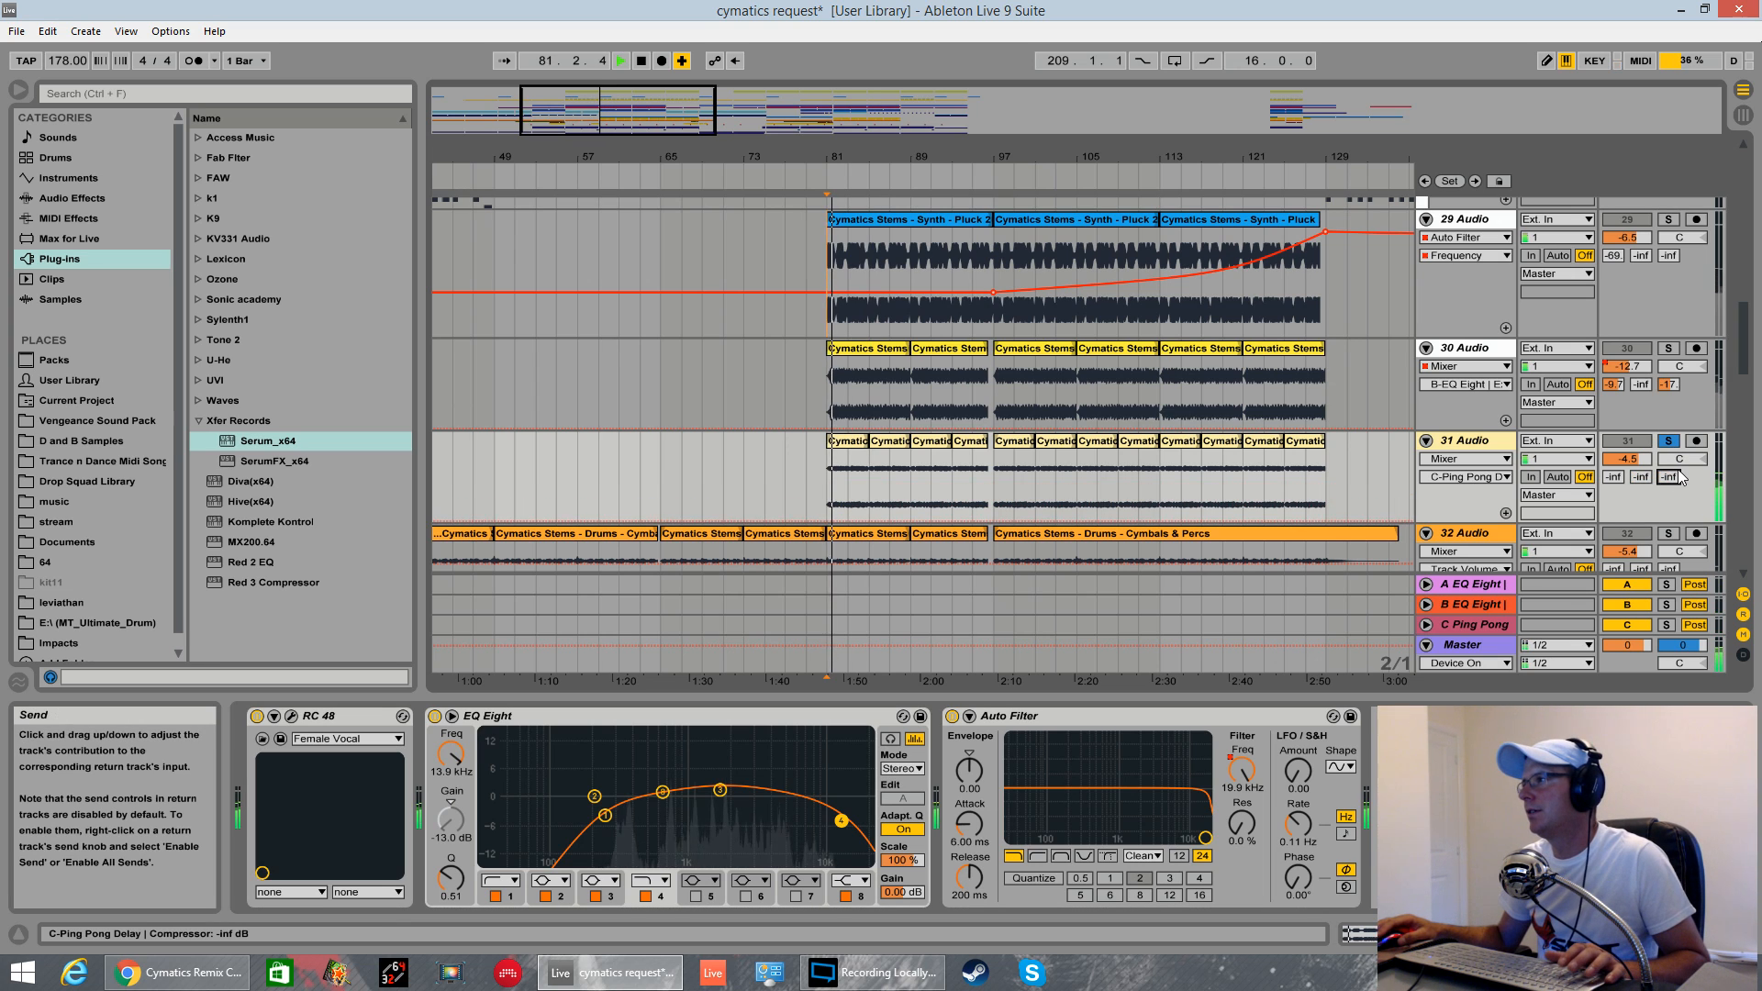
{"action": "key", "text": "space"}
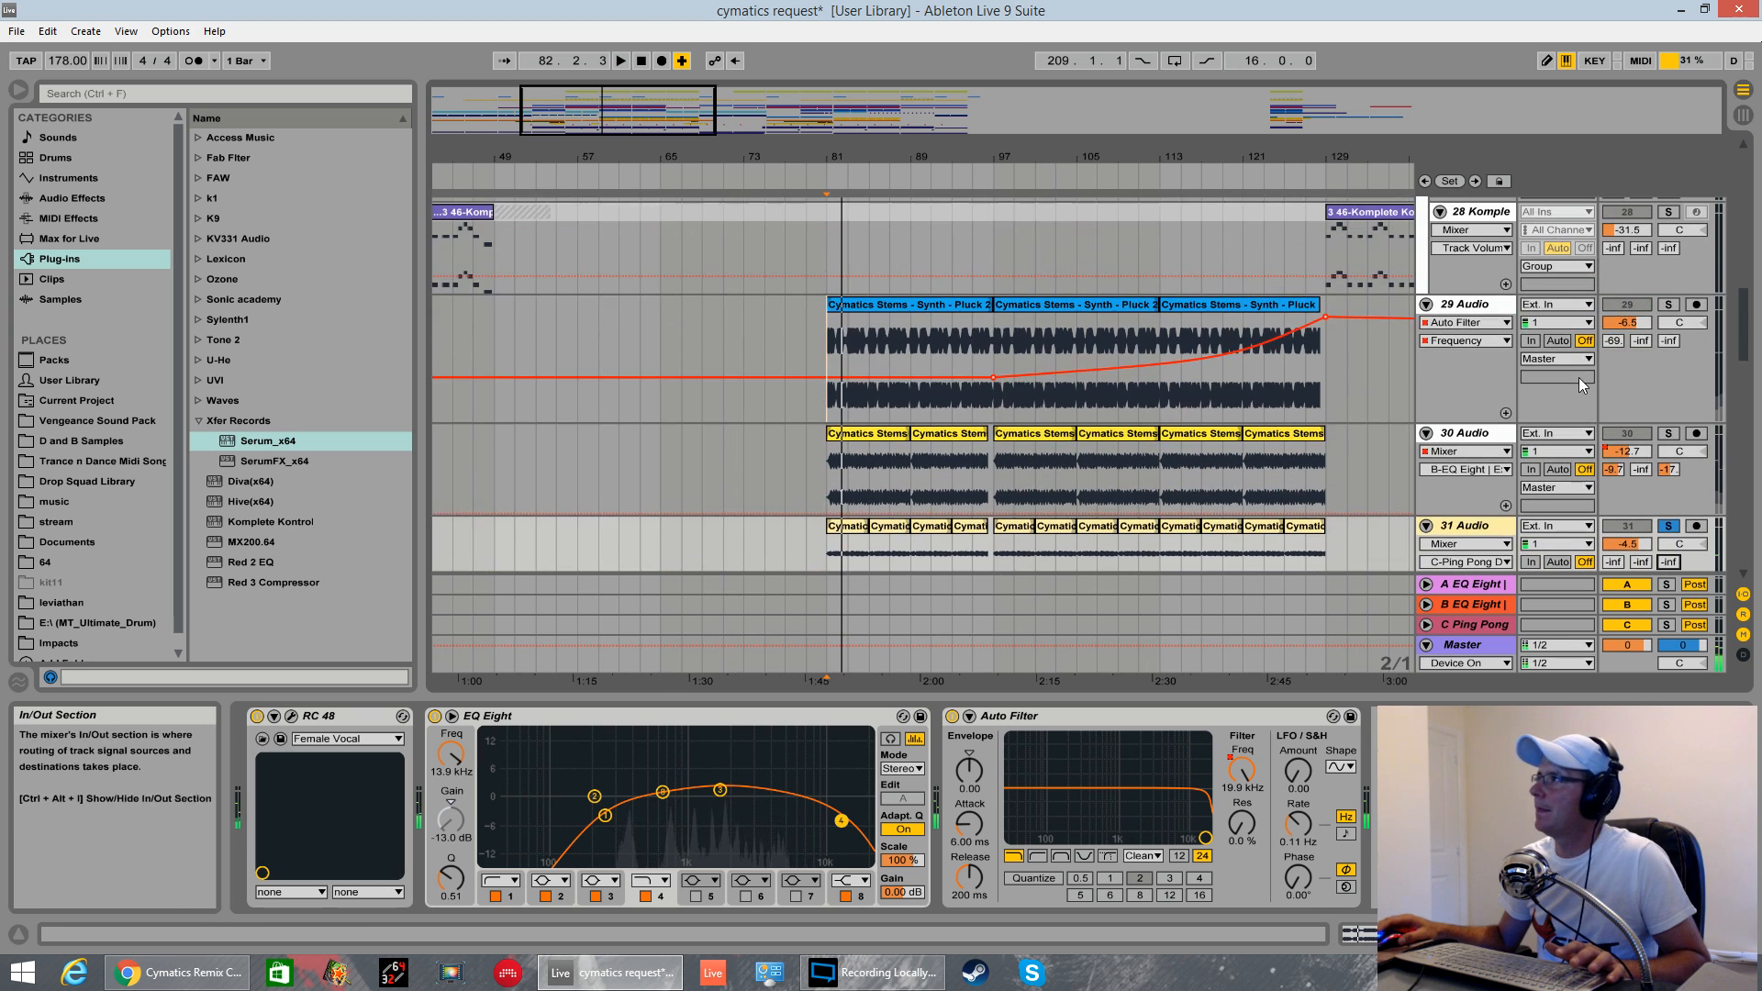
{"action": "scroll", "coordinate": [1578, 377], "scroll_direction": "up", "scroll_amount": 1}
{"action": "scroll", "coordinate": [1582, 380], "scroll_direction": "down", "scroll_amount": 2}
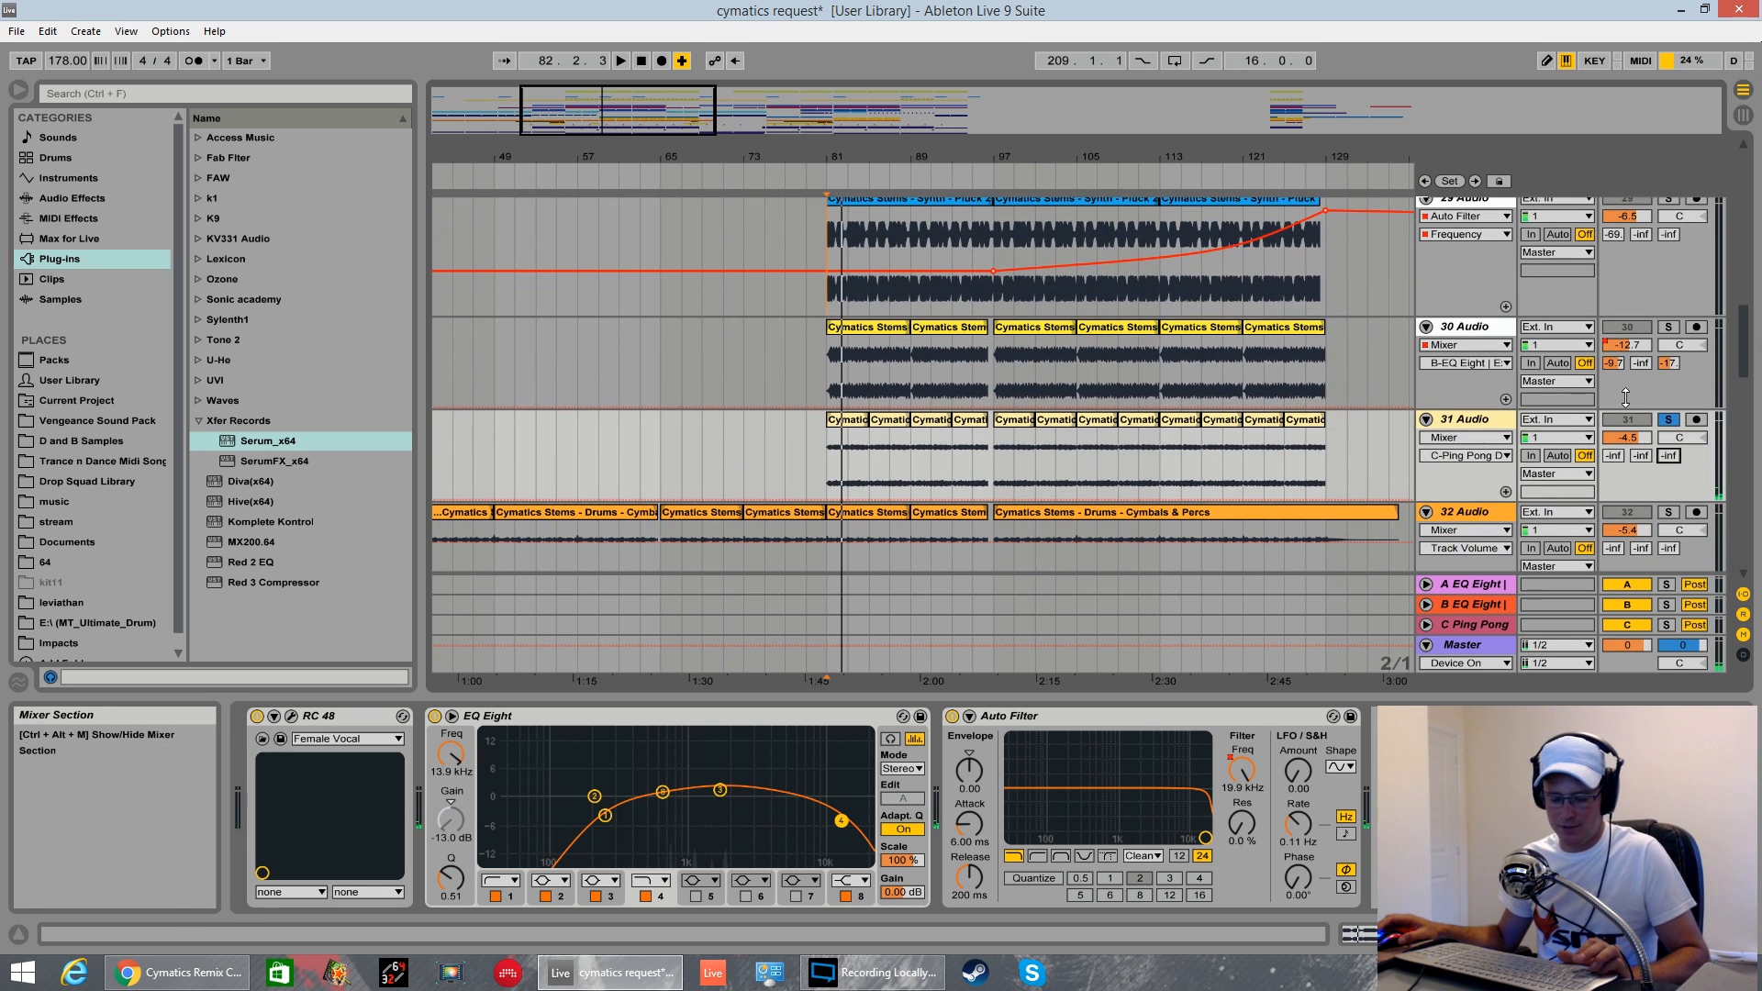
{"action": "key", "text": "ctrl+z"}
{"action": "key", "text": "space"}
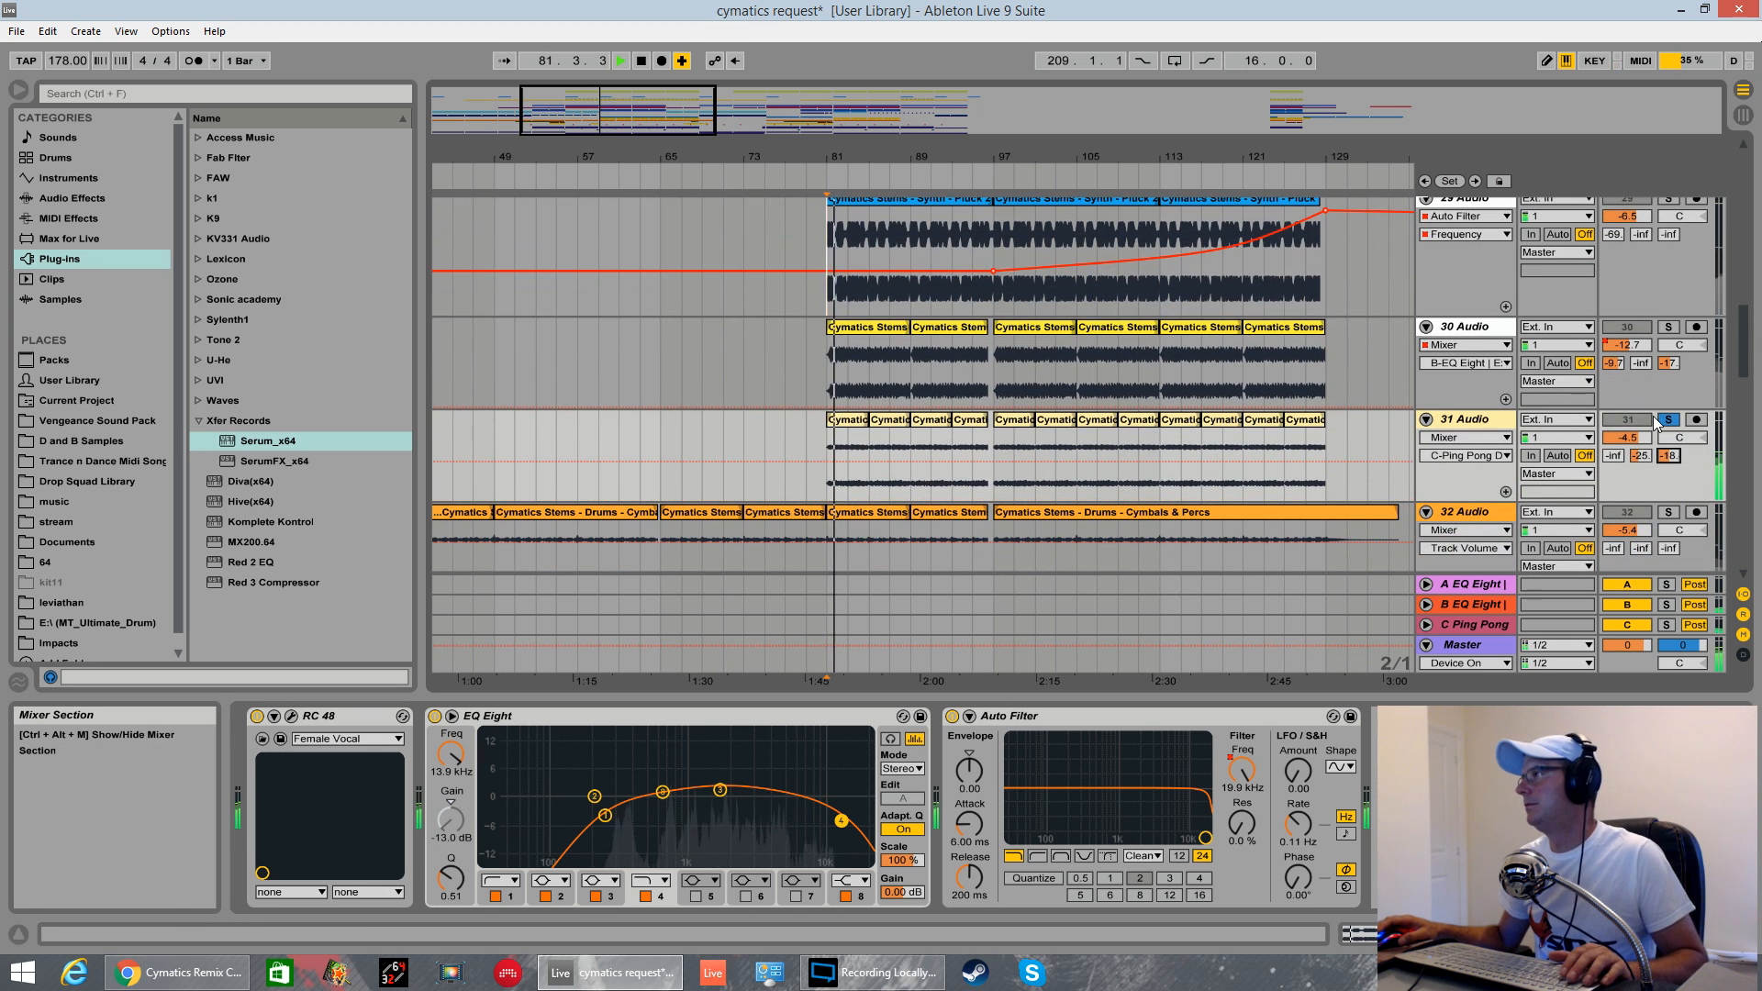
- Examine return B's device chain, solo the return briefly to hear it, and release the solos
{"action": "left_click", "coordinate": [1492, 603]}
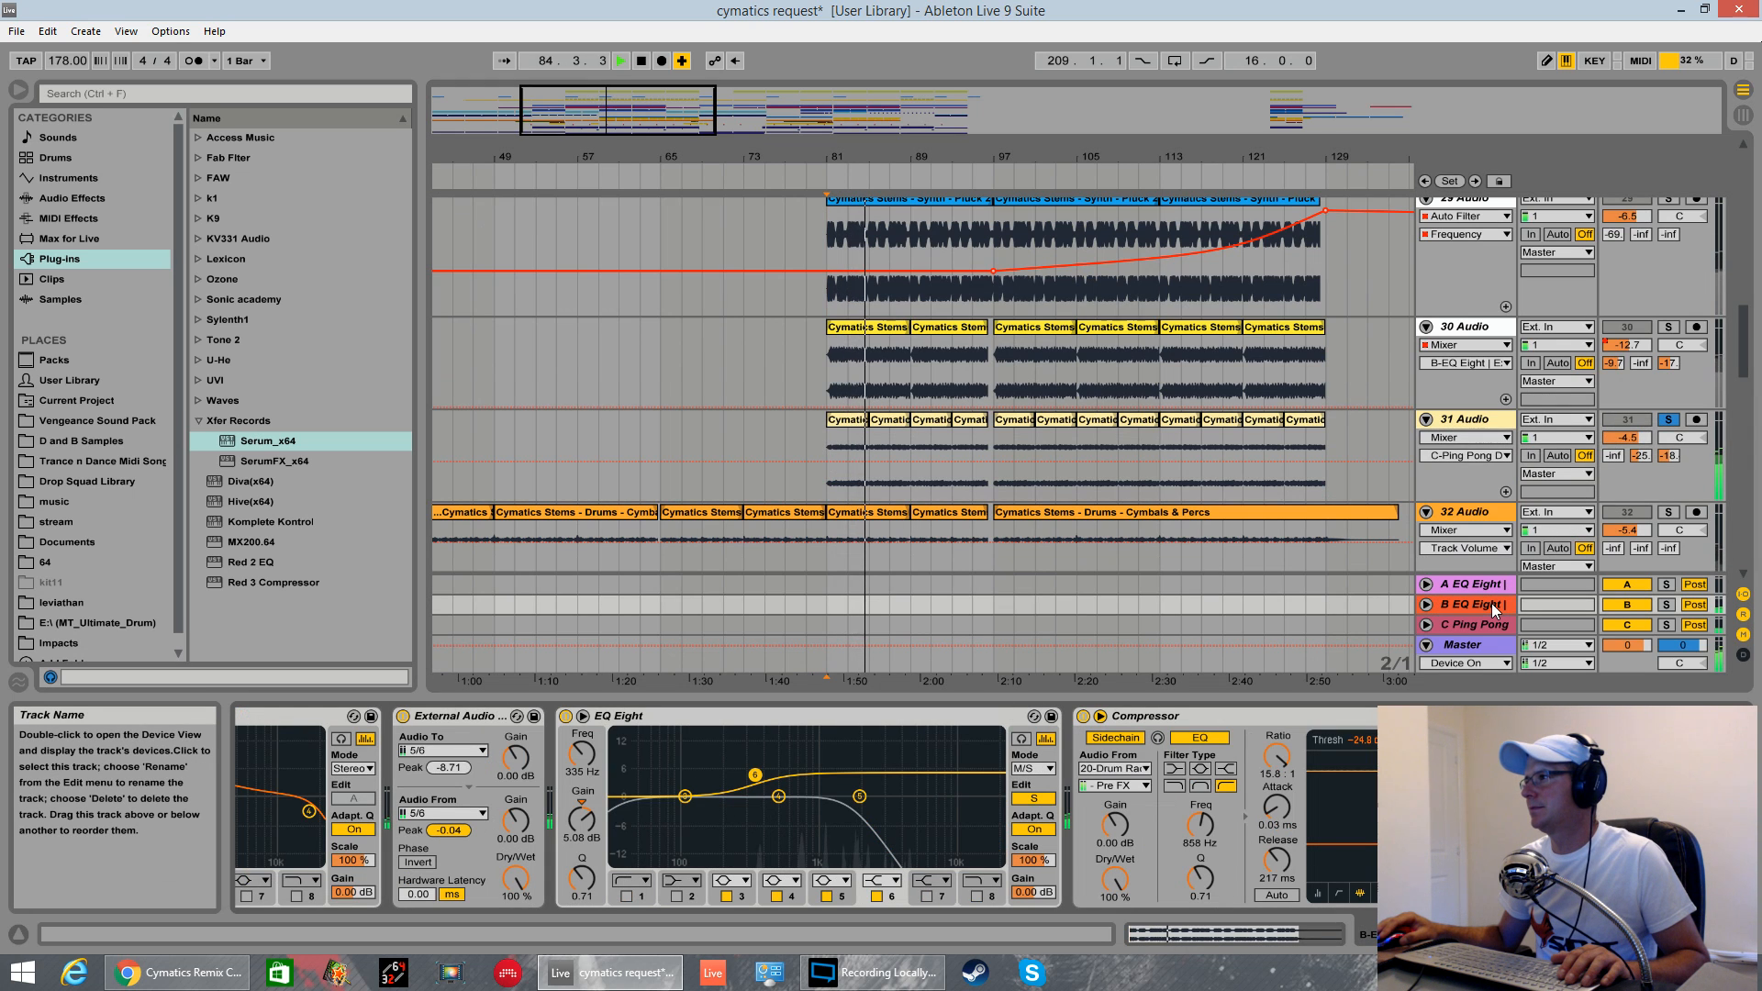
{"action": "left_click", "coordinate": [1667, 604]}
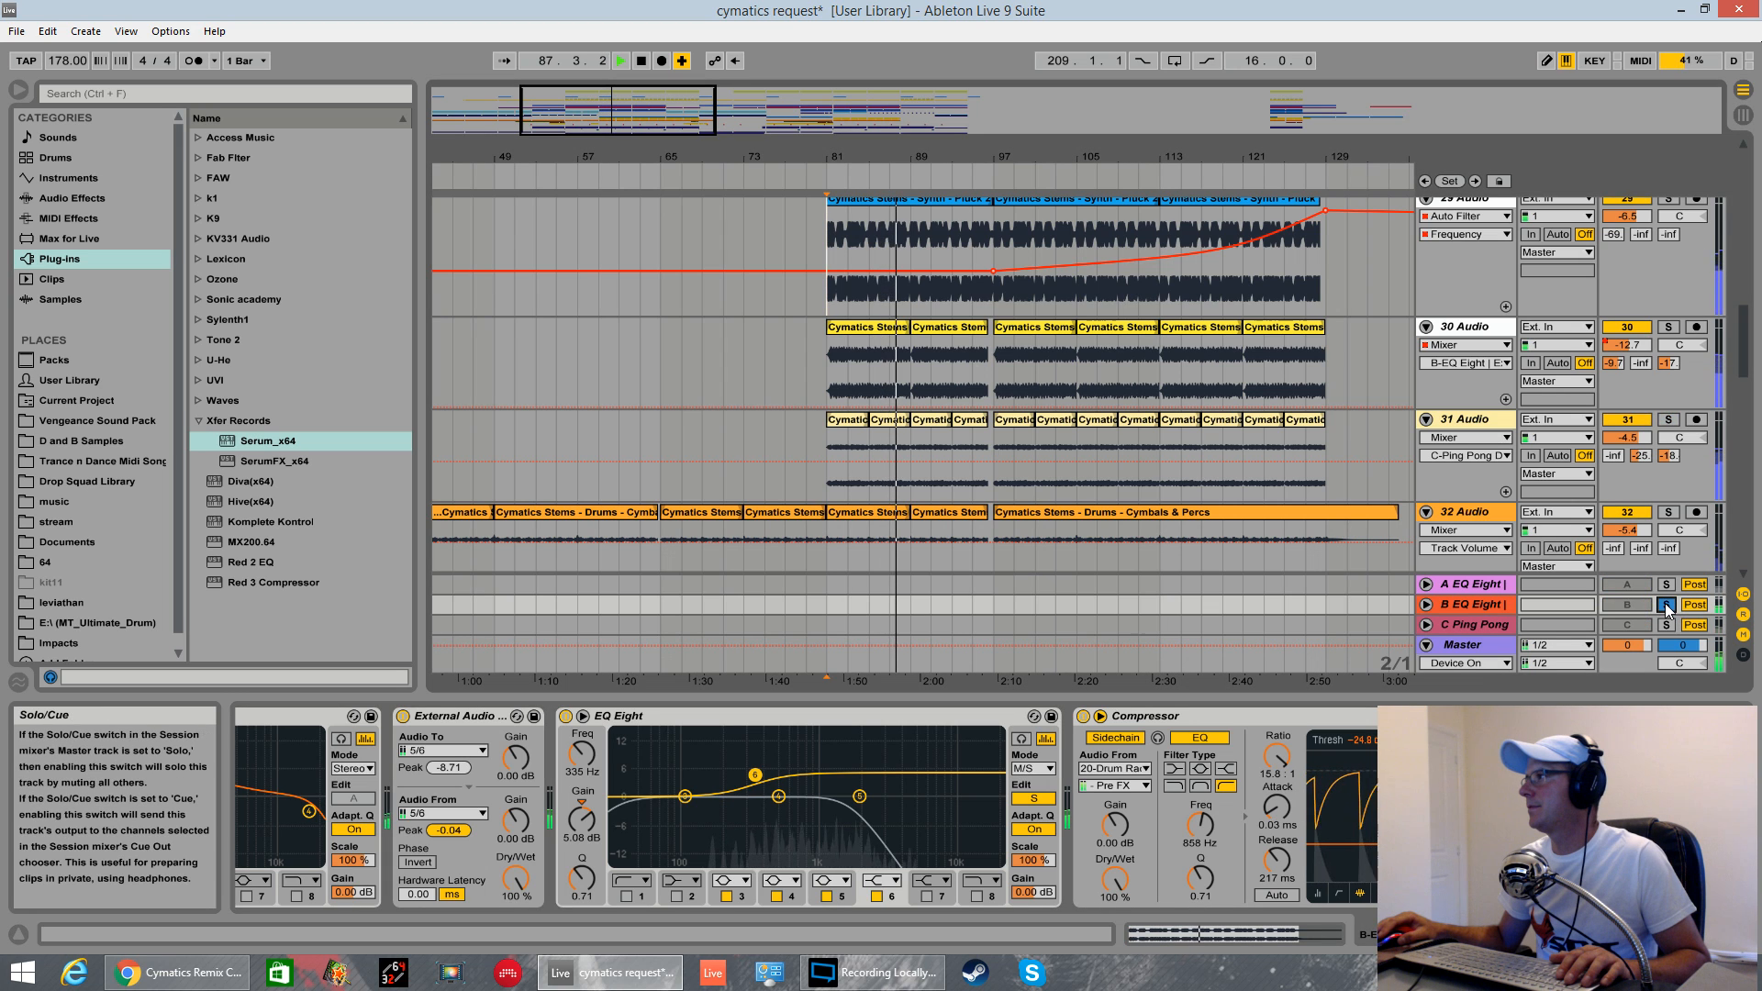
{"action": "left_click", "coordinate": [1668, 606]}
{"action": "scroll", "coordinate": [1362, 417], "scroll_direction": "up", "scroll_amount": 3}
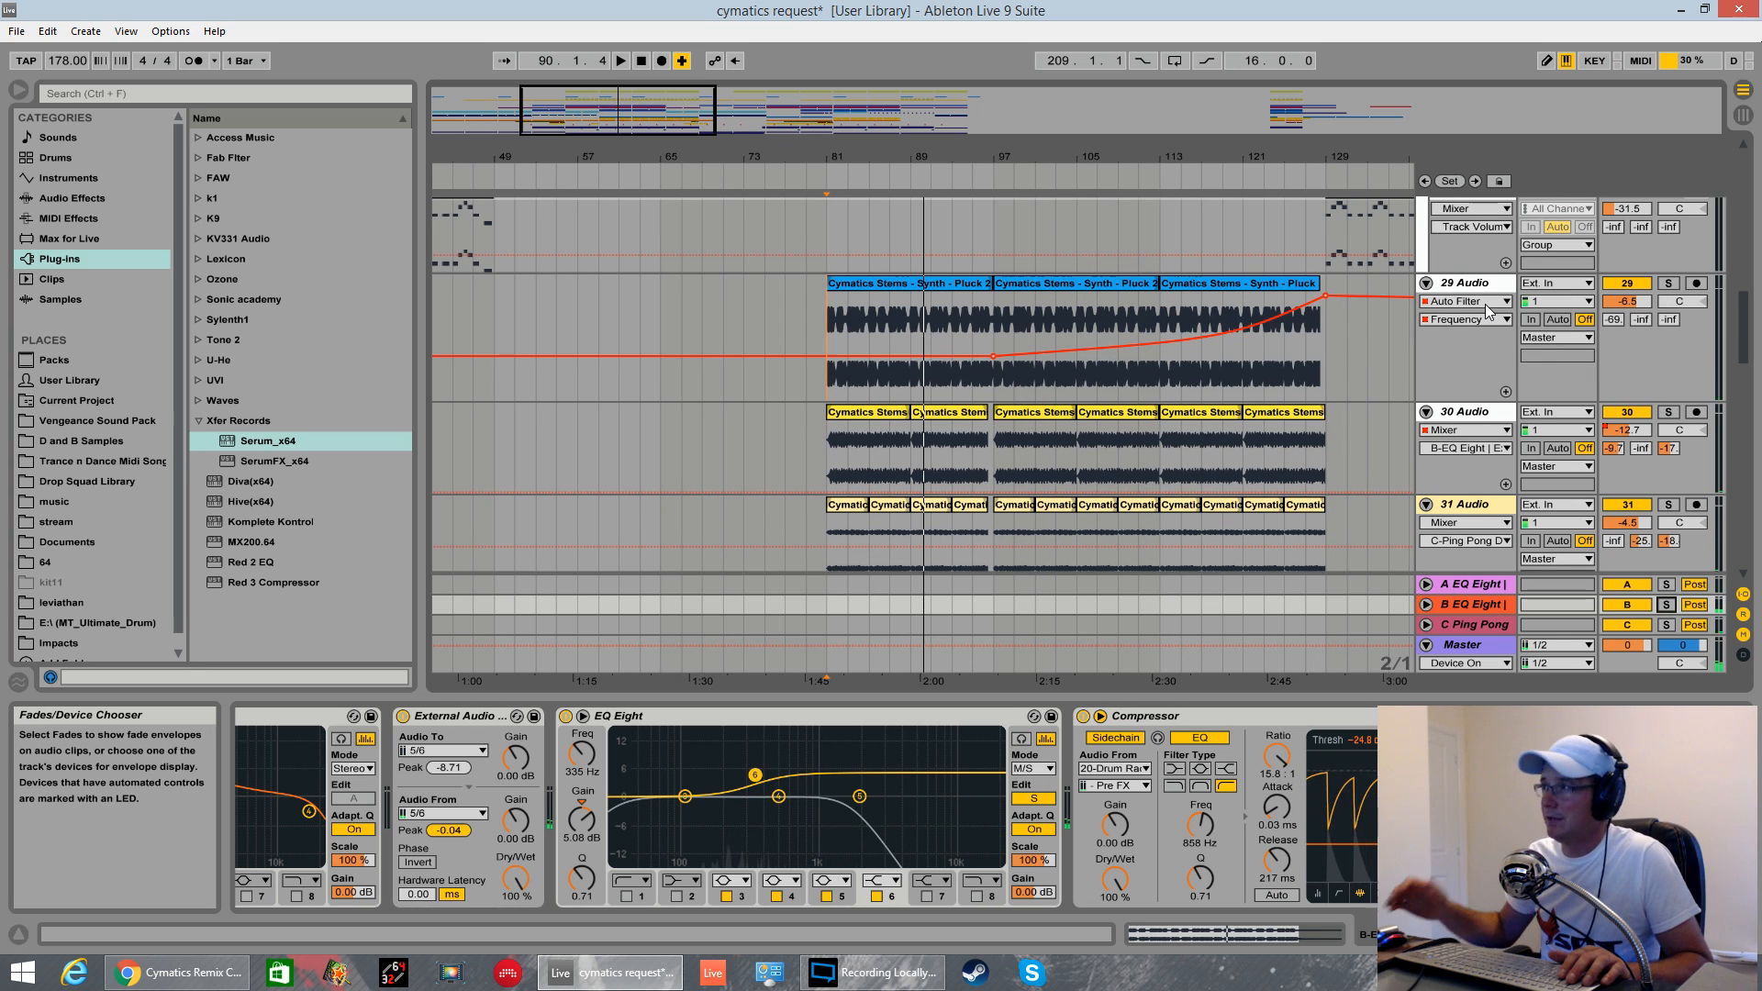
- Display the Auto Filter frequency automation on tracks 30 and 31
{"action": "left_click", "coordinate": [1460, 432]}
{"action": "left_click", "coordinate": [1462, 487]}
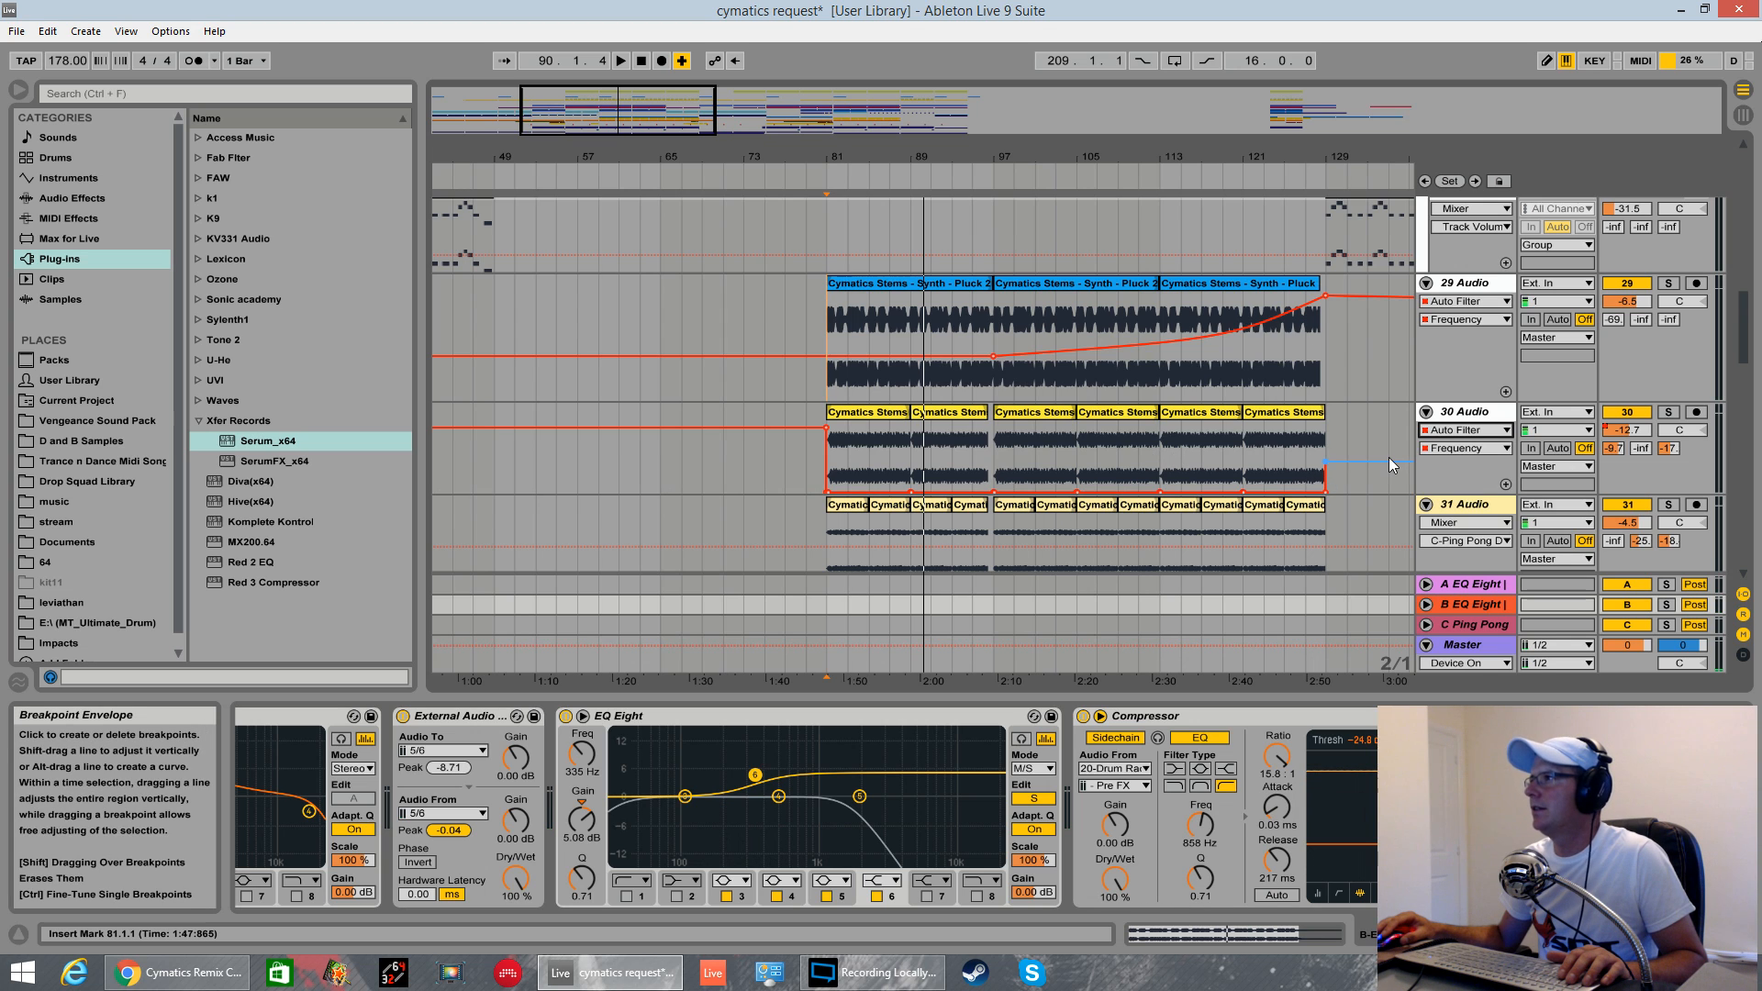
{"action": "left_click", "coordinate": [1497, 510]}
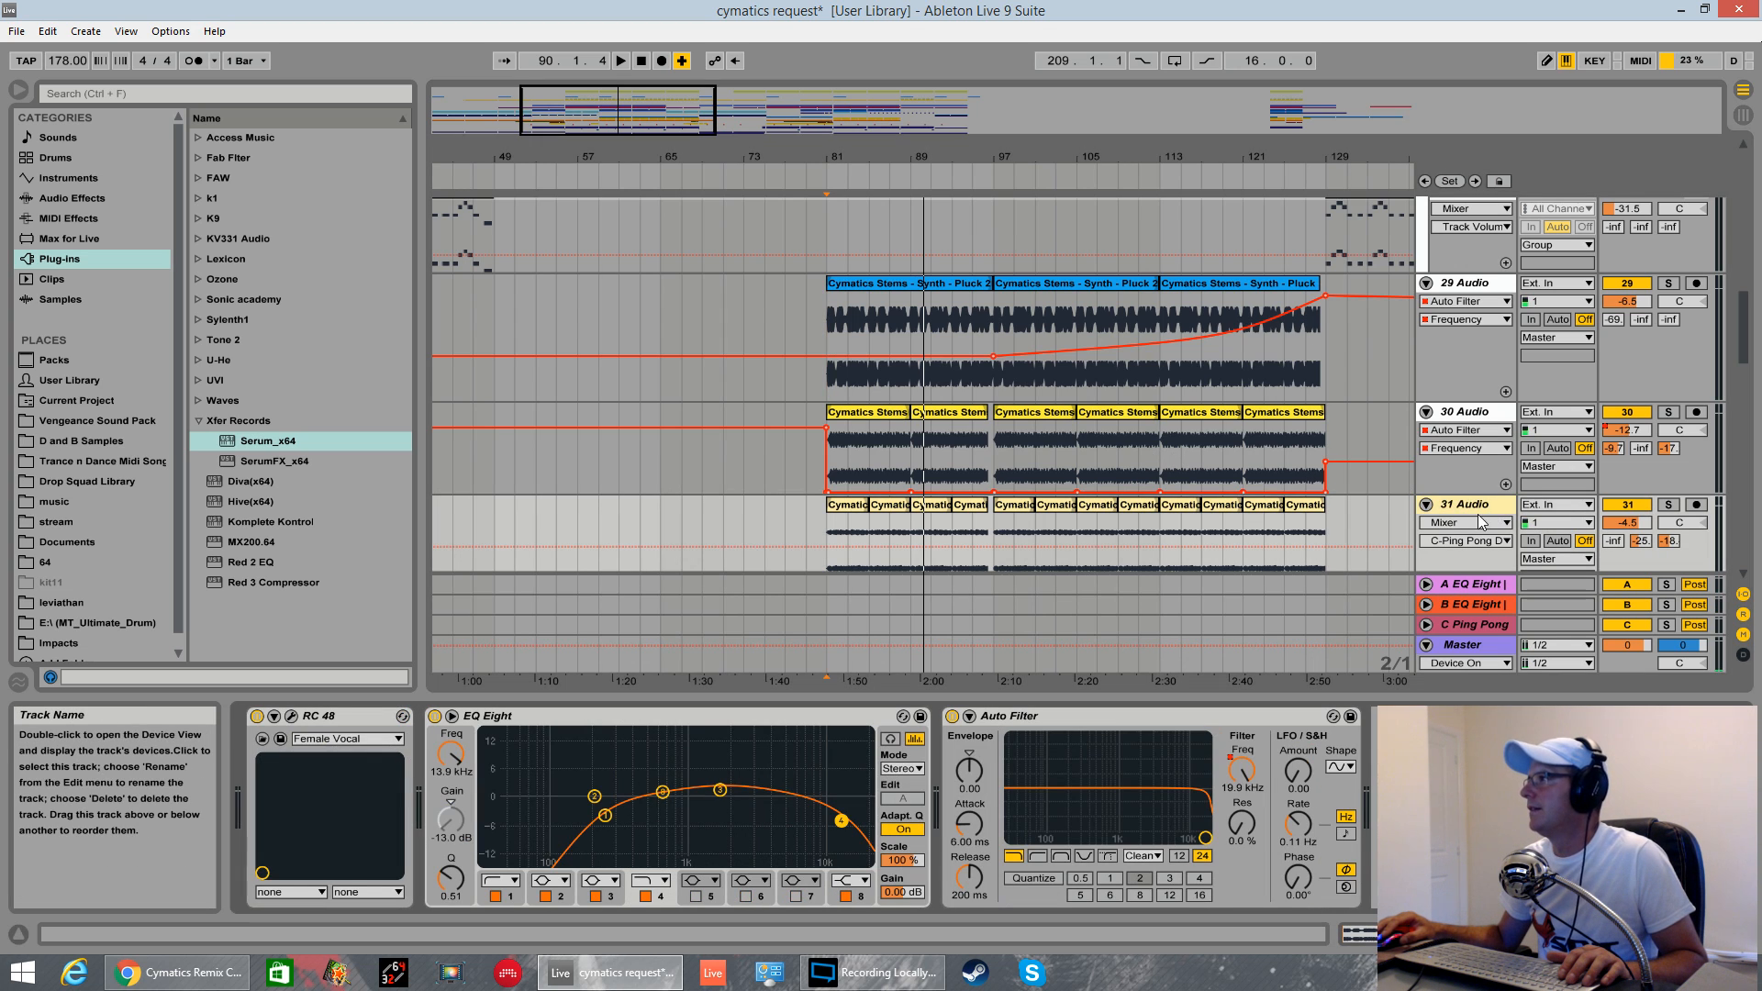
{"action": "left_click", "coordinate": [1245, 771]}
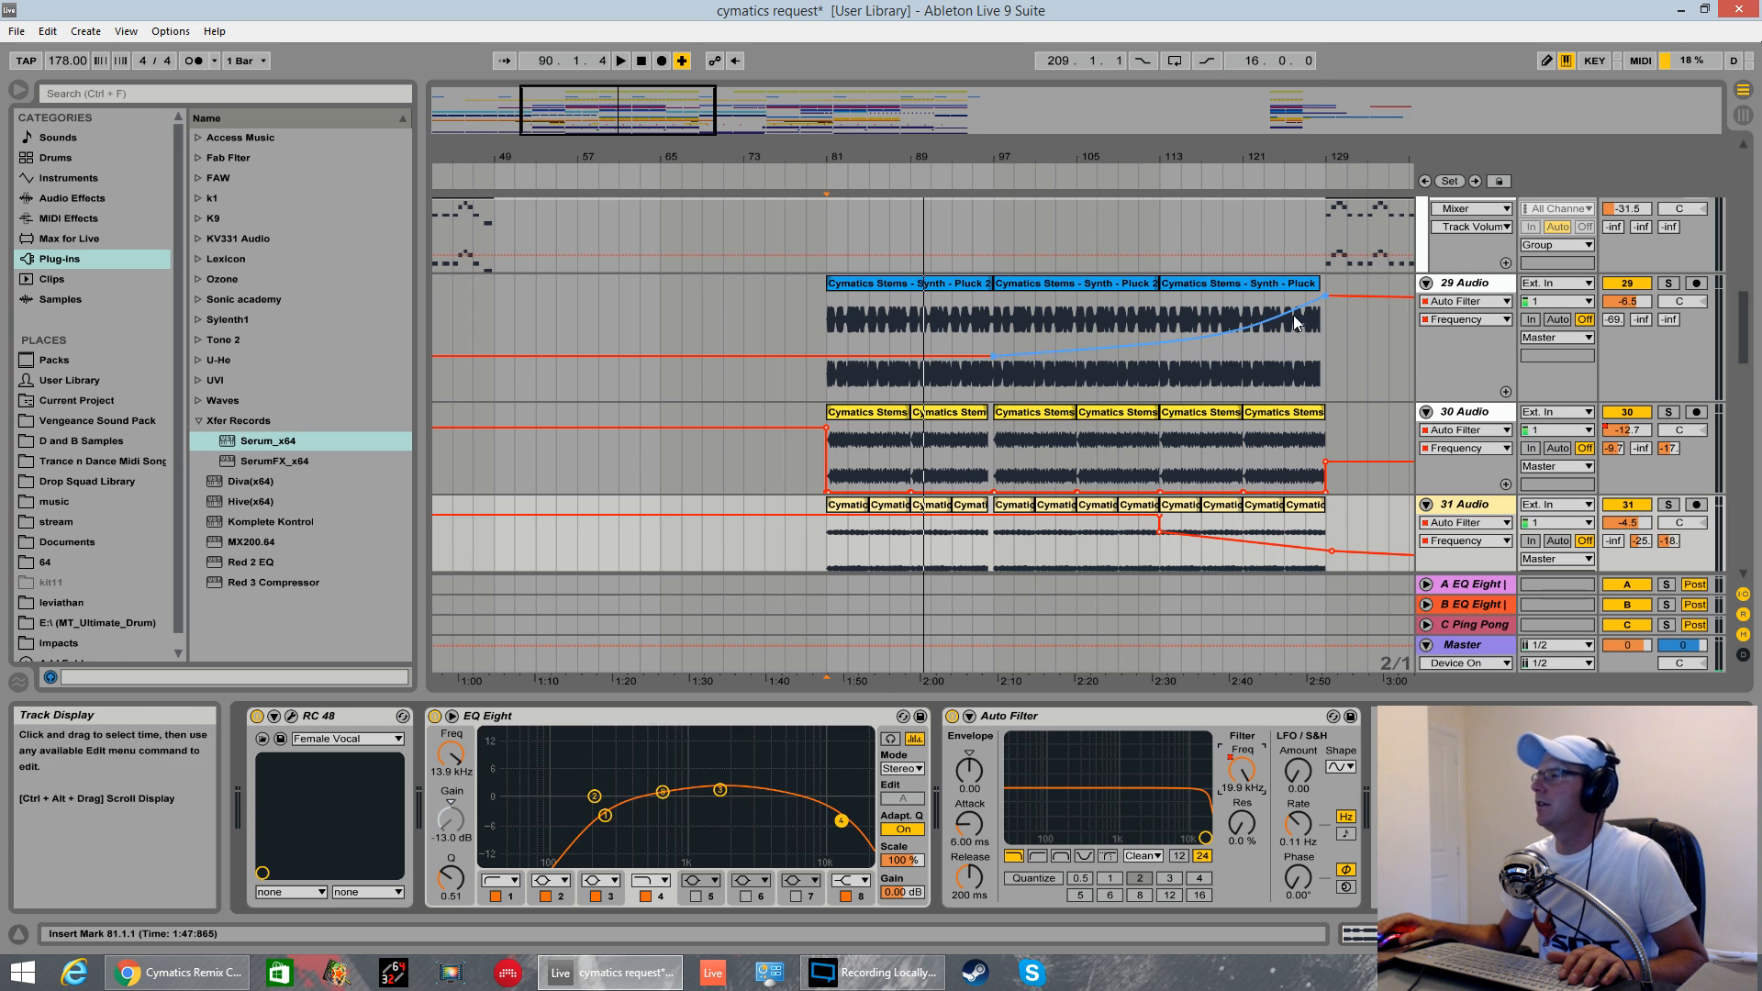
- Play the full mix from 97.1.1 on track 29 and look over the neighbouring piano and audio tracks
{"action": "scroll", "coordinate": [1329, 292], "scroll_direction": "up", "scroll_amount": 1}
{"action": "left_click_drag", "start_coordinate": [1224, 160], "coordinate": [844, 96]}
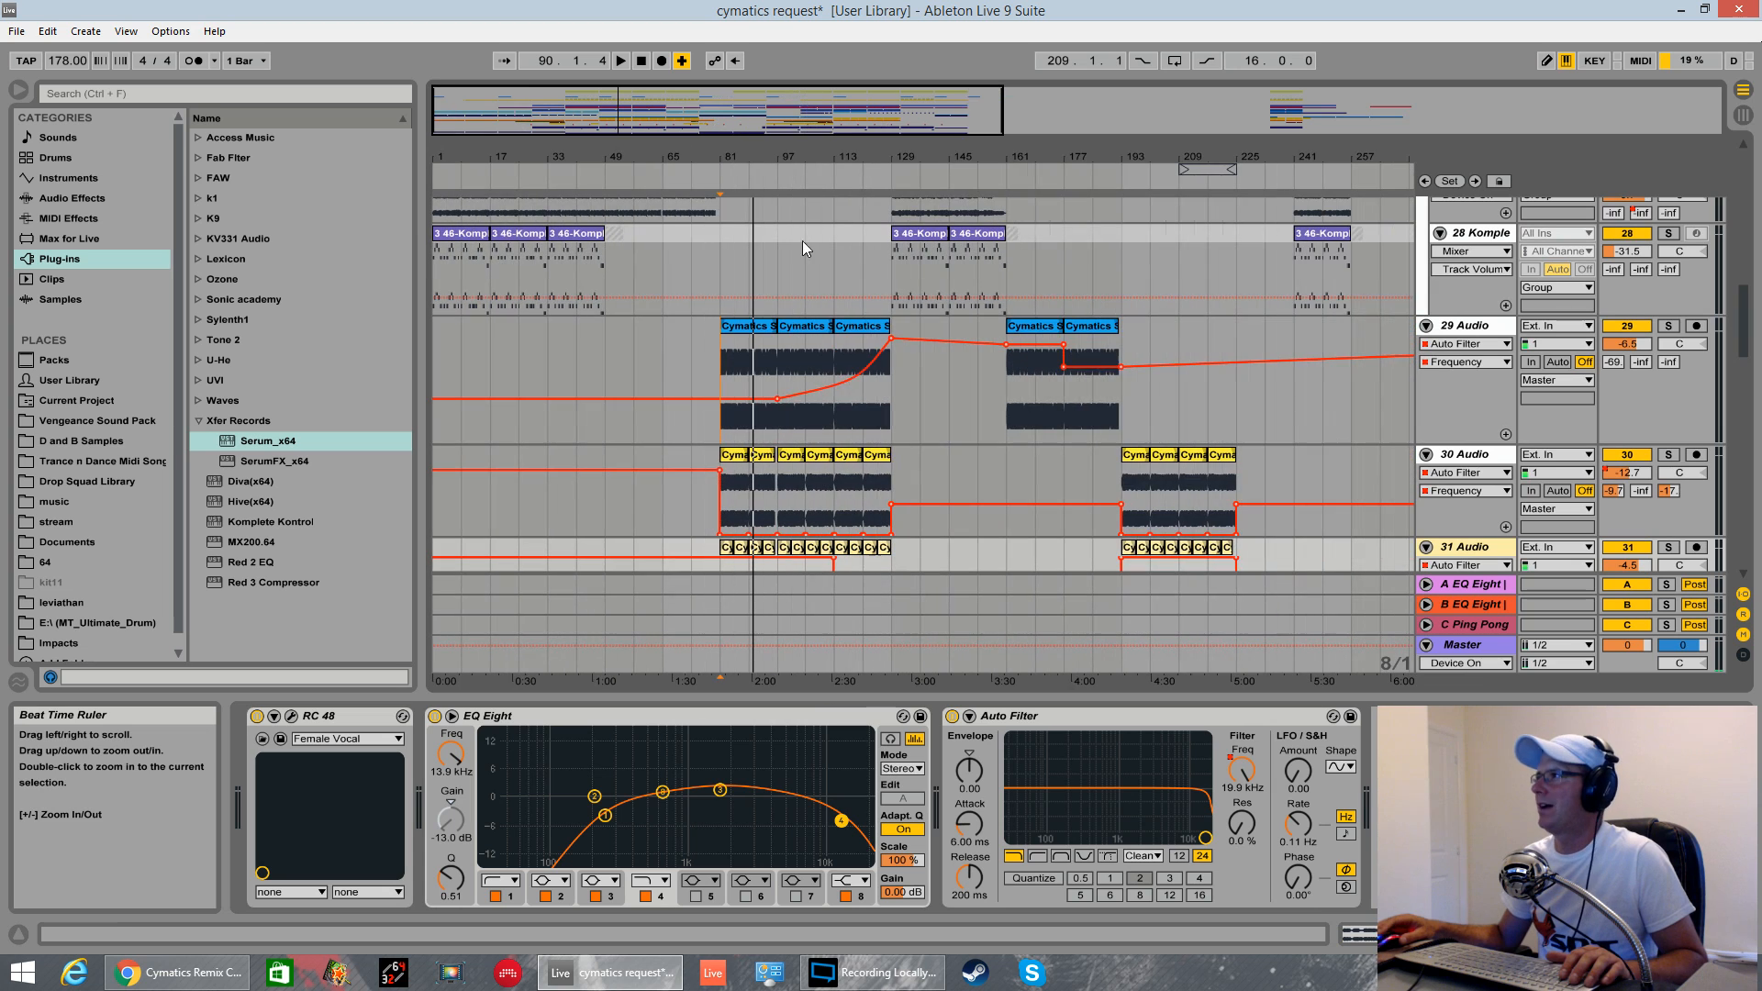
{"action": "left_click", "coordinate": [791, 415]}
{"action": "key", "text": "space"}
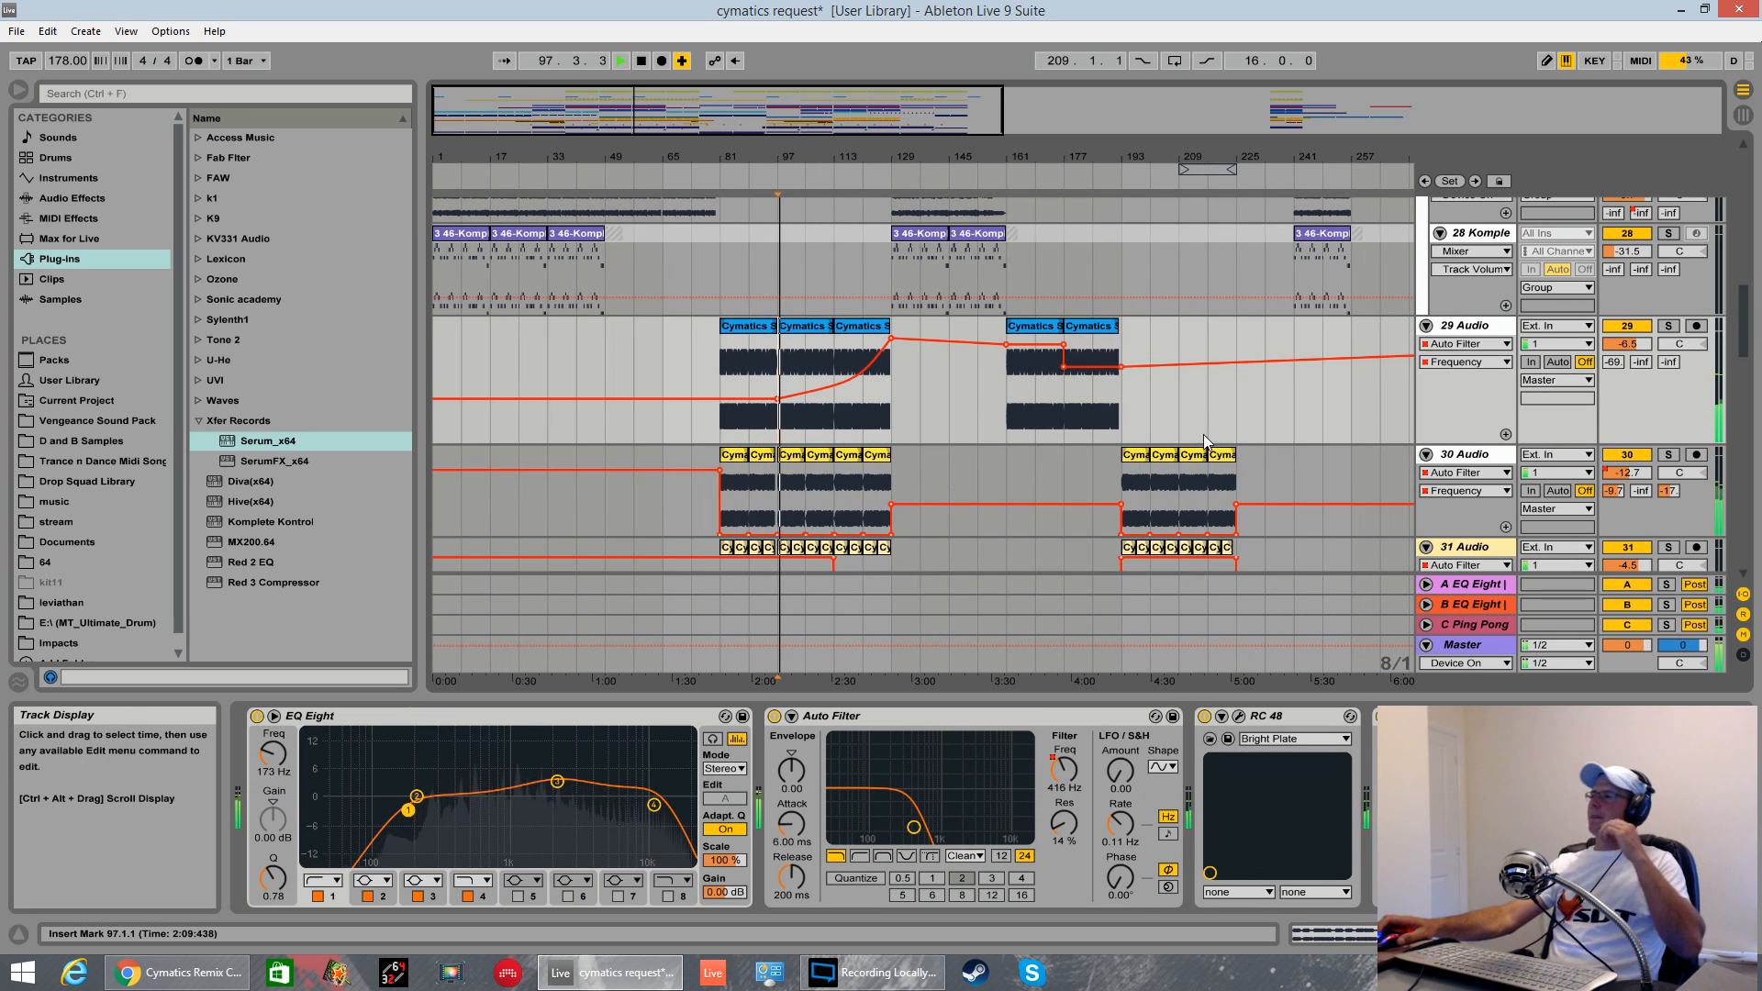
{"action": "scroll", "coordinate": [1203, 433], "scroll_direction": "up", "scroll_amount": 2}
{"action": "scroll", "coordinate": [1170, 447], "scroll_direction": "up", "scroll_amount": 2}
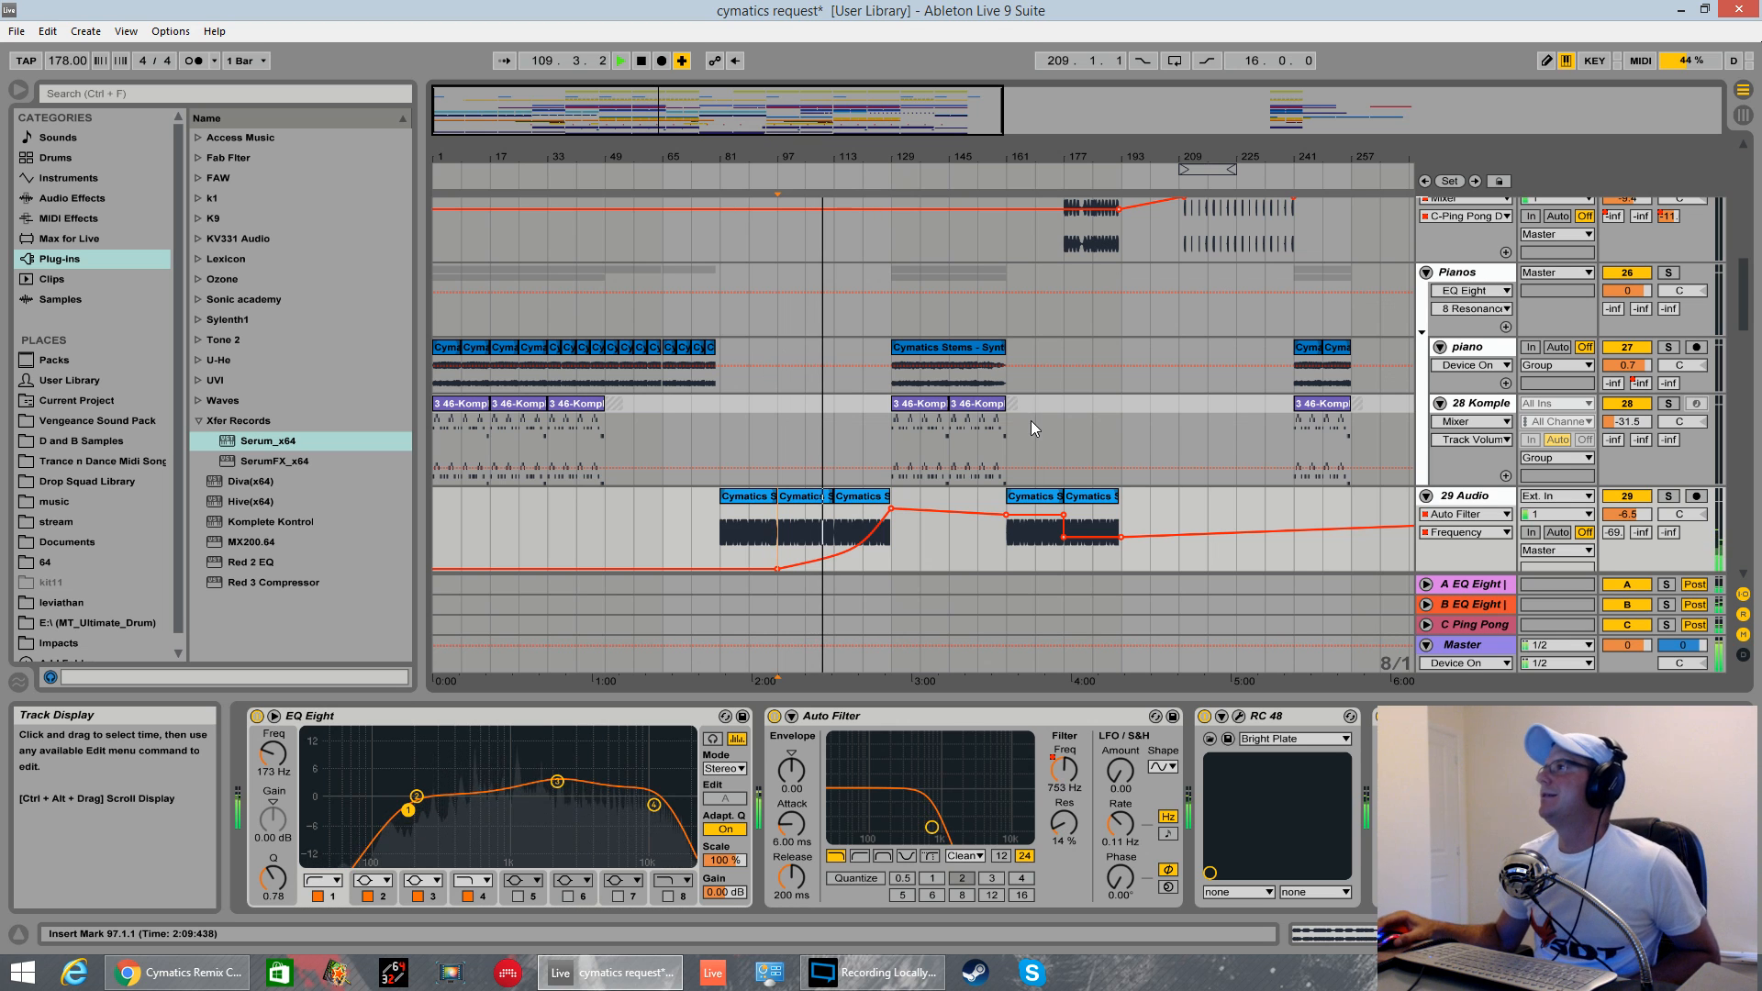
{"action": "scroll", "coordinate": [1028, 422], "scroll_direction": "down", "scroll_amount": 3}
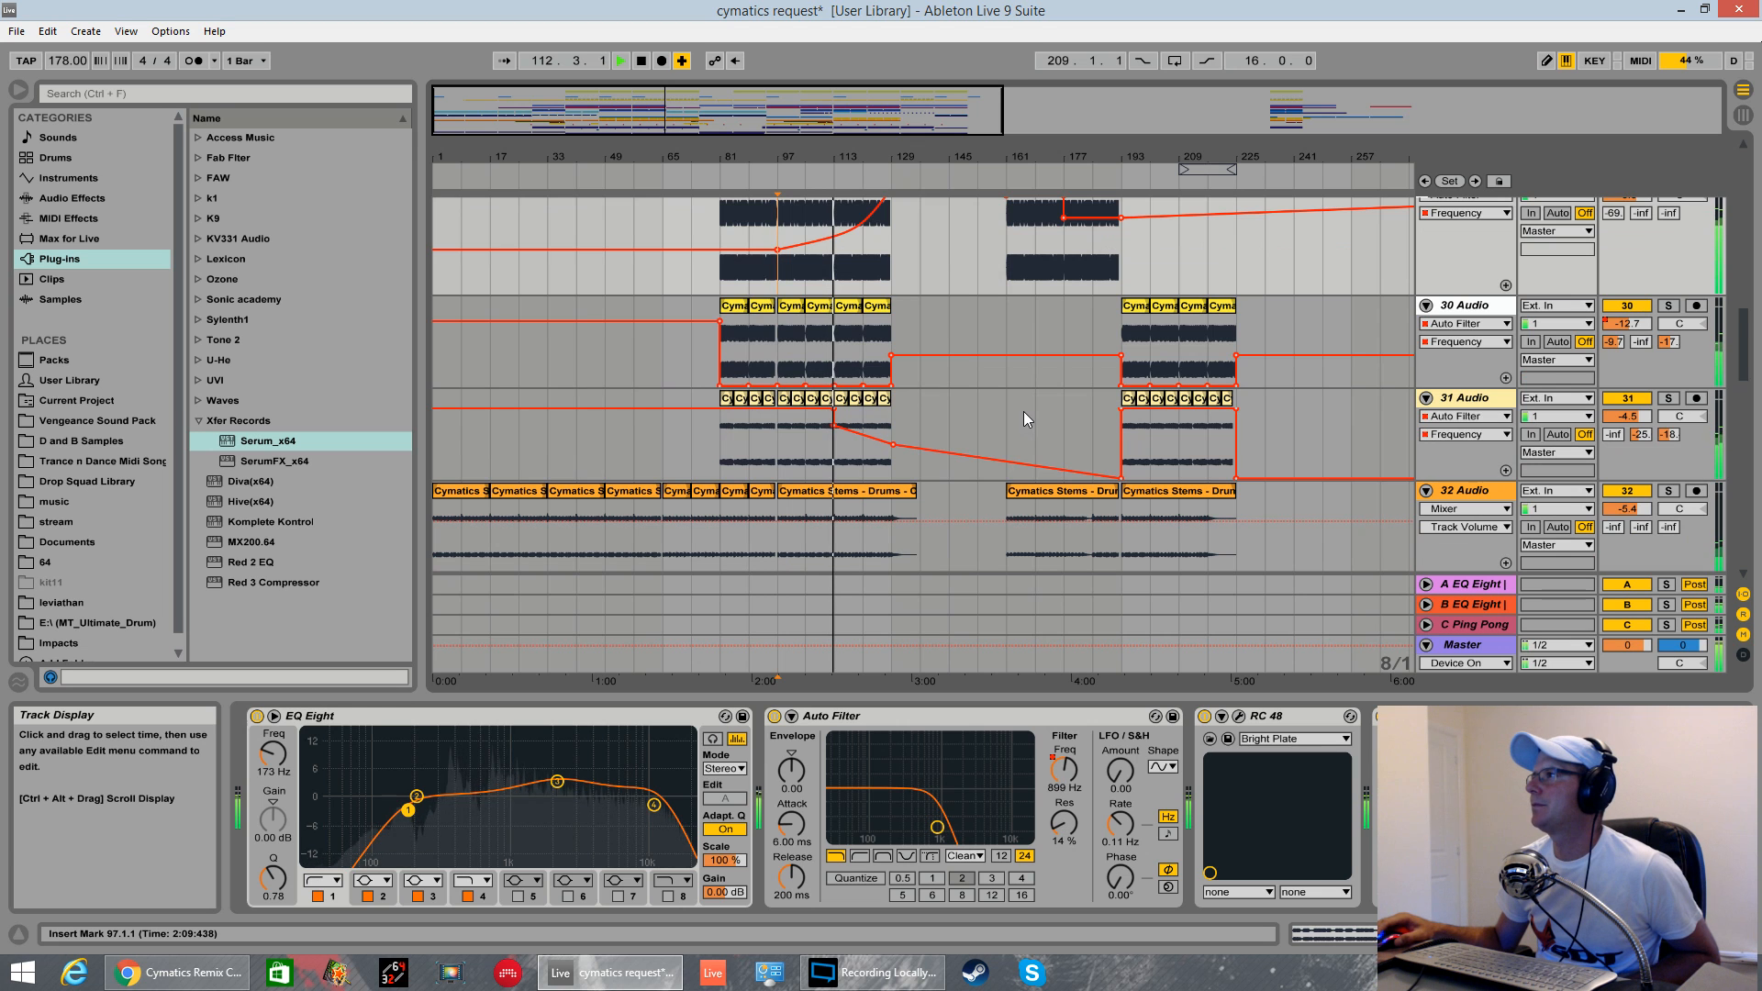
- Unfold Serum track 41, select its clip at bar 112, and open its Serum window with the EL B64 preset
{"action": "scroll", "coordinate": [1000, 406], "scroll_direction": "down", "scroll_amount": 2}
{"action": "scroll", "coordinate": [995, 405], "scroll_direction": "down", "scroll_amount": 10}
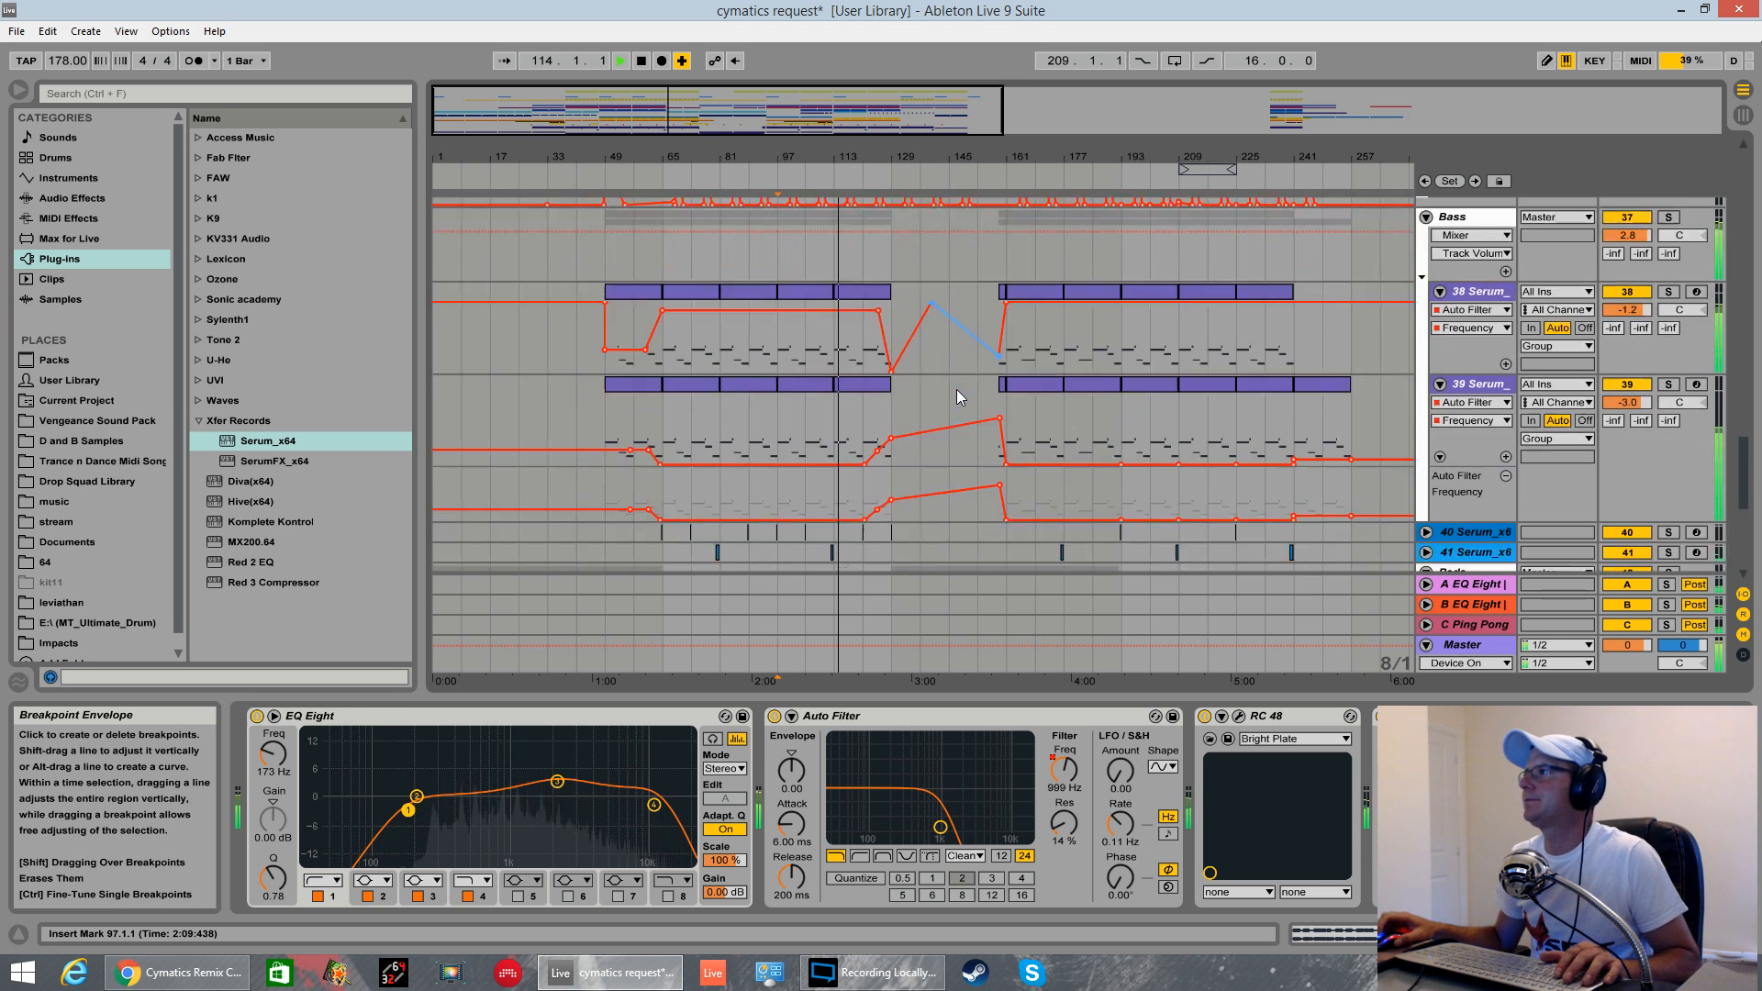
{"action": "left_click", "coordinate": [1427, 403]}
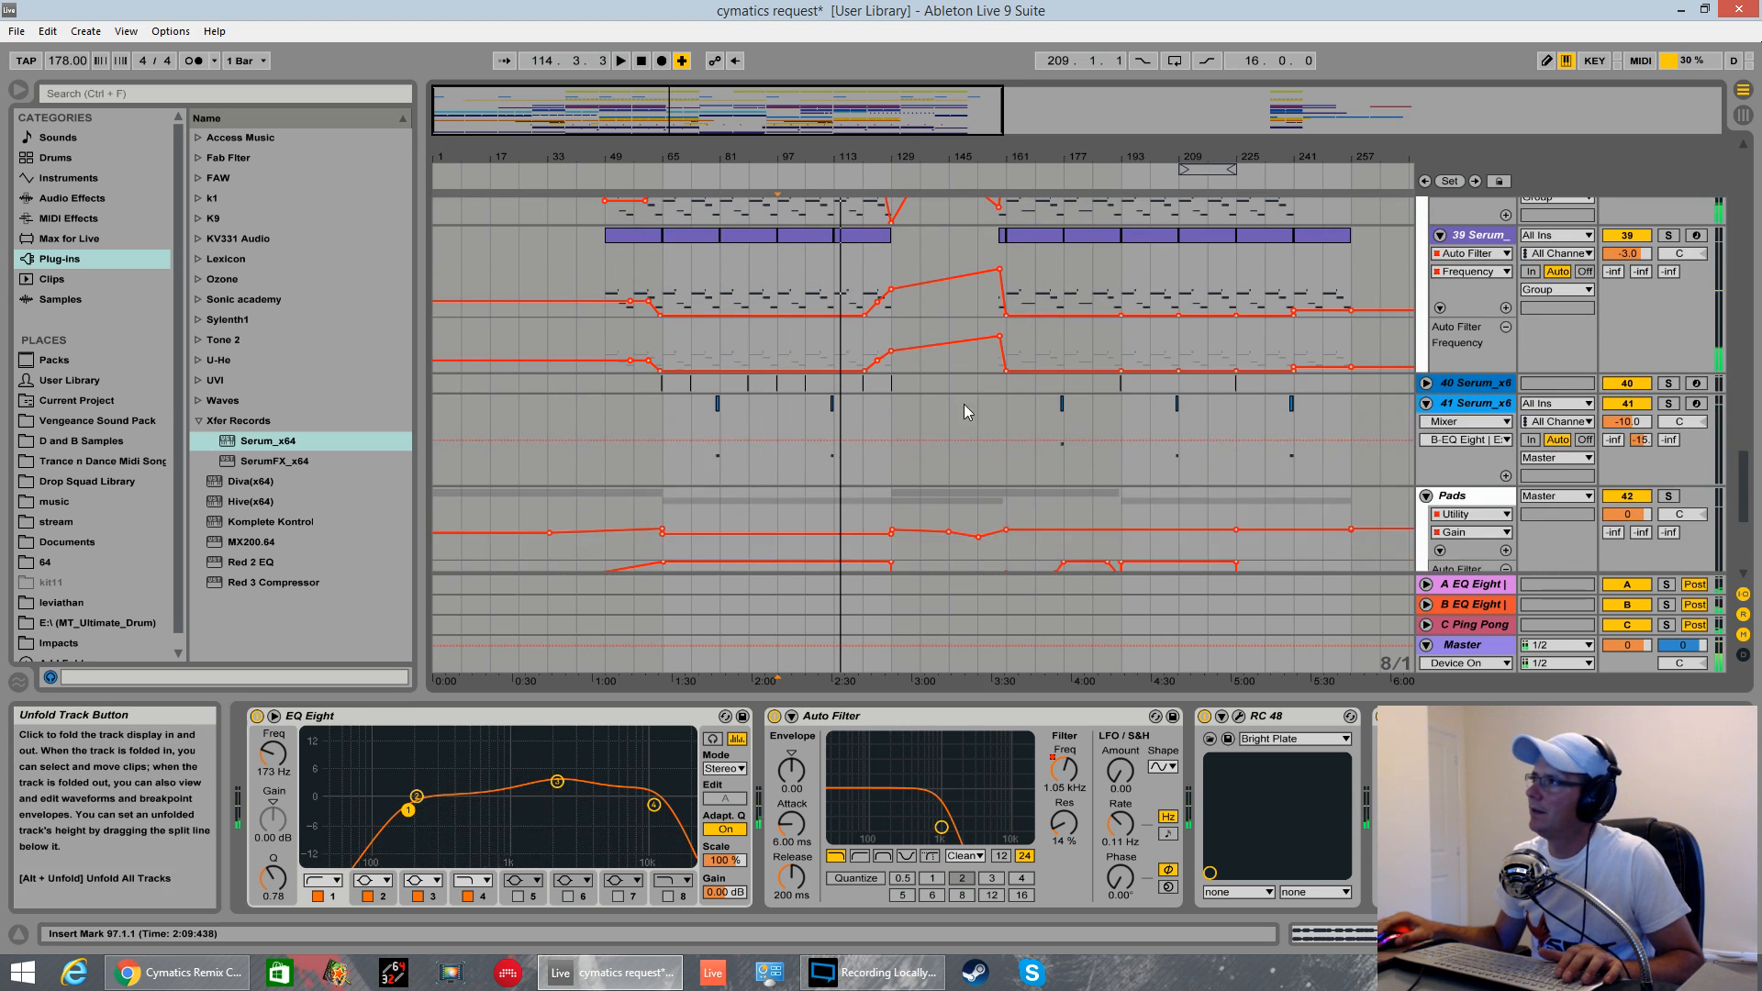
{"action": "scroll", "coordinate": [918, 395], "scroll_direction": "down", "scroll_amount": 1}
{"action": "left_click", "coordinate": [832, 327]}
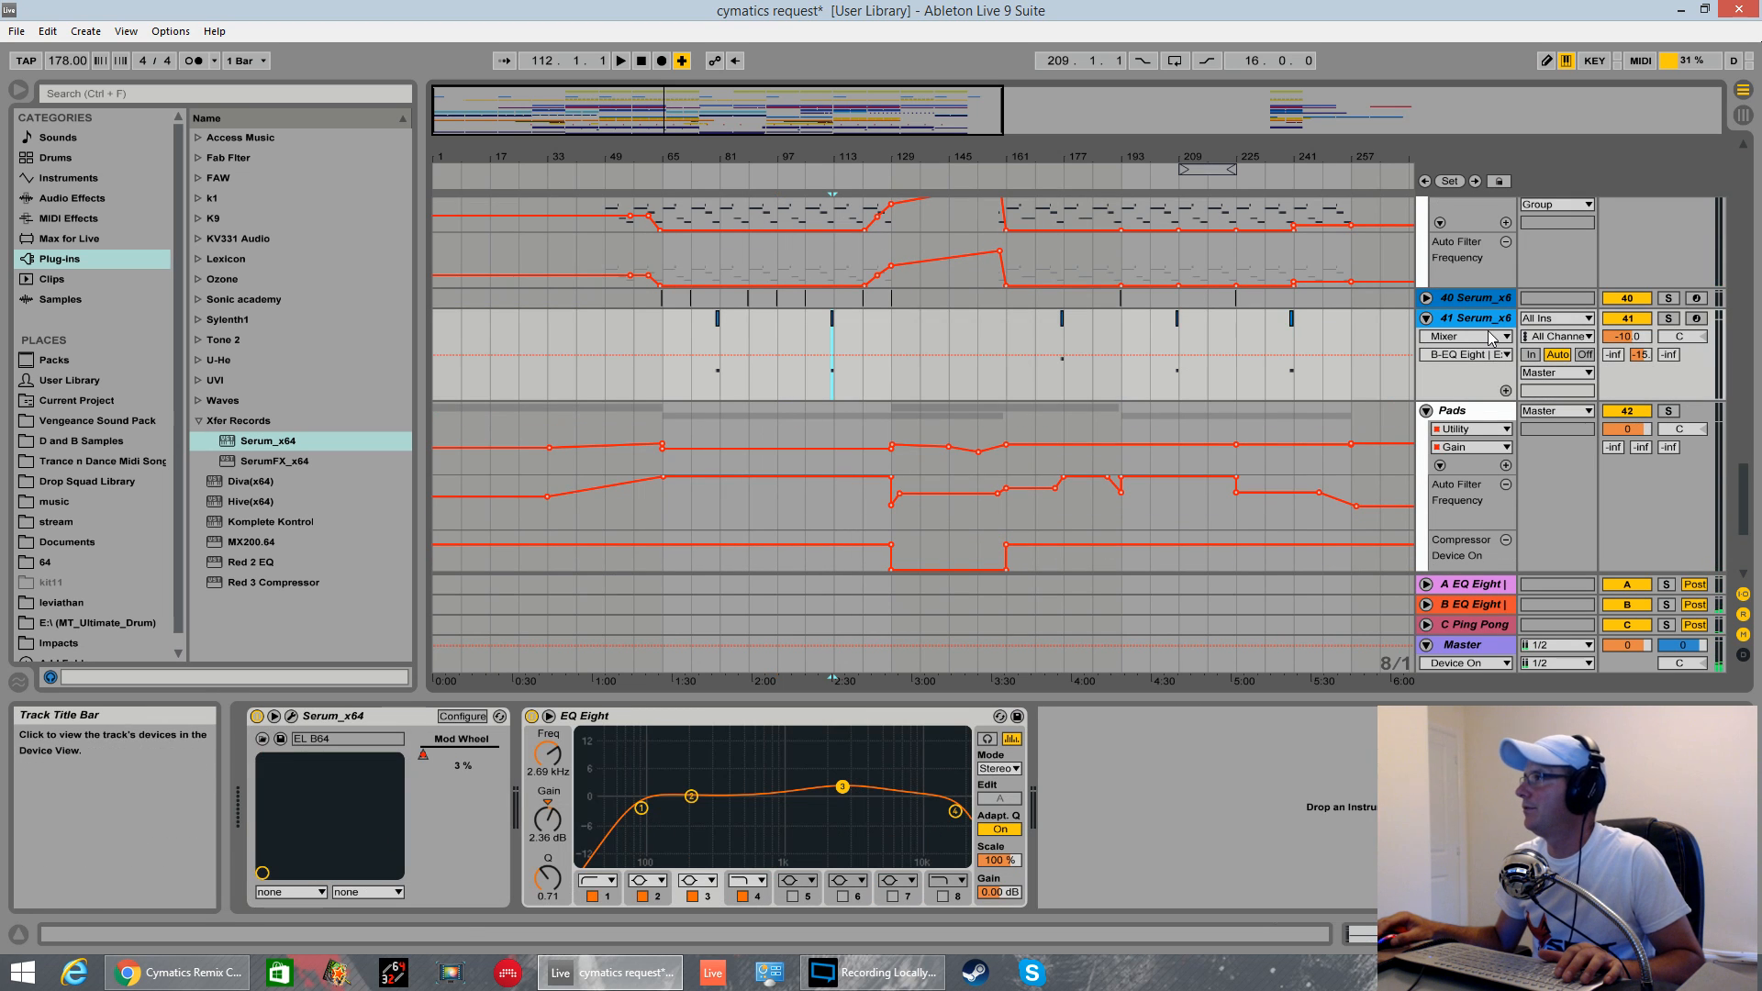
{"action": "key", "text": "space"}
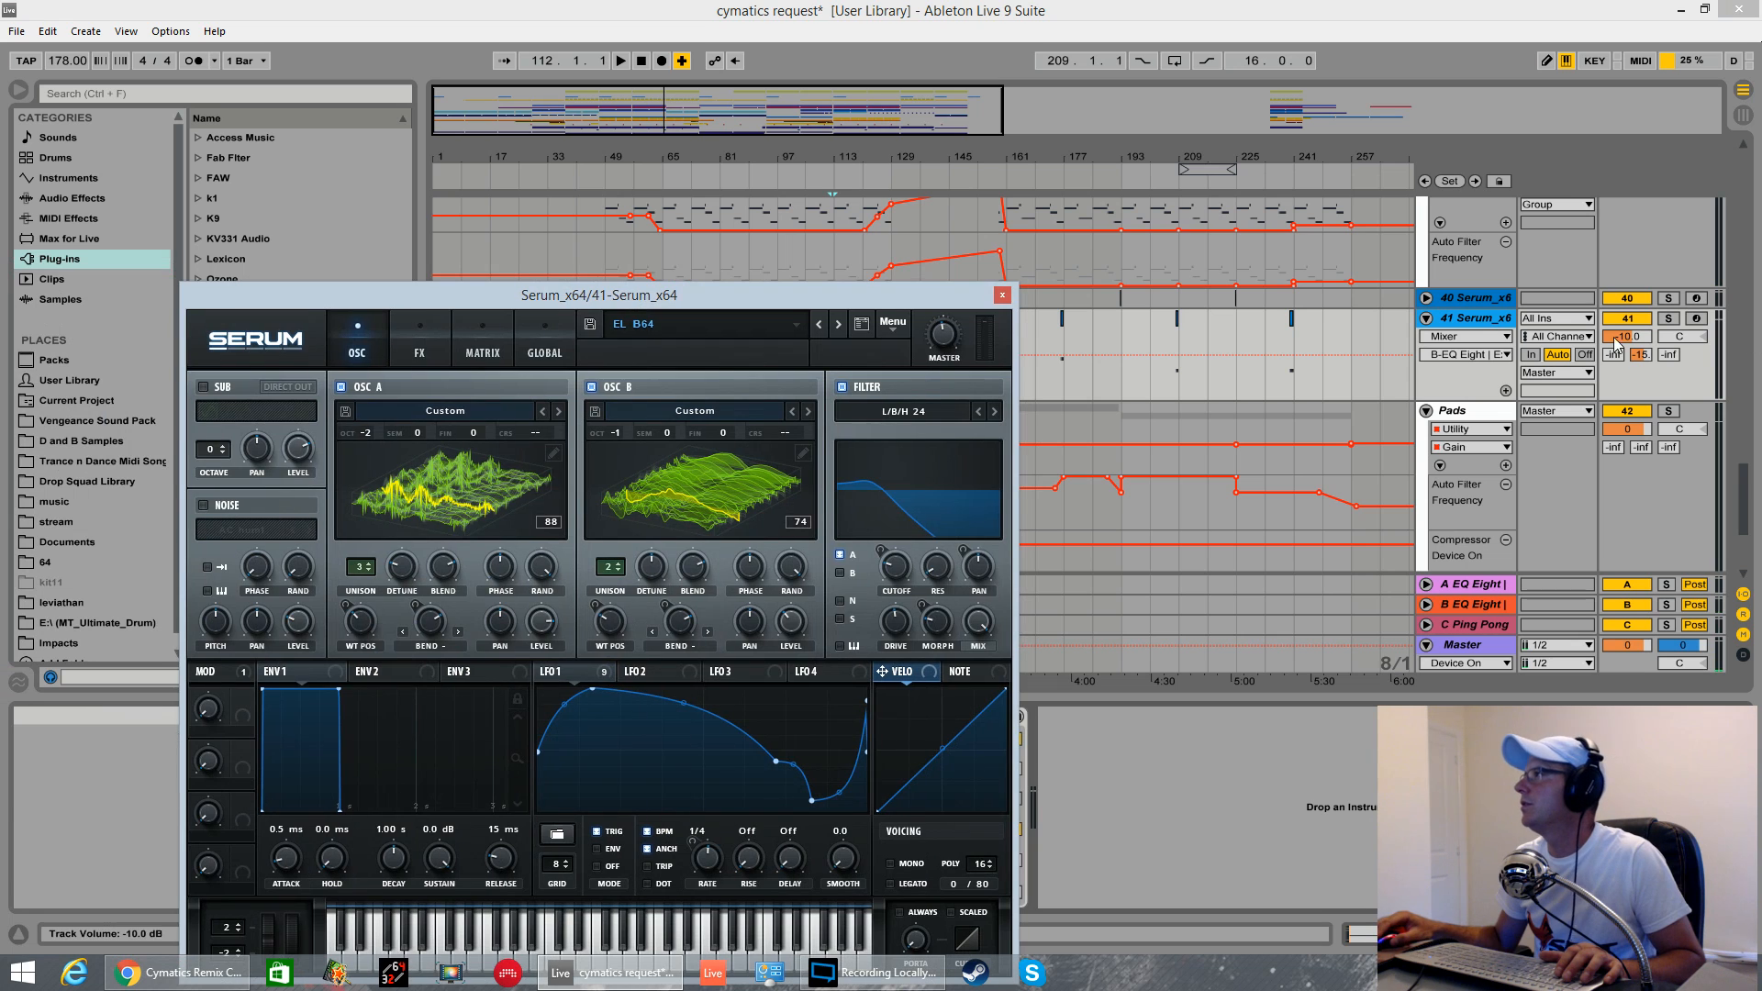
- Solo track 41, play its clip from 112.1.1, and move the Serum window clear of the track's clips
{"action": "left_click", "coordinate": [1669, 319]}
{"action": "key", "text": "space"}
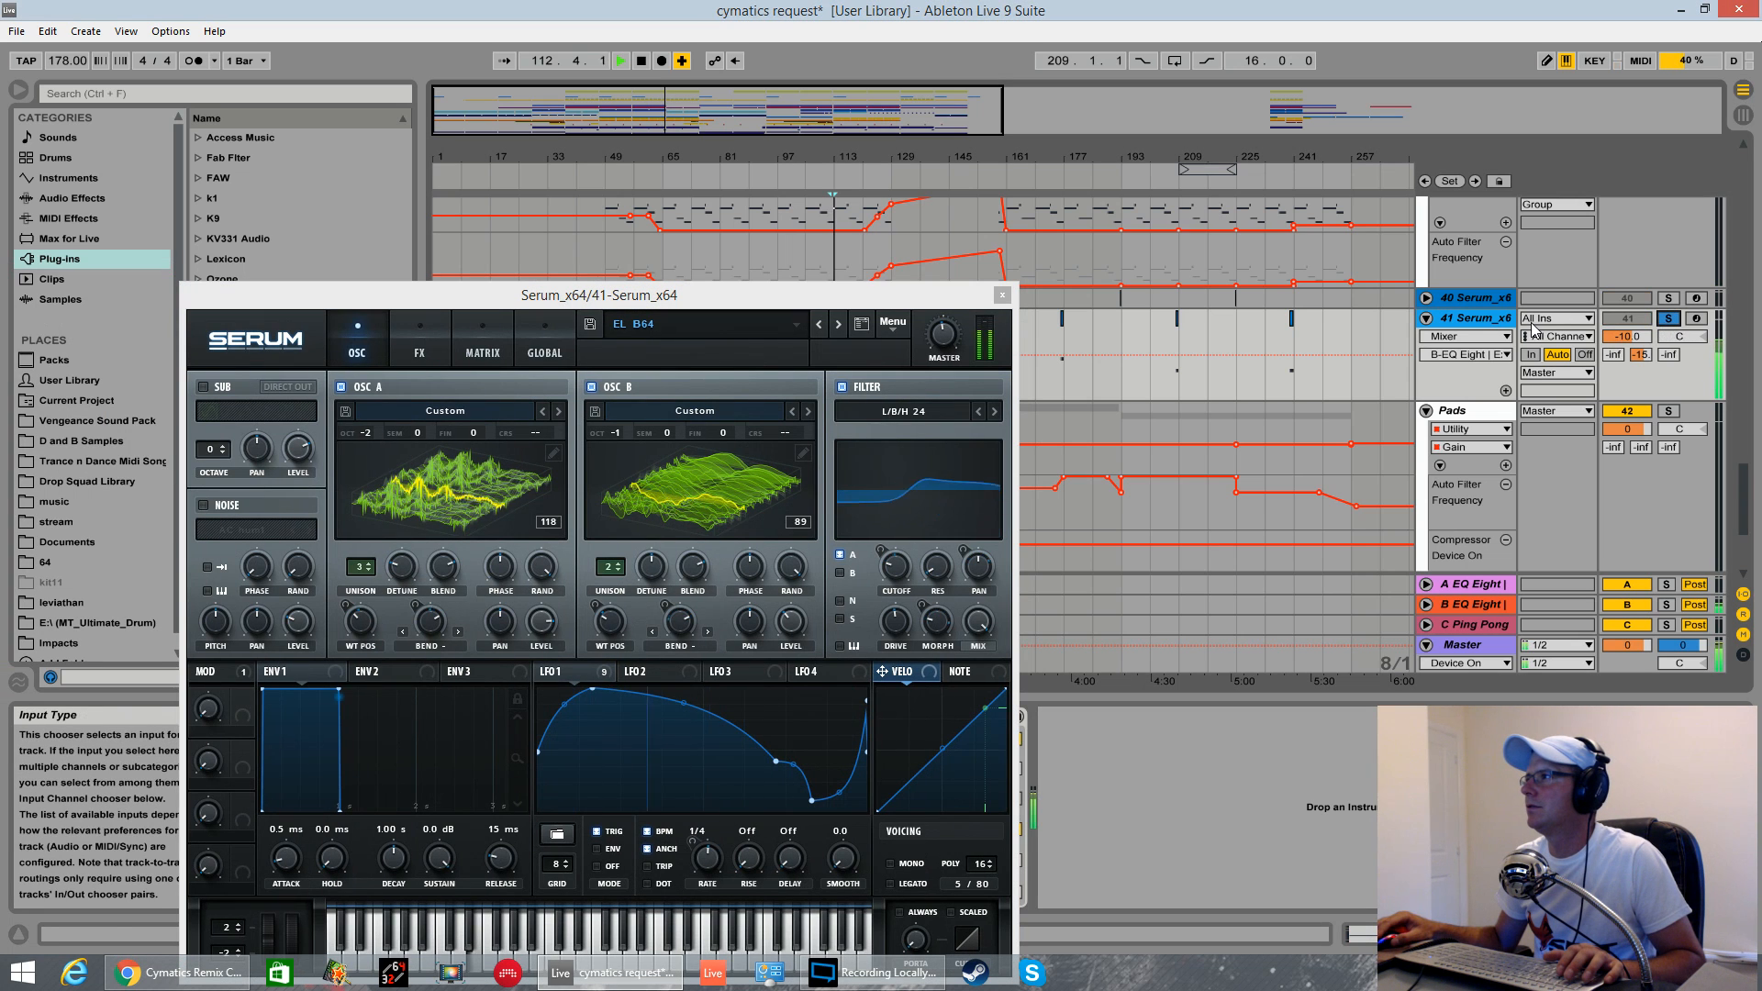
{"action": "left_click_drag", "start_coordinate": [917, 295], "coordinate": [990, 378]}
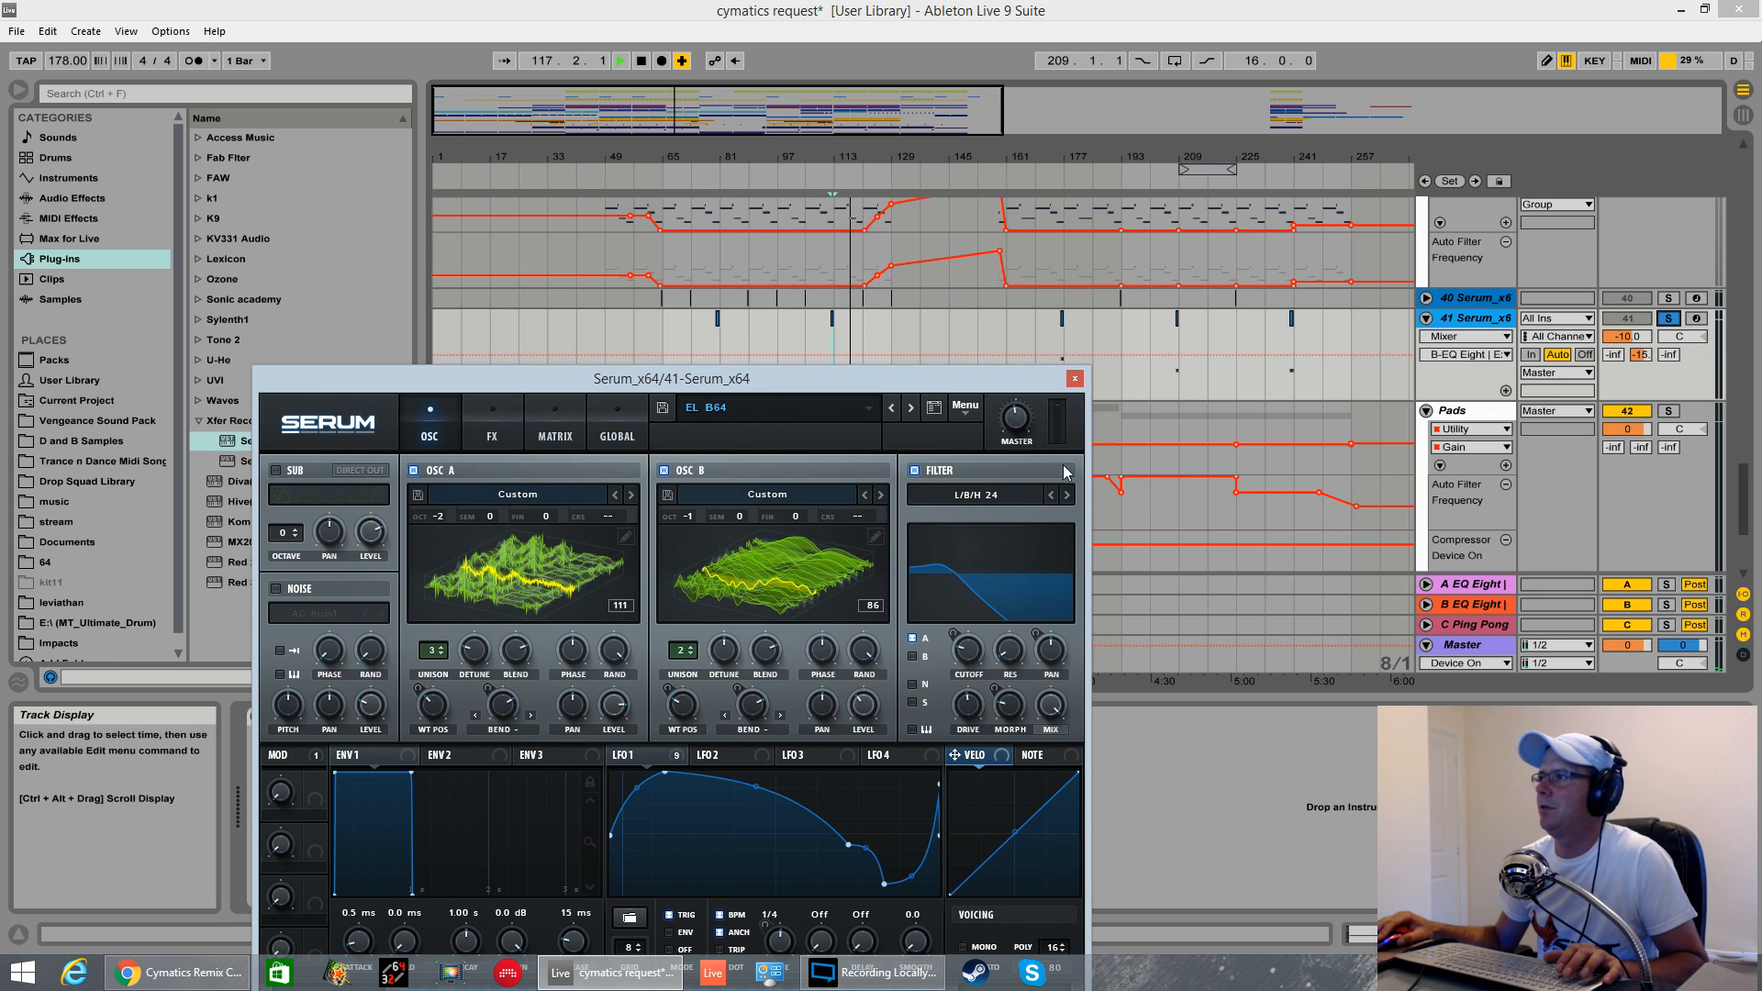
- Pull track 41's send B down to -inf and play its bar 112 clip dry
{"action": "left_click_drag", "start_coordinate": [1652, 356], "coordinate": [1653, 404]}
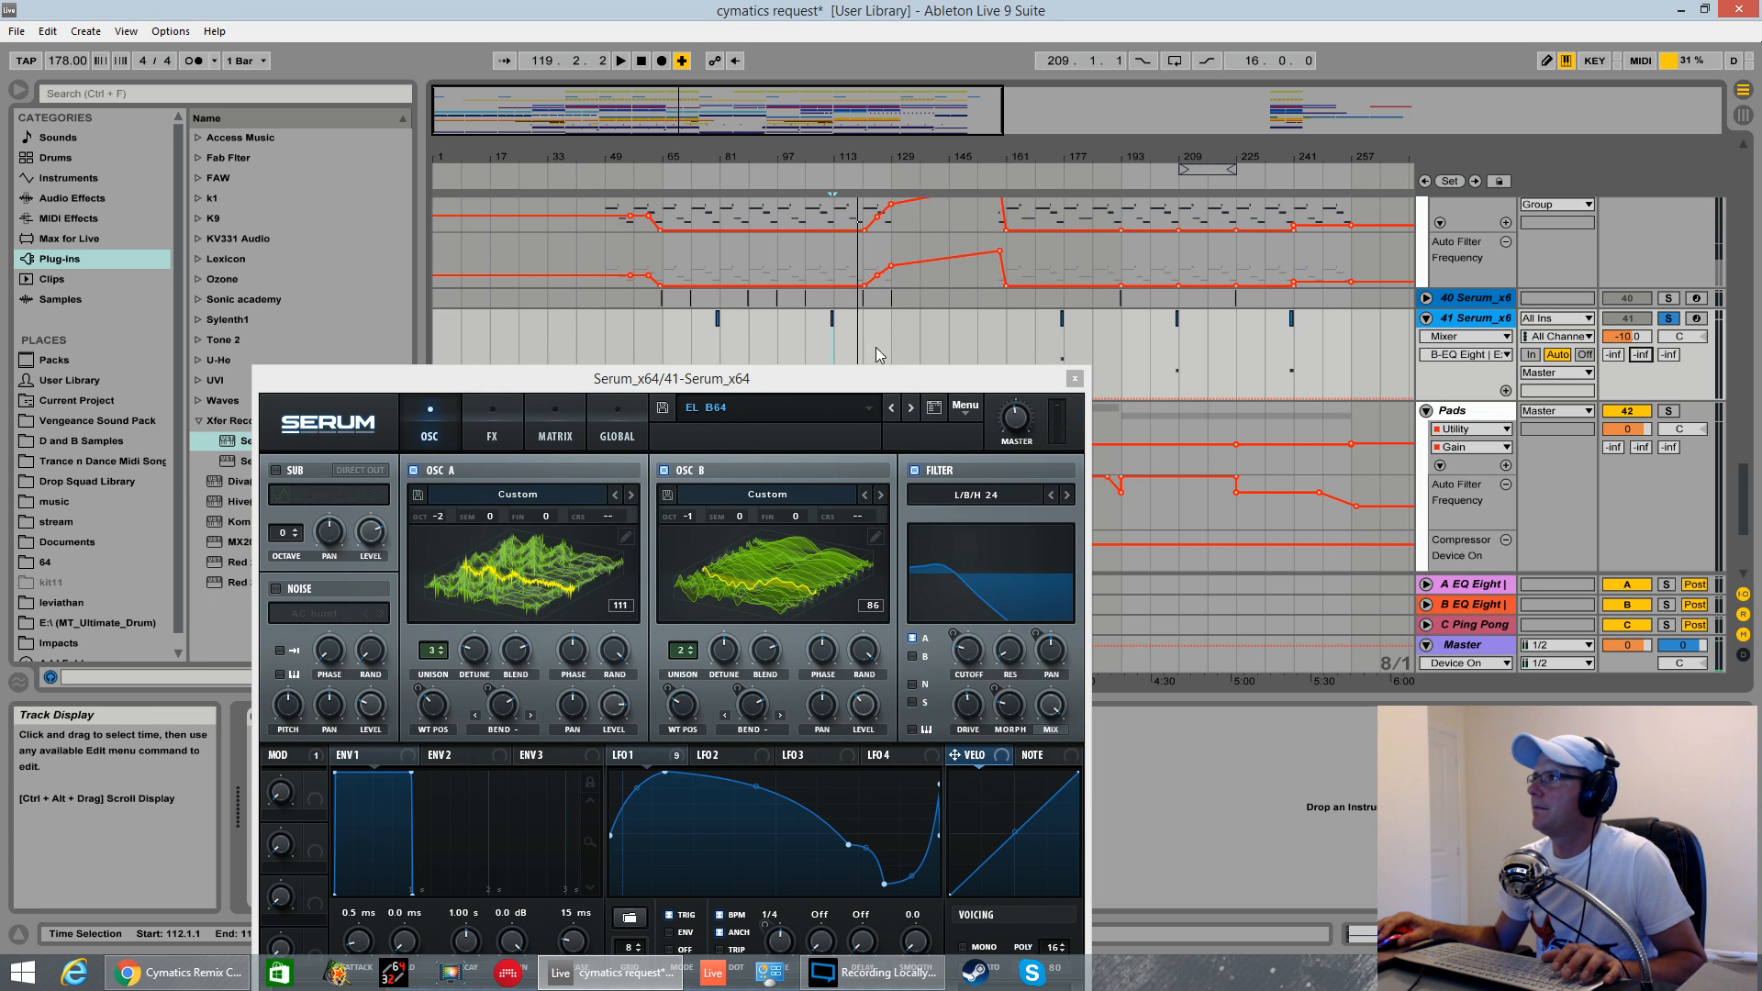
{"action": "left_click", "coordinate": [831, 317]}
{"action": "key", "text": "space"}
{"action": "key", "text": "space"}
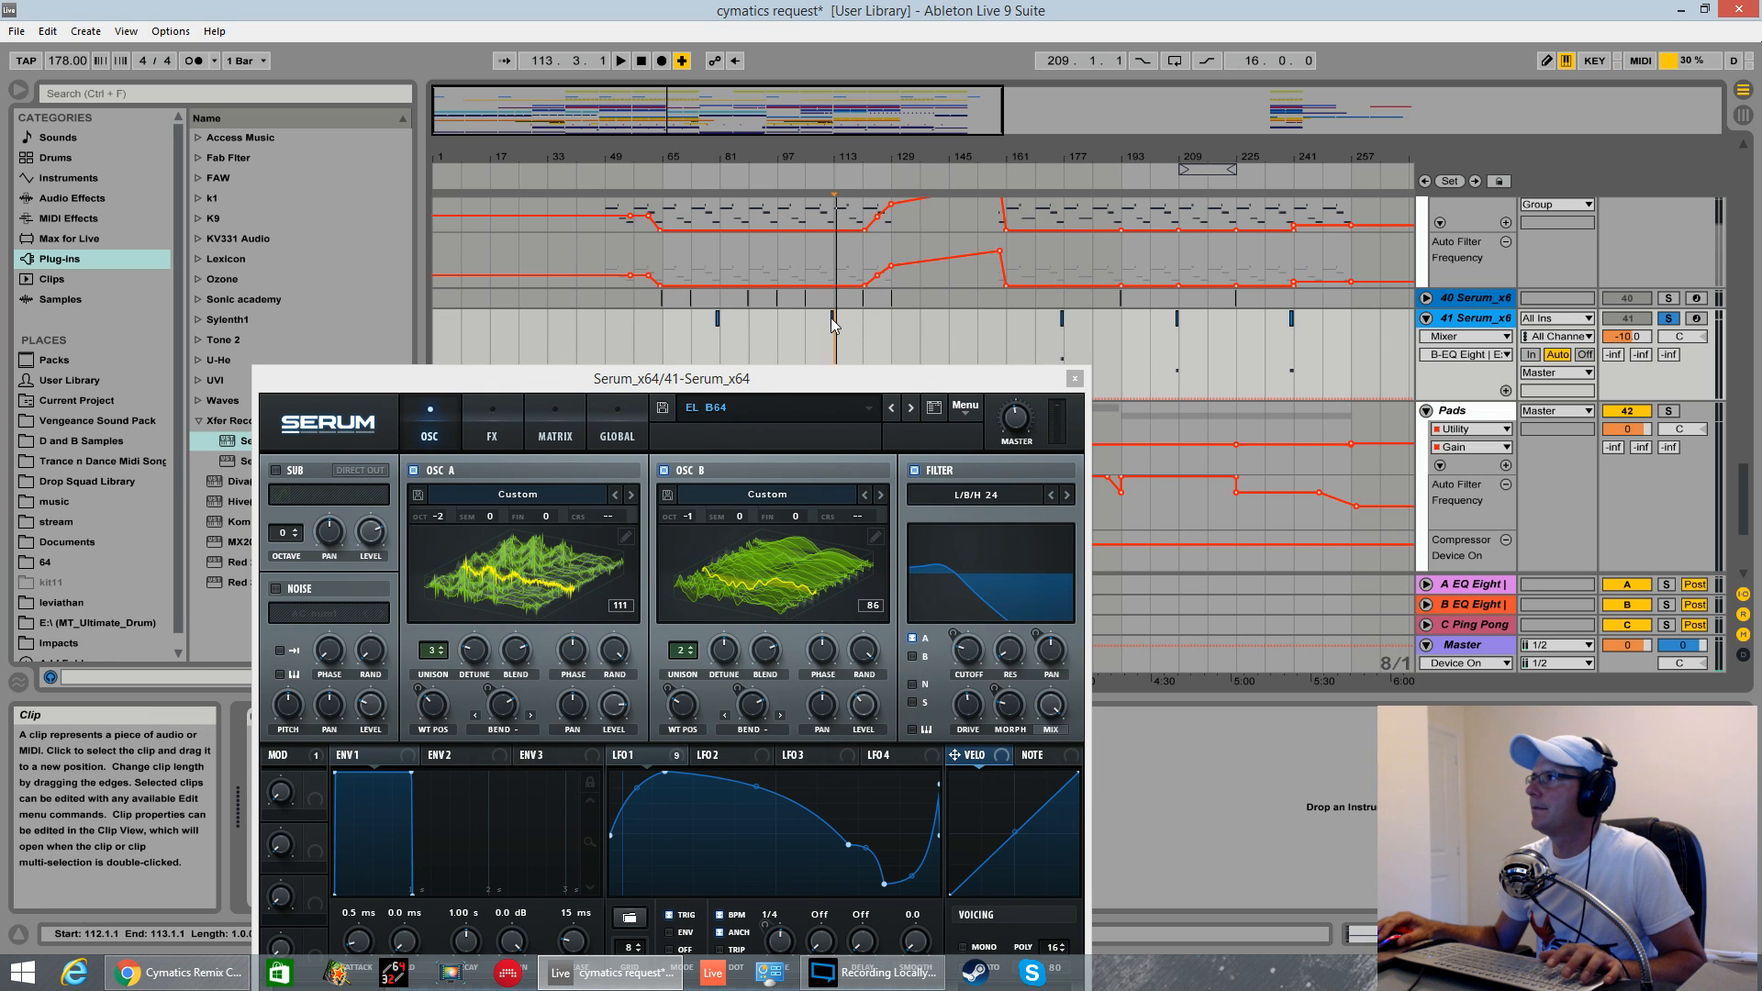
- Set track 41's send B to -15 dB and replay the clip from 112.1.1
{"action": "left_click", "coordinate": [829, 318]}
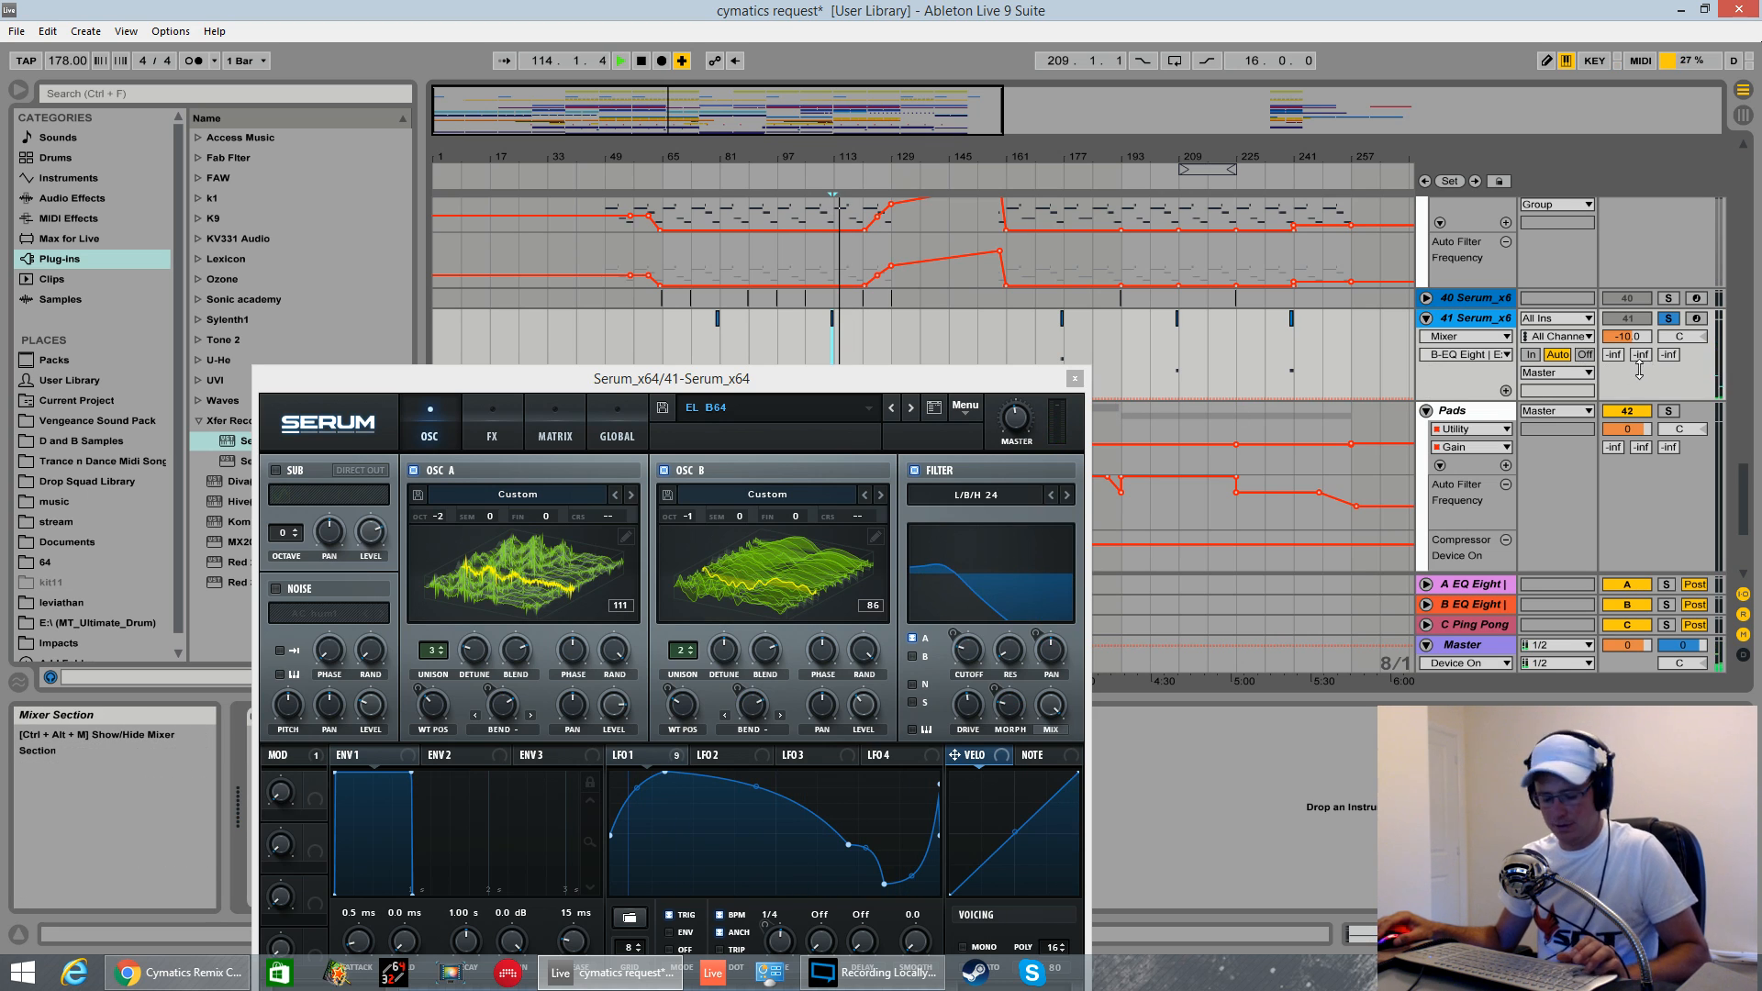
{"action": "type", "text": "-15"}
{"action": "key", "text": "Return"}
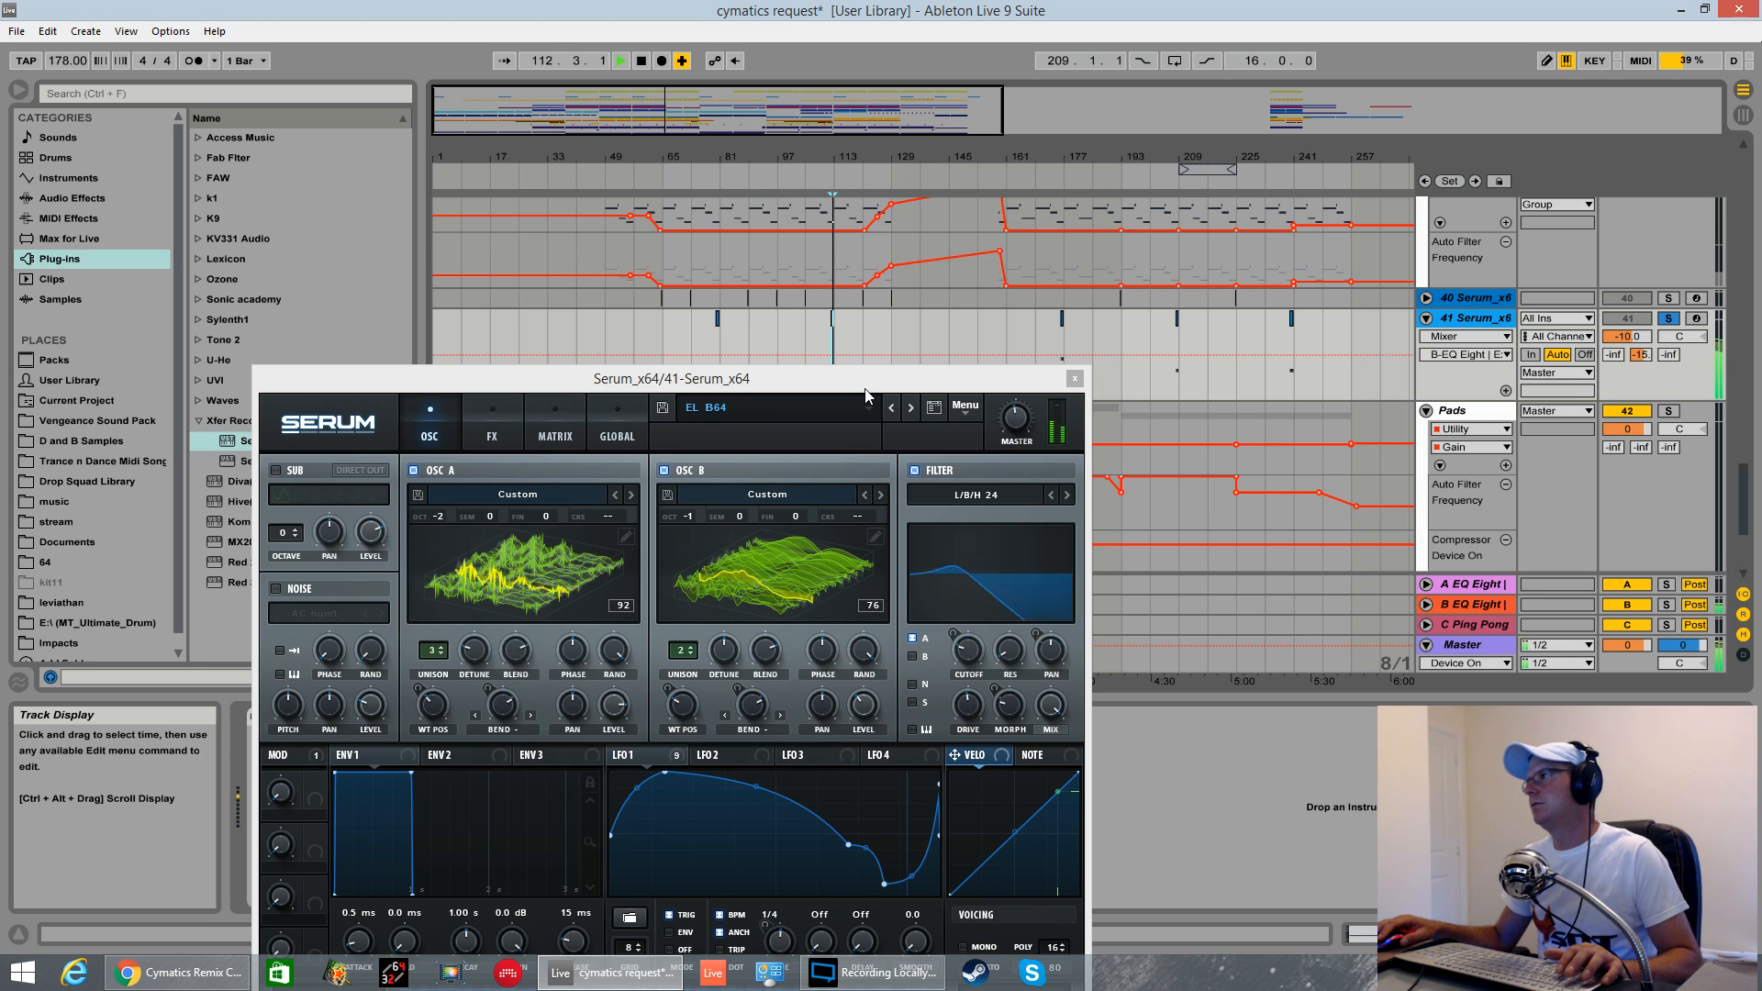
{"action": "key", "text": "space"}
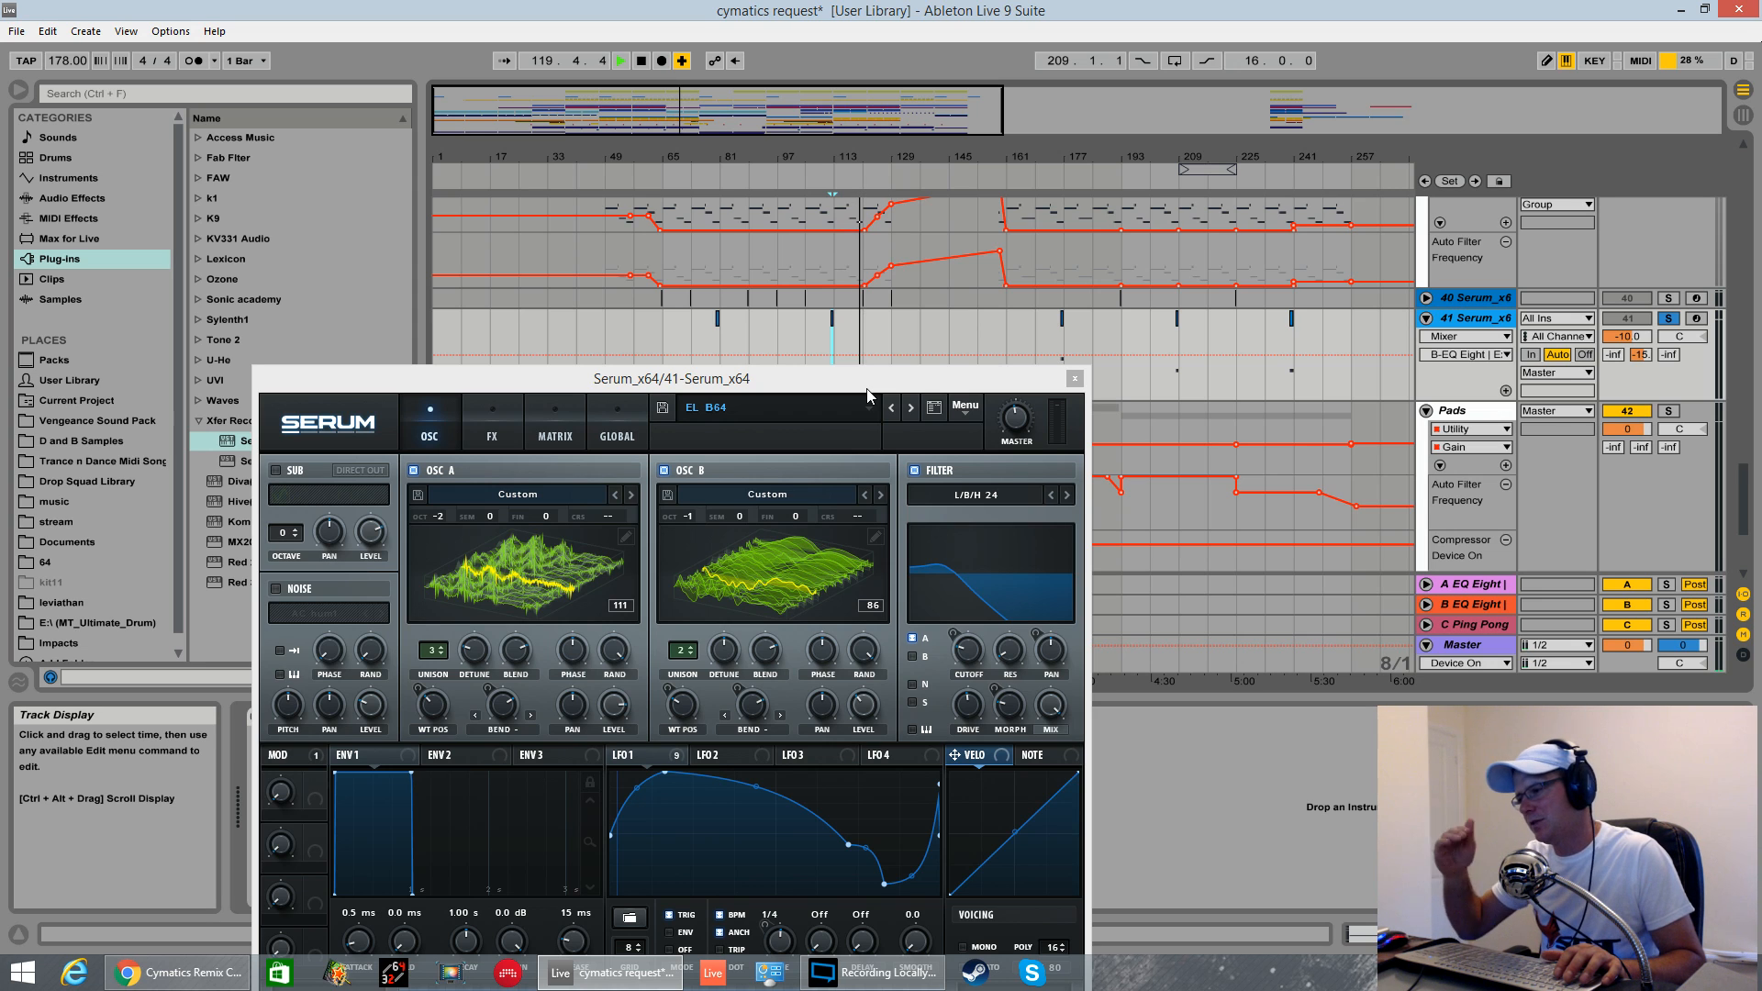
- Unsolo track 41, close the Serum window, and play the full mix from 112.1.1
{"action": "left_click", "coordinate": [1668, 318]}
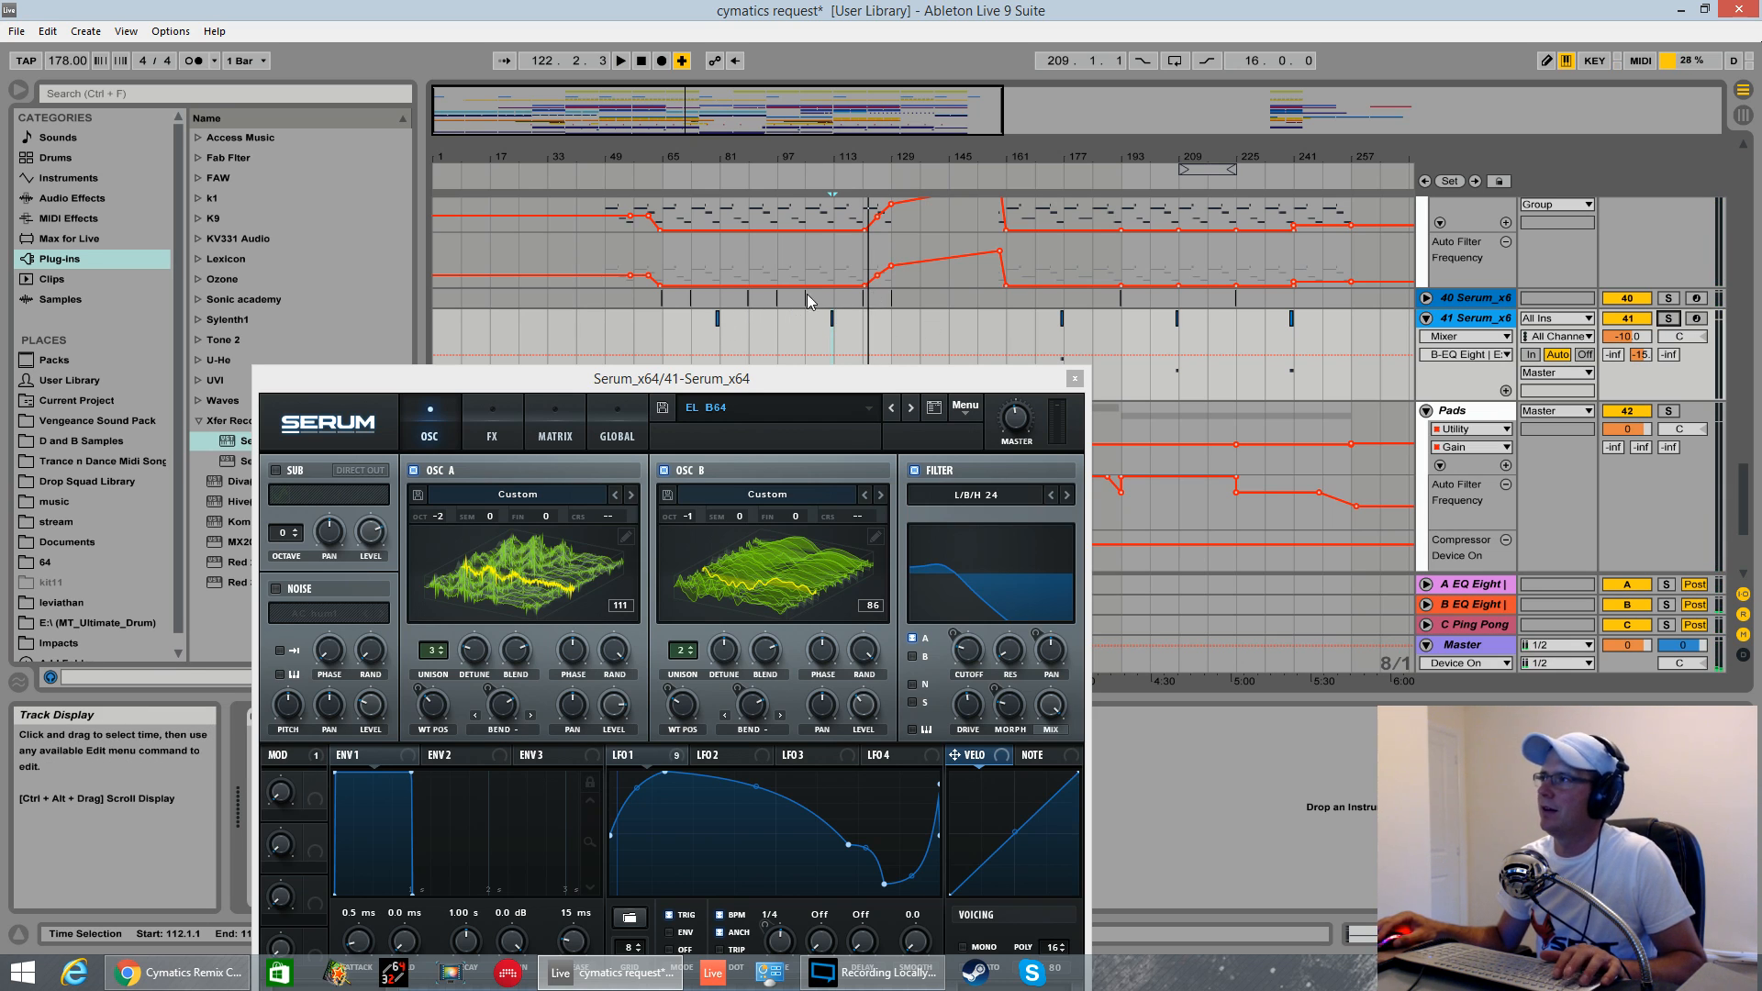
{"action": "scroll", "coordinate": [903, 351], "scroll_direction": "up", "scroll_amount": 1}
{"action": "left_click", "coordinate": [1074, 378]}
{"action": "key", "text": "space"}
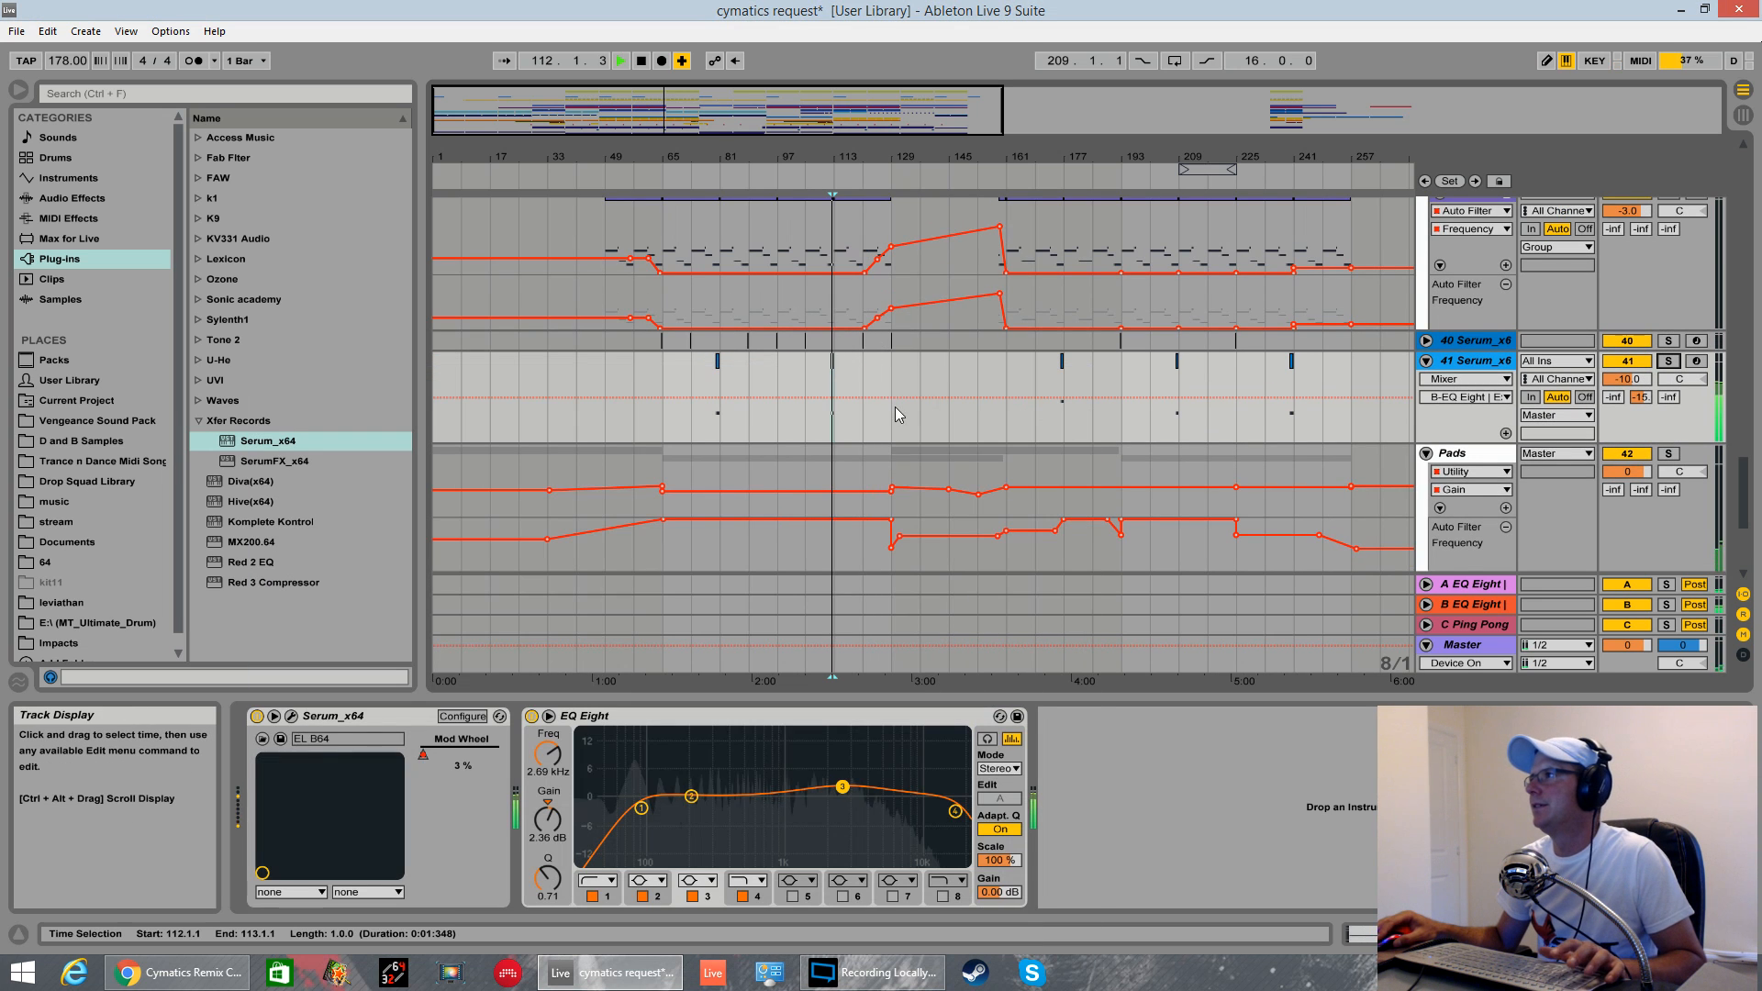
- Look over the arrangement from the bass tracks up to Rough grp and back to click clack during playback
{"action": "scroll", "coordinate": [954, 420], "scroll_direction": "up", "scroll_amount": 4}
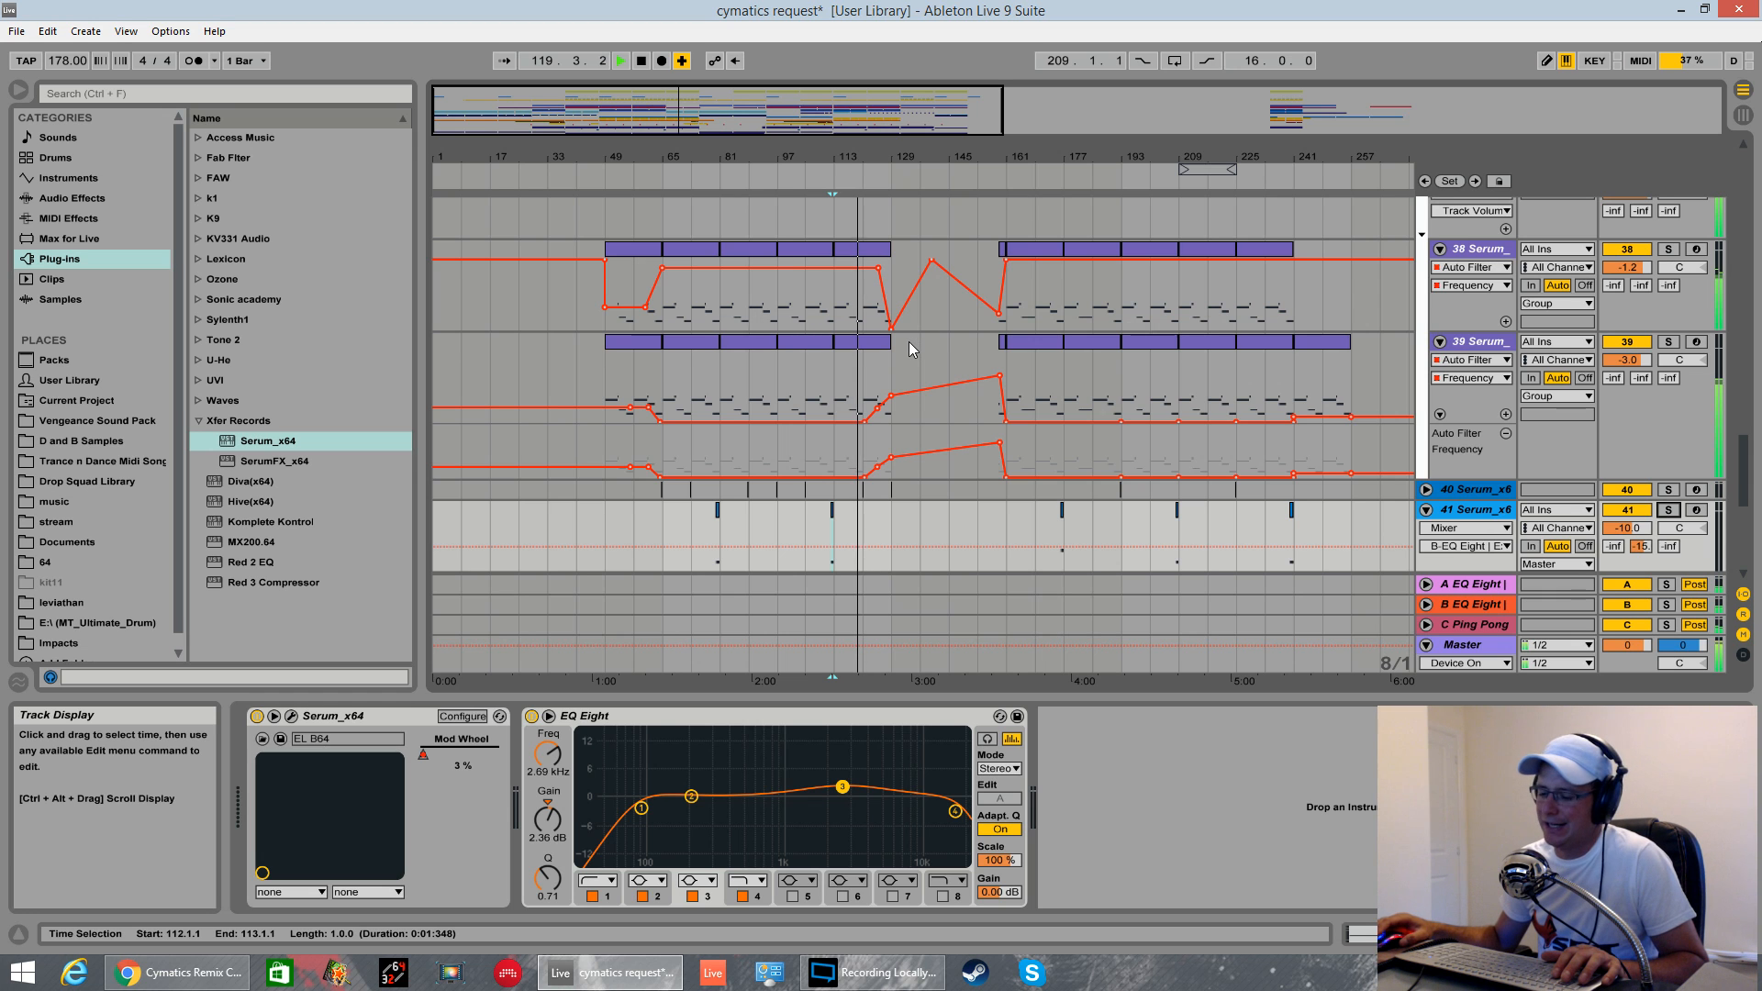
{"action": "scroll", "coordinate": [973, 354], "scroll_direction": "up", "scroll_amount": 5}
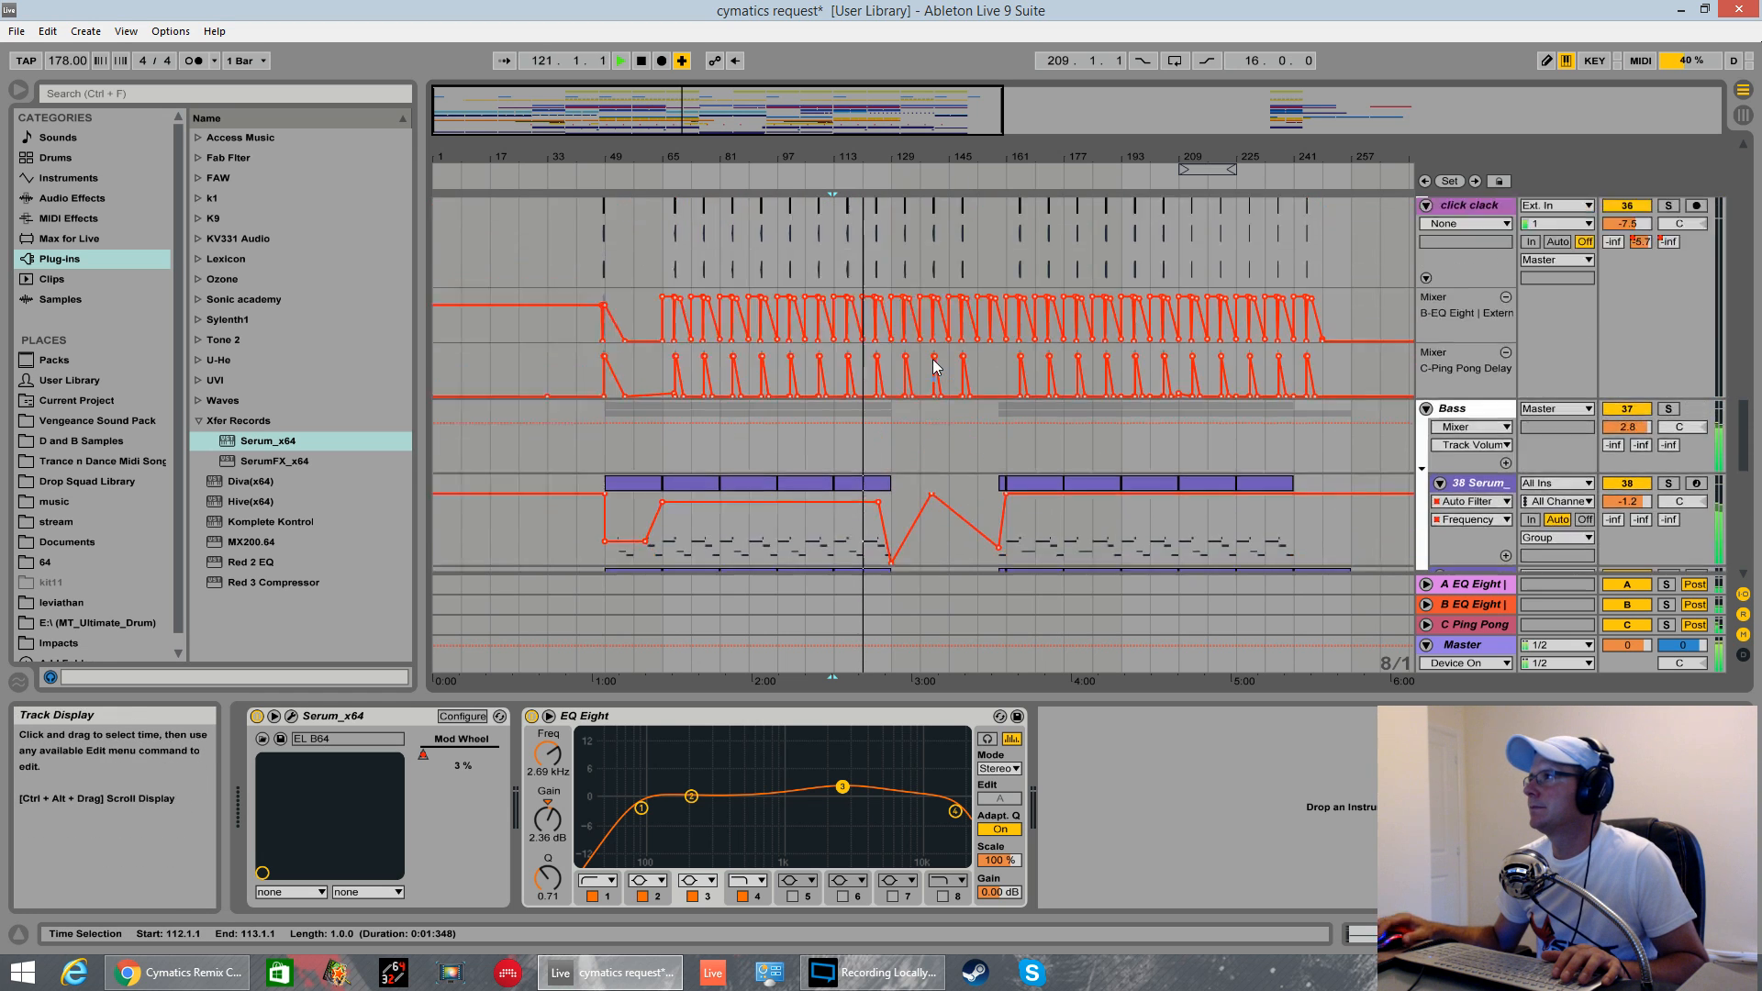
{"action": "scroll", "coordinate": [932, 360], "scroll_direction": "up", "scroll_amount": 10}
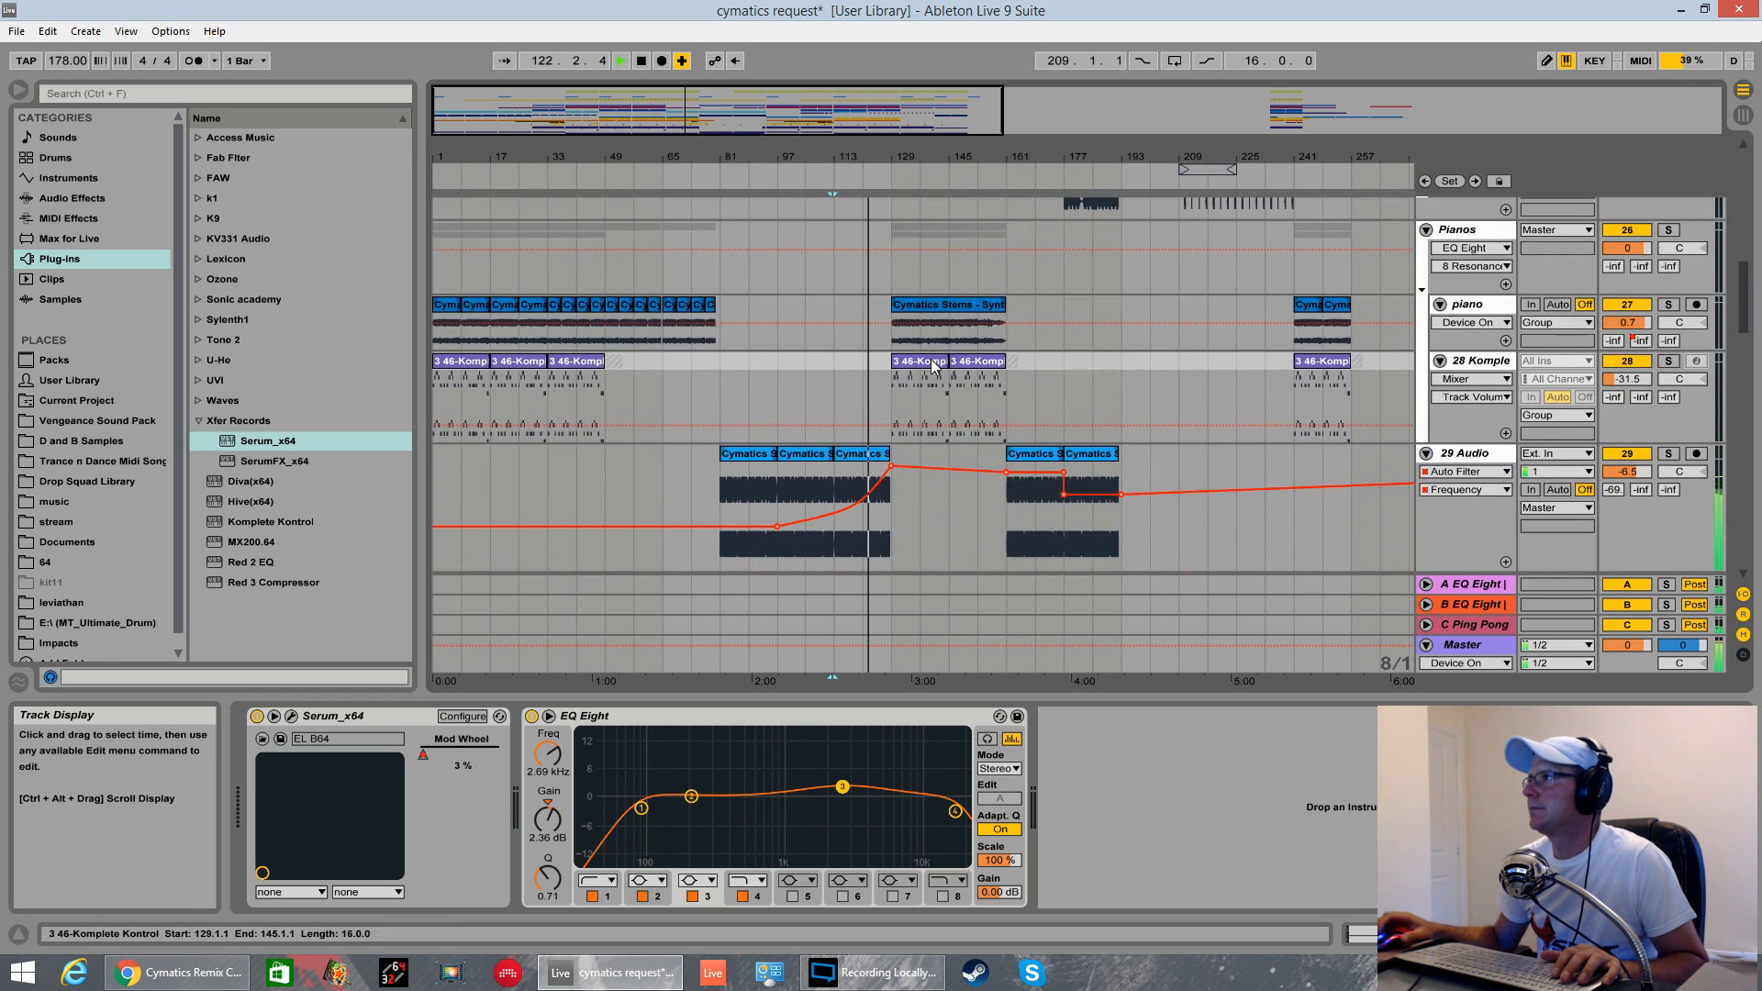
{"action": "scroll", "coordinate": [931, 363], "scroll_direction": "up", "scroll_amount": 5}
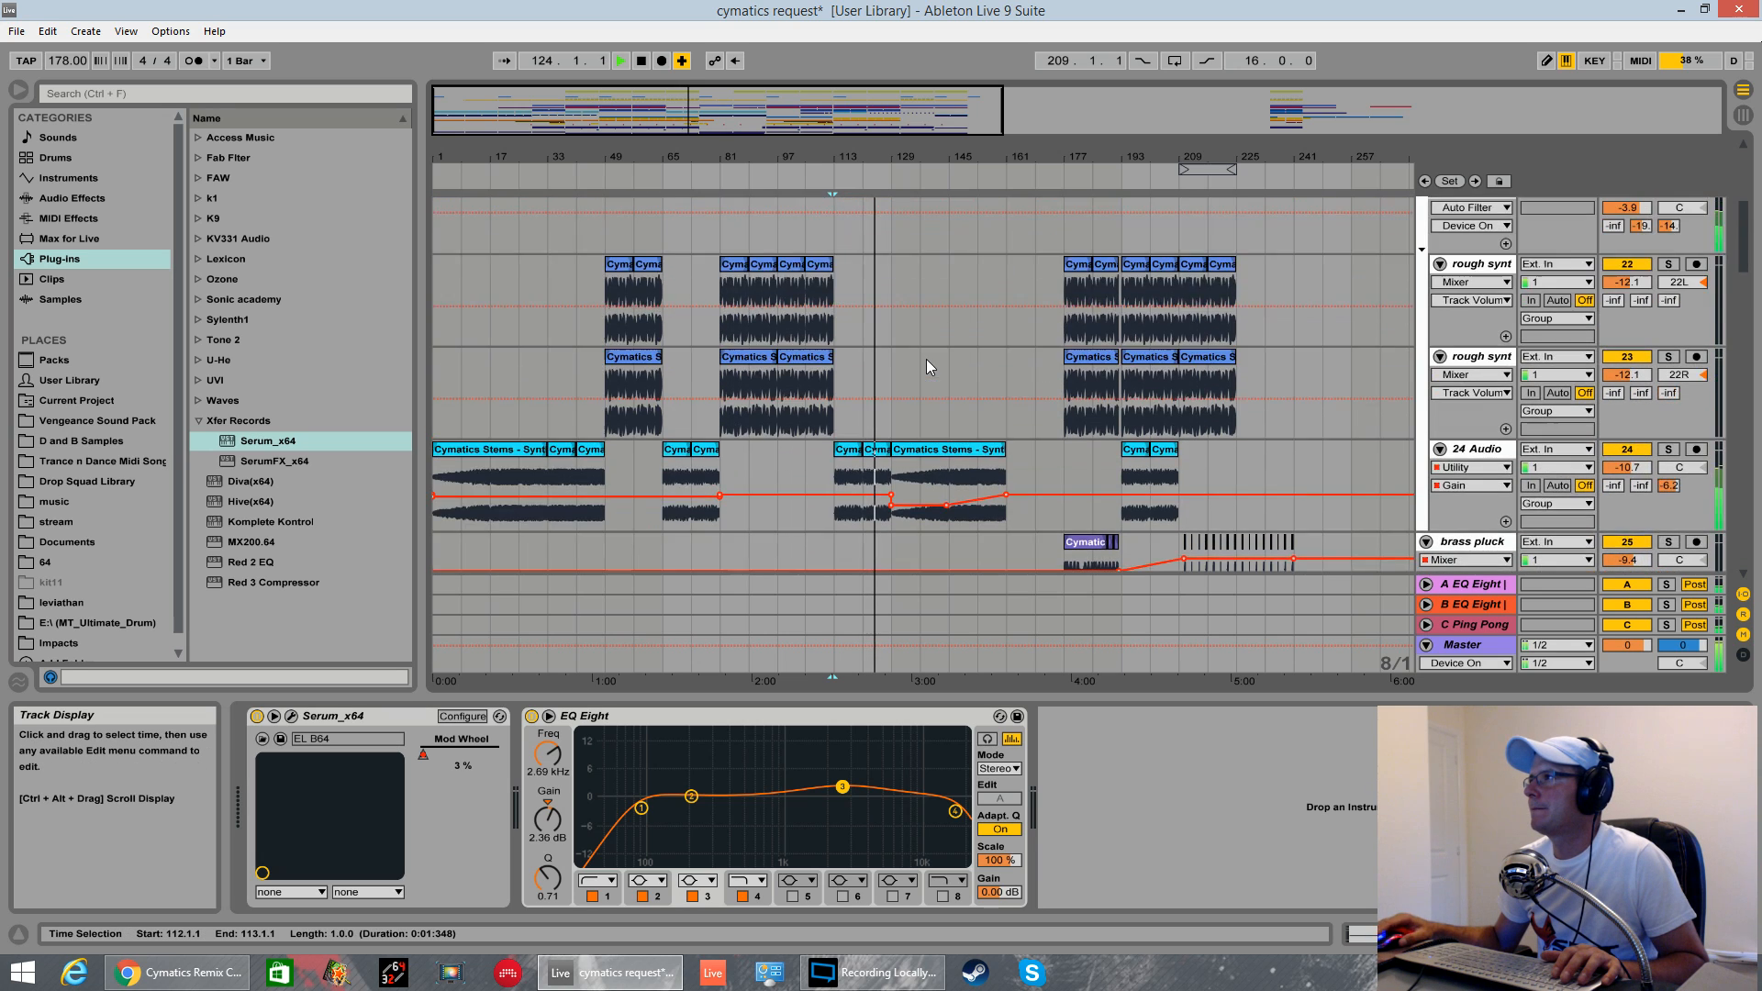
{"action": "scroll", "coordinate": [927, 360], "scroll_direction": "up", "scroll_amount": 4}
{"action": "scroll", "coordinate": [917, 356], "scroll_direction": "down", "scroll_amount": 4}
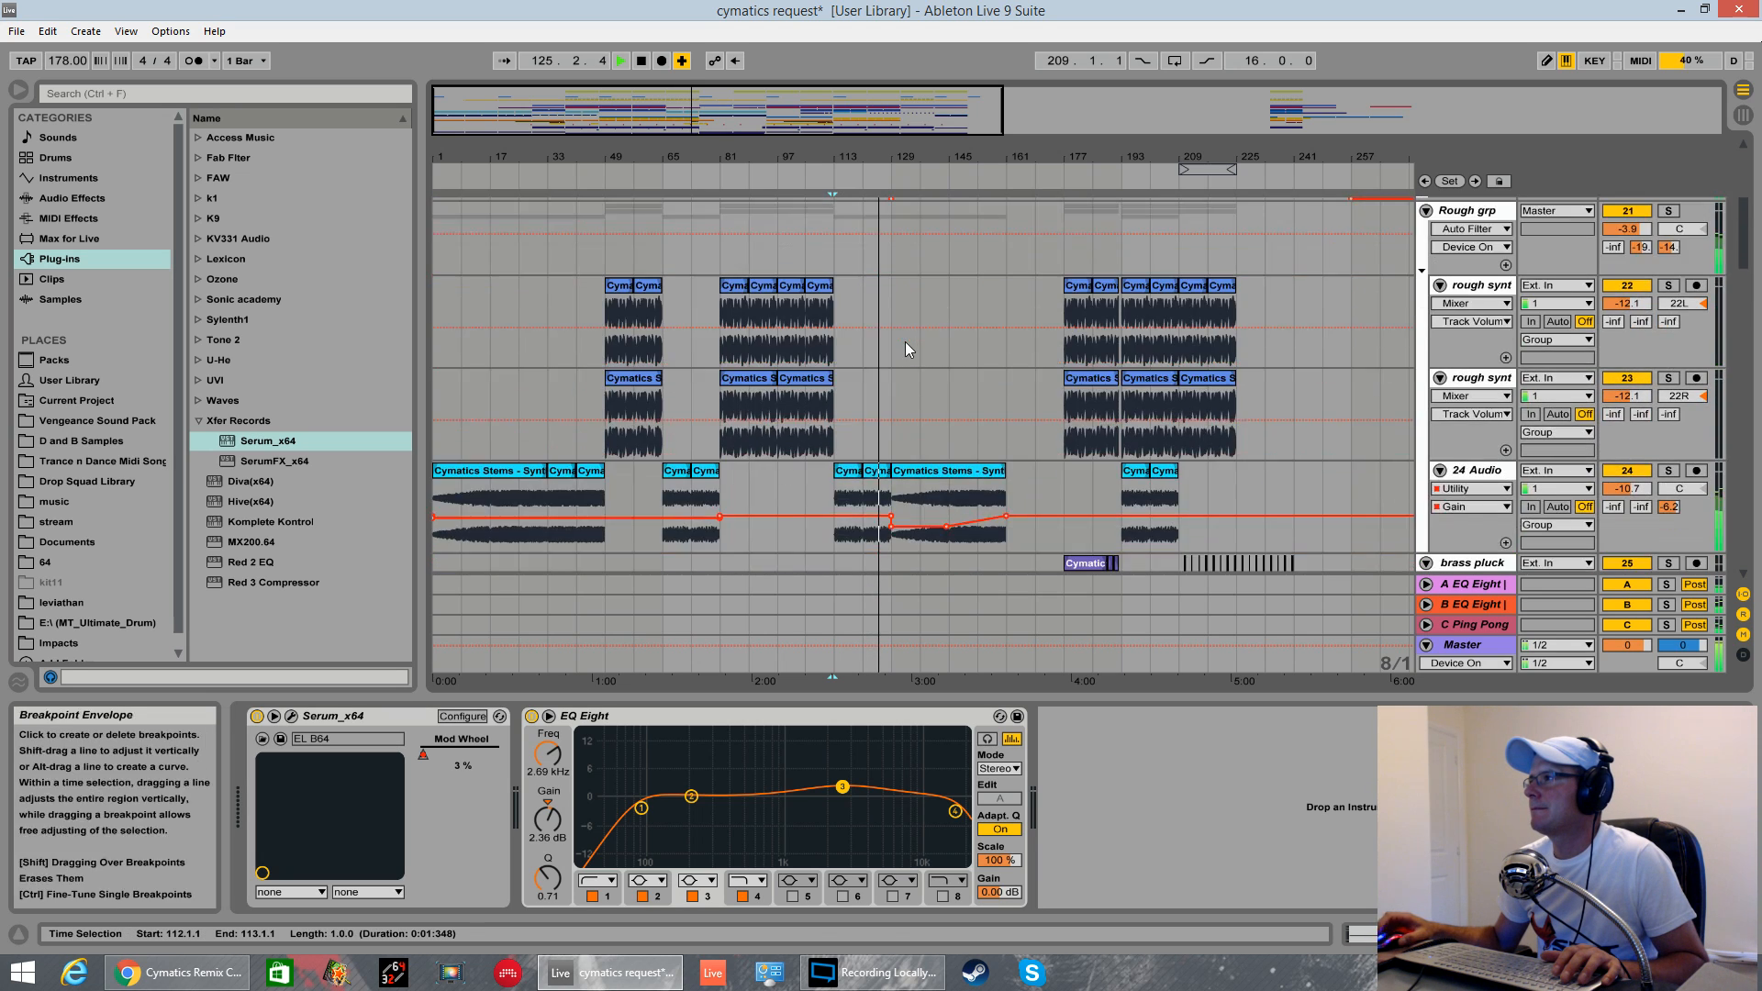
{"action": "scroll", "coordinate": [907, 340], "scroll_direction": "down", "scroll_amount": 5}
{"action": "scroll", "coordinate": [916, 338], "scroll_direction": "down", "scroll_amount": 10}
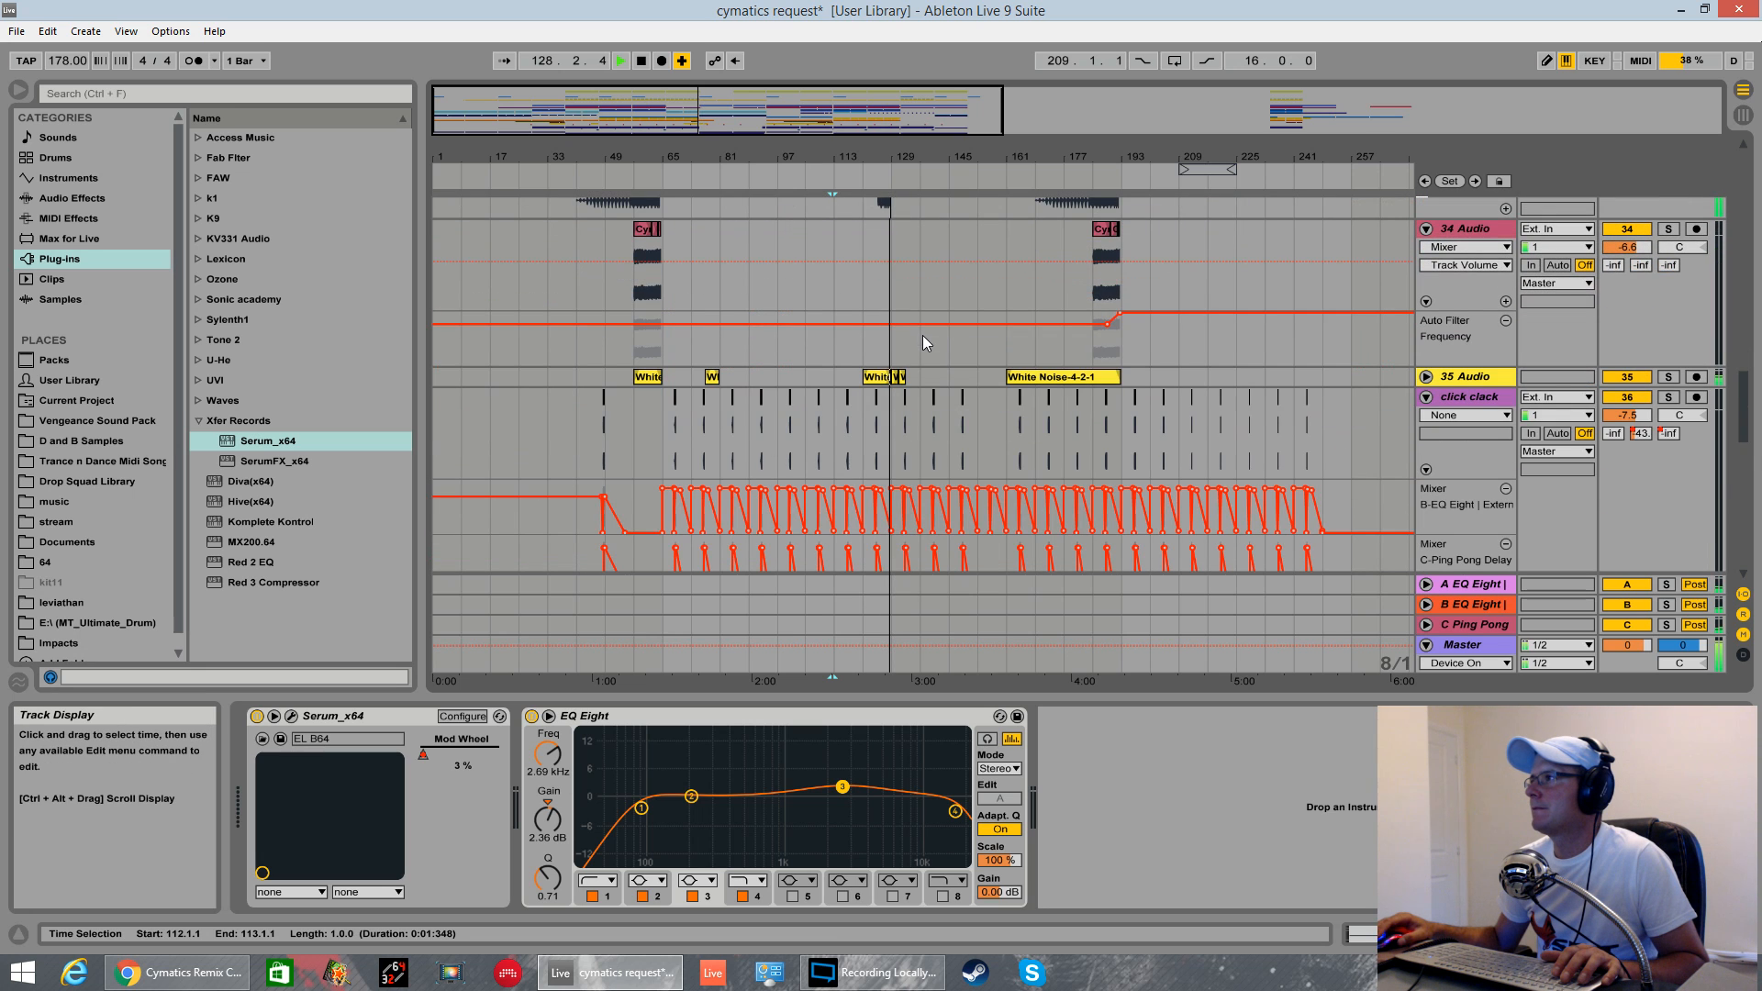
- Find the Pluck Chords clip at bar 129 on 24 Audio, start playback and solo the track
{"action": "scroll", "coordinate": [948, 419], "scroll_direction": "down", "scroll_amount": 10}
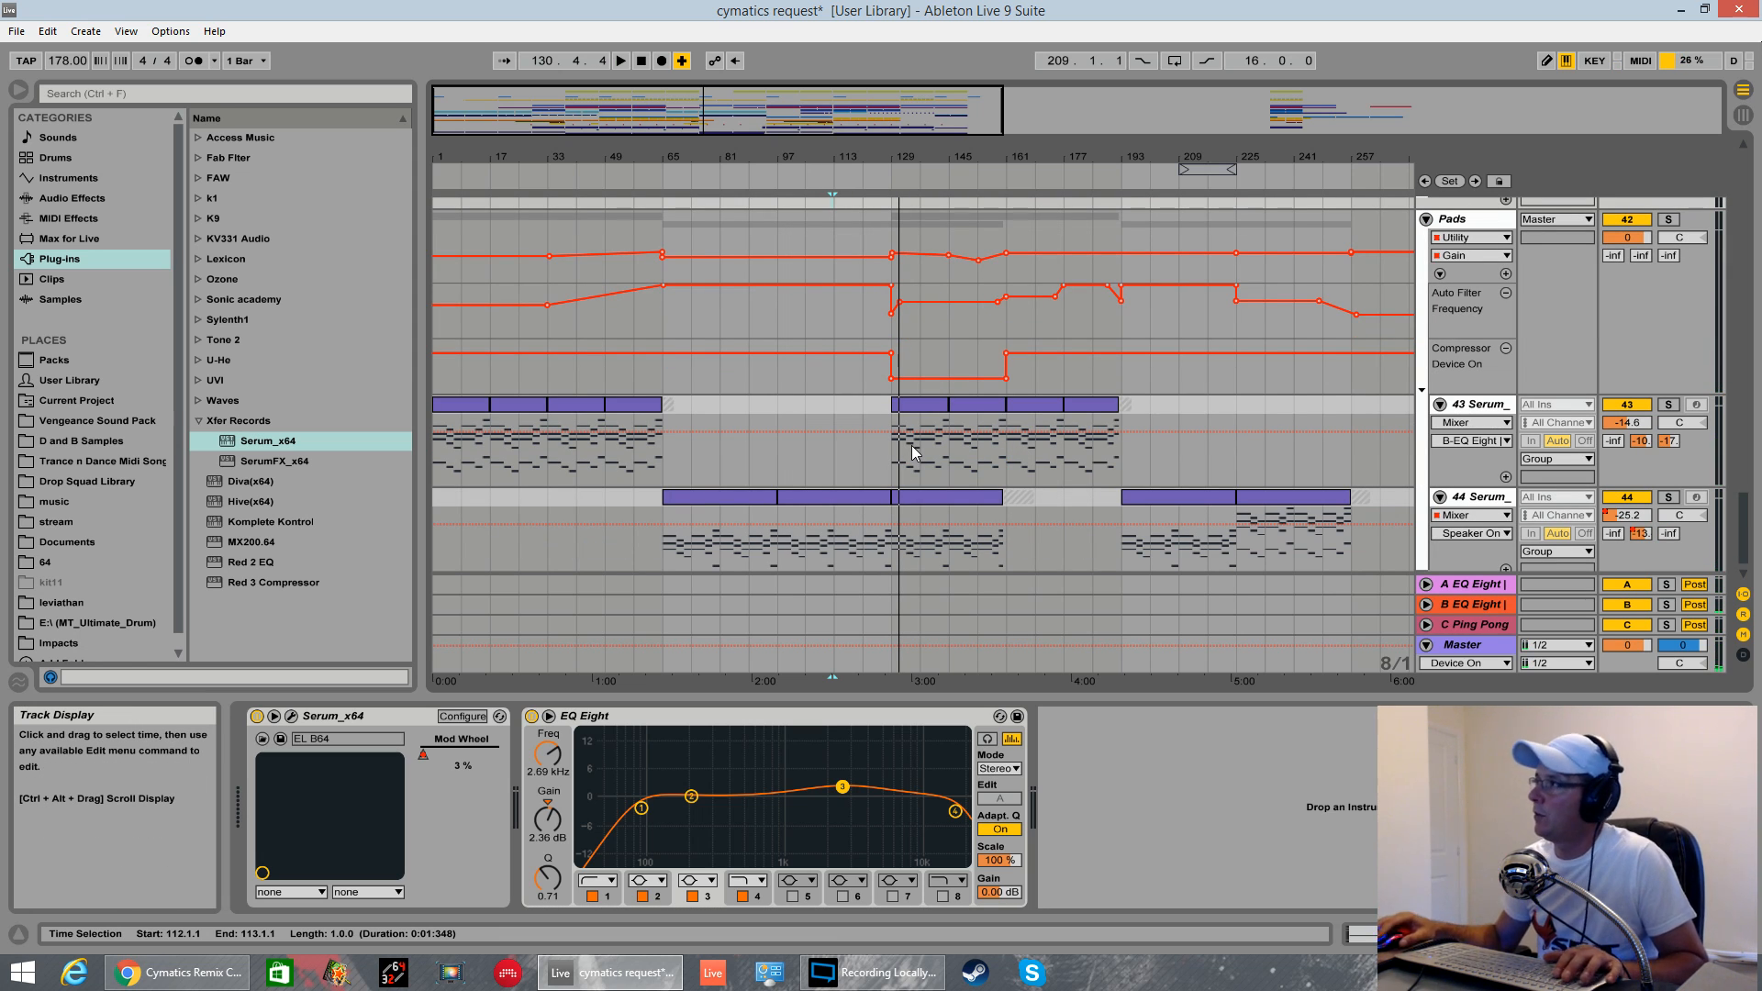
{"action": "scroll", "coordinate": [912, 445], "scroll_direction": "up", "scroll_amount": 5}
{"action": "scroll", "coordinate": [874, 467], "scroll_direction": "up", "scroll_amount": 10}
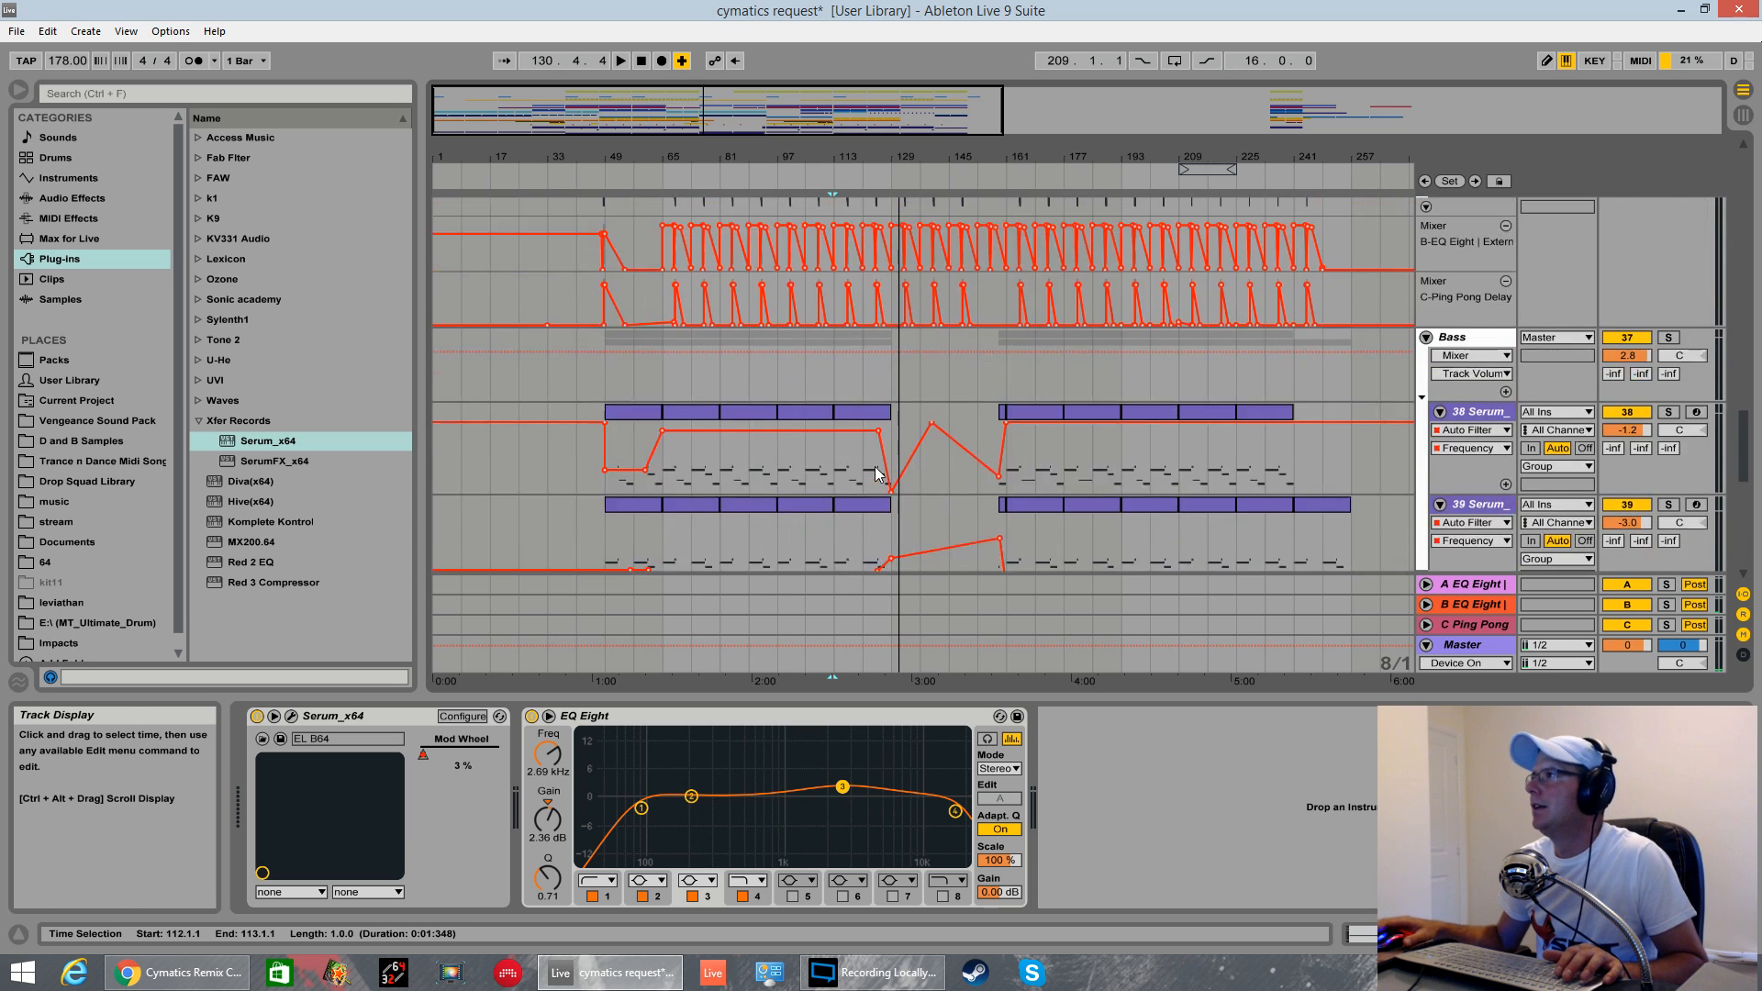
{"action": "scroll", "coordinate": [874, 467], "scroll_direction": "up", "scroll_amount": 8}
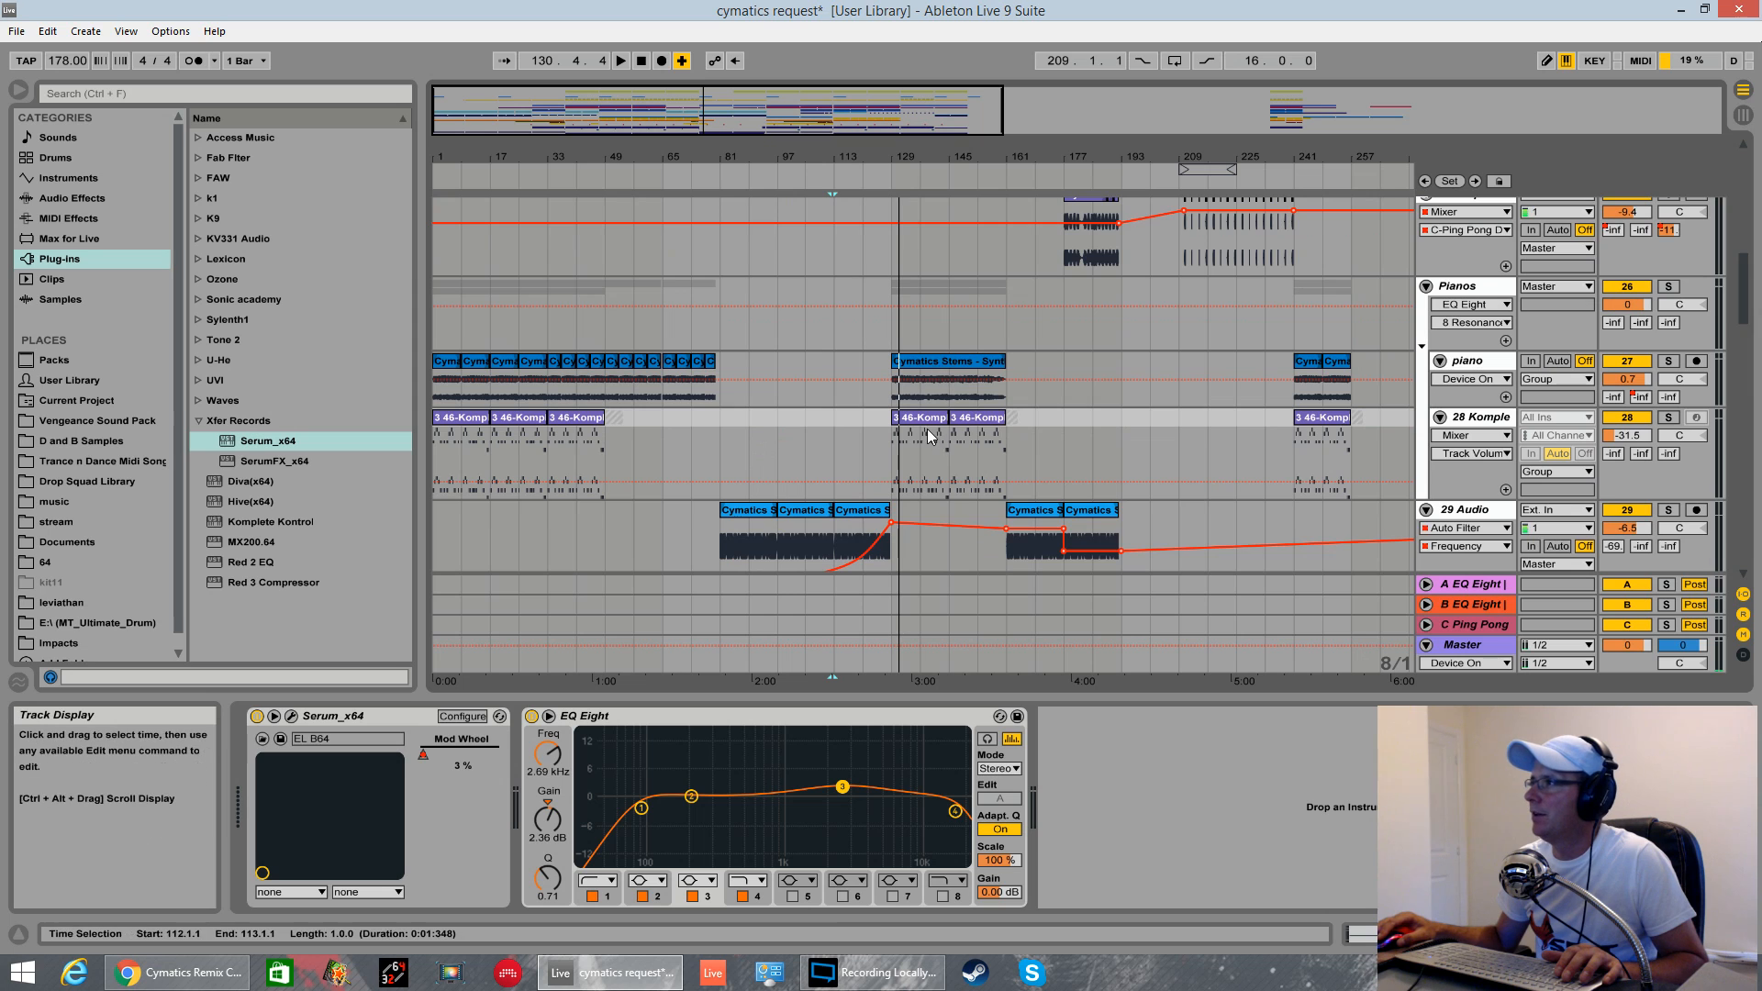
{"action": "scroll", "coordinate": [928, 428], "scroll_direction": "up", "scroll_amount": 8}
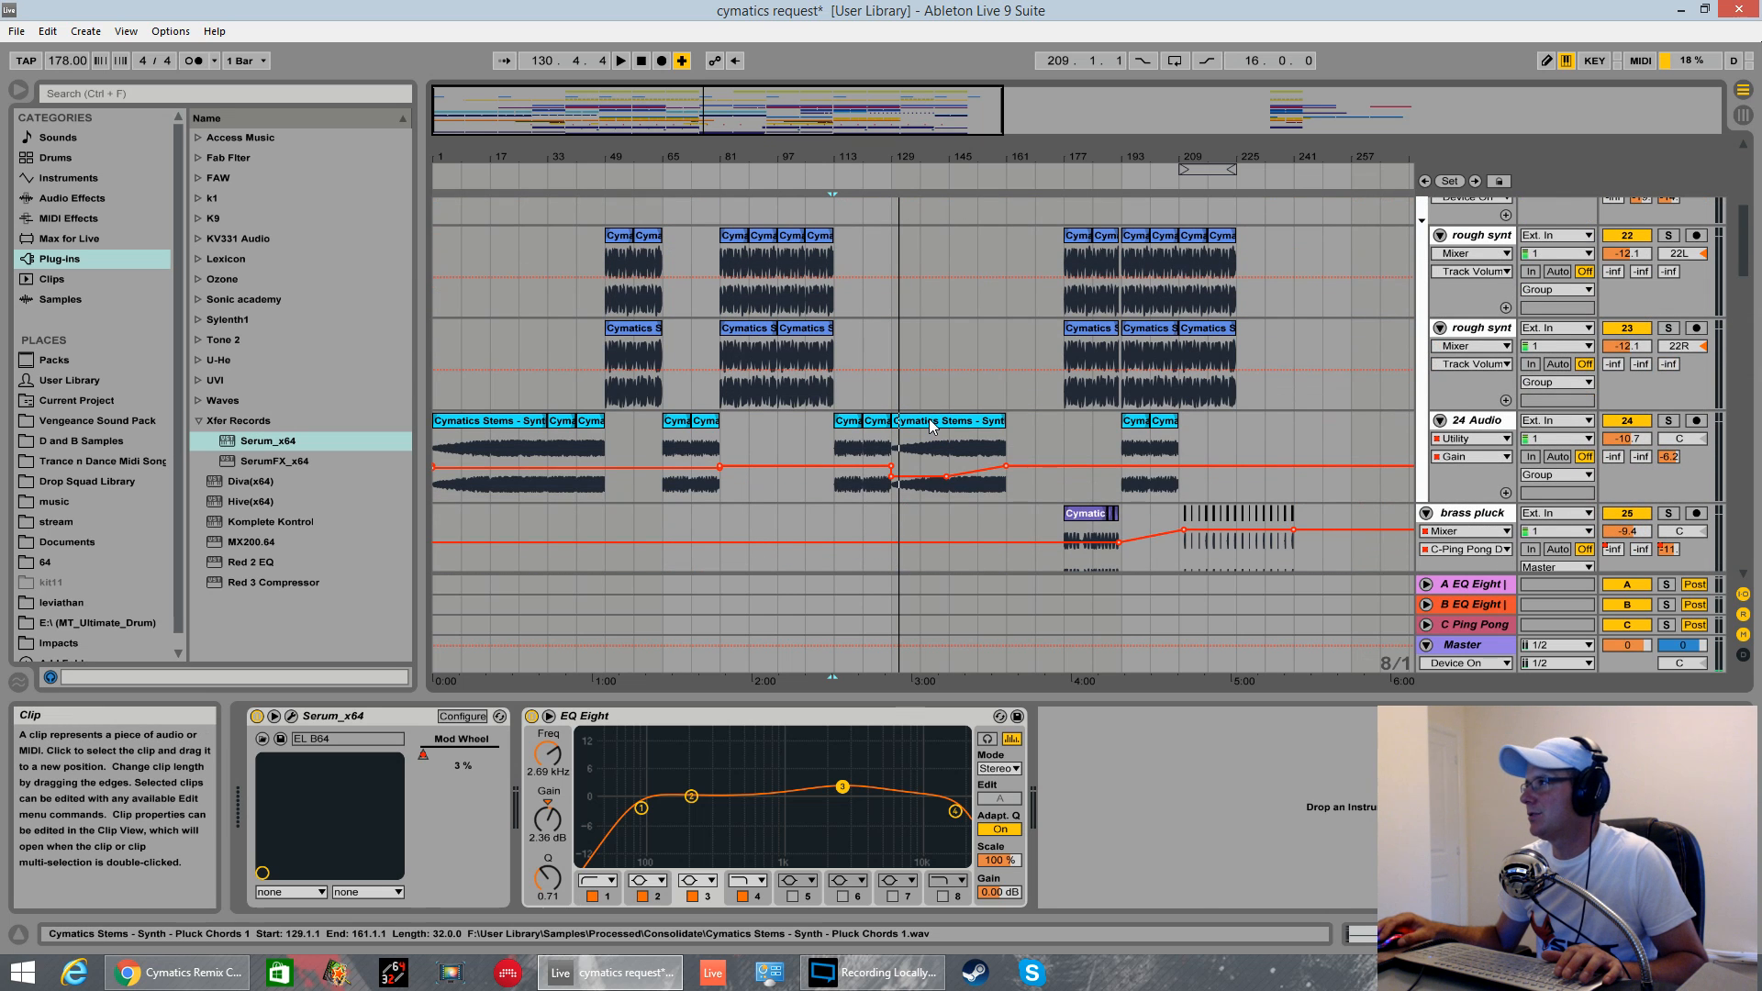
{"action": "left_click", "coordinate": [930, 425]}
{"action": "key", "text": "space"}
{"action": "left_click", "coordinate": [1669, 422]}
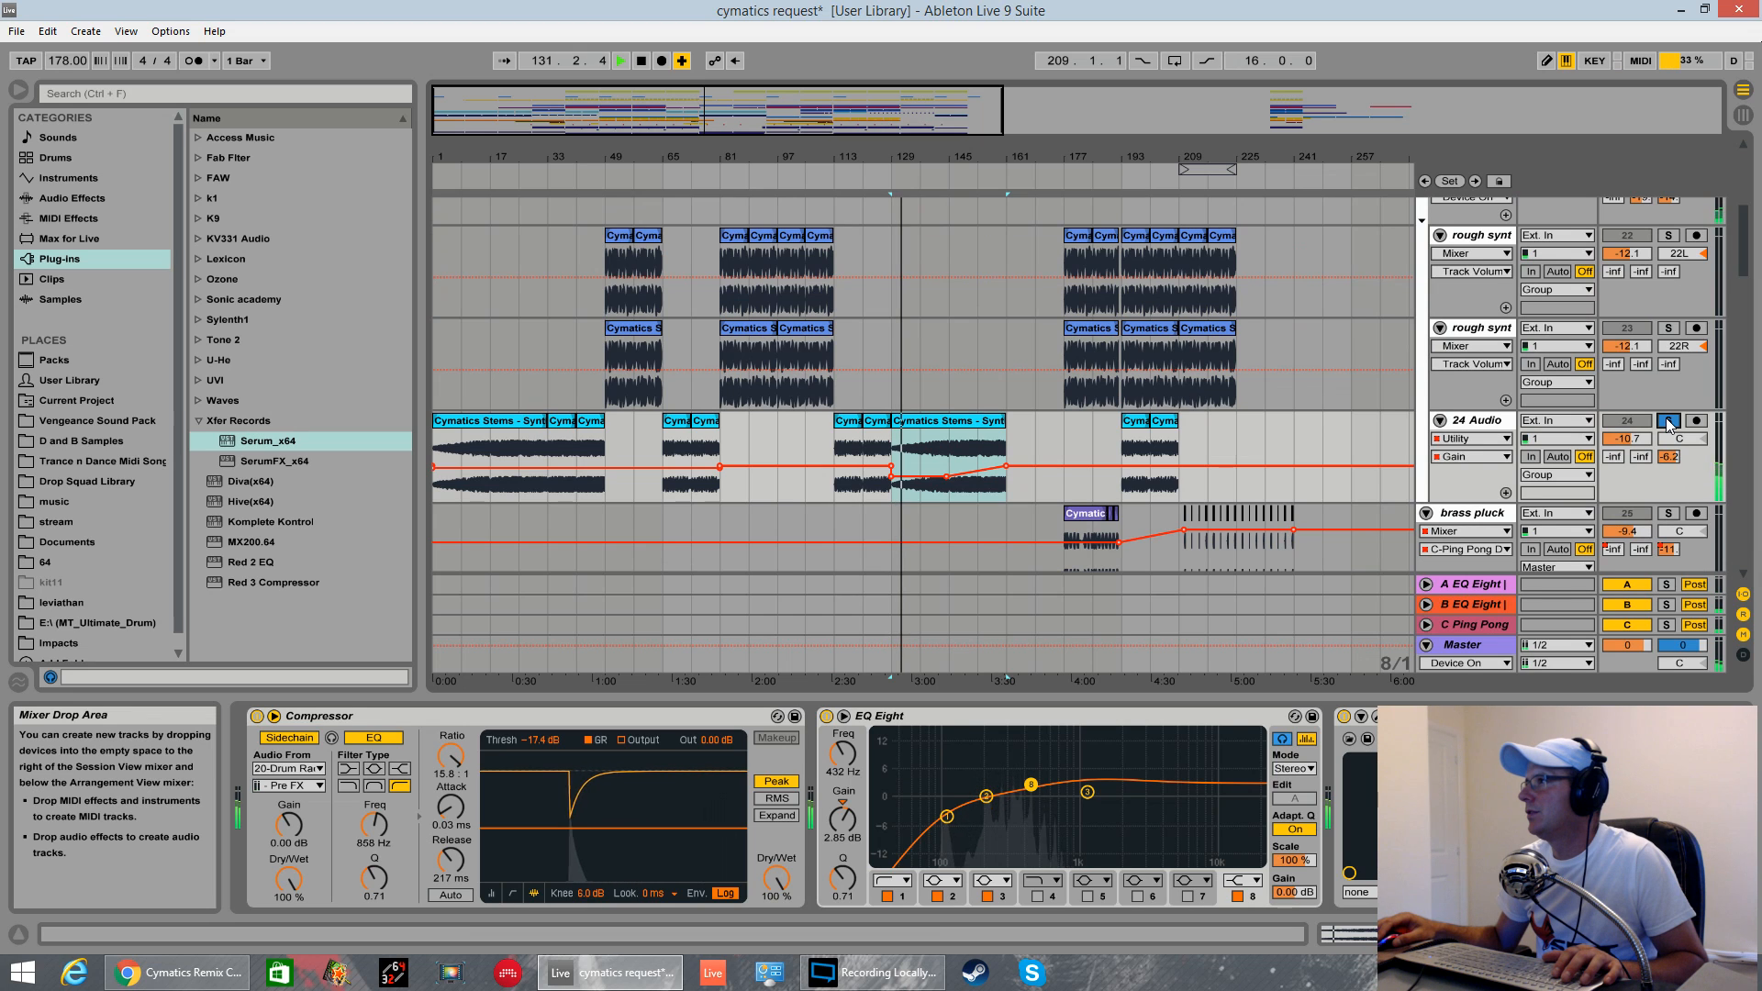
- Audition 24 Audio soloed from 153.1.1, stop playback and unsolo the track
{"action": "key", "text": "space"}
{"action": "left_click", "coordinate": [969, 437]}
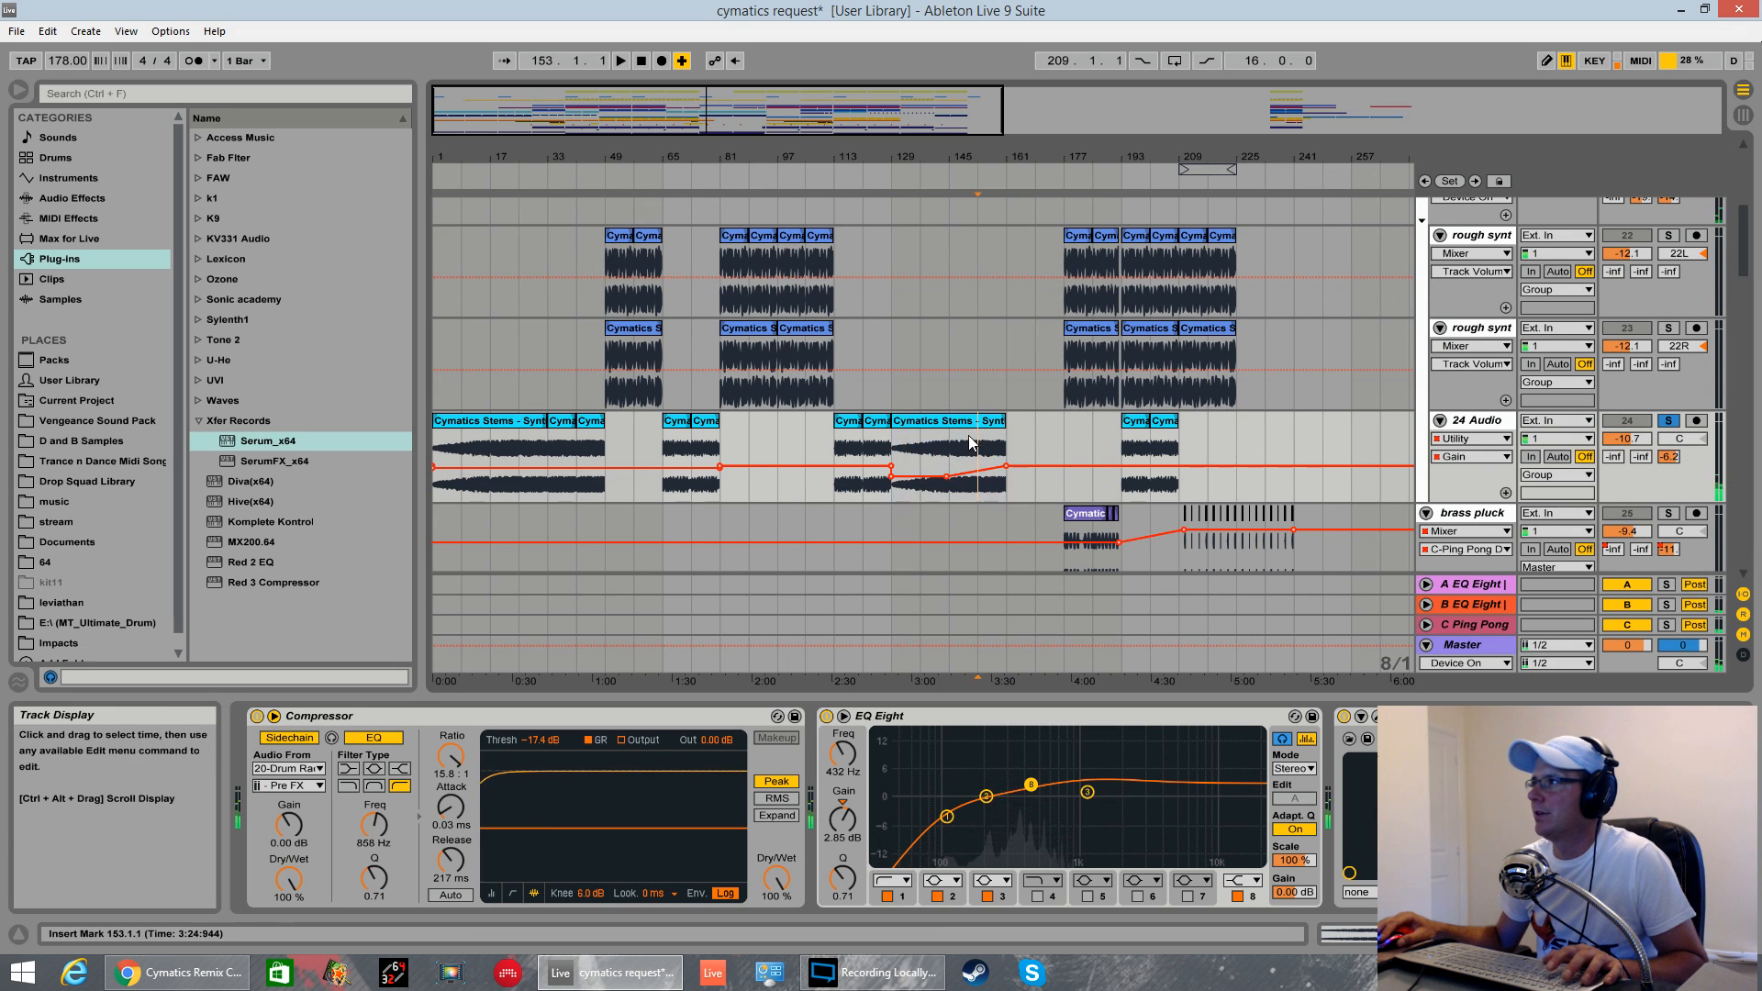
{"action": "key", "text": "space"}
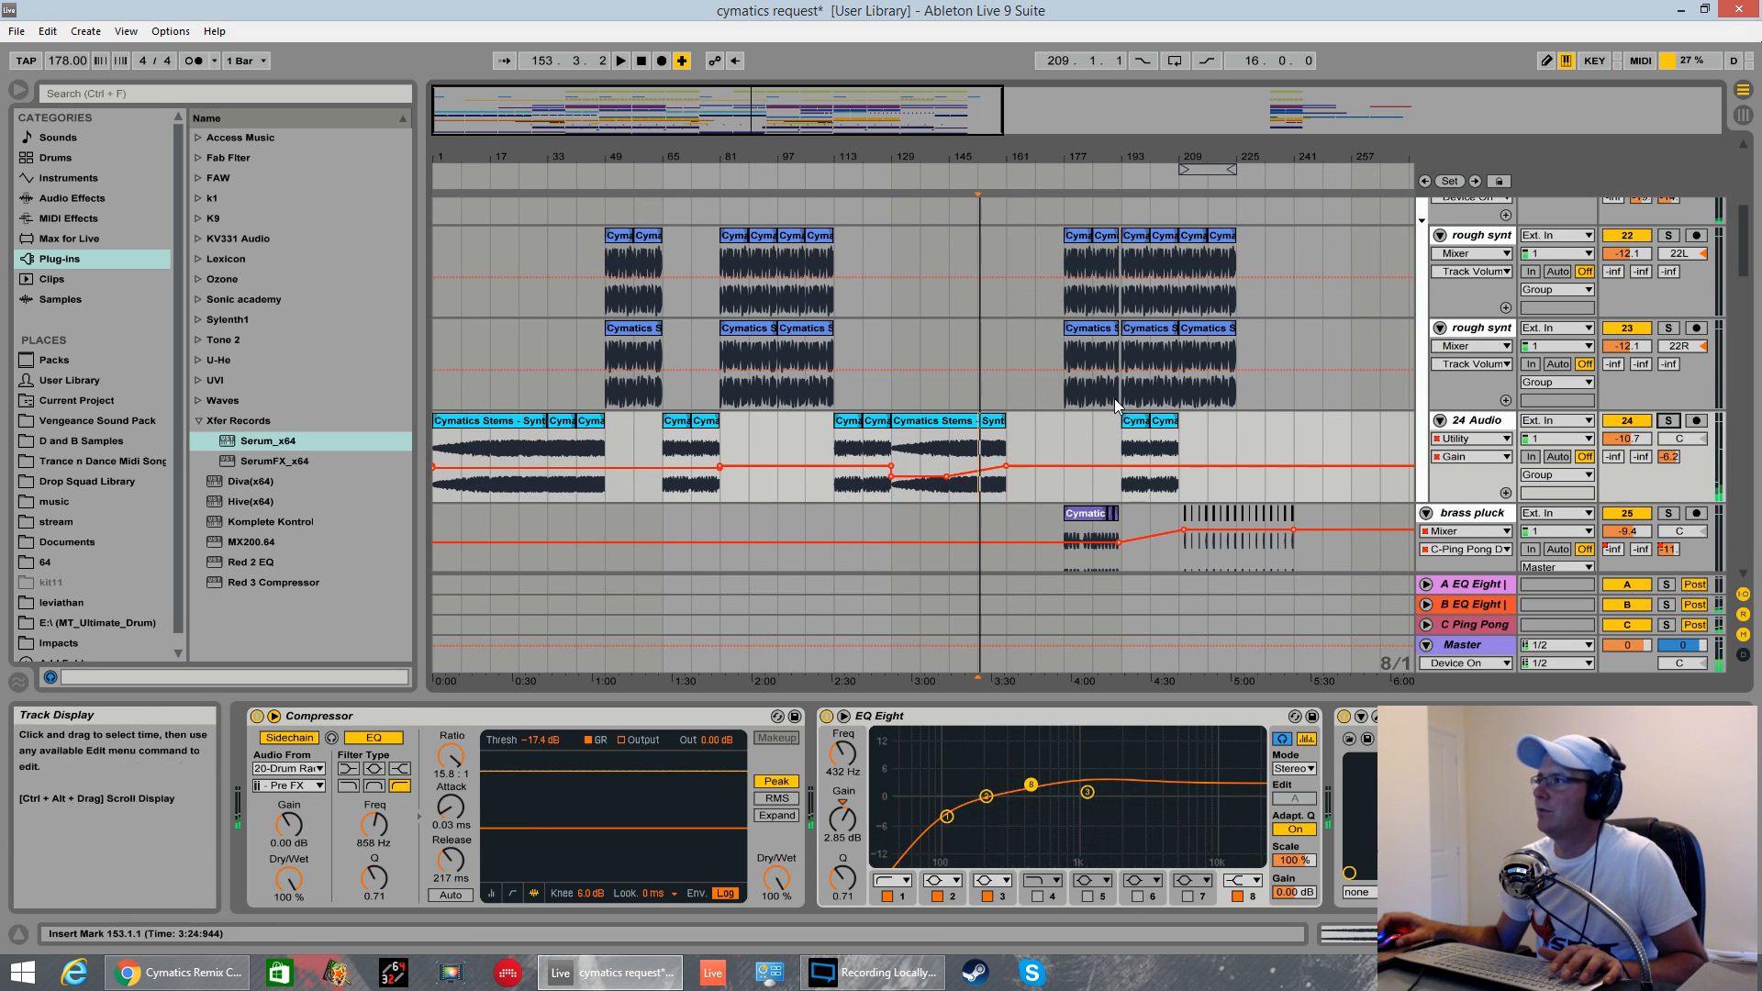
- Set the playback start to 129.1.1 on Rough grp and play the full mix through to about bar 163
{"action": "scroll", "coordinate": [1114, 398], "scroll_direction": "up", "scroll_amount": 5}
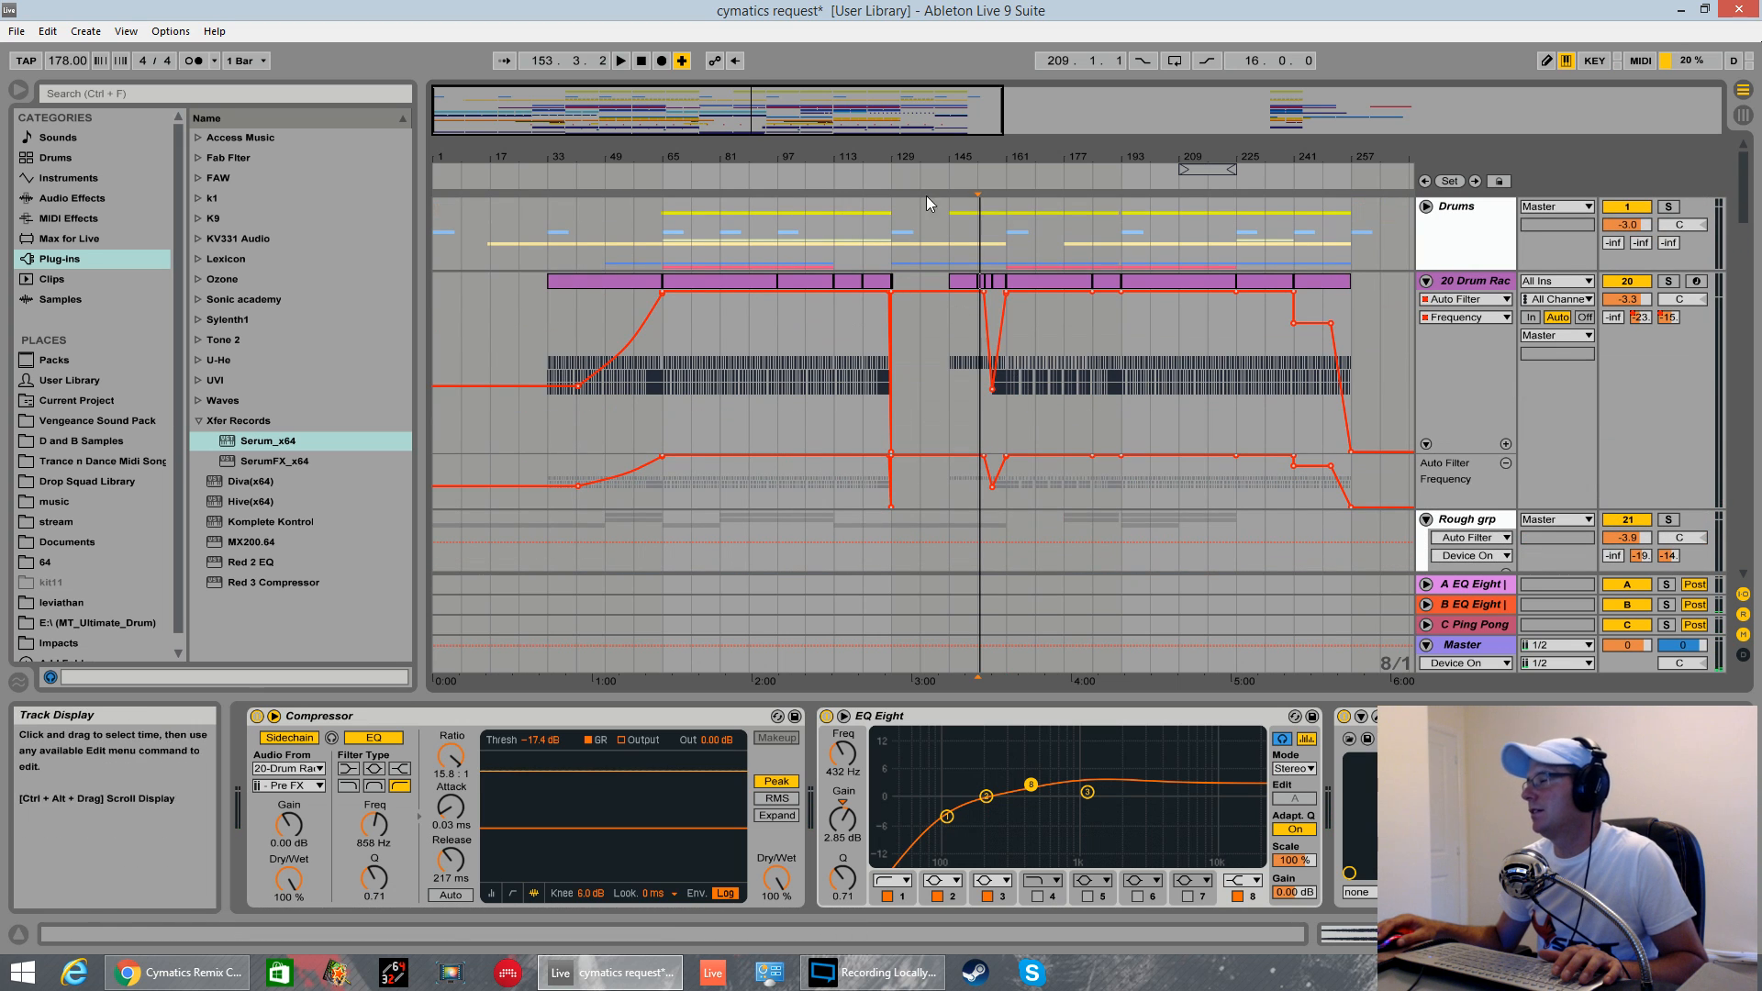
{"action": "scroll", "coordinate": [940, 399], "scroll_direction": "down", "scroll_amount": 3}
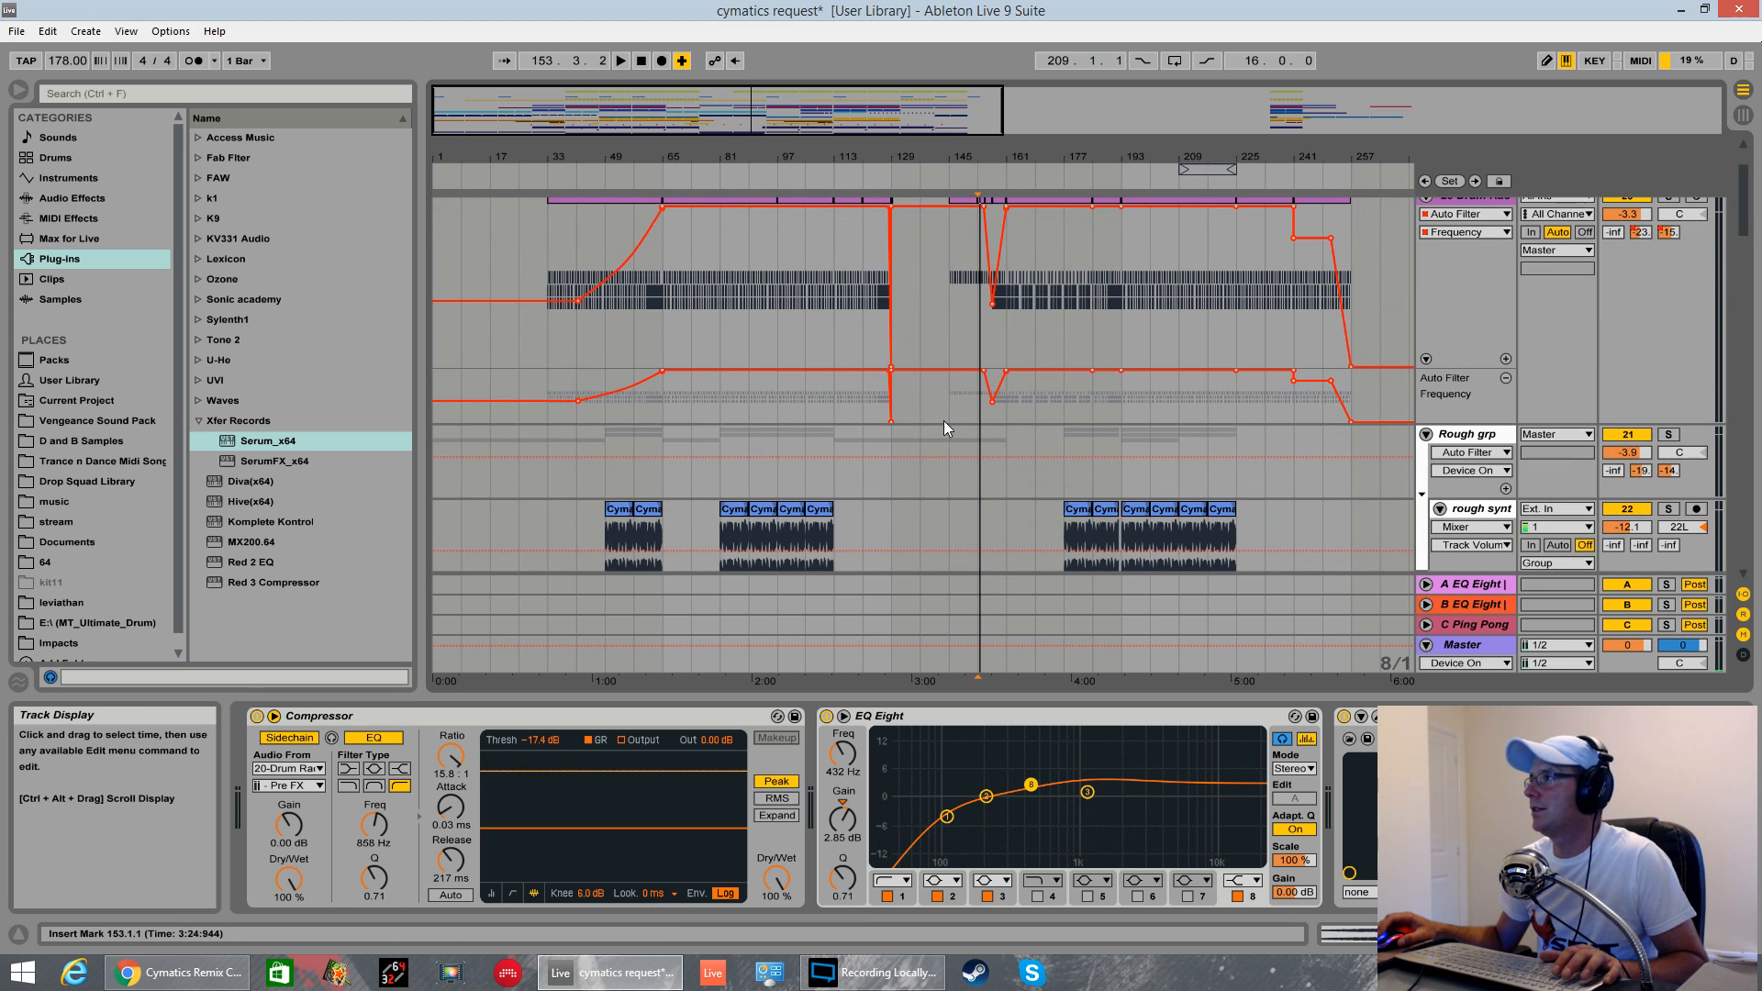
{"action": "key", "text": "space"}
{"action": "left_click", "coordinate": [893, 472]}
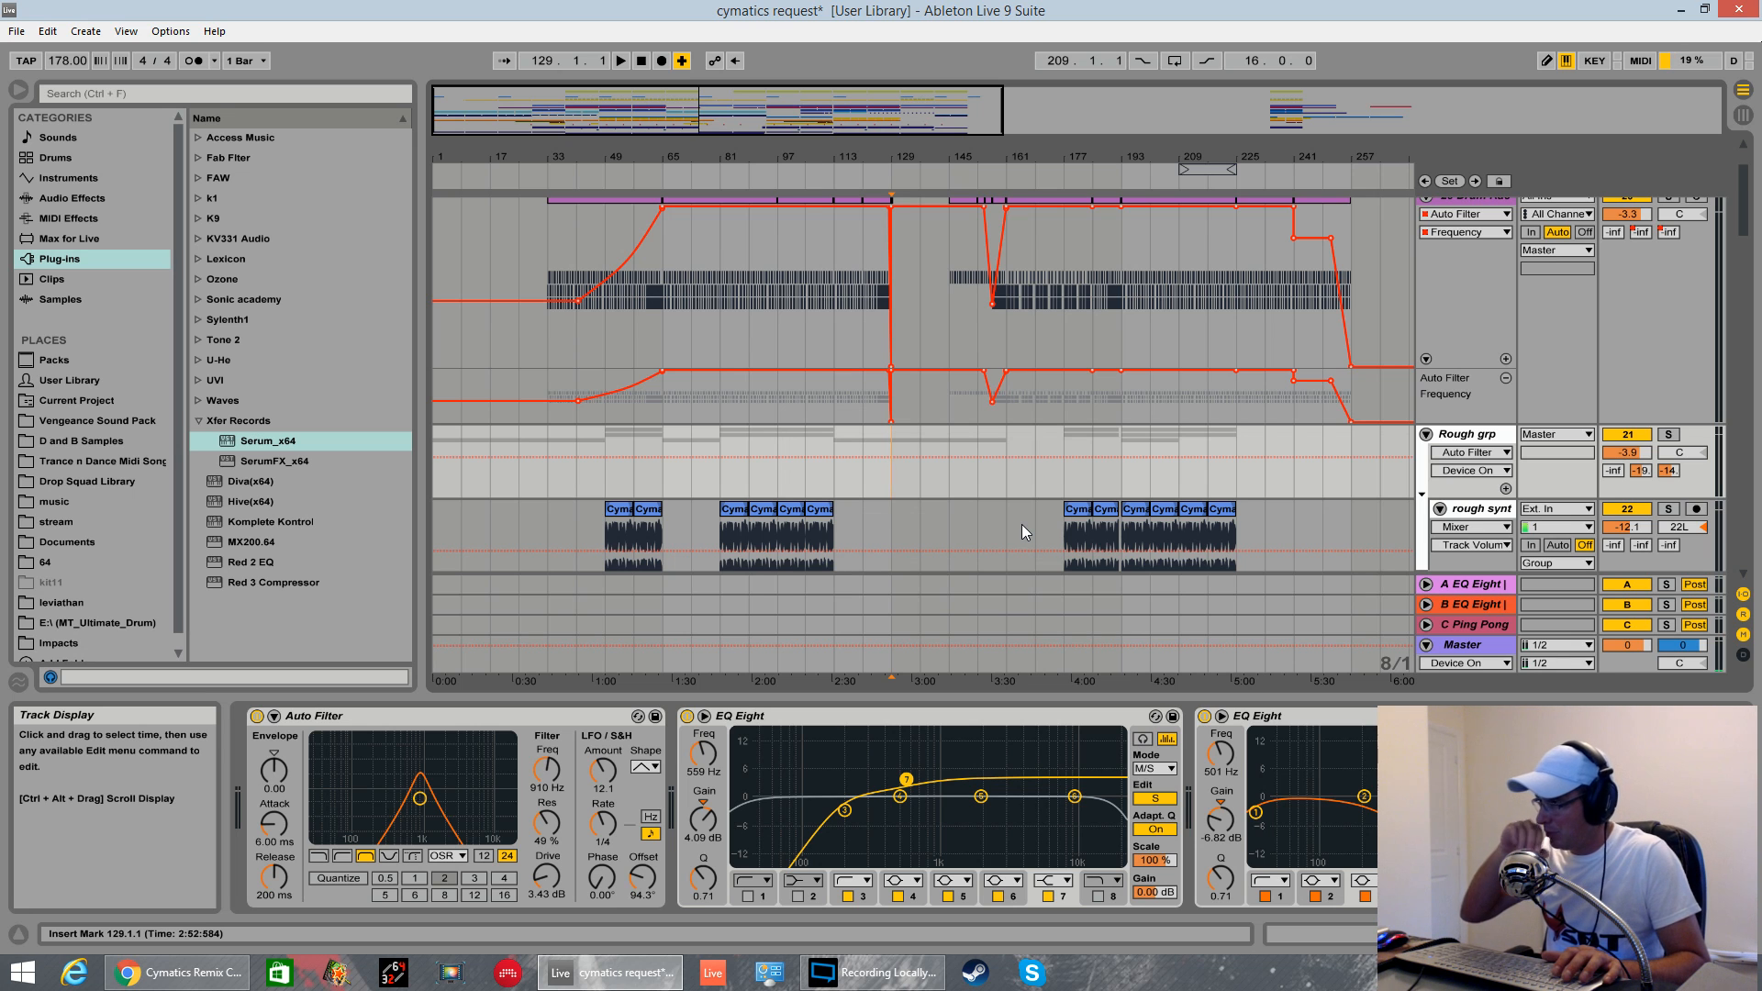
{"action": "scroll", "coordinate": [960, 444], "scroll_direction": "down", "scroll_amount": 8}
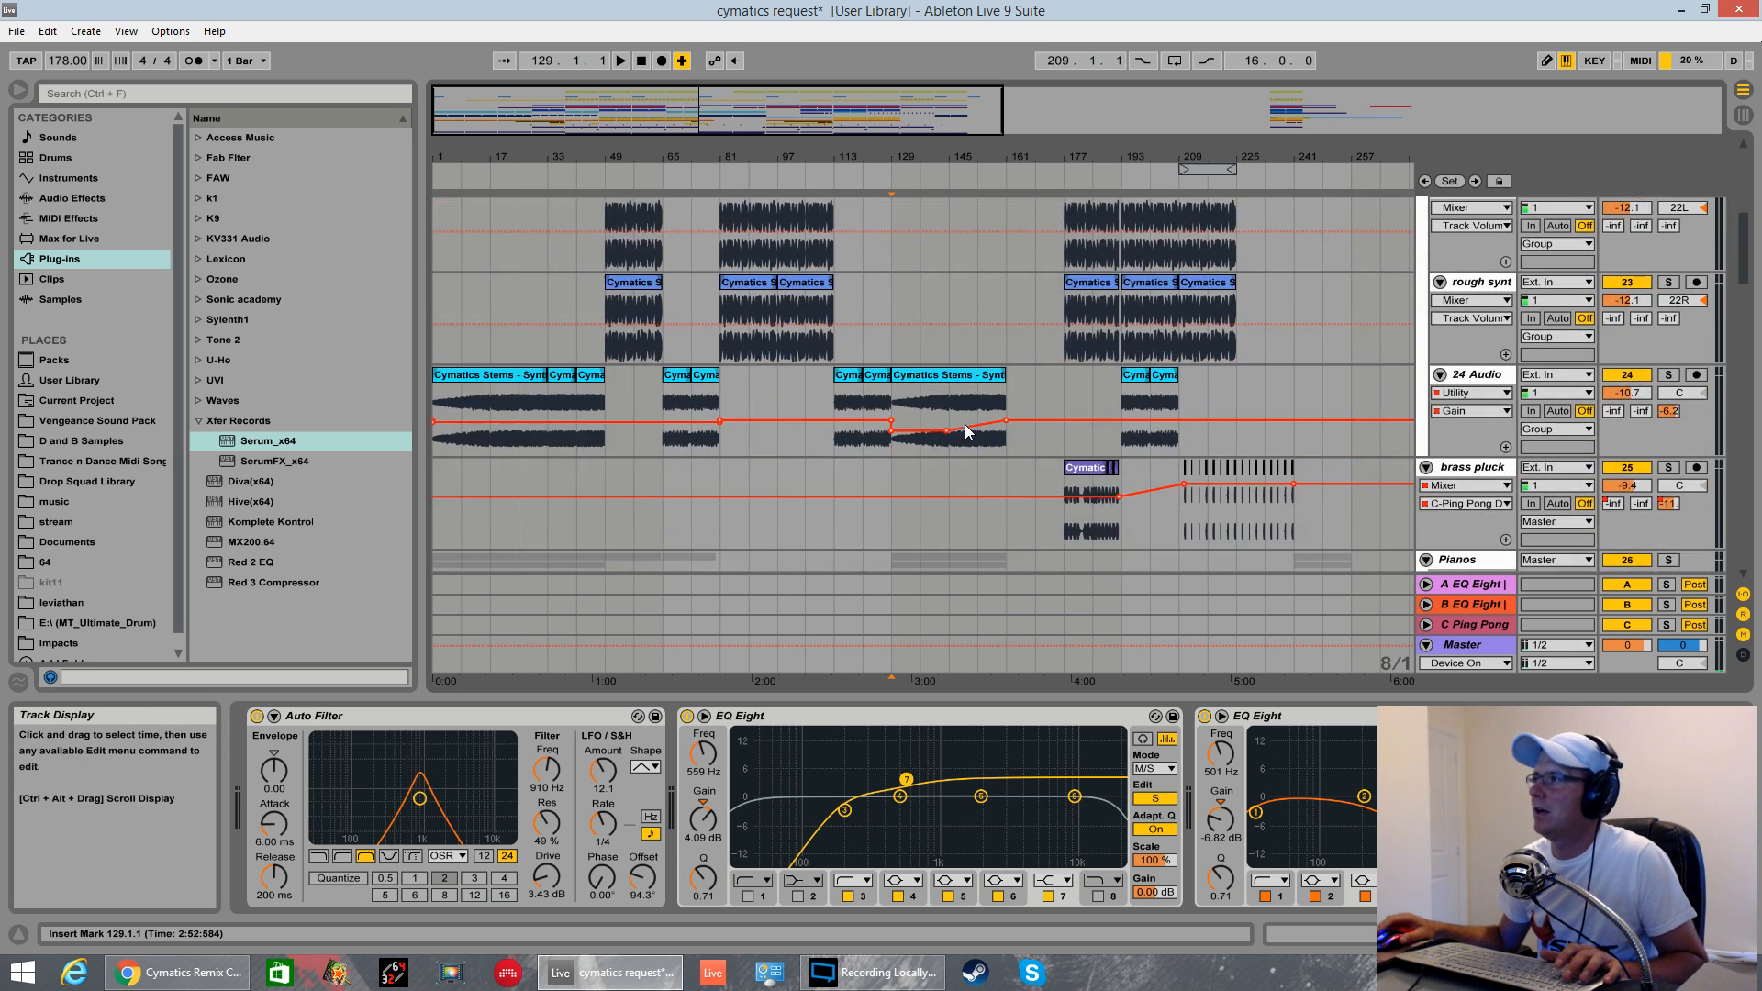
{"action": "scroll", "coordinate": [964, 428], "scroll_direction": "down", "scroll_amount": 15}
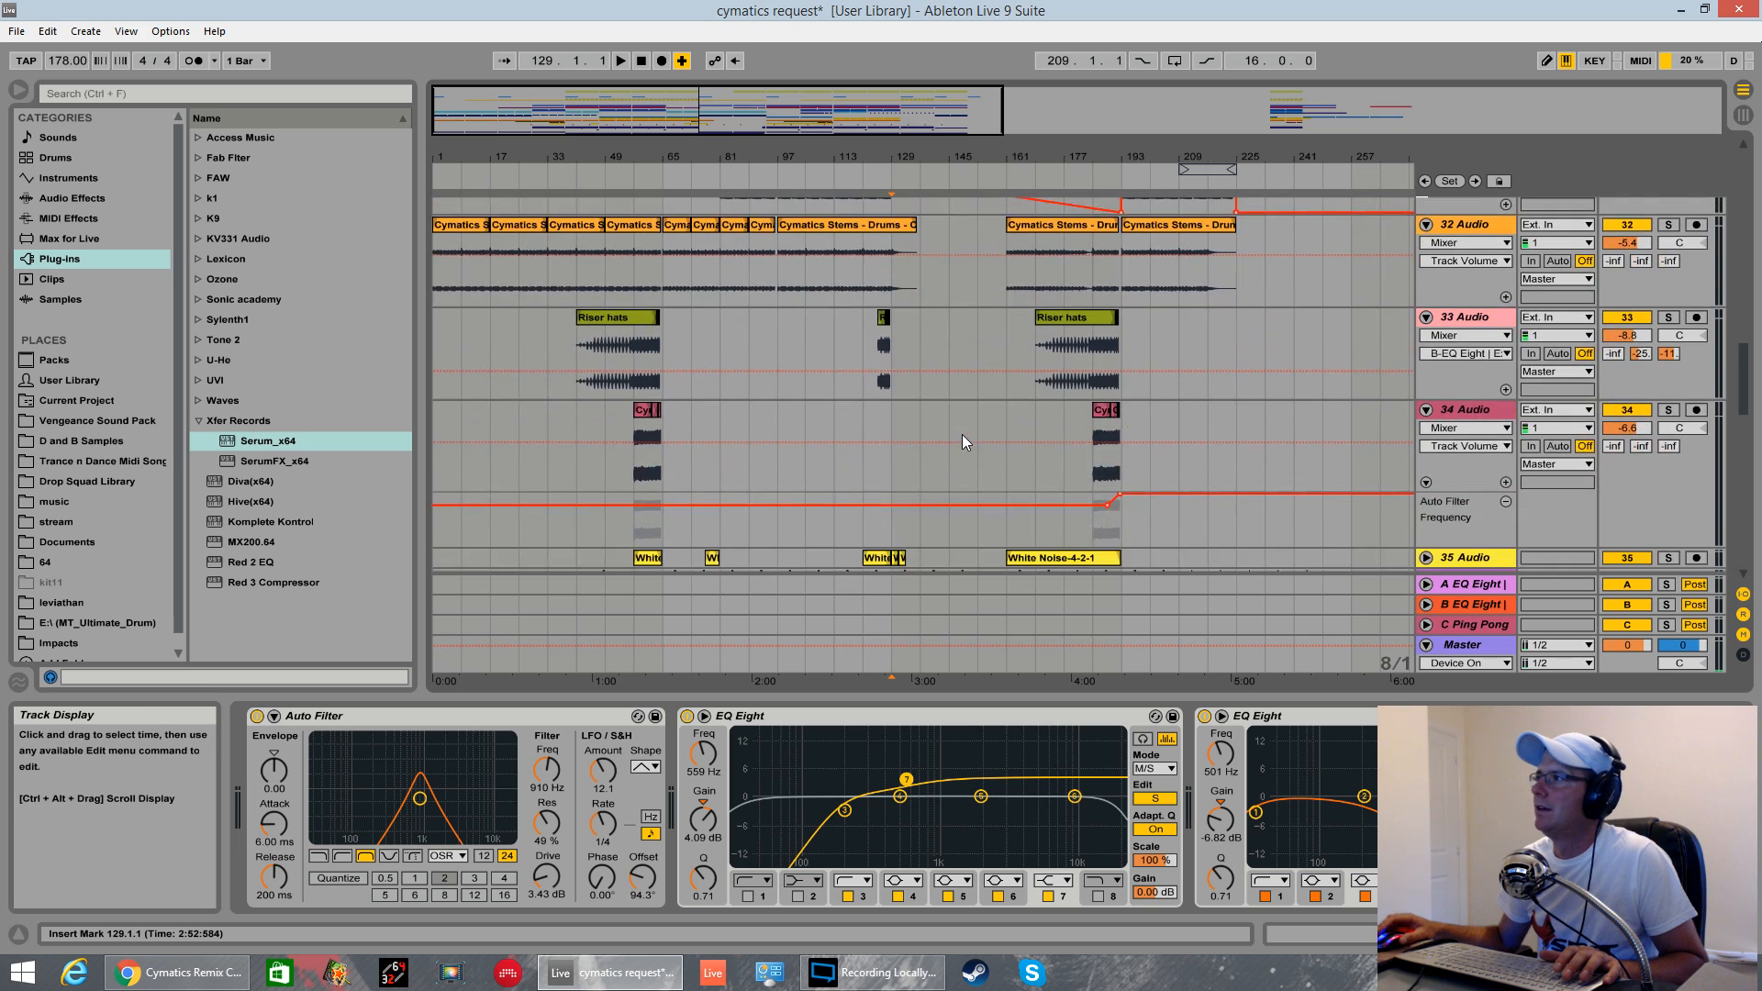
{"action": "scroll", "coordinate": [962, 442], "scroll_direction": "up", "scroll_amount": 10}
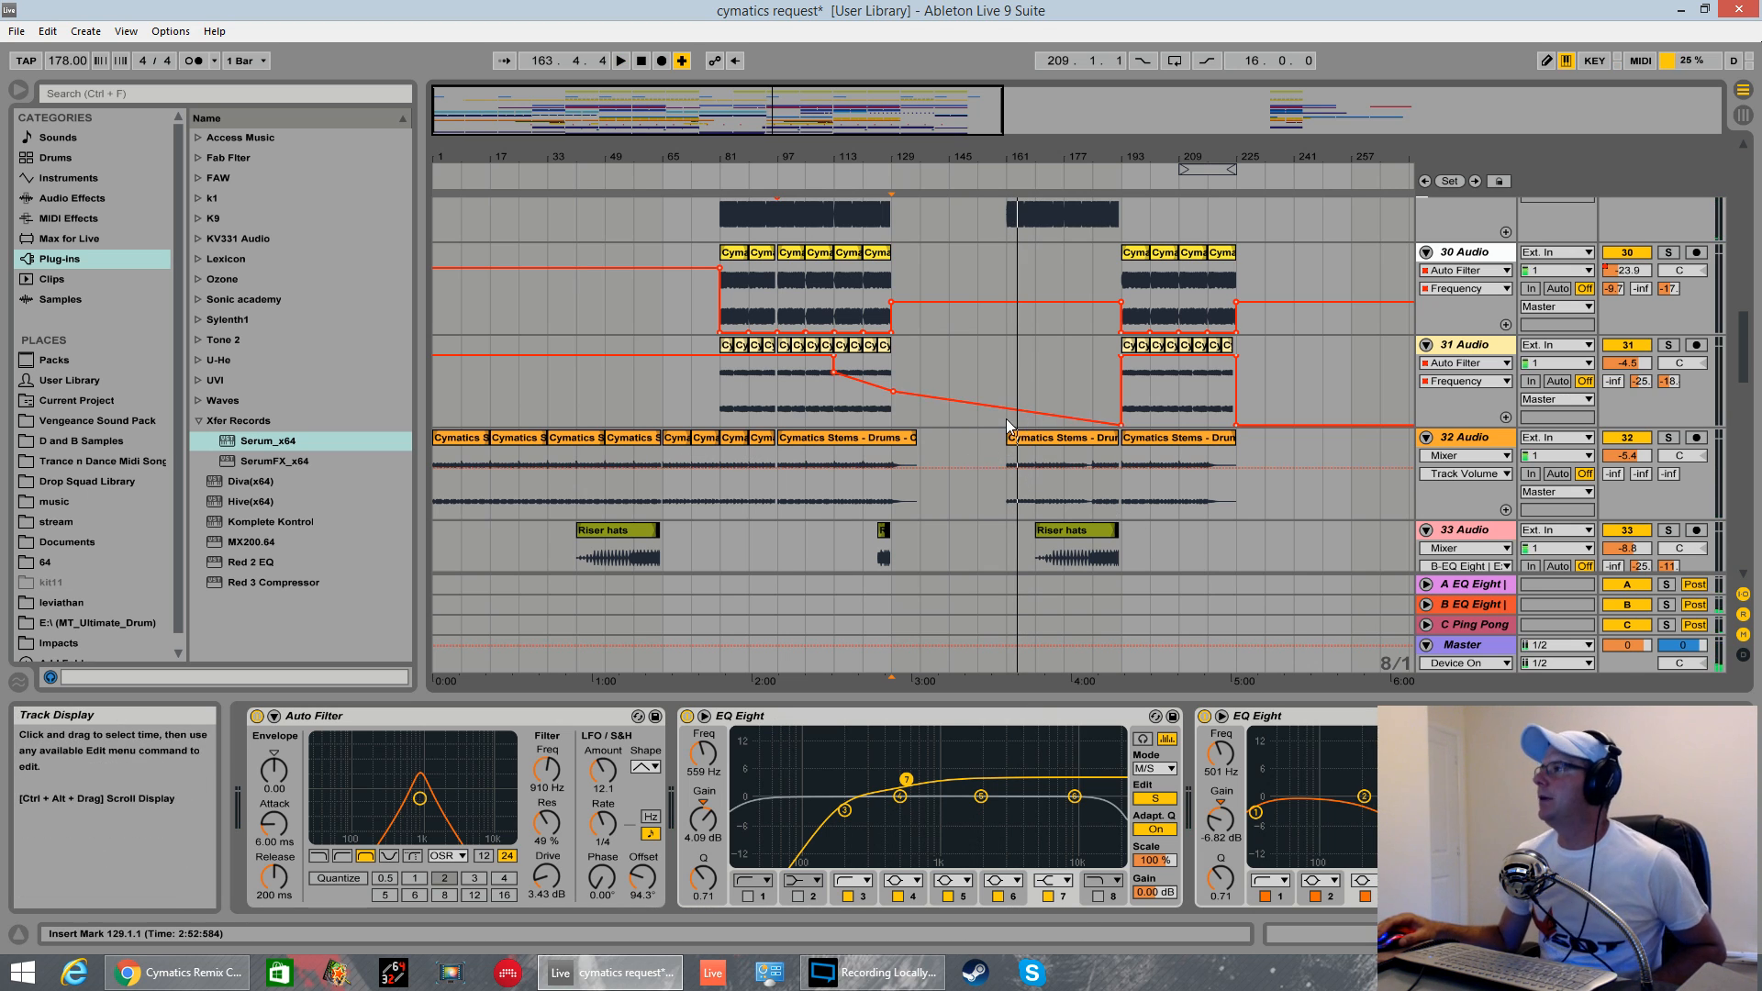
- Place the insert marker at 161.1.1 on 31 Audio and examine the tracks down to Pads and back to the riser hats
{"action": "left_click", "coordinate": [1003, 369]}
{"action": "scroll", "coordinate": [1029, 413], "scroll_direction": "down", "scroll_amount": 2}
{"action": "scroll", "coordinate": [1063, 450], "scroll_direction": "down", "scroll_amount": 6}
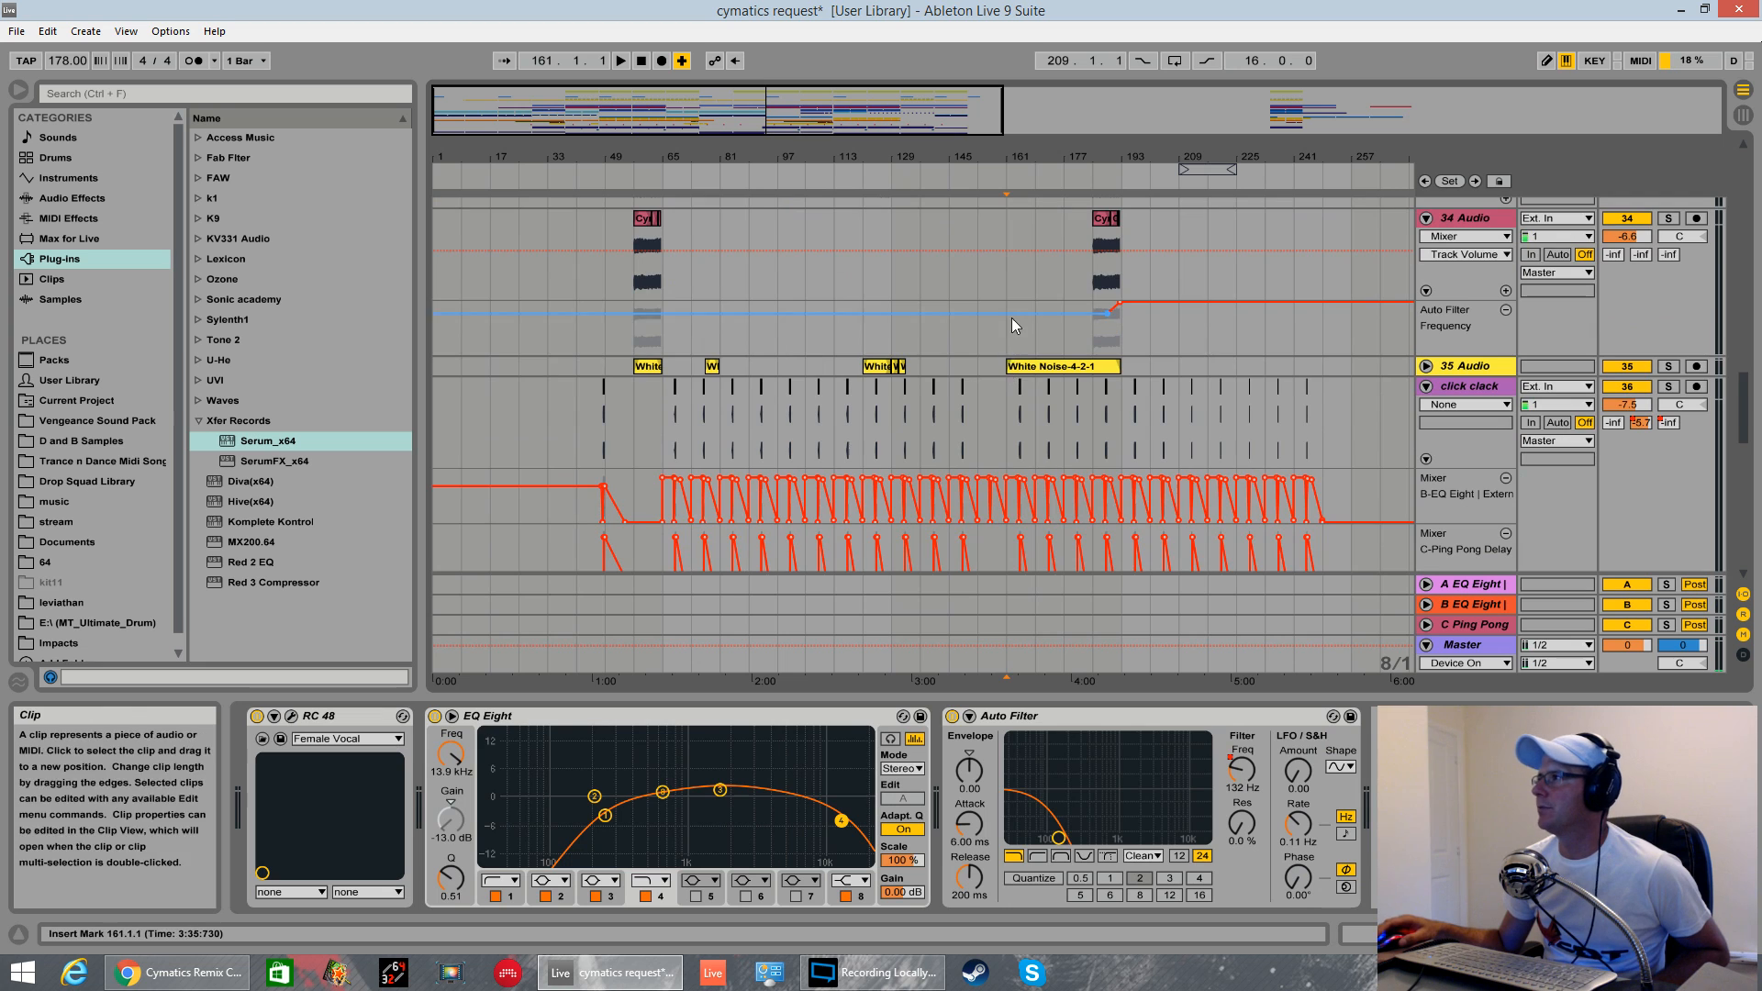
{"action": "scroll", "coordinate": [1011, 348], "scroll_direction": "down", "scroll_amount": 8}
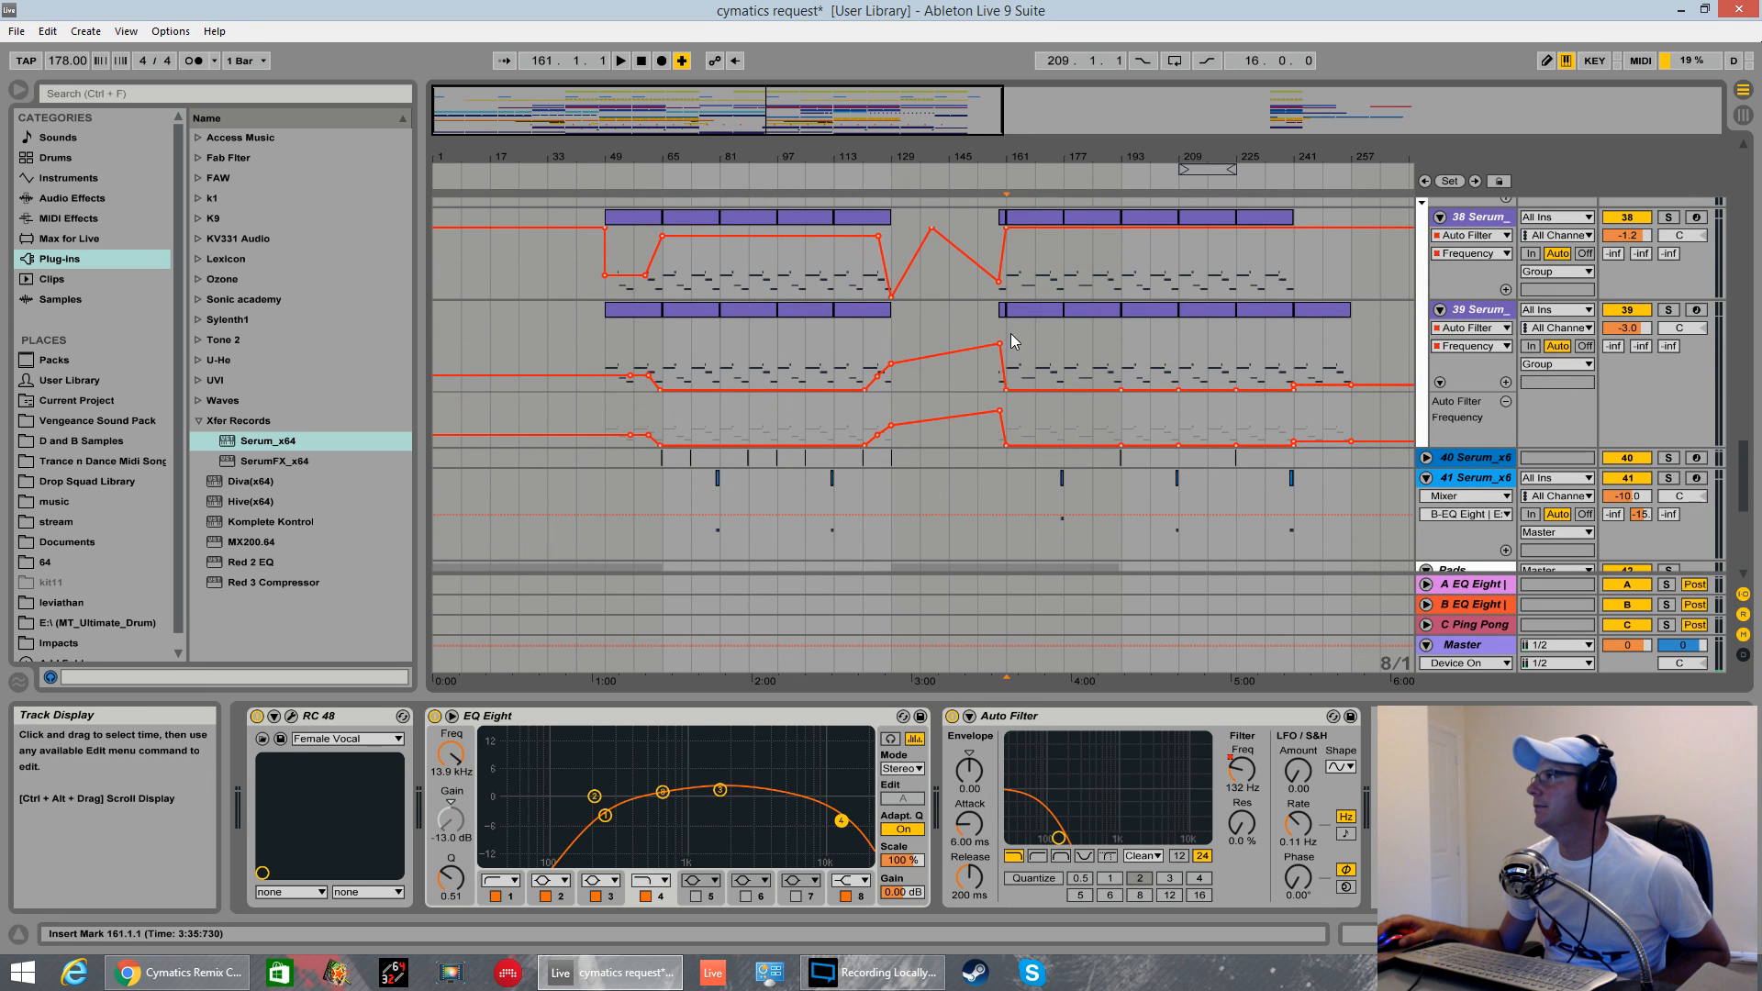
{"action": "scroll", "coordinate": [1040, 266], "scroll_direction": "down", "scroll_amount": 6}
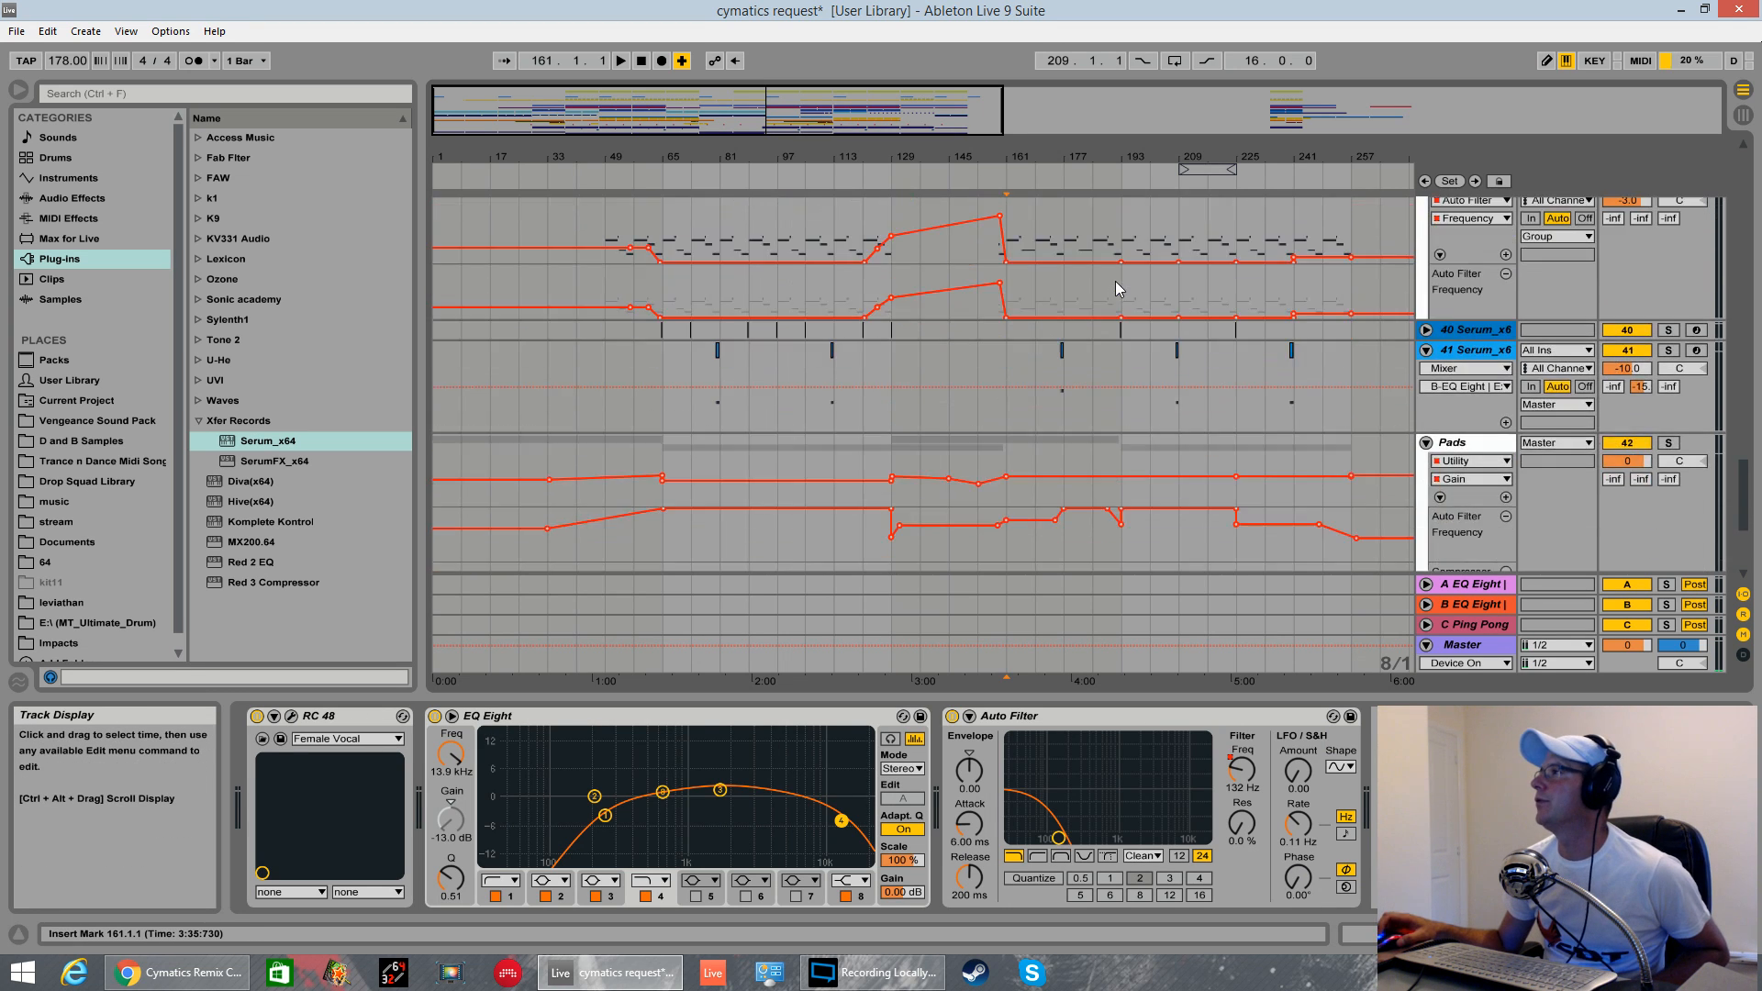
{"action": "scroll", "coordinate": [1110, 284], "scroll_direction": "down", "scroll_amount": 2}
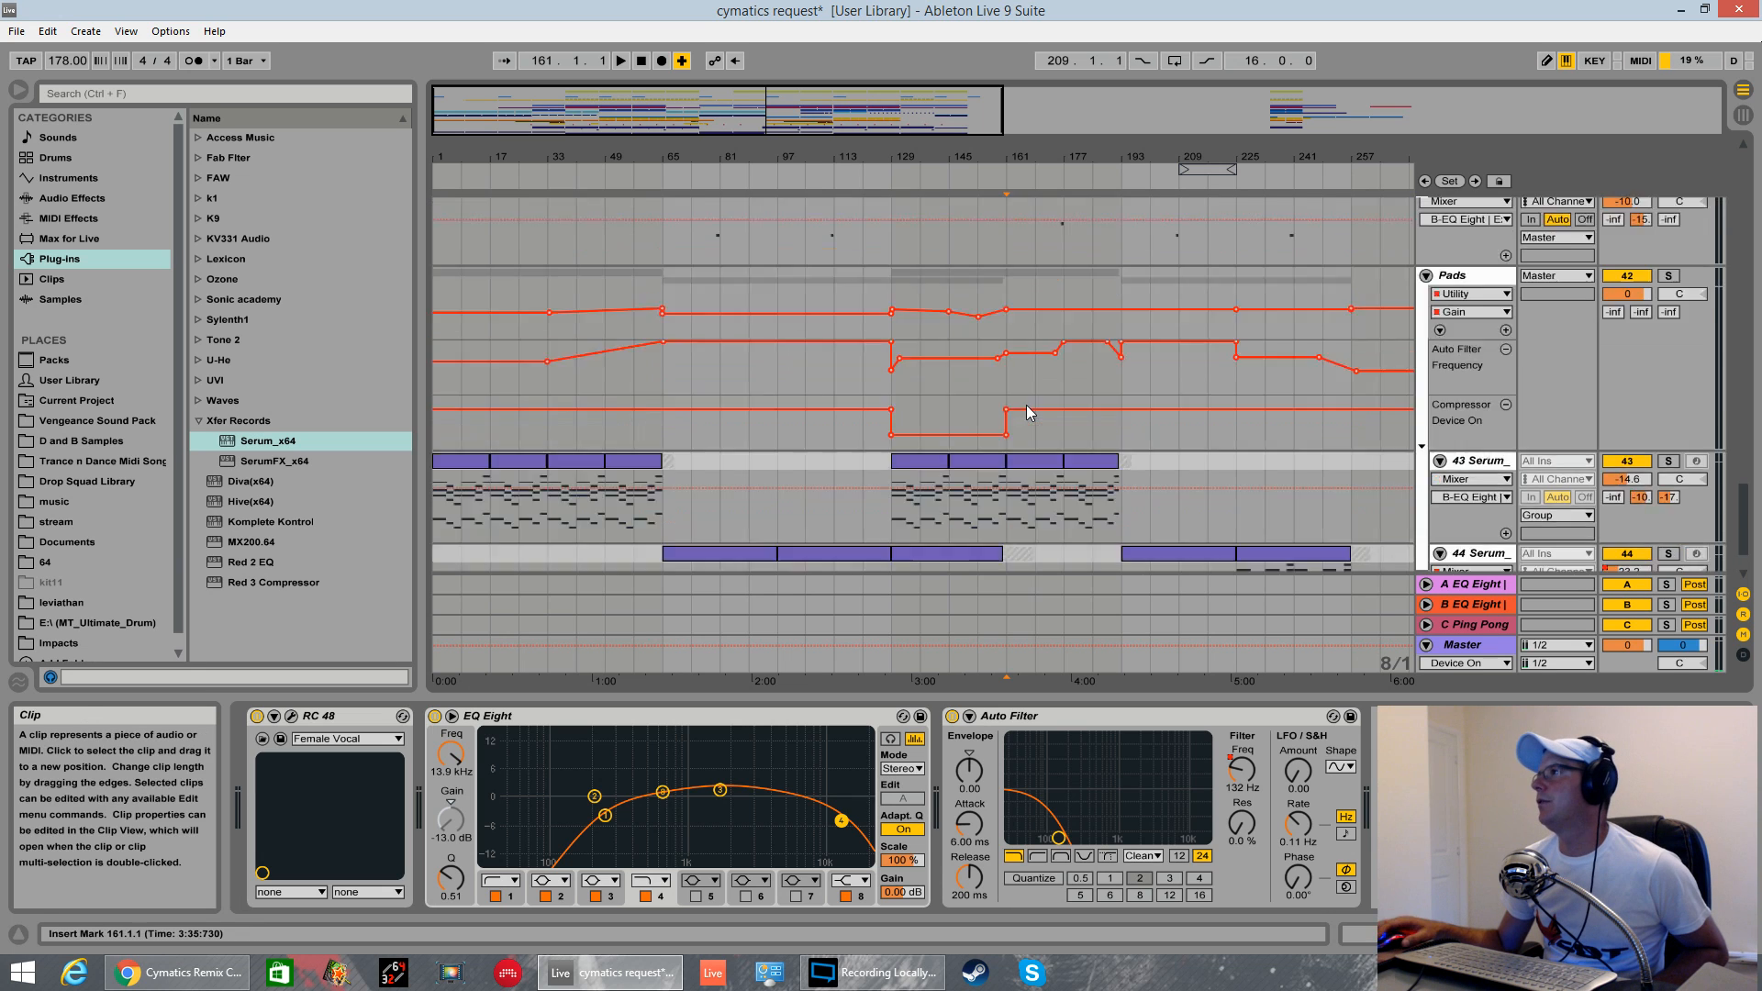
{"action": "scroll", "coordinate": [1026, 405], "scroll_direction": "up", "scroll_amount": 8}
{"action": "scroll", "coordinate": [1026, 404], "scroll_direction": "up", "scroll_amount": 10}
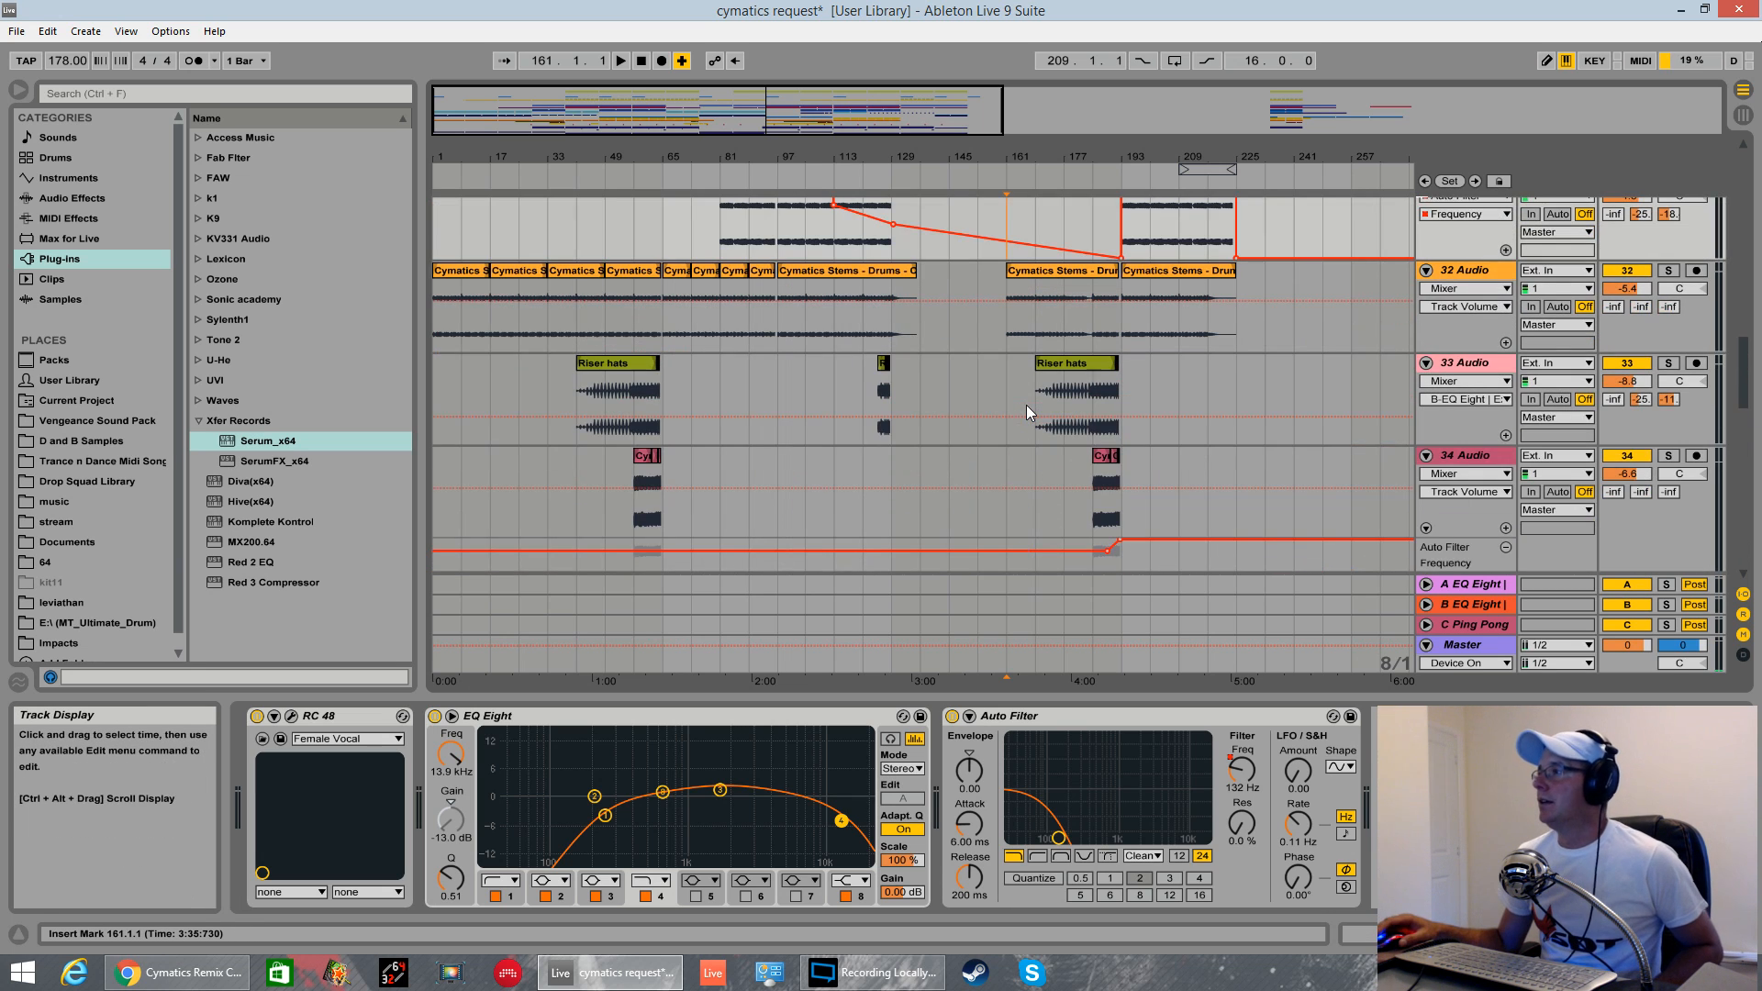
{"action": "scroll", "coordinate": [1026, 405], "scroll_direction": "up", "scroll_amount": 1}
{"action": "scroll", "coordinate": [1026, 406], "scroll_direction": "down", "scroll_amount": 5}
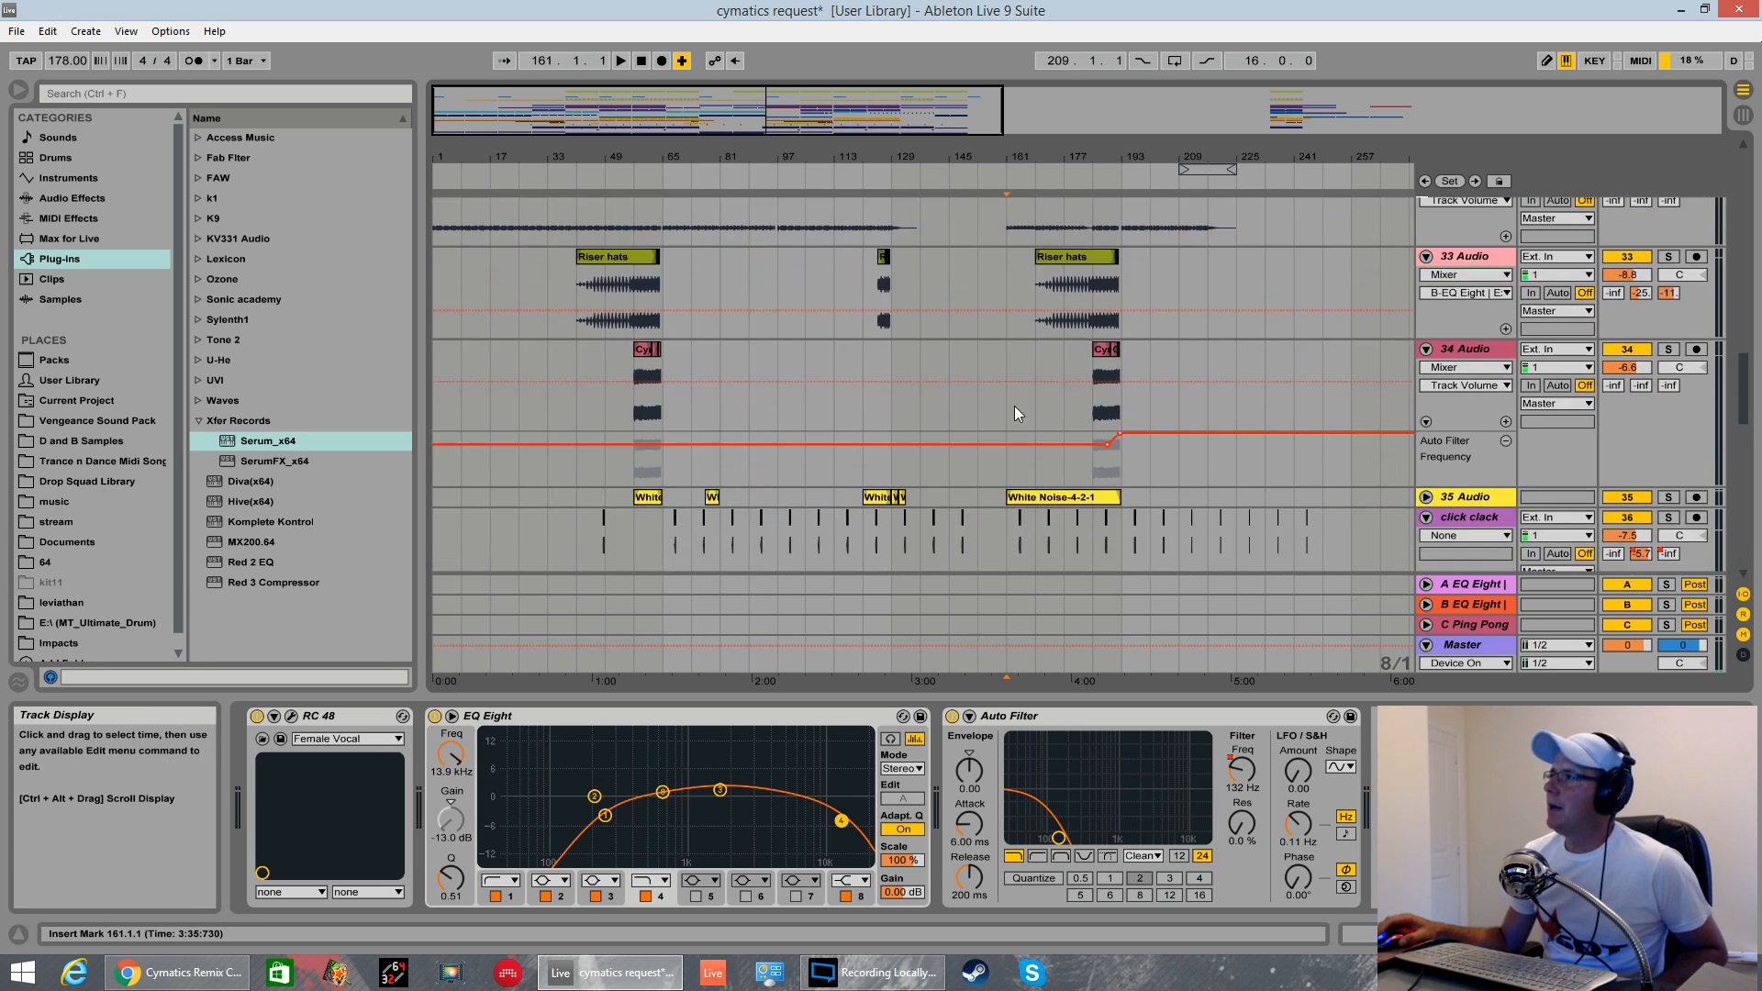
- Play the full mix briefly from 153.1.1 and examine the Auto Filter frequency automation on bass tracks 38 and 39
{"action": "left_click", "coordinate": [1006, 295]}
{"action": "key", "text": "space"}
{"action": "scroll", "coordinate": [1005, 303], "scroll_direction": "down", "scroll_amount": 8}
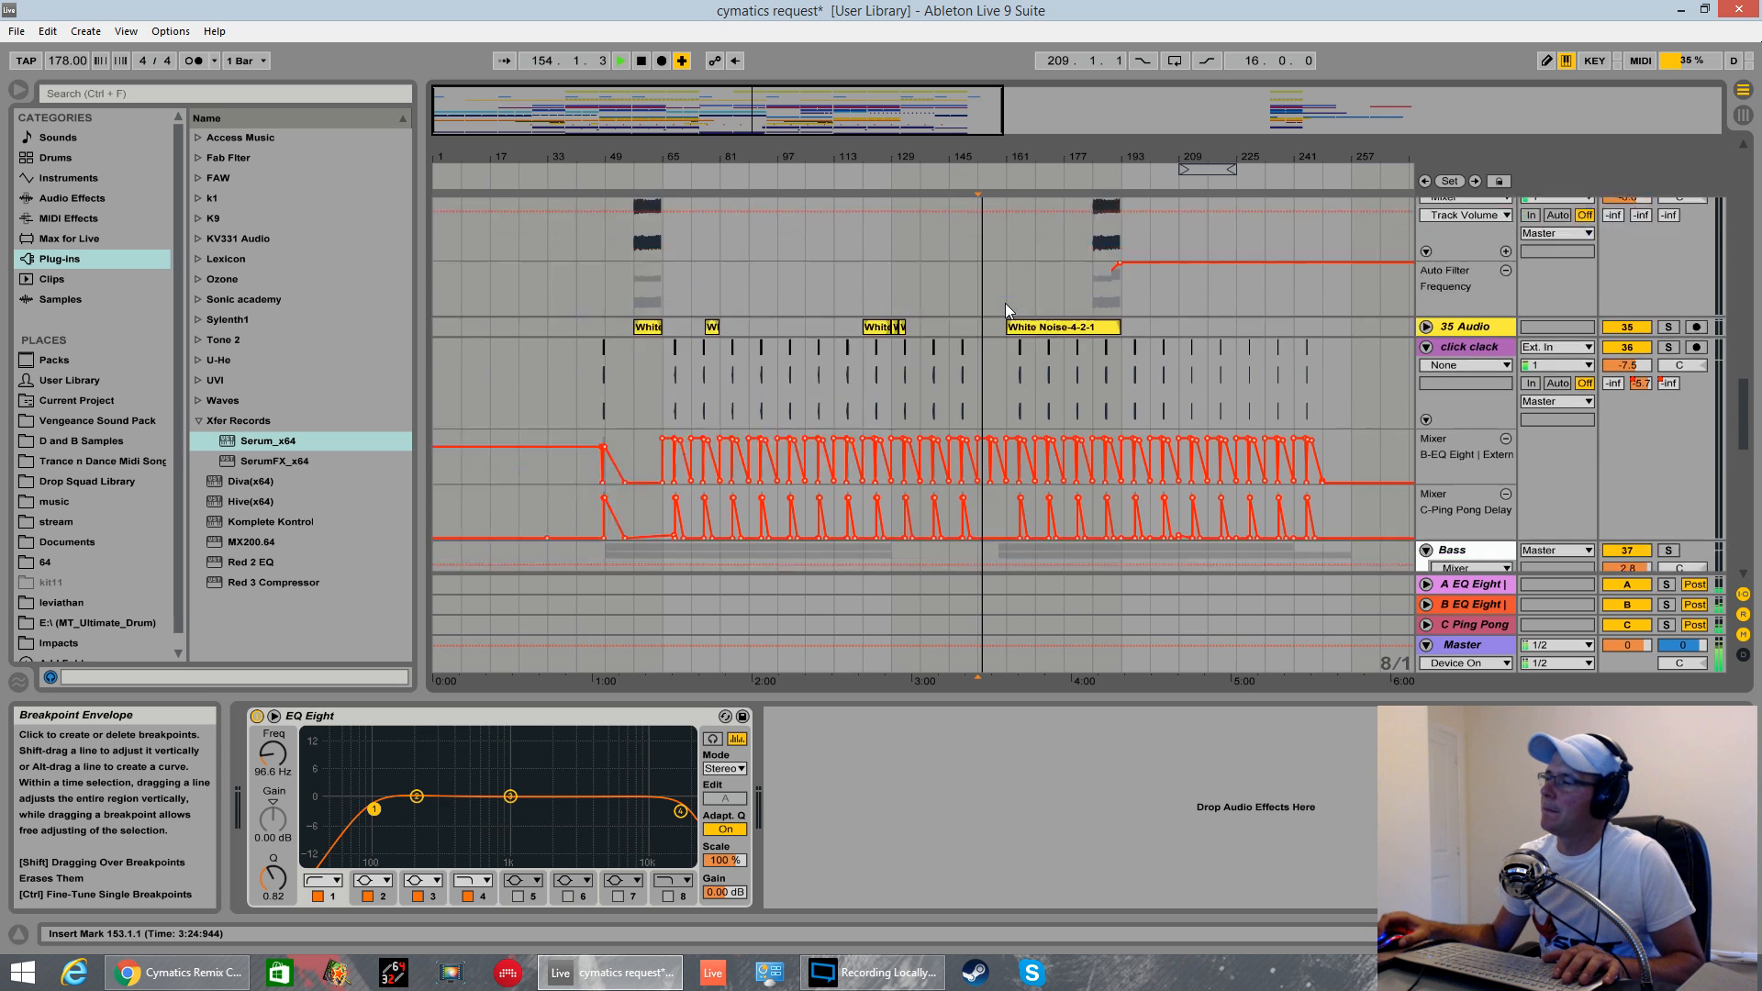
{"action": "scroll", "coordinate": [1008, 307], "scroll_direction": "up", "scroll_amount": 2}
{"action": "key", "text": "space"}
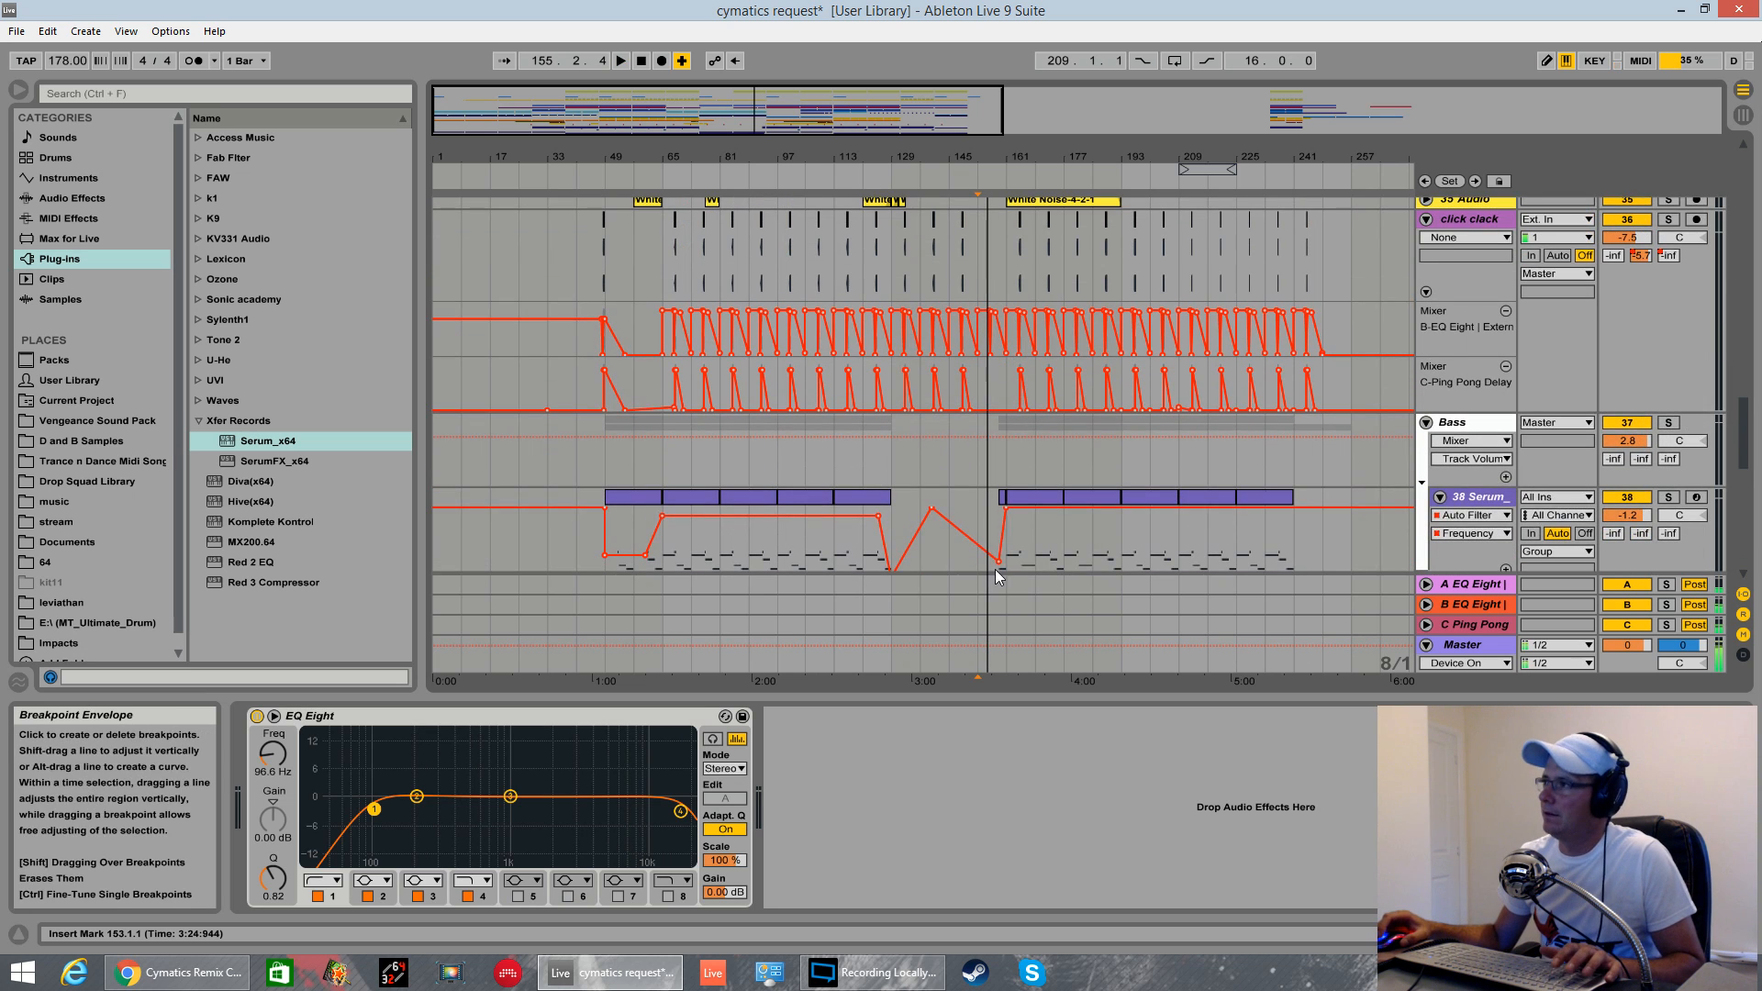
{"action": "scroll", "coordinate": [1060, 492], "scroll_direction": "up", "scroll_amount": 2}
{"action": "scroll", "coordinate": [1059, 490], "scroll_direction": "down", "scroll_amount": 3}
{"action": "scroll", "coordinate": [1001, 481], "scroll_direction": "down", "scroll_amount": 2}
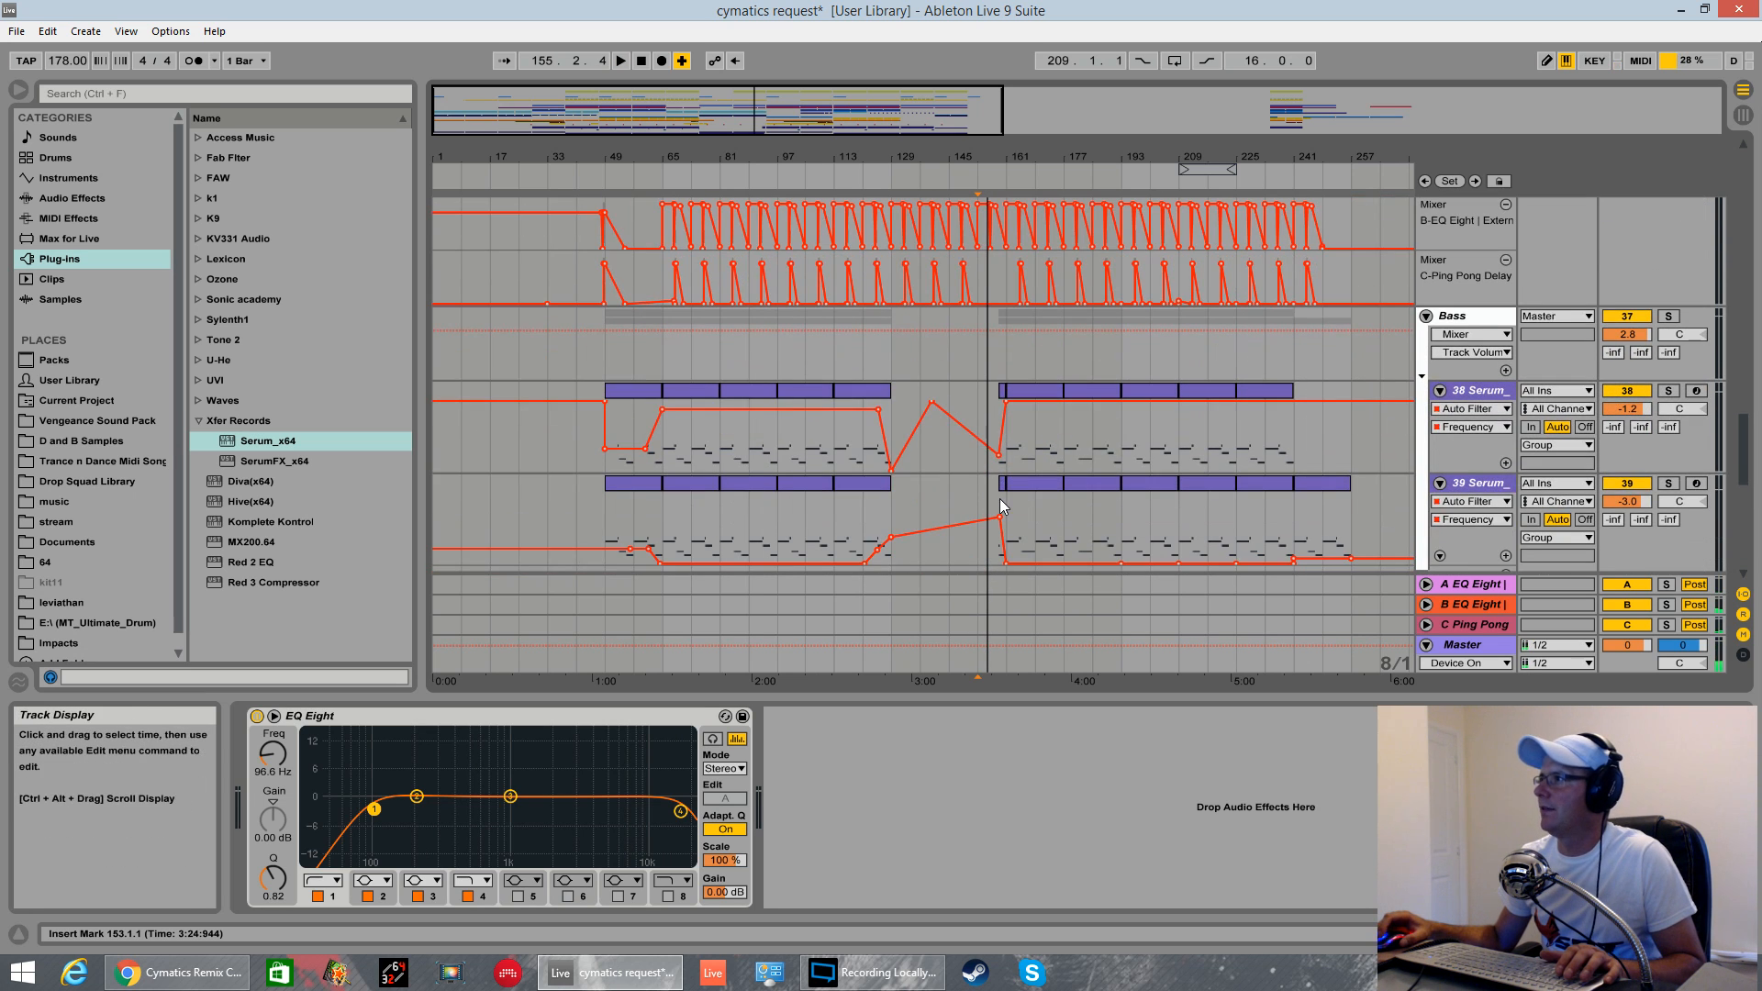
- Return to the drum rack's filter automation dip before bar 161 and replay the full mix from 153.1.1
{"action": "scroll", "coordinate": [1088, 360], "scroll_direction": "up", "scroll_amount": 10}
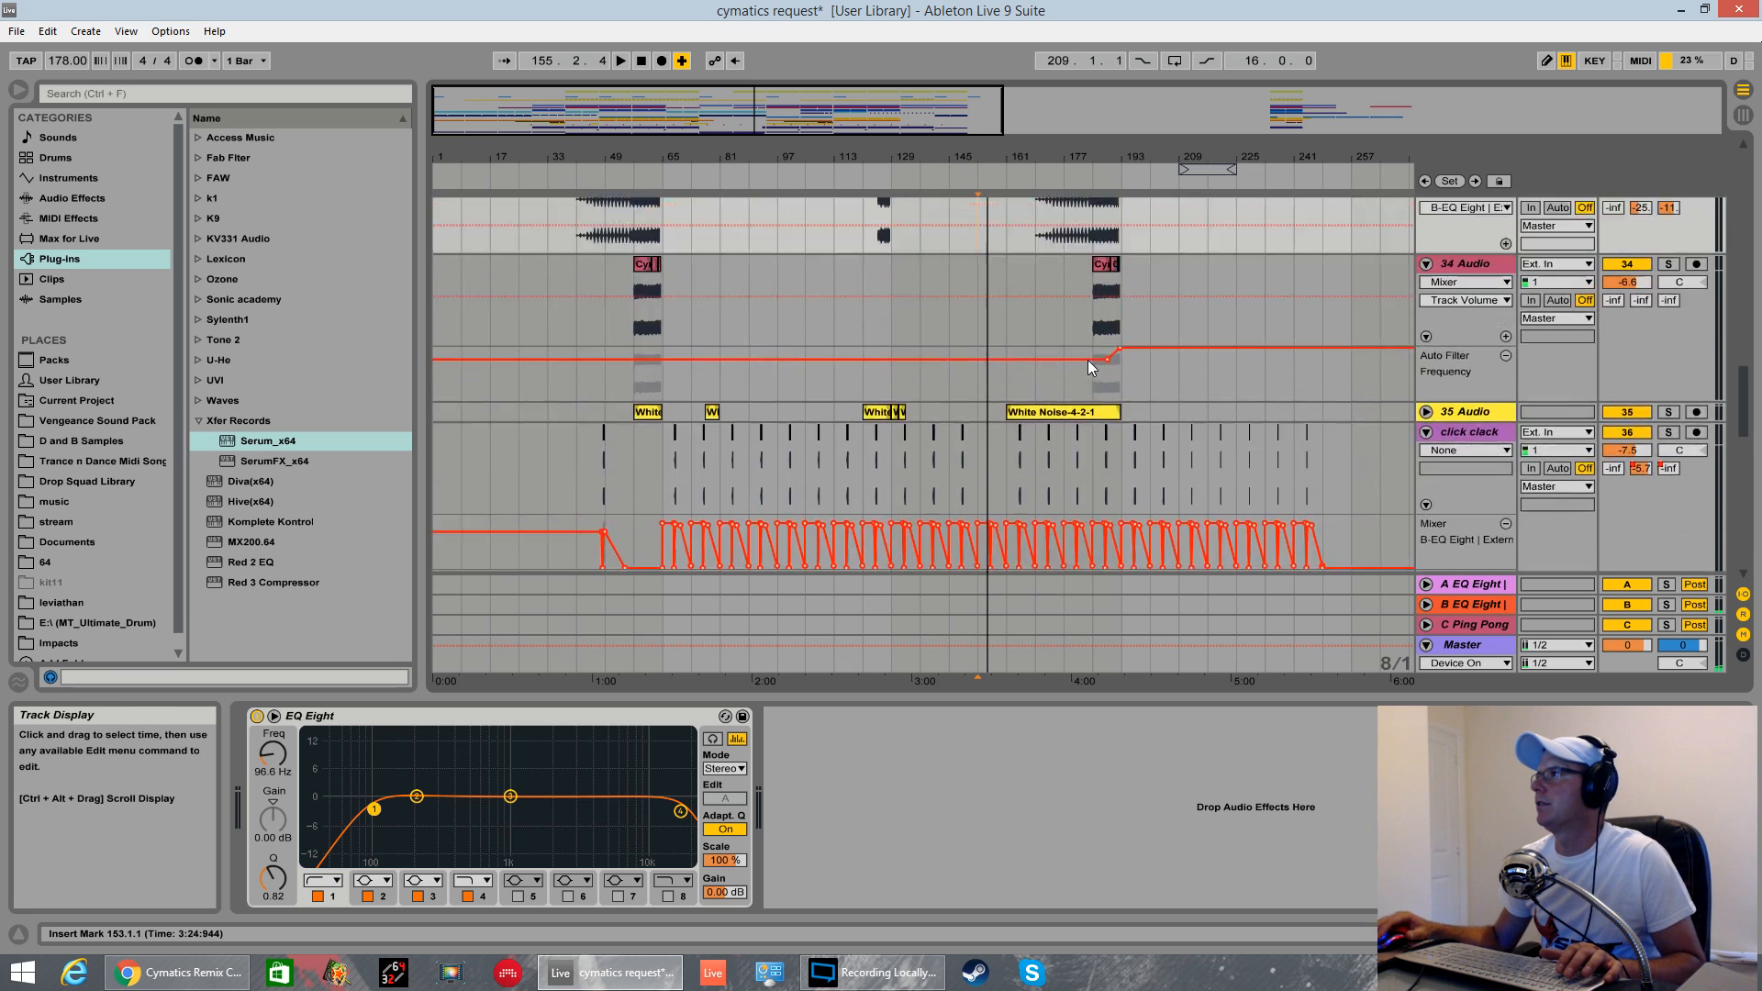
{"action": "scroll", "coordinate": [1088, 359], "scroll_direction": "up", "scroll_amount": 6}
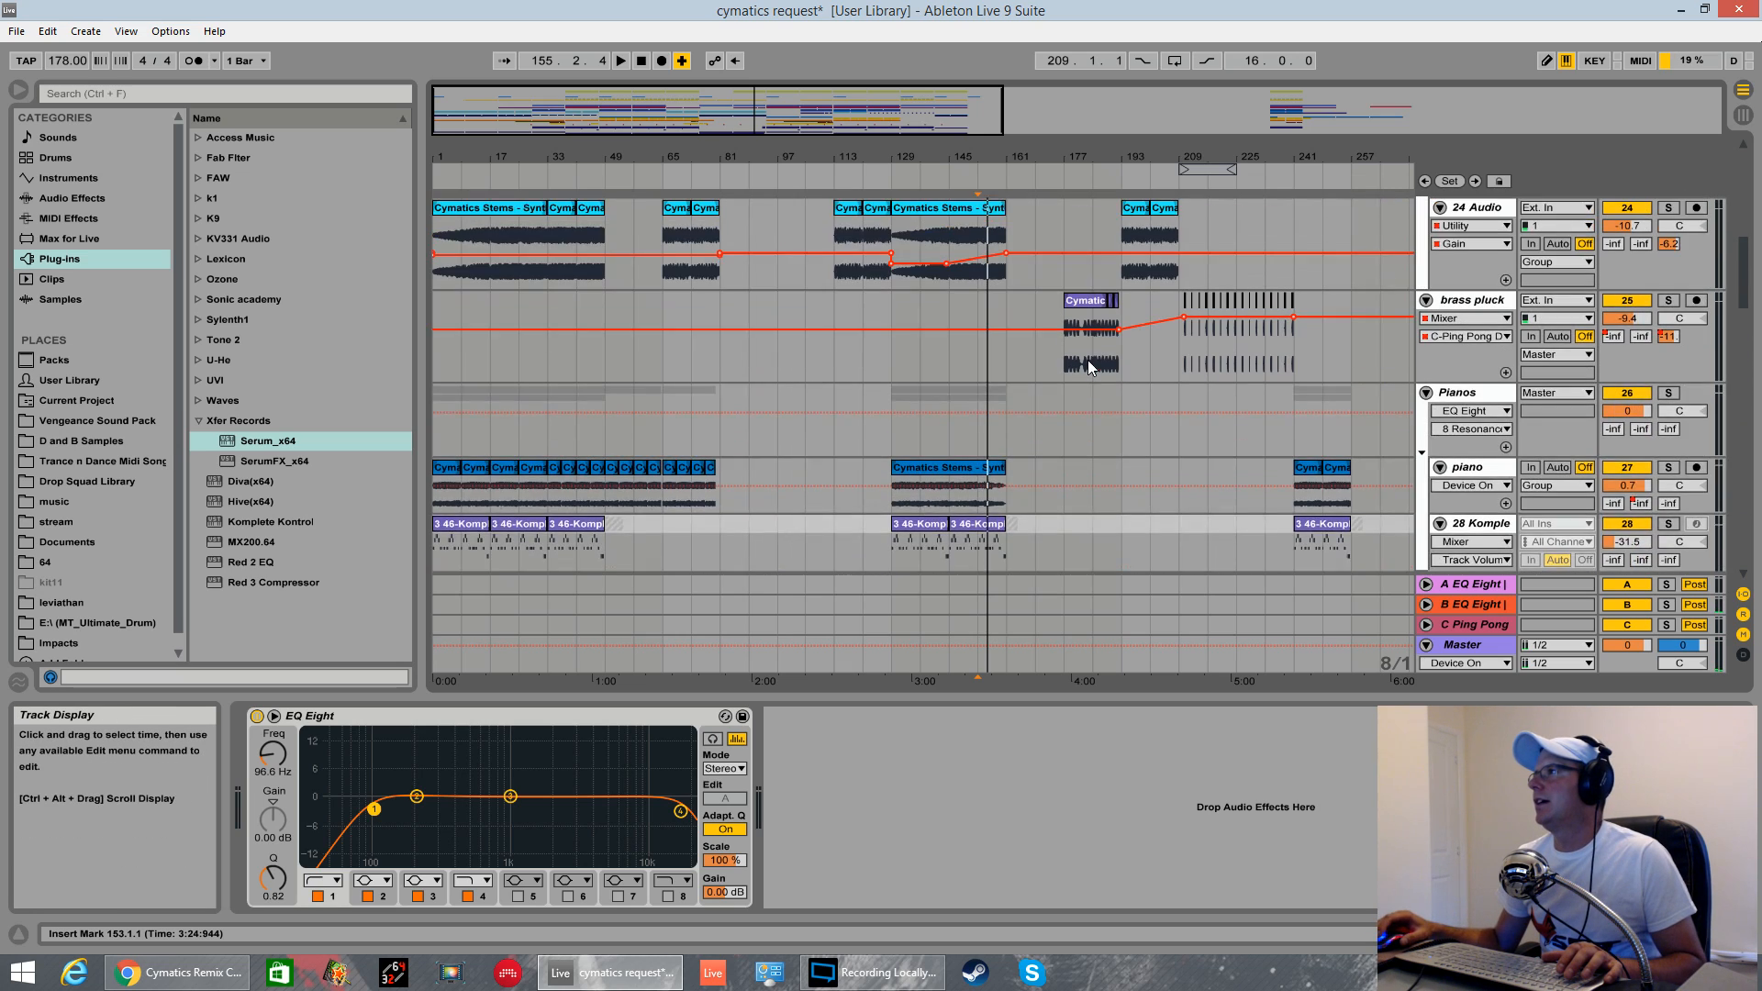
{"action": "scroll", "coordinate": [979, 437], "scroll_direction": "up", "scroll_amount": 8}
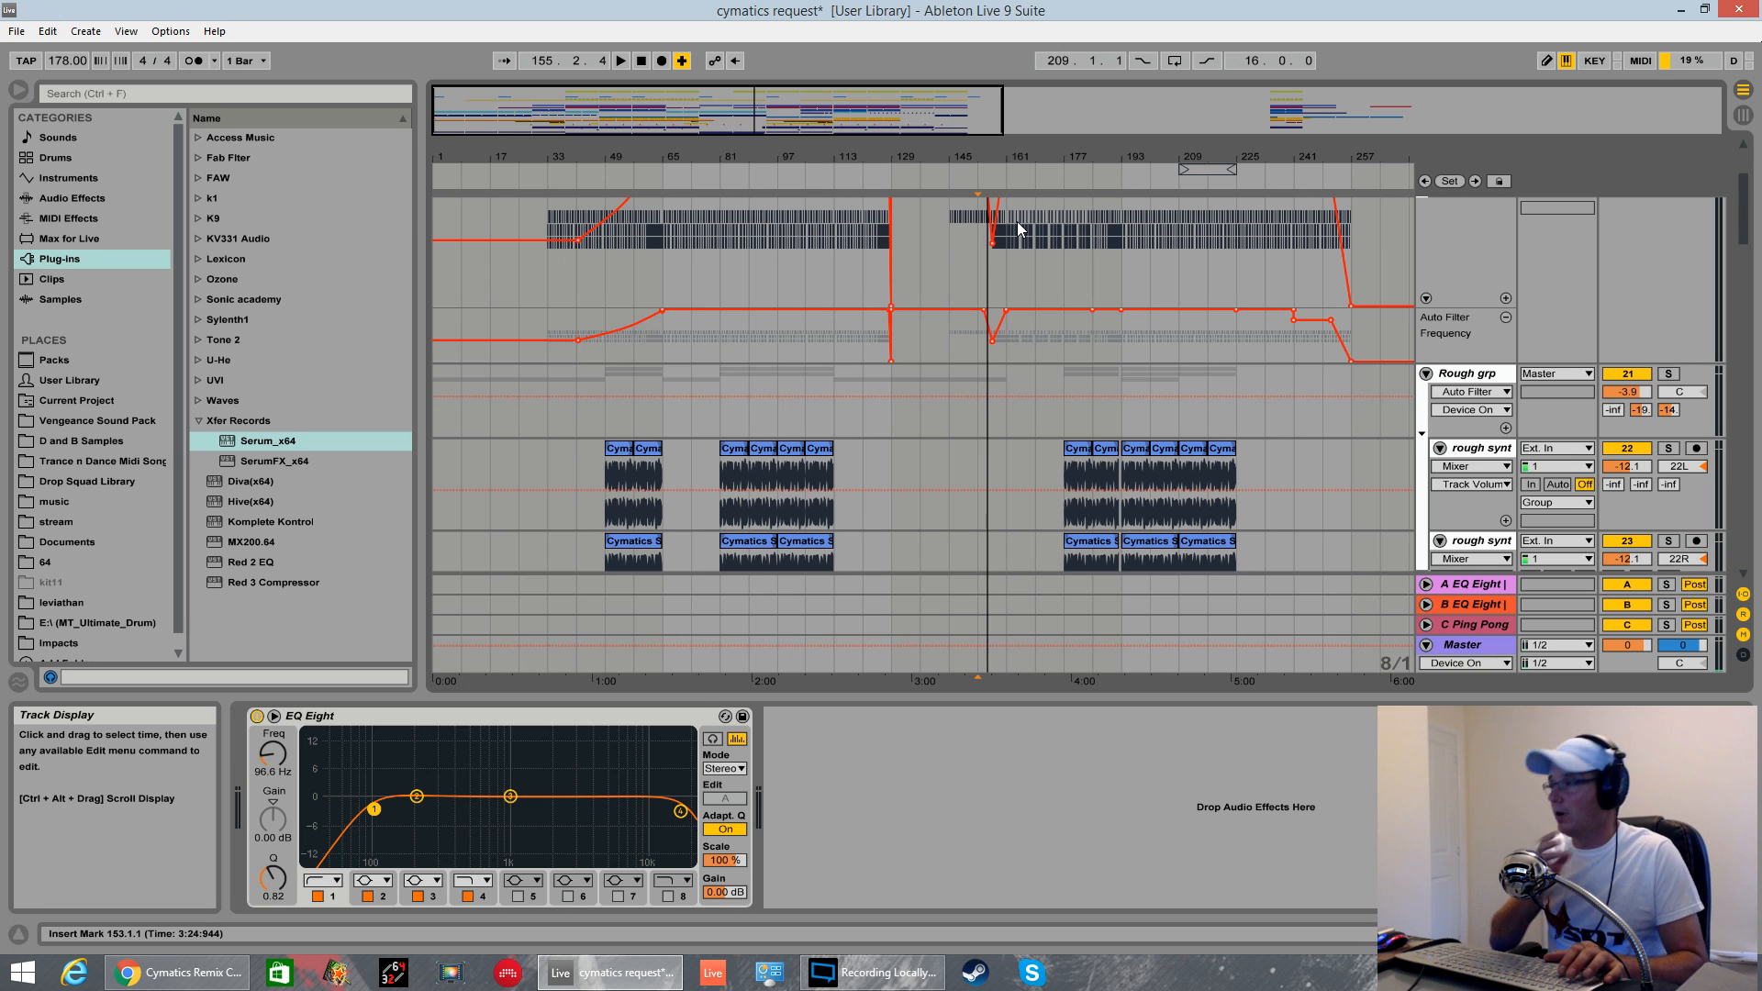
{"action": "key", "text": "space"}
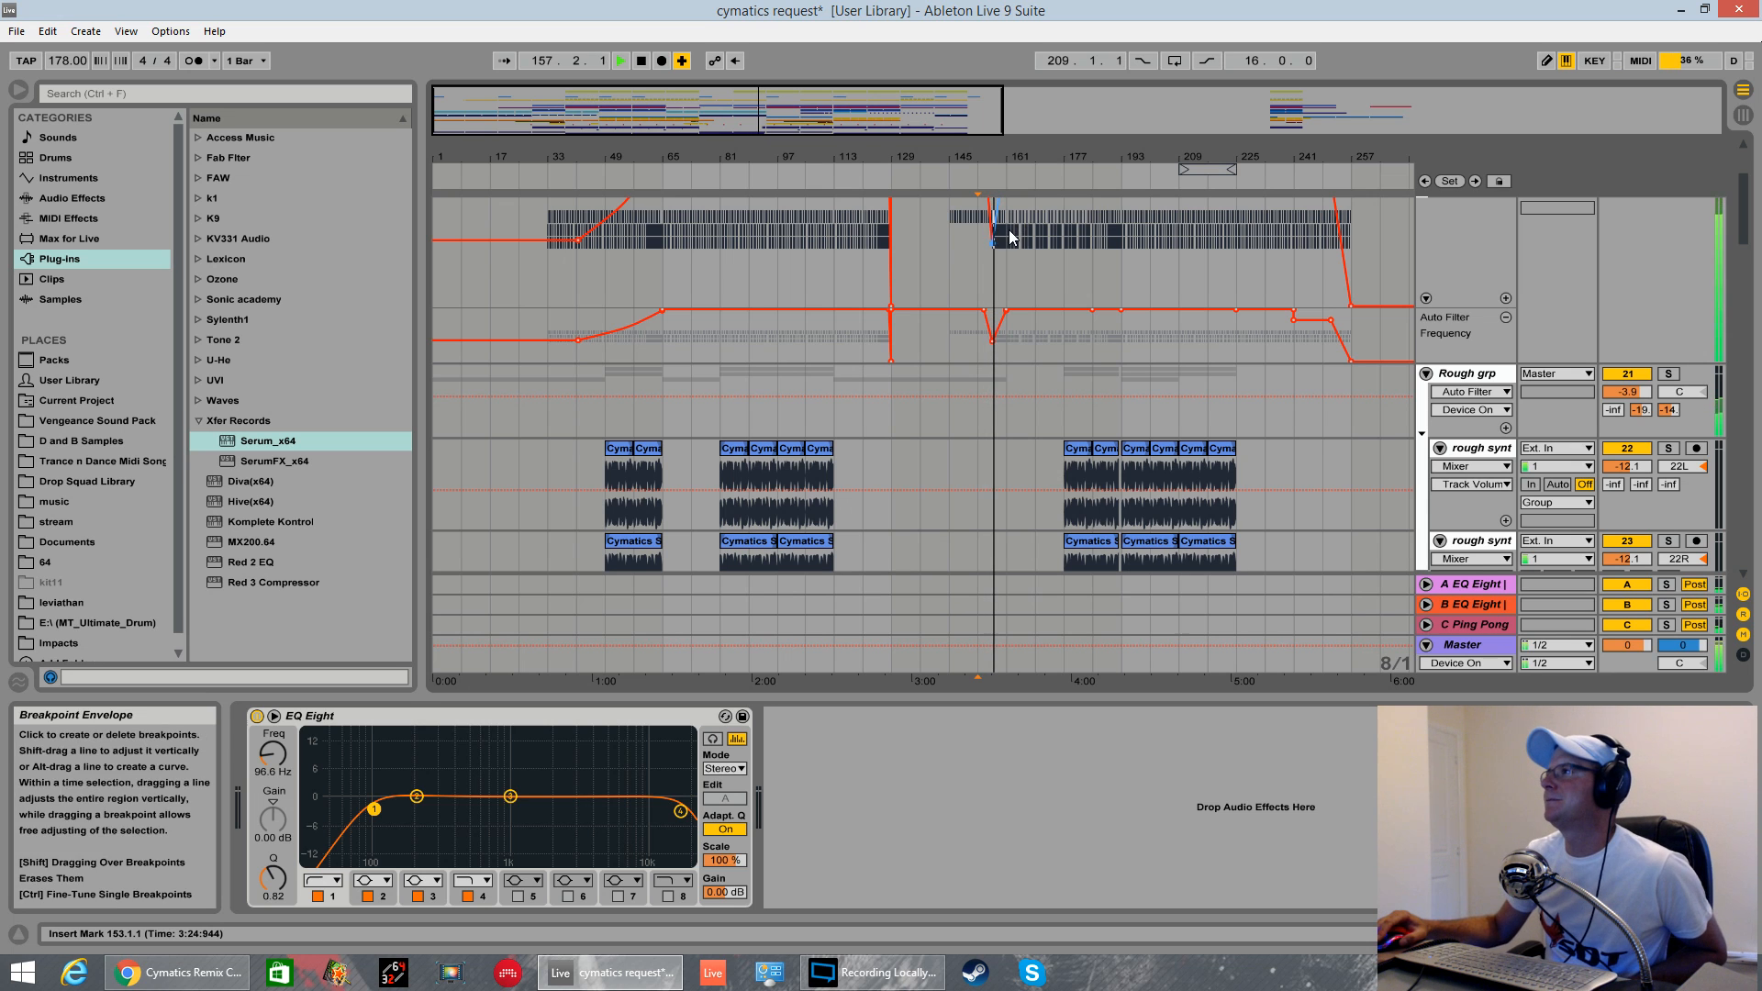
- Look over the plucks, pianos and drum rack around bar 161 during playback, ending at 29 Audio
{"action": "scroll", "coordinate": [1037, 306], "scroll_direction": "down", "scroll_amount": 7}
{"action": "scroll", "coordinate": [1035, 318], "scroll_direction": "down", "scroll_amount": 8}
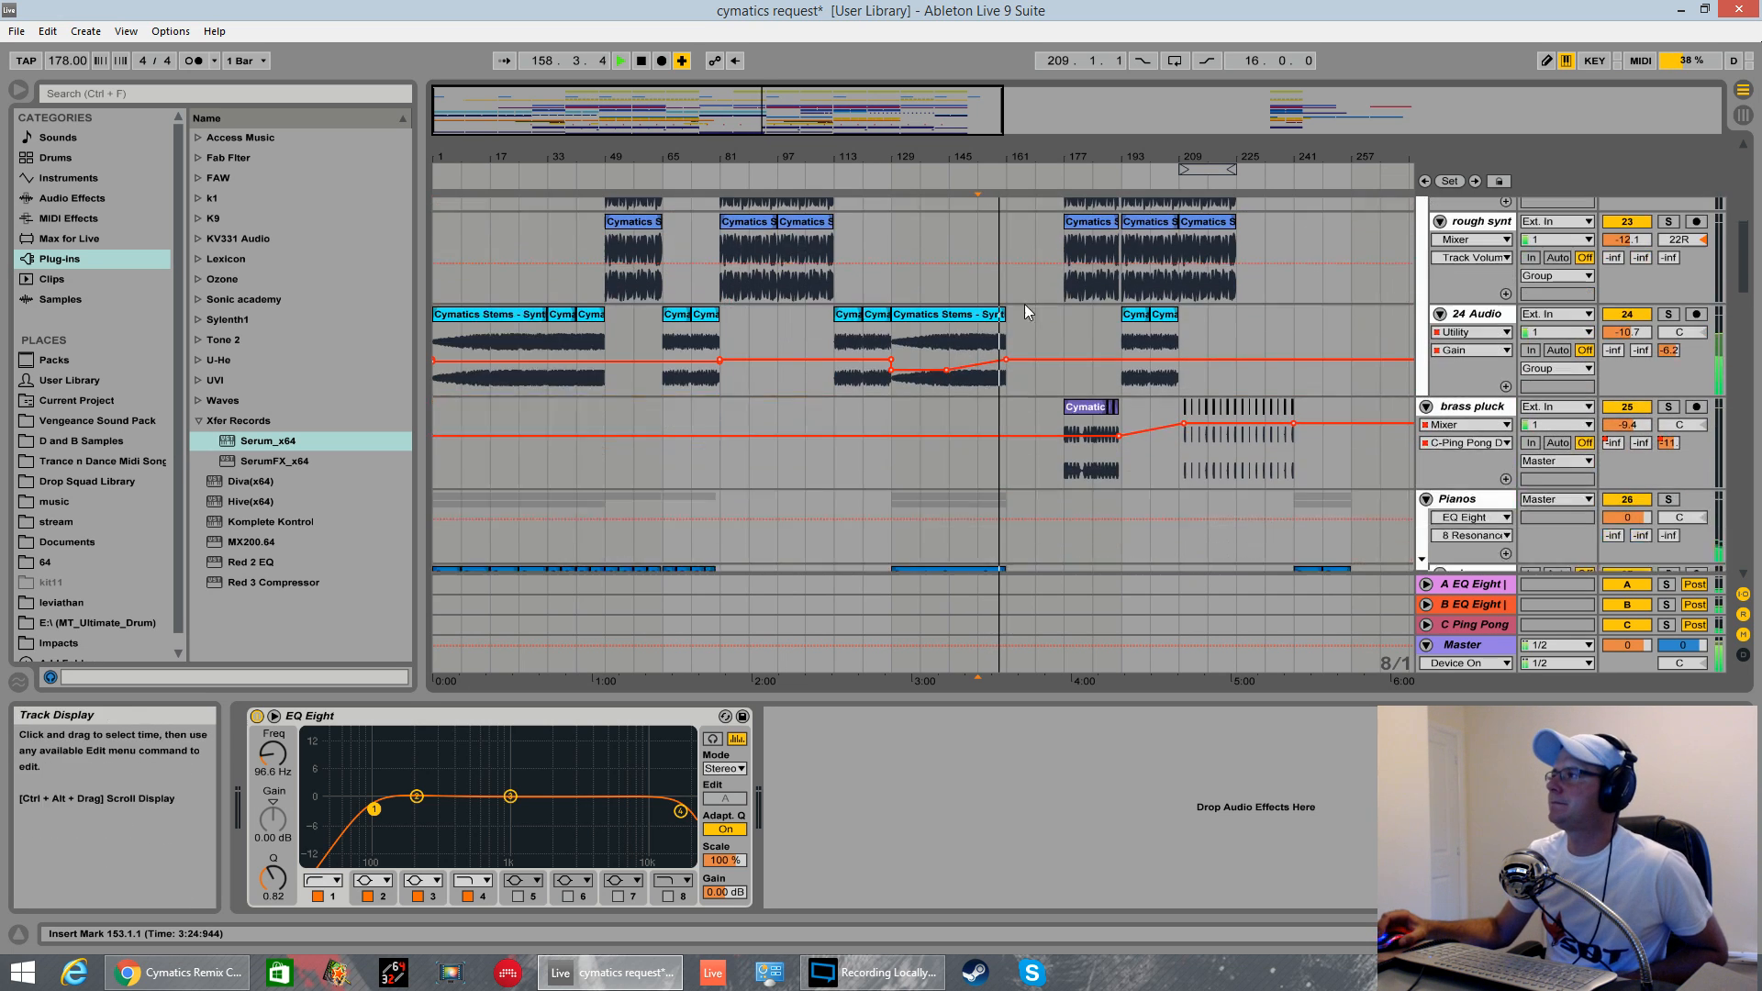
{"action": "scroll", "coordinate": [1037, 247], "scroll_direction": "down", "scroll_amount": 2}
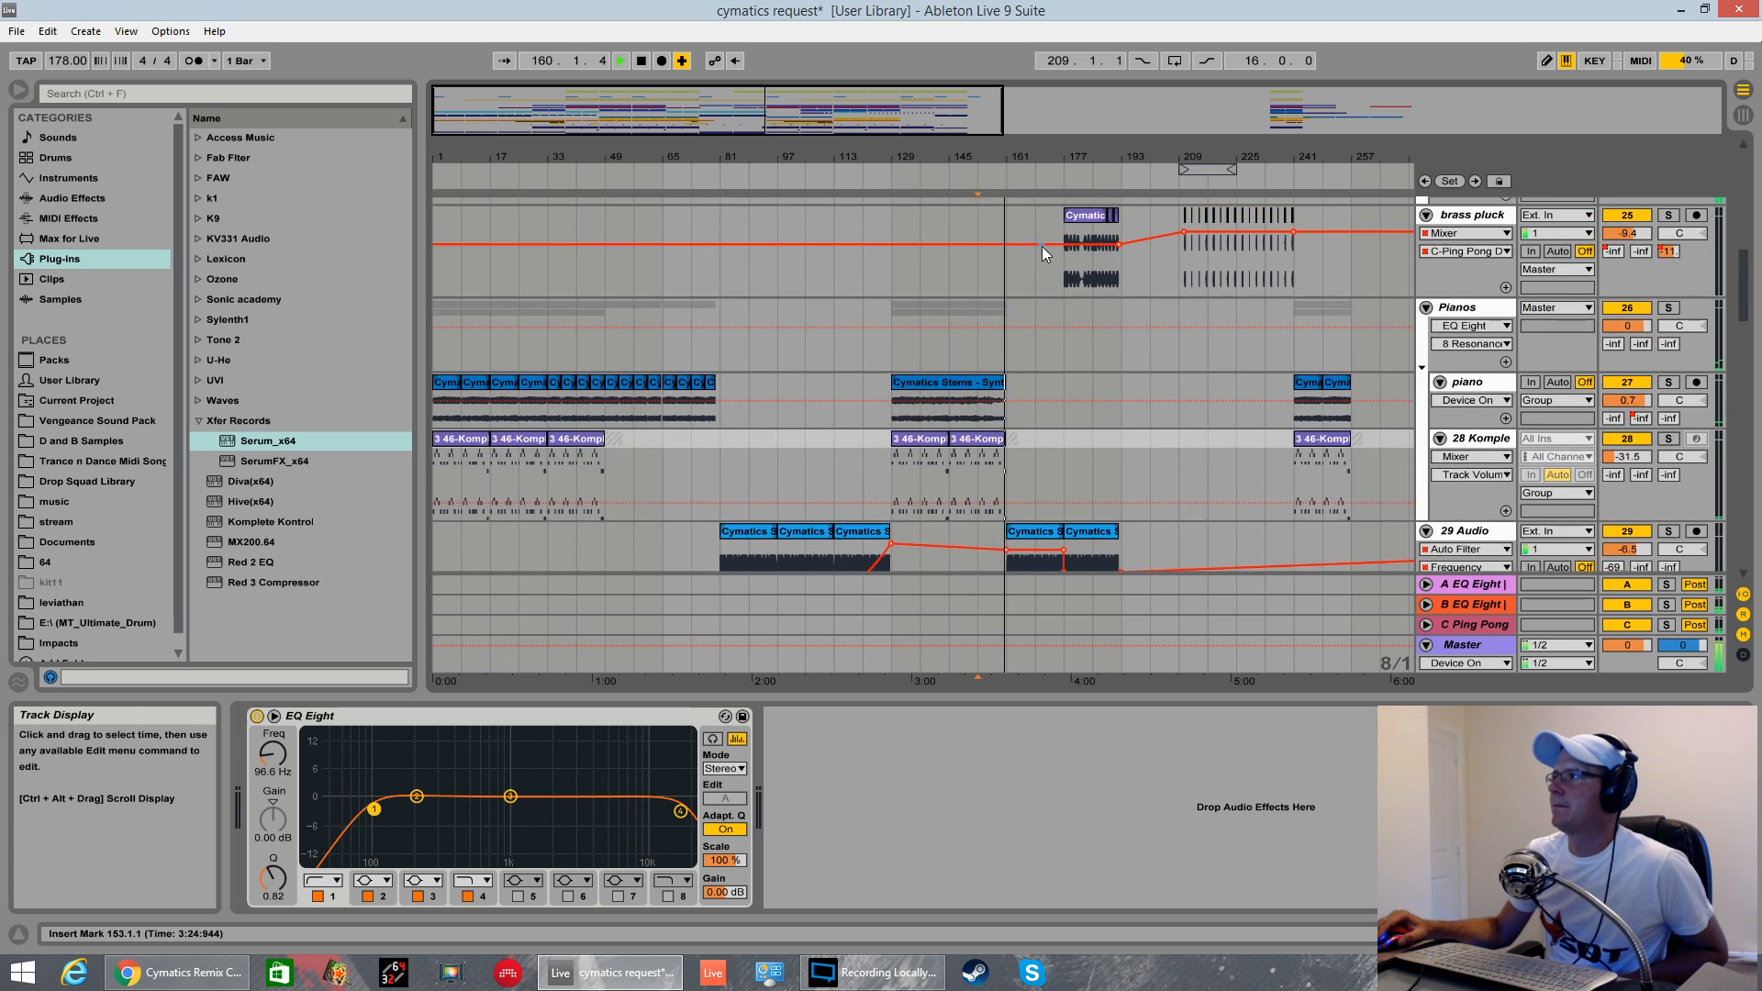
{"action": "scroll", "coordinate": [1032, 316], "scroll_direction": "up", "scroll_amount": 8}
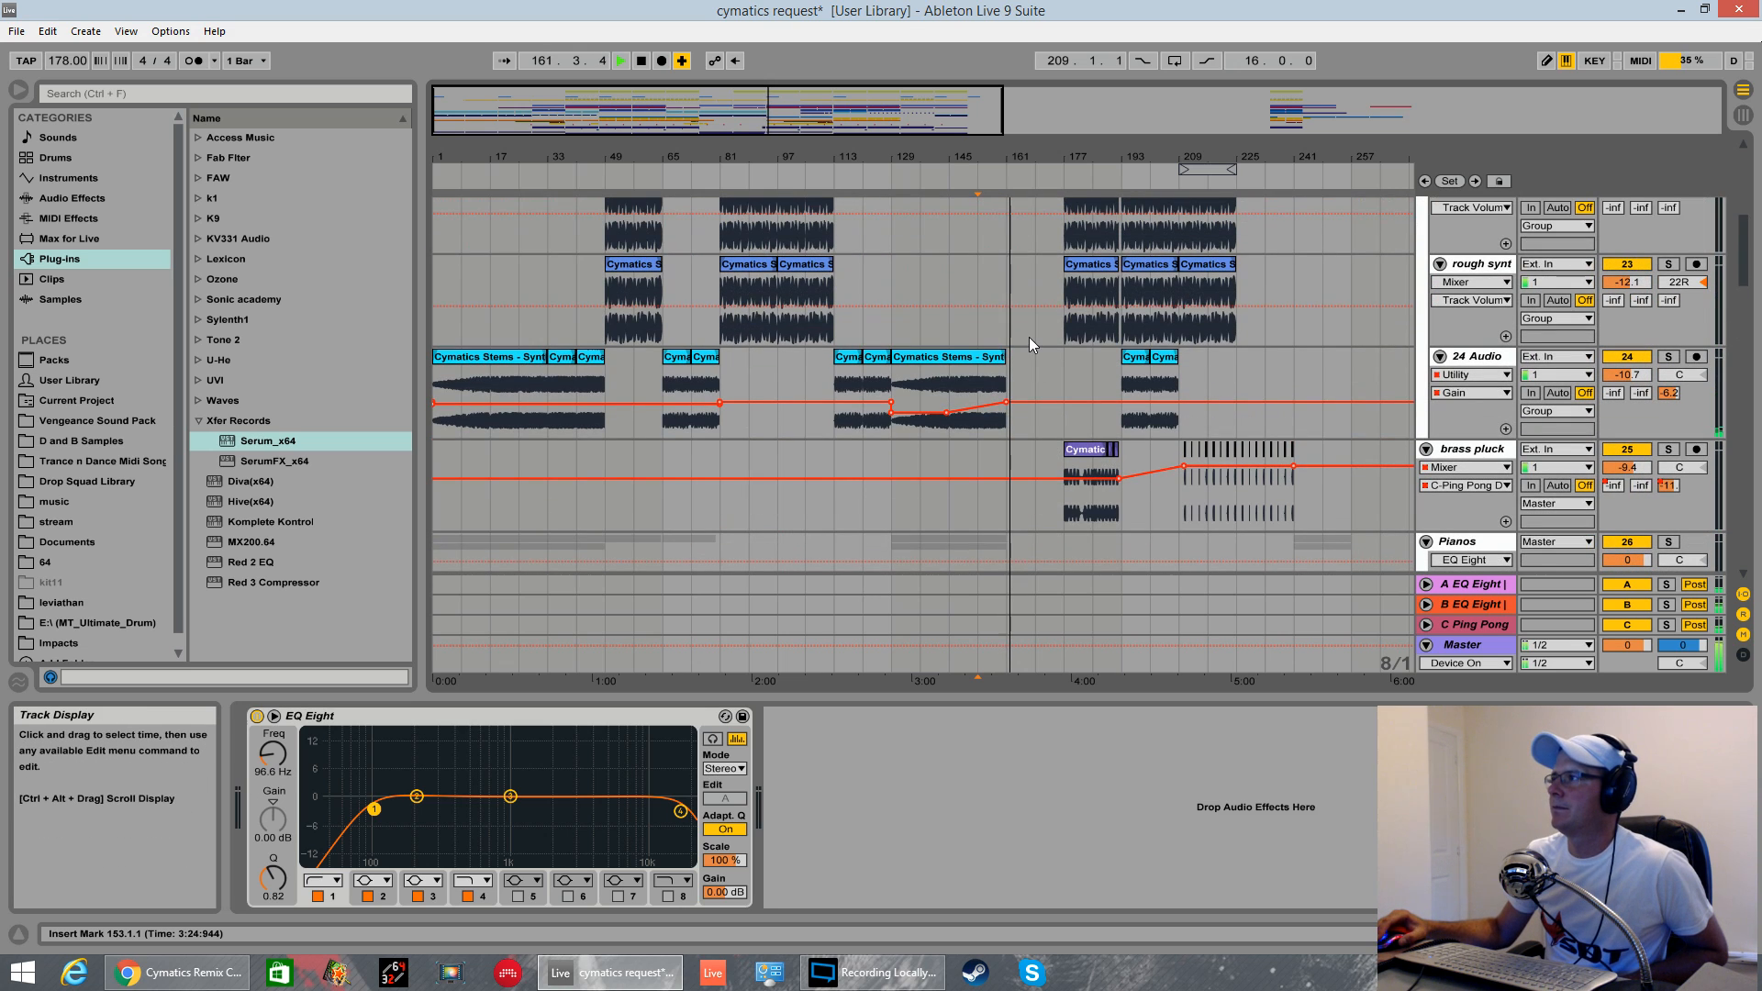
{"action": "scroll", "coordinate": [1028, 338], "scroll_direction": "up", "scroll_amount": 10}
{"action": "scroll", "coordinate": [1034, 351], "scroll_direction": "up", "scroll_amount": 5}
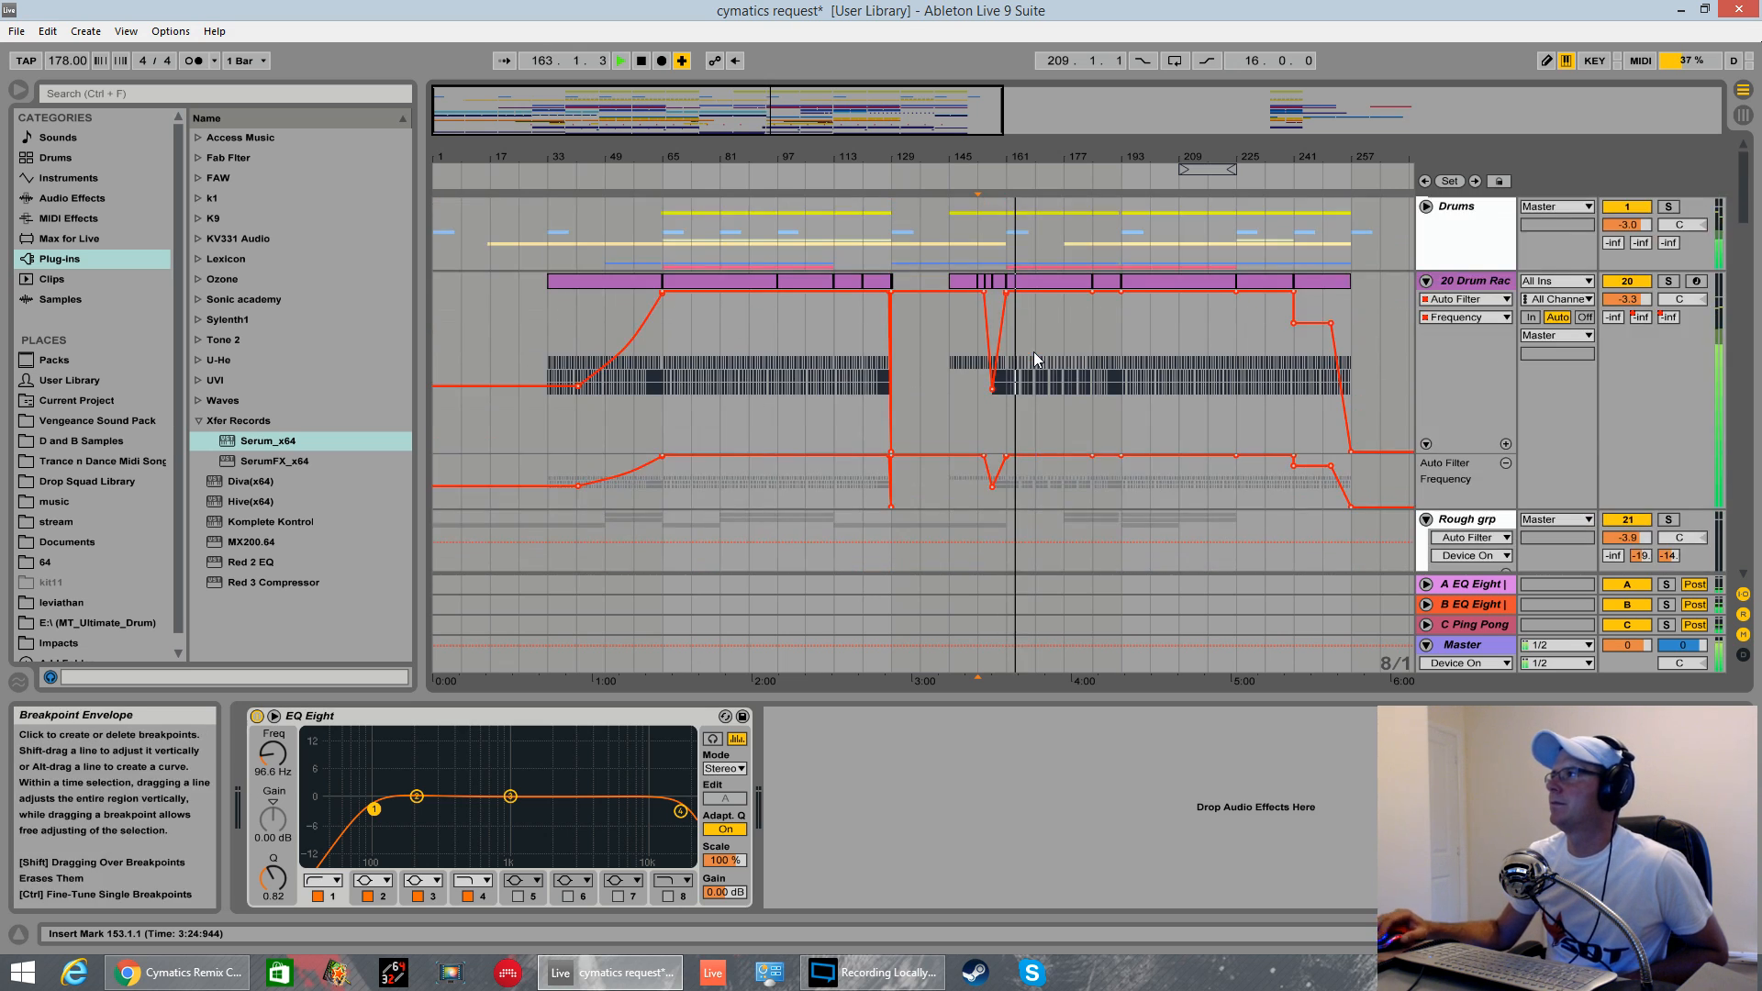
{"action": "scroll", "coordinate": [1030, 358], "scroll_direction": "down", "scroll_amount": 14}
{"action": "scroll", "coordinate": [1018, 372], "scroll_direction": "down", "scroll_amount": 15}
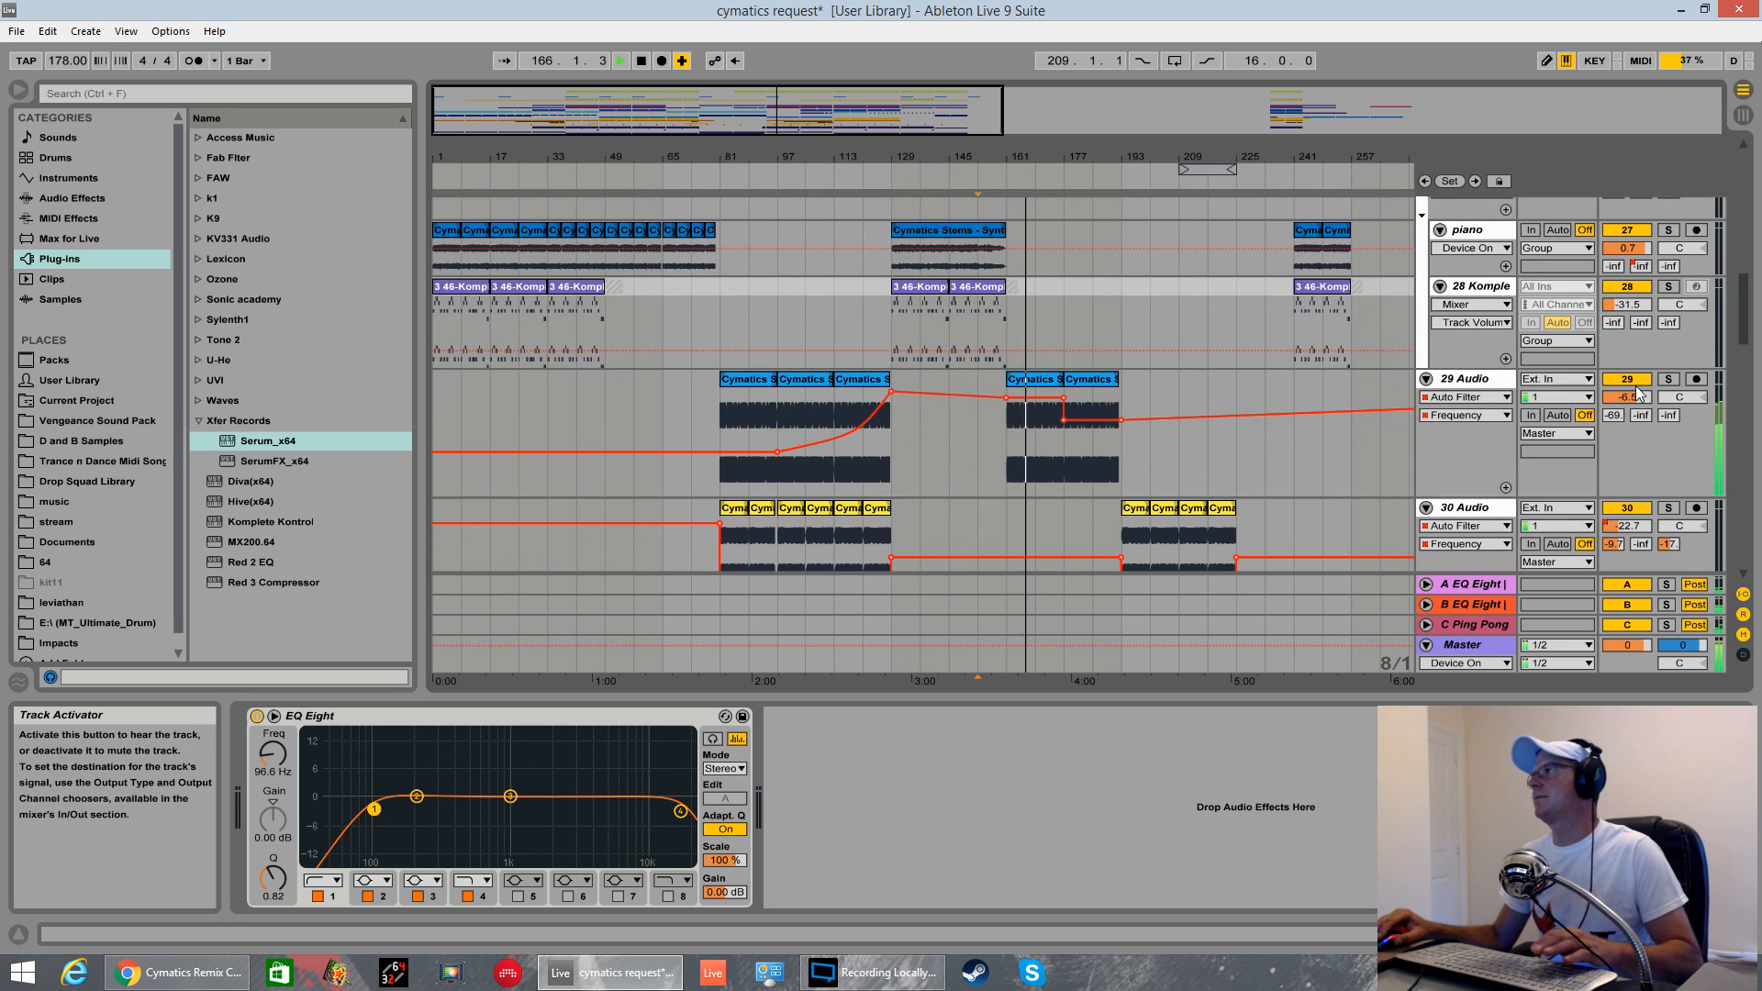
- Play 29 Audio's clip soloed from 161.1.1, and replay it unsoloed in the full mix
{"action": "left_click", "coordinate": [1669, 379]}
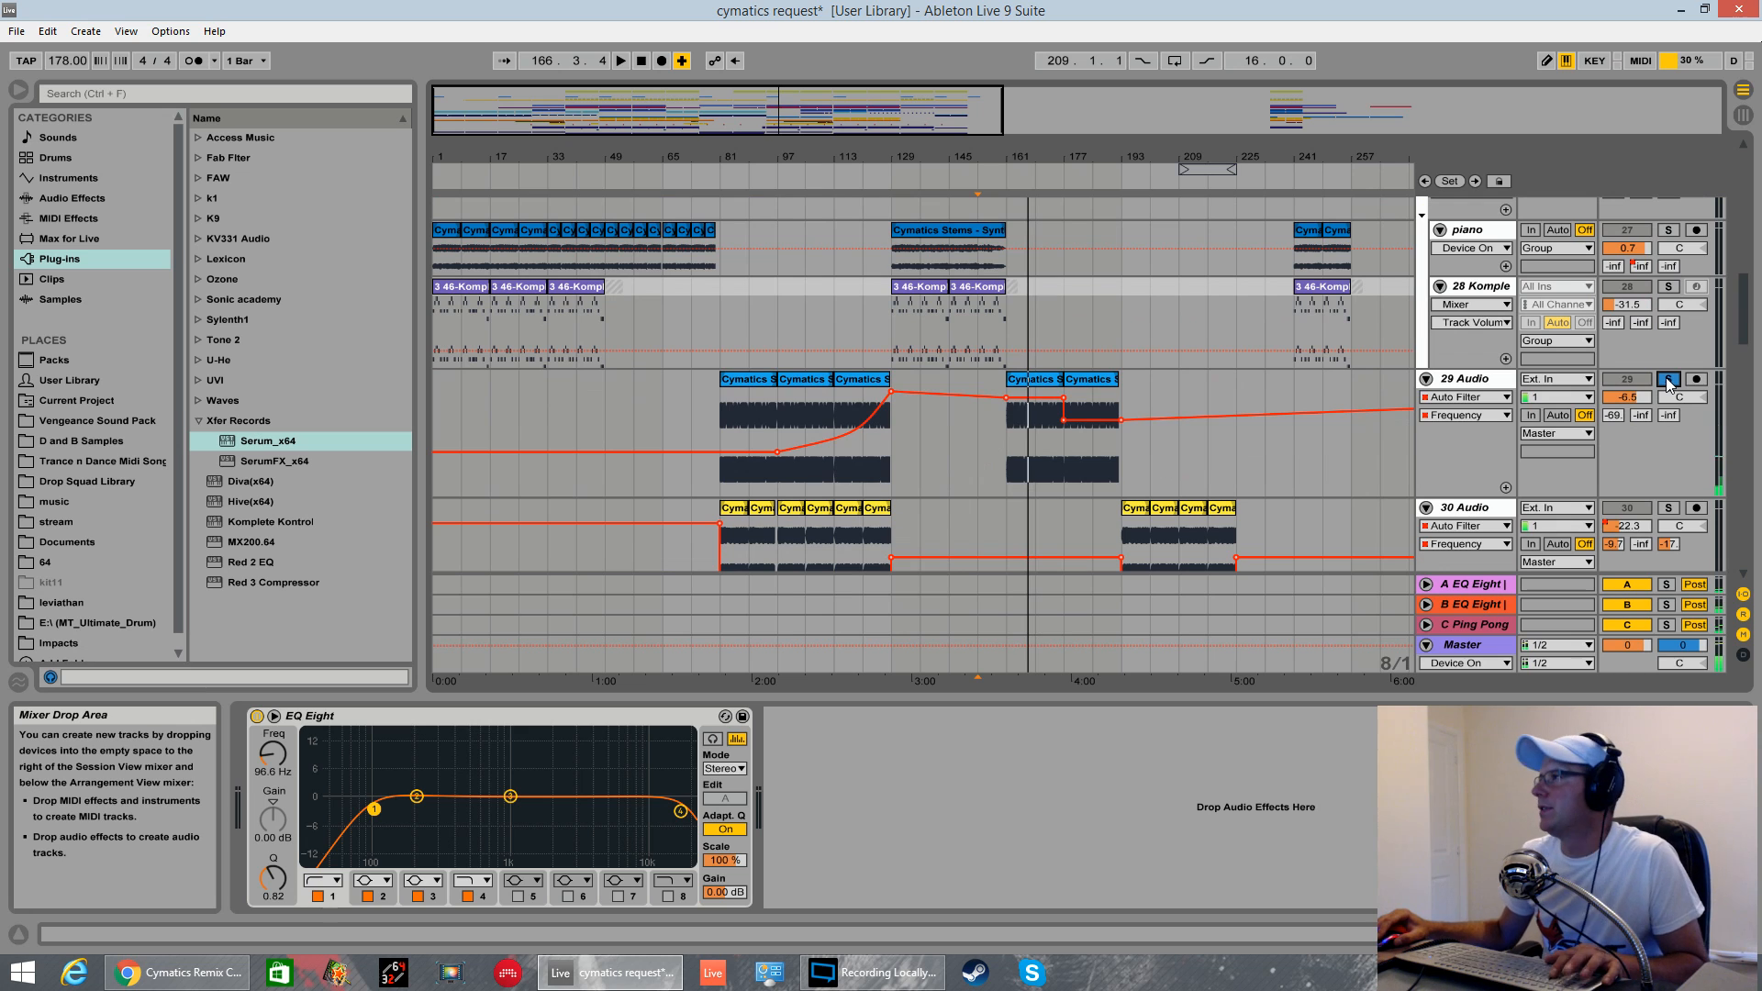
{"action": "left_click", "coordinate": [1008, 409]}
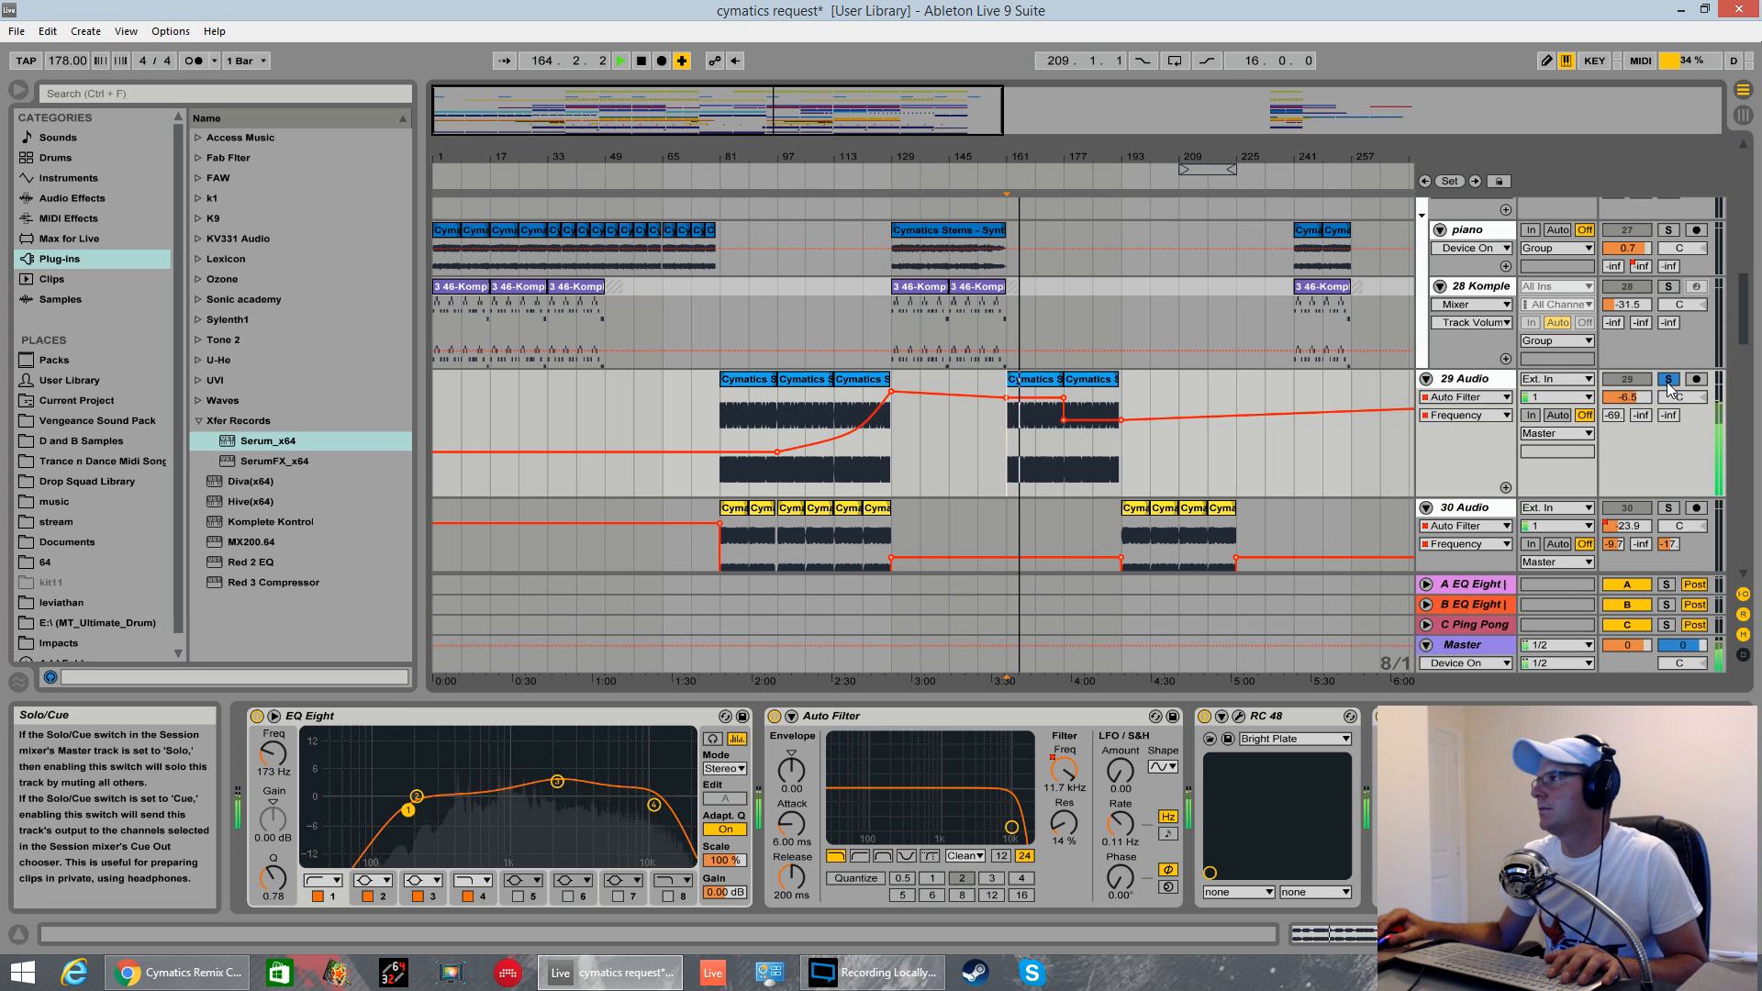
{"action": "key", "text": "space"}
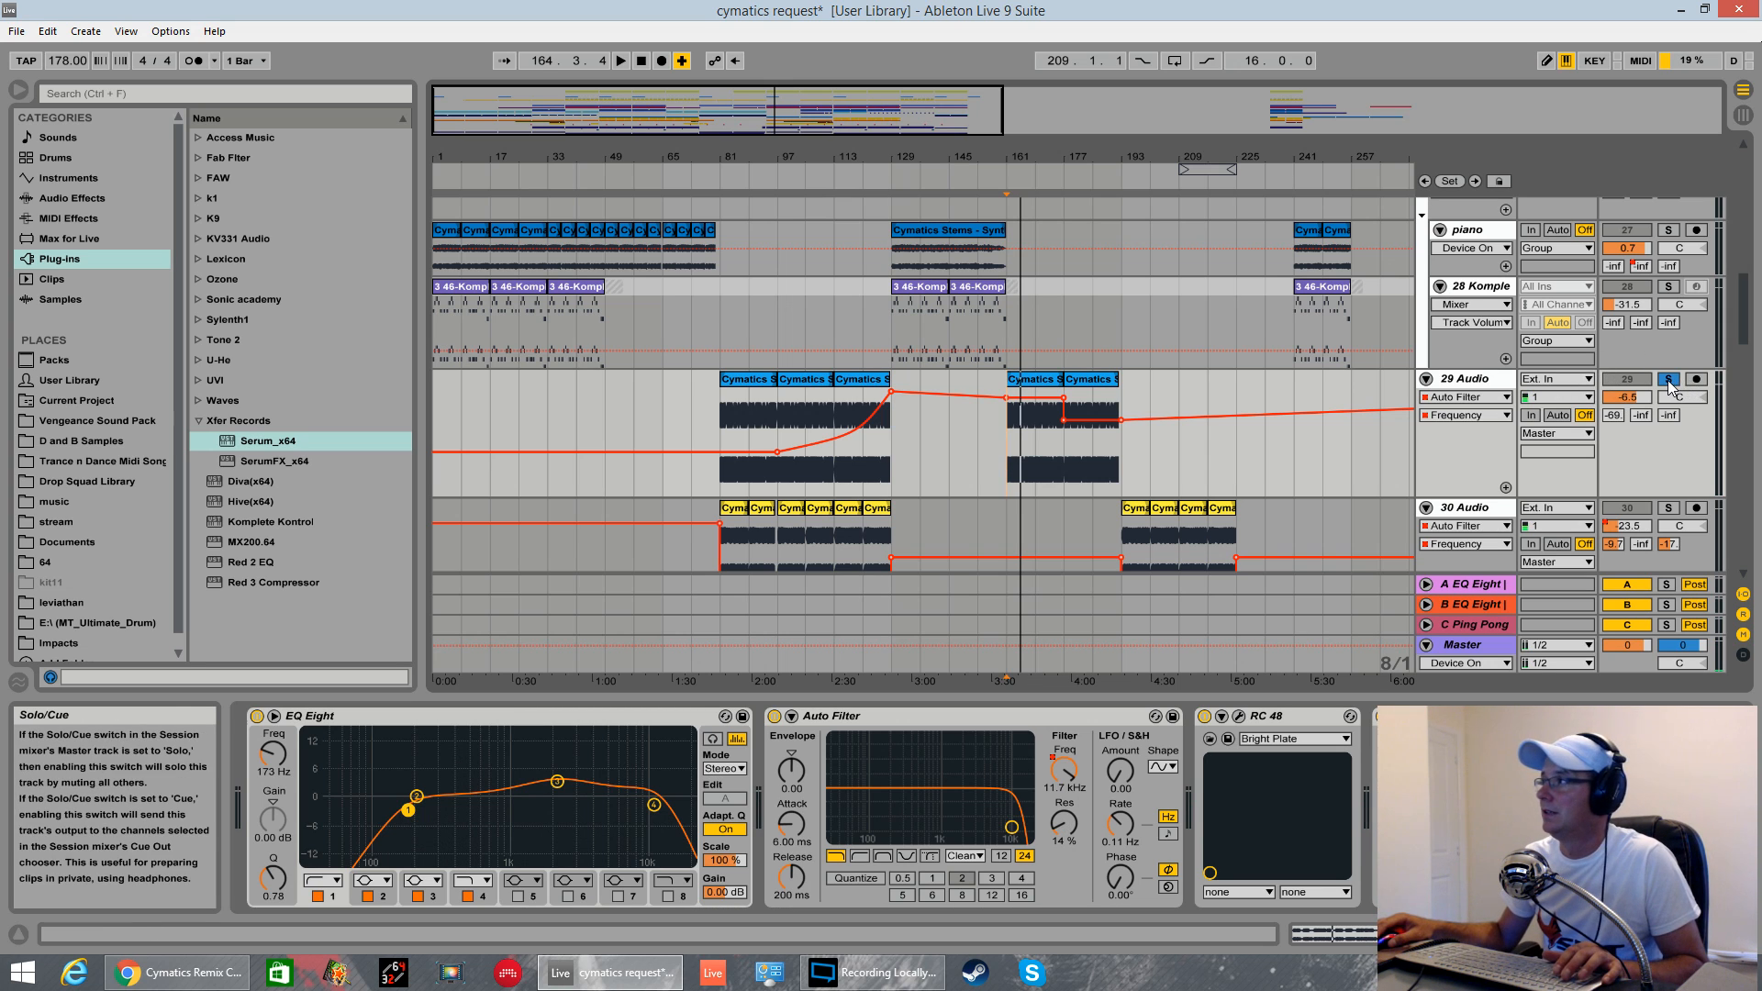
{"action": "left_click", "coordinate": [1669, 380]}
{"action": "key", "text": "space"}
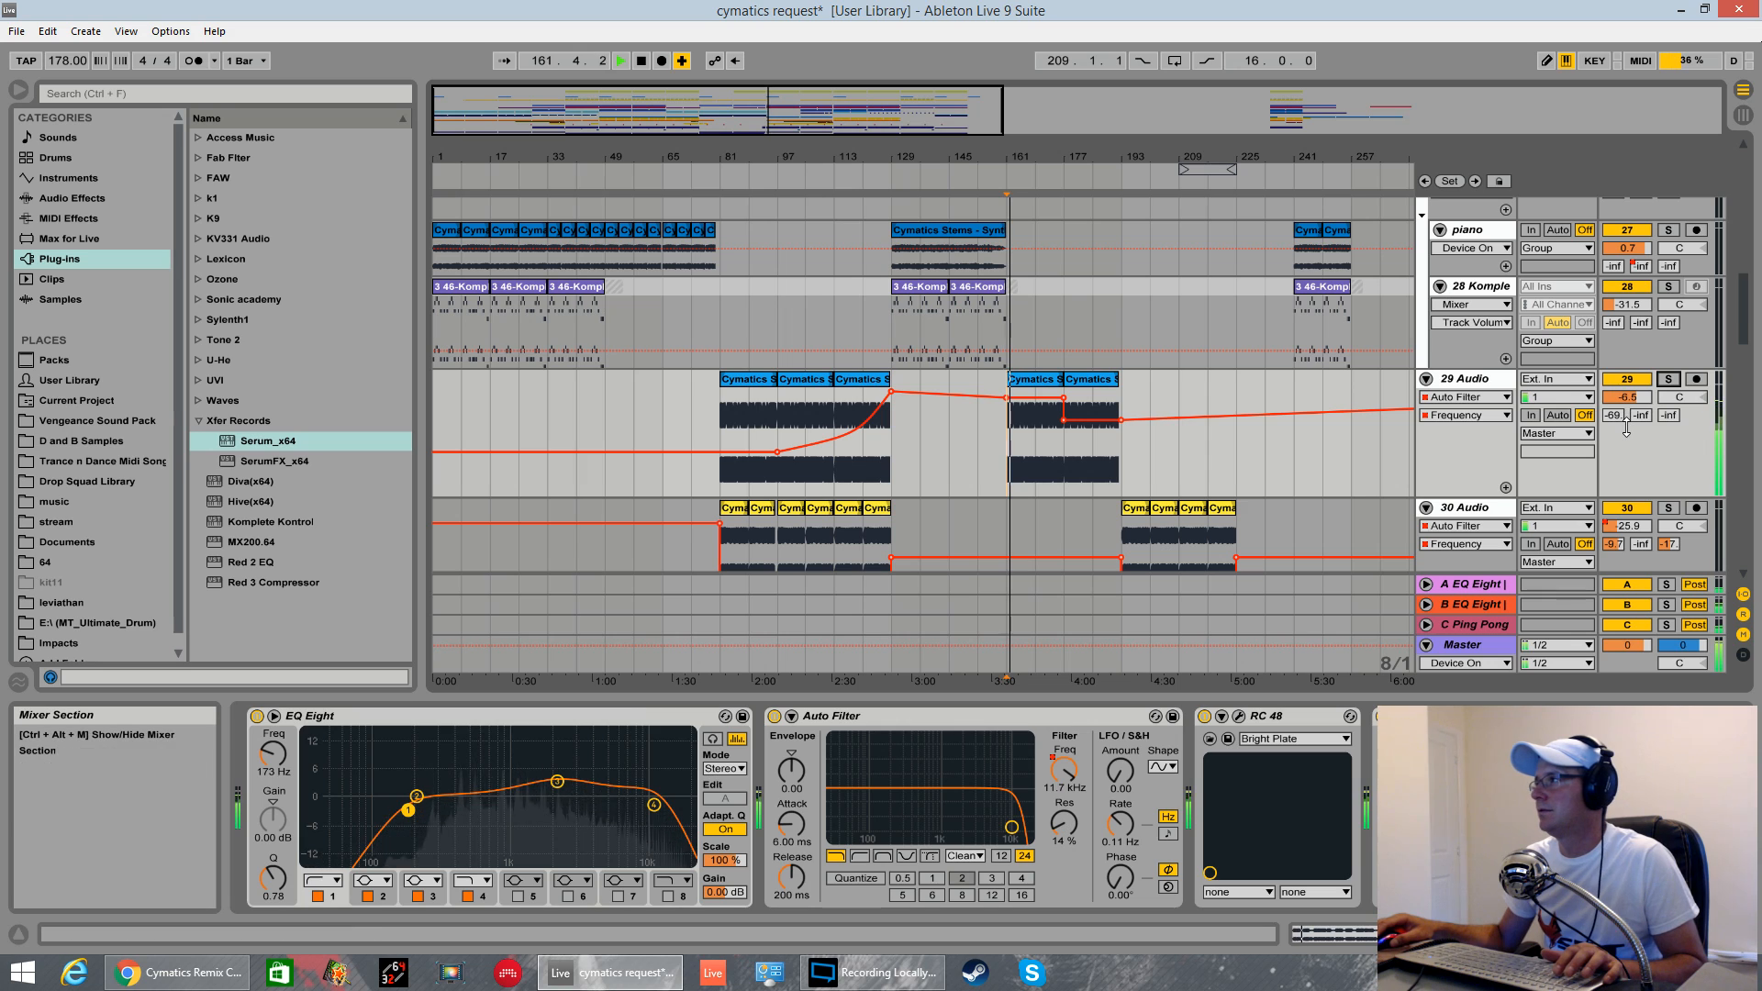
- Unfold 35 Audio to examine its white noise clips and filter automation, and replay the mix from 161.1.1
{"action": "scroll", "coordinate": [1138, 410], "scroll_direction": "up", "scroll_amount": 8}
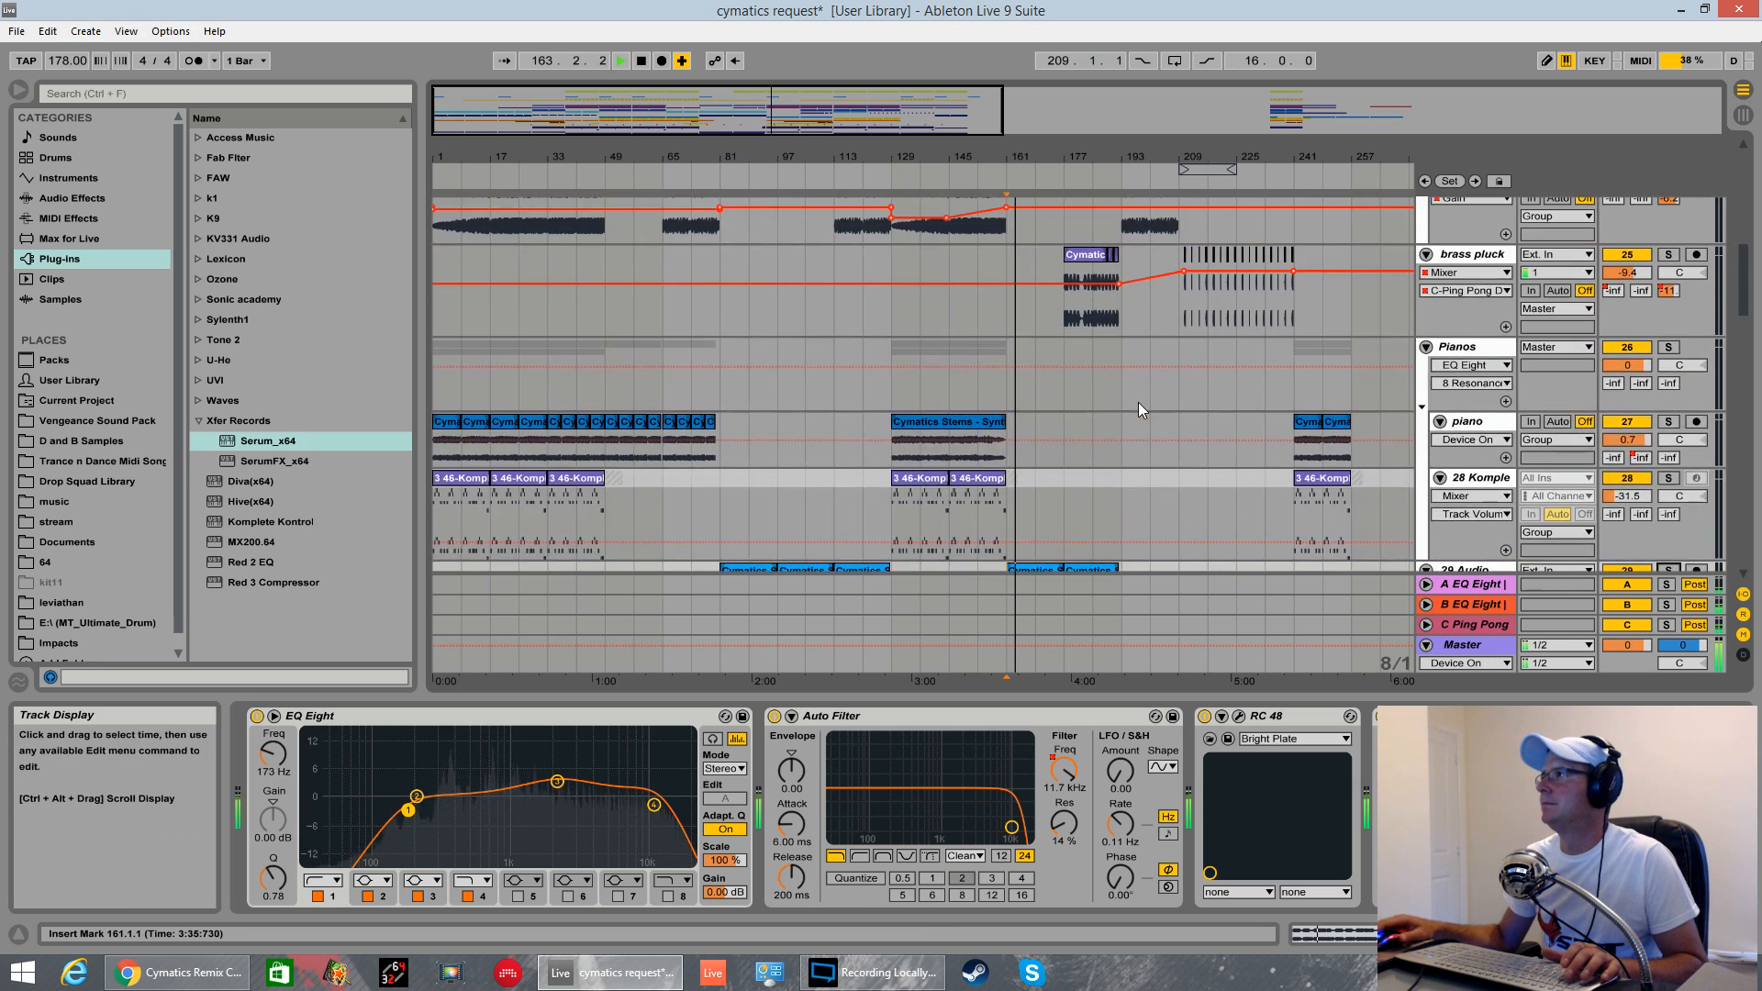
{"action": "scroll", "coordinate": [1138, 402], "scroll_direction": "up", "scroll_amount": 6}
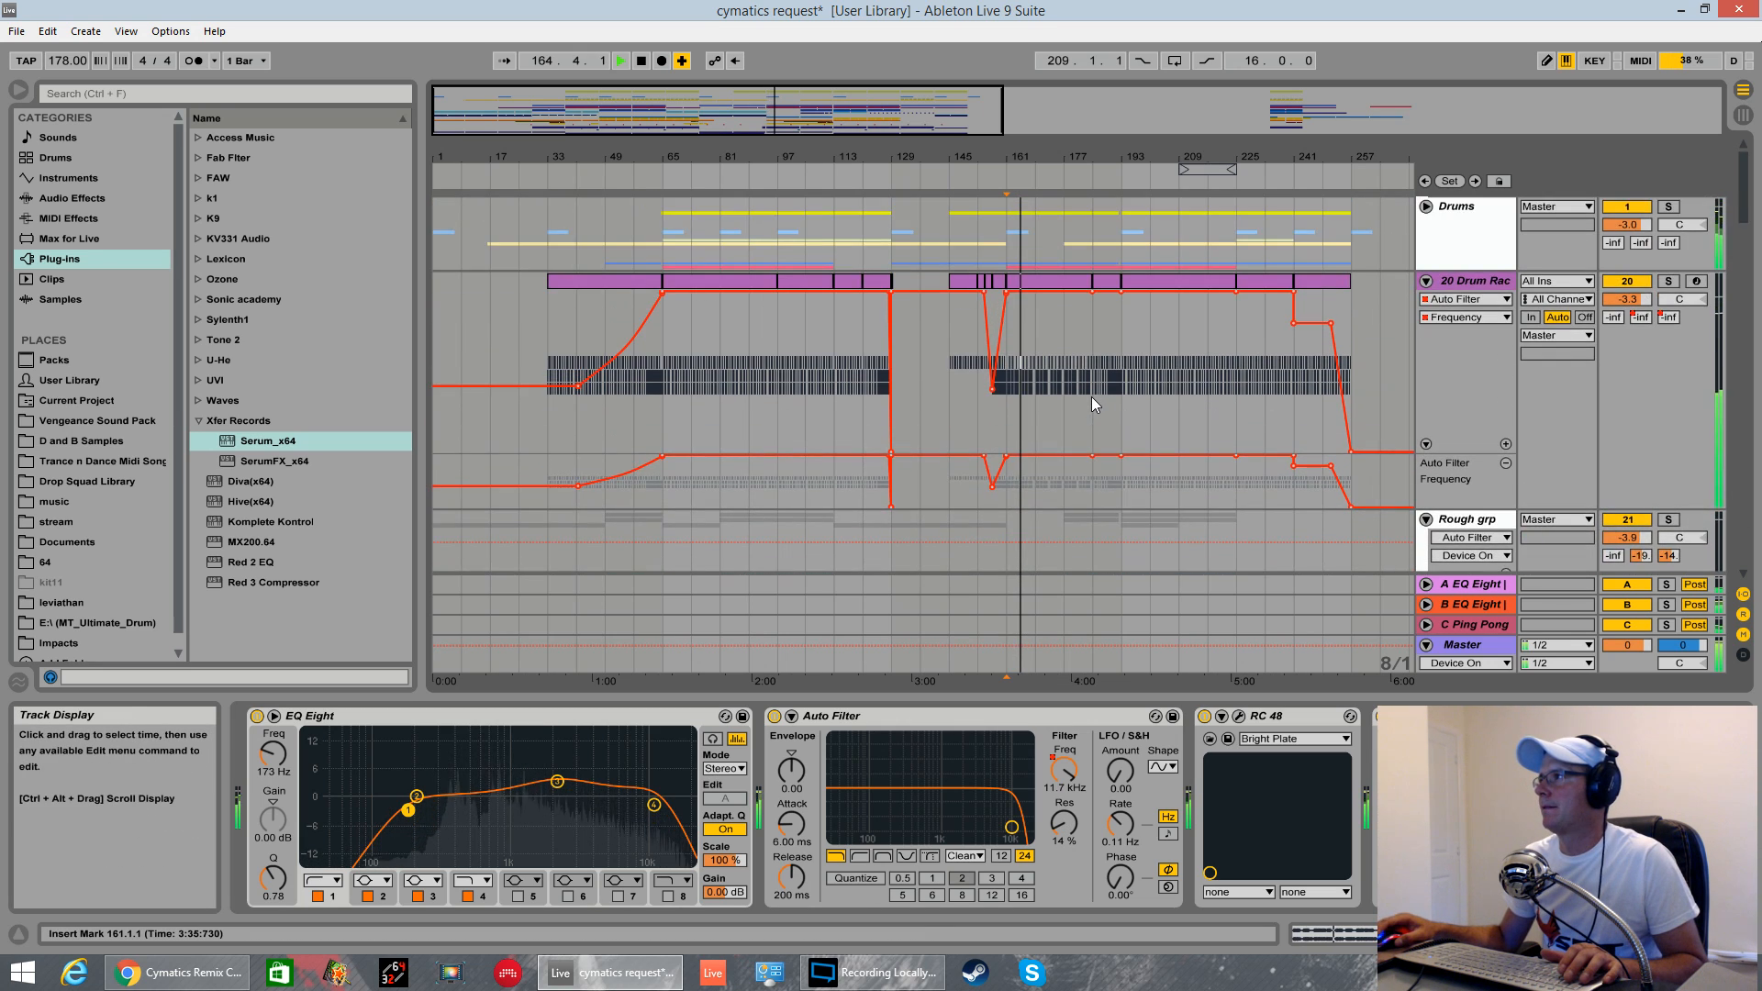
{"action": "scroll", "coordinate": [1074, 393], "scroll_direction": "down", "scroll_amount": 12}
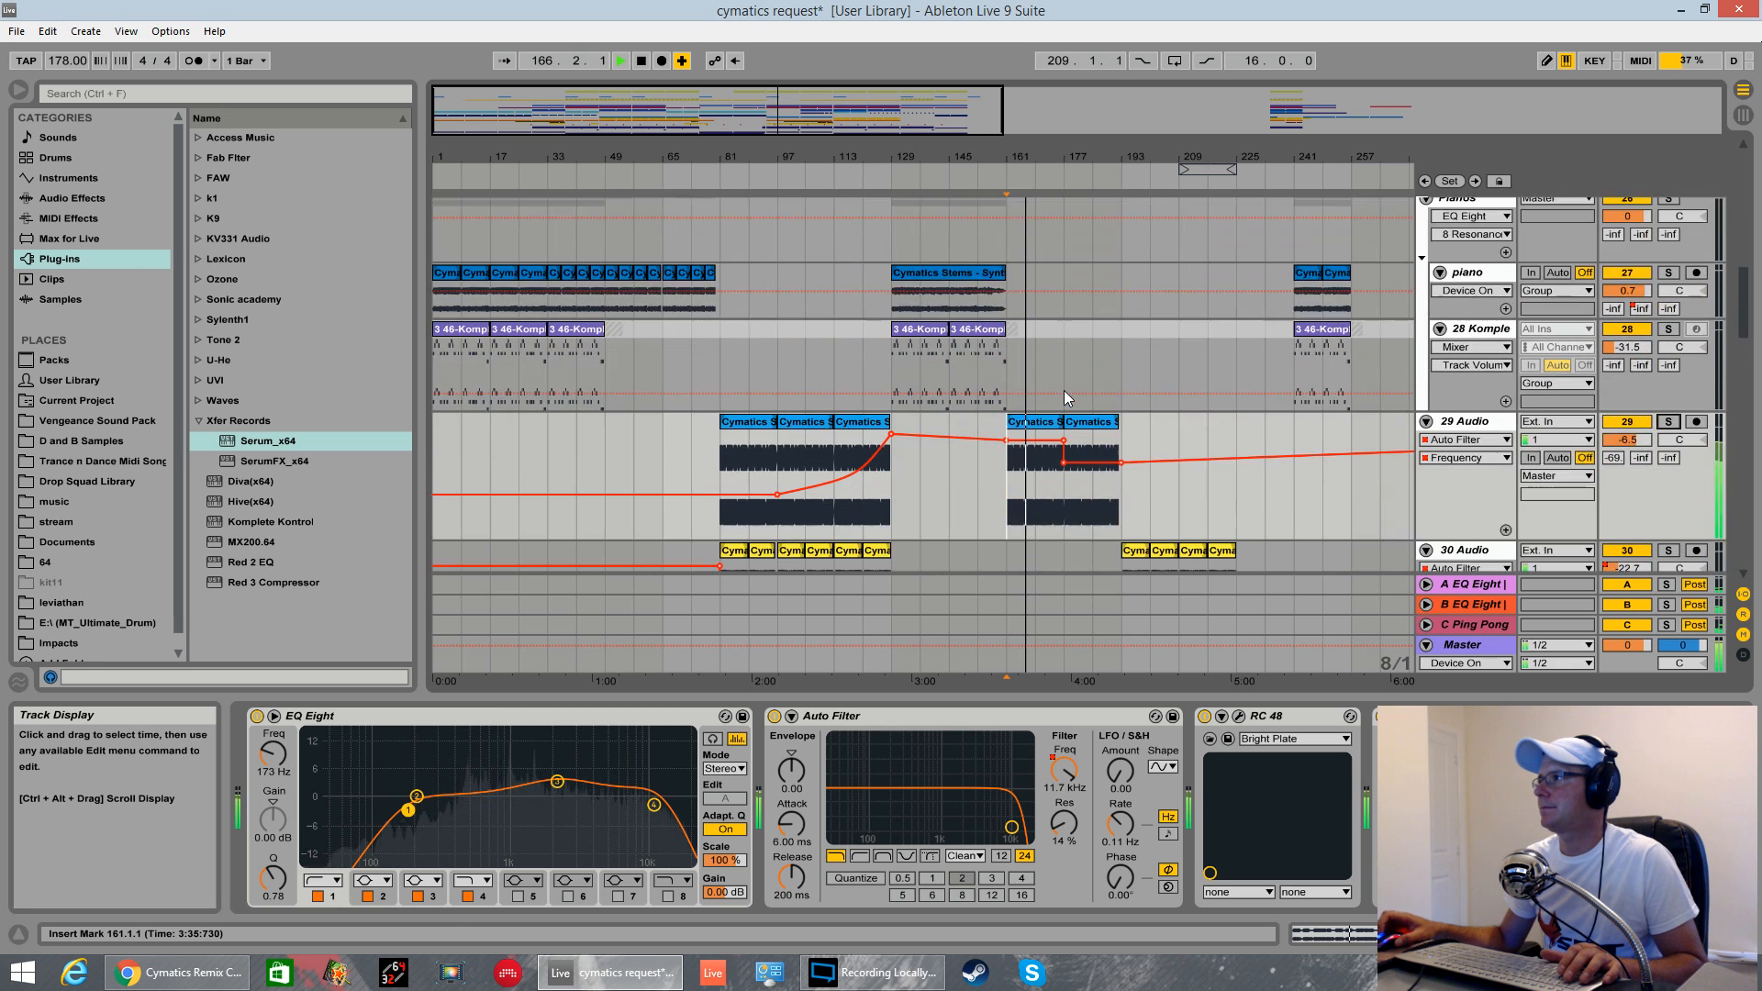
{"action": "scroll", "coordinate": [1065, 393], "scroll_direction": "down", "scroll_amount": 10}
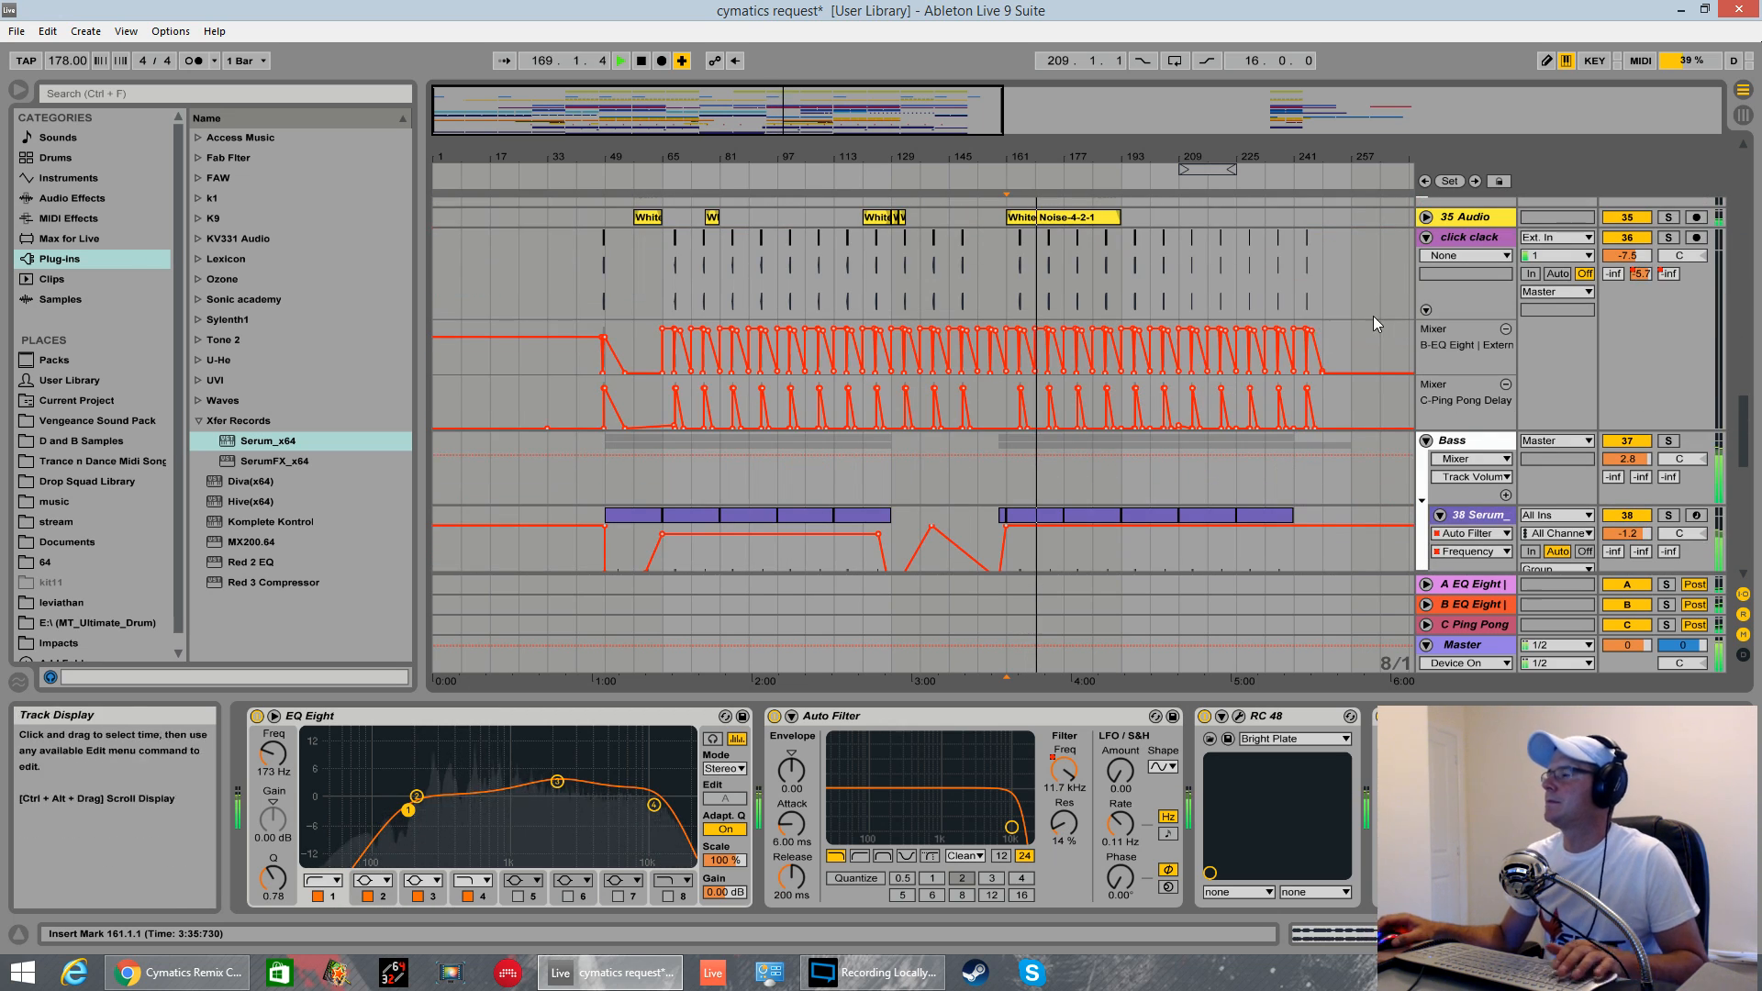
{"action": "scroll", "coordinate": [1193, 368], "scroll_direction": "up", "scroll_amount": 3}
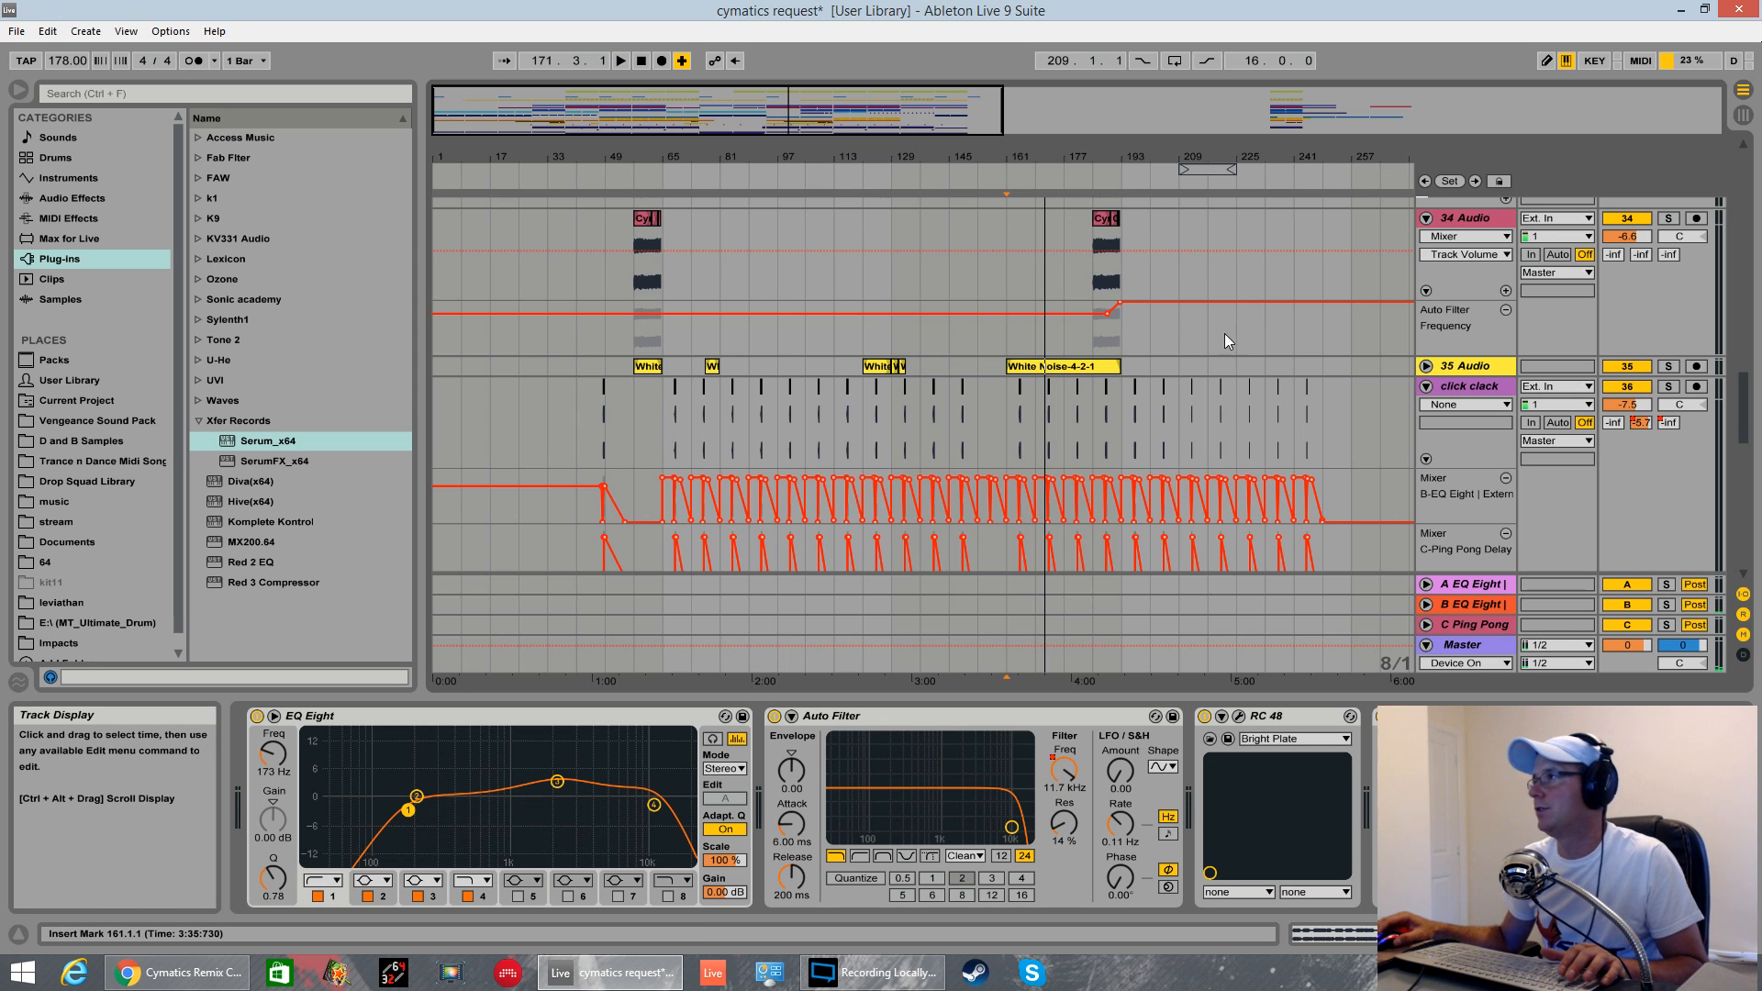
{"action": "left_click", "coordinate": [1426, 365]}
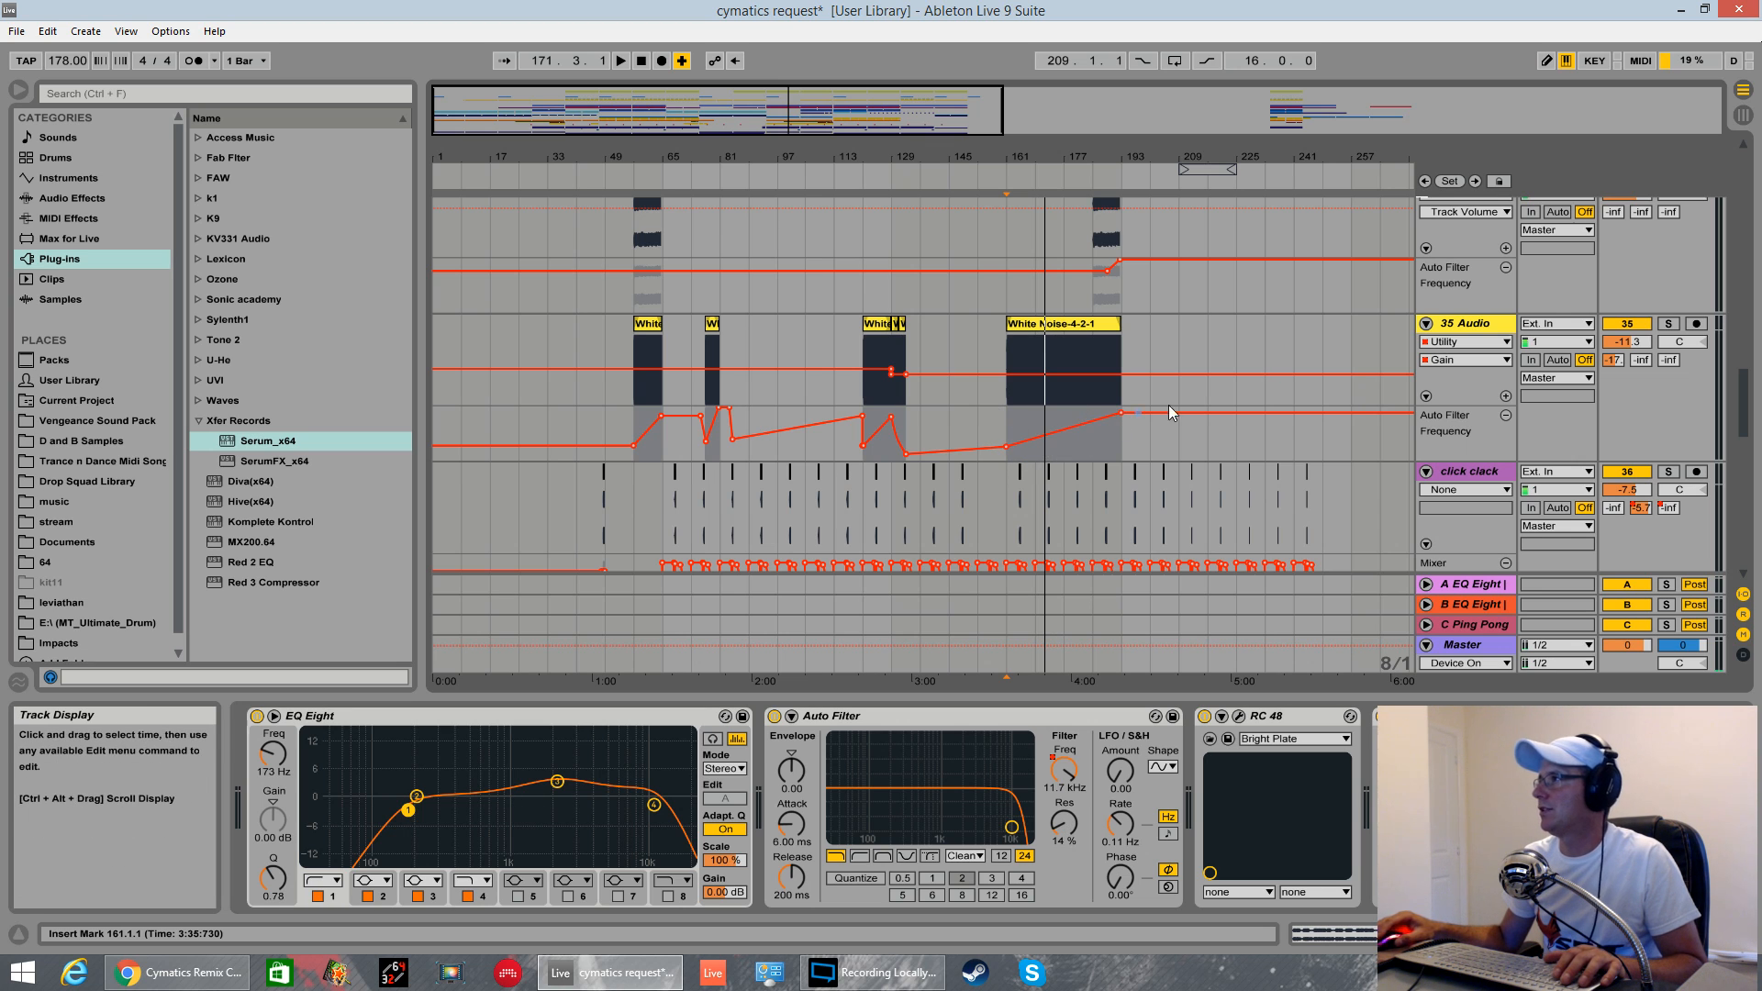
{"action": "scroll", "coordinate": [1102, 413], "scroll_direction": "up", "scroll_amount": 2}
{"action": "key", "text": "space"}
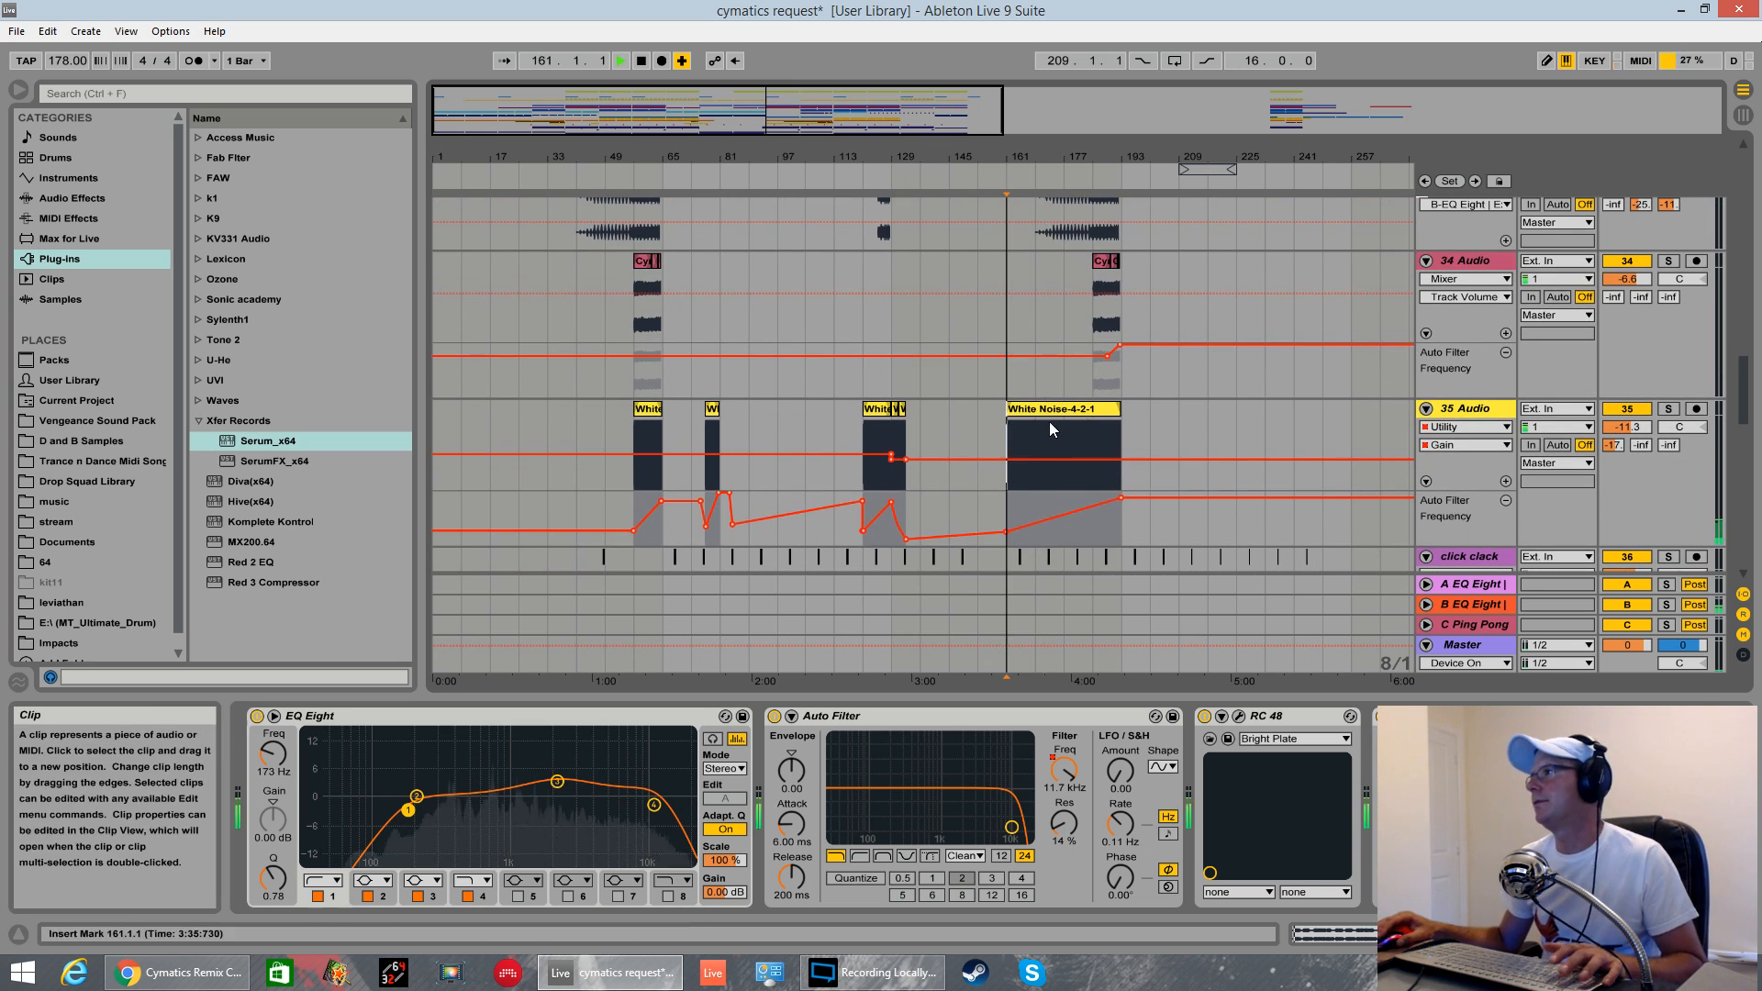
- Look over the tracks from 35 Audio back to the drum rack around bar 161 while the full mix plays
{"action": "scroll", "coordinate": [1193, 463], "scroll_direction": "up", "scroll_amount": 3}
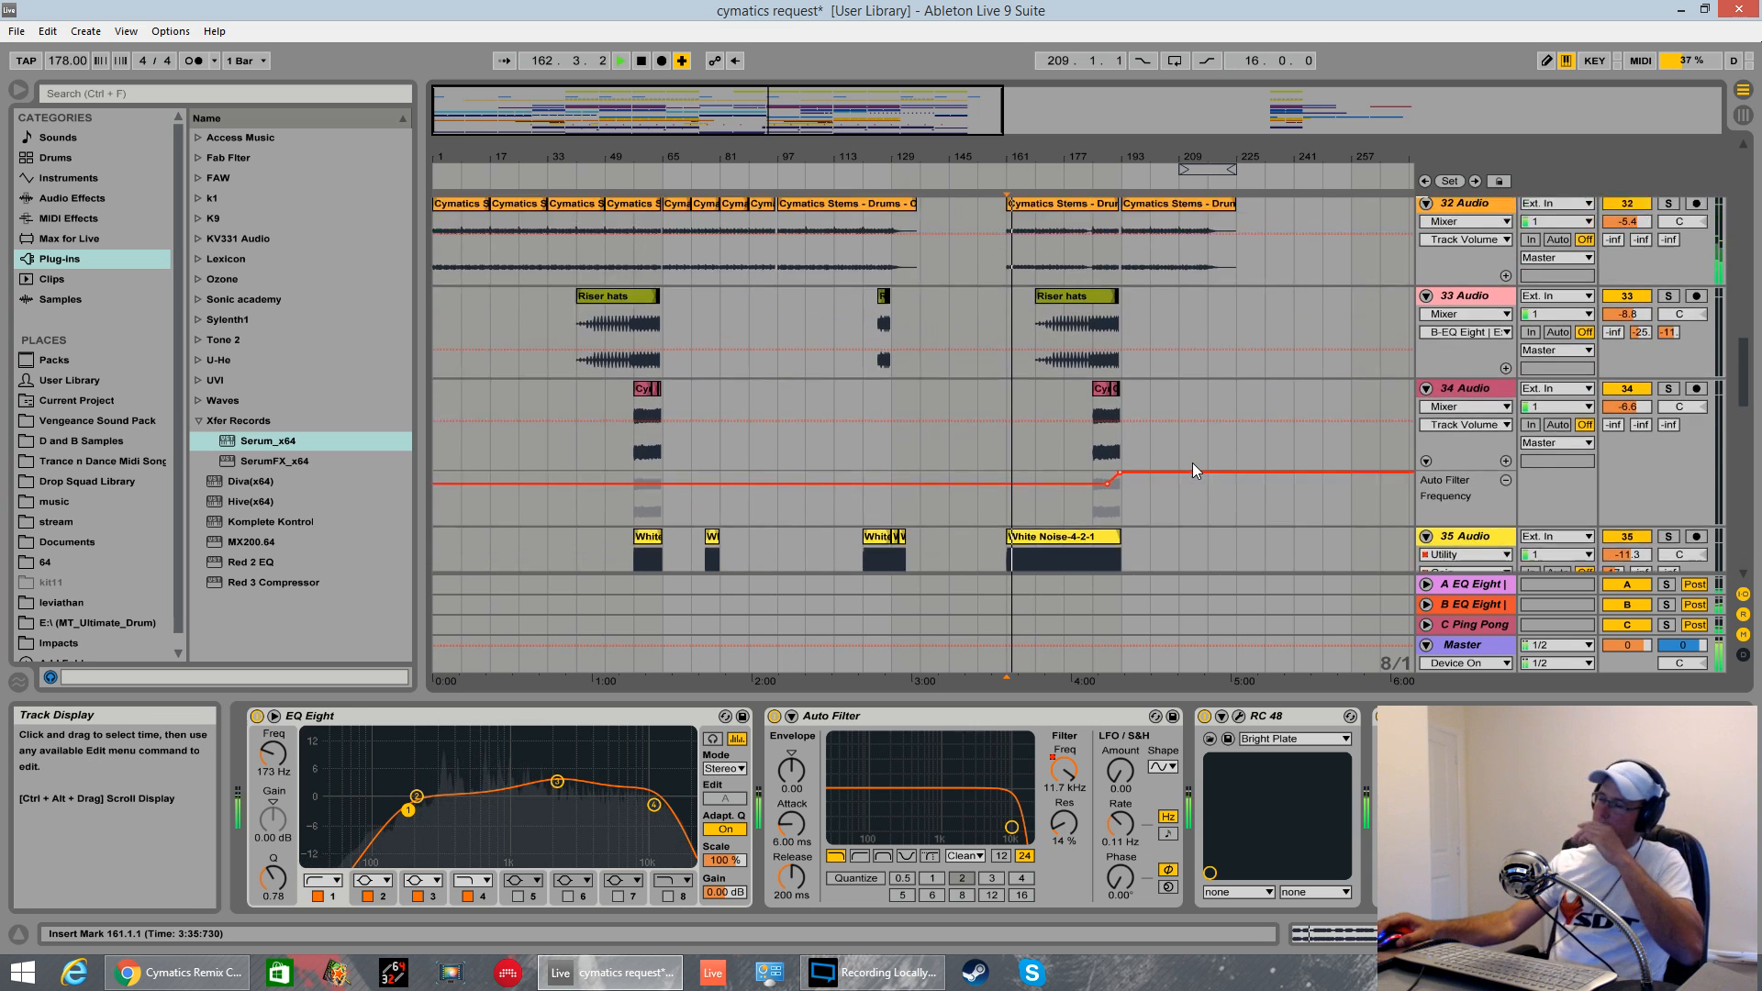
{"action": "scroll", "coordinate": [1192, 462], "scroll_direction": "up", "scroll_amount": 9}
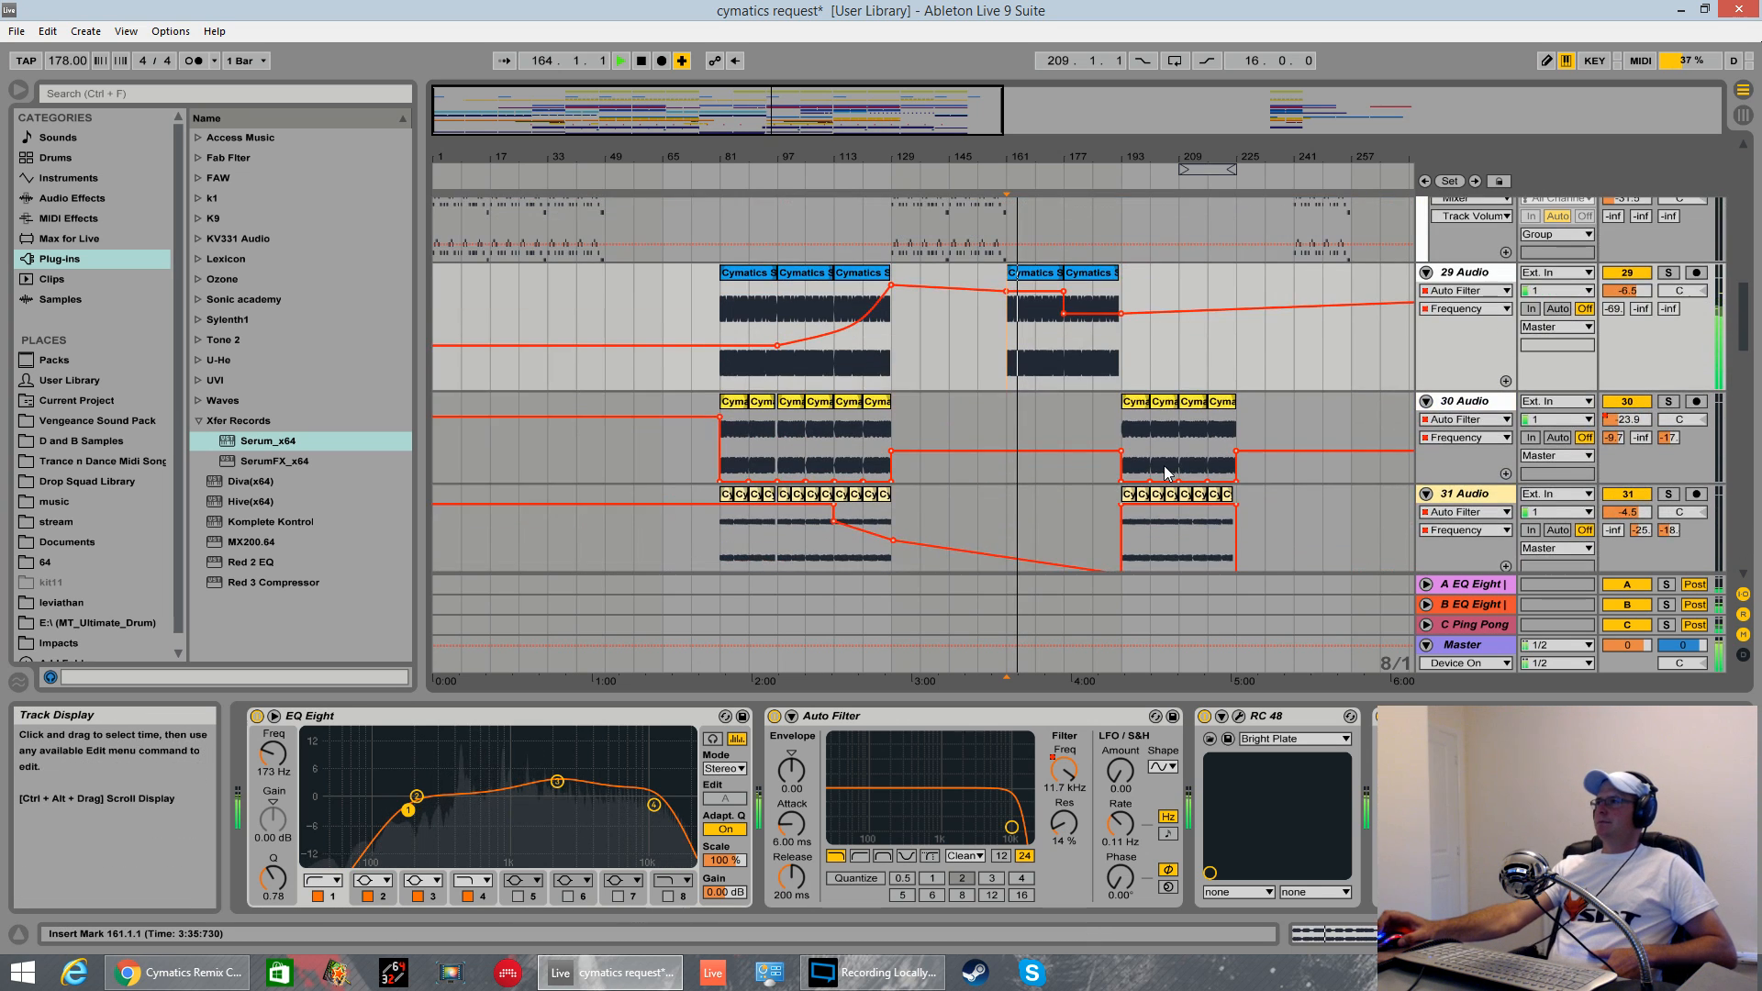
{"action": "scroll", "coordinate": [1164, 473], "scroll_direction": "up", "scroll_amount": 7}
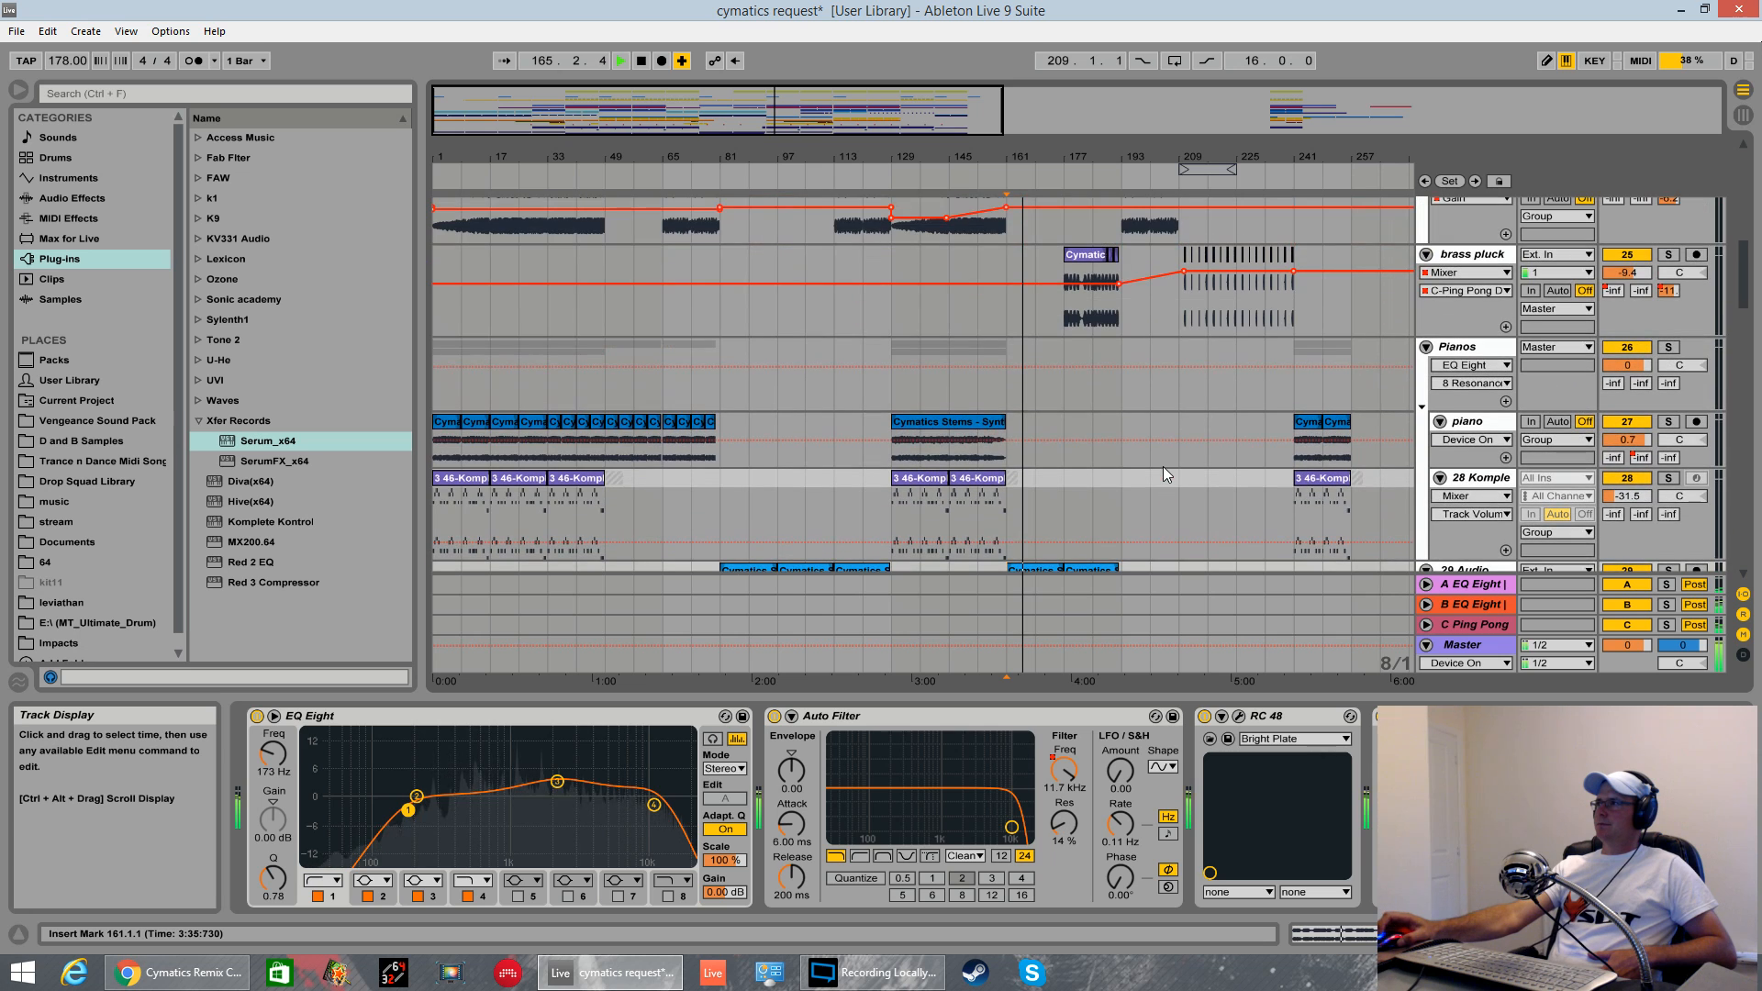
{"action": "scroll", "coordinate": [1164, 466], "scroll_direction": "down", "scroll_amount": 5}
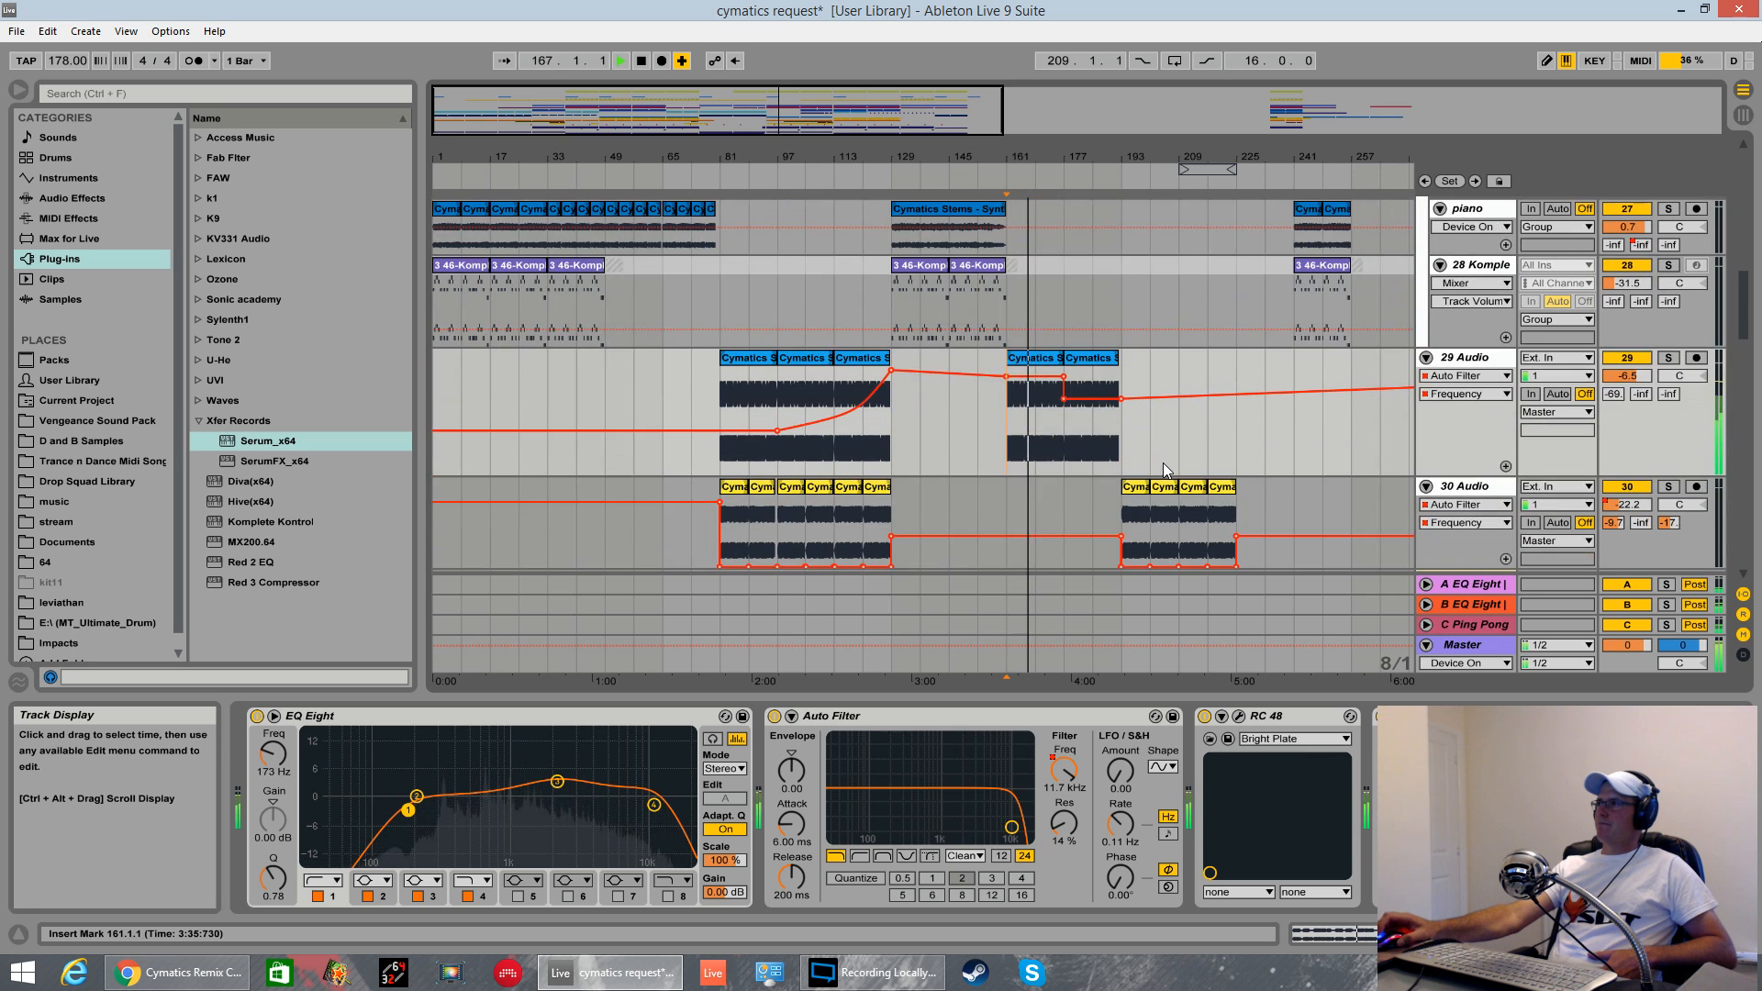
{"action": "scroll", "coordinate": [1163, 463], "scroll_direction": "up", "scroll_amount": 10}
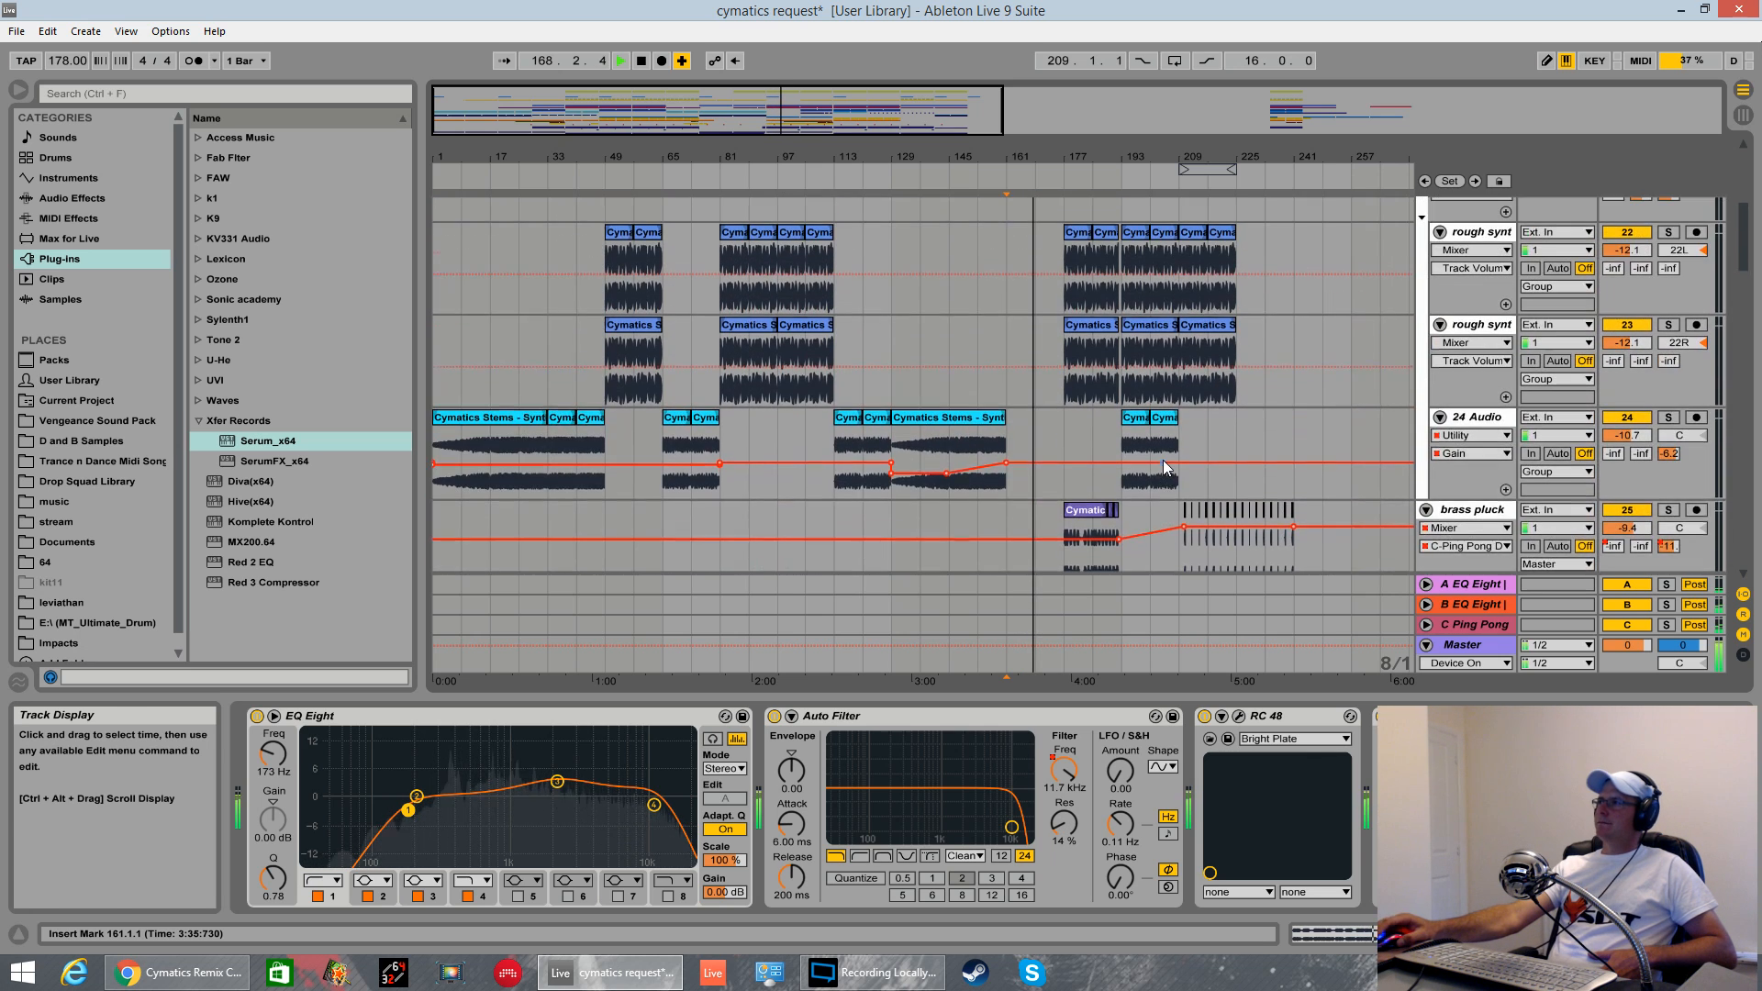
{"action": "scroll", "coordinate": [1164, 463], "scroll_direction": "up", "scroll_amount": 4}
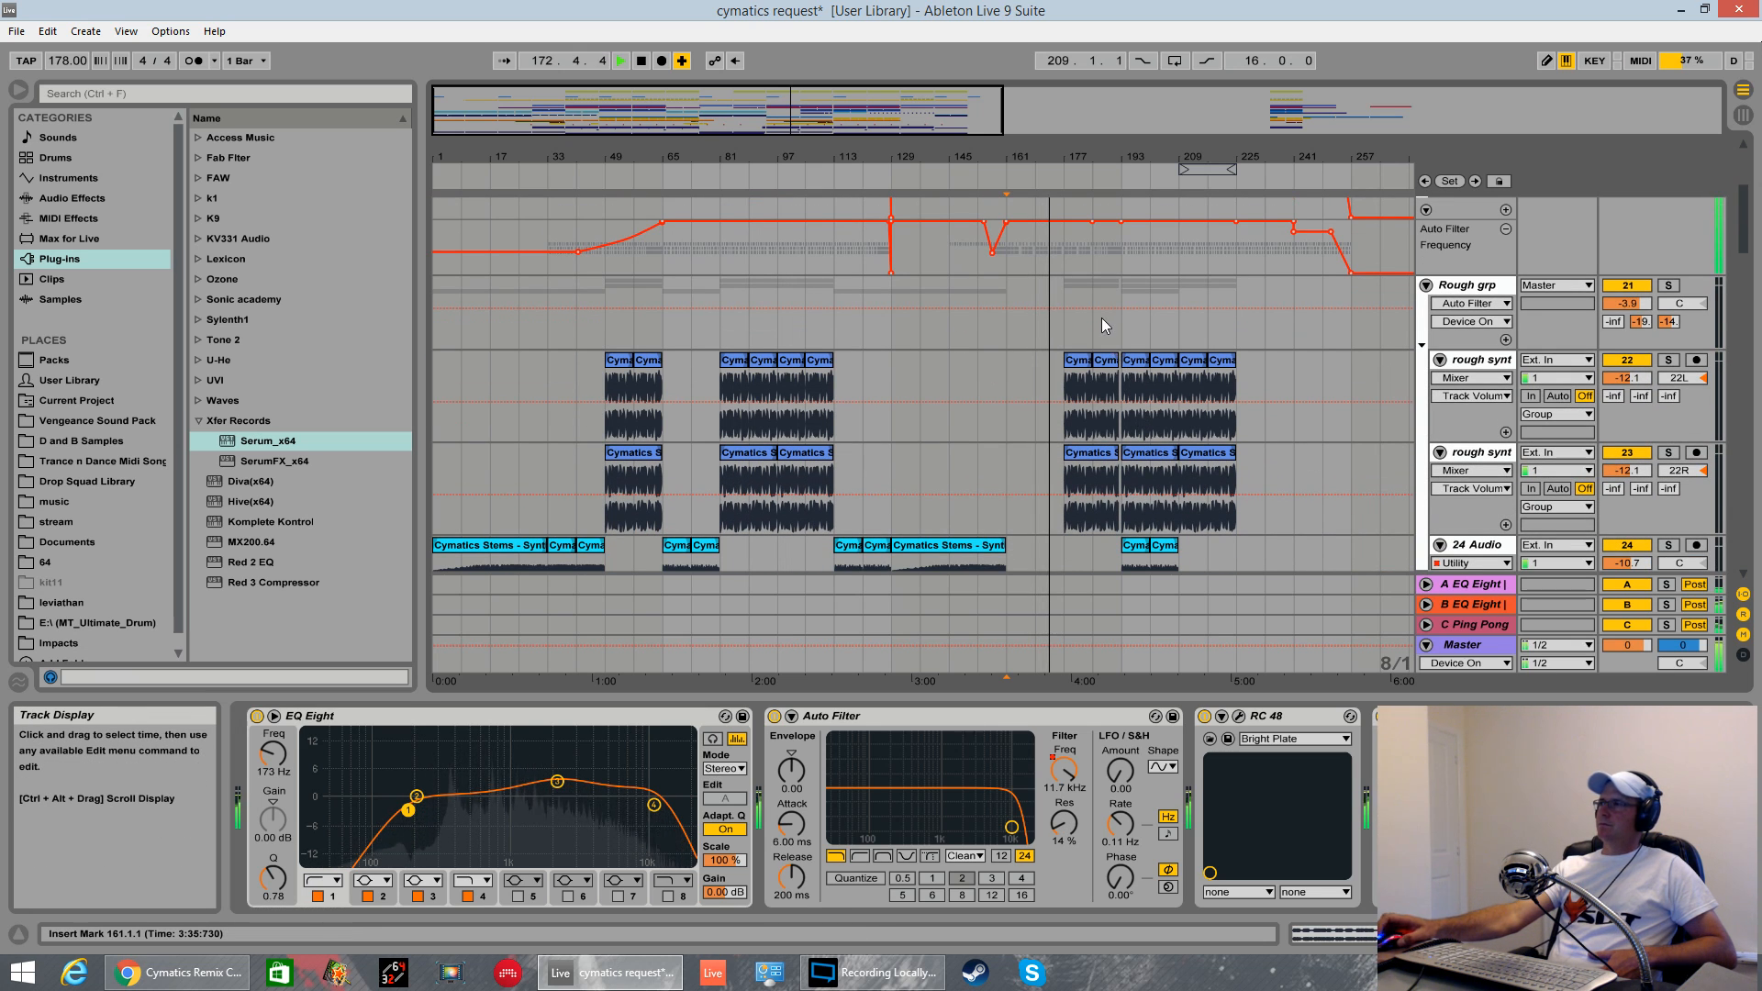
{"action": "scroll", "coordinate": [1099, 326], "scroll_direction": "up", "scroll_amount": 5}
{"action": "scroll", "coordinate": [1106, 353], "scroll_direction": "up", "scroll_amount": 1}
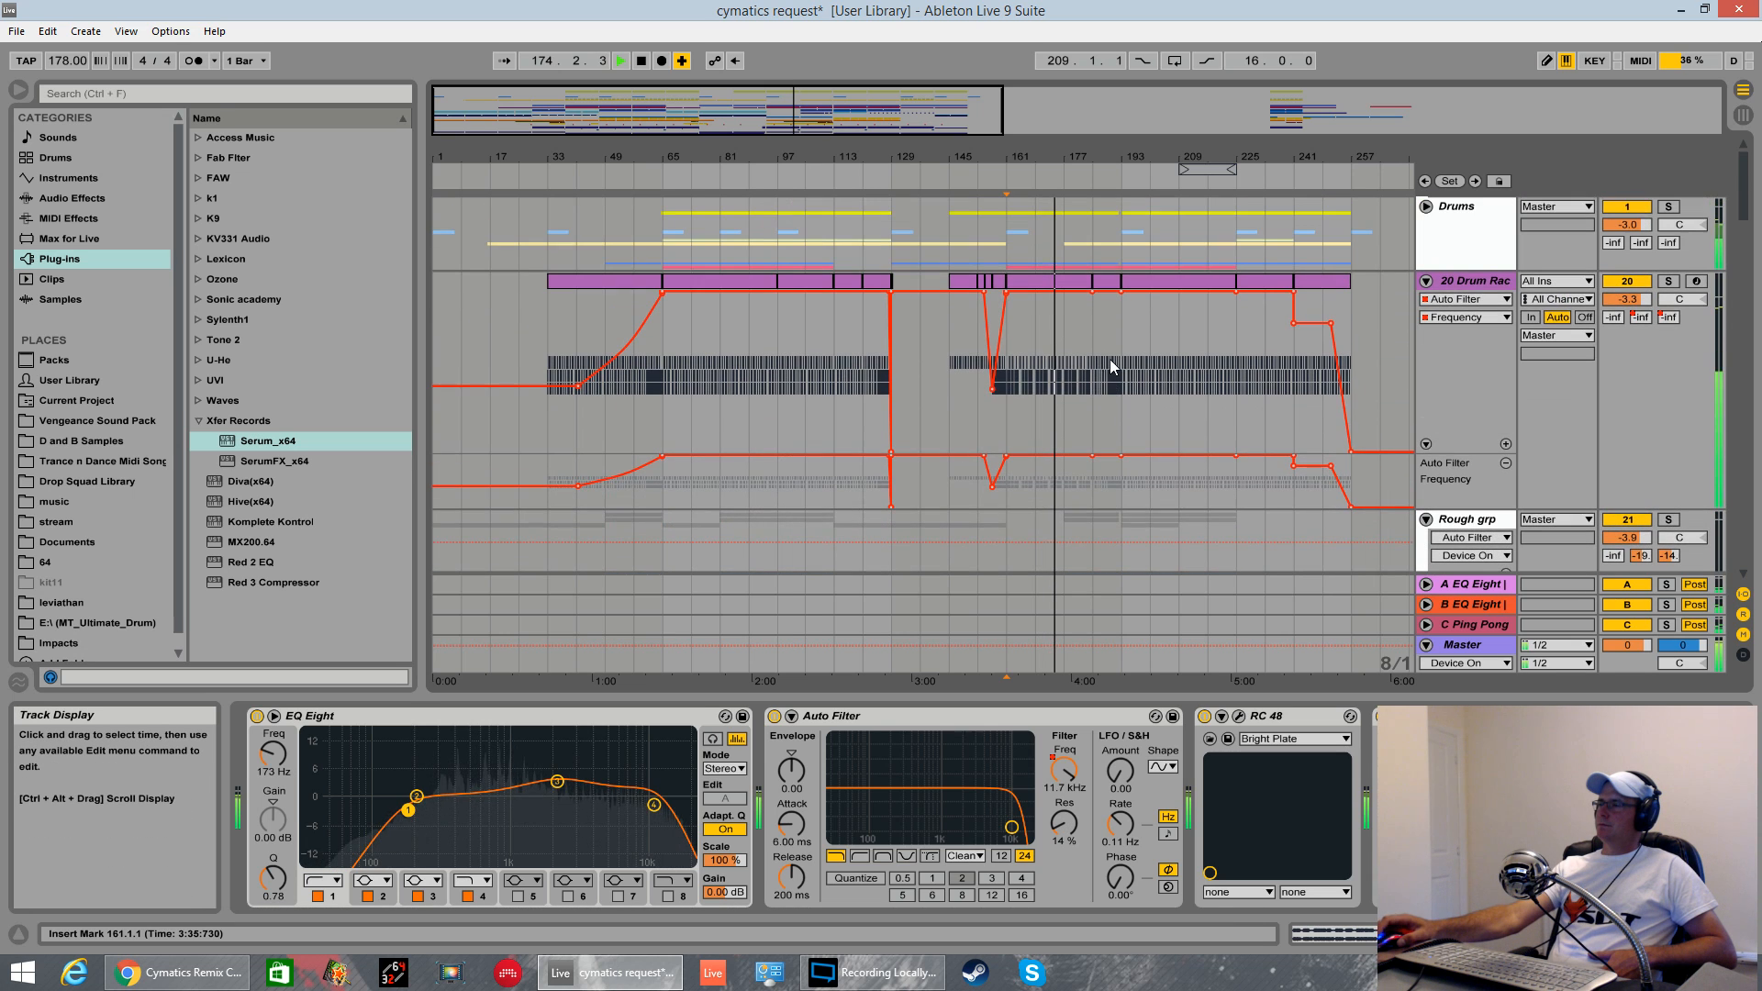
- Open the drum rack's MIDI clip starting at bar 161 and examine its kick and snare pattern in an enlarged note editor
{"action": "left_click", "coordinate": [1080, 292], "text": "shift"}
{"action": "double_click", "coordinate": [1079, 285]}
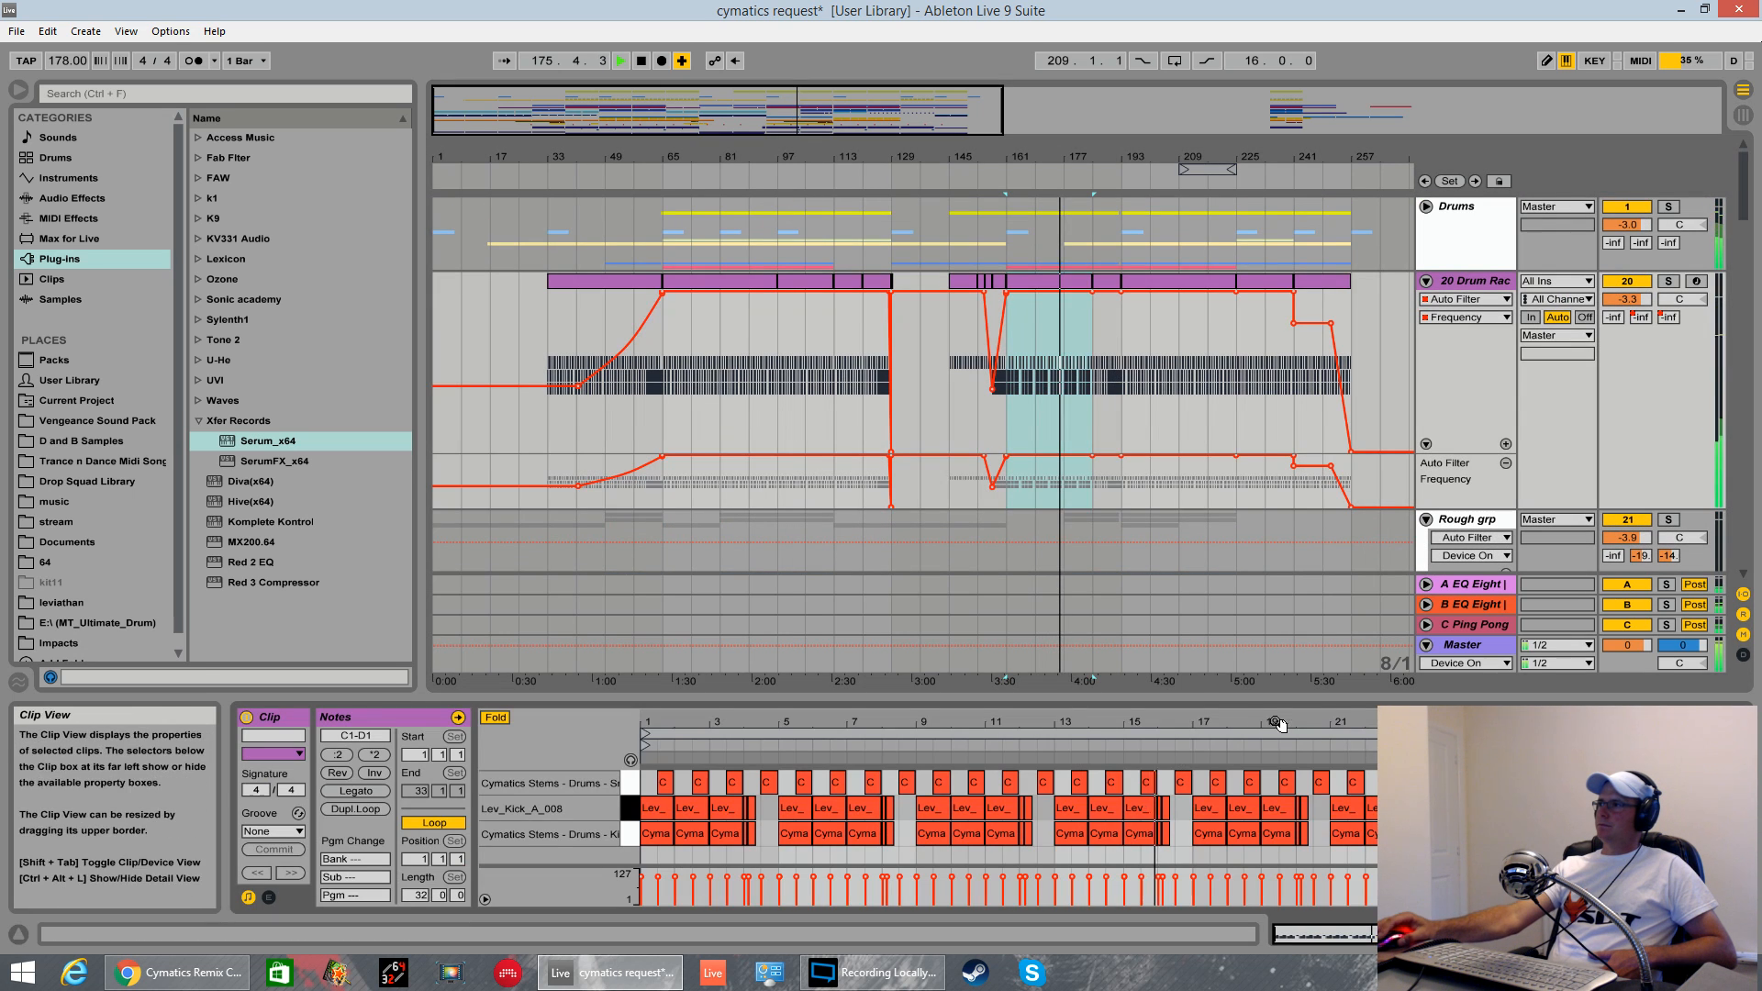
{"action": "left_click_drag", "start_coordinate": [1259, 698], "coordinate": [1248, 430]}
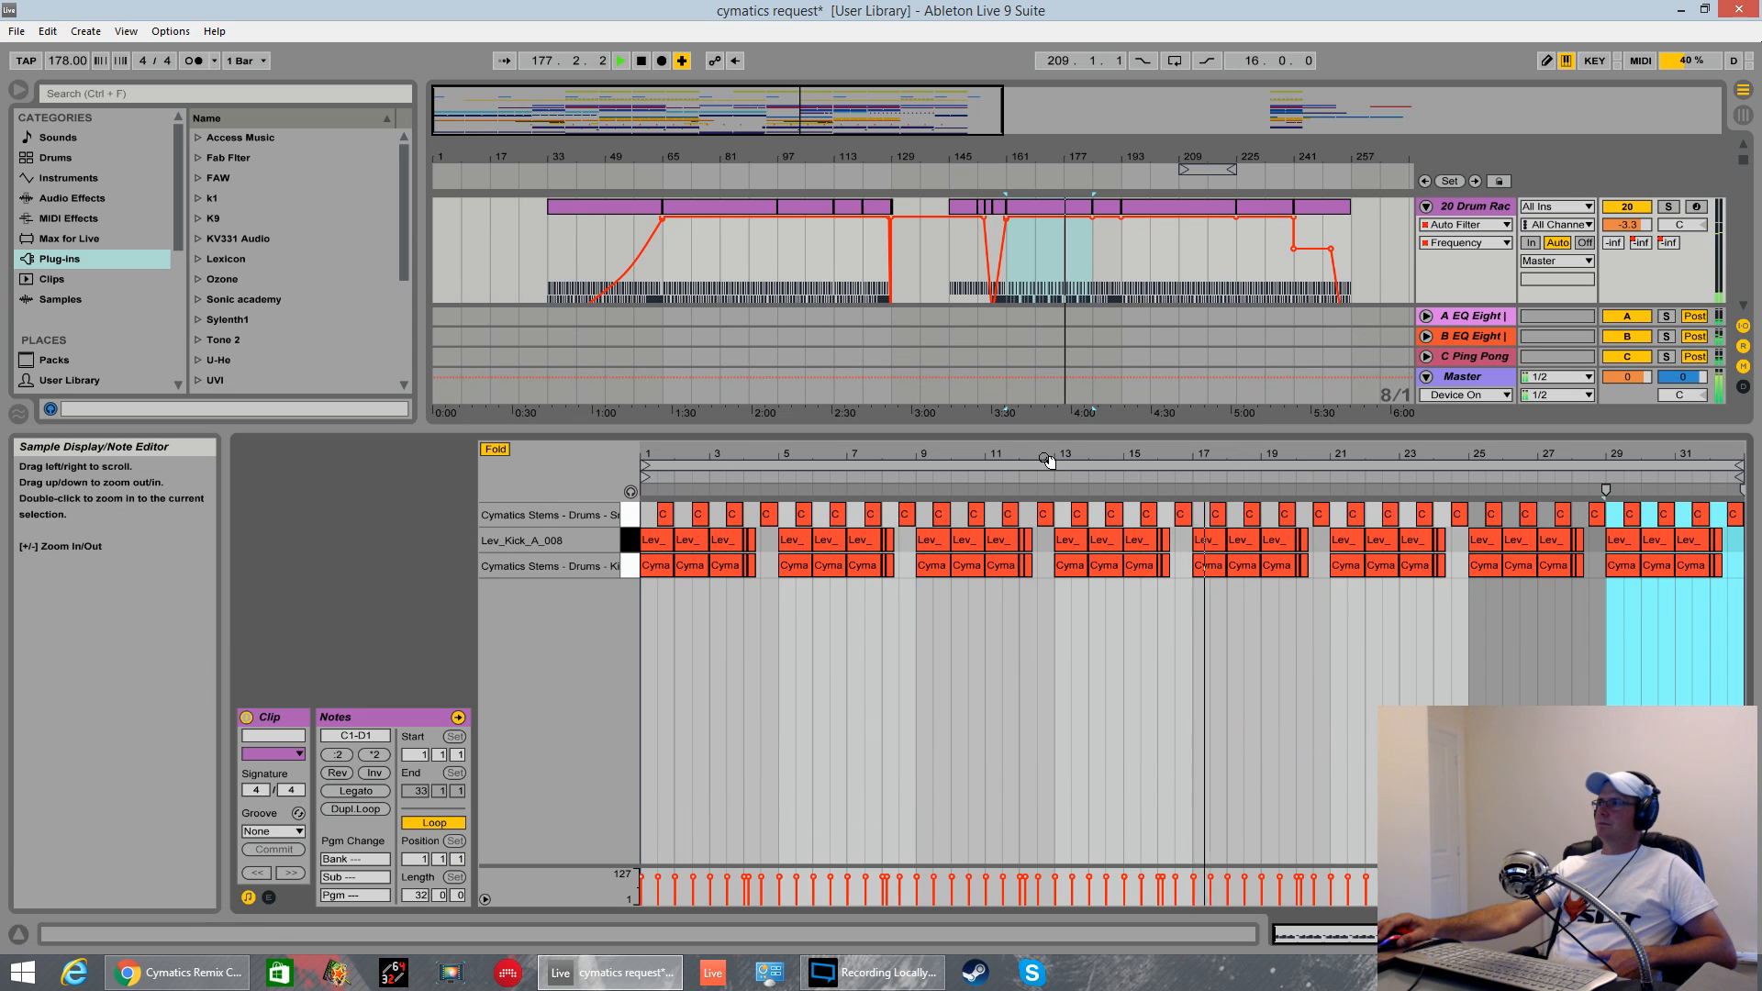
{"action": "left_click_drag", "start_coordinate": [1066, 458], "coordinate": [1066, 516]}
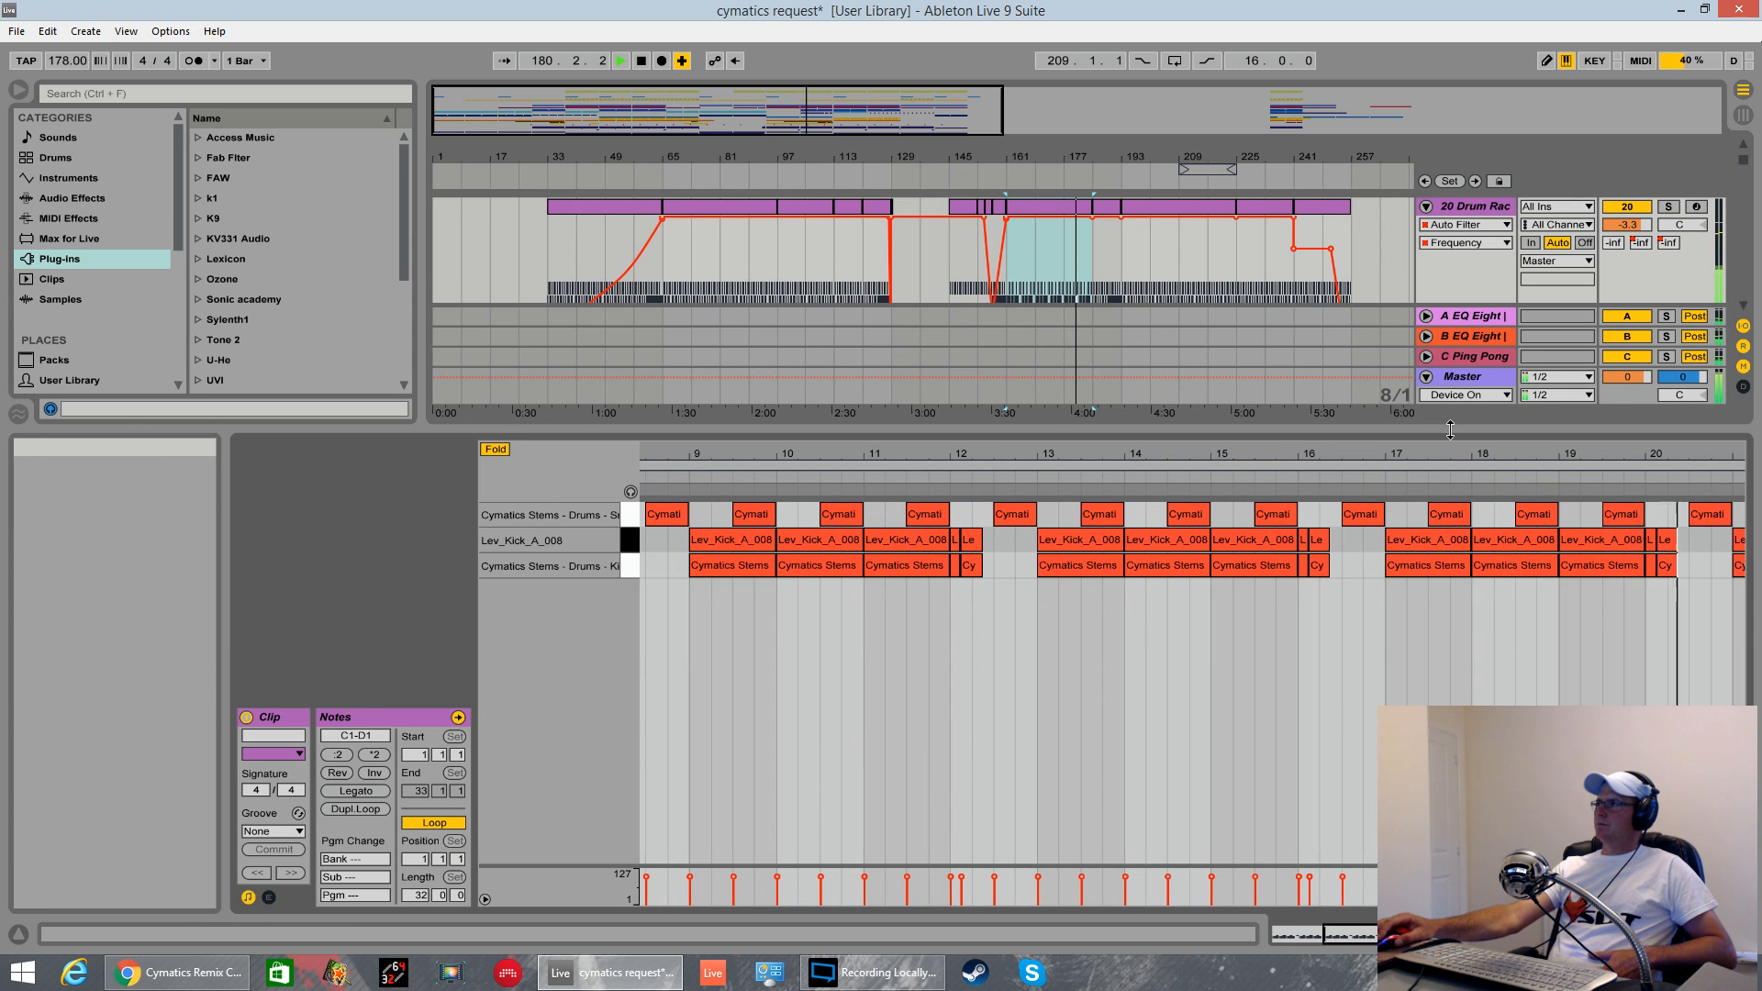
{"action": "left_click_drag", "start_coordinate": [1451, 430], "coordinate": [1442, 698]}
- Solo the Rough grp briefly during playback and return to the full mix
{"action": "scroll", "coordinate": [1259, 402], "scroll_direction": "down", "scroll_amount": 2}
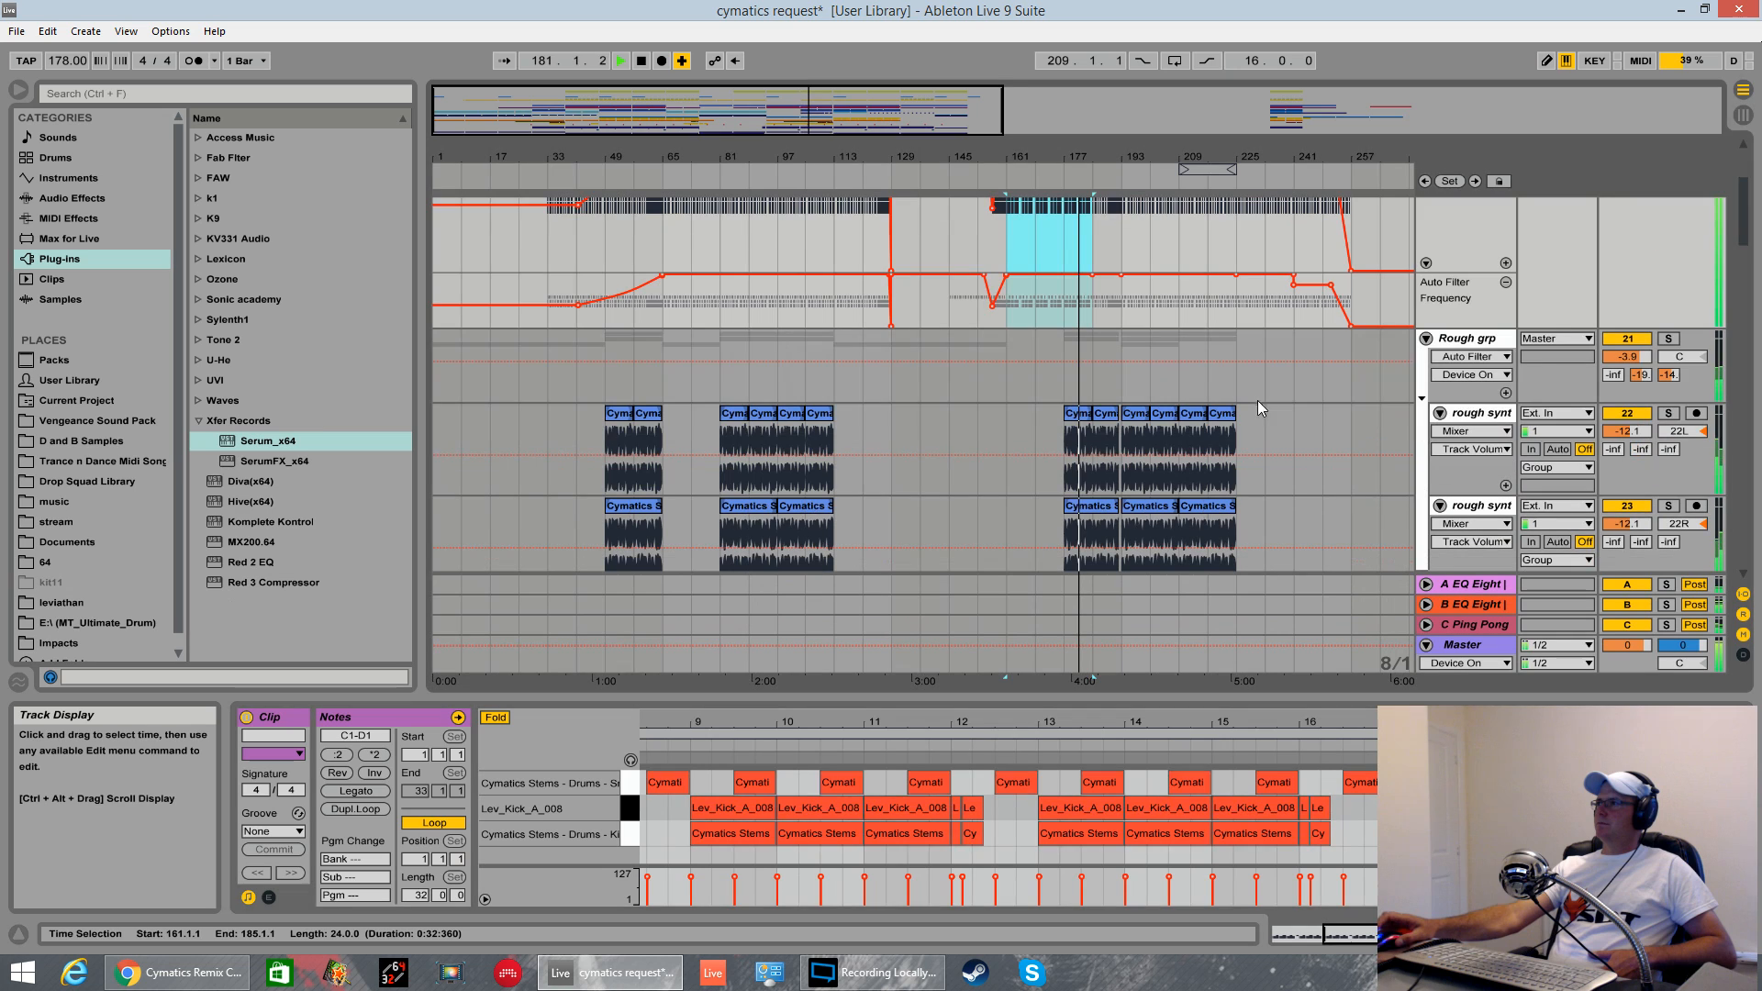
{"action": "left_click", "coordinate": [1668, 340]}
{"action": "left_click", "coordinate": [1669, 340]}
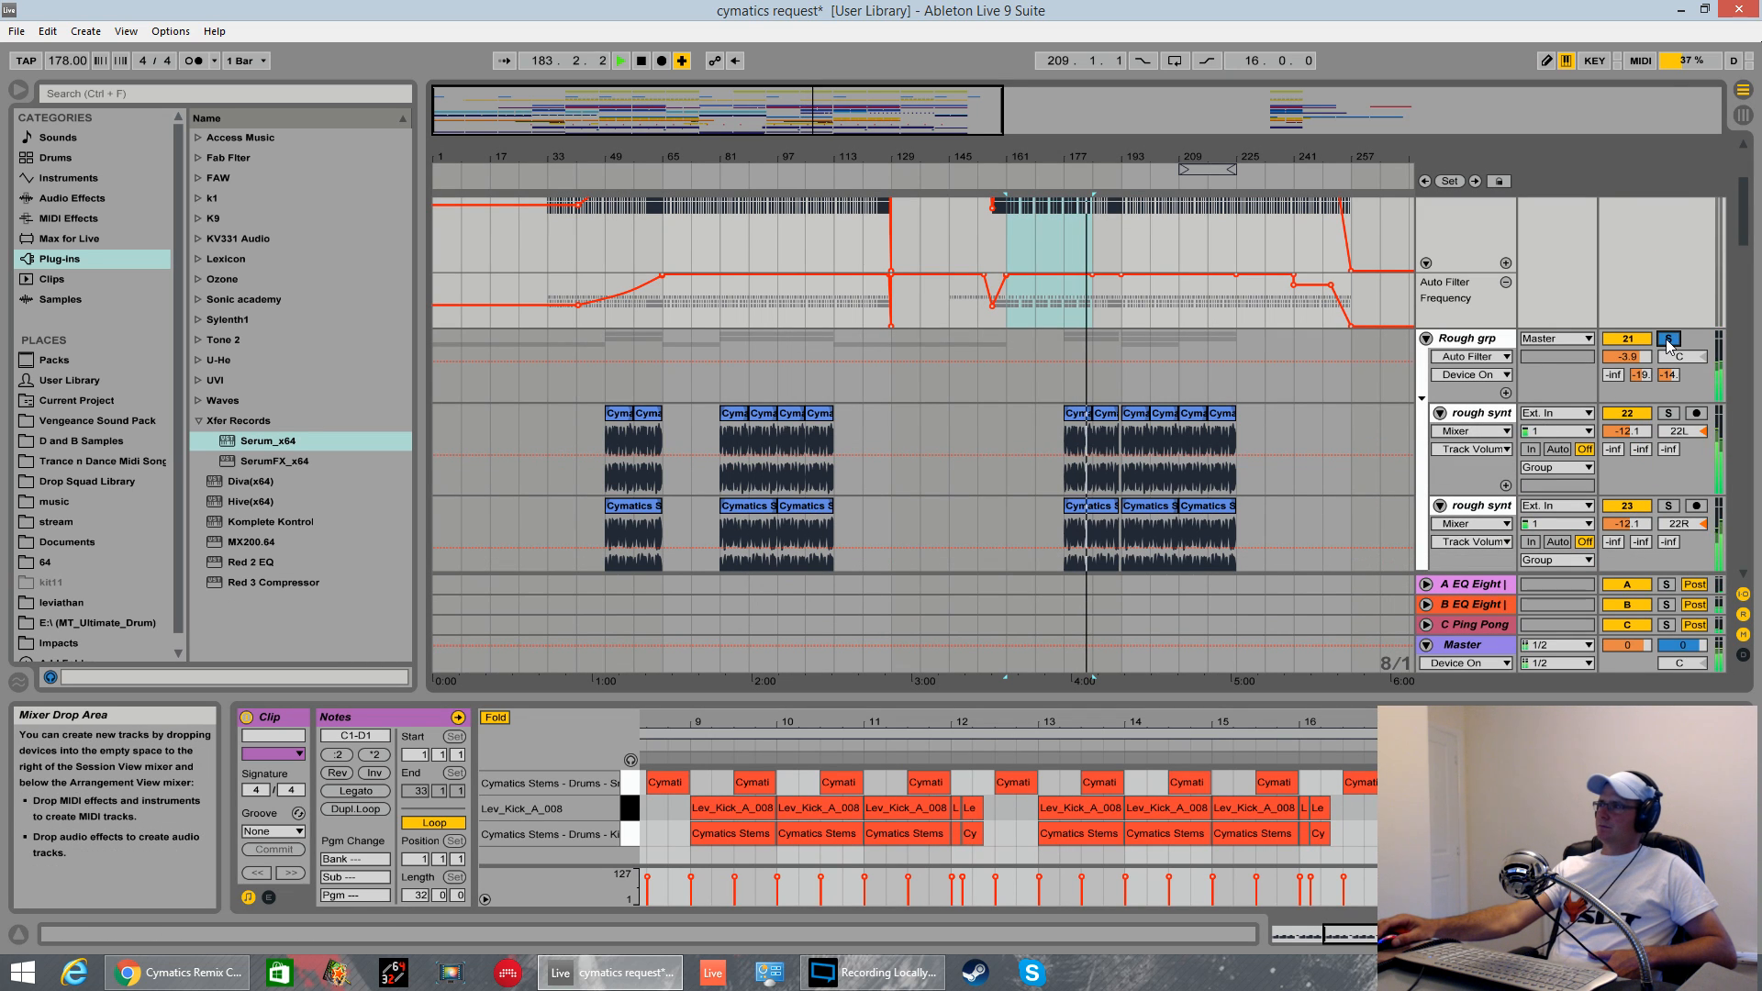
- Open the brass pluck clip at bar 177 and play it soloed from 177.1.1
{"action": "scroll", "coordinate": [1292, 350], "scroll_direction": "down", "scroll_amount": 5}
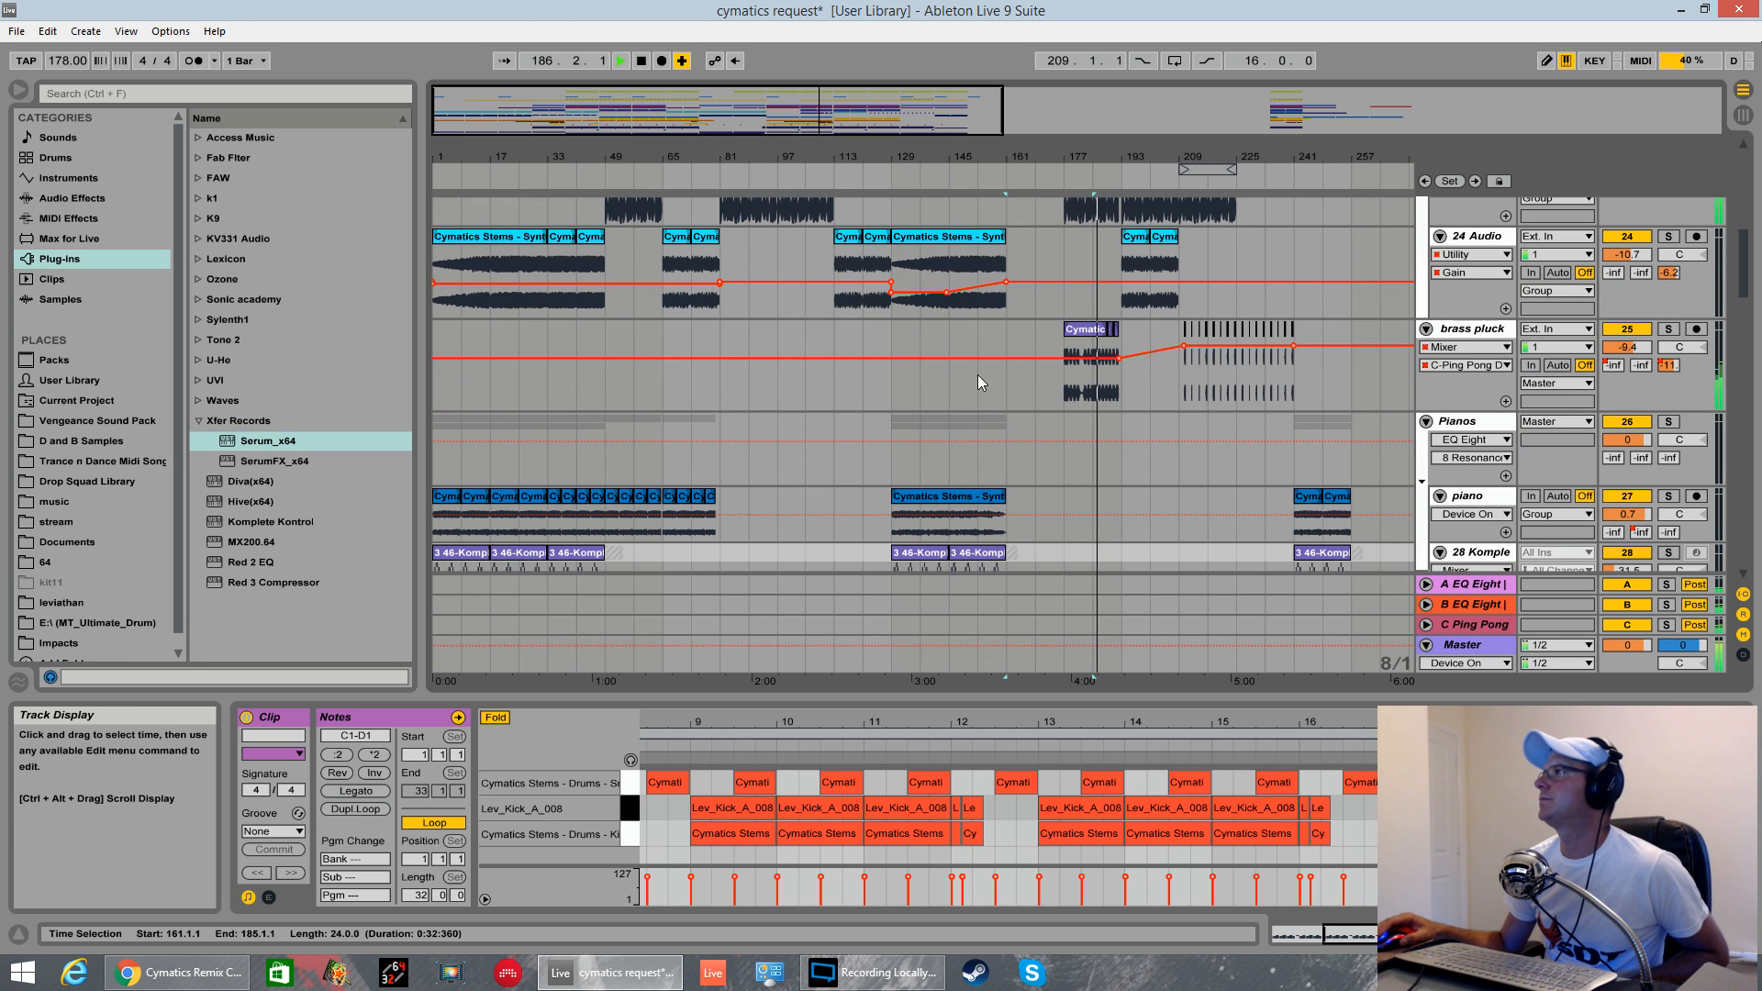
{"action": "left_click_drag", "start_coordinate": [805, 167], "coordinate": [805, 239]}
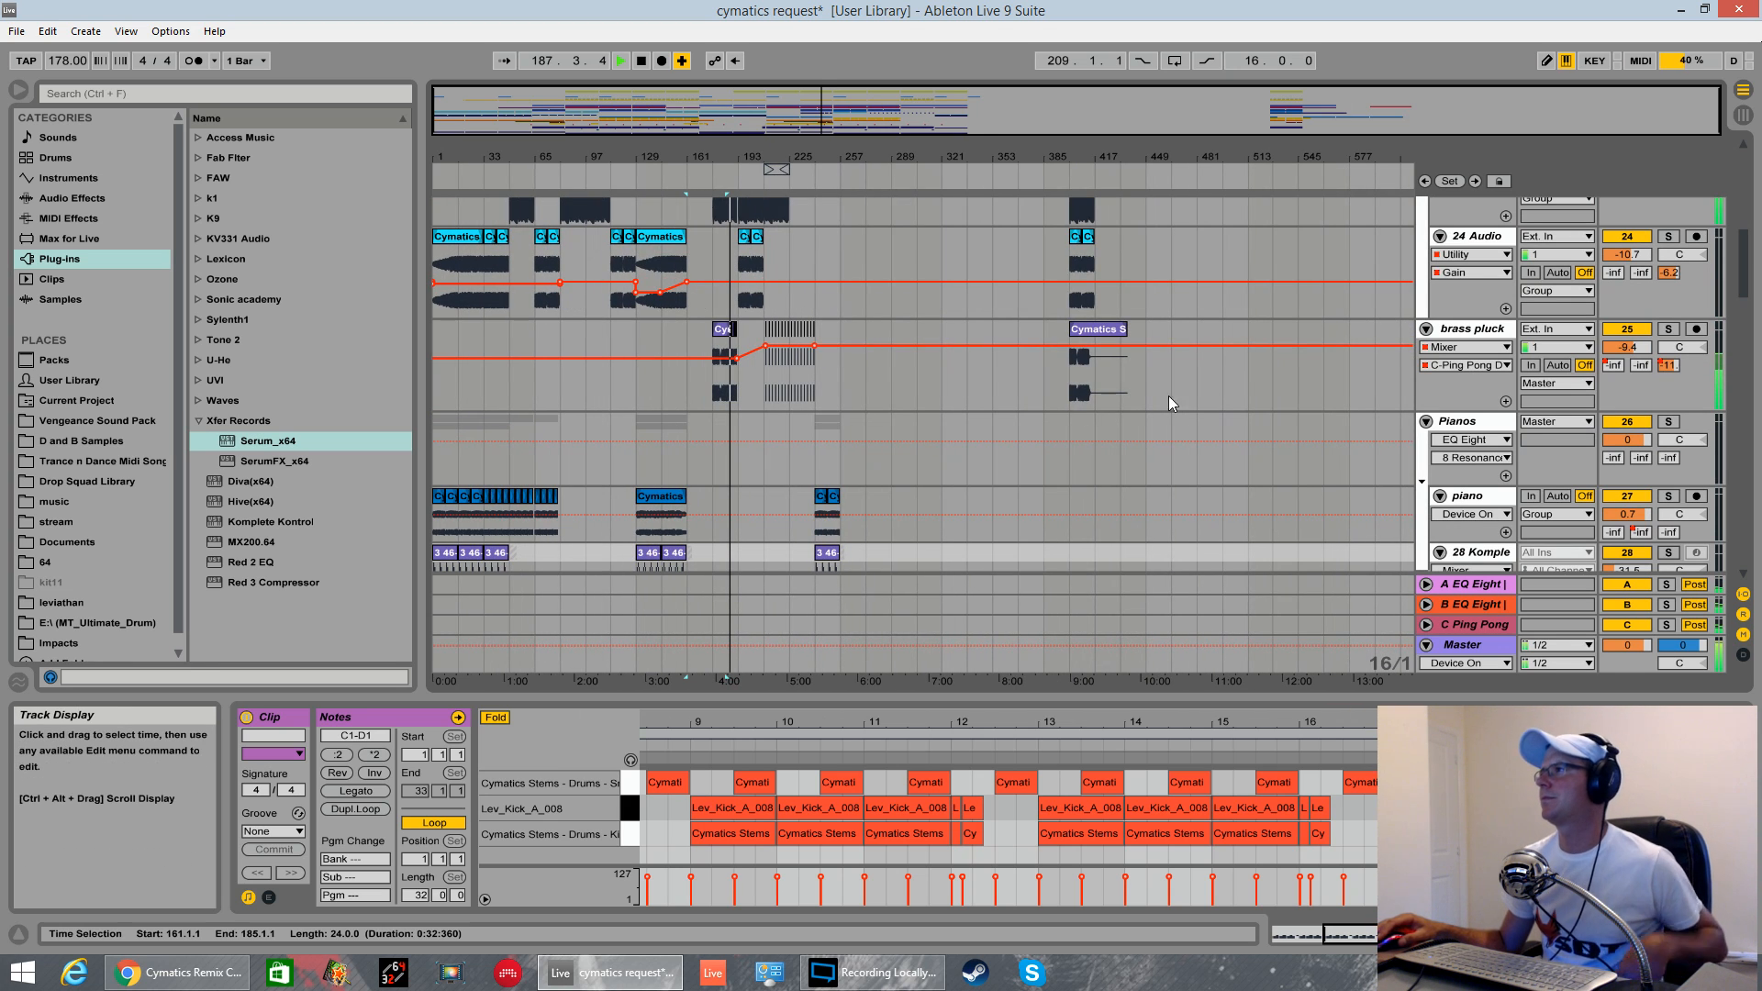
{"action": "left_click", "coordinate": [721, 391]}
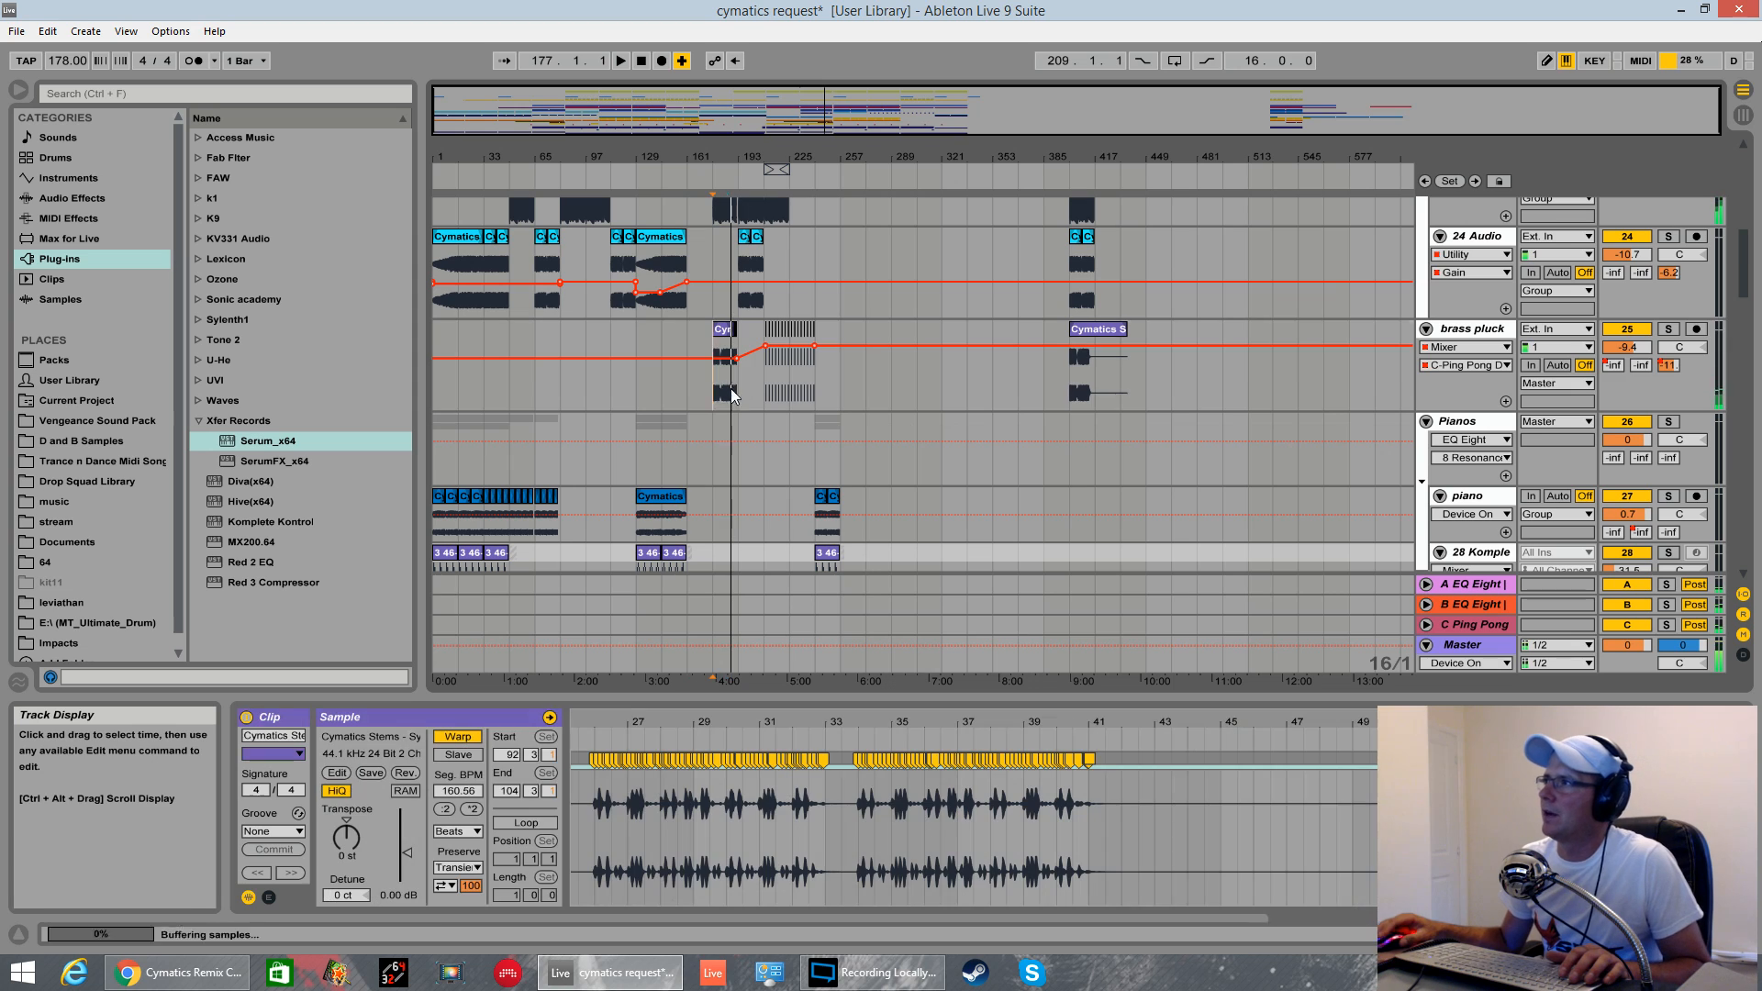
{"action": "key", "text": "space"}
{"action": "left_click", "coordinate": [1669, 329]}
{"action": "key", "text": "space"}
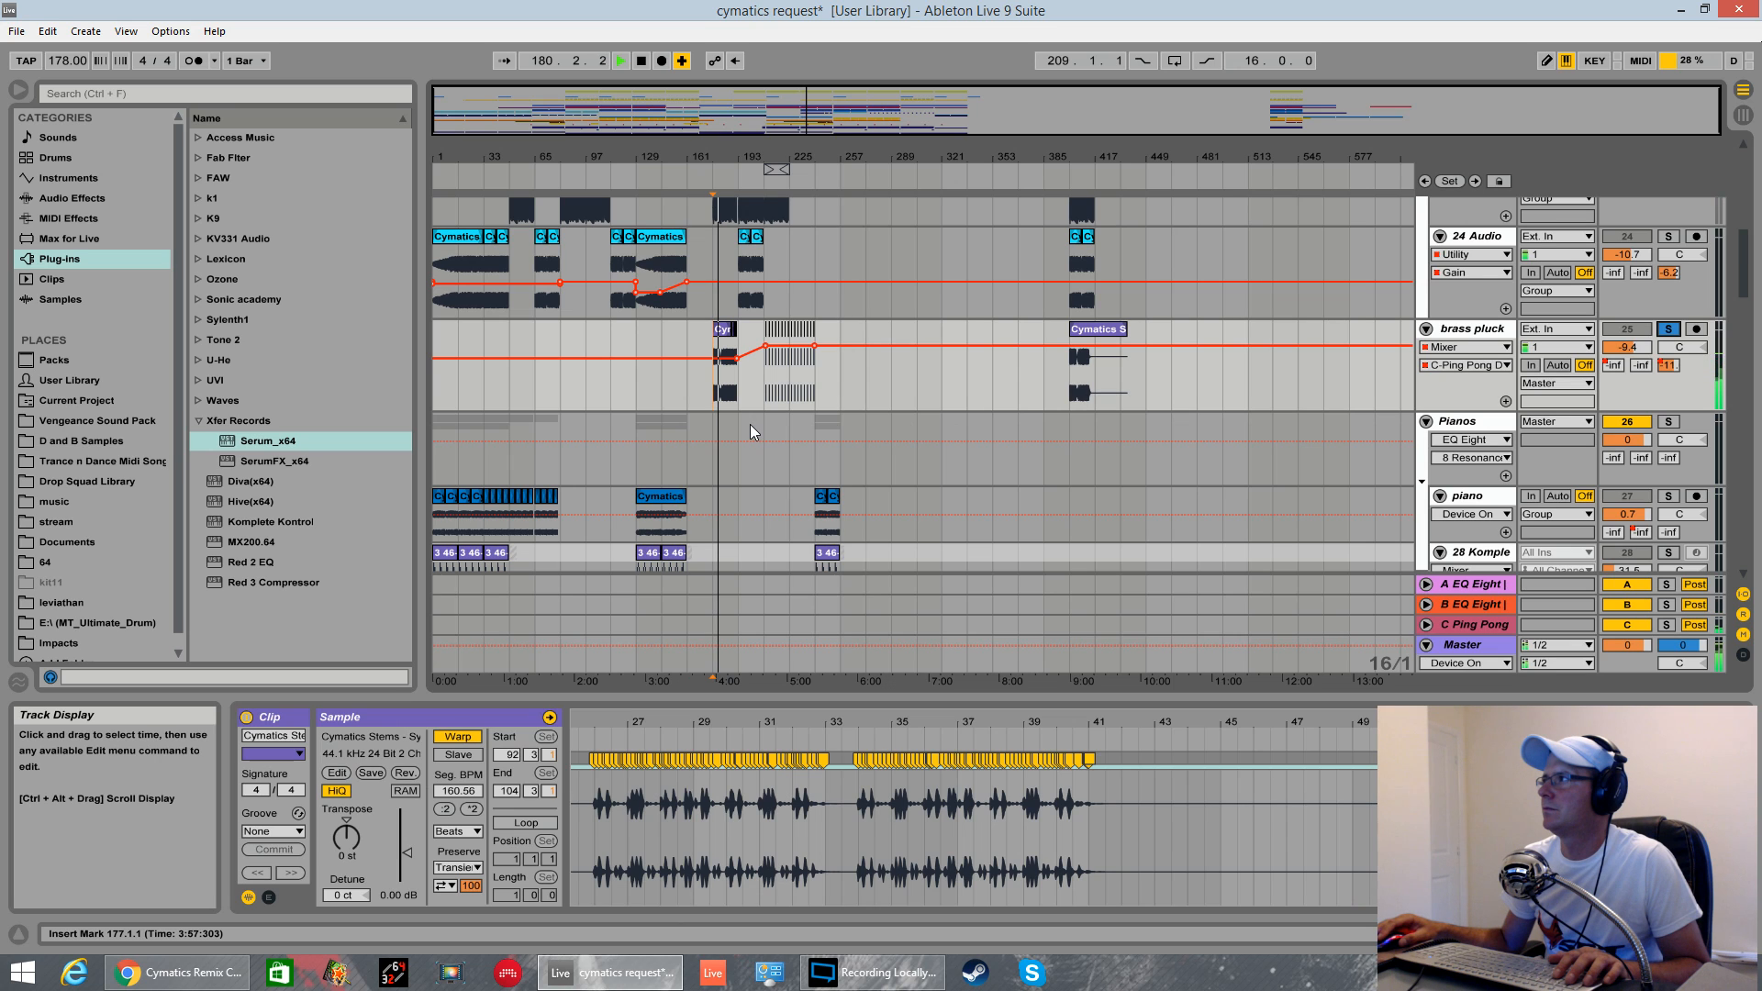
{"action": "key", "text": "space"}
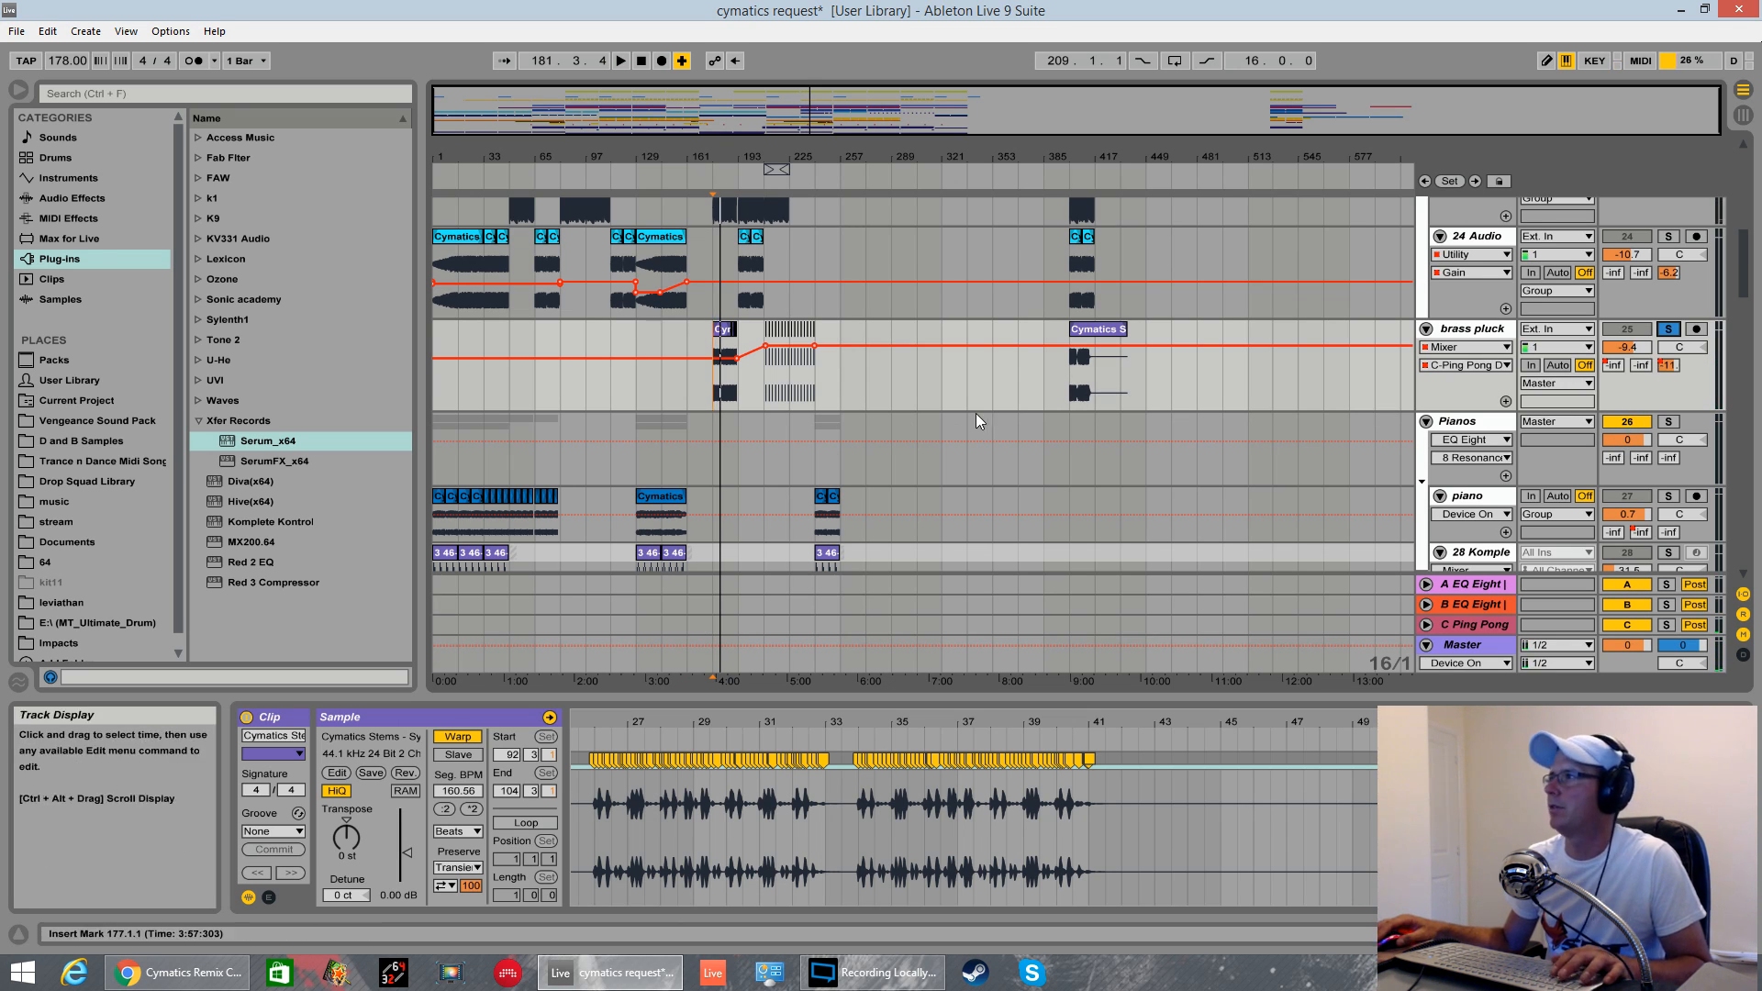
- Replay from 177.1.1, comparing the soloed brass pluck with rough synth track 23, and clear the solos to hear the full mix
{"action": "left_click", "coordinate": [741, 389]}
{"action": "key", "text": "space"}
{"action": "scroll", "coordinate": [796, 378], "scroll_direction": "up", "scroll_amount": 3}
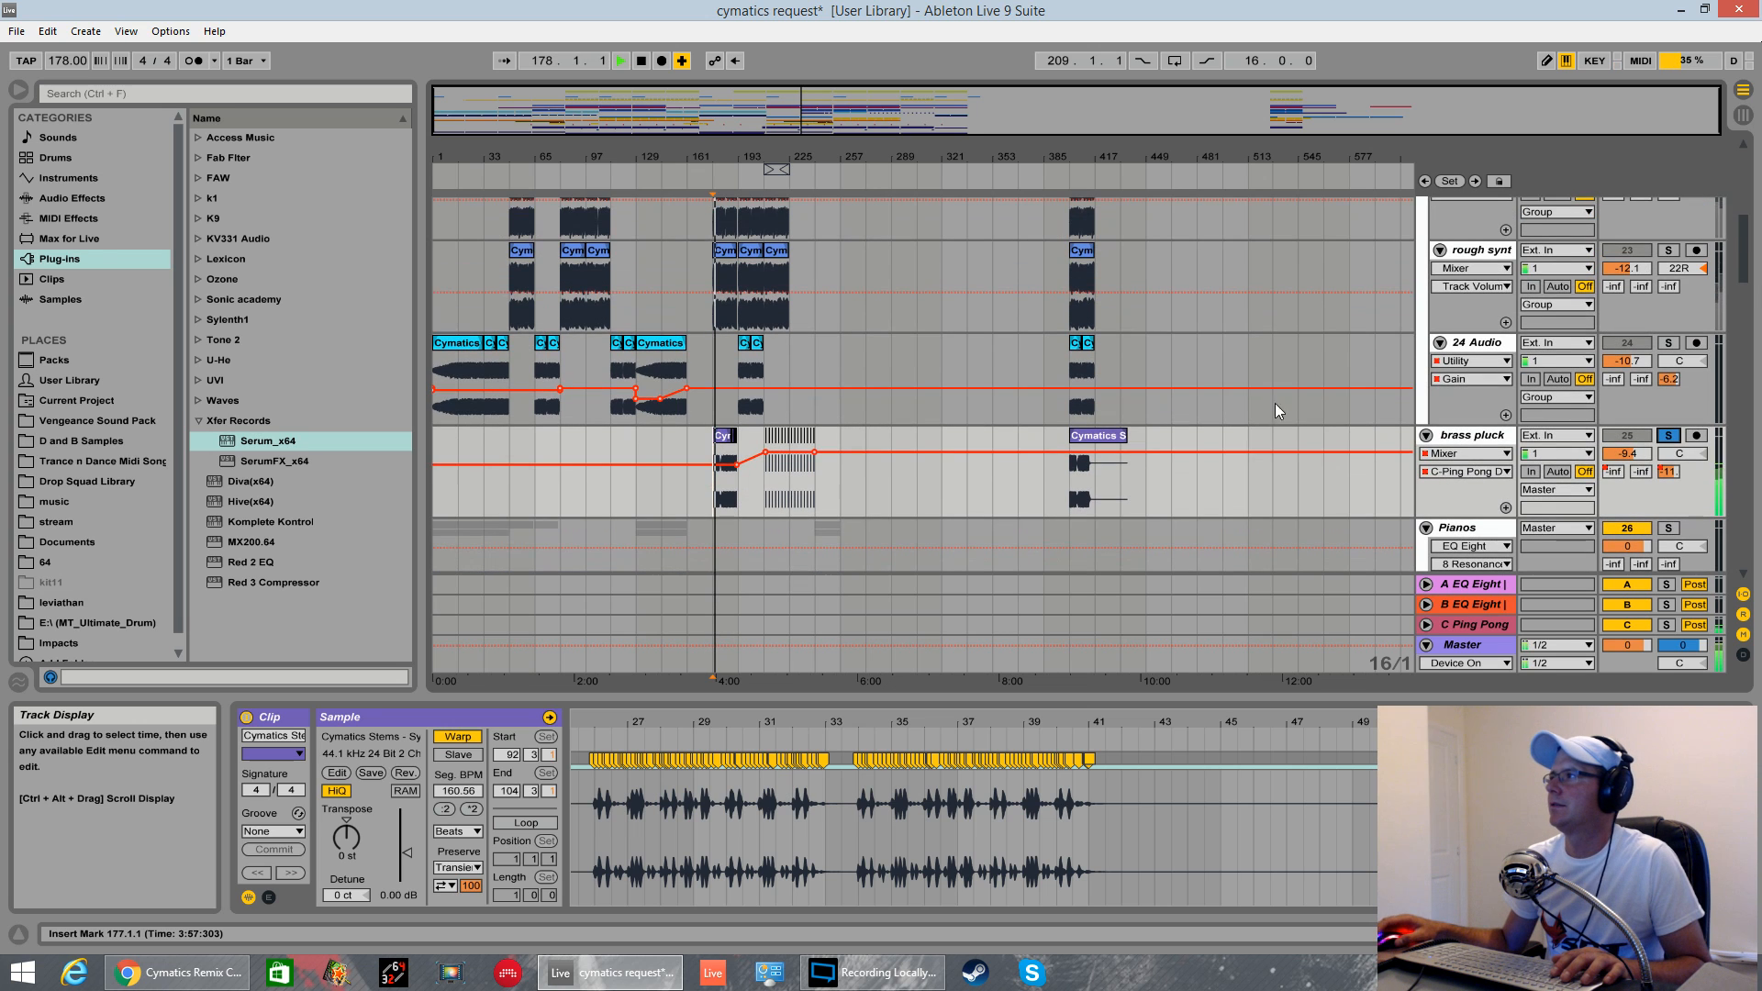
{"action": "left_click", "coordinate": [1669, 436]}
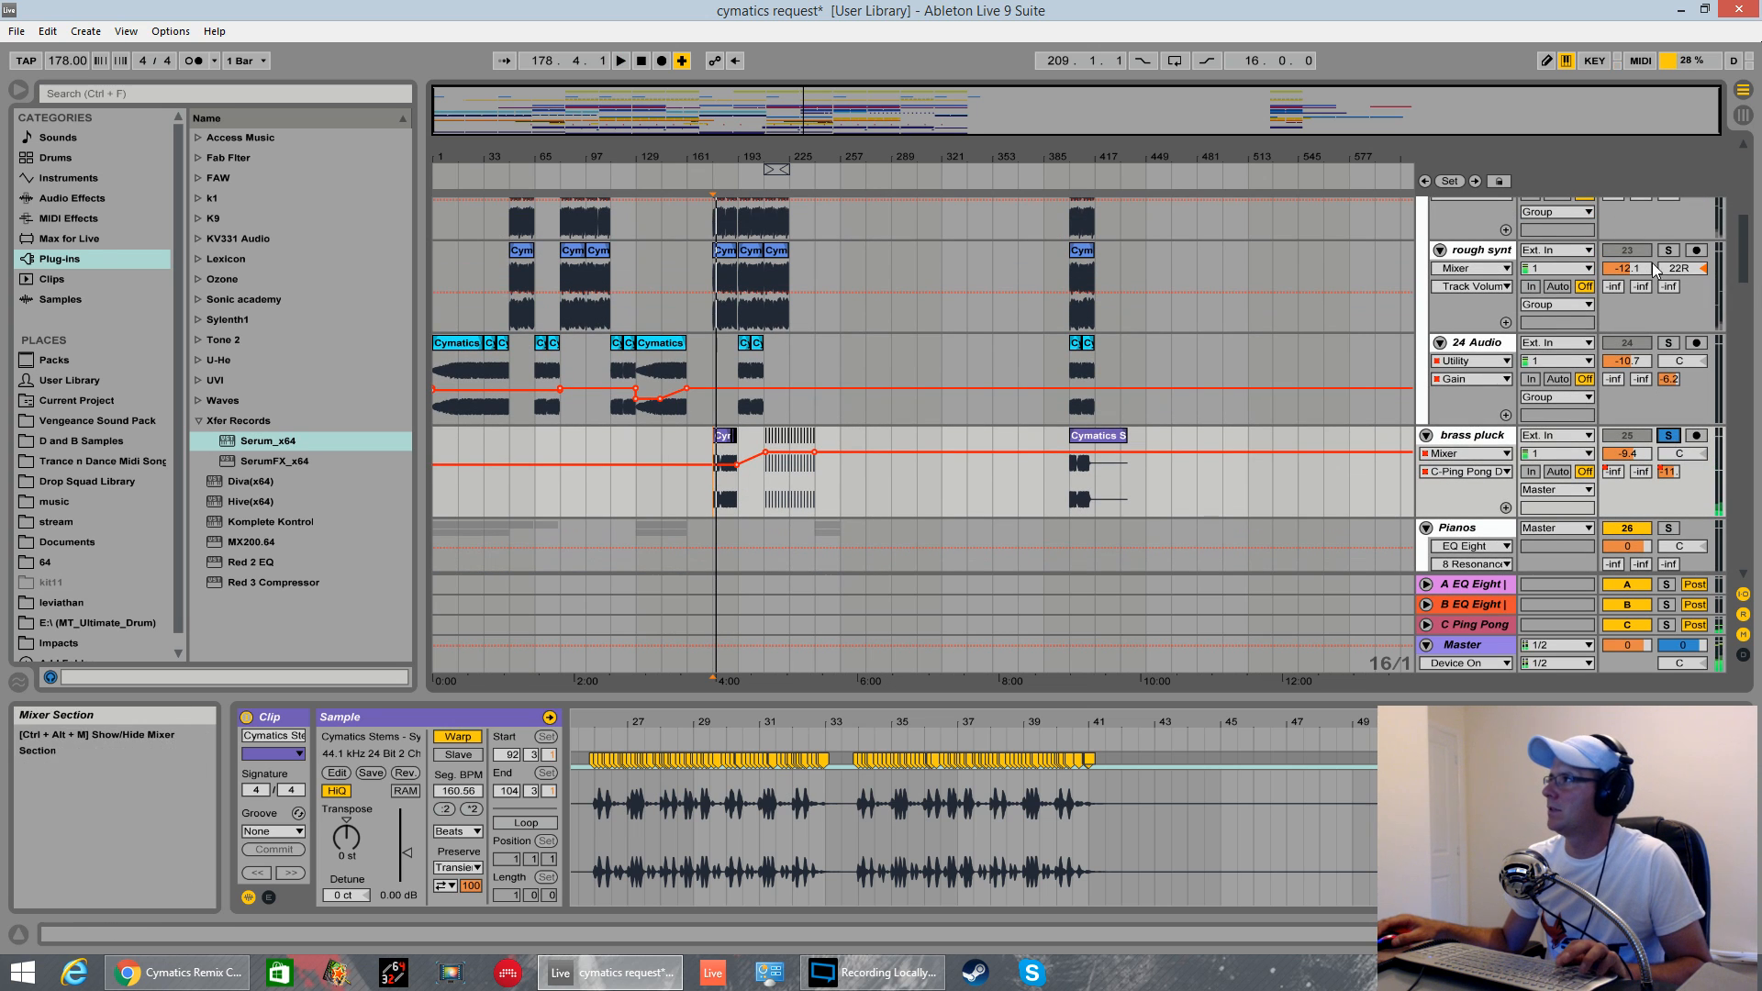
{"action": "key", "text": "space"}
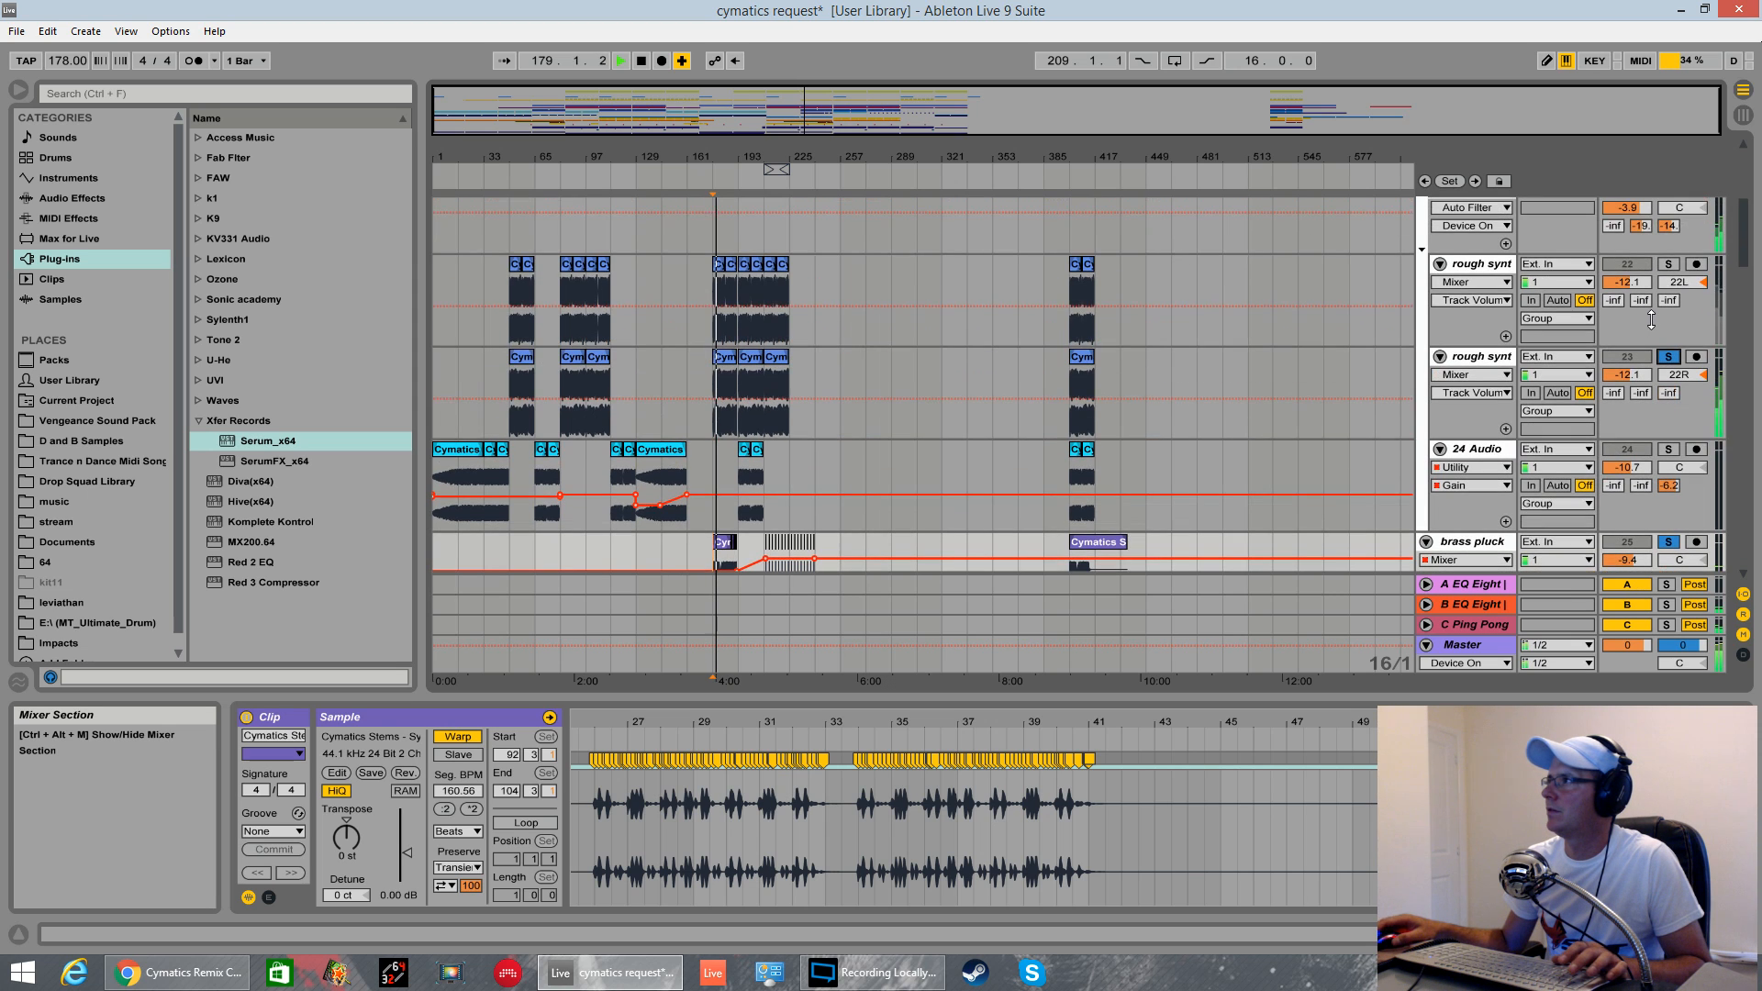
{"action": "scroll", "coordinate": [1652, 326], "scroll_direction": "up", "scroll_amount": 3}
{"action": "left_click", "coordinate": [1668, 356]}
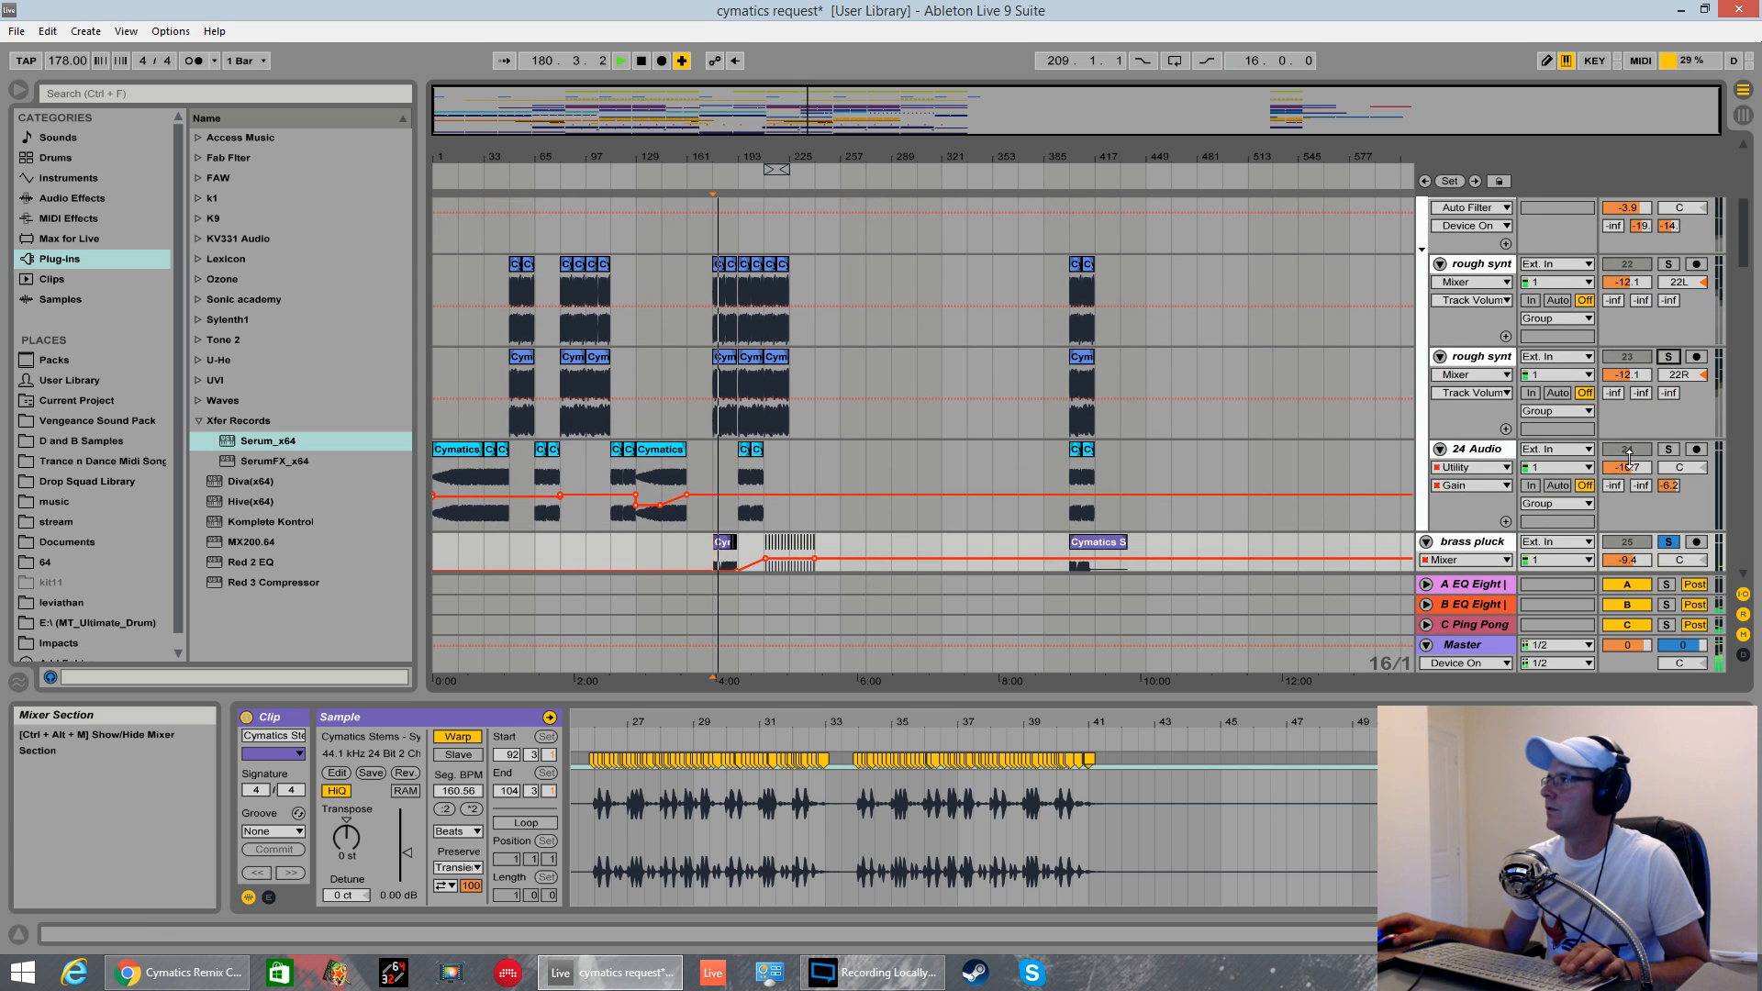
{"action": "left_click", "coordinate": [1668, 541]}
{"action": "scroll", "coordinate": [1017, 401], "scroll_direction": "down", "scroll_amount": 3}
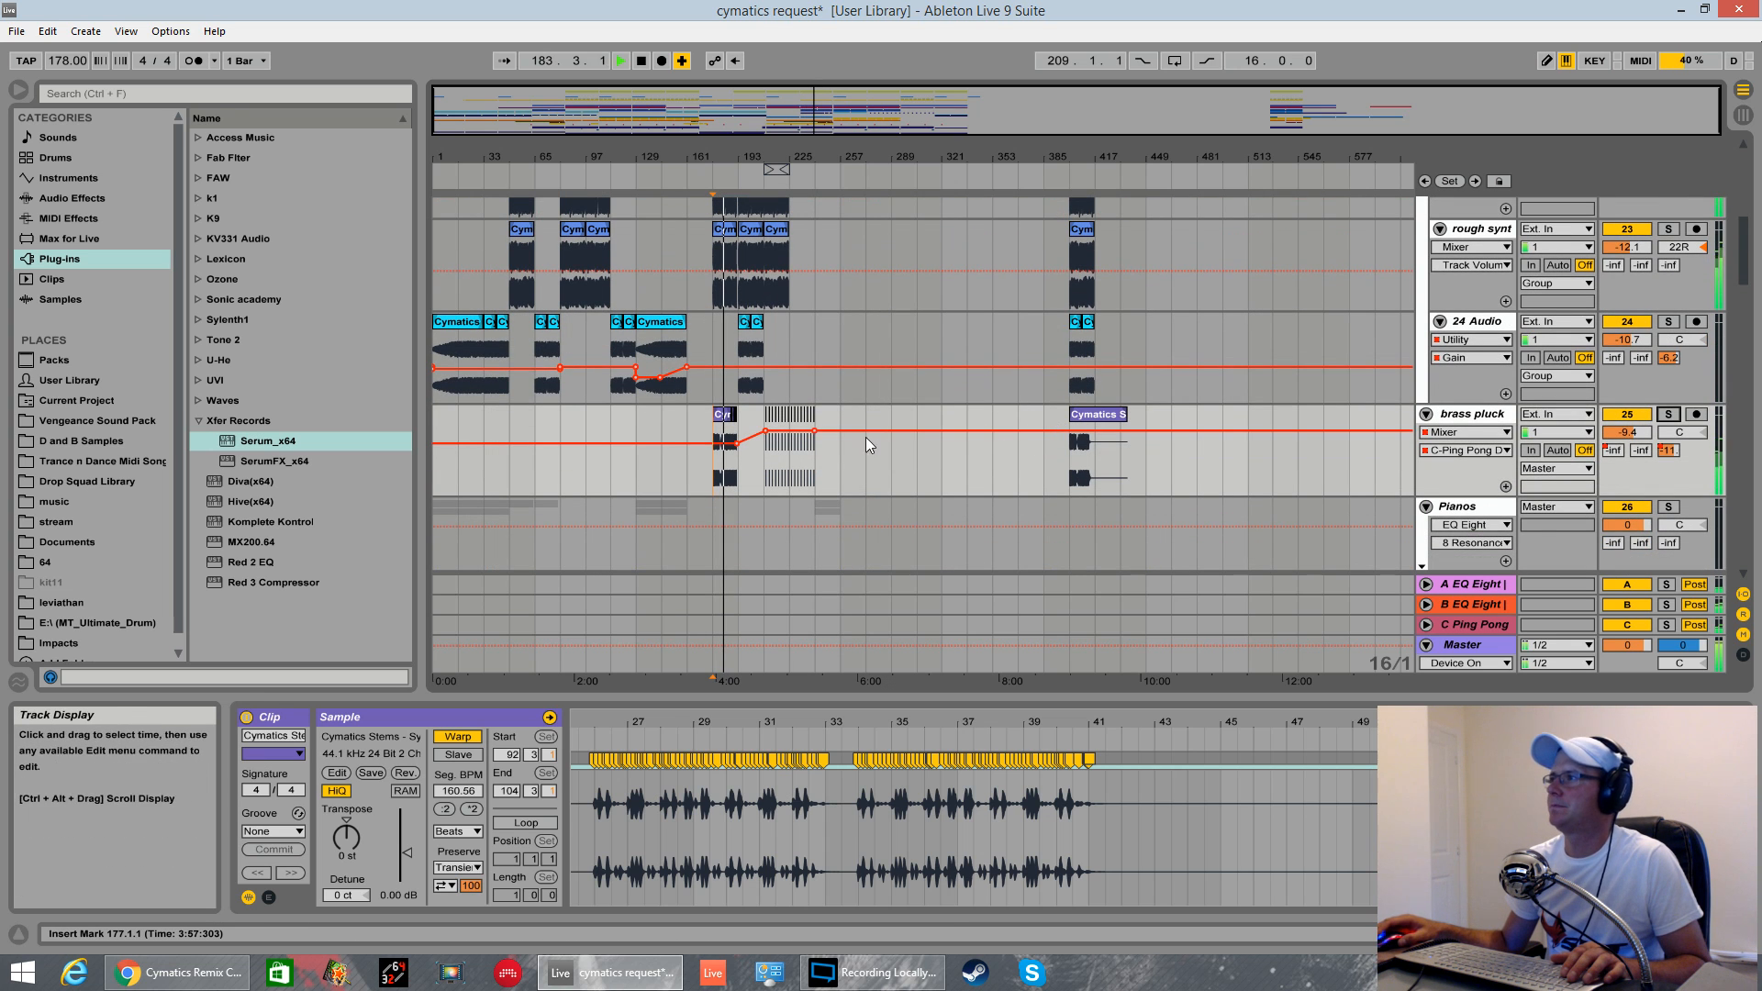
- Look over the tracks from the drum rack to 33 Audio around bars 185 to 193 during playback, ending at brass pluck
{"action": "scroll", "coordinate": [786, 435], "scroll_direction": "up", "scroll_amount": 1}
{"action": "scroll", "coordinate": [879, 415], "scroll_direction": "up", "scroll_amount": 4}
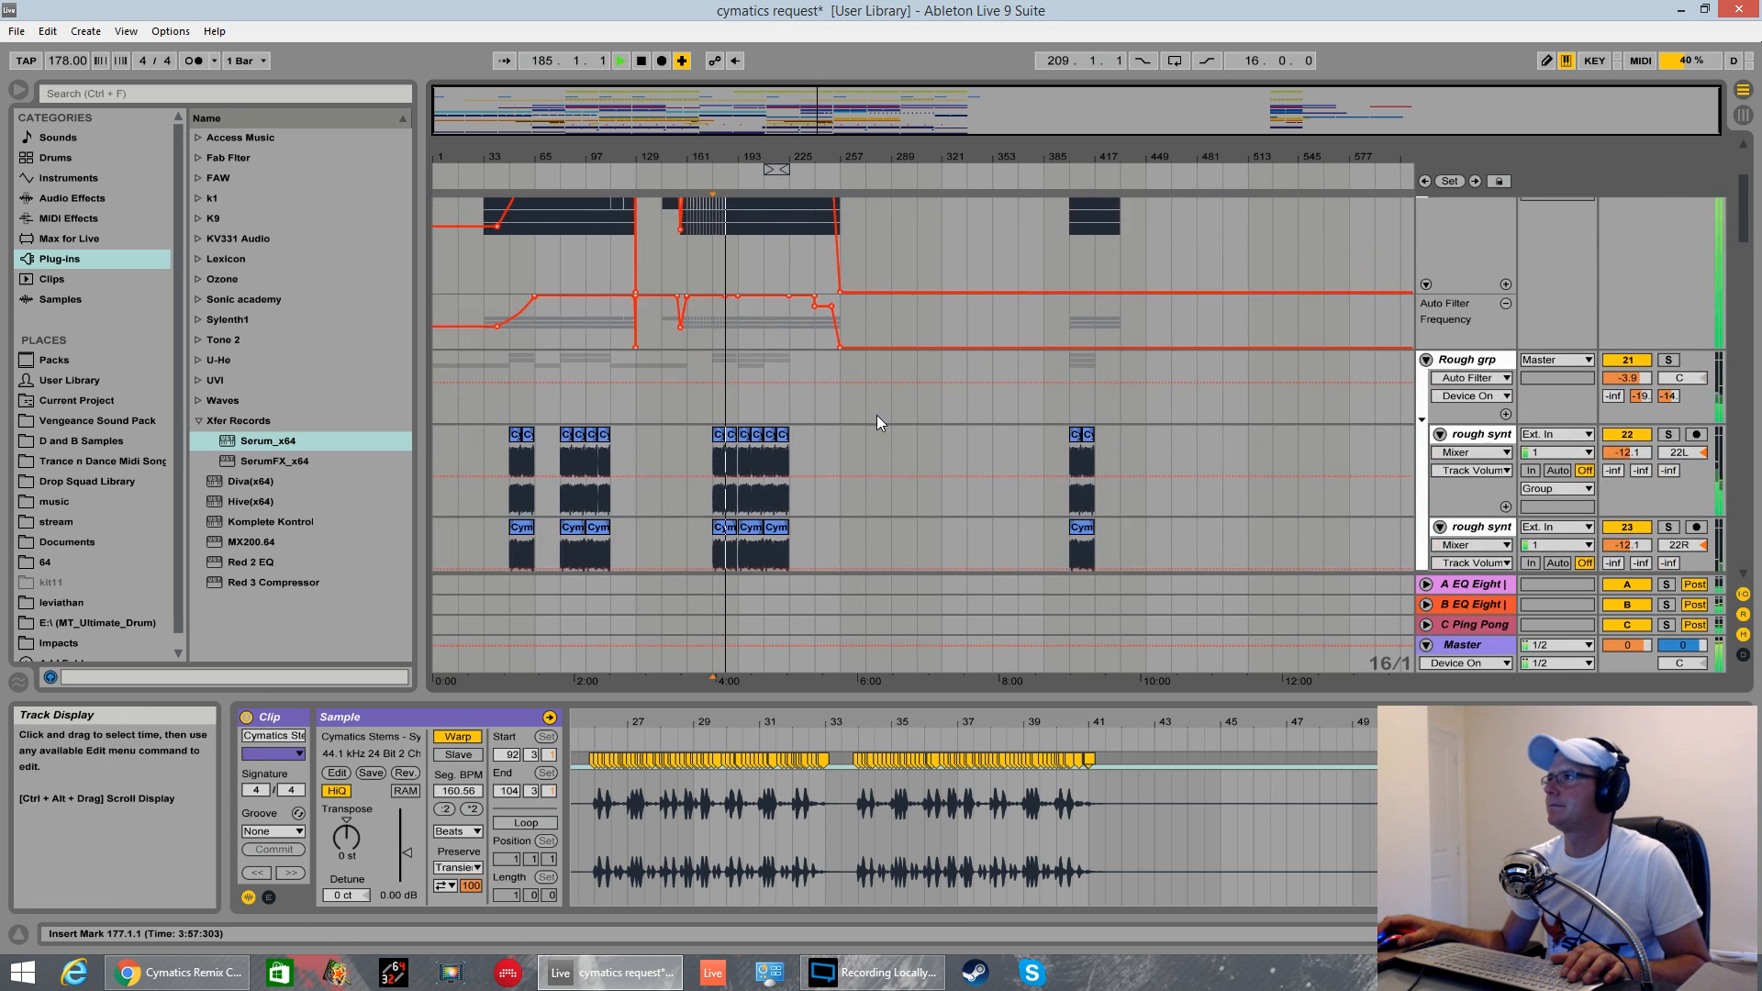
{"action": "scroll", "coordinate": [867, 411], "scroll_direction": "down", "scroll_amount": 10}
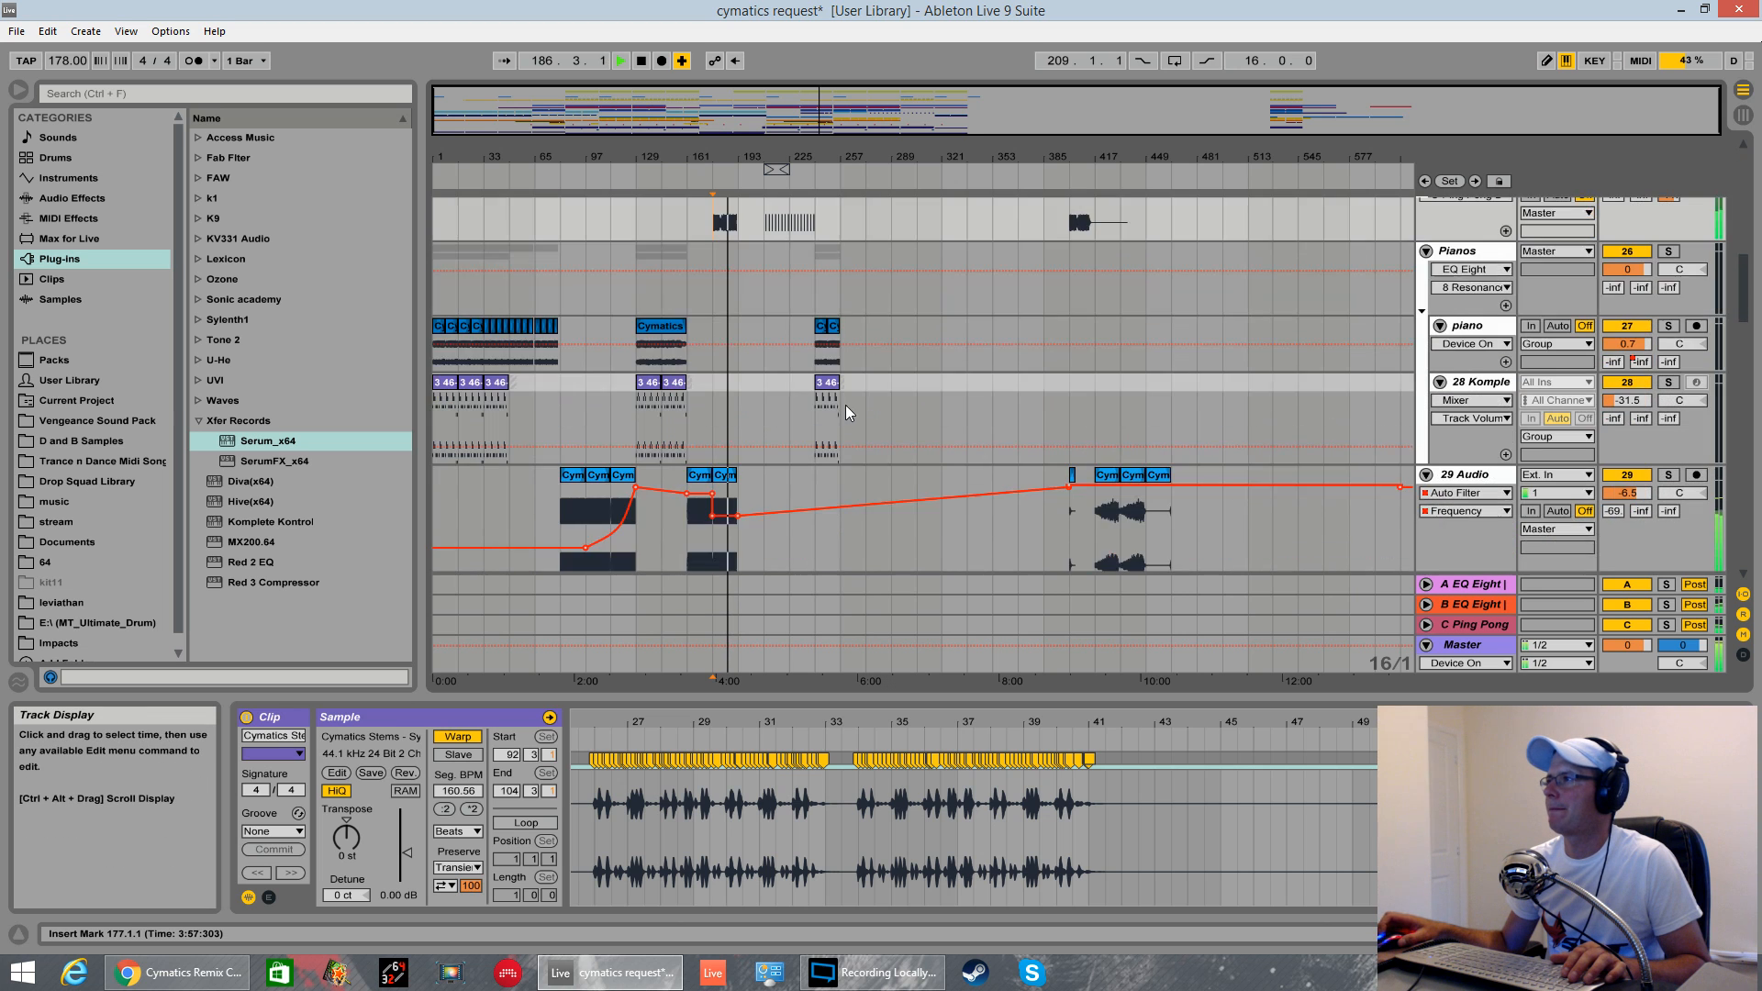
{"action": "scroll", "coordinate": [828, 410], "scroll_direction": "down", "scroll_amount": 12}
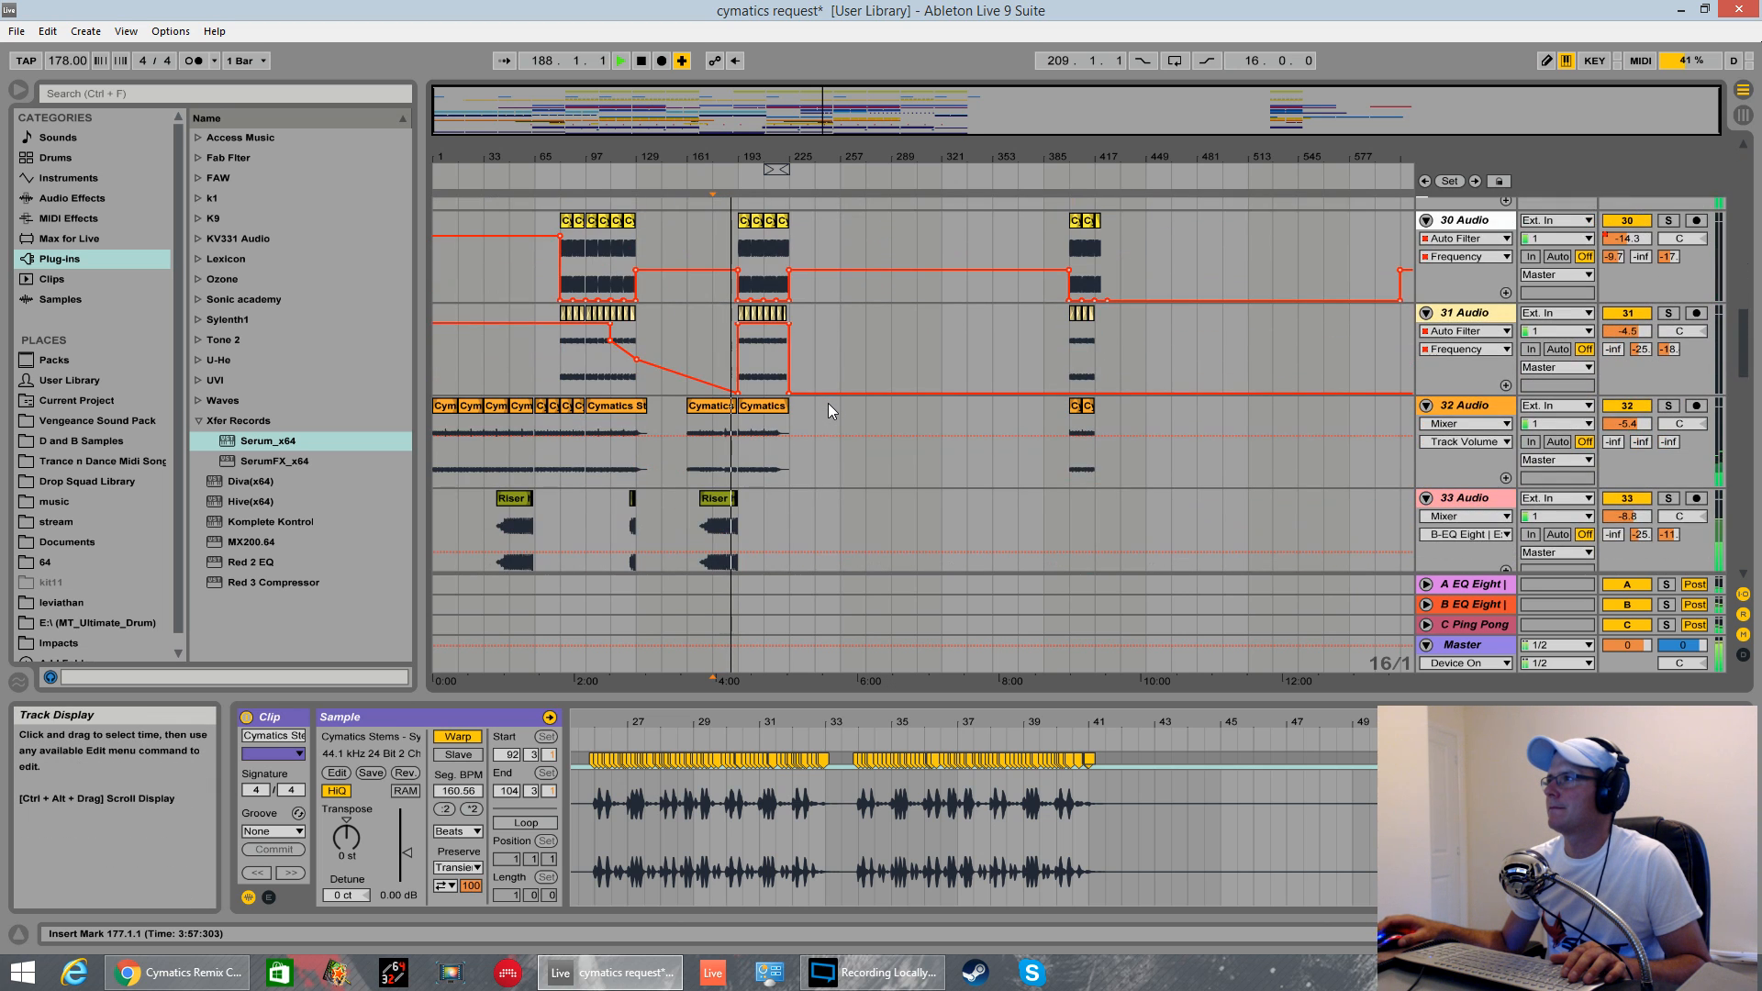
{"action": "scroll", "coordinate": [828, 404], "scroll_direction": "up", "scroll_amount": 2}
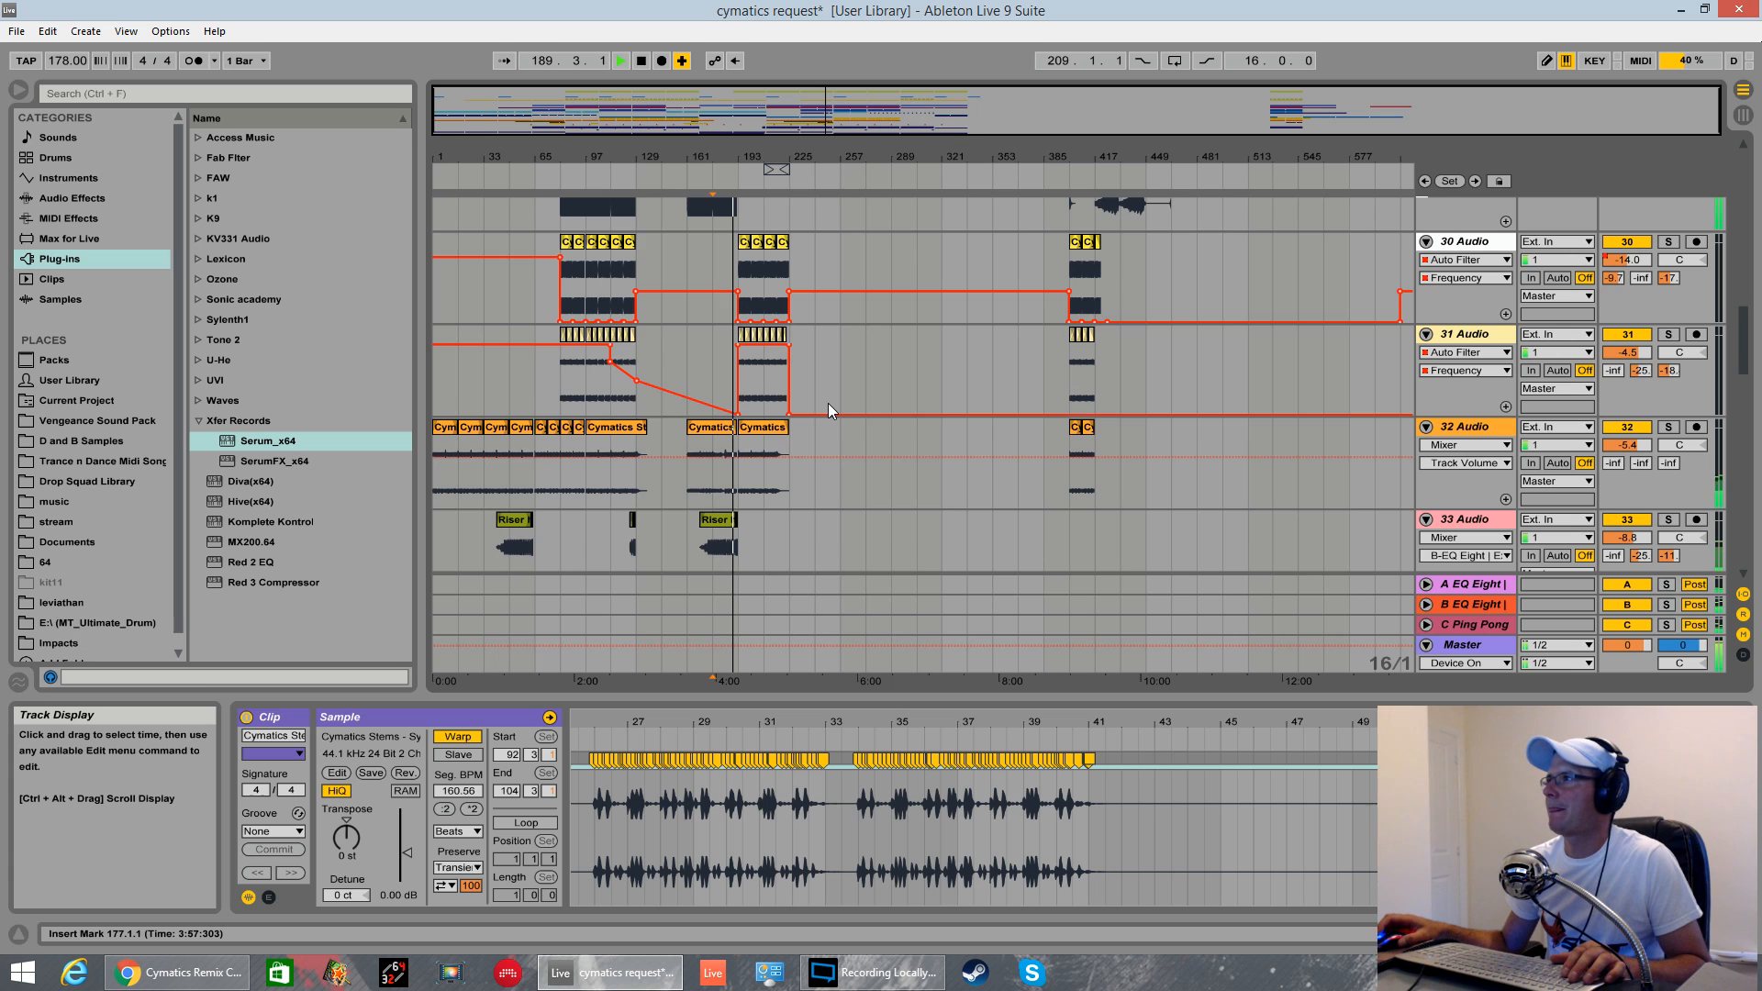
{"action": "scroll", "coordinate": [824, 403], "scroll_direction": "up", "scroll_amount": 2}
{"action": "scroll", "coordinate": [823, 402], "scroll_direction": "up", "scroll_amount": 2}
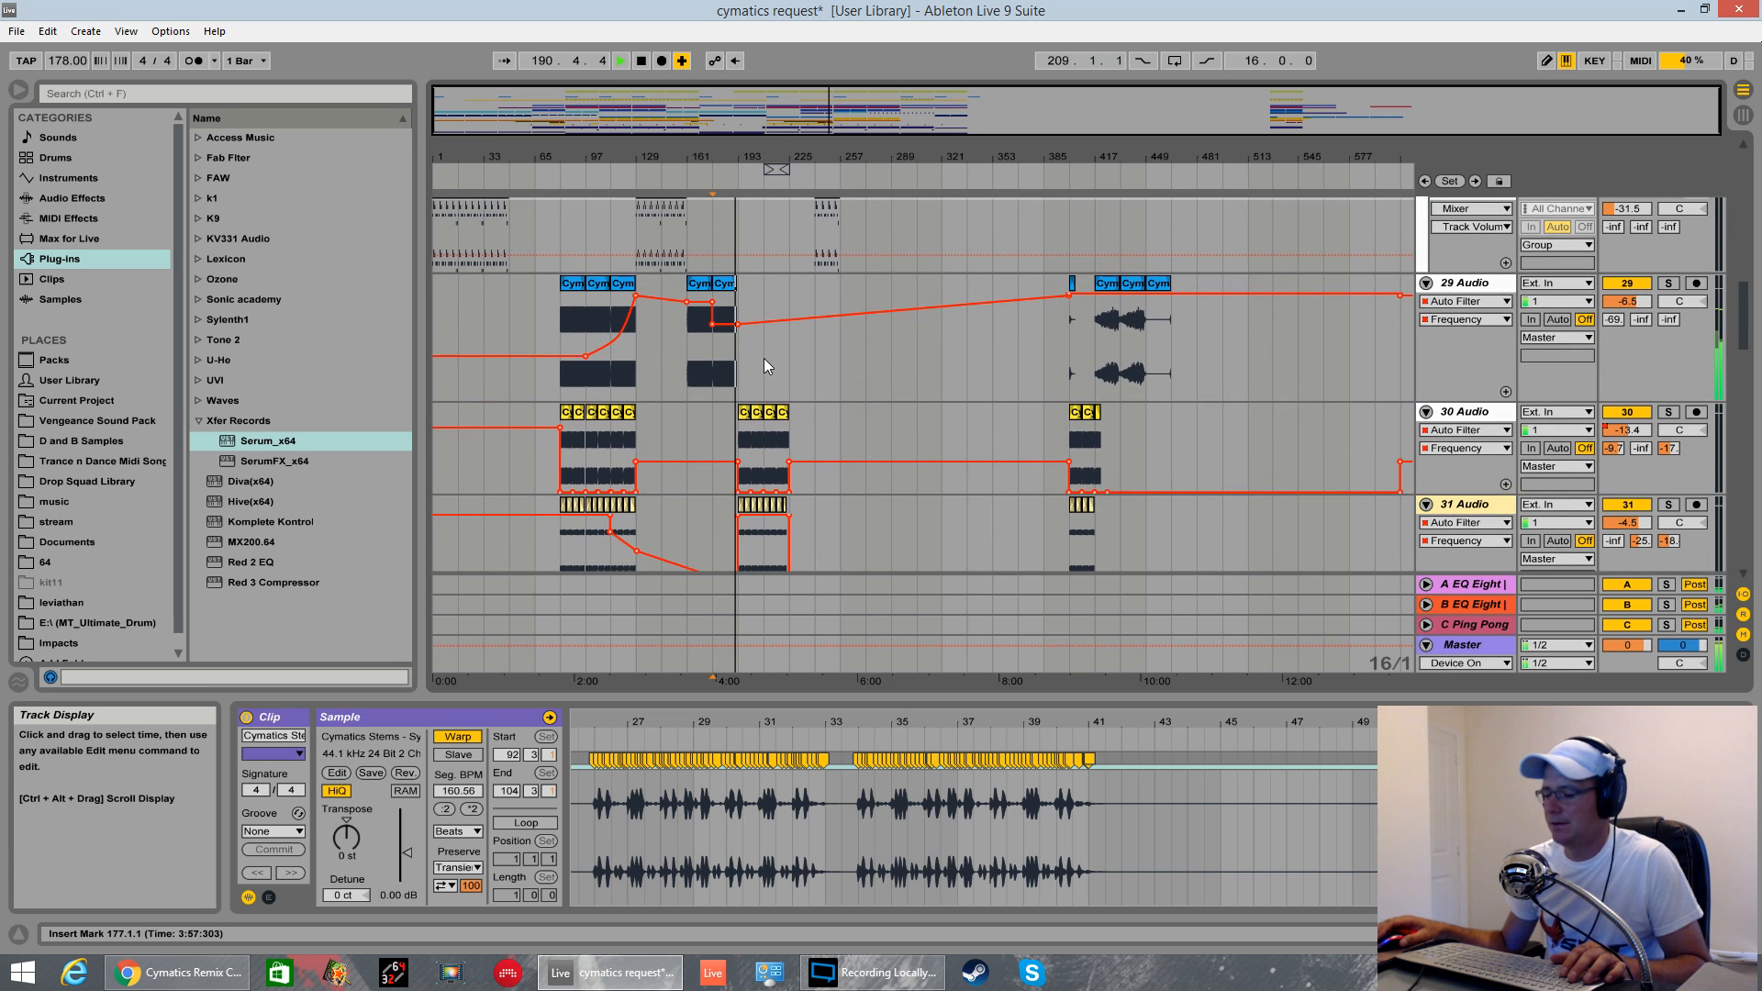
{"action": "scroll", "coordinate": [763, 359], "scroll_direction": "up", "scroll_amount": 8}
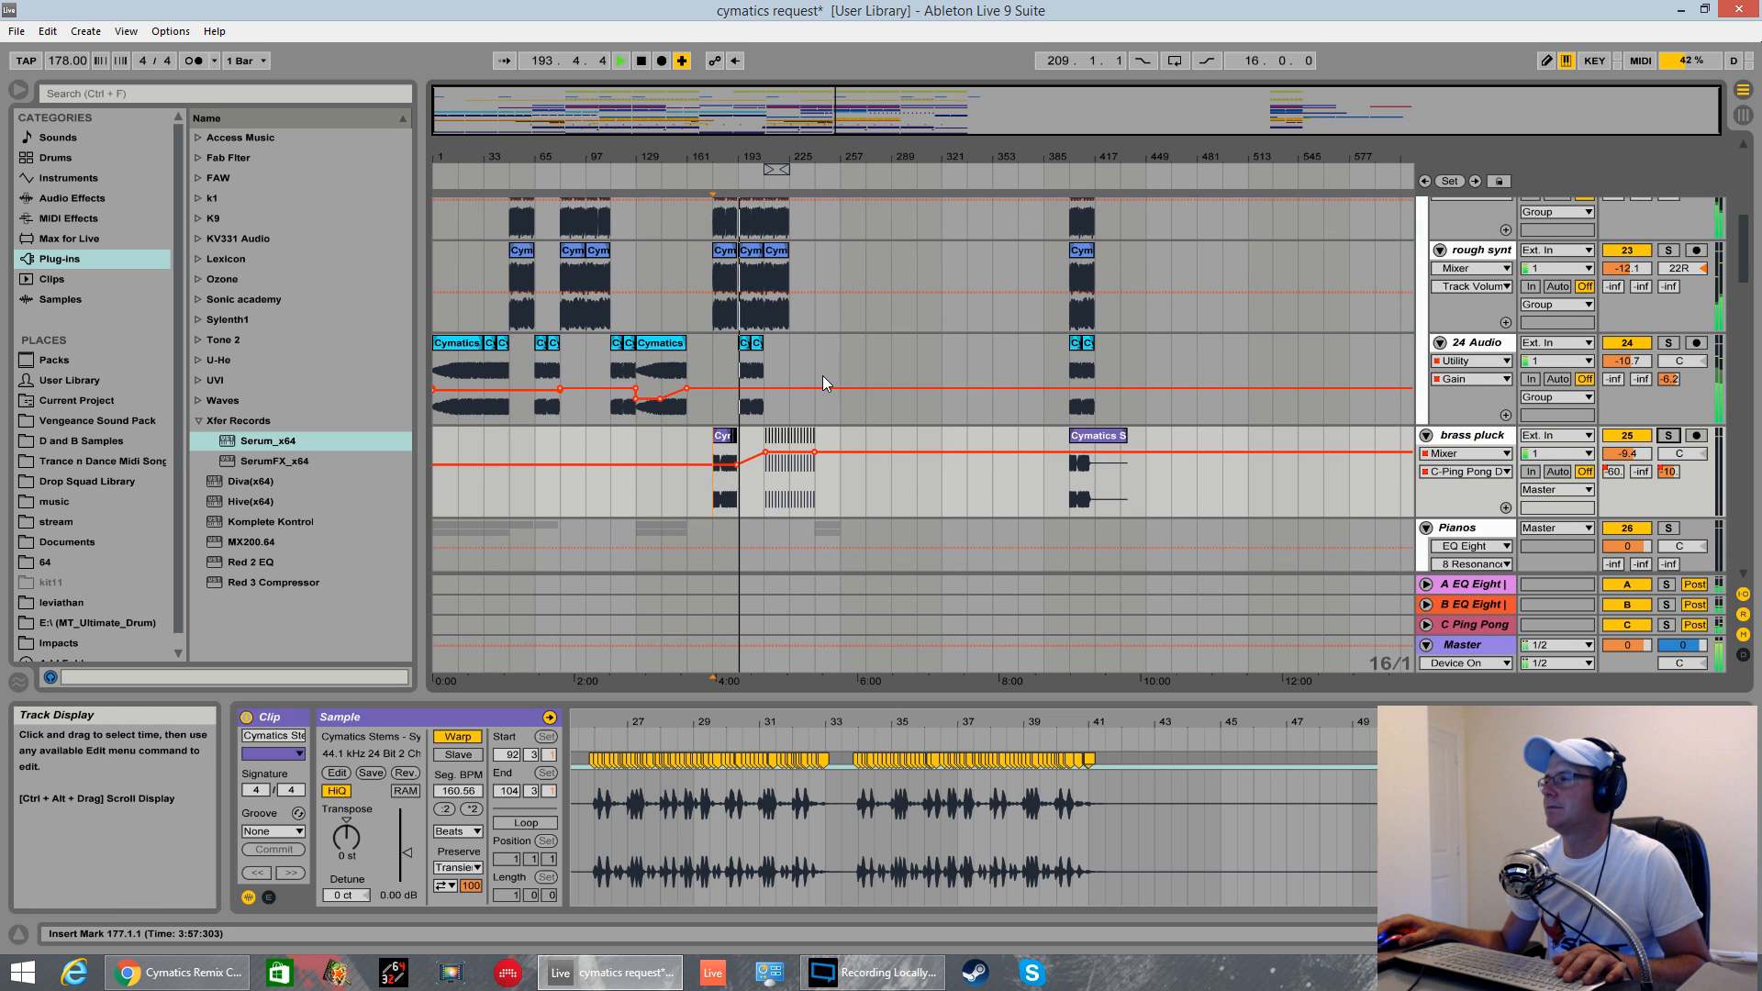
- Look over the tracks from brass pluck through Pianos to 29 Audio during playback, ending with playback stopped
{"action": "scroll", "coordinate": [823, 376], "scroll_direction": "down", "scroll_amount": 3}
{"action": "scroll", "coordinate": [823, 377], "scroll_direction": "down", "scroll_amount": 3}
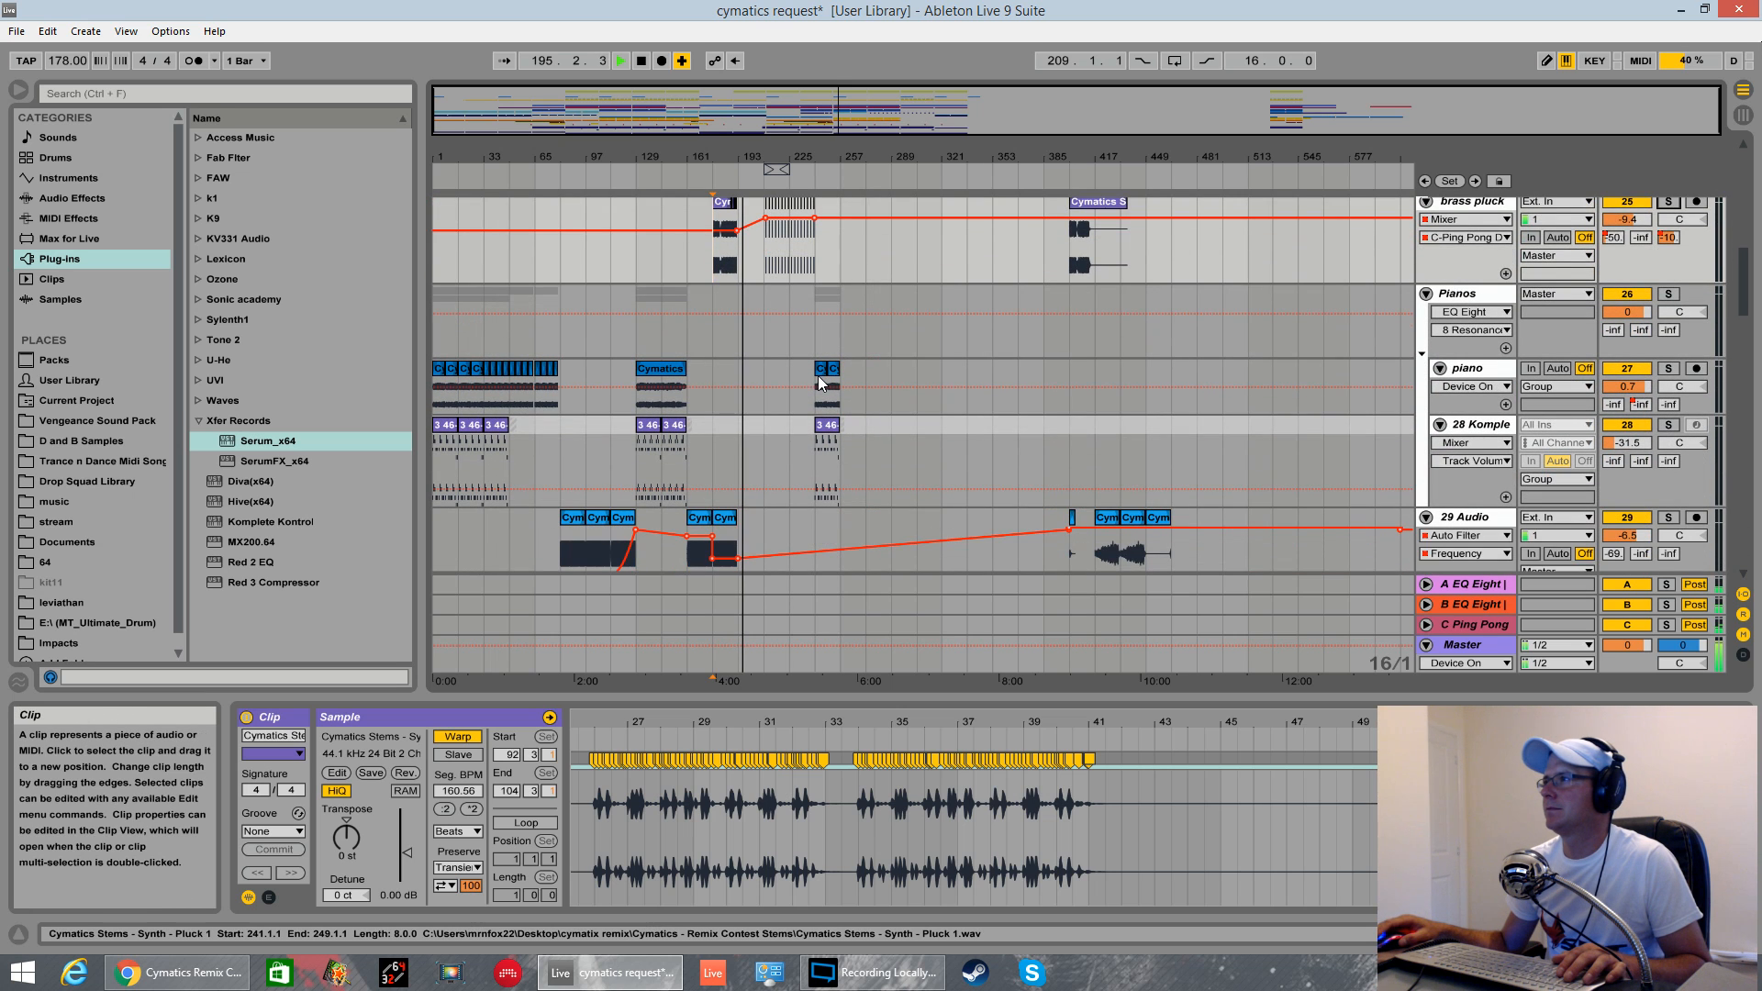
{"action": "scroll", "coordinate": [818, 376], "scroll_direction": "down", "scroll_amount": 2}
{"action": "scroll", "coordinate": [818, 376], "scroll_direction": "up", "scroll_amount": 2}
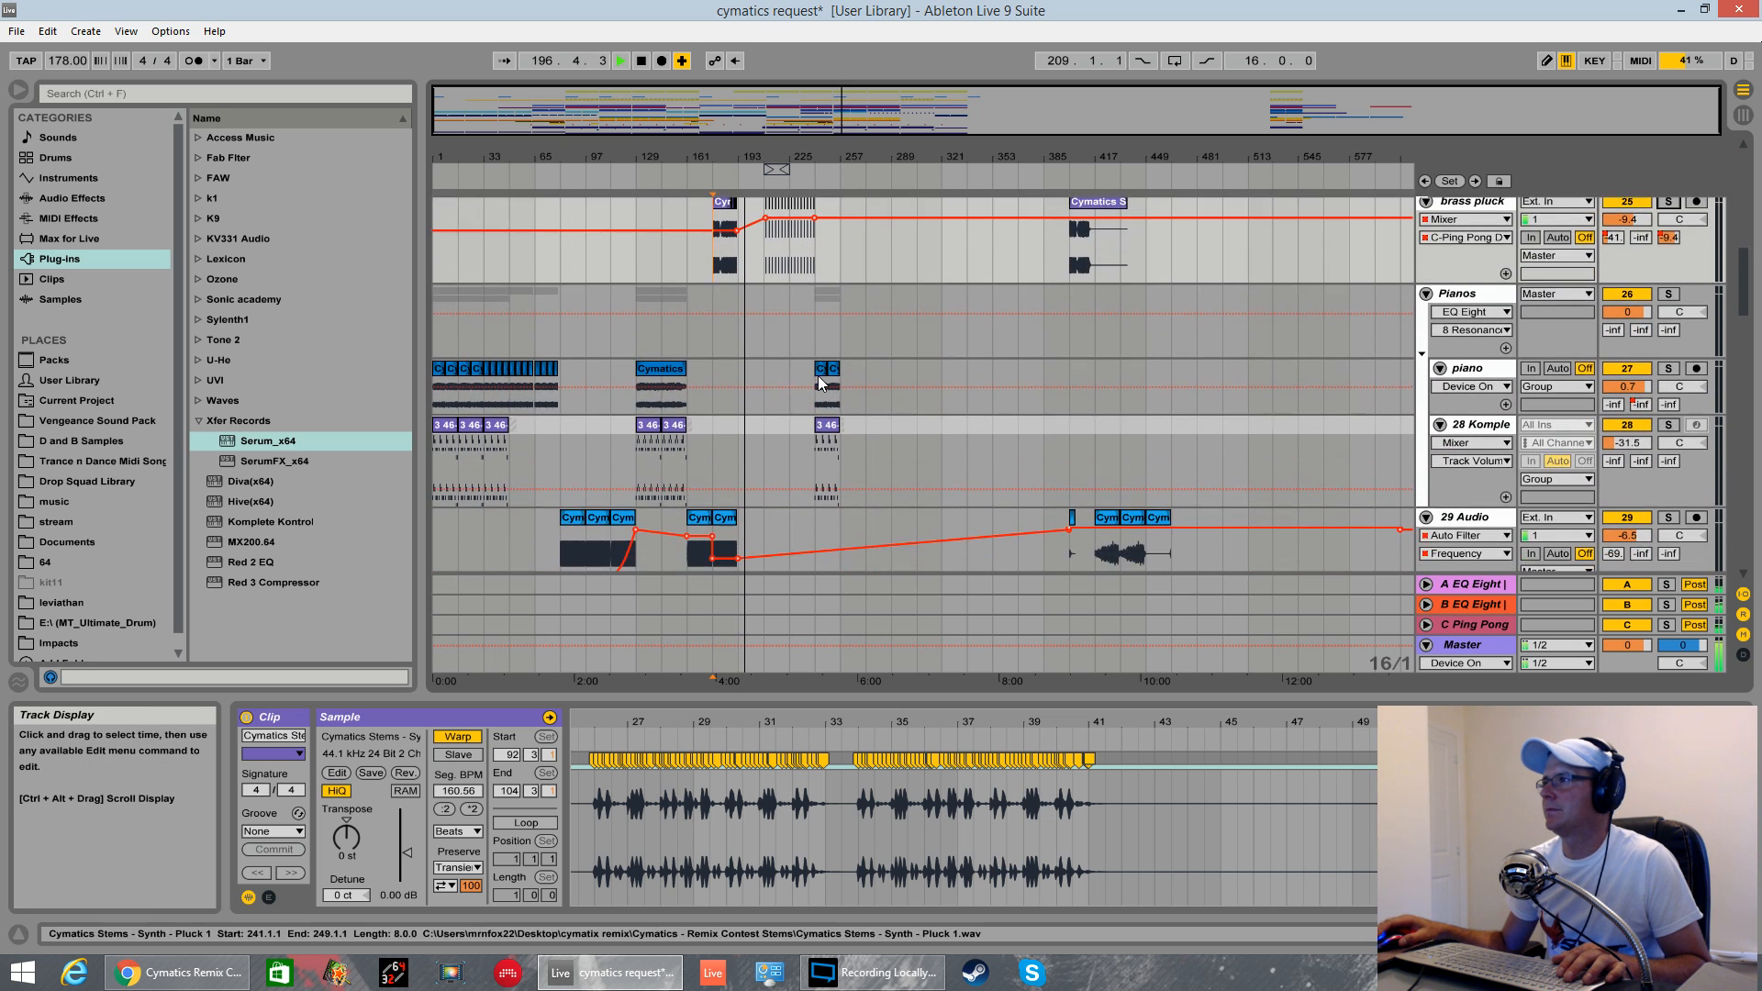
{"action": "key", "text": "space"}
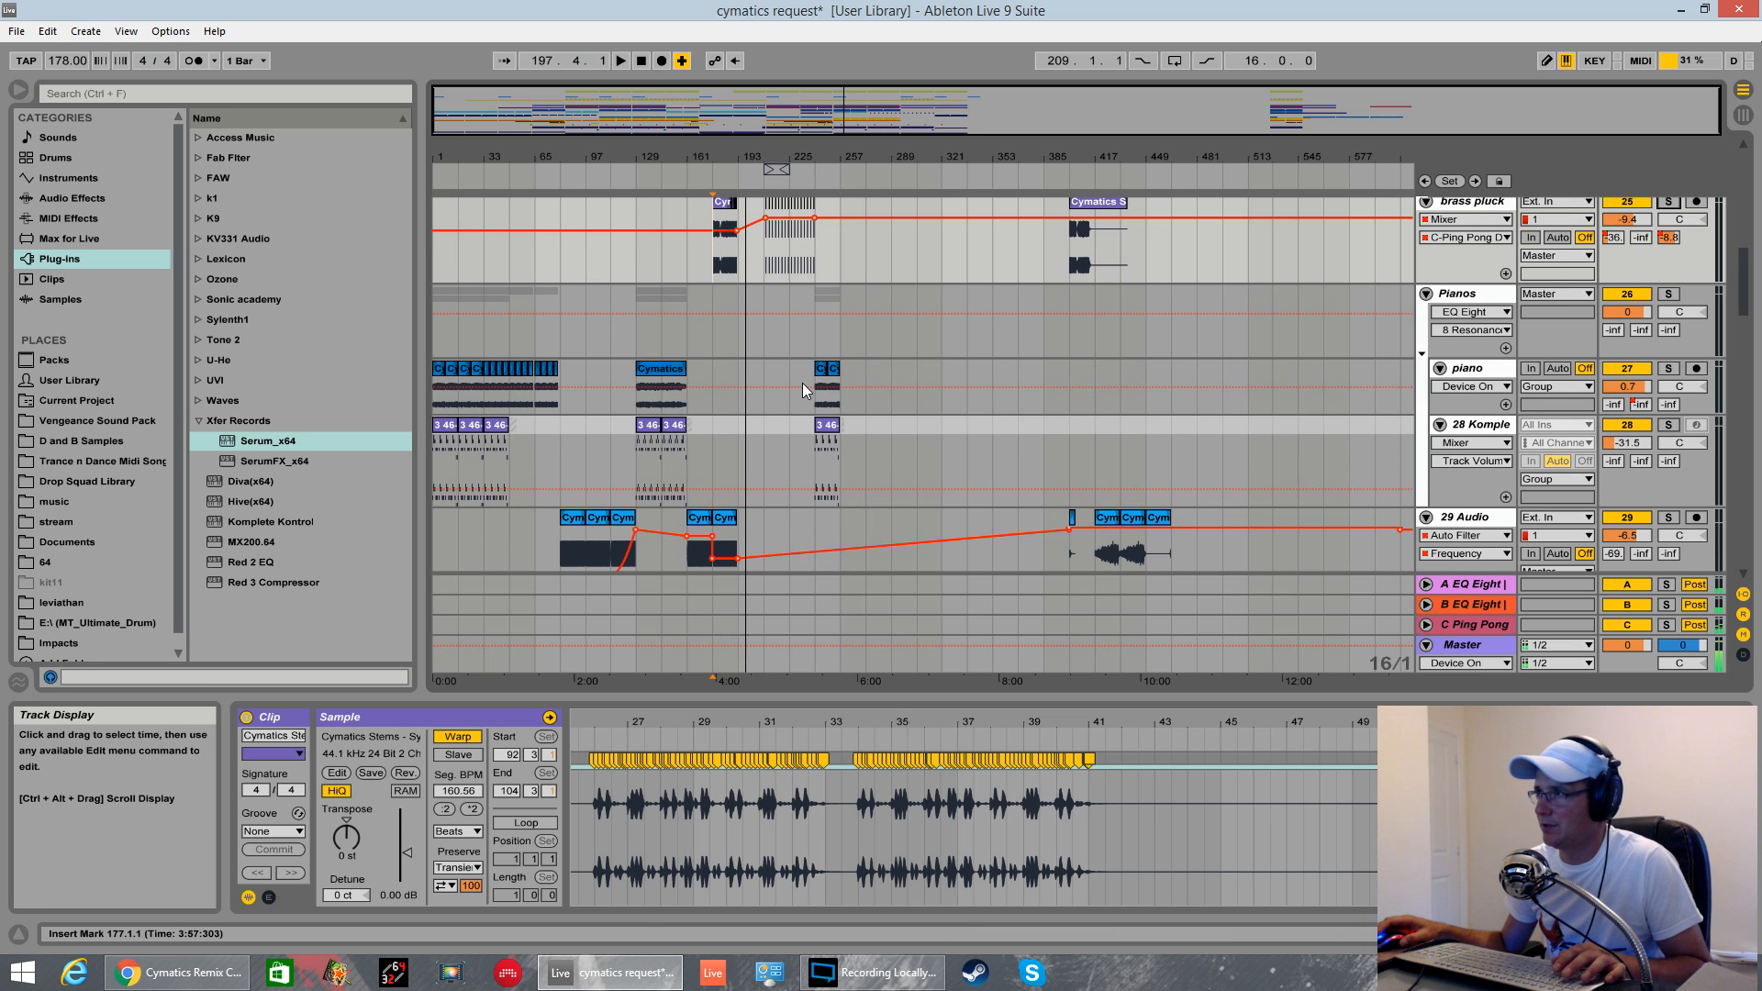
- Play the full mix from 193.1.1 while looking over the tracks from the Drums group down to 34 Audio and back to brass pluck
{"action": "key", "text": "space"}
{"action": "left_click", "coordinate": [732, 378]}
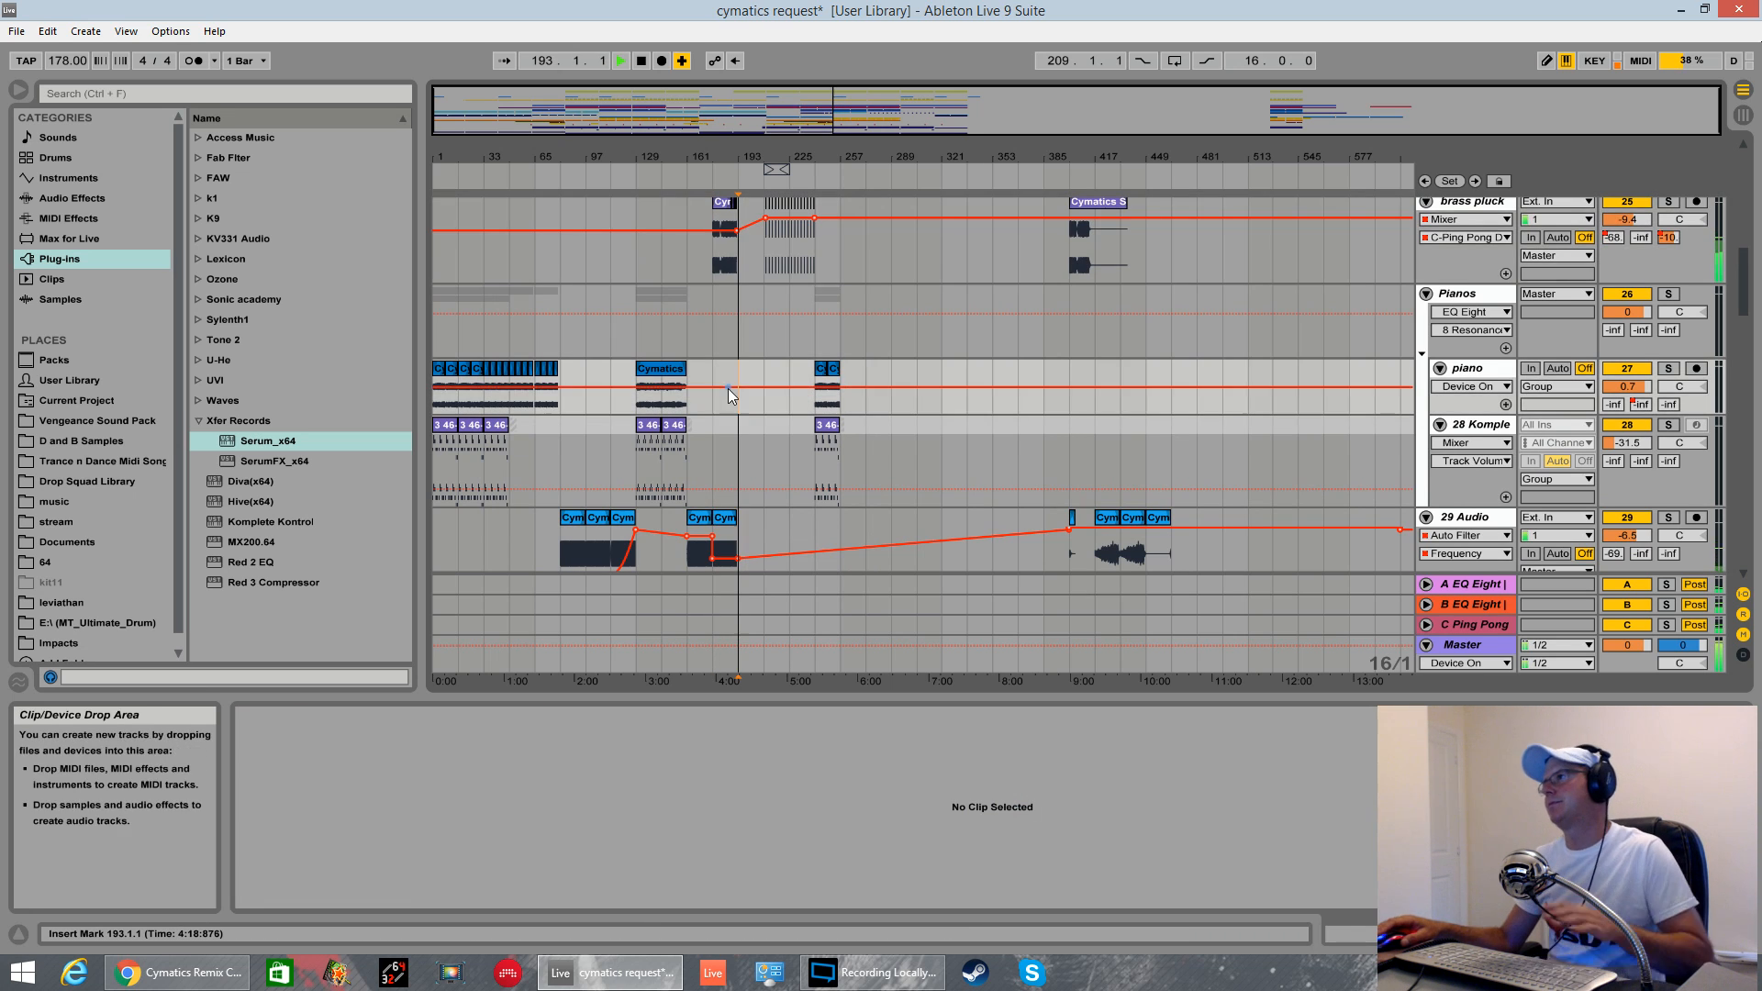
{"action": "scroll", "coordinate": [811, 378], "scroll_direction": "up", "scroll_amount": 5}
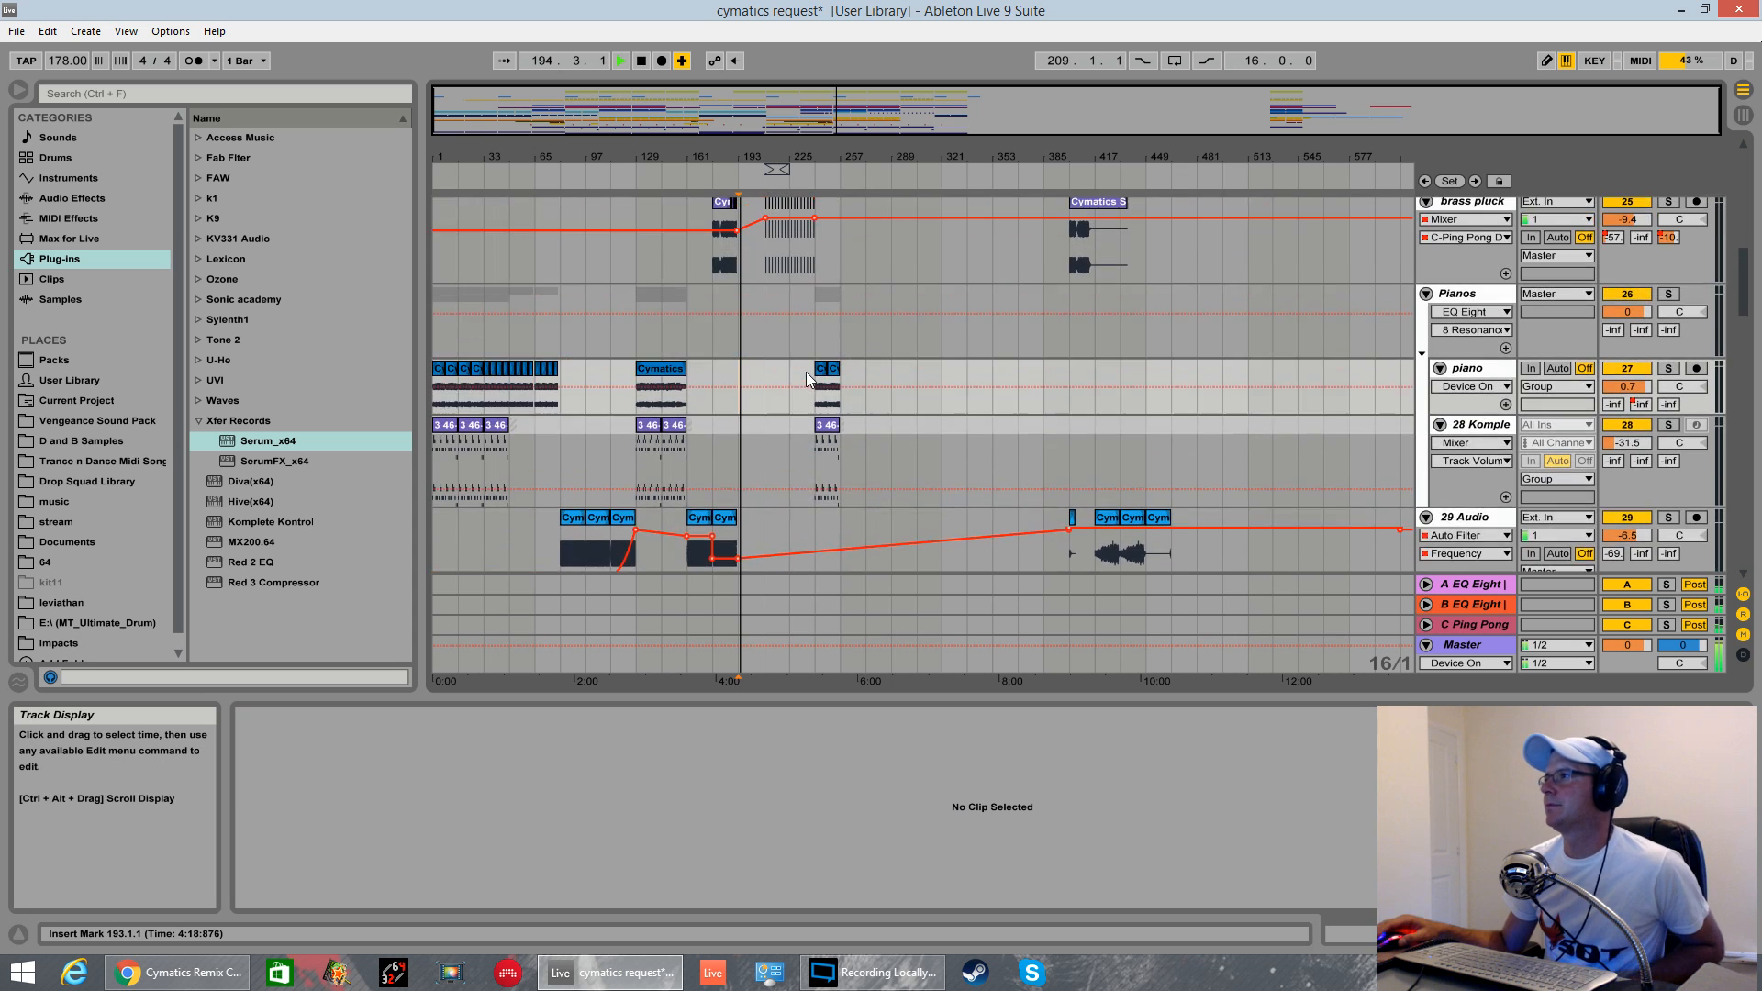
{"action": "scroll", "coordinate": [805, 377], "scroll_direction": "up", "scroll_amount": 8}
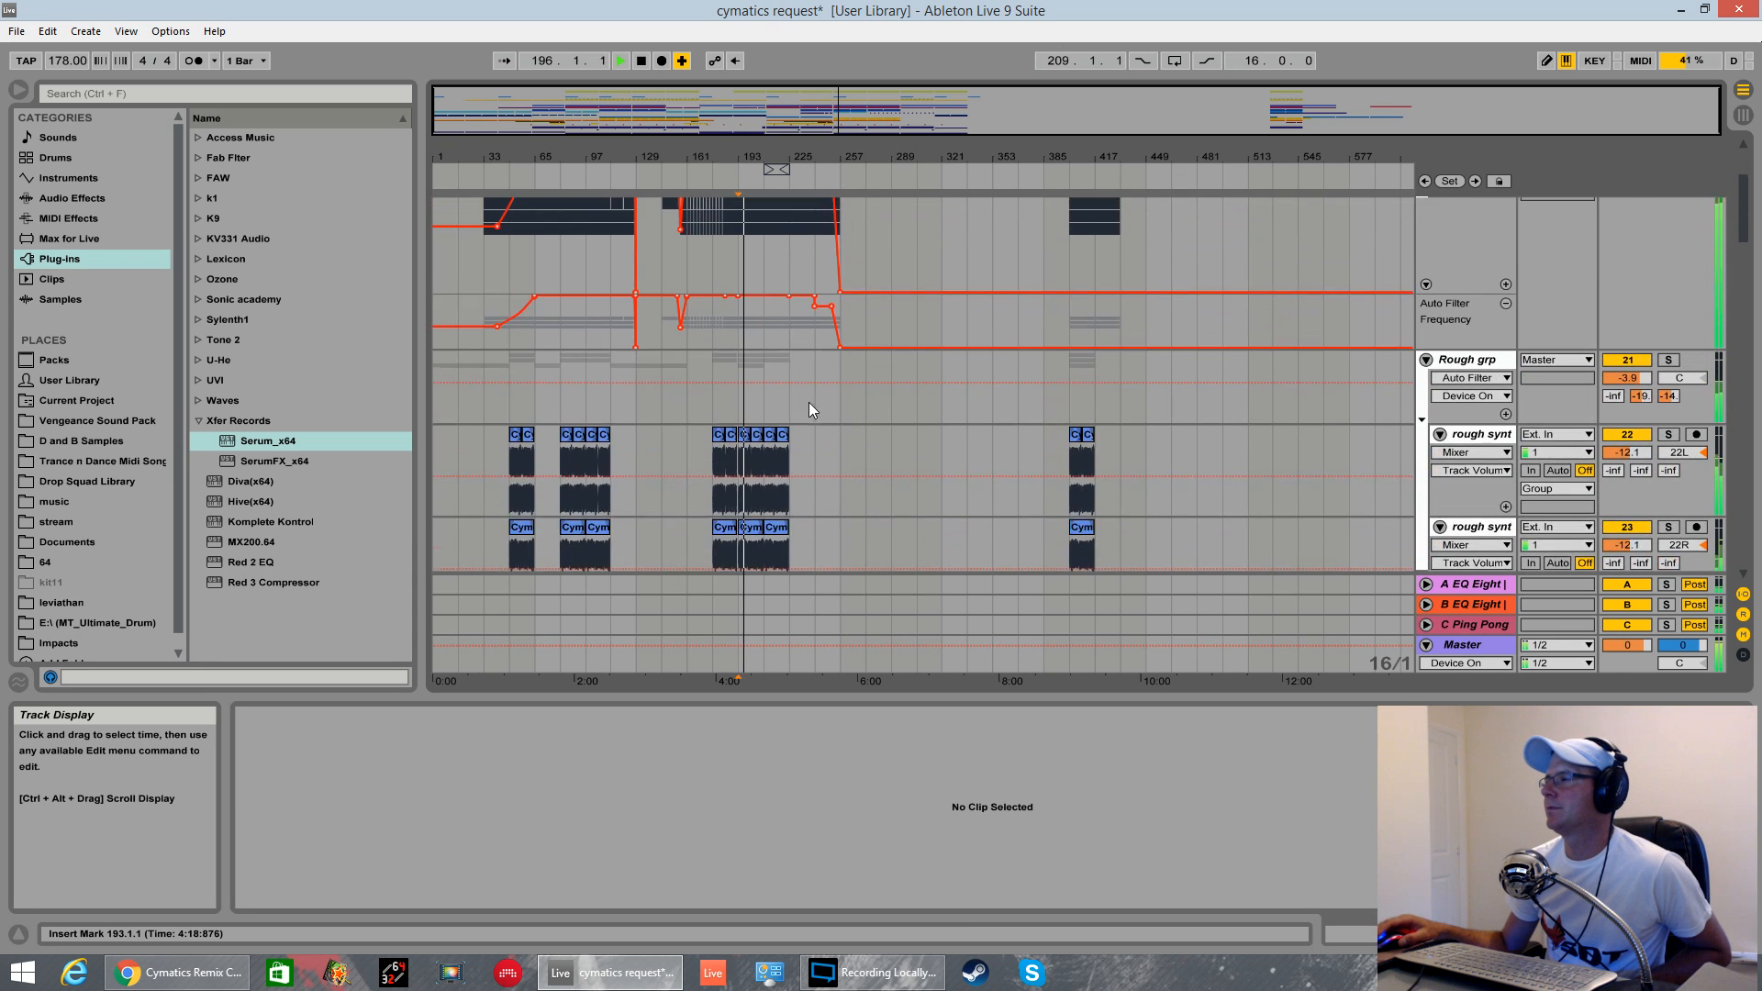
{"action": "scroll", "coordinate": [822, 423], "scroll_direction": "down", "scroll_amount": 3}
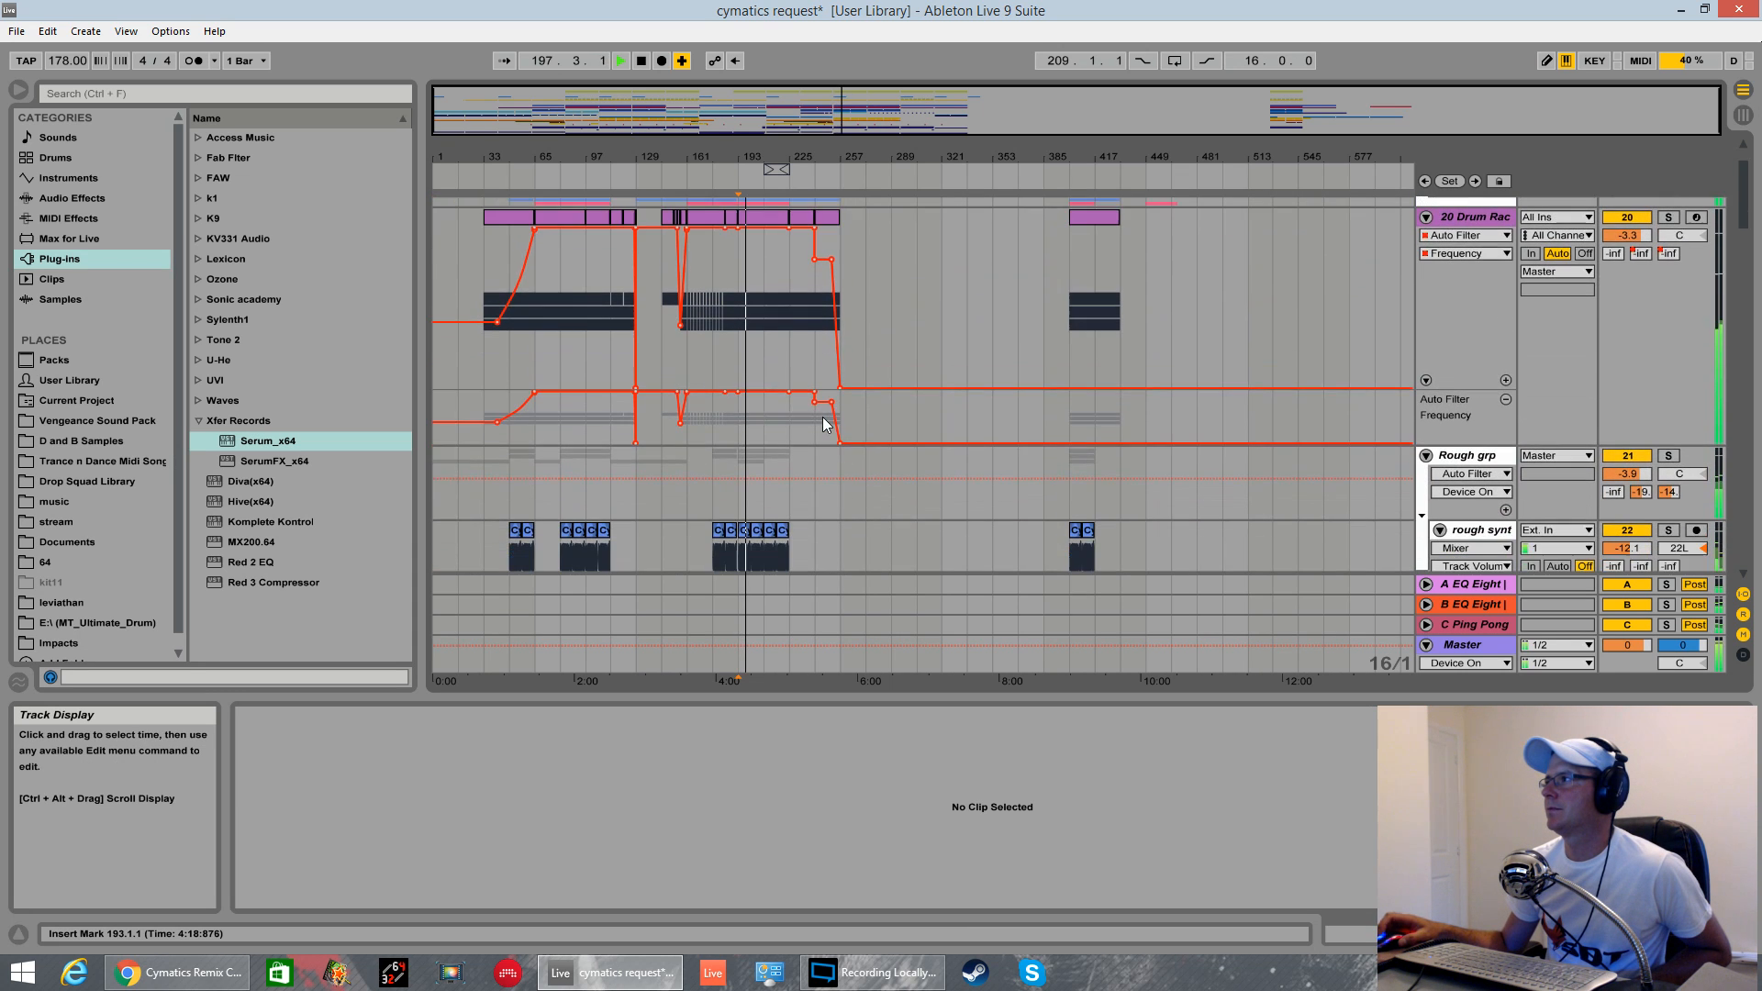
{"action": "scroll", "coordinate": [823, 424], "scroll_direction": "up", "scroll_amount": 3}
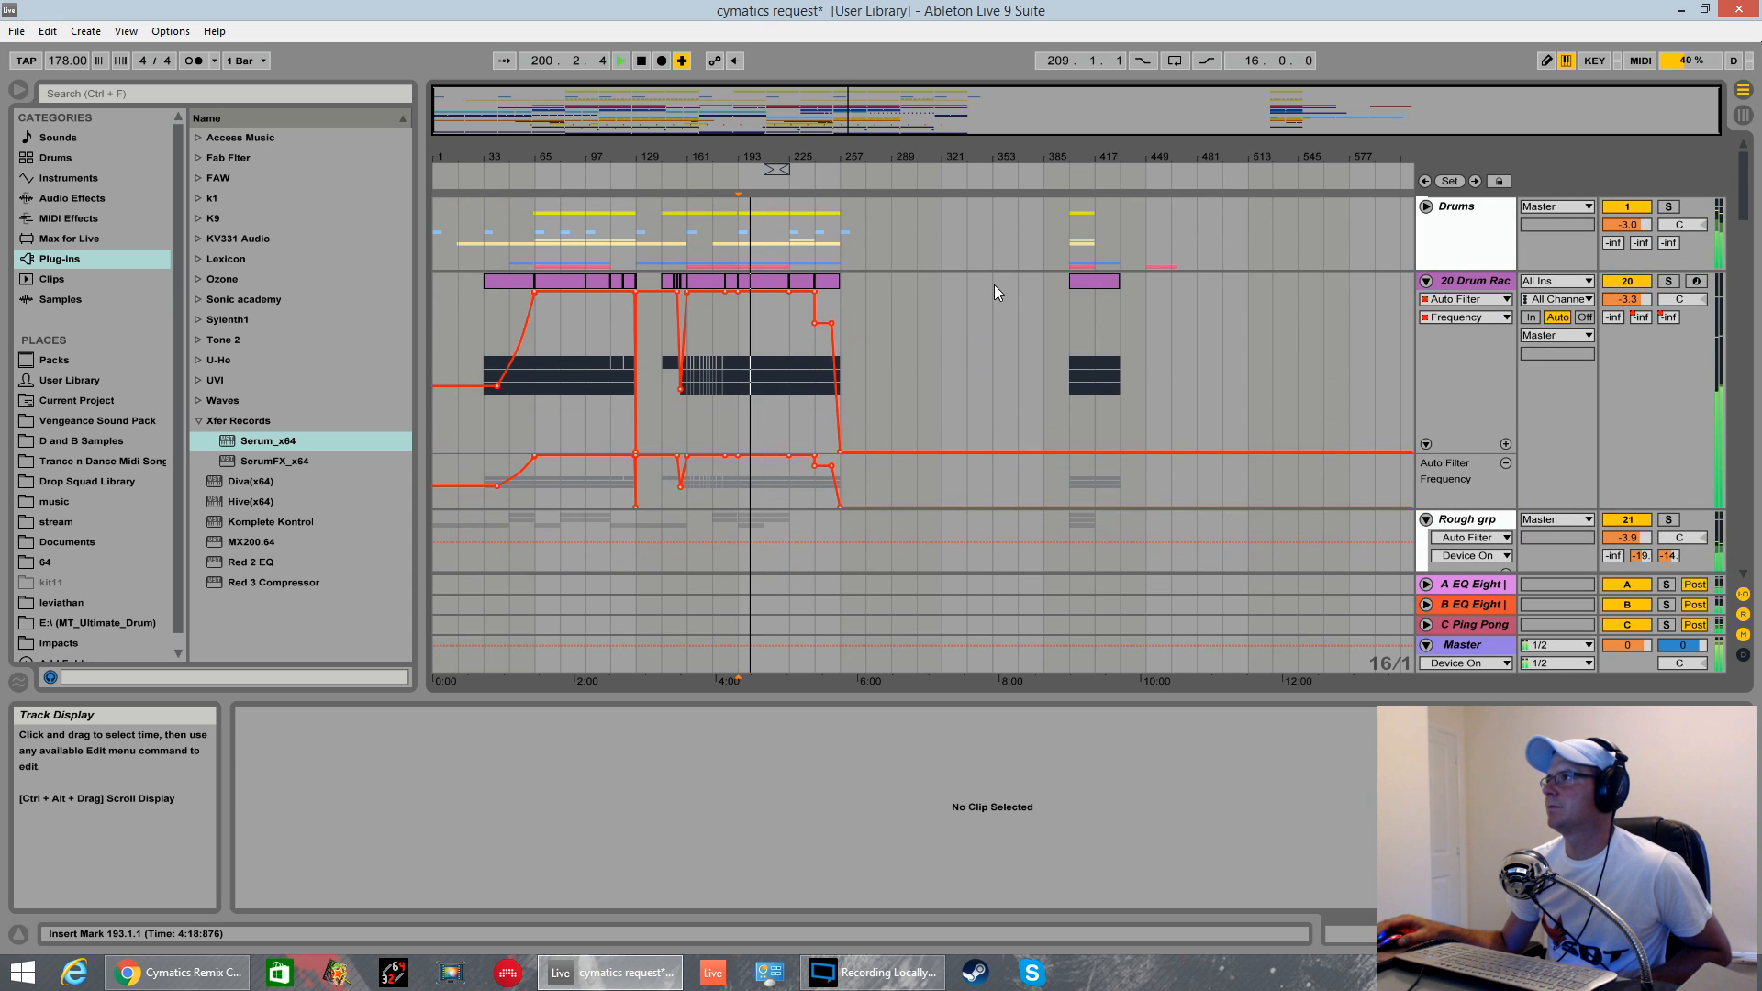
{"action": "scroll", "coordinate": [982, 288], "scroll_direction": "down", "scroll_amount": 7}
{"action": "scroll", "coordinate": [873, 338], "scroll_direction": "down", "scroll_amount": 10}
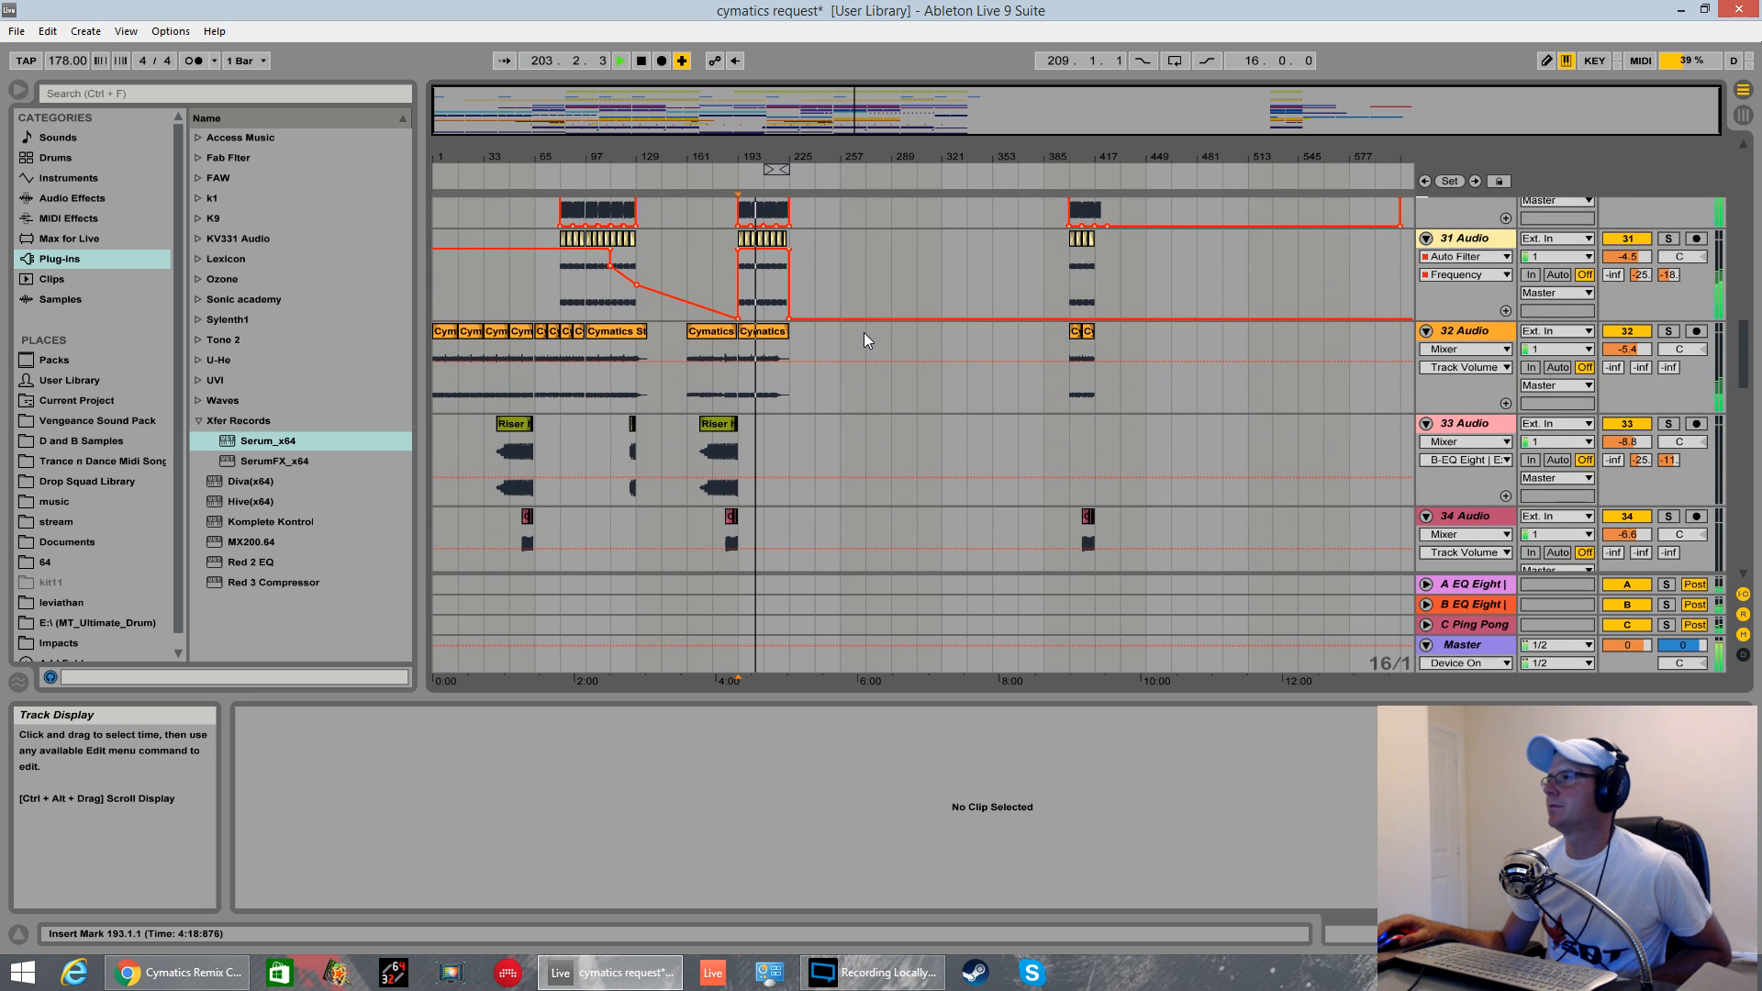
{"action": "scroll", "coordinate": [828, 343], "scroll_direction": "down", "scroll_amount": 2}
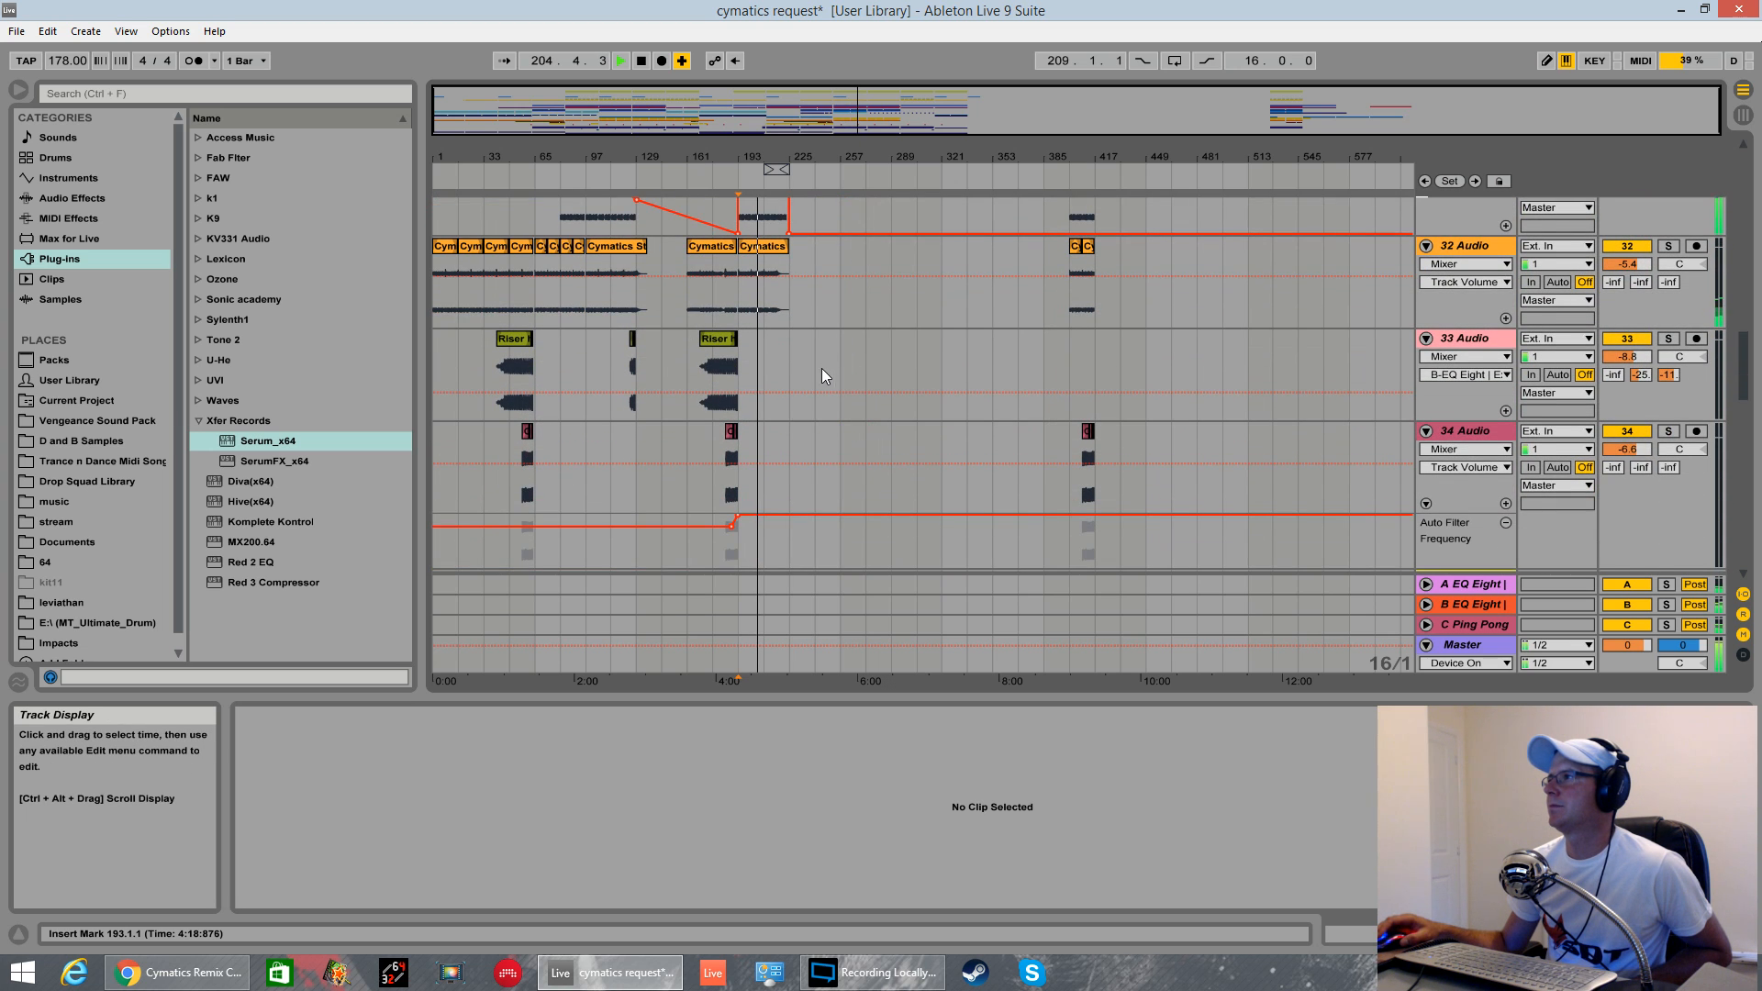
{"action": "scroll", "coordinate": [819, 381], "scroll_direction": "down", "scroll_amount": 1}
{"action": "scroll", "coordinate": [814, 395], "scroll_direction": "up", "scroll_amount": 6}
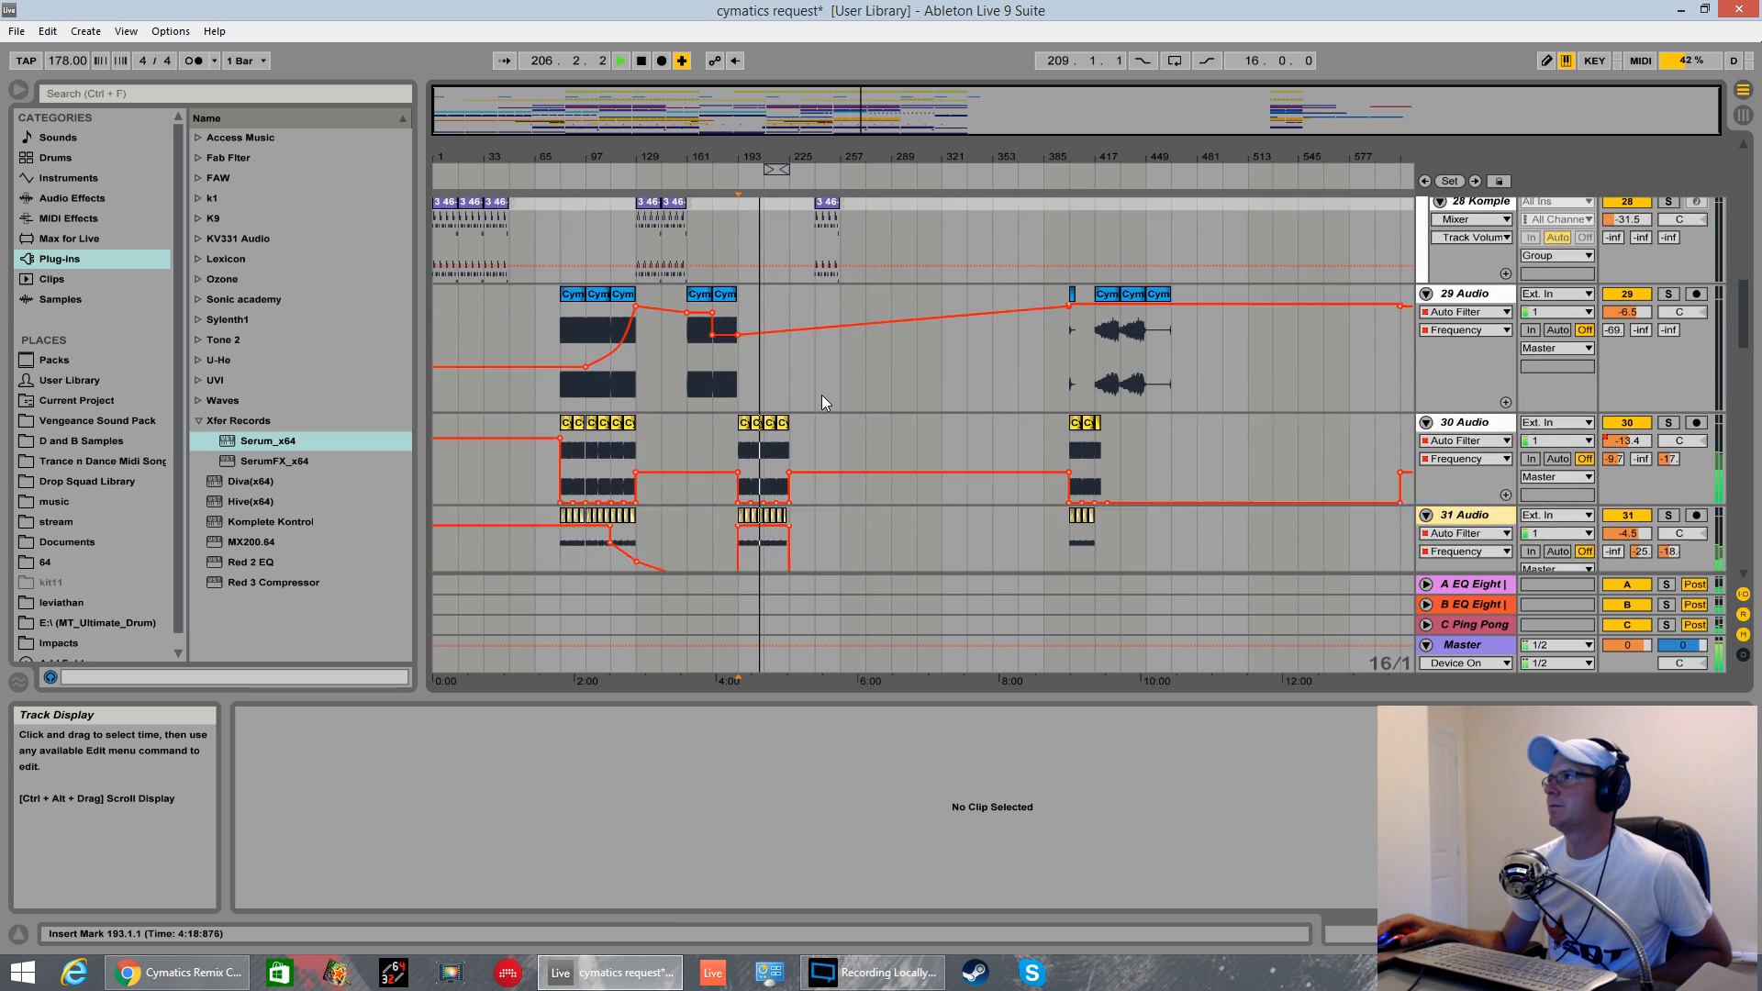
{"action": "scroll", "coordinate": [824, 389], "scroll_direction": "up", "scroll_amount": 6}
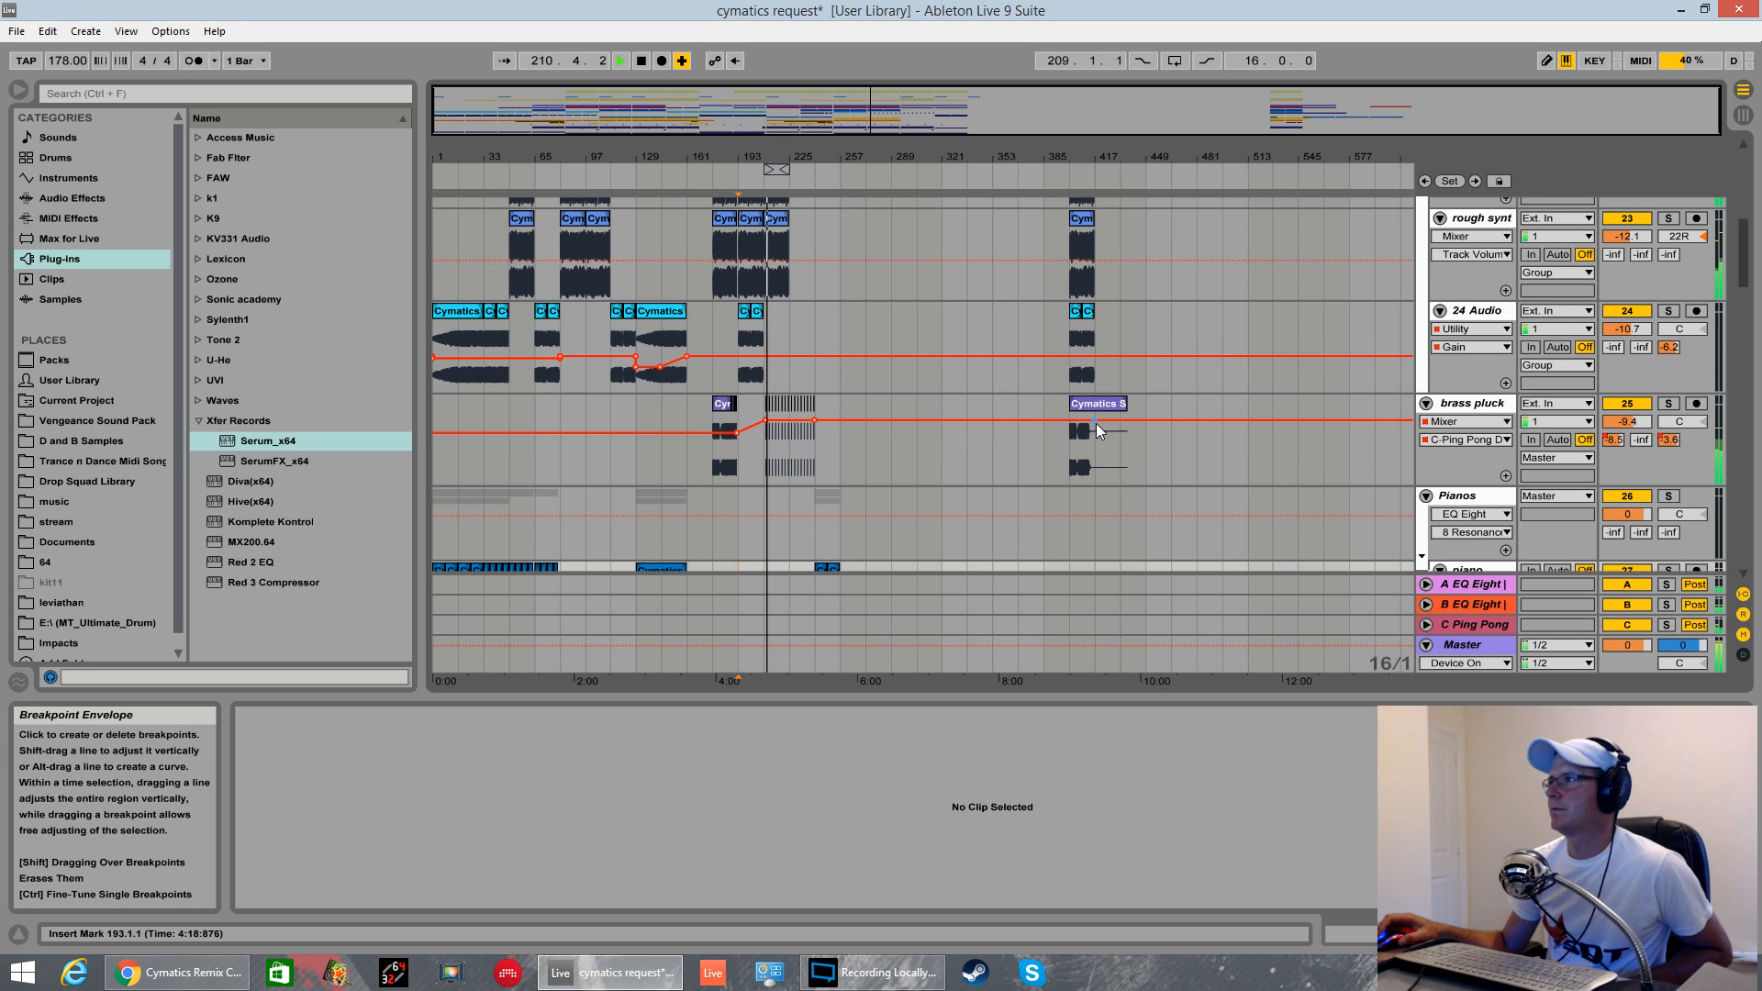
- Solo brass pluck and audition its short clips starting at 210.3.1, 212.3.1 and 214.3.1
{"action": "key", "text": "space"}
{"action": "left_click", "coordinate": [1669, 403]}
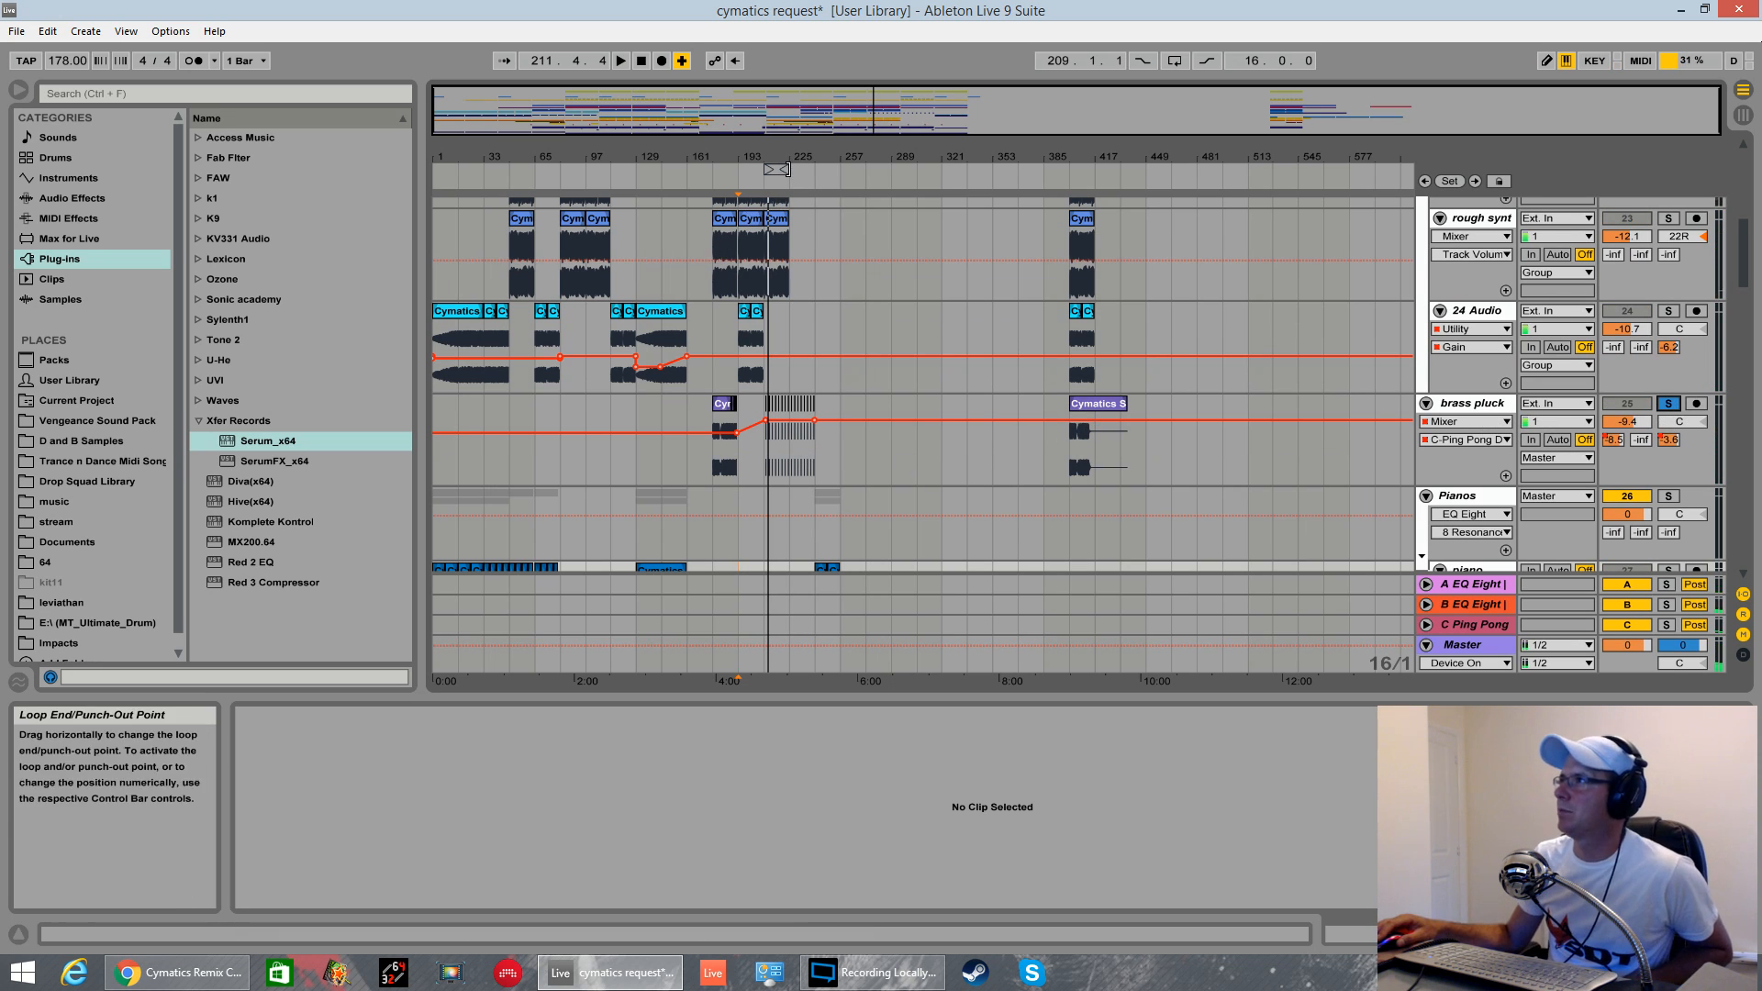
{"action": "left_click_drag", "start_coordinate": [810, 156], "coordinate": [623, 443]}
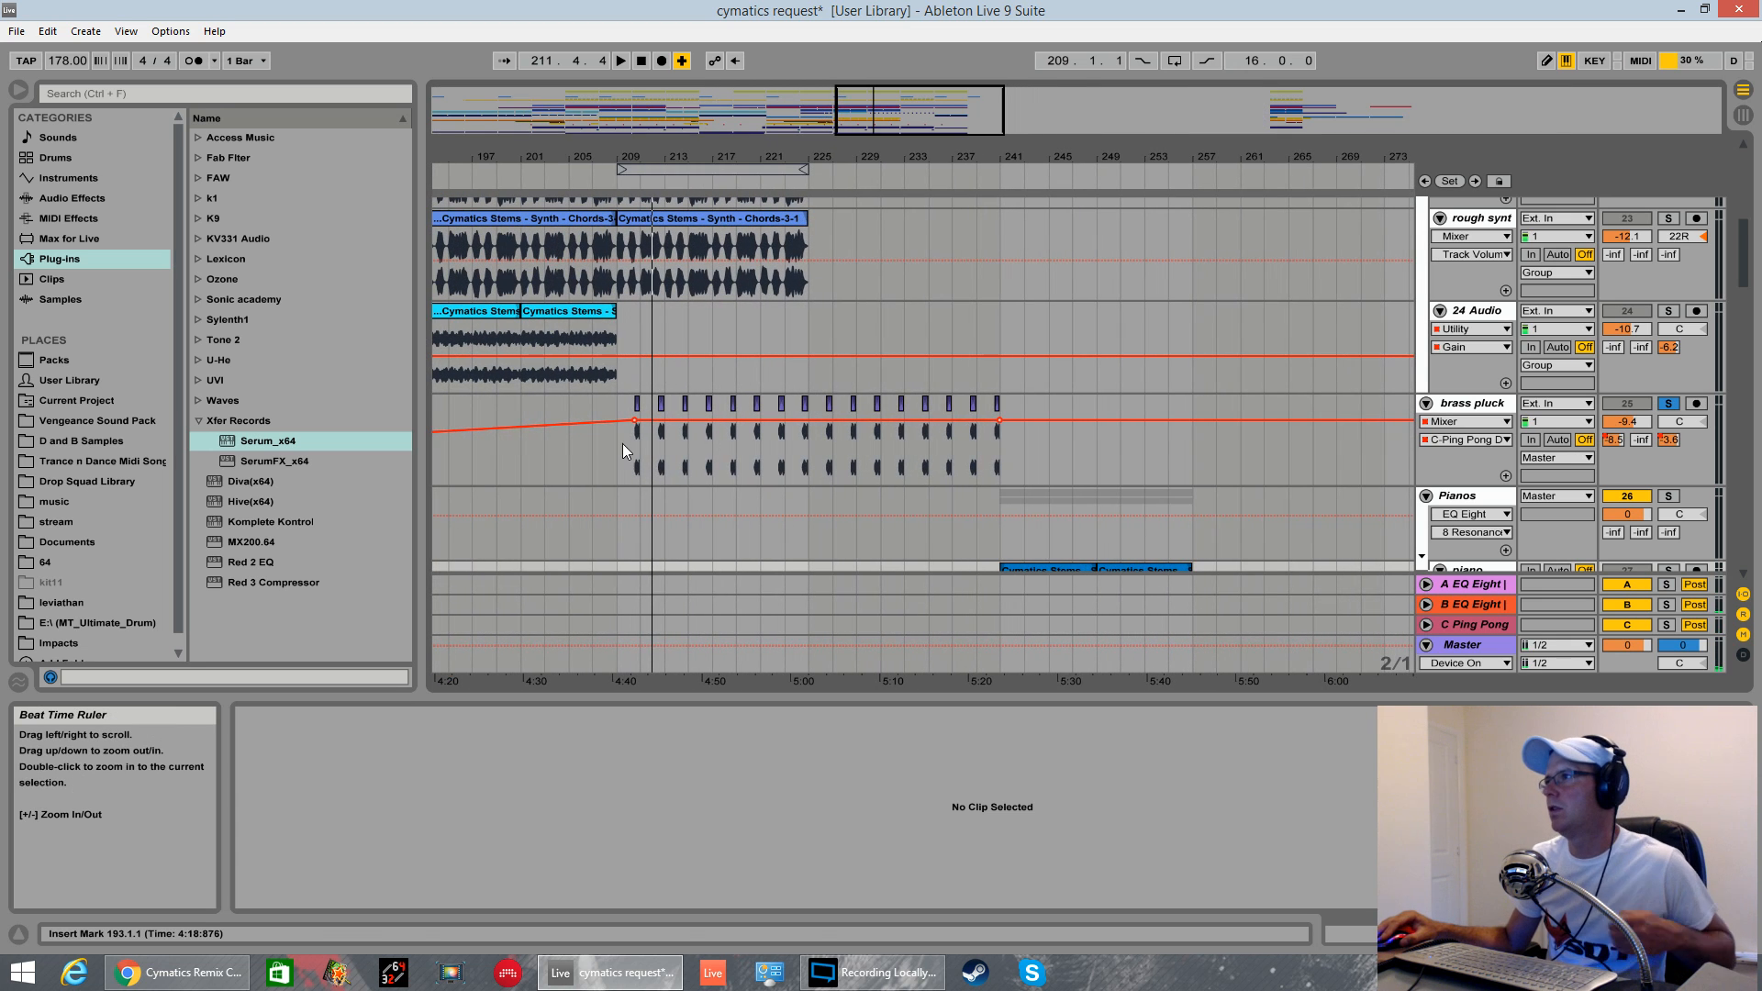
{"action": "left_click", "coordinate": [638, 400]}
{"action": "key", "text": "space"}
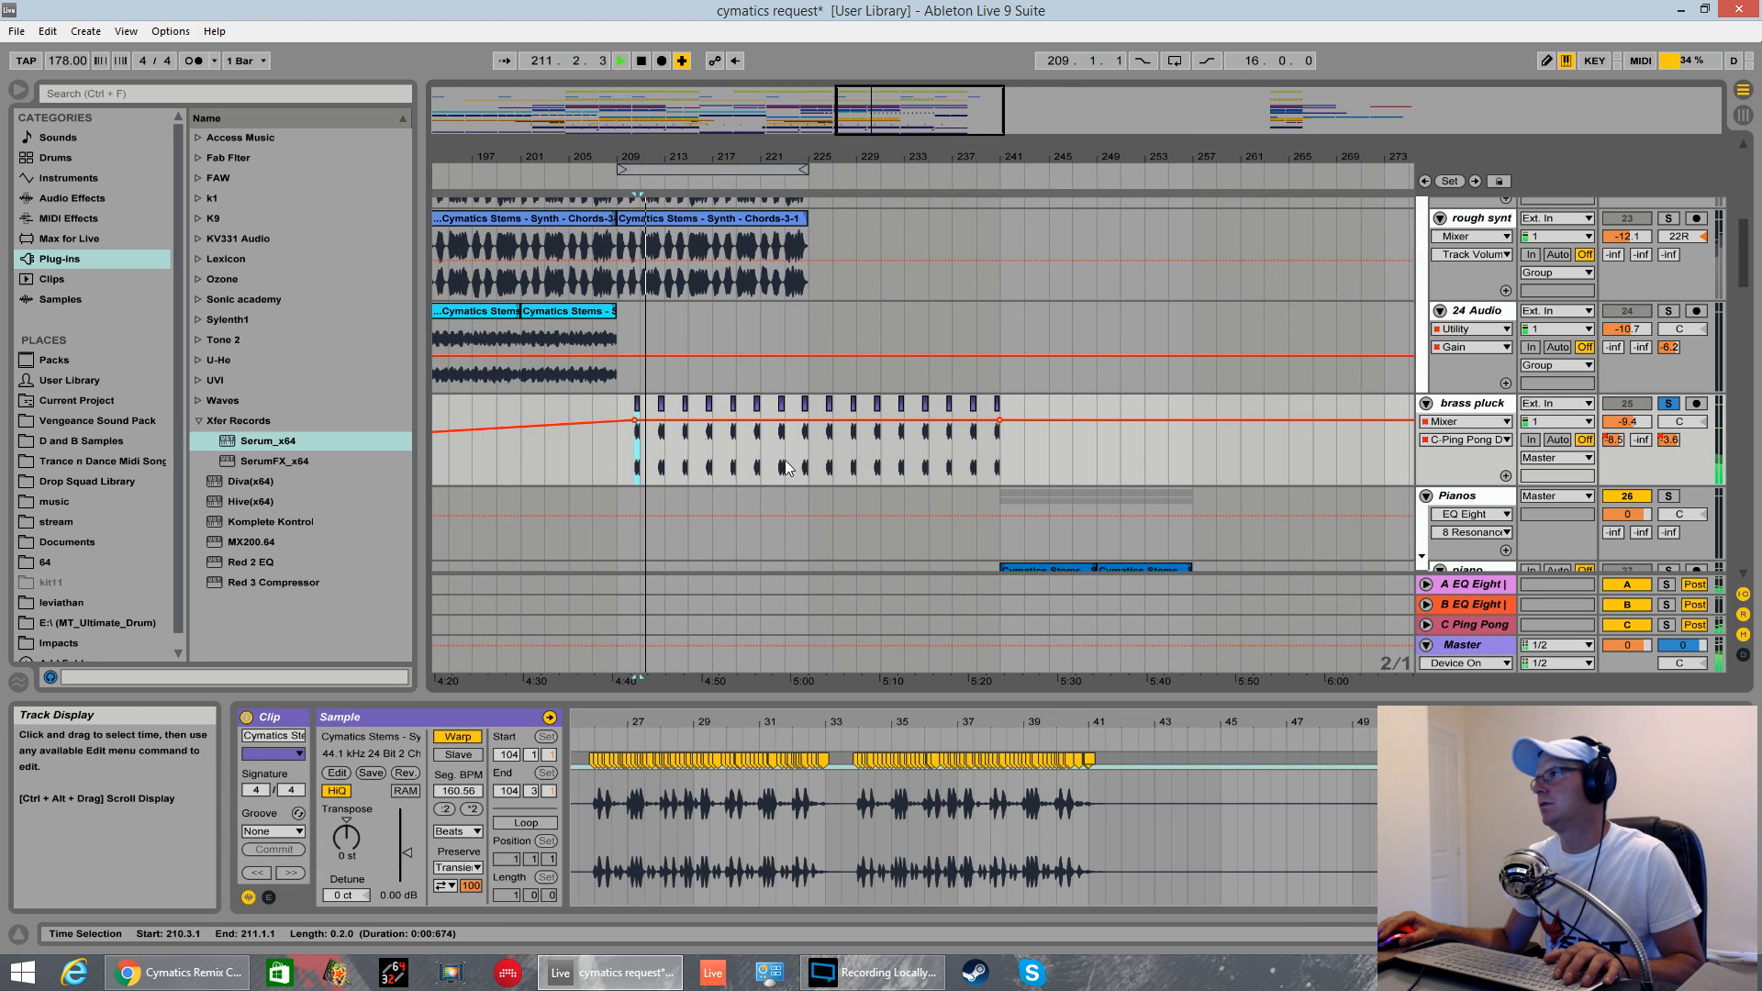
{"action": "left_click", "coordinate": [662, 413]}
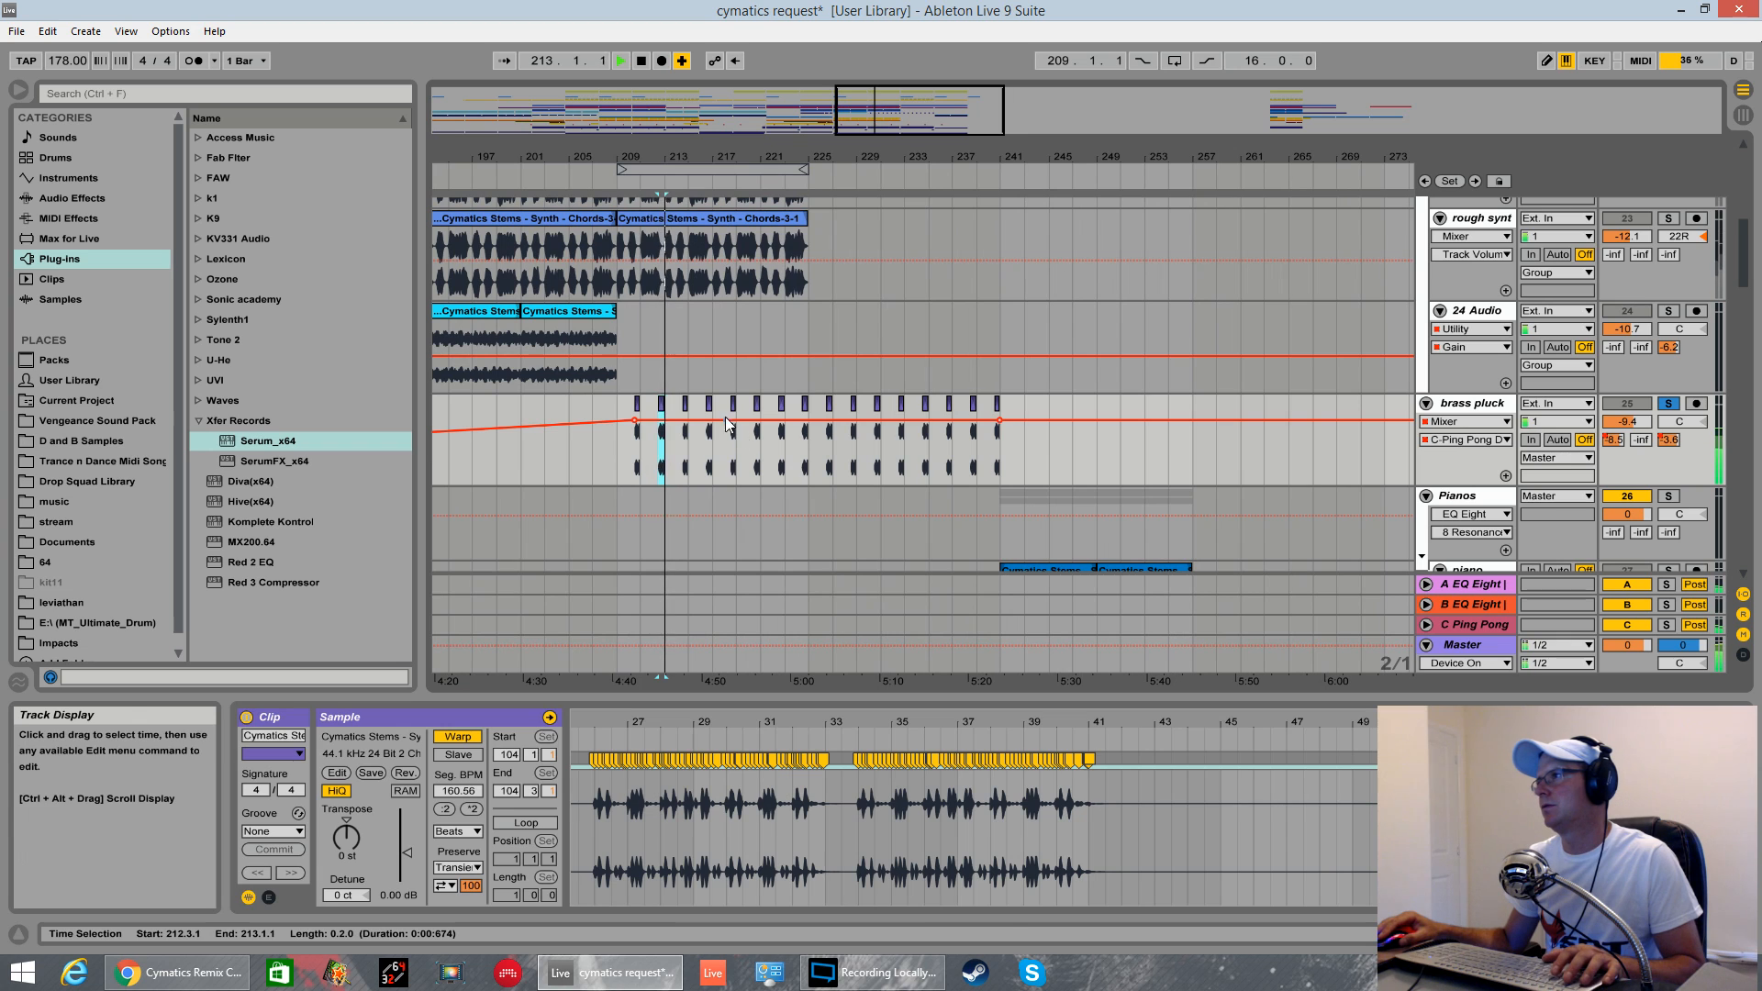
{"action": "left_click", "coordinate": [686, 410]}
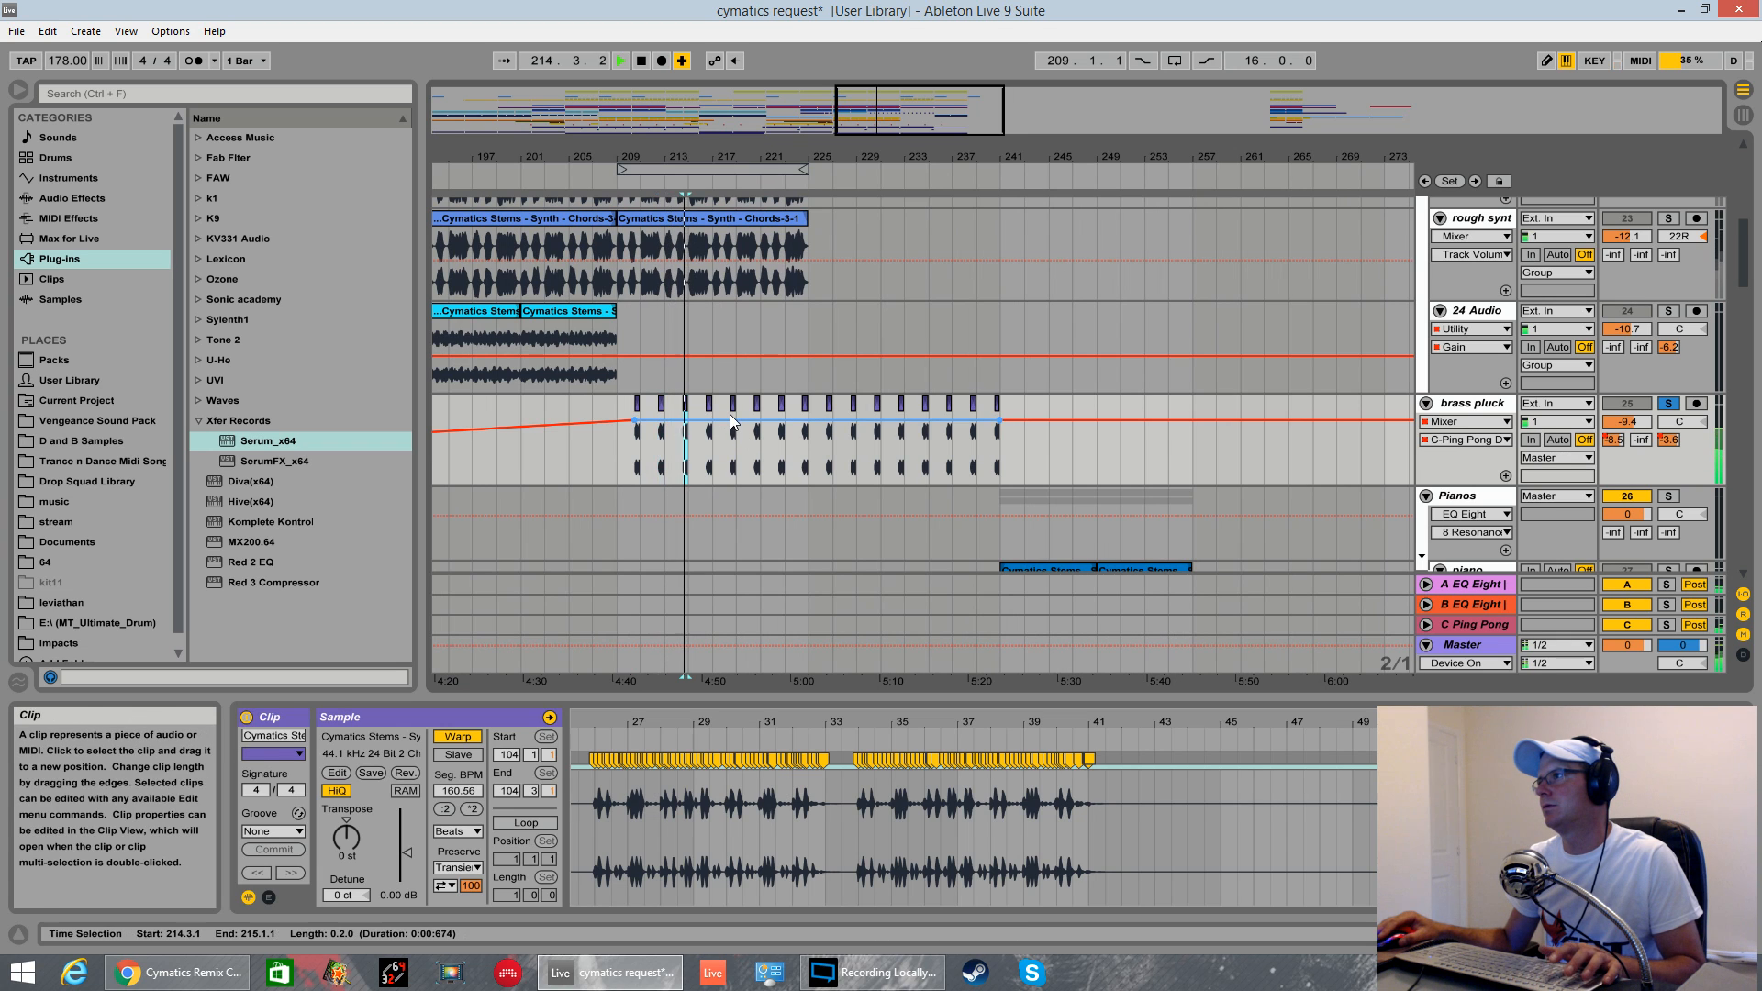
- Clear the brass pluck solo and play the full mix from 210.3.1, looking over the neighbouring synth and piano tracks
{"action": "left_click", "coordinate": [1669, 405]}
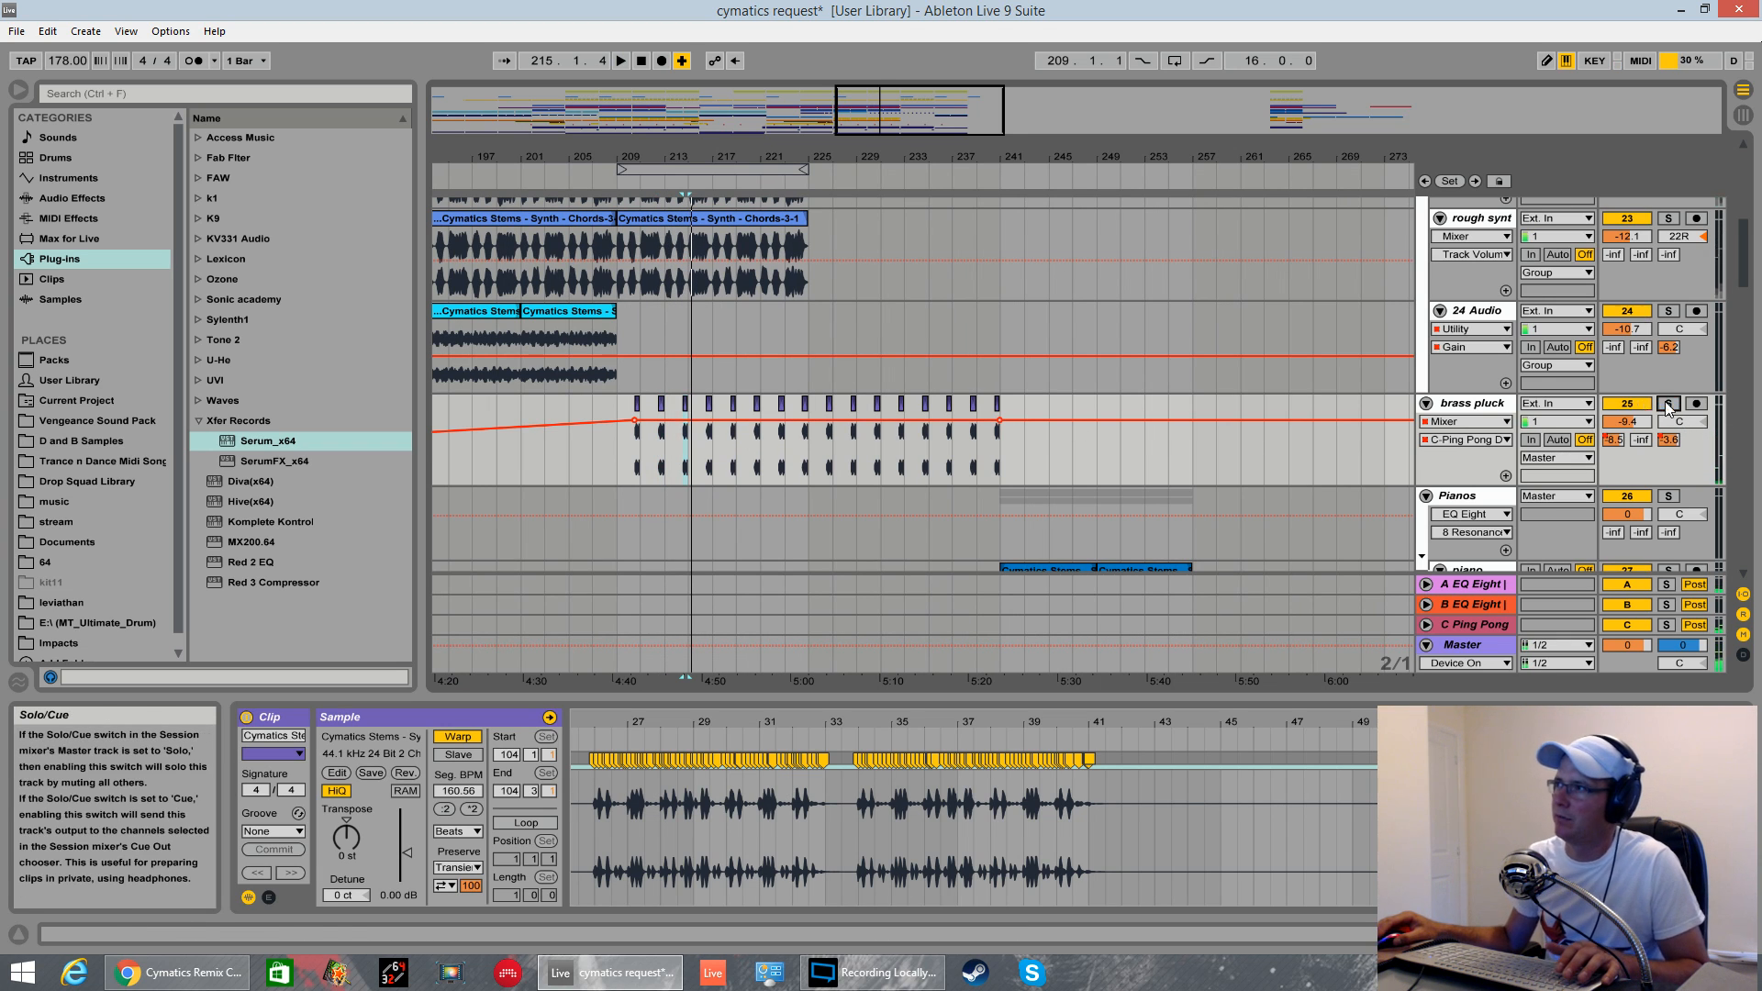
{"action": "left_click", "coordinate": [632, 455]}
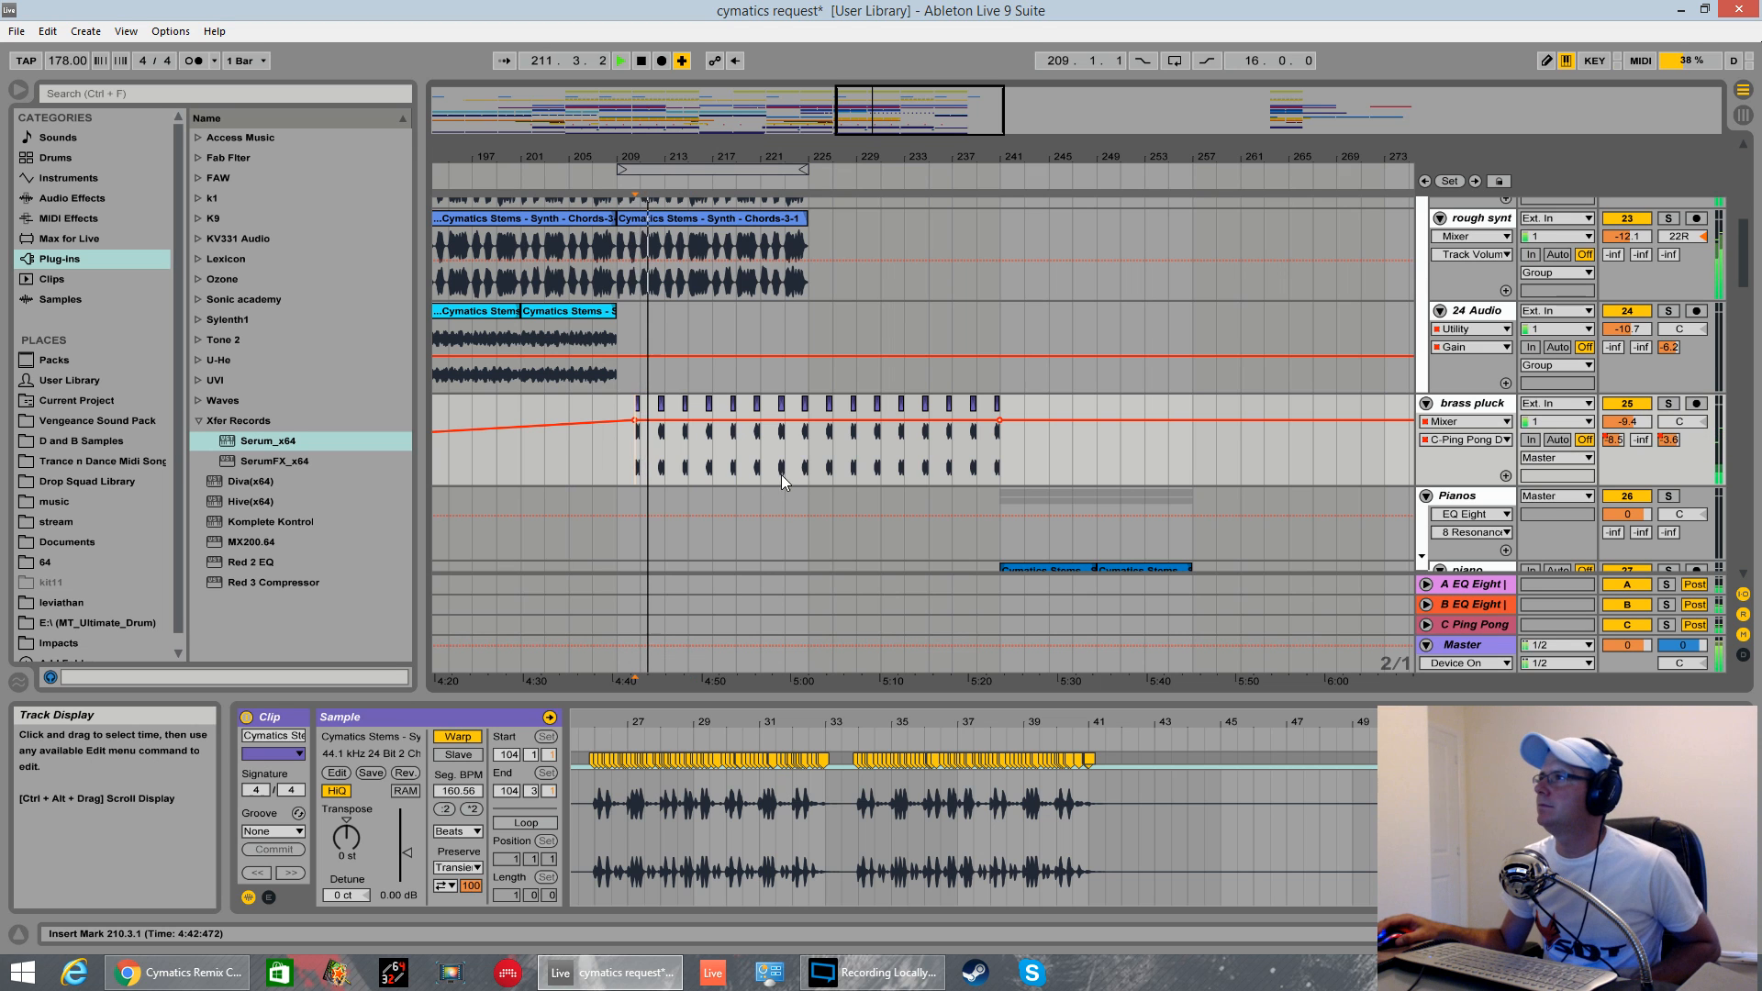
{"action": "scroll", "coordinate": [781, 476], "scroll_direction": "up", "scroll_amount": 2}
{"action": "scroll", "coordinate": [772, 456], "scroll_direction": "down", "scroll_amount": 1}
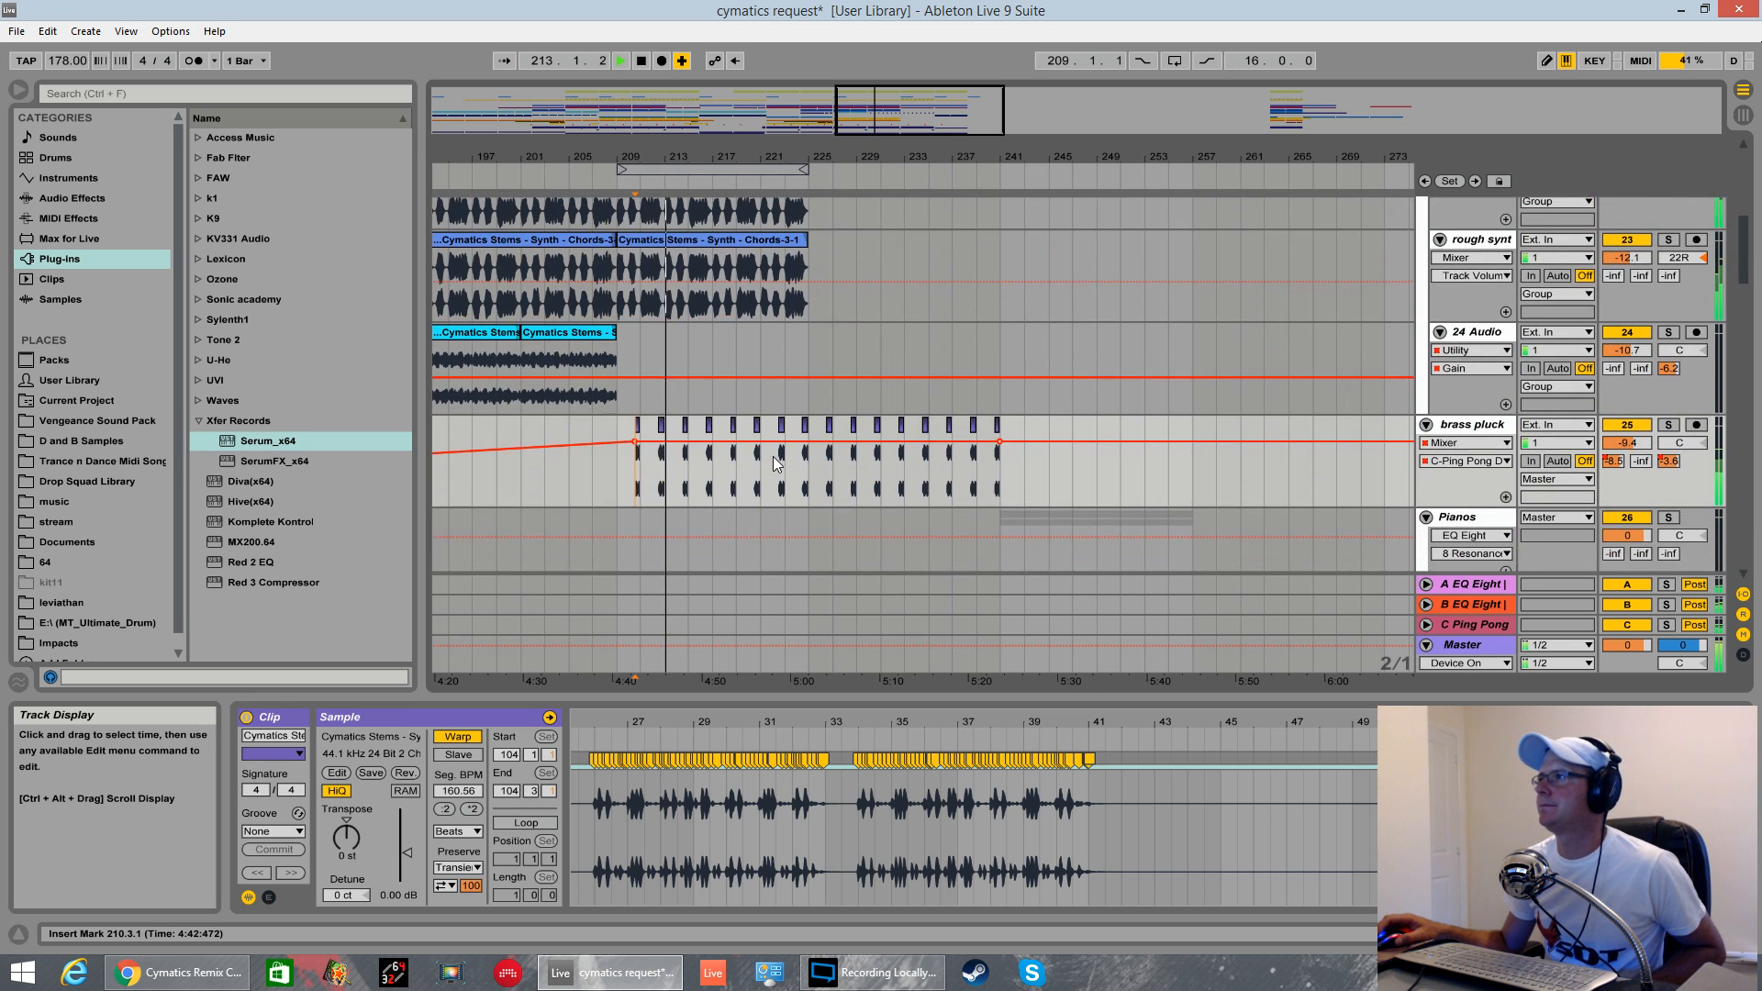
{"action": "scroll", "coordinate": [773, 455], "scroll_direction": "up", "scroll_amount": 1}
{"action": "scroll", "coordinate": [773, 456], "scroll_direction": "down", "scroll_amount": 3}
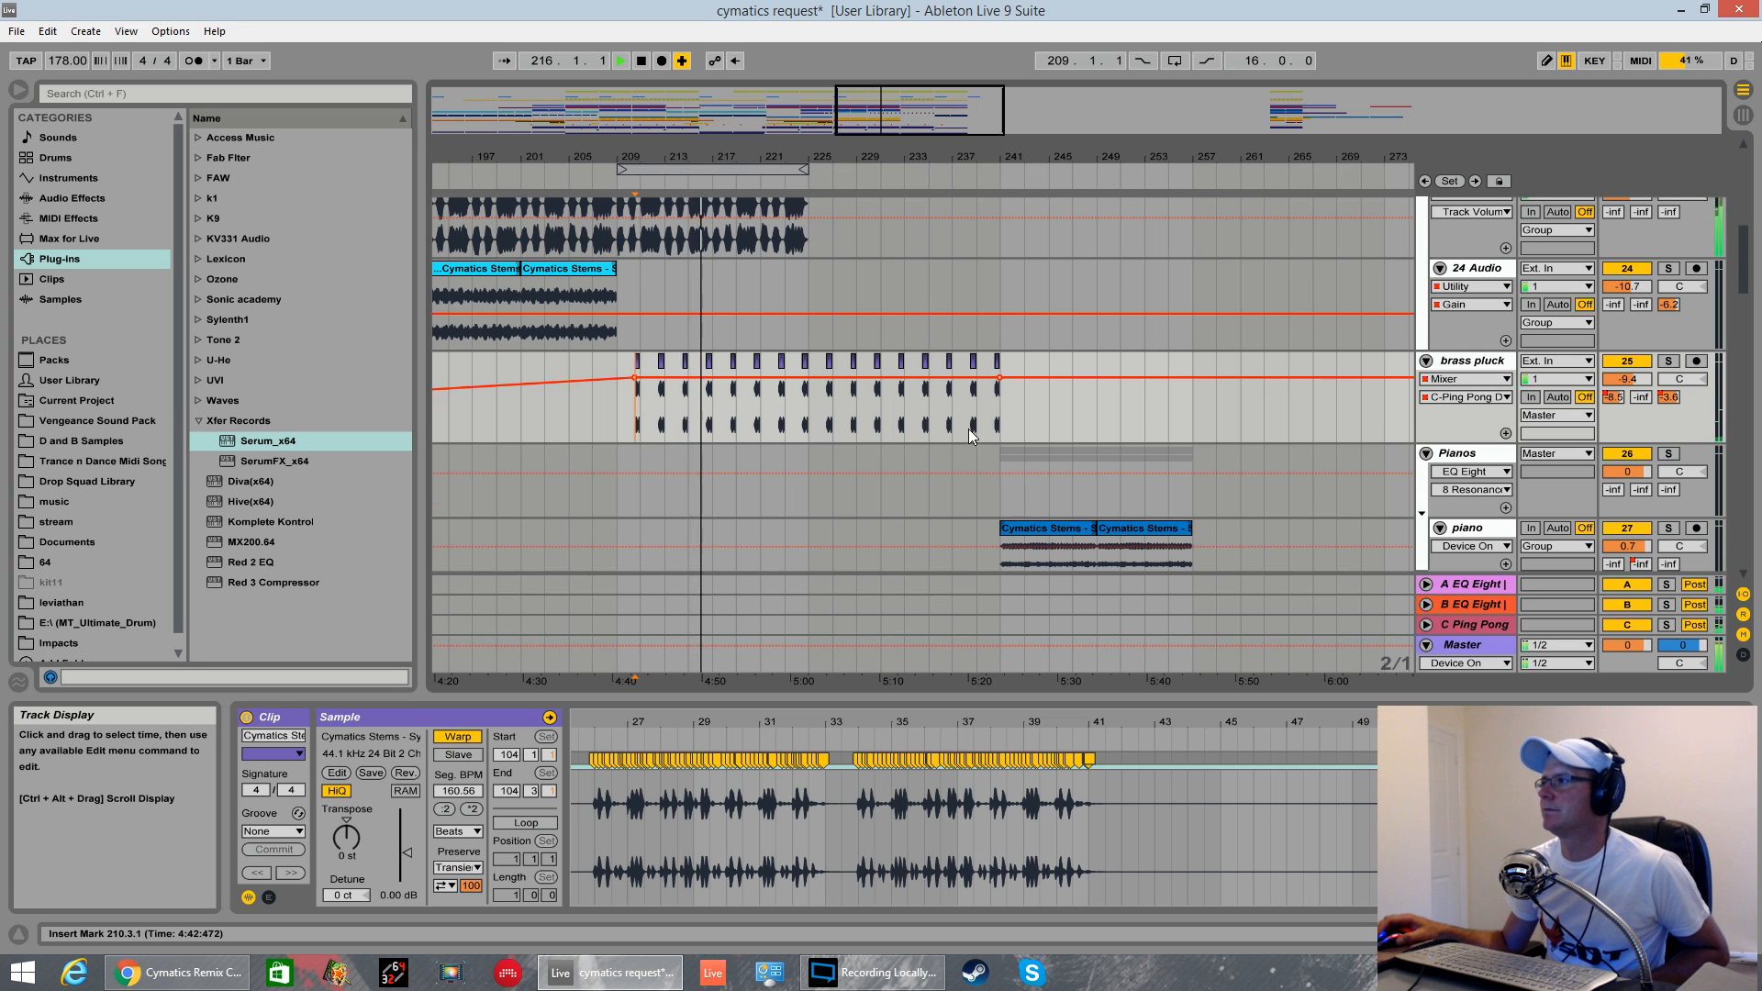
{"action": "scroll", "coordinate": [963, 434], "scroll_direction": "down", "scroll_amount": 2}
- Examine the short brass pluck clip's waveform and warp markers around 104 to 104.3 during playback
{"action": "left_click_drag", "start_coordinate": [820, 722], "coordinate": [725, 708]}
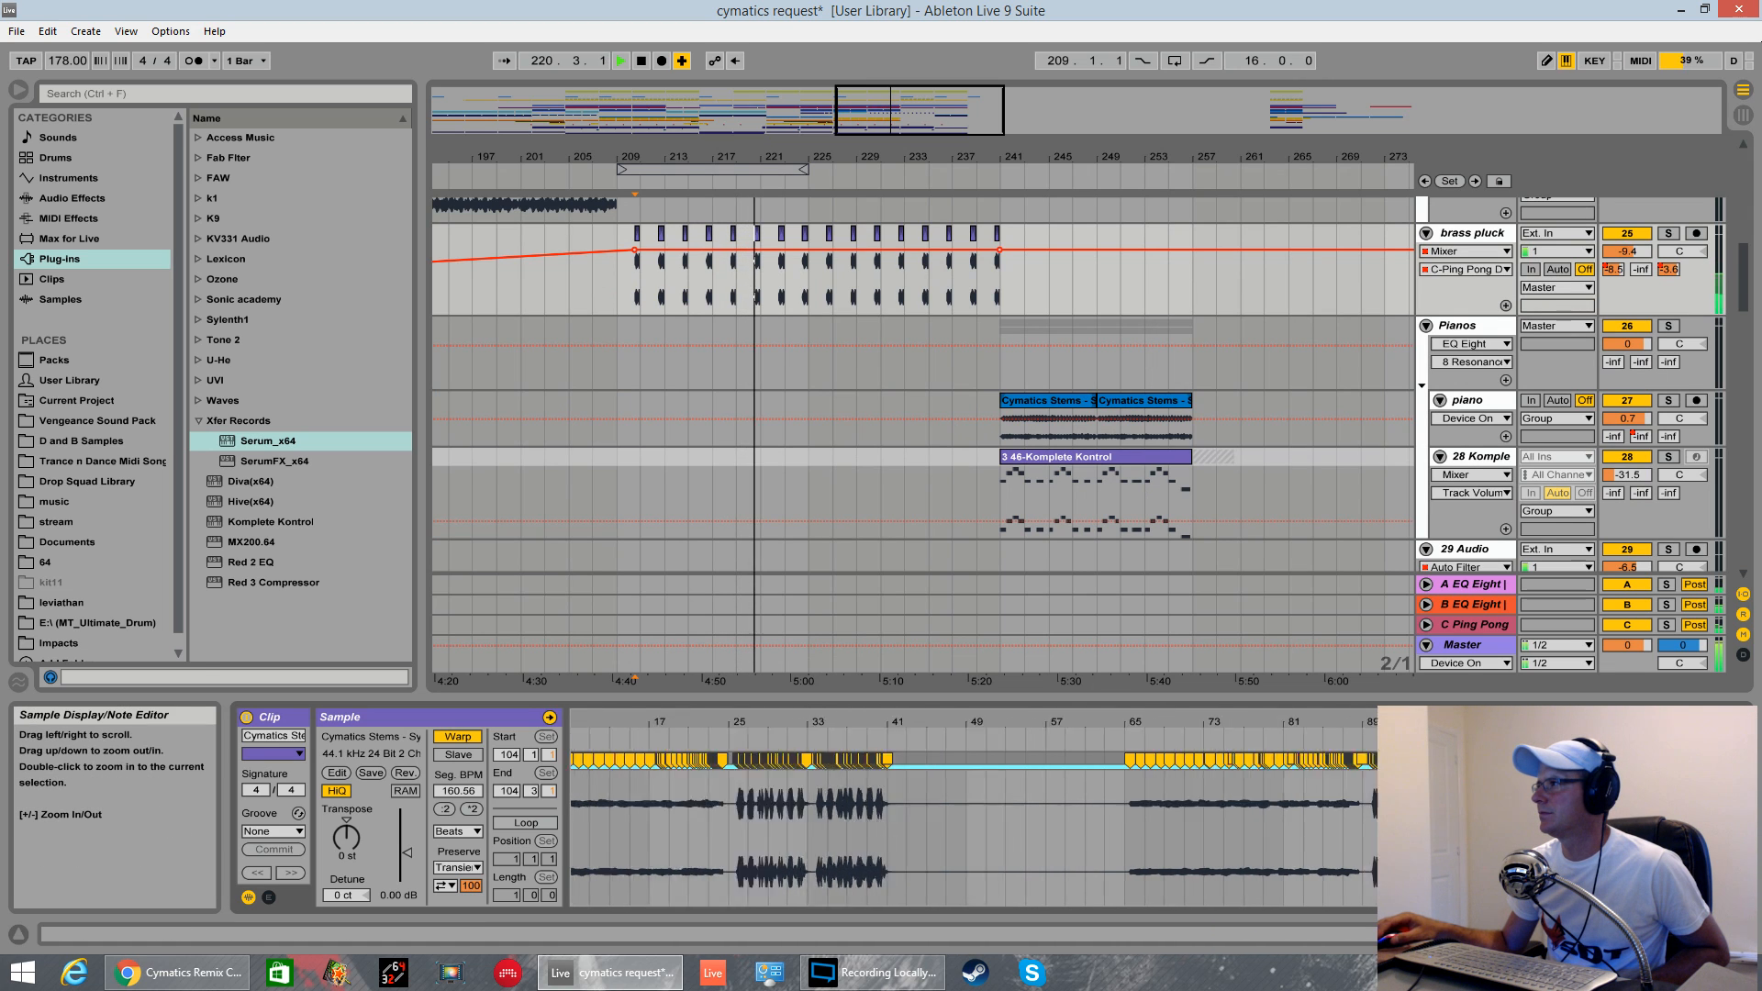
{"action": "left_click_drag", "start_coordinate": [1516, 722], "coordinate": [857, 825]}
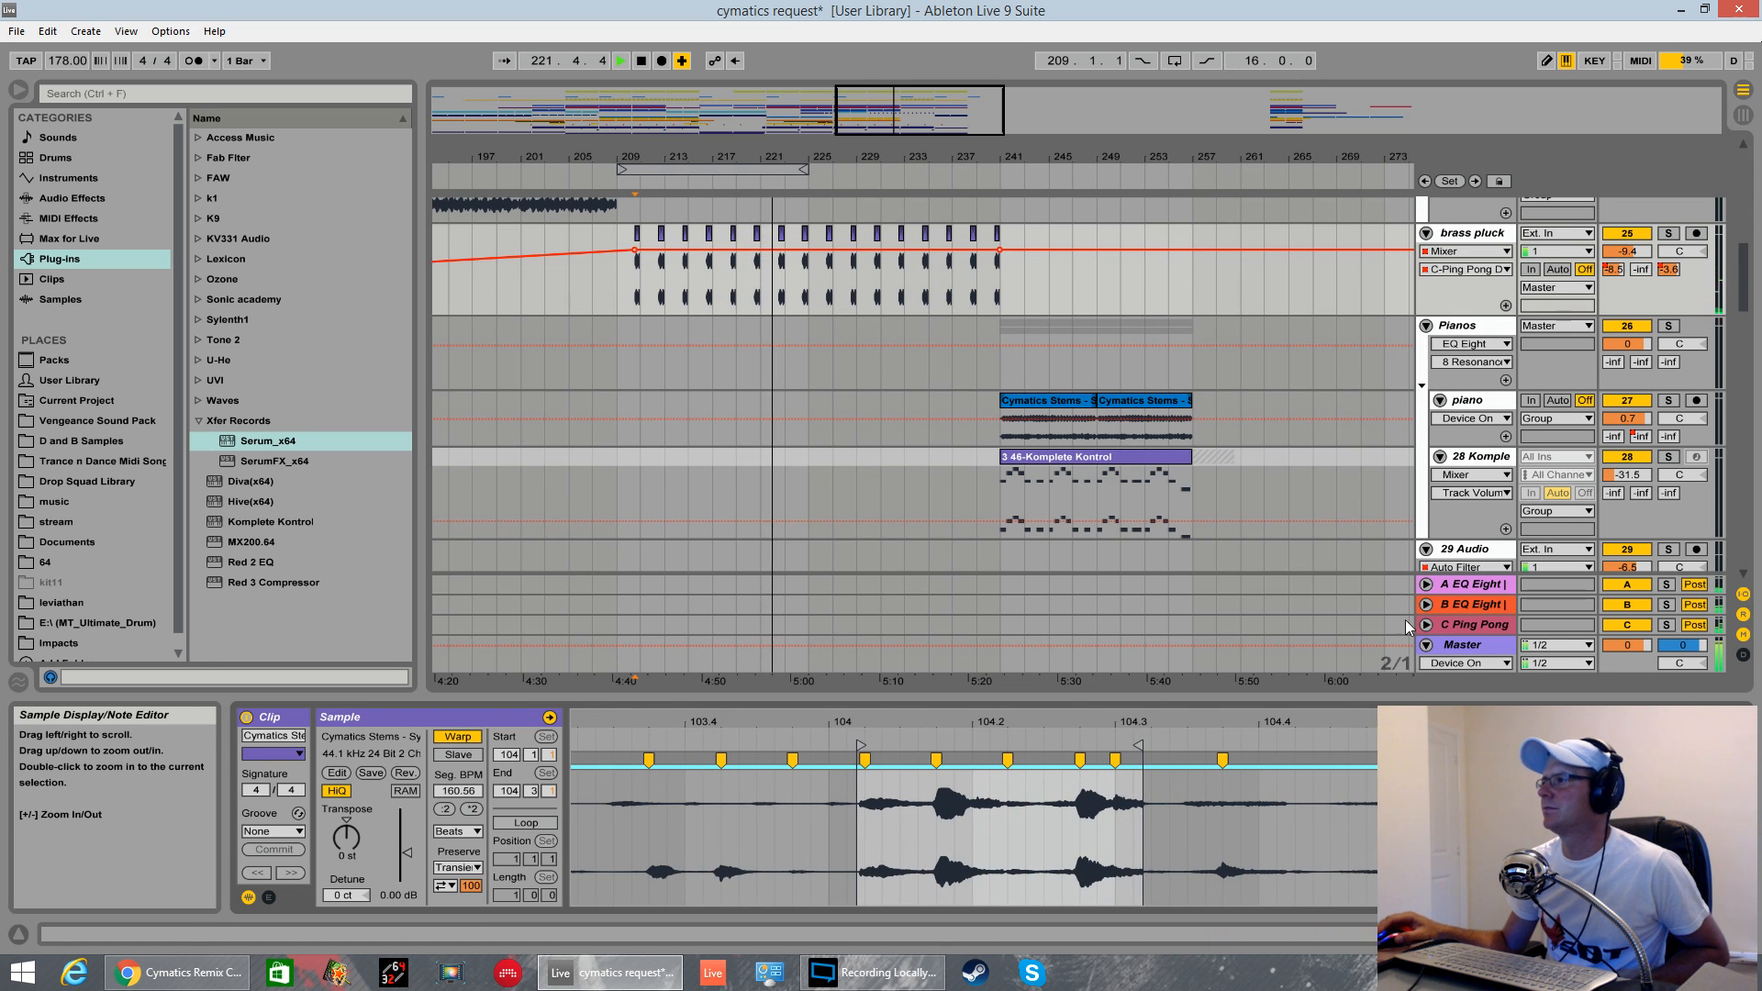
{"action": "scroll", "coordinate": [964, 533], "scroll_direction": "up", "scroll_amount": 3}
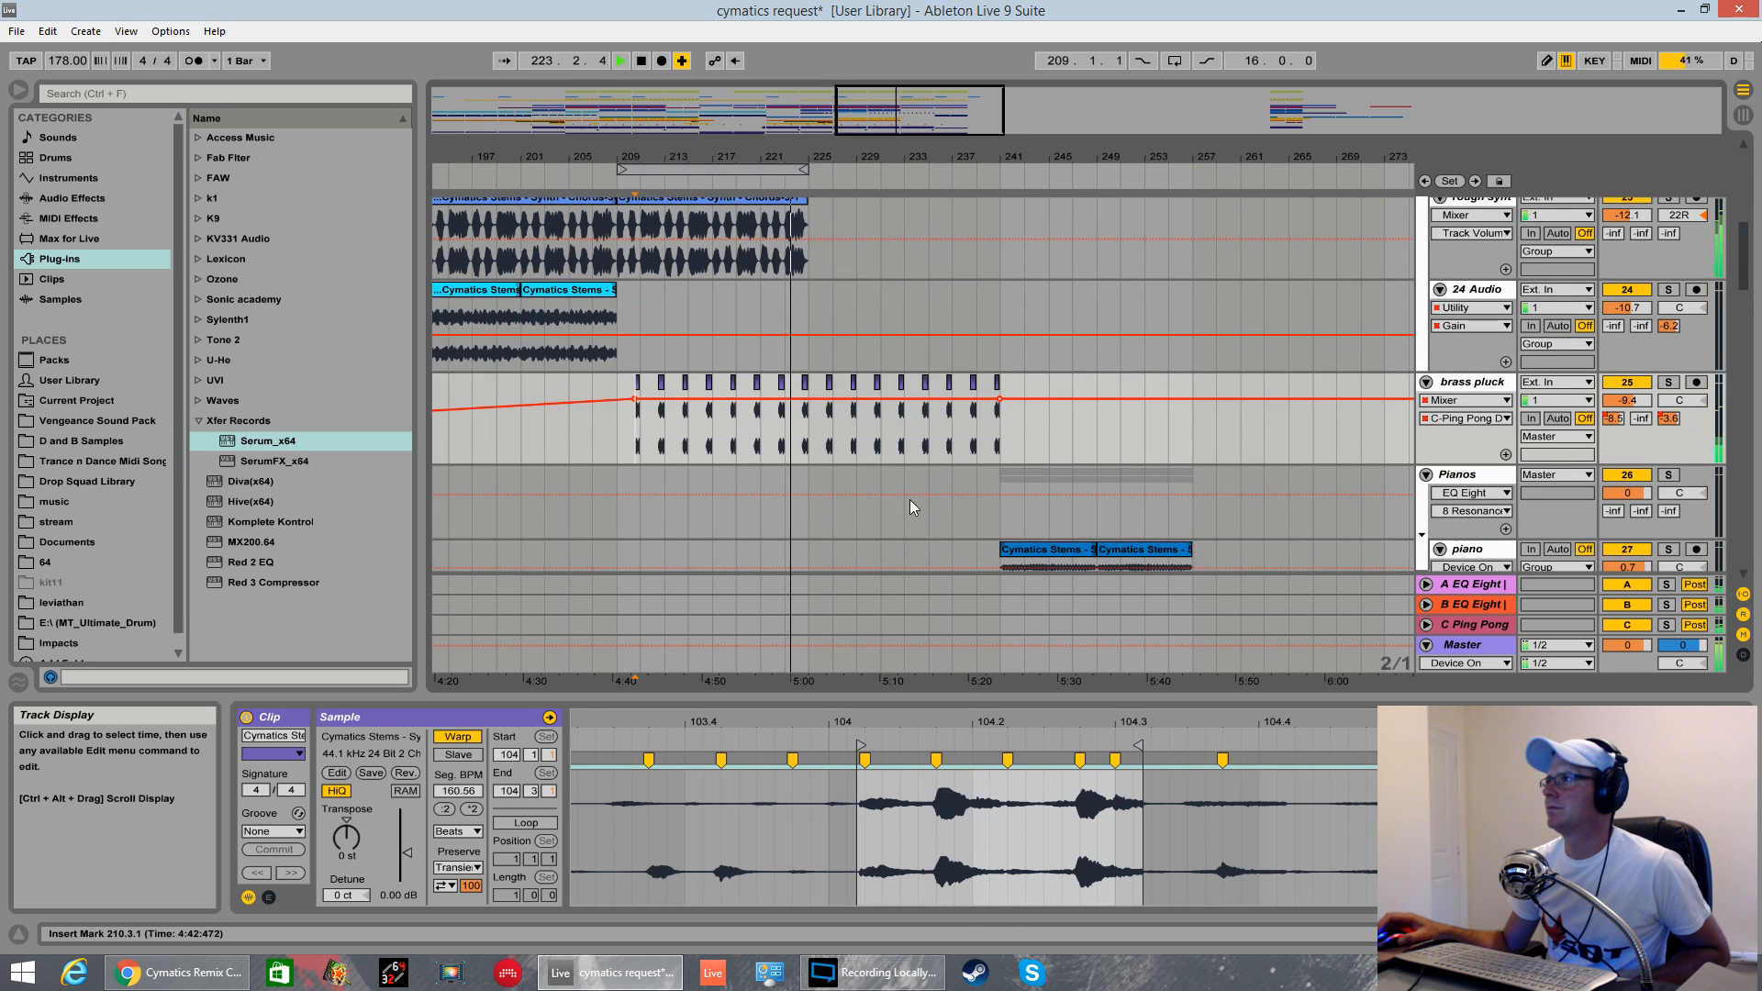
{"action": "scroll", "coordinate": [910, 499], "scroll_direction": "up", "scroll_amount": 2}
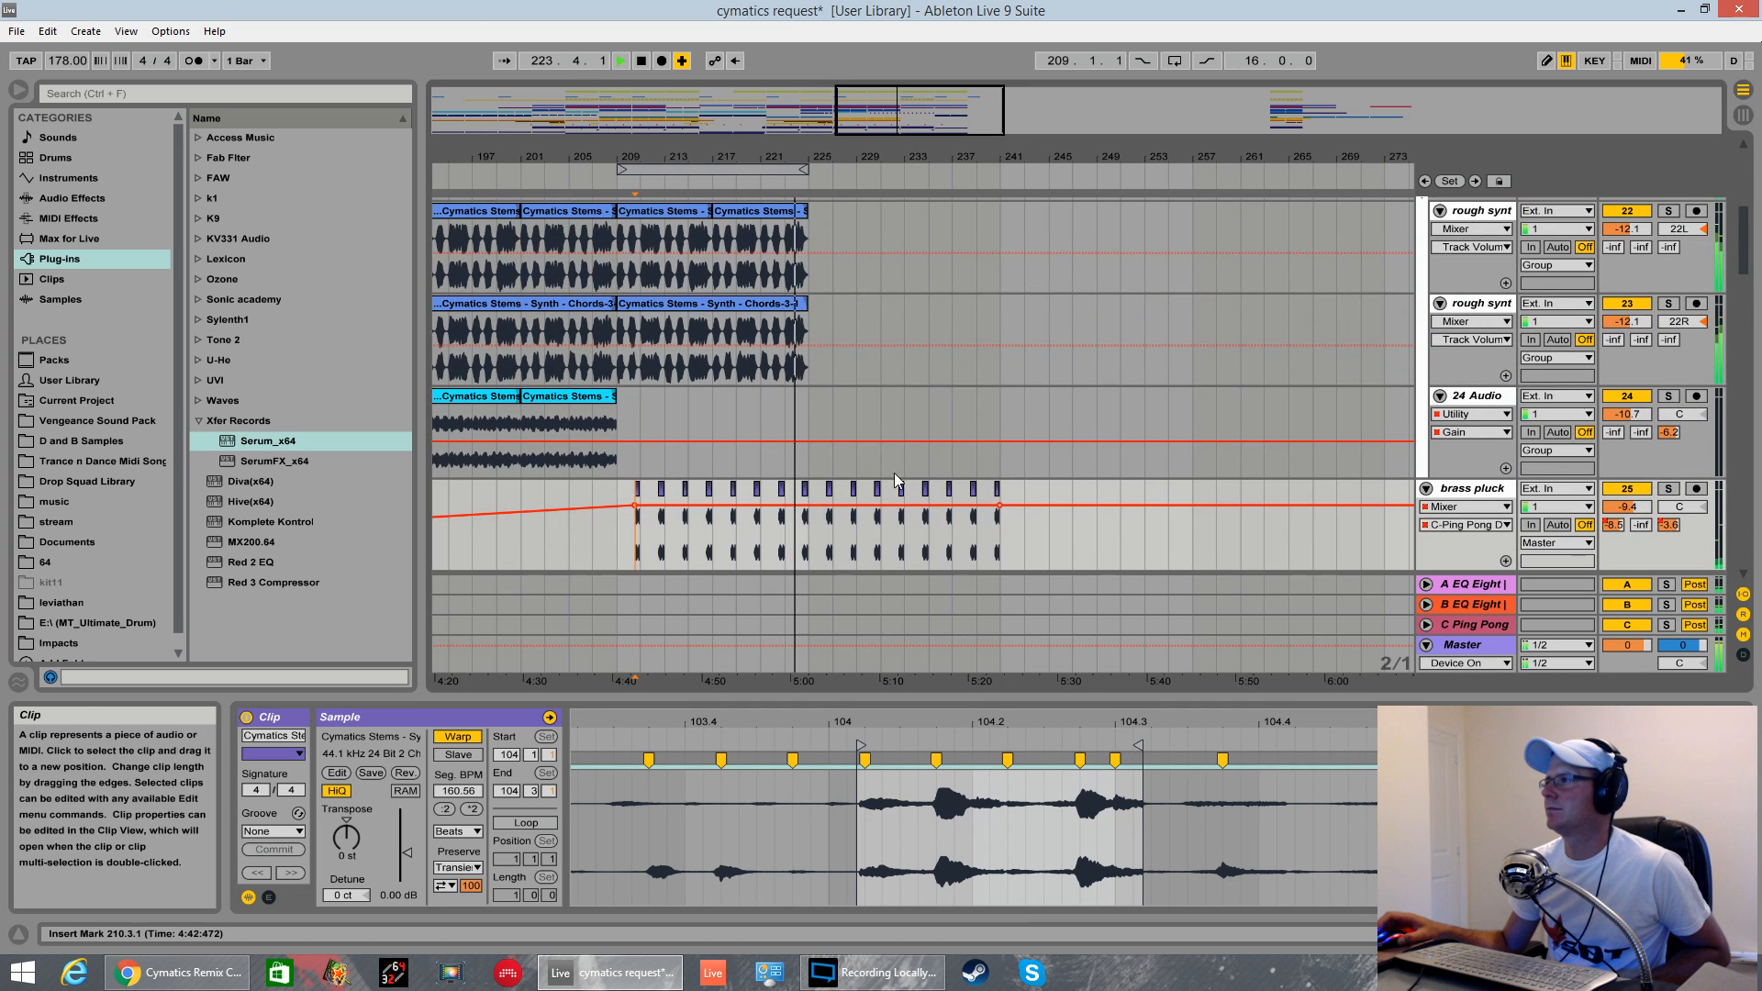
- Fold the brass pluck, Rough grp, 20 Drum Rack, Pianos, 29 Audio and 30 Audio tracks
{"action": "left_click", "coordinate": [1427, 488]}
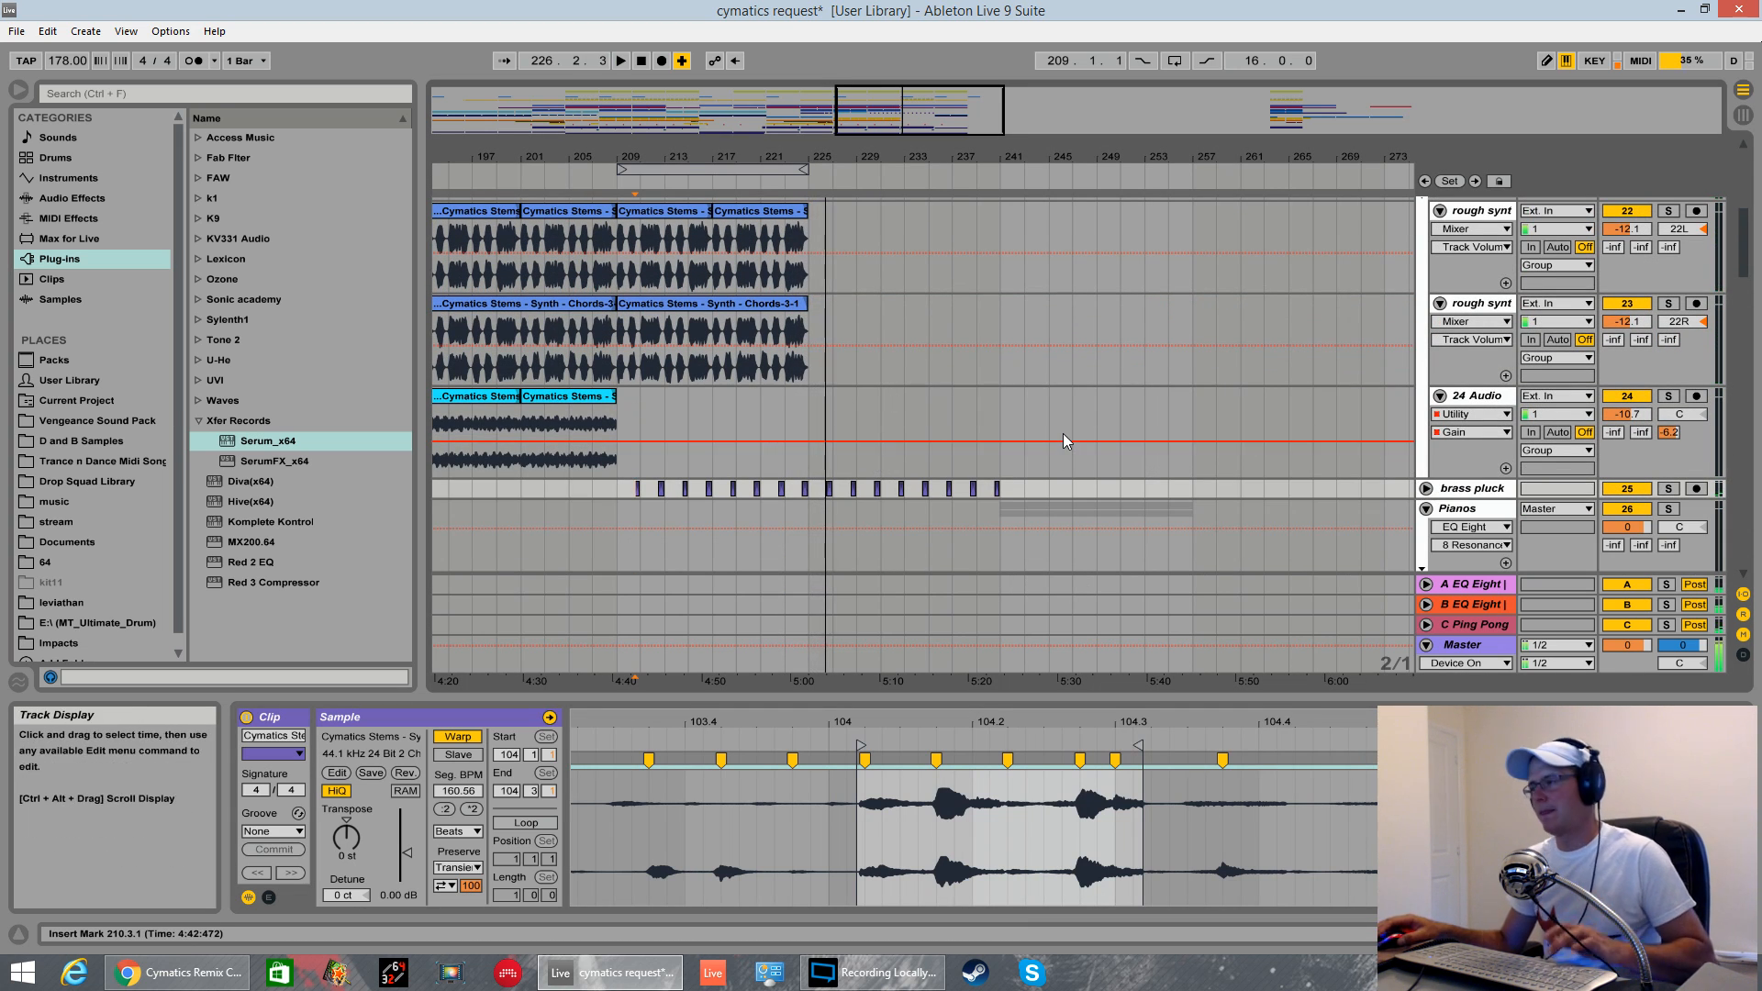
{"action": "scroll", "coordinate": [1237, 382], "scroll_direction": "up", "scroll_amount": 1}
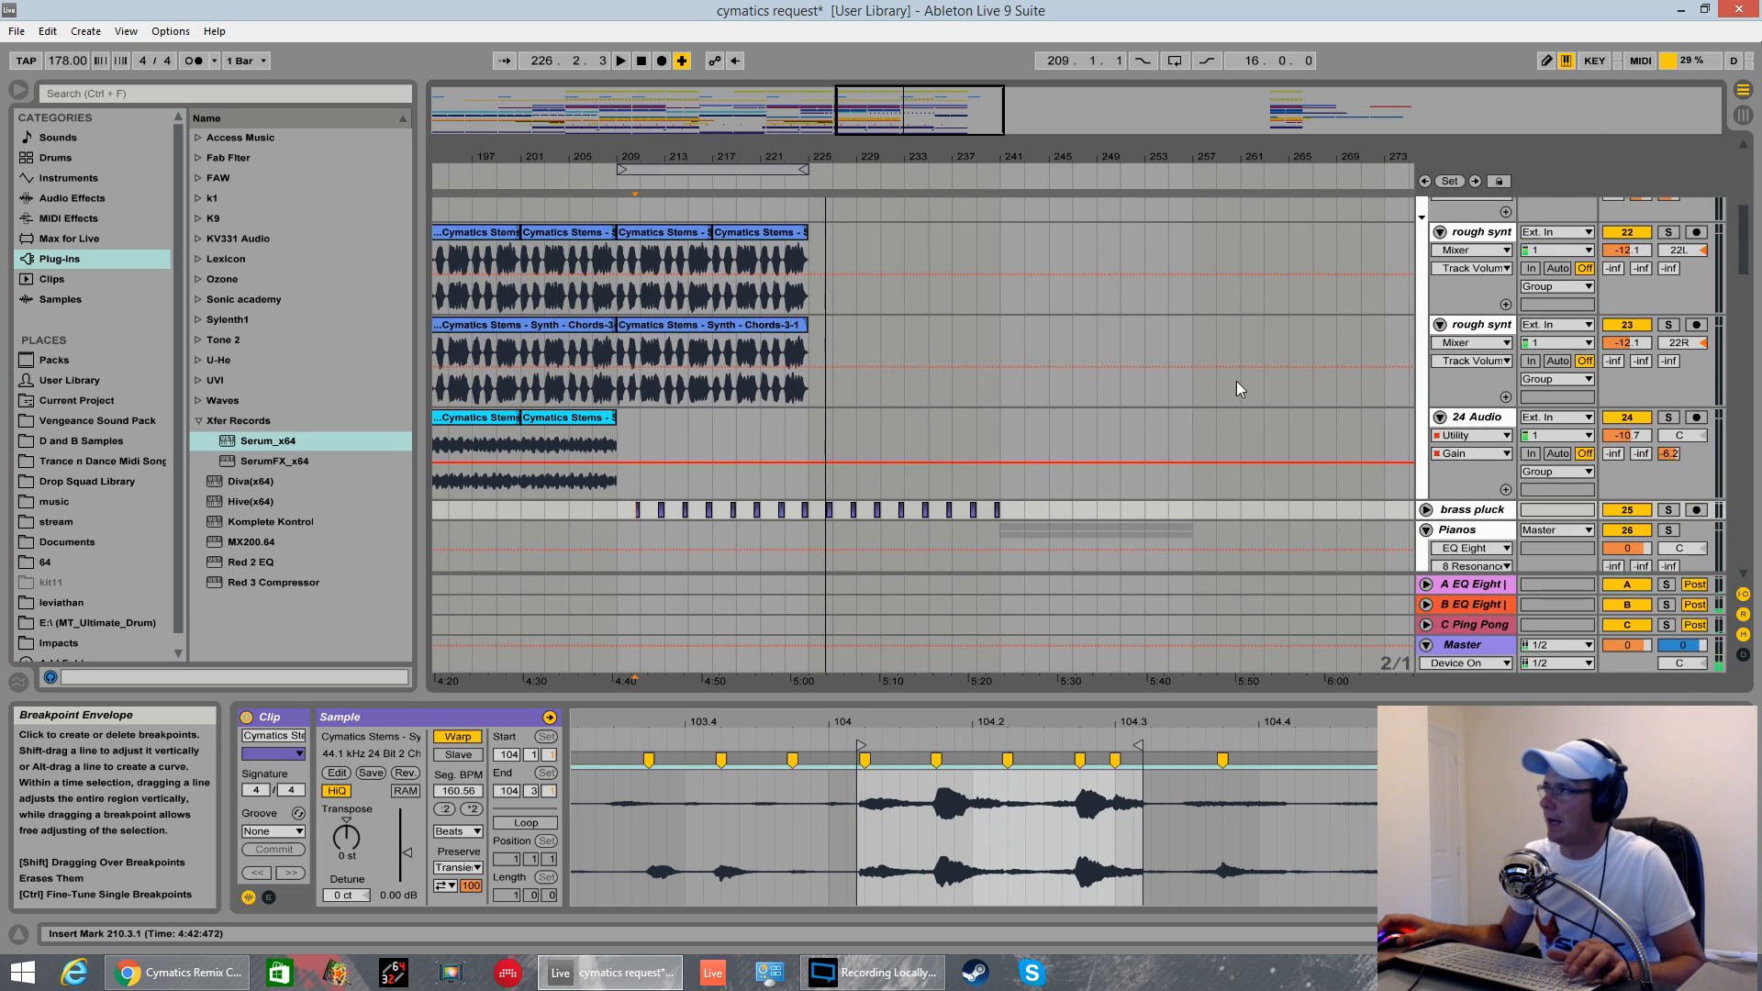
{"action": "scroll", "coordinate": [1406, 289], "scroll_direction": "up", "scroll_amount": 5}
{"action": "left_click", "coordinate": [1427, 329]}
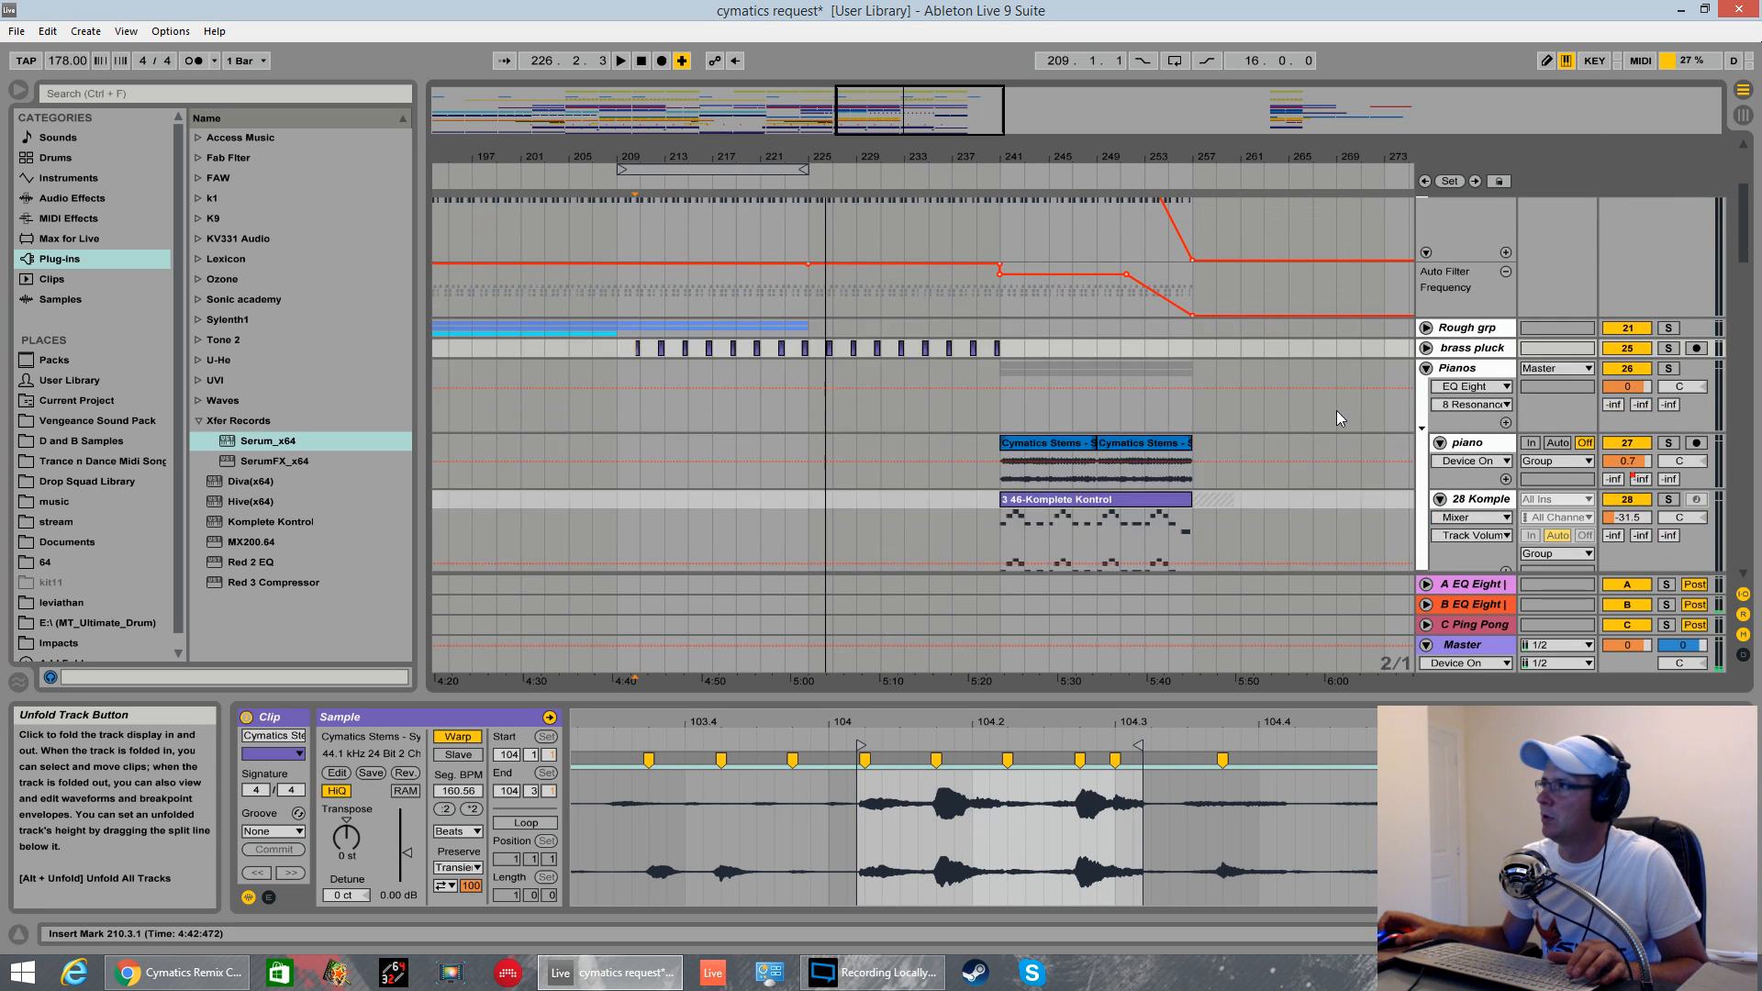
{"action": "scroll", "coordinate": [1411, 345], "scroll_direction": "up", "scroll_amount": 5}
{"action": "left_click", "coordinate": [1426, 280]}
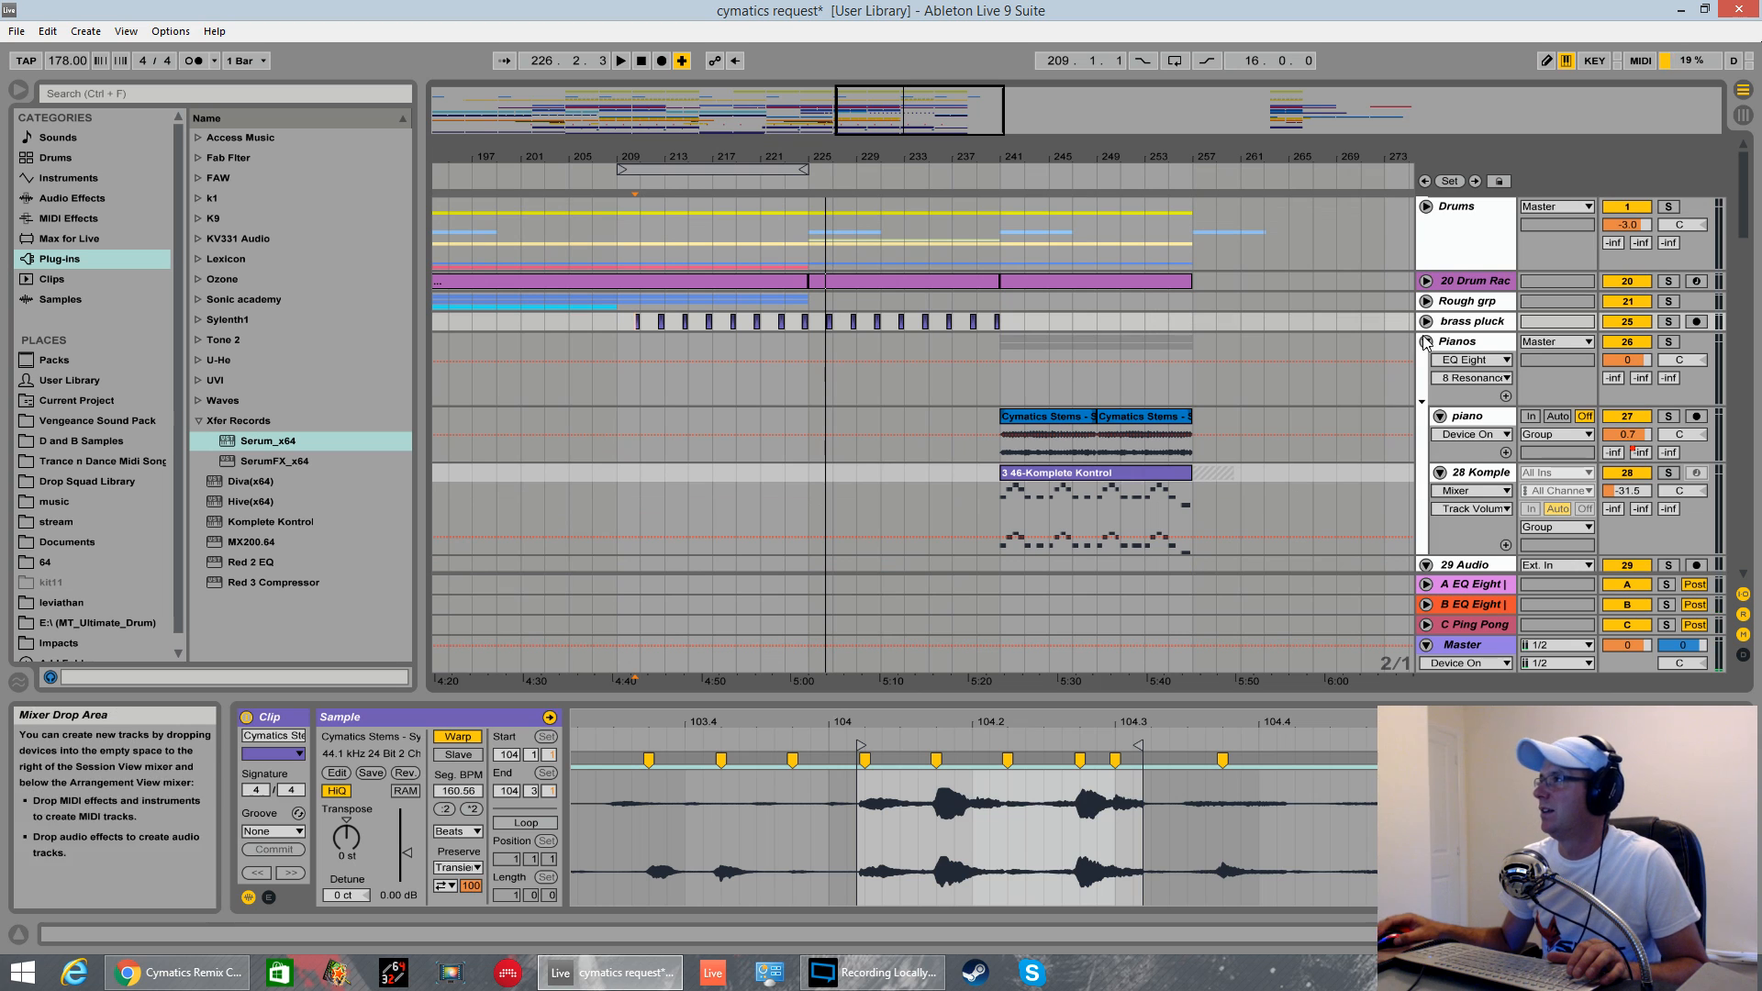
{"action": "left_click", "coordinate": [1426, 341]}
{"action": "left_click", "coordinate": [1427, 361]}
{"action": "left_click", "coordinate": [1426, 382]}
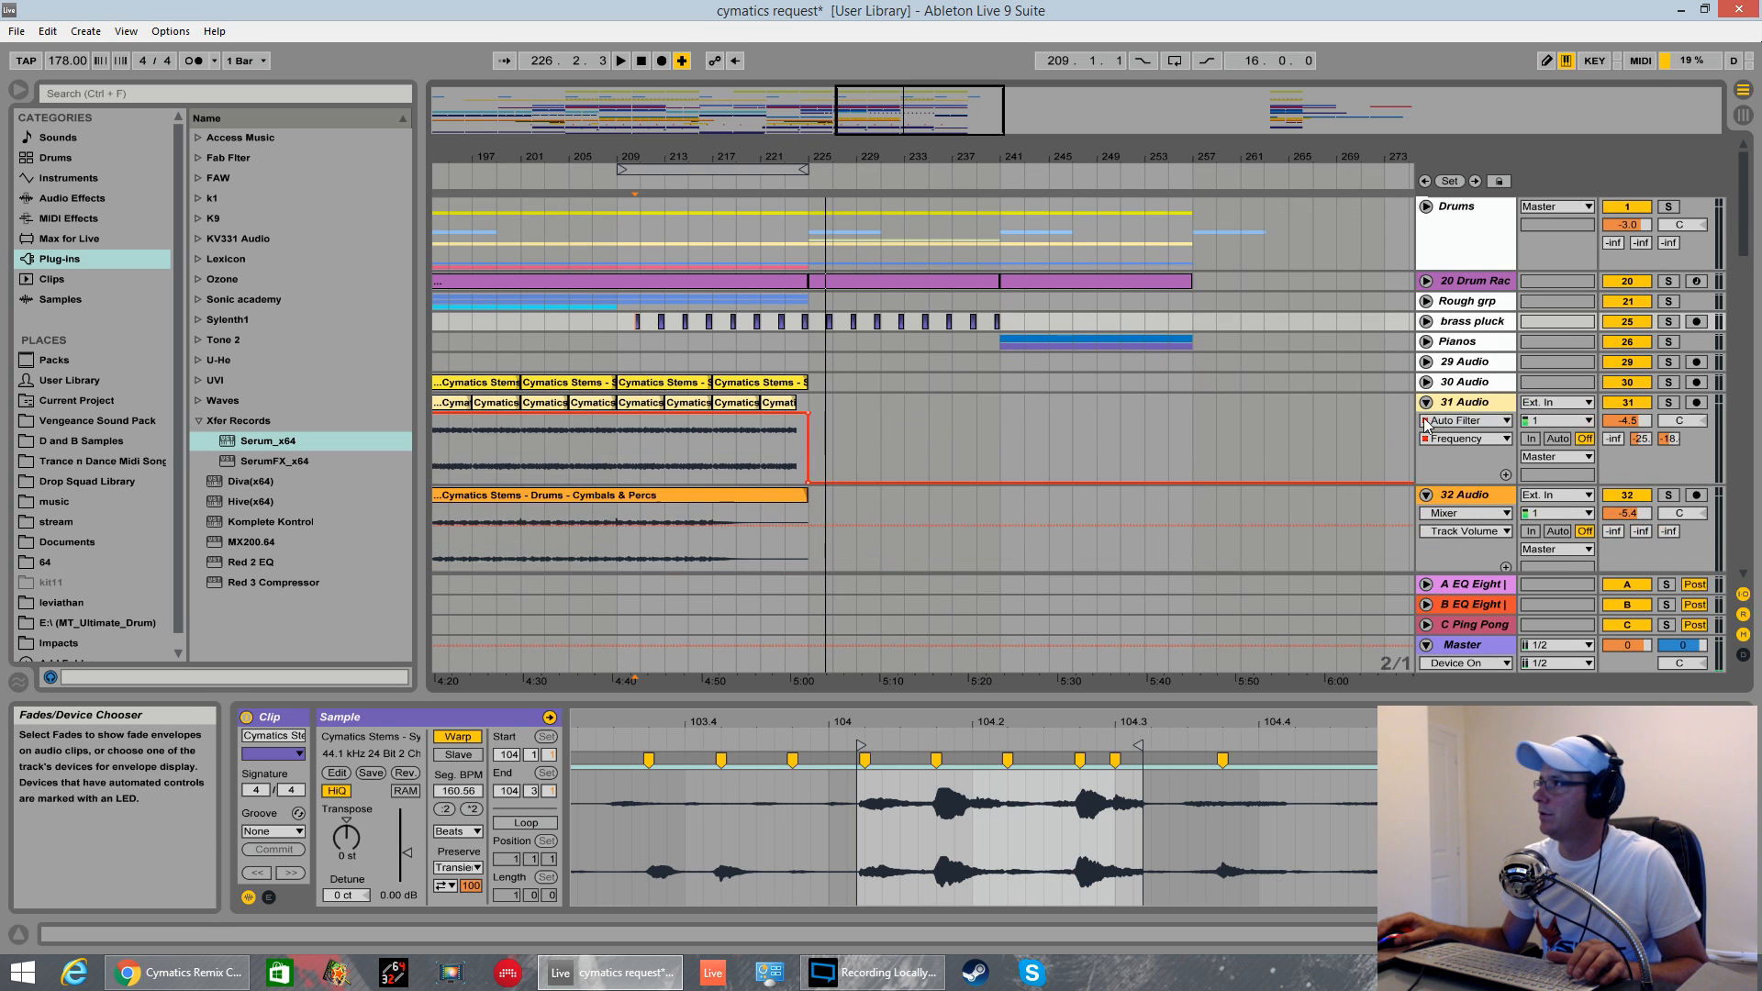
- Fold the tracks from 31 Audio to 35 Audio, the click clack track and the Bass group
{"action": "left_click", "coordinate": [1426, 402]}
{"action": "left_click", "coordinate": [1426, 422]}
{"action": "left_click", "coordinate": [1427, 443]}
{"action": "left_click", "coordinate": [1427, 463]}
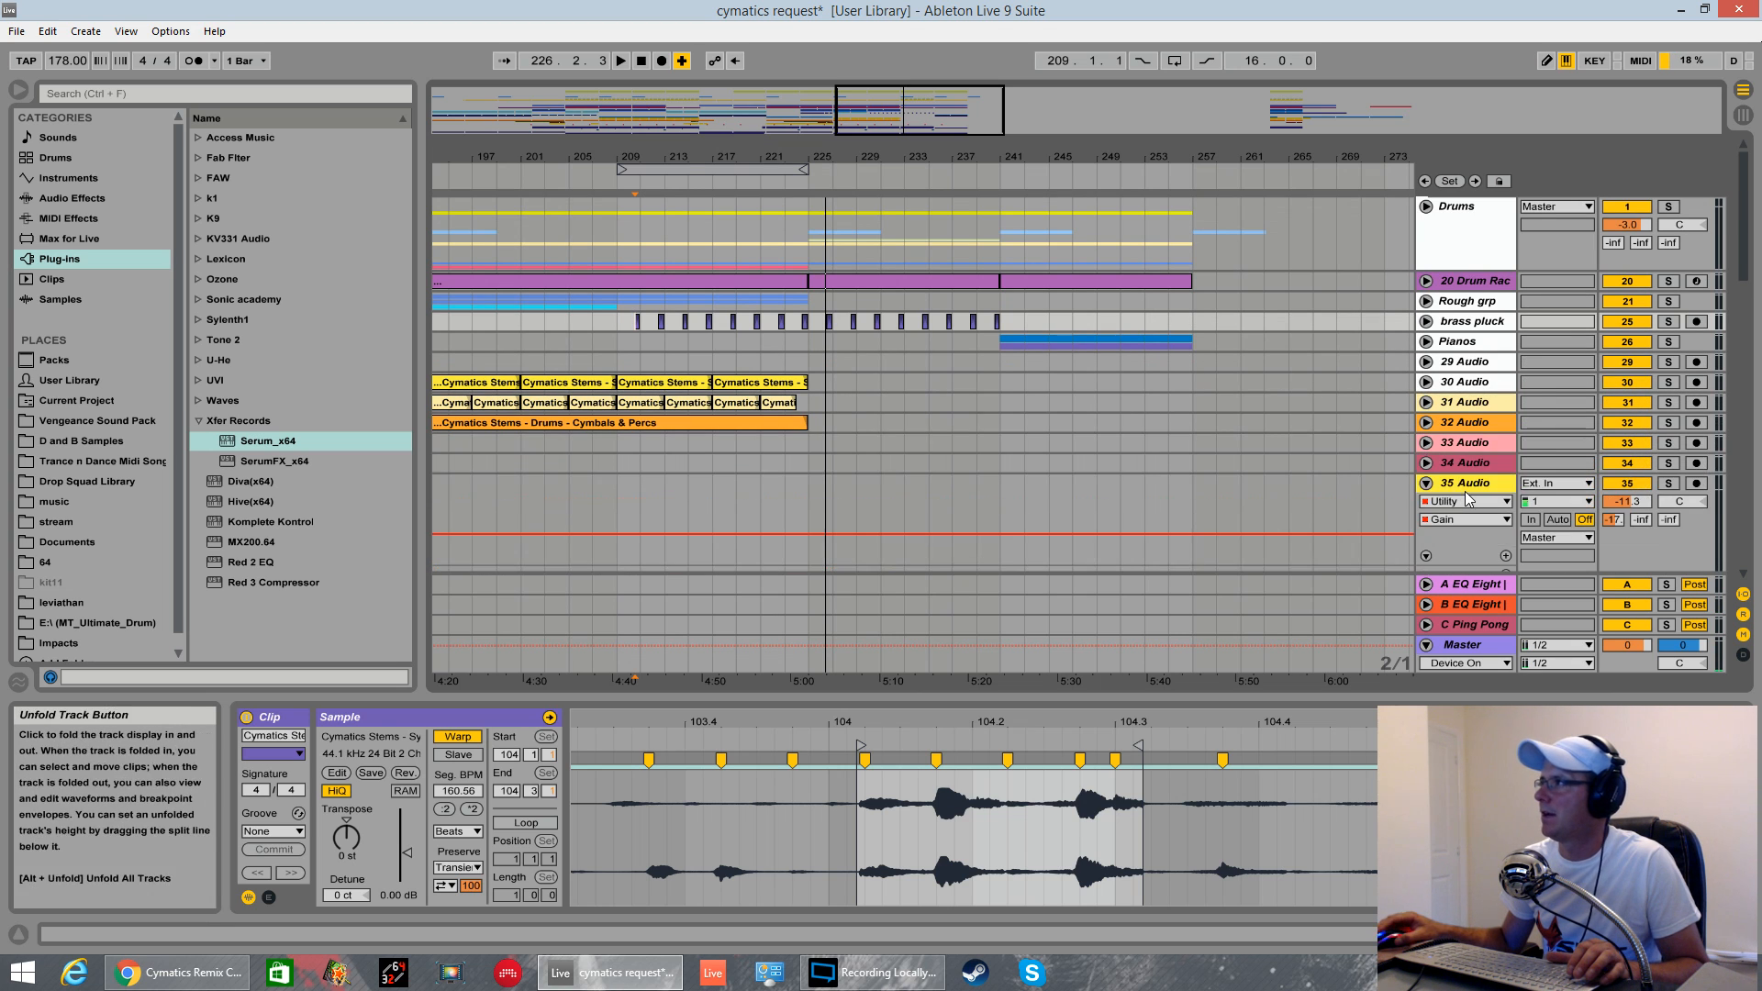
{"action": "left_click", "coordinate": [1427, 484]}
{"action": "scroll", "coordinate": [1427, 483], "scroll_direction": "down", "scroll_amount": 2}
{"action": "left_click", "coordinate": [1427, 417]}
{"action": "scroll", "coordinate": [1428, 423], "scroll_direction": "down", "scroll_amount": 3}
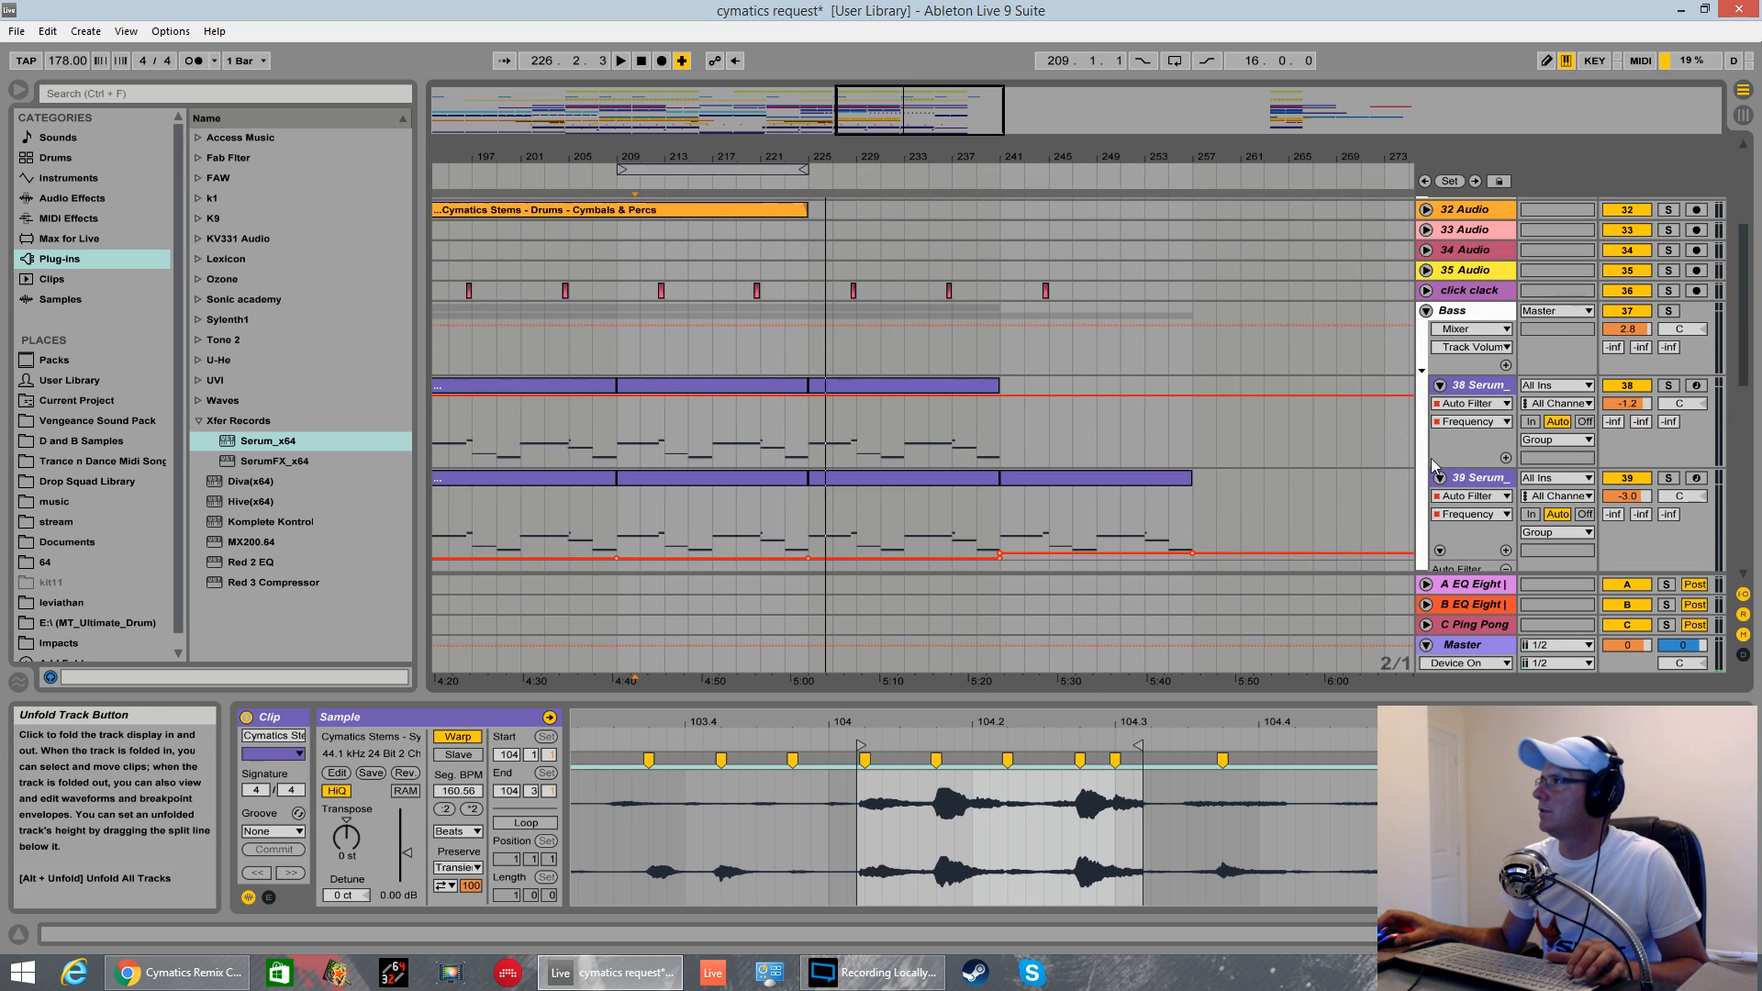
{"action": "left_click", "coordinate": [1427, 312]}
{"action": "scroll", "coordinate": [1028, 334], "scroll_direction": "up", "scroll_amount": 3}
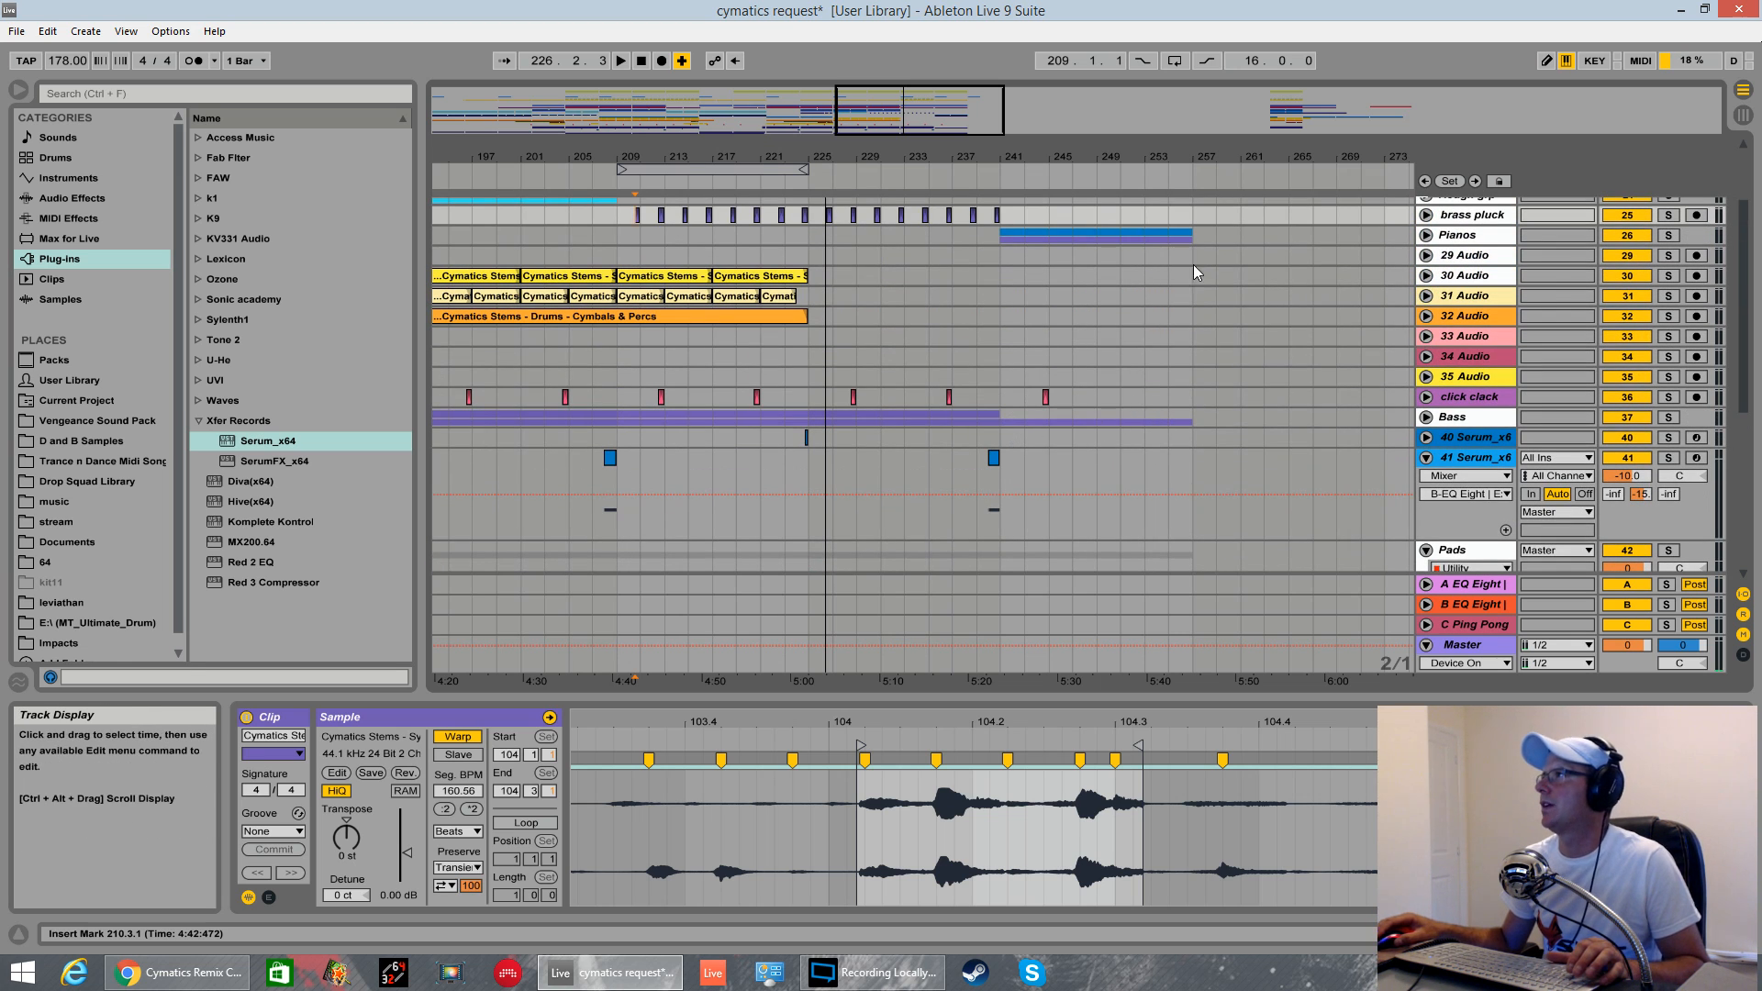
- Play the mix from 237.1.1, restart it from 225.1.1, and view the Bass, Serum and Pads tracks
{"action": "left_click_drag", "start_coordinate": [1037, 157], "coordinate": [1035, 95]}
{"action": "left_click", "coordinate": [1006, 344]}
{"action": "key", "text": "space"}
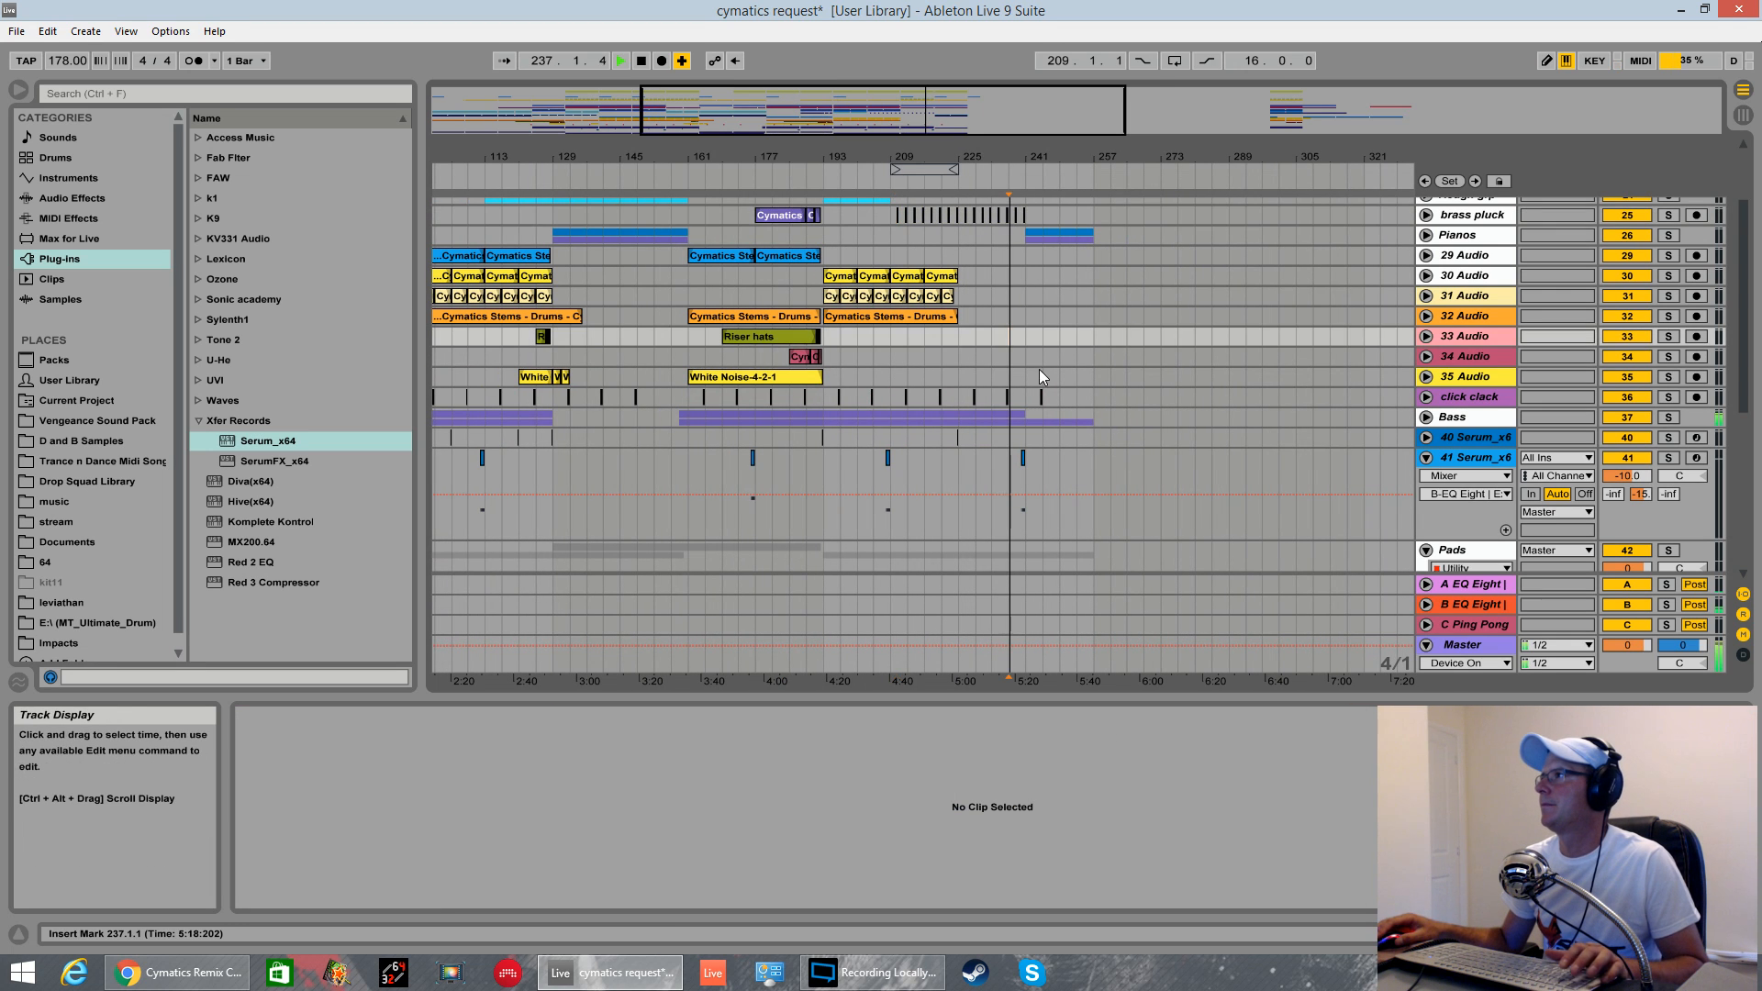
{"action": "left_click", "coordinate": [958, 360]}
{"action": "scroll", "coordinate": [1081, 363], "scroll_direction": "down", "scroll_amount": 3}
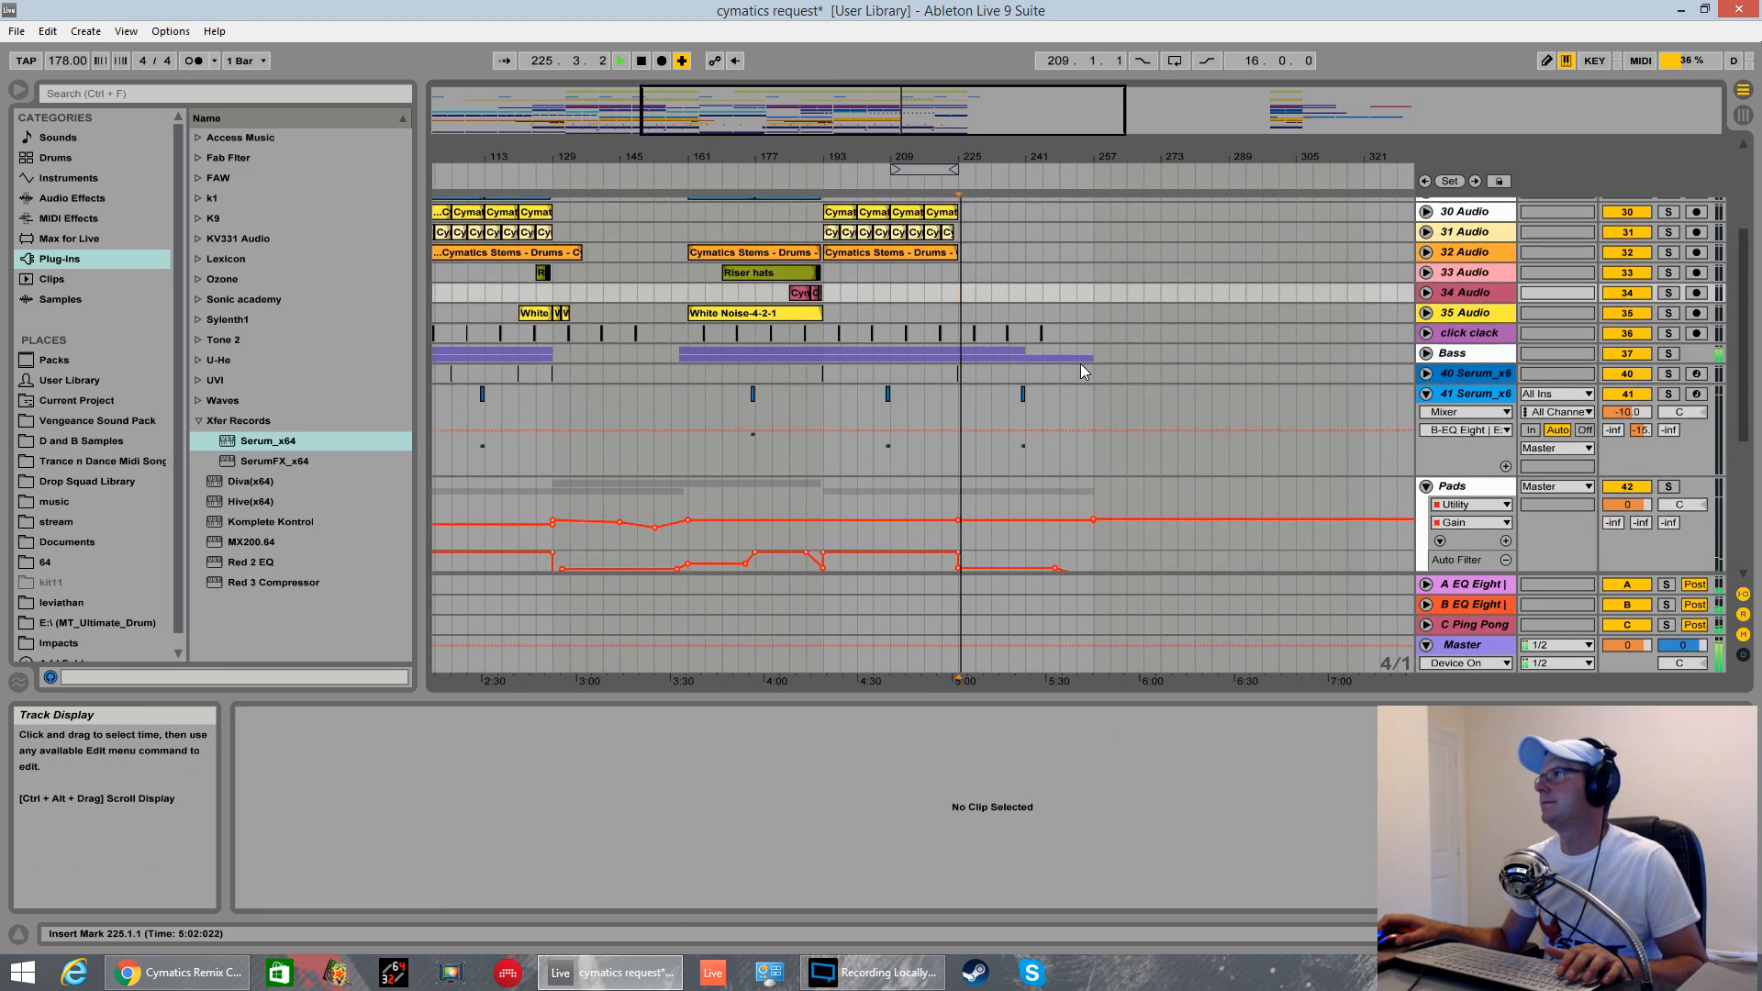
- Fold the Pads group and look back over the folded tracks while the mix plays from 225.1.1
{"action": "scroll", "coordinate": [1083, 369], "scroll_direction": "down", "scroll_amount": 1}
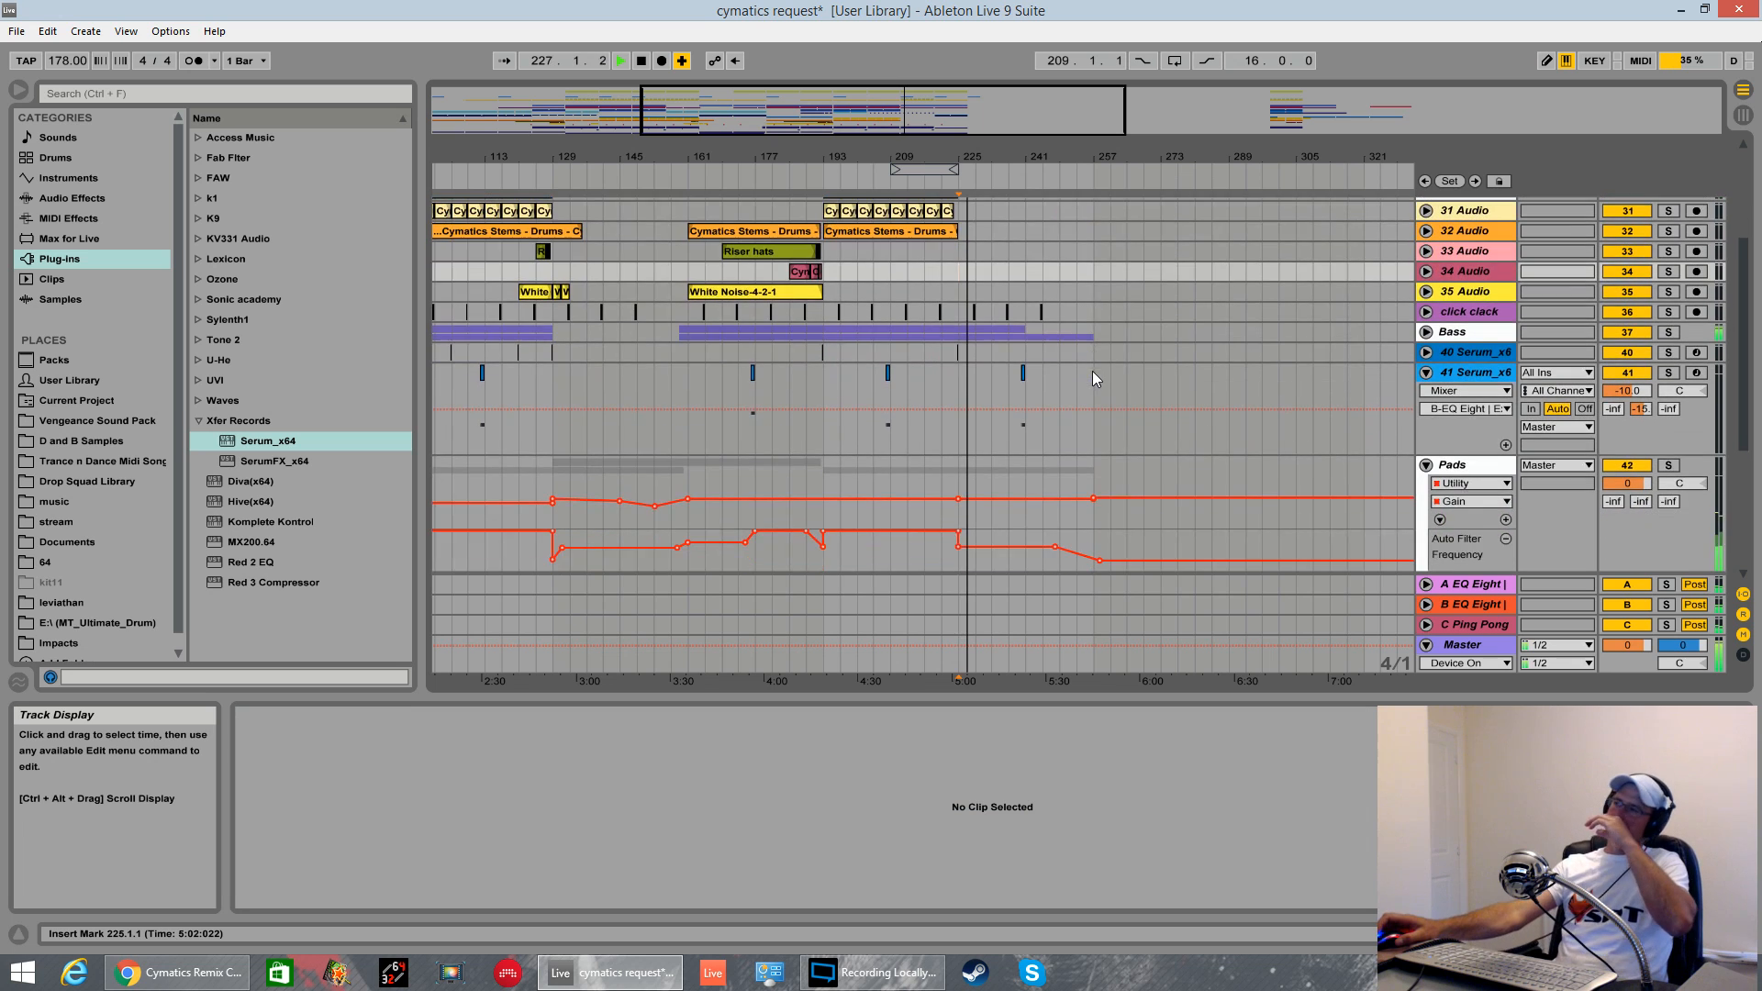
{"action": "scroll", "coordinate": [1093, 372], "scroll_direction": "down", "scroll_amount": 3}
{"action": "scroll", "coordinate": [1090, 378], "scroll_direction": "down", "scroll_amount": 5}
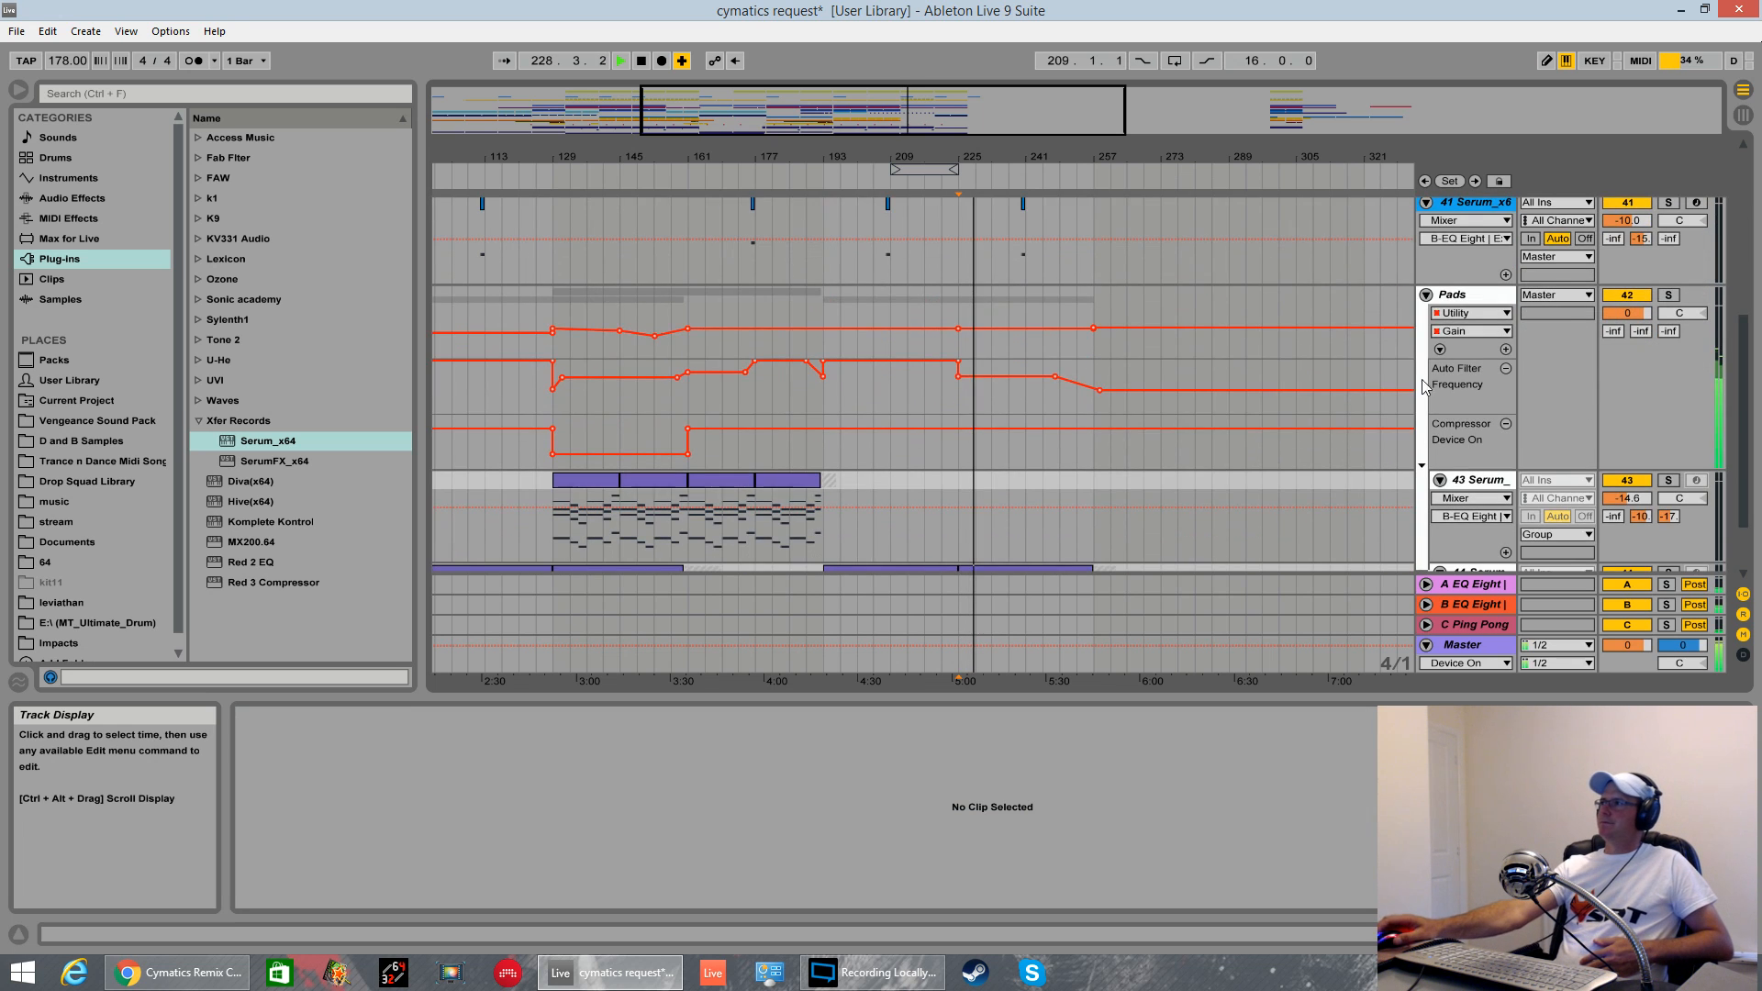
{"action": "left_click", "coordinate": [1426, 295]}
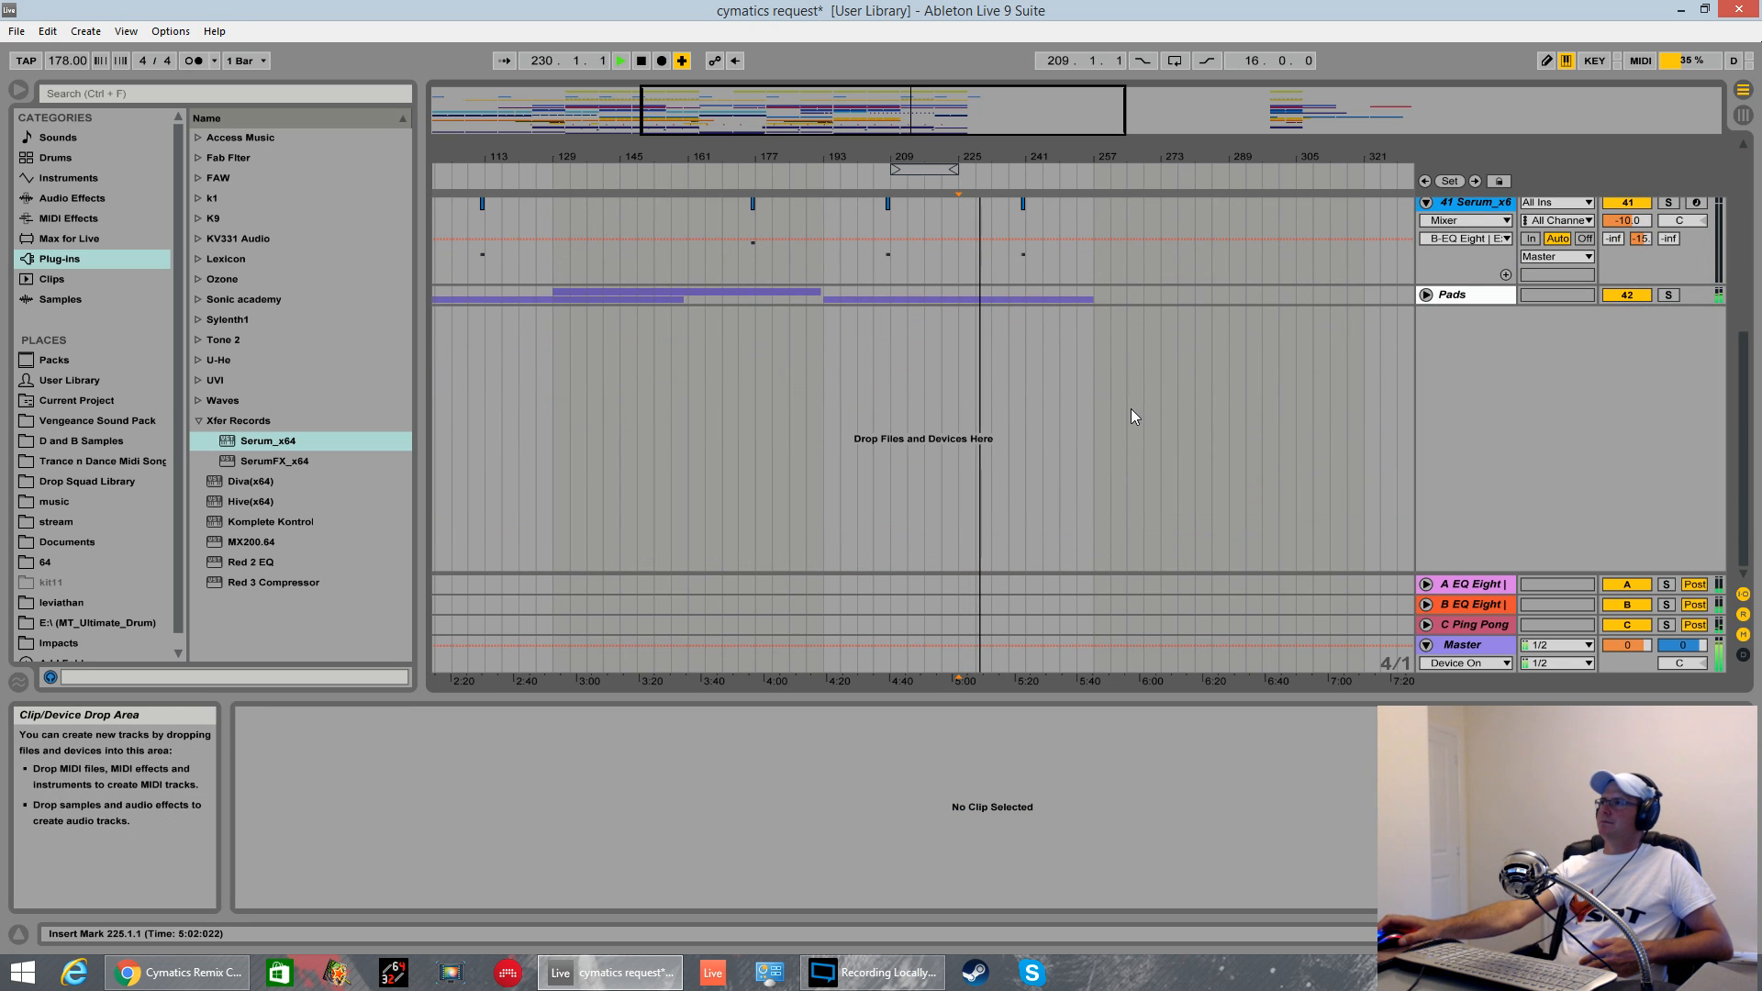
{"action": "scroll", "coordinate": [1129, 411], "scroll_direction": "up", "scroll_amount": 12}
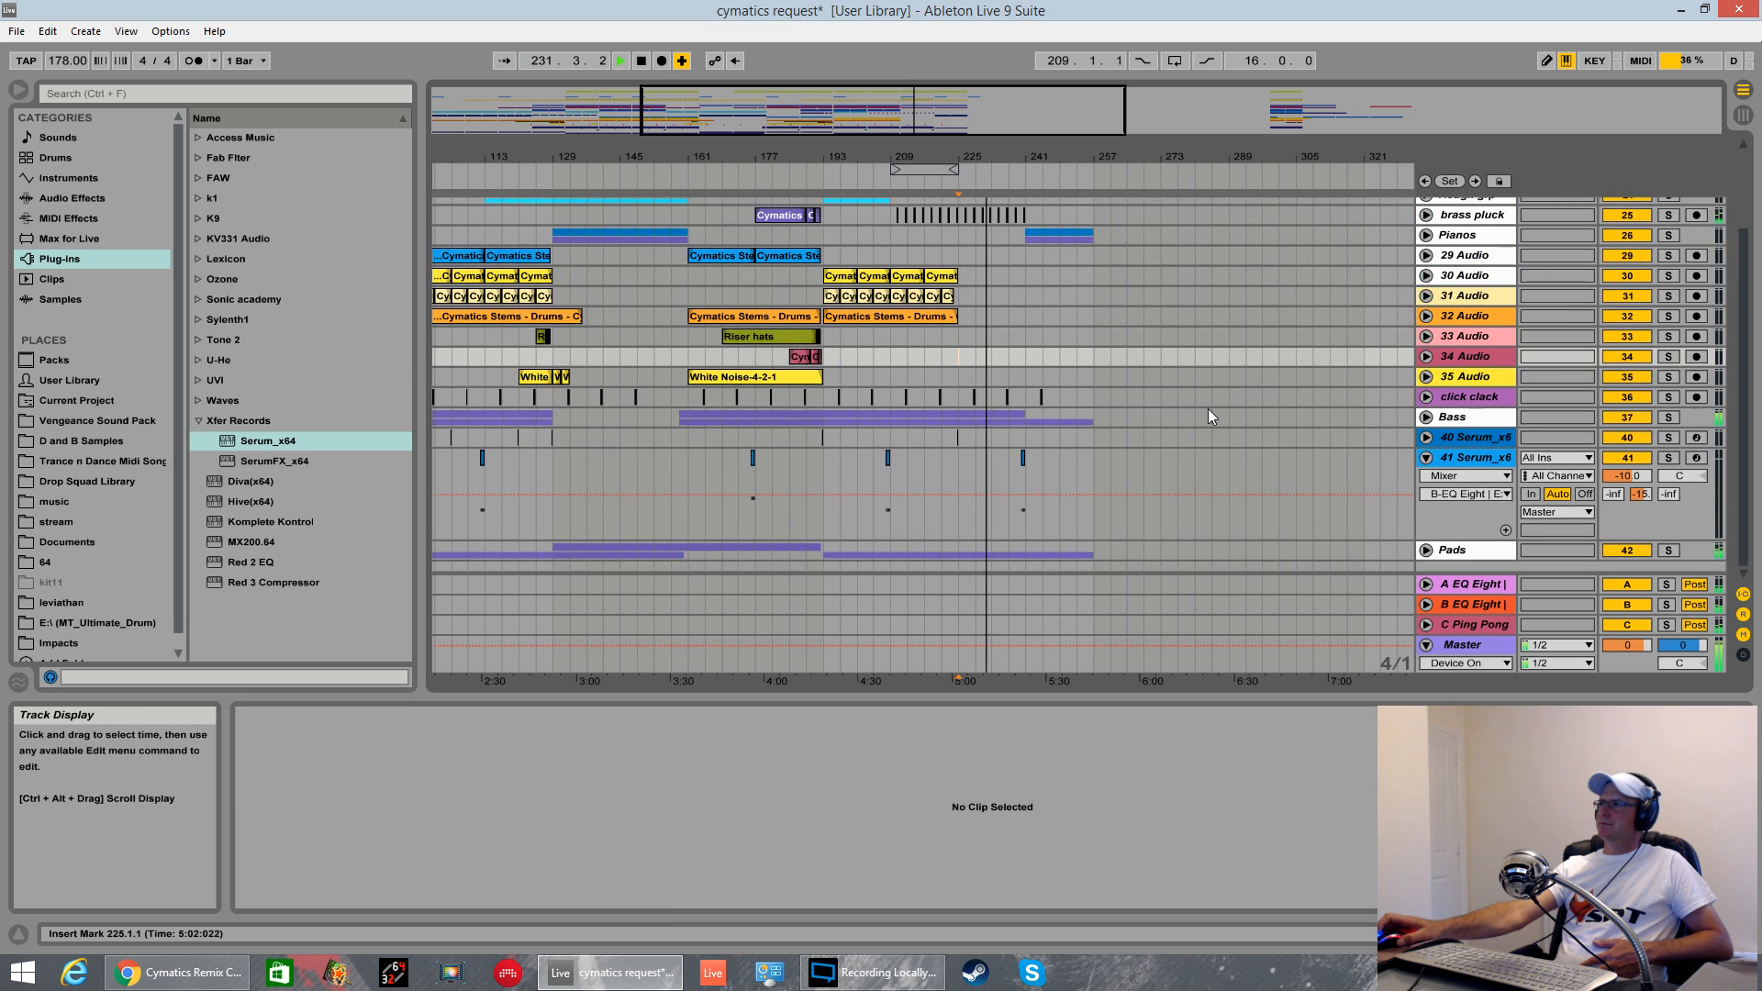
{"action": "scroll", "coordinate": [1208, 410], "scroll_direction": "up", "scroll_amount": 1}
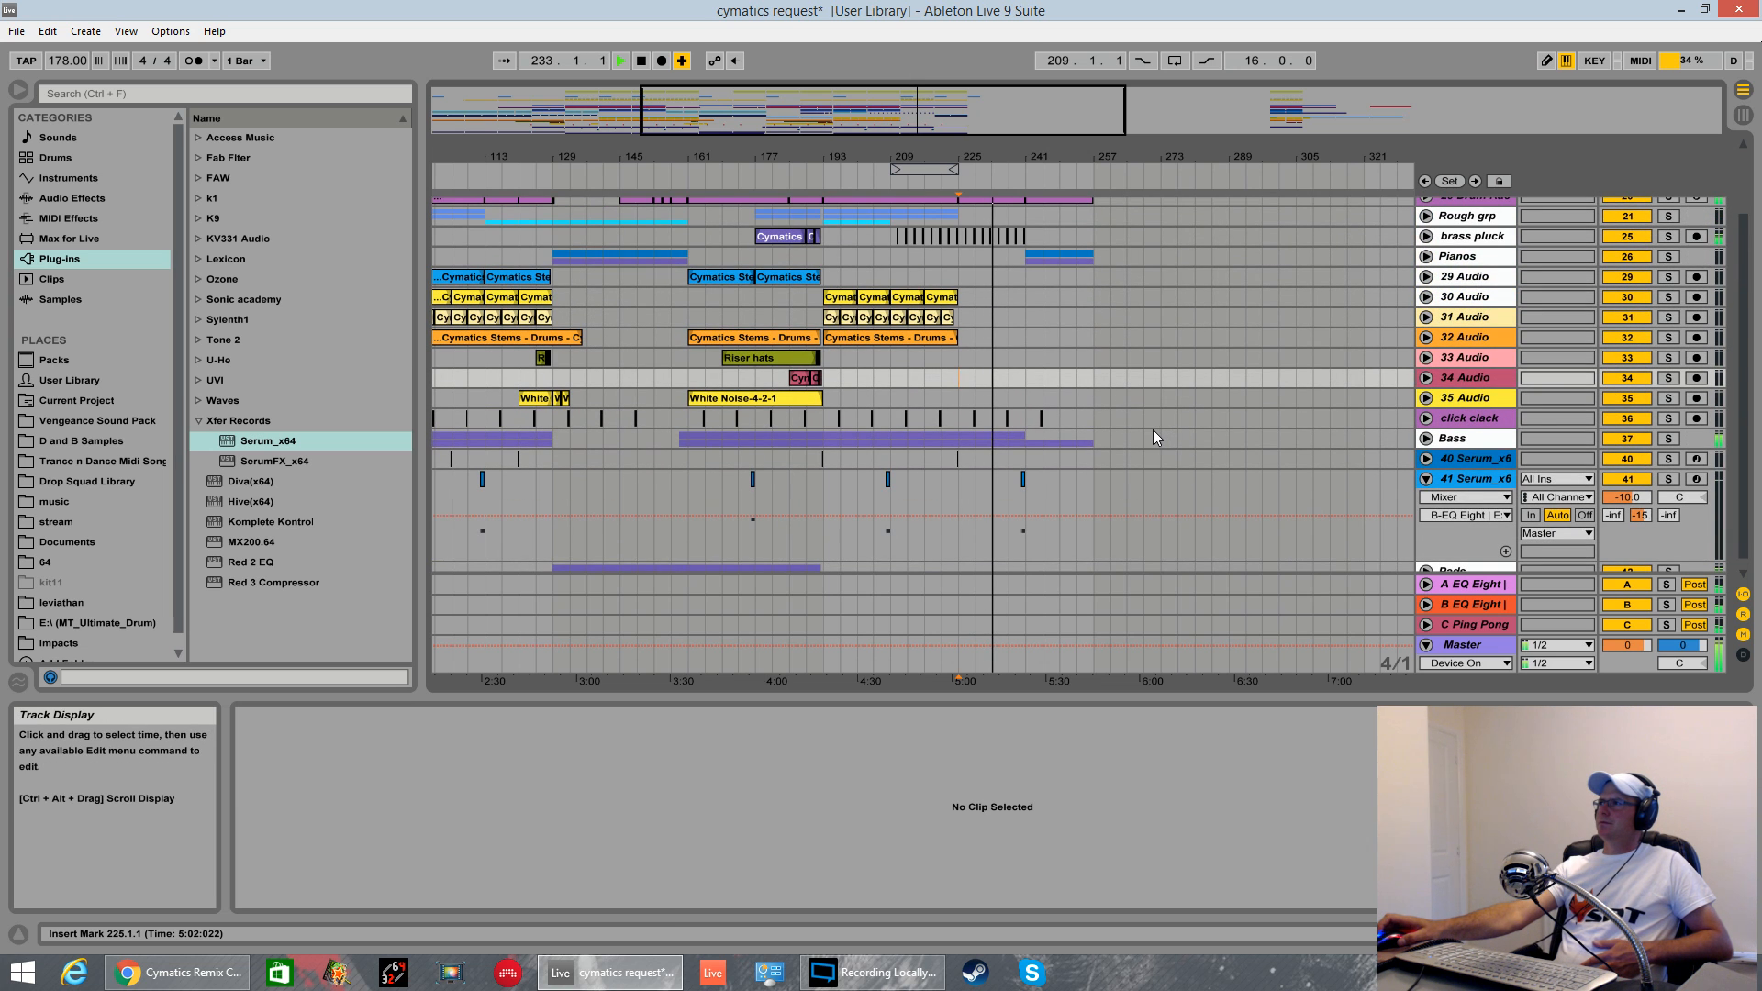
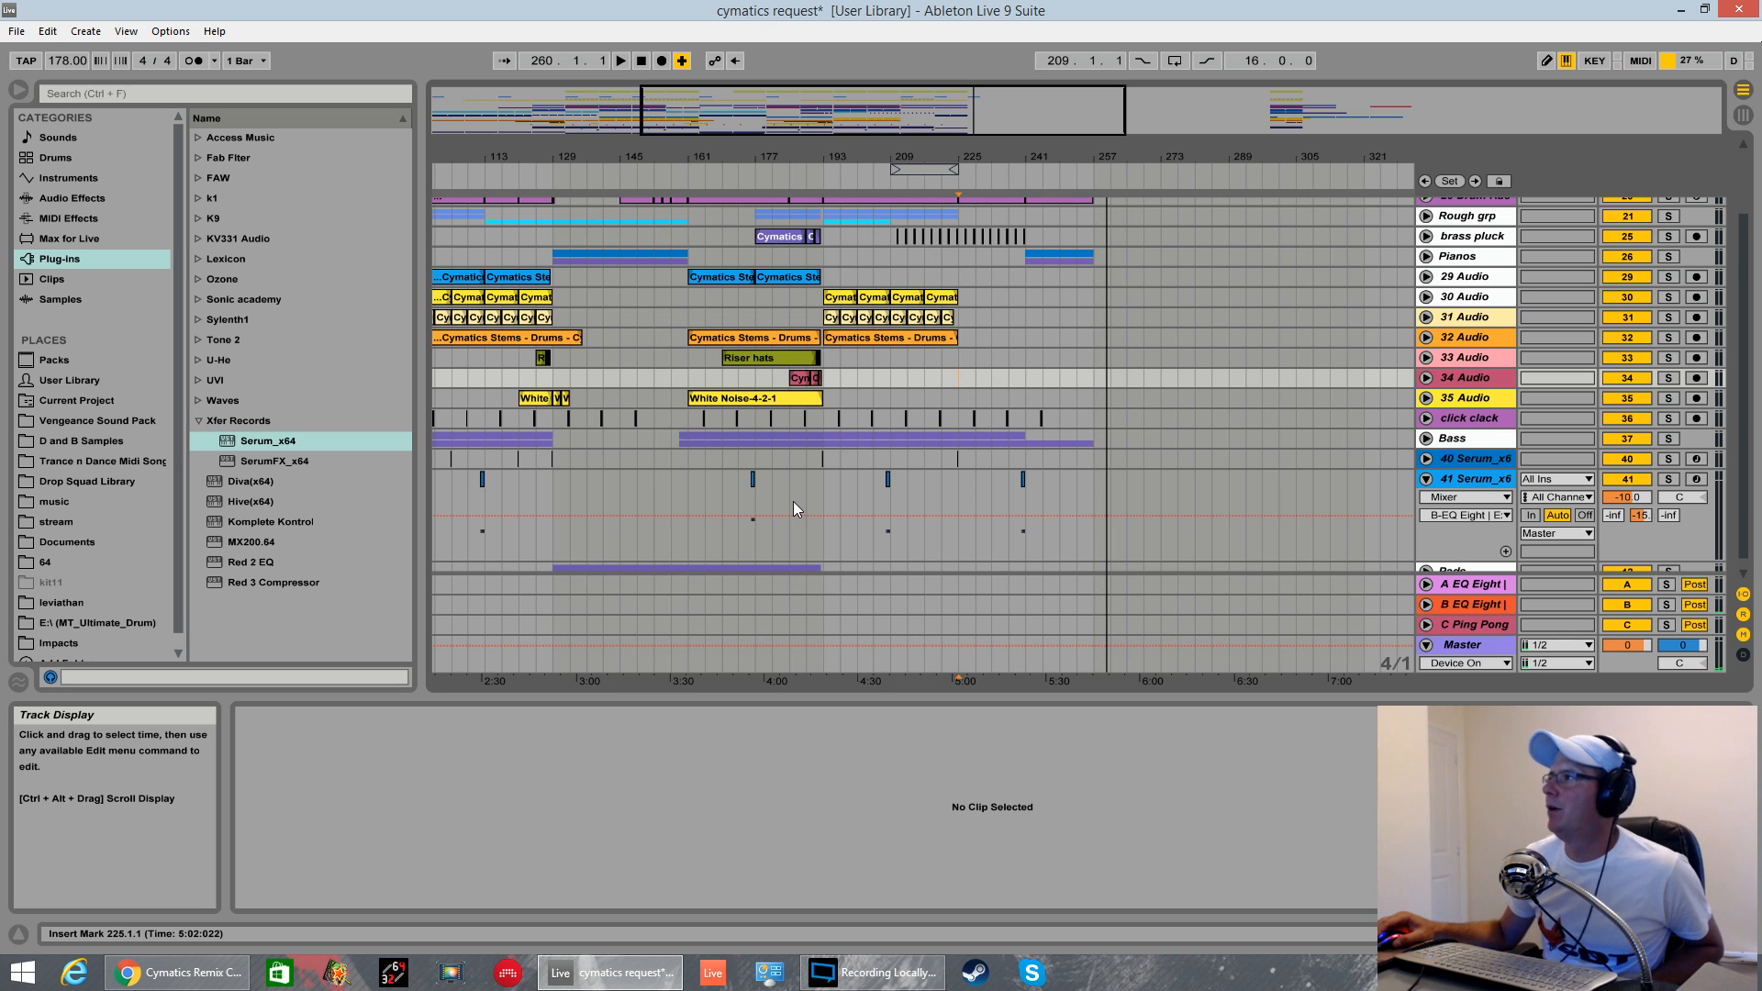
- Hide the browser, zoom out to the whole arrangement, and examine the RC 48 reverb on return track A
{"action": "left_click", "coordinate": [18, 89]}
{"action": "mouse_move", "coordinate": [423, 156]}
{"action": "left_mouse_down"}
{"action": "mouse_move", "coordinate": [606, 154]}
{"action": "mouse_move", "coordinate": [430, 133]}
{"action": "left_mouse_up"}
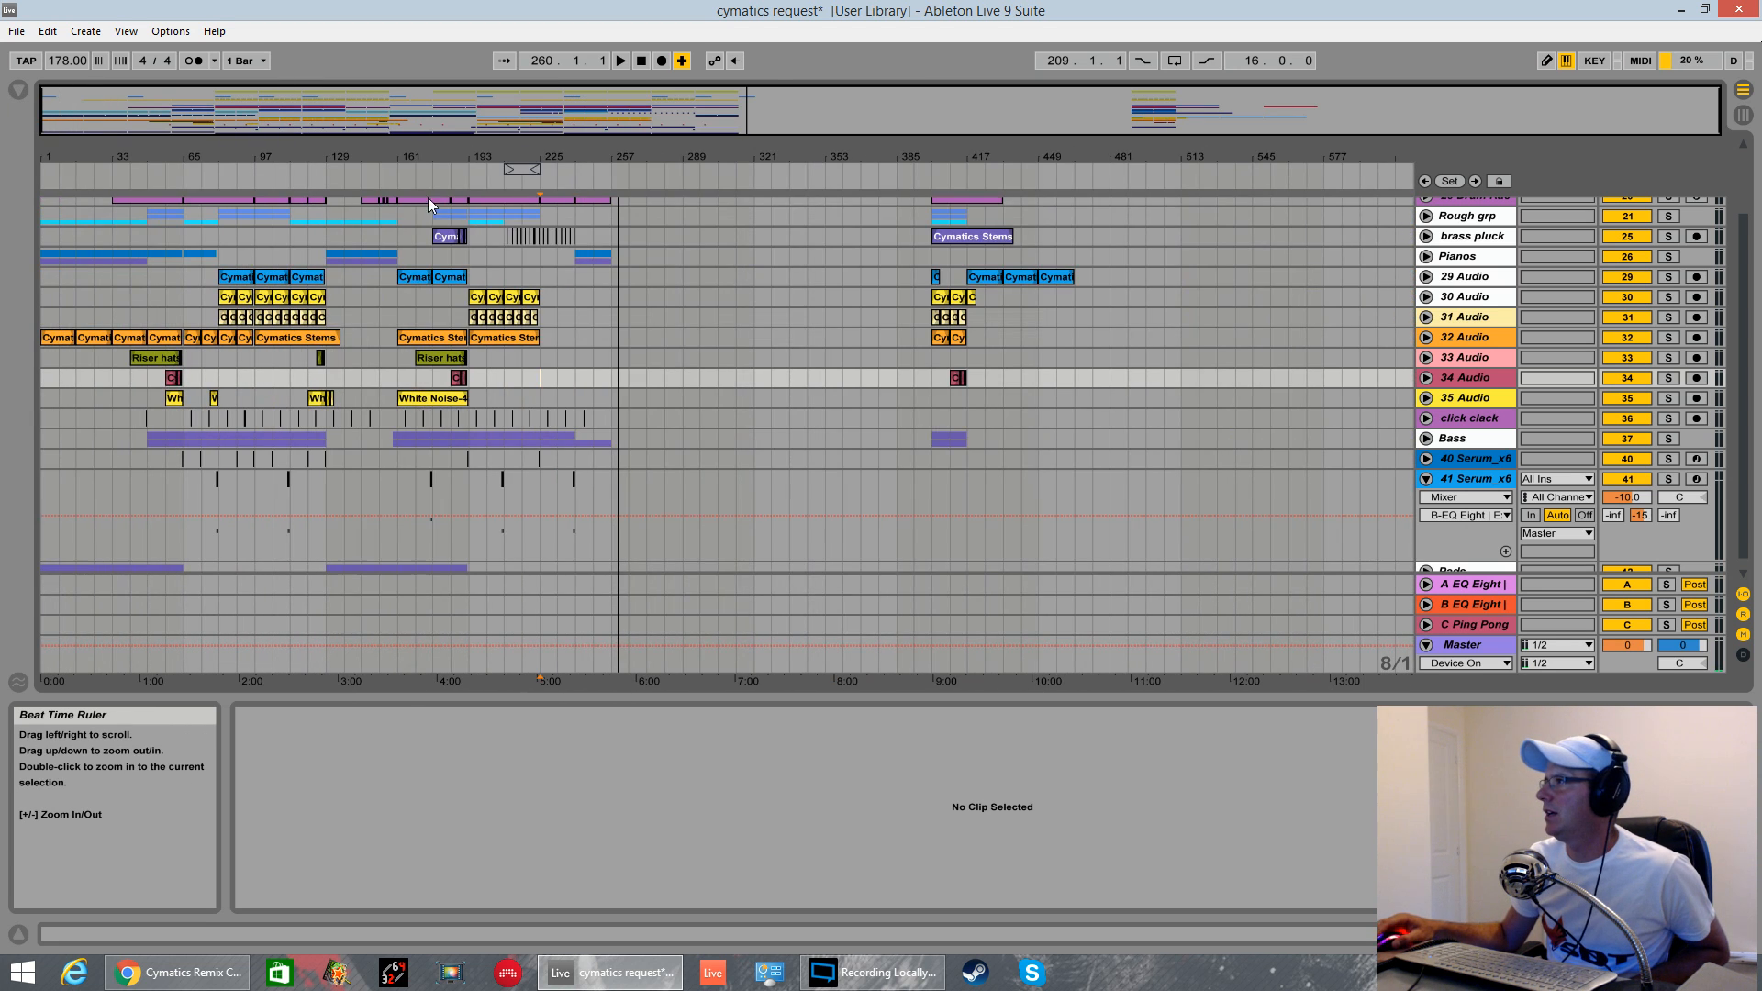
{"action": "left_click", "coordinate": [1459, 593]}
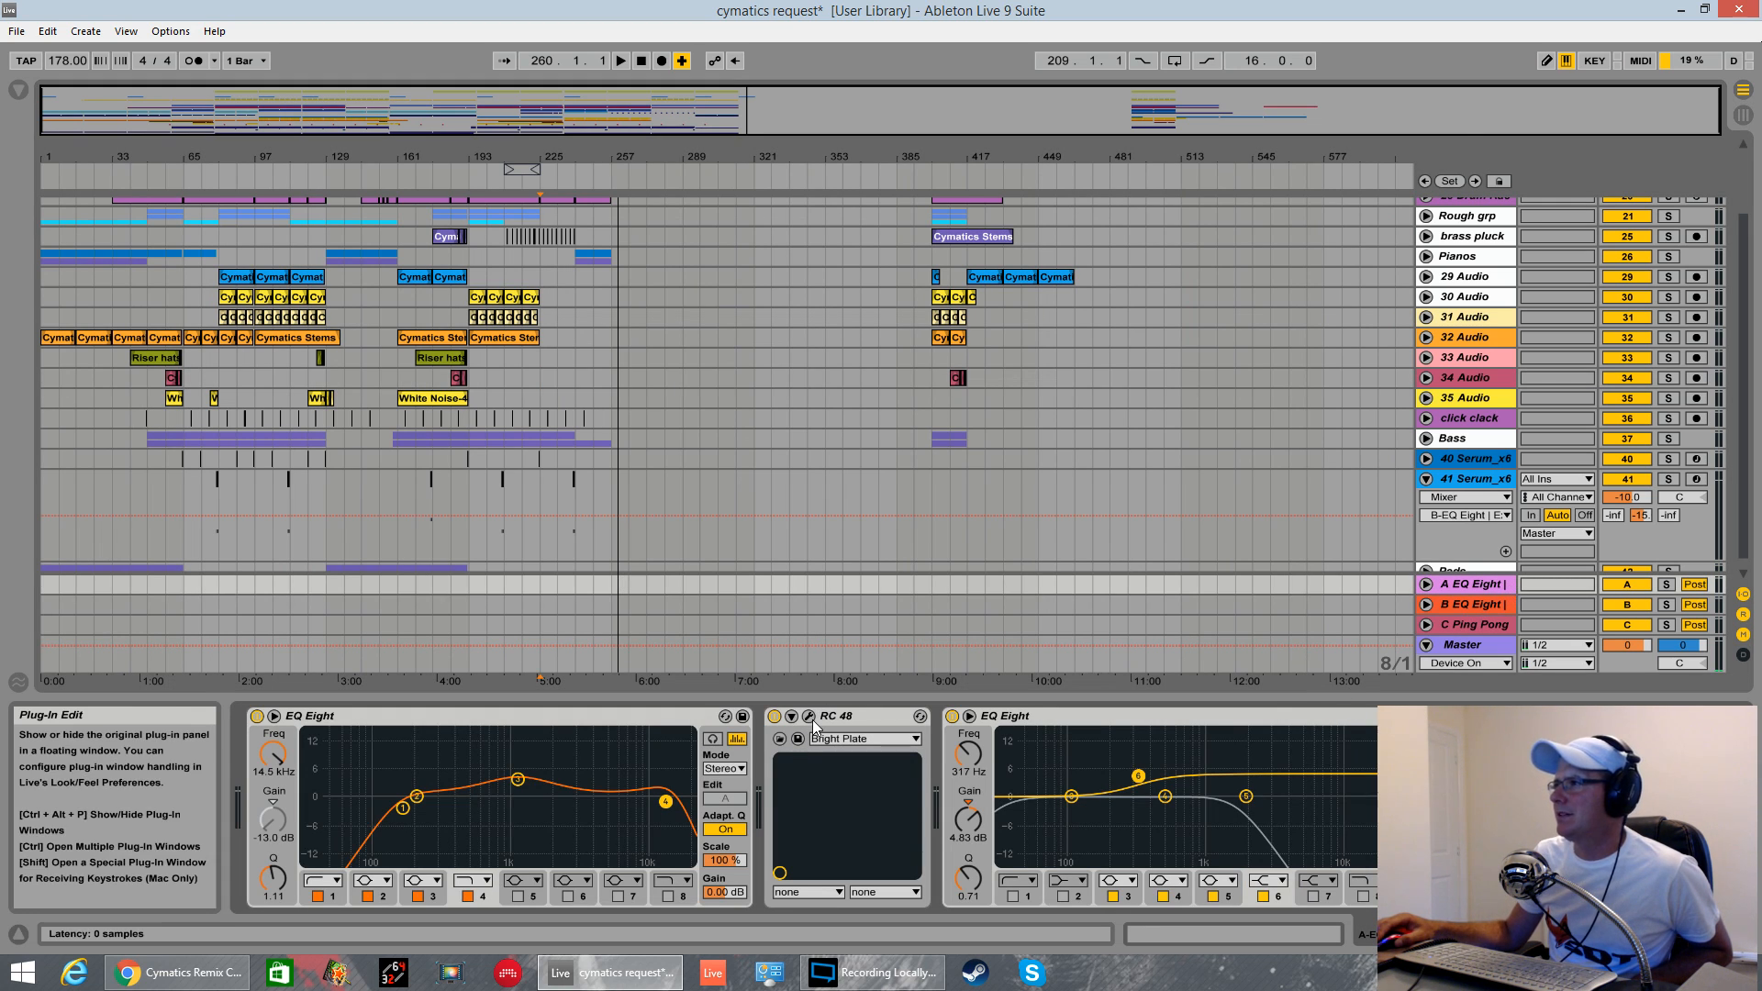
{"action": "left_click_drag", "start_coordinate": [390, 190], "coordinate": [1079, 237]}
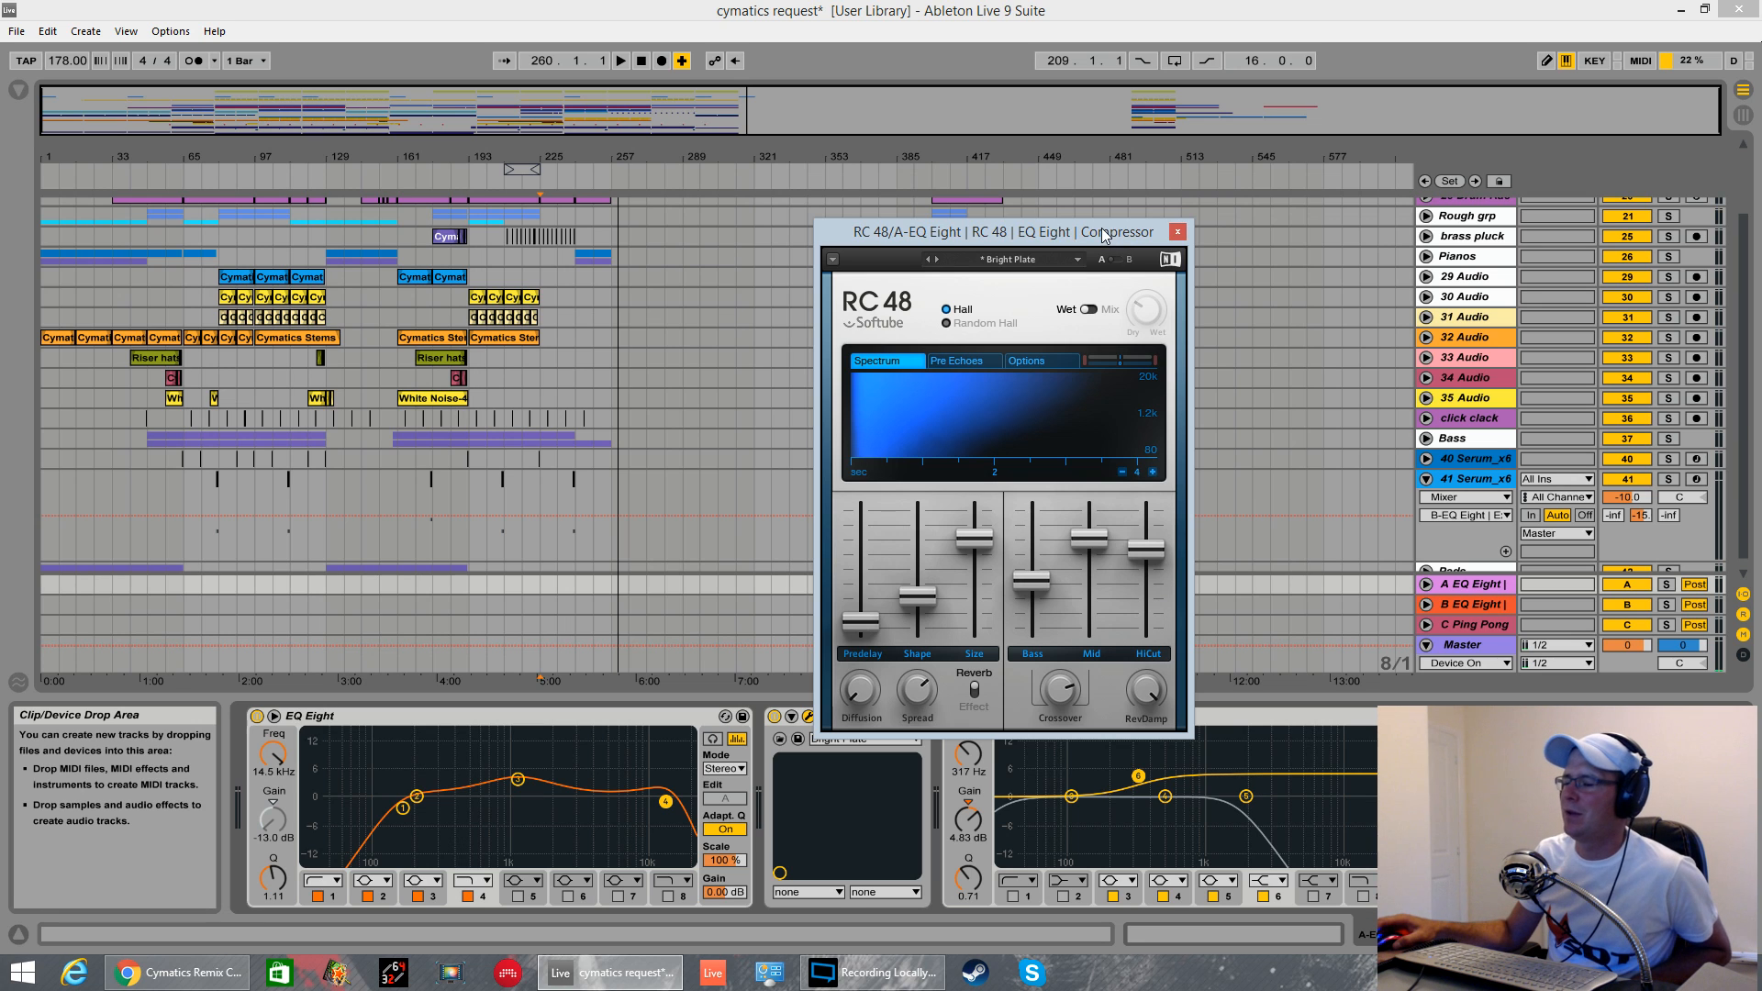
{"action": "left_click", "coordinate": [1178, 233]}
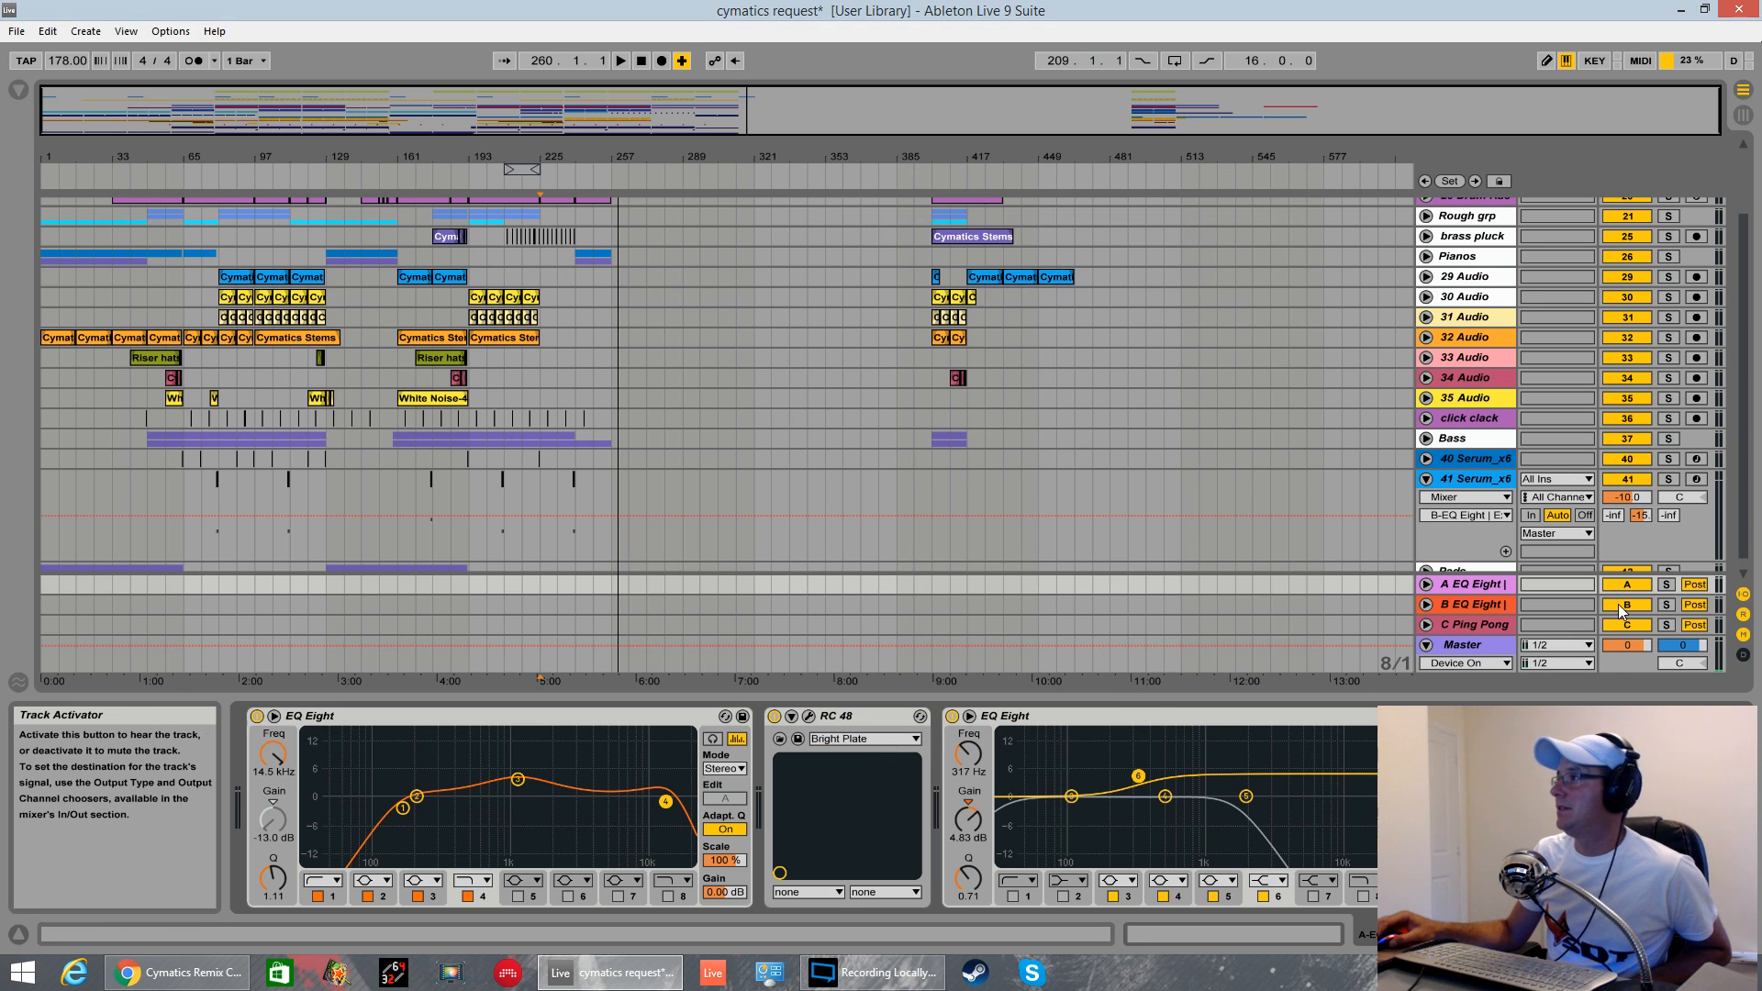
- Solo return track B, audition it from 161.1.1 and 81.1.1, and view its effects chain
{"action": "left_click", "coordinate": [404, 497]}
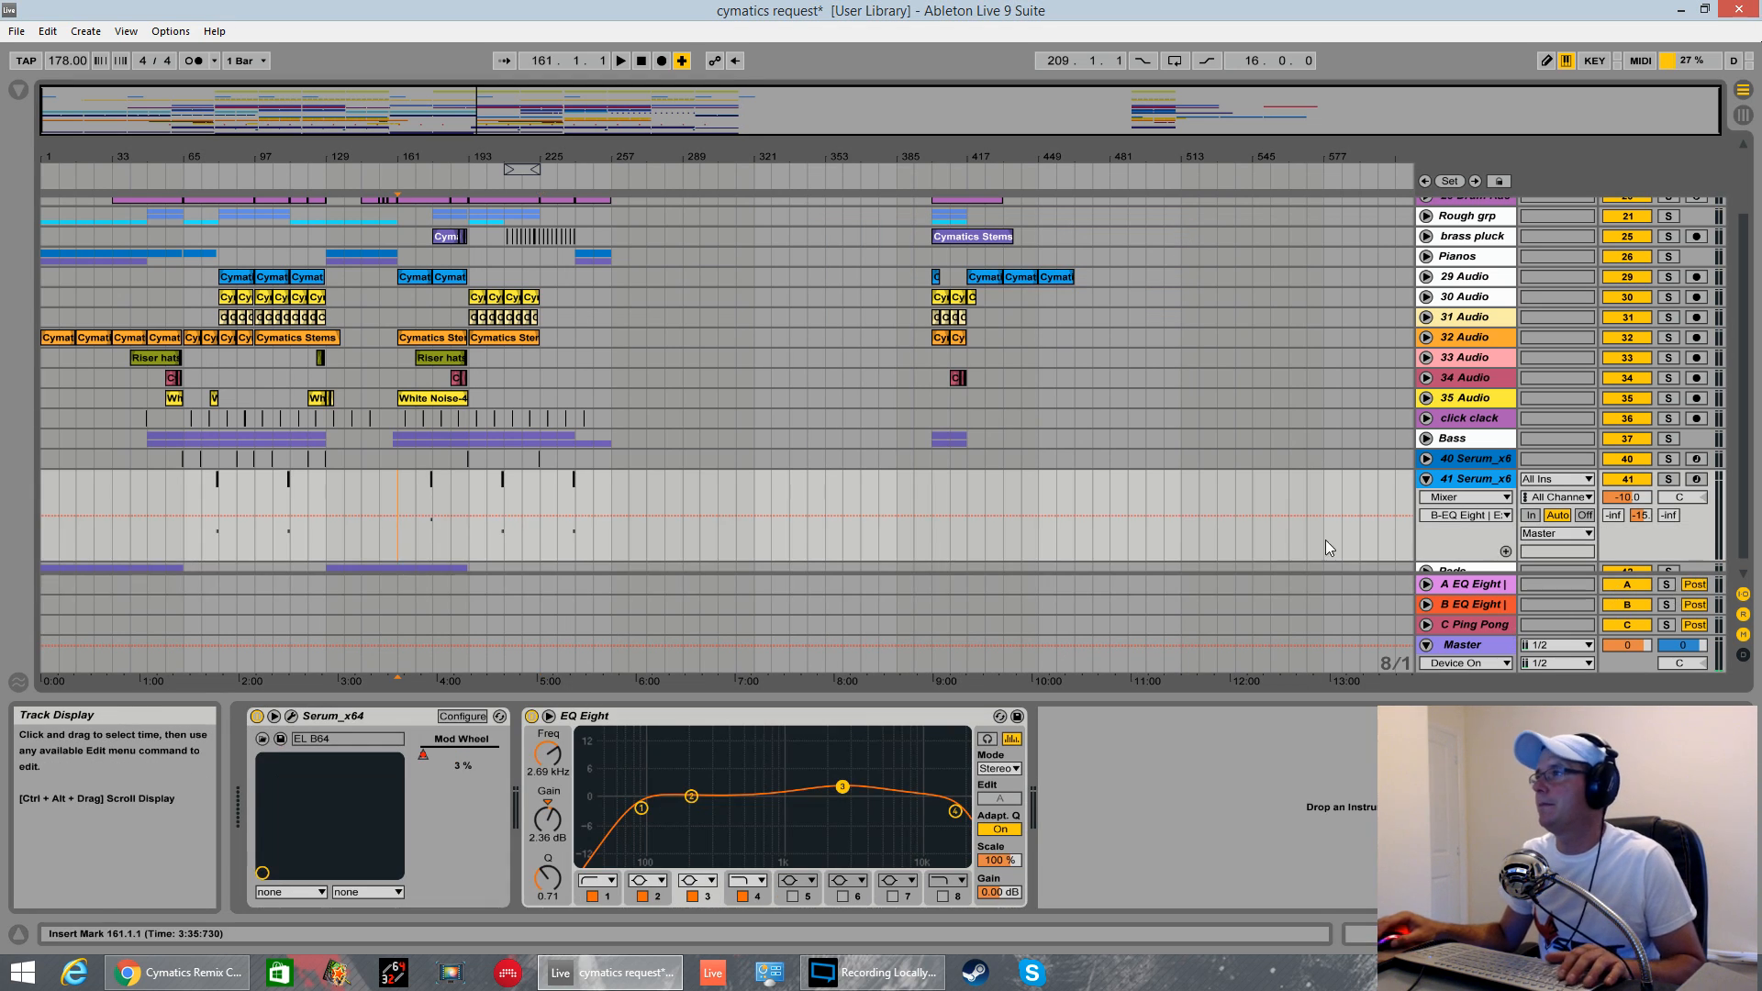
{"action": "left_click", "coordinate": [1667, 605]}
{"action": "key", "text": "space"}
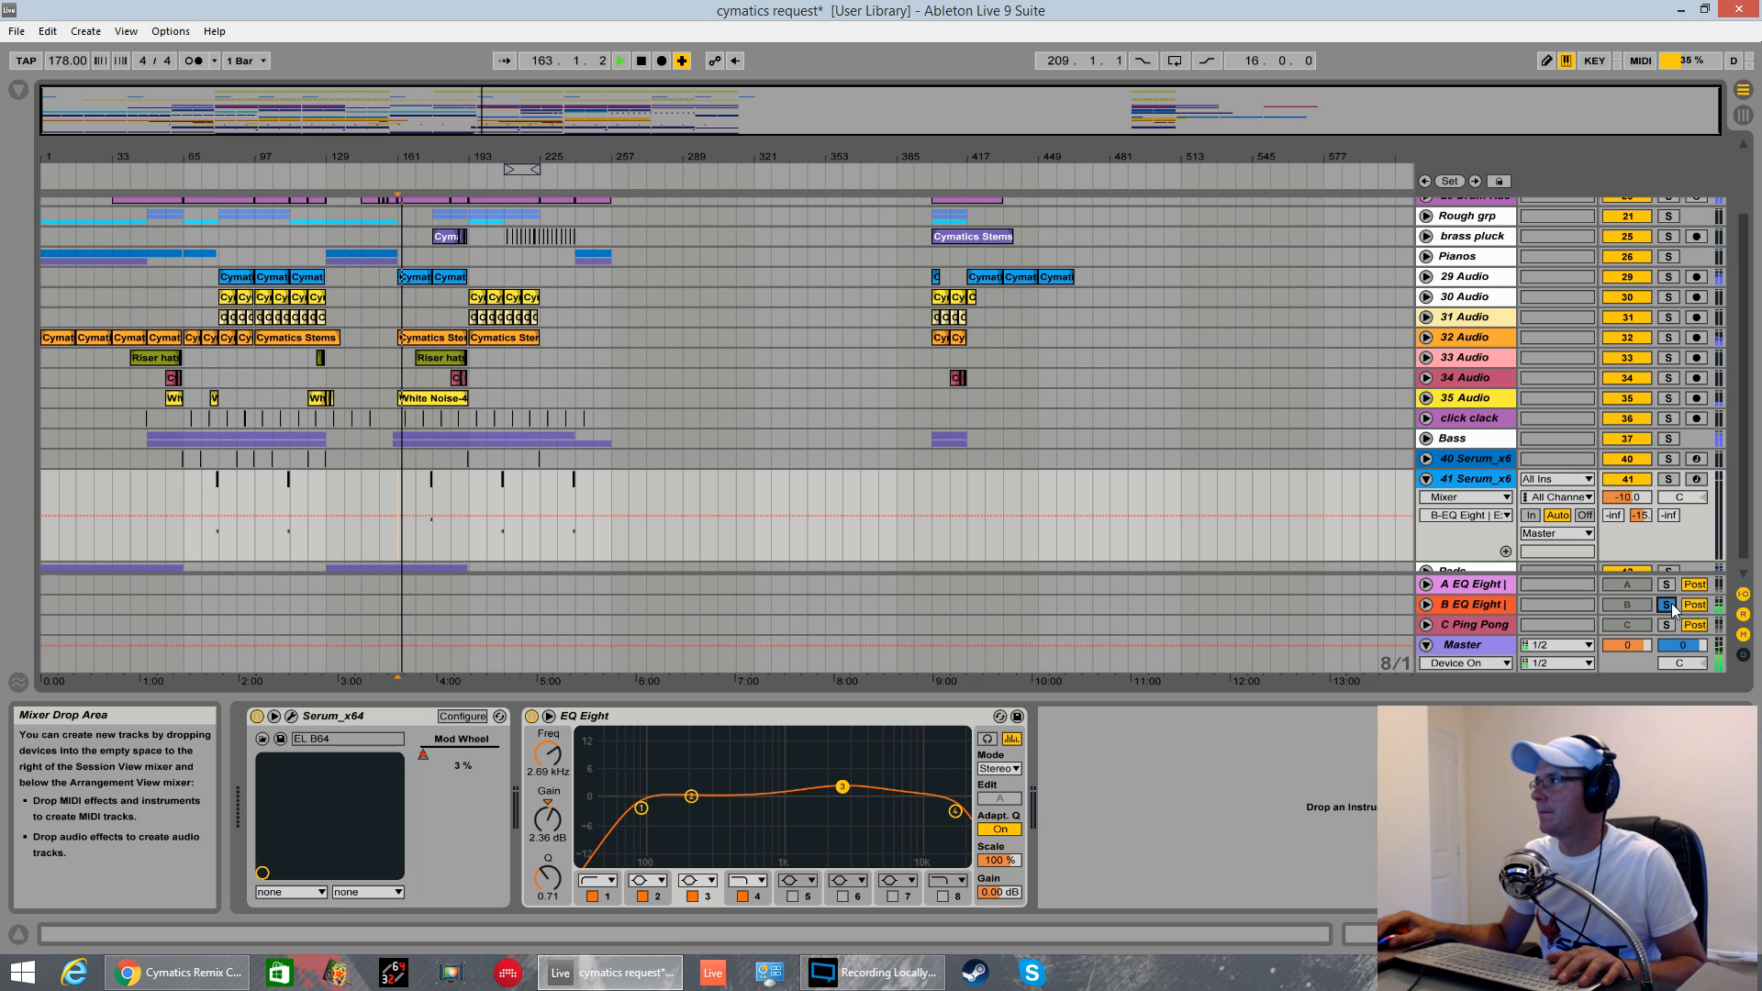
{"action": "left_click", "coordinate": [1601, 609]}
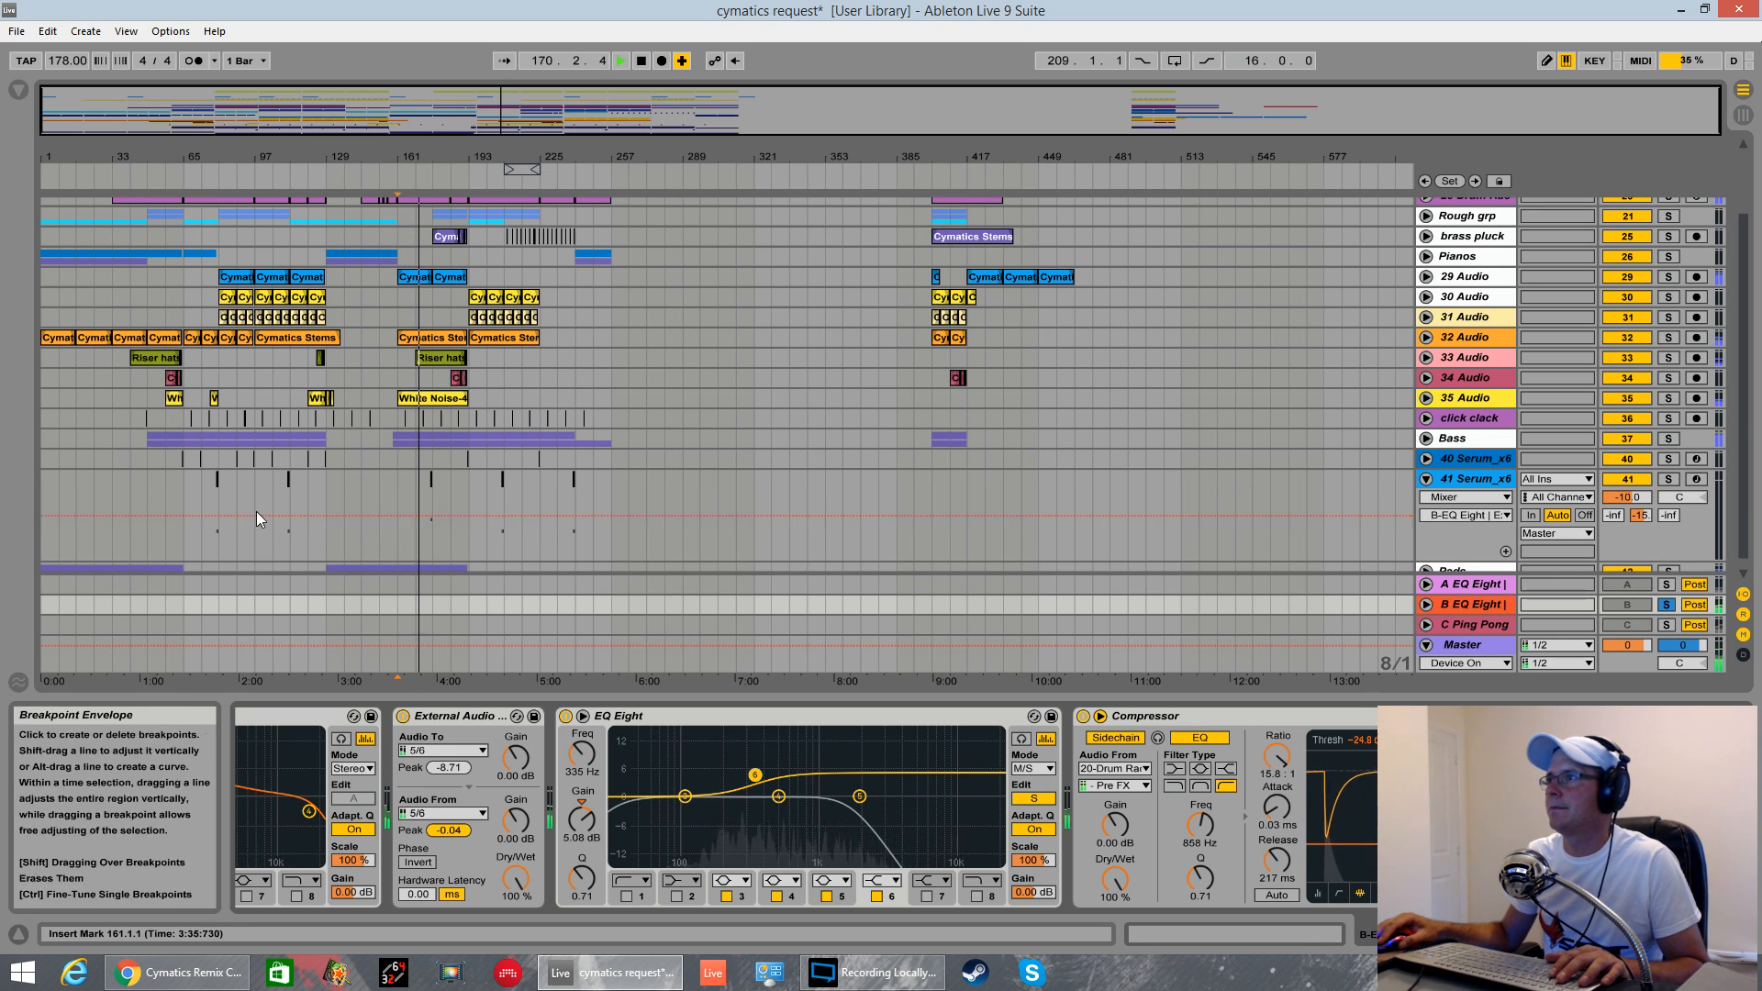
{"action": "left_click", "coordinate": [219, 499]}
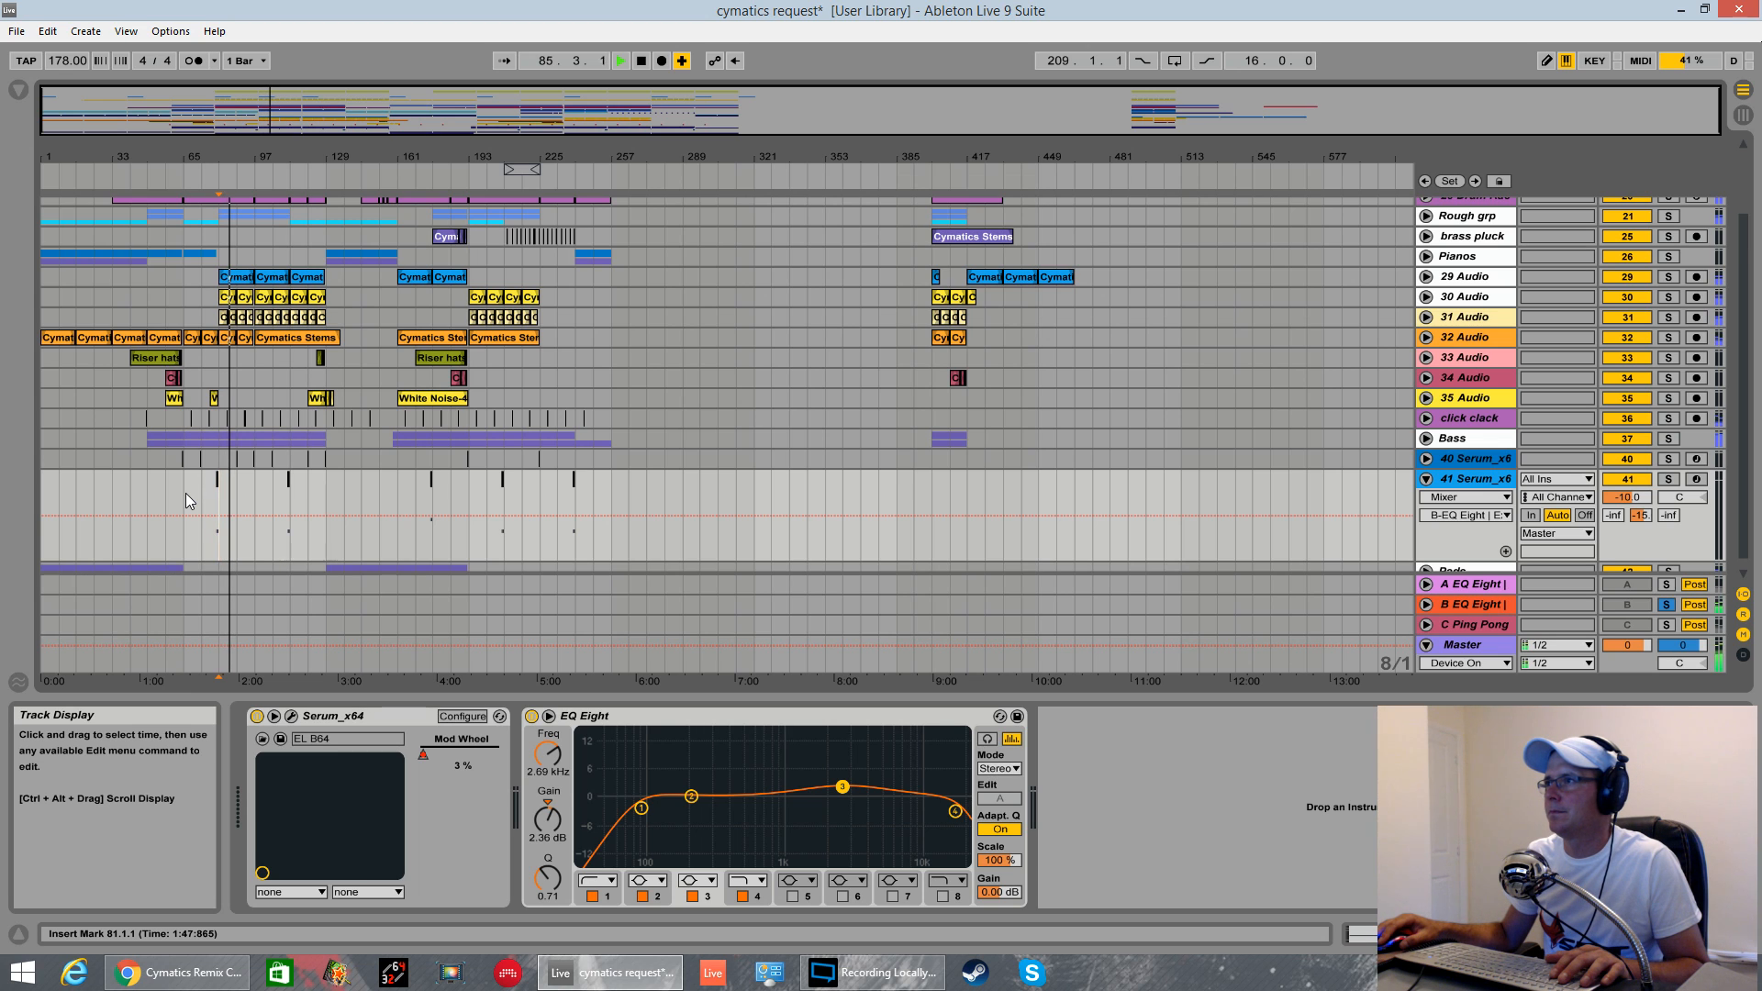
{"action": "key", "text": "space"}
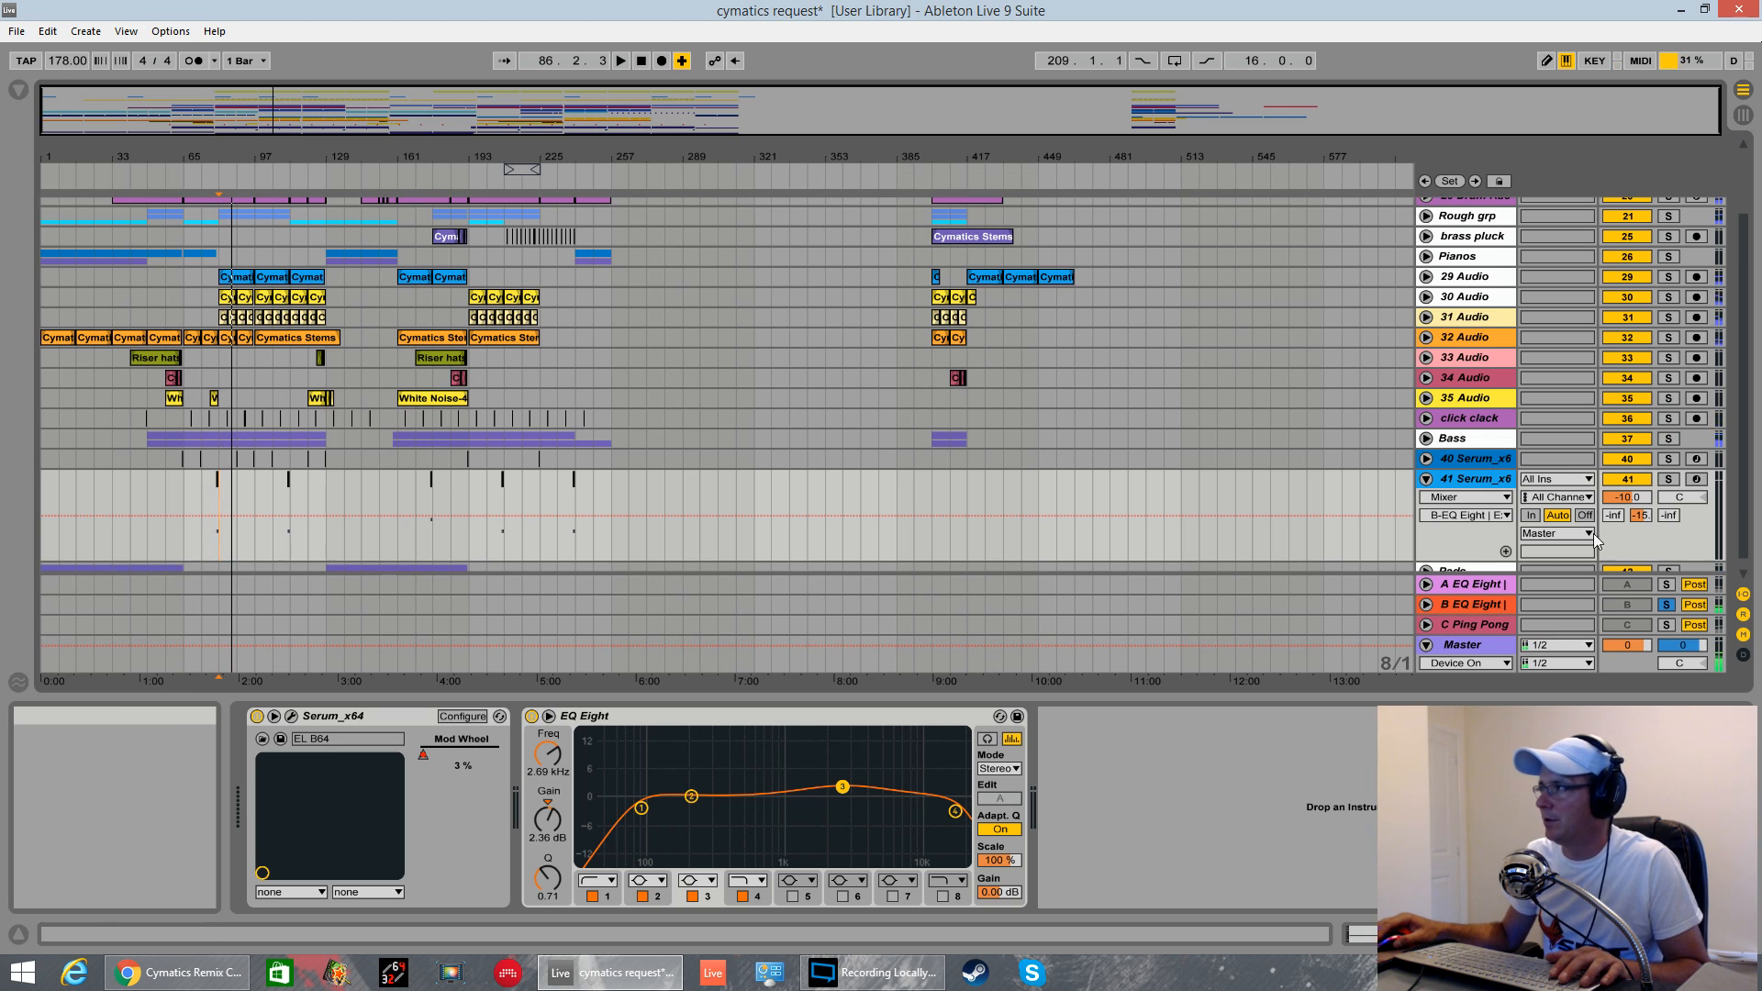
- Audition return track A in solo from 81.1.1, unsolo it, and play the full mix briefly
{"action": "left_click", "coordinate": [1666, 584]}
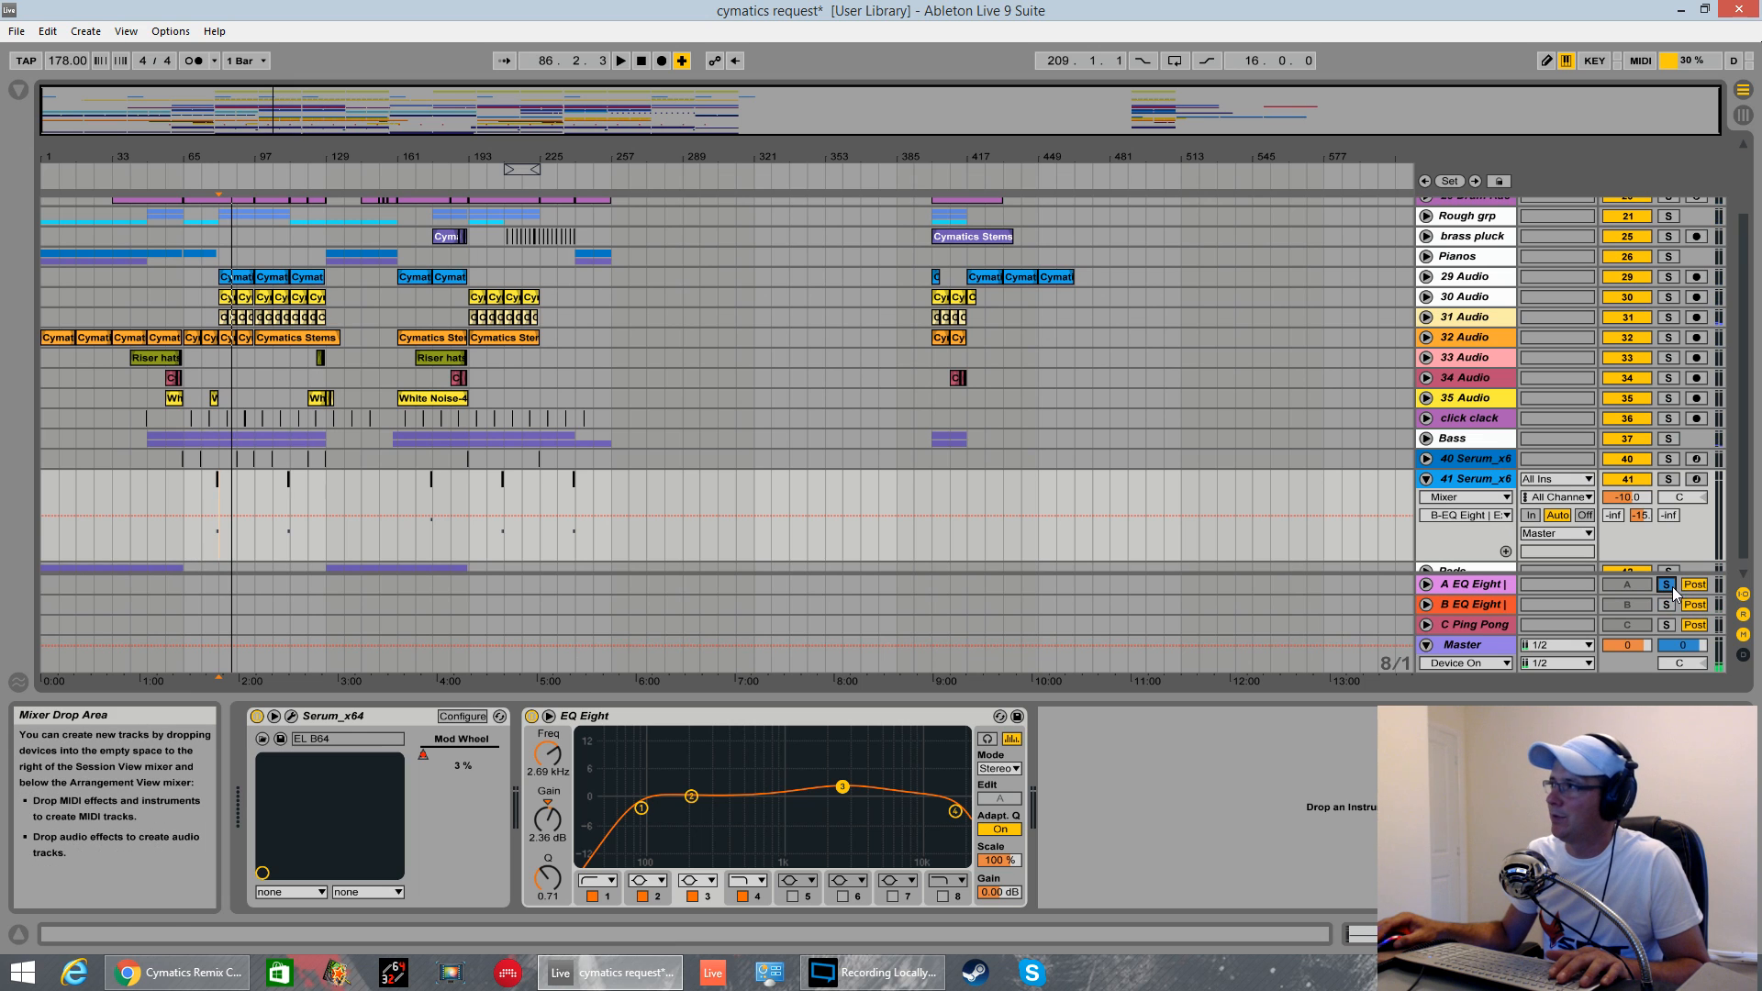
{"action": "key", "text": "space"}
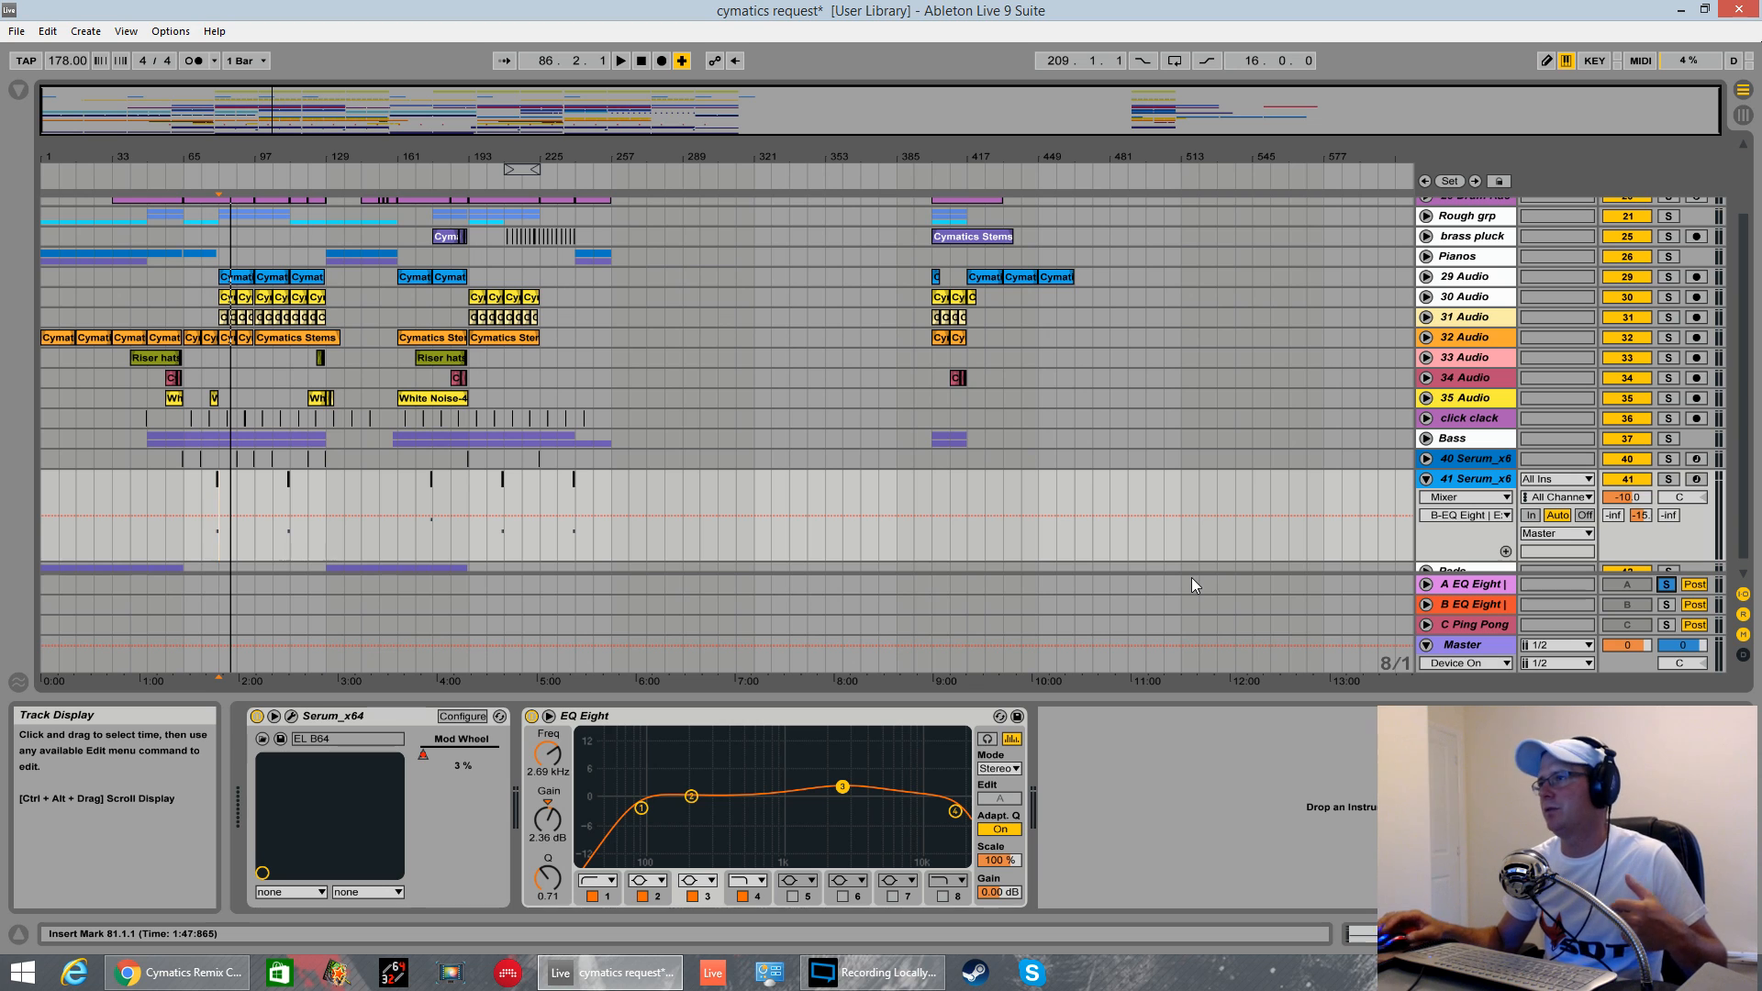
{"action": "left_click", "coordinate": [1661, 582]}
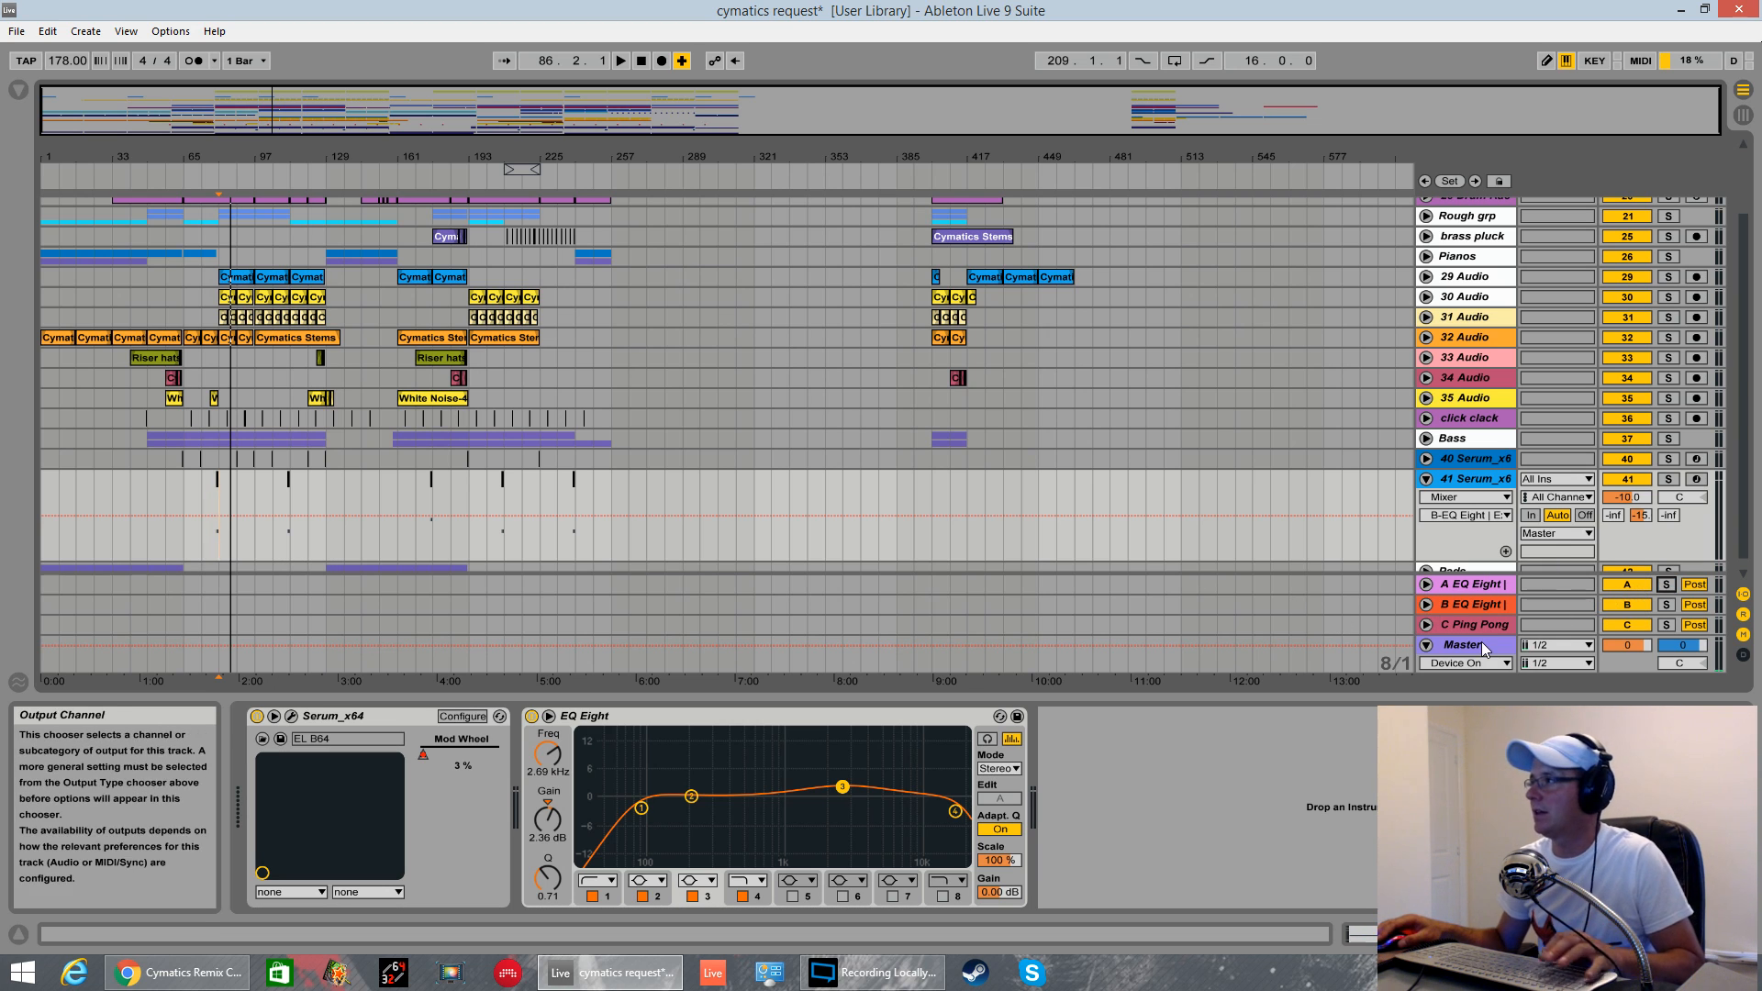
{"action": "key", "text": "space"}
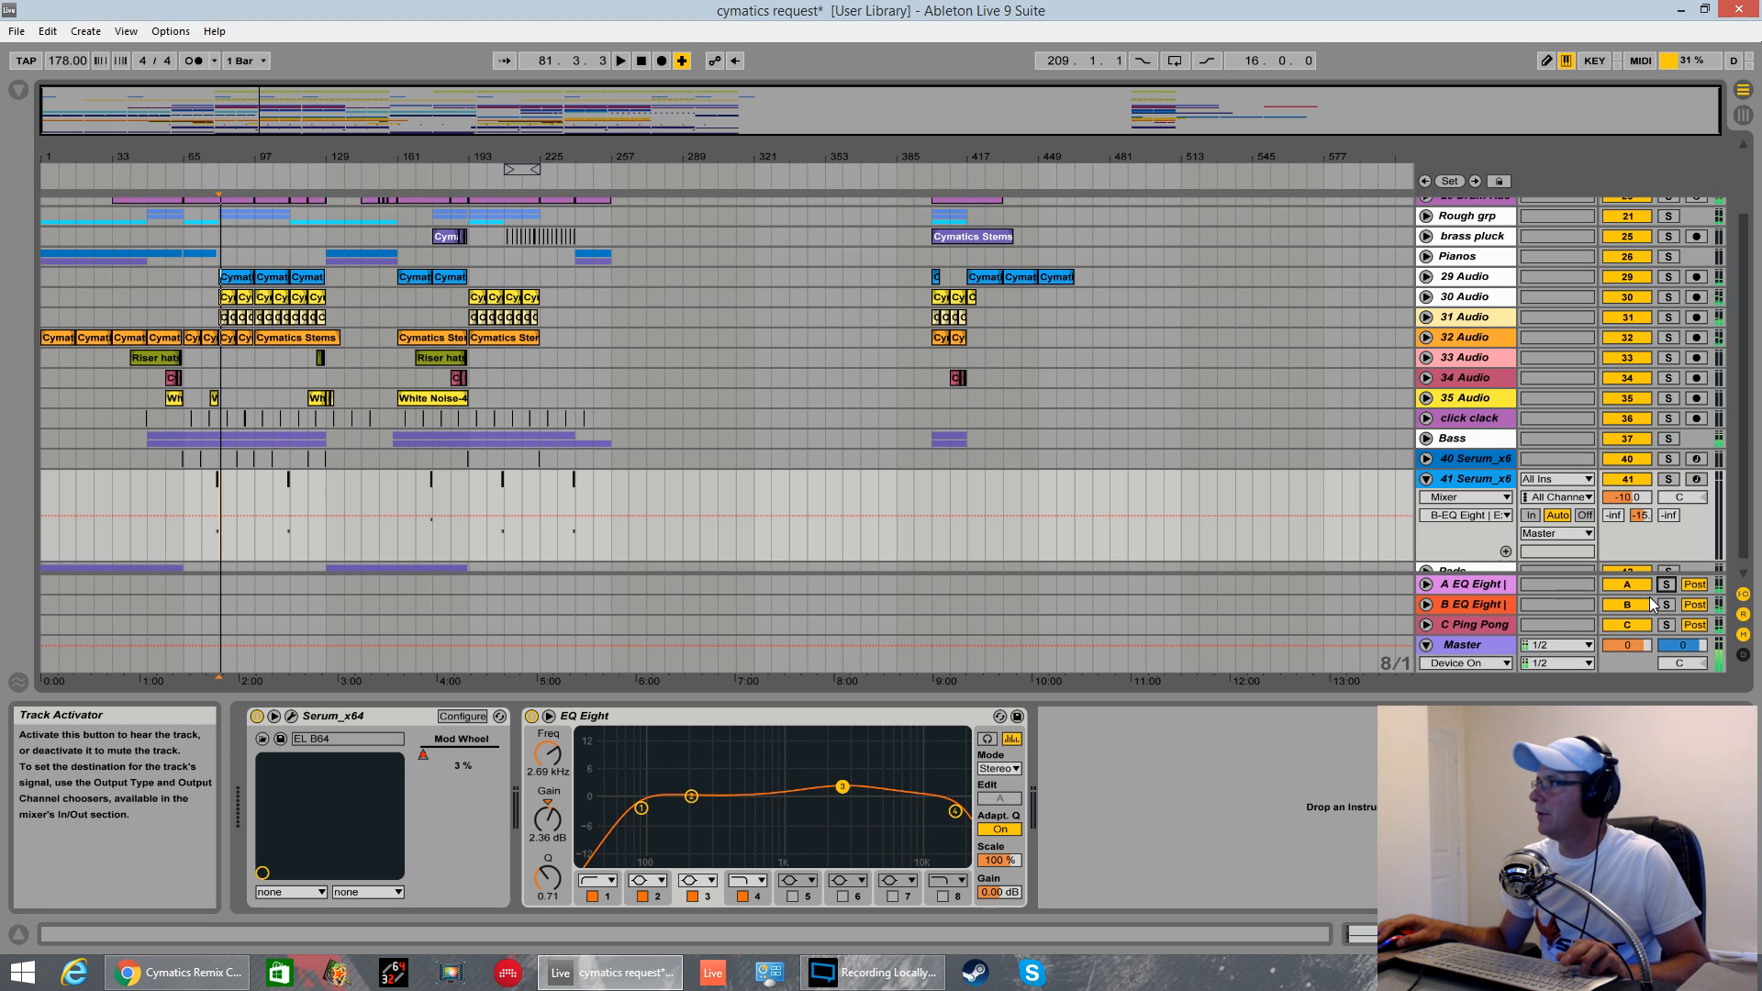
- Solo return tracks A and B together, audition them from 81.1.1, 121.1.1 and 185.1.1, and restore the full mix
{"action": "left_click", "coordinate": [1666, 605]}
{"action": "left_click", "coordinate": [1669, 588], "text": "ctrl"}
{"action": "key", "text": "space"}
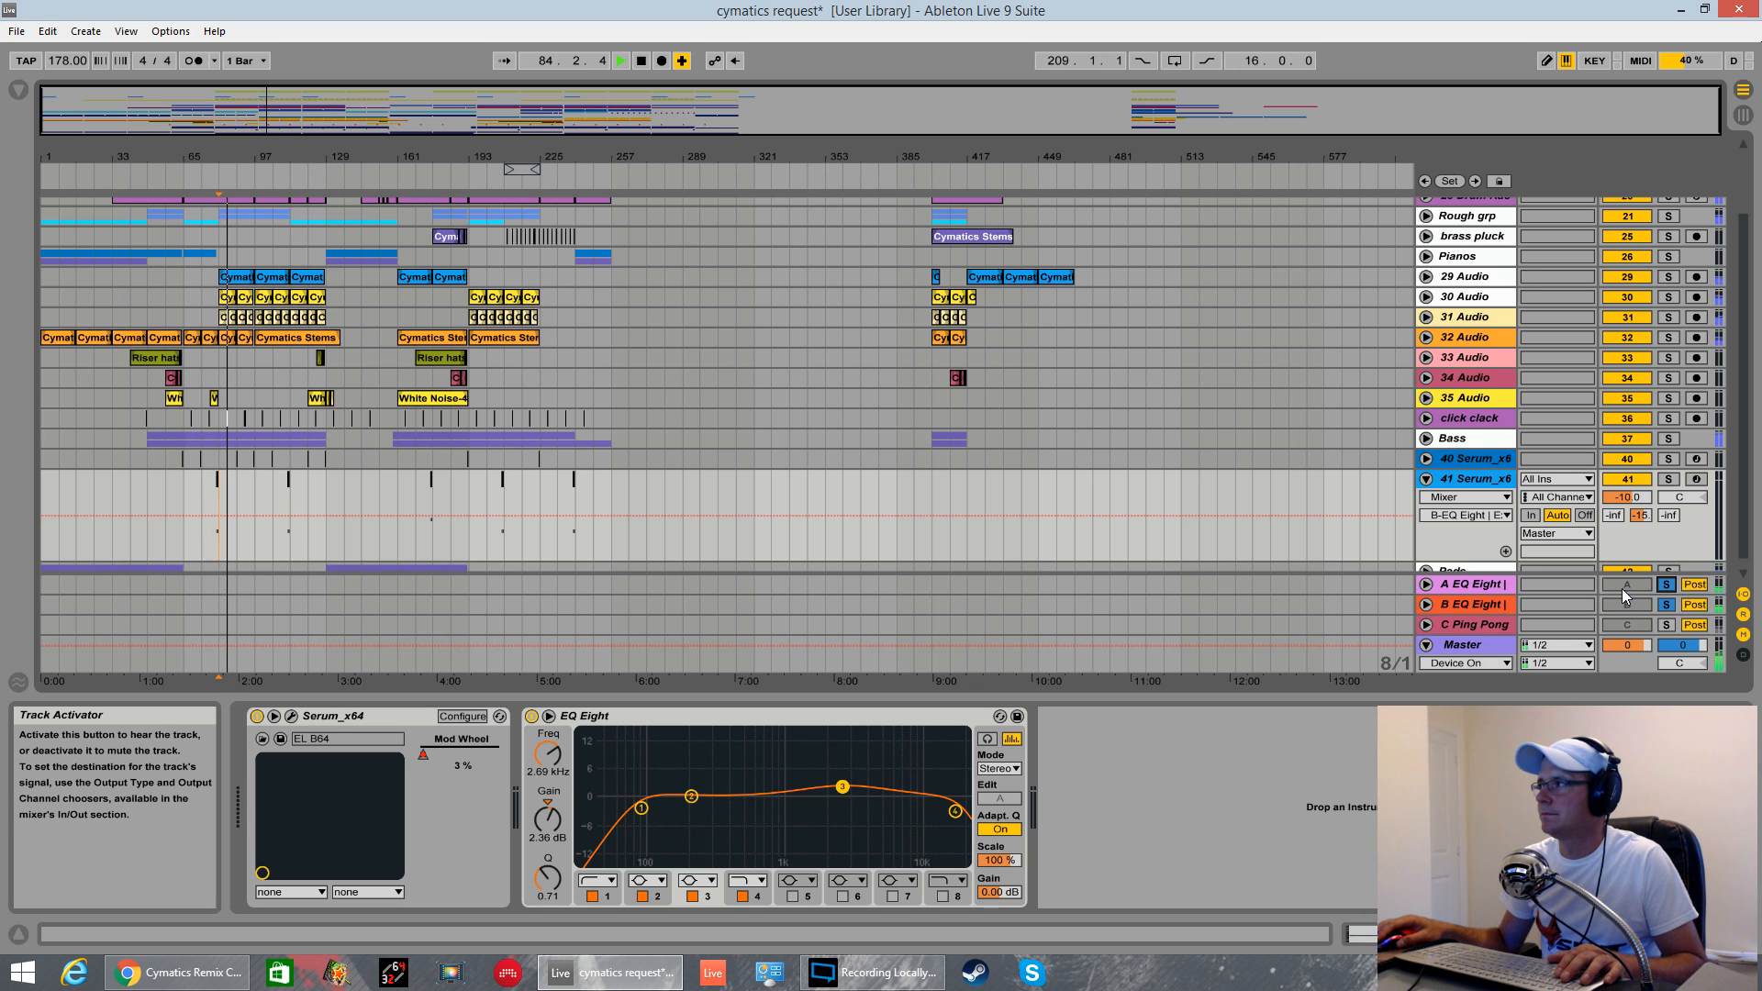
{"action": "left_click", "coordinate": [307, 488]}
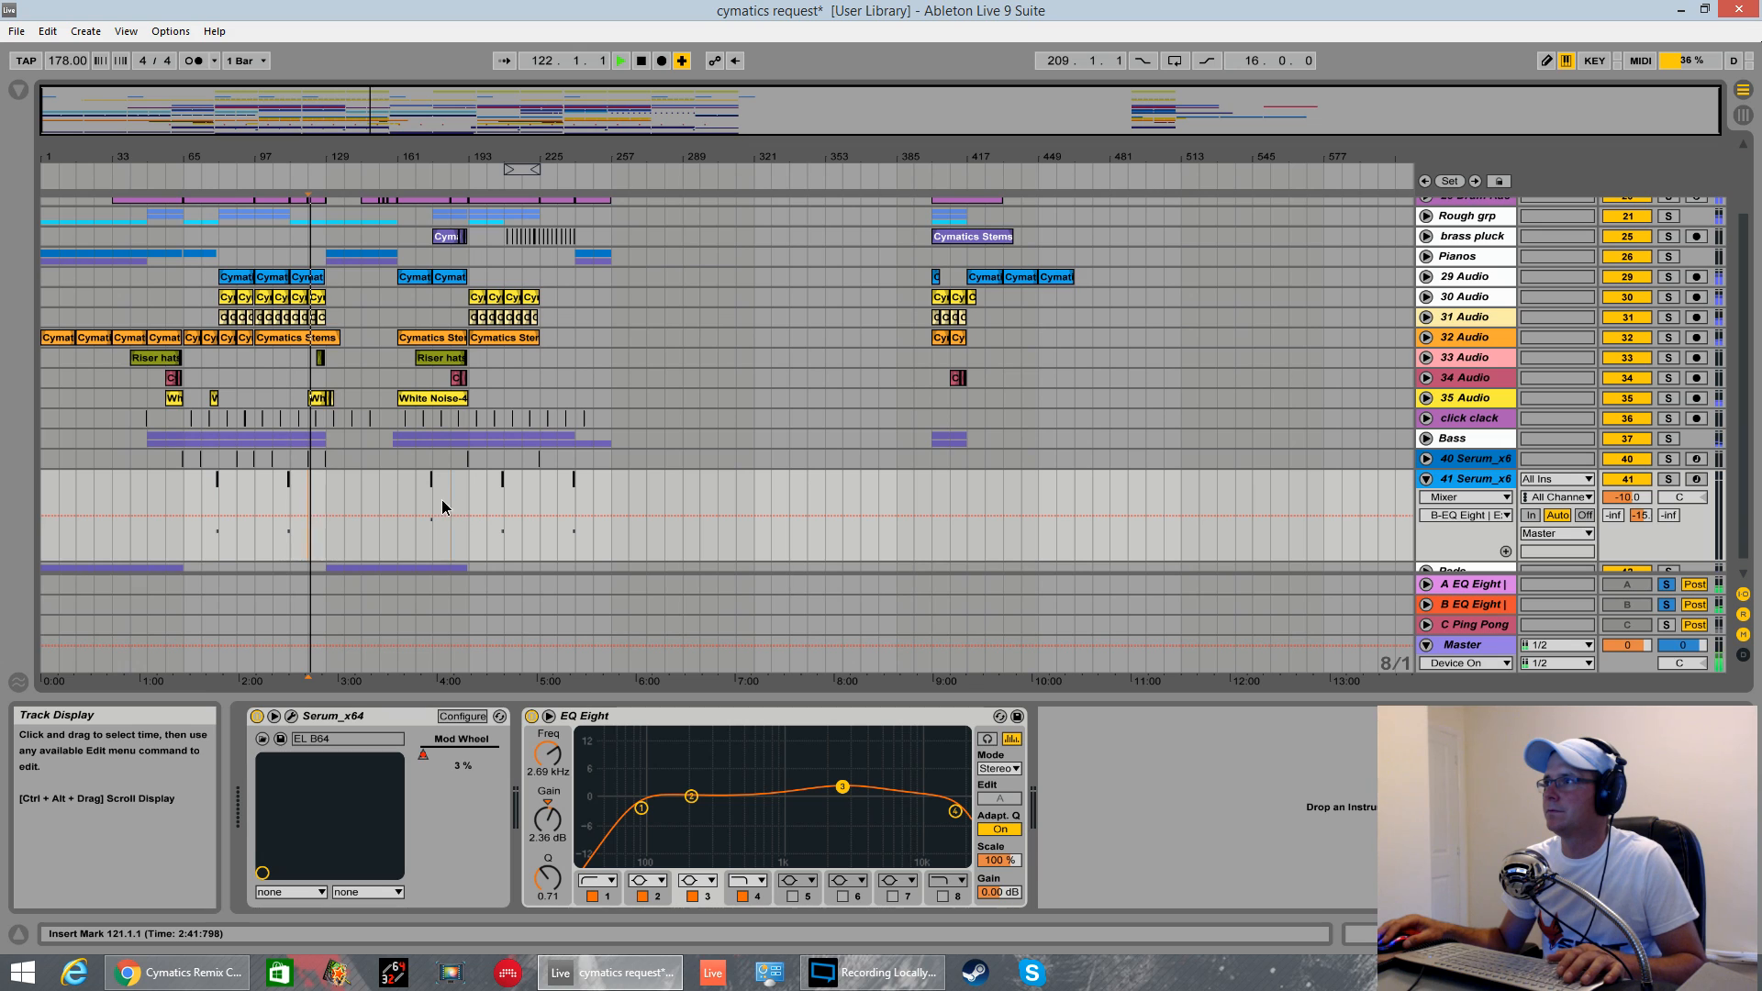
{"action": "left_click", "coordinate": [449, 505]}
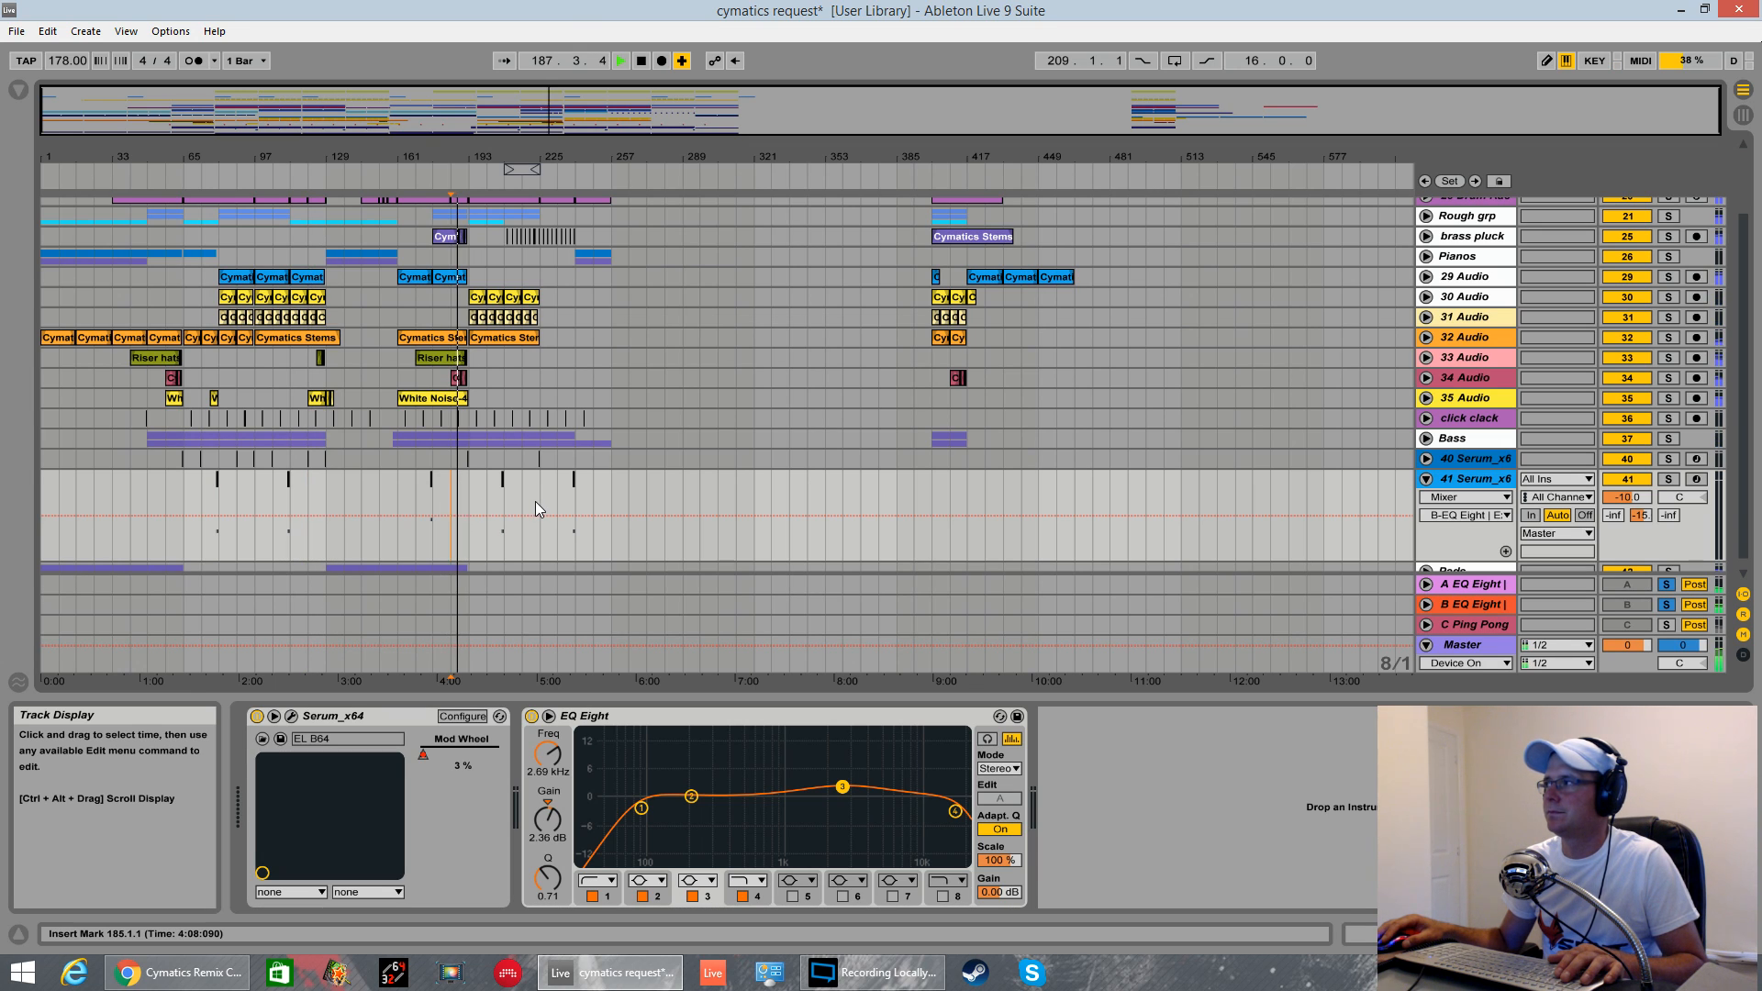
{"action": "left_click", "coordinate": [1666, 605]}
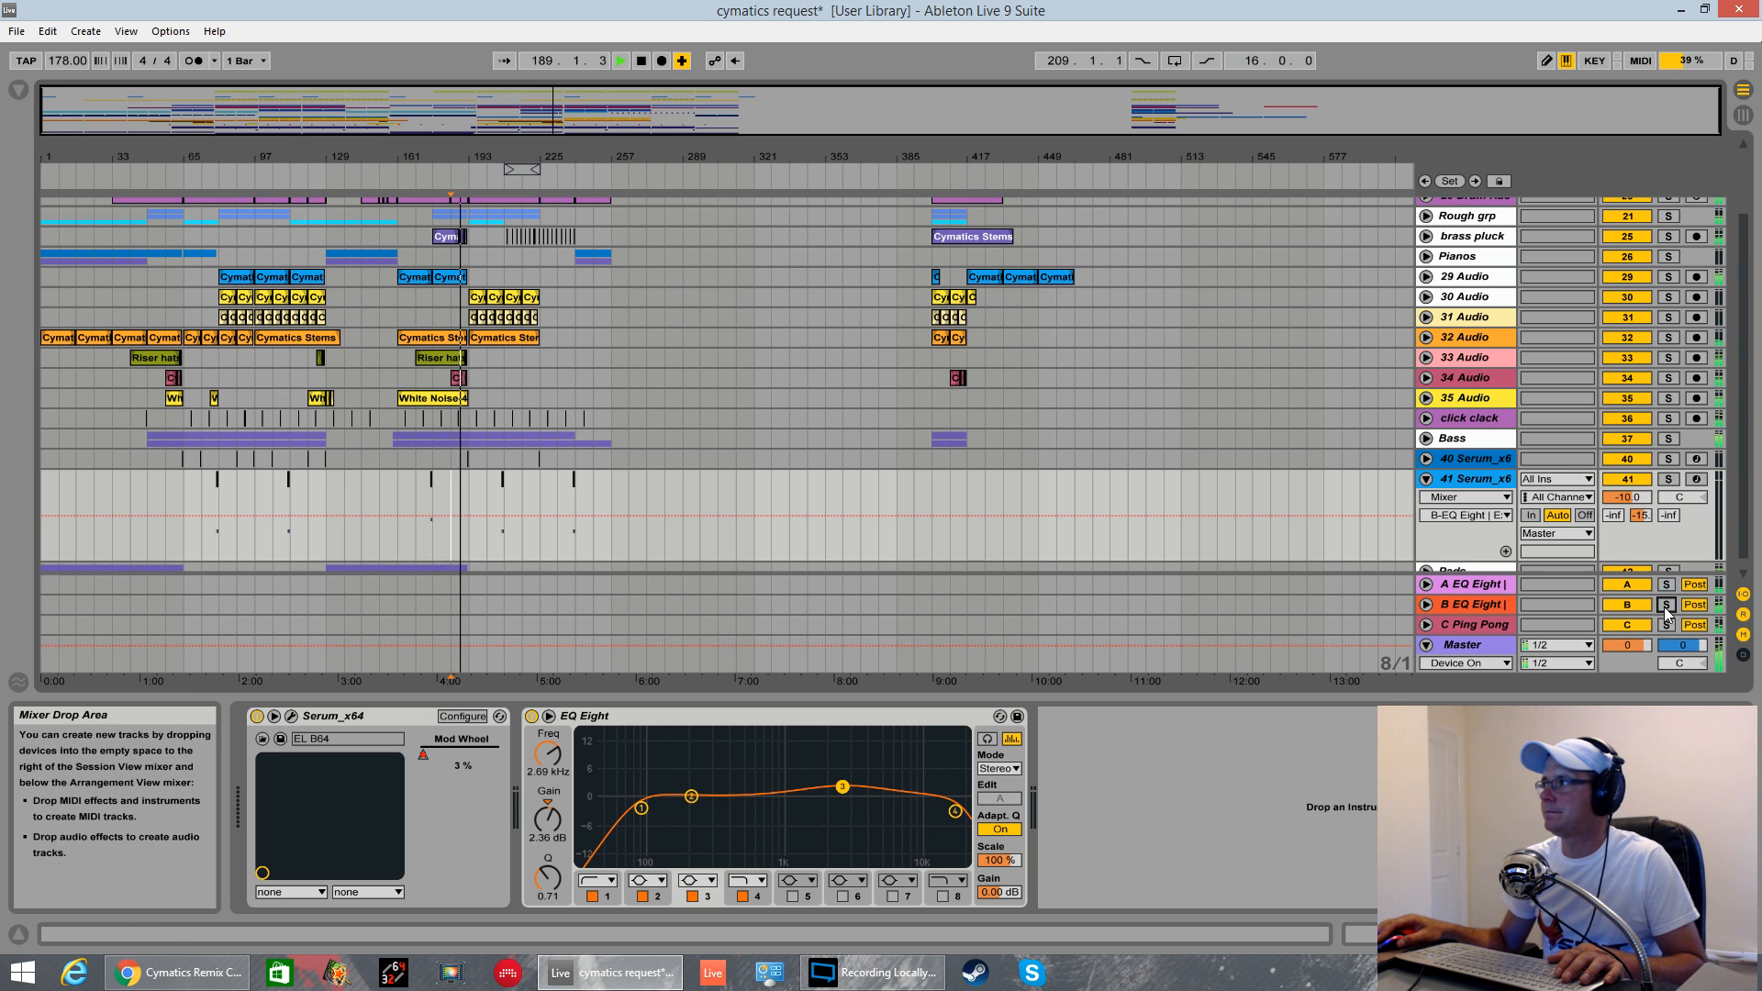
{"action": "key", "text": "space"}
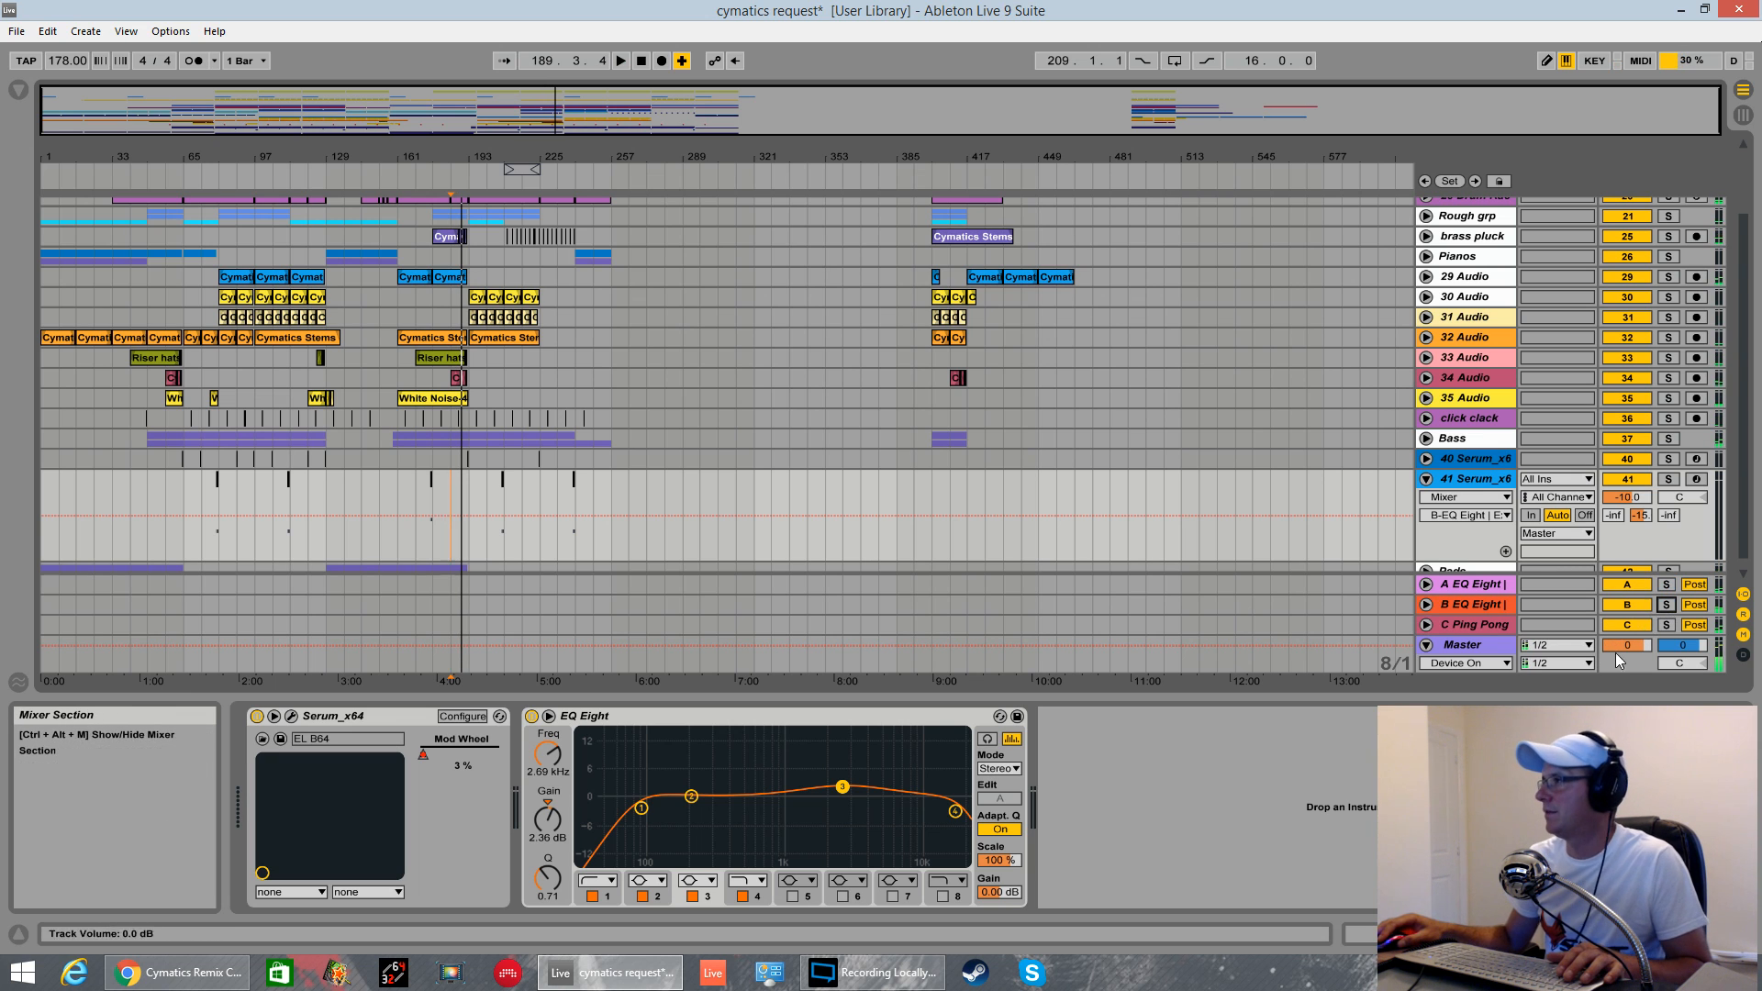
- Show the Master track's devices and examine the L2 UltraMaximizer settings
{"action": "left_click", "coordinate": [1490, 646]}
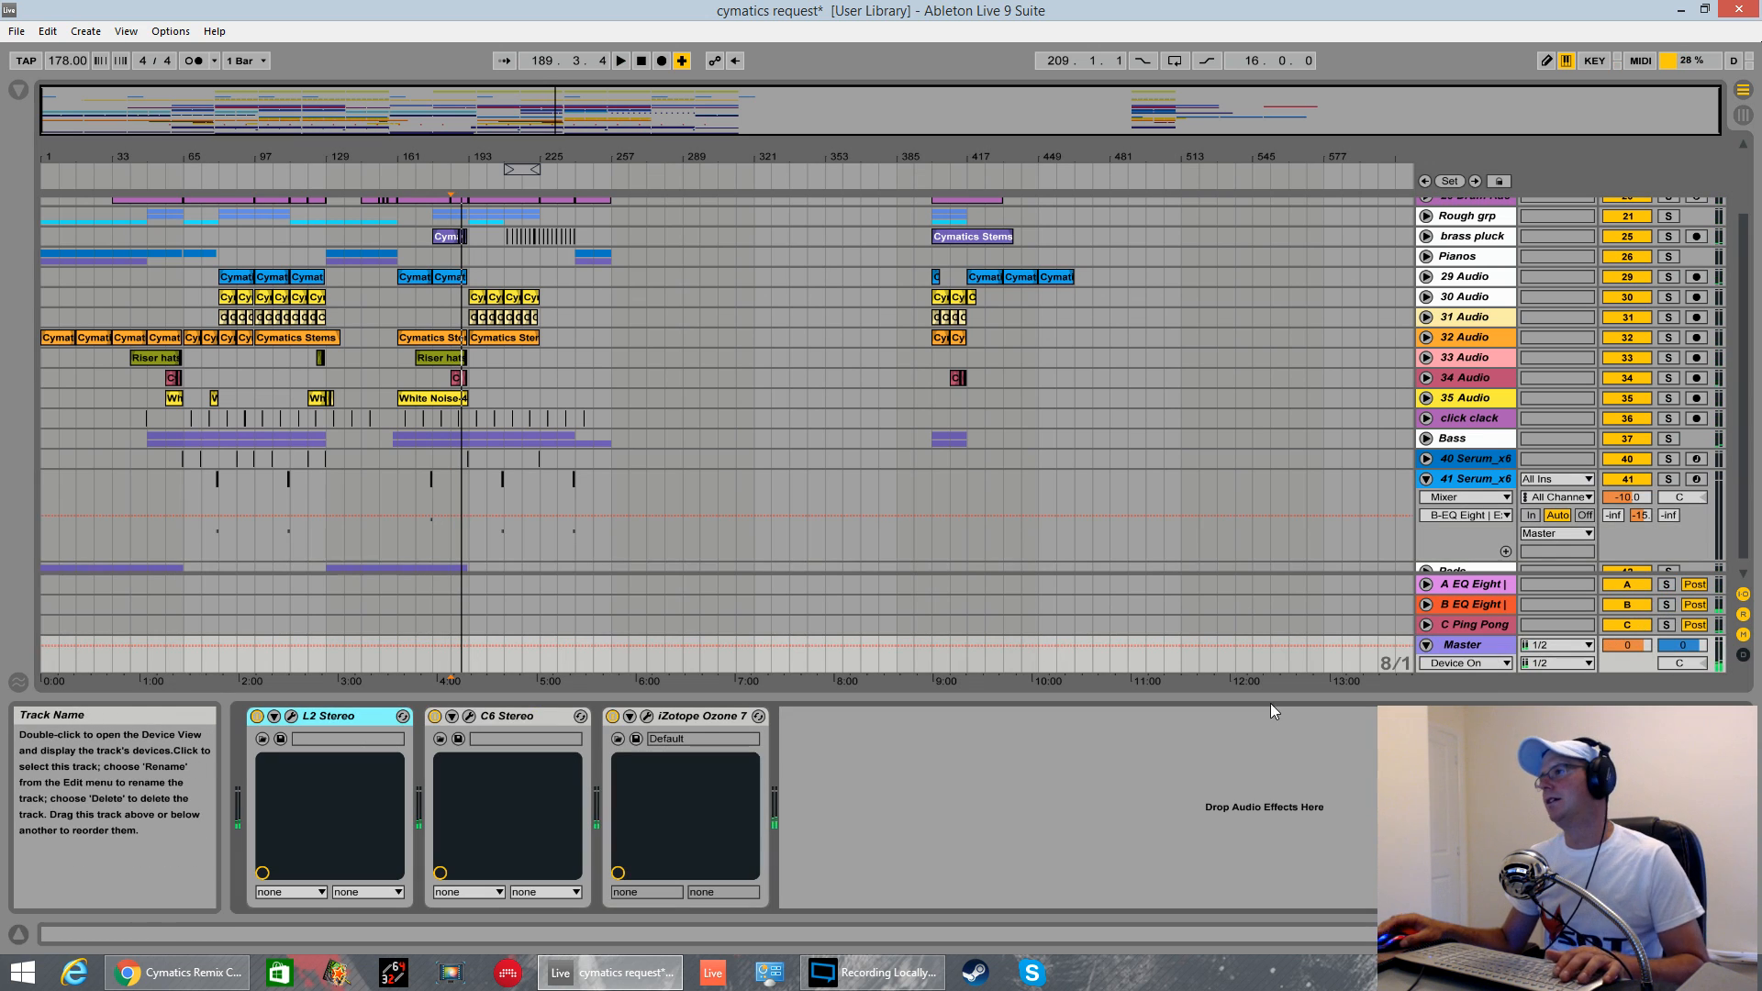
{"action": "left_click", "coordinate": [291, 716]}
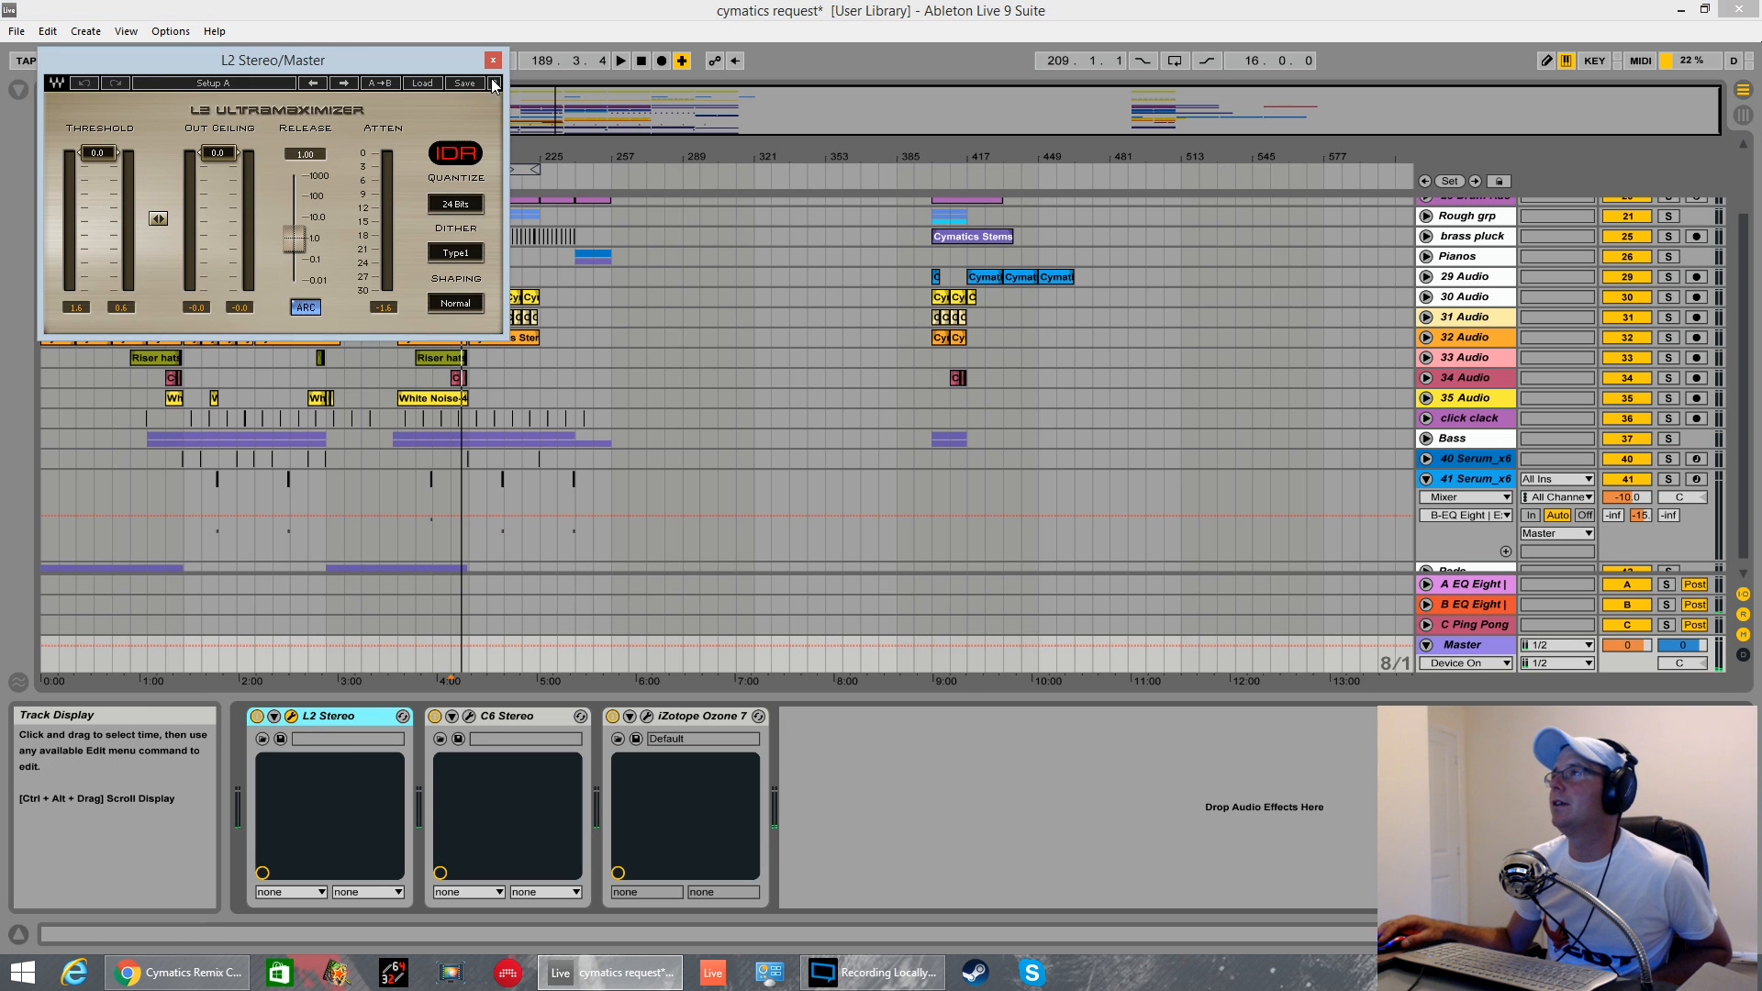
{"action": "left_click", "coordinate": [492, 61]}
- Compare the mix from 185.1.1 with the master's C6 compressor active and bypassed, and lower its band 4 threshold slightly
{"action": "left_click", "coordinate": [469, 716]}
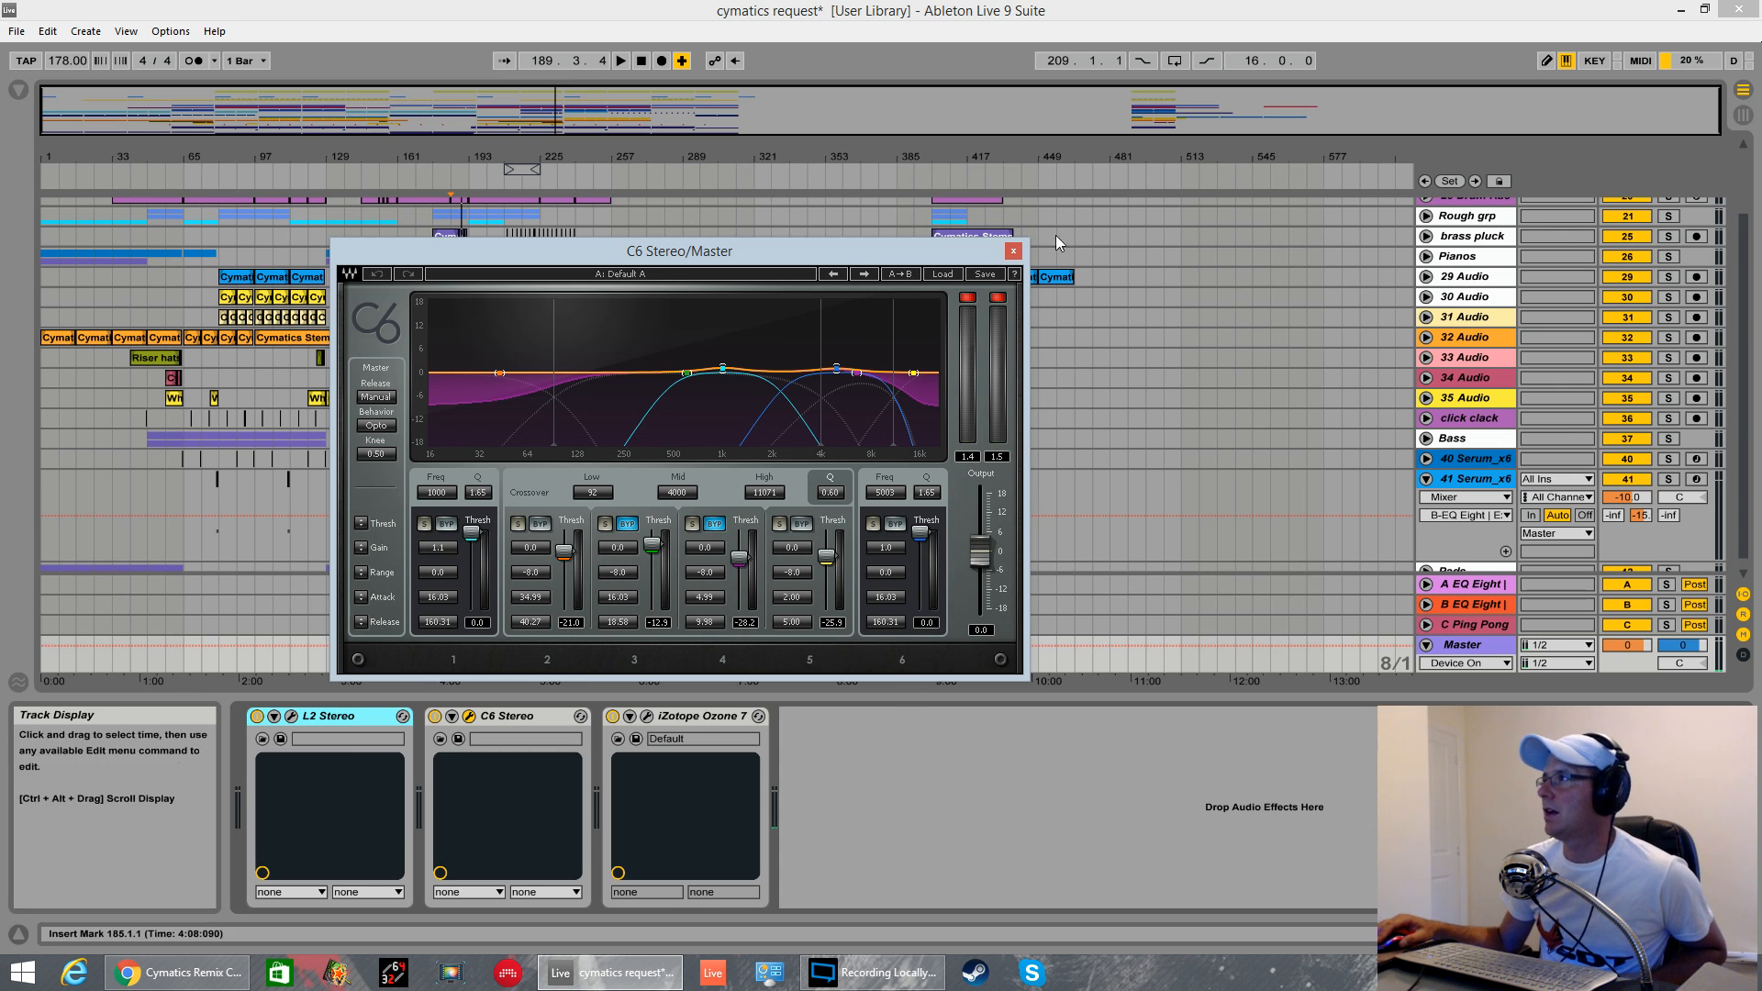
{"action": "left_click_drag", "start_coordinate": [938, 256], "coordinate": [1102, 257]}
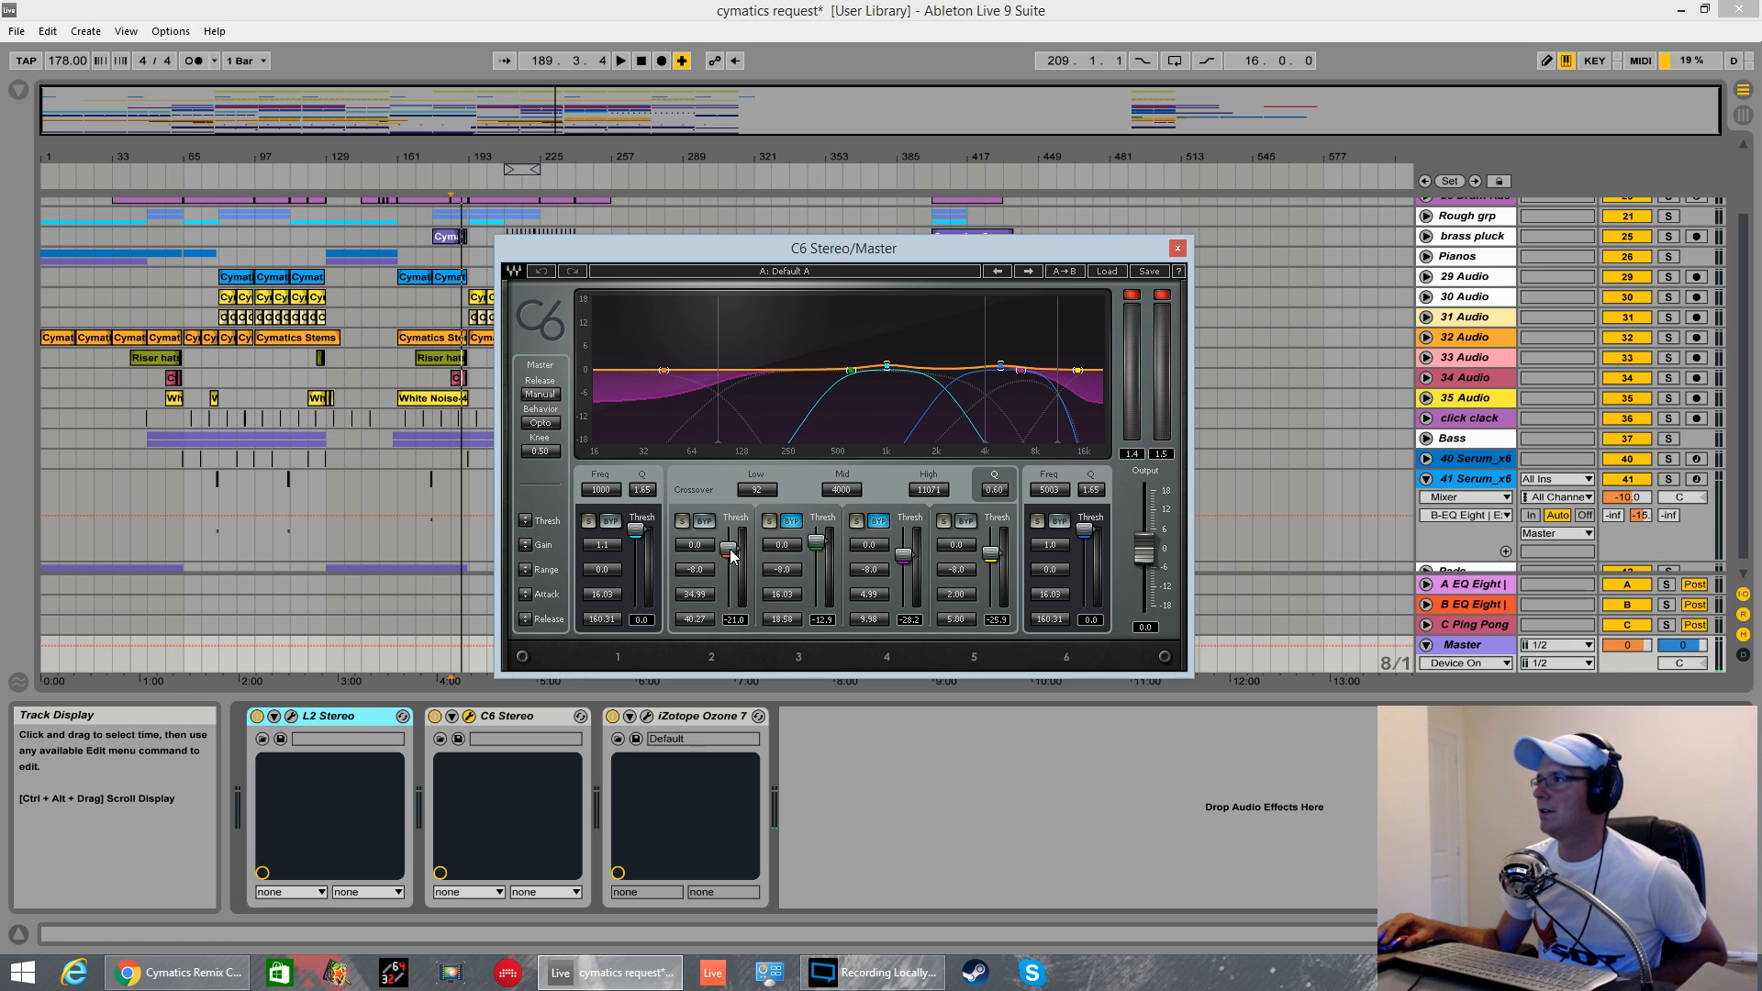
{"action": "key", "text": "space"}
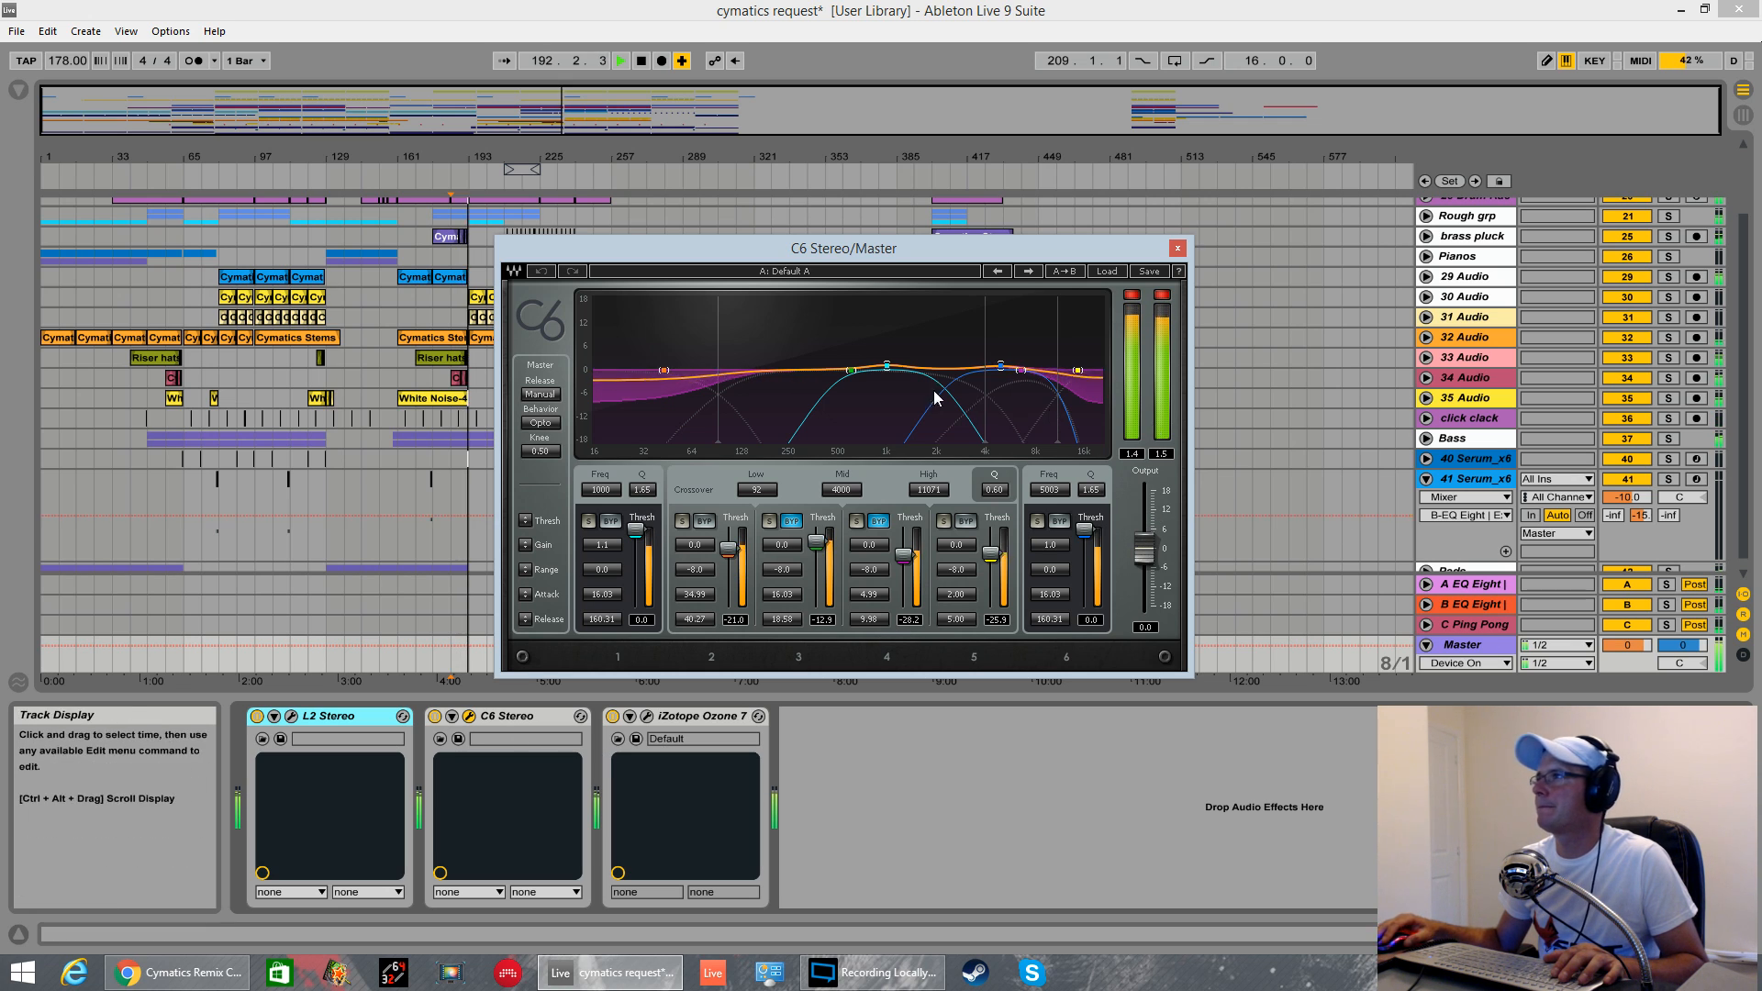
{"action": "left_click", "coordinate": [436, 717]}
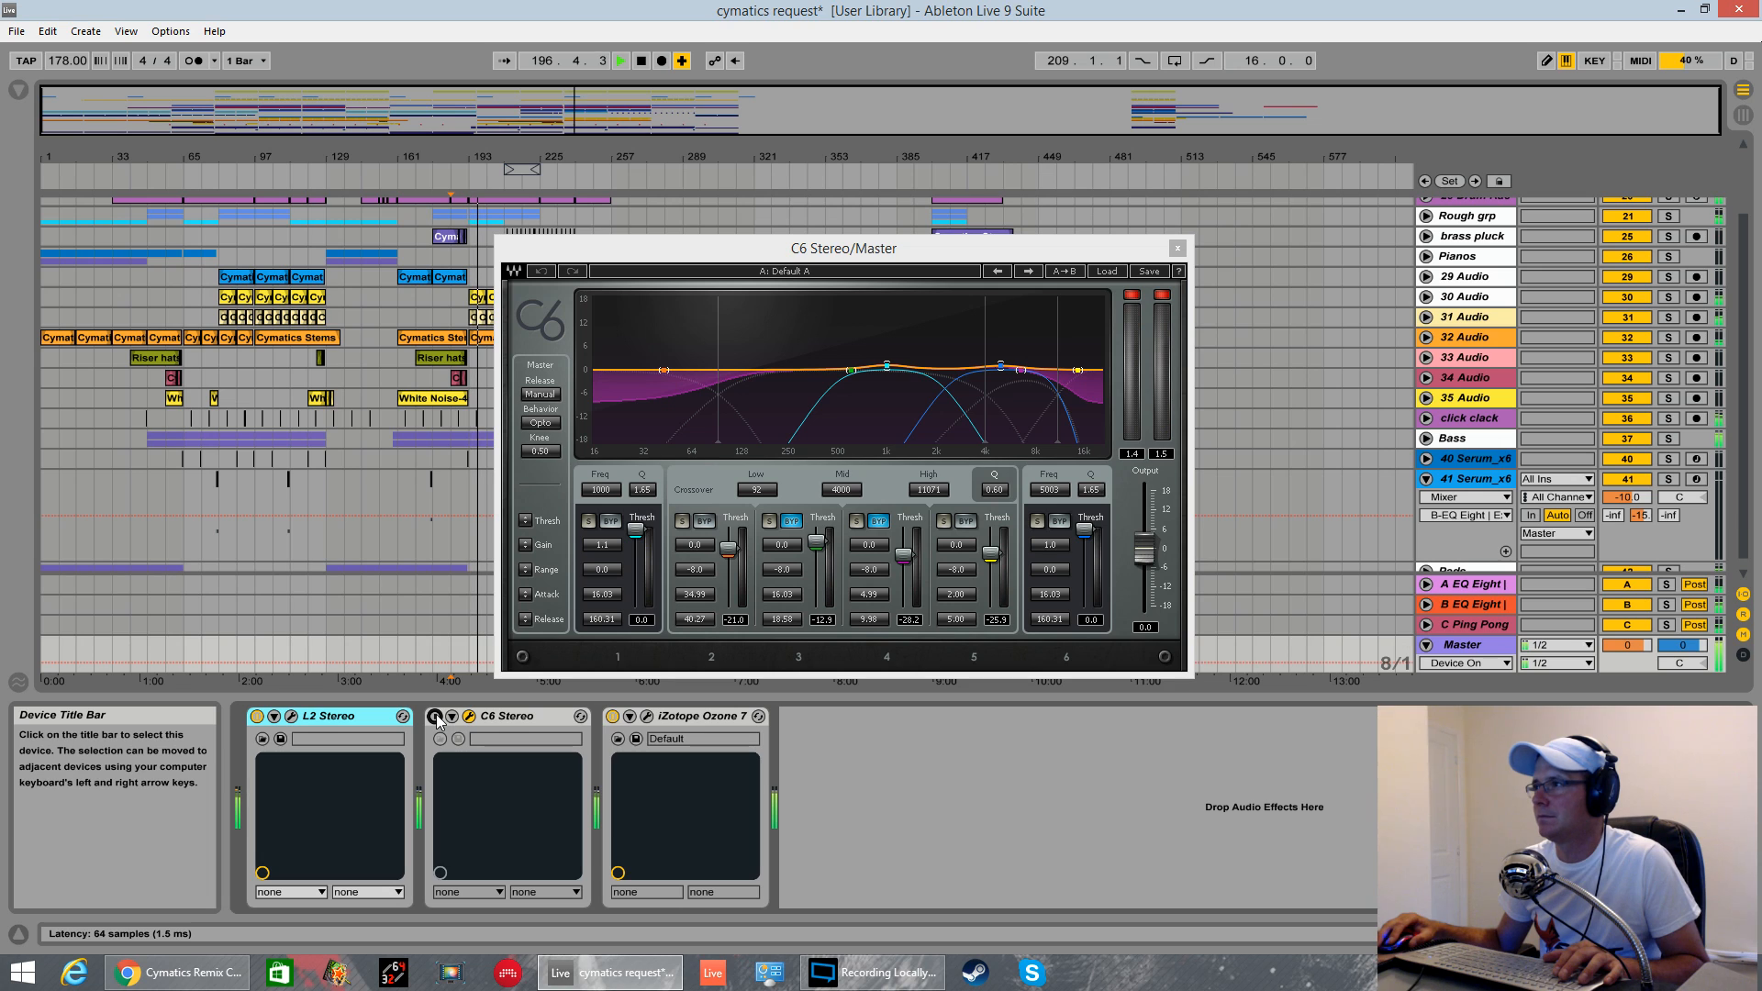
{"action": "left_click", "coordinate": [435, 717]}
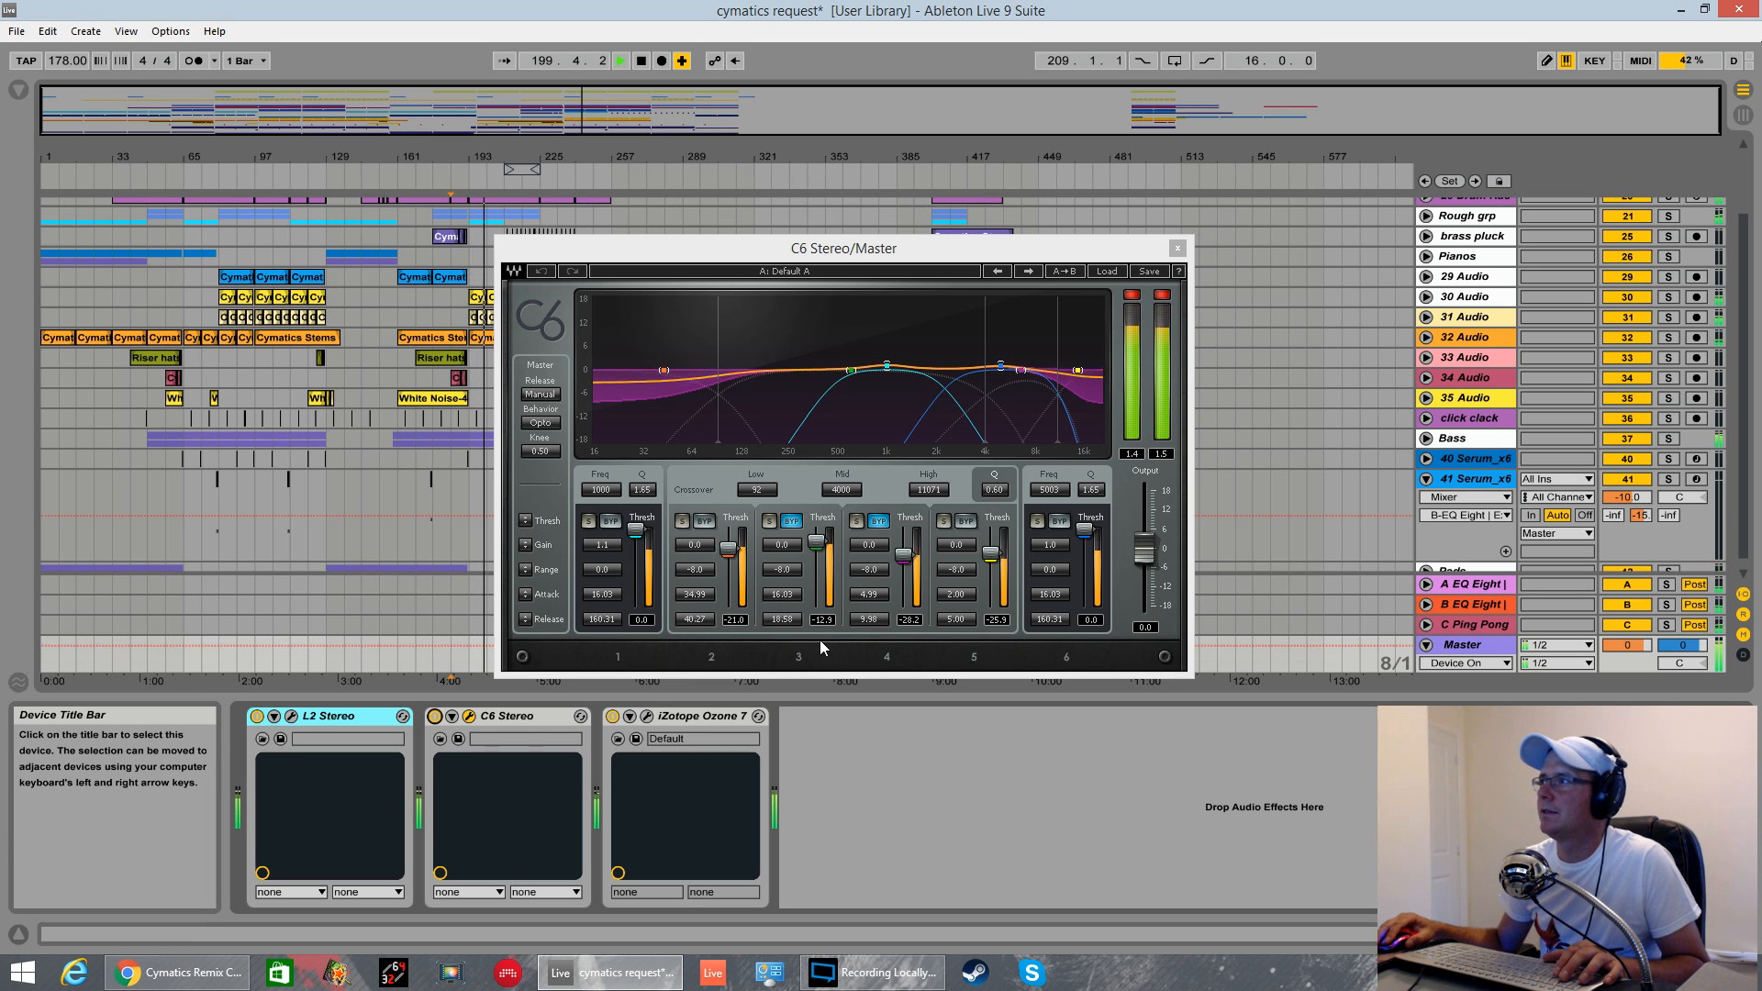
{"action": "left_click_drag", "start_coordinate": [905, 564], "coordinate": [905, 567]}
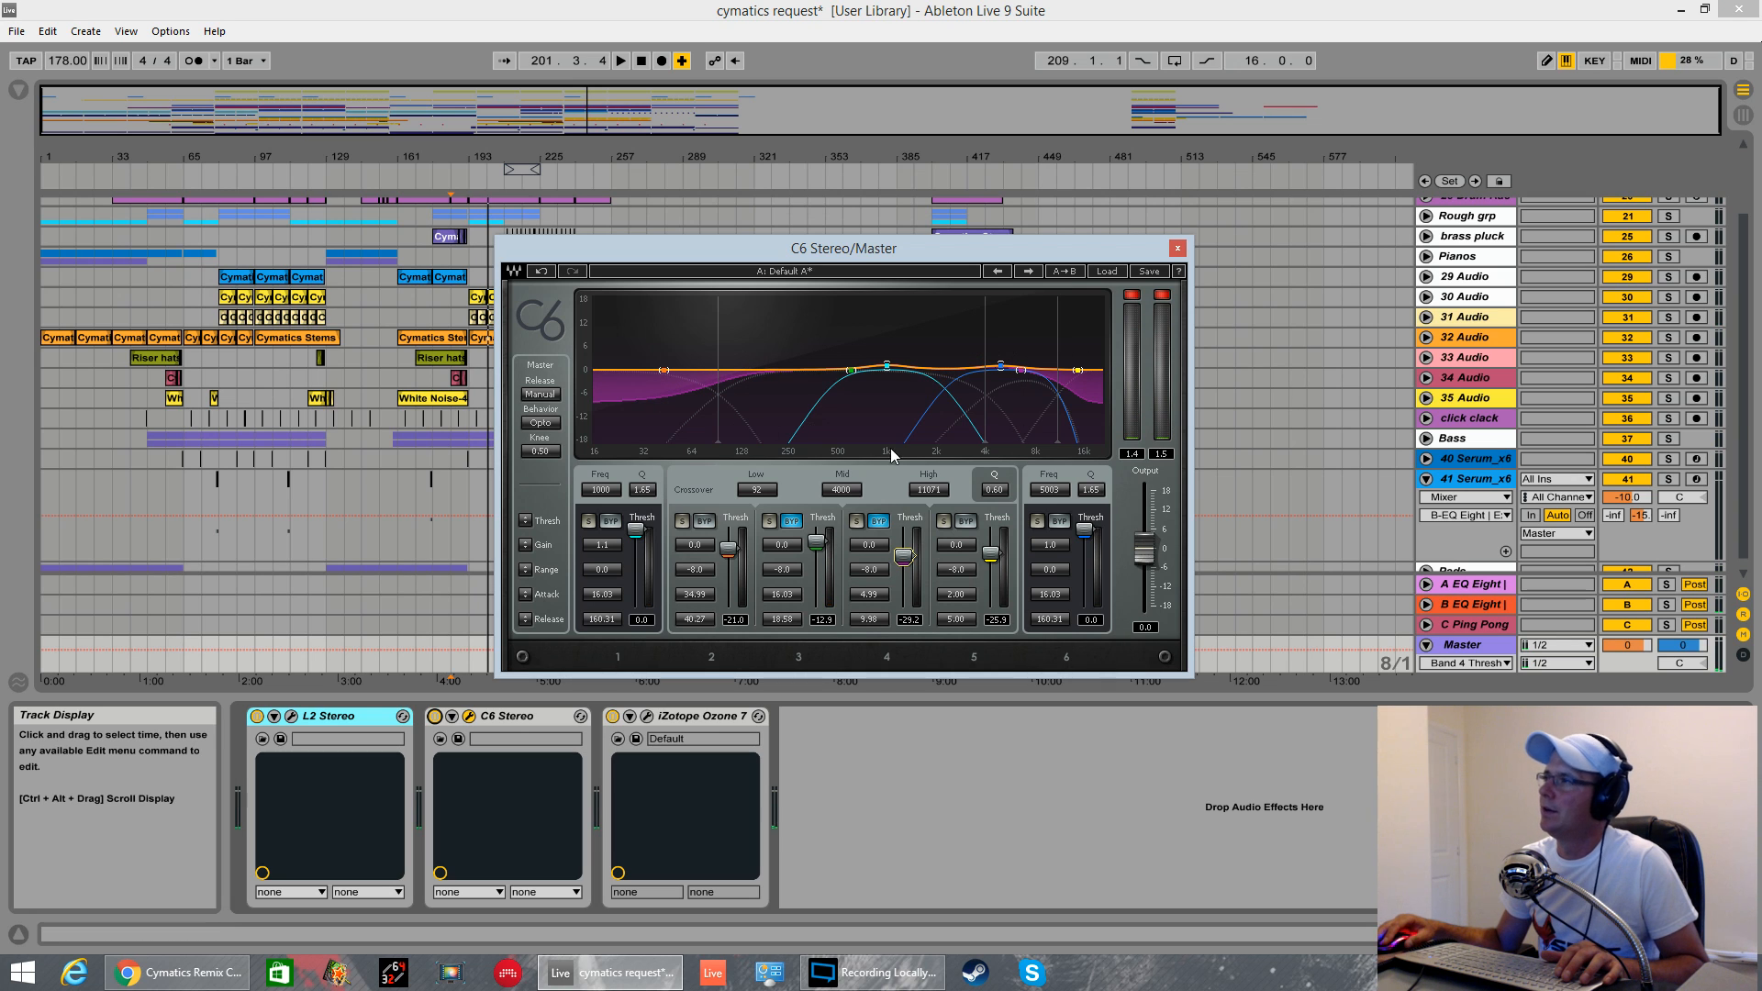
{"action": "left_click", "coordinate": [1177, 249]}
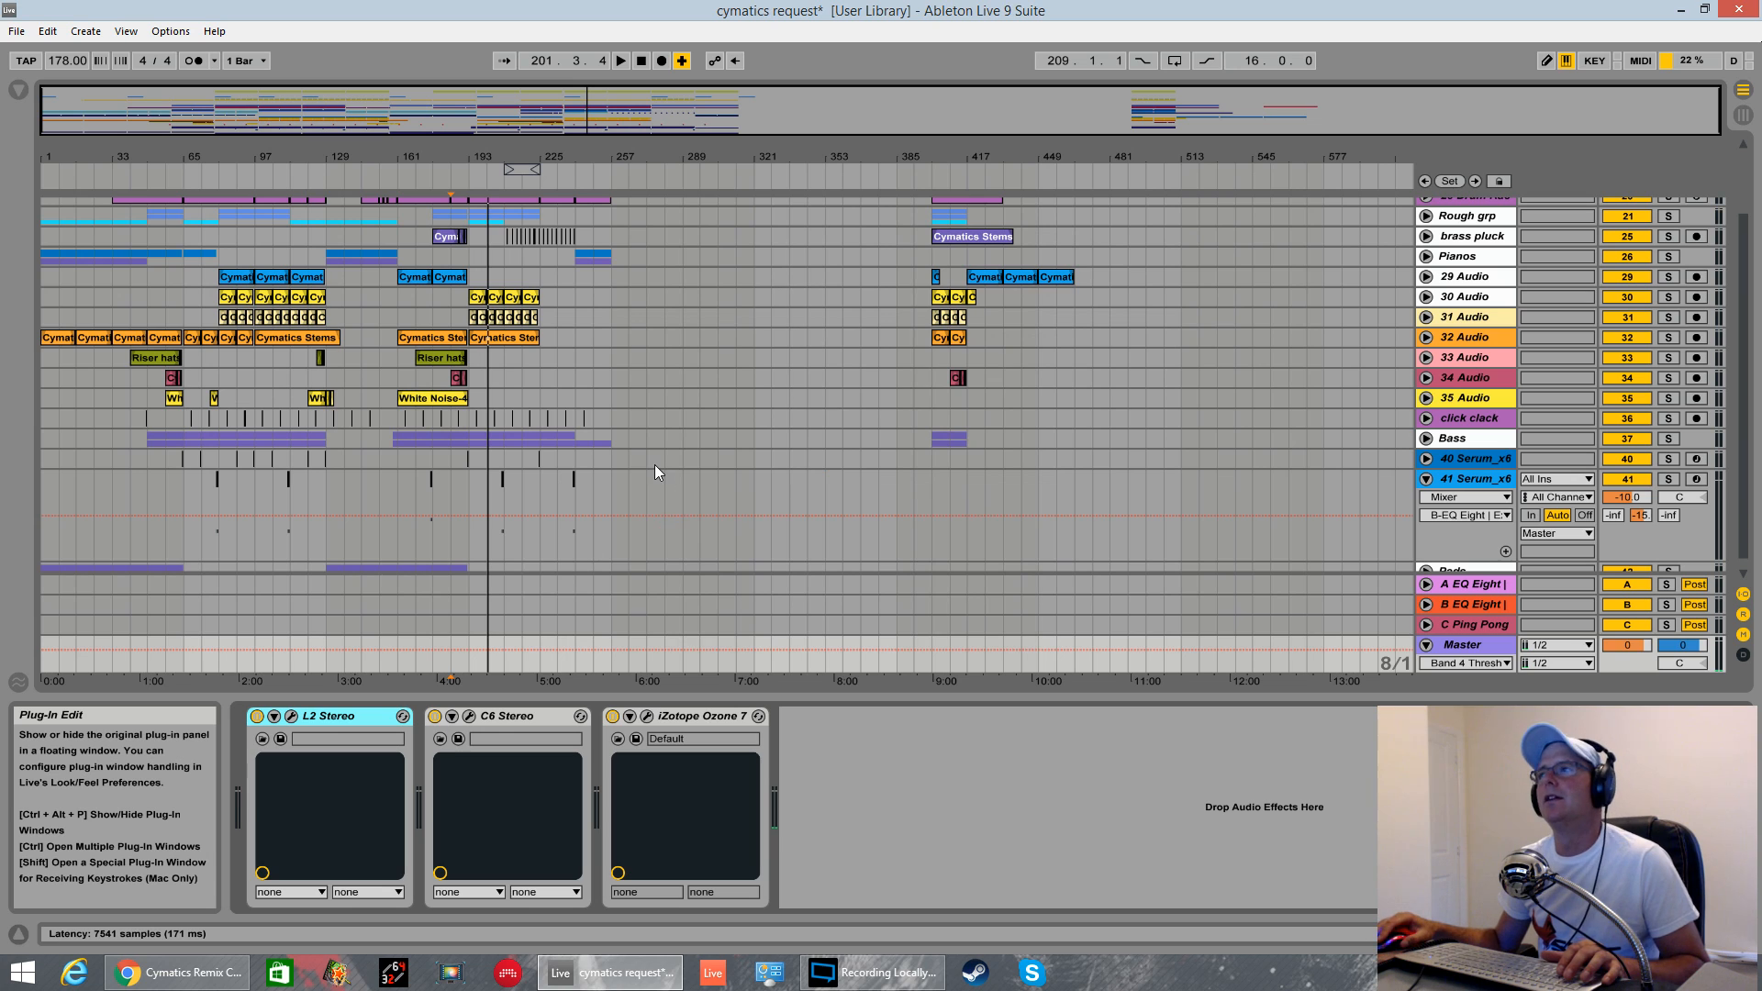
- Examine the Dynamic EQ module of iZotope Ozone 7 on the Master track
{"action": "left_click", "coordinate": [876, 615]}
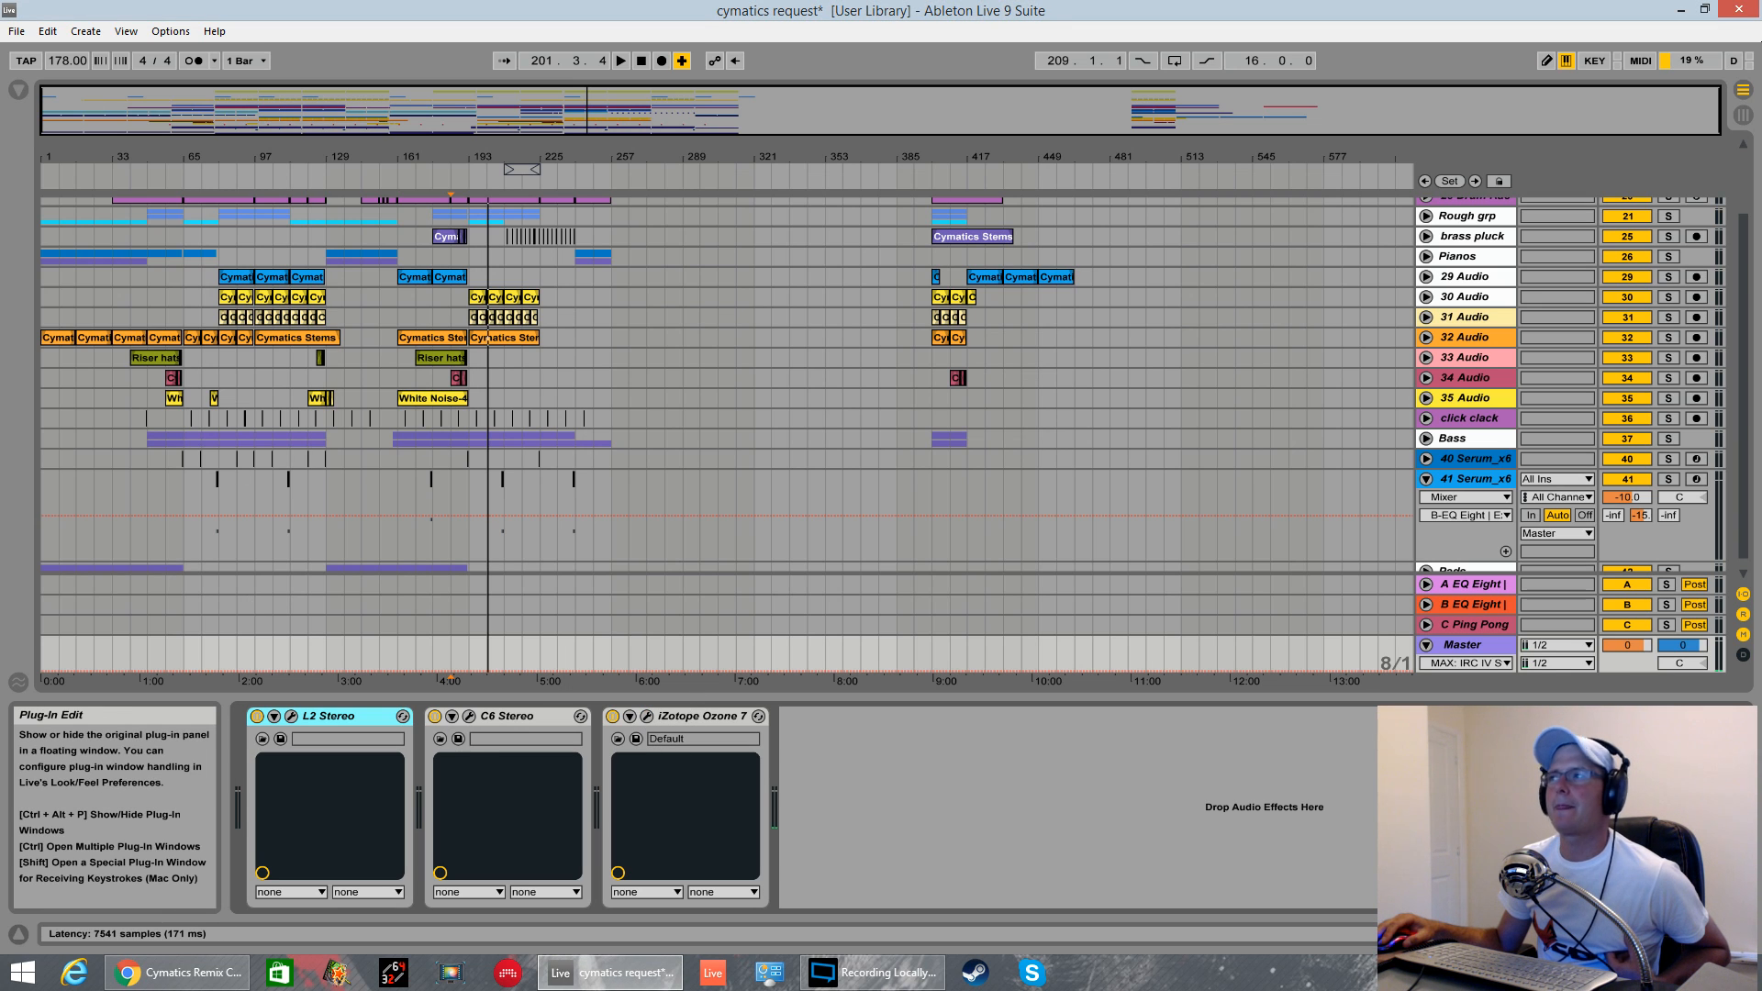
{"action": "left_click_drag", "start_coordinate": [929, 163], "coordinate": [888, 191]}
{"action": "left_click", "coordinate": [547, 602]}
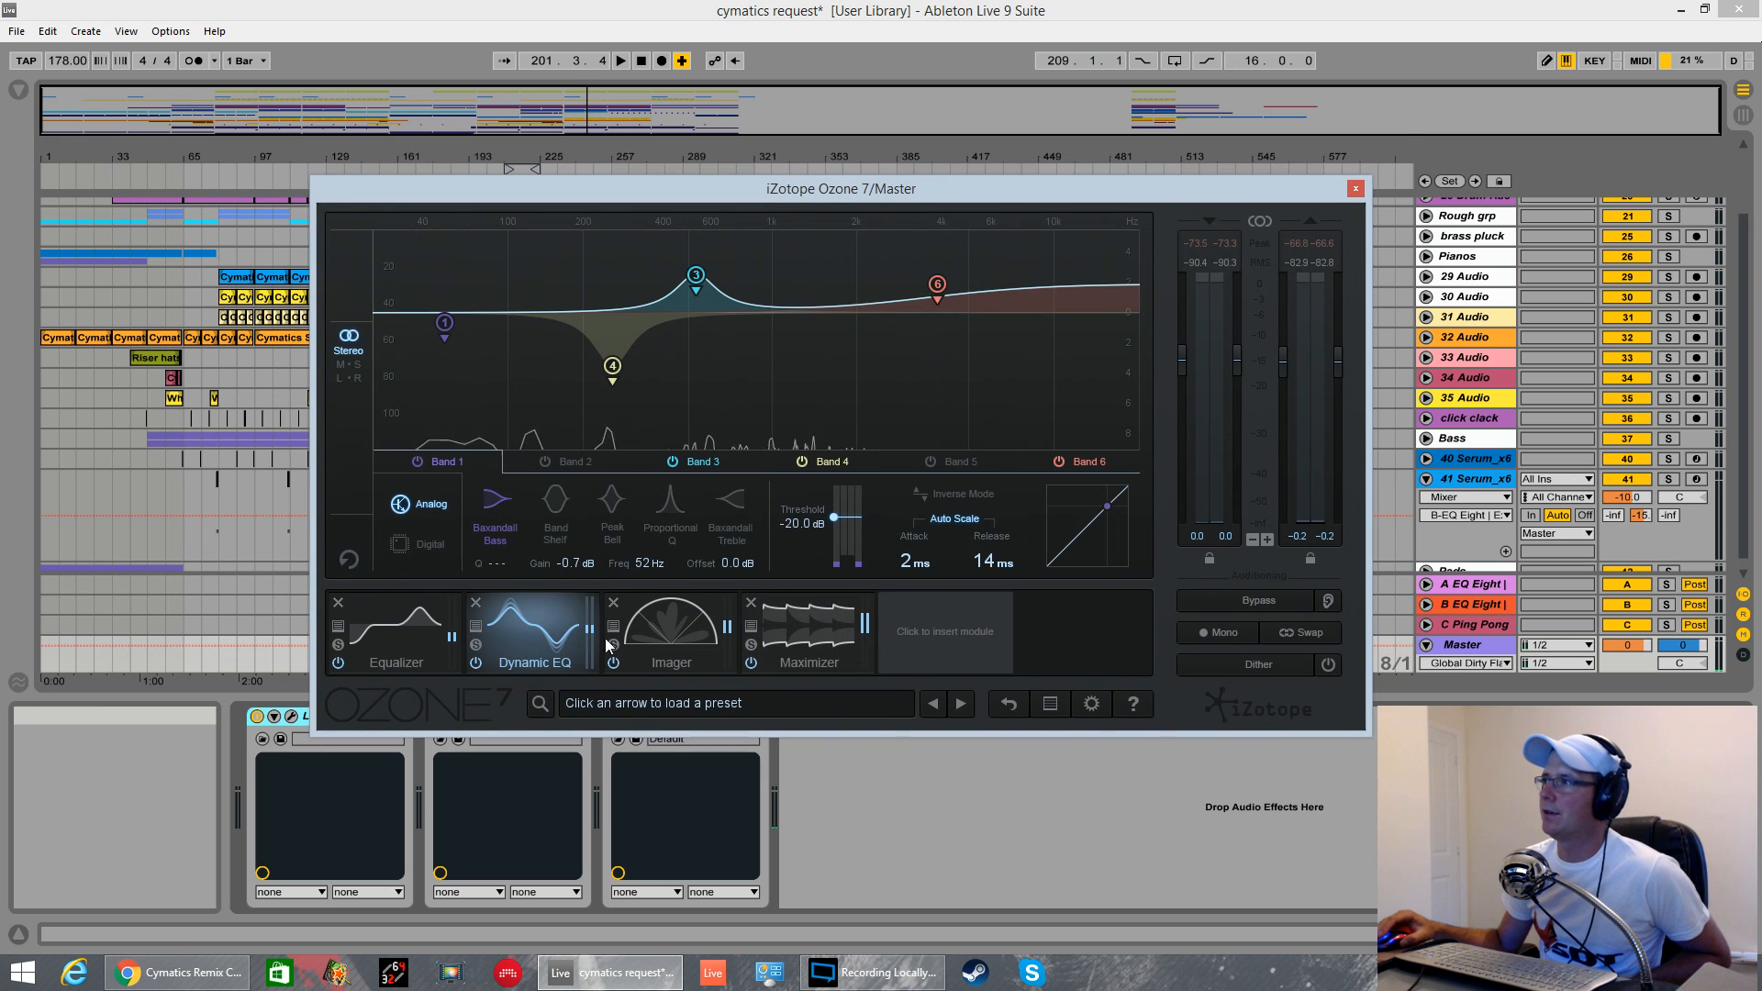
- Compare the playing mix with Ozone's Dynamic EQ module active and bypassed, leaving the module enabled
{"action": "key", "text": "space"}
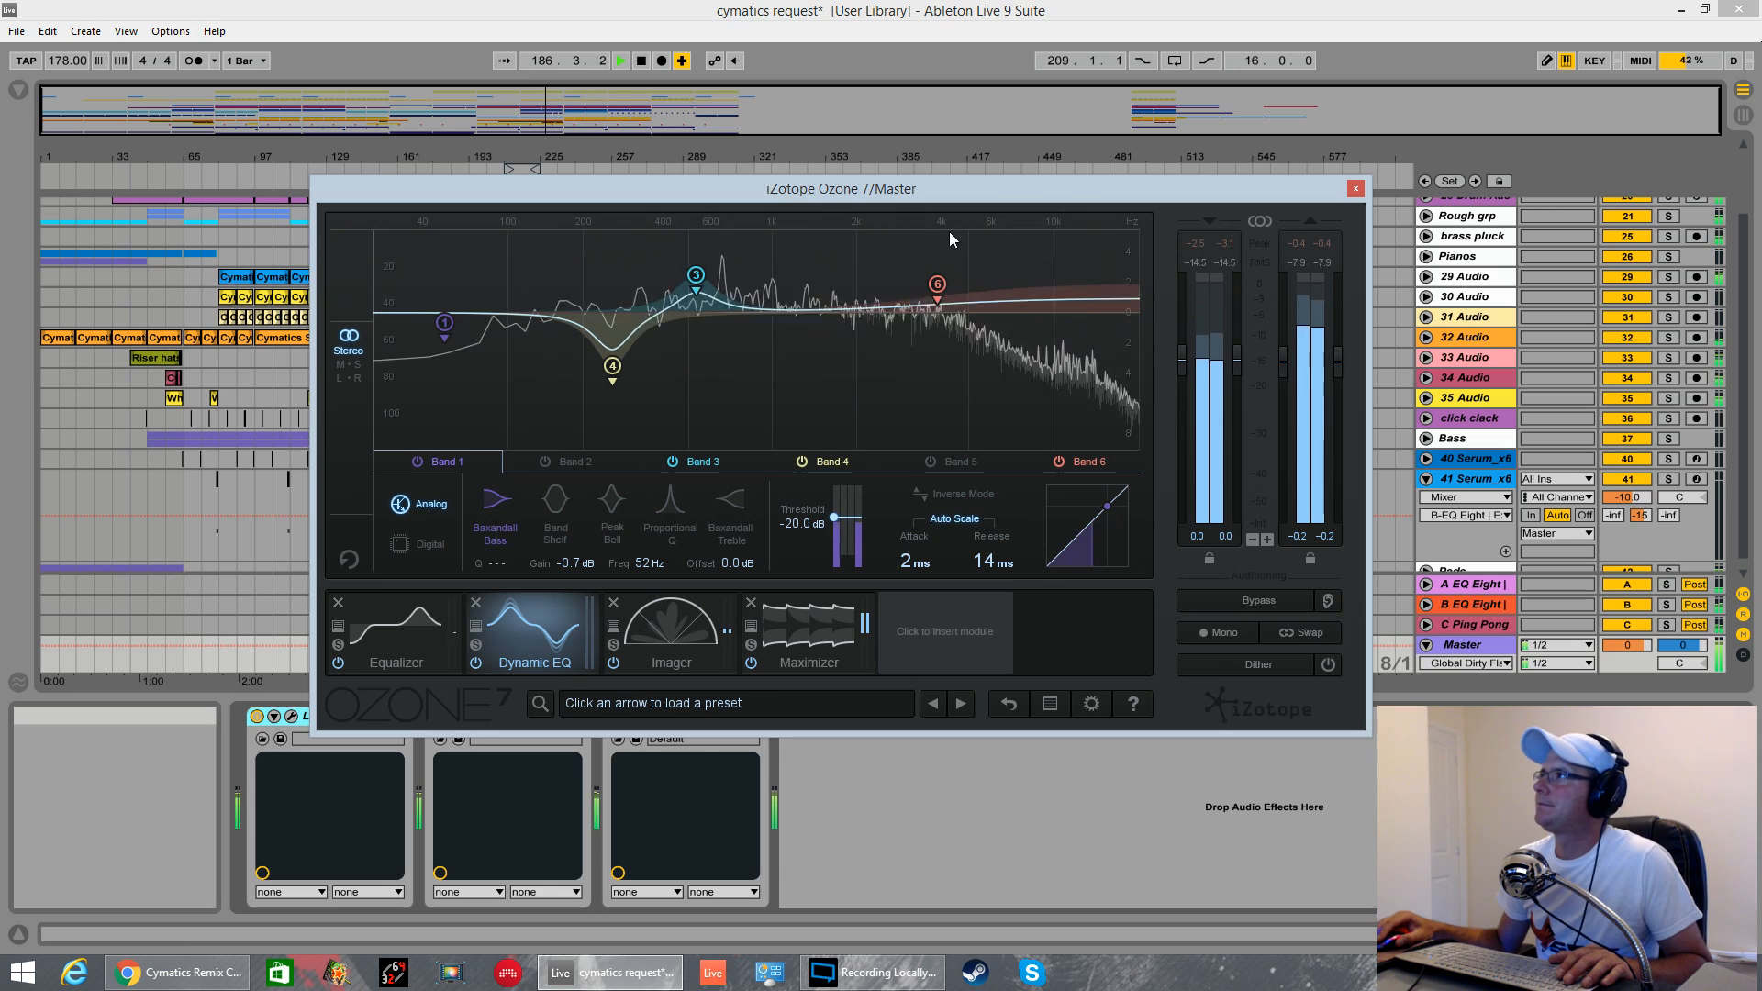
{"action": "left_click_drag", "start_coordinate": [946, 188], "coordinate": [901, 230]}
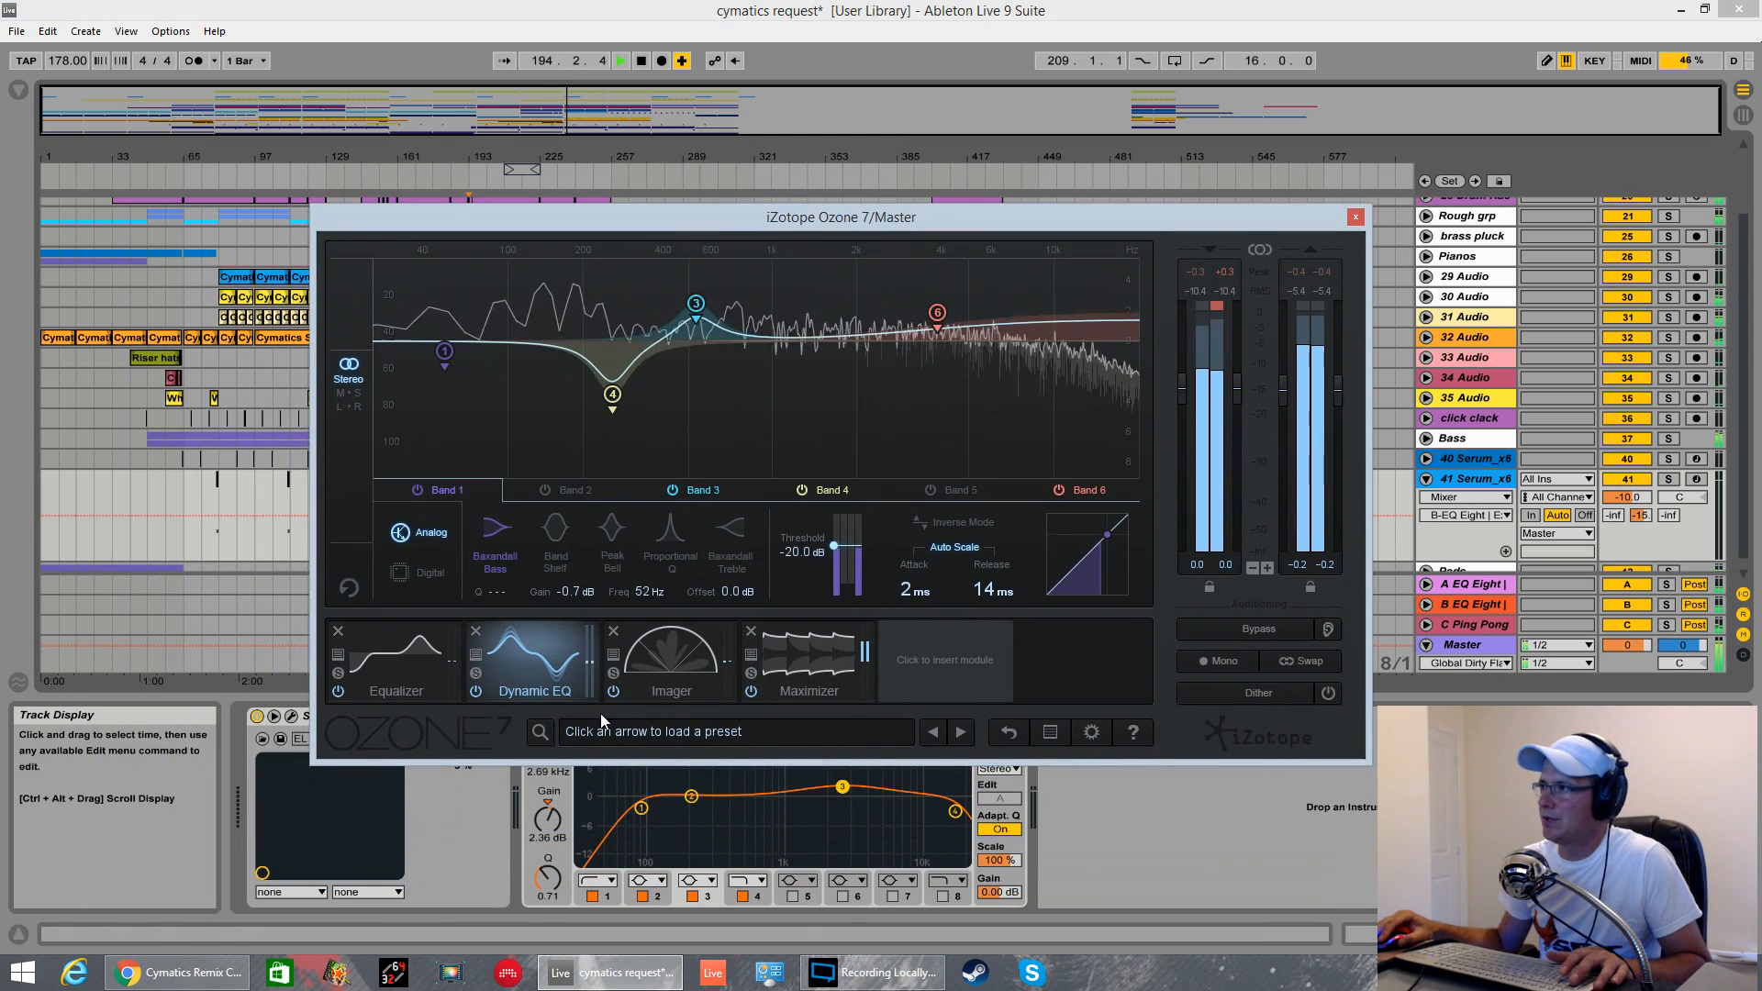
{"action": "left_click", "coordinate": [476, 690]}
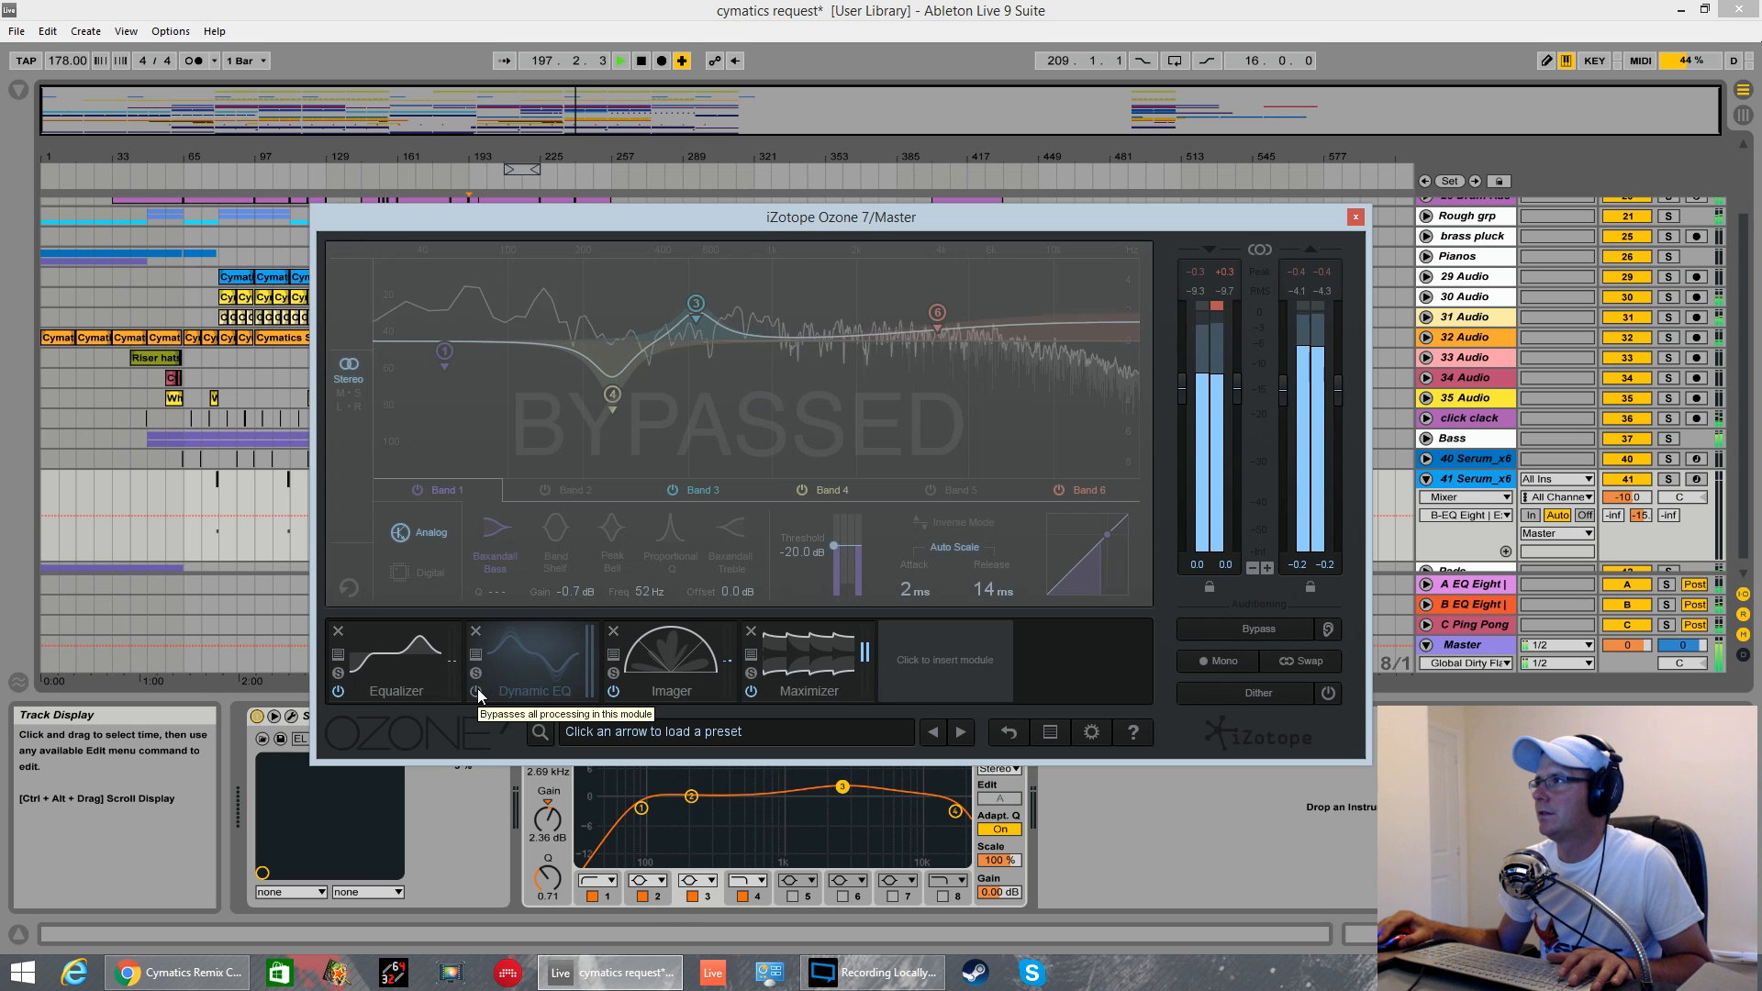
{"action": "left_click", "coordinate": [478, 690]}
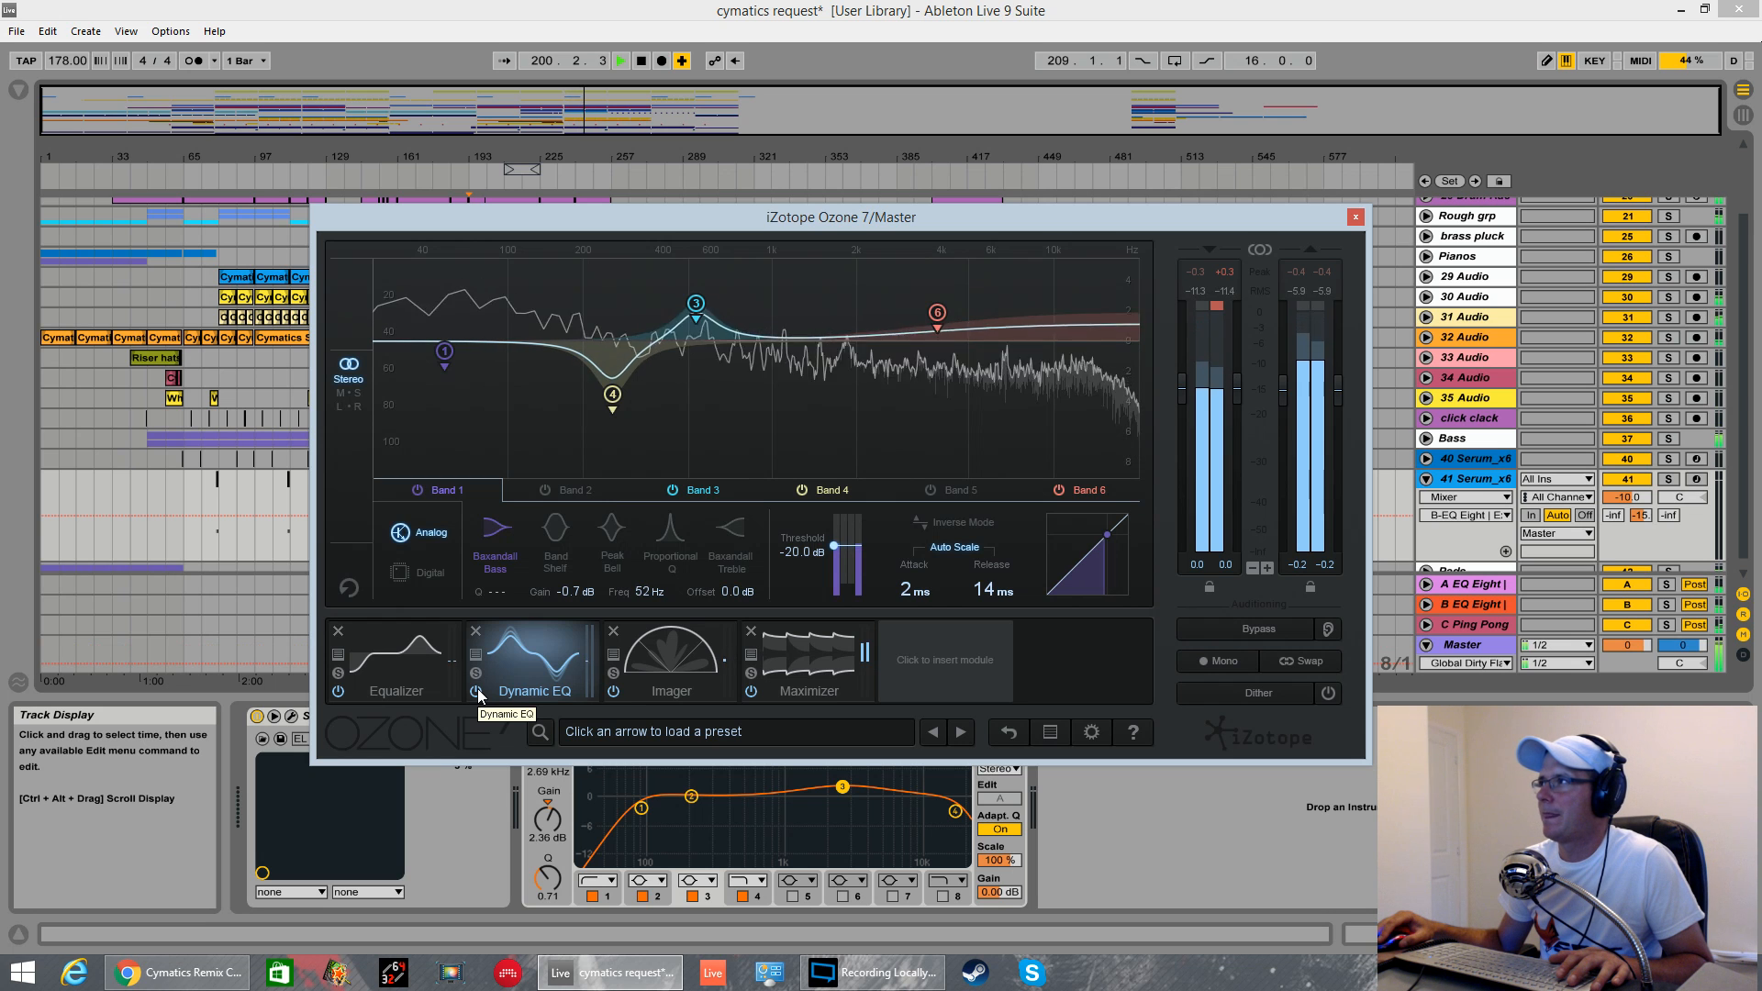
{"action": "key", "text": "space"}
- Examine Ozone's Imager module, watching the band widths and the stereo vectorscope while the mix plays
{"action": "left_click", "coordinate": [645, 667]}
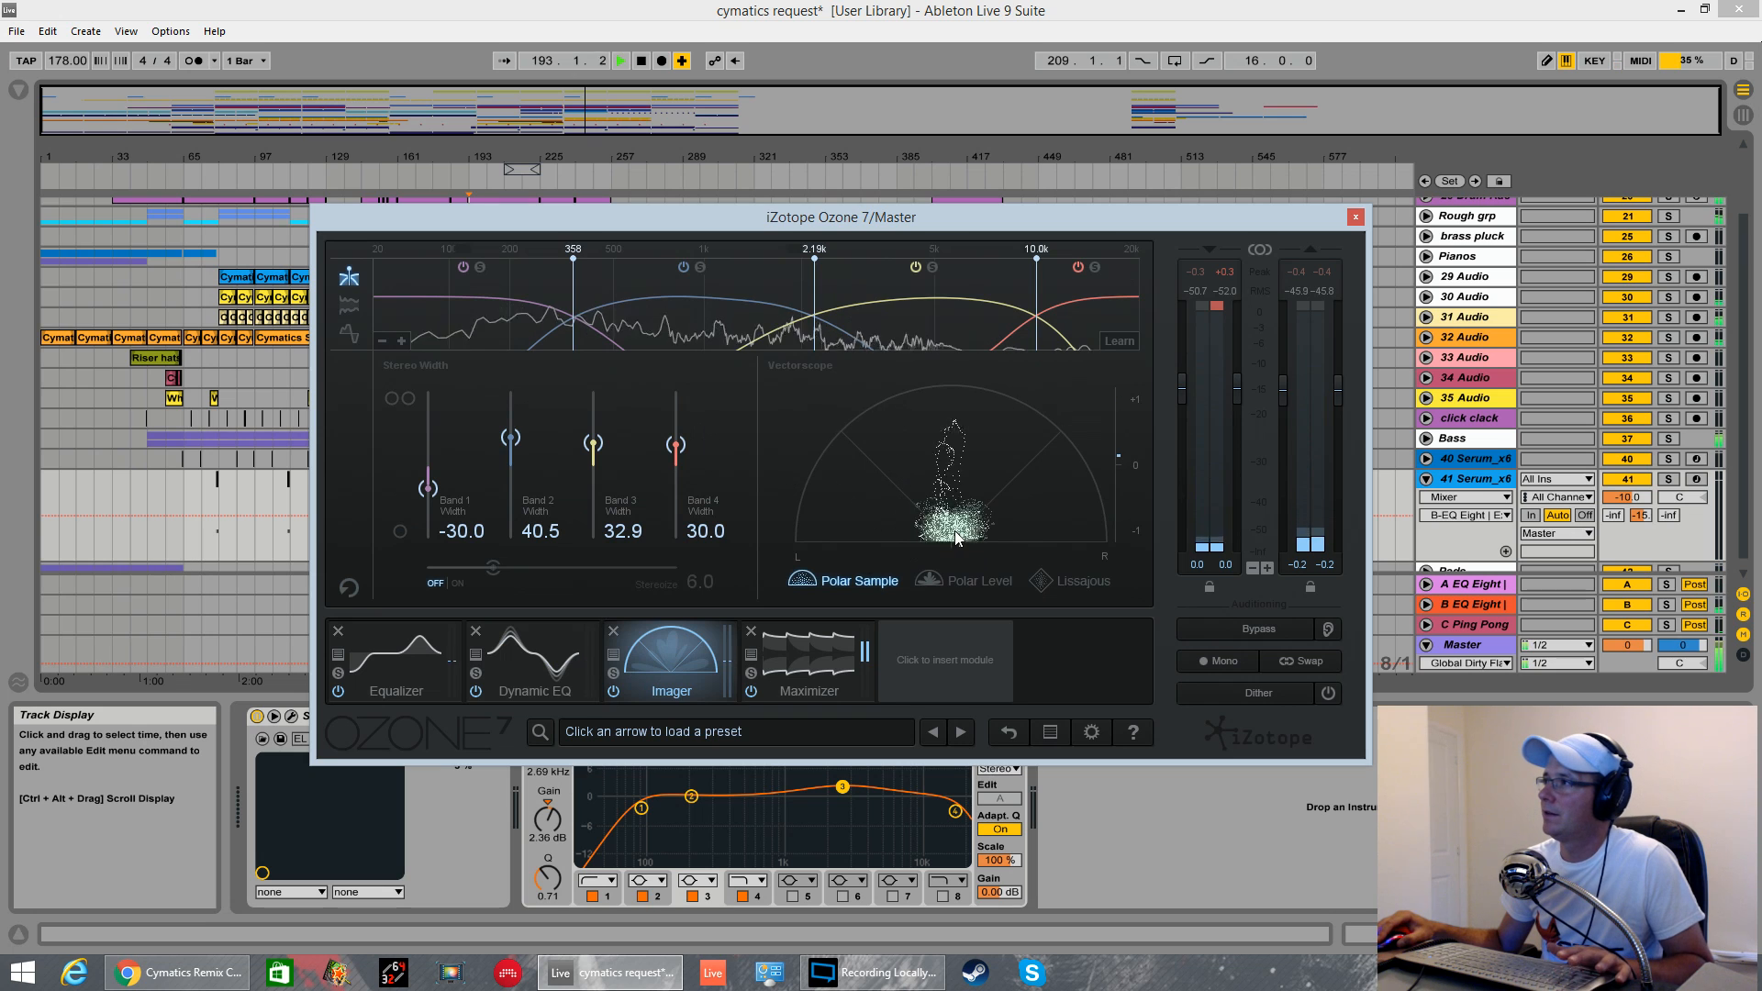
{"action": "key", "text": "space"}
{"action": "key", "text": "space"}
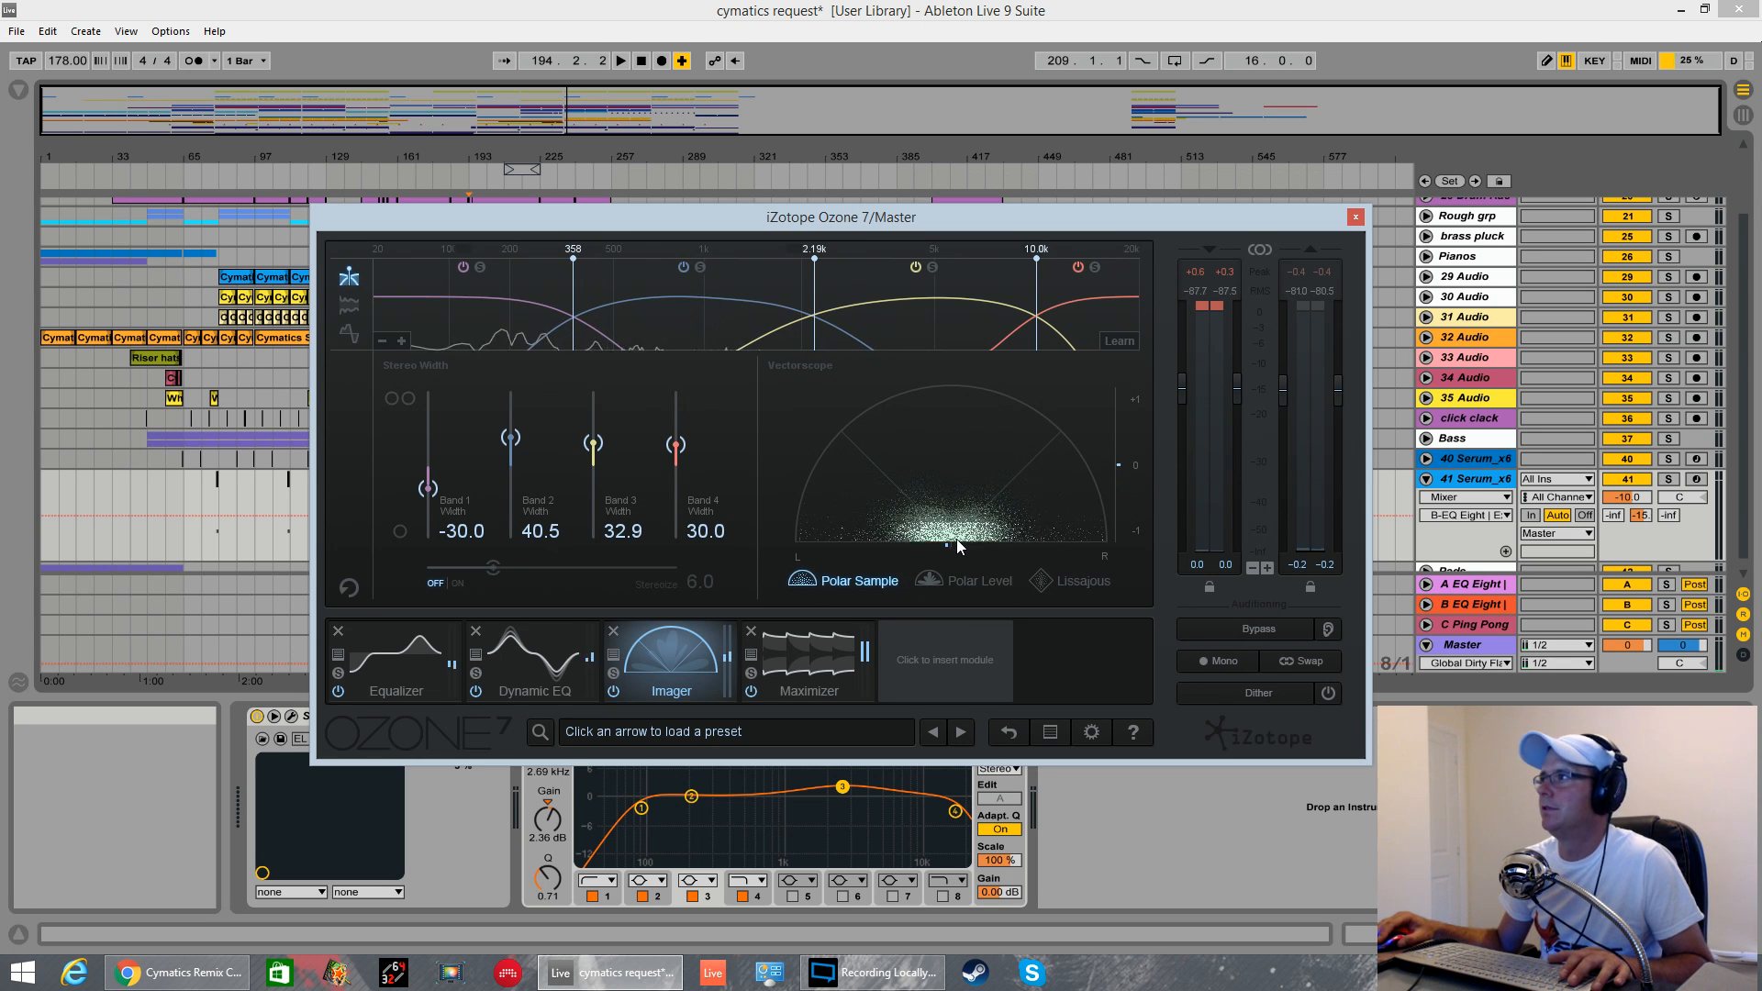
{"action": "key", "text": "space"}
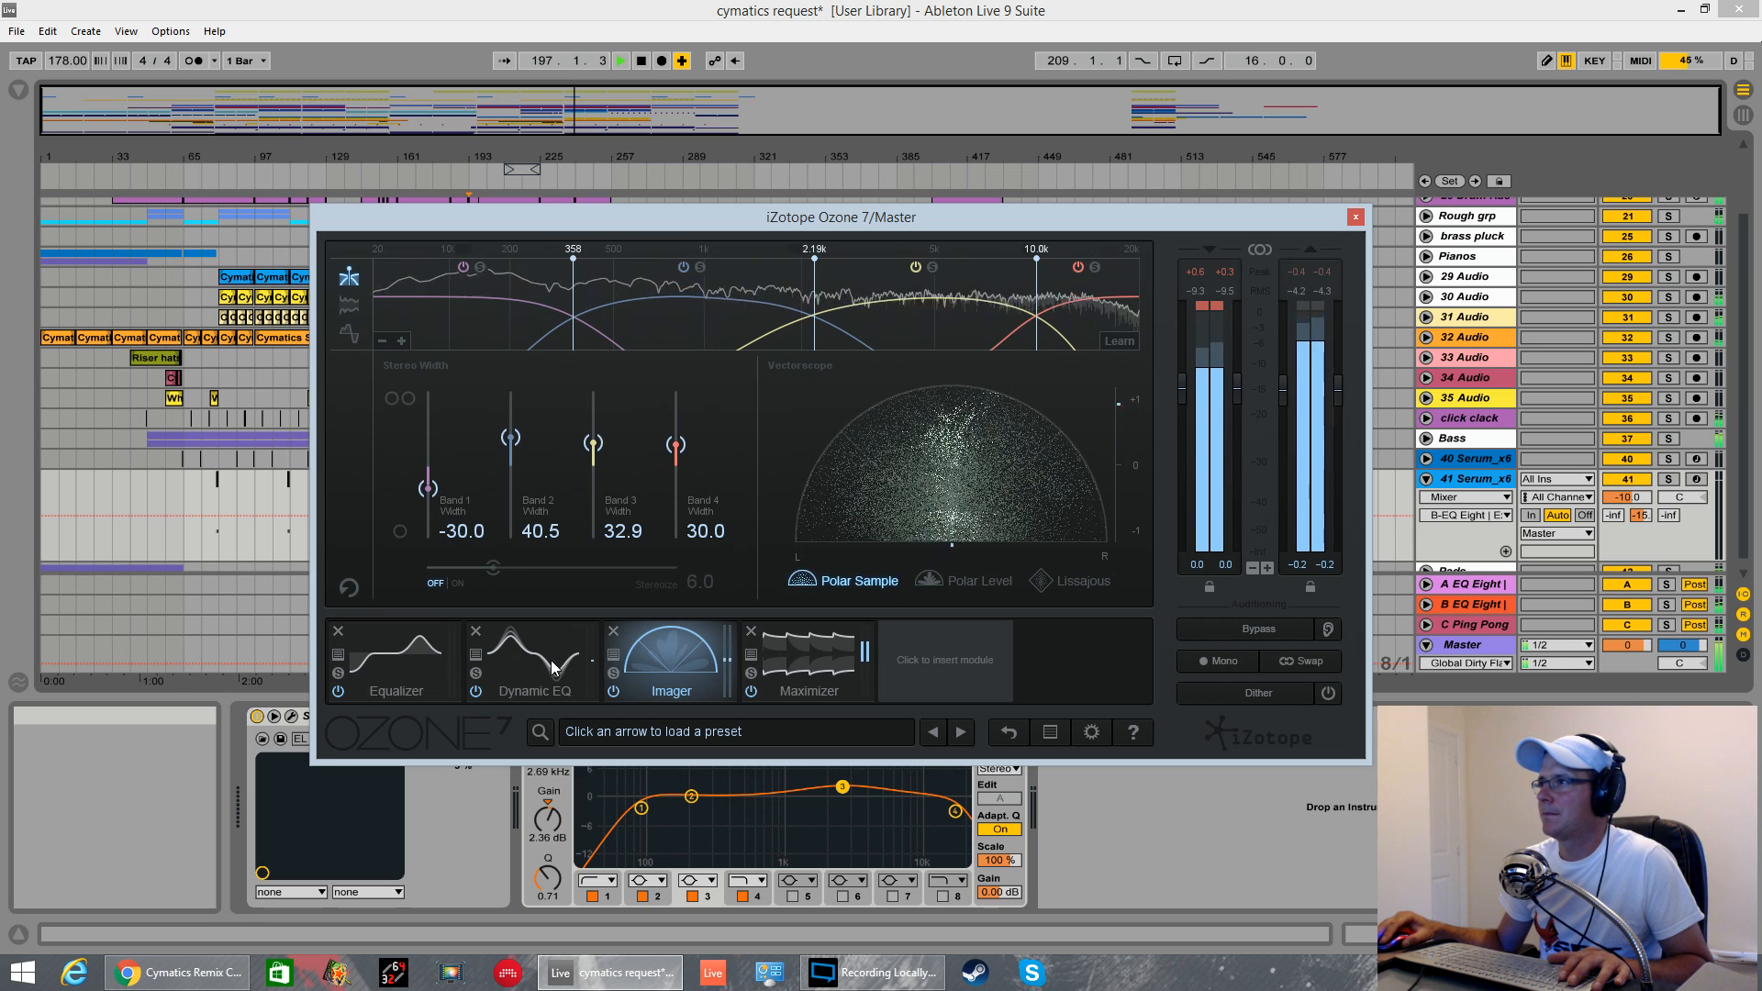
- Lower the frequency of the narrow band 3 cut in Ozone's Equalizer module to 322 Hz
{"action": "left_click", "coordinate": [428, 659]}
{"action": "key", "text": "space"}
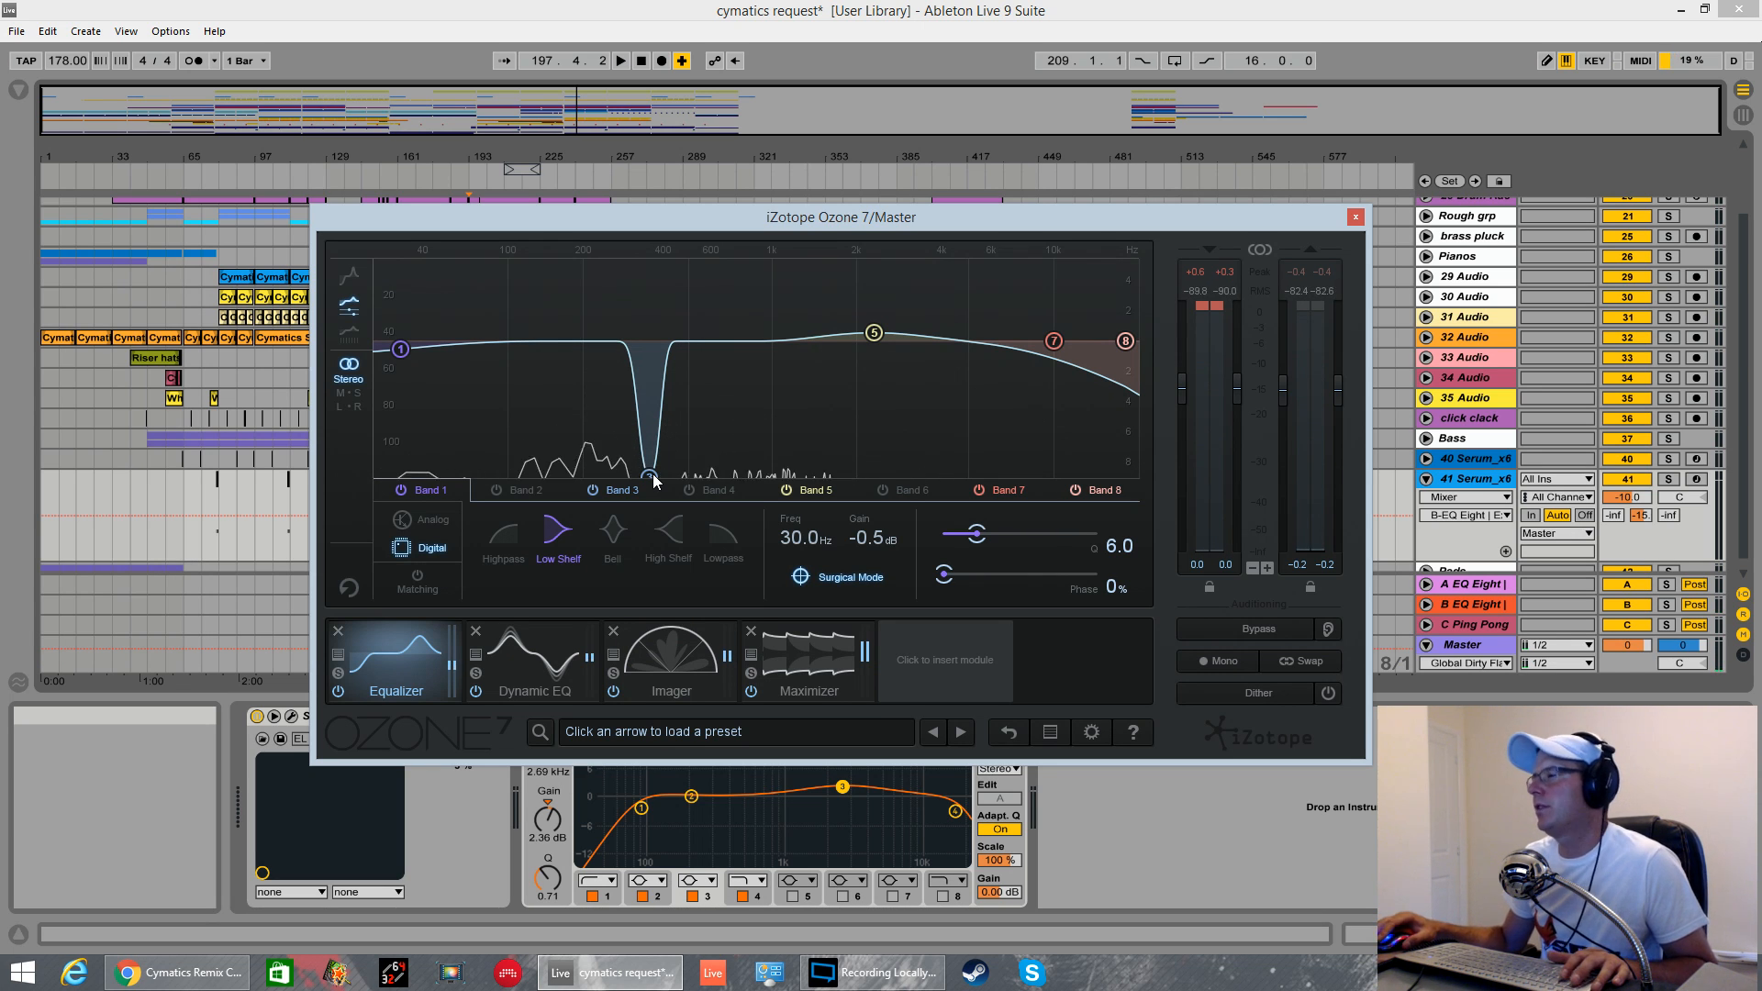
{"action": "left_click", "coordinate": [653, 478]}
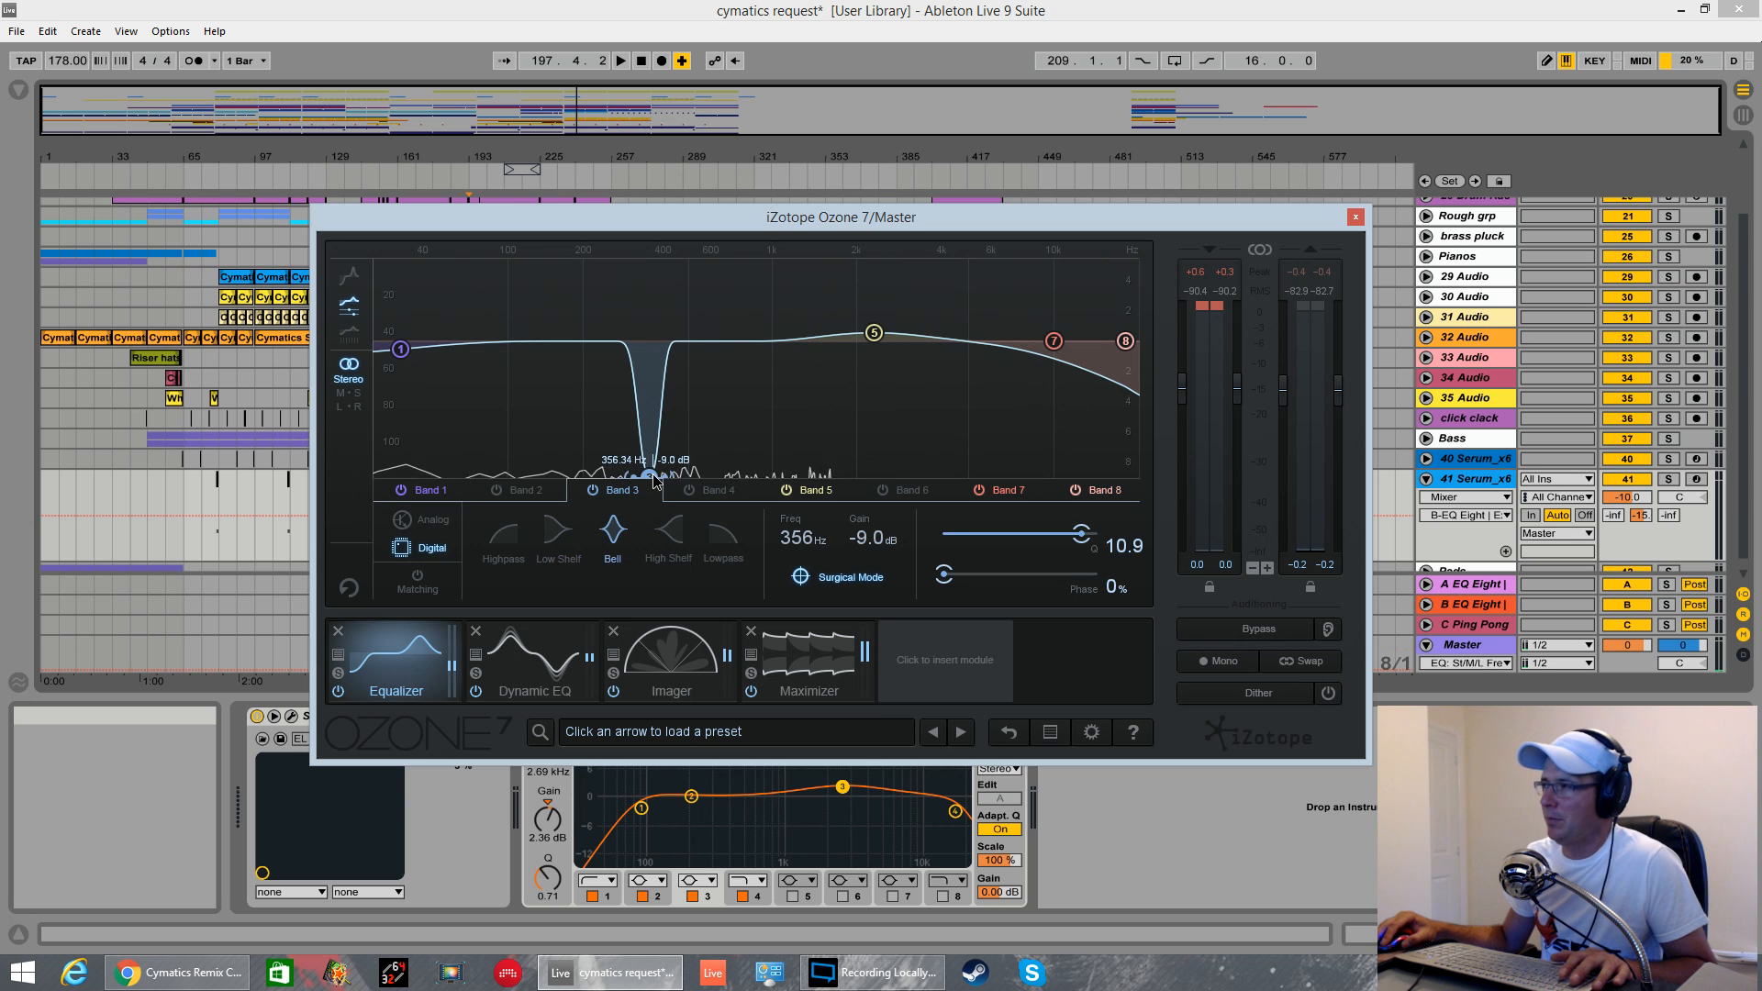
{"action": "mouse_move", "coordinate": [653, 478]}
{"action": "left_mouse_down"}
{"action": "mouse_move", "coordinate": [658, 360]}
{"action": "mouse_move", "coordinate": [646, 482]}
{"action": "left_mouse_up"}
{"action": "key", "text": "space"}
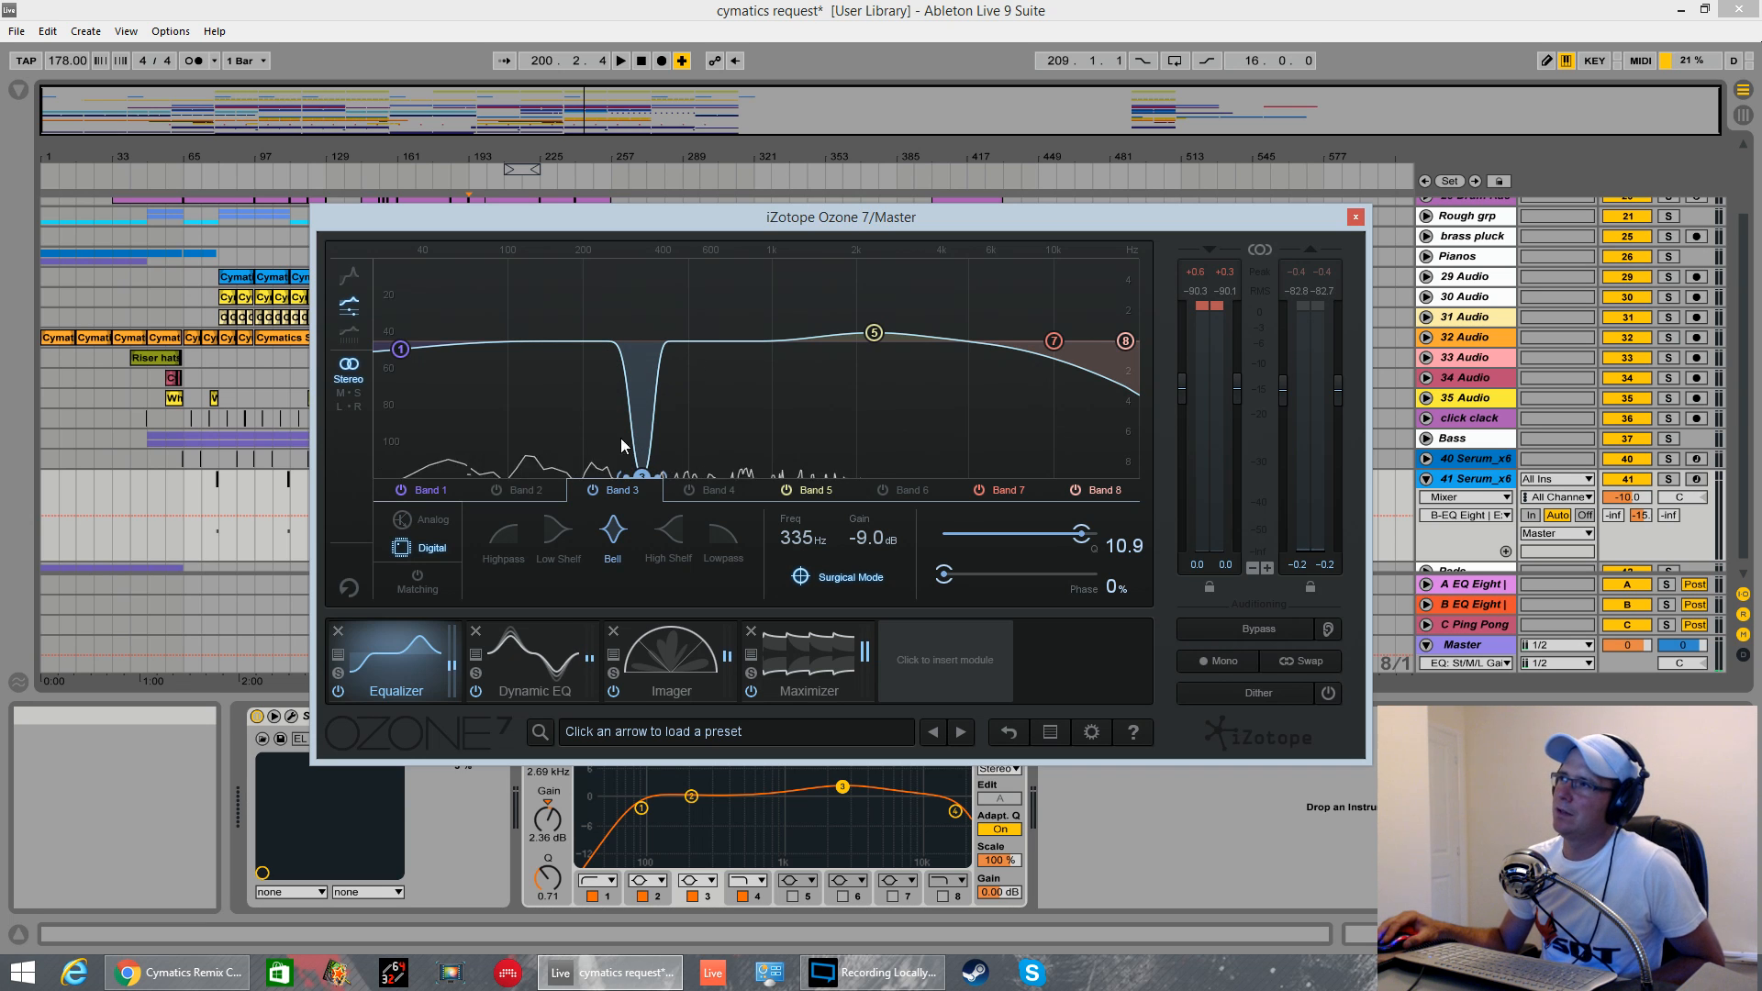
{"action": "mouse_move", "coordinate": [644, 478]}
{"action": "left_click_drag", "start_coordinate": [642, 473], "coordinate": [637, 477]}
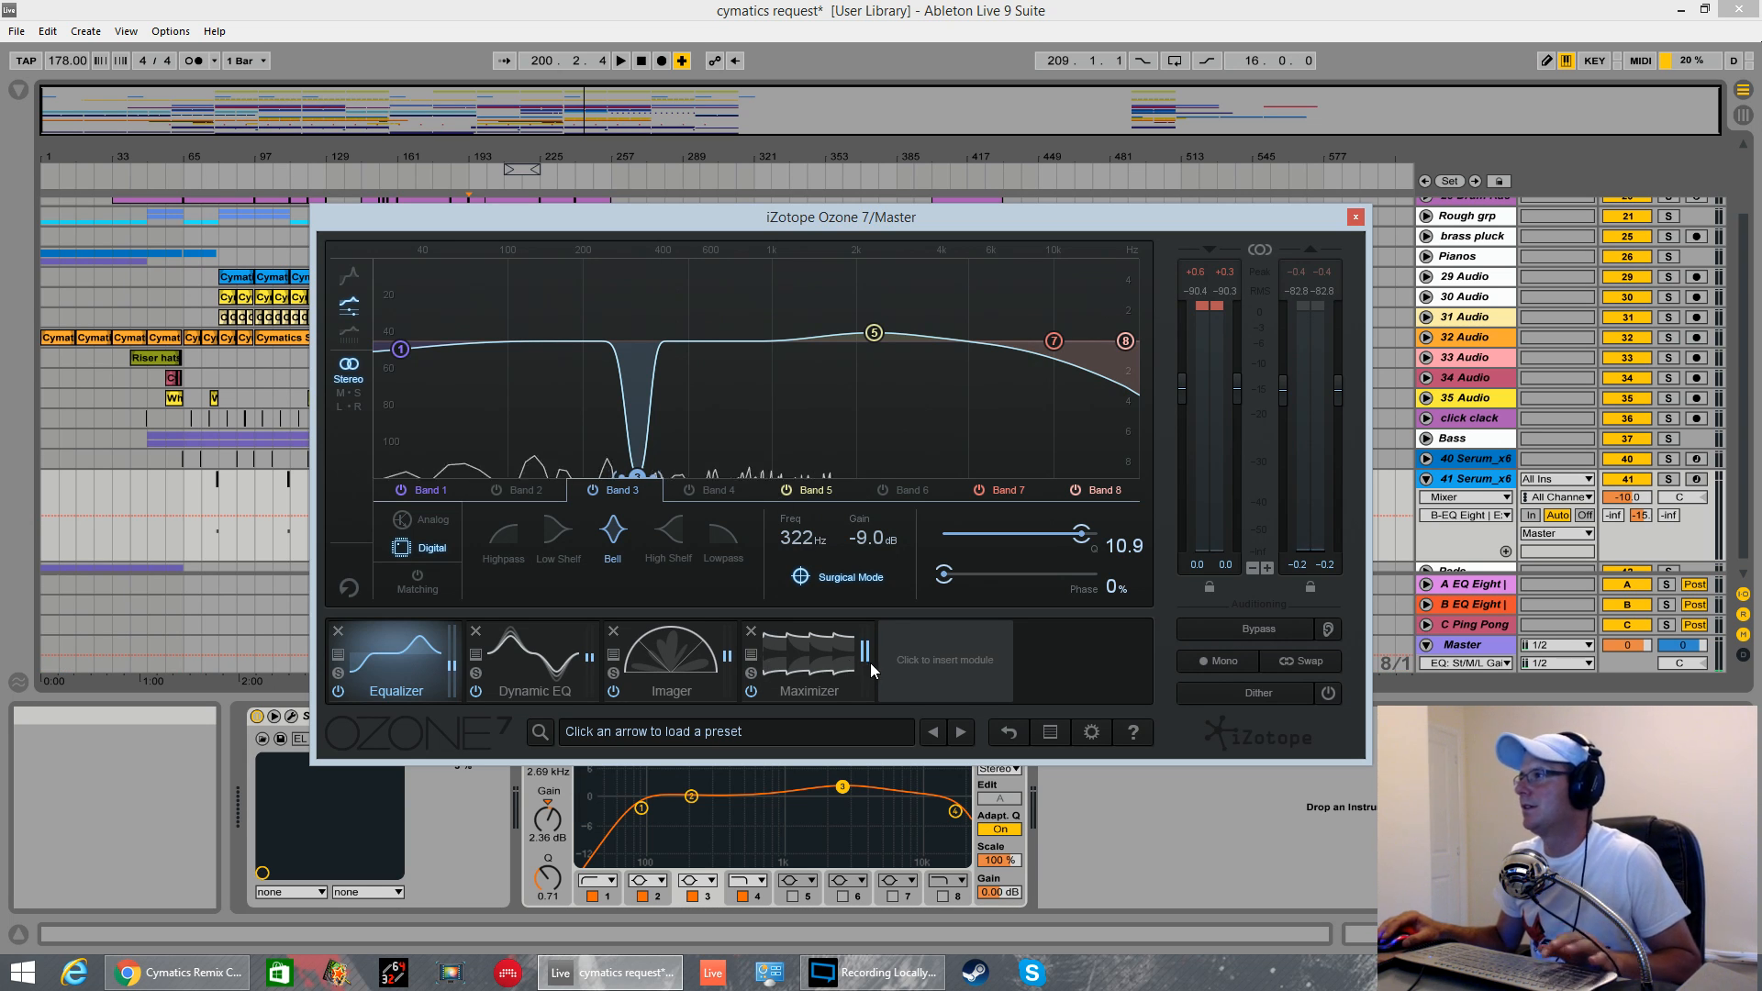
- Examine Ozone's Maximizer module with its ceiling and threshold during playback, and close the plug-in window
{"action": "left_click", "coordinate": [801, 661]}
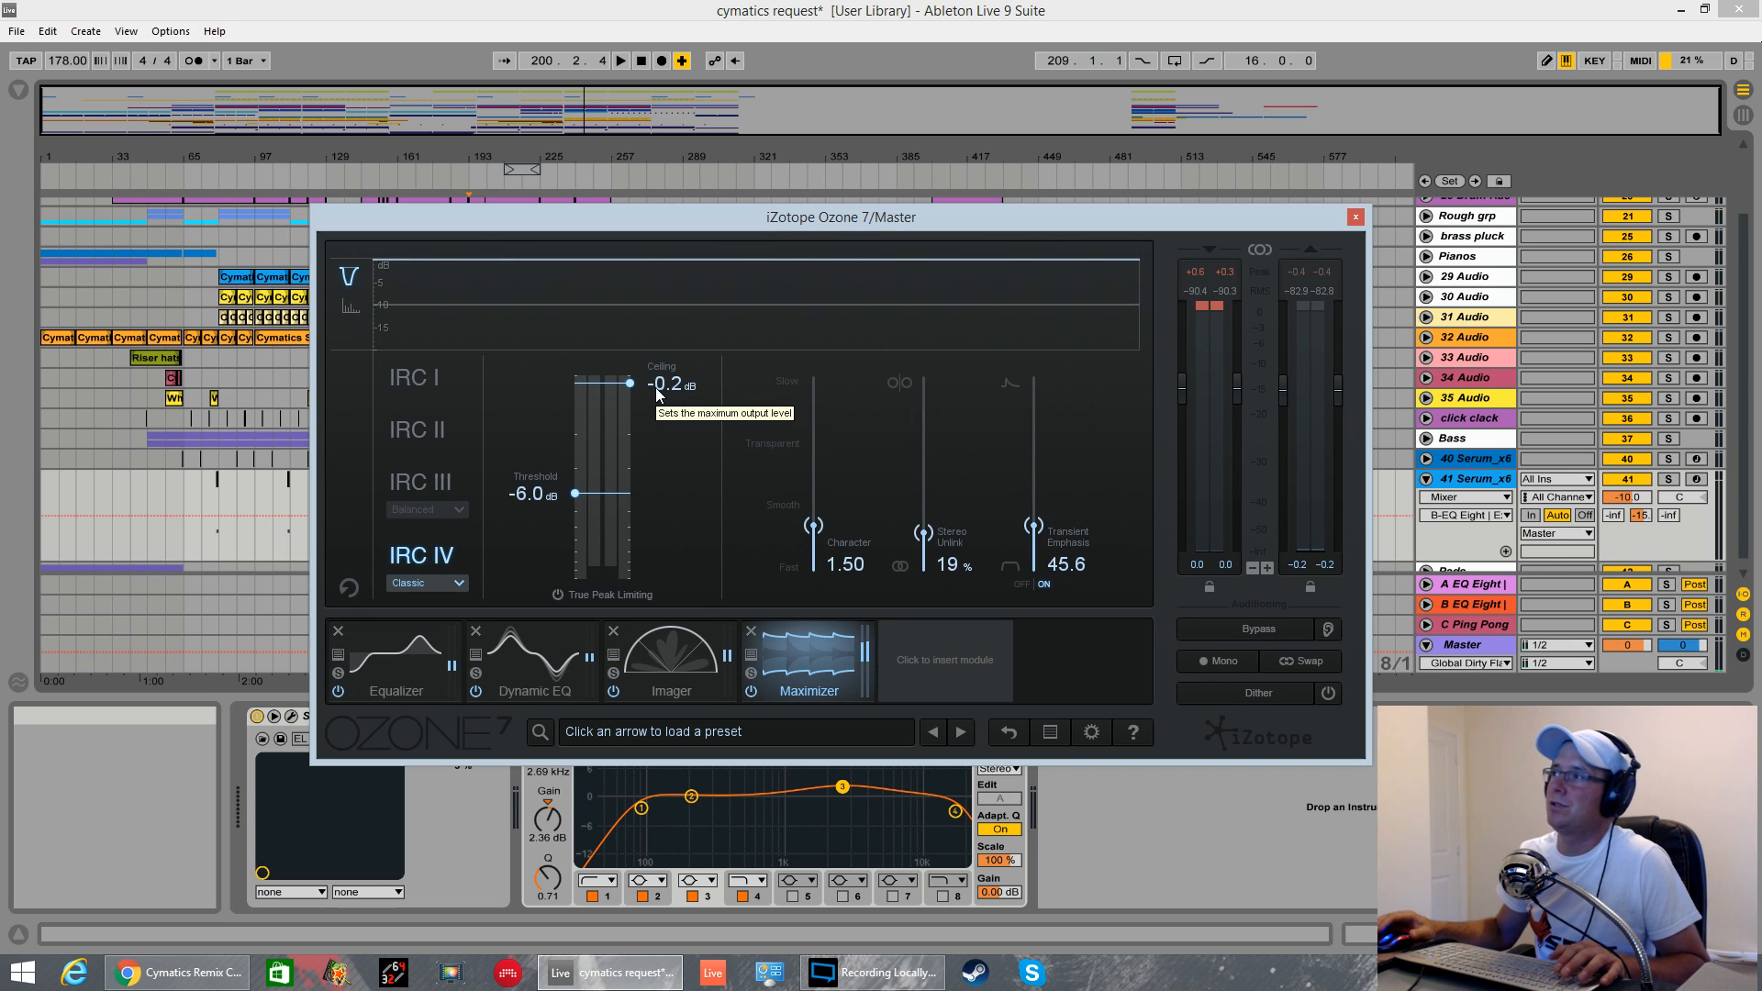
{"action": "key", "text": "space"}
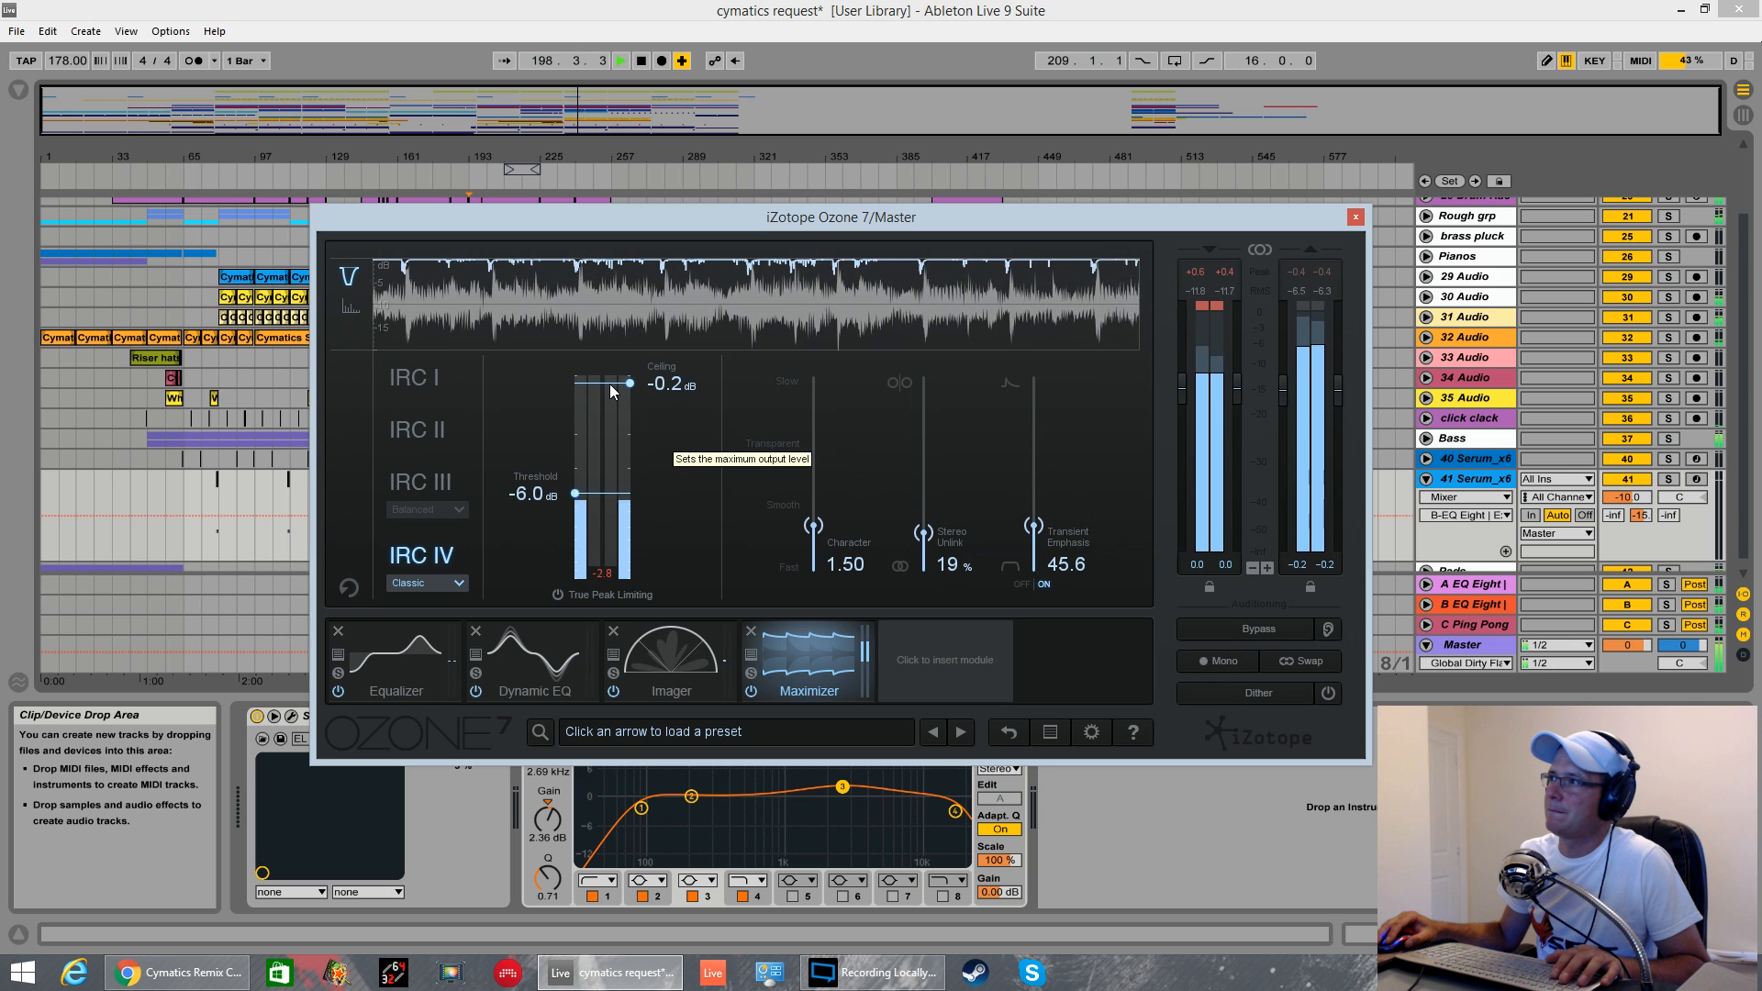
{"action": "key", "text": "space"}
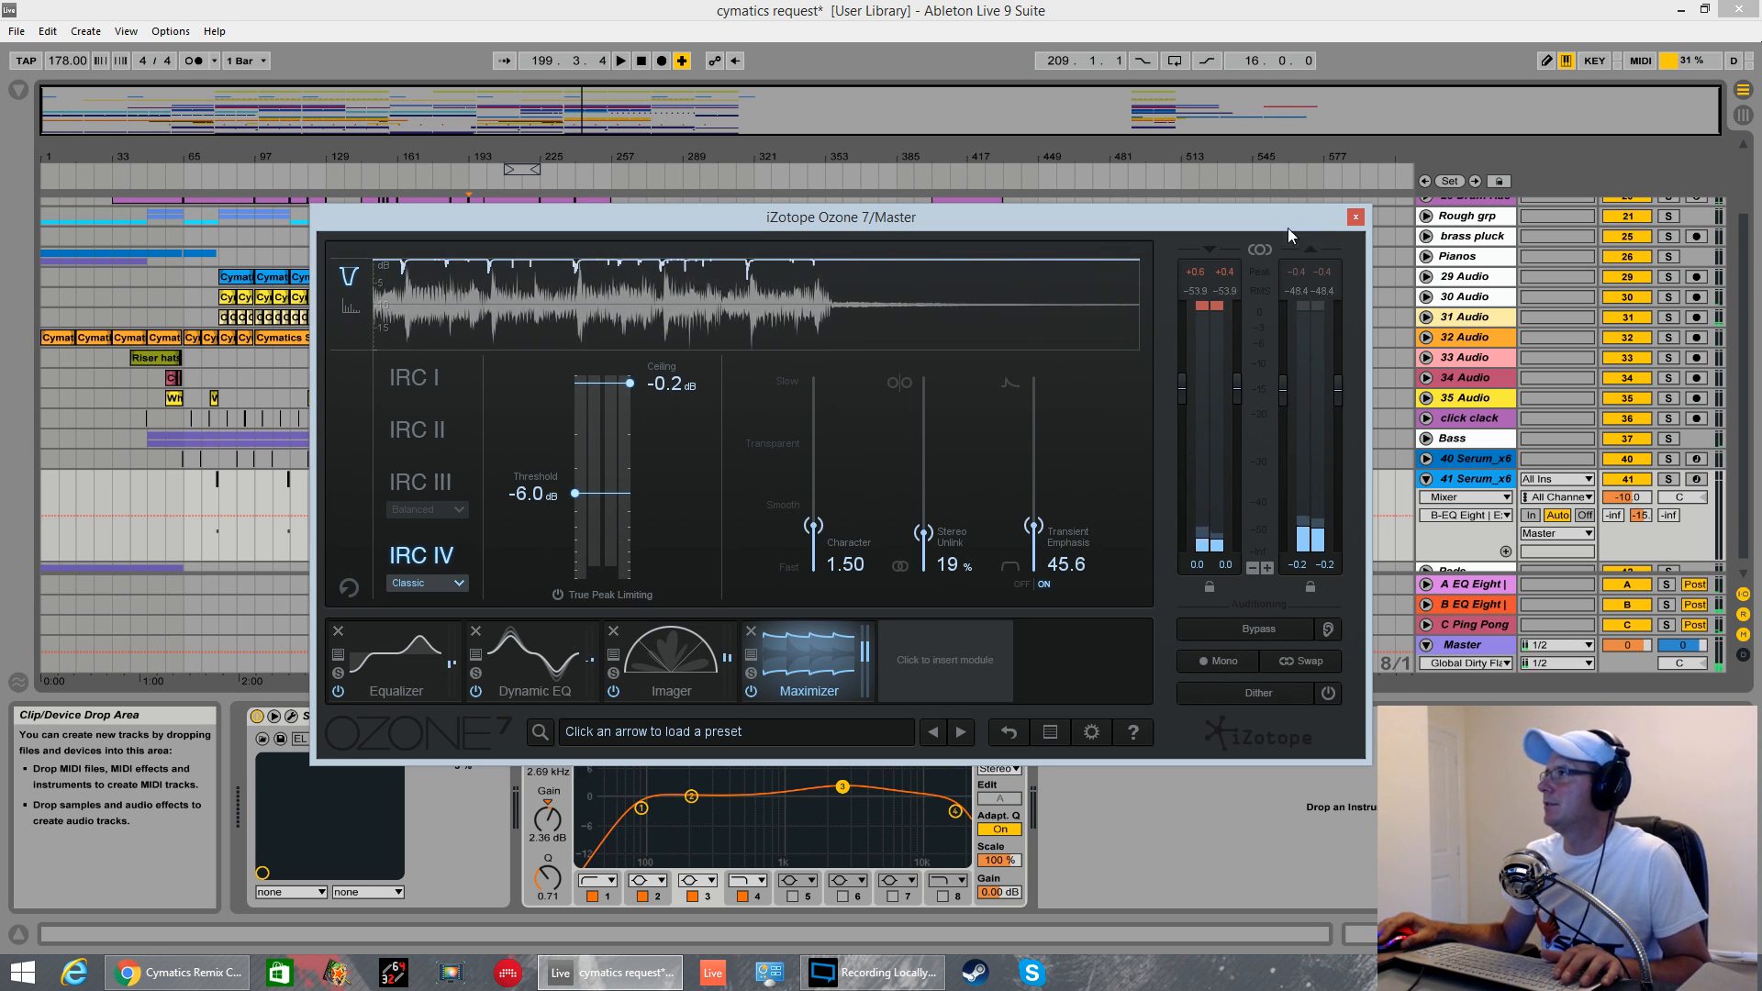
{"action": "left_click", "coordinate": [1355, 216]}
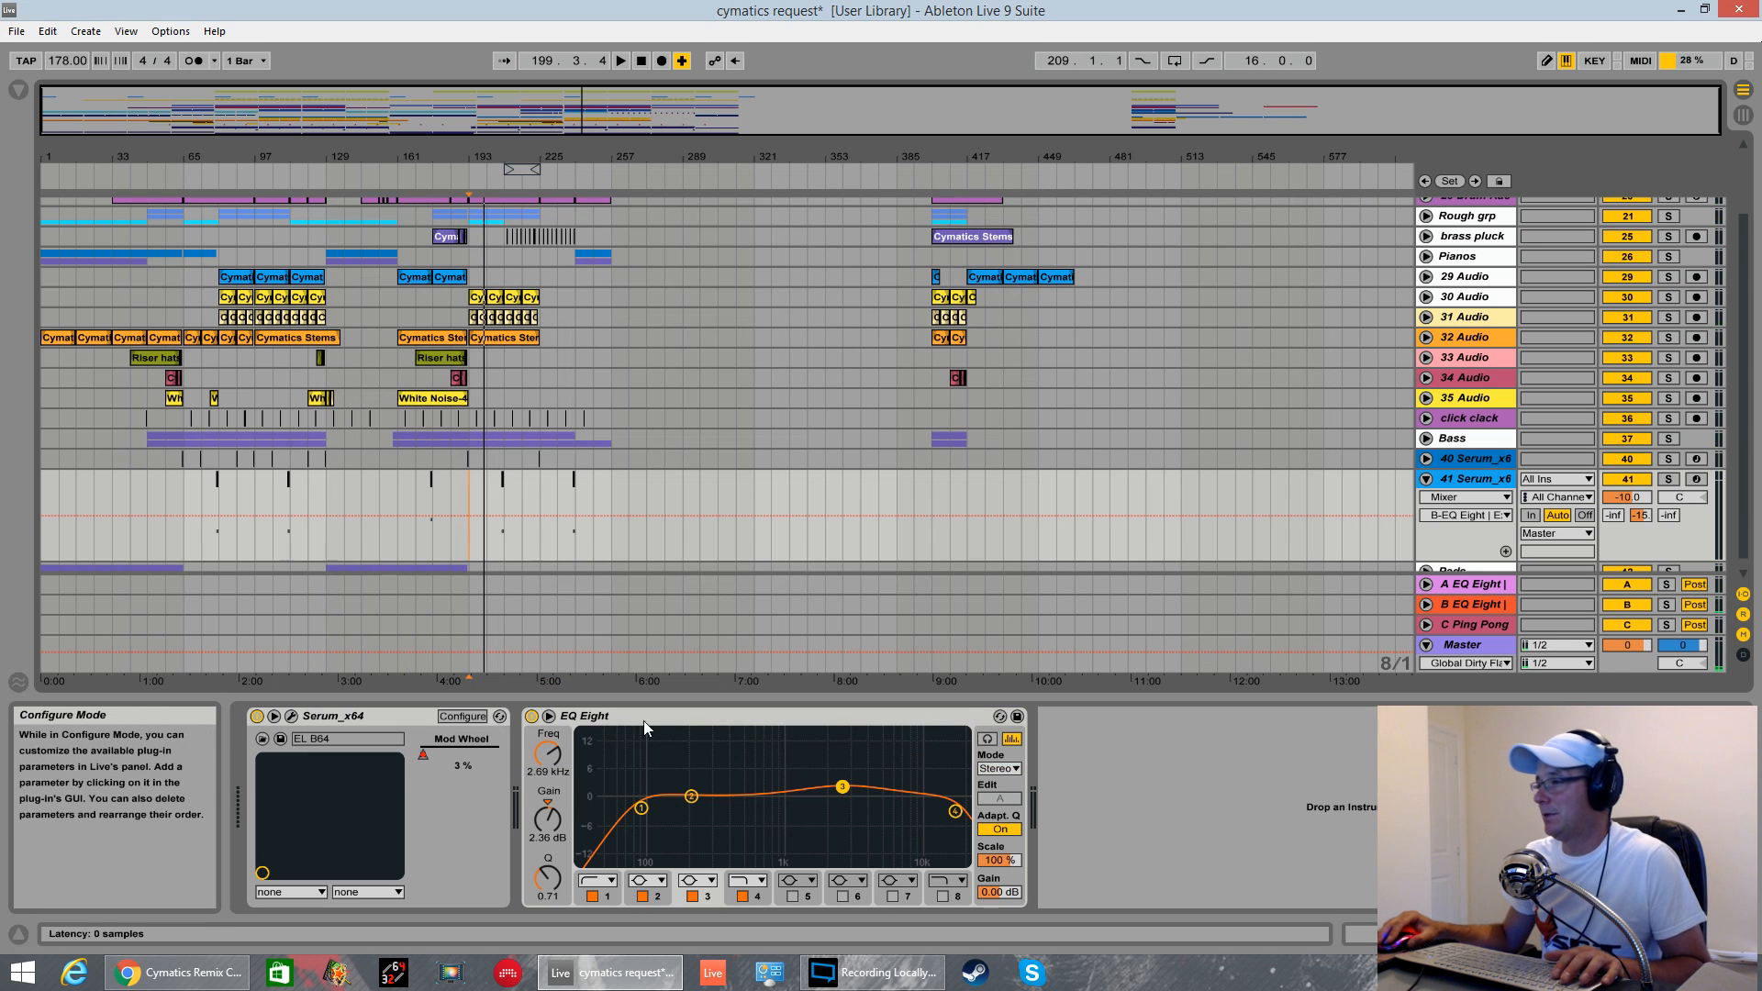
- Show the Master track's device chain and play the arrangement from 1.1.1
{"action": "left_click", "coordinate": [1487, 647]}
{"action": "double_click", "coordinate": [1487, 647]}
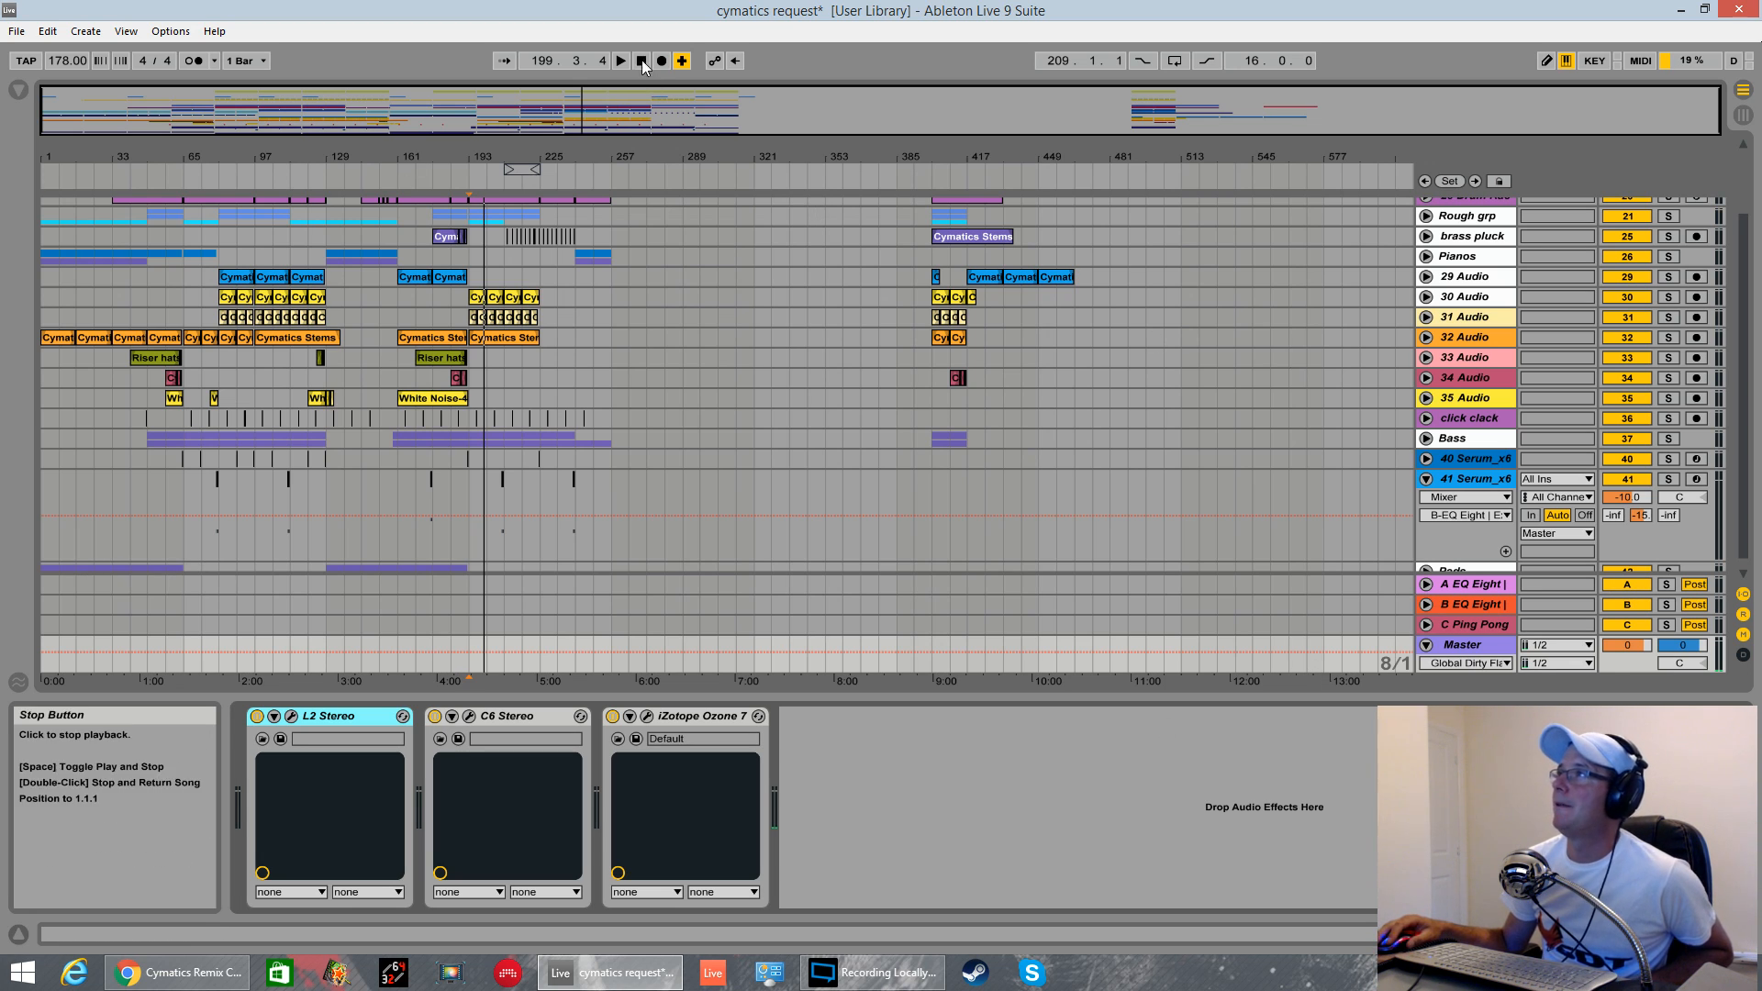
{"action": "key", "text": "Home"}
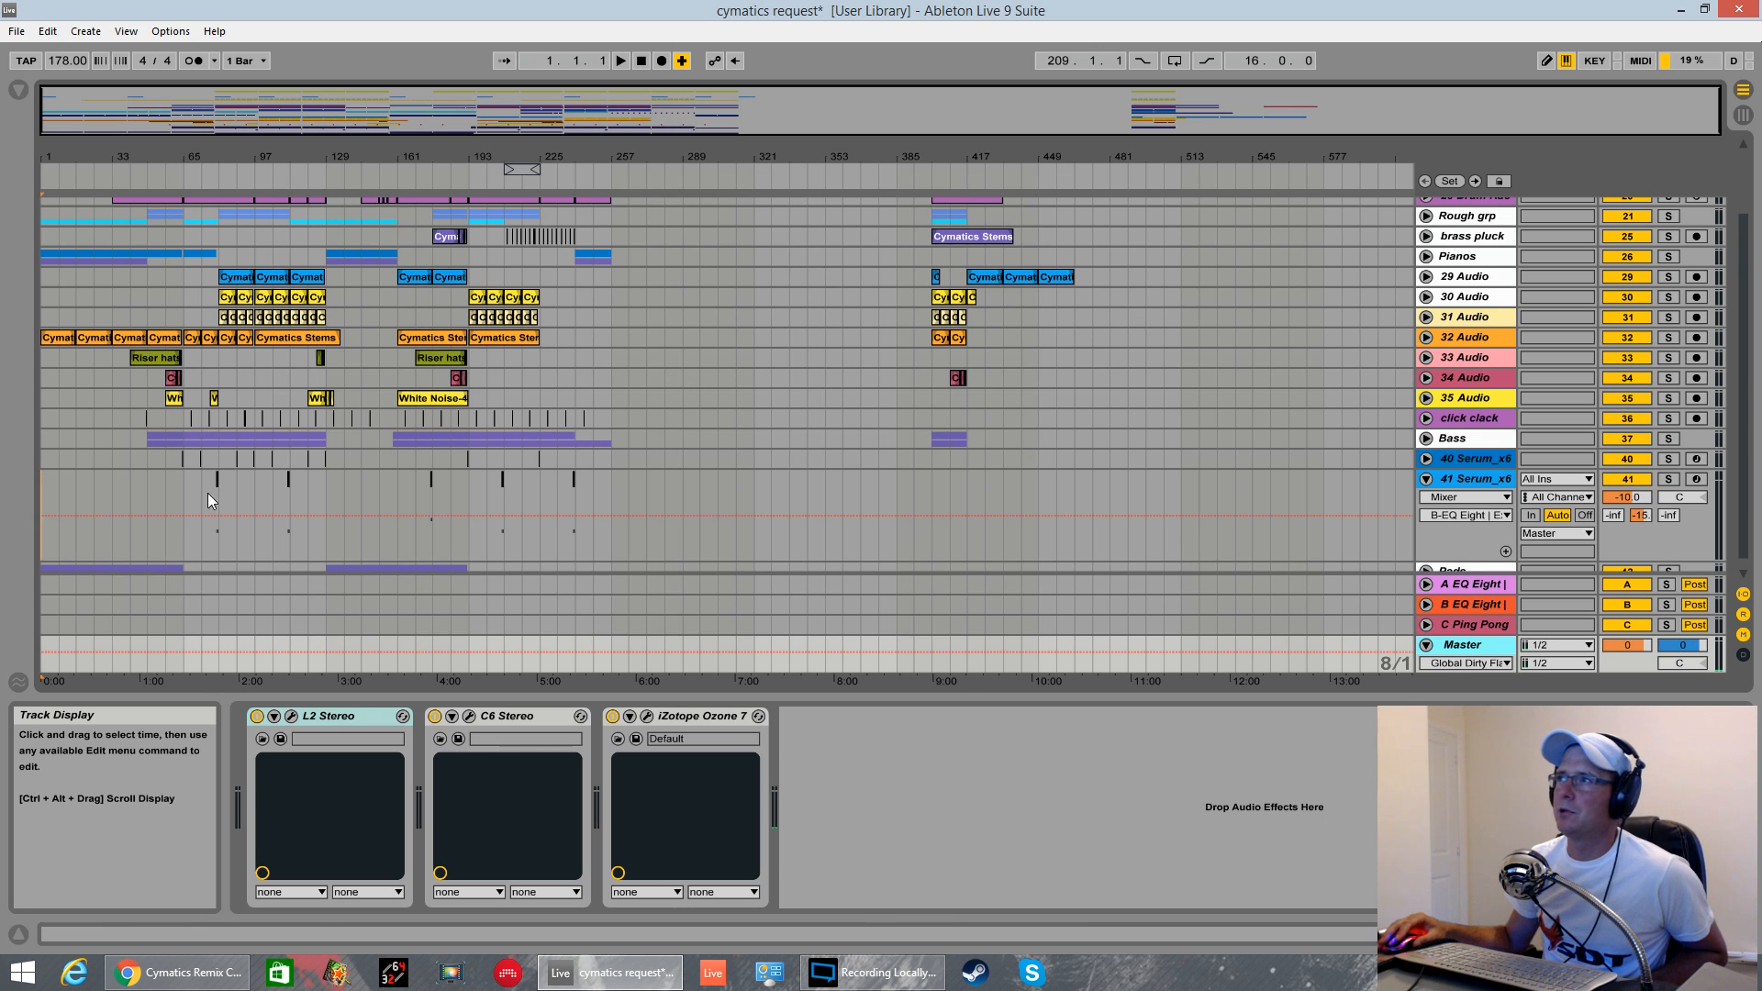
{"action": "scroll", "coordinate": [624, 431], "scroll_direction": "up", "scroll_amount": 2}
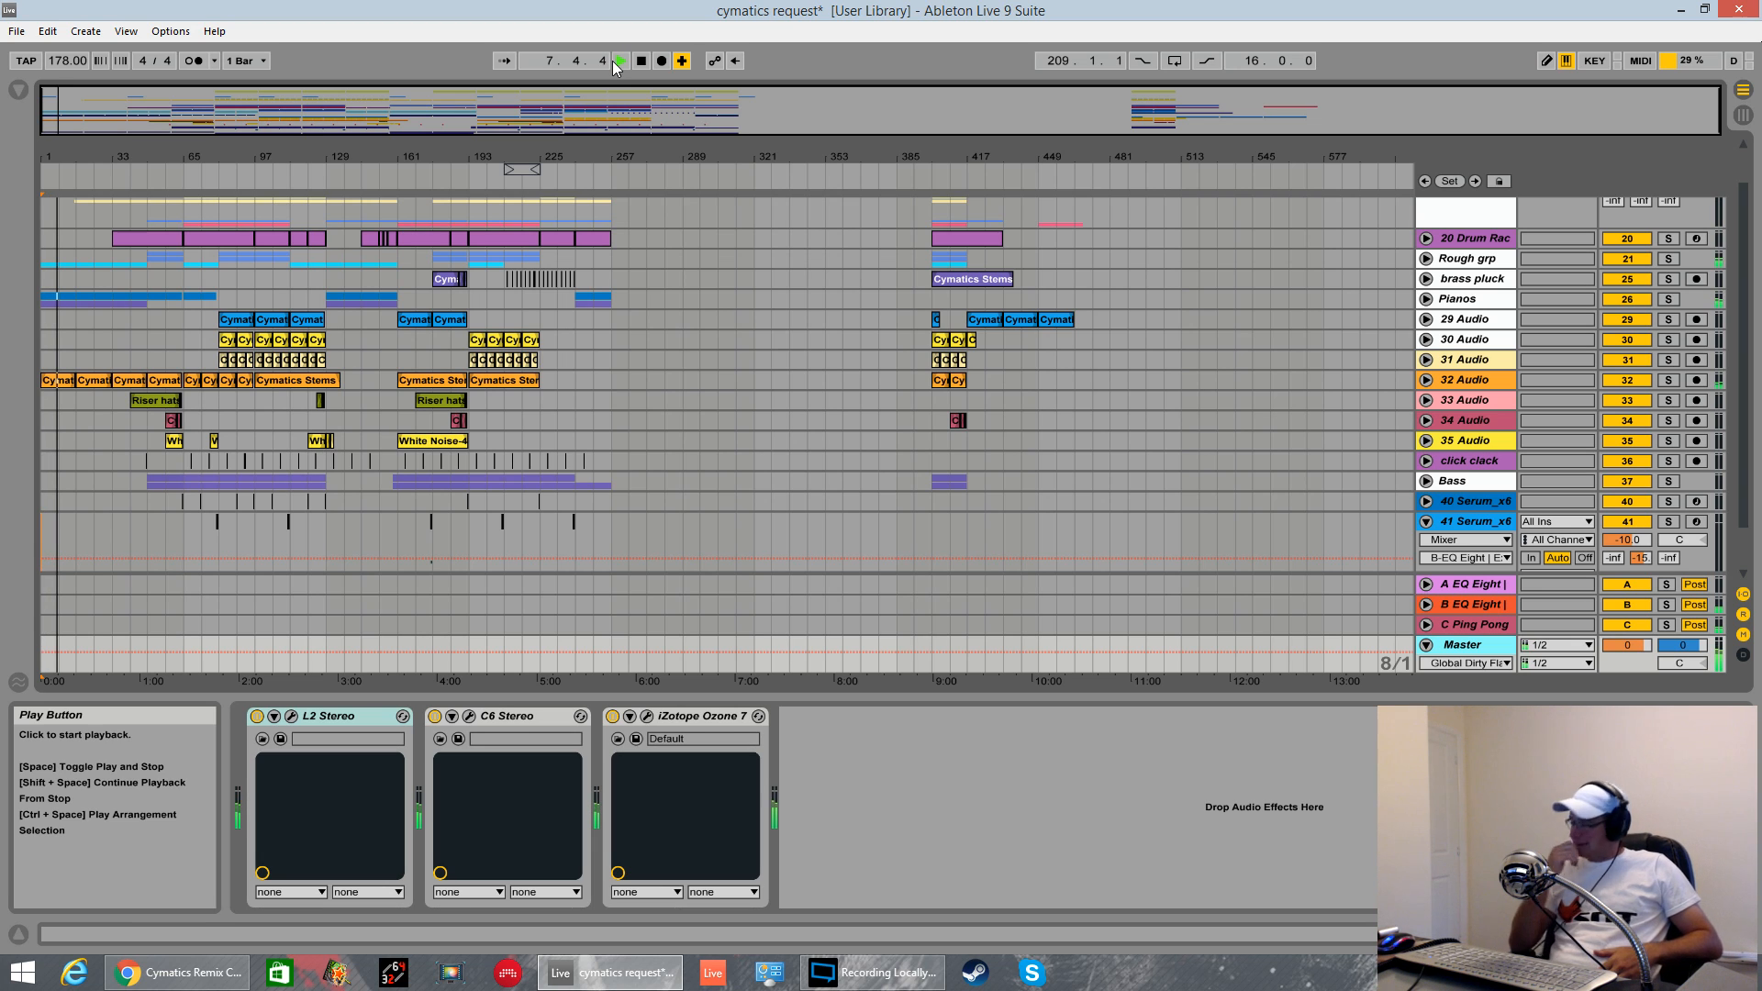
{"action": "left_click", "coordinate": [892, 980]}
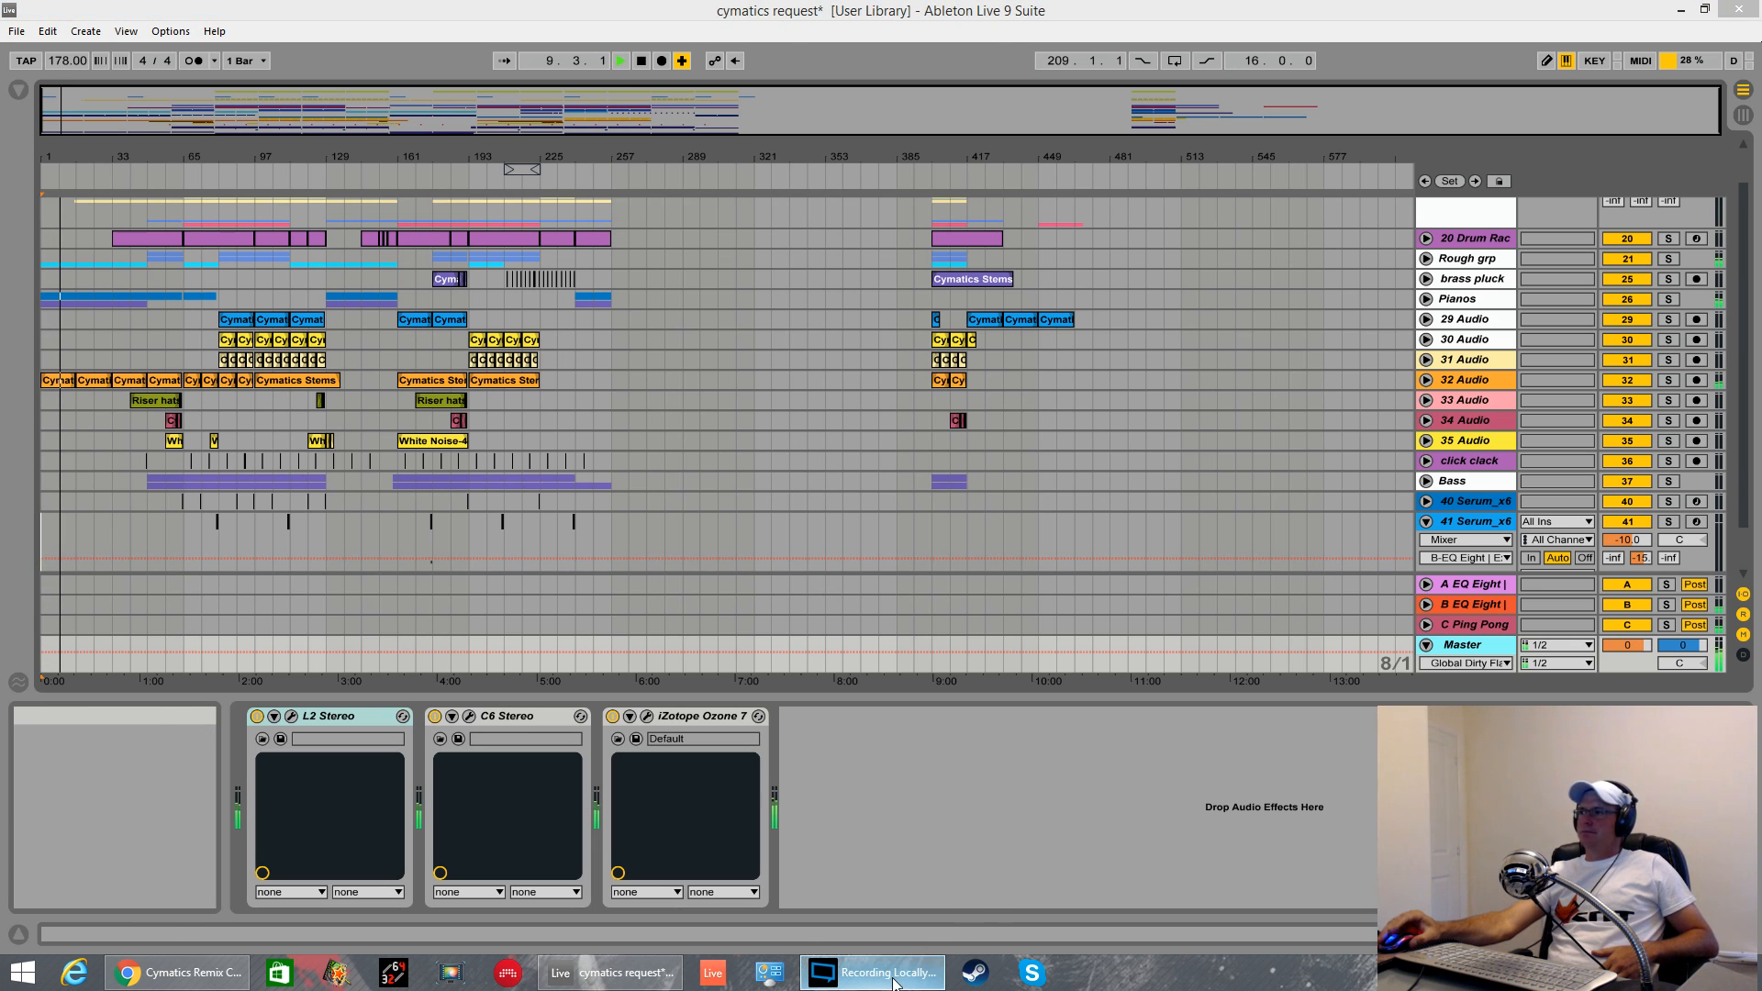
{"action": "left_click", "coordinate": [892, 980]}
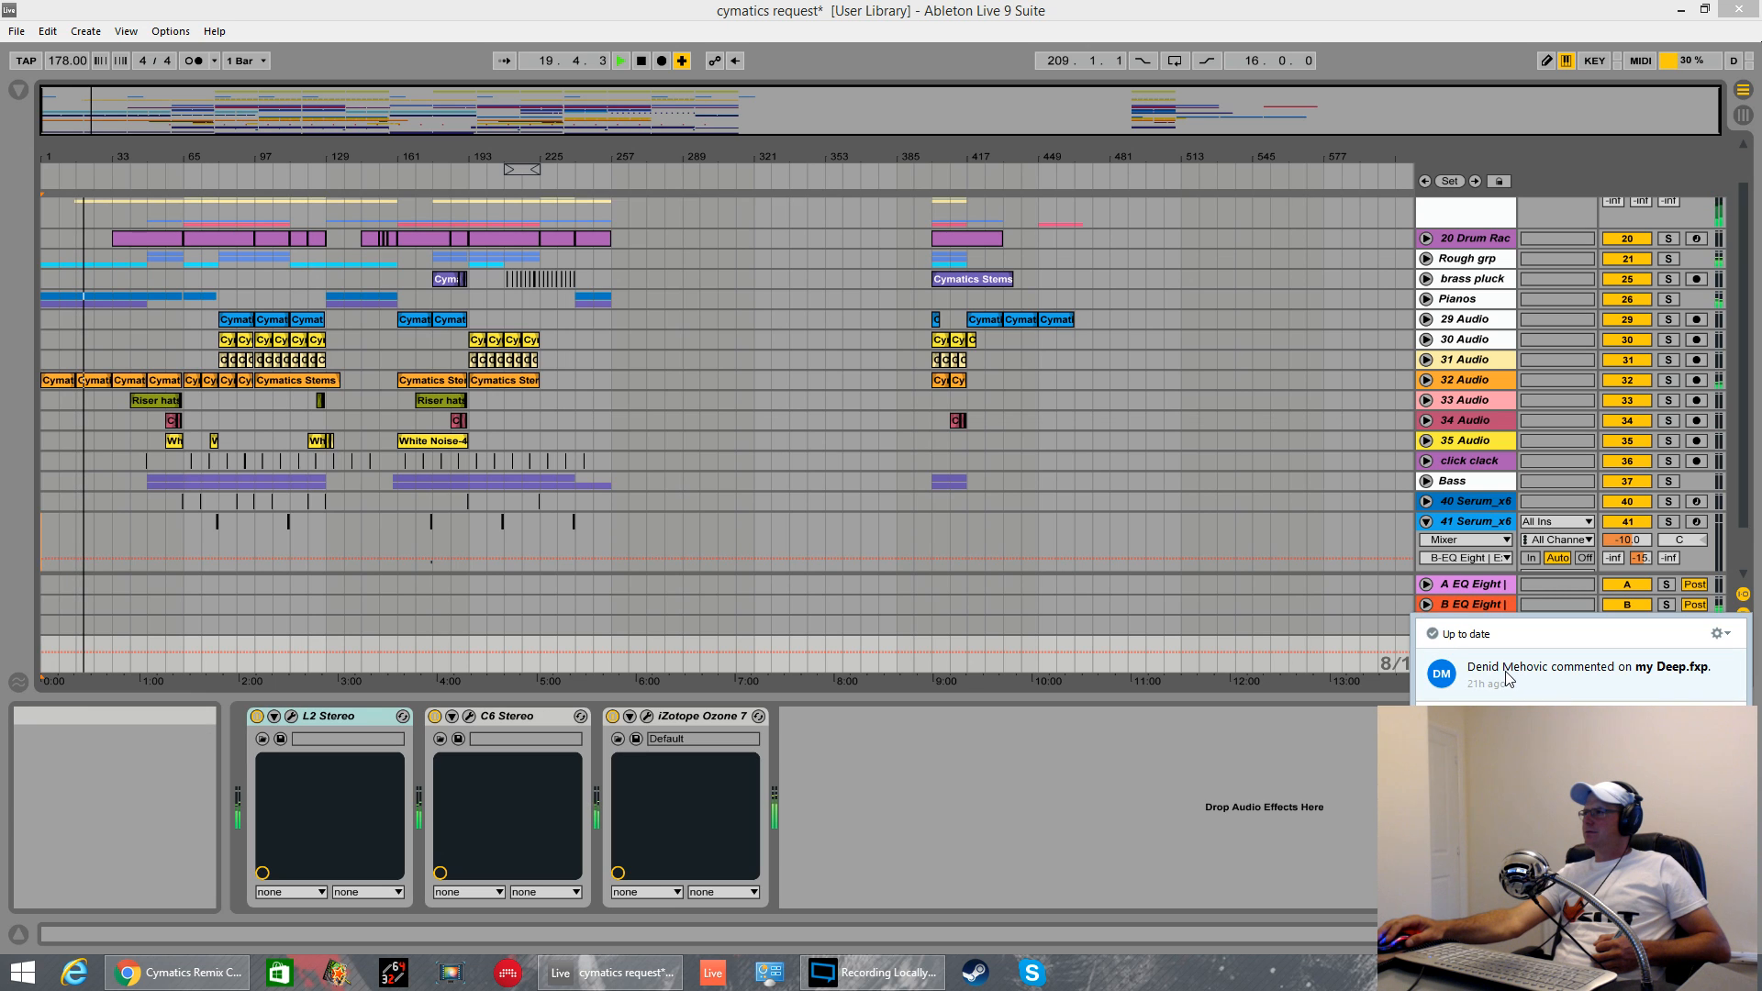
{"action": "left_click", "coordinate": [1599, 669]}
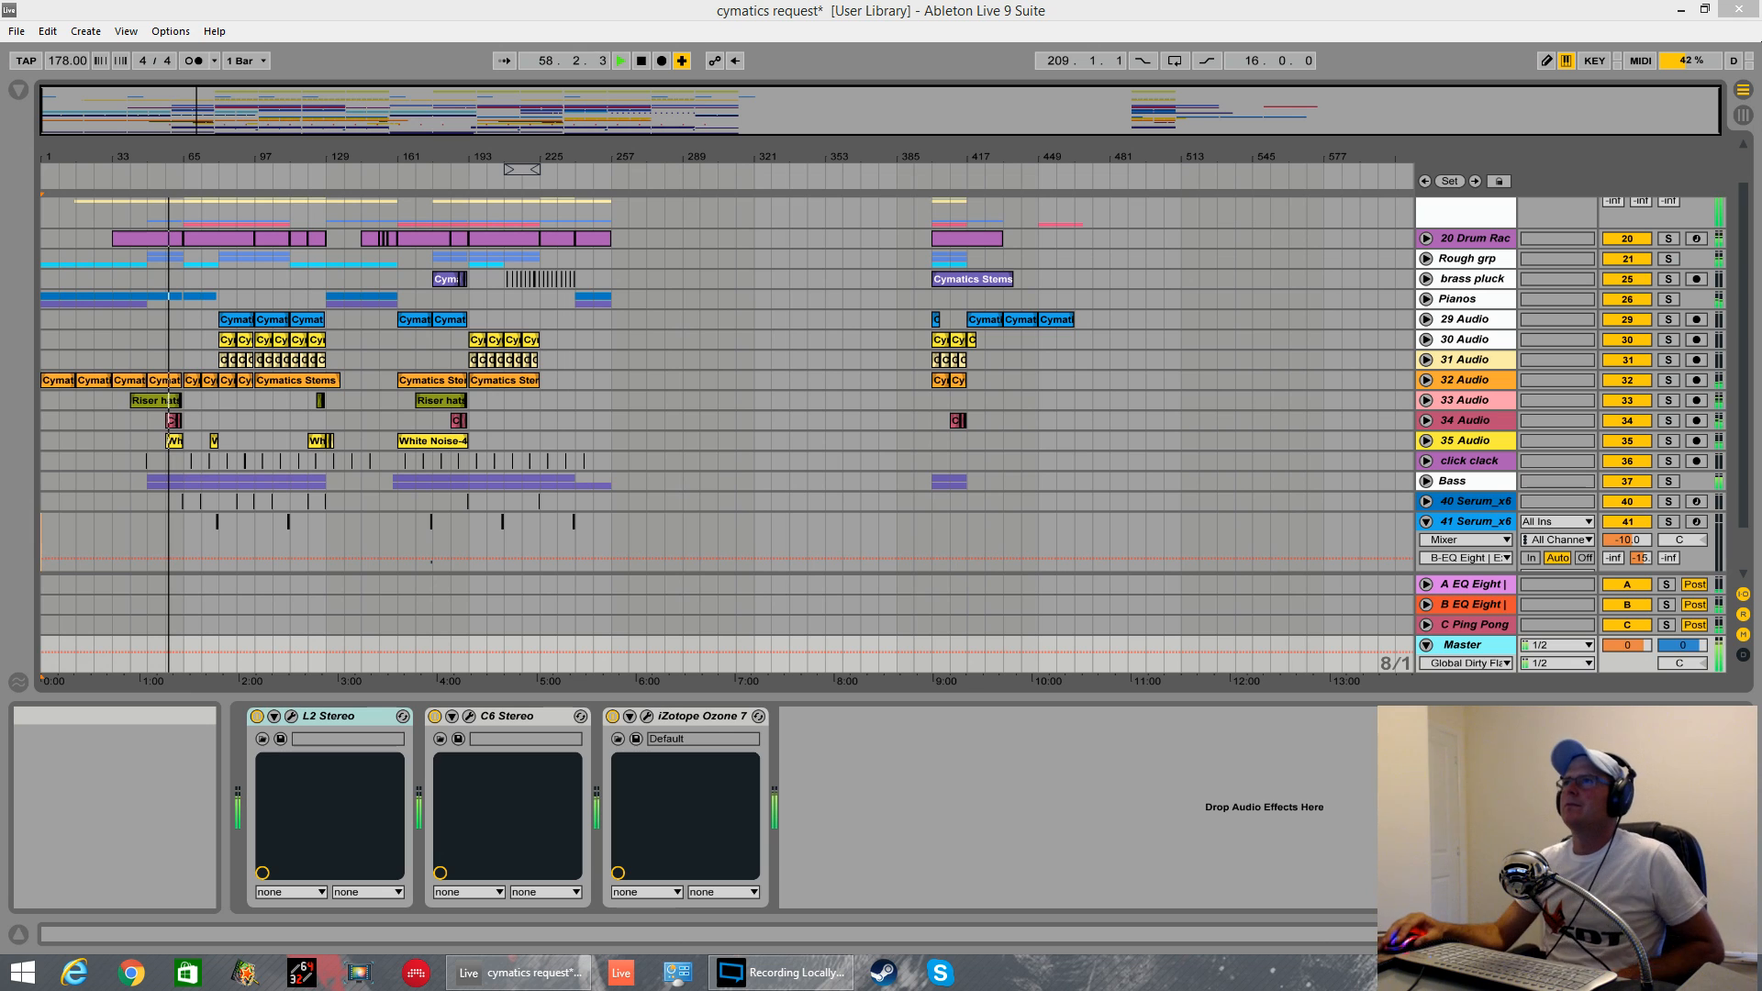
- Show the browser and add an EQ Eight audio effect after iZotope Ozone 7 on the Master track
{"action": "left_click", "coordinate": [22, 93]}
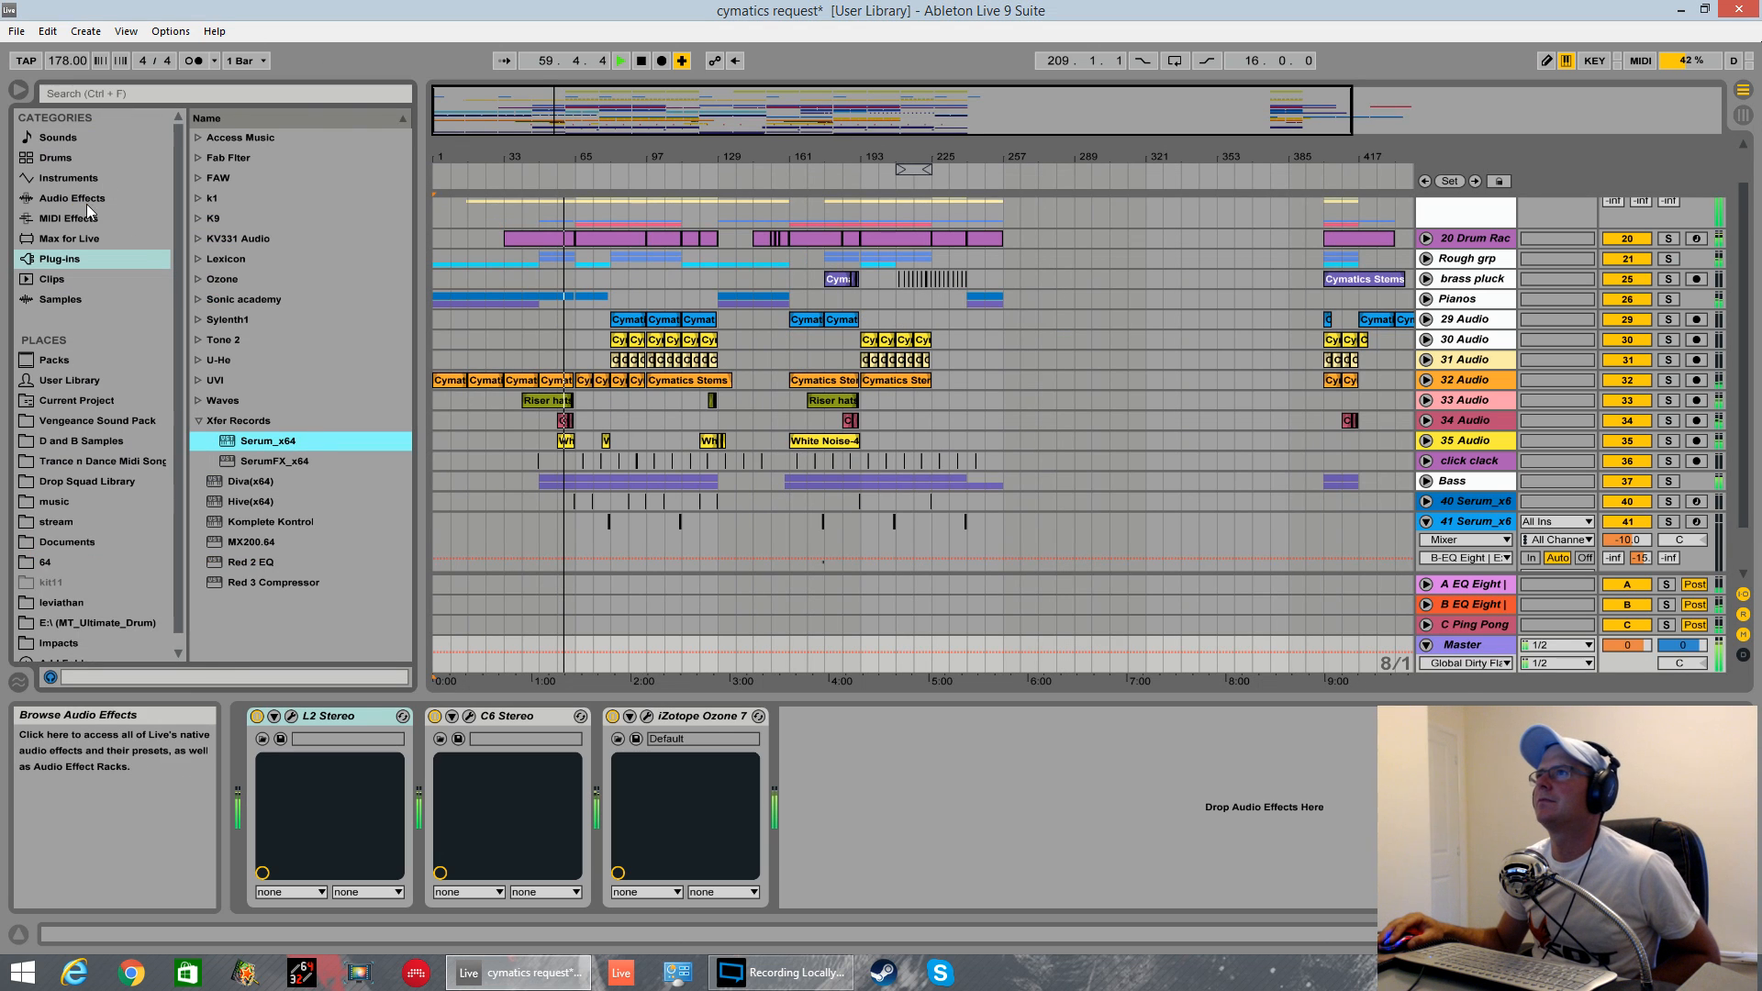
{"action": "left_click", "coordinate": [86, 199]}
{"action": "left_click_drag", "start_coordinate": [250, 340], "coordinate": [954, 834]}
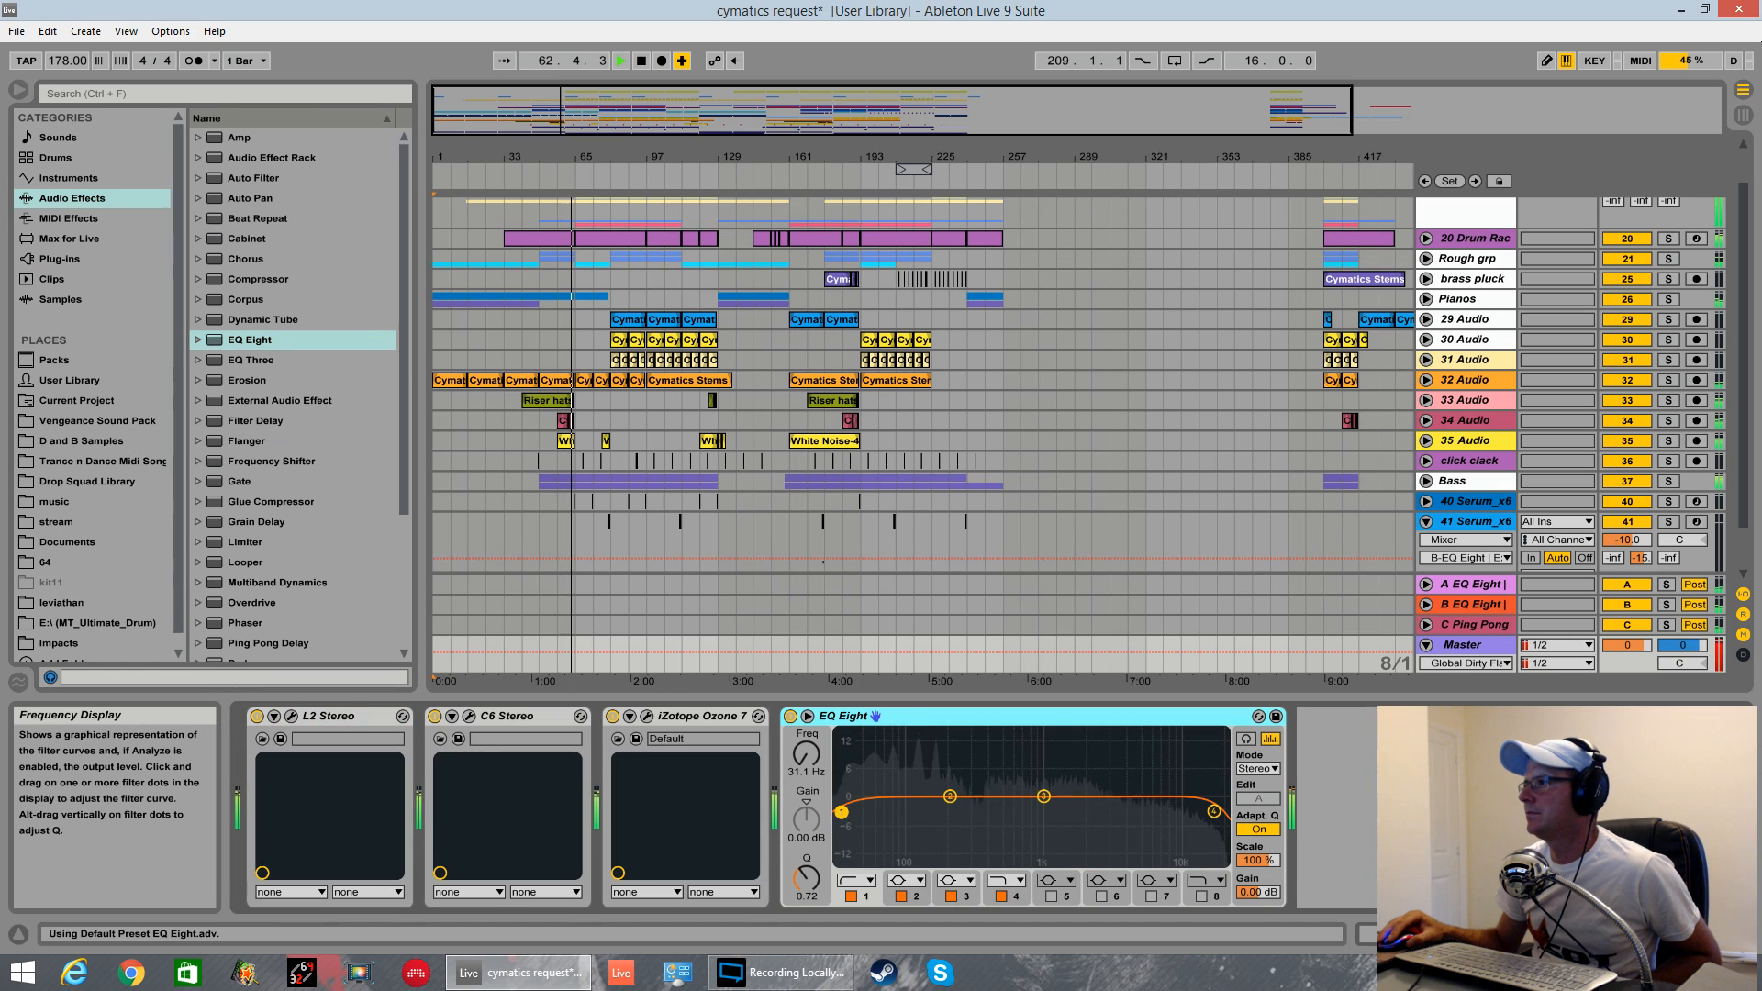
- Set the Master EQ Eight's low cut to 44.8 Hz and high cut to 13.2 kHz, and place it between C6 and Ozone 7
{"action": "left_click_drag", "start_coordinate": [842, 813], "coordinate": [863, 813]}
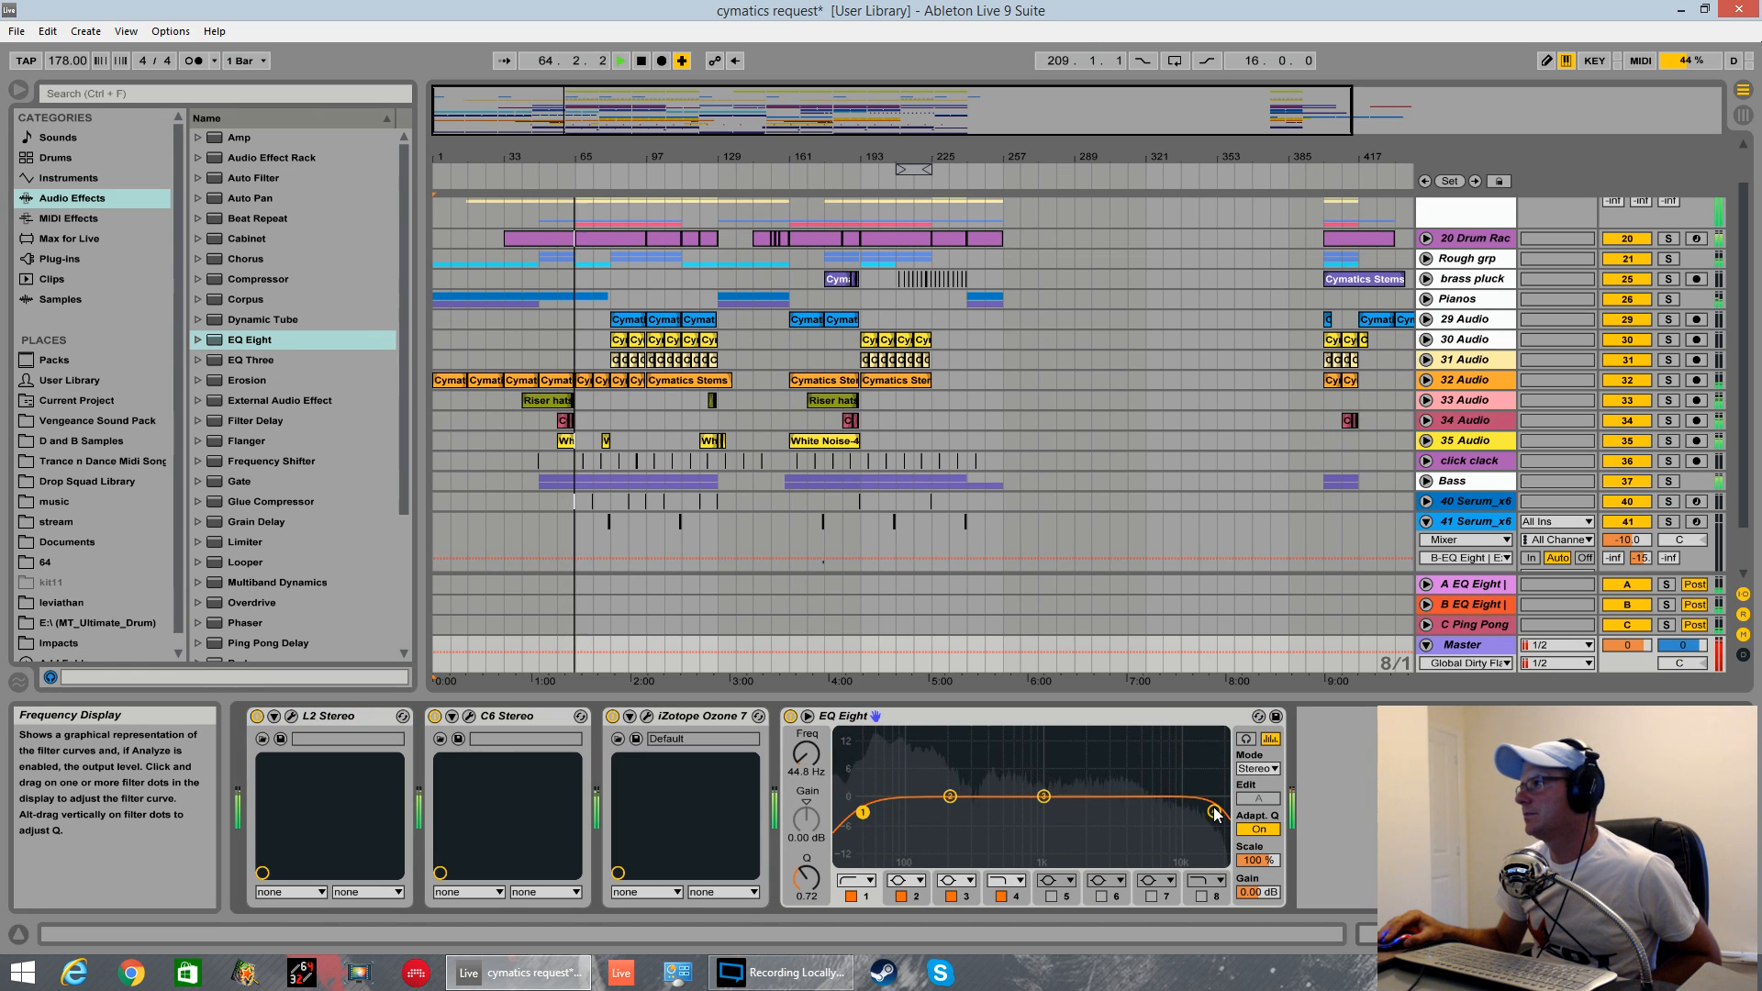
{"action": "left_click_drag", "start_coordinate": [1213, 811], "coordinate": [1195, 819]}
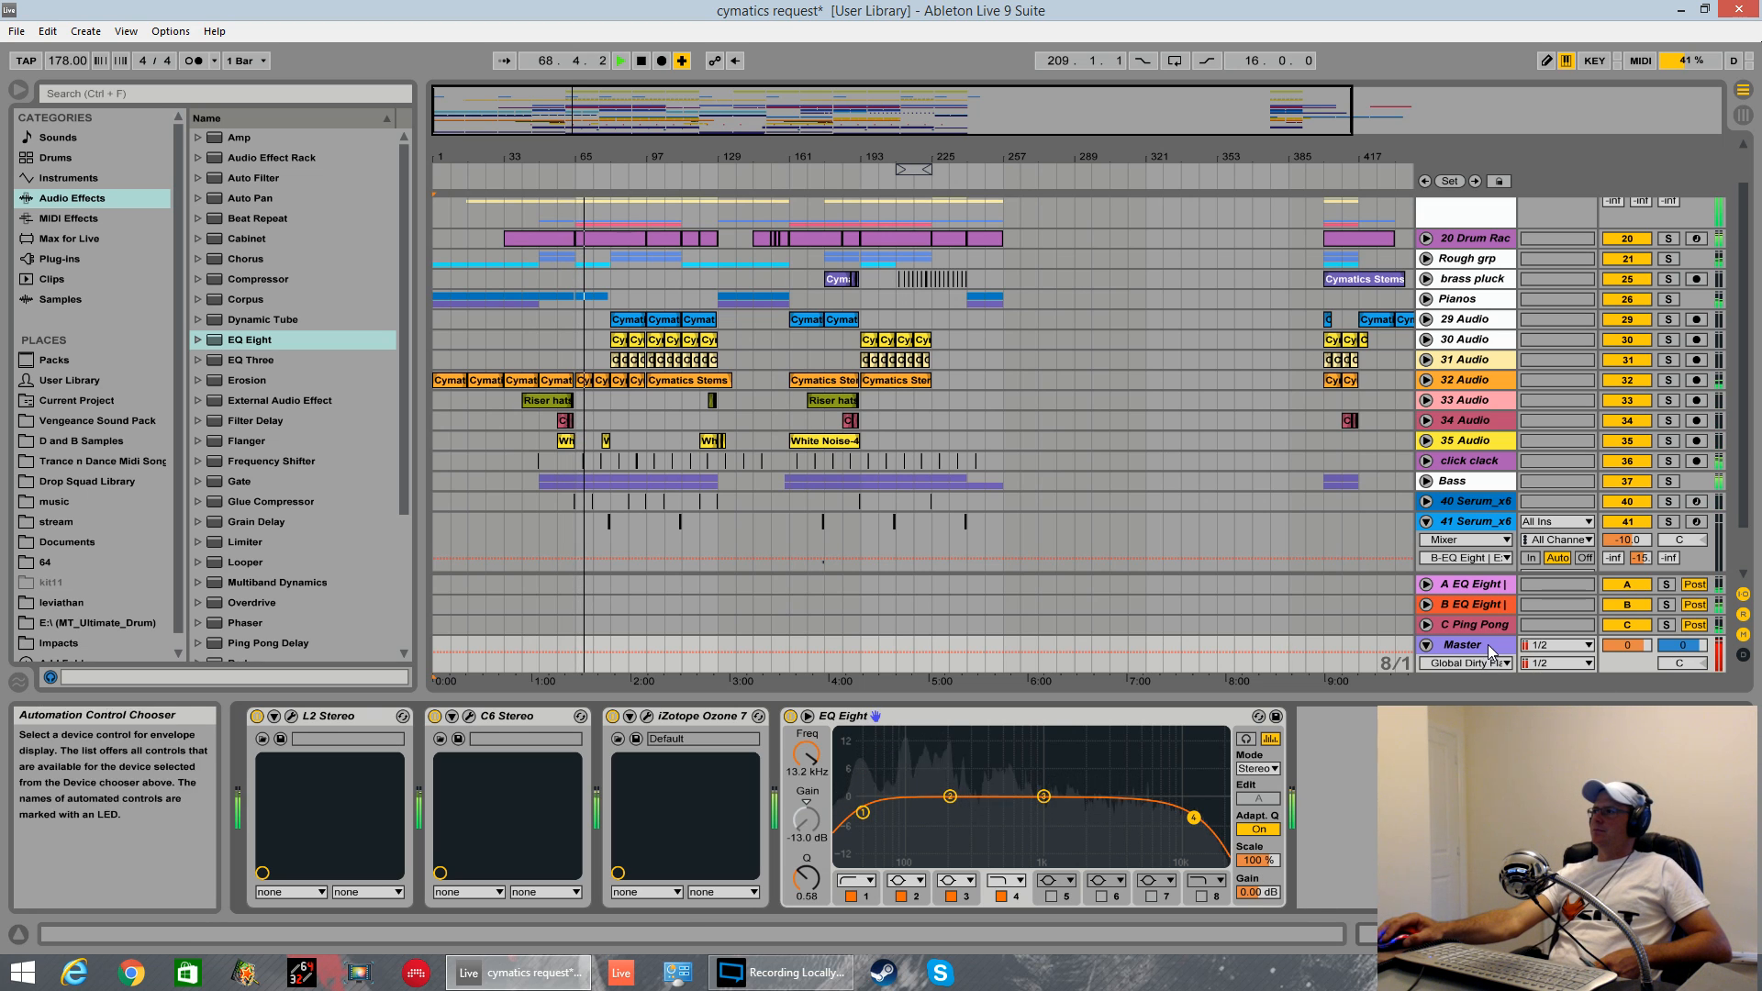
{"action": "mouse_move", "coordinate": [1073, 715]}
{"action": "left_mouse_down"}
{"action": "mouse_move", "coordinate": [597, 742]}
{"action": "mouse_move", "coordinate": [721, 857]}
{"action": "left_mouse_up"}
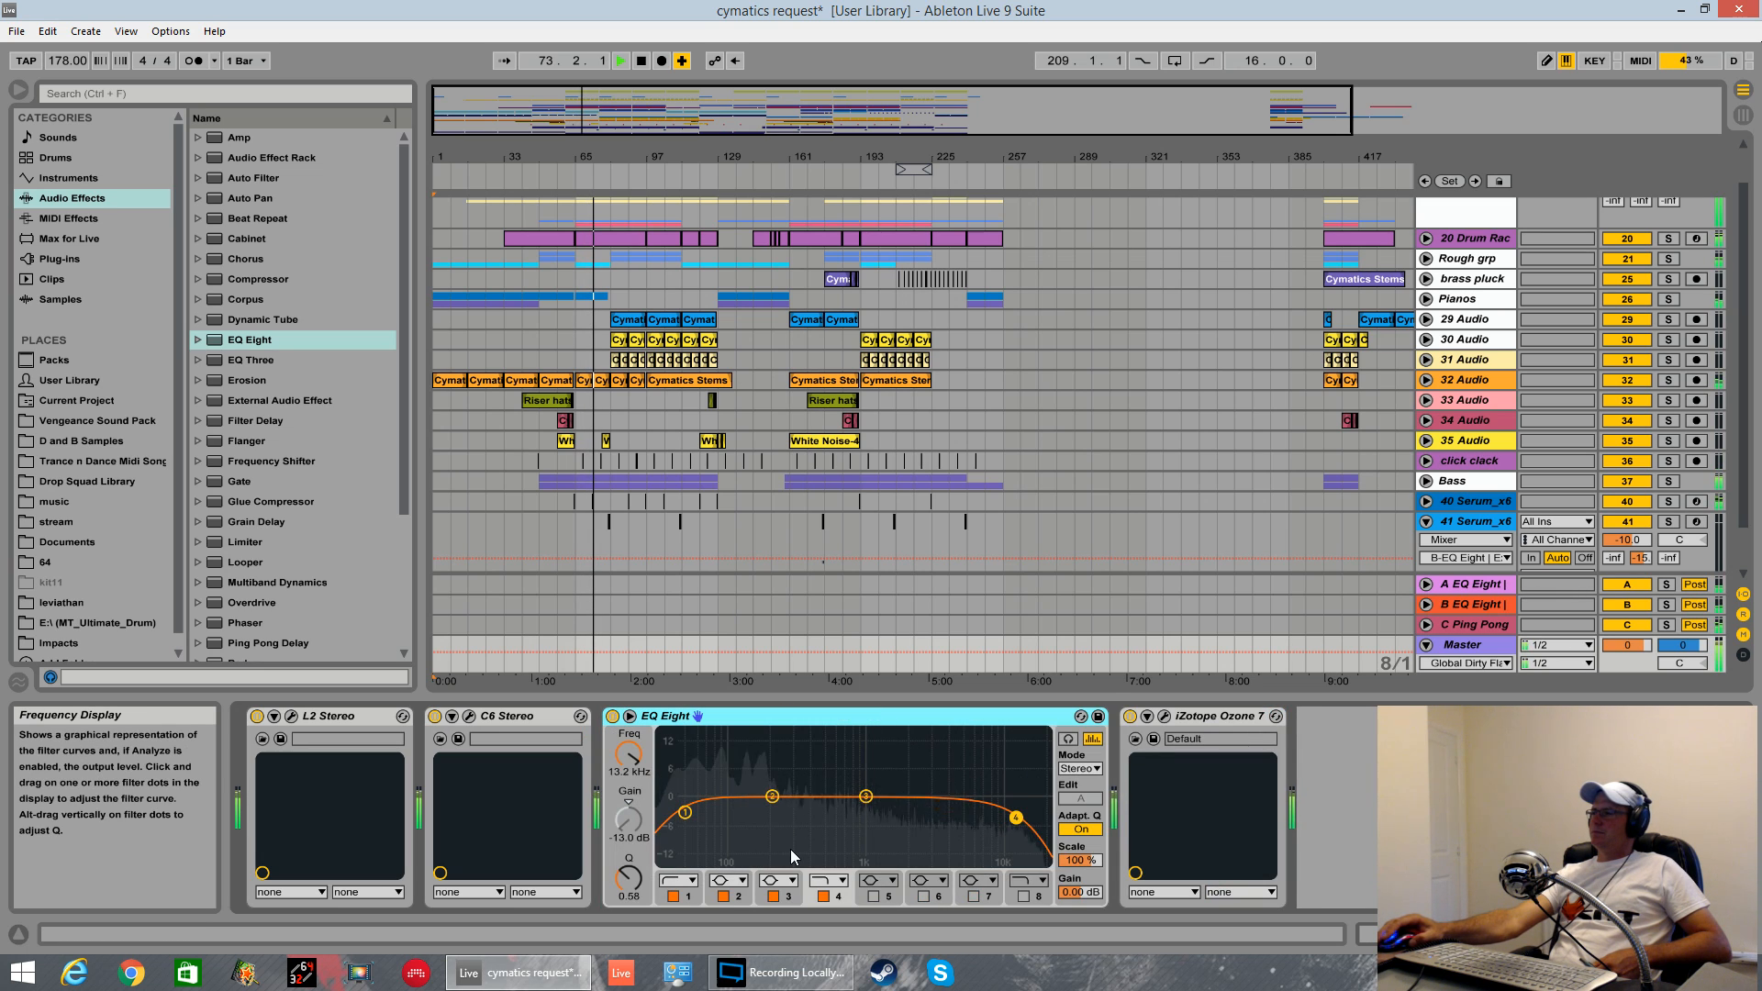